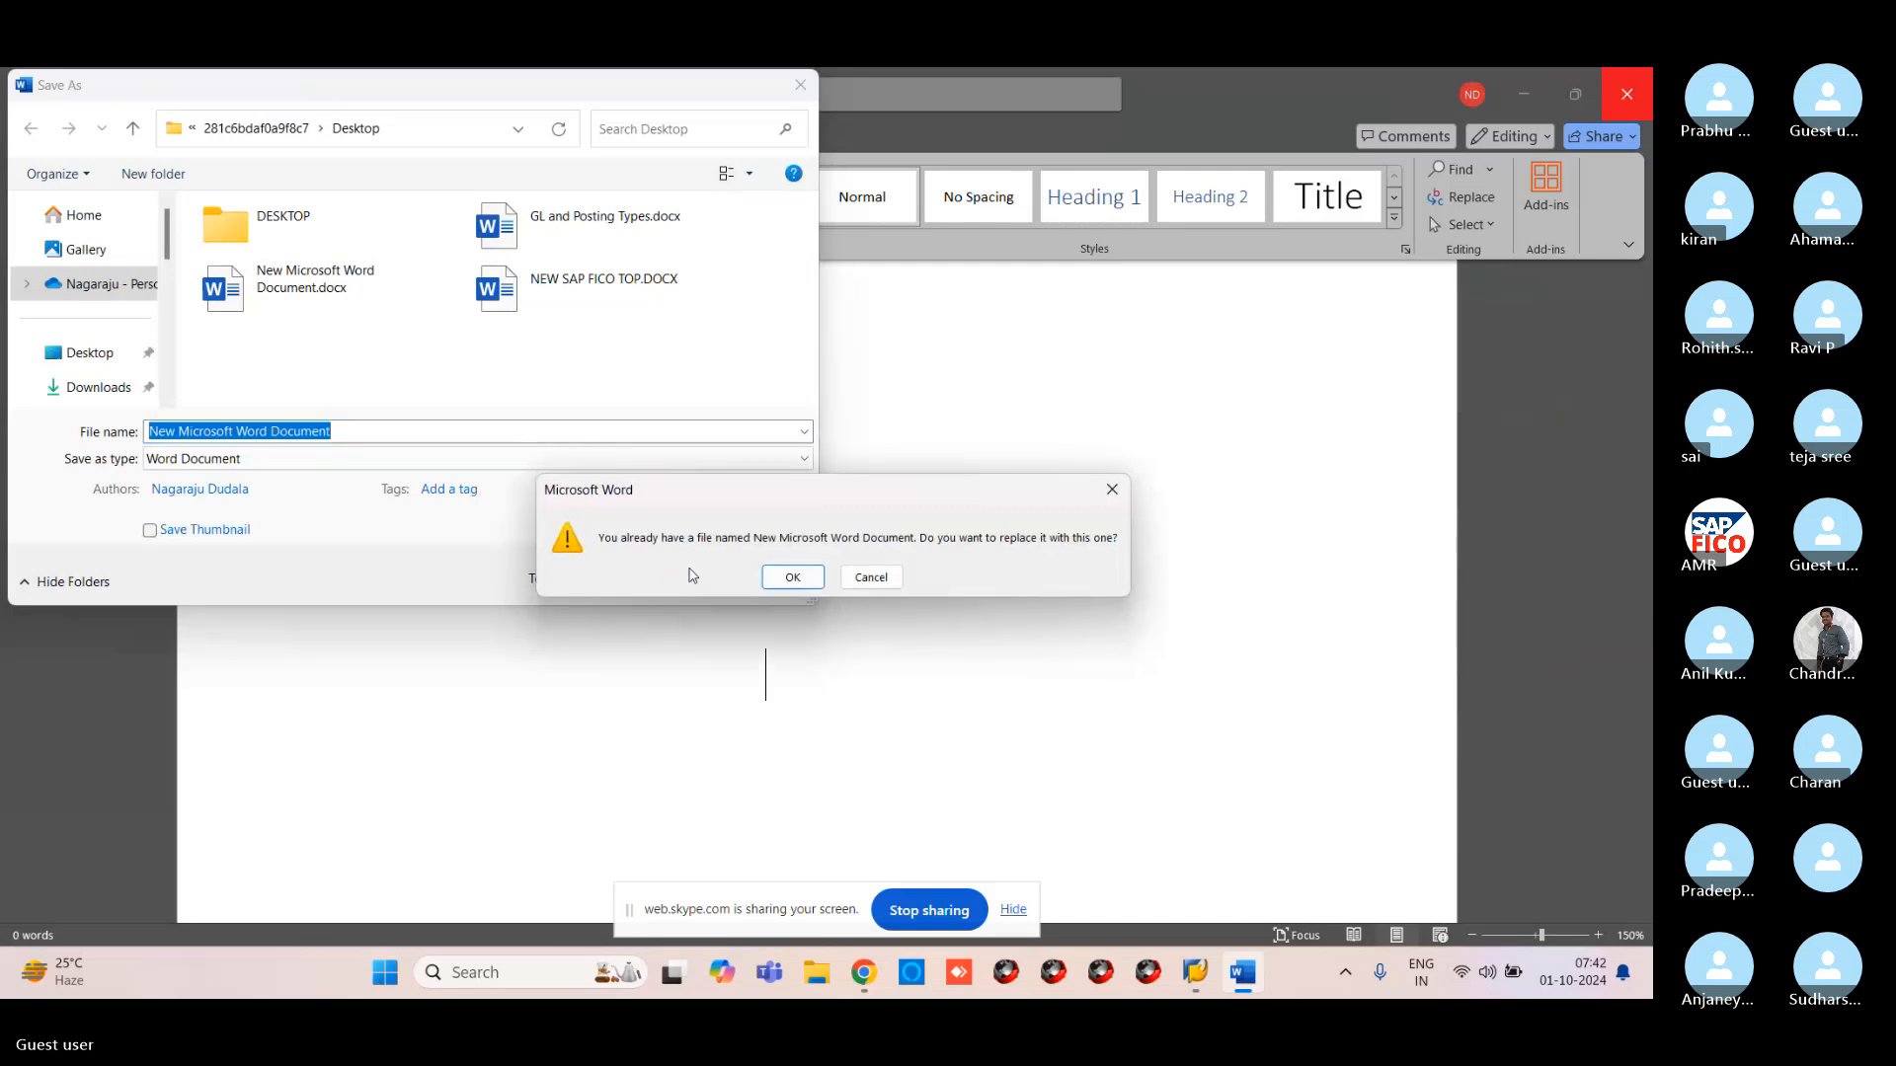
Replace the existing Desktop file, close Word, and bring the browser with the Open Item management slide forward
{"action": "left_click", "coordinate": [783, 576]}
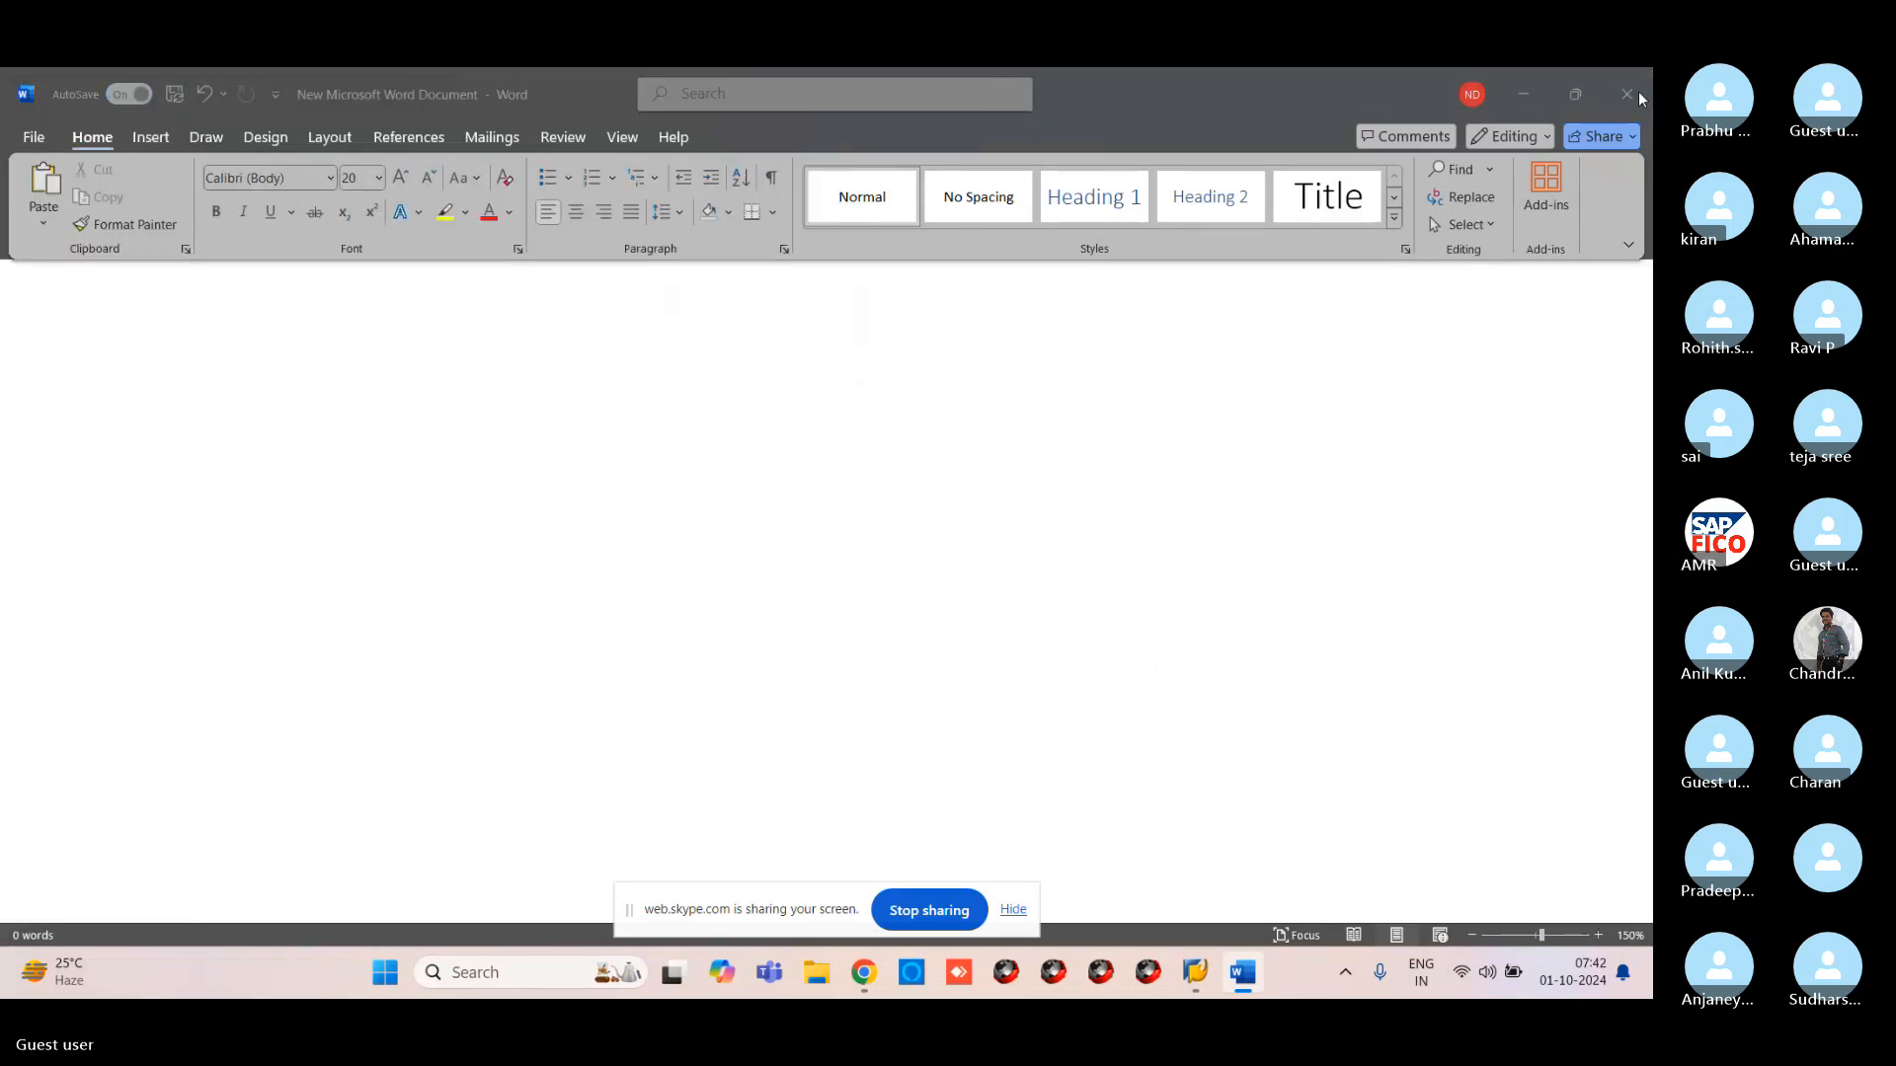
{"action": "left_click", "coordinate": [1630, 93]}
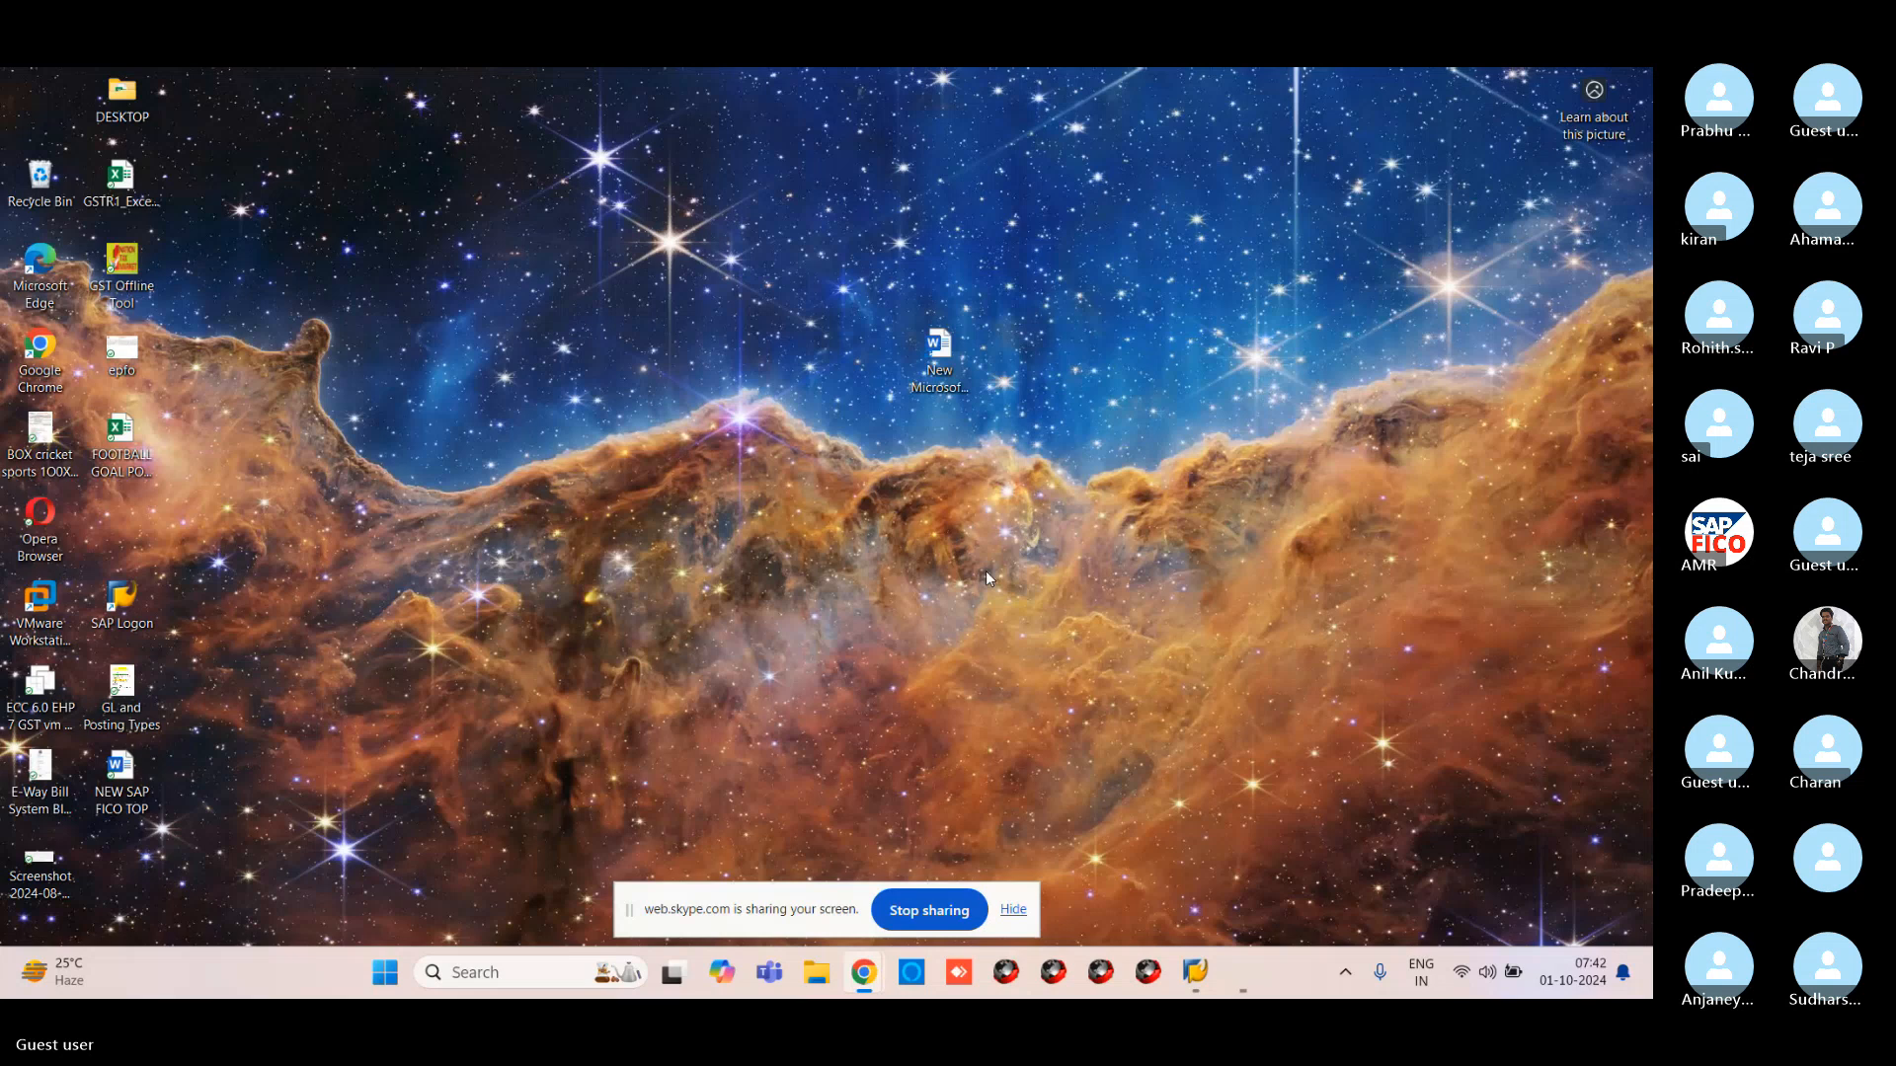
{"action": "mouse_move", "coordinate": [903, 987]}
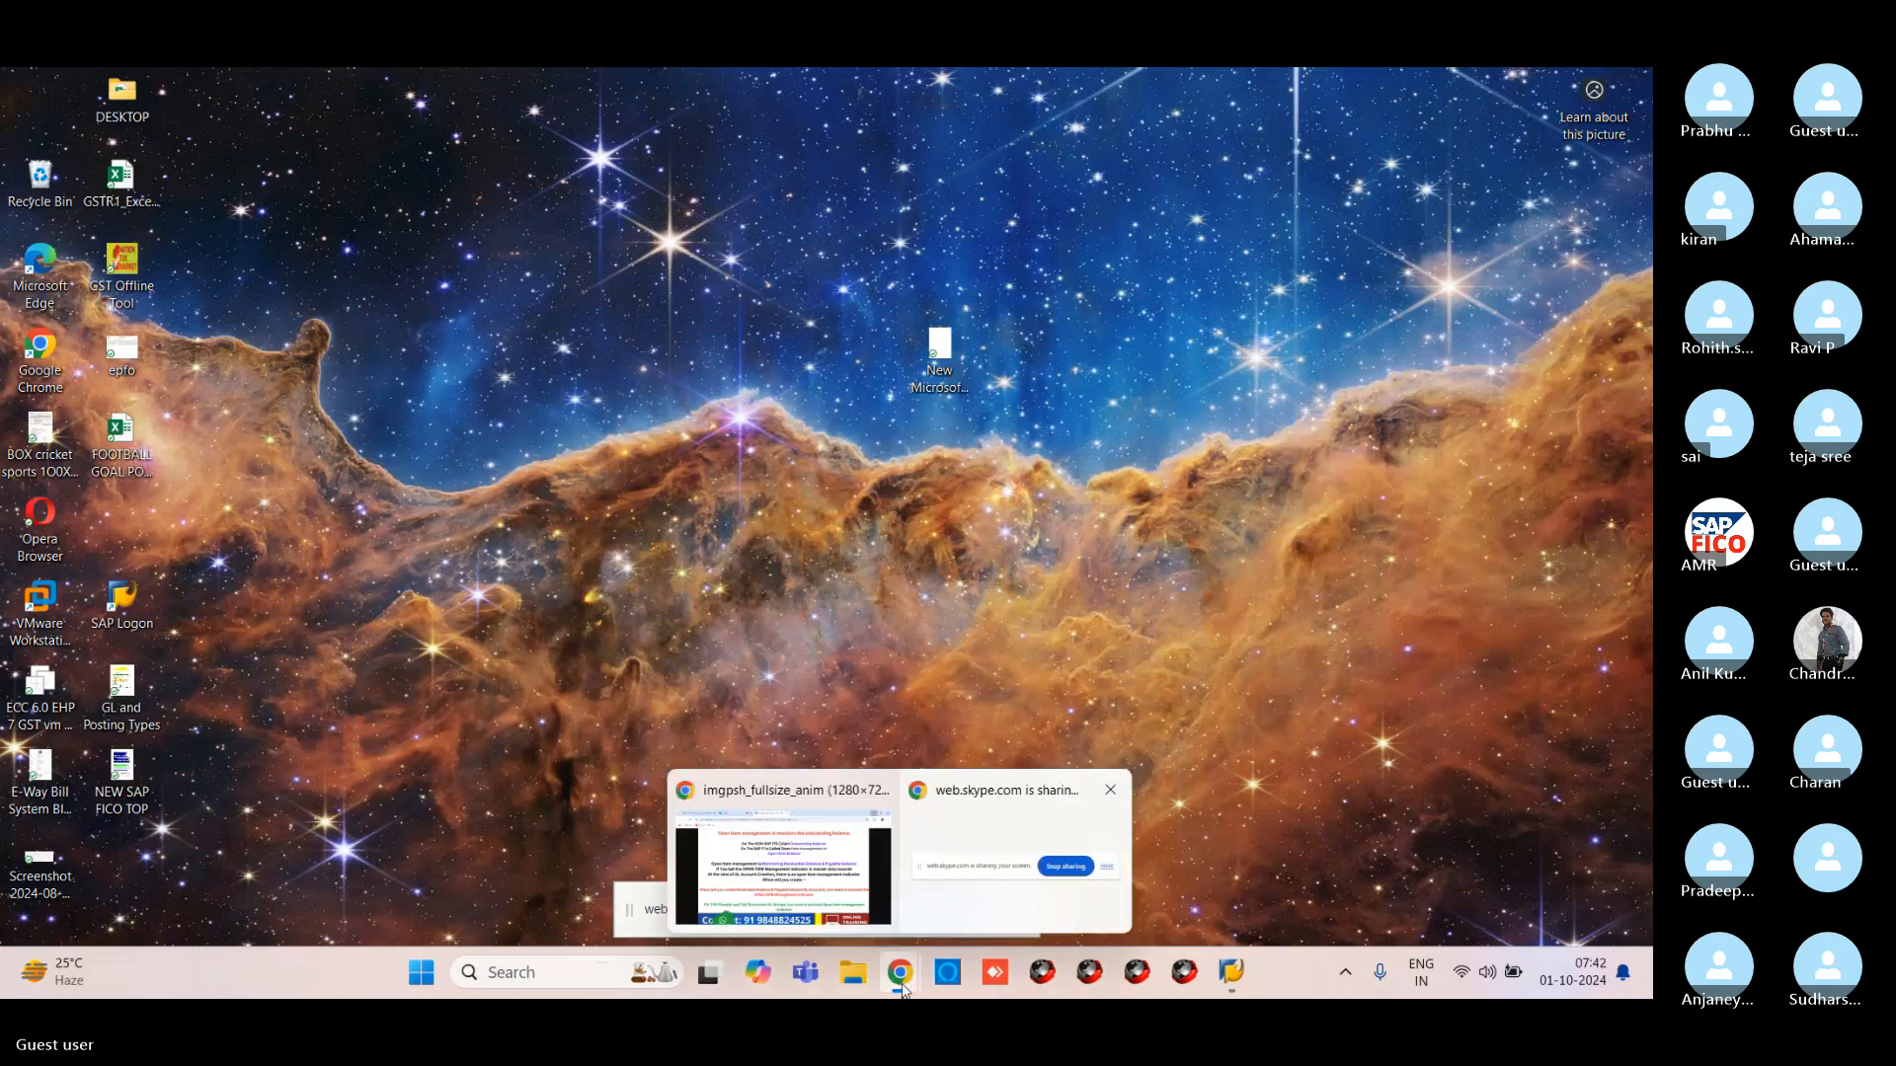
{"action": "left_click", "coordinate": [894, 820]}
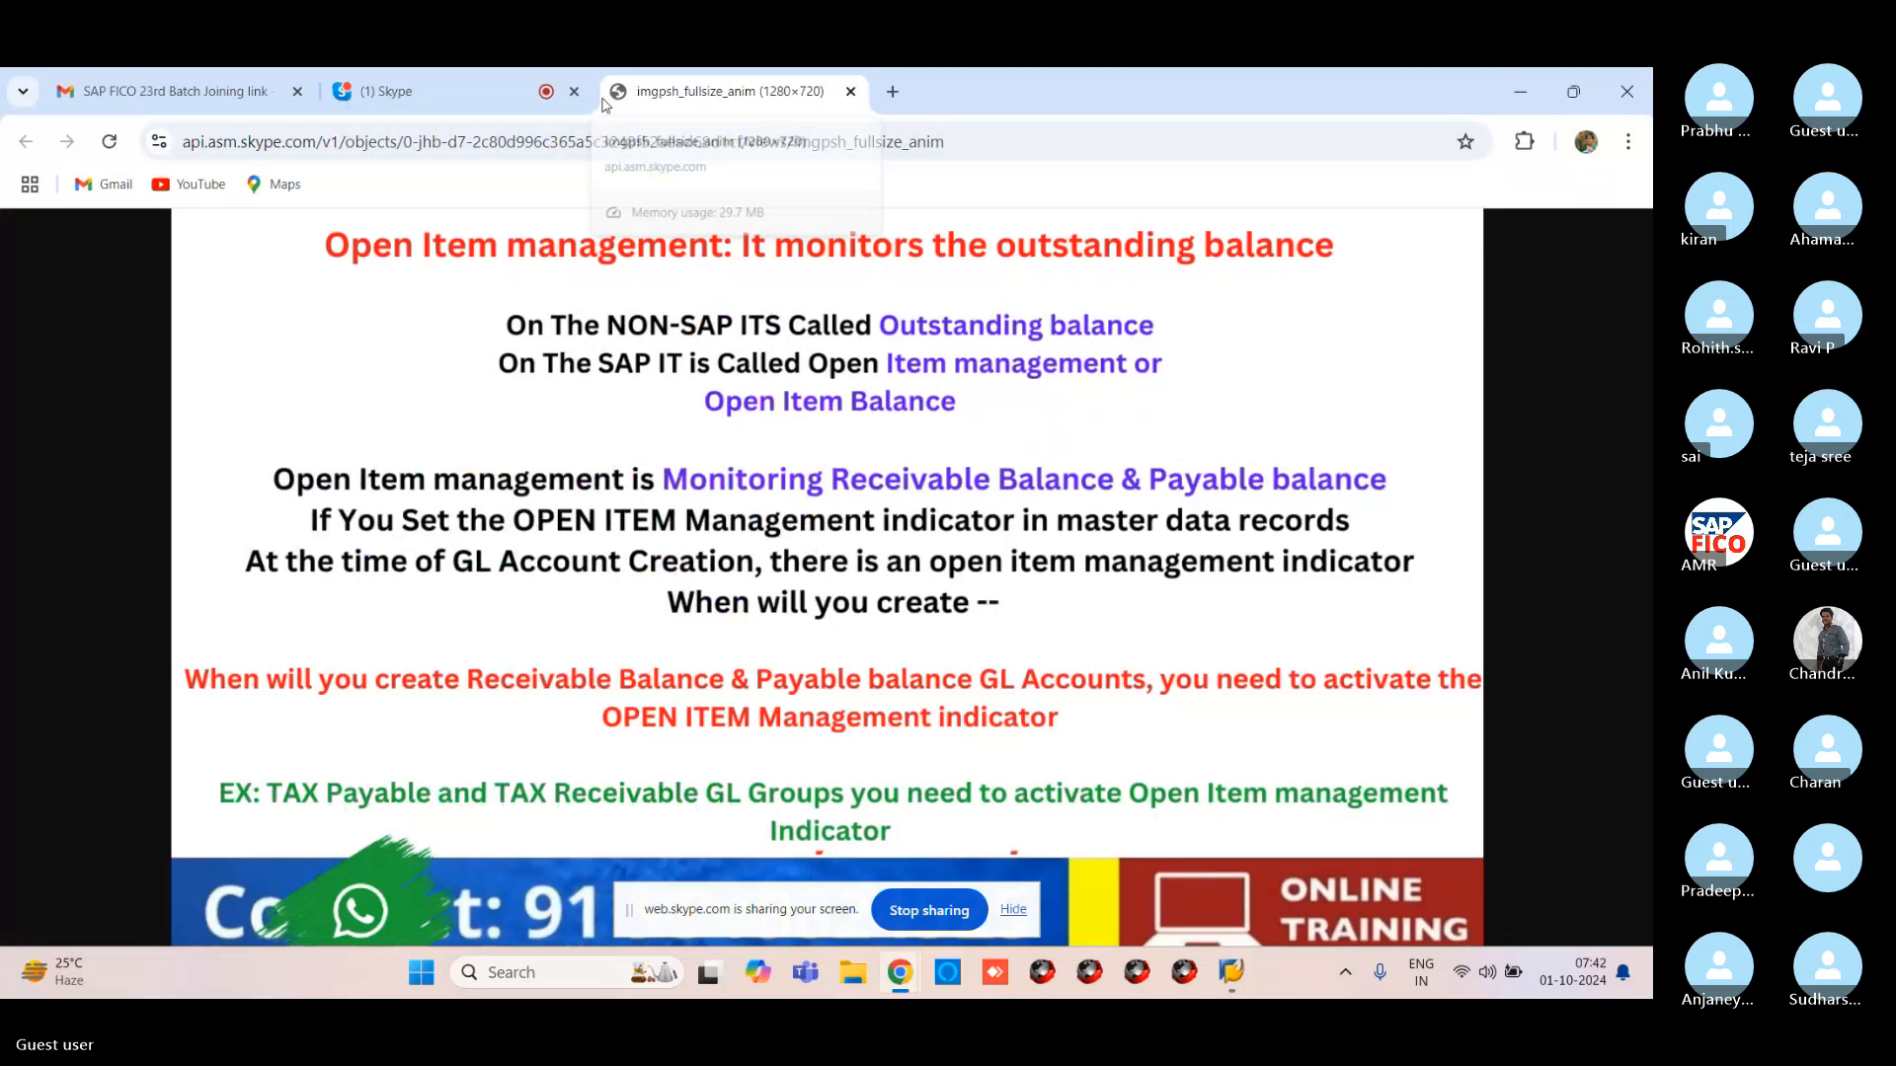
Switch to the Skype call and select the chat note listing payable and receivable examples
{"action": "left_click", "coordinate": [590, 97]}
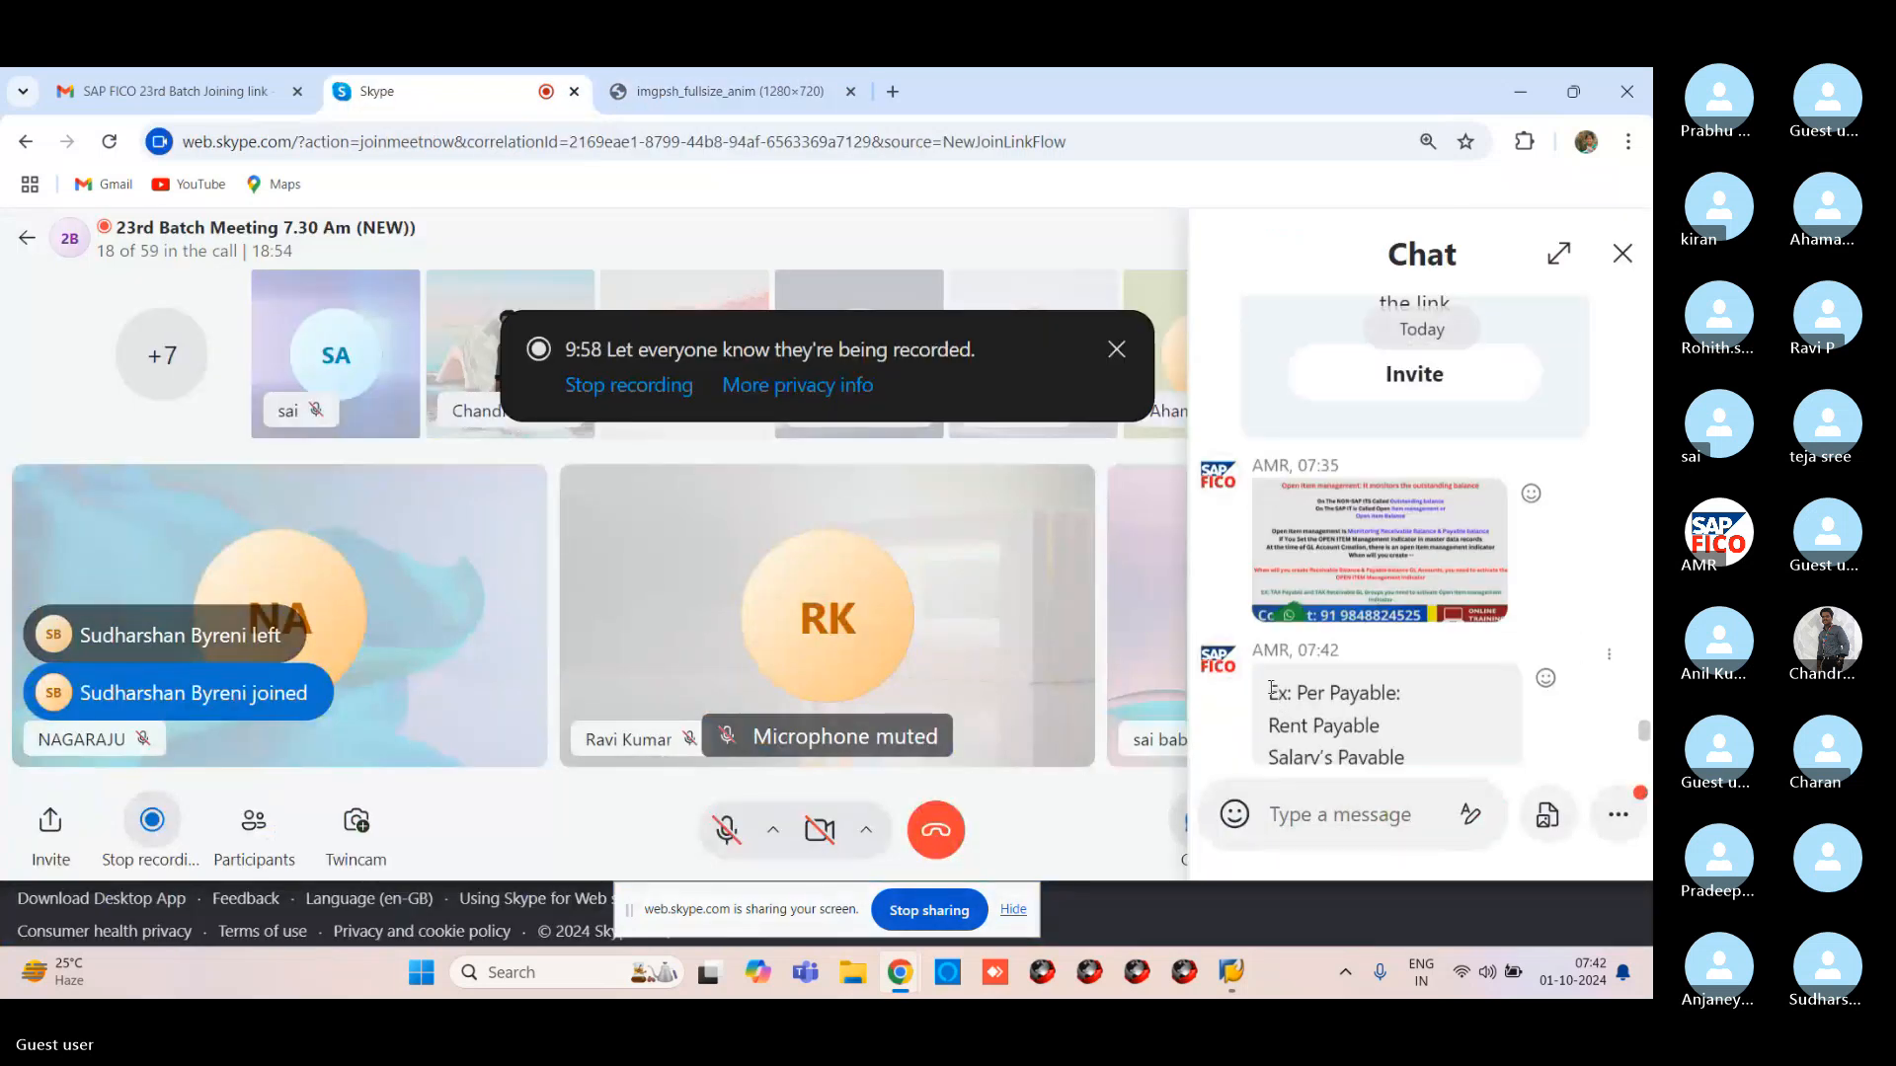
{"action": "left_click_drag", "start_coordinate": [1270, 693], "coordinate": [1511, 707]}
{"action": "key", "text": "ctrl+c"}
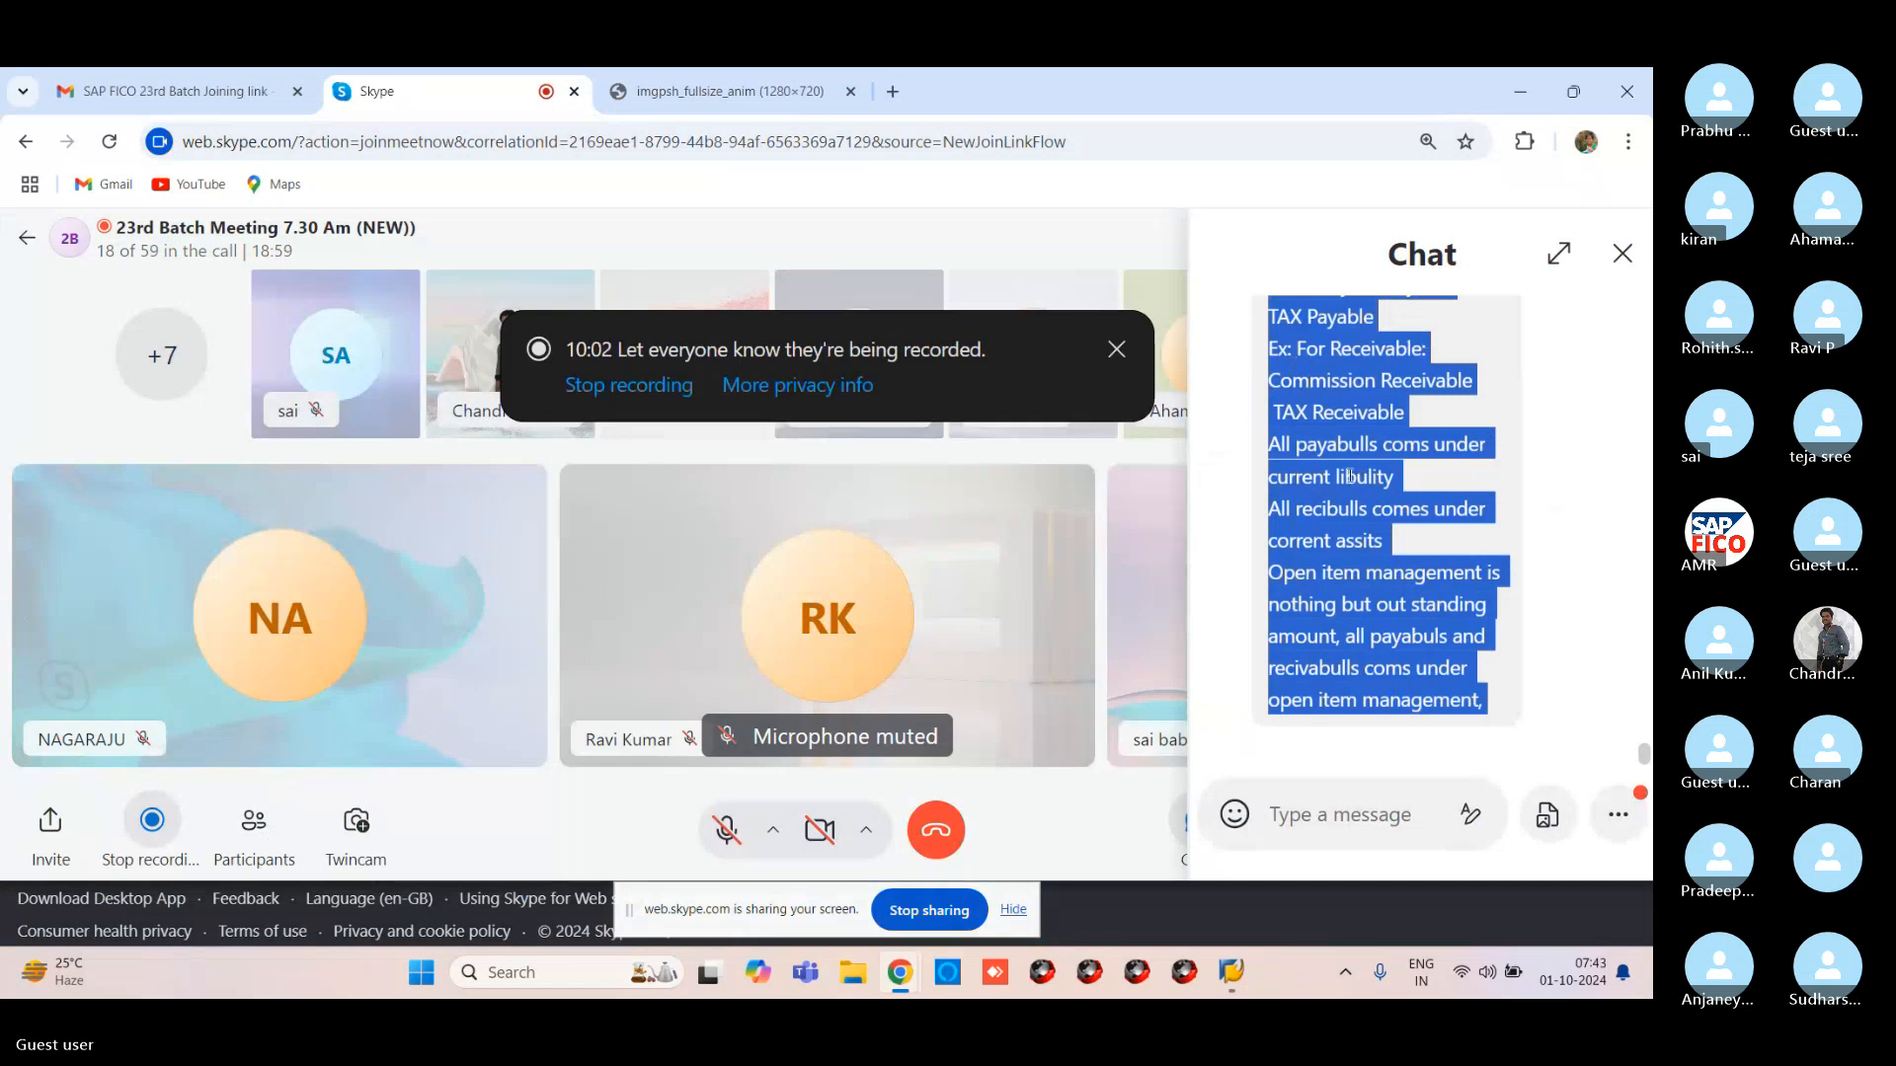
Open the New Microsoft Word Document from the desktop and paste in the copied chat notes
{"action": "left_click", "coordinate": [1527, 83]}
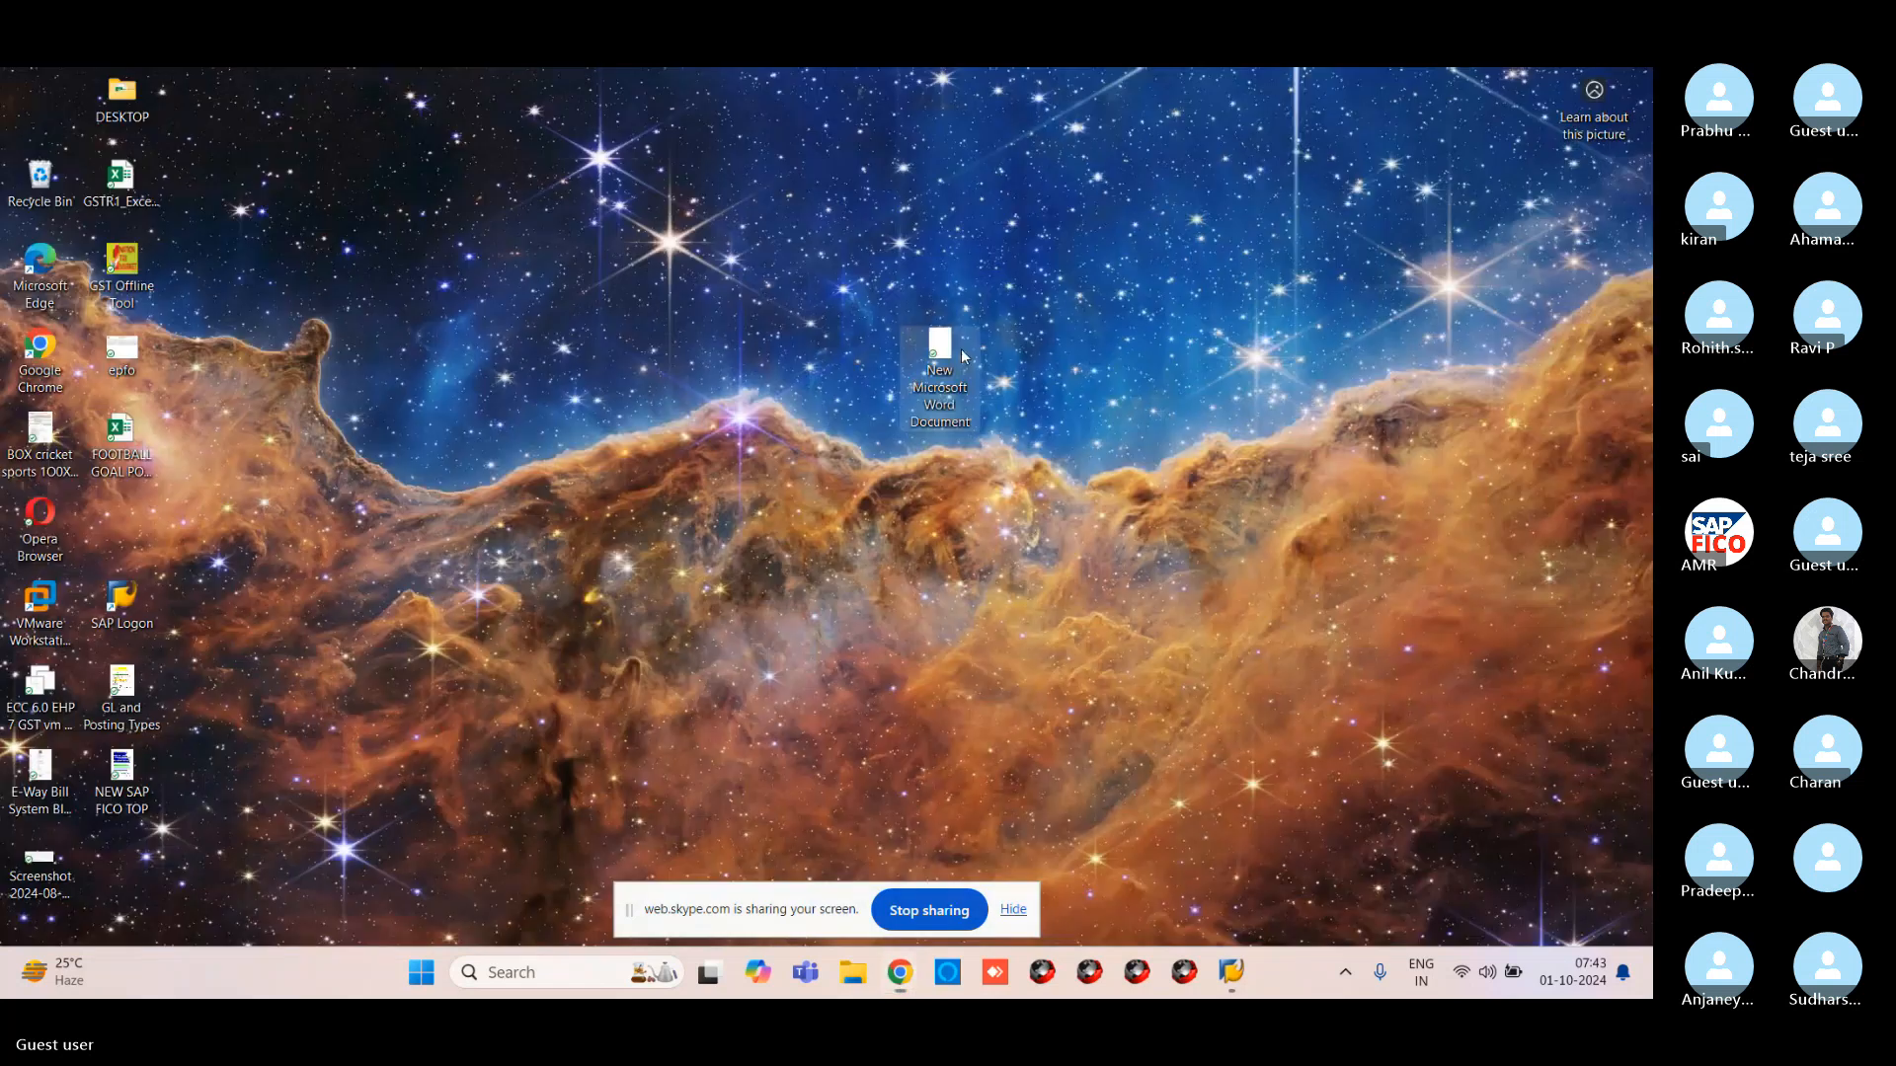
{"action": "double_click", "coordinate": [940, 348]}
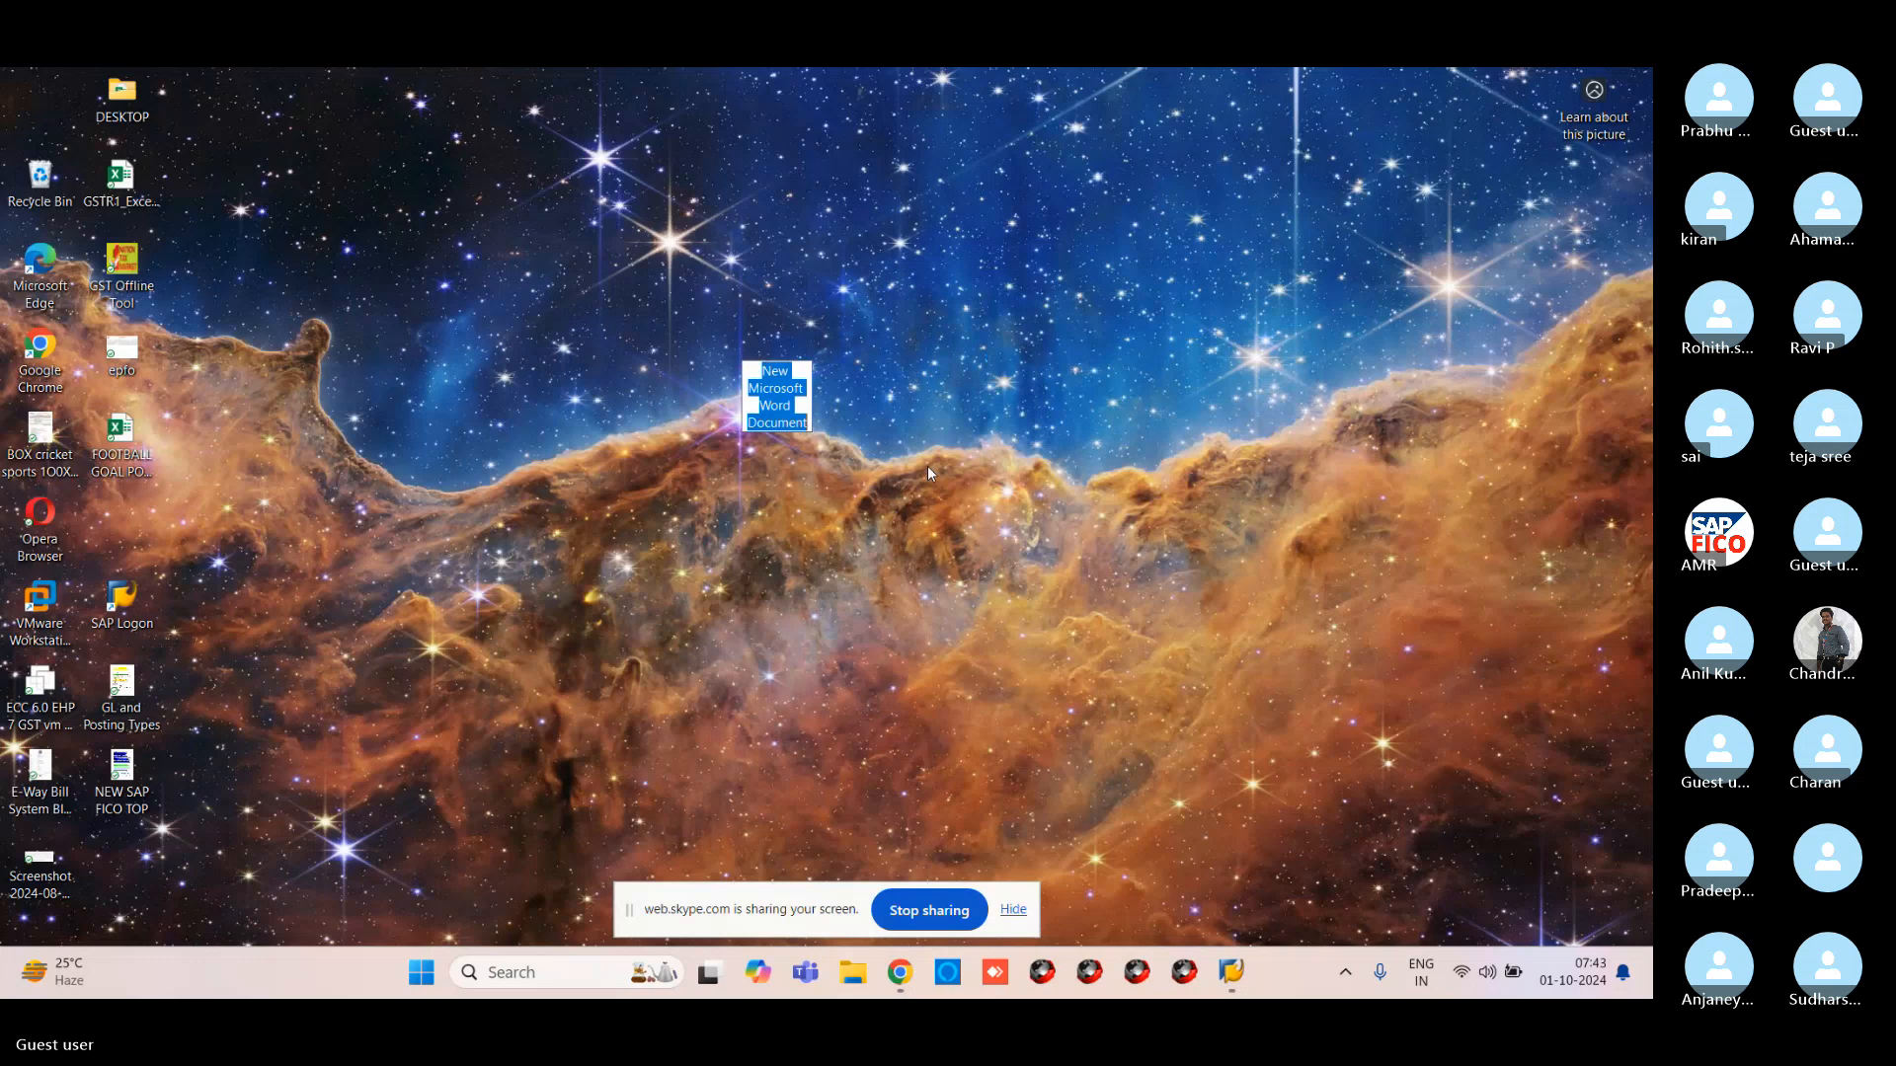
{"action": "double_click", "coordinate": [777, 348]}
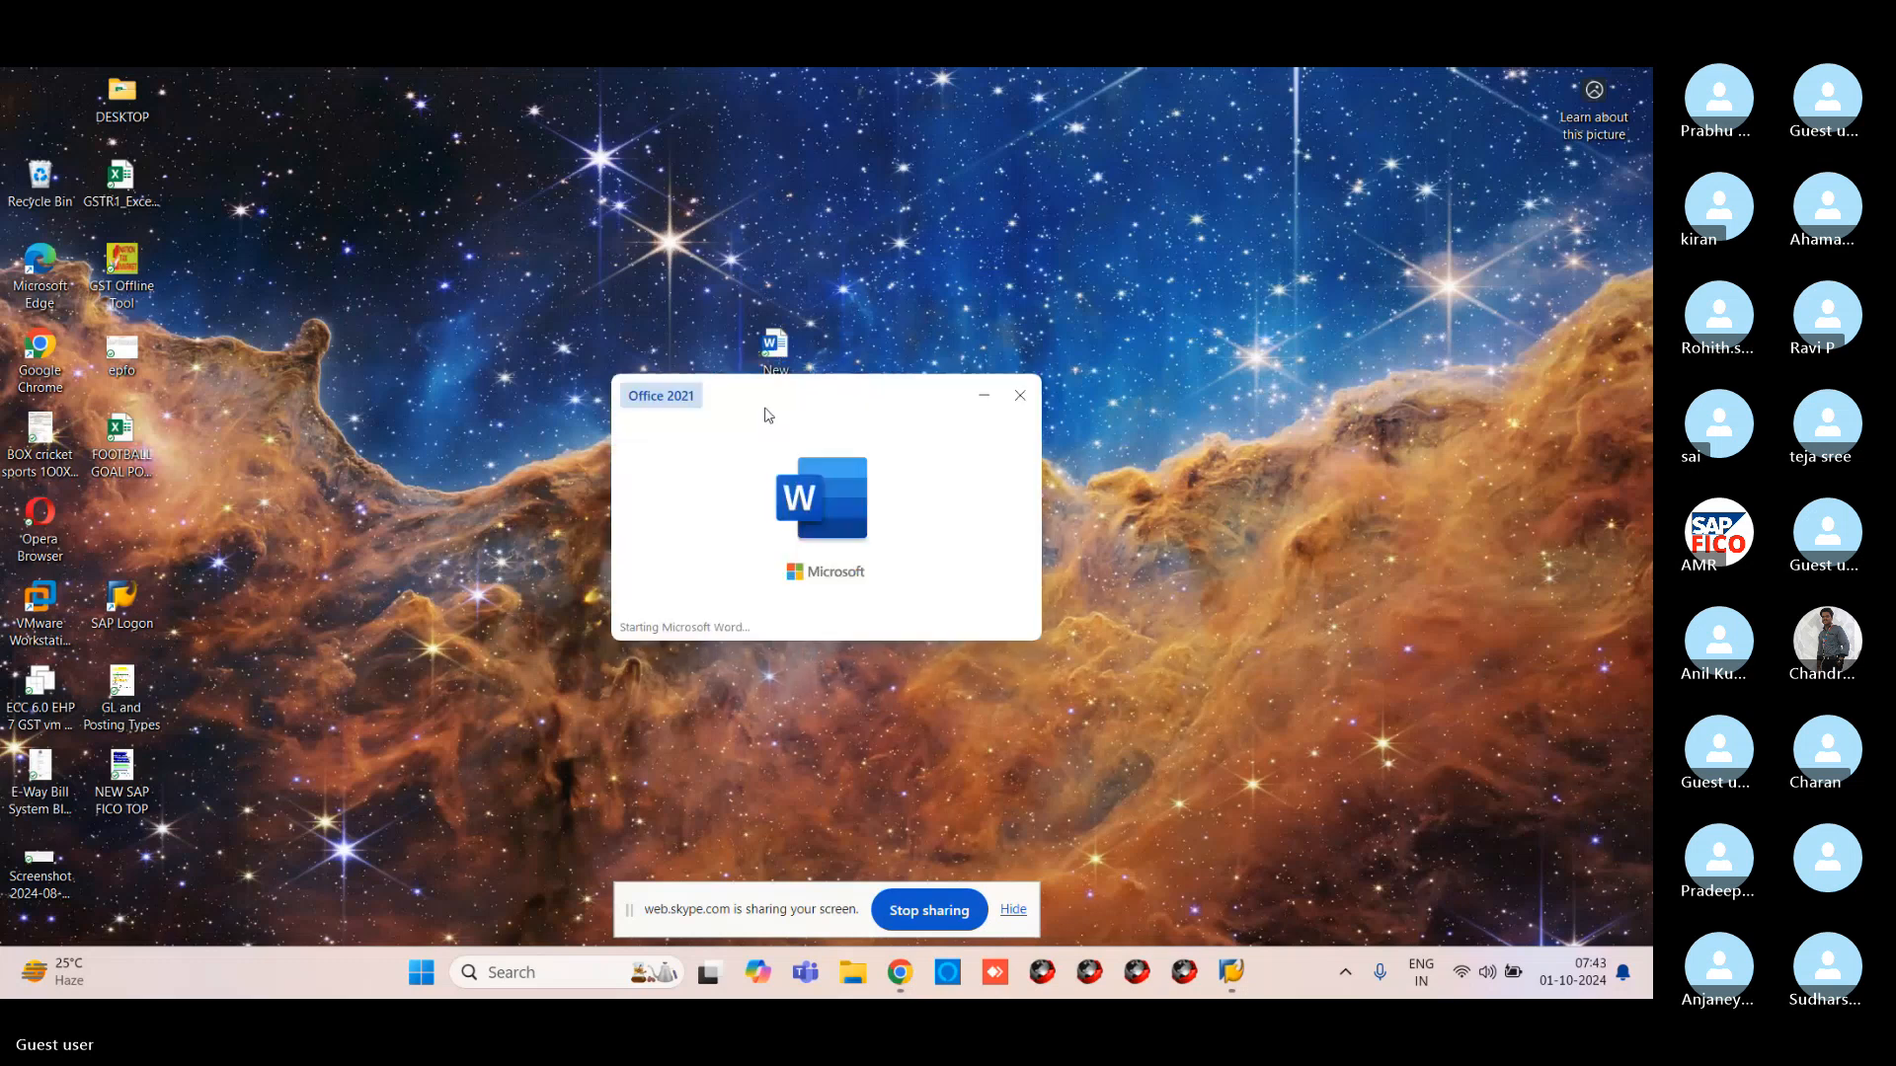
{"action": "key", "text": "ctrl+v"}
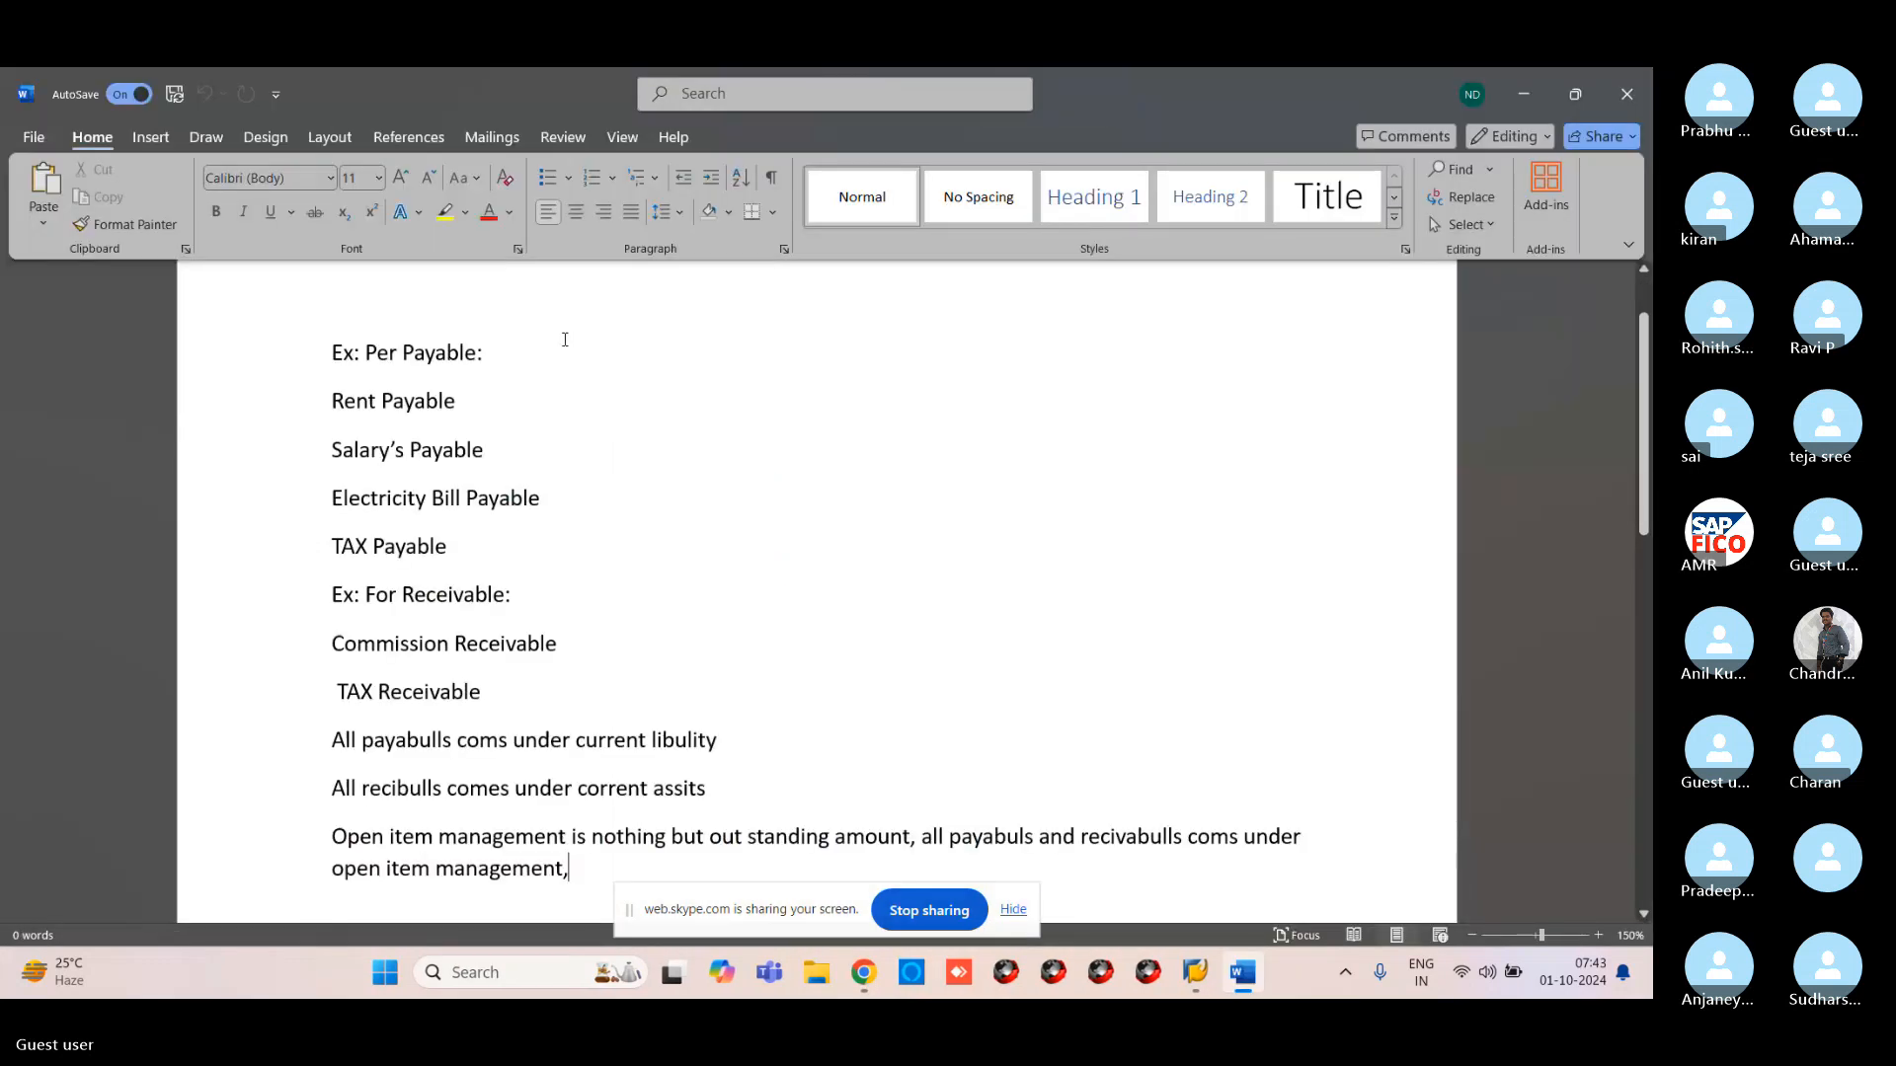
Select all the pasted notes and set their font size to 20 pt
{"action": "left_click", "coordinate": [378, 177]}
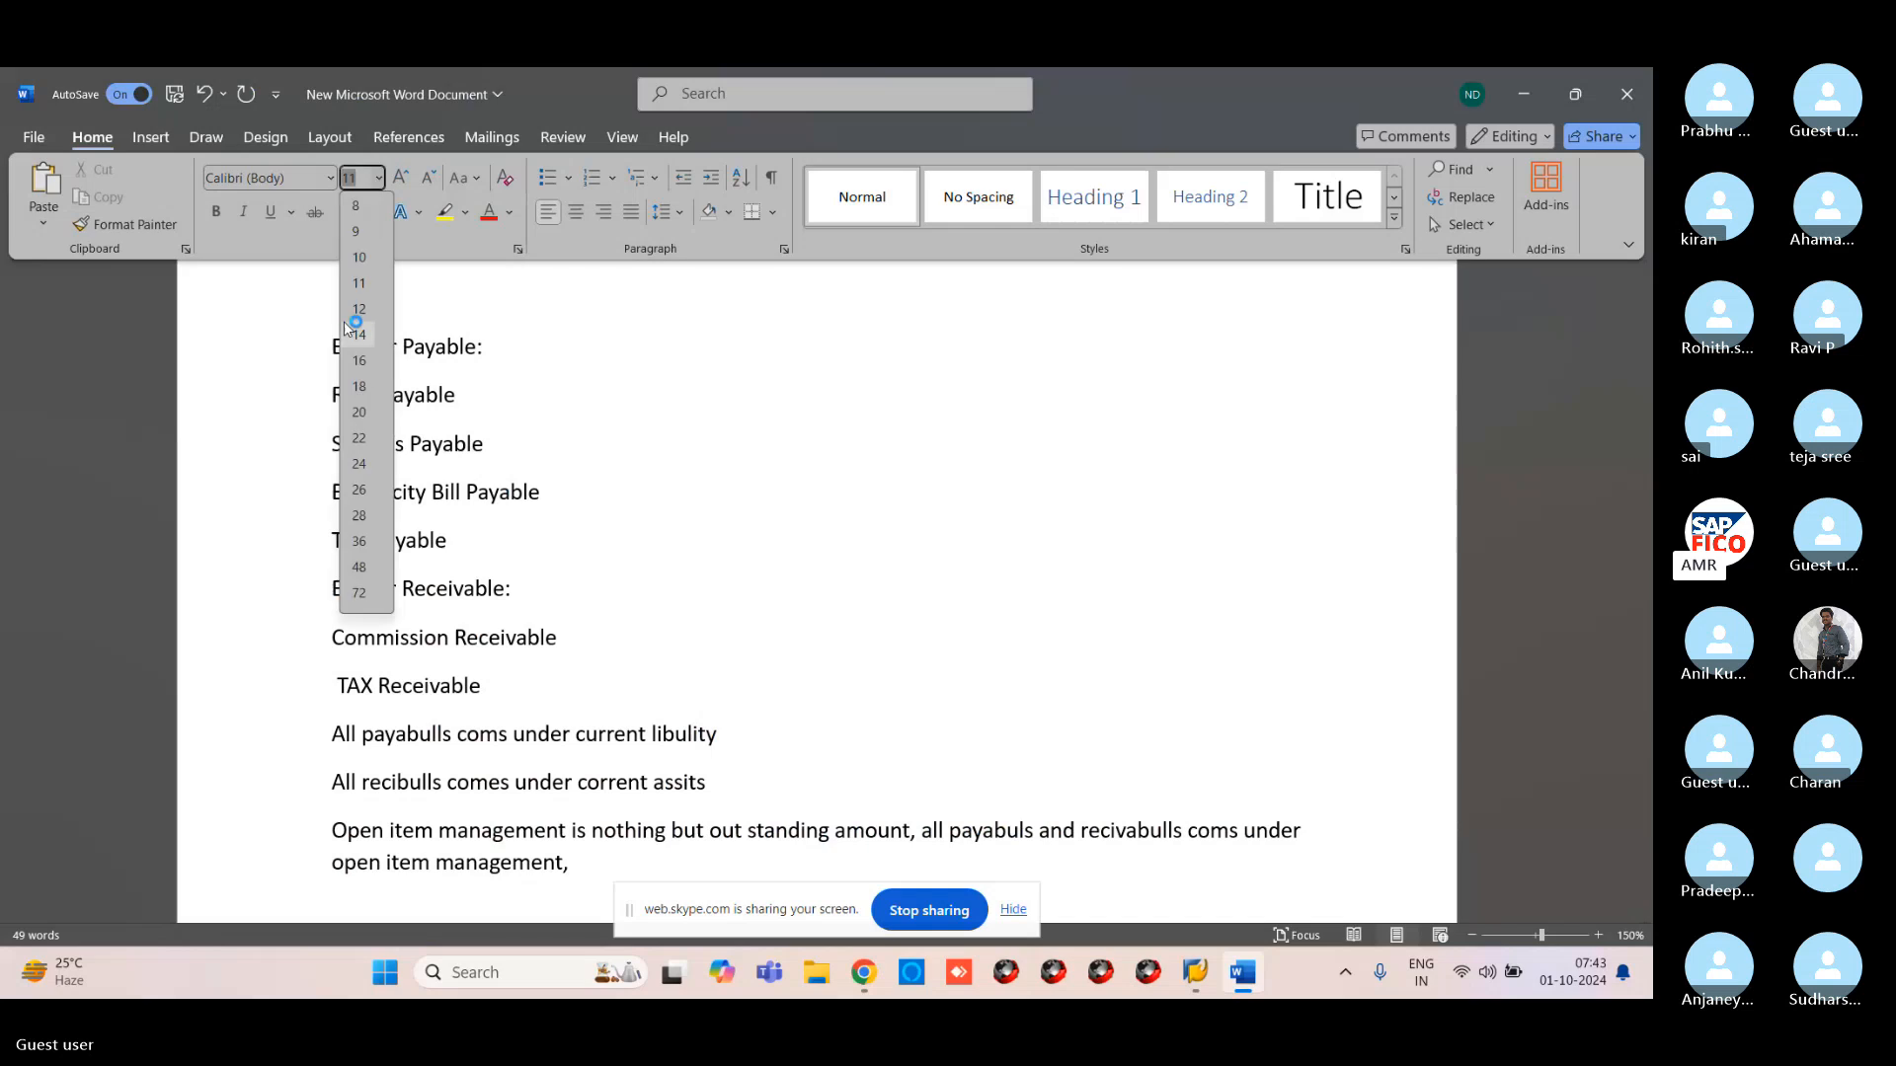
{"action": "left_click", "coordinate": [360, 412]}
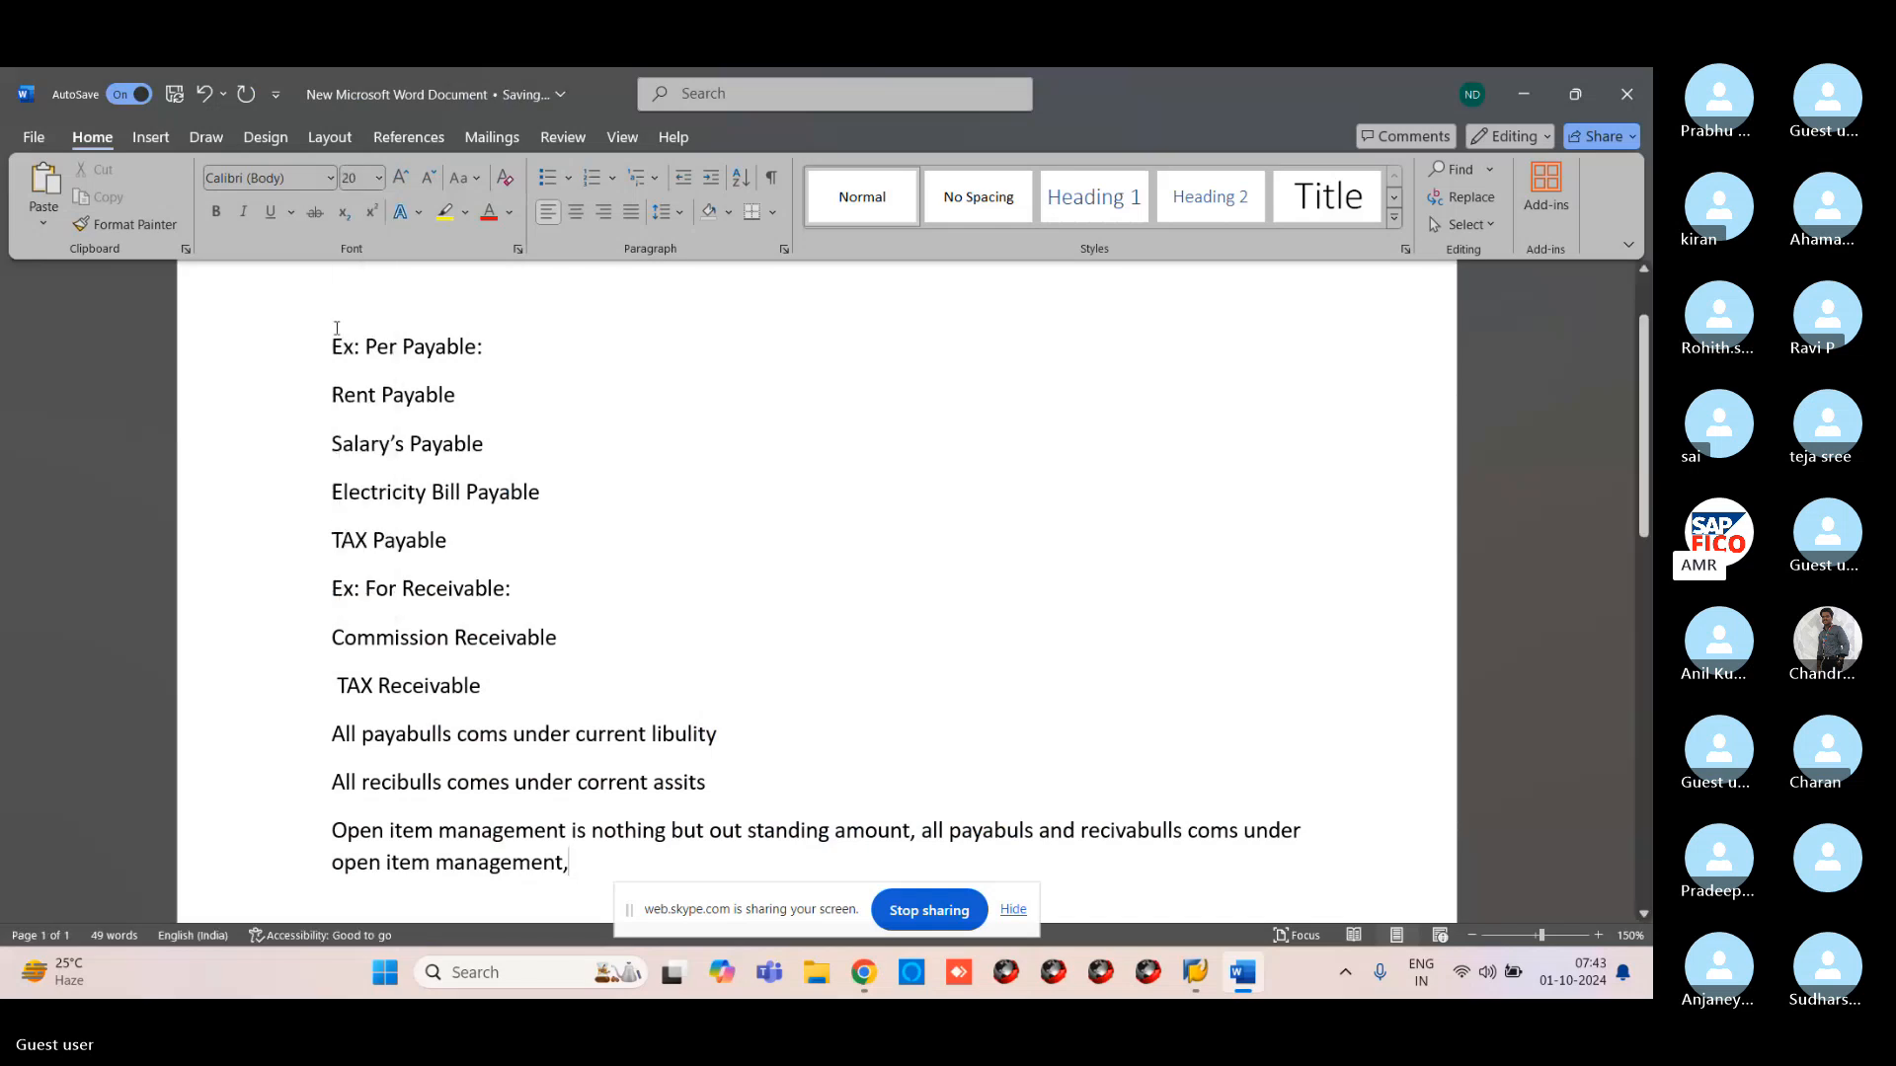
{"action": "left_click_drag", "start_coordinate": [334, 338], "coordinate": [582, 867]}
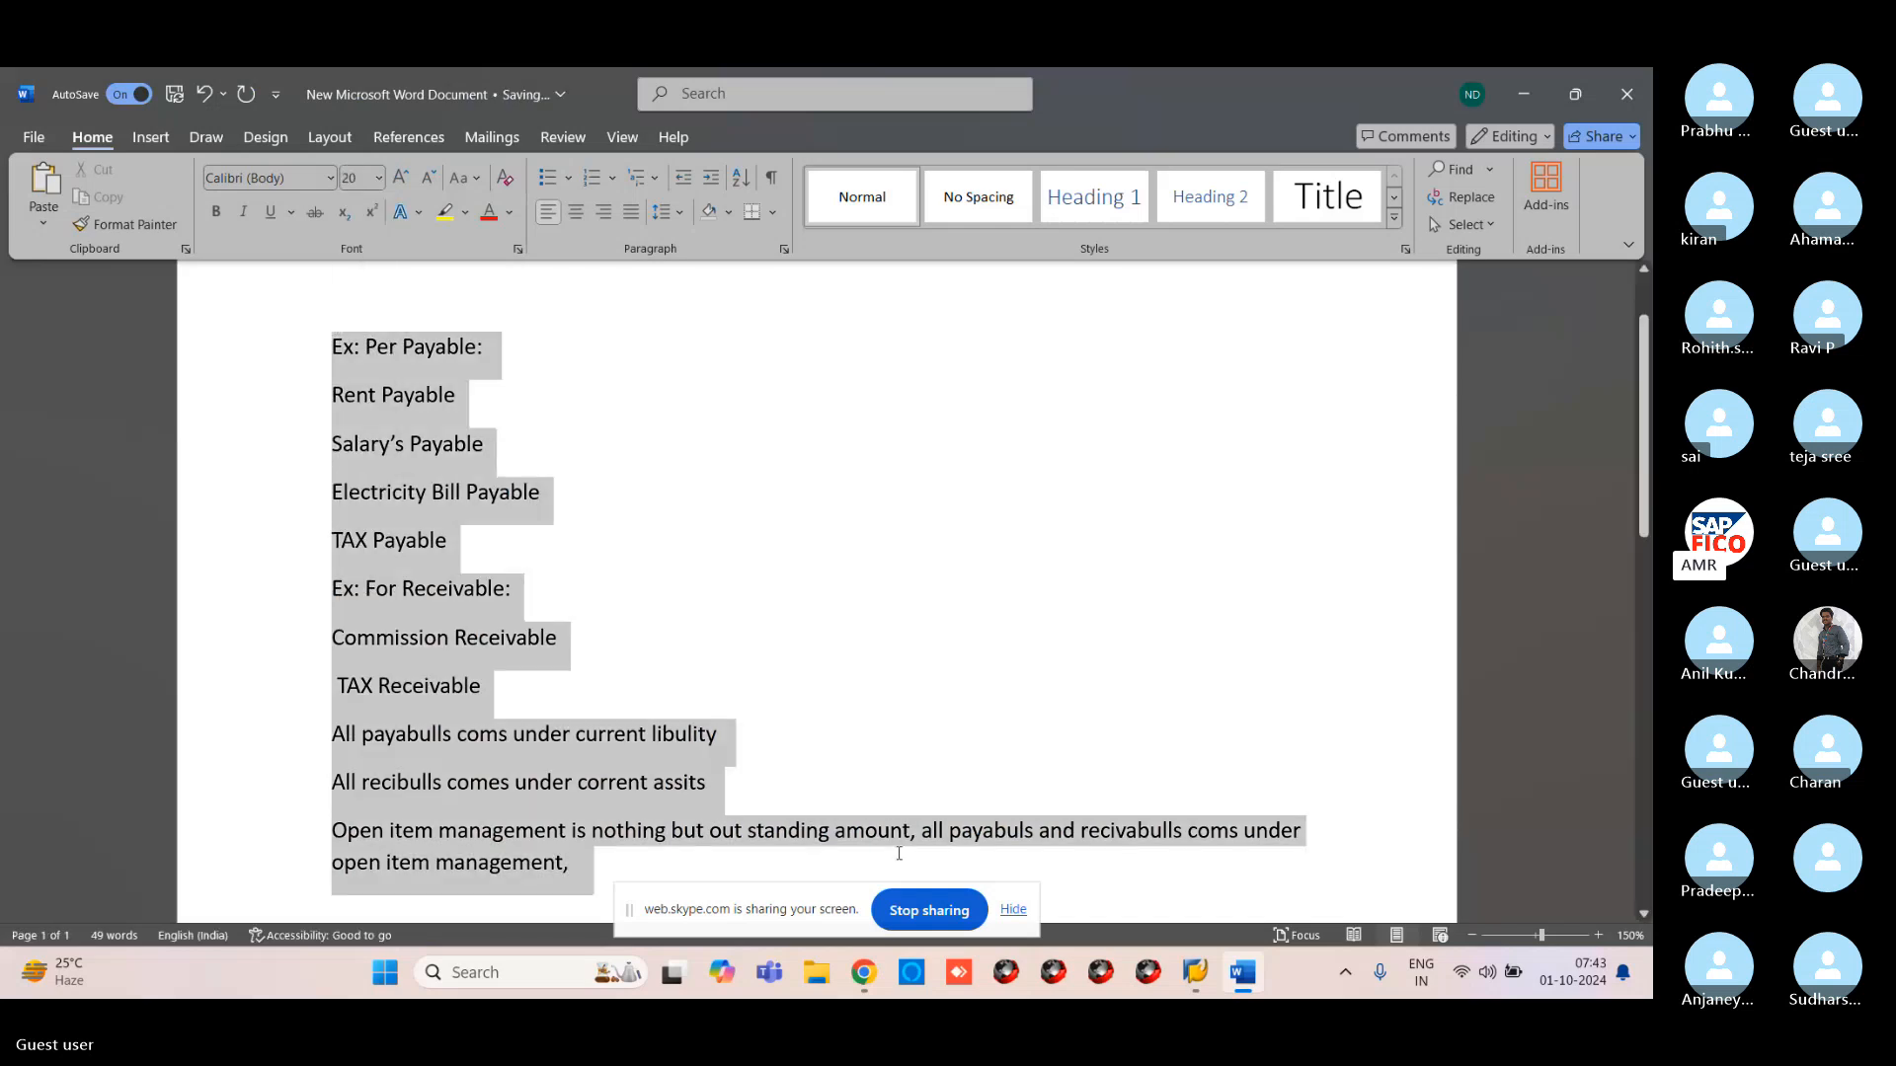
{"action": "left_click", "coordinate": [378, 178]}
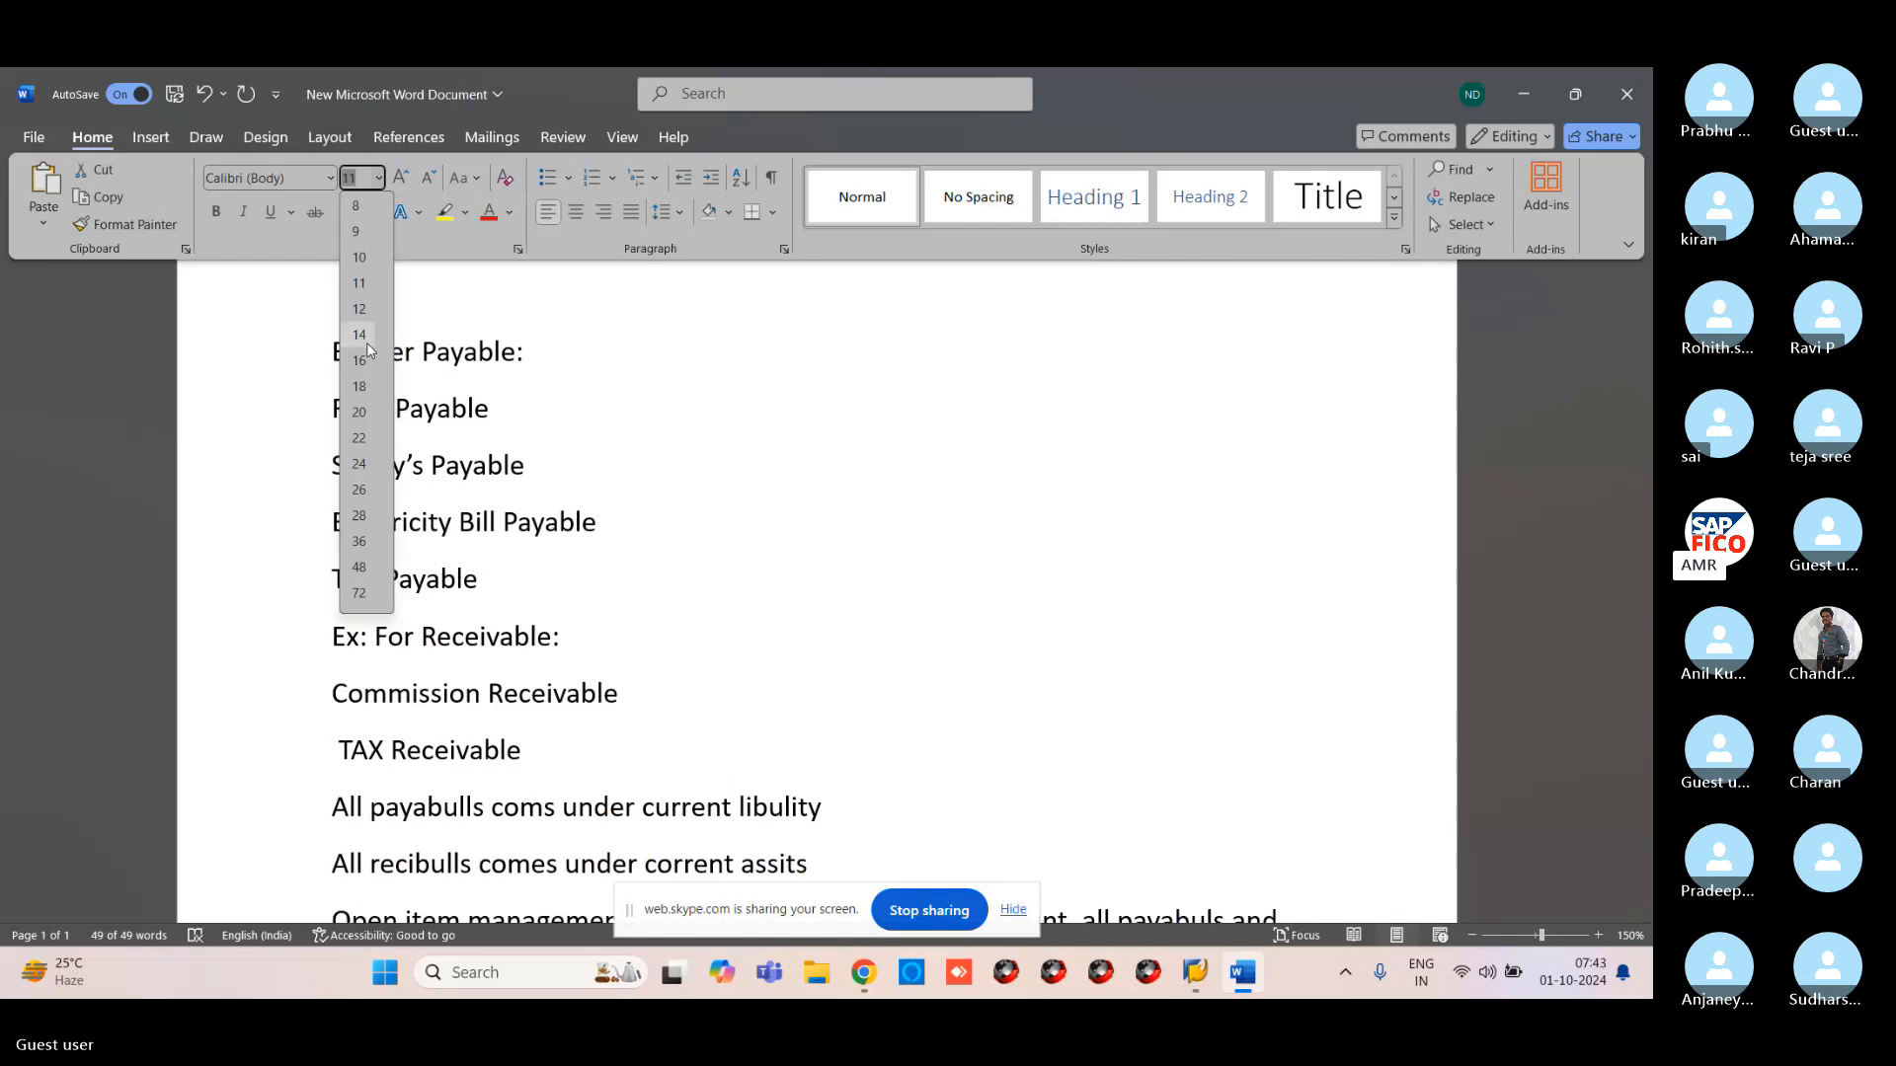
{"action": "left_click", "coordinate": [359, 412]}
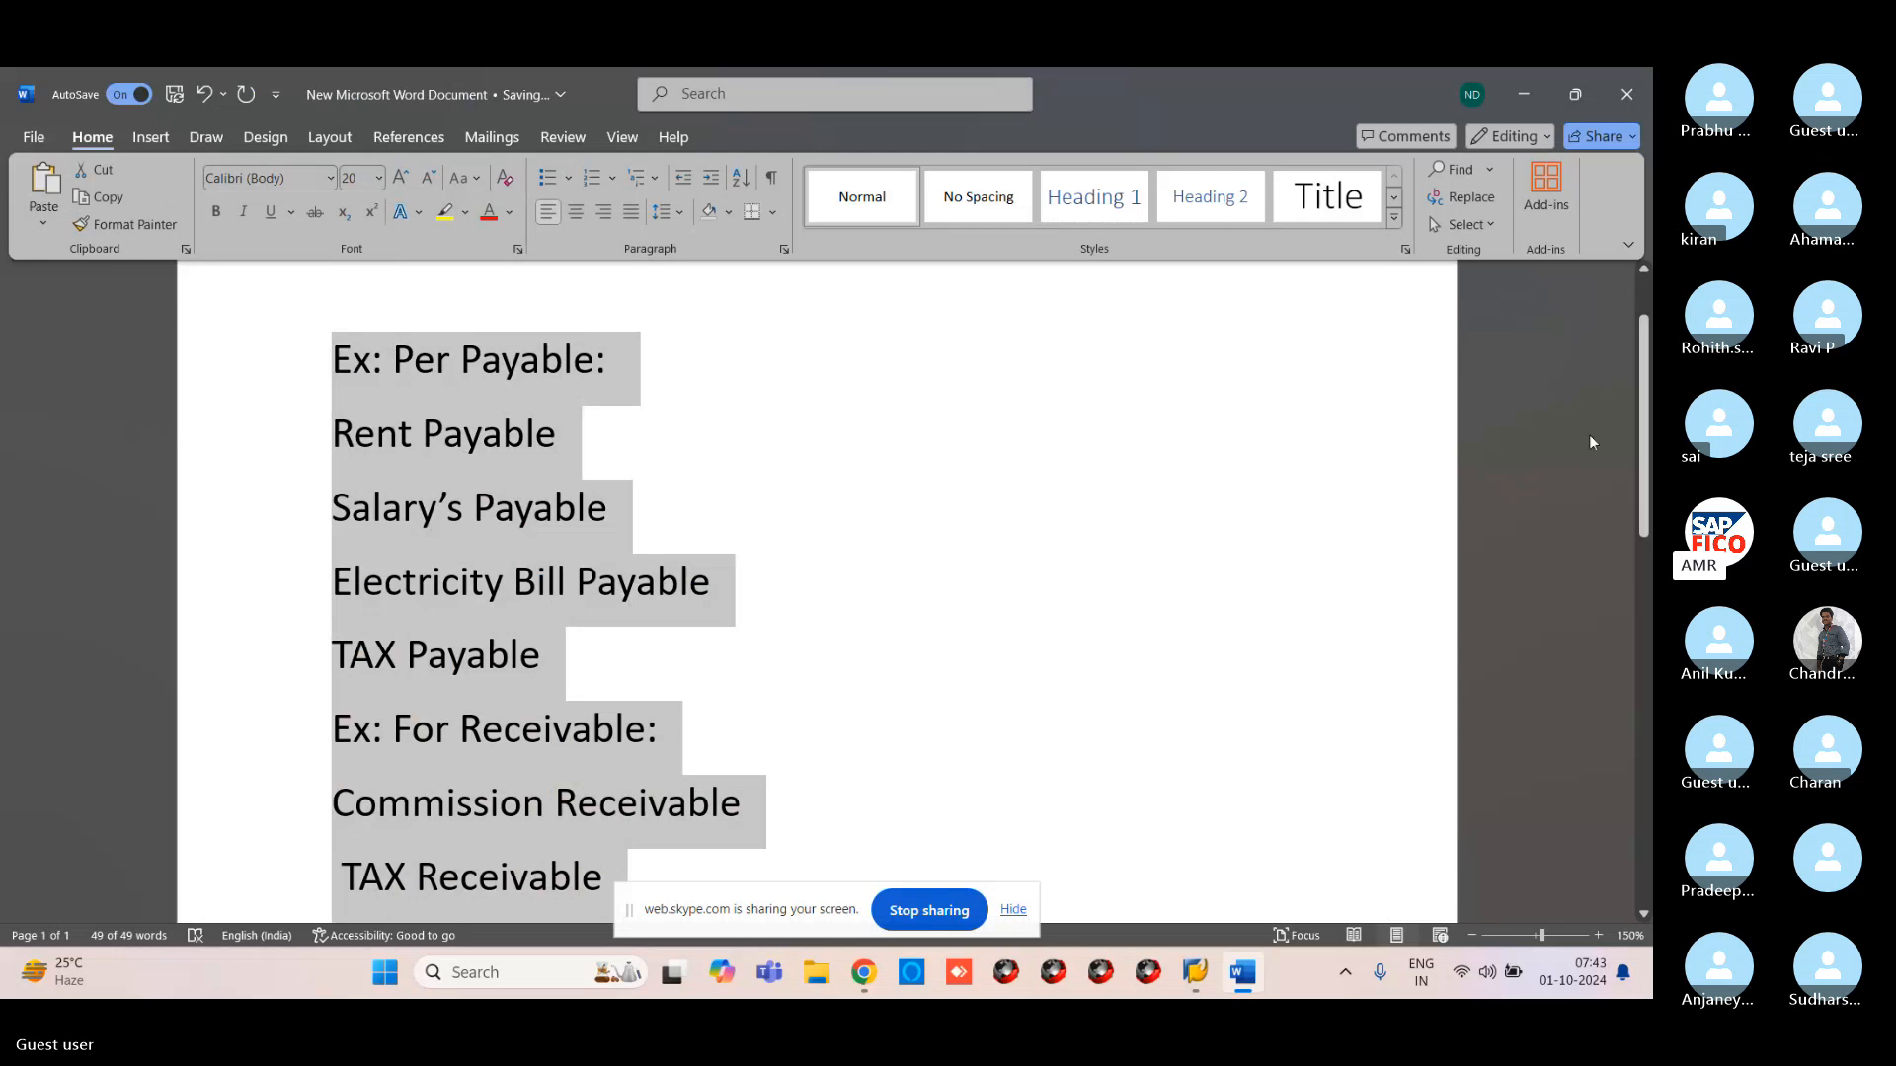
{"action": "mouse_move", "coordinate": [1643, 502]}
{"action": "left_mouse_down"}
{"action": "mouse_move", "coordinate": [1650, 621]}
{"action": "mouse_move", "coordinate": [1642, 536]}
{"action": "left_mouse_up"}
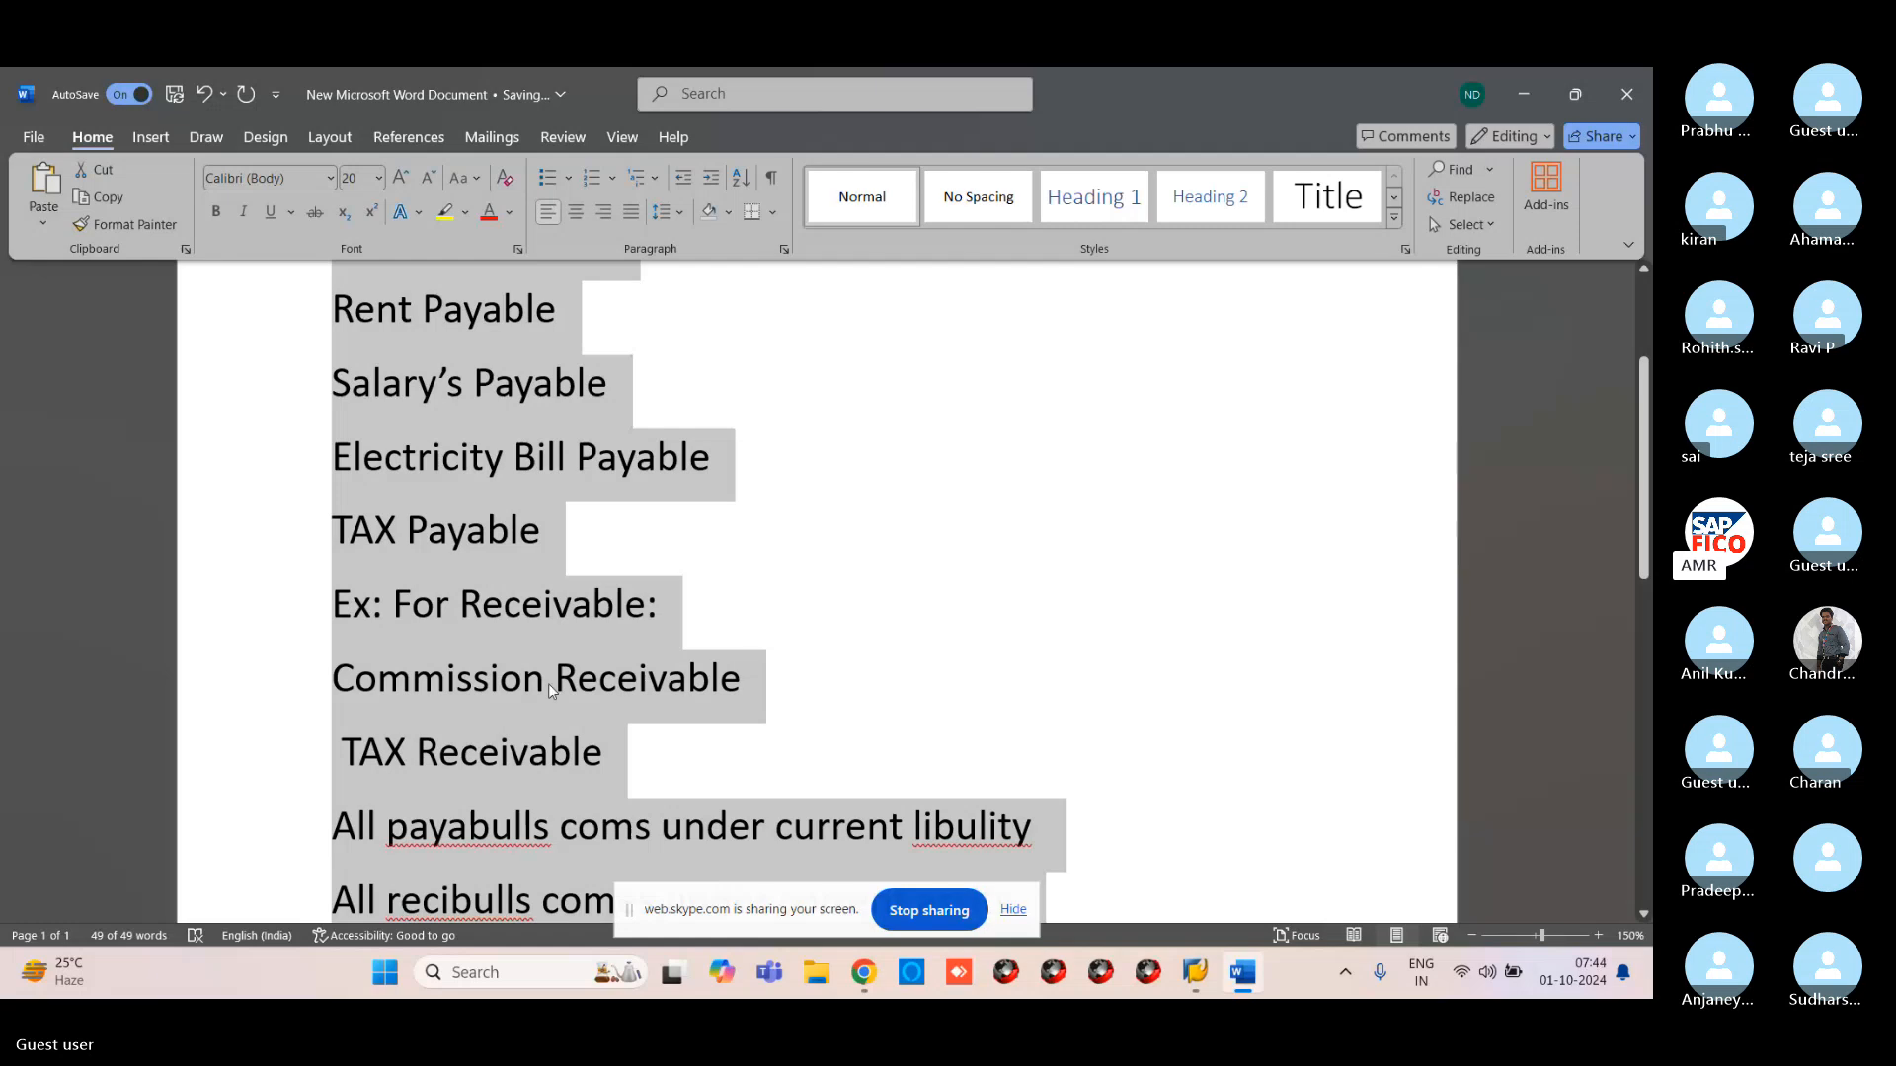
{"action": "scroll", "coordinate": [583, 663], "scroll_direction": "down", "scroll_amount": 5}
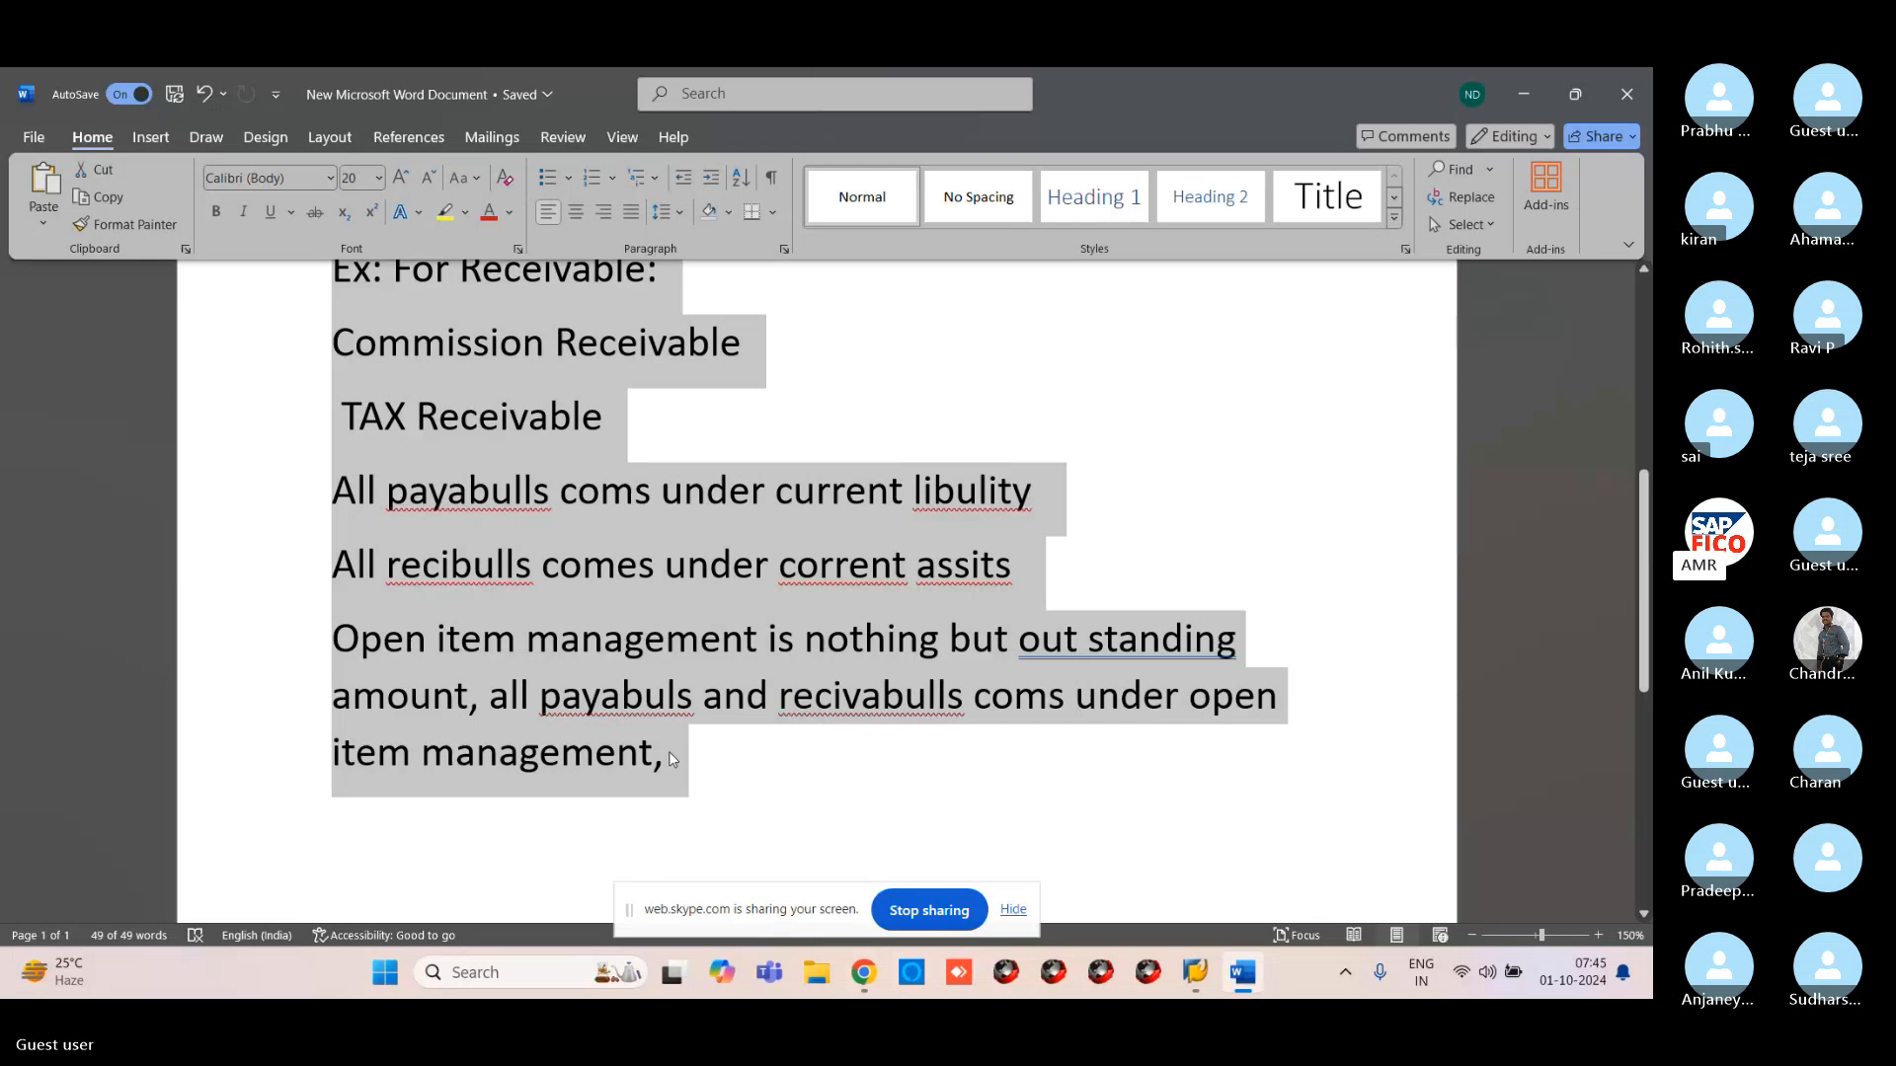
{"action": "left_click", "coordinate": [780, 768]}
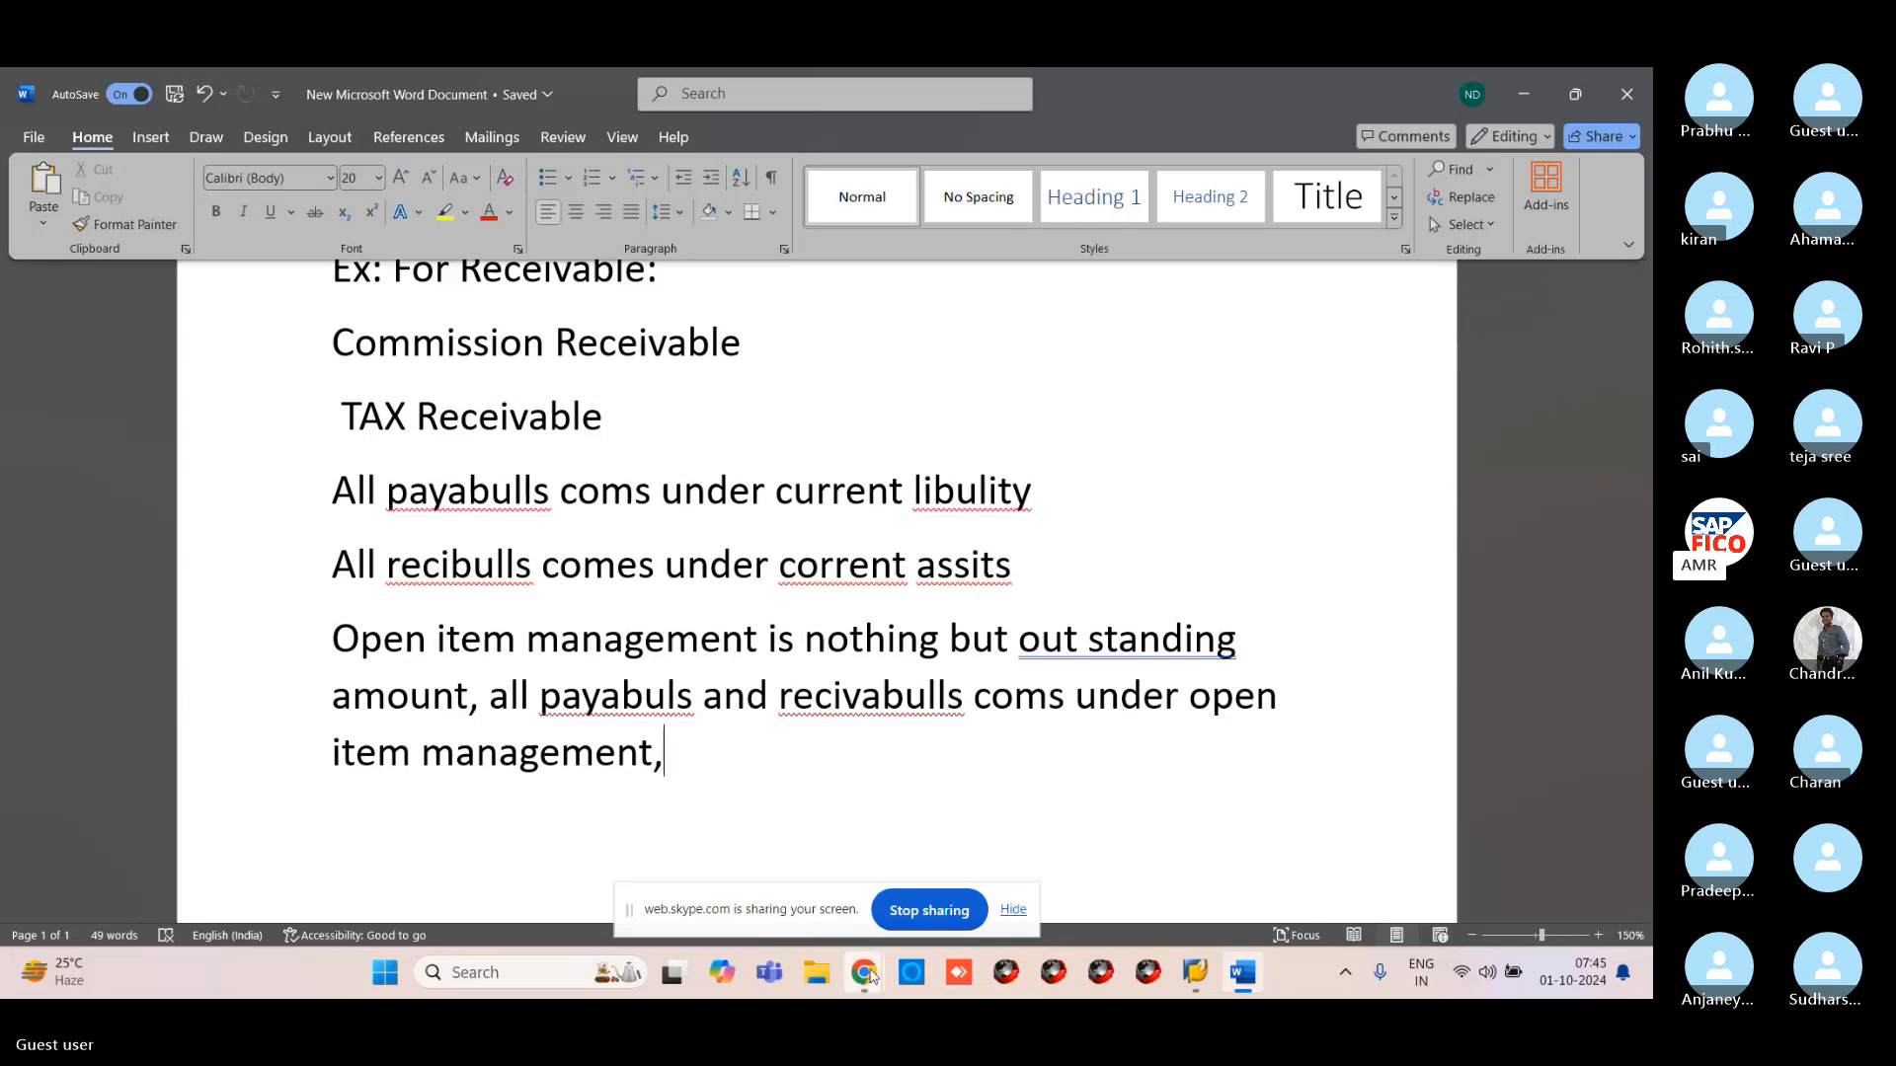
In Skype, open the shared slide full size and advance to the SAP FICO FS00 task list
{"action": "mouse_move", "coordinate": [869, 978]}
{"action": "left_click", "coordinate": [808, 886]}
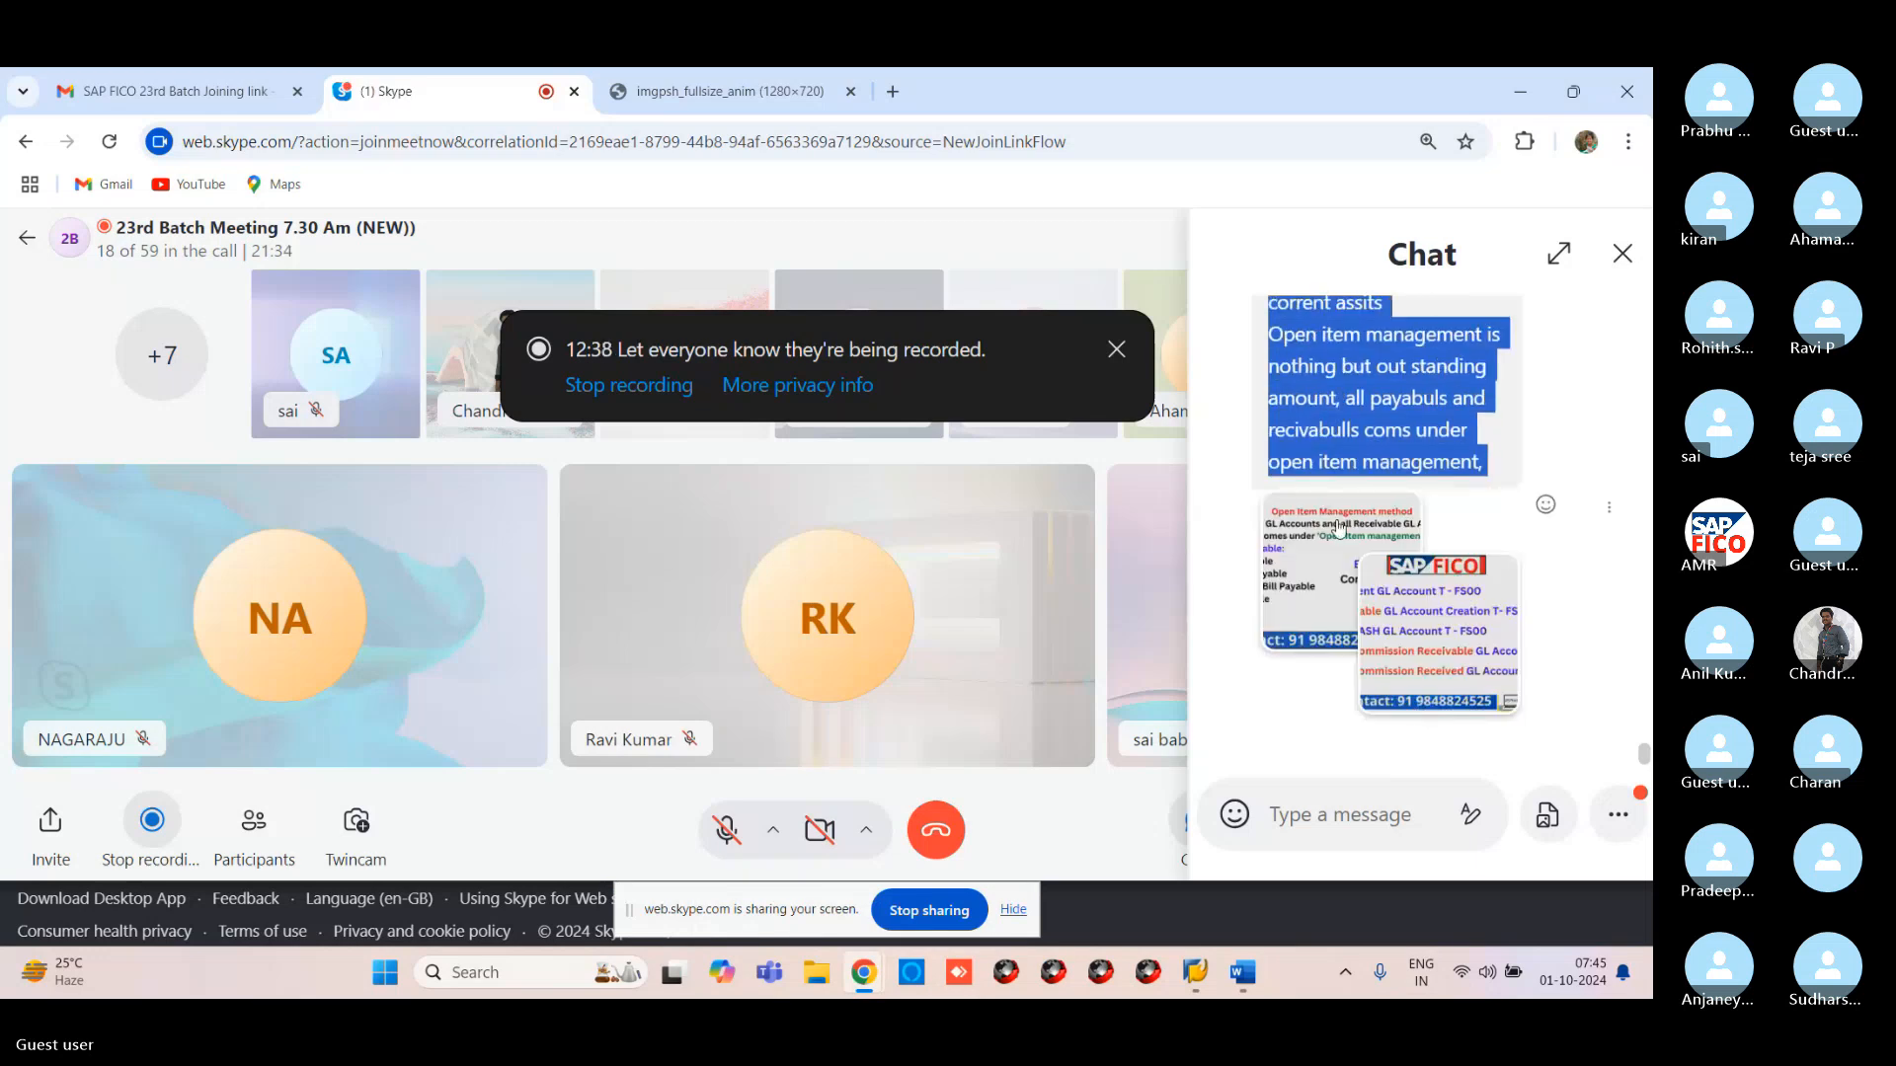
{"action": "left_click", "coordinate": [1330, 522]}
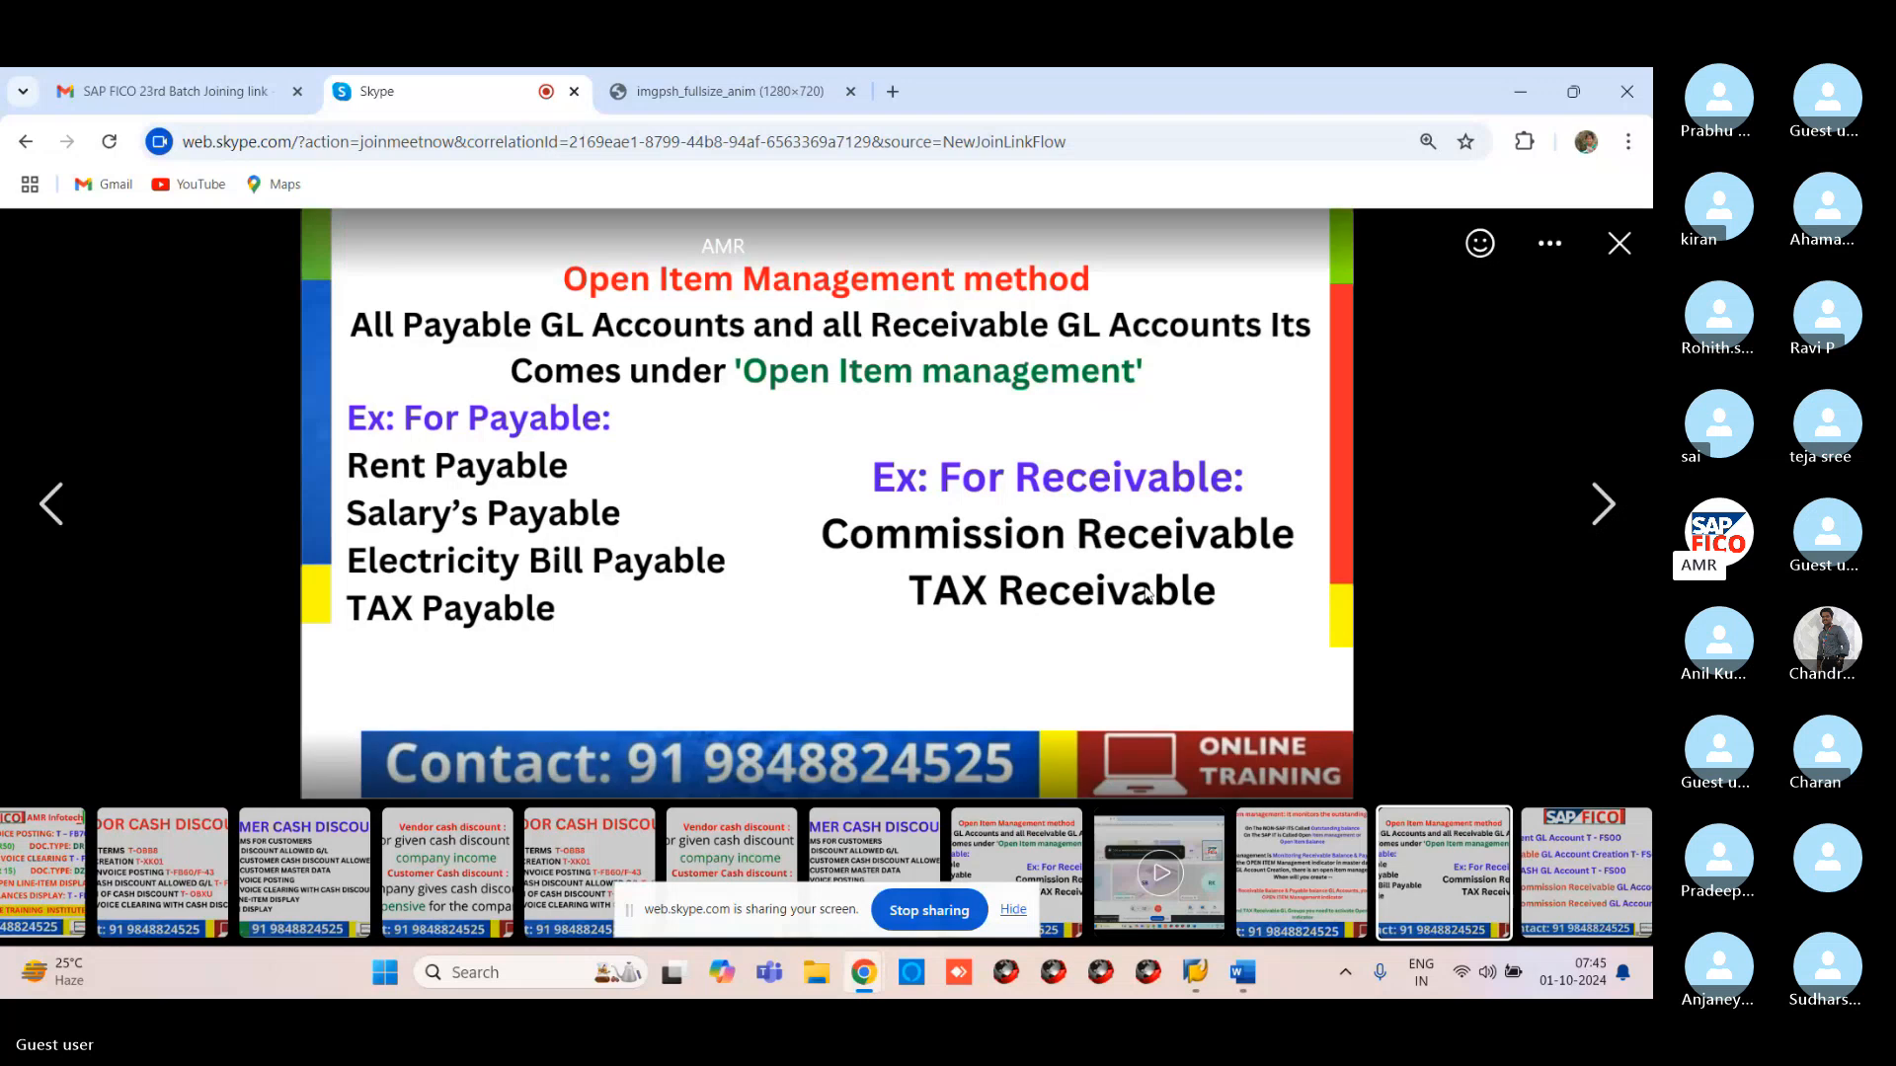
{"action": "left_click", "coordinate": [1602, 505]}
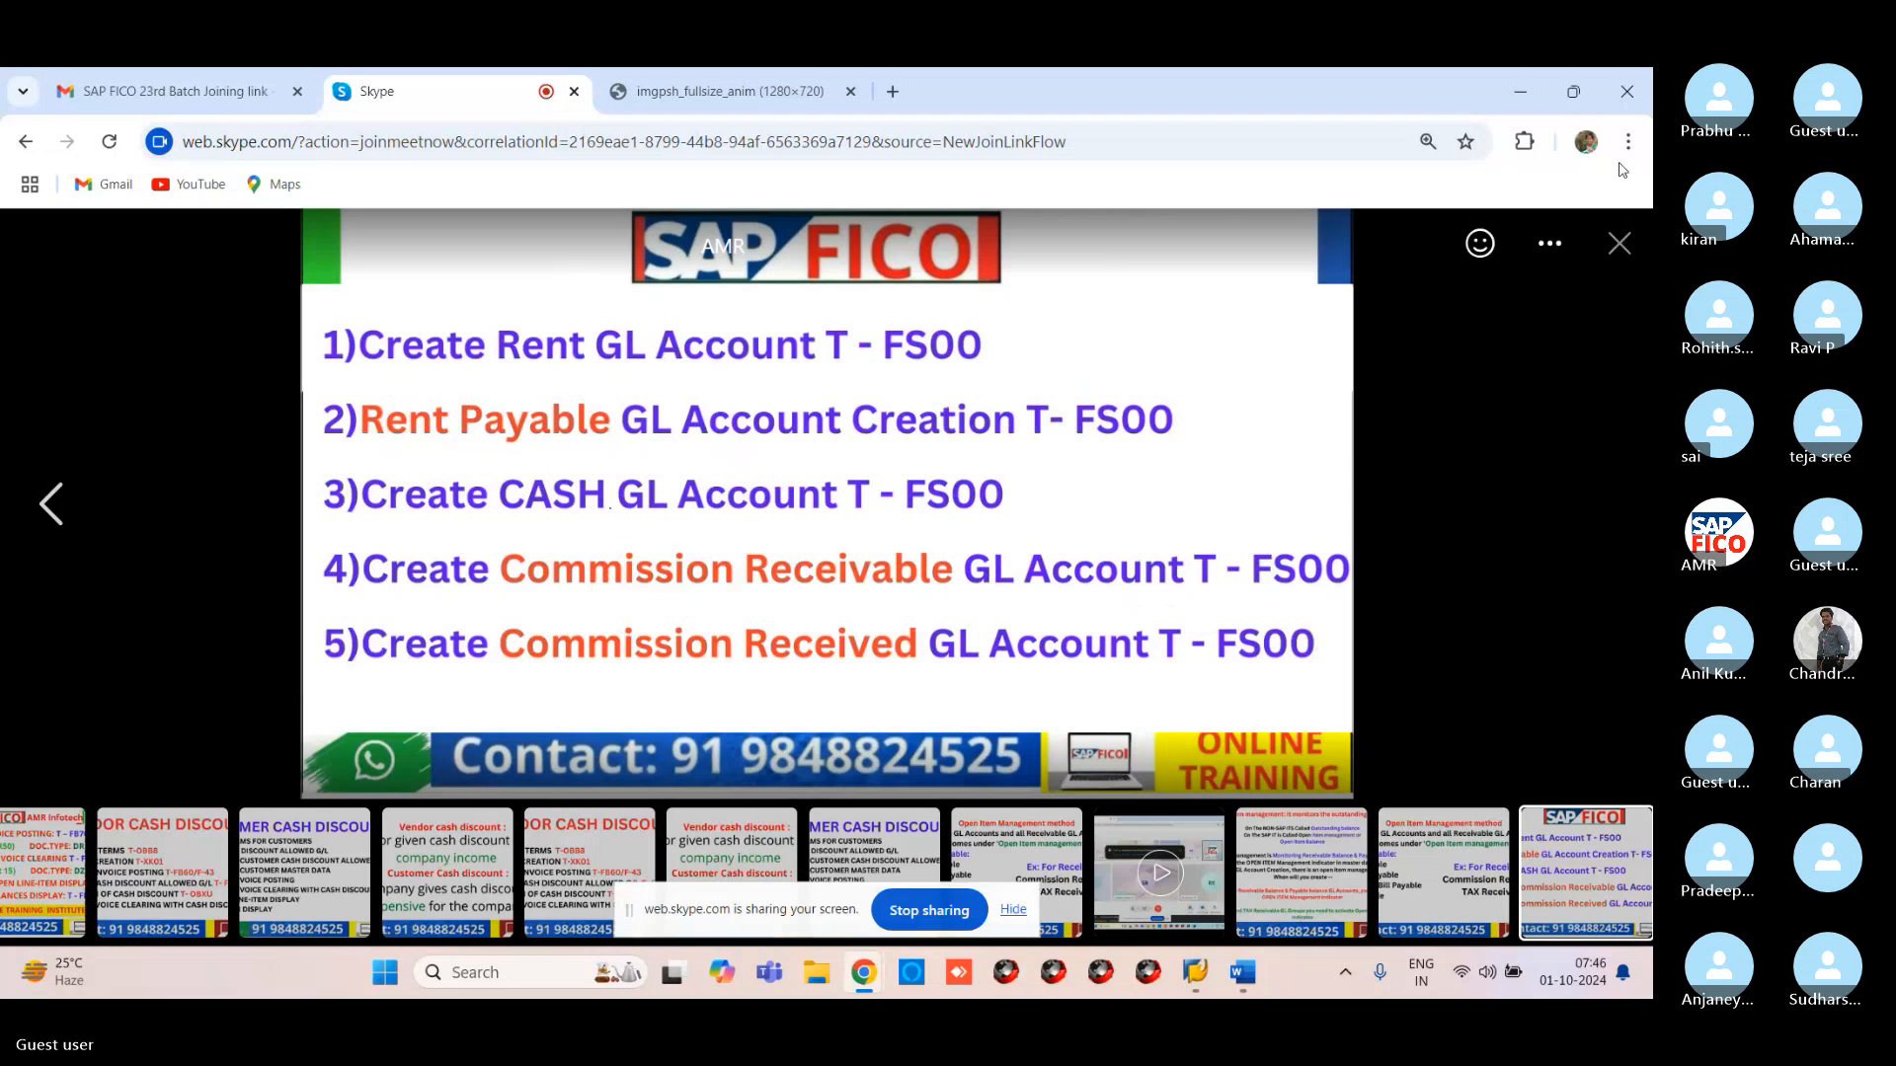
{"action": "mouse_move", "coordinate": [1206, 991]}
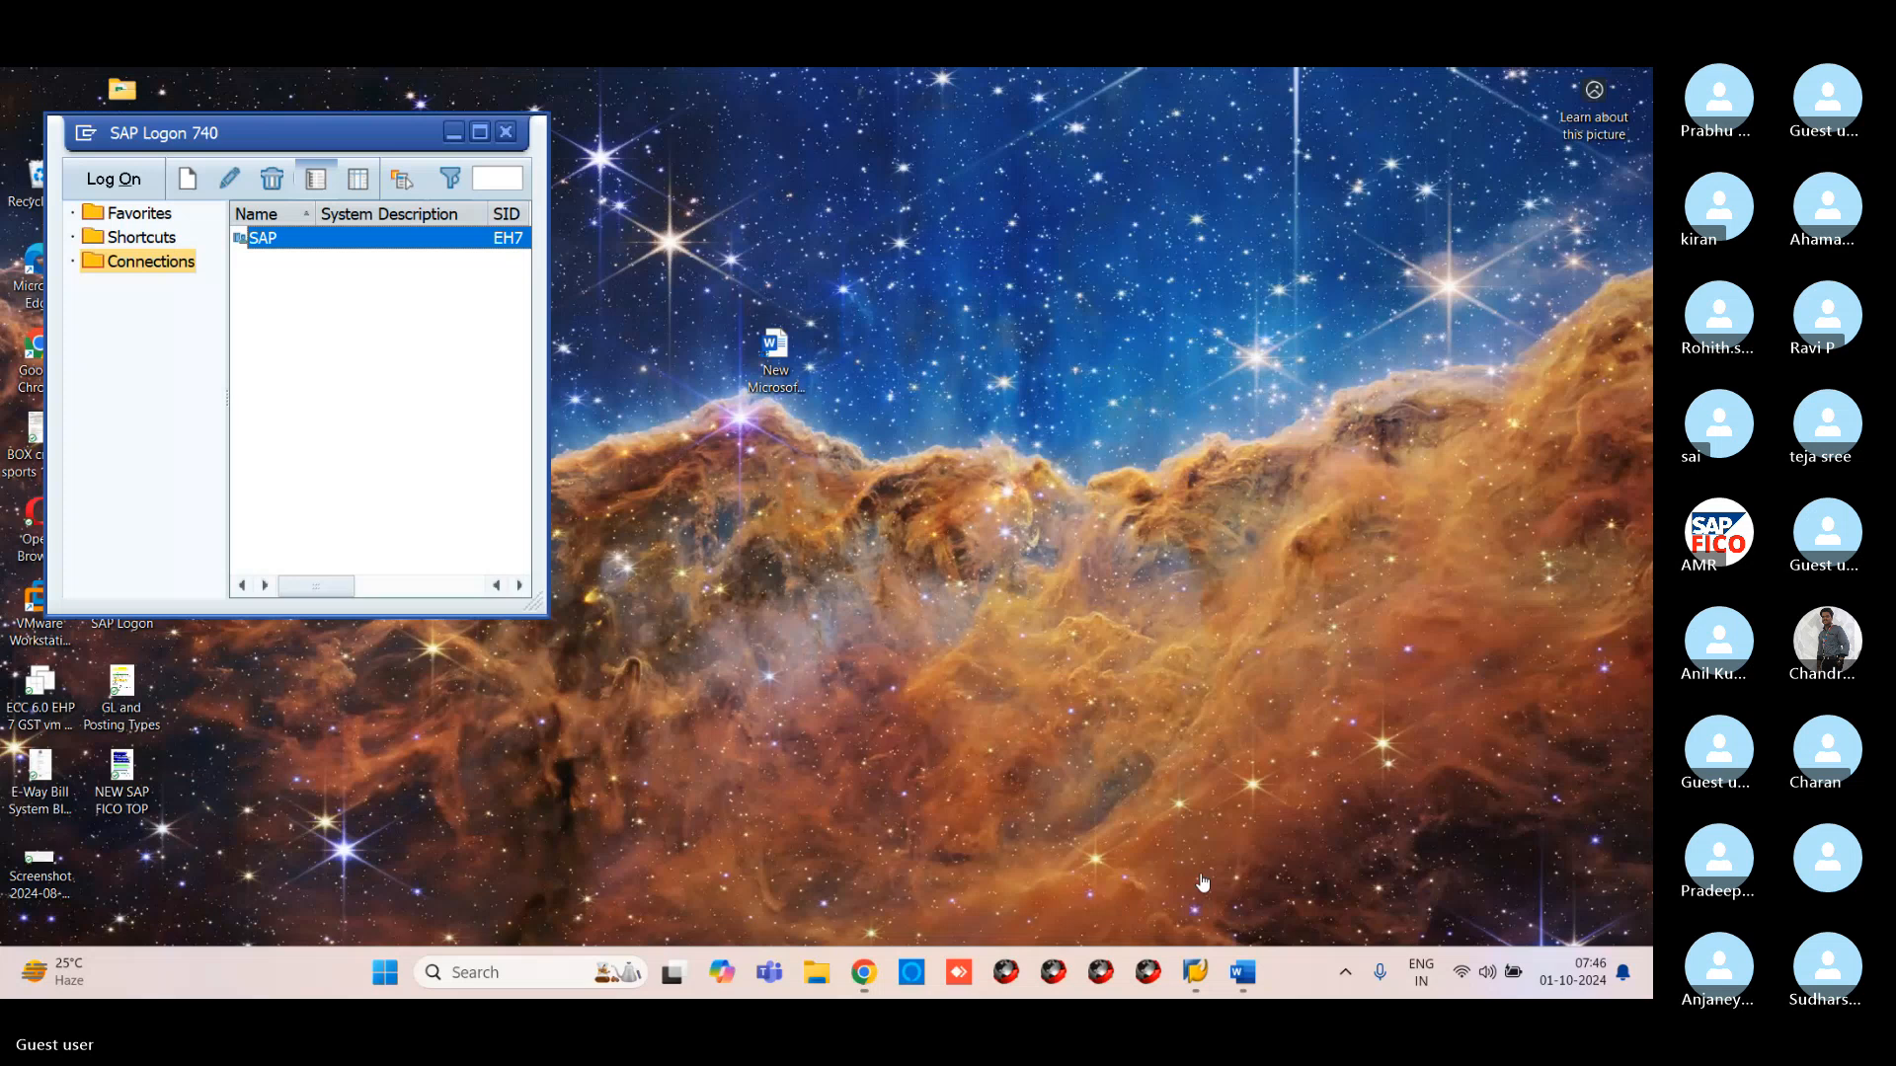
Log on to the SAP system at client 800 and enter transaction code /nfs00
{"action": "left_click", "coordinate": [1195, 867]}
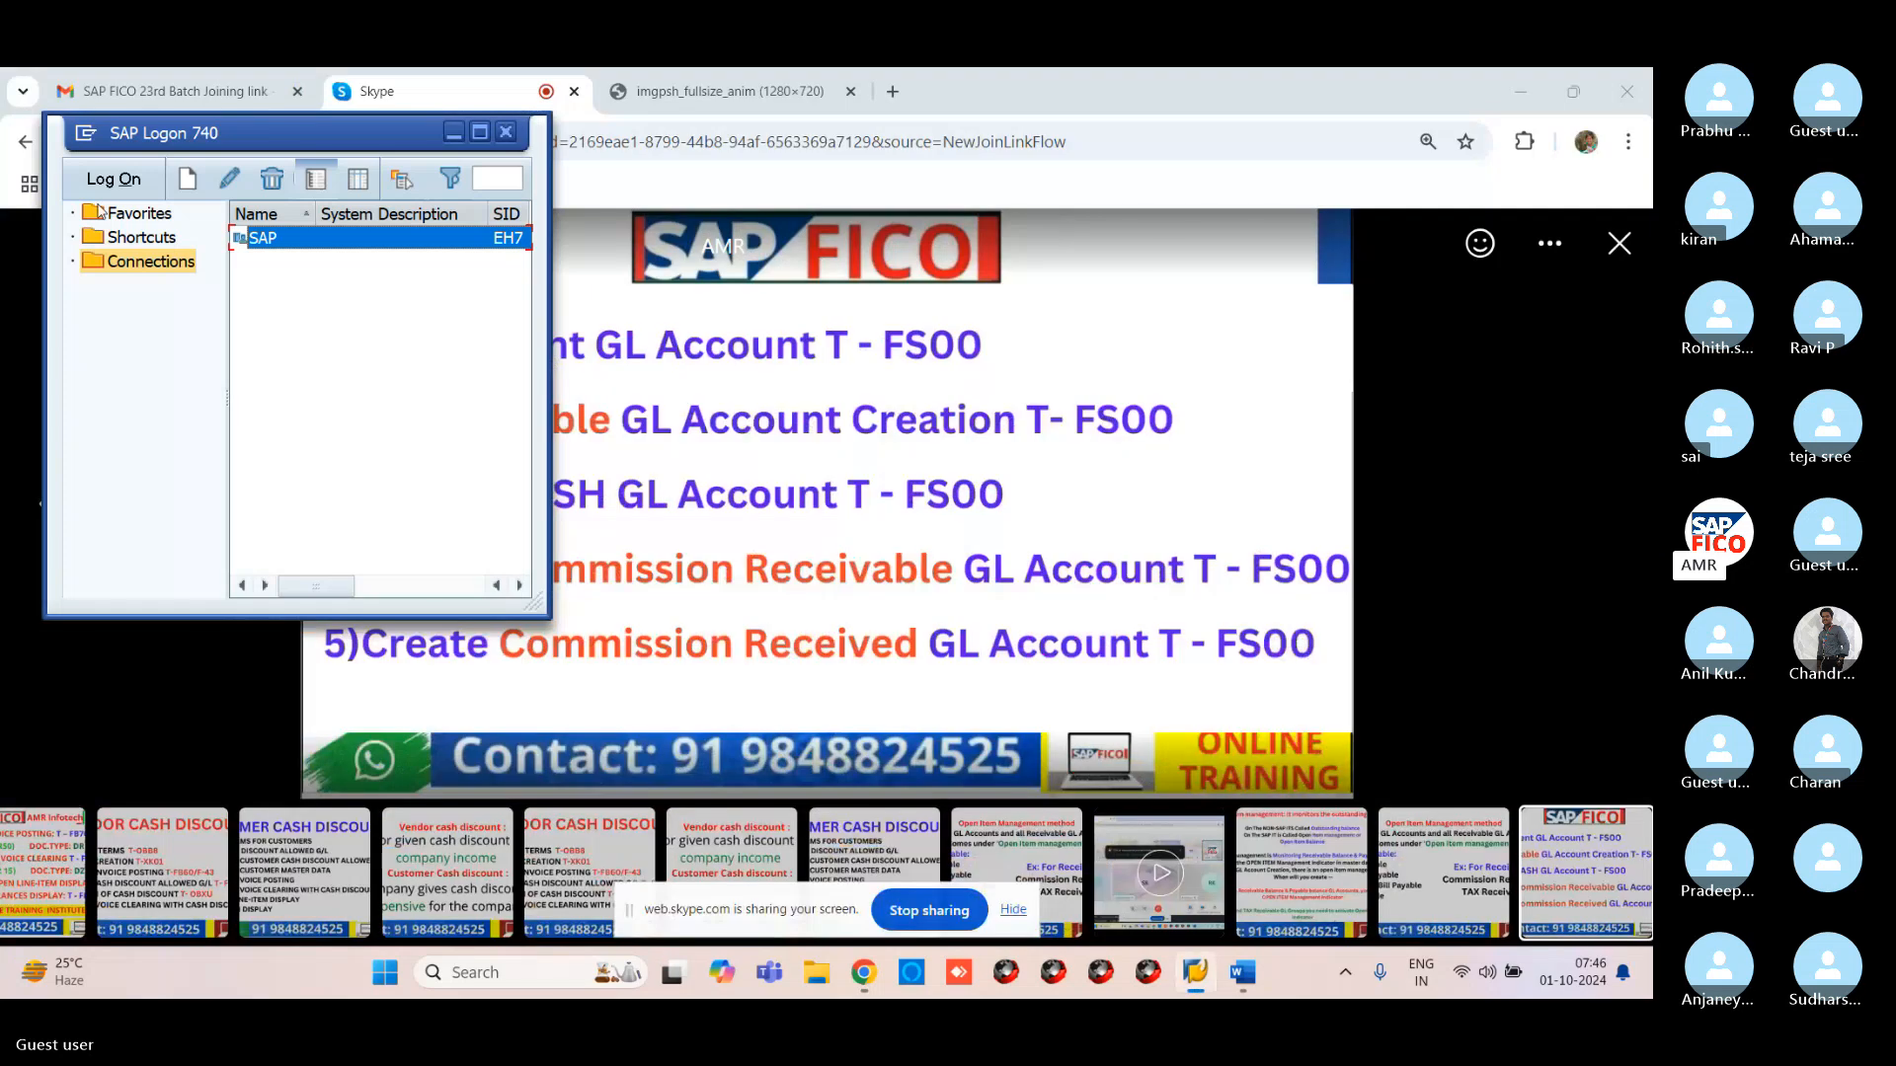
{"action": "left_click", "coordinate": [111, 183]}
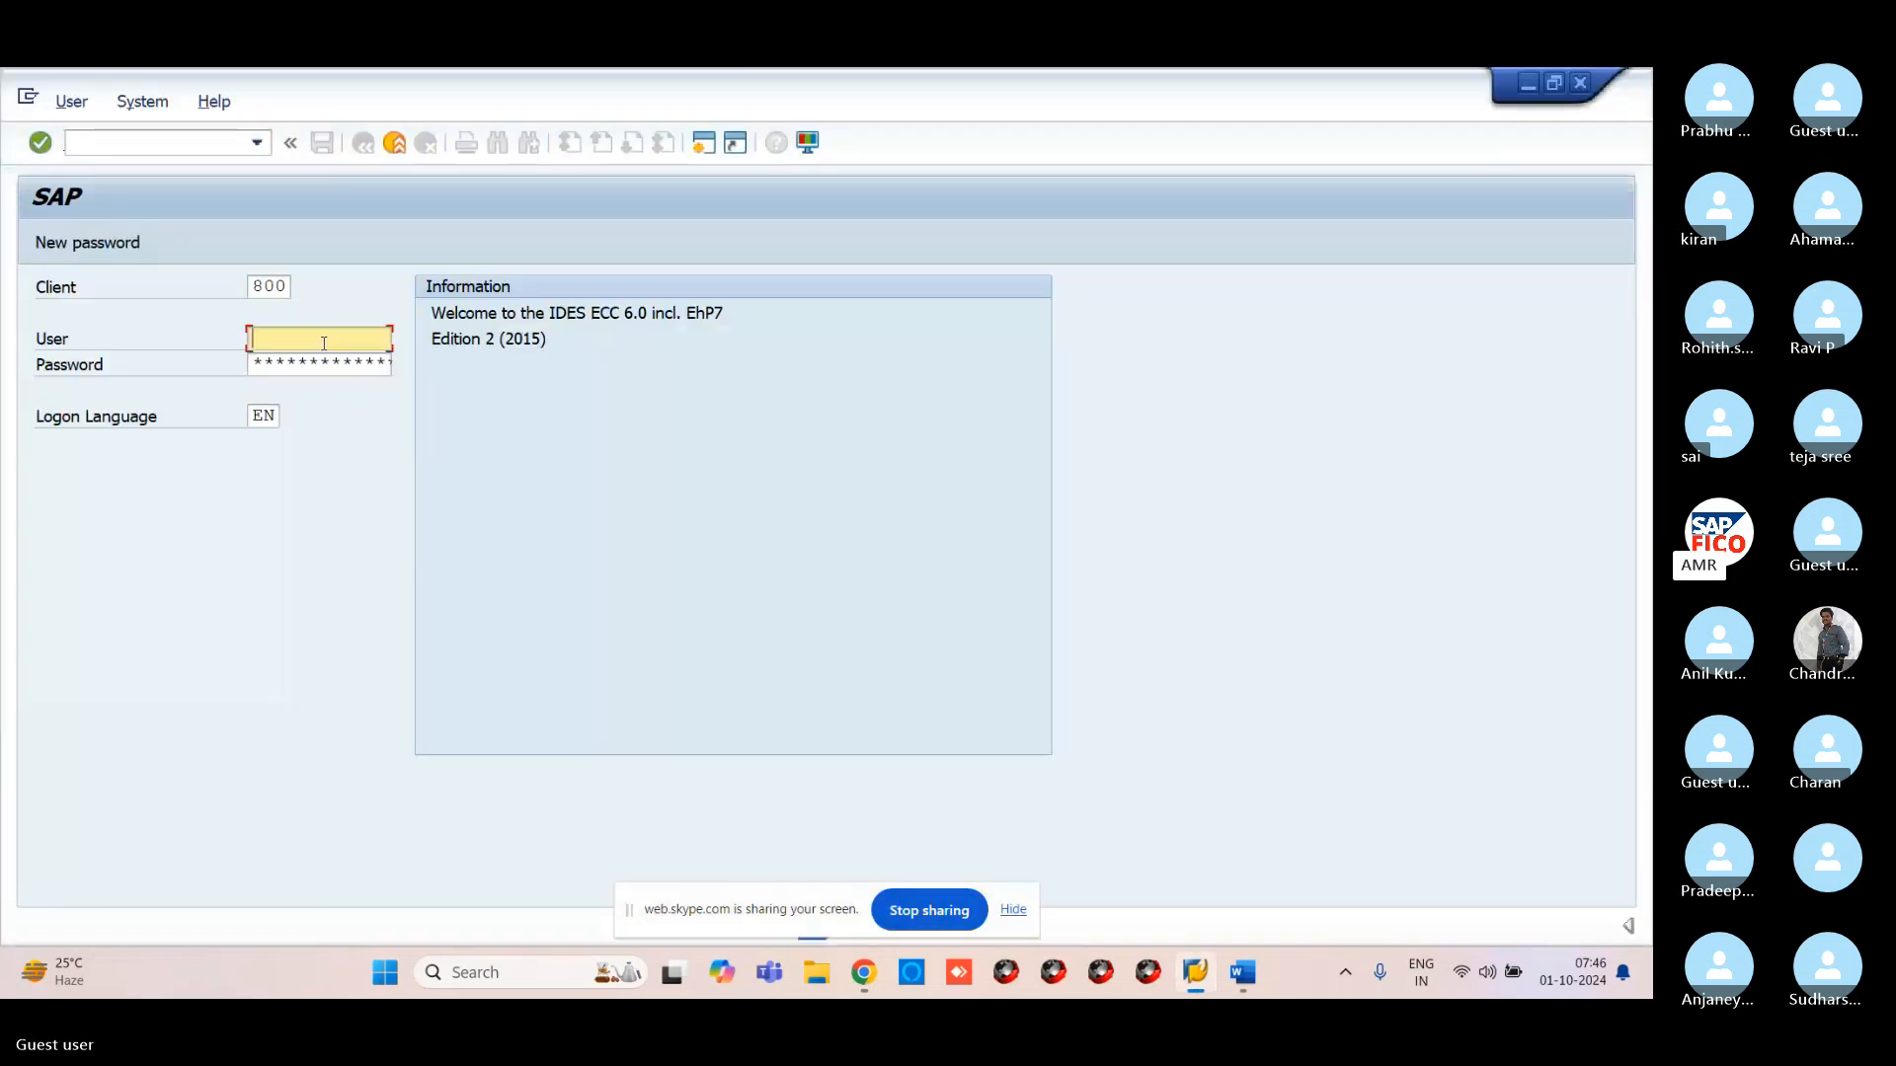
{"action": "type", "text": "29"}
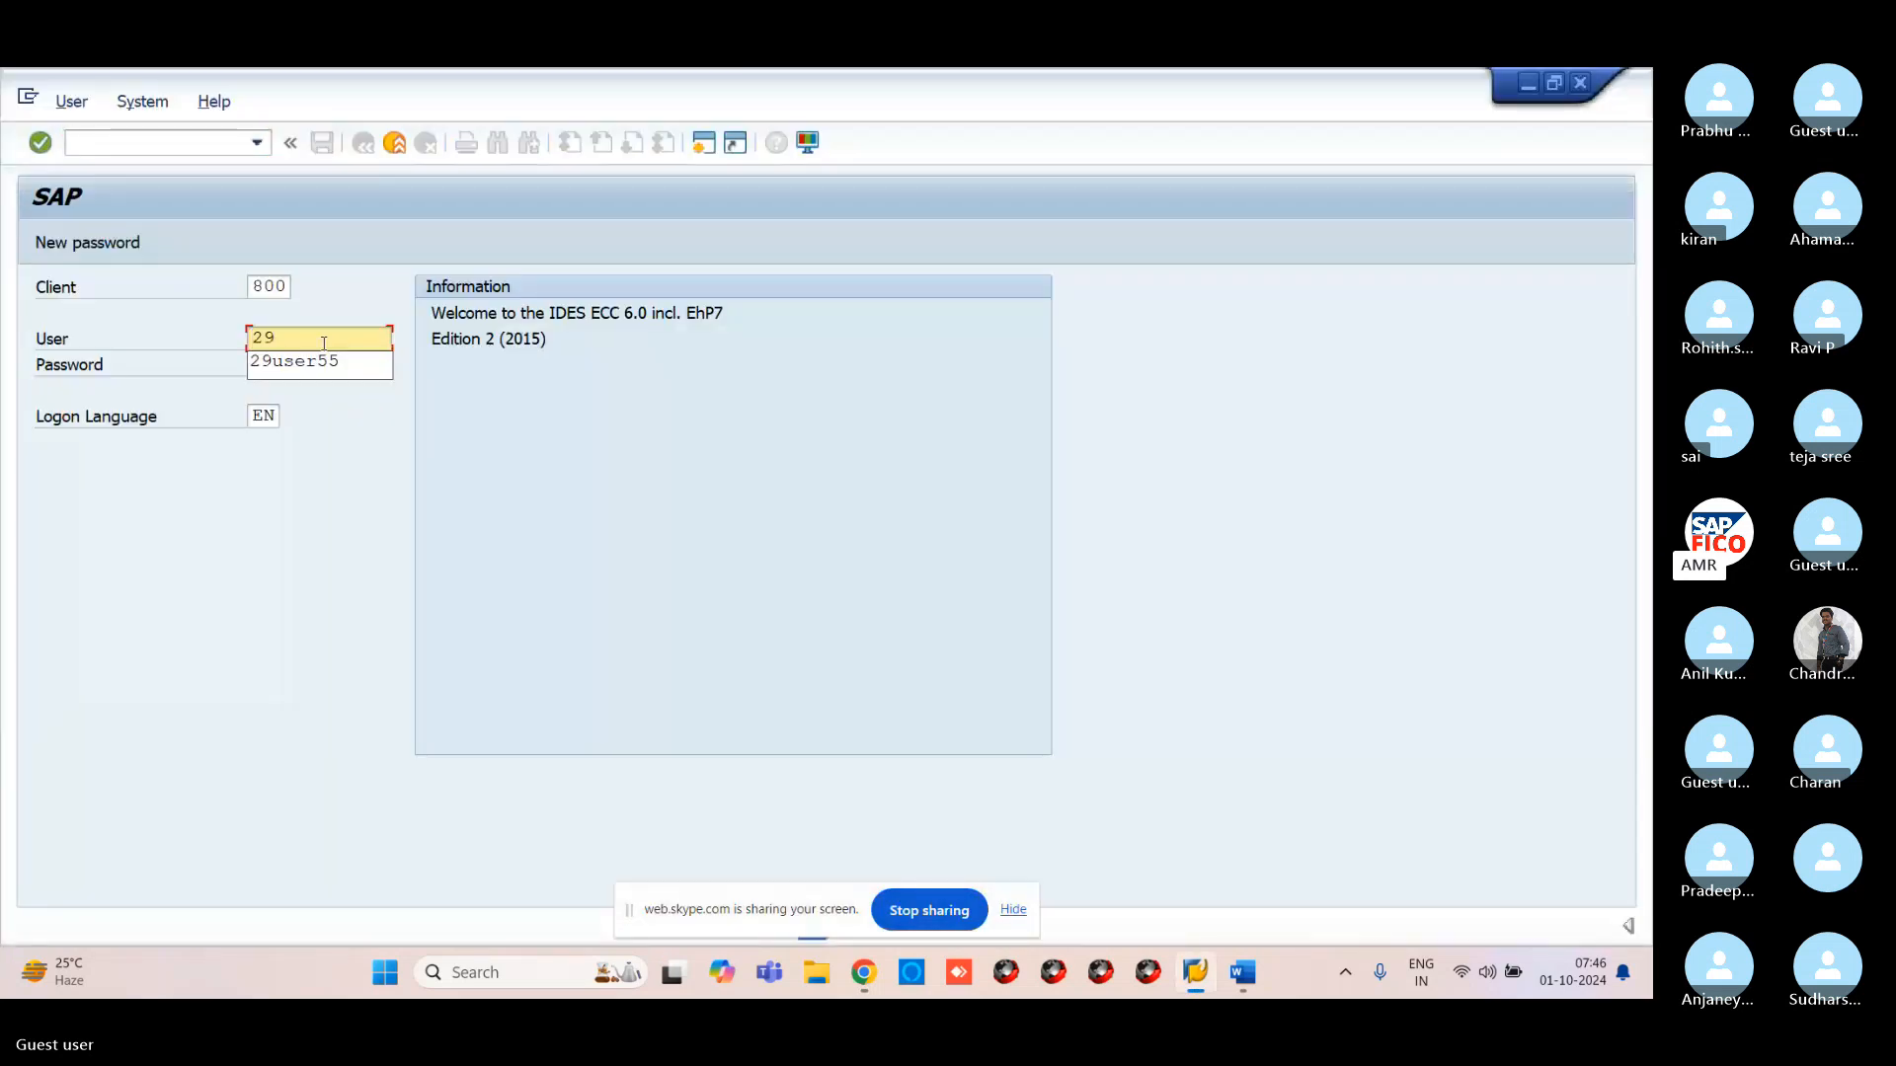
{"action": "left_click", "coordinate": [316, 365]}
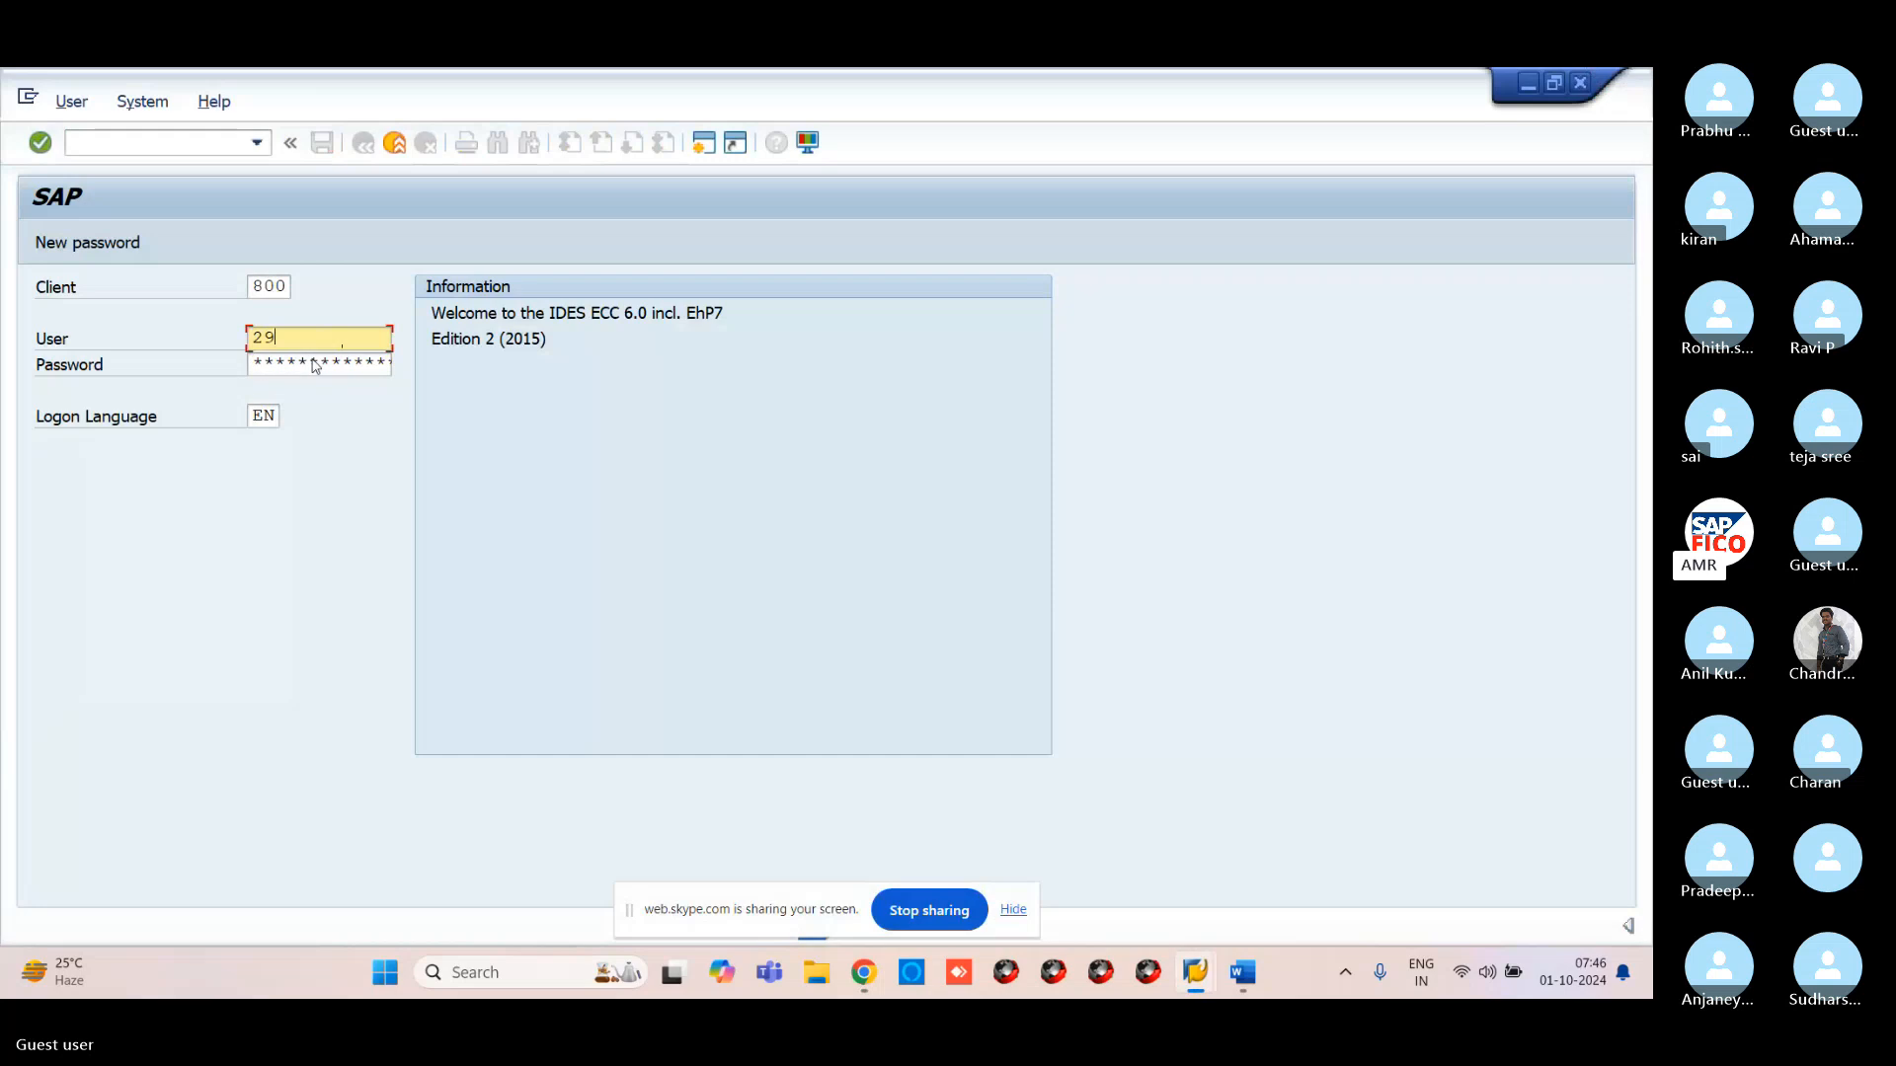
{"action": "left_click", "coordinate": [314, 361]}
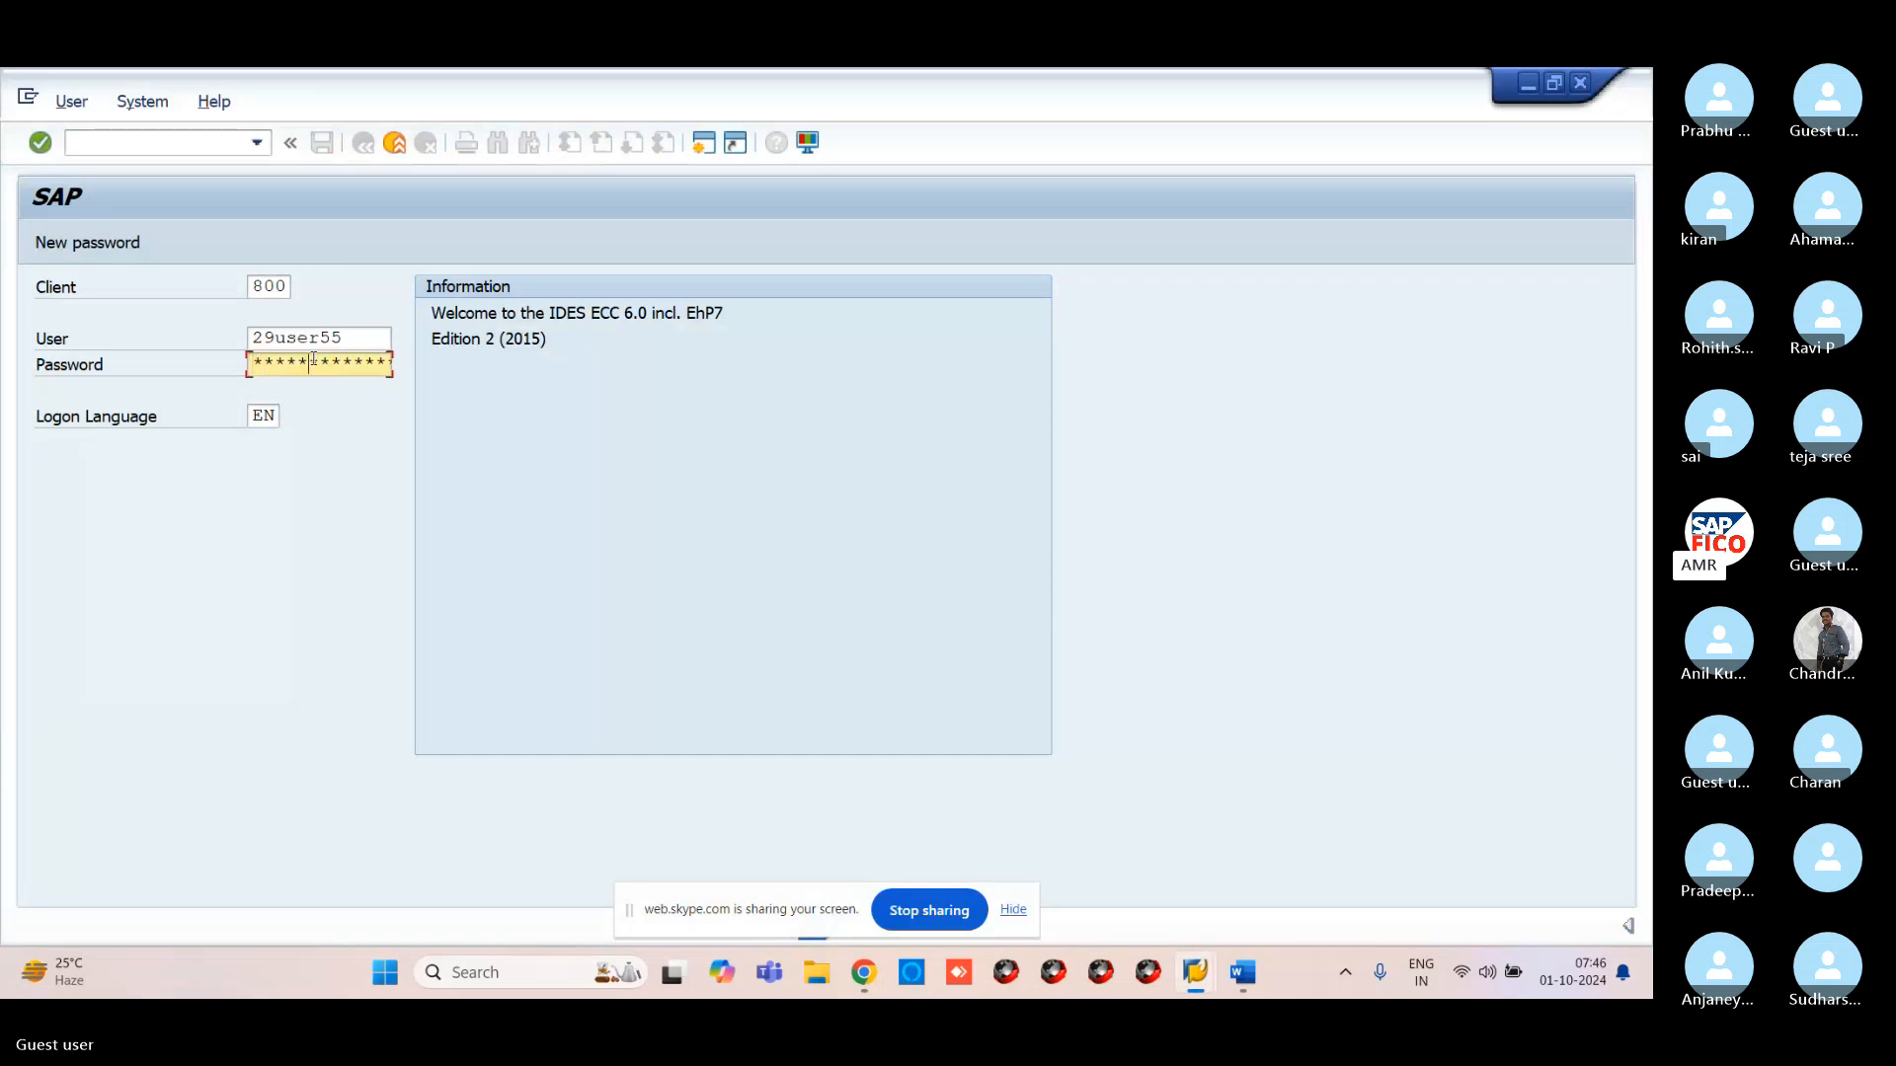
{"action": "key", "text": "Return"}
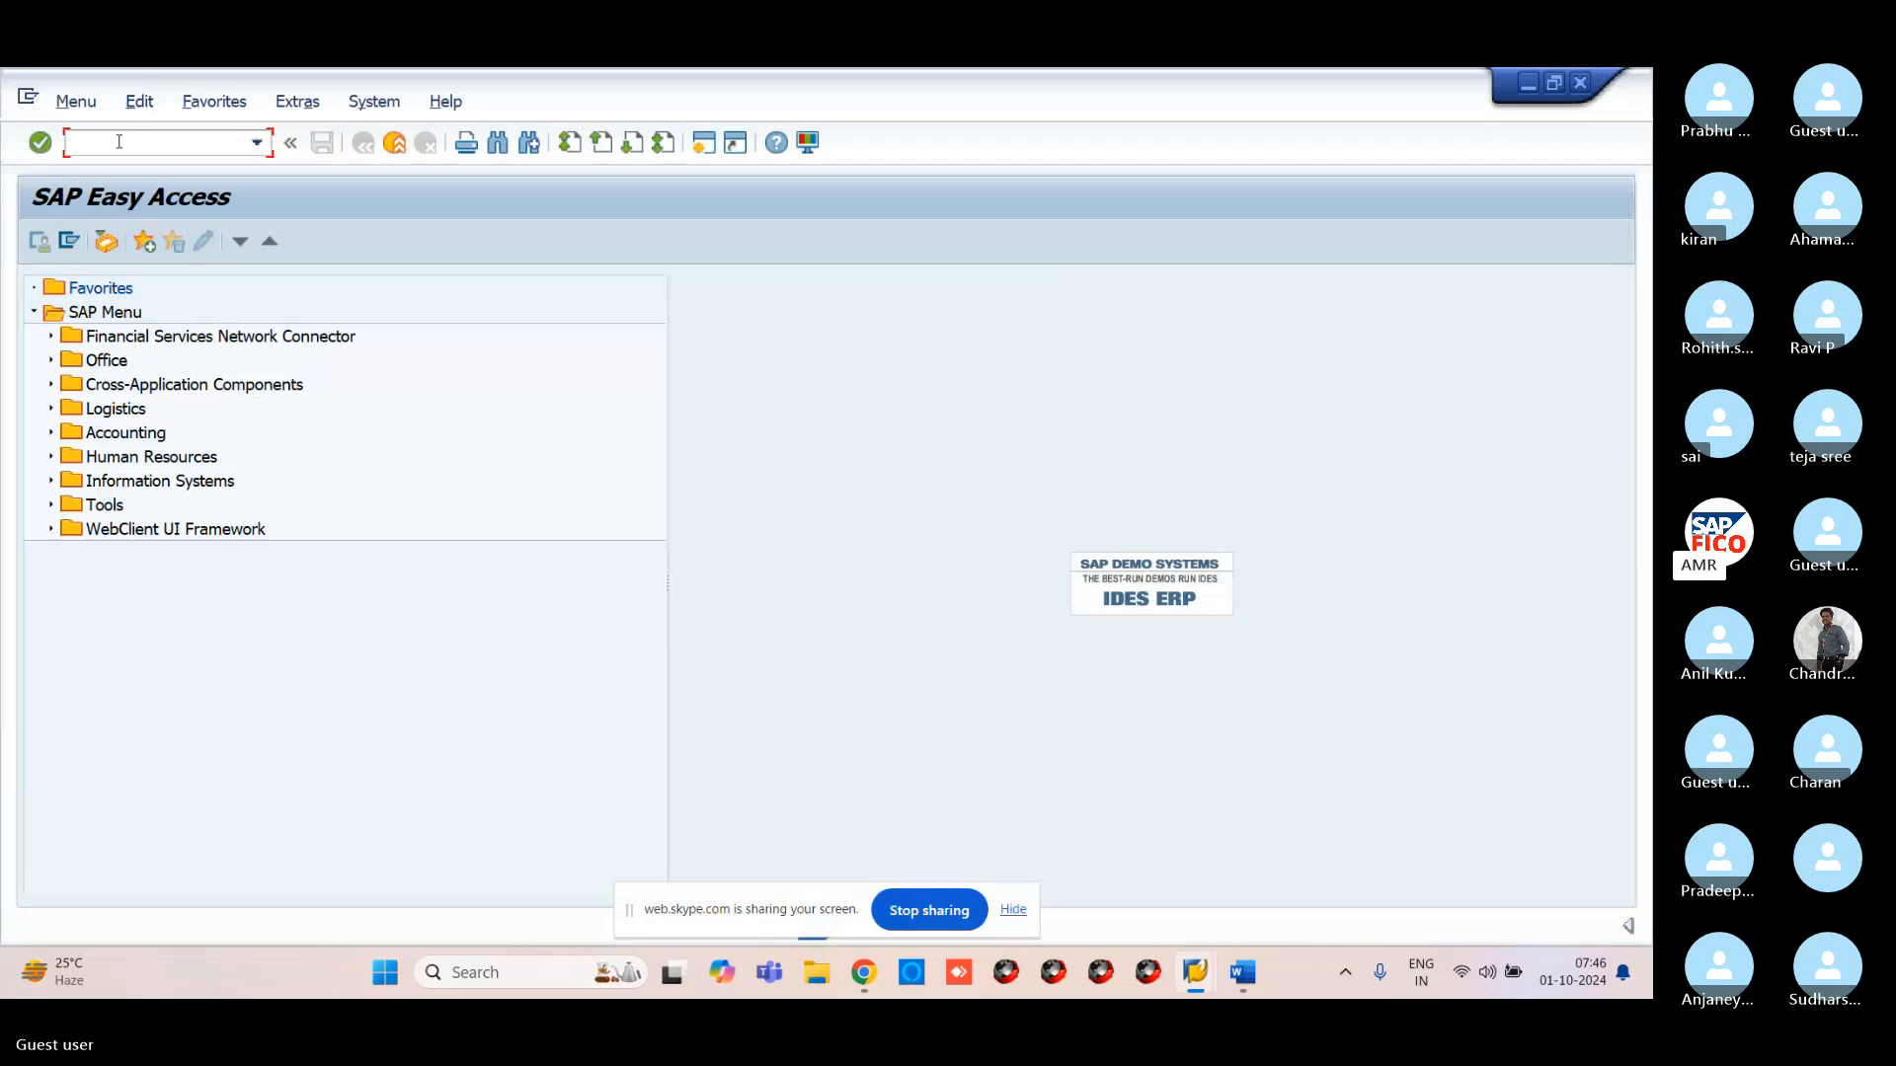
{"action": "type", "text": "/nfs"}
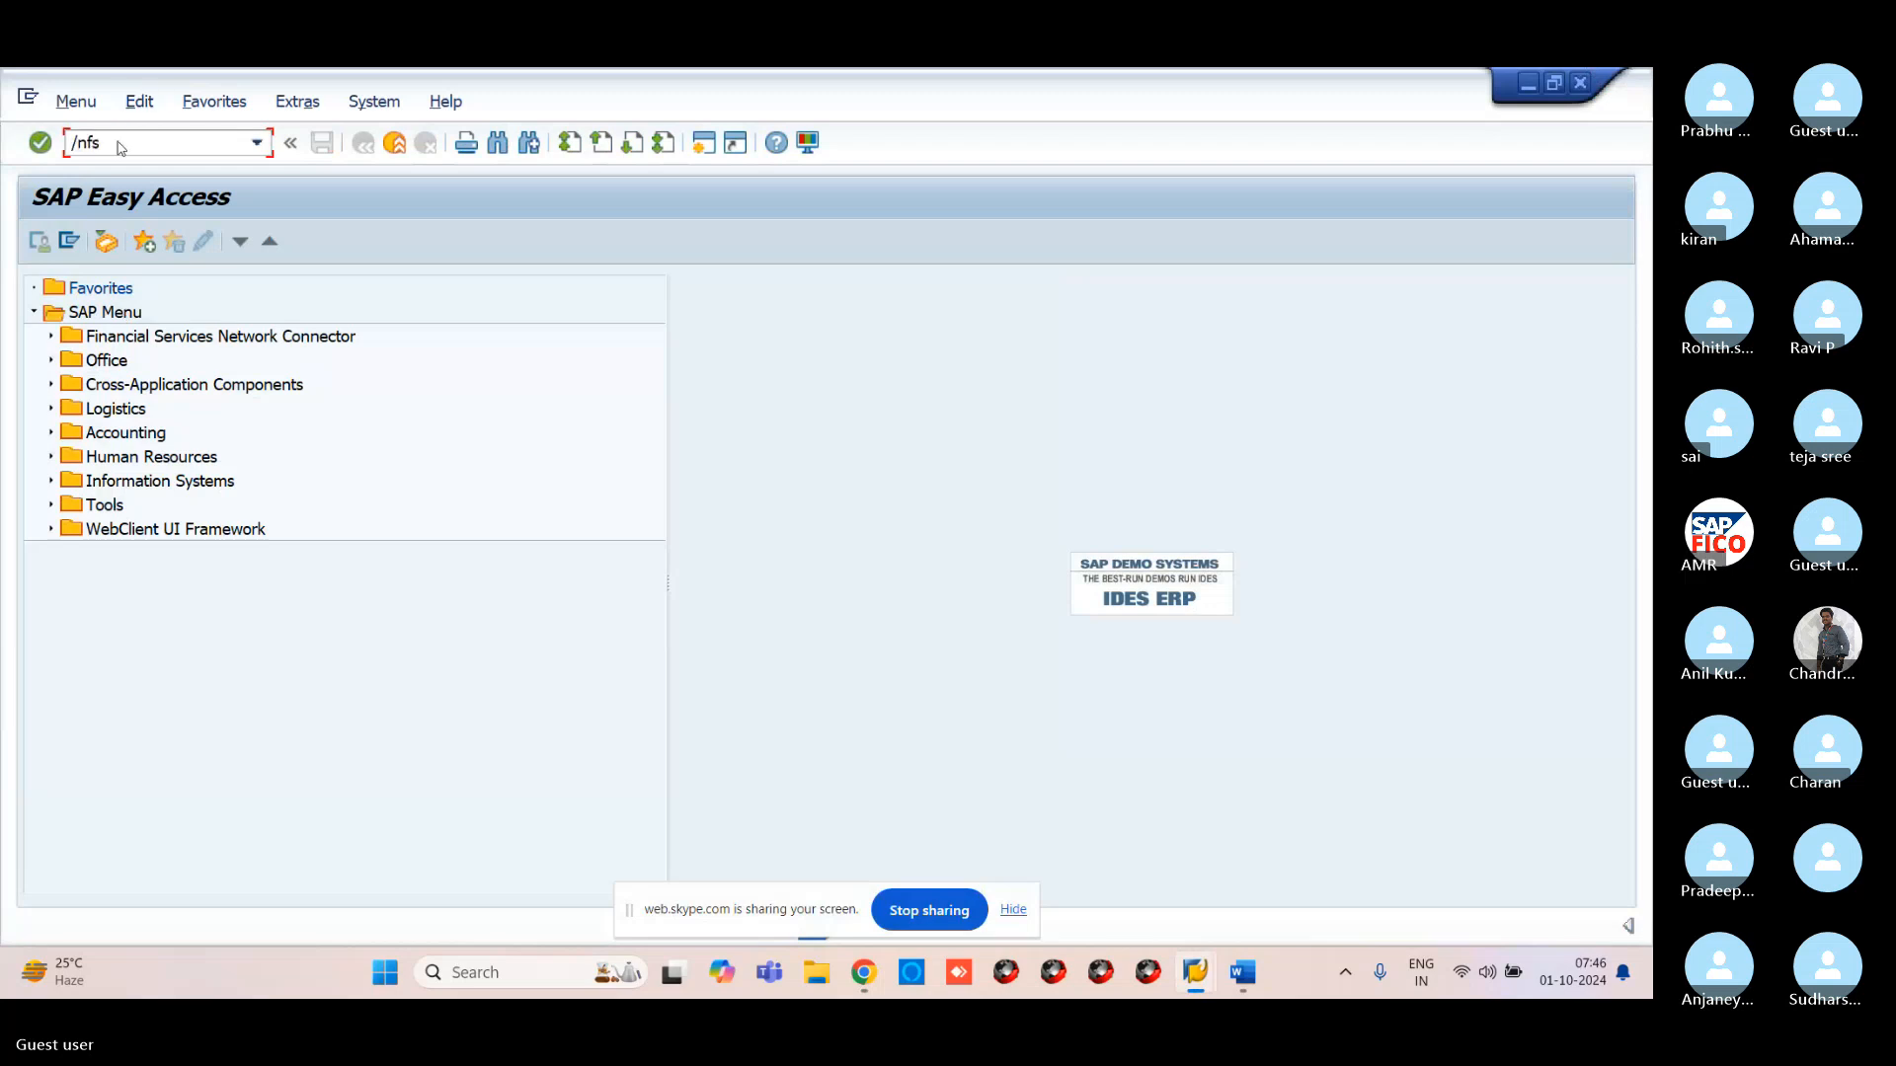
{"action": "type", "text": "00"}
Run FS00 for company code VR11, expand ADMINISTRATION COST AND OTHER and select 400300 RENT ACCOUNT
{"action": "key", "text": "Return"}
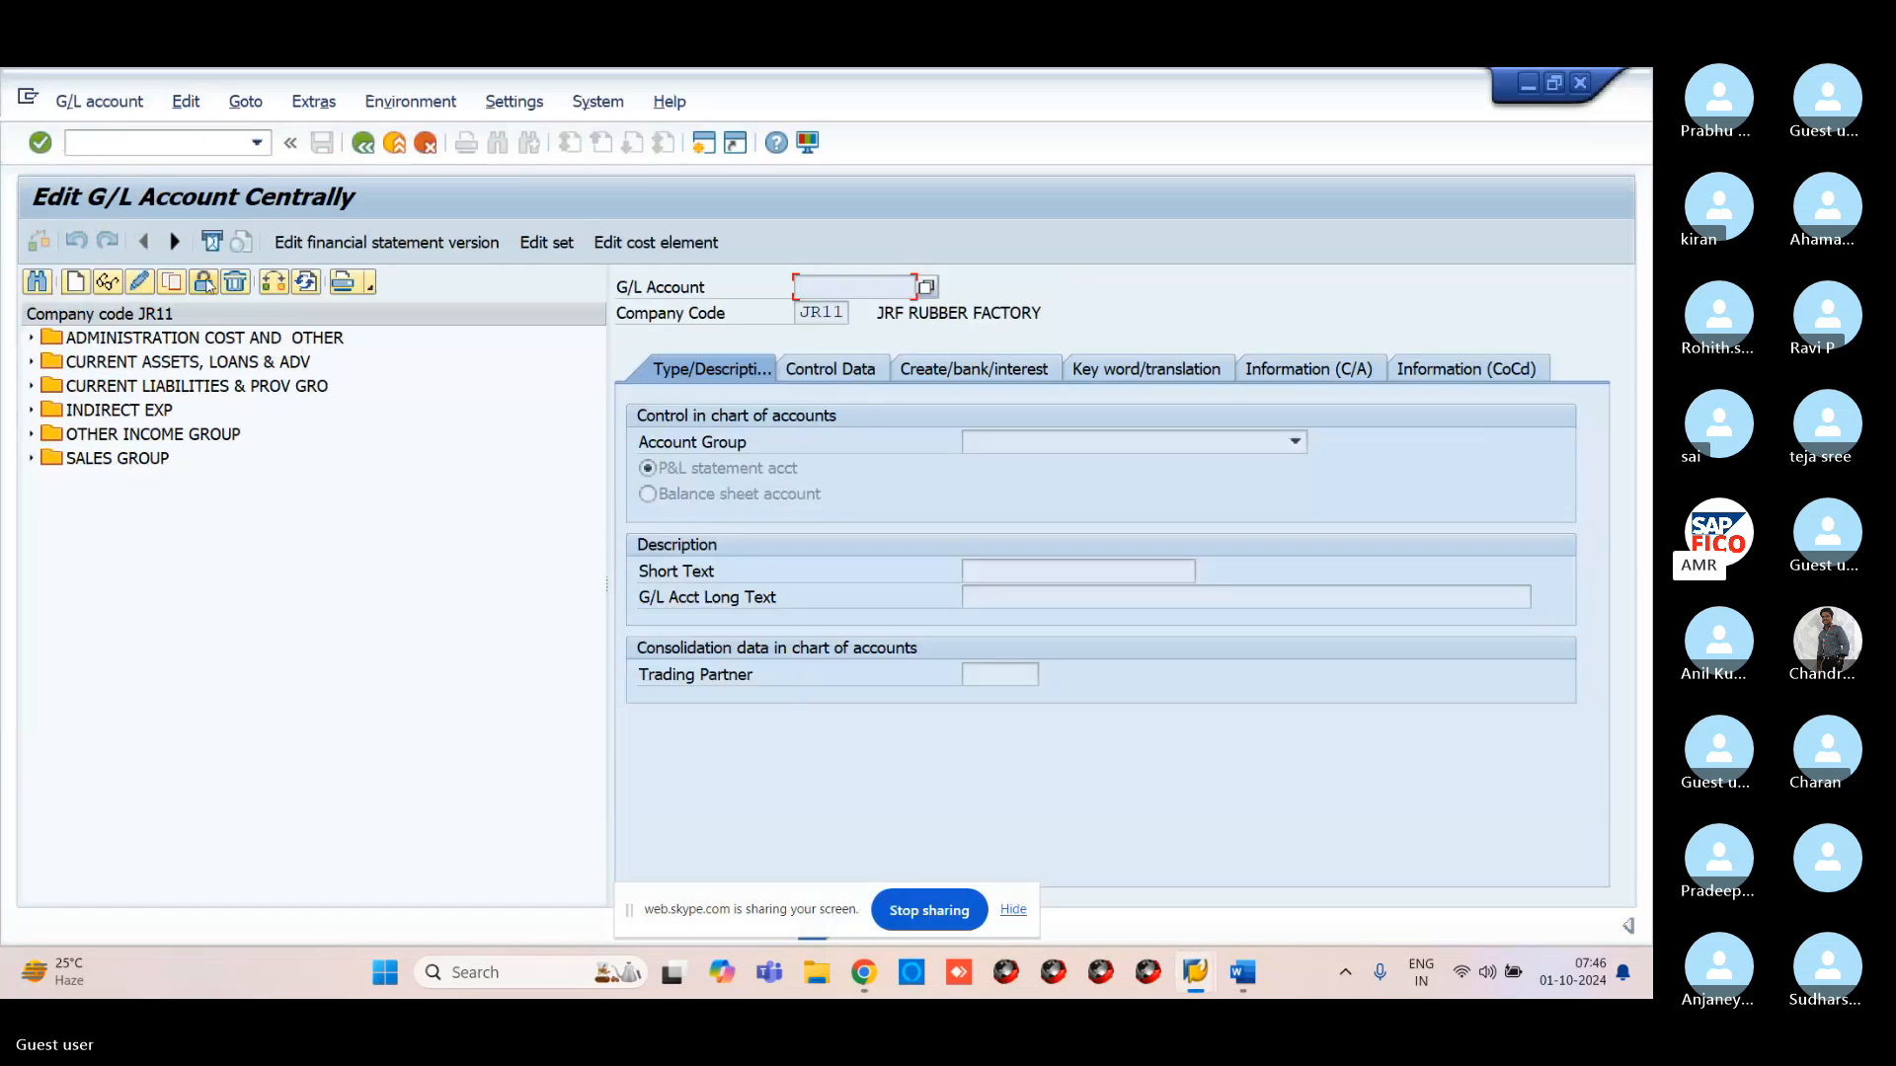
{"action": "left_click", "coordinate": [273, 282]}
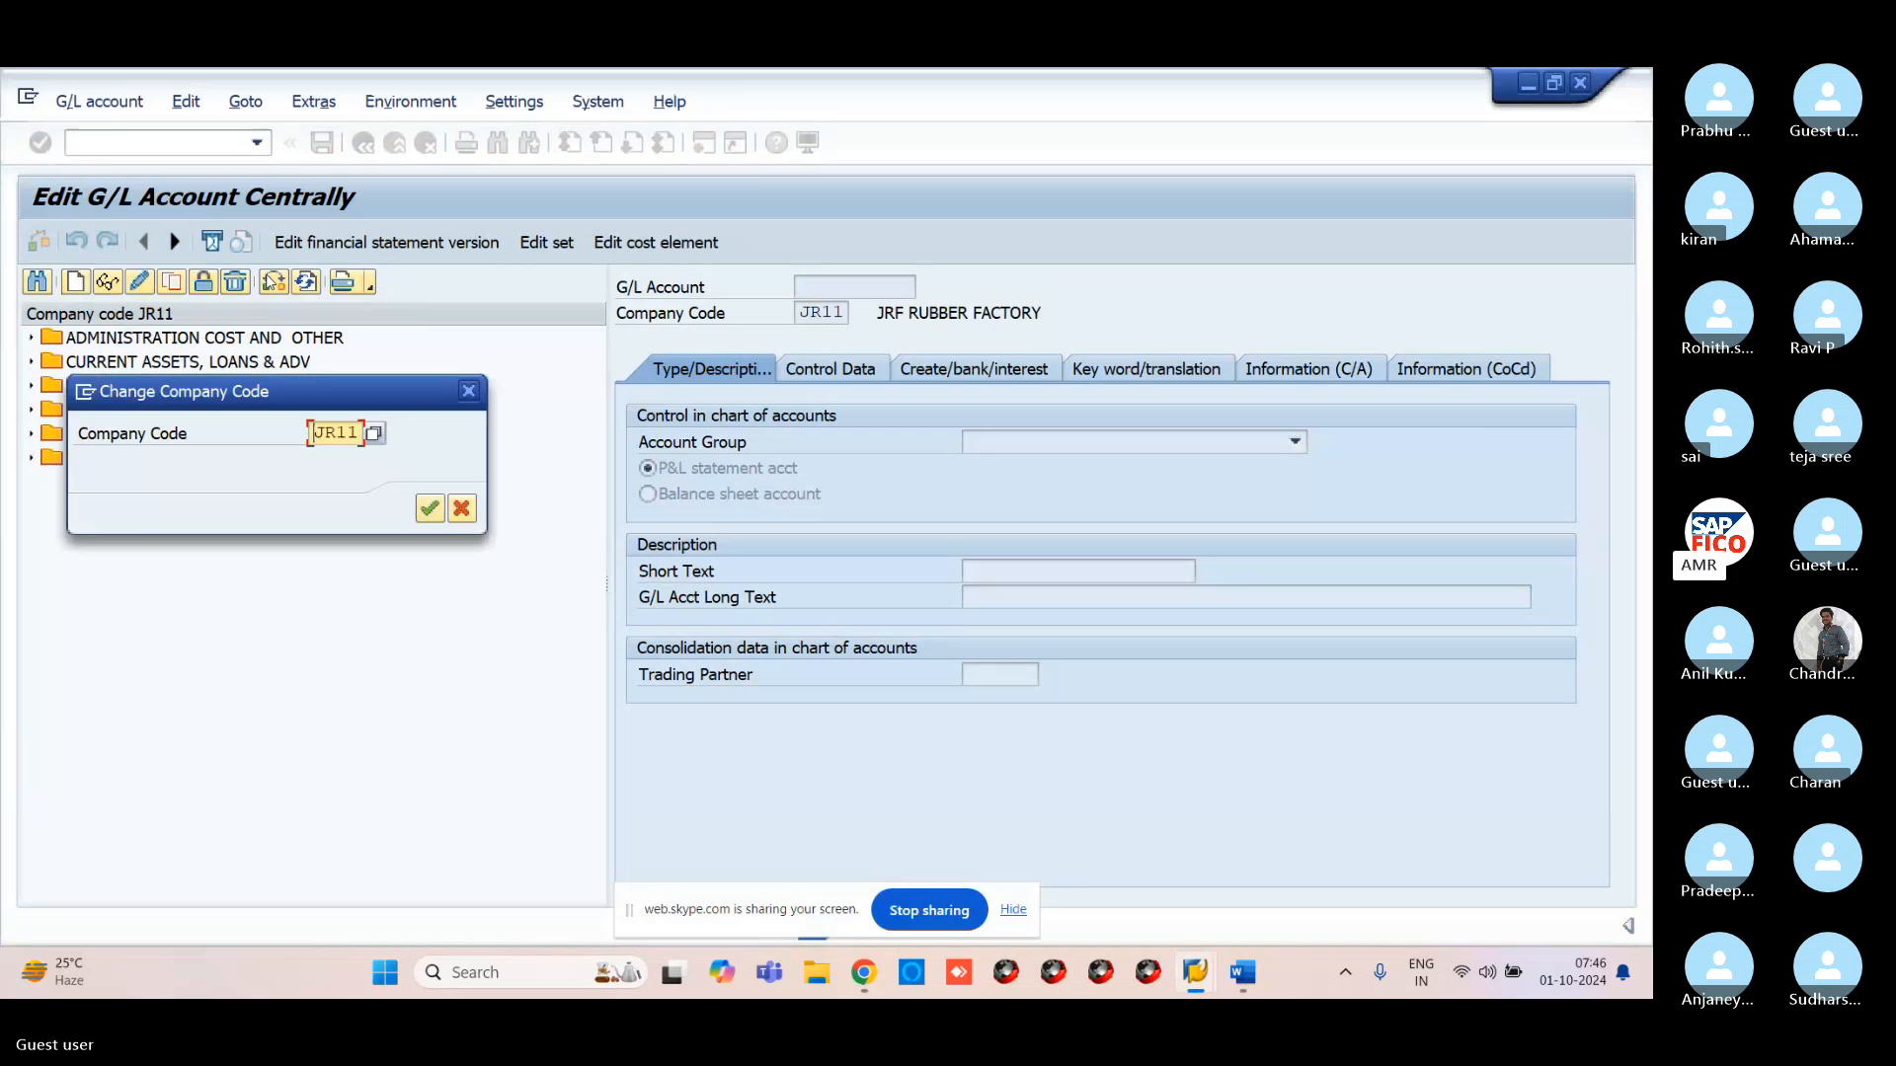
{"action": "key", "text": "Delete"}
{"action": "key", "text": "Delete"}
{"action": "key", "text": "Delete"}
{"action": "key", "text": "Delete"}
{"action": "type", "text": "VR1"}
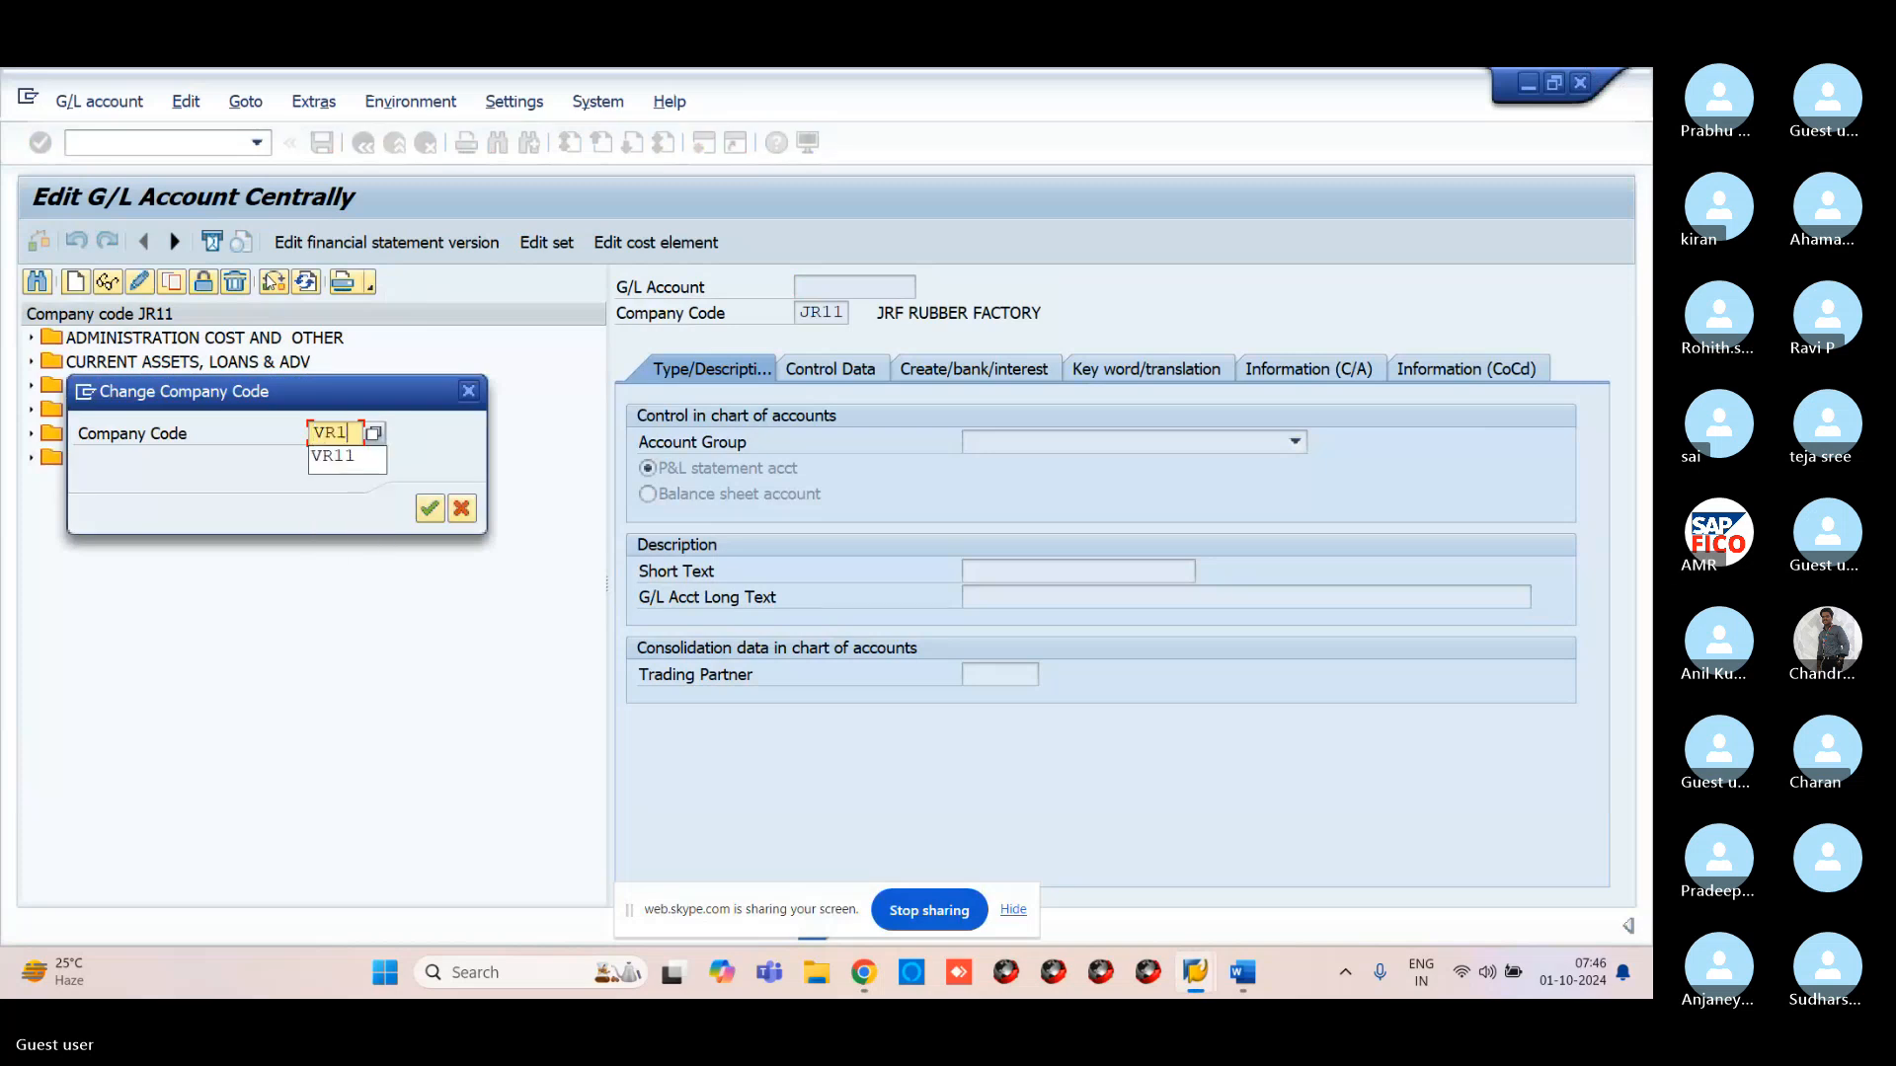
{"action": "type", "text": "1"}
{"action": "key", "text": "Return"}
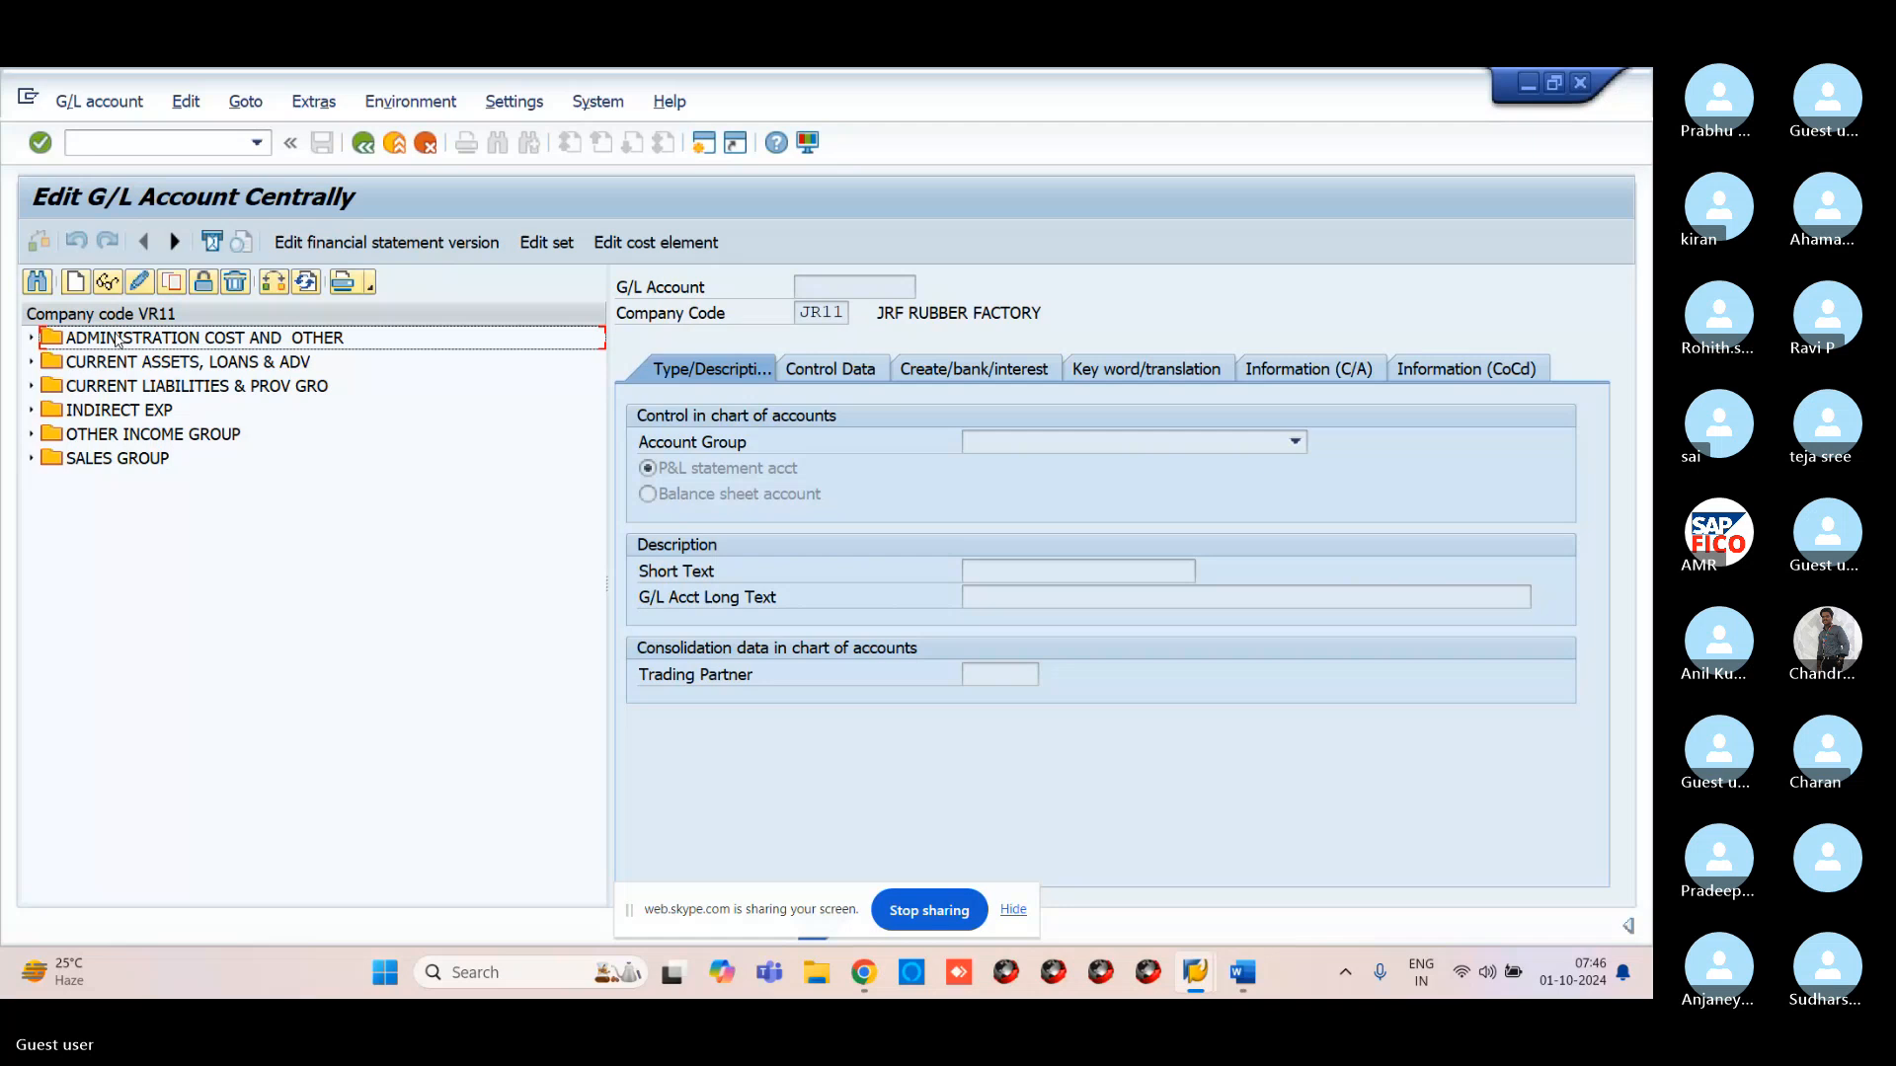
{"action": "double_click", "coordinate": [44, 340]}
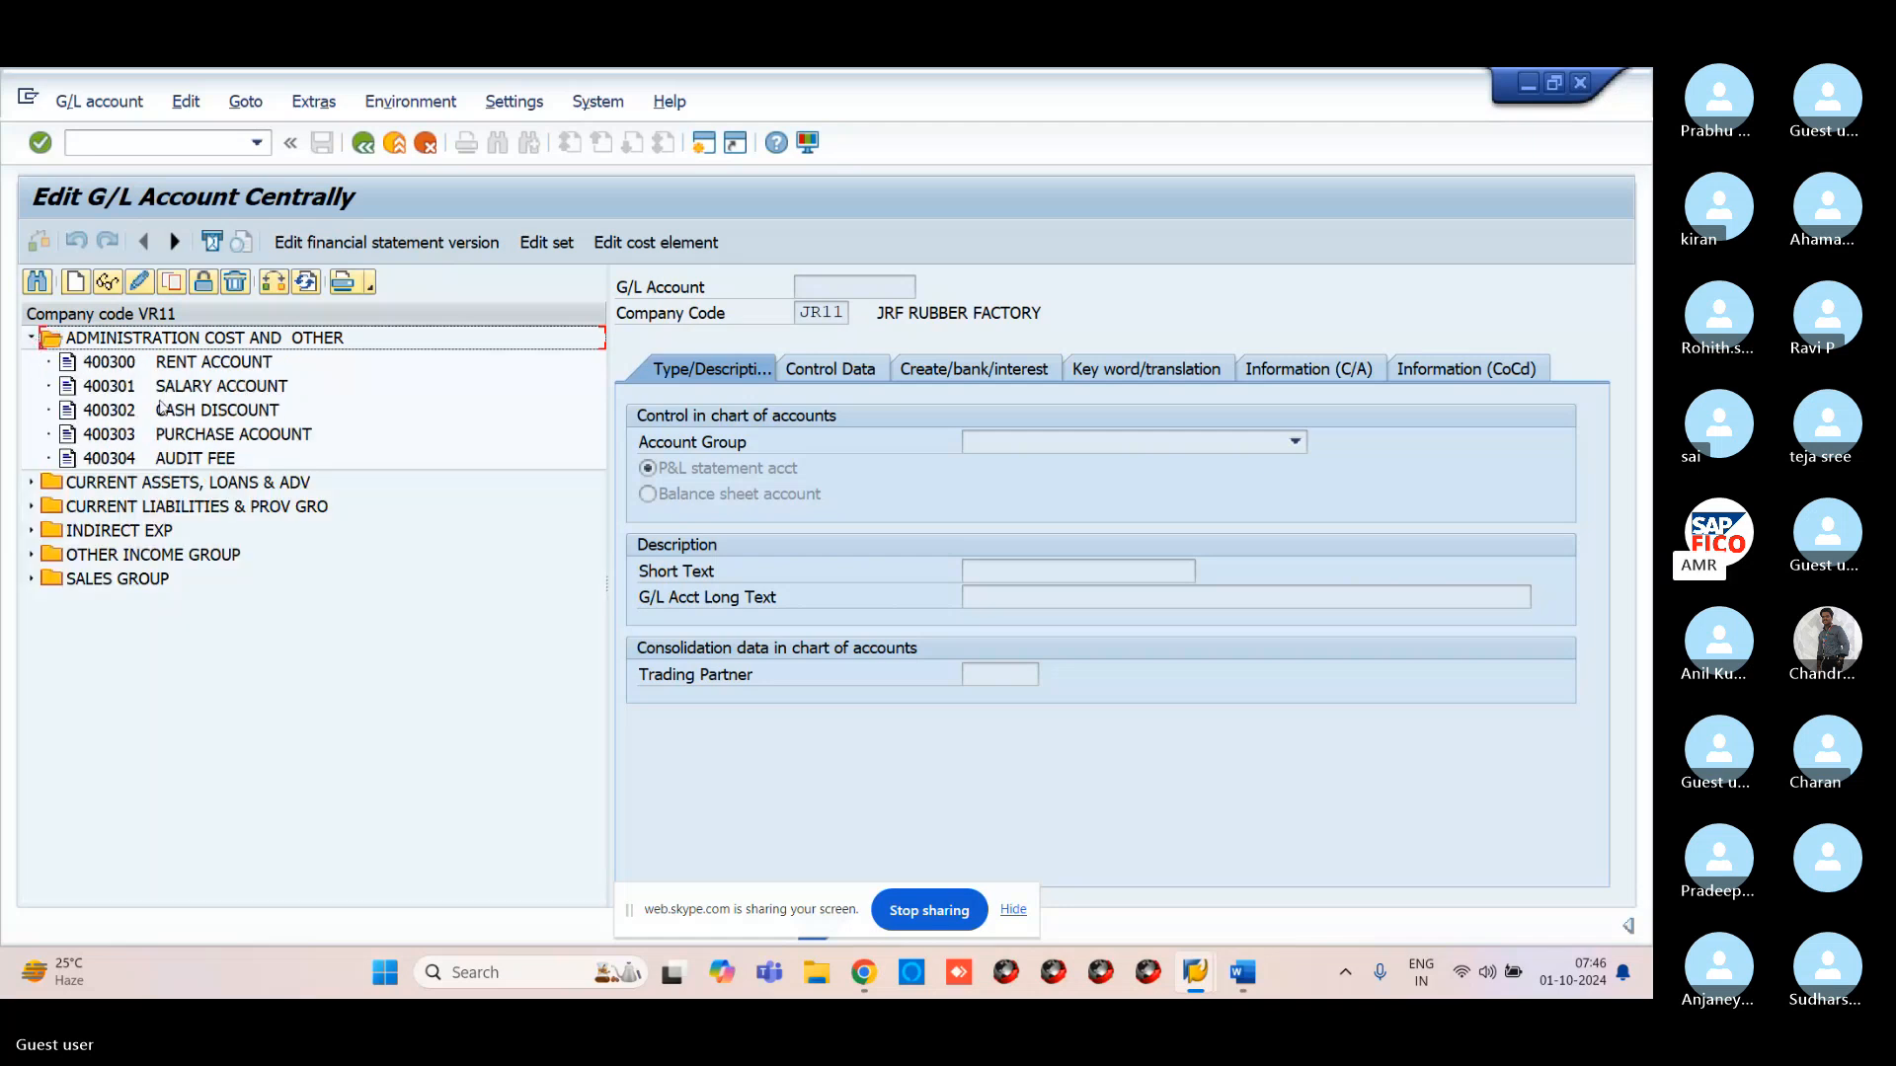
{"action": "left_click", "coordinate": [172, 365]}
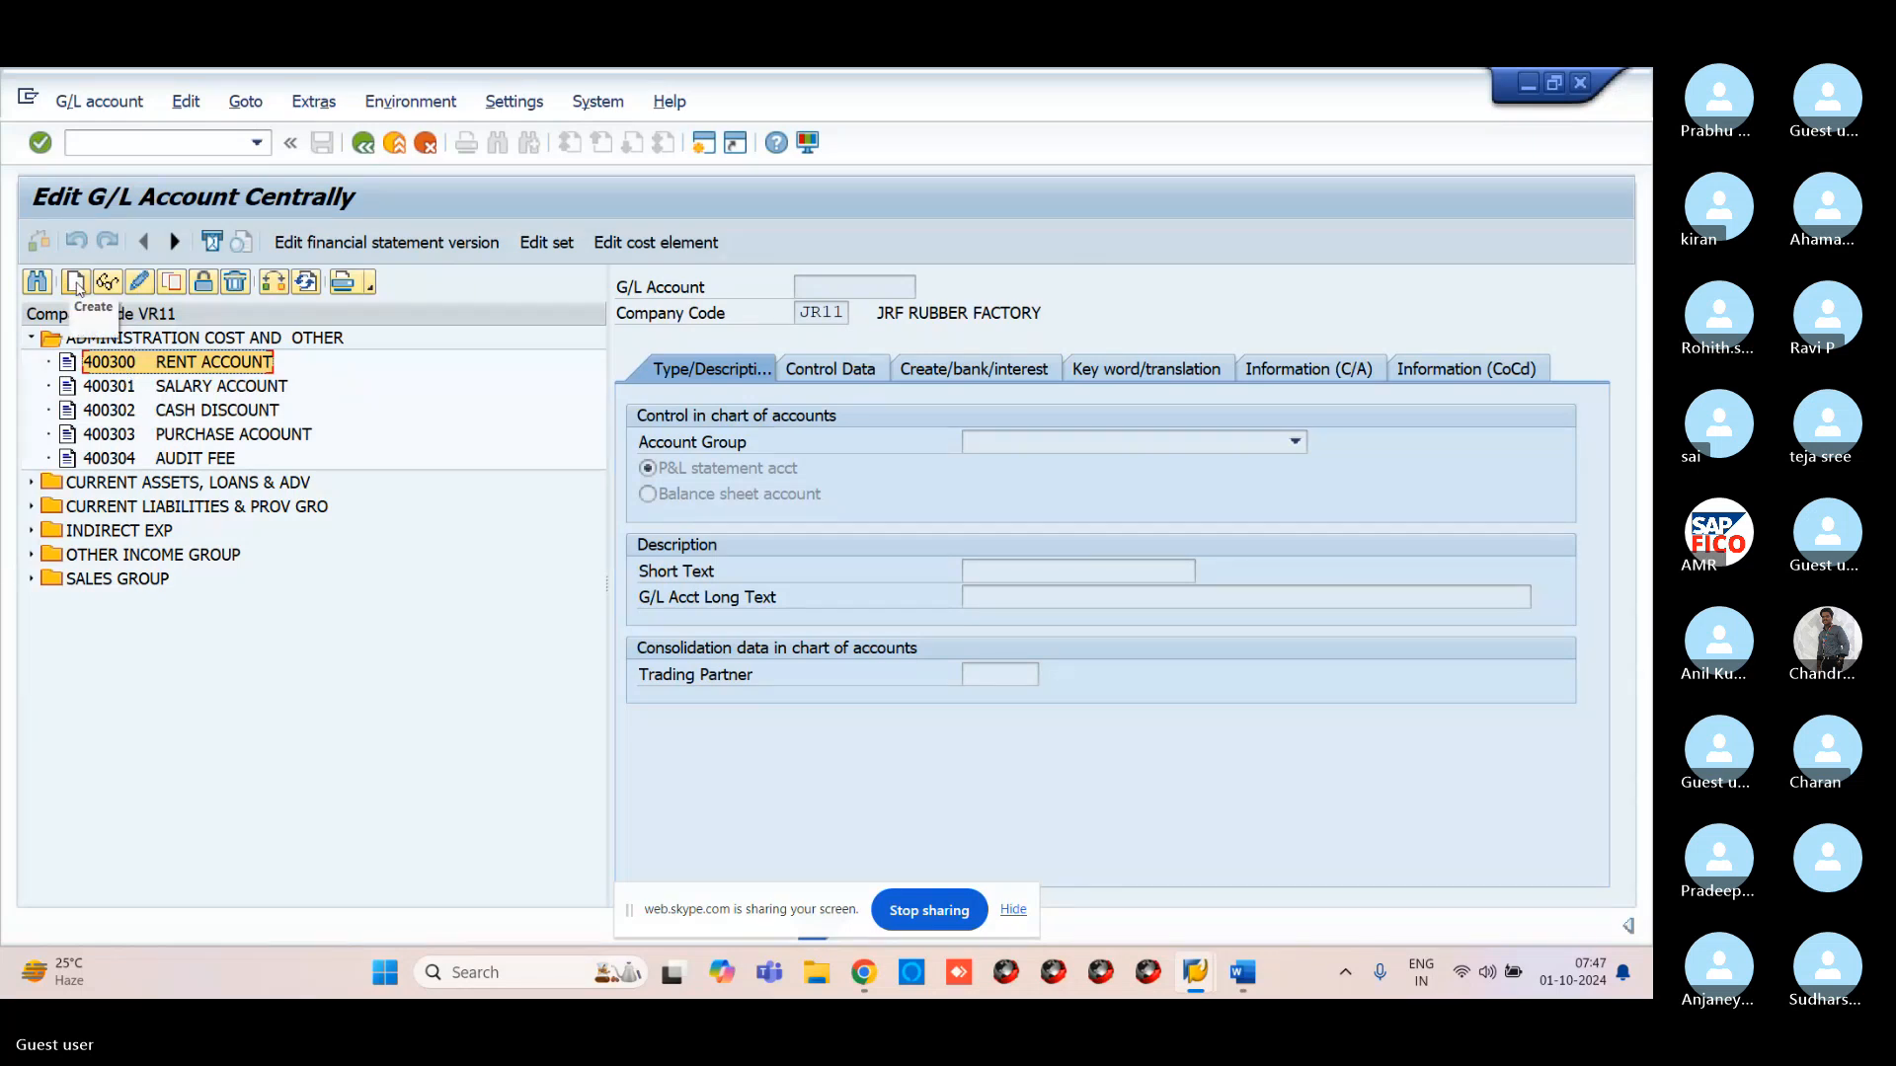
Create a new G/L account numbered 400305 and open its account group list
{"action": "left_click", "coordinate": [78, 285]}
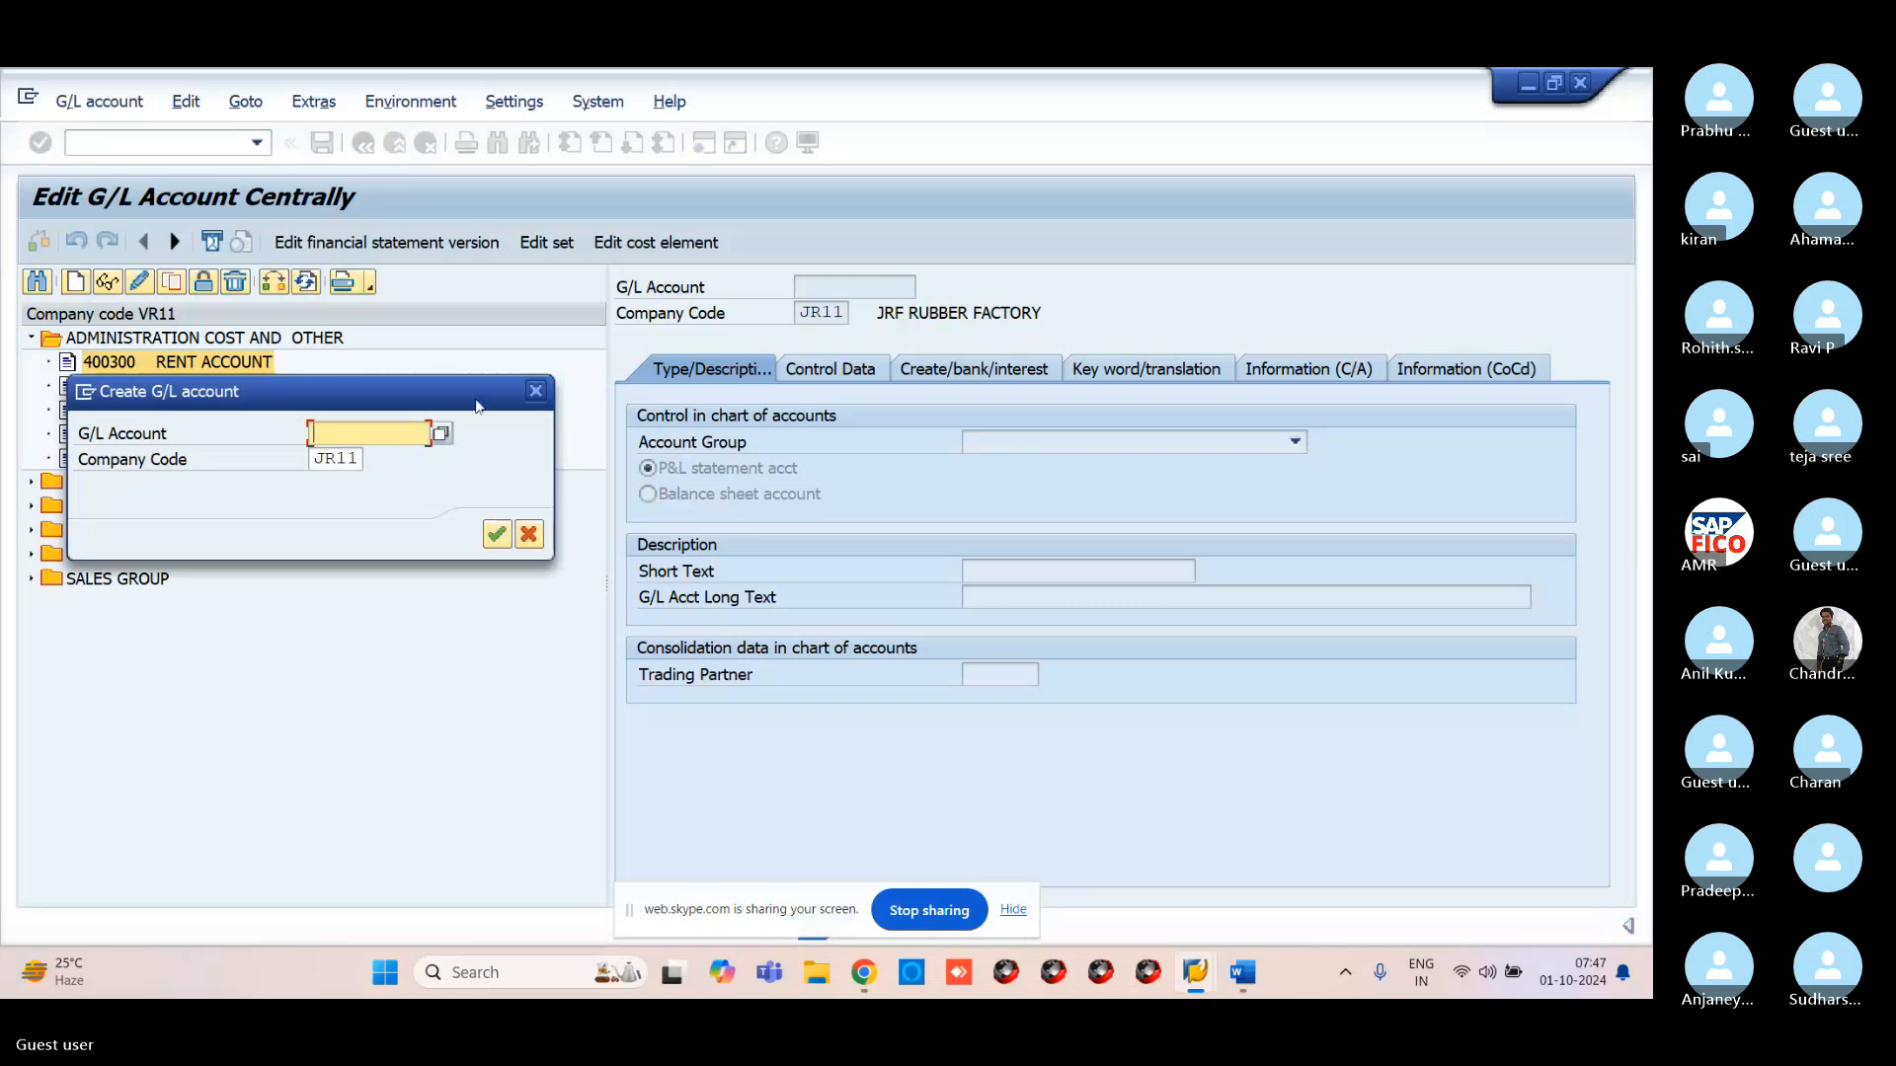
{"action": "left_click_drag", "start_coordinate": [464, 398], "coordinate": [533, 575]}
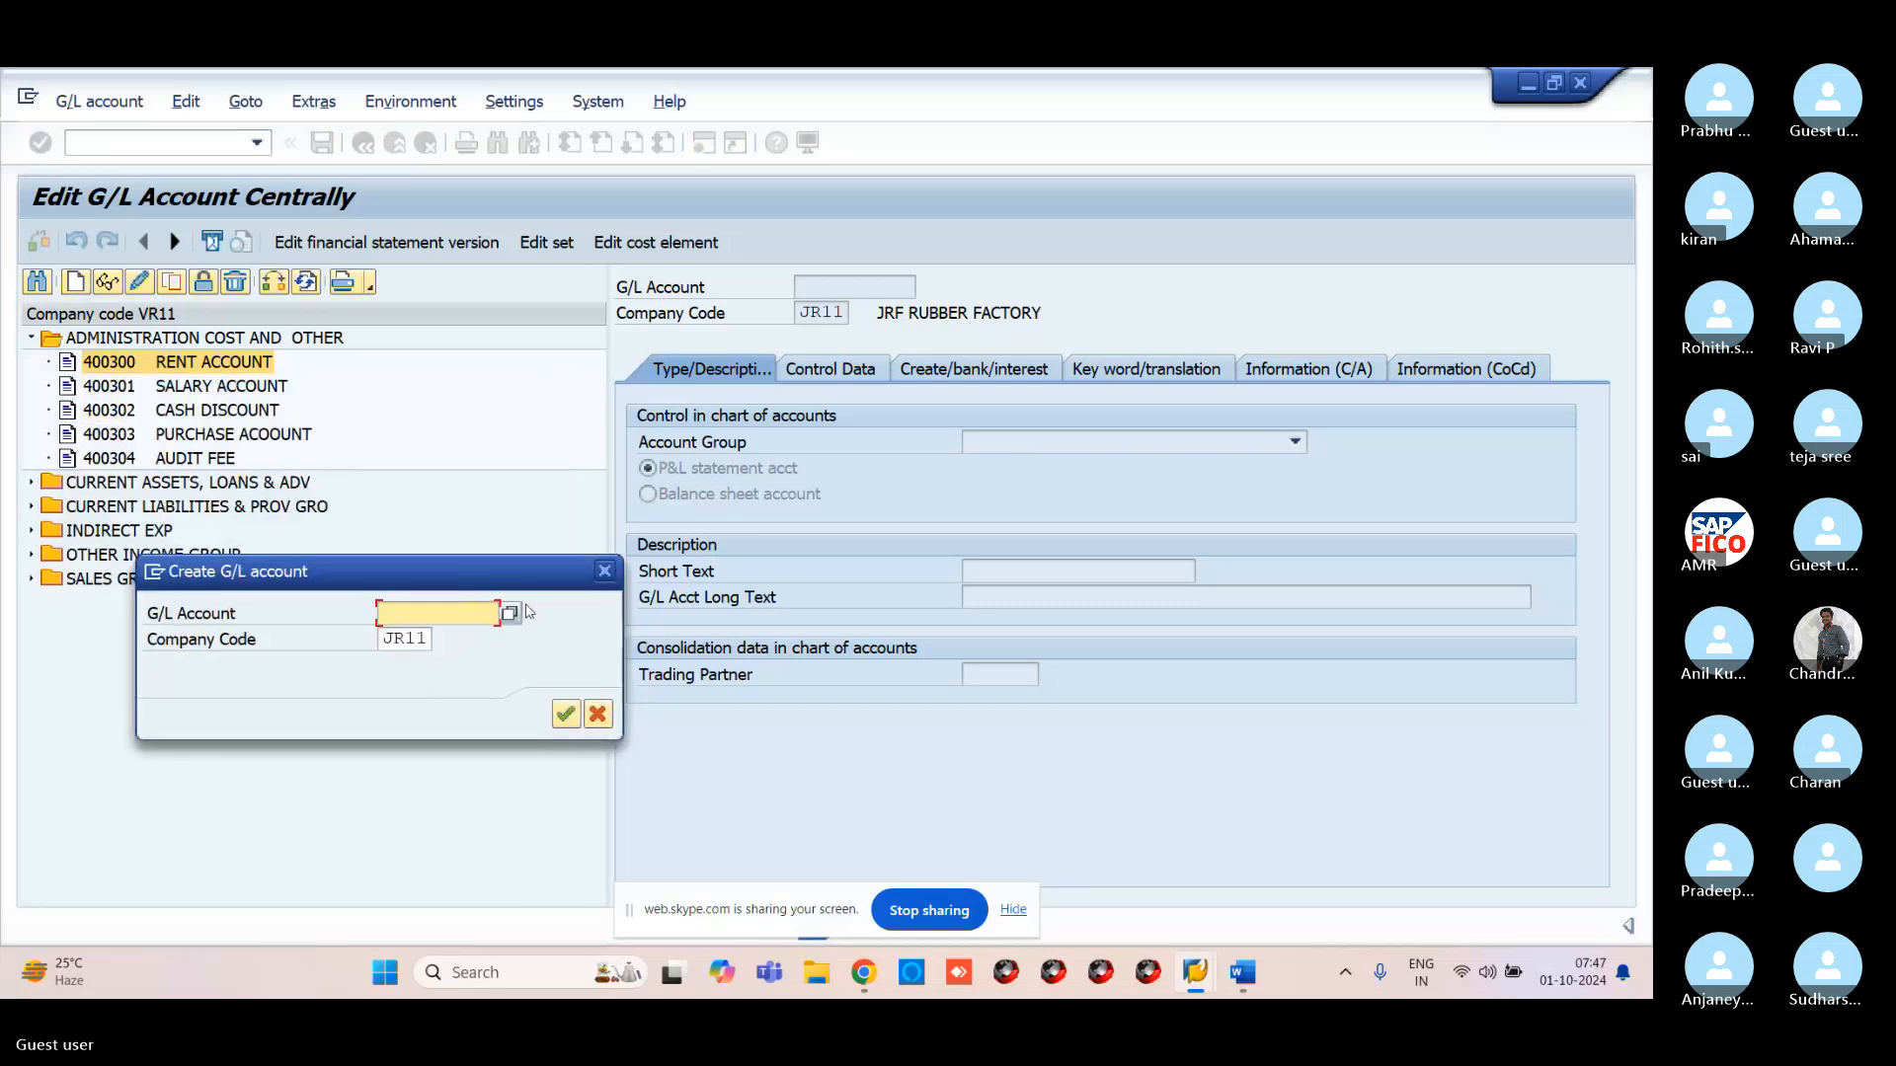
{"action": "type", "text": "400"}
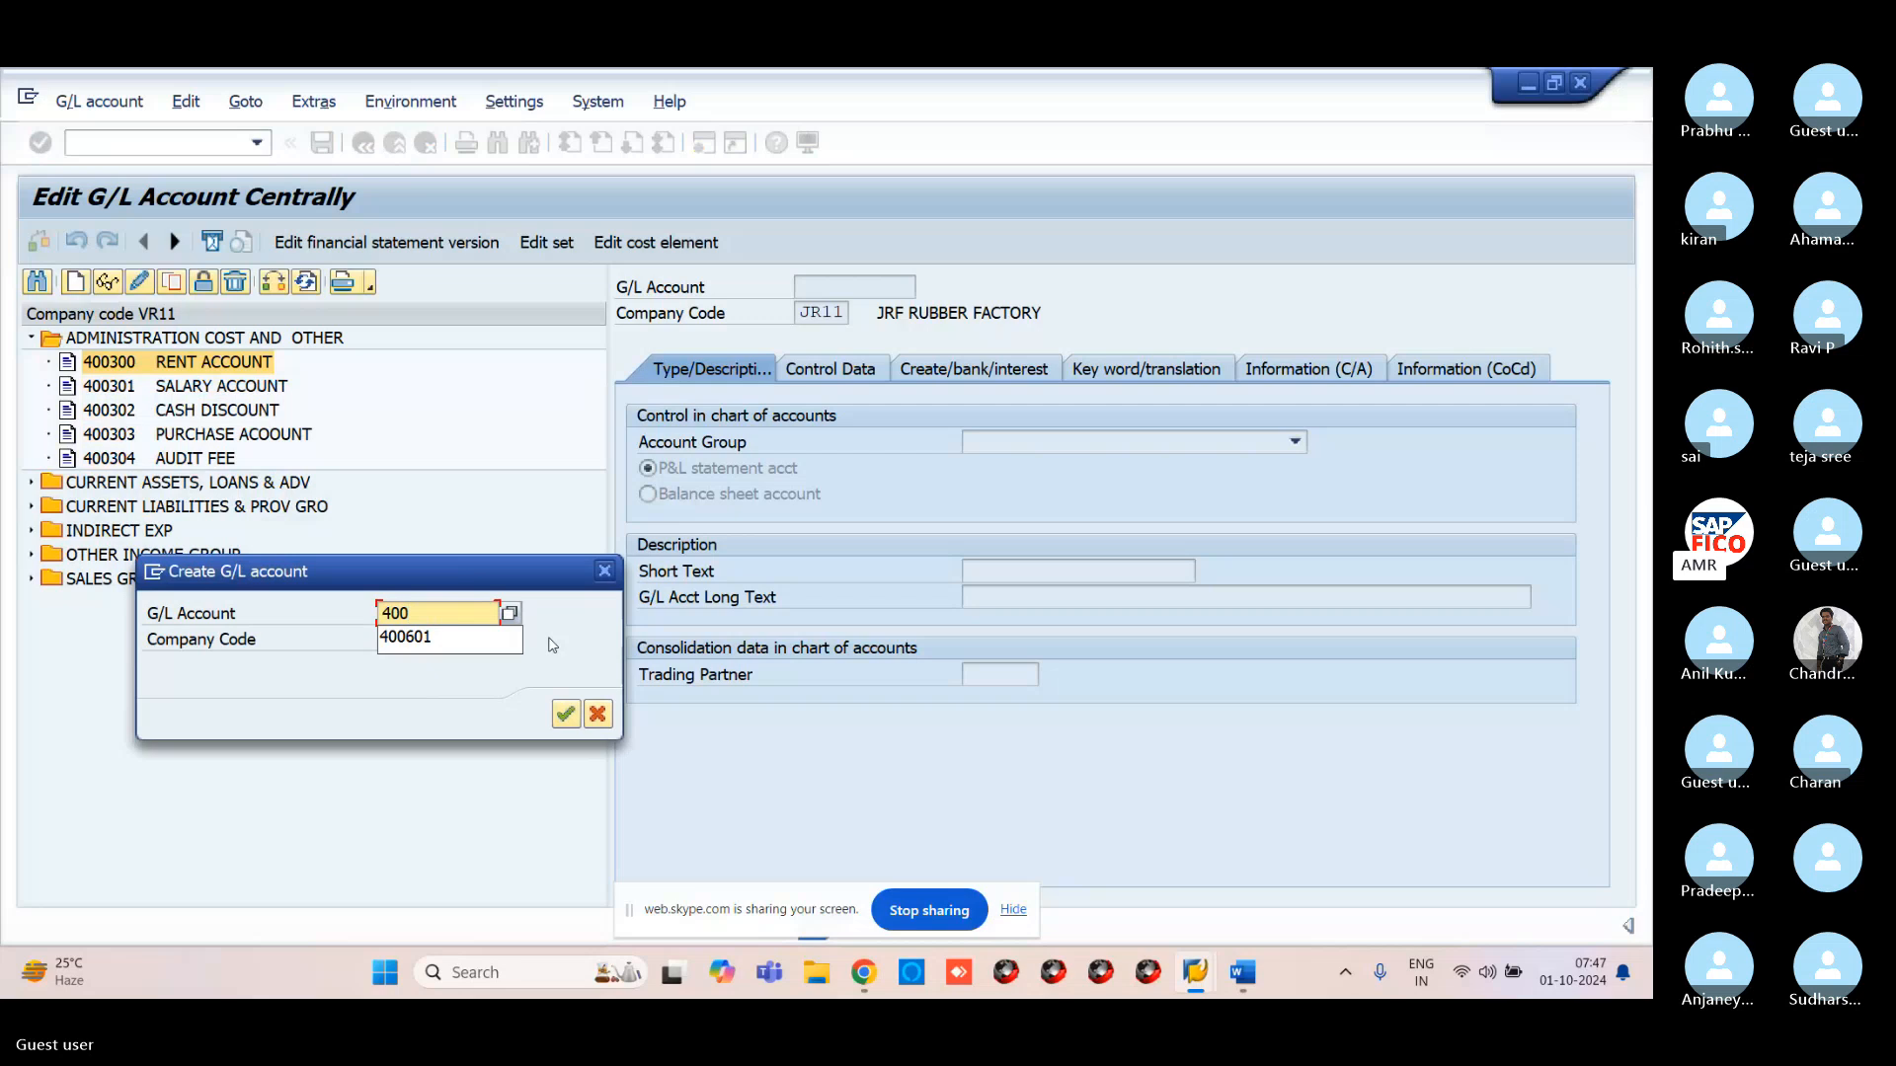
{"action": "type", "text": "305"}
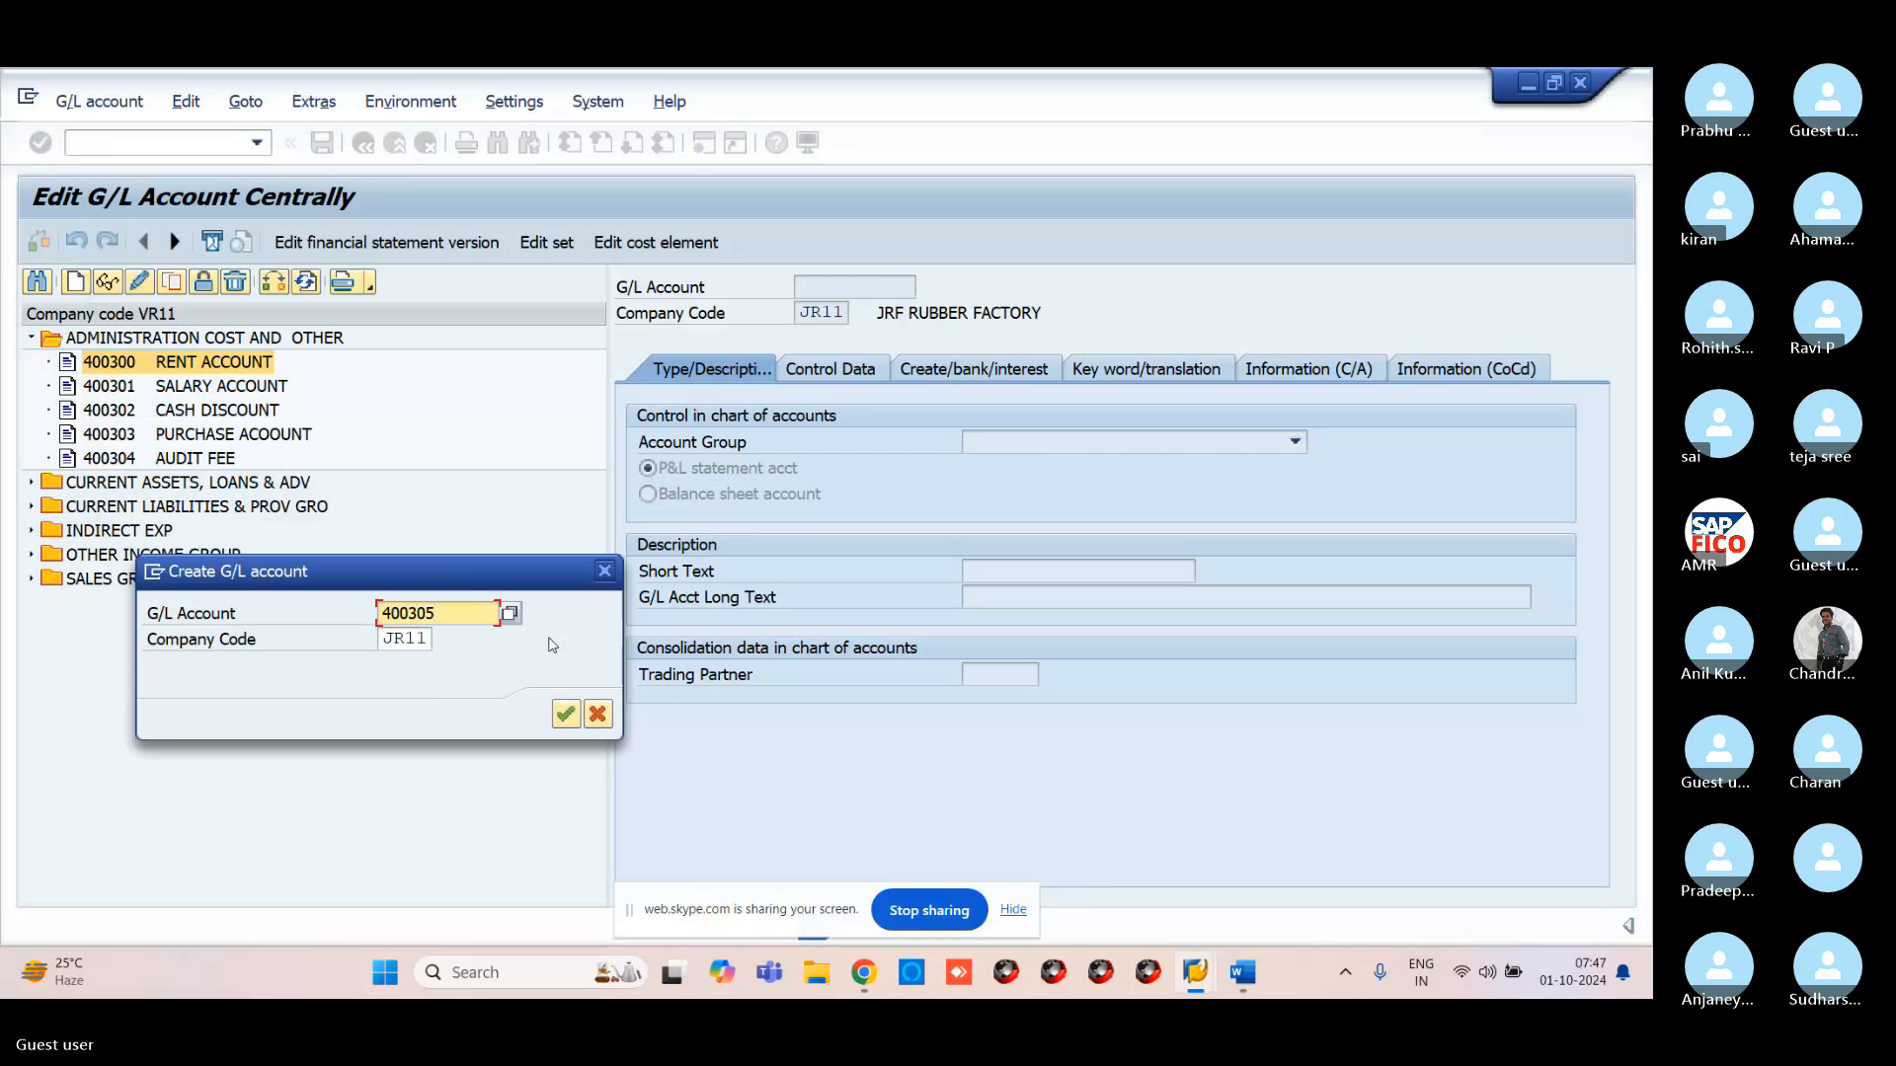
{"action": "key", "text": "Return"}
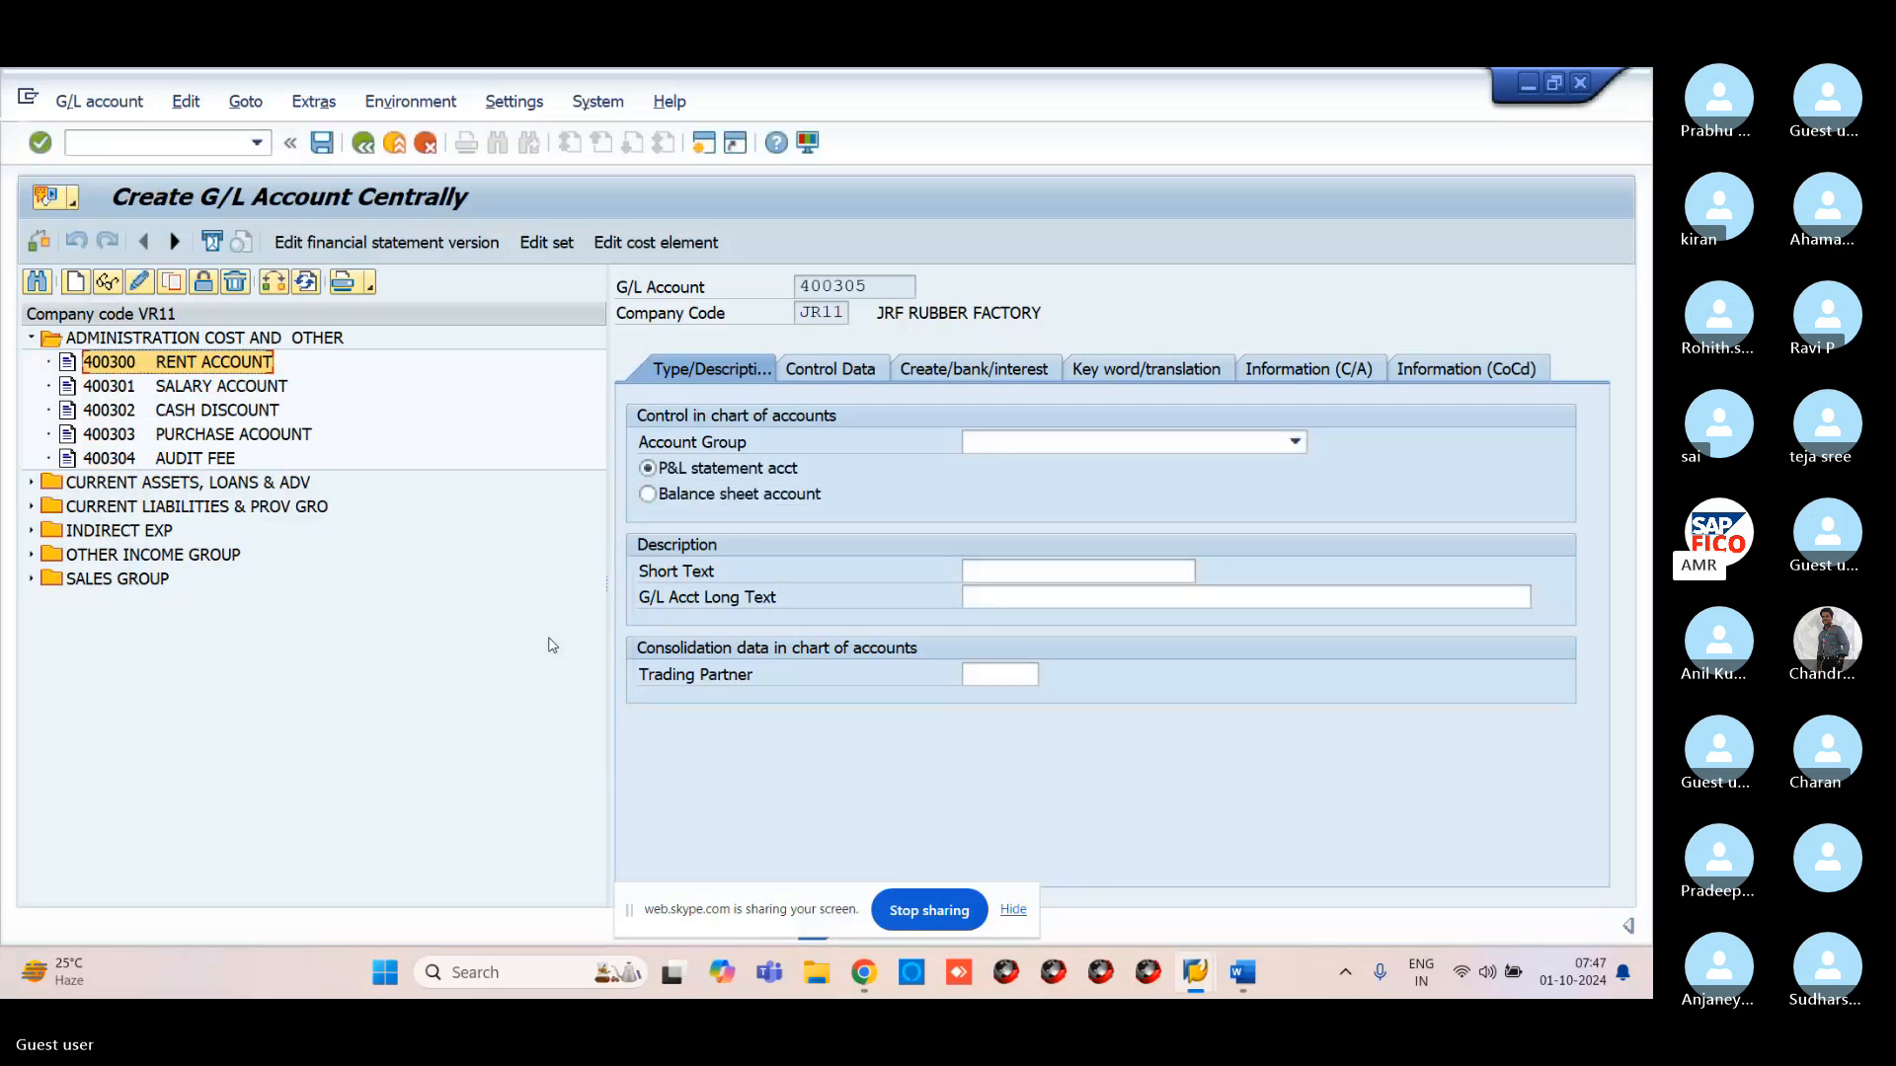
{"action": "left_click", "coordinate": [1013, 444]}
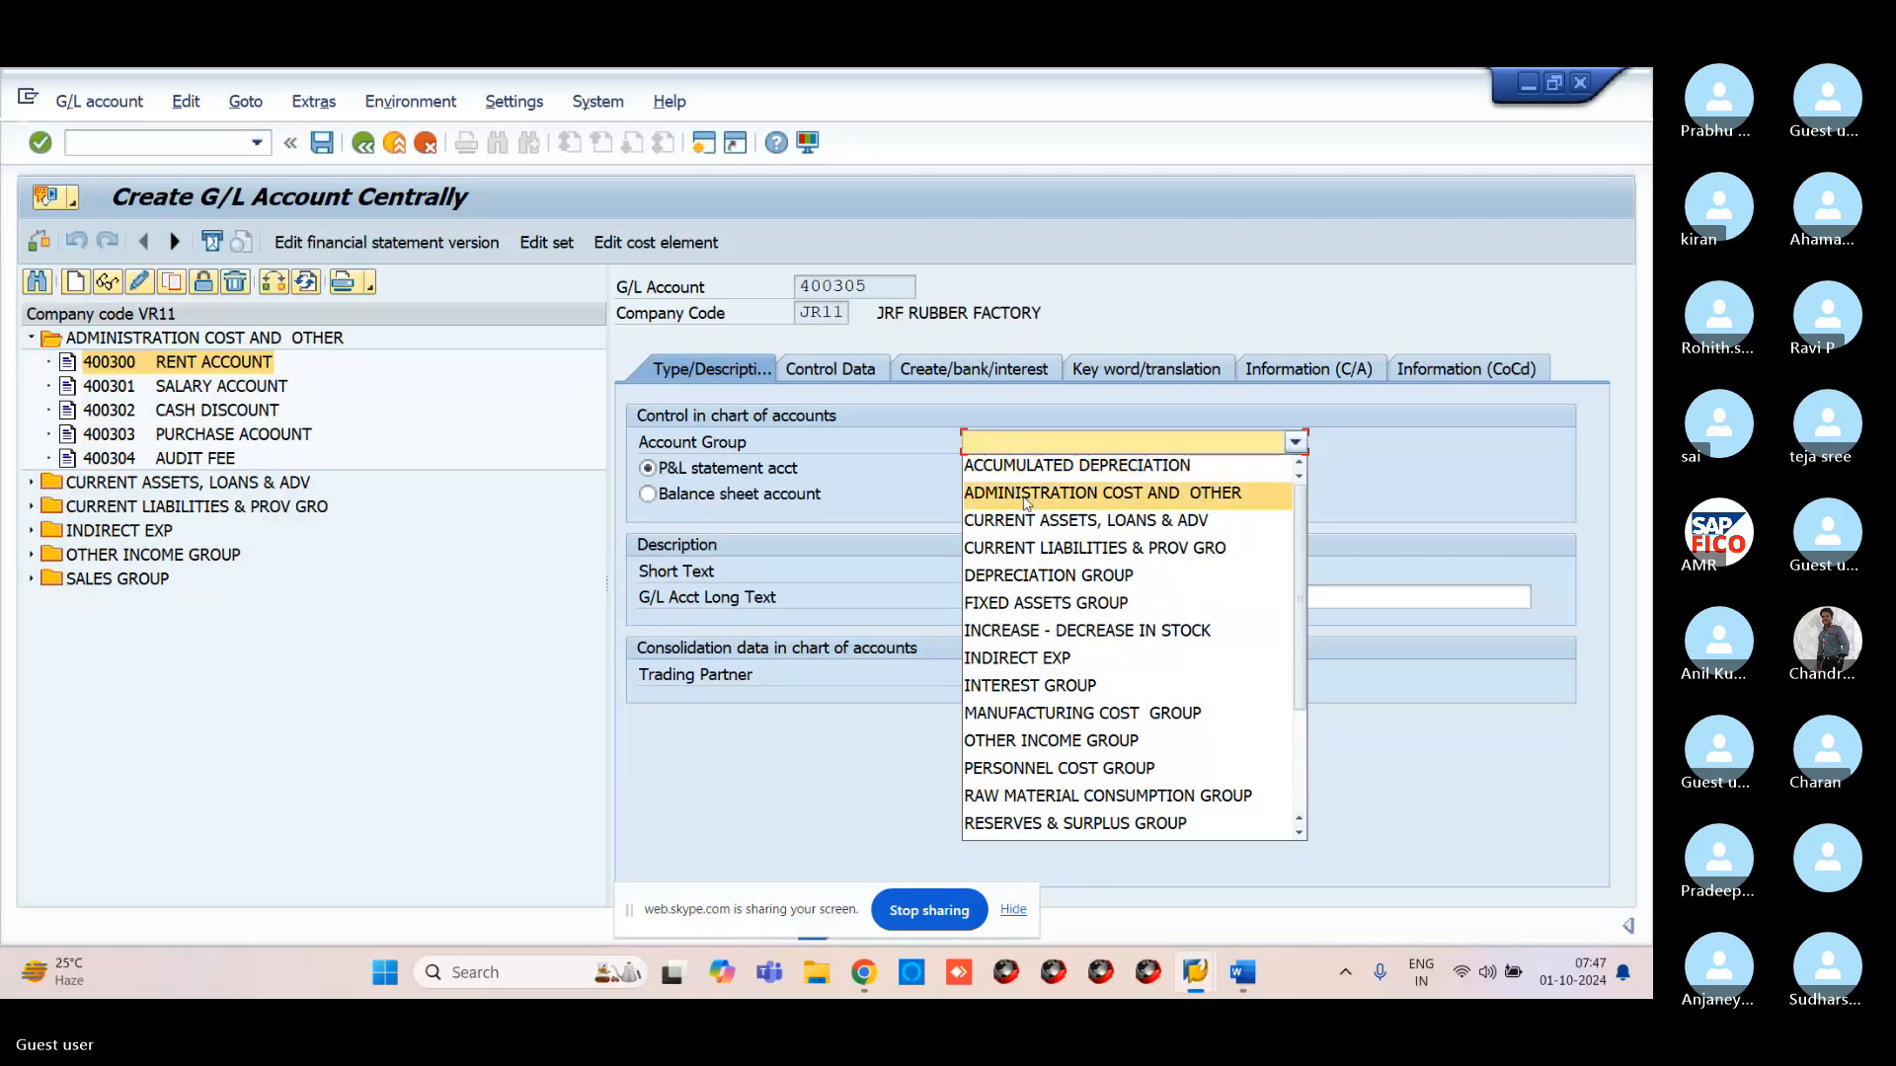
Give 400305 account group ADMINISTRATION COST AND OTHER, short text RENT ACCOUNT2, long text RENT AACCOUNT2
{"action": "left_click", "coordinate": [1027, 493]}
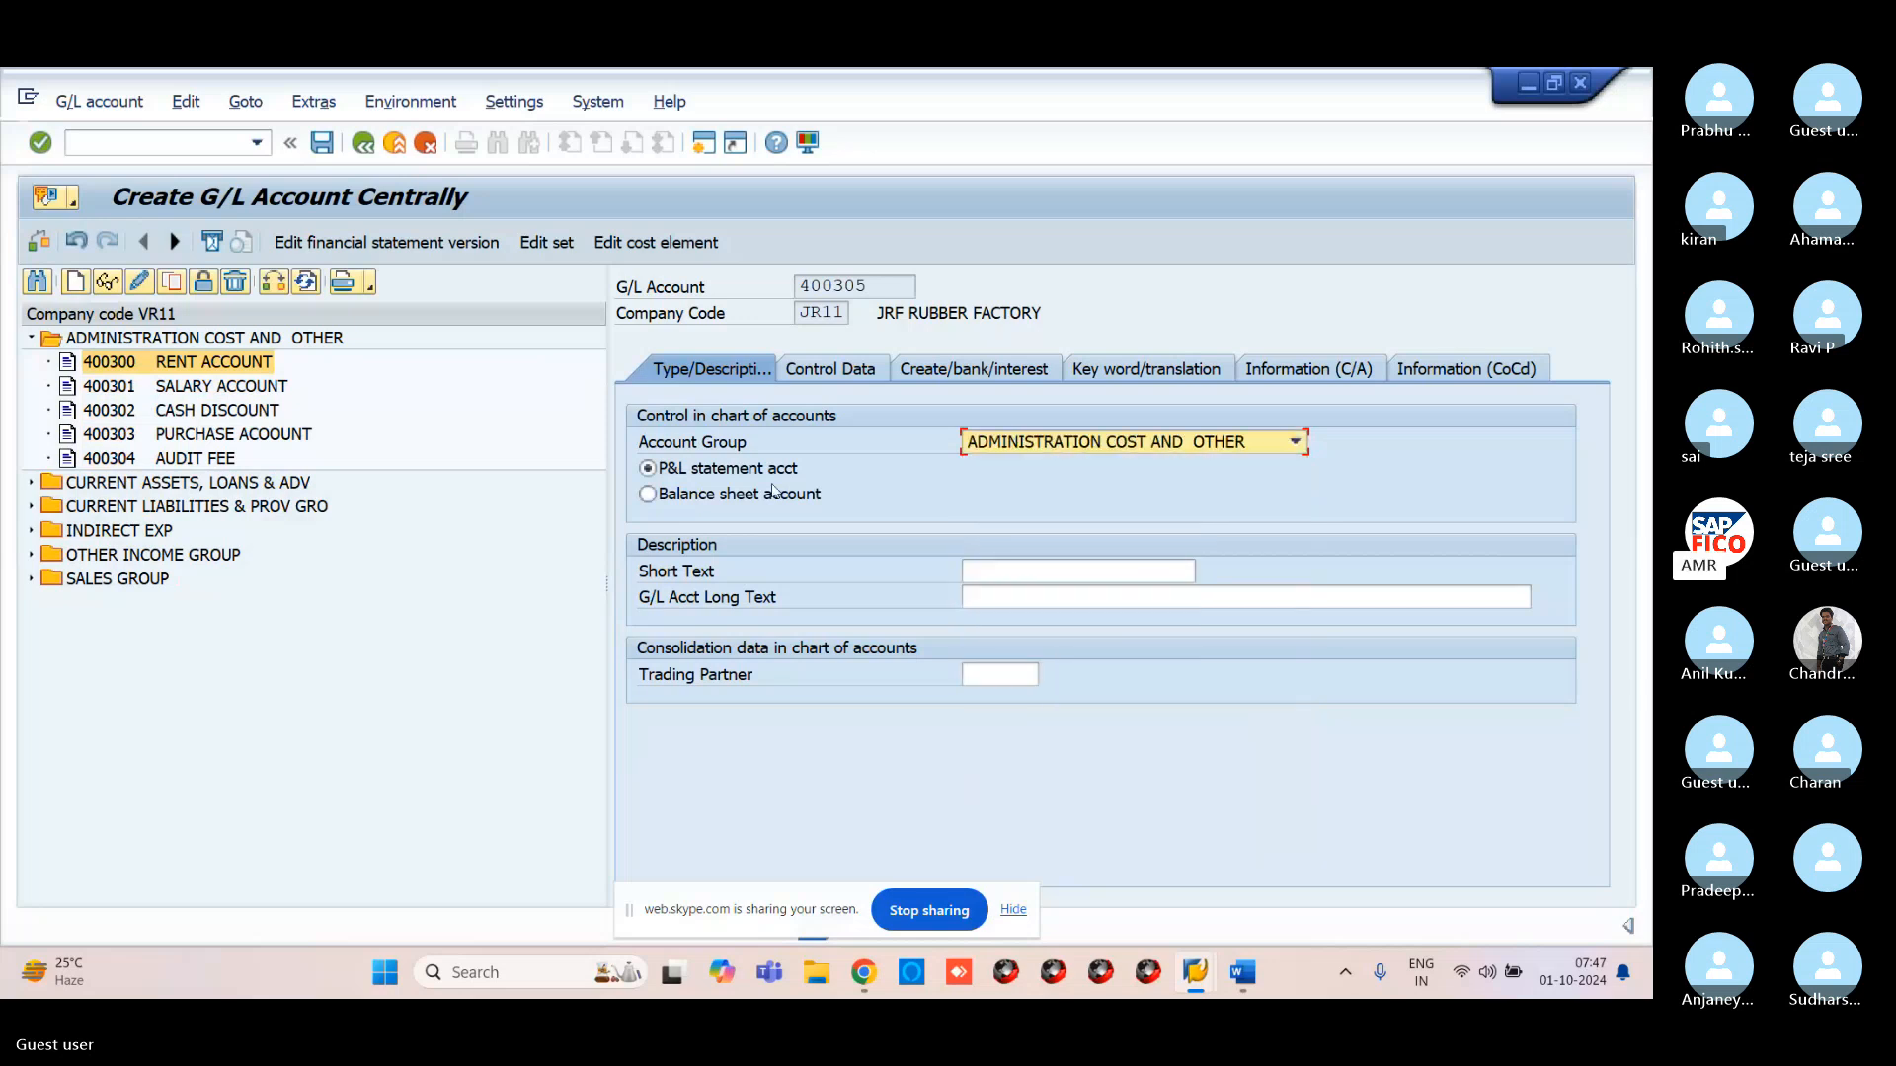
{"action": "left_click", "coordinate": [1041, 571]}
{"action": "type", "text": "RENT"}
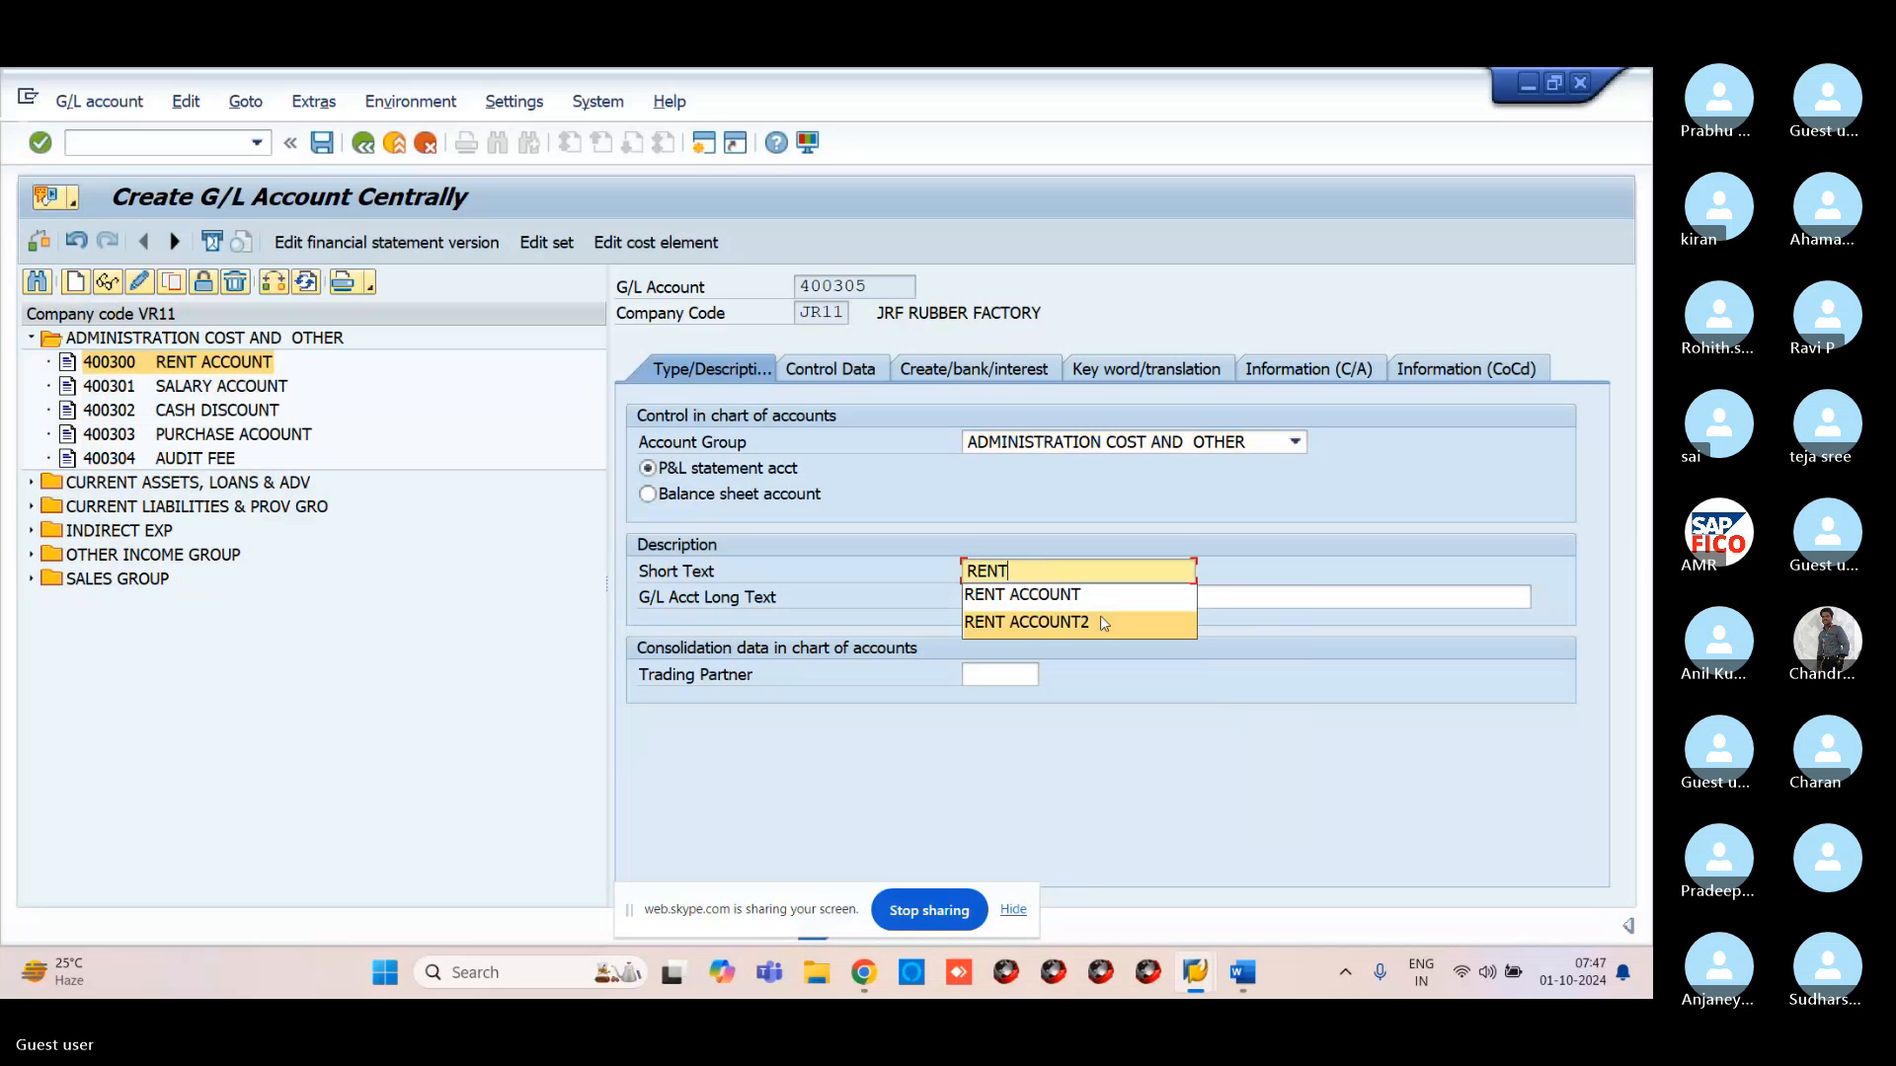
{"action": "left_click", "coordinate": [1100, 618]}
{"action": "left_click", "coordinate": [1076, 596]}
{"action": "type", "text": "RE"}
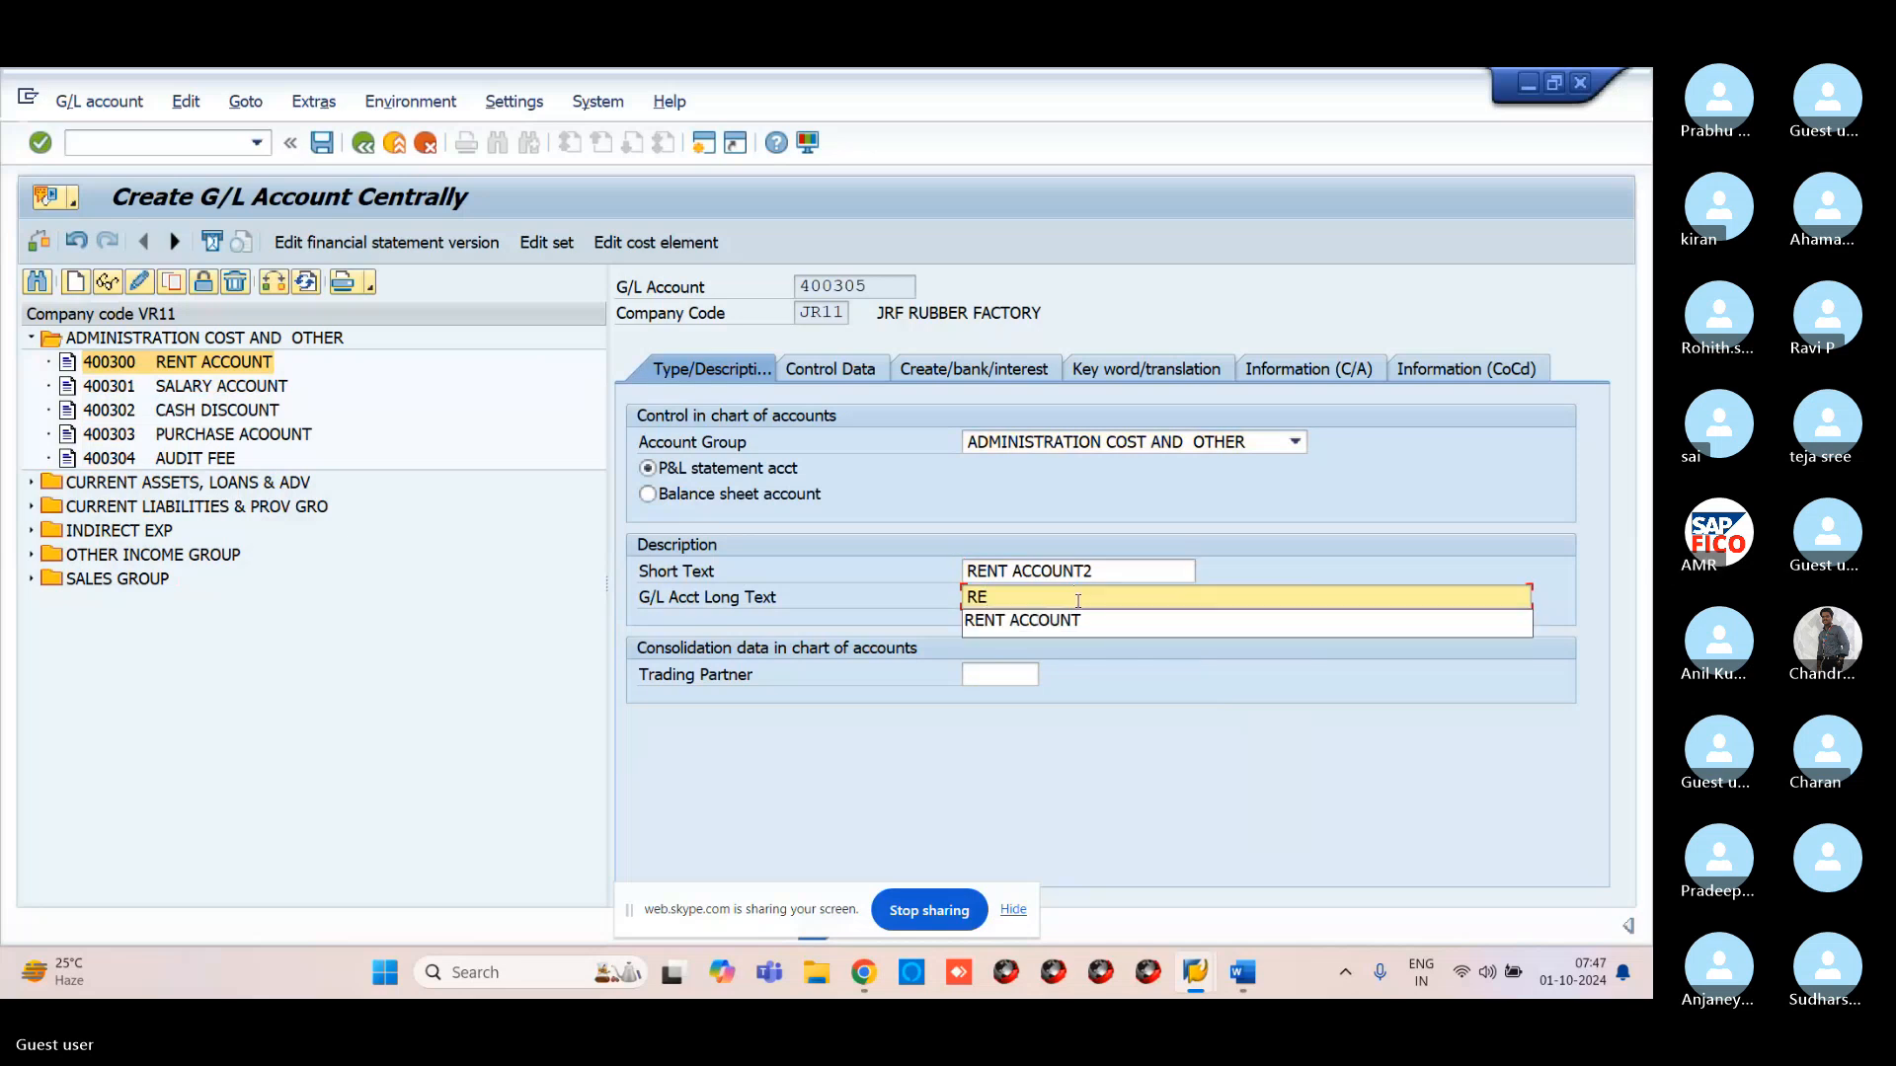
{"action": "type", "text": "NT AACCO"}
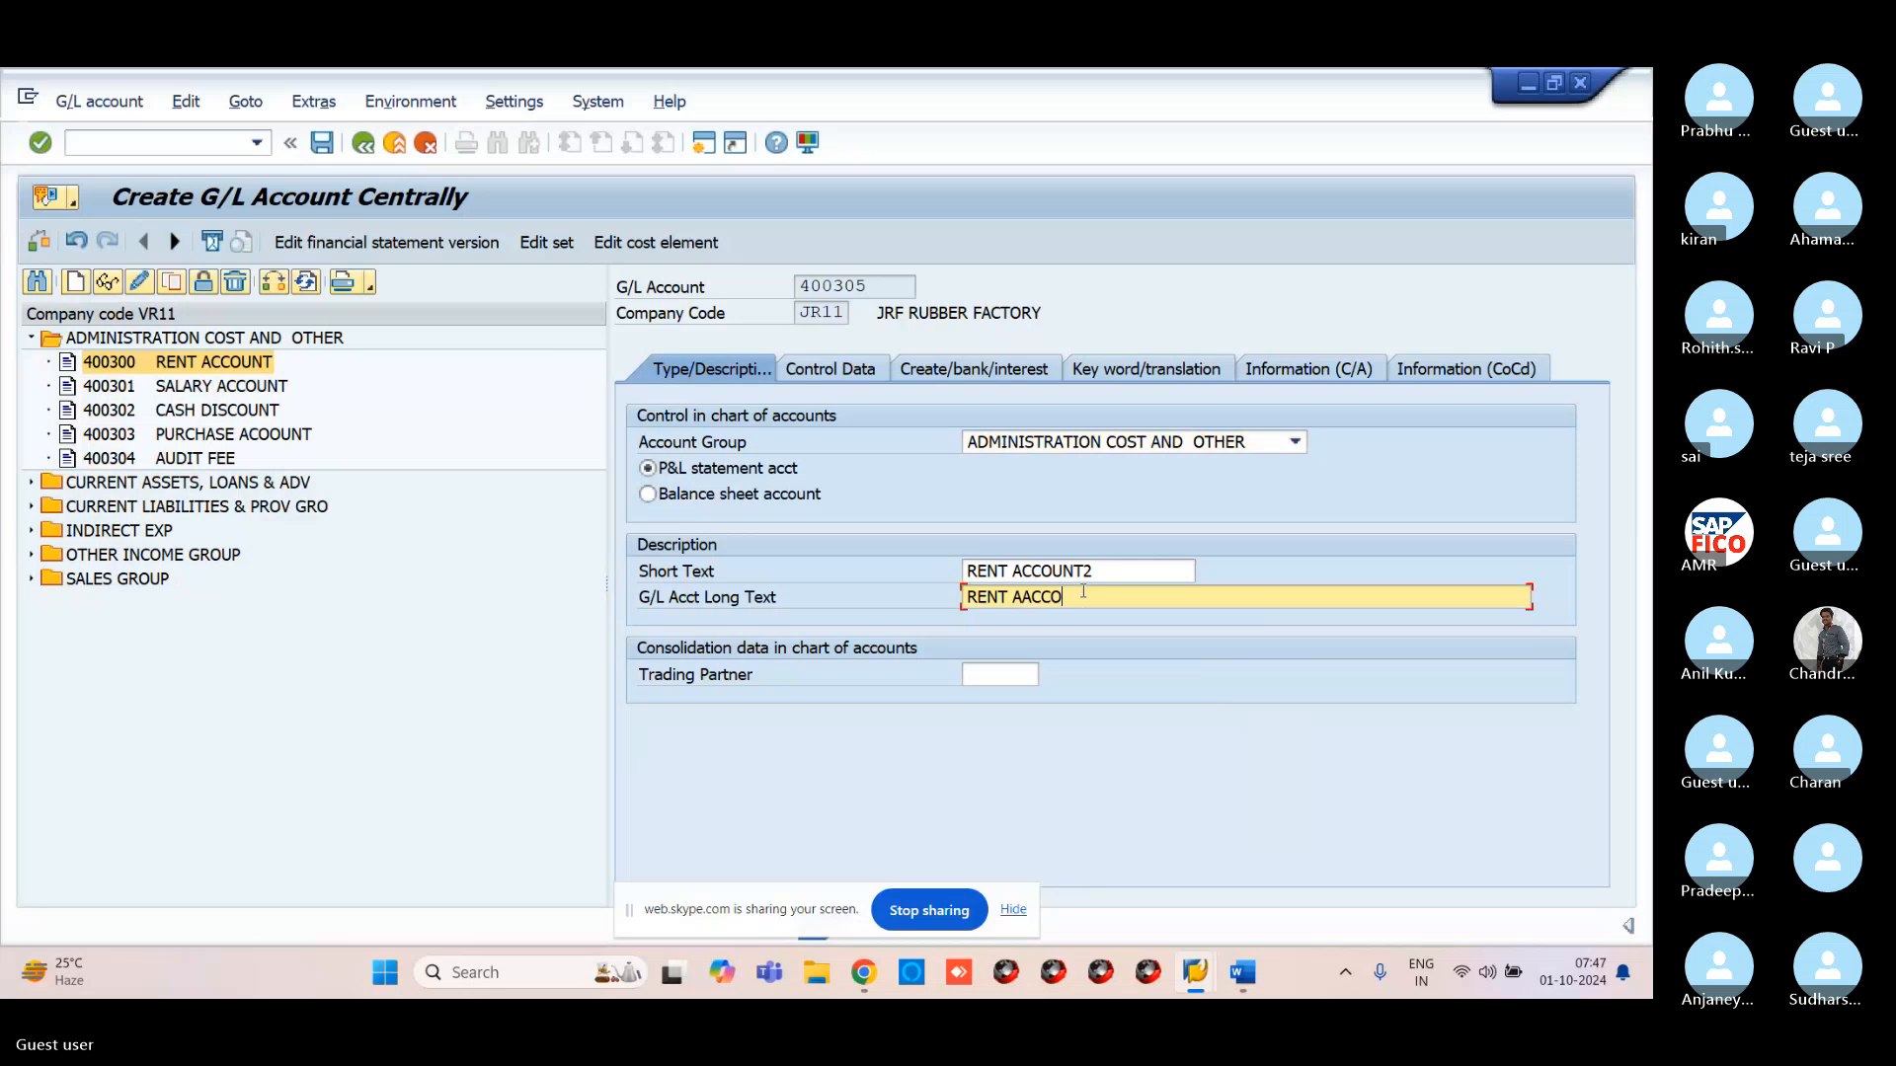
{"action": "type", "text": "UNT2"}
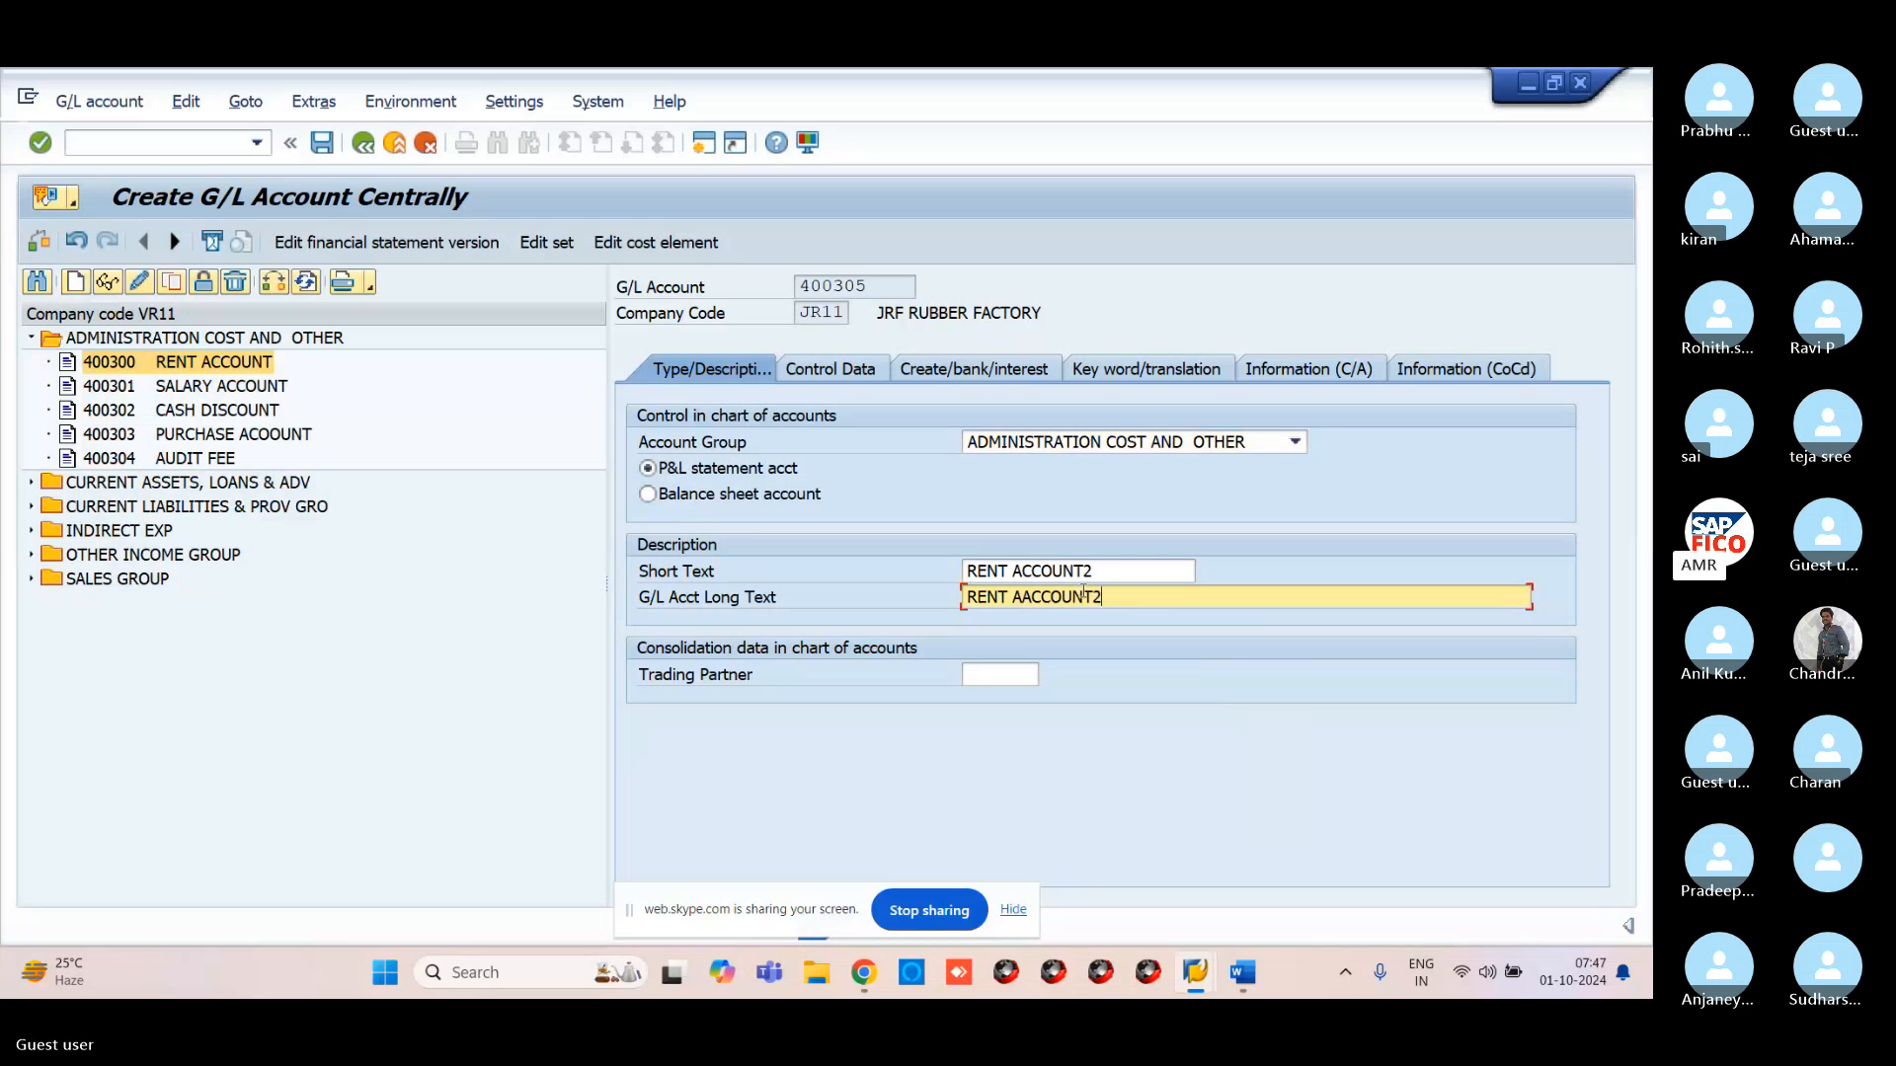
On Control Data, enable line item display and set sort key 001 (posting date)
{"action": "left_click", "coordinate": [832, 369]}
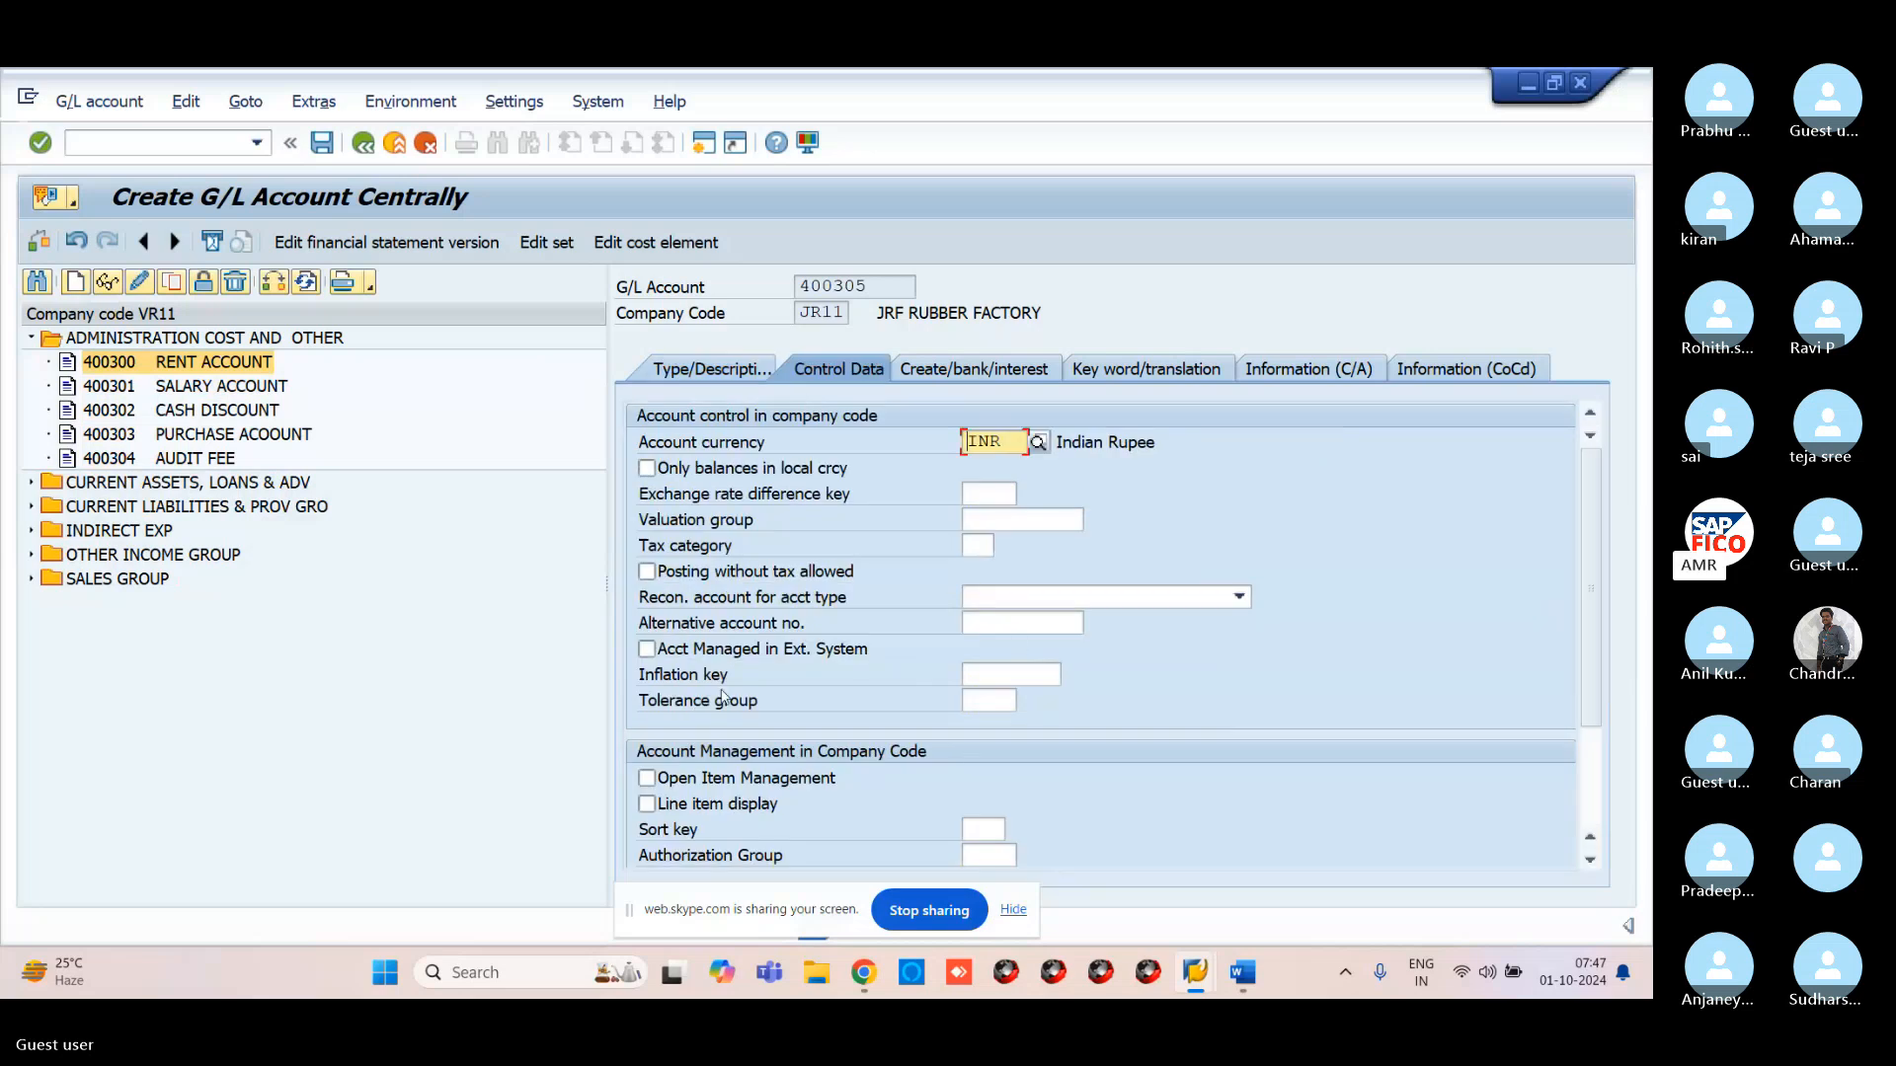
{"action": "left_click", "coordinate": [731, 779]}
{"action": "left_click", "coordinate": [751, 805]}
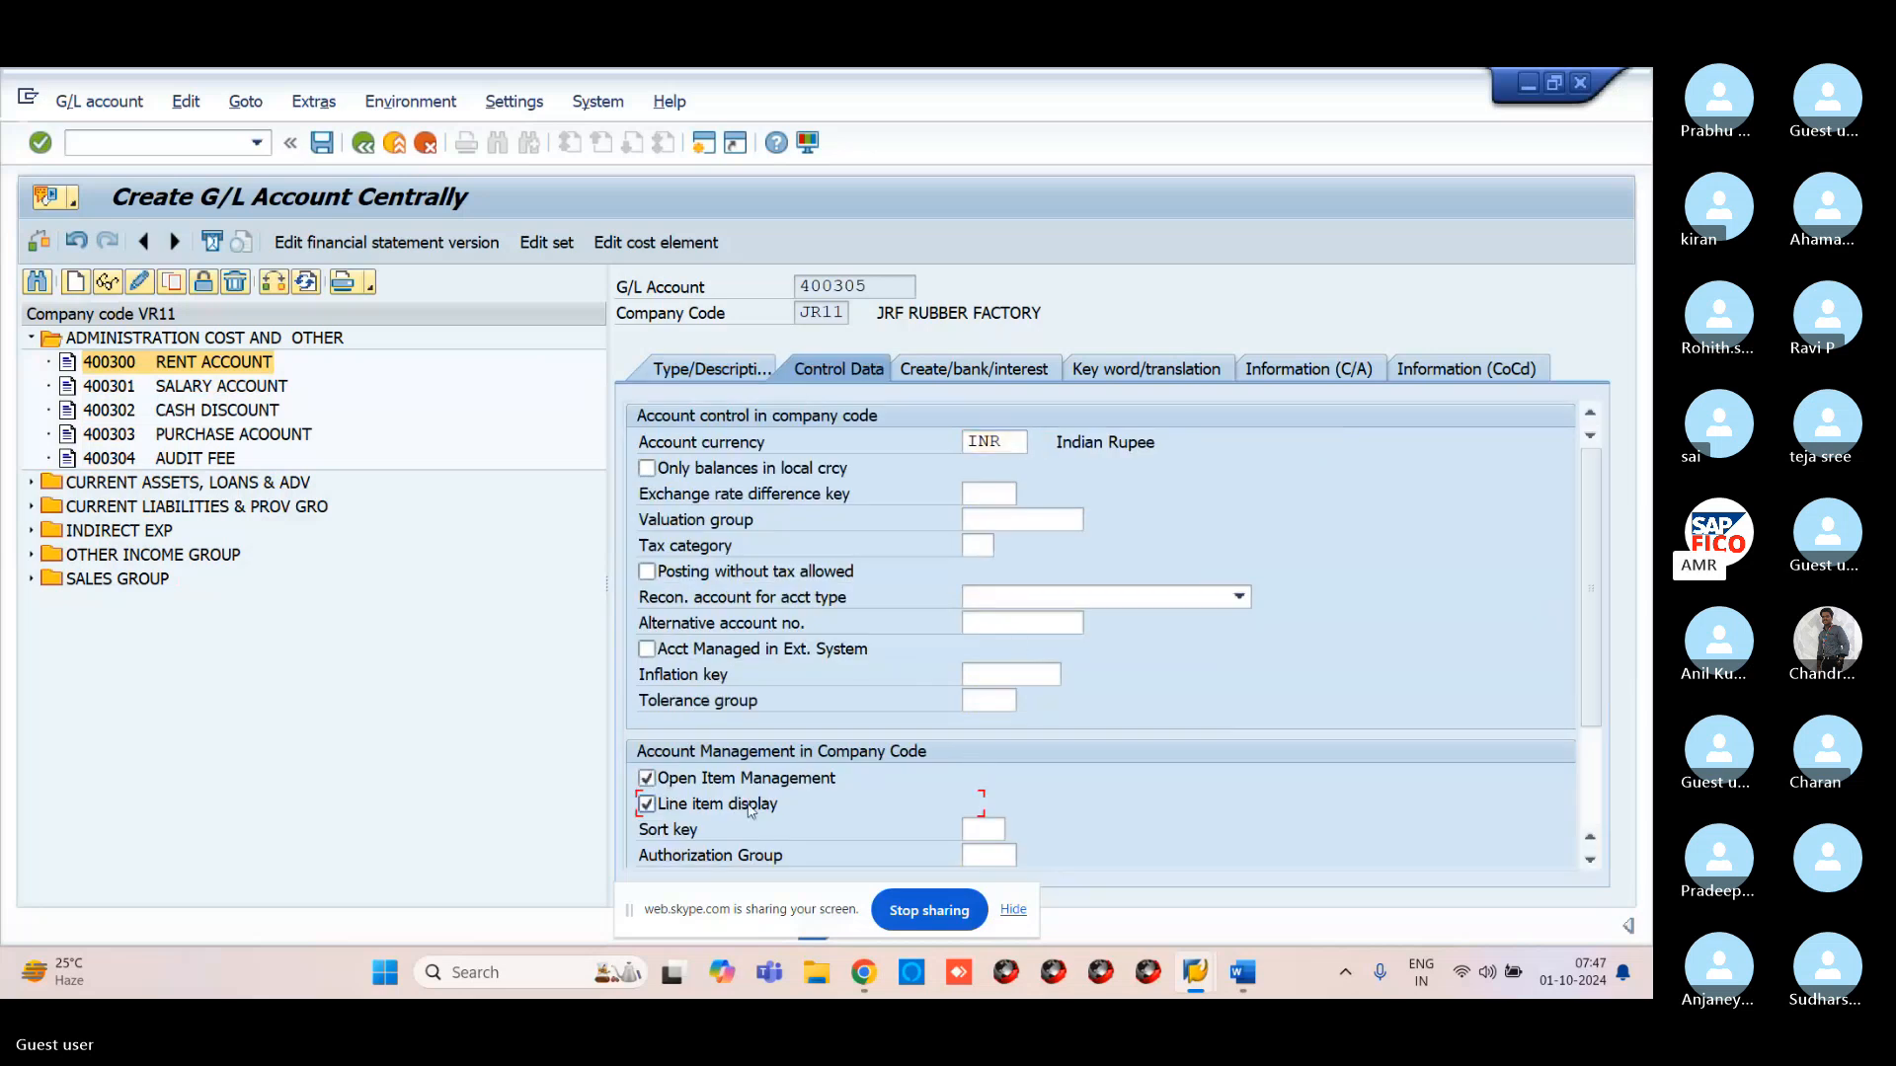
{"action": "left_click", "coordinate": [977, 829]}
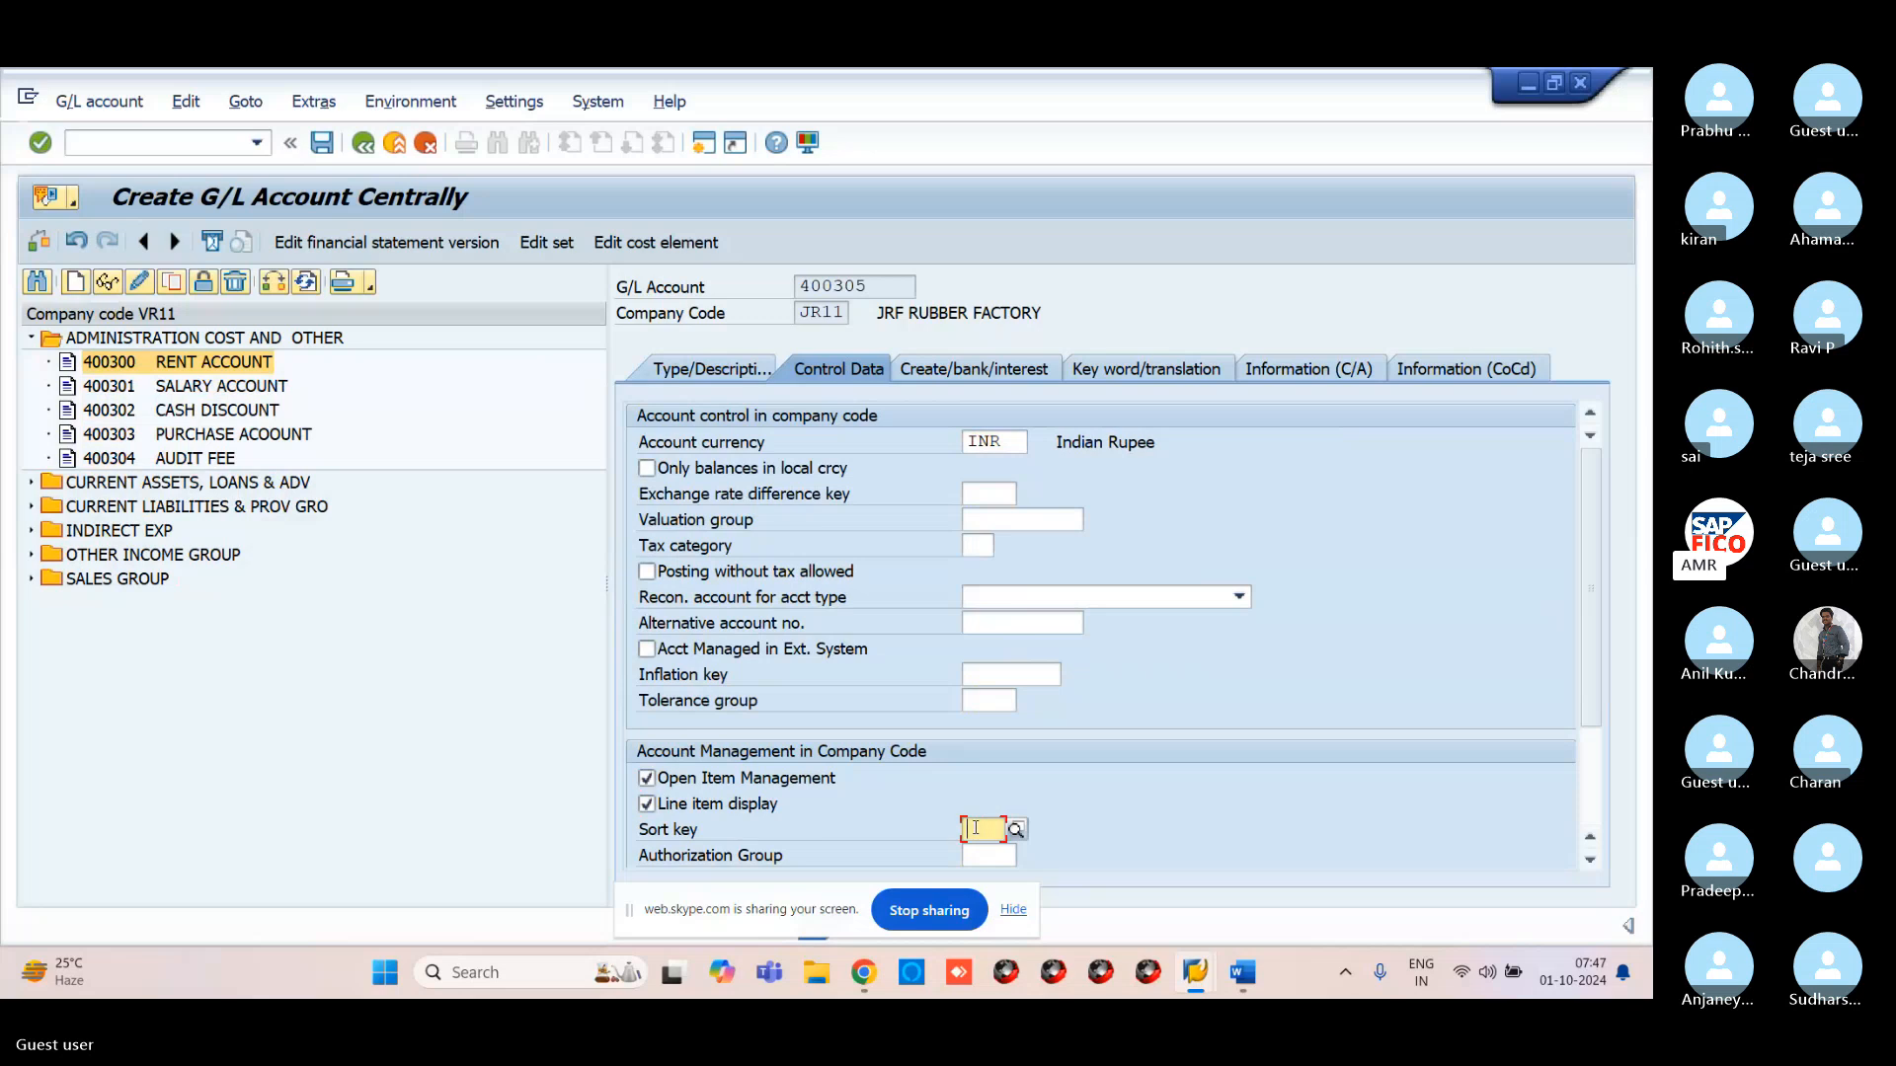
{"action": "left_click", "coordinate": [648, 778]}
{"action": "left_click", "coordinate": [988, 829]}
{"action": "type", "text": "001"}
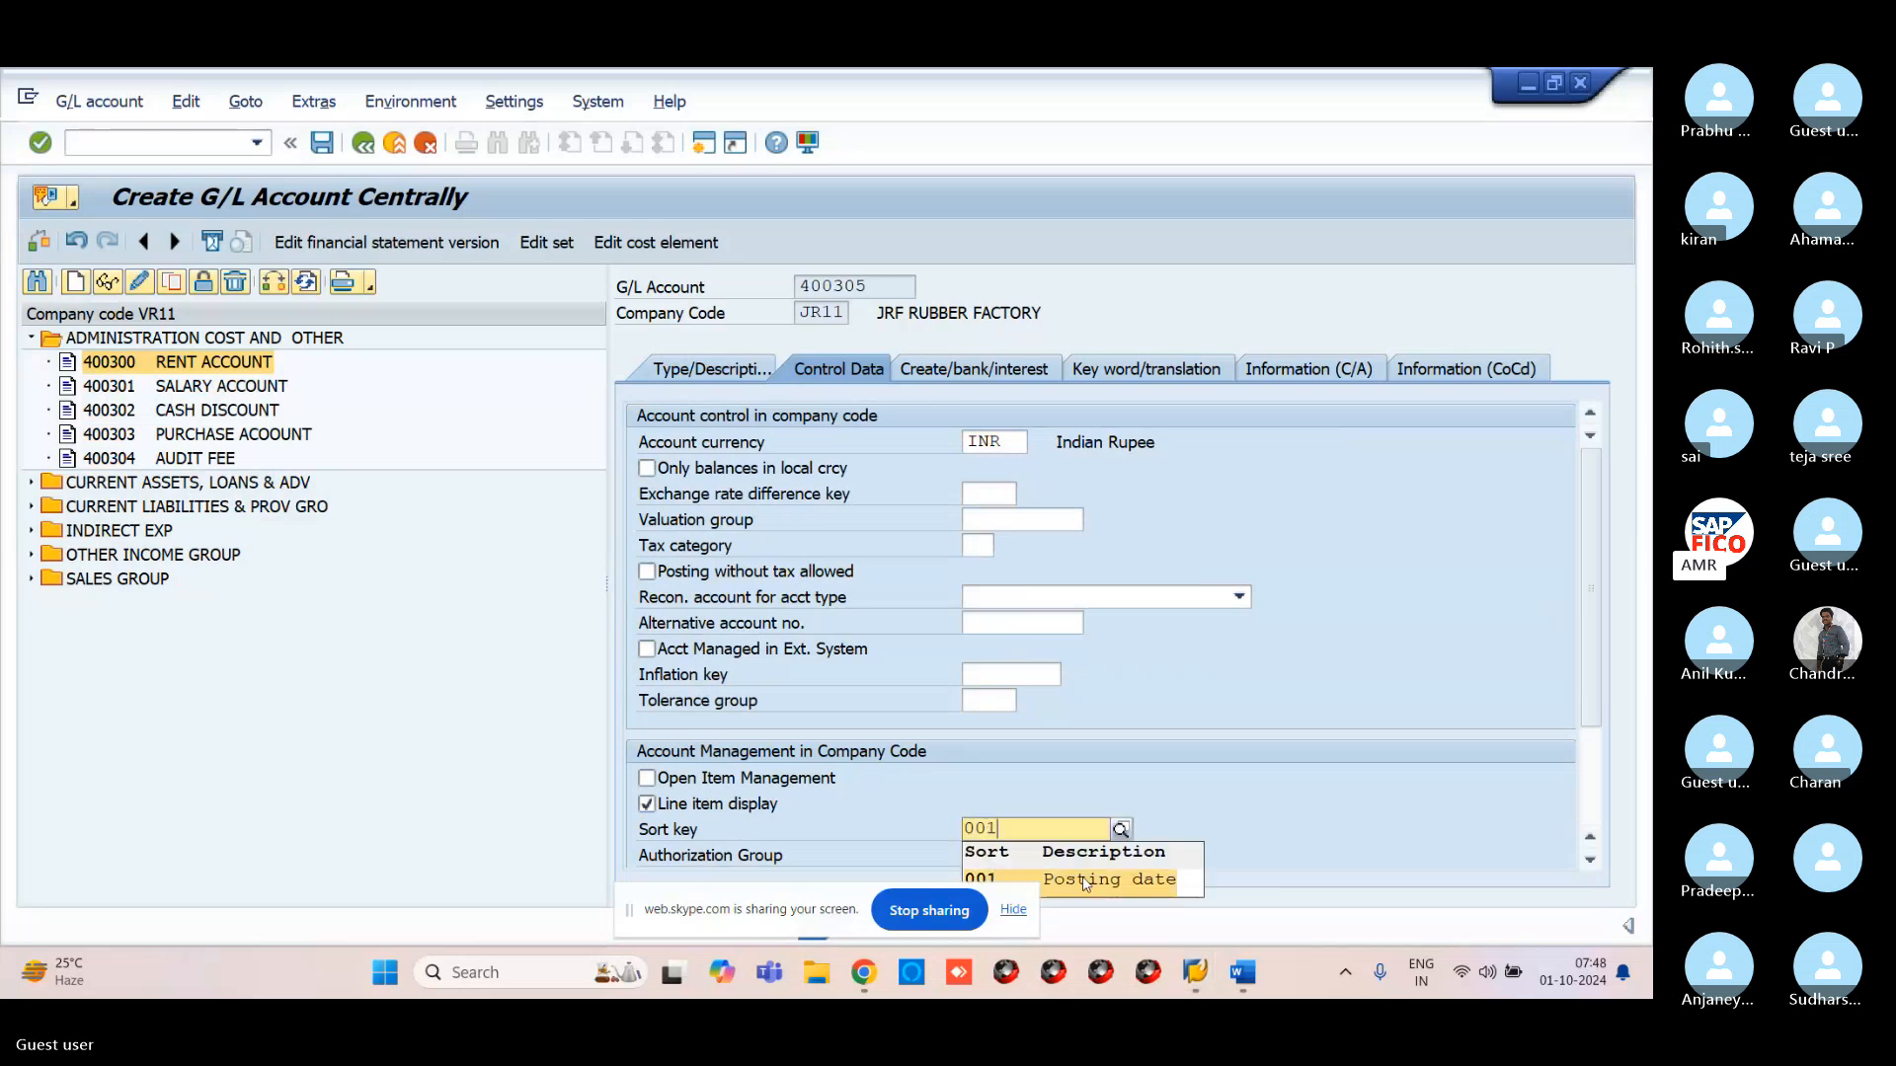
{"action": "left_click", "coordinate": [1085, 880]}
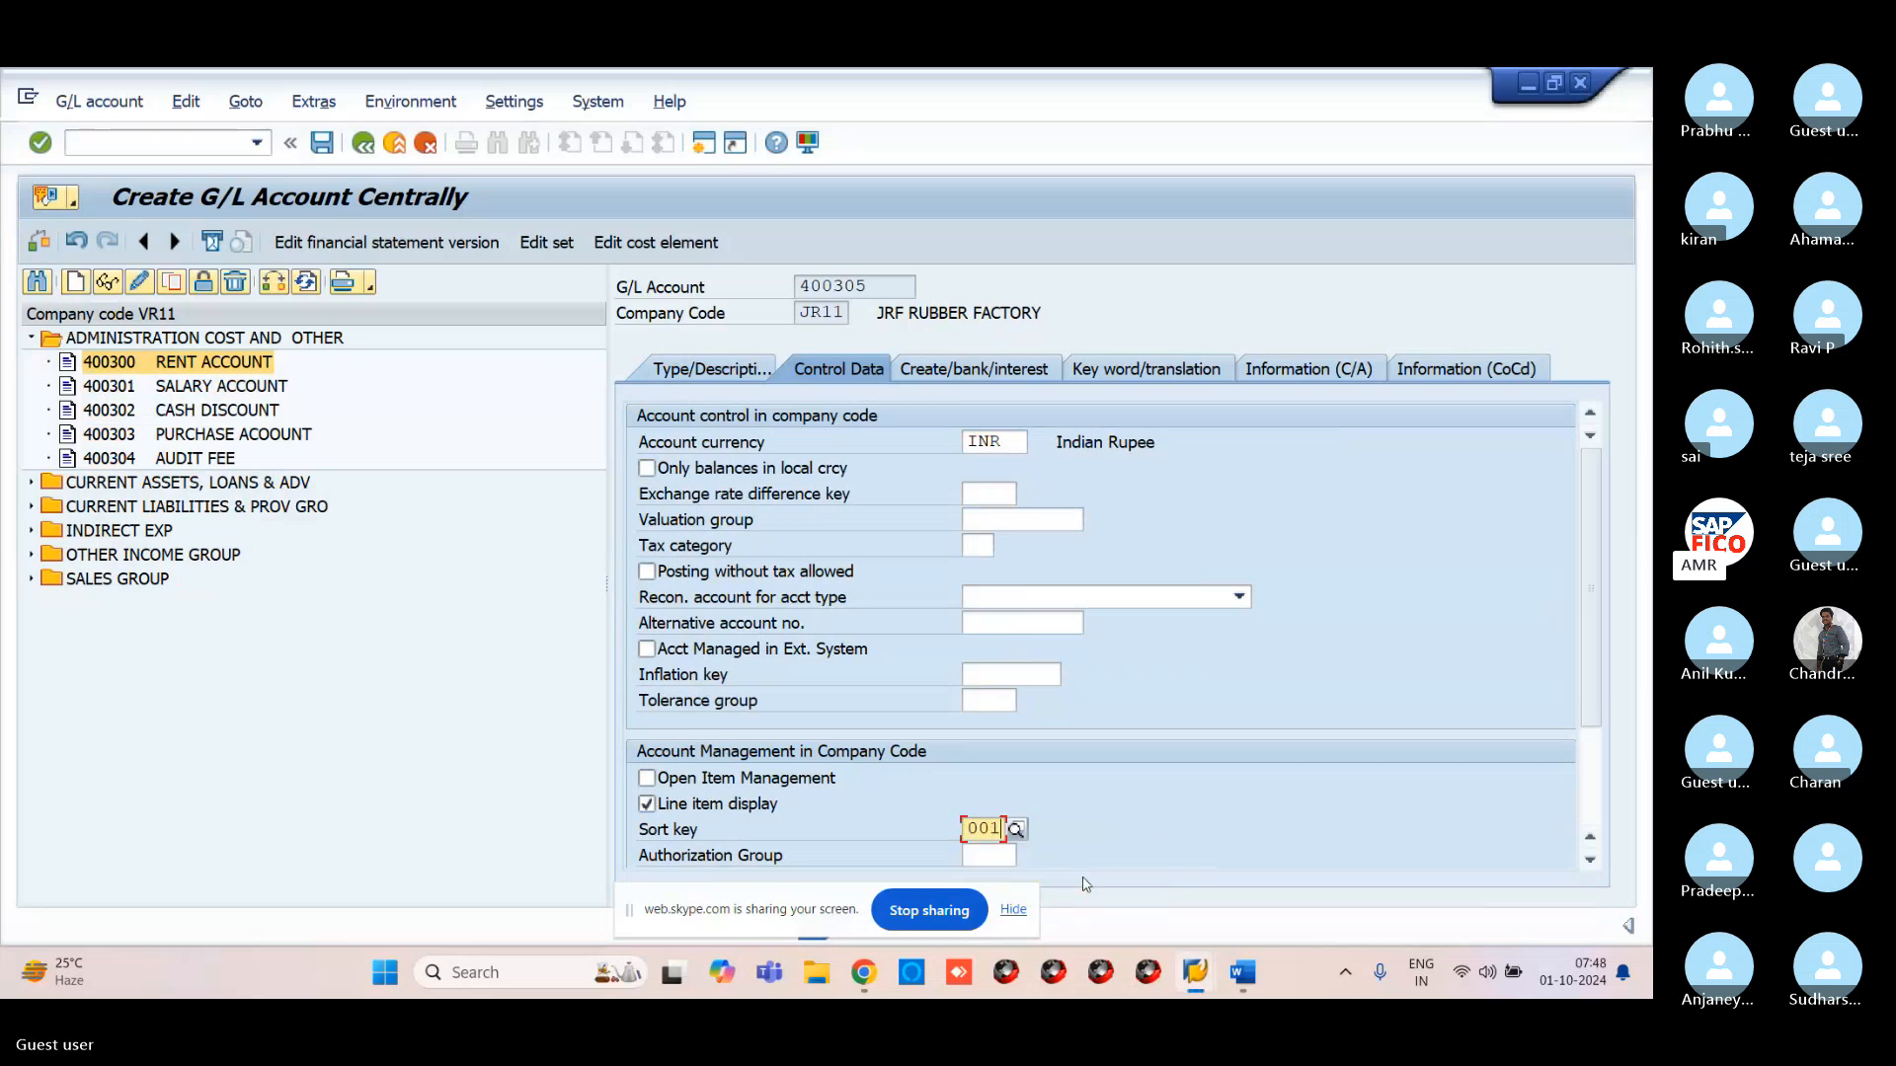
Set the field status group to G001 on the Create/bank/interest settings
{"action": "left_click", "coordinate": [944, 371]}
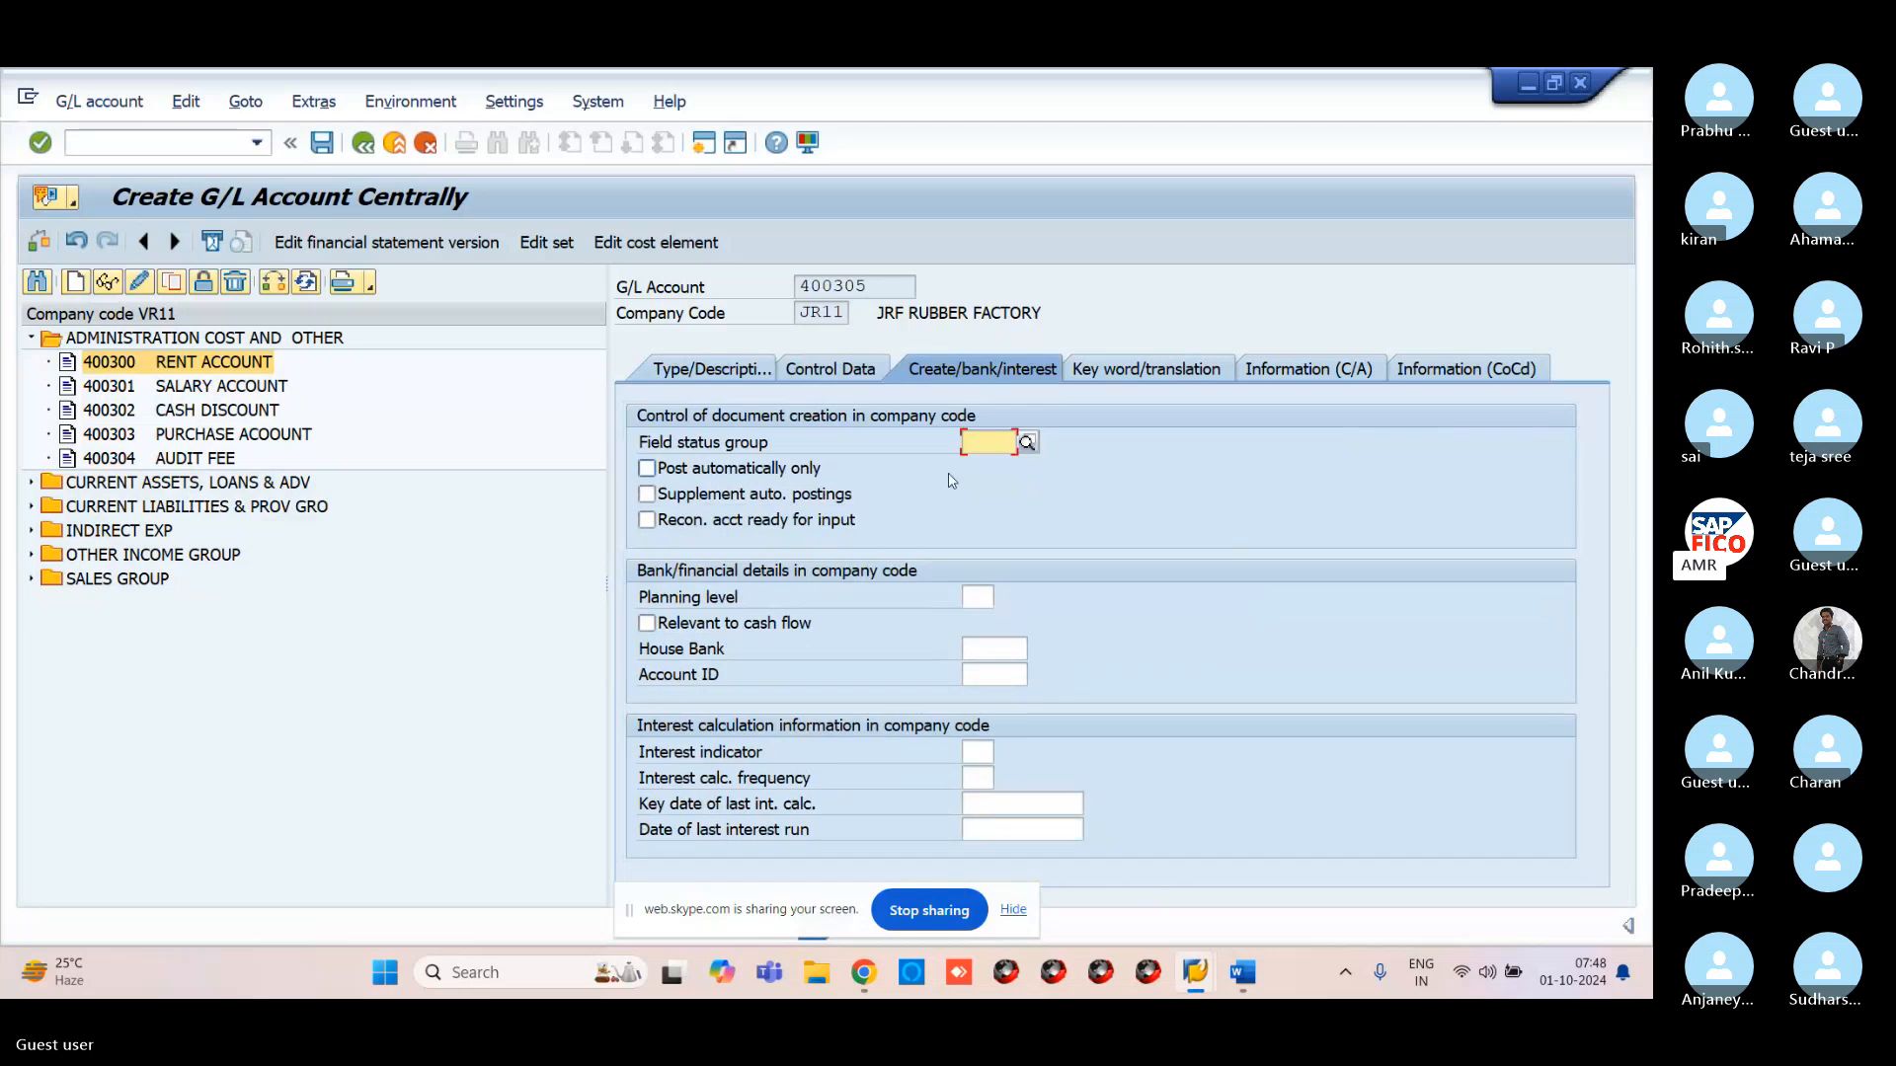
{"action": "left_click", "coordinate": [993, 442]}
{"action": "type", "text": "G"}
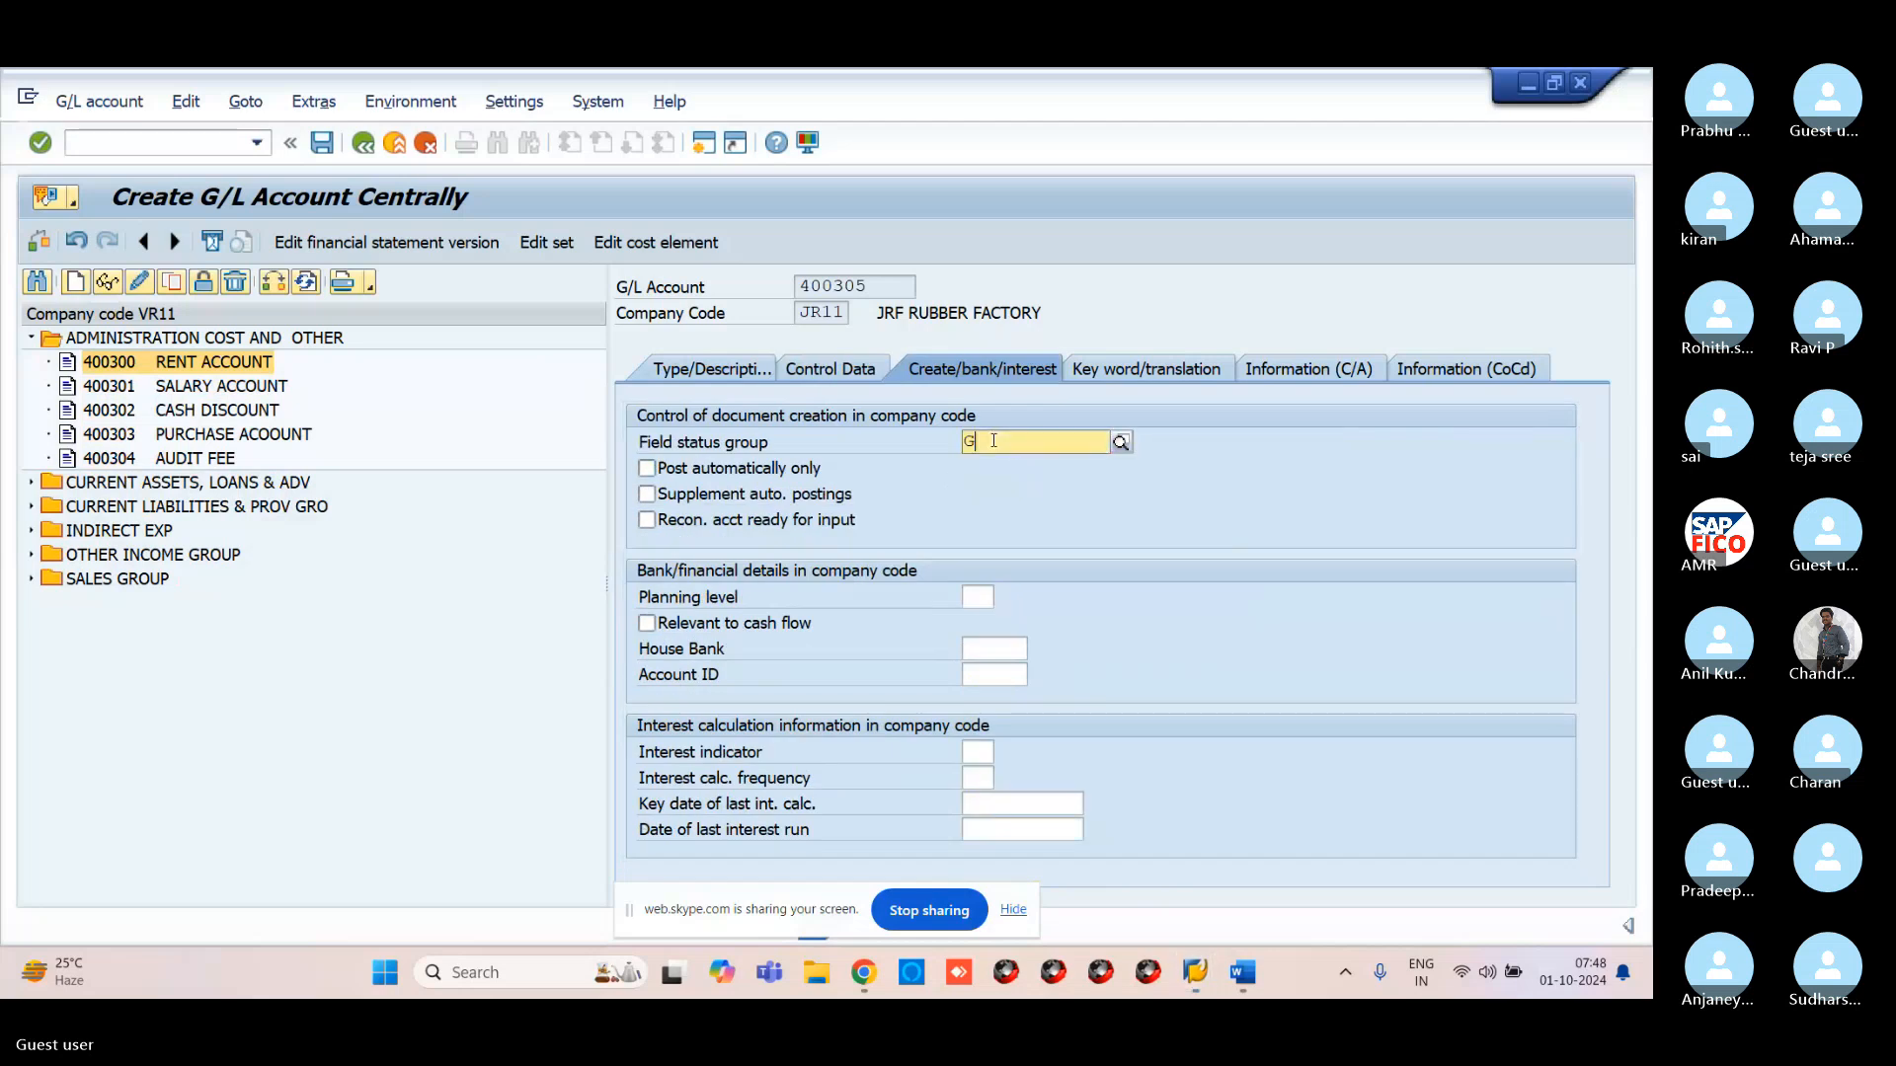
{"action": "type", "text": "001"}
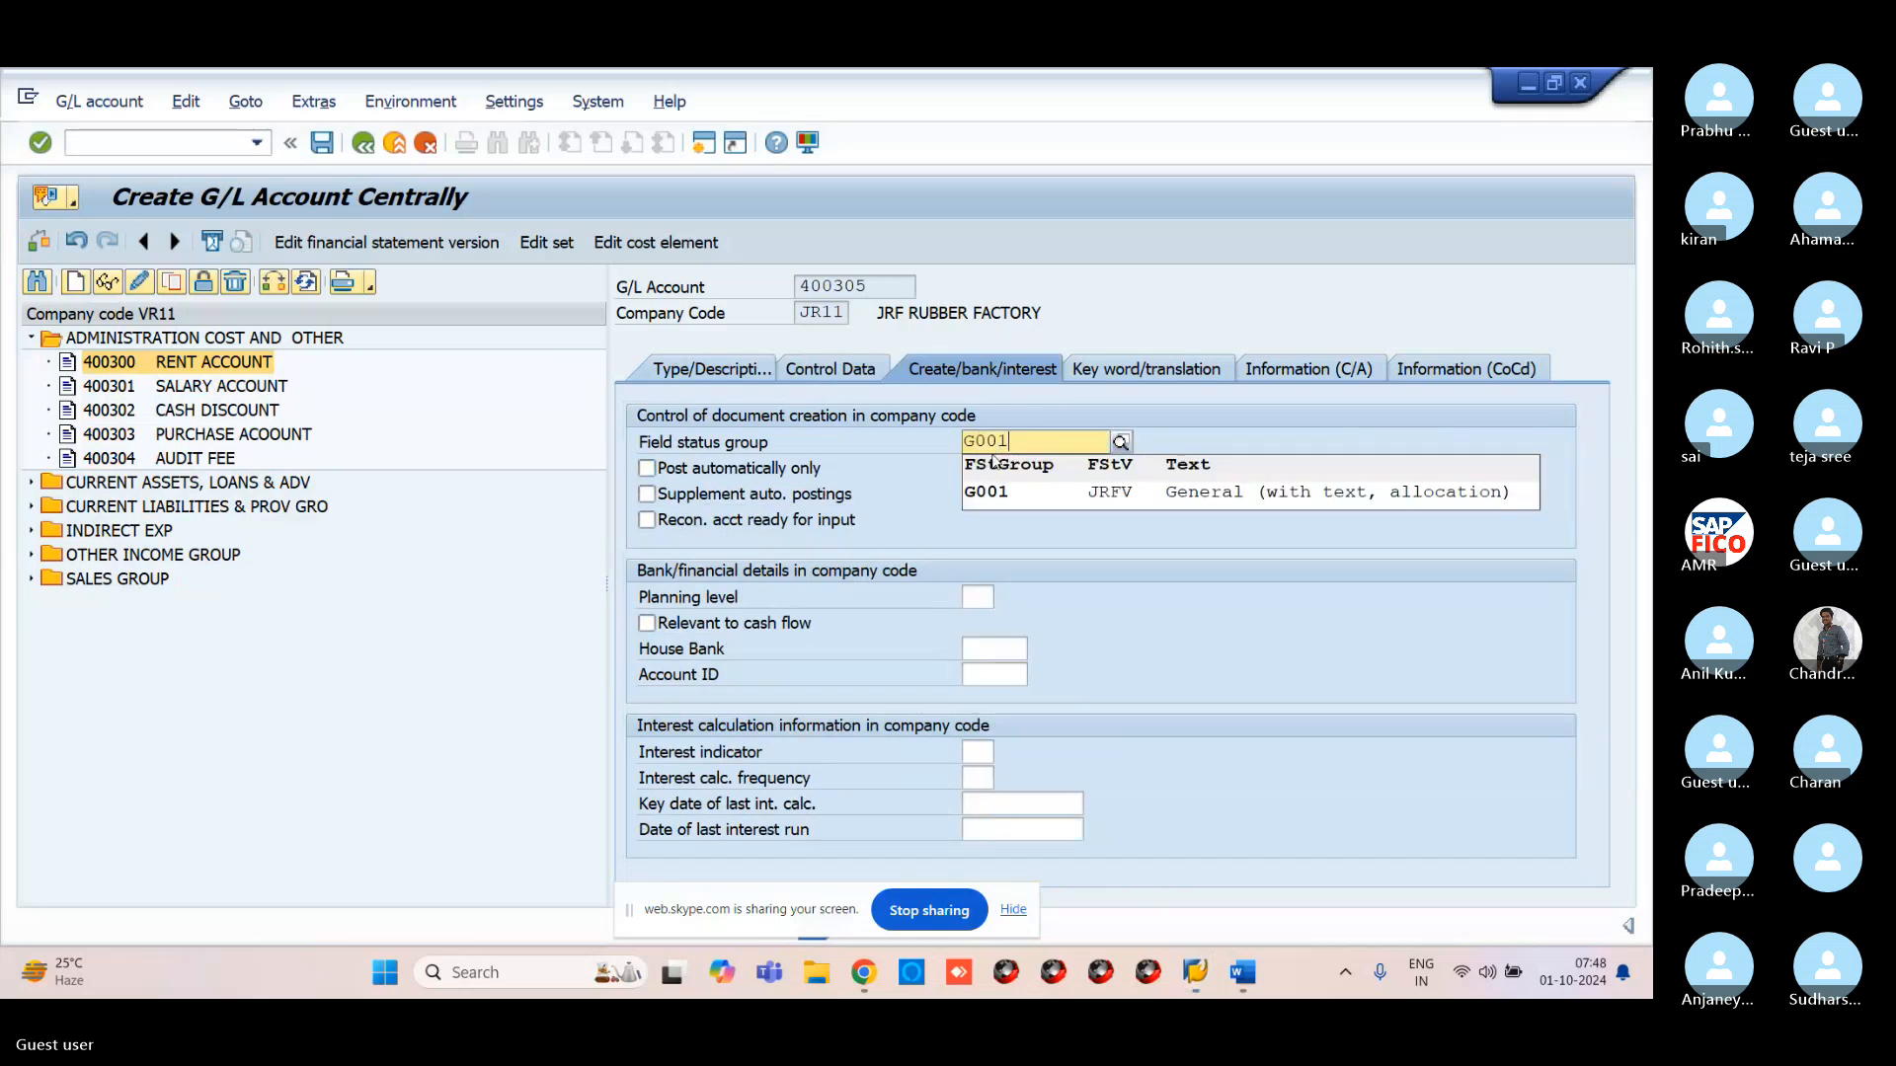
{"action": "left_click", "coordinate": [1012, 488]}
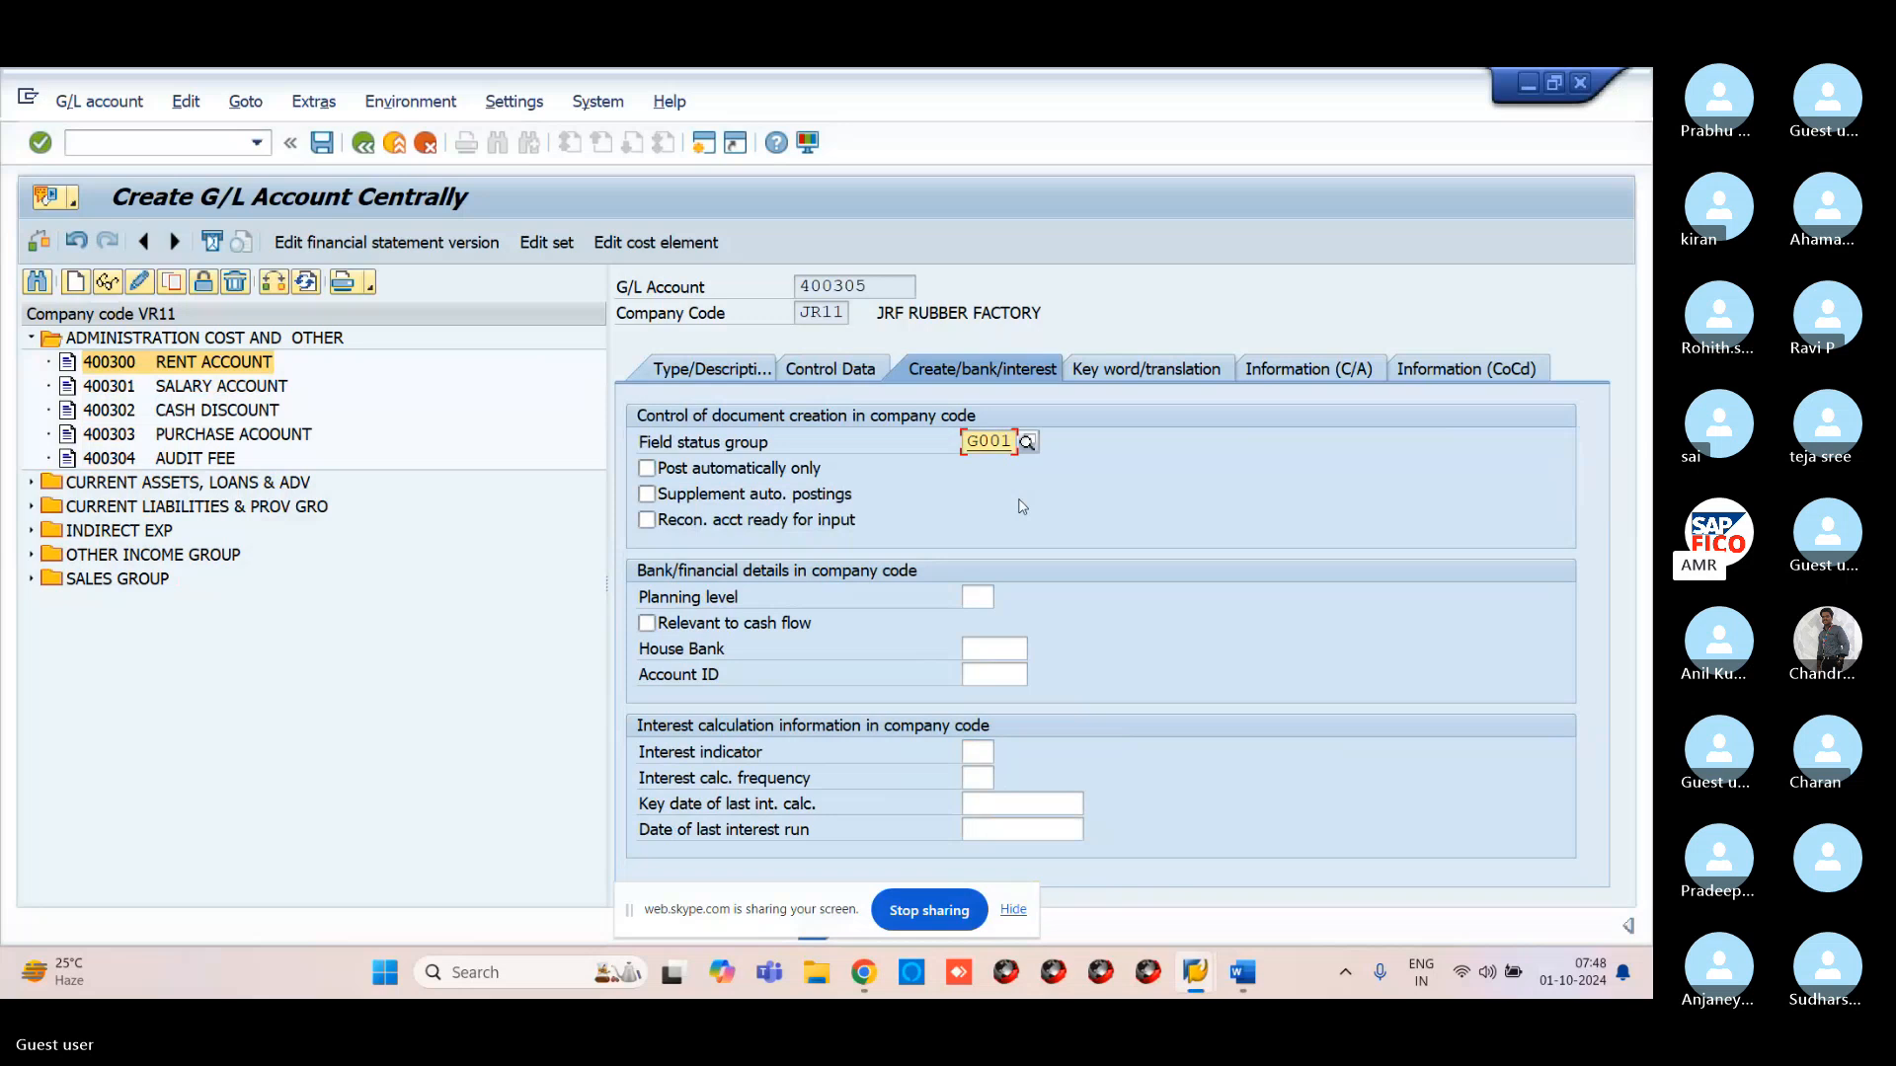
{"action": "key", "text": "Return"}
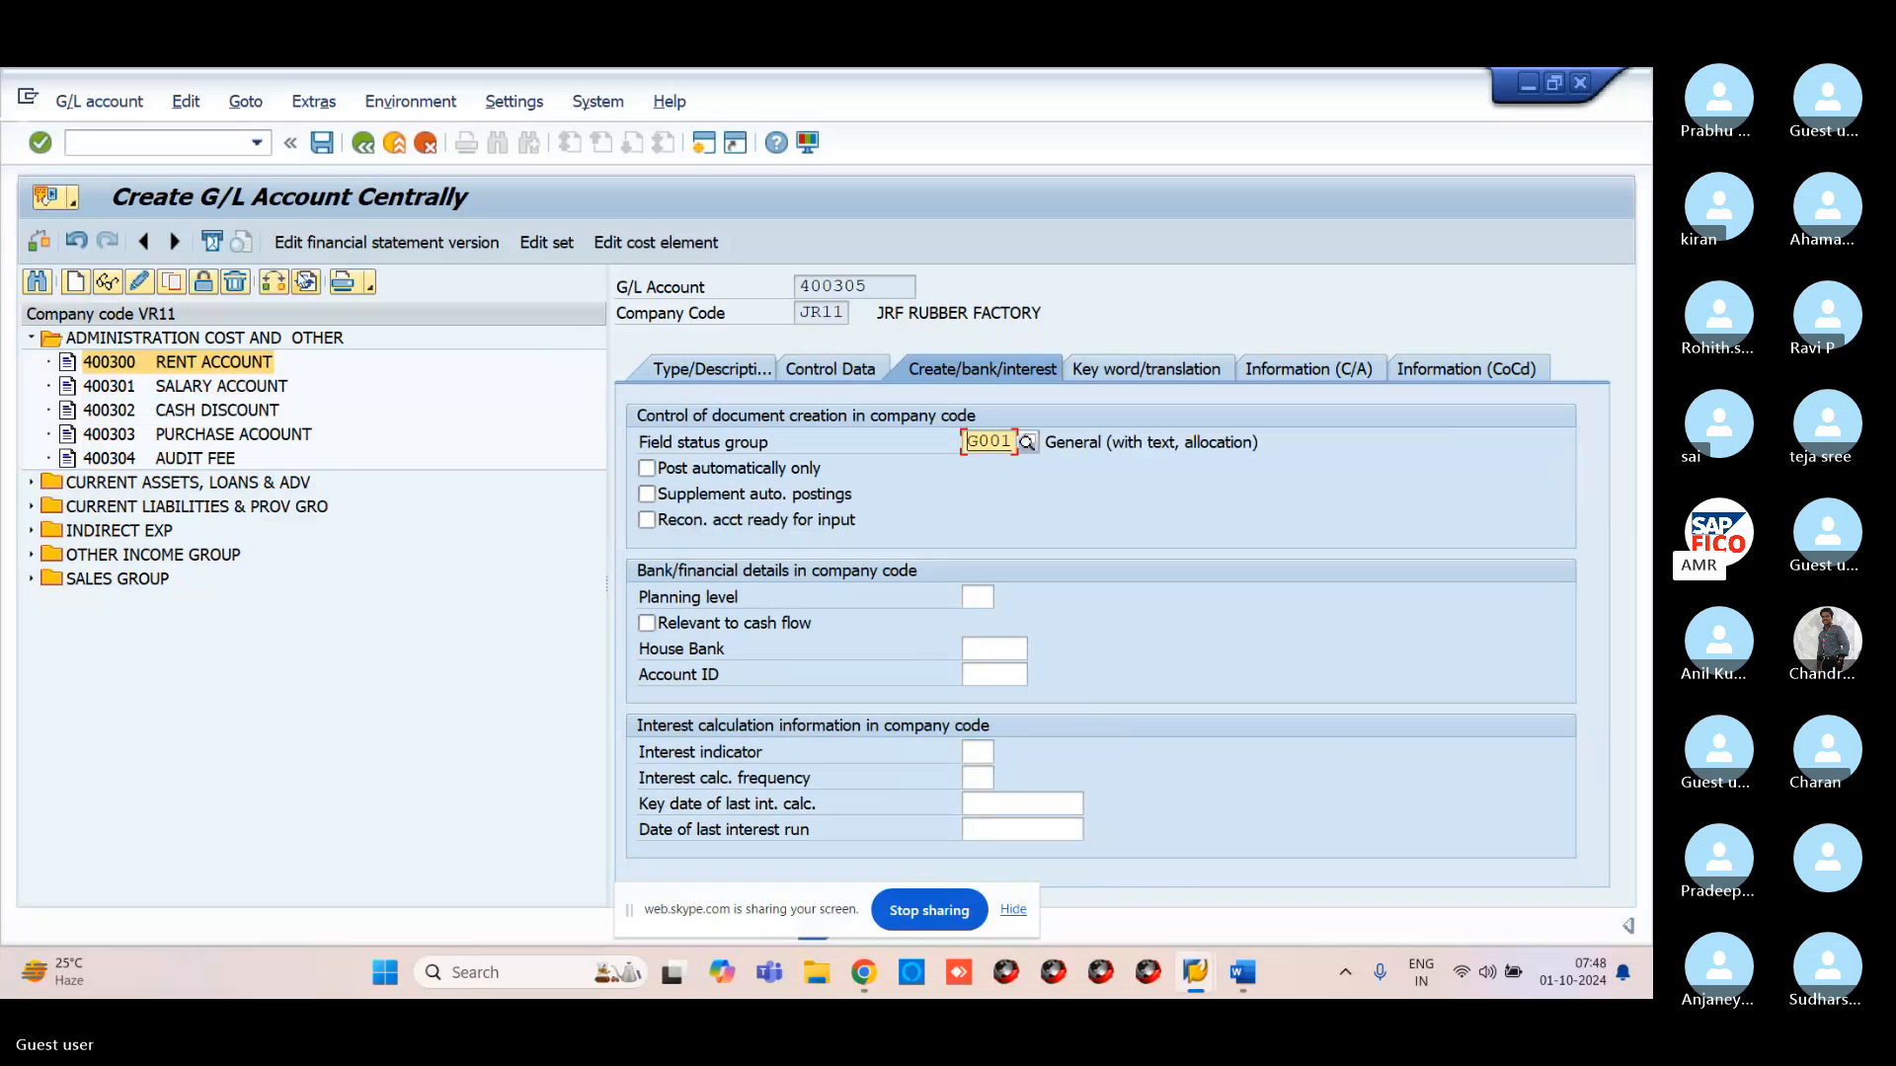
Save account 400305 and reopen central G/L account editing with /NFS00
{"action": "left_click", "coordinate": [323, 144]}
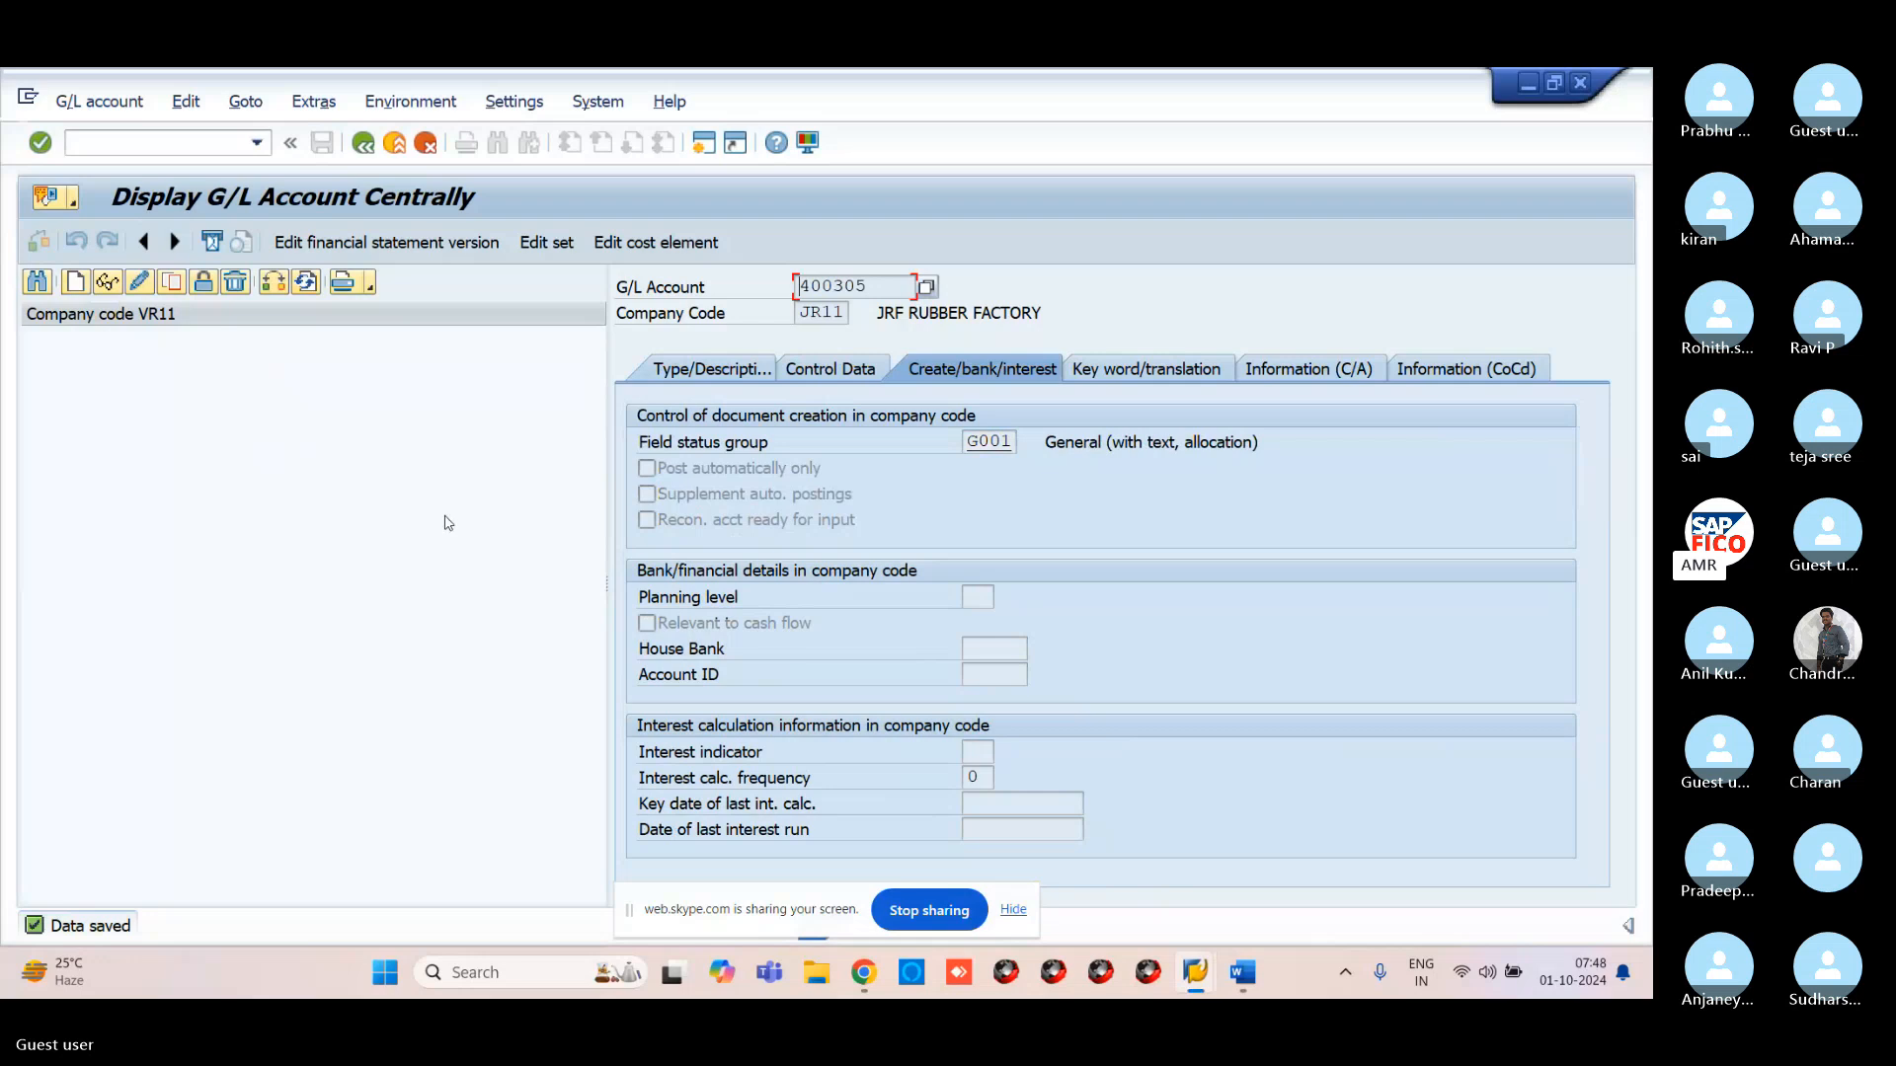
{"action": "left_click", "coordinate": [141, 323]}
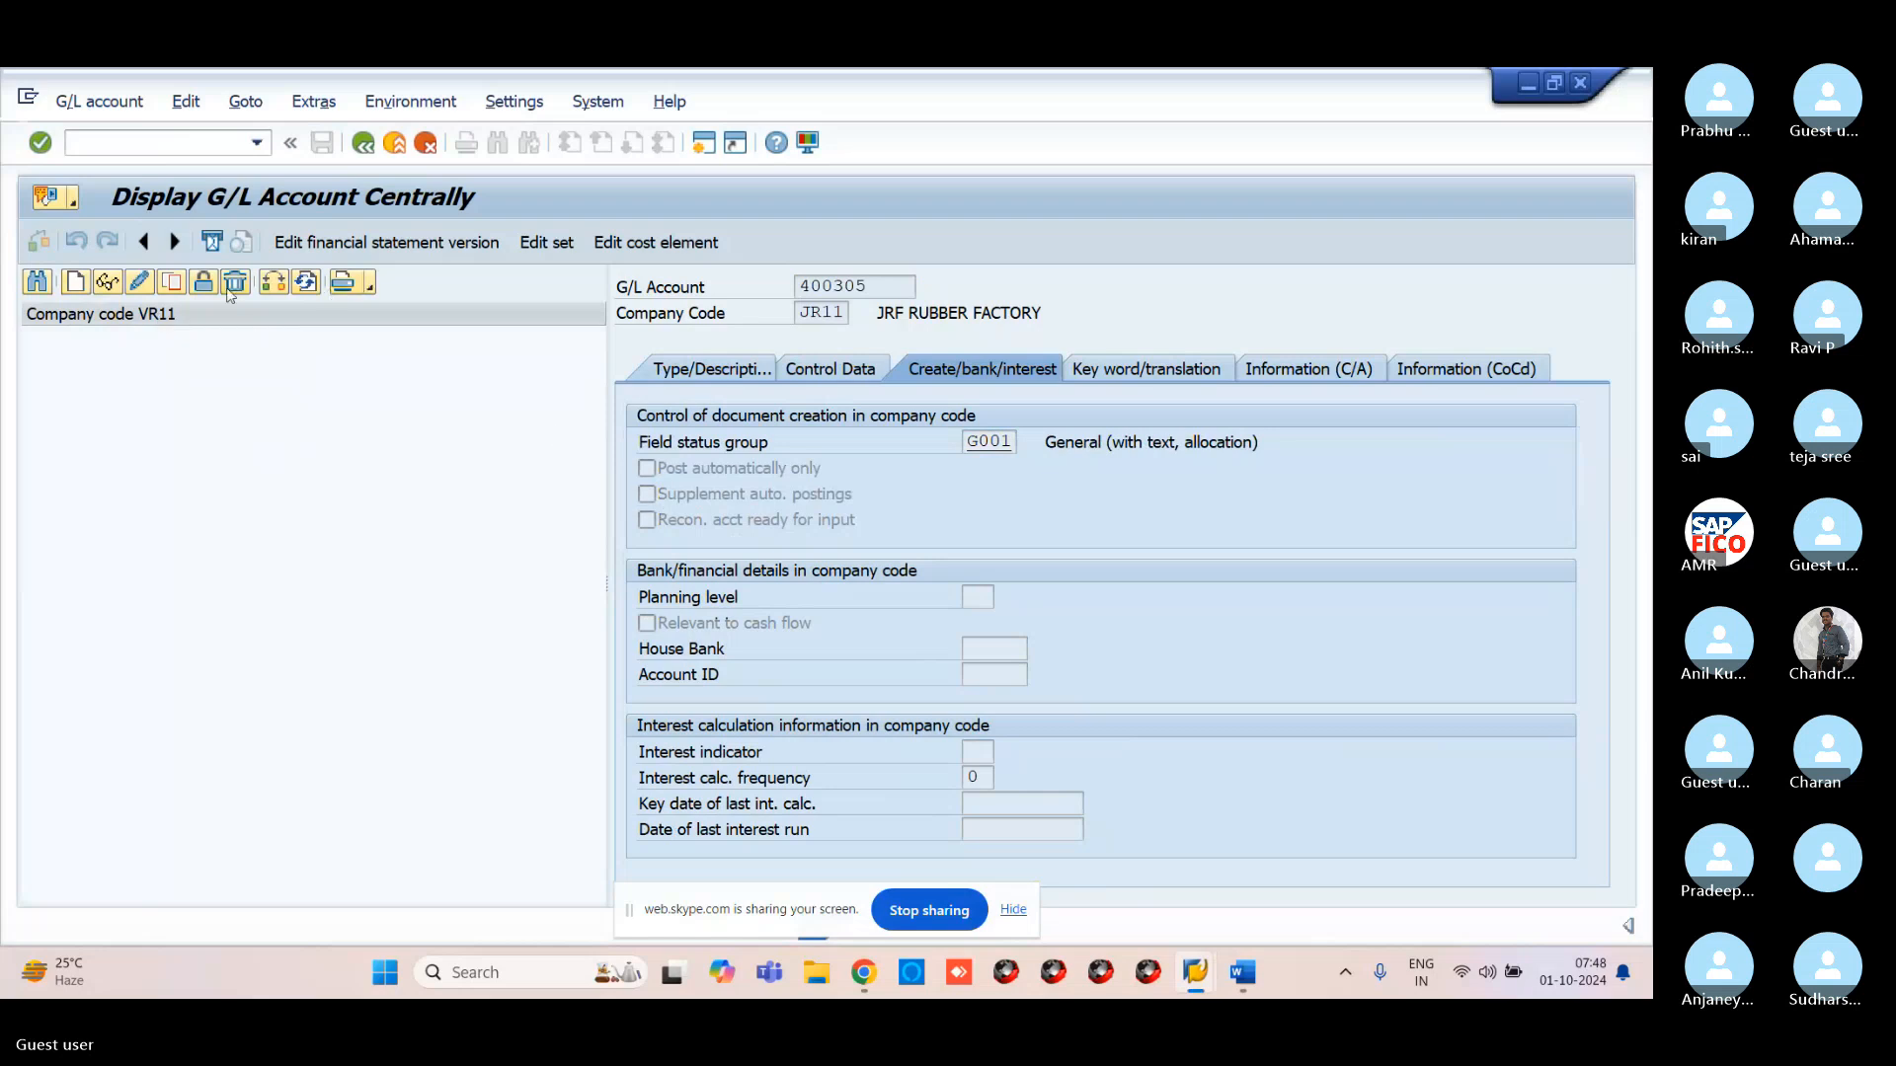
{"action": "left_click", "coordinate": [167, 143]}
{"action": "type", "text": "/"}
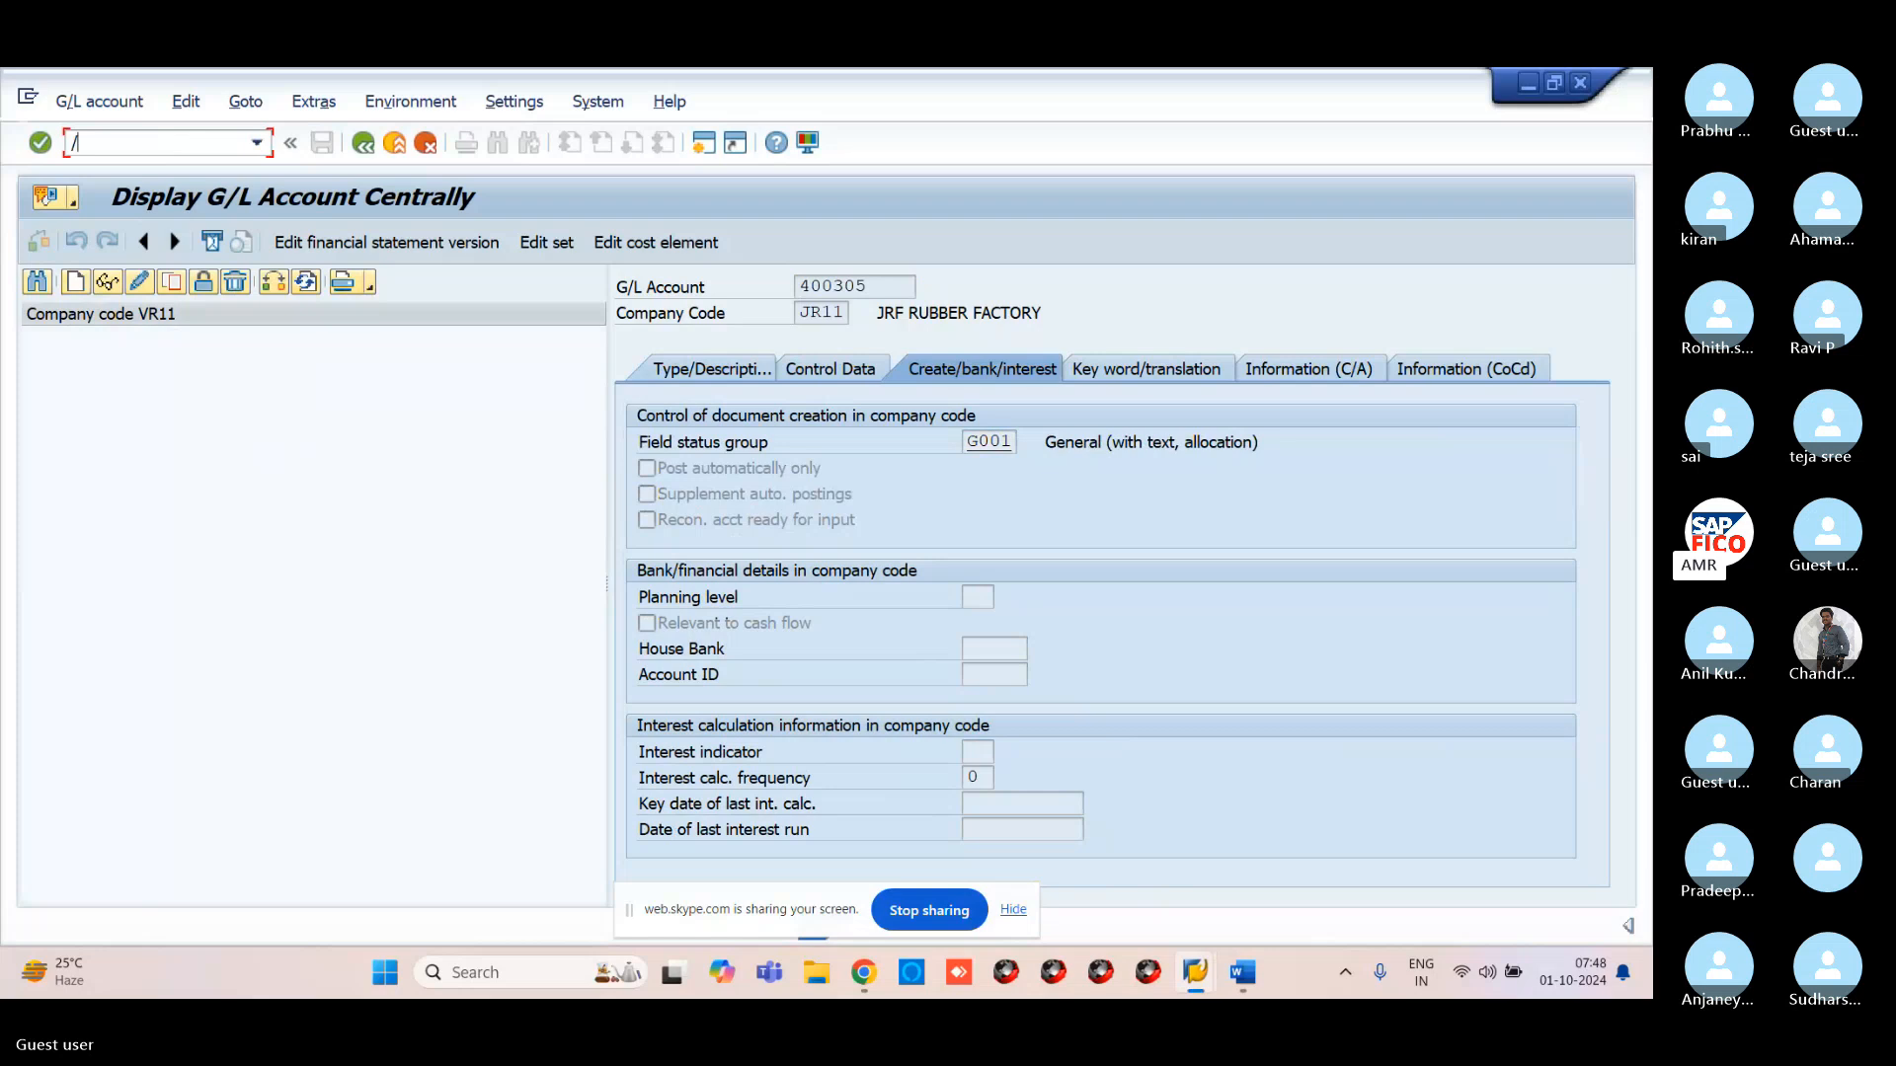
{"action": "type", "text": "NFS00"}
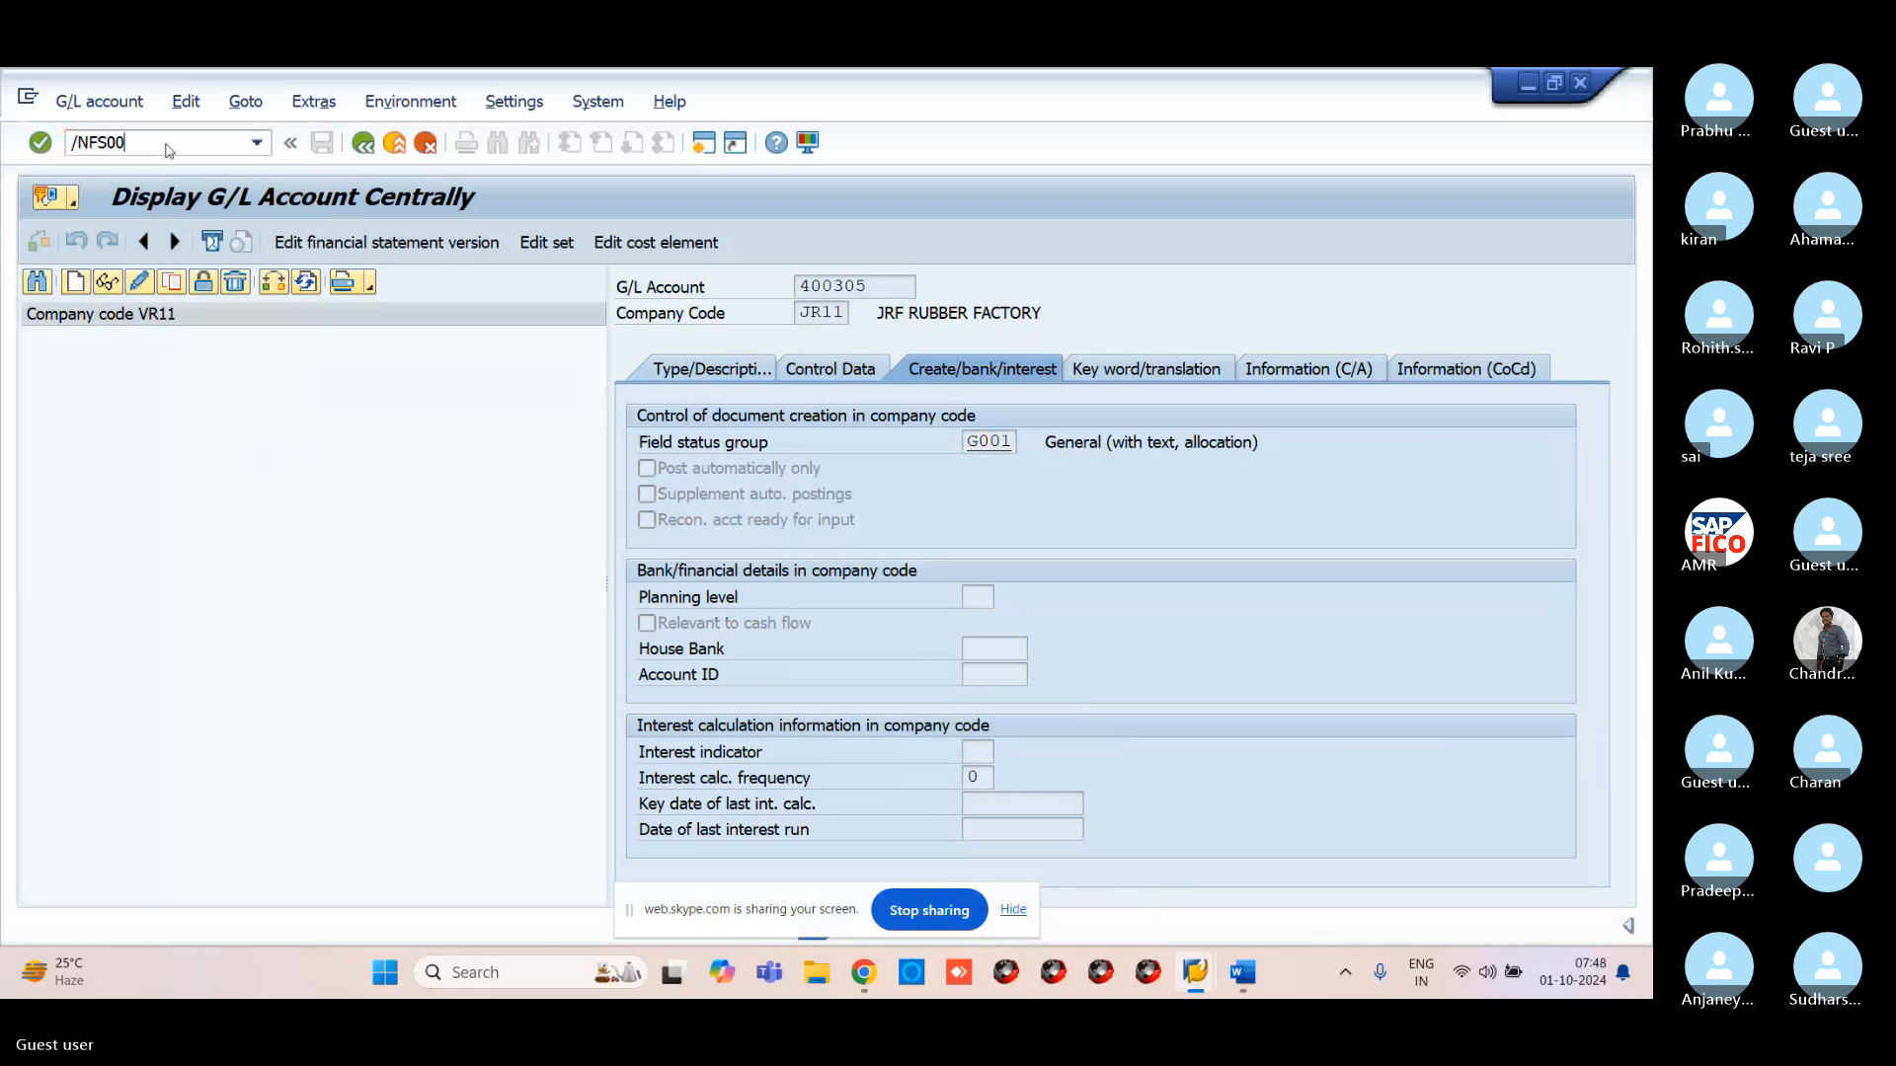
{"action": "key", "text": "Return"}
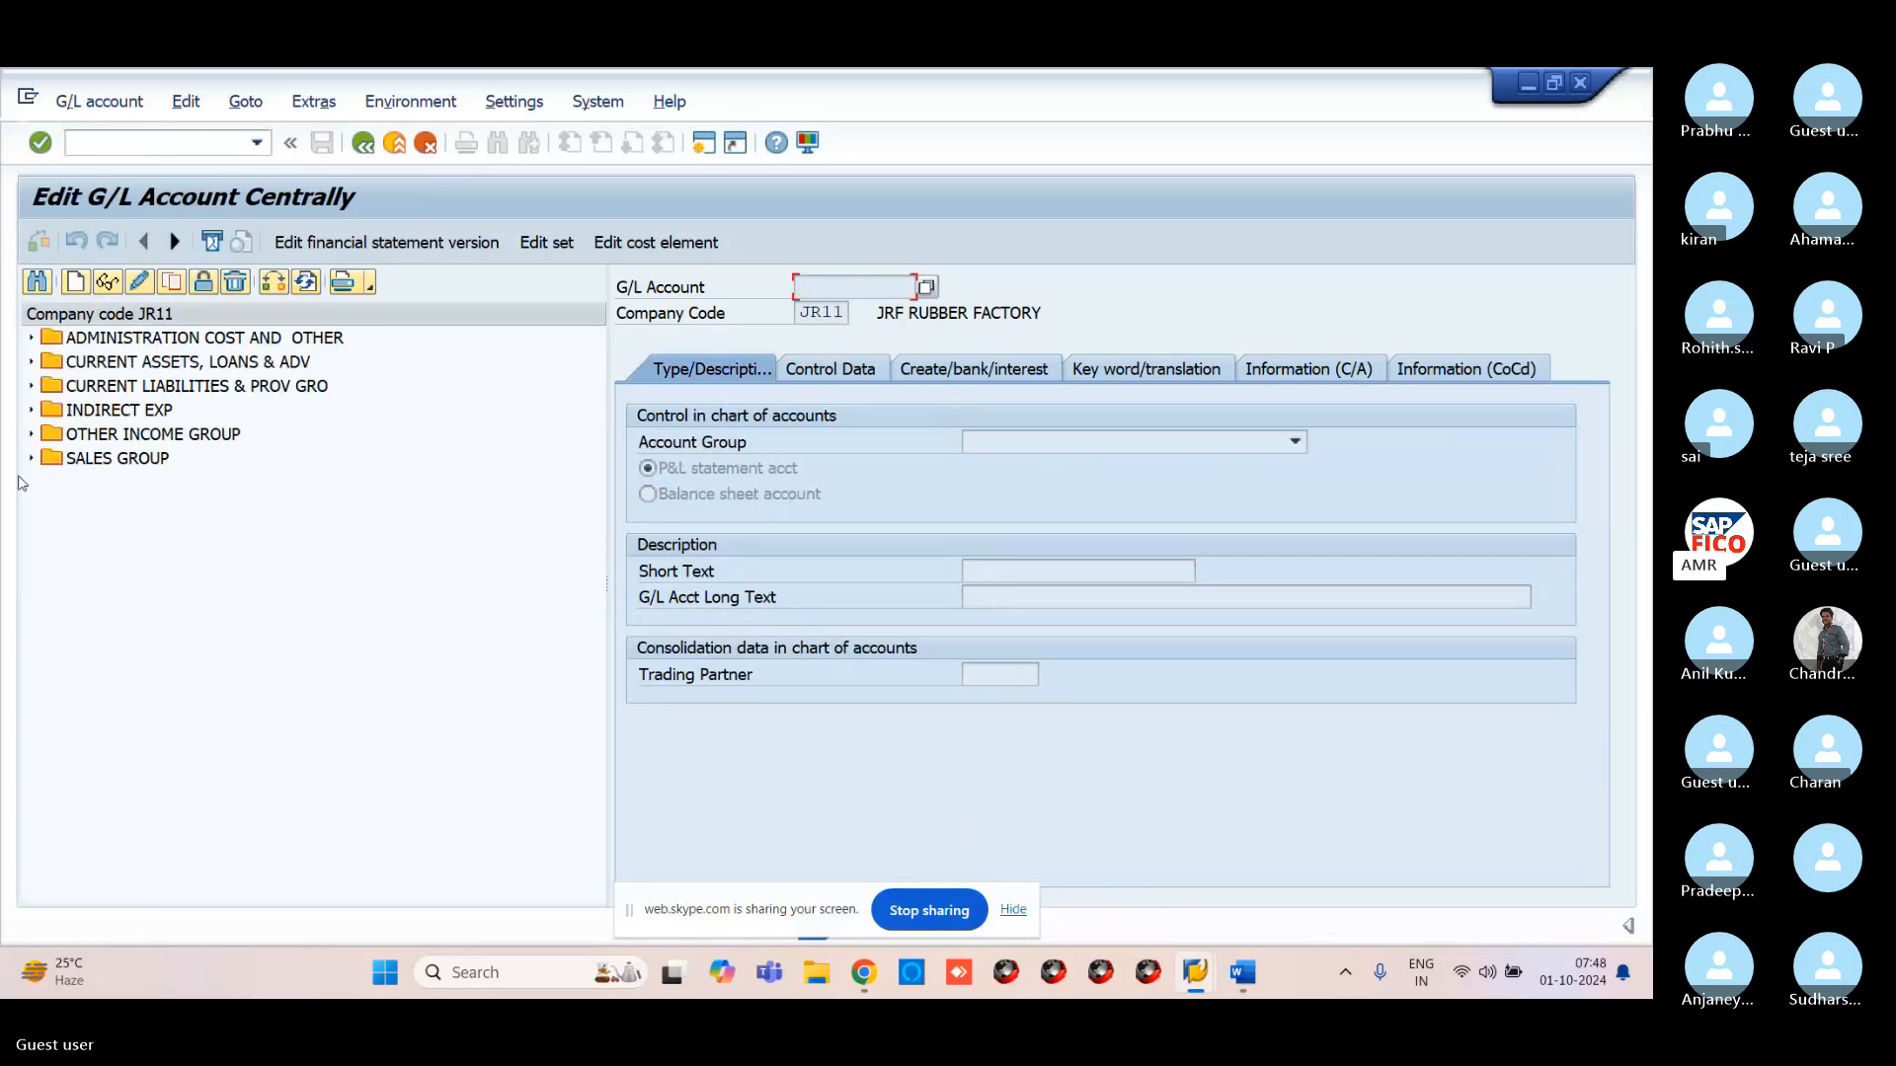
Expand ADMINISTRATION COST AND OTHER and select account 400305 RENT ACCOUNT2
{"action": "left_click", "coordinate": [32, 338]}
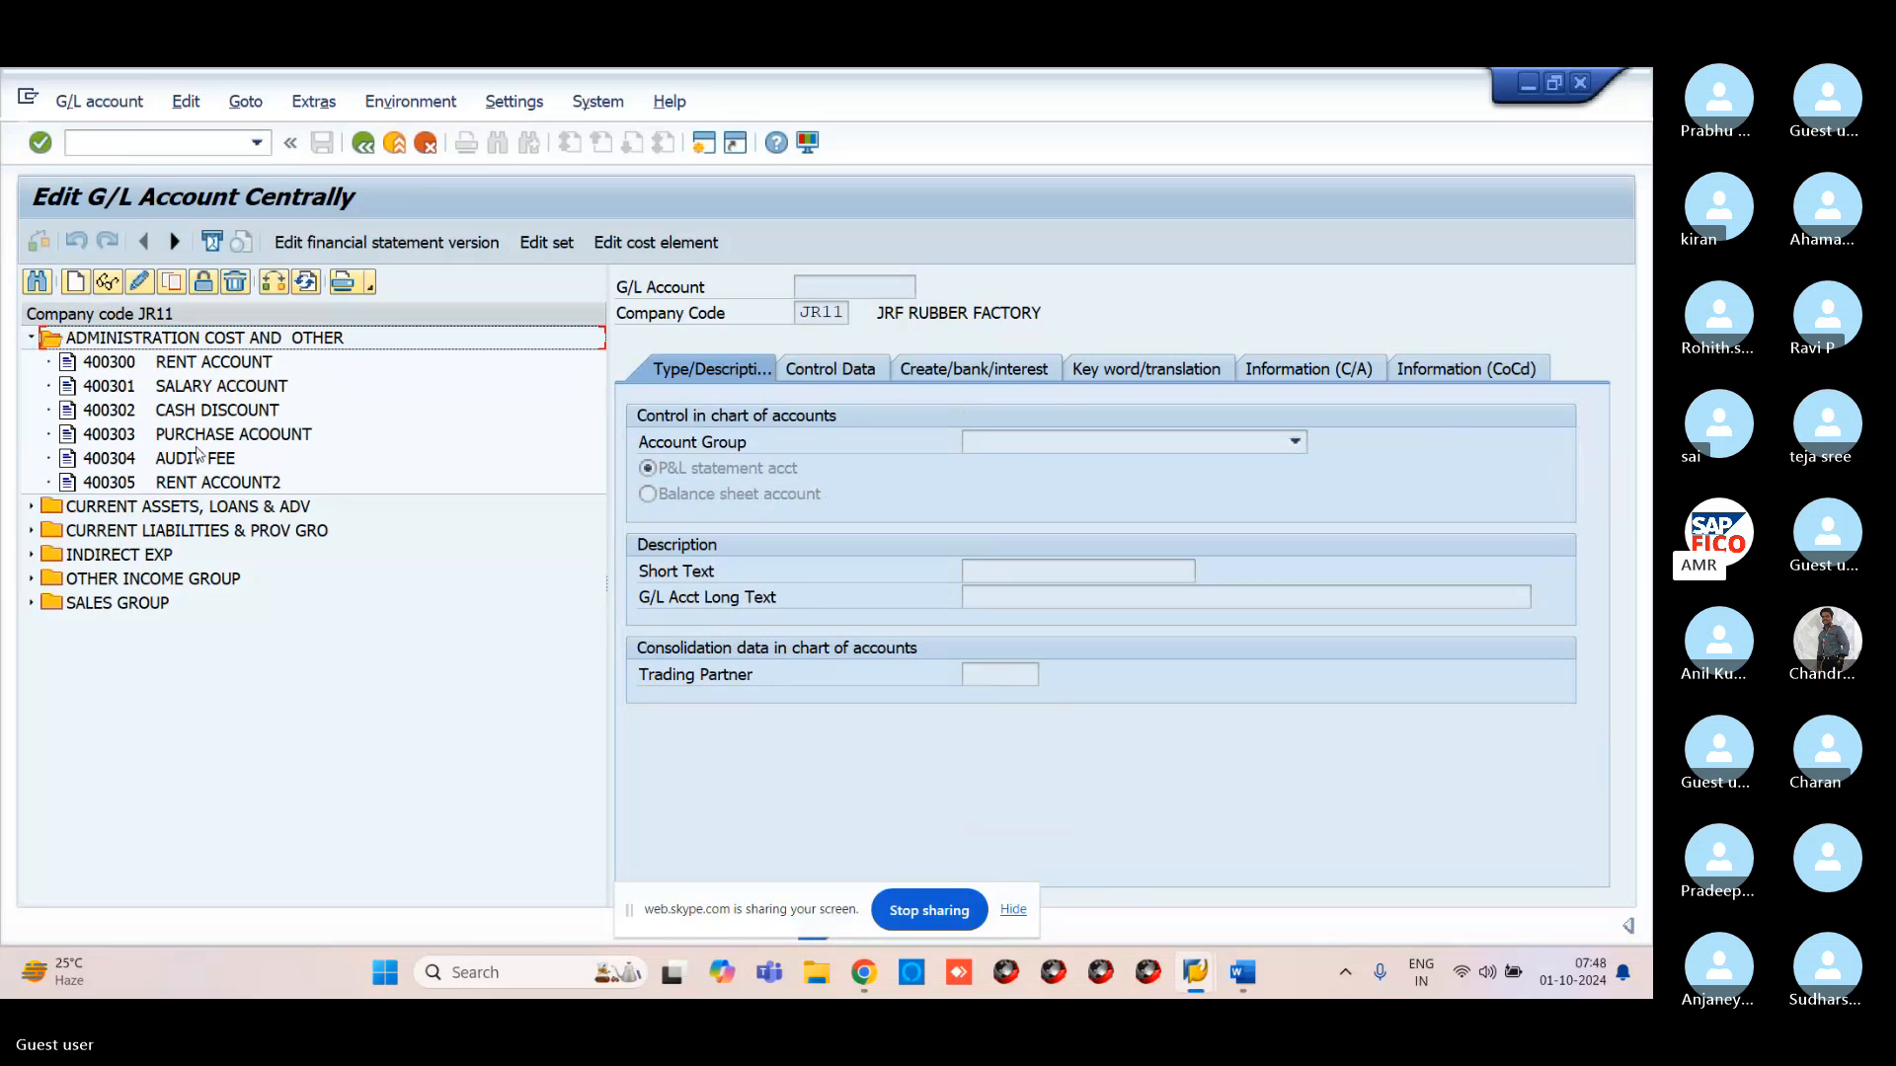
{"action": "left_click", "coordinate": [191, 486]}
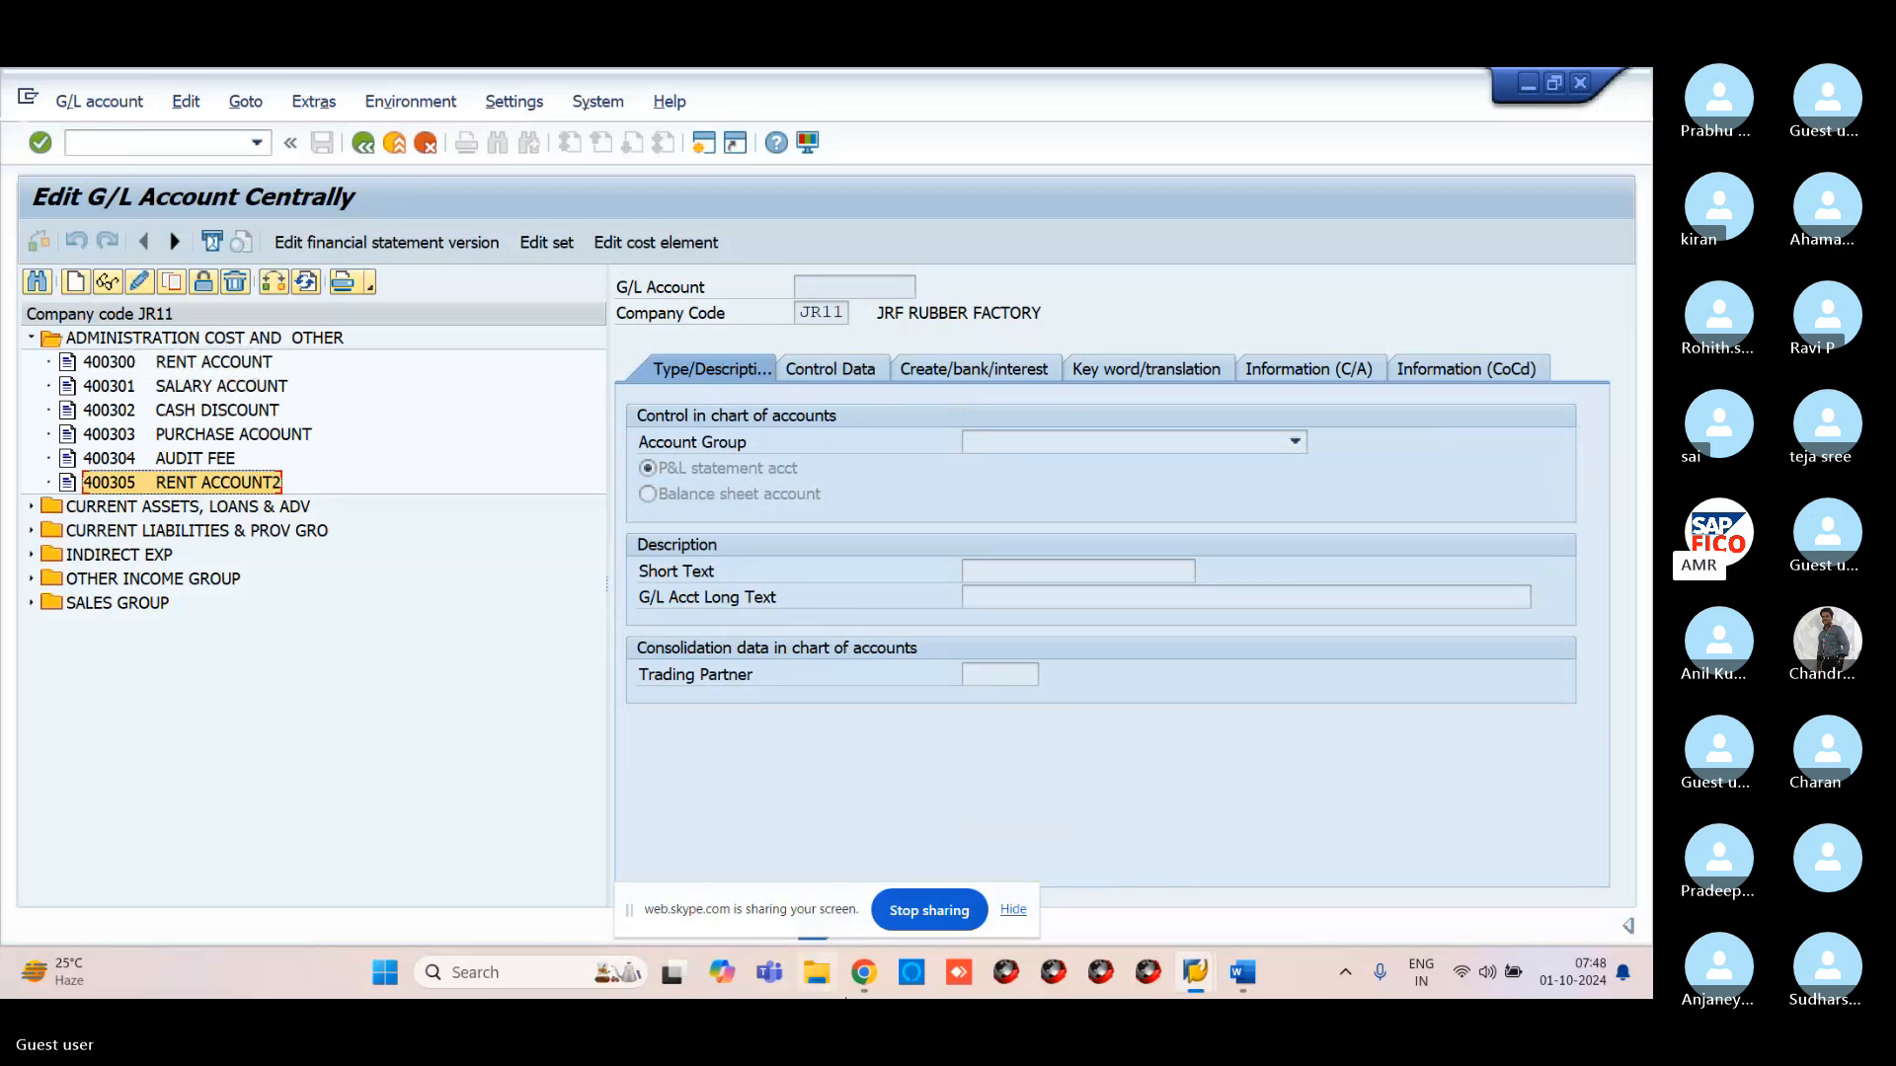
In the Skype call, close the shared image, mute the microphone, view the task list image, then return to SAP
{"action": "mouse_move", "coordinate": [882, 981]}
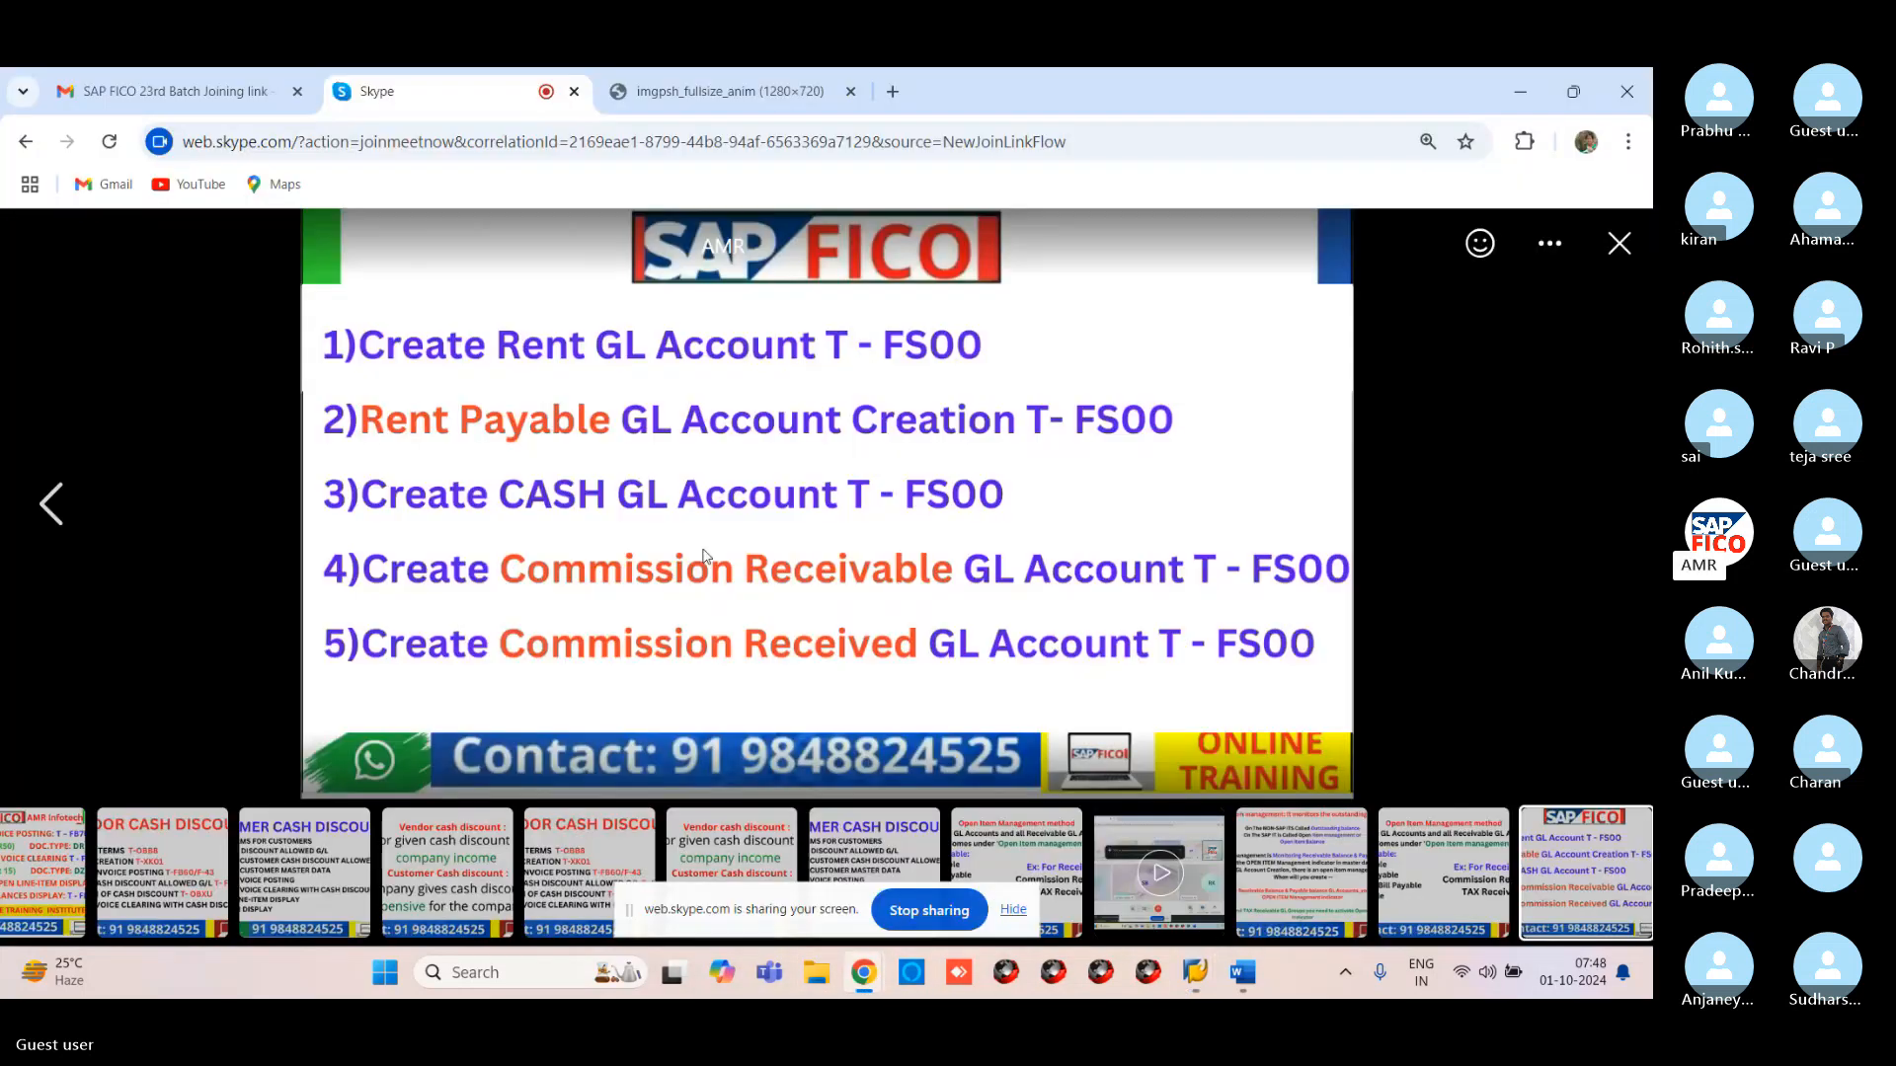
{"action": "left_click", "coordinate": [746, 867]}
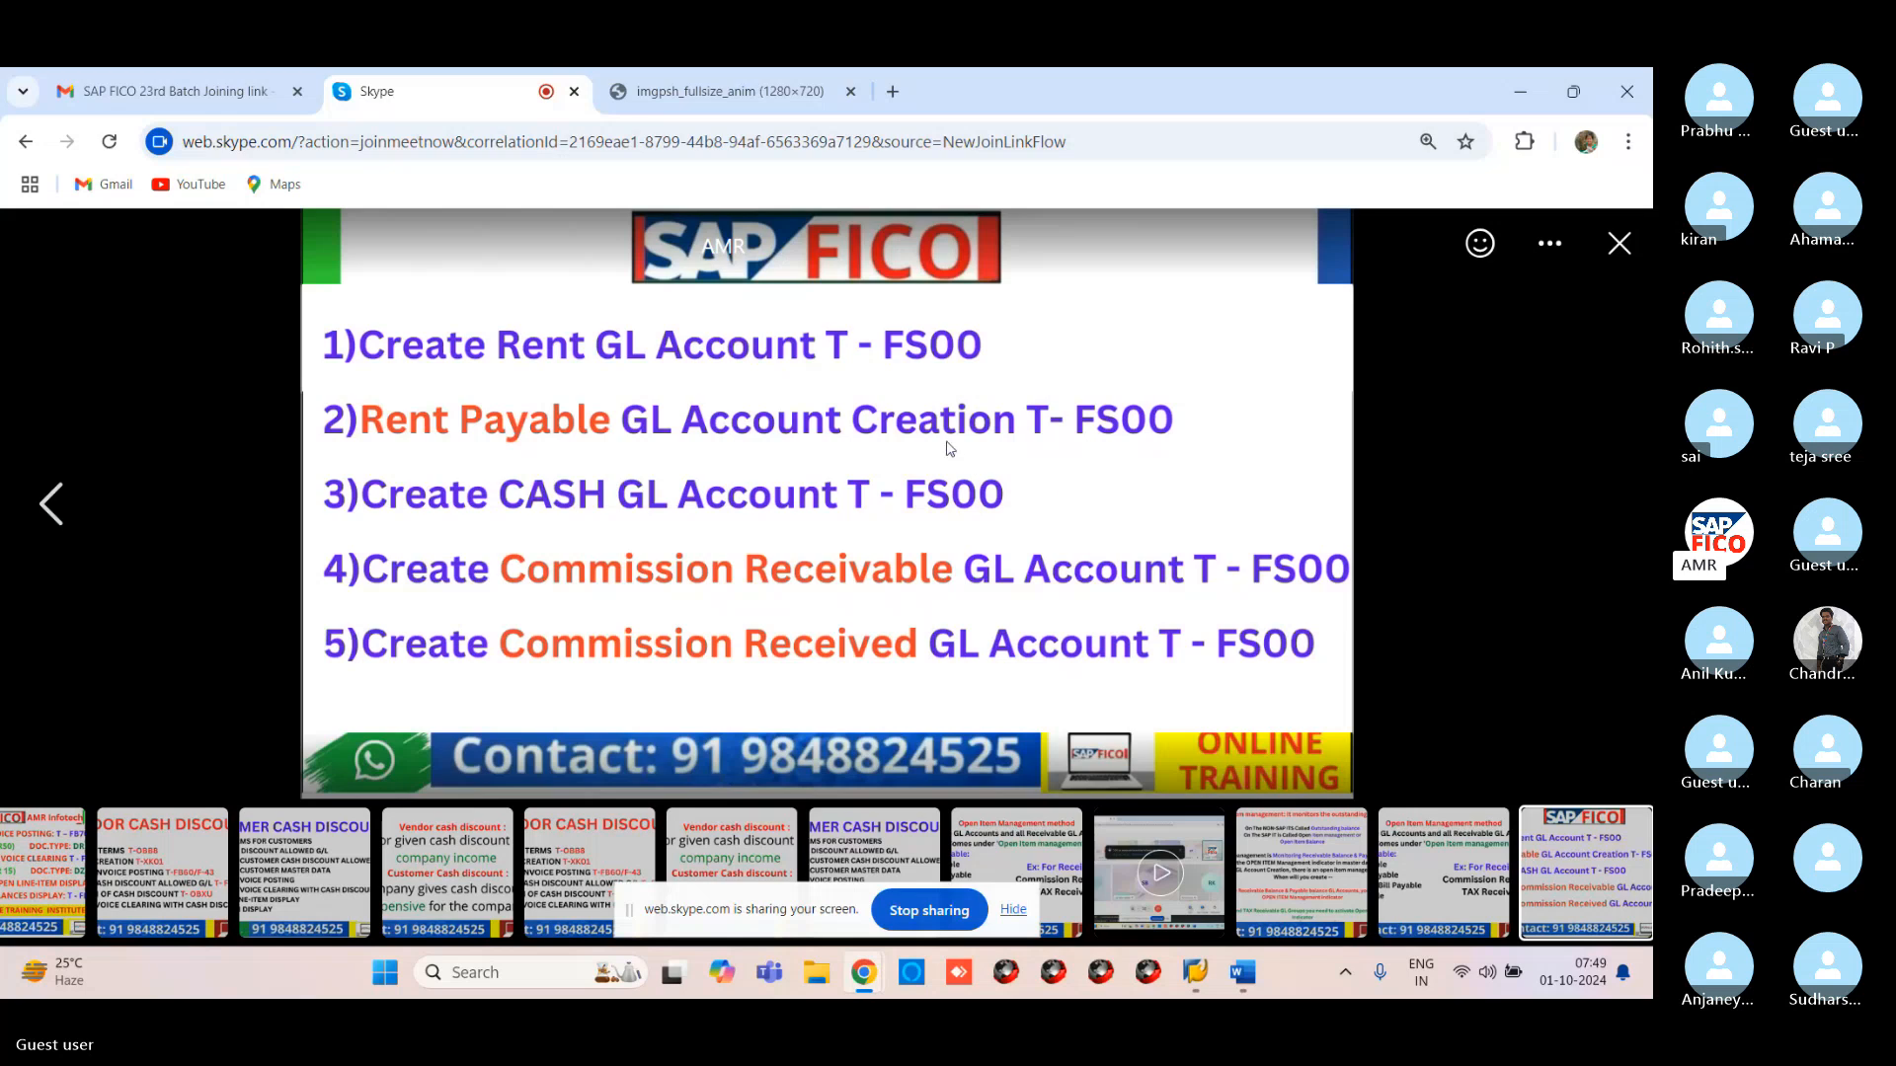
{"action": "left_click", "coordinate": [1615, 244]}
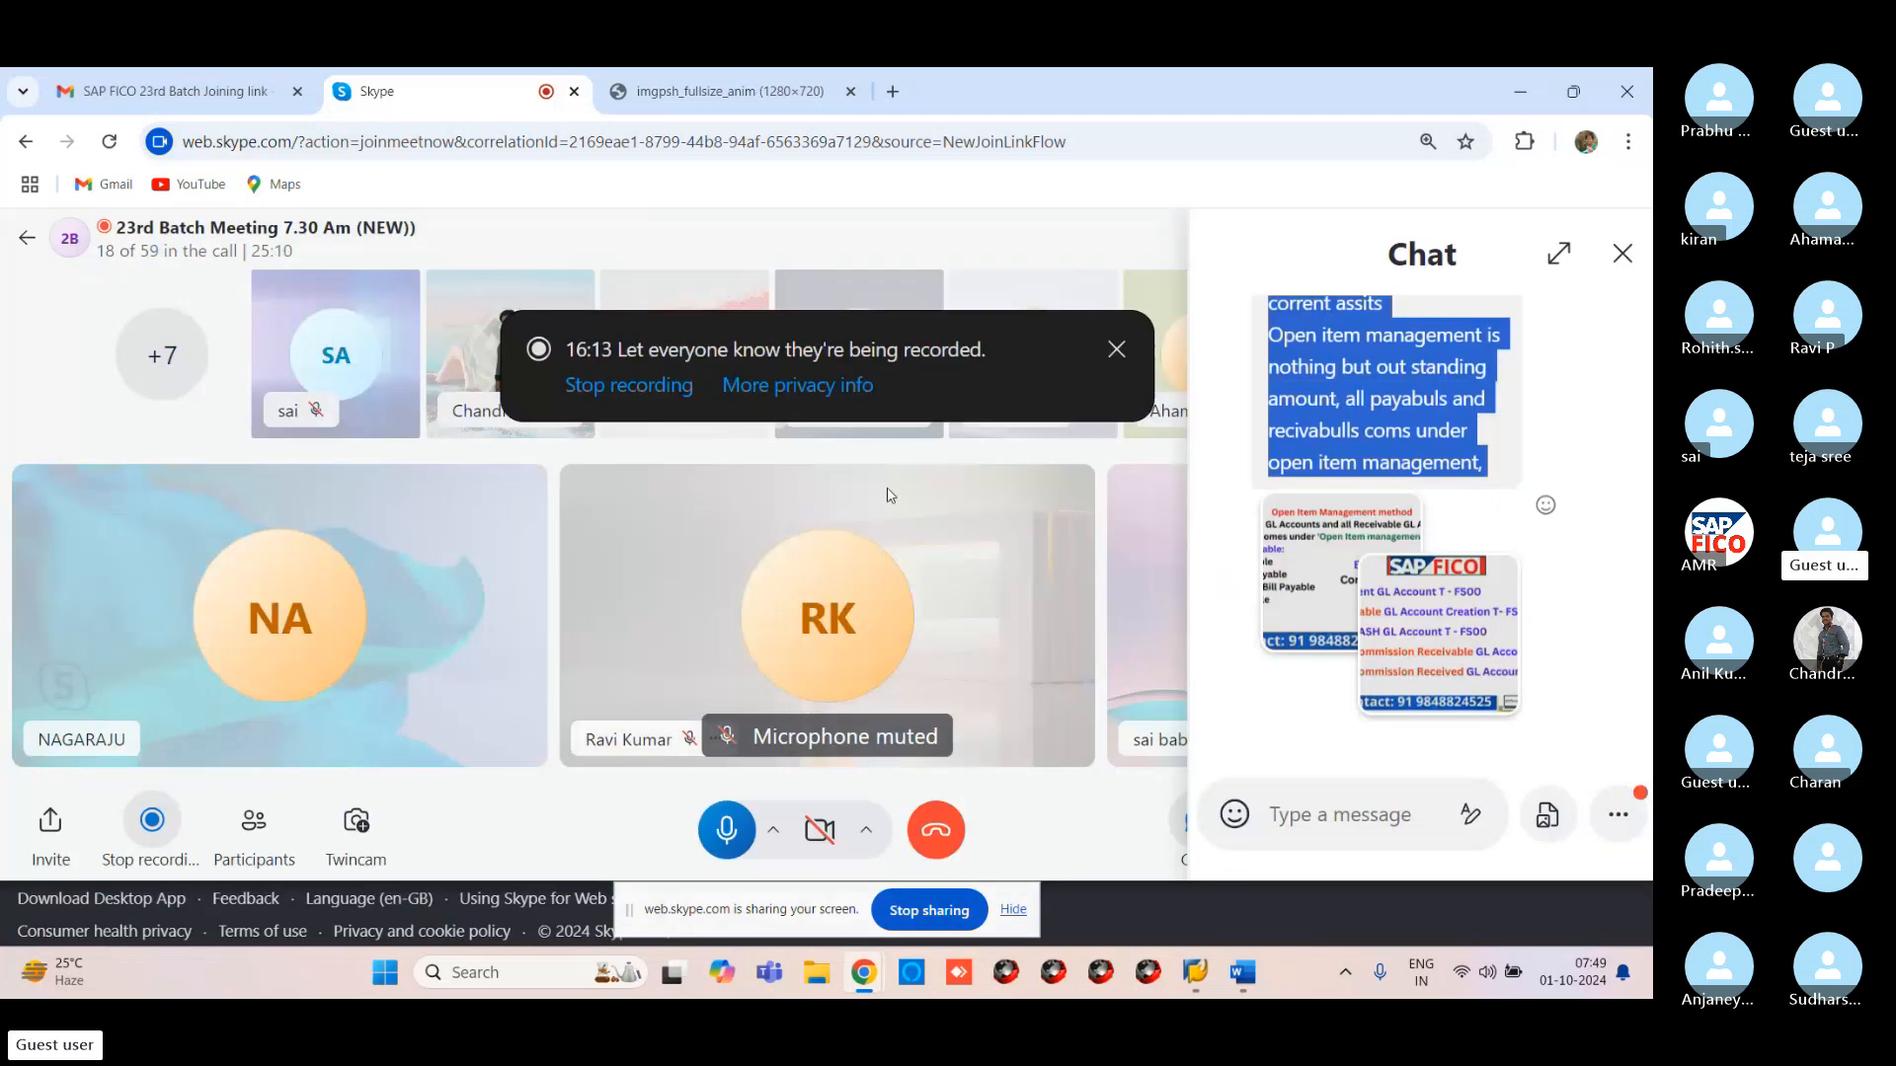
{"action": "left_click", "coordinate": [727, 831]}
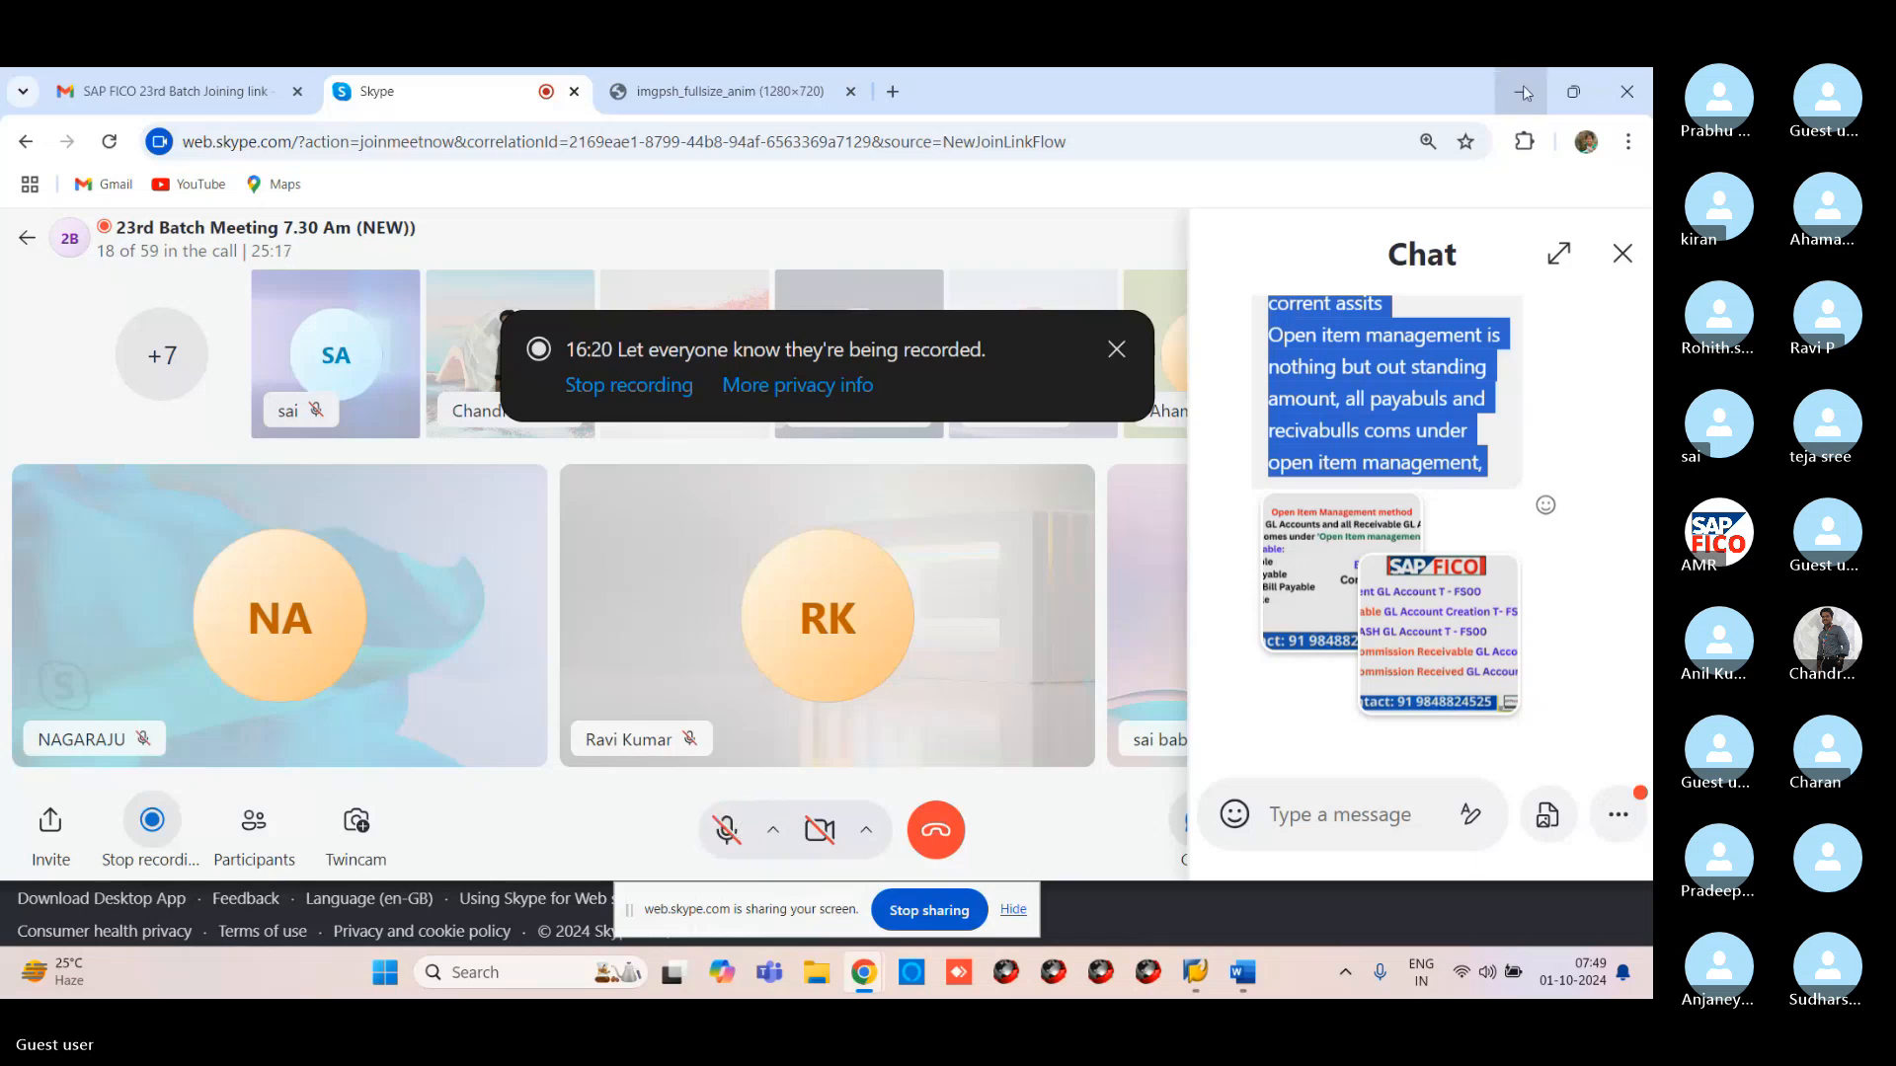
{"action": "left_click", "coordinate": [1405, 627]}
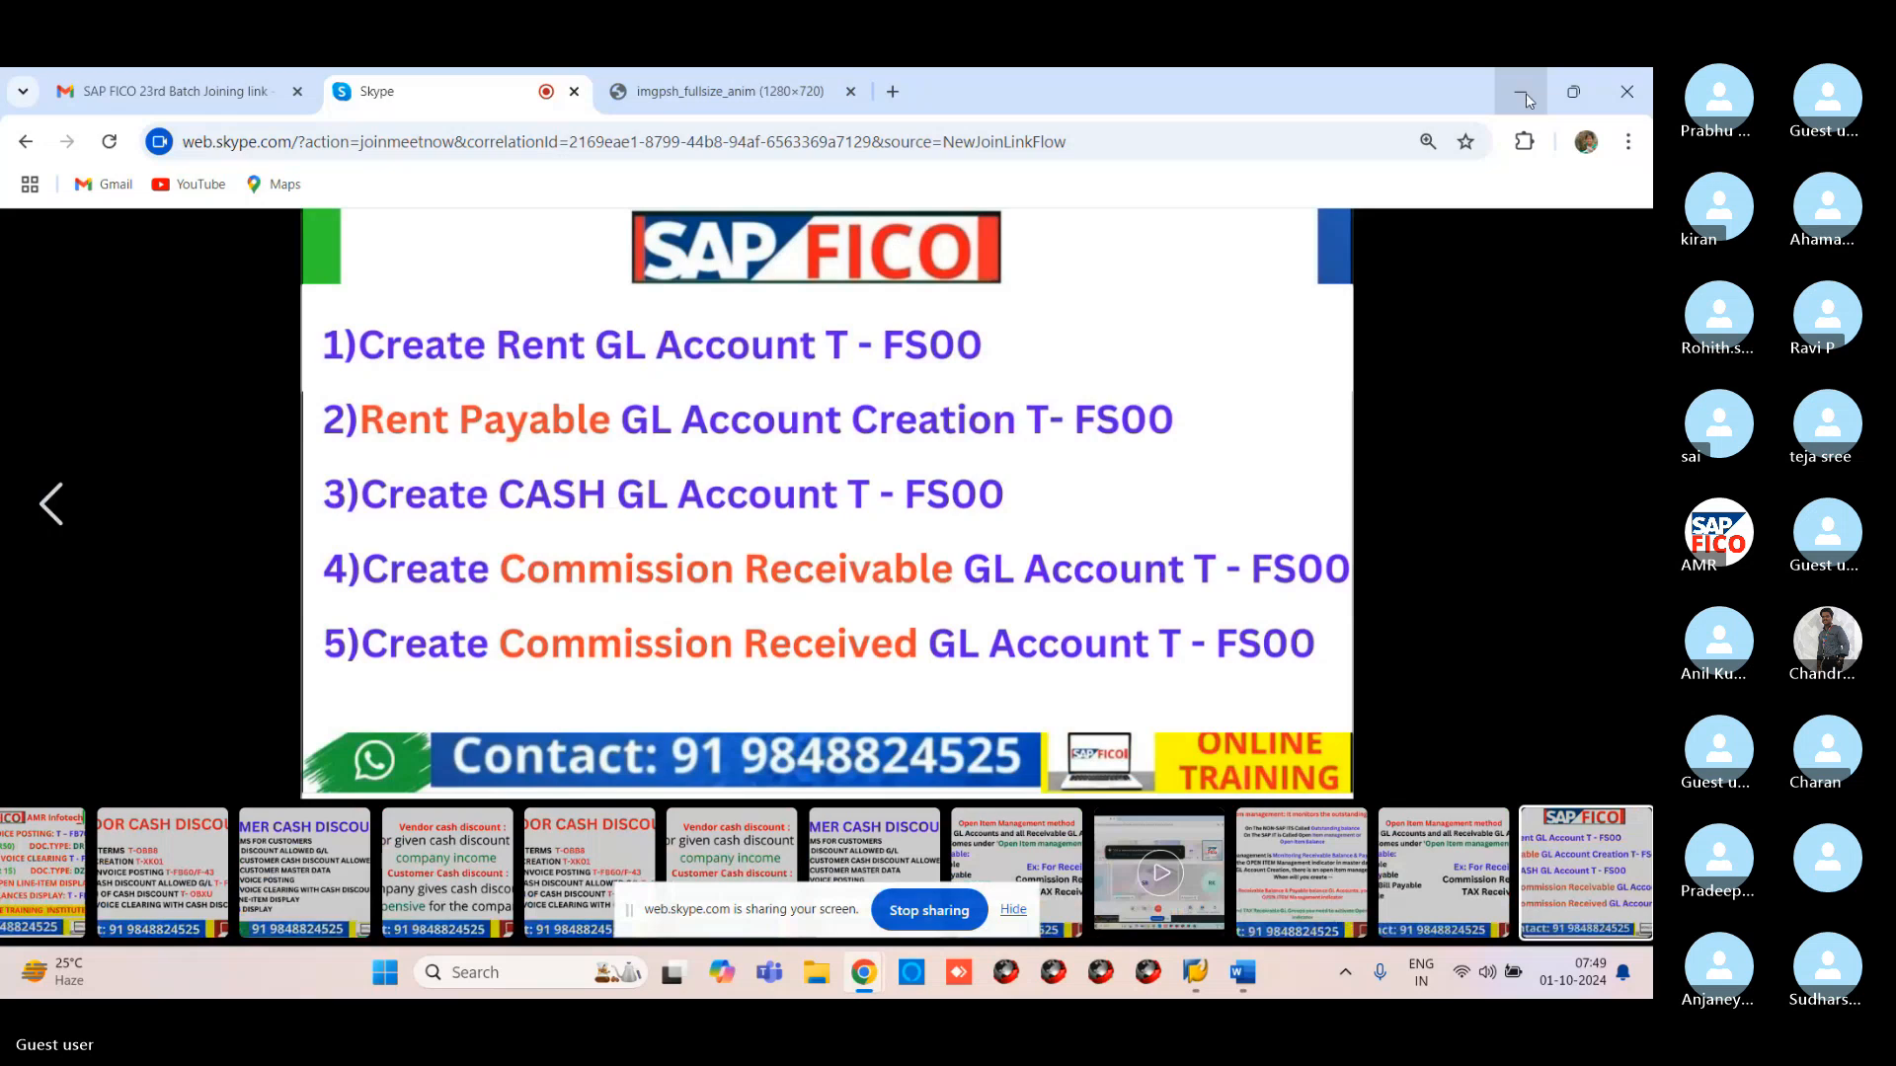
{"action": "left_click", "coordinate": [1526, 93]}
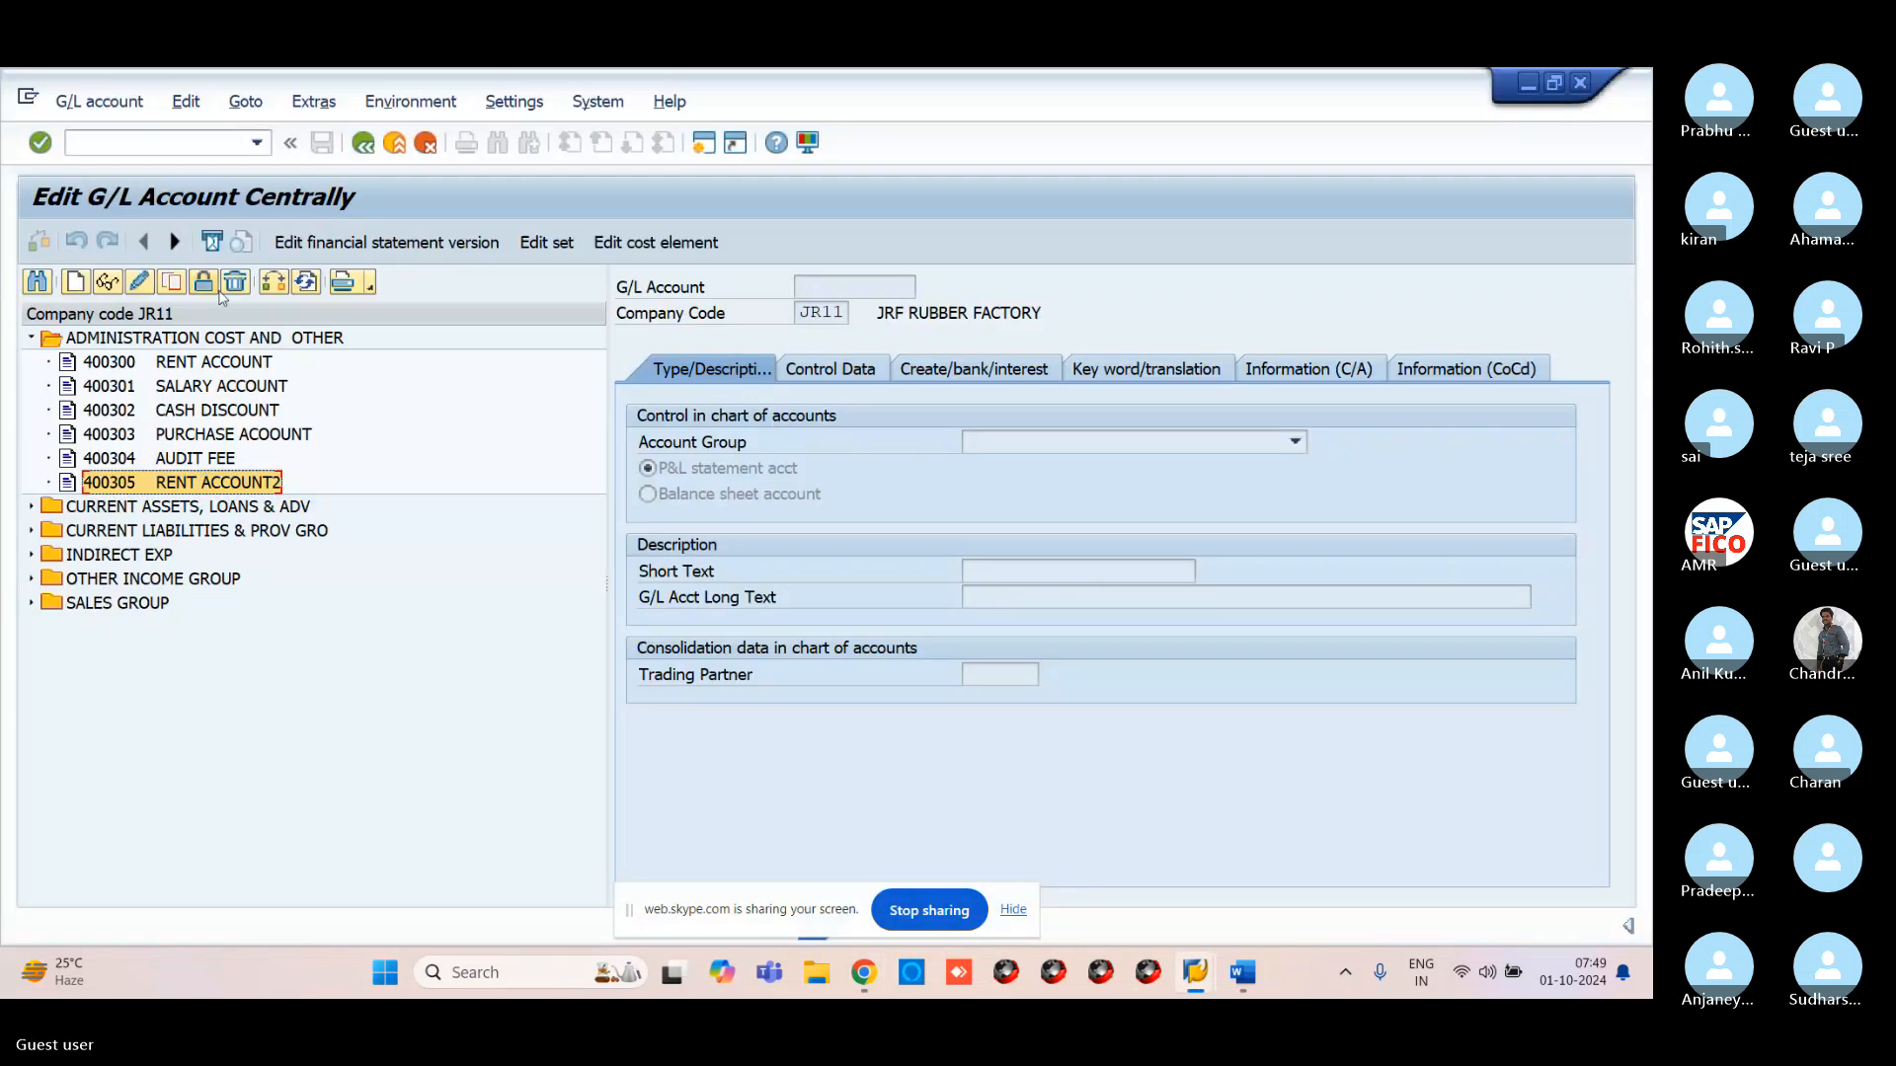
Switch to company code VR11 and open 400300 RENT ACCOUNT for change under ADMINISTRATION COST AND OTHER
{"action": "left_click", "coordinate": [281, 284]}
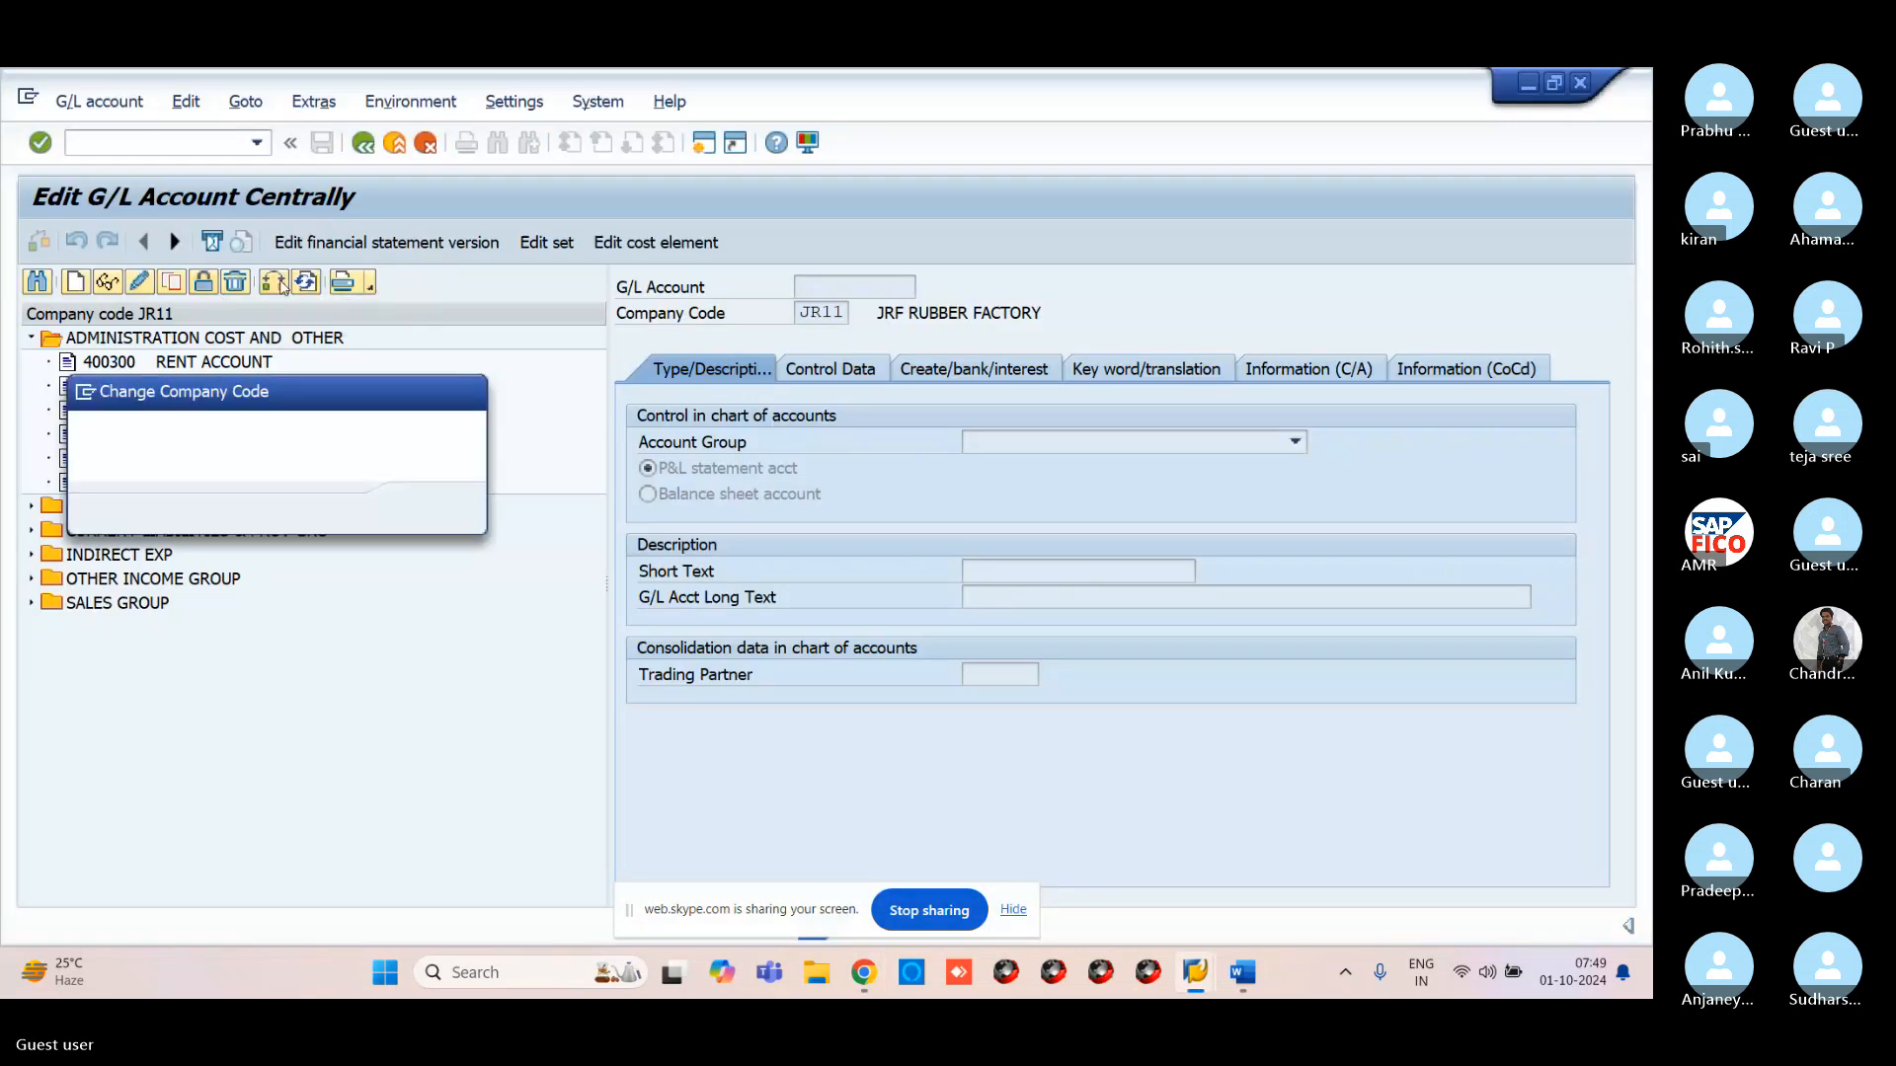
{"action": "type", "text": "VR11"}
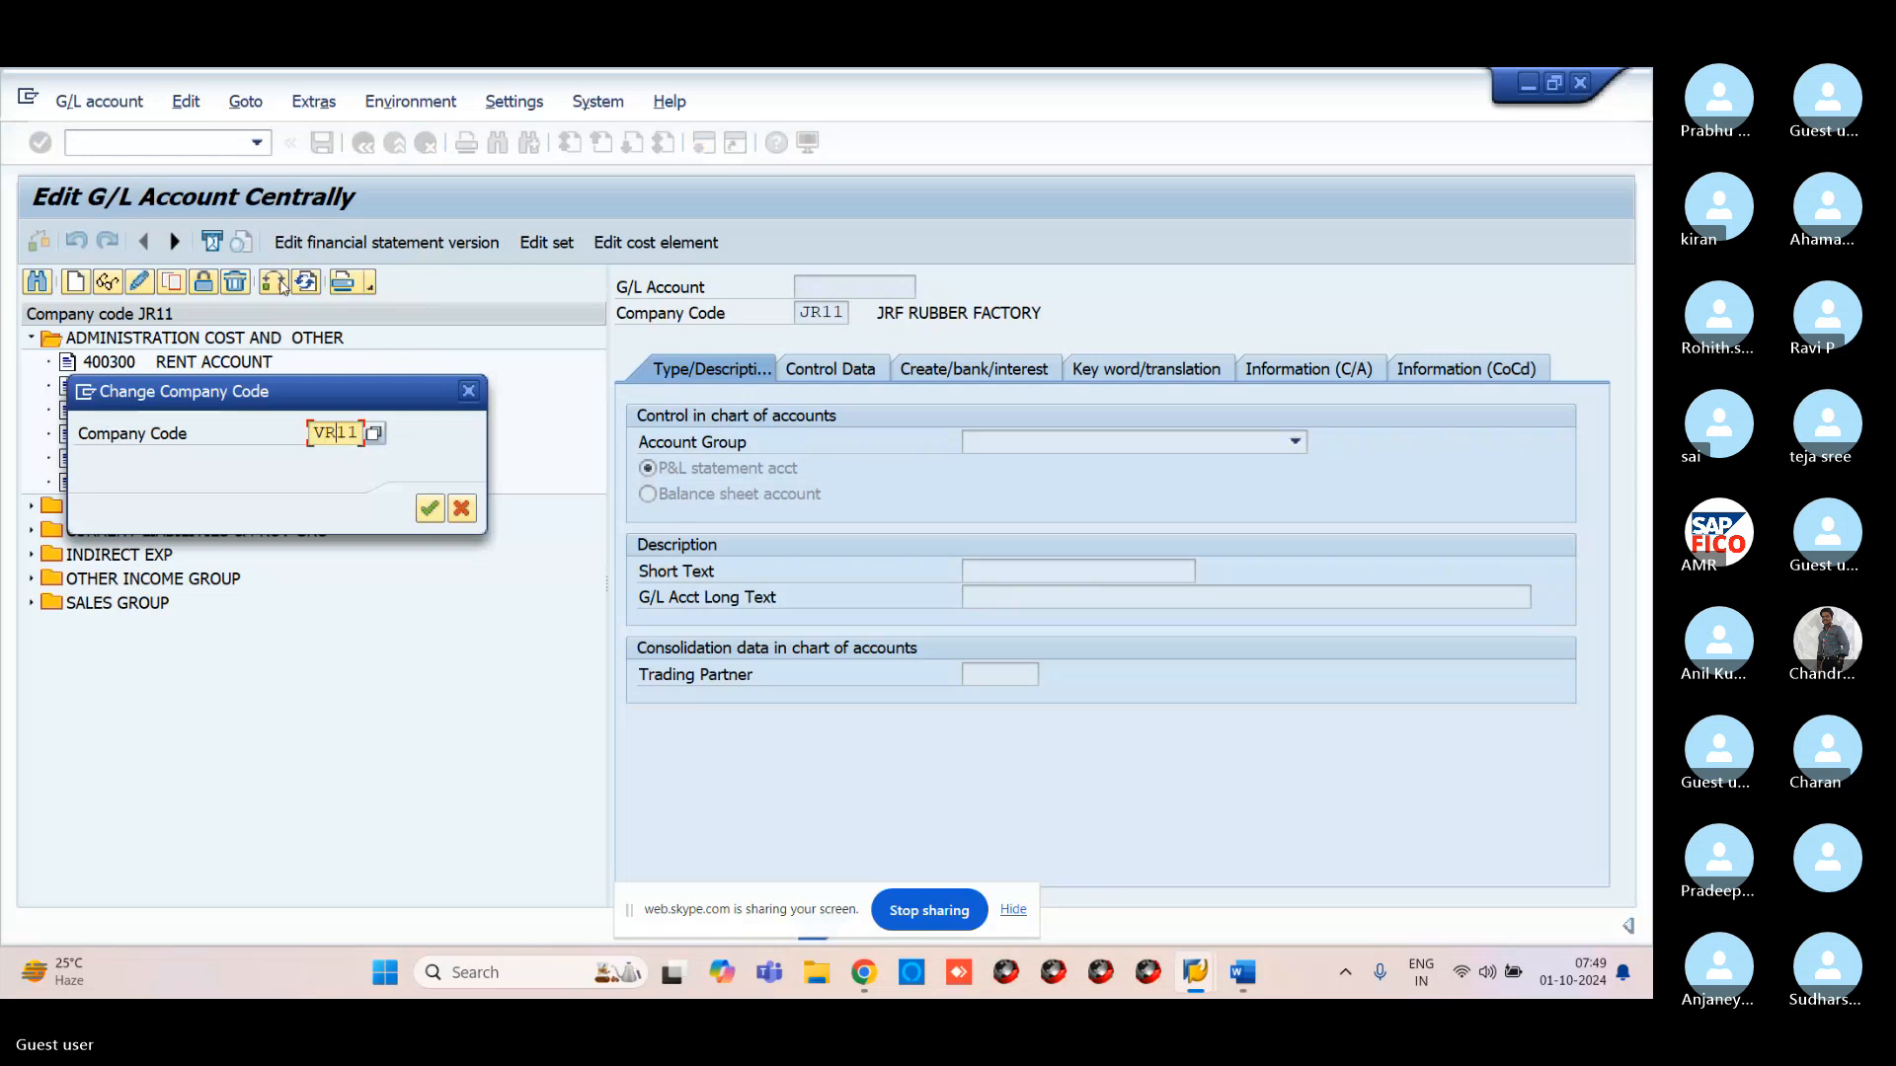
{"action": "key", "text": "Return"}
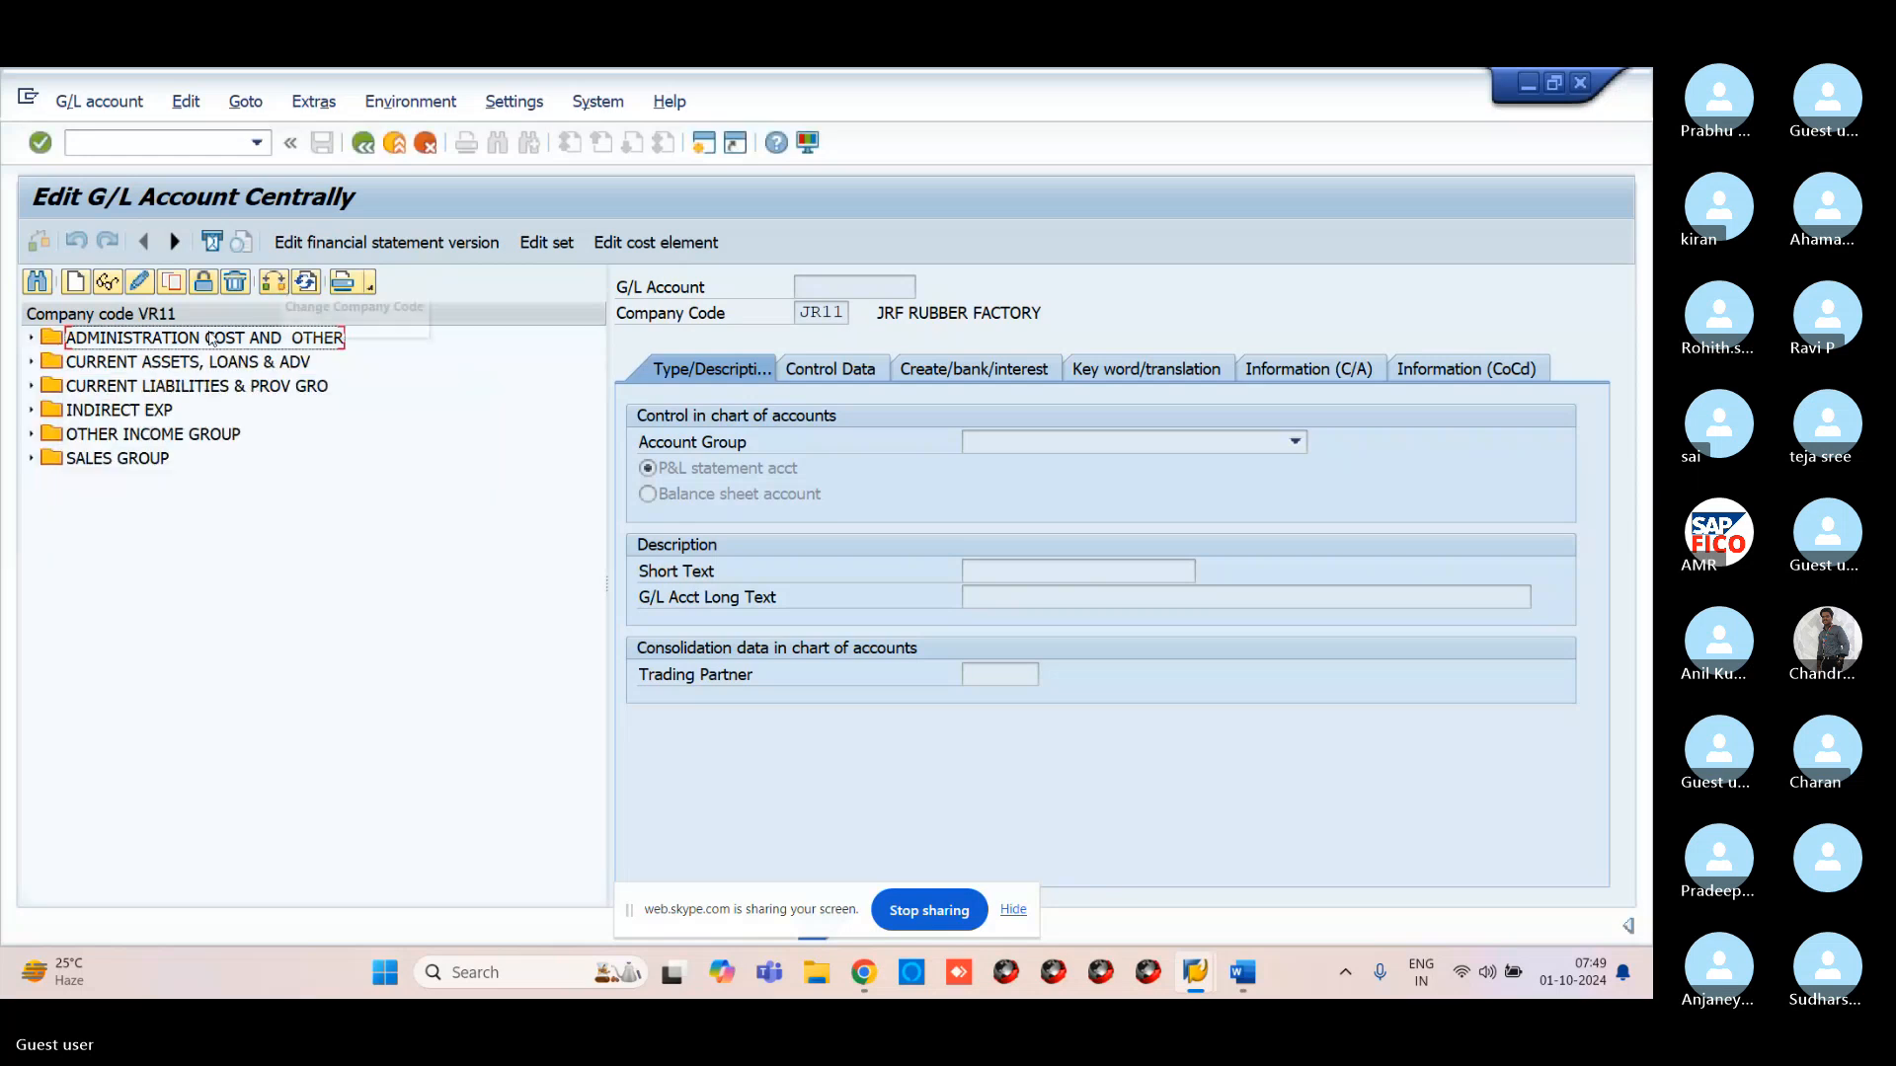
{"action": "left_click", "coordinate": [31, 338]}
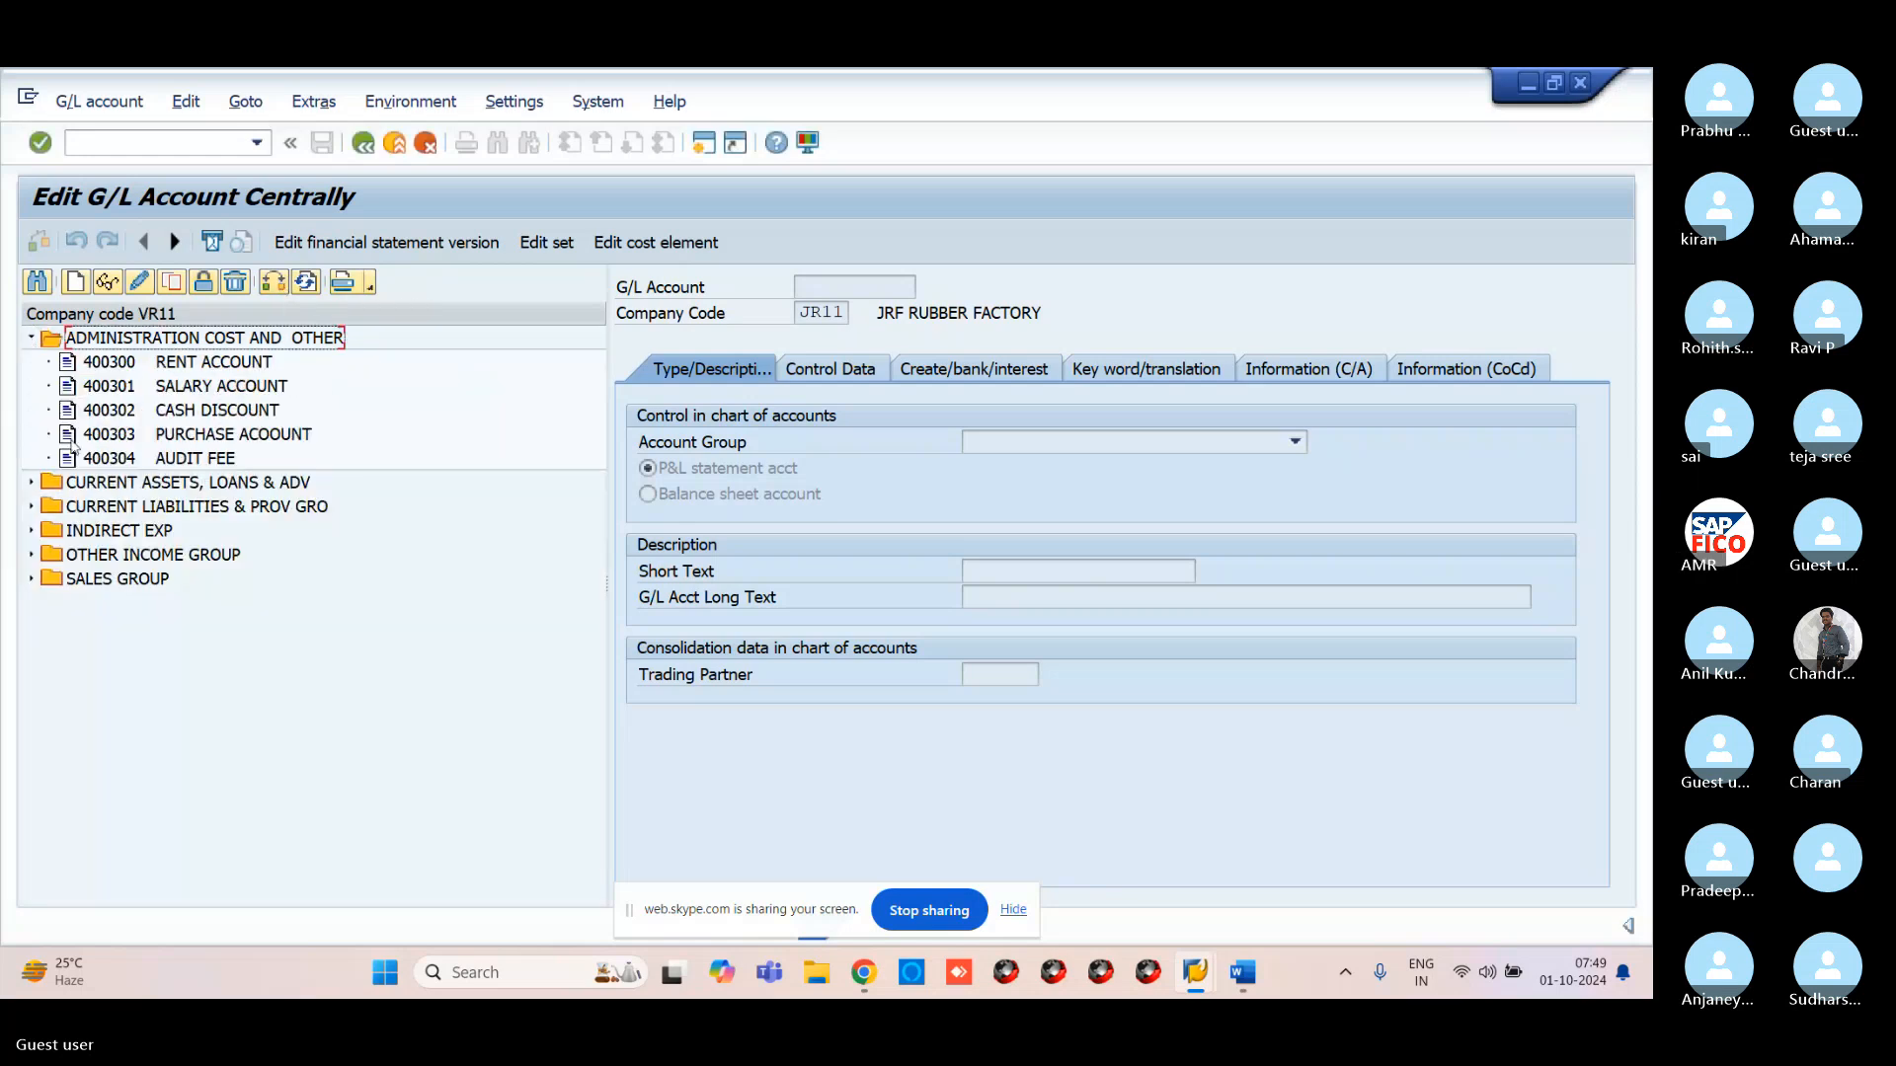
{"action": "double_click", "coordinate": [89, 362]}
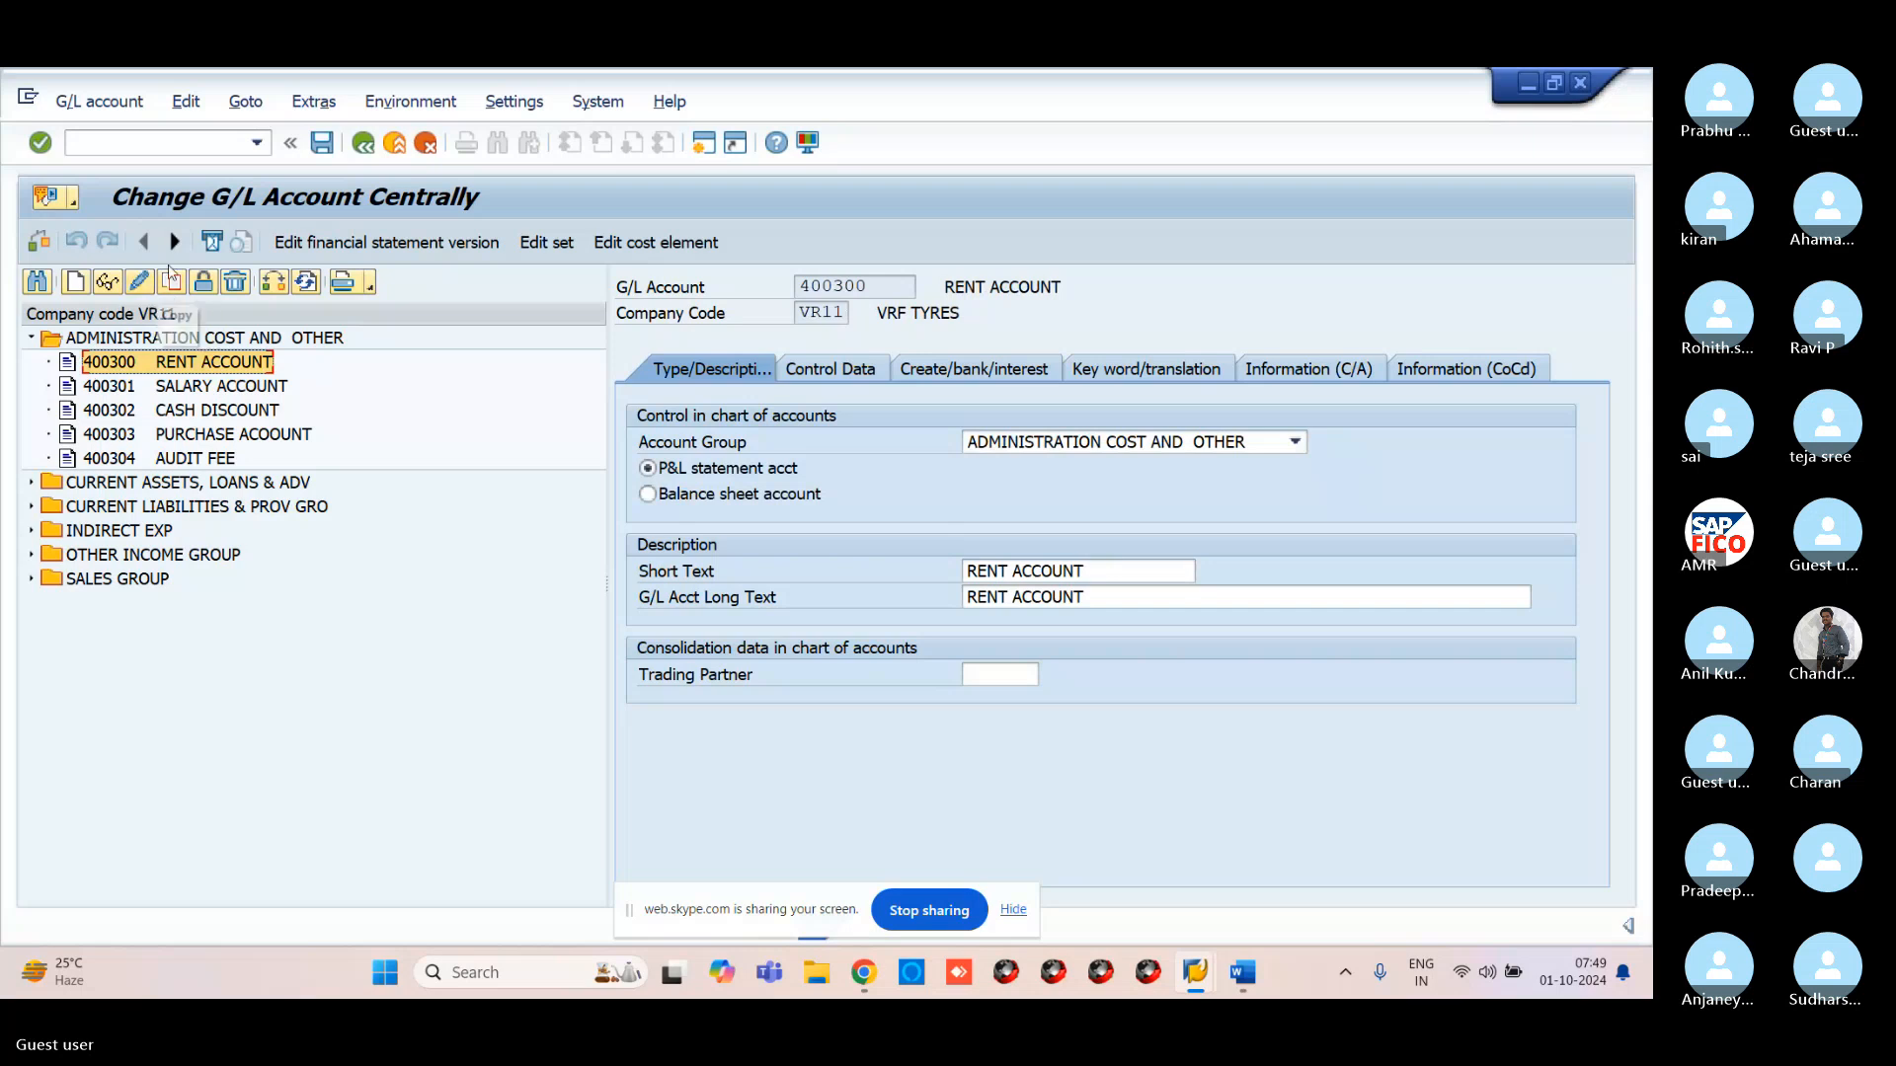
Start creating account 400305 using 400300 RENT ACCOUNT as the reference
{"action": "left_click", "coordinate": [94, 391]}
{"action": "left_click", "coordinate": [105, 366]}
{"action": "left_click", "coordinate": [72, 289]}
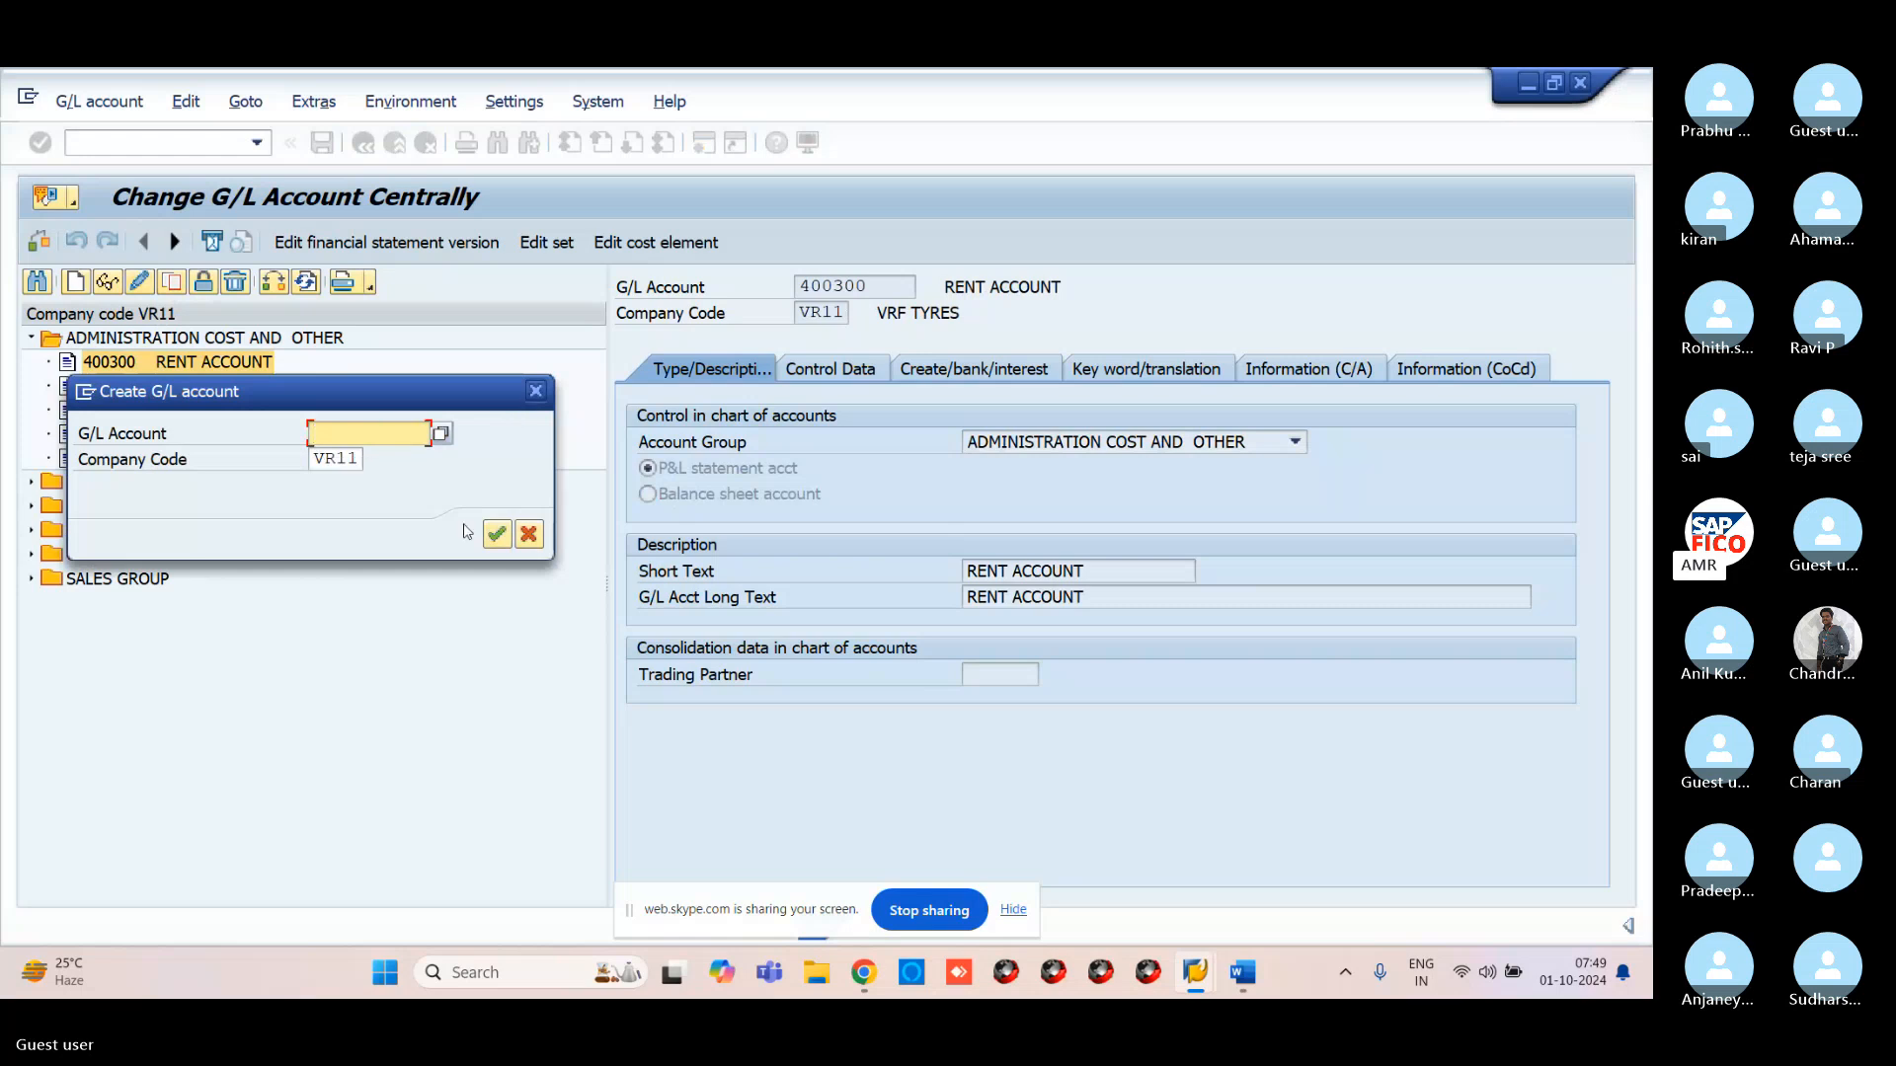
{"action": "type", "text": "40"}
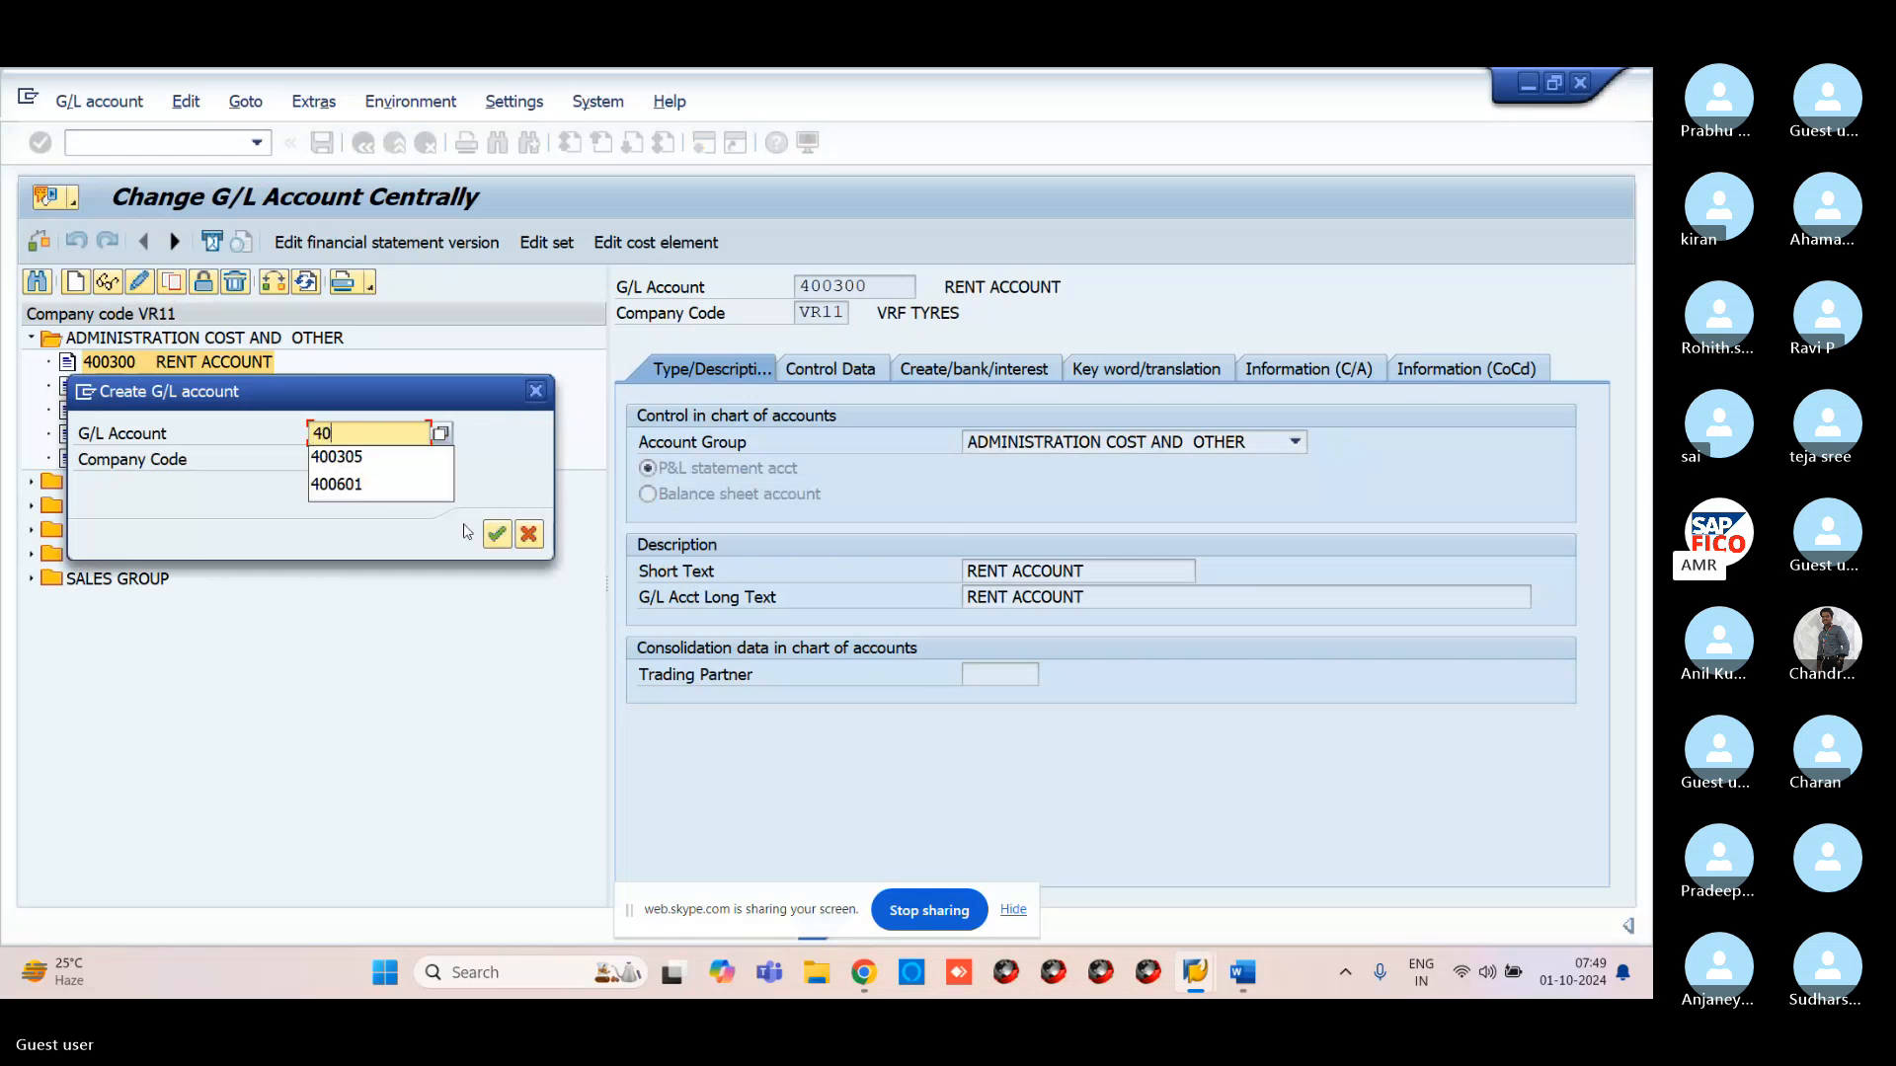
{"action": "type", "text": "0305"}
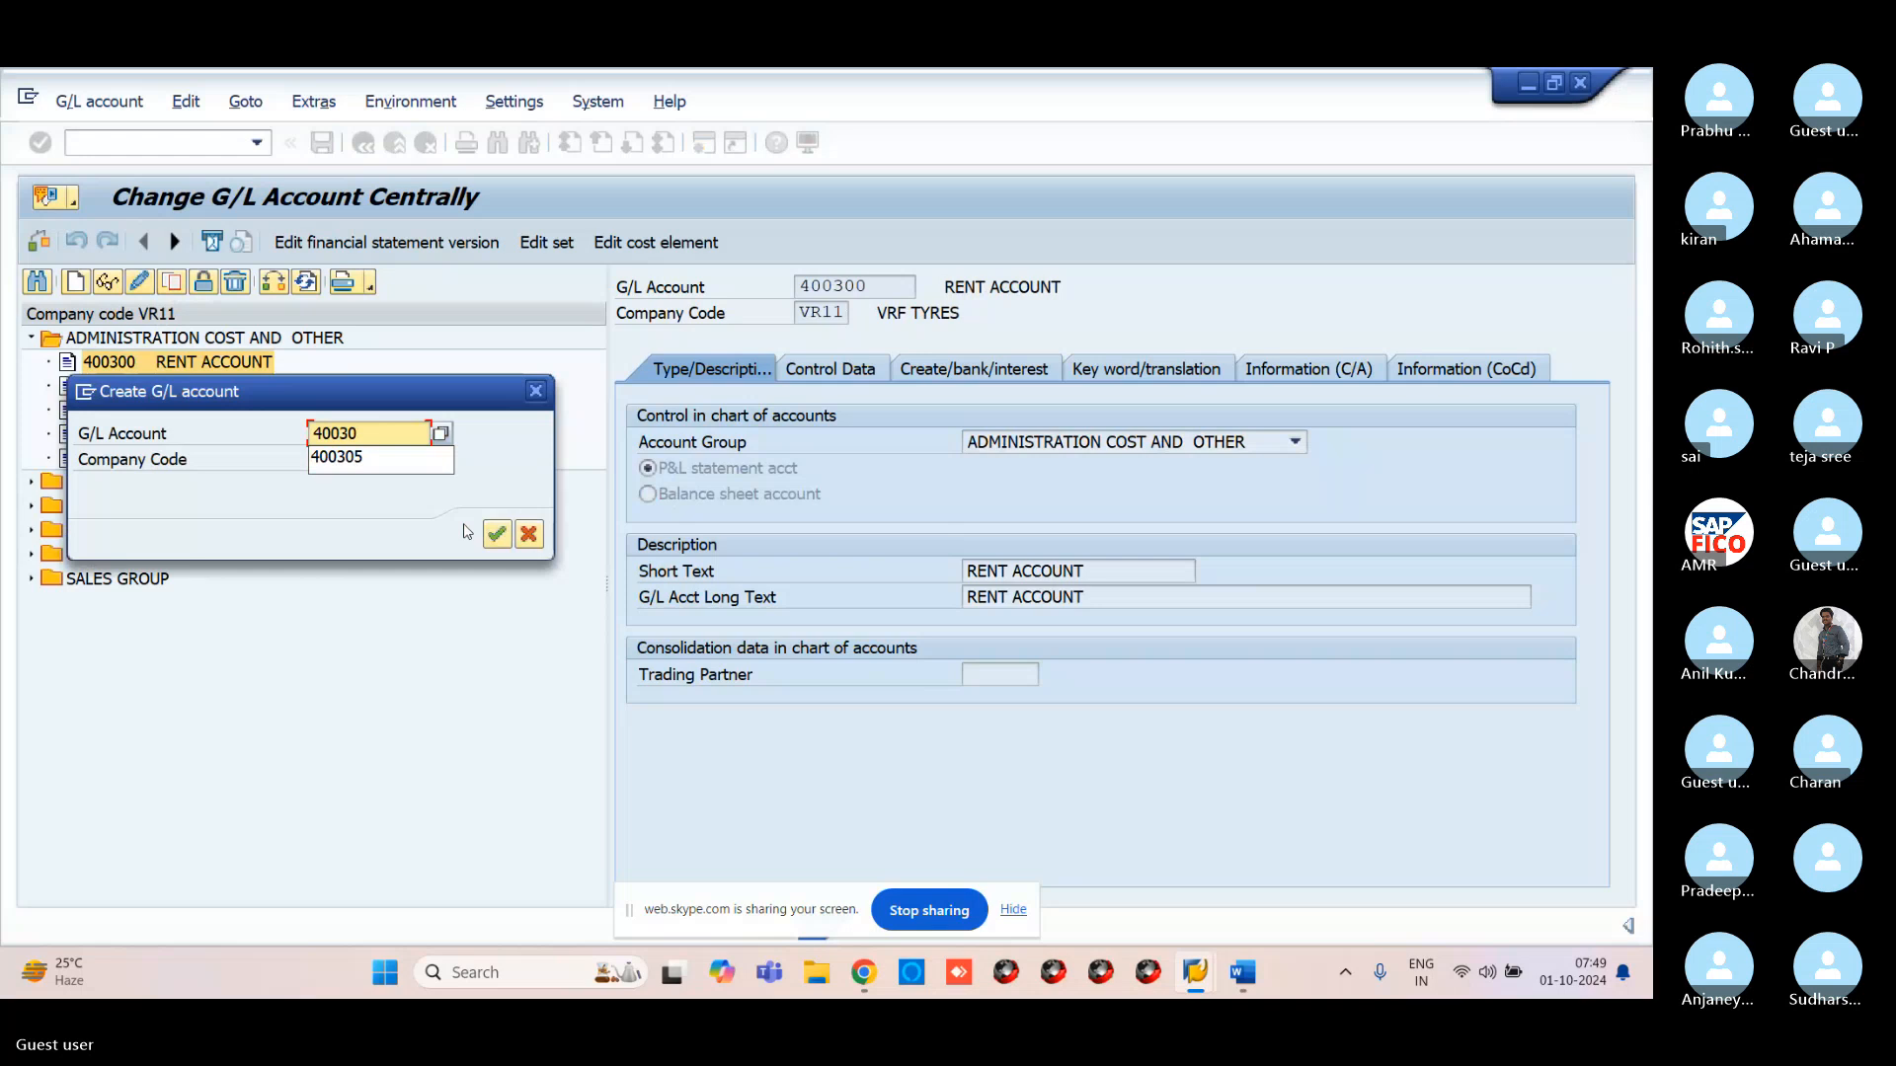
{"action": "left_click", "coordinate": [506, 533]}
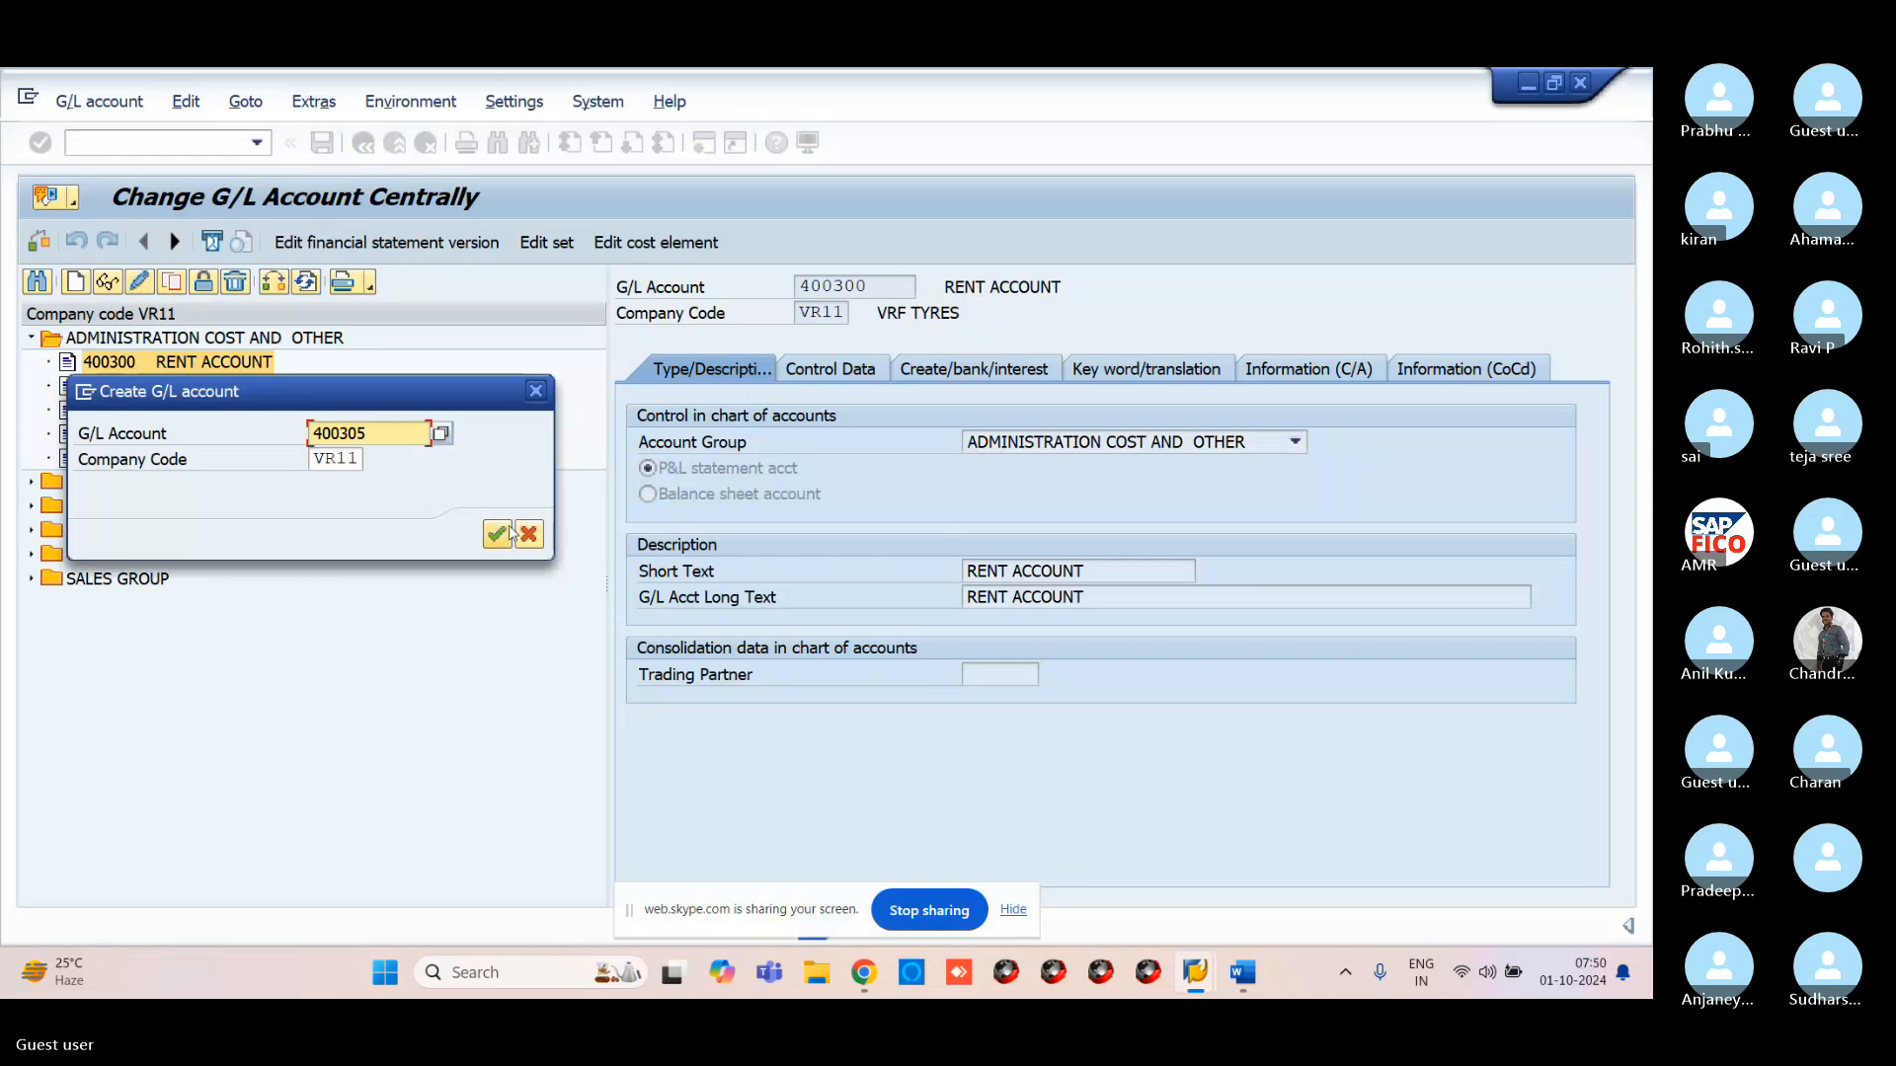
Assign group ADMINISTRATION COST AND OTHER and short and long text RENT ACCOUNT2
{"action": "left_click", "coordinate": [1071, 445]}
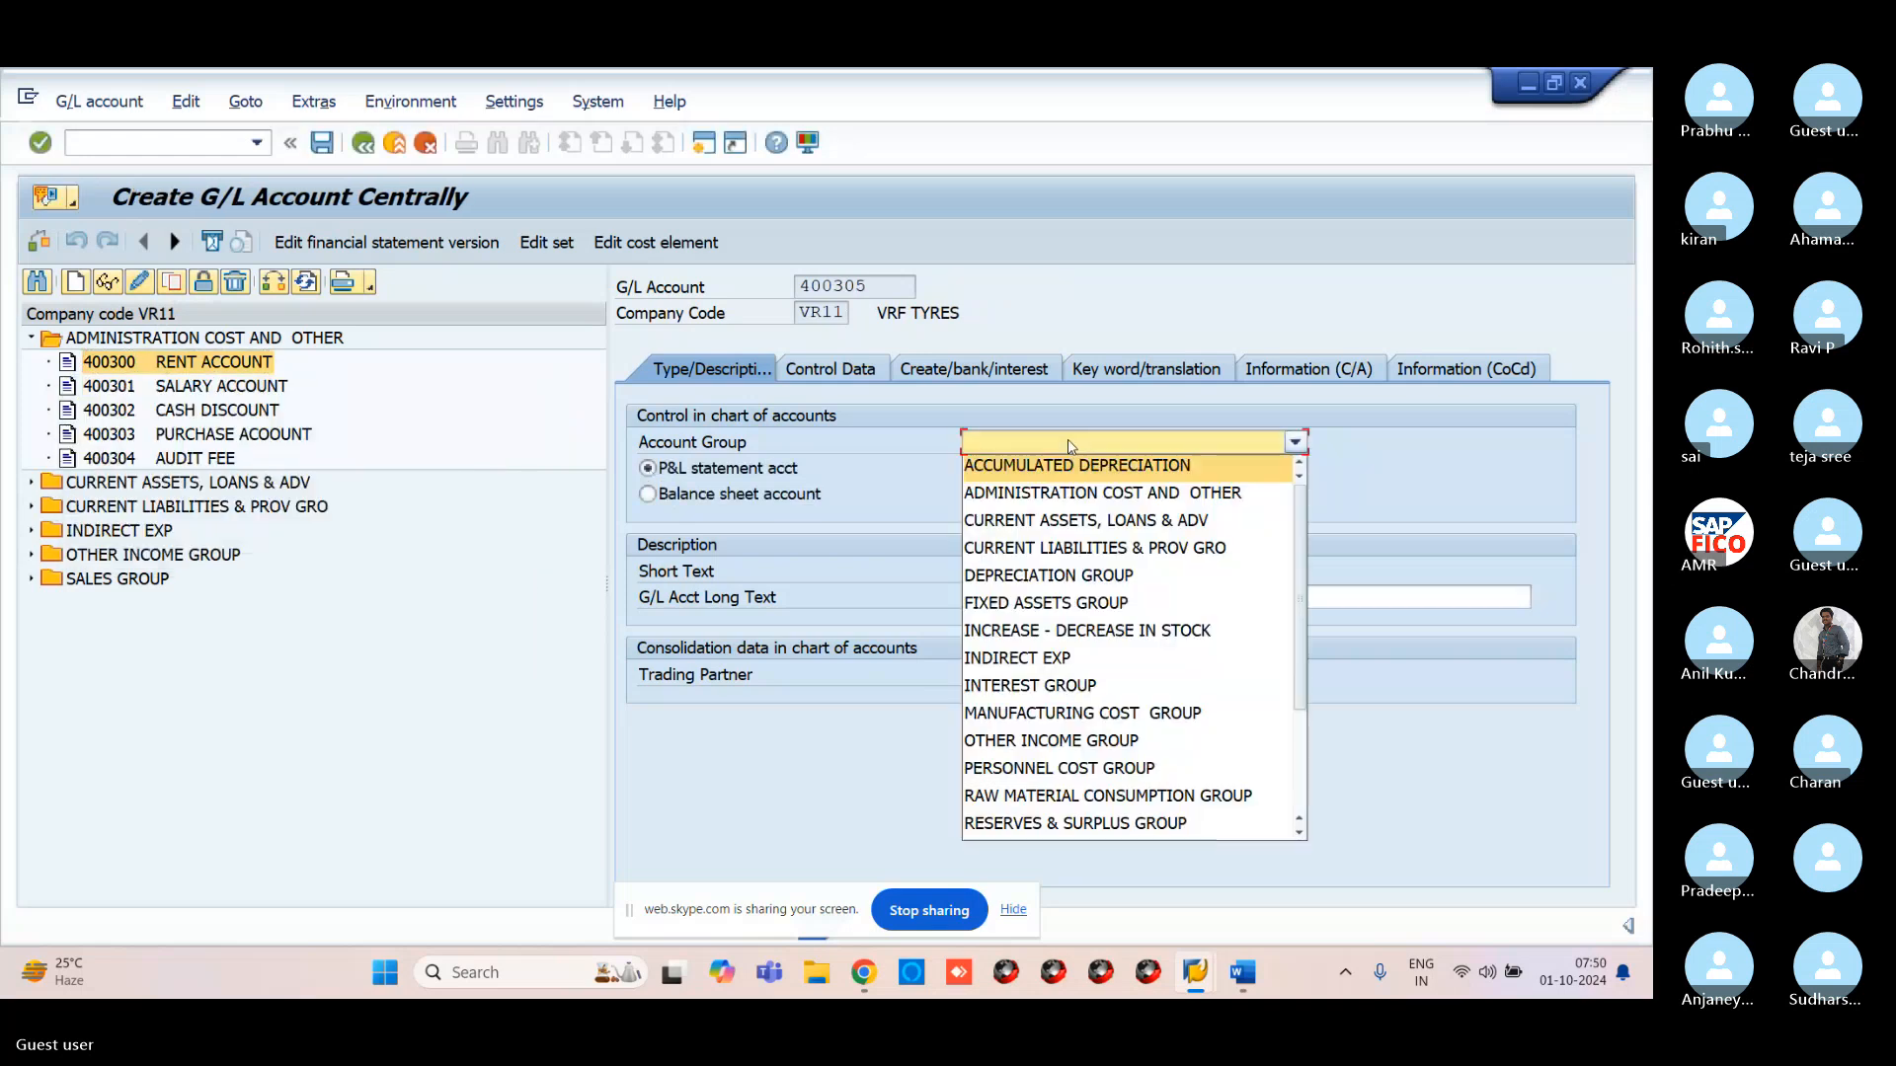
{"action": "left_click", "coordinate": [1066, 493]}
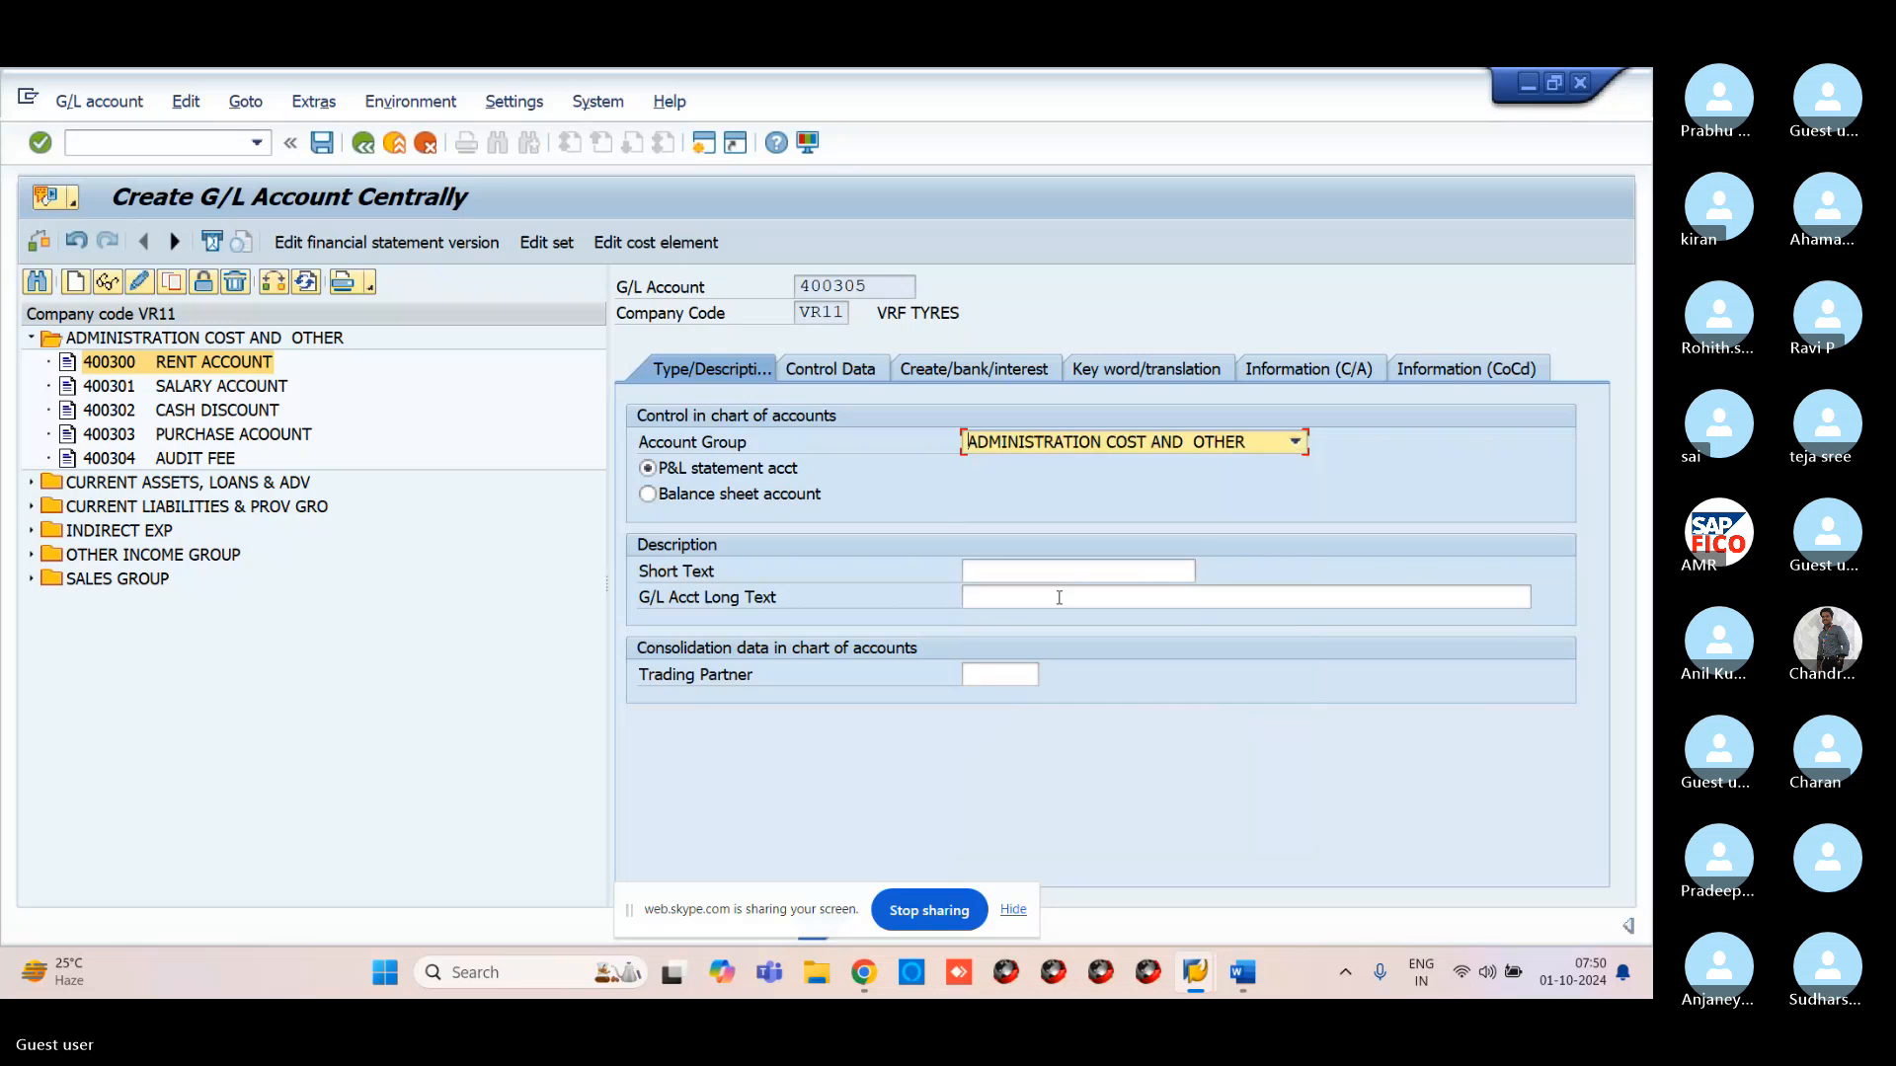
{"action": "left_click", "coordinate": [1072, 572]}
{"action": "type", "text": "RE"}
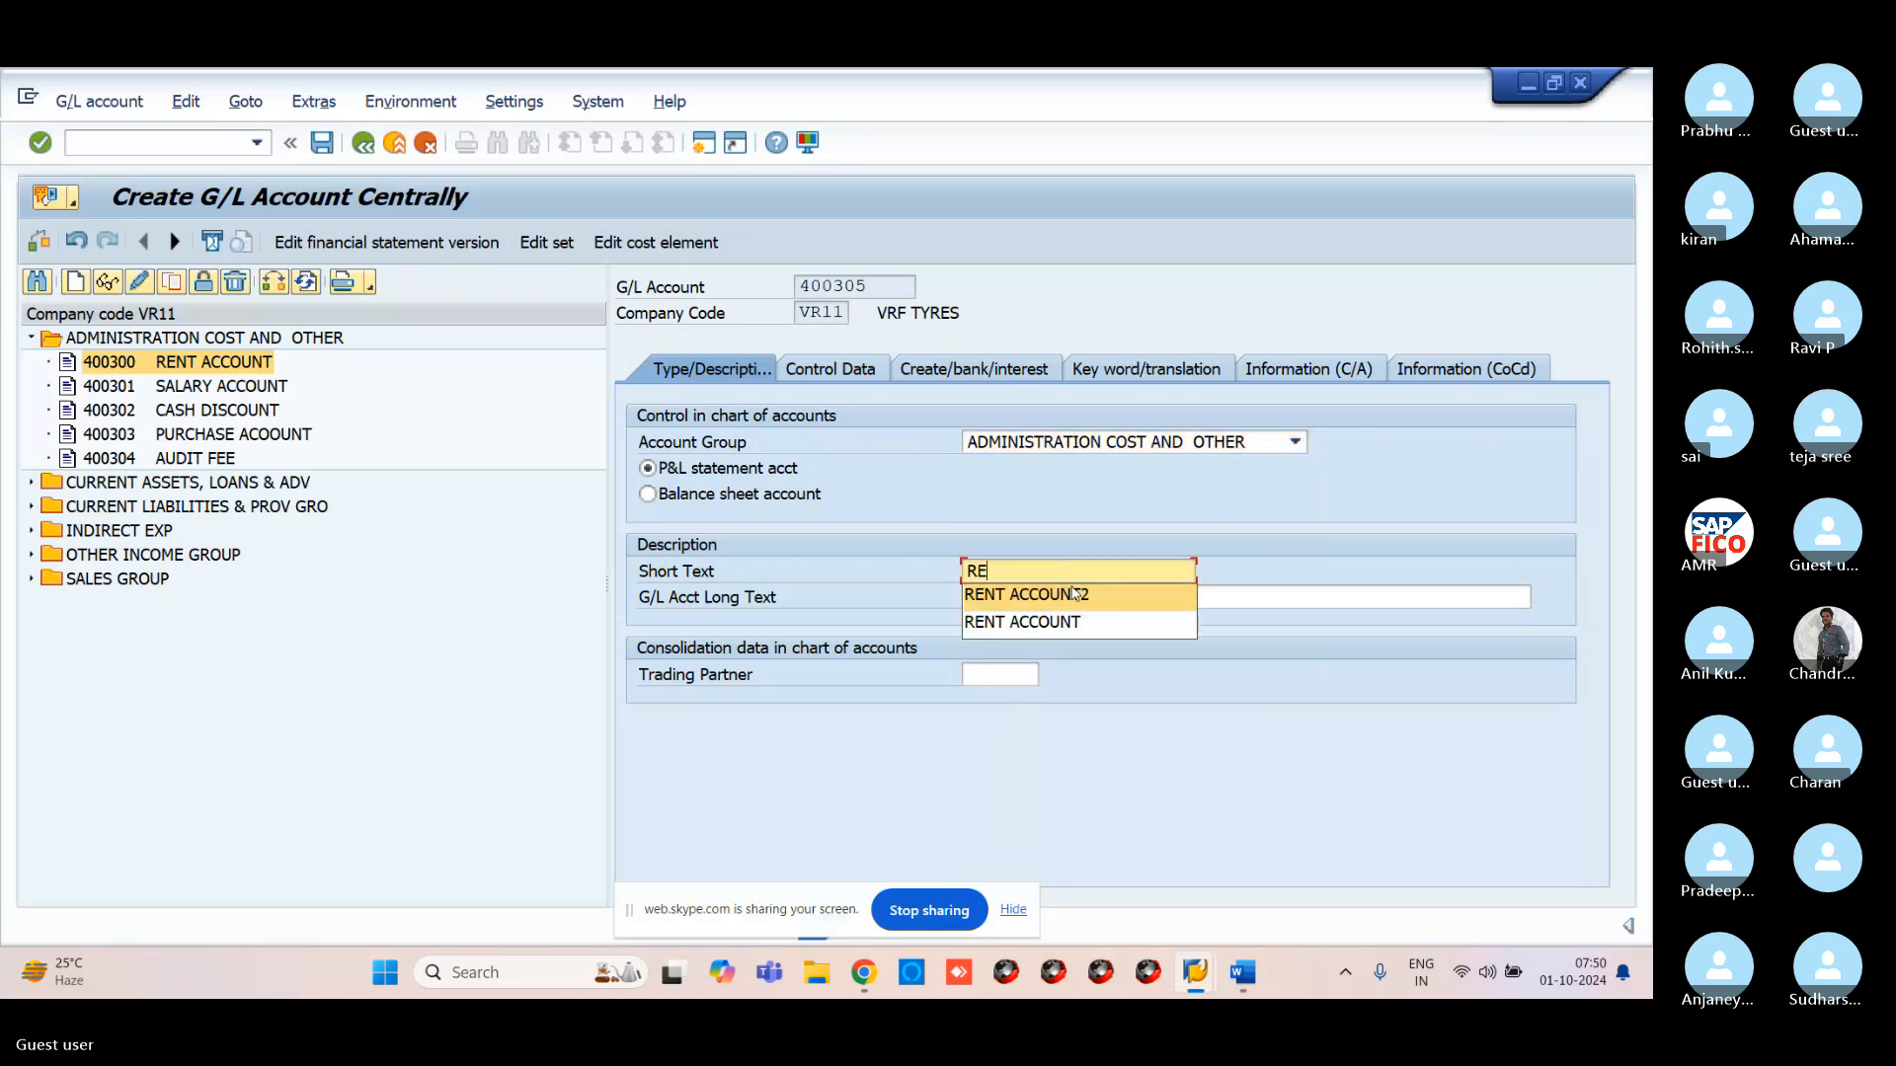
{"action": "left_click", "coordinate": [1075, 593]}
{"action": "left_click", "coordinate": [1067, 600]}
{"action": "type", "text": "RE"}
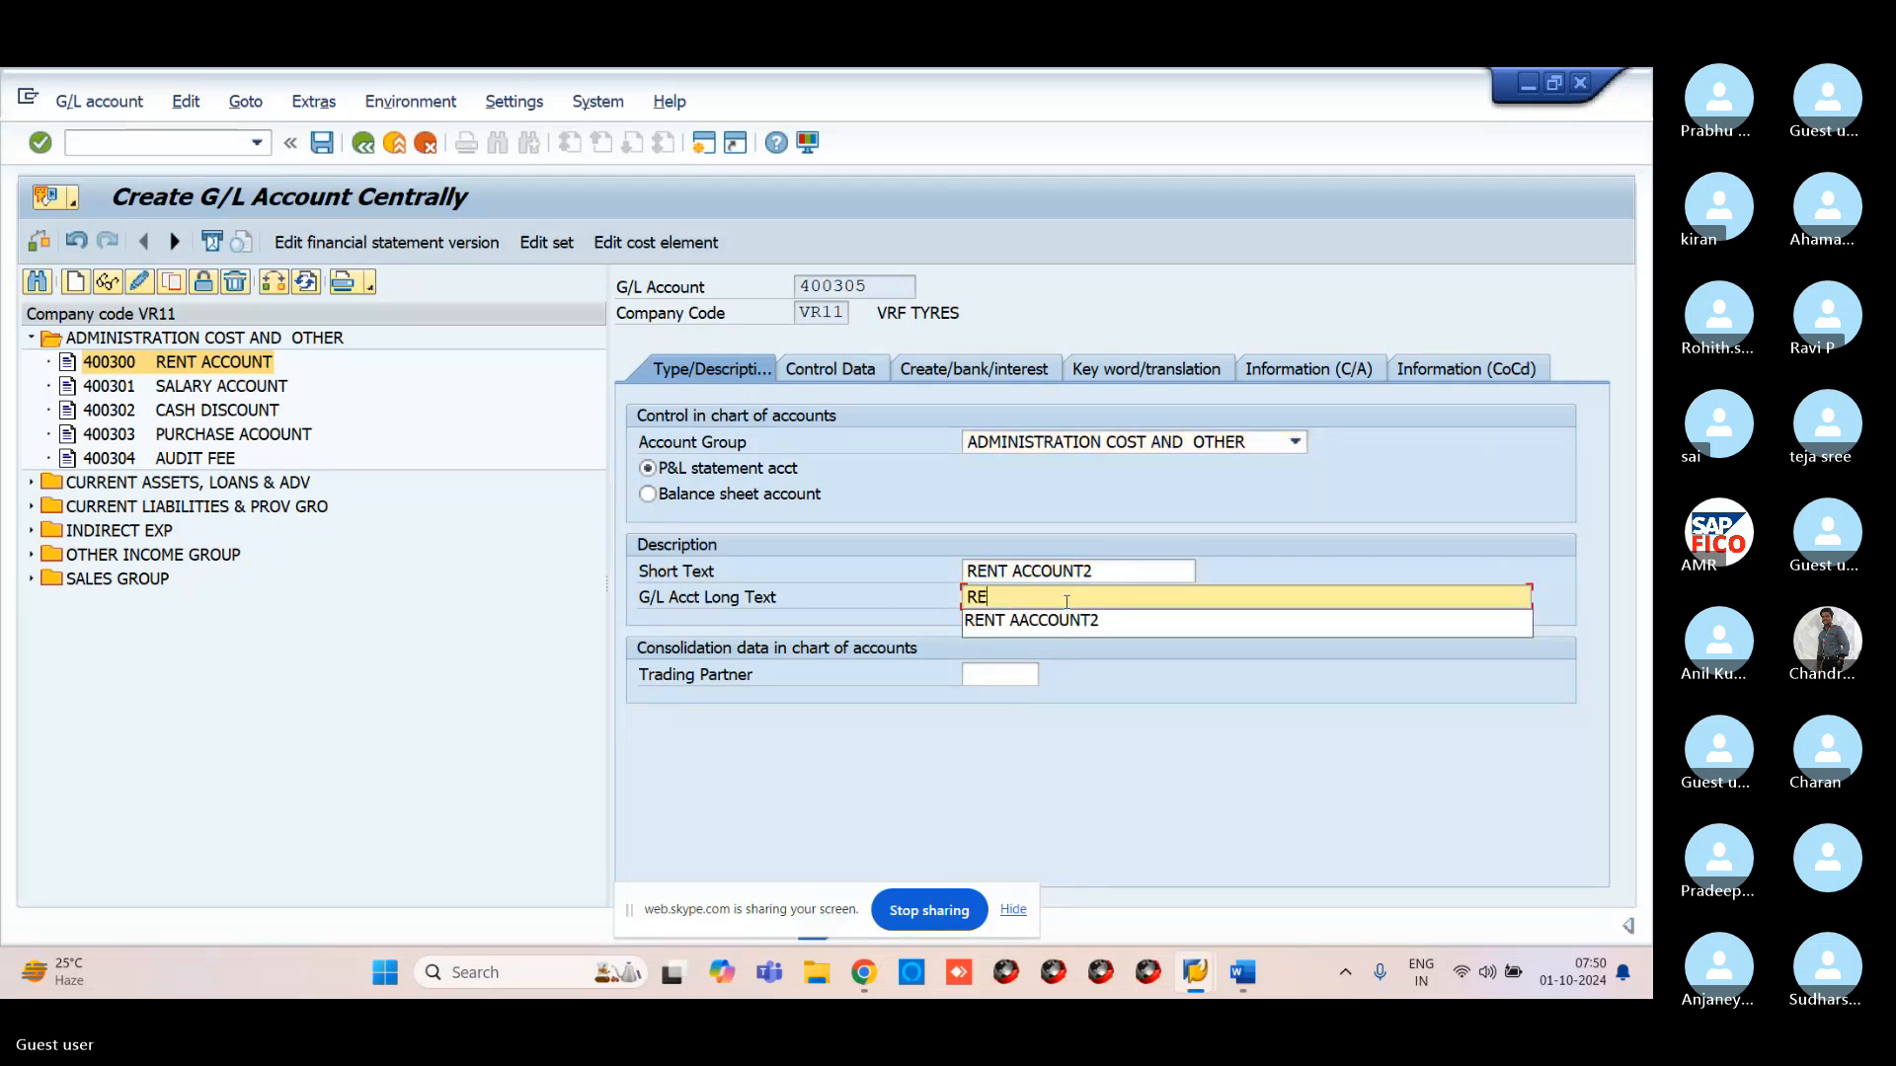
{"action": "left_click", "coordinate": [1052, 622]}
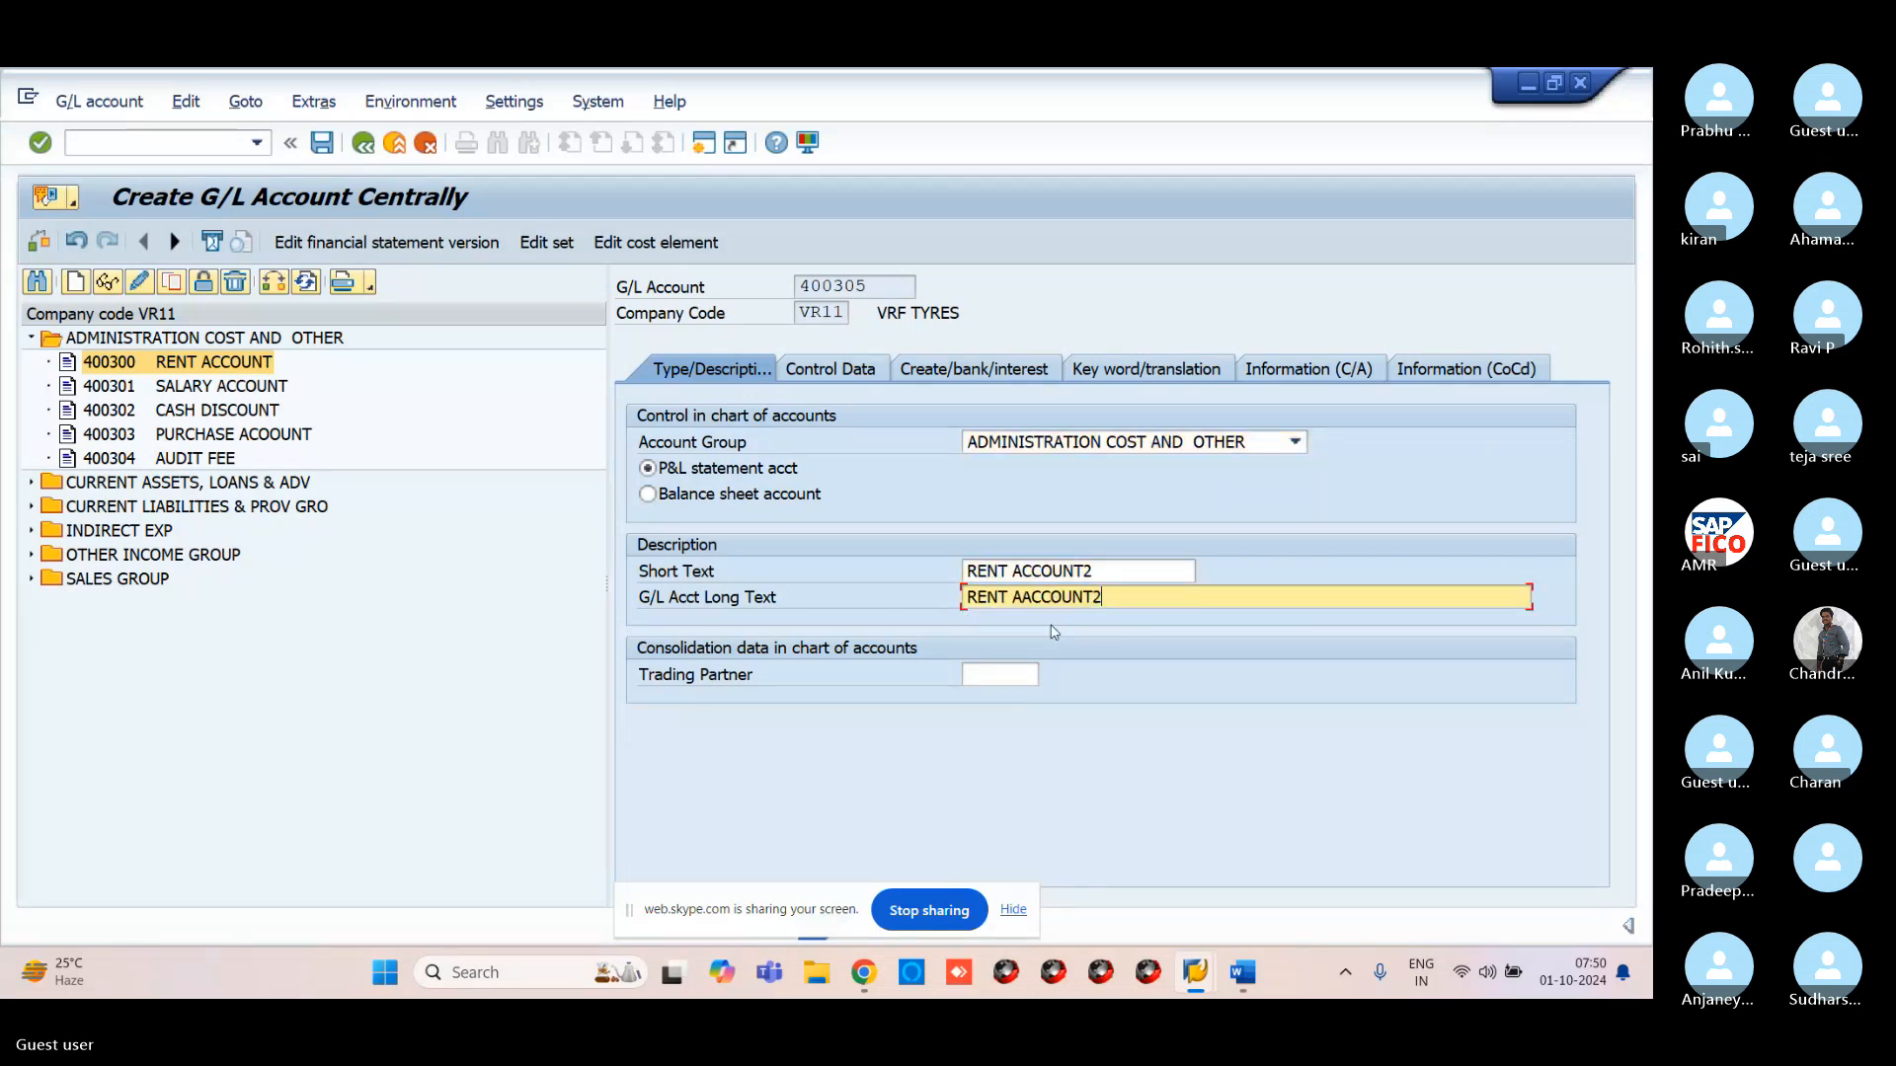
In control data, turn on line item display with sort key 001 Posting date
{"action": "left_click", "coordinate": [859, 373]}
{"action": "left_click", "coordinate": [647, 804]}
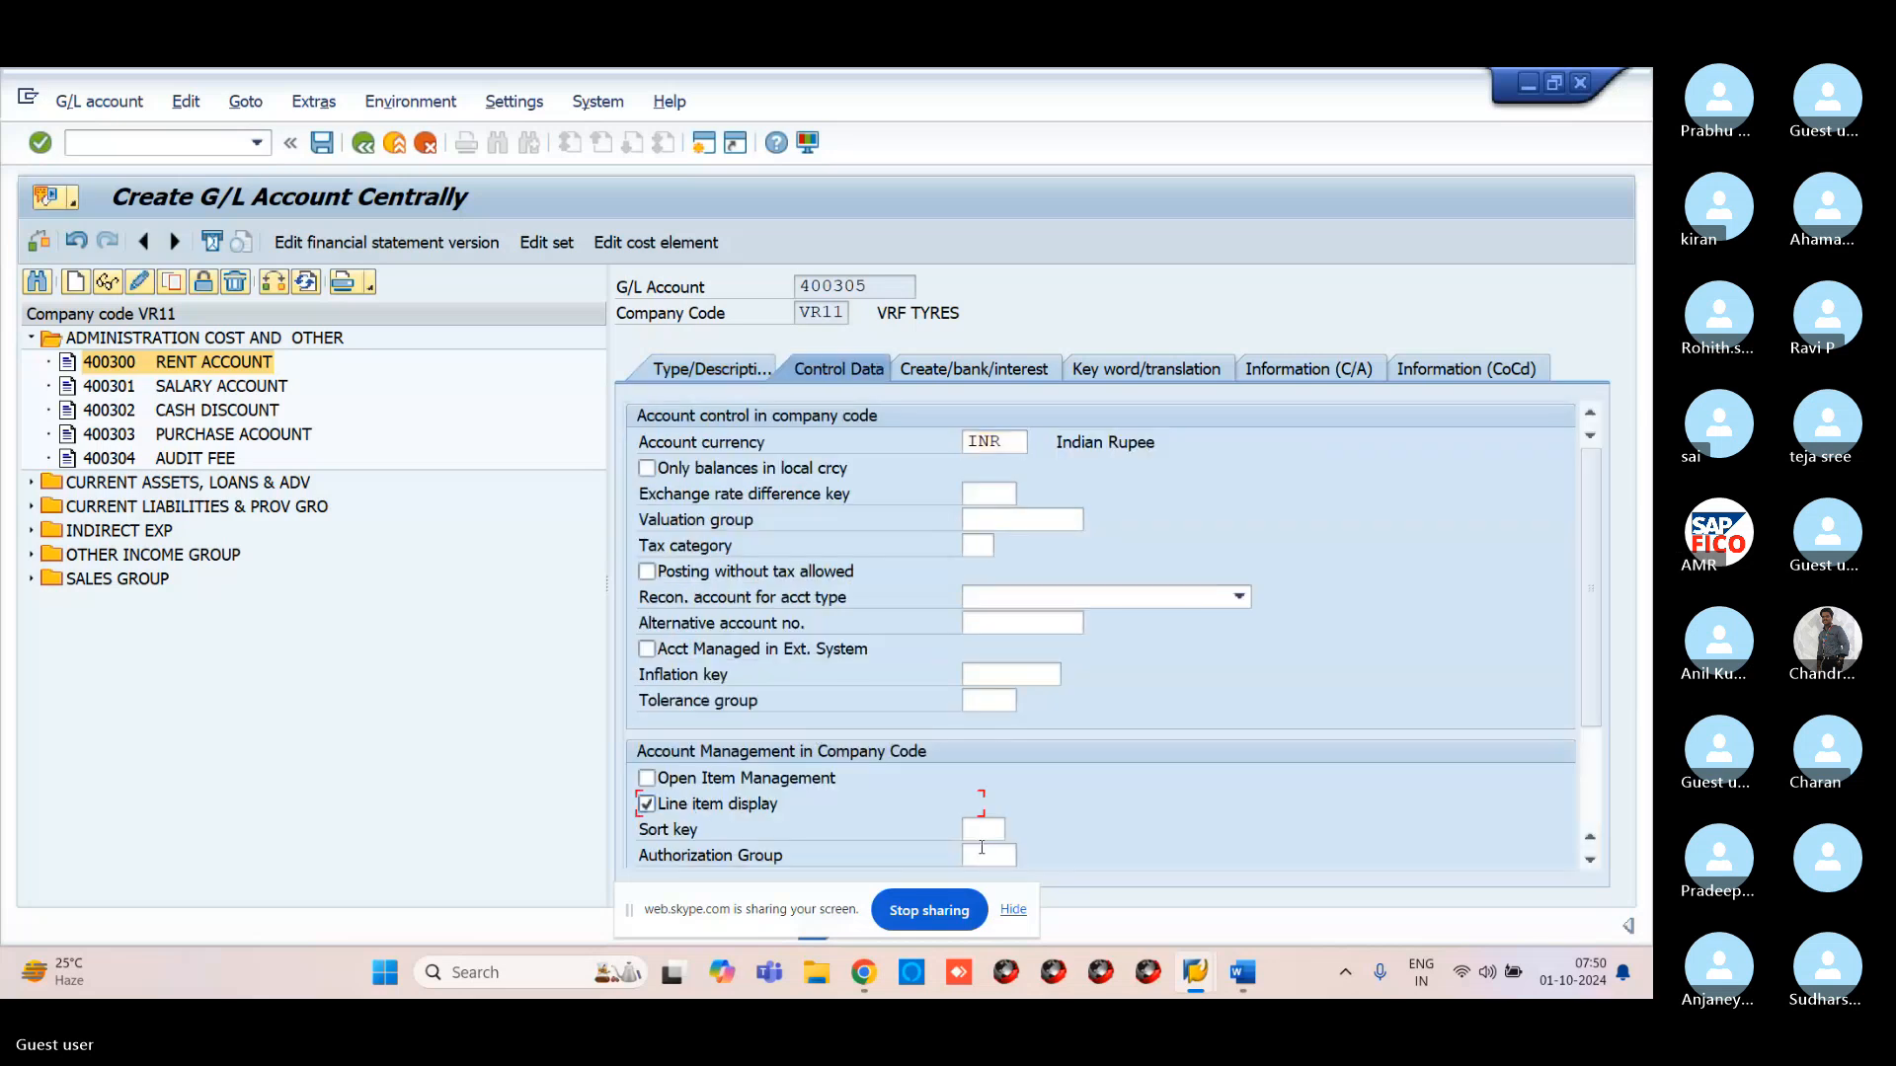
{"action": "left_click", "coordinate": [982, 832]}
{"action": "type", "text": "001"}
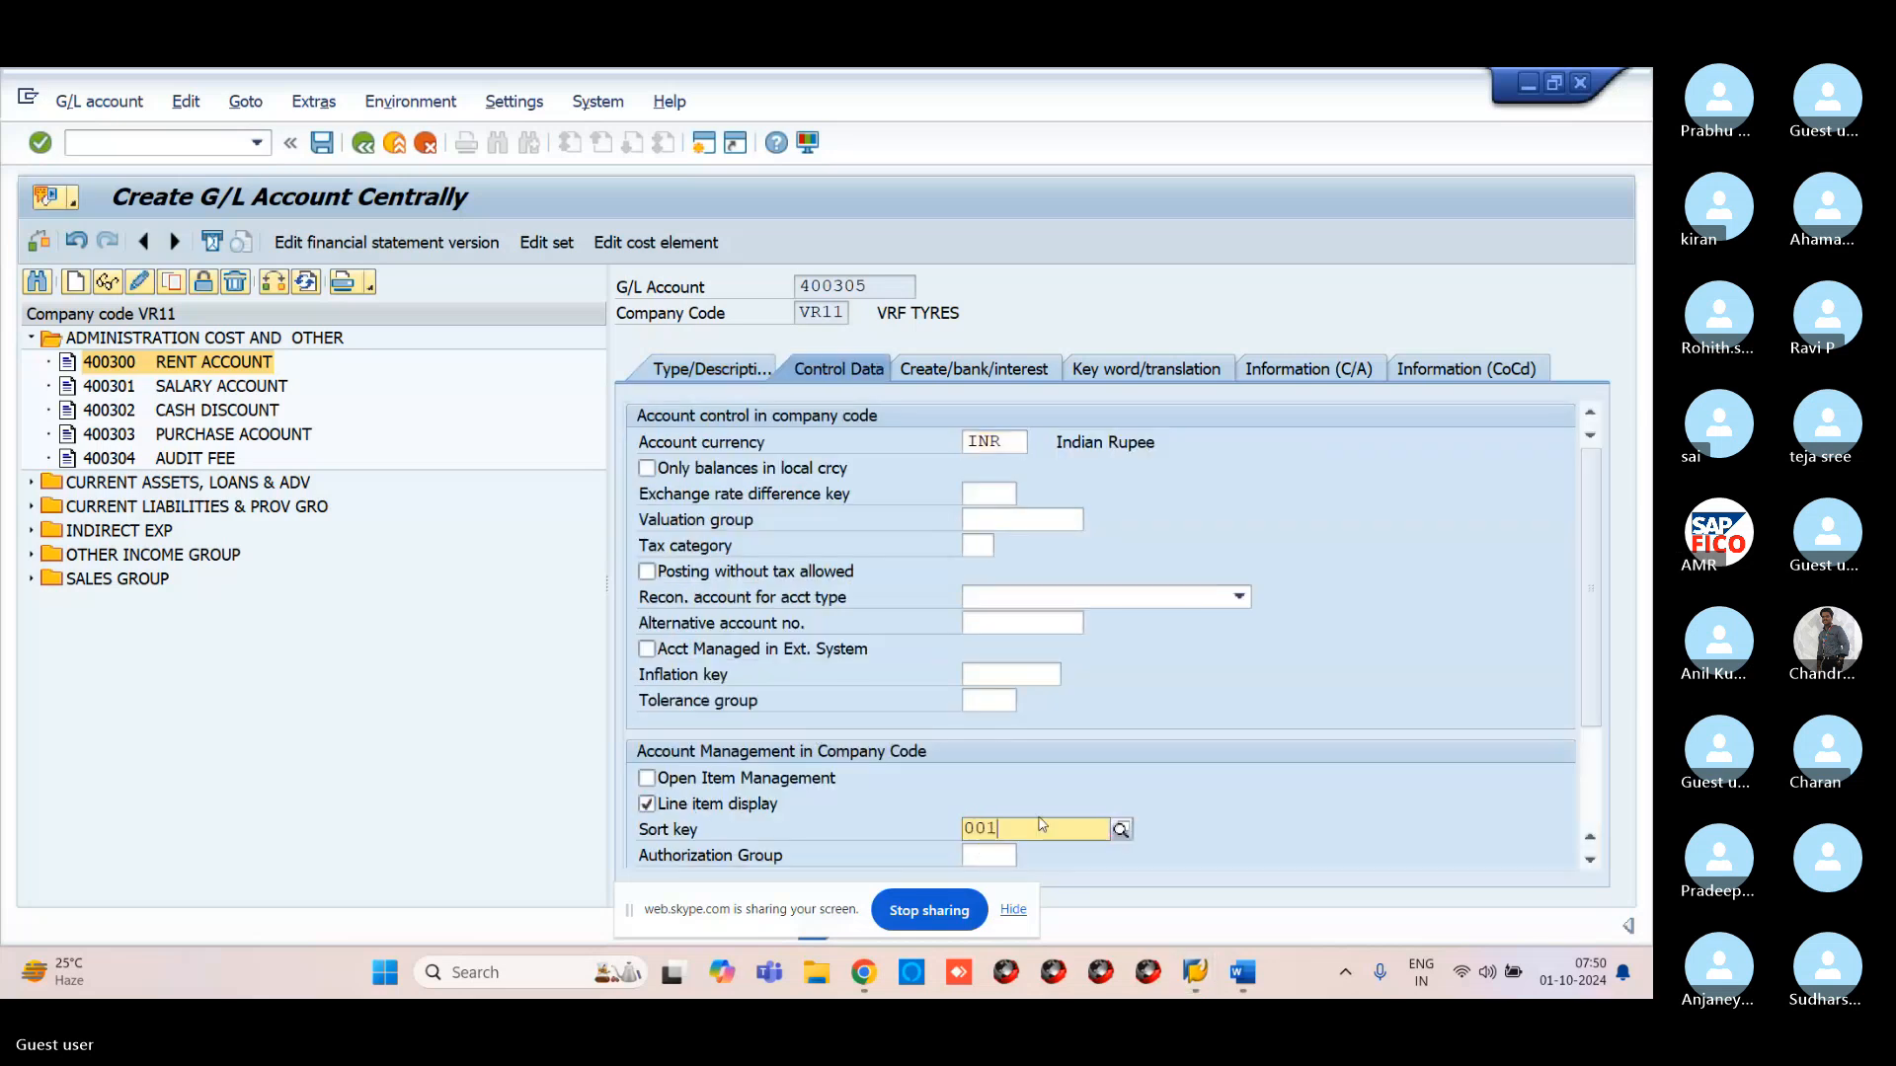
{"action": "left_click", "coordinate": [1106, 882]}
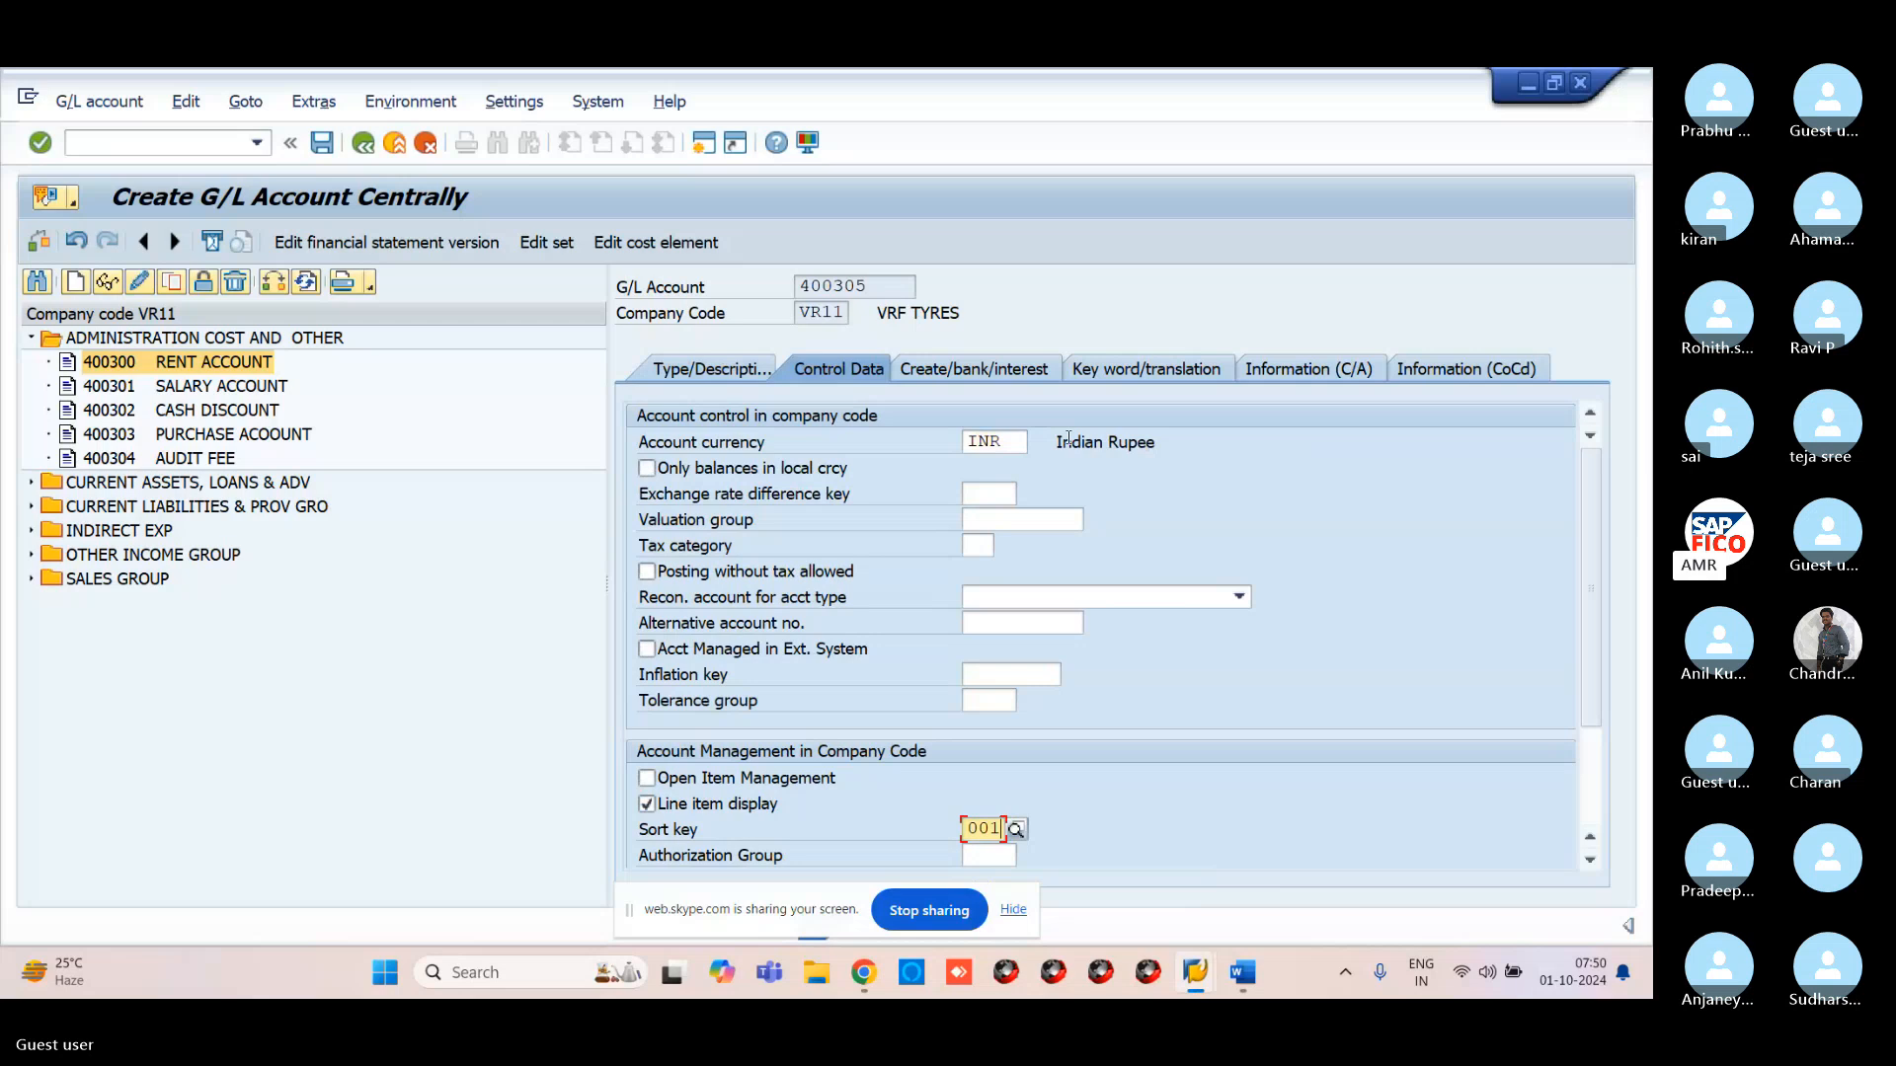
Set field status group G001 and save account 400305
{"action": "left_click", "coordinate": [1004, 370]}
{"action": "left_click", "coordinate": [992, 441]}
{"action": "type", "text": "G"}
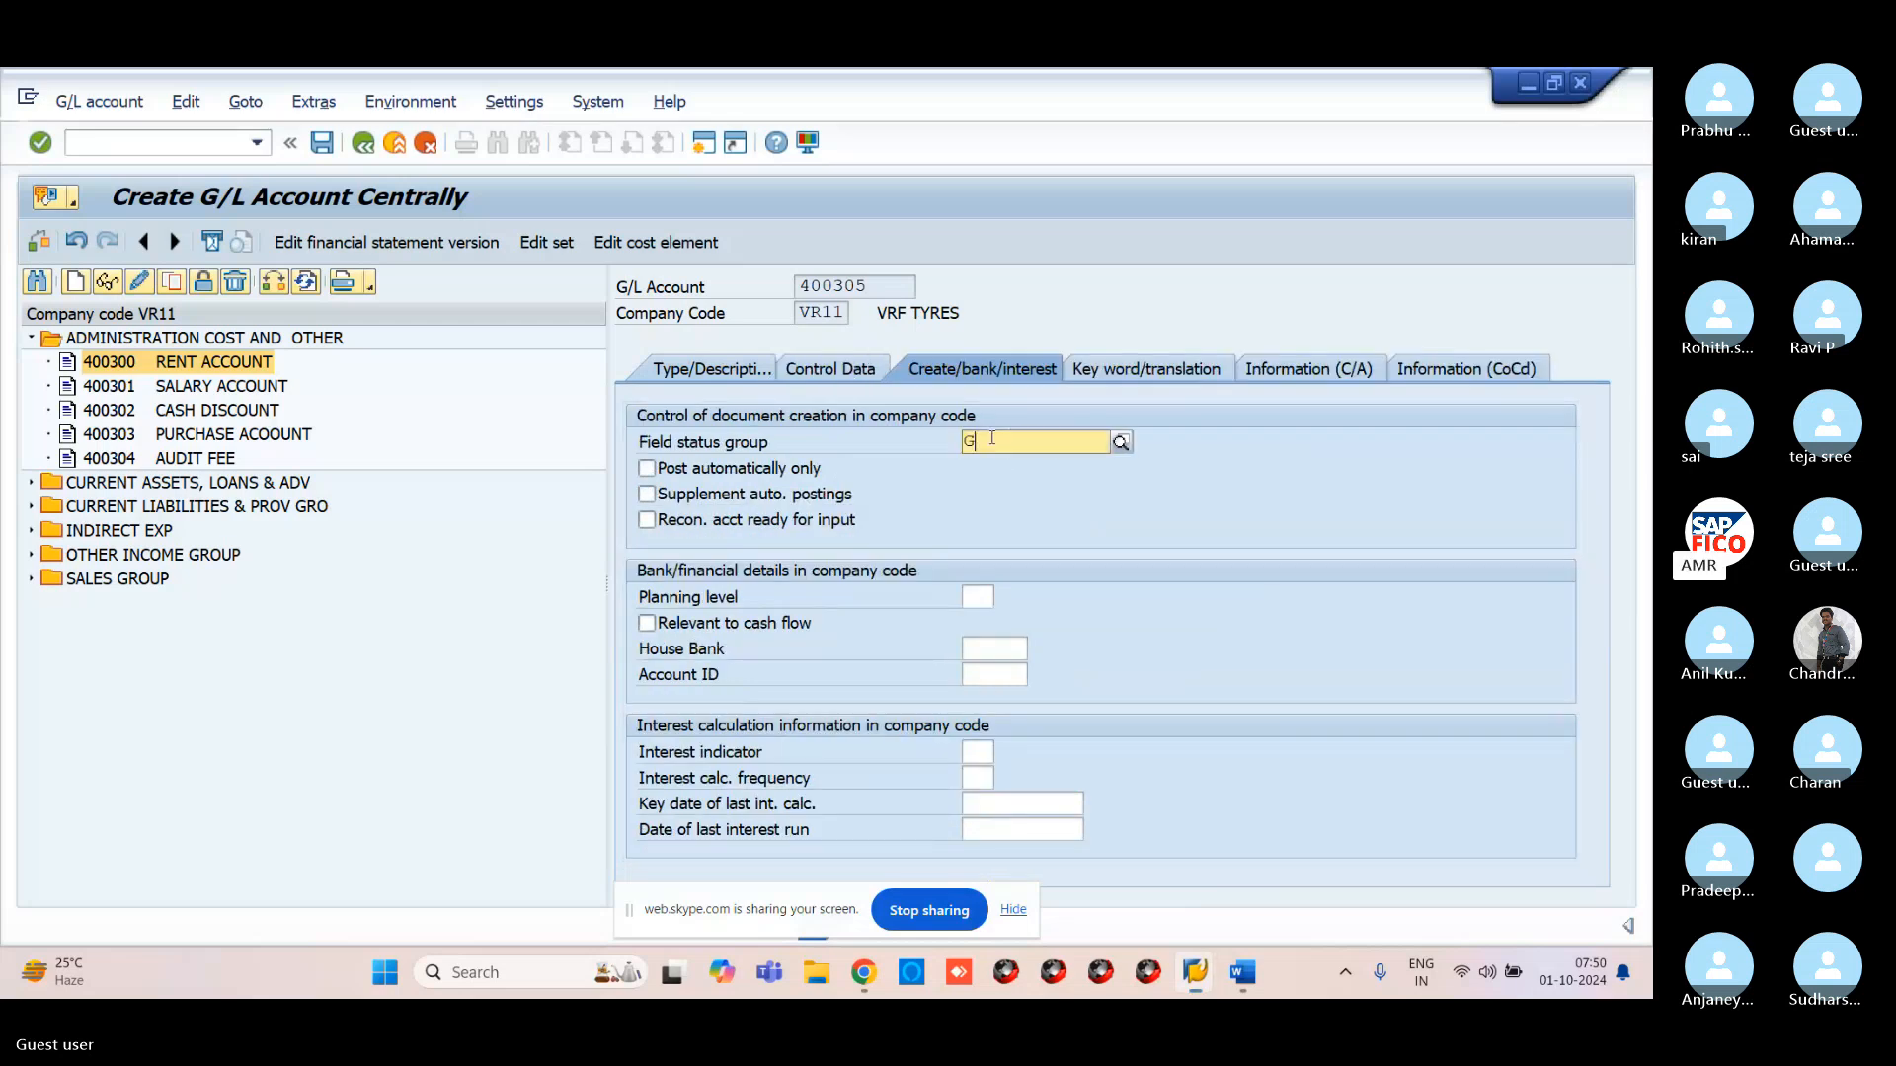
{"action": "type", "text": "001"}
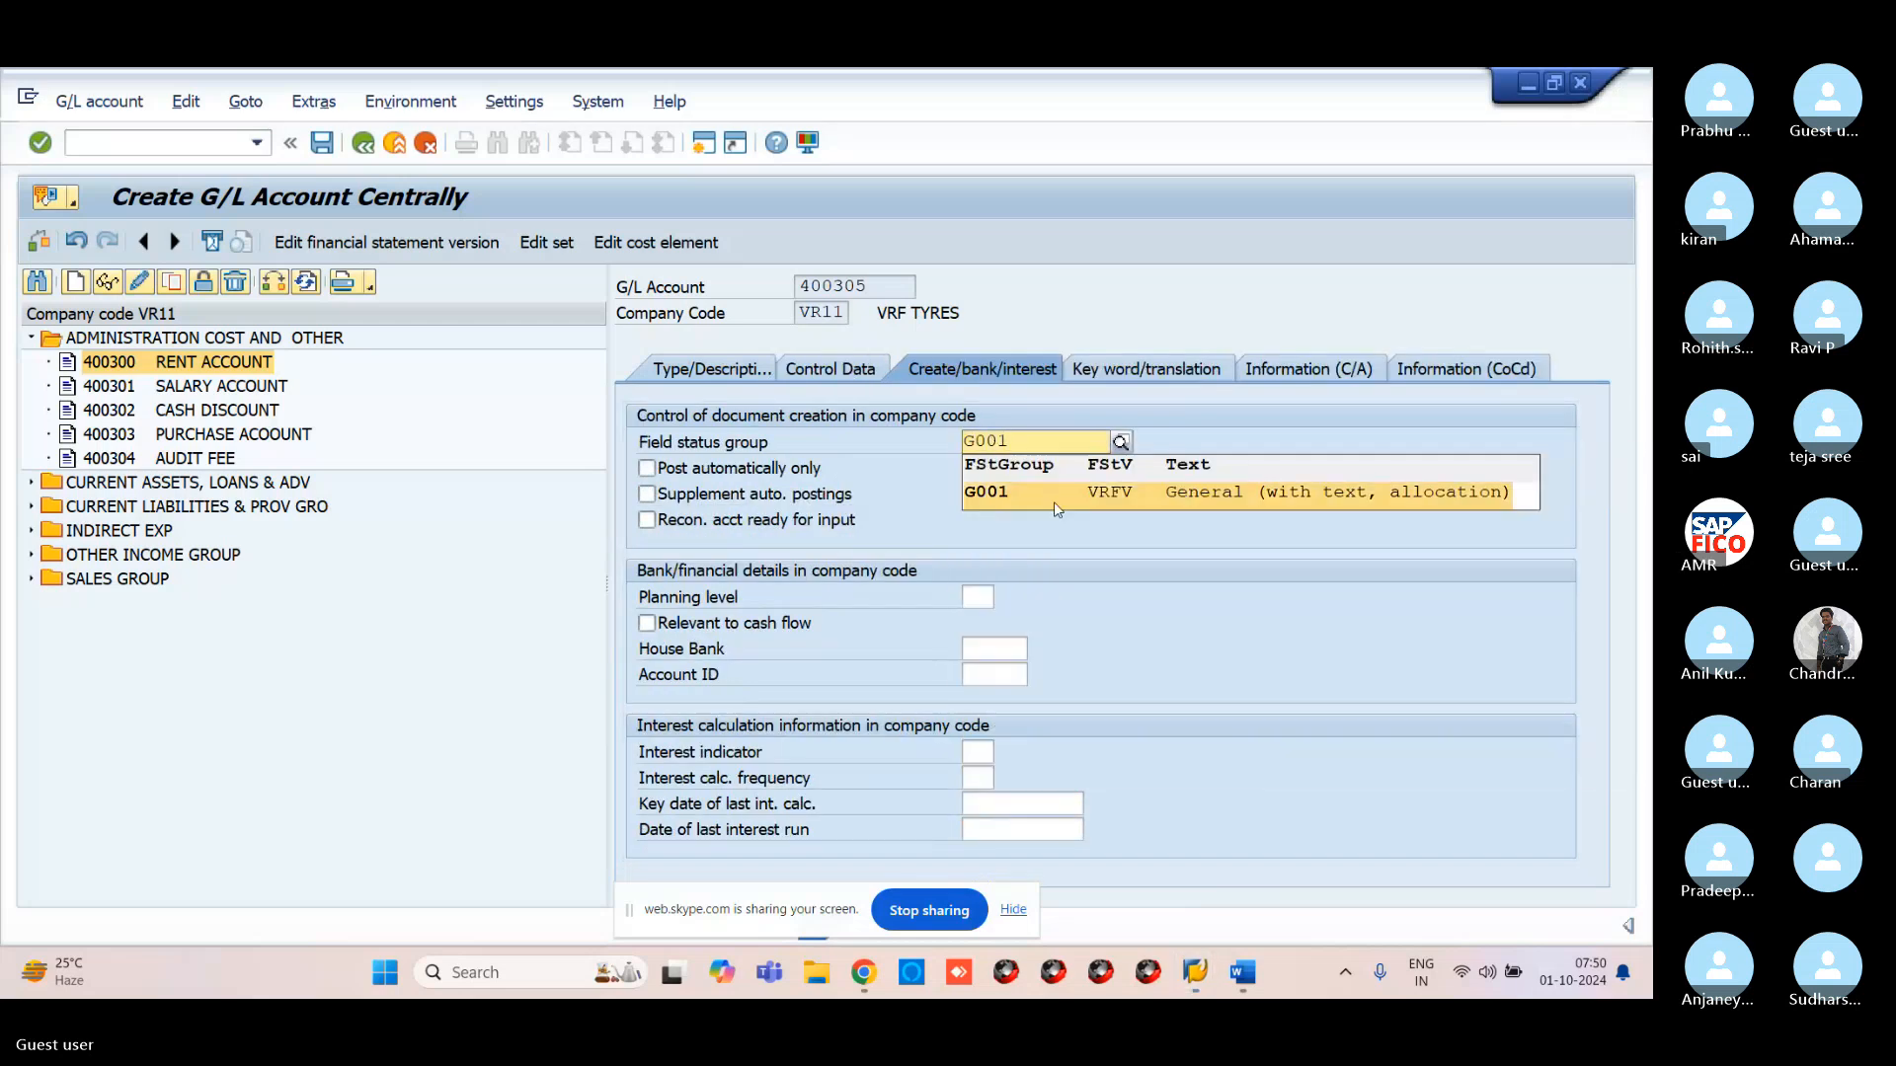
{"action": "left_click", "coordinate": [1053, 499]}
{"action": "key", "text": "Return"}
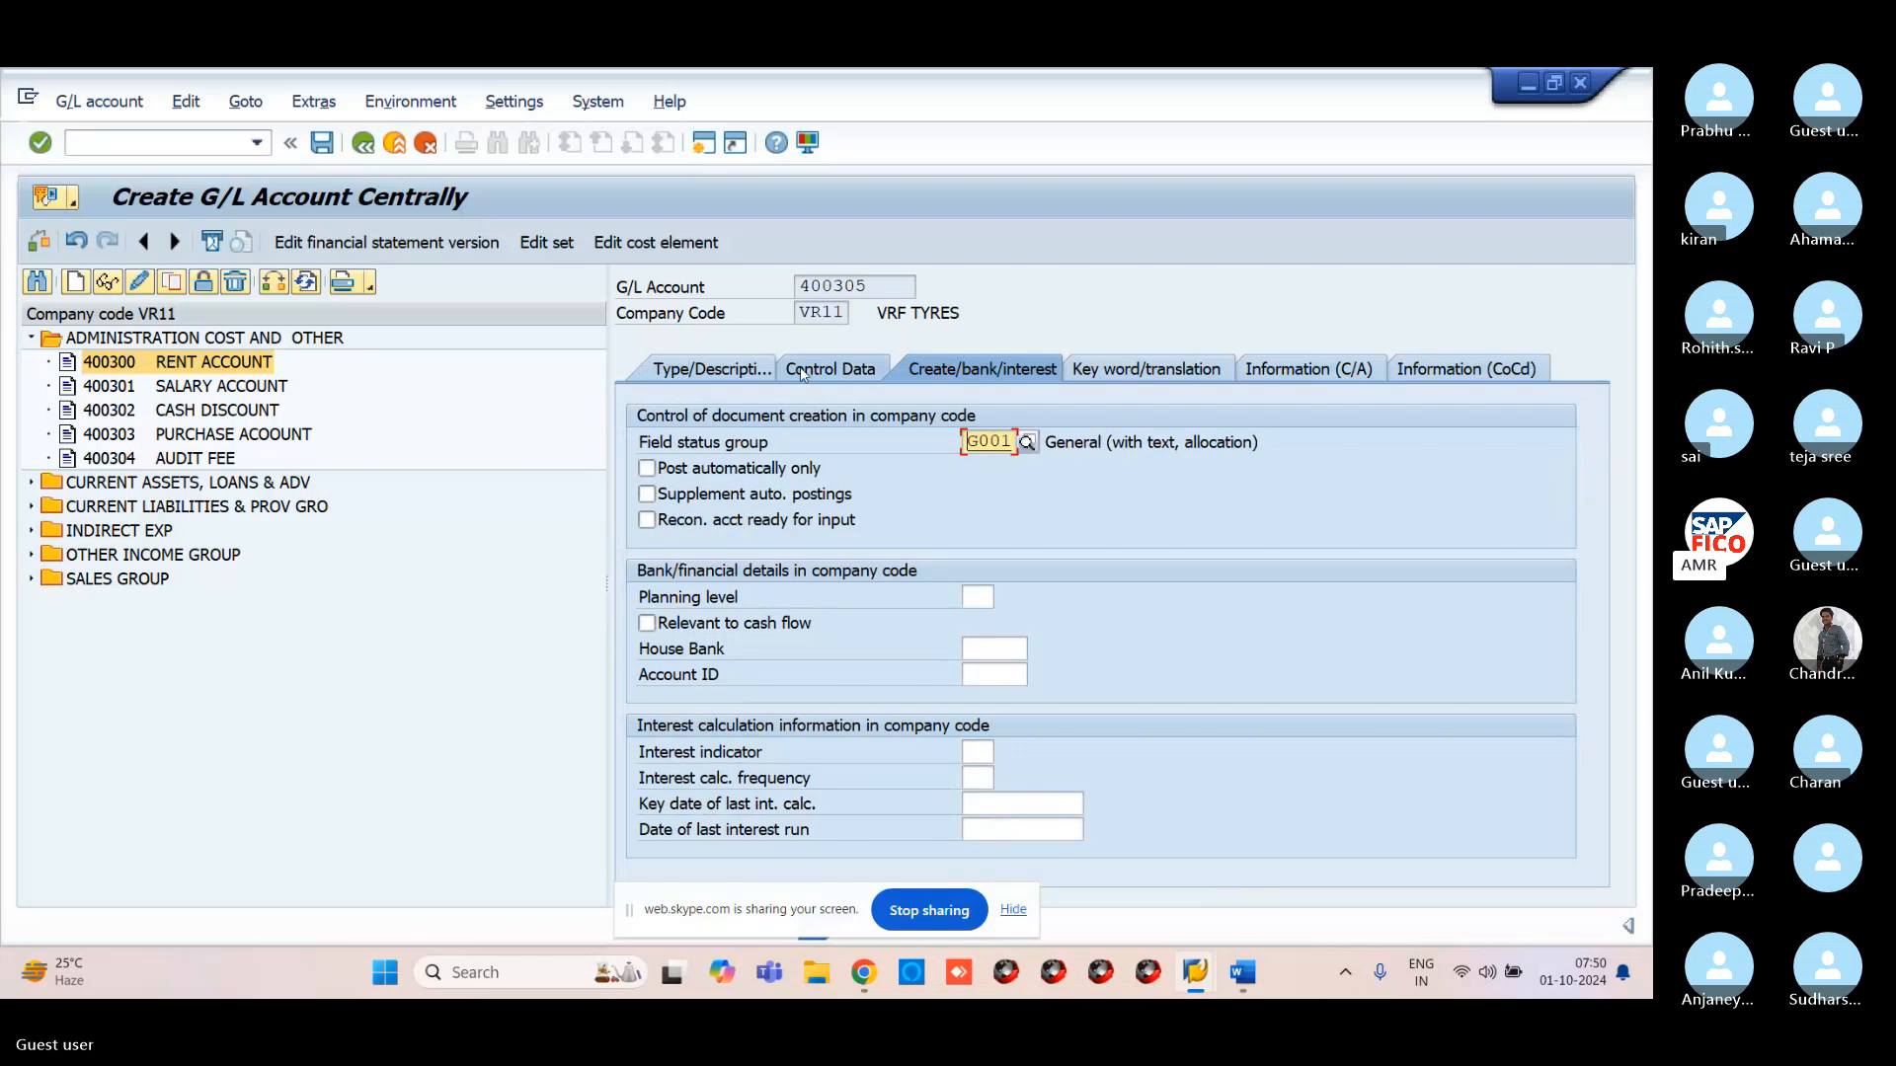
{"action": "left_click", "coordinate": [322, 142]}
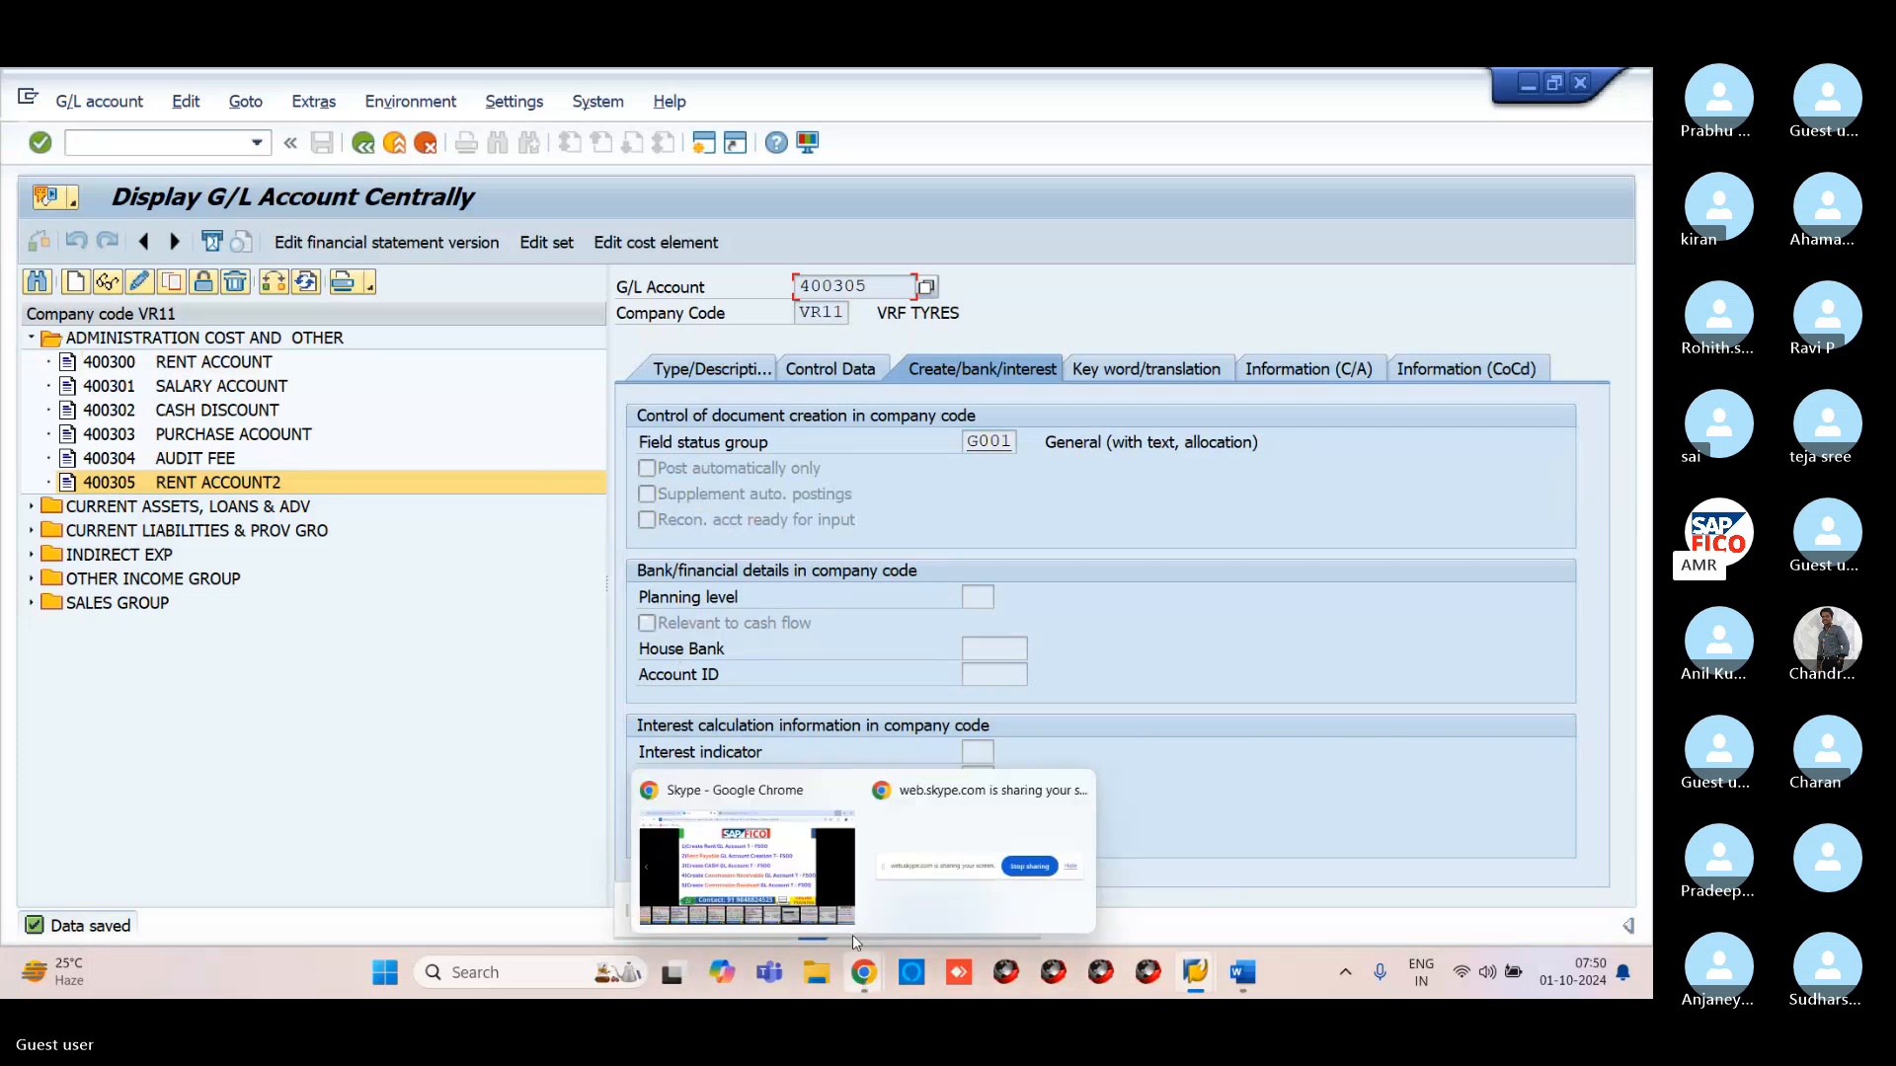
{"action": "left_click", "coordinate": [851, 934]}
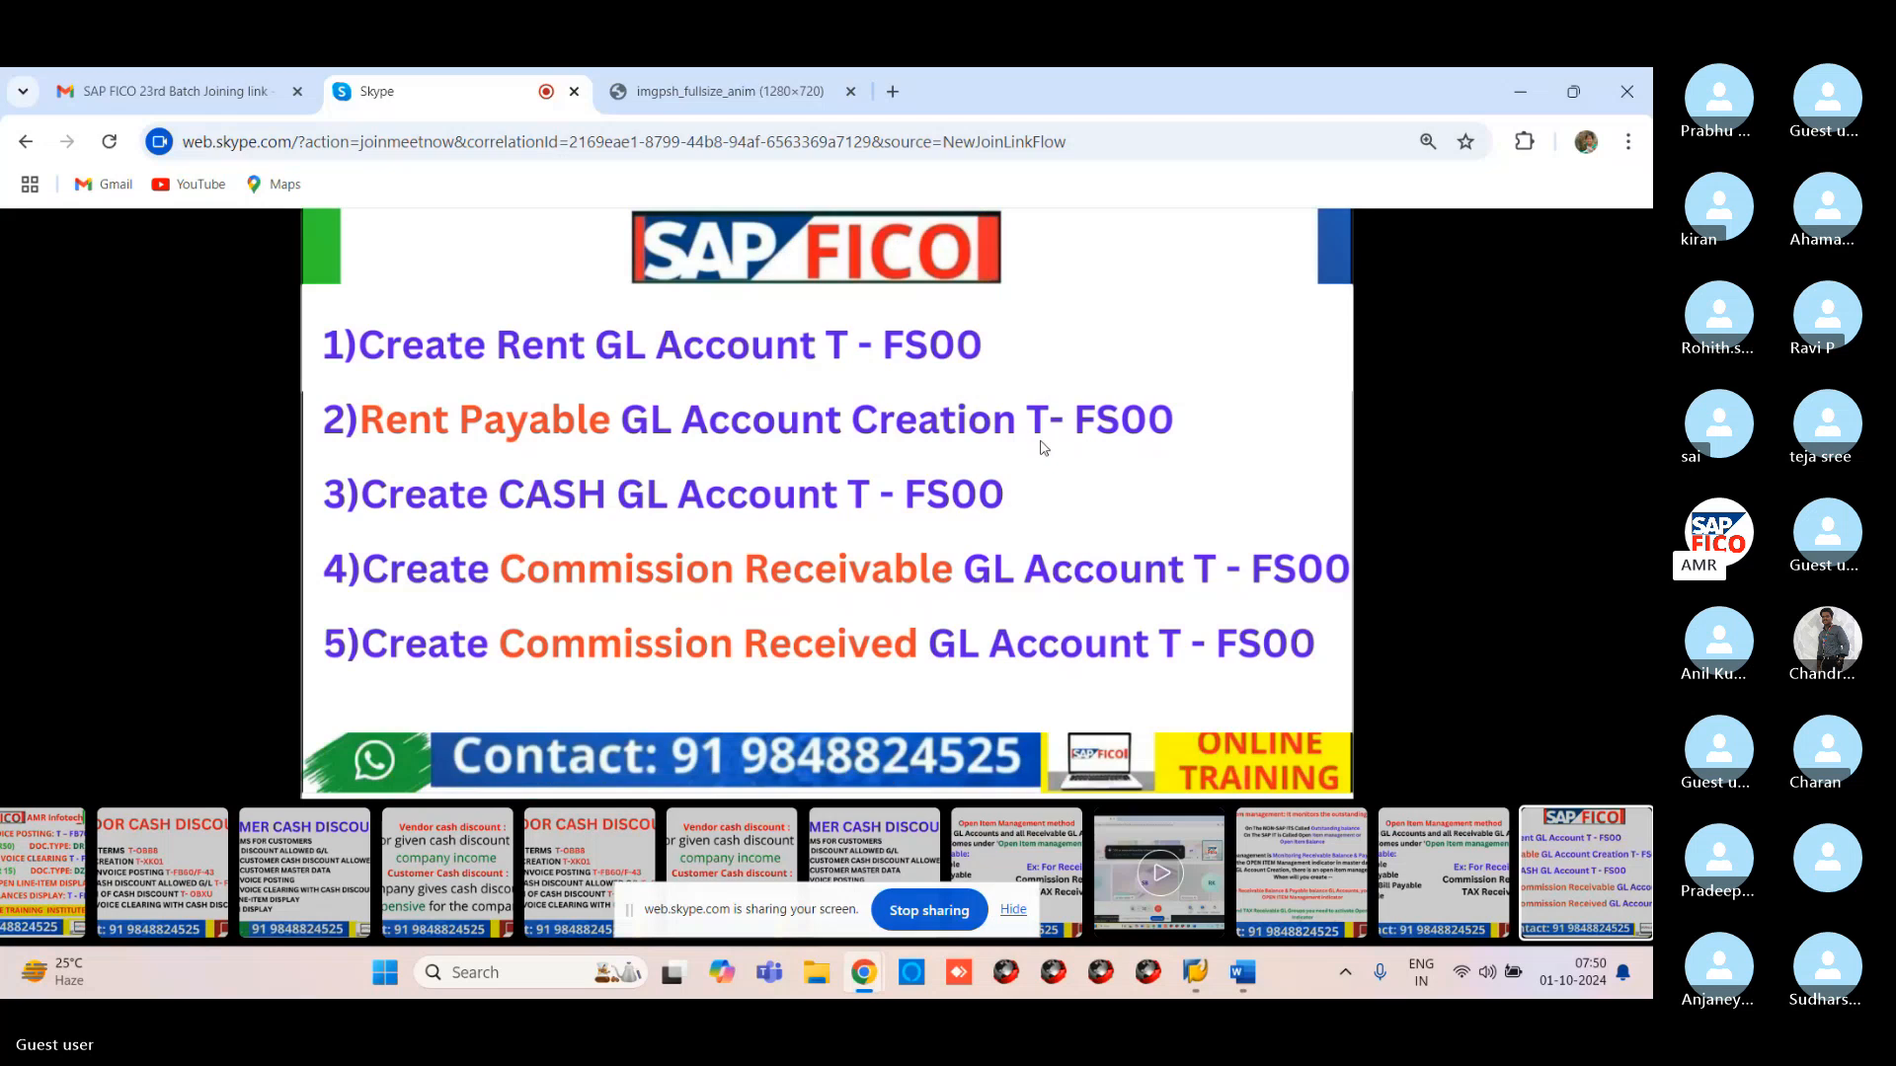
{"action": "mouse_move", "coordinate": [1195, 973]}
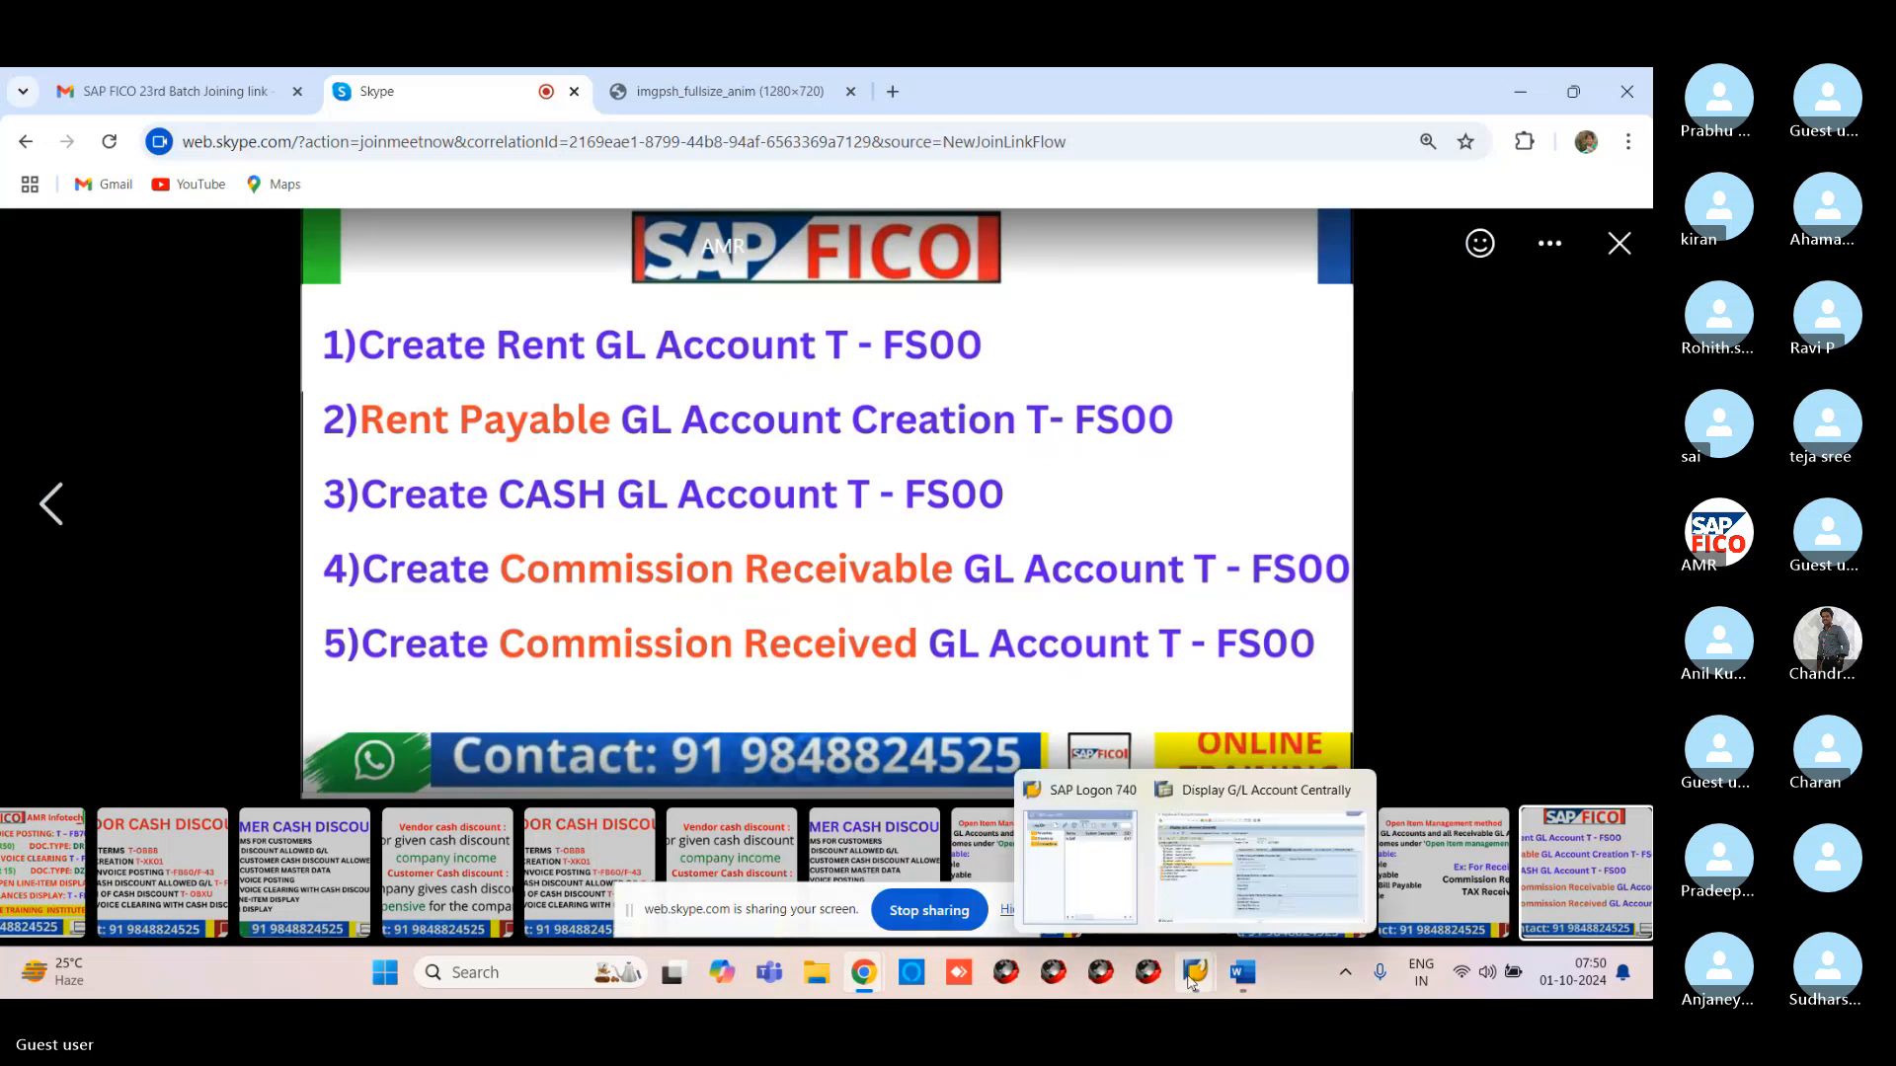
{"action": "left_click", "coordinate": [1217, 892]}
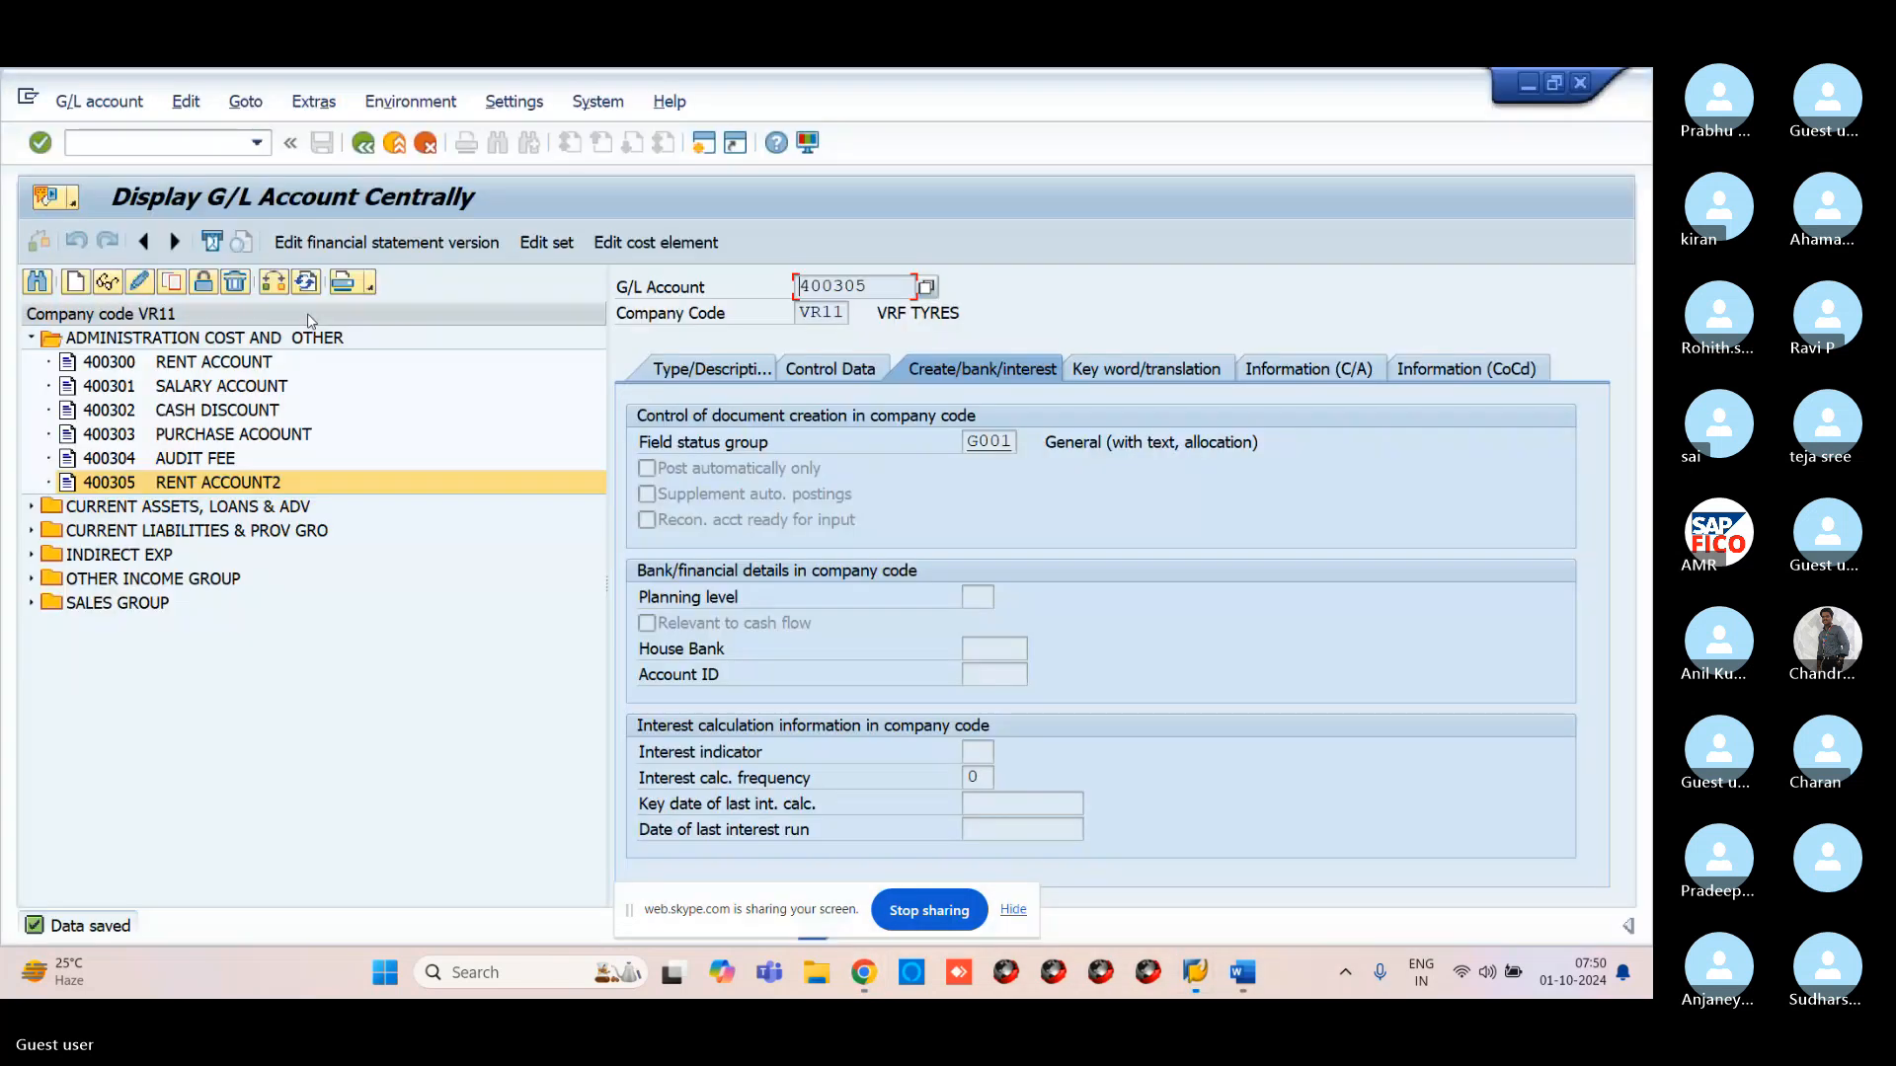
Create account 100503 and assign it the CURRENT LIABILITIES & PROV GRO account group
{"action": "left_click", "coordinate": [33, 532]}
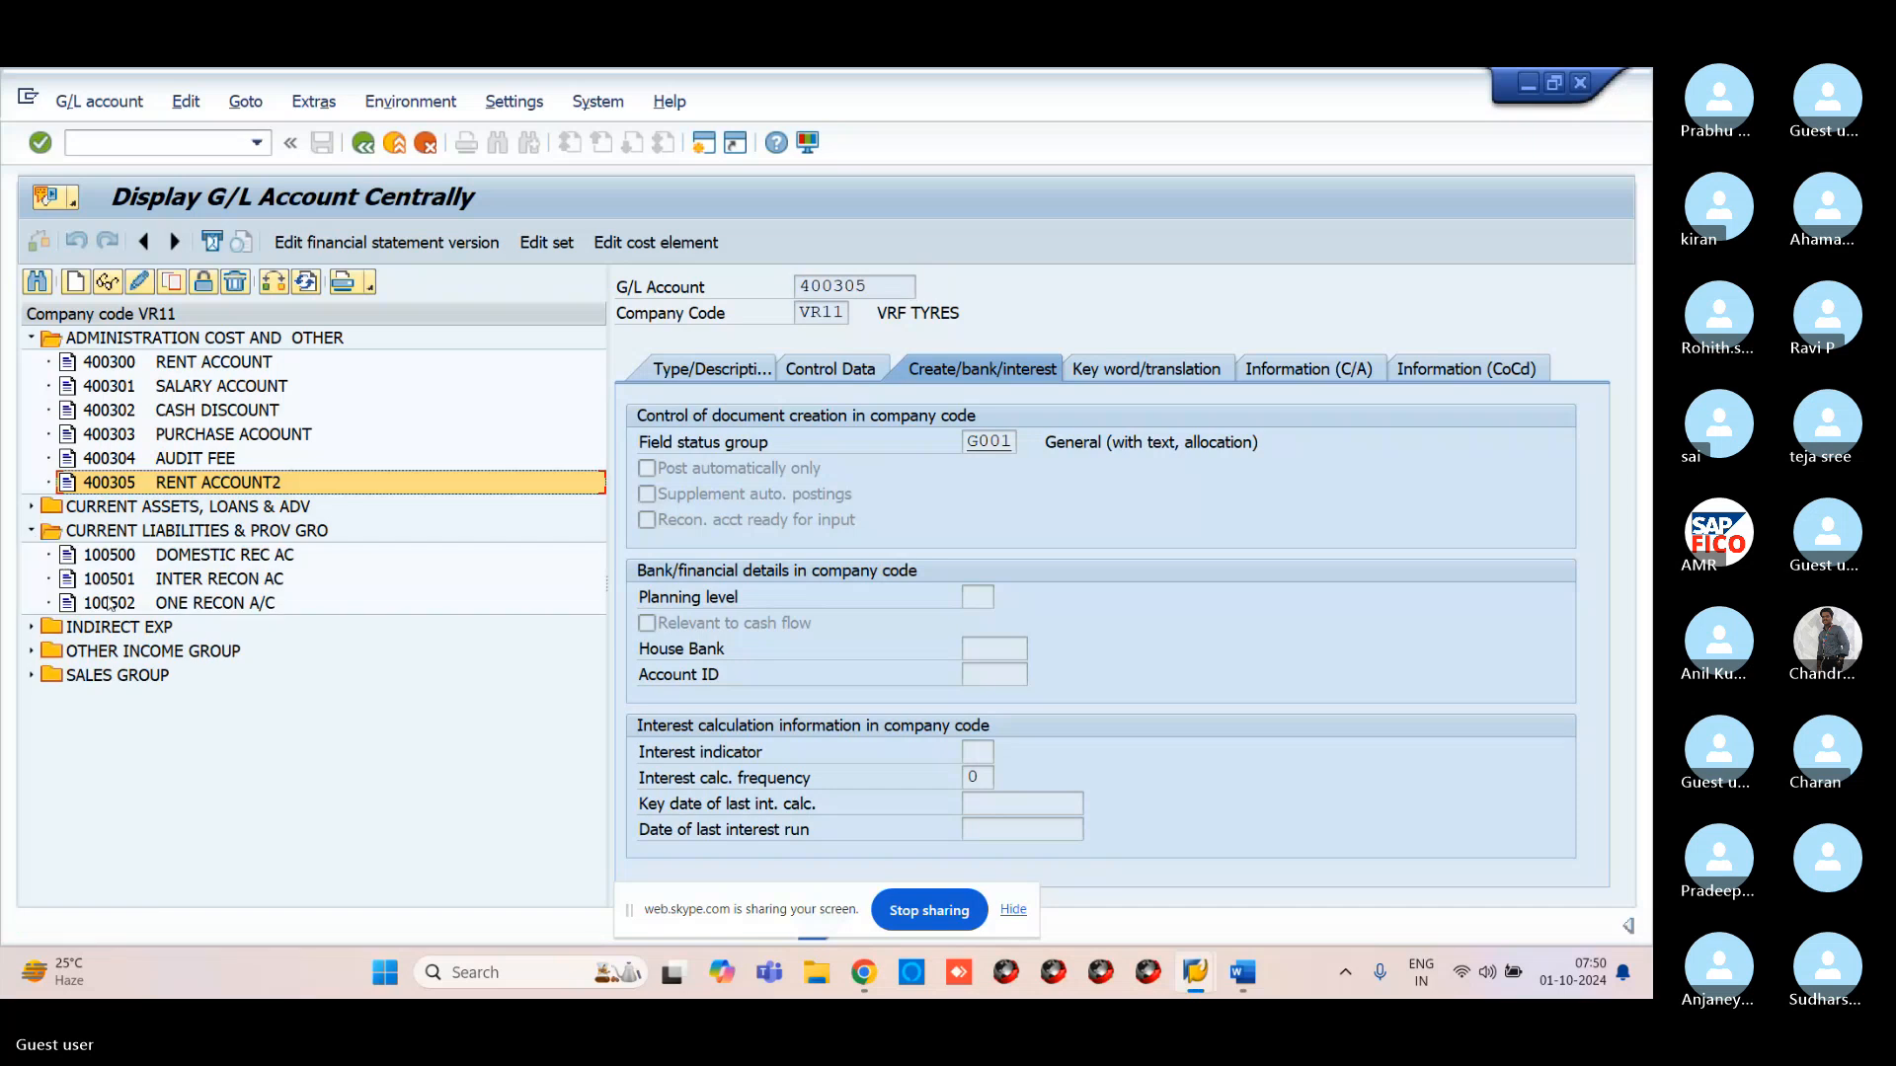
{"action": "left_click", "coordinate": [74, 282]}
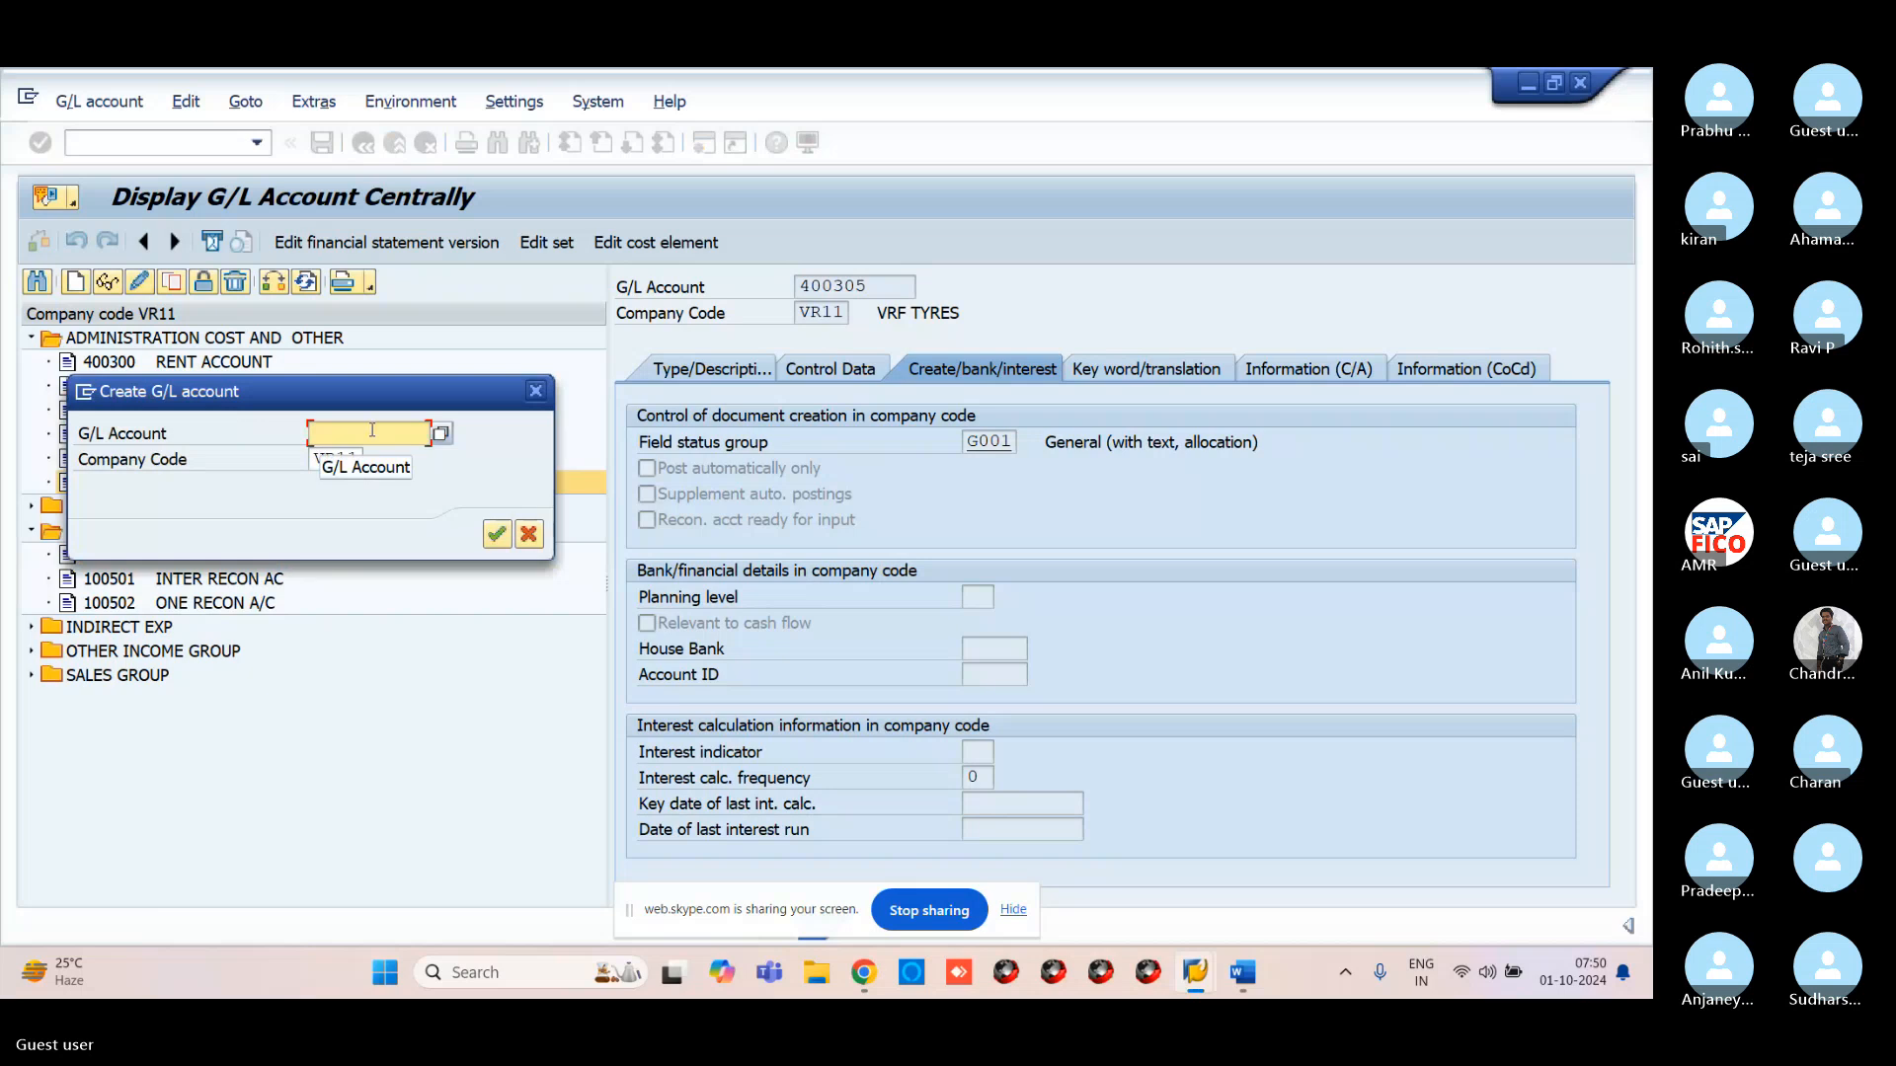
{"action": "type", "text": "100"}
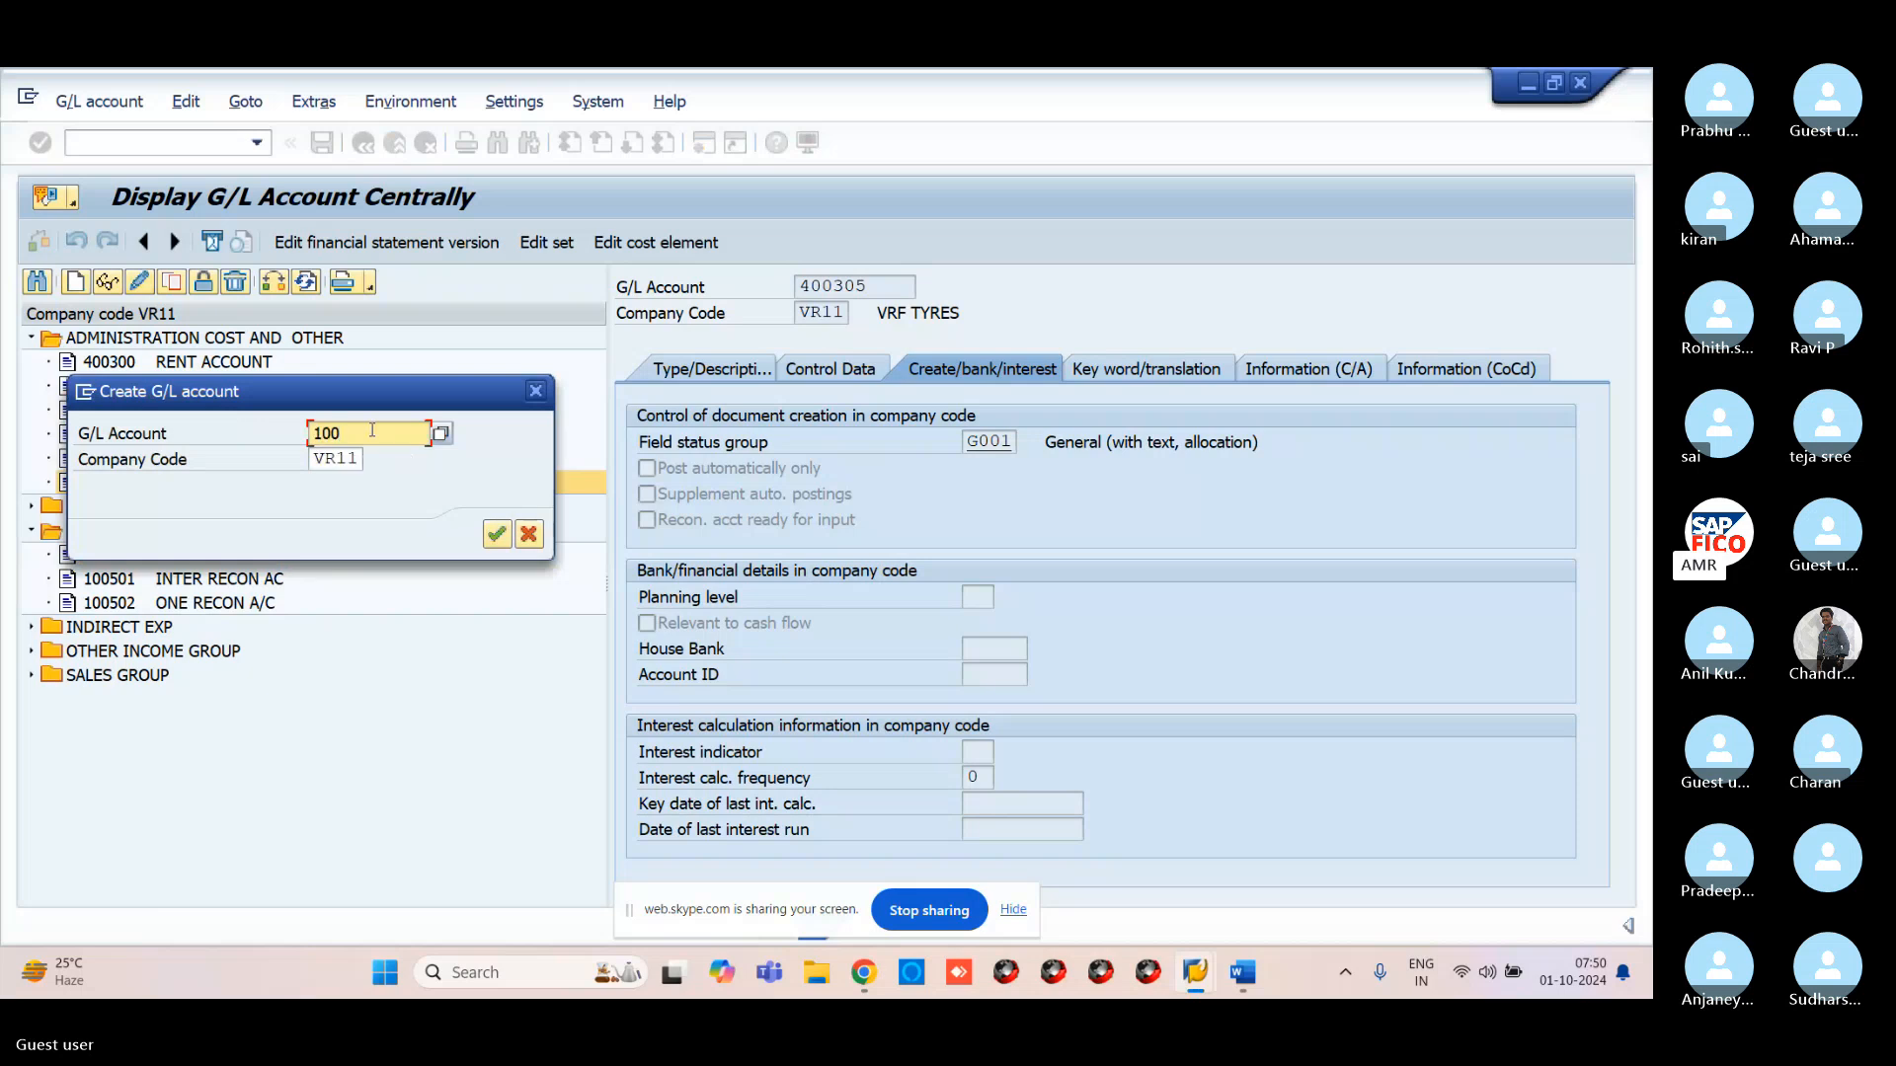
{"action": "type", "text": "503"}
{"action": "left_click", "coordinate": [497, 535]}
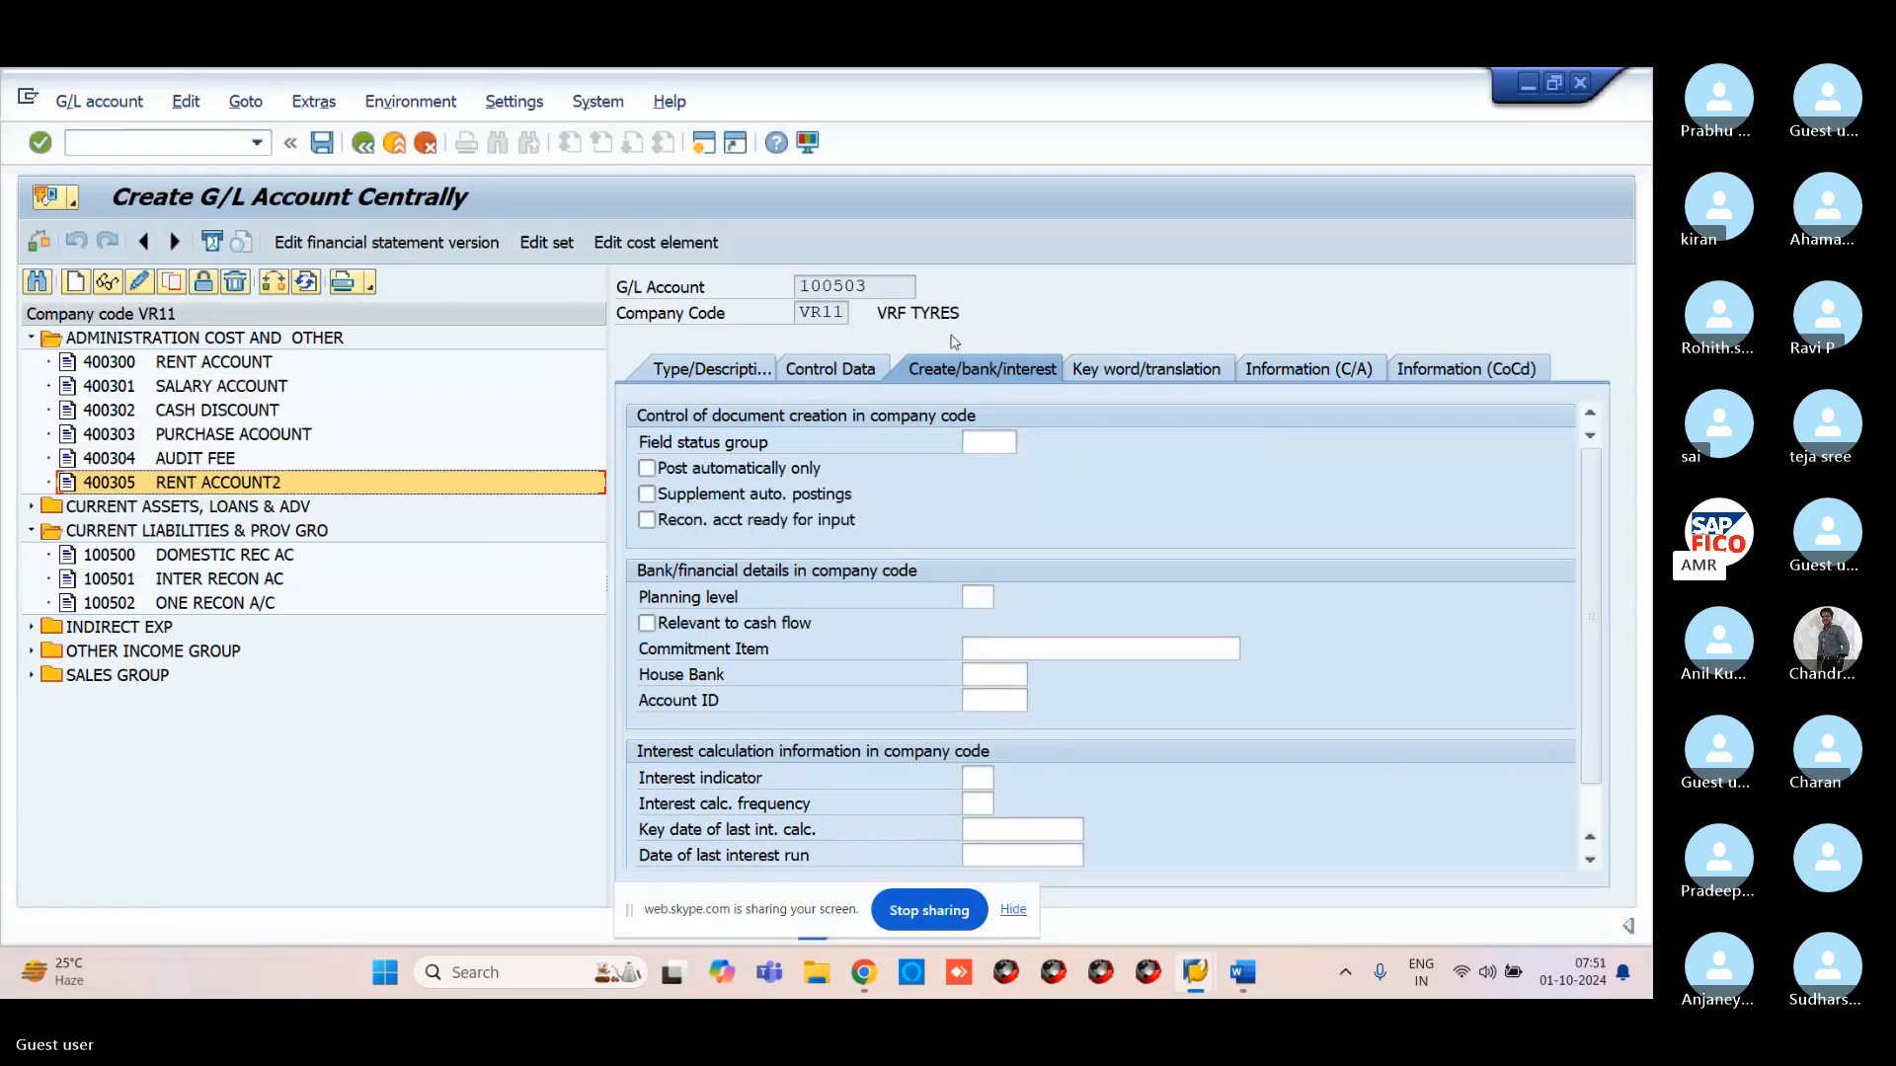
{"action": "left_click", "coordinate": [709, 372]}
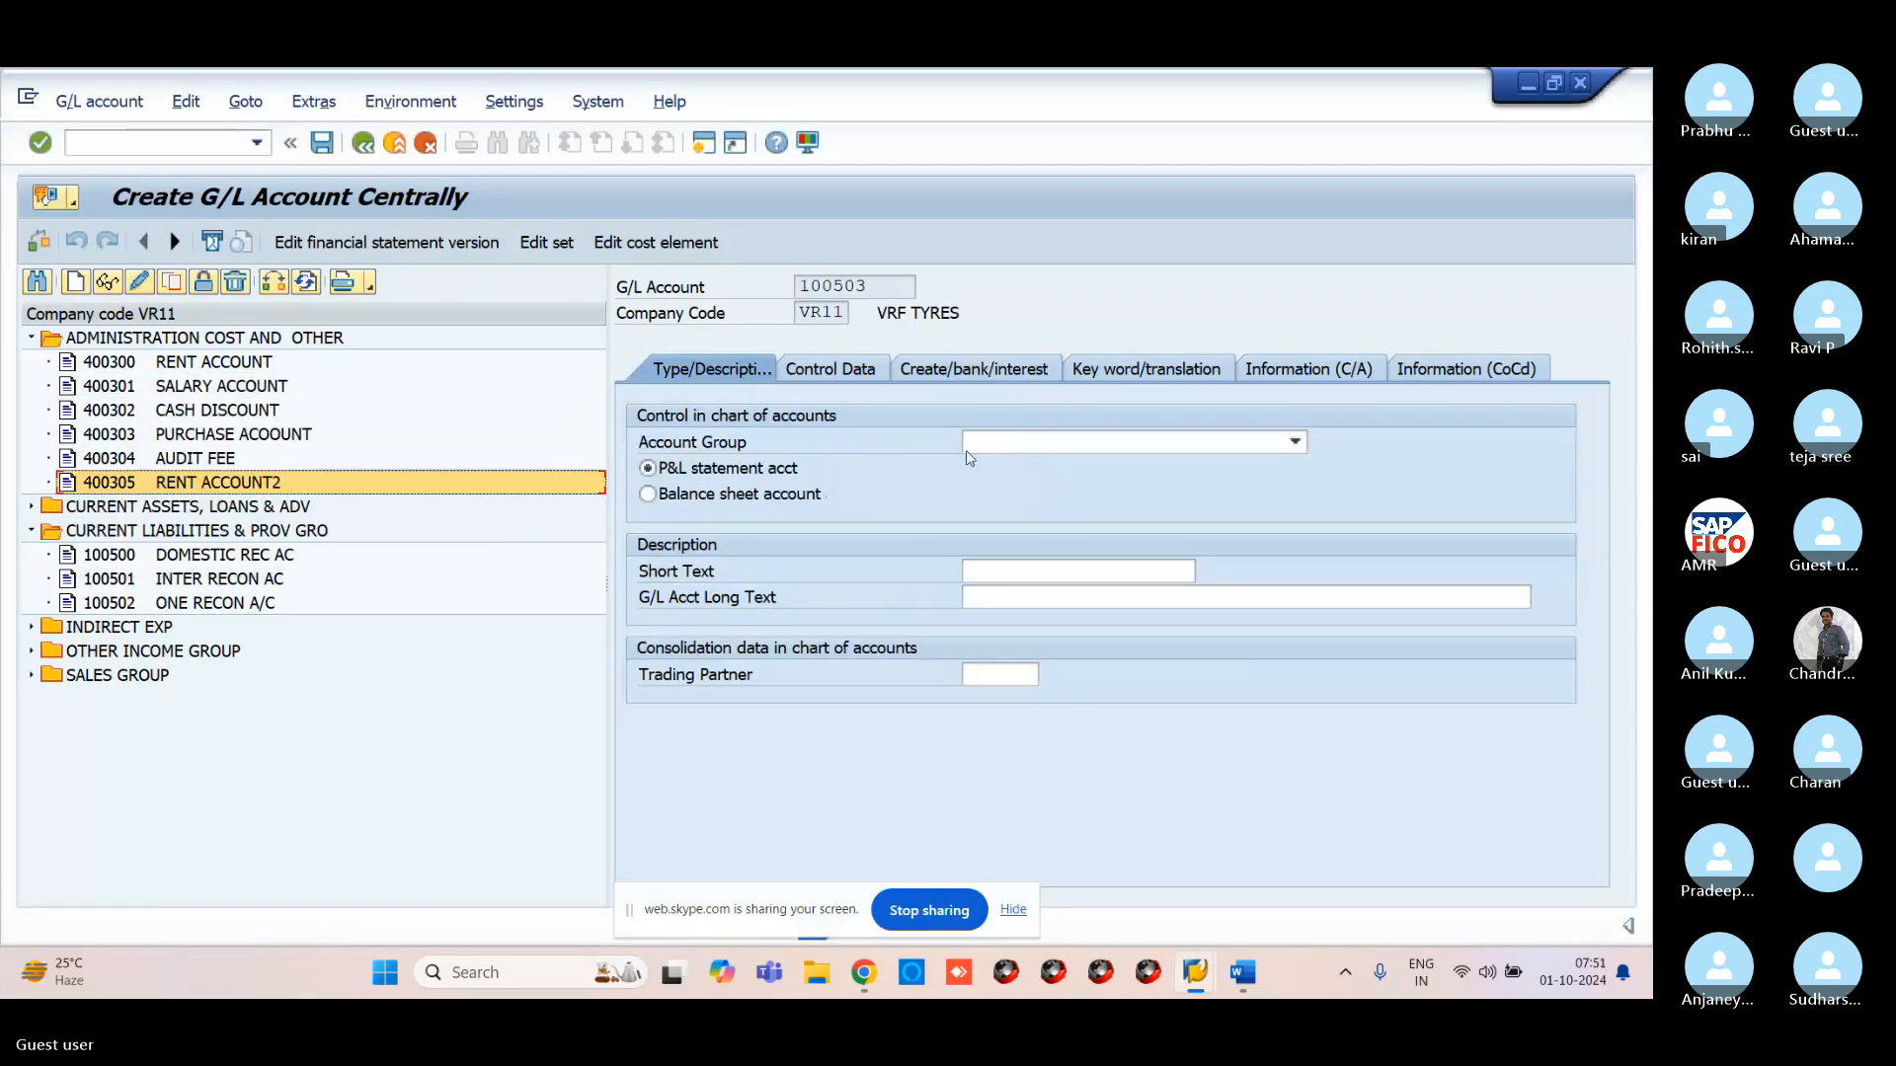
{"action": "left_click", "coordinate": [1008, 447]}
{"action": "left_click", "coordinate": [1007, 448]}
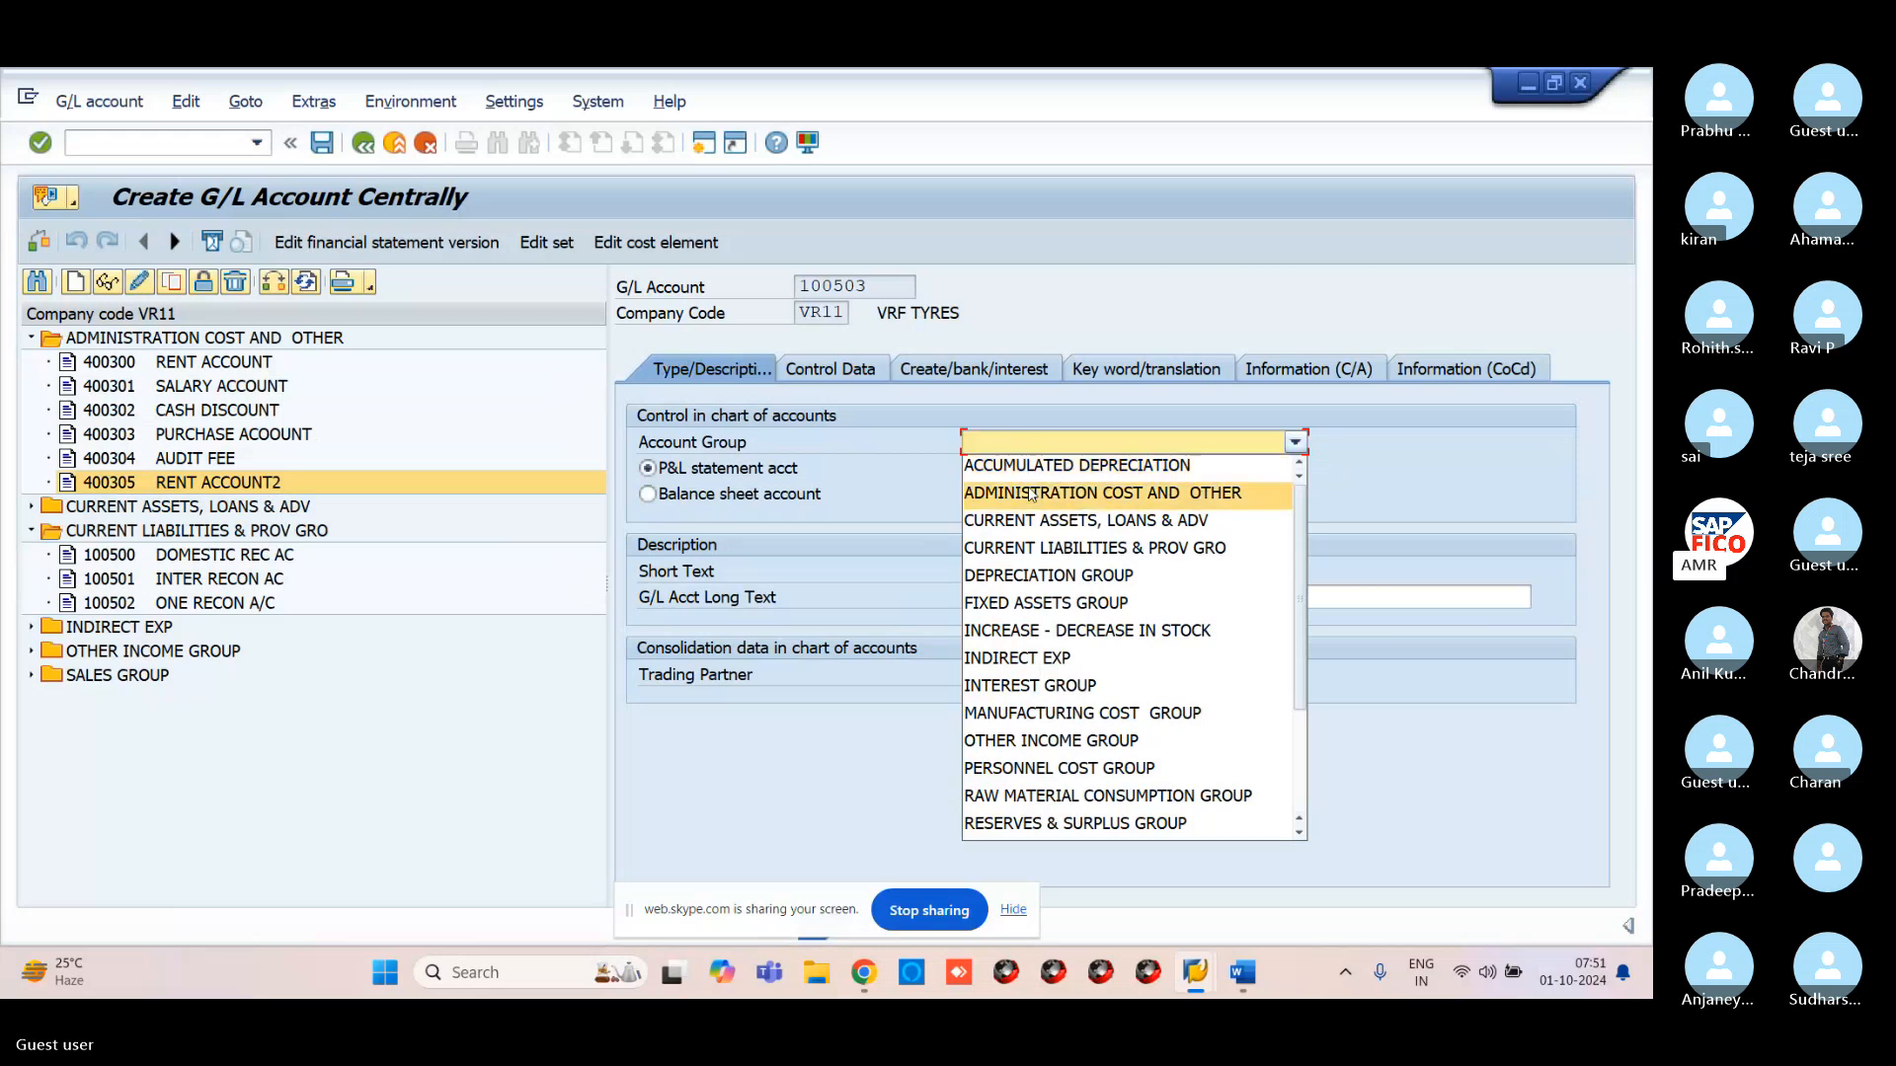
{"action": "left_click", "coordinate": [1037, 548]}
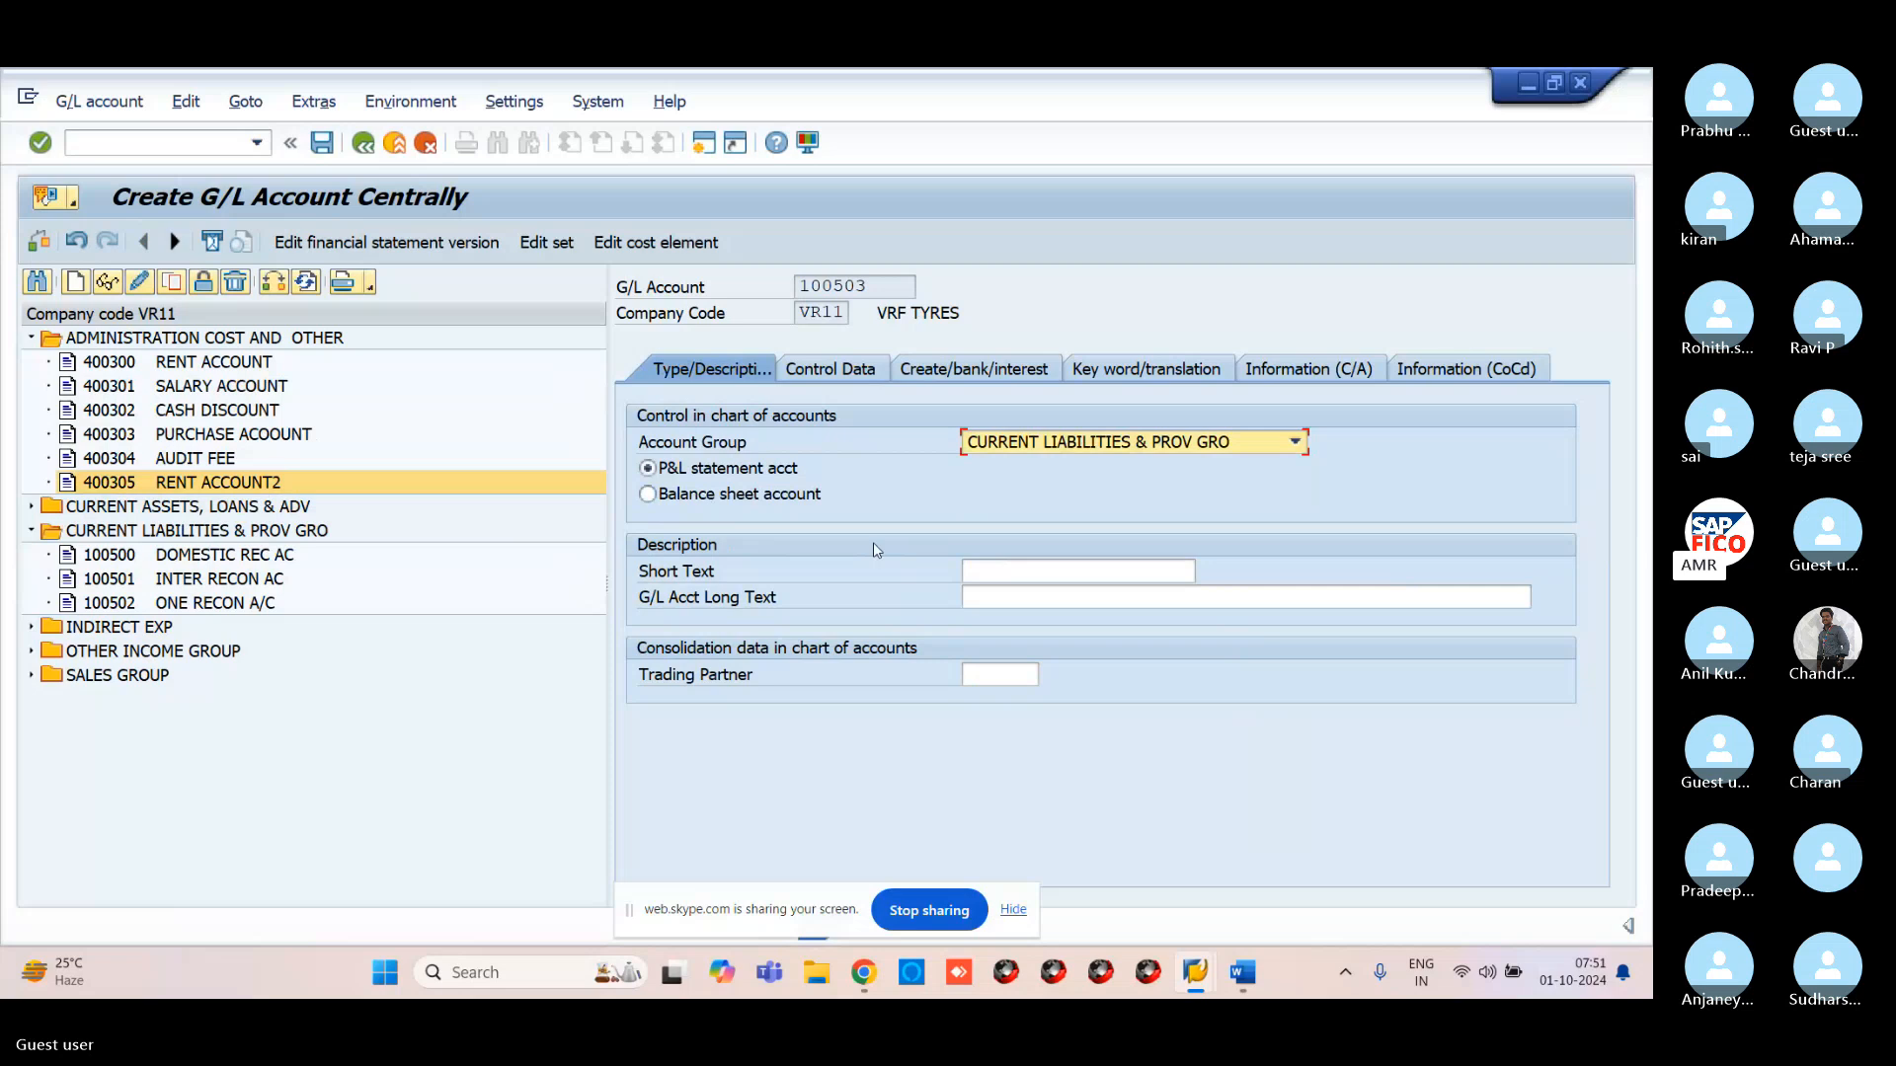
Autofill the short and long texts from the earlier RENT ACCOUNT entries
{"action": "left_click", "coordinate": [1054, 572]}
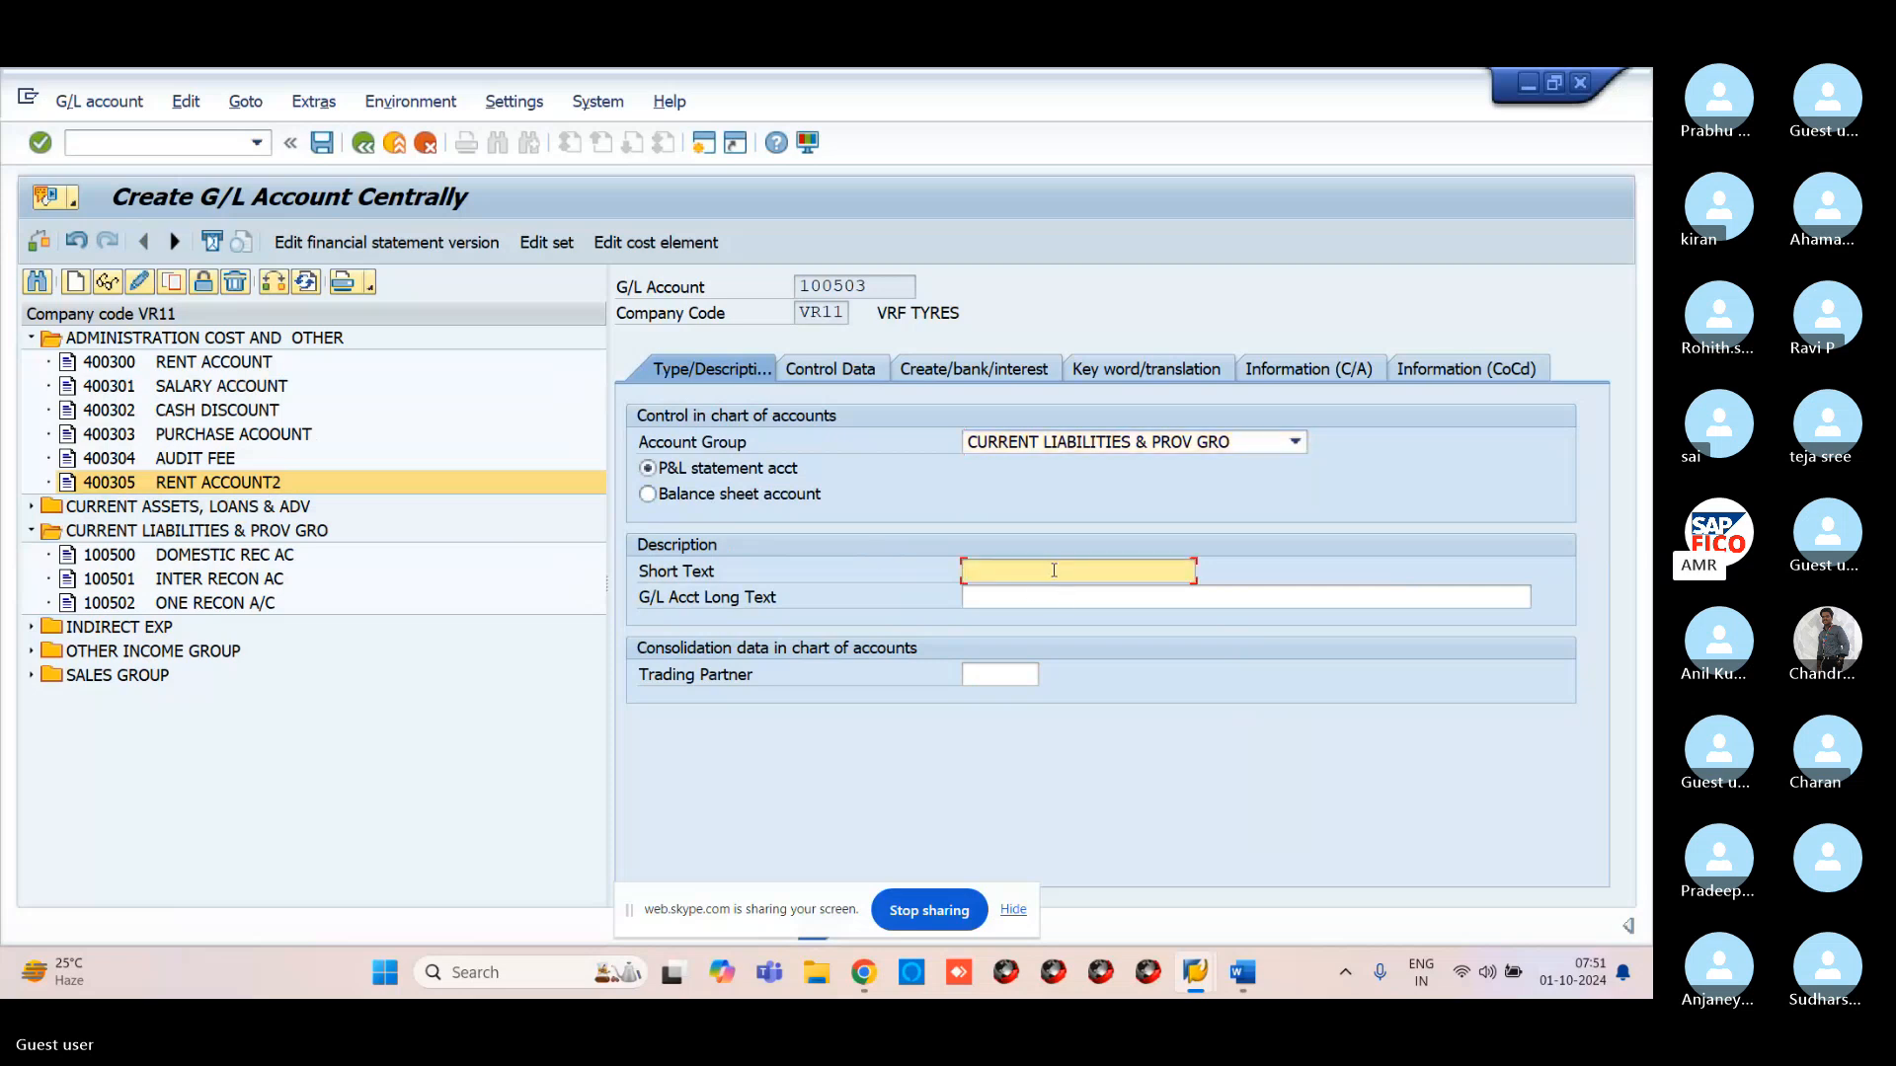
{"action": "type", "text": "RE"}
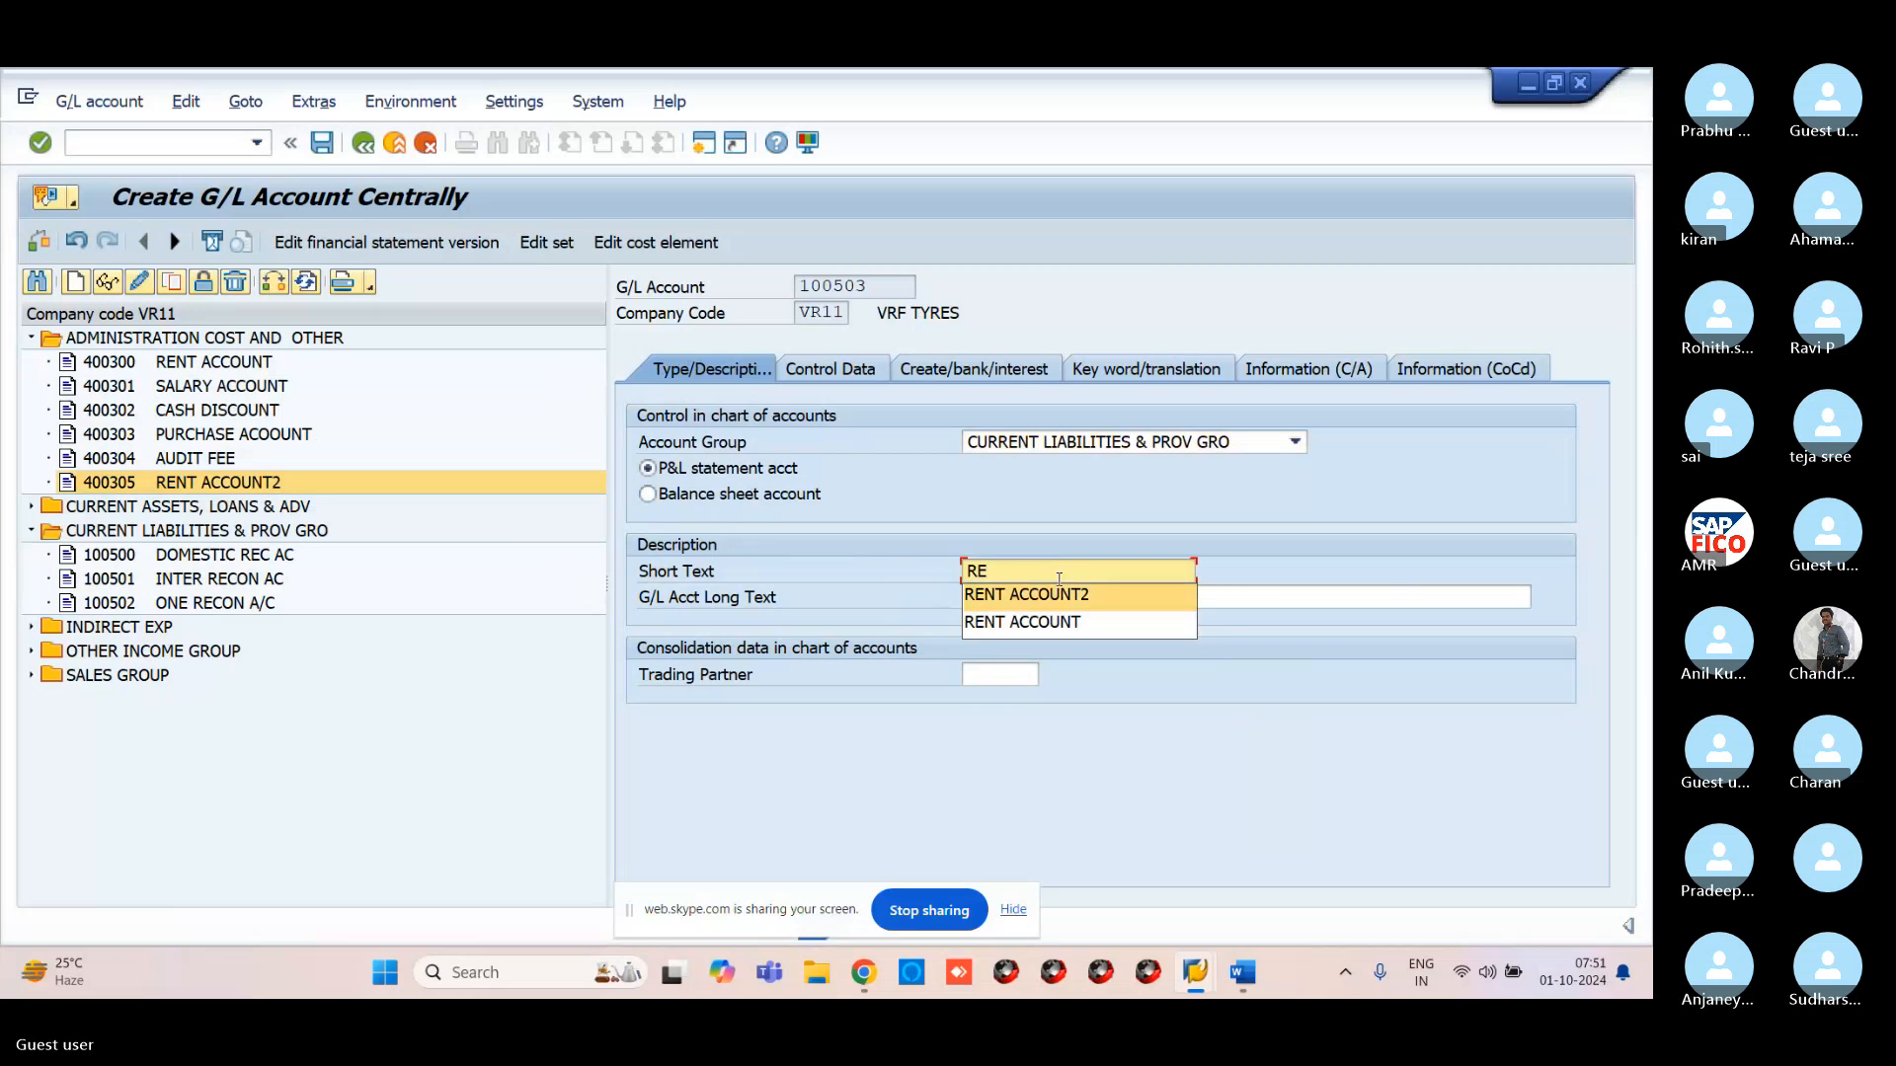
{"action": "left_click", "coordinate": [1056, 603]}
{"action": "left_click", "coordinate": [1052, 599]}
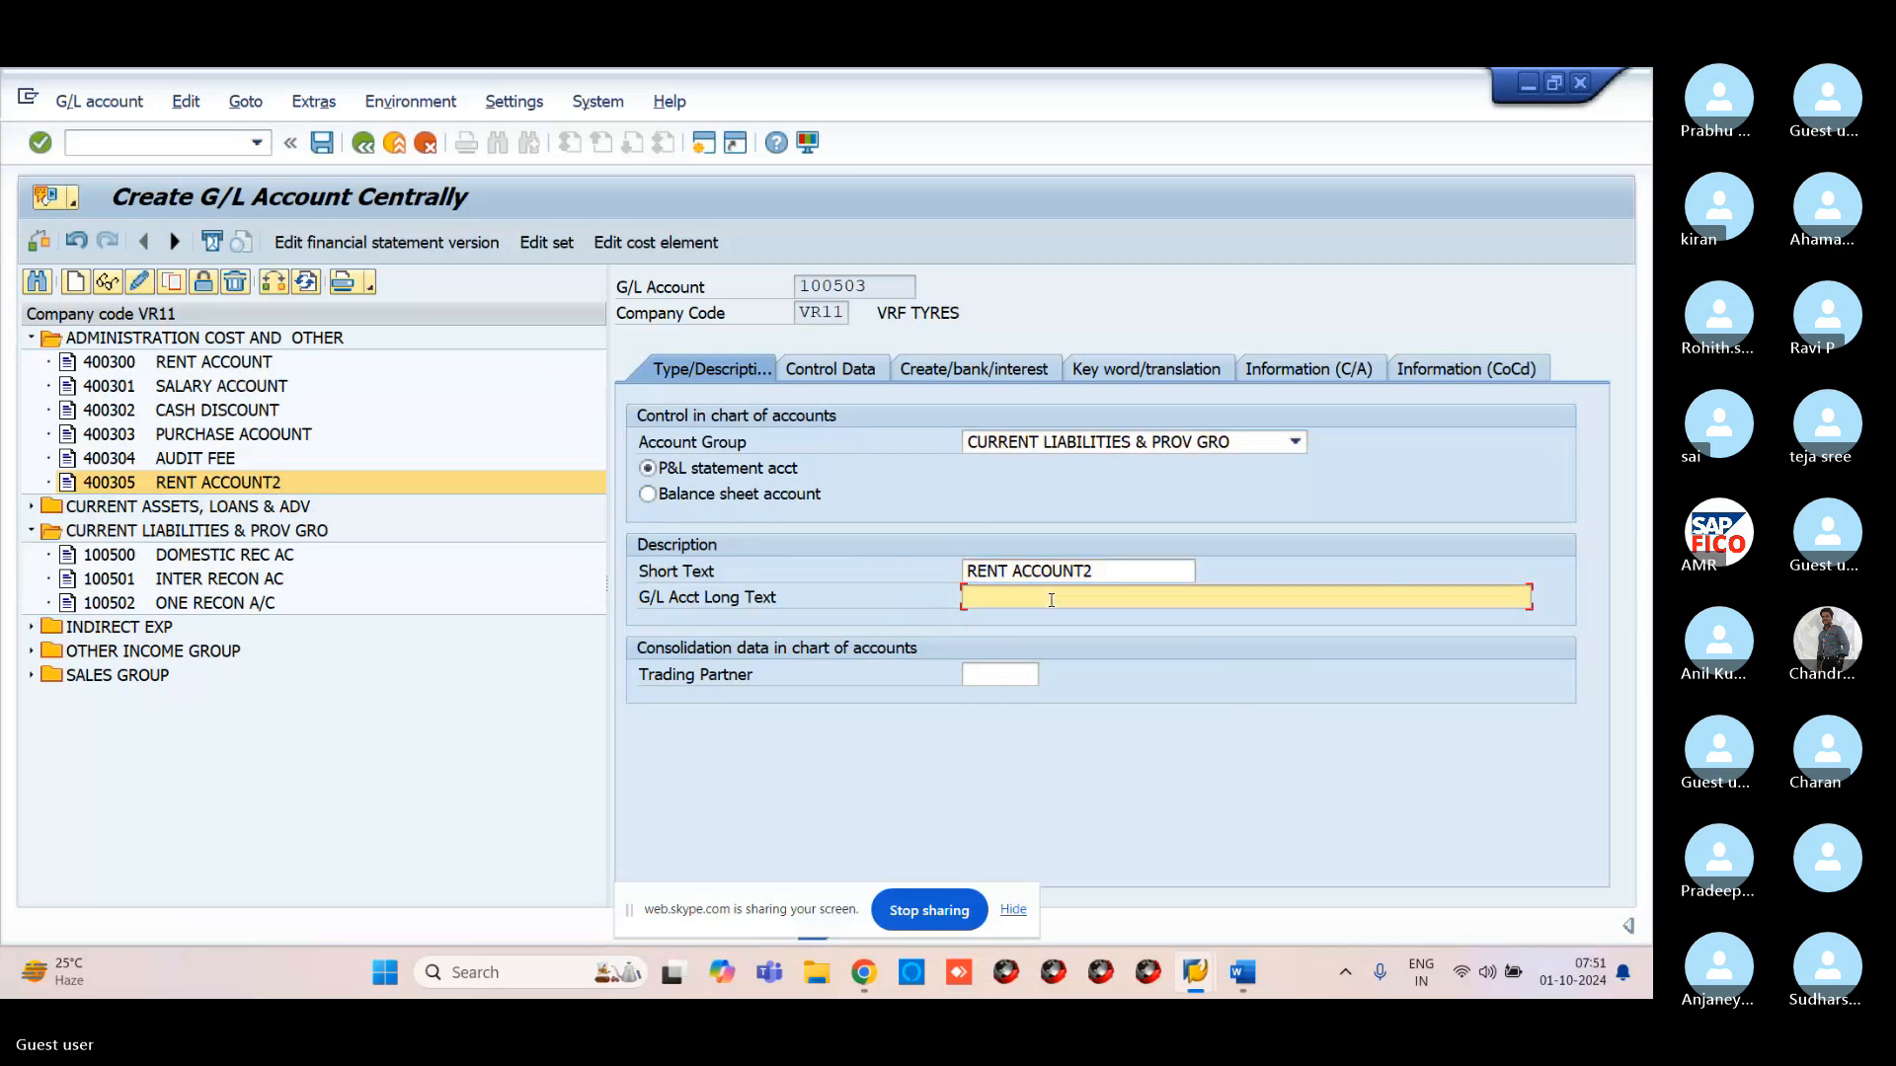
{"action": "type", "text": "RE"}
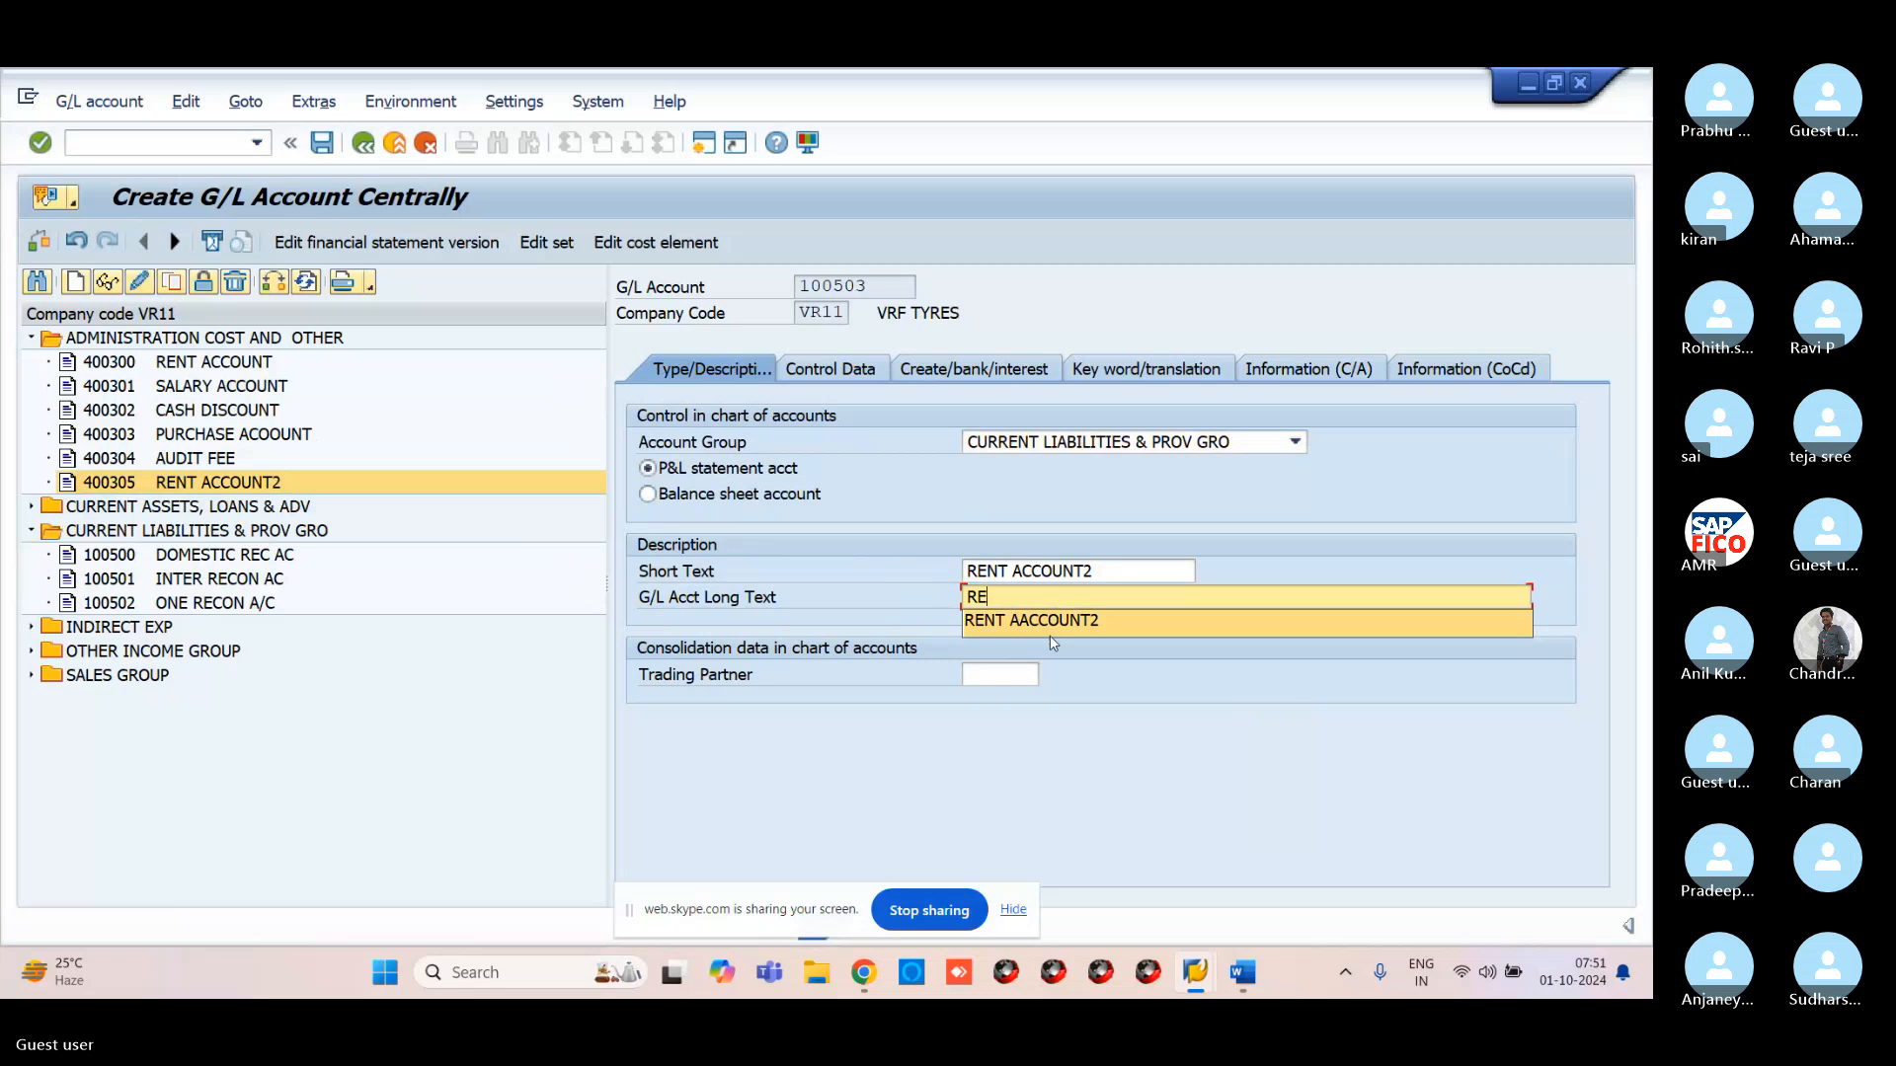
{"action": "left_click", "coordinate": [1053, 621]}
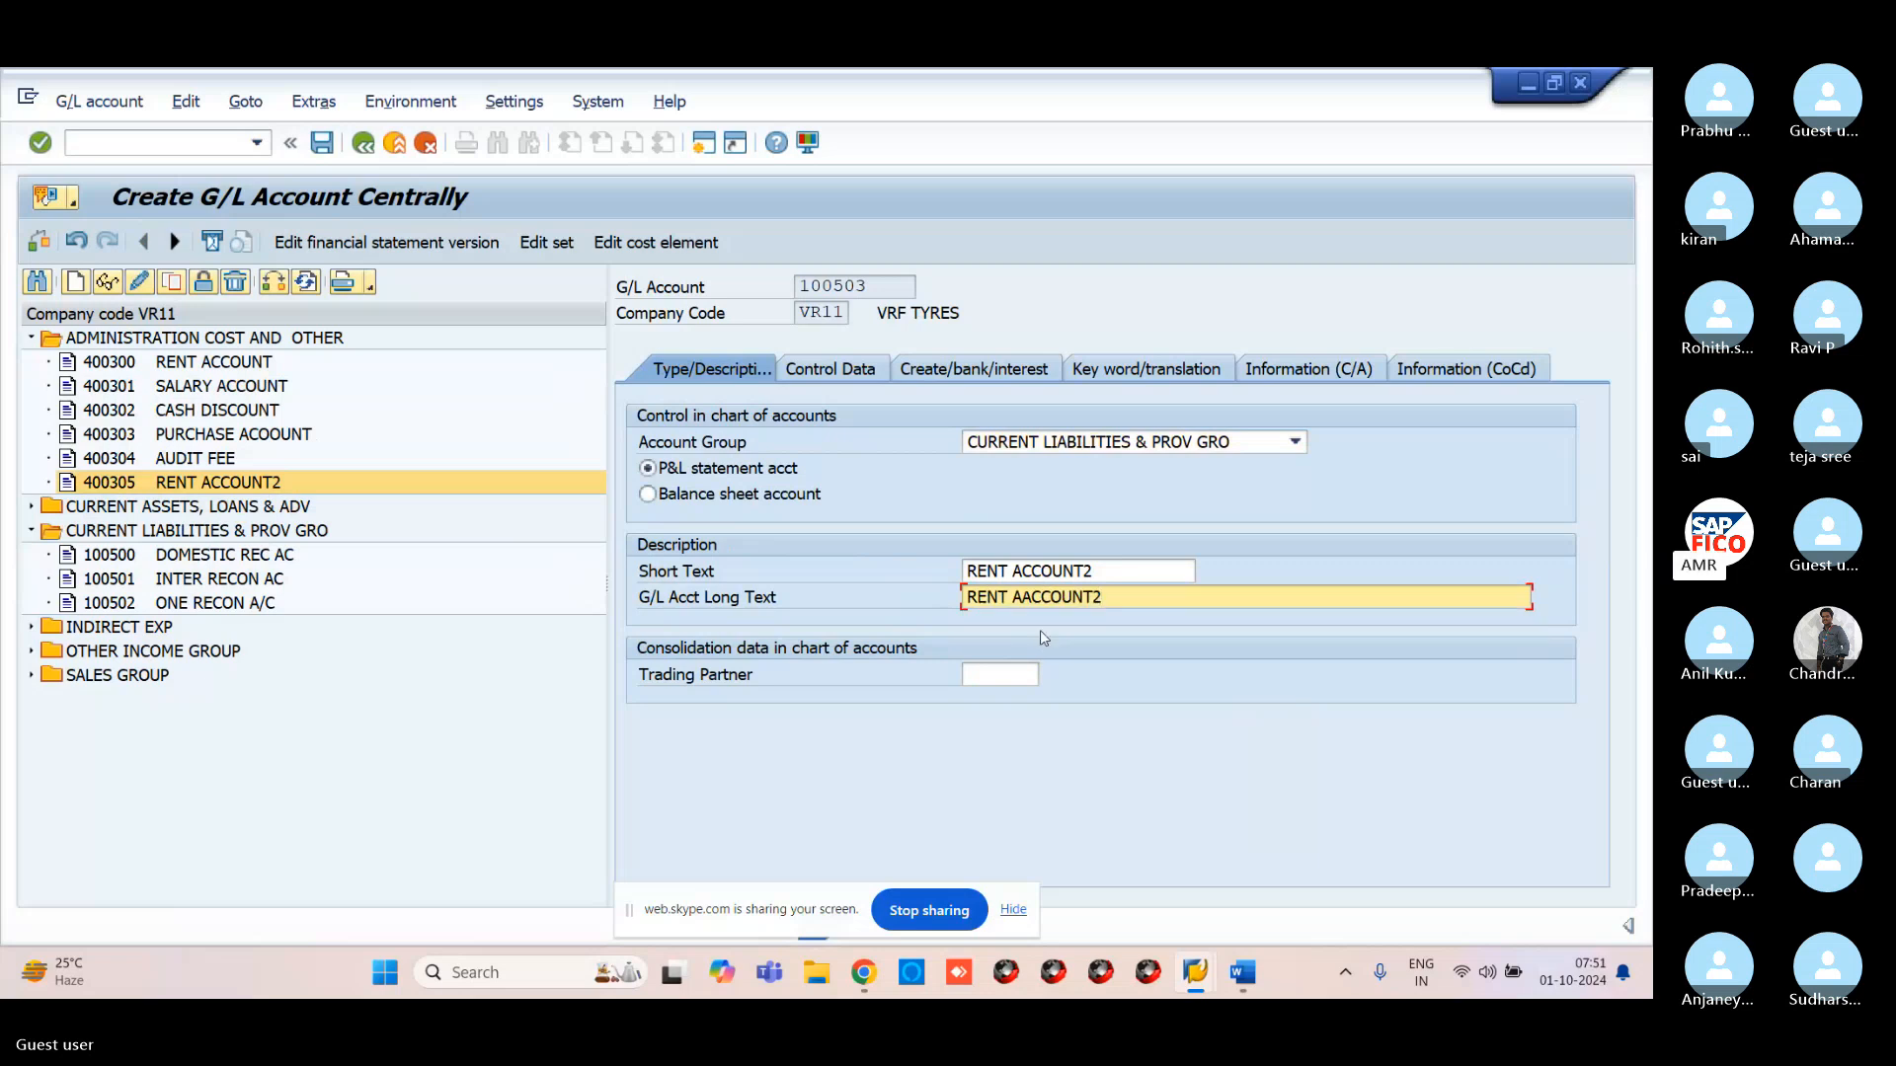
Change both texts to RENT PAYBLE and make 100503 a balance sheet account
{"action": "left_click", "coordinate": [1113, 574]}
{"action": "key", "text": "BackSpace"}
{"action": "key", "text": "BackSpace"}
{"action": "key", "text": "BackSpace"}
{"action": "key", "text": "BackSpace"}
{"action": "key", "text": "BackSpace"}
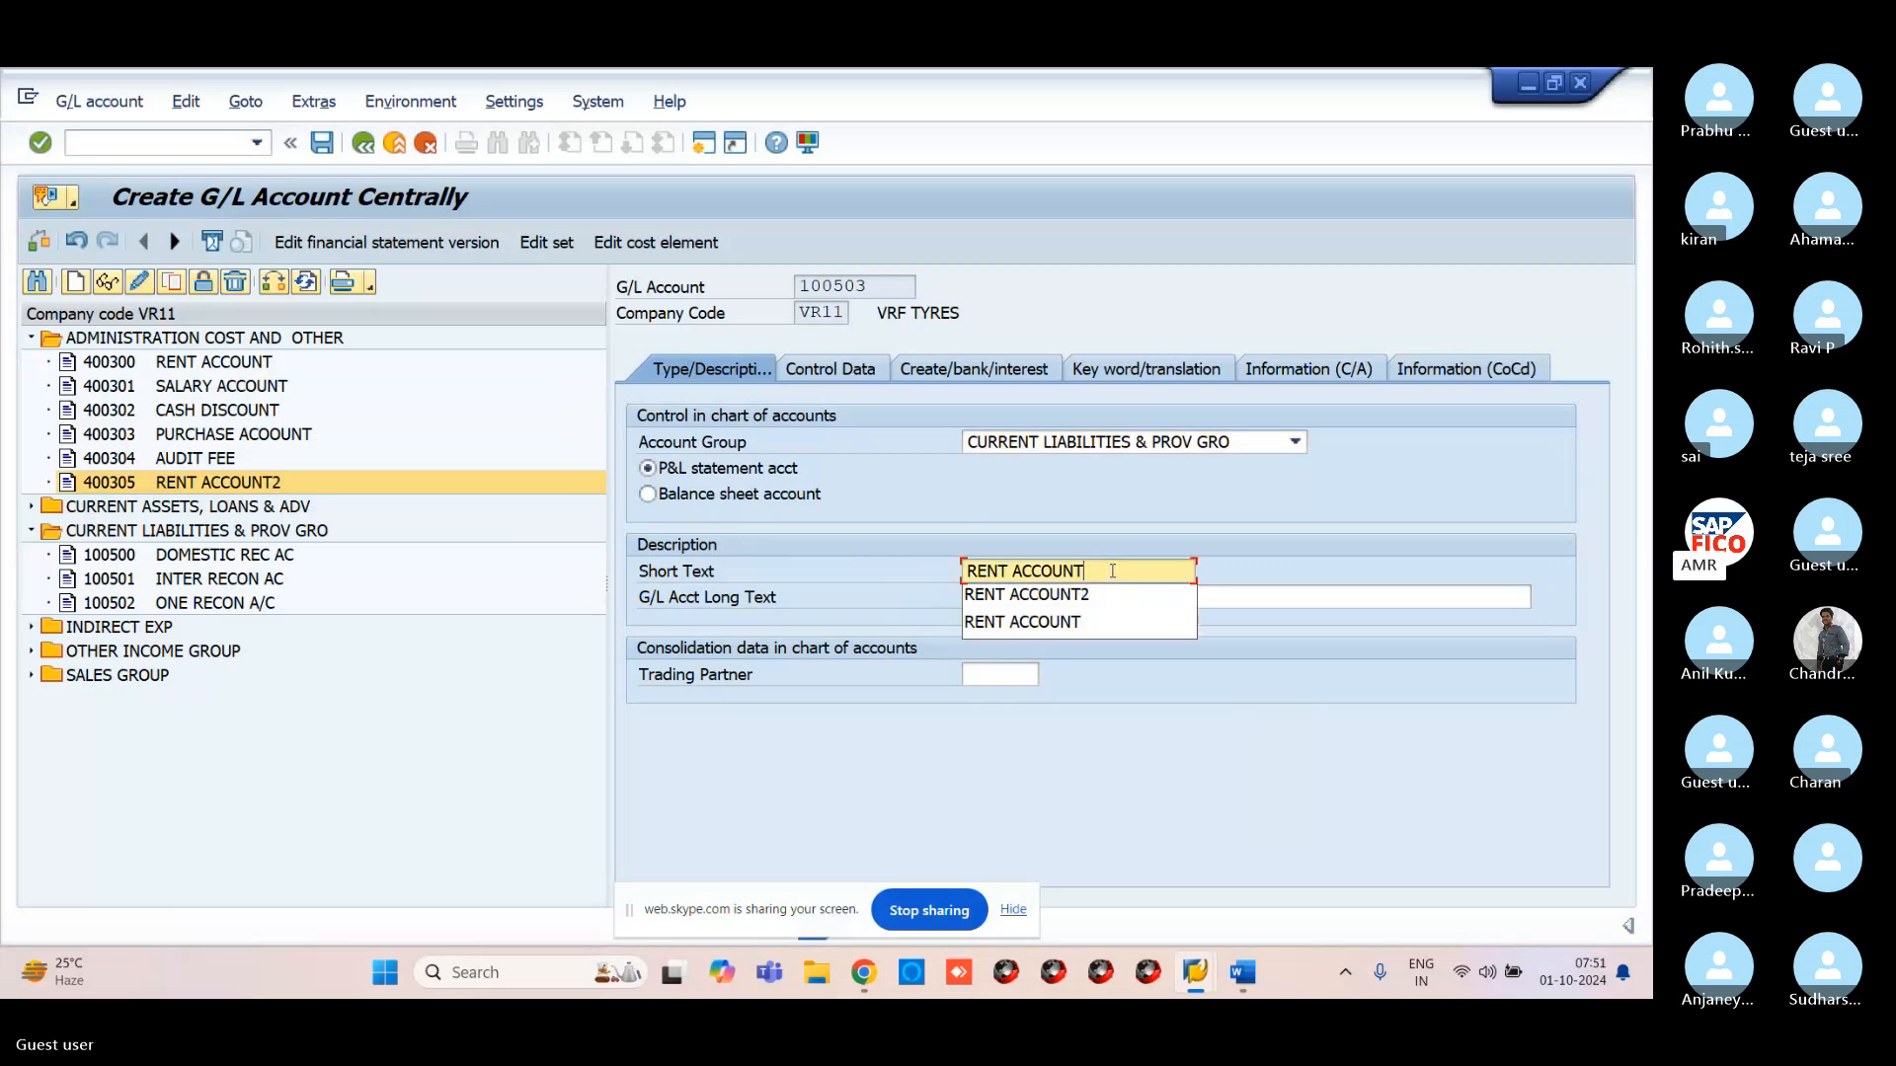
{"action": "key", "text": "BackSpace"}
{"action": "key", "text": "BackSpace"}
{"action": "key", "text": "BackSpace"}
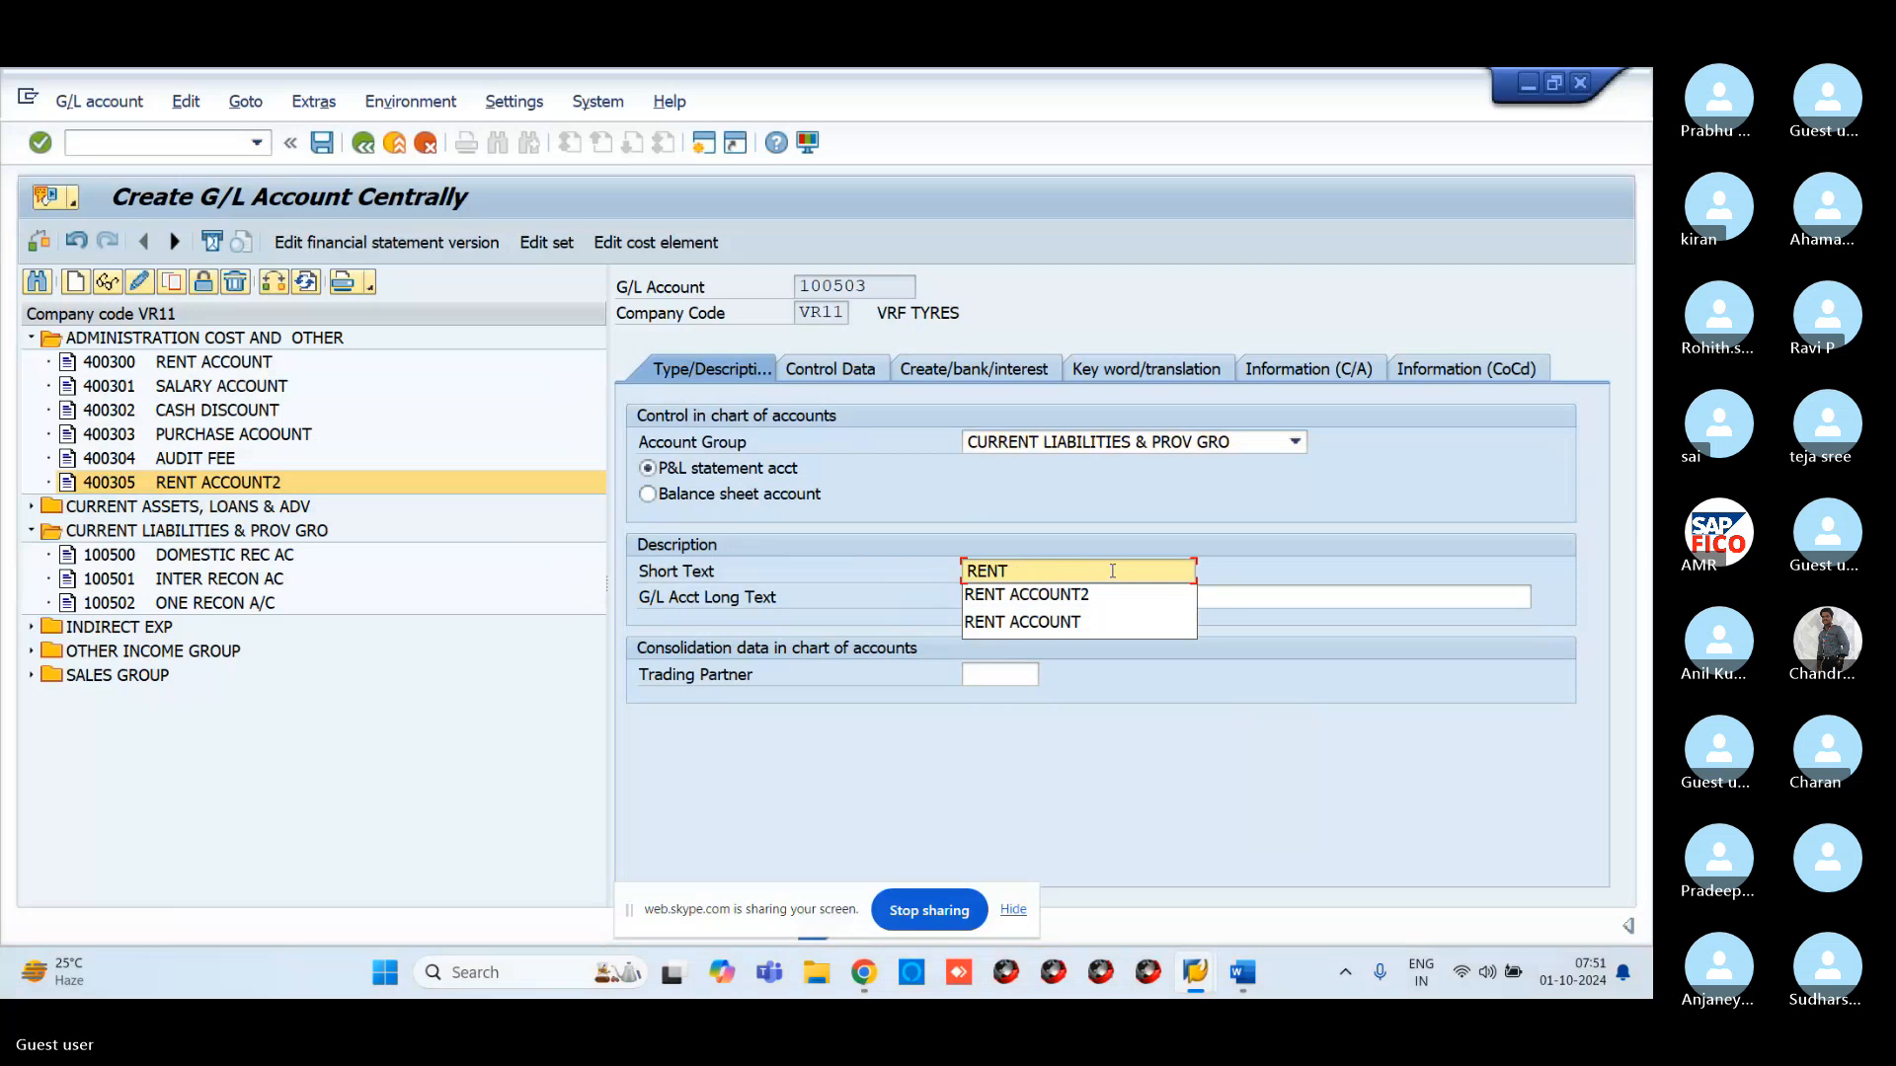
{"action": "type", "text": "PAYBLE"}
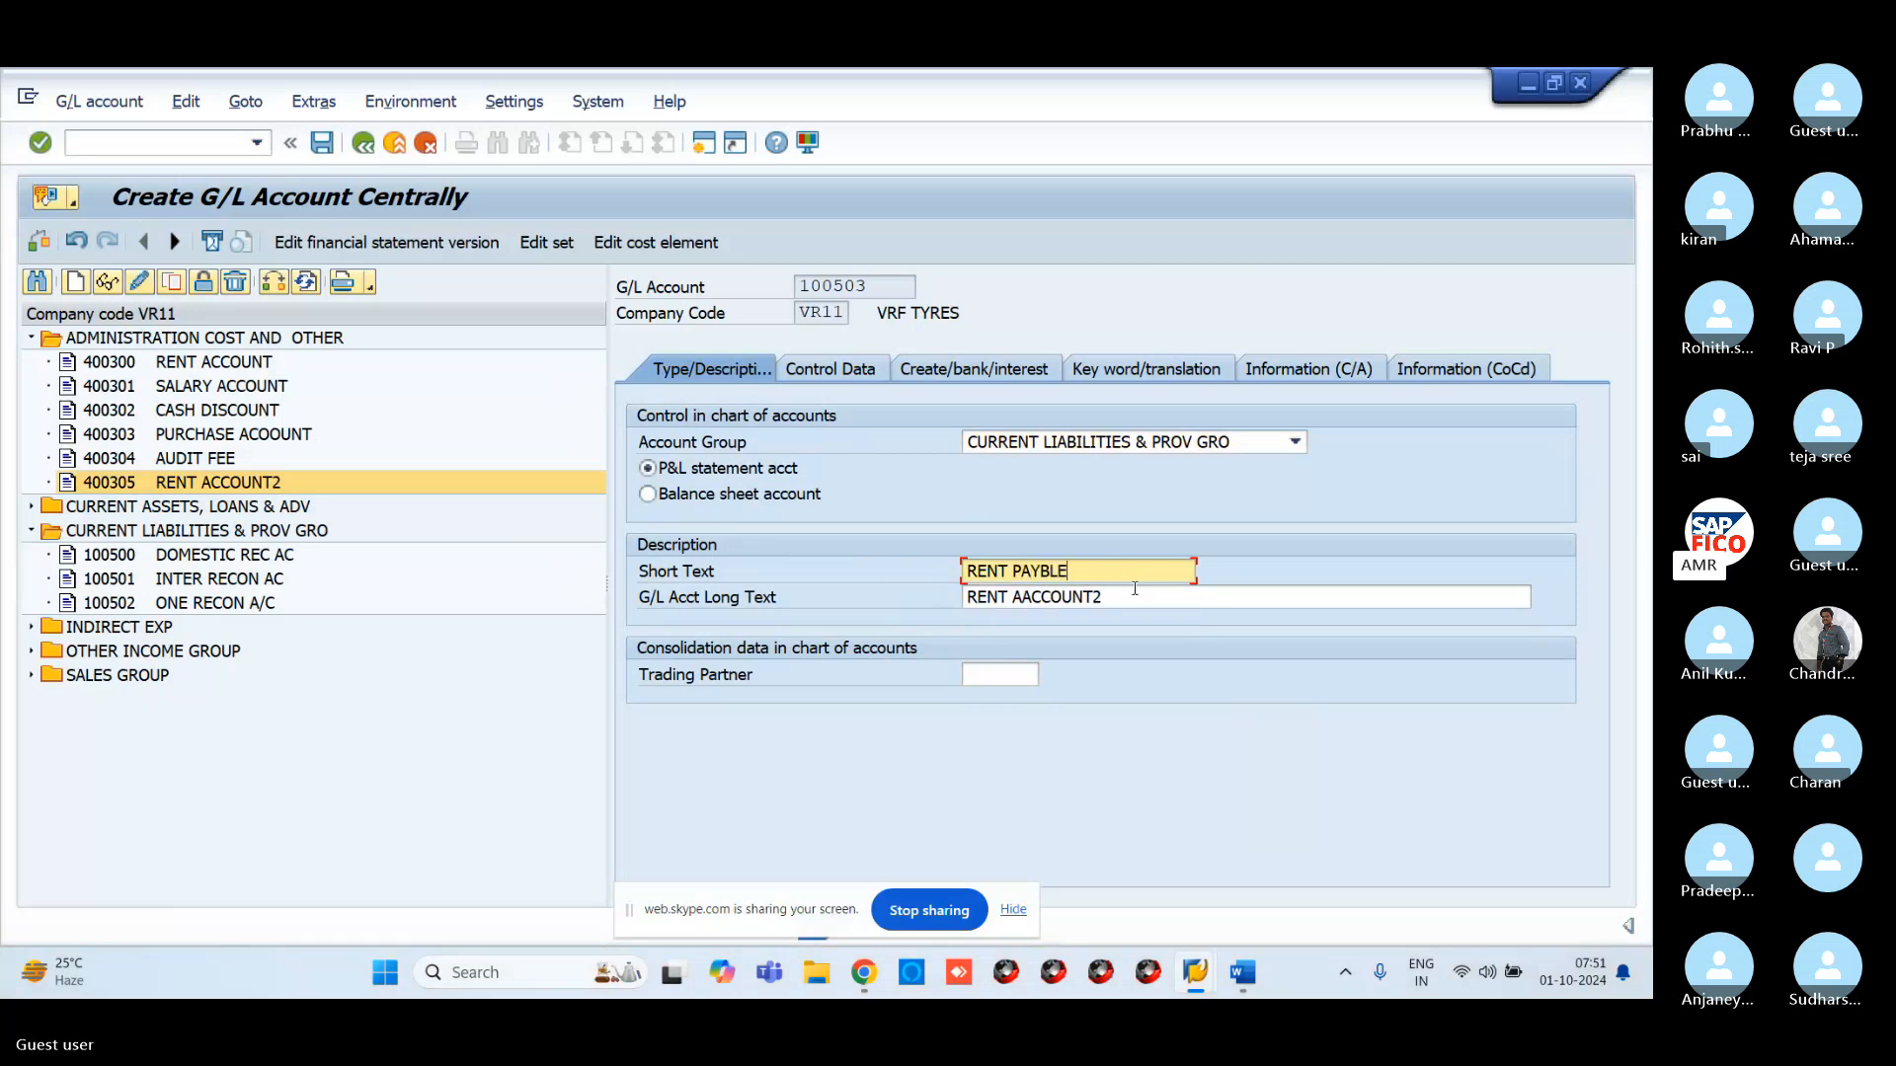
{"action": "left_click", "coordinate": [1134, 590]}
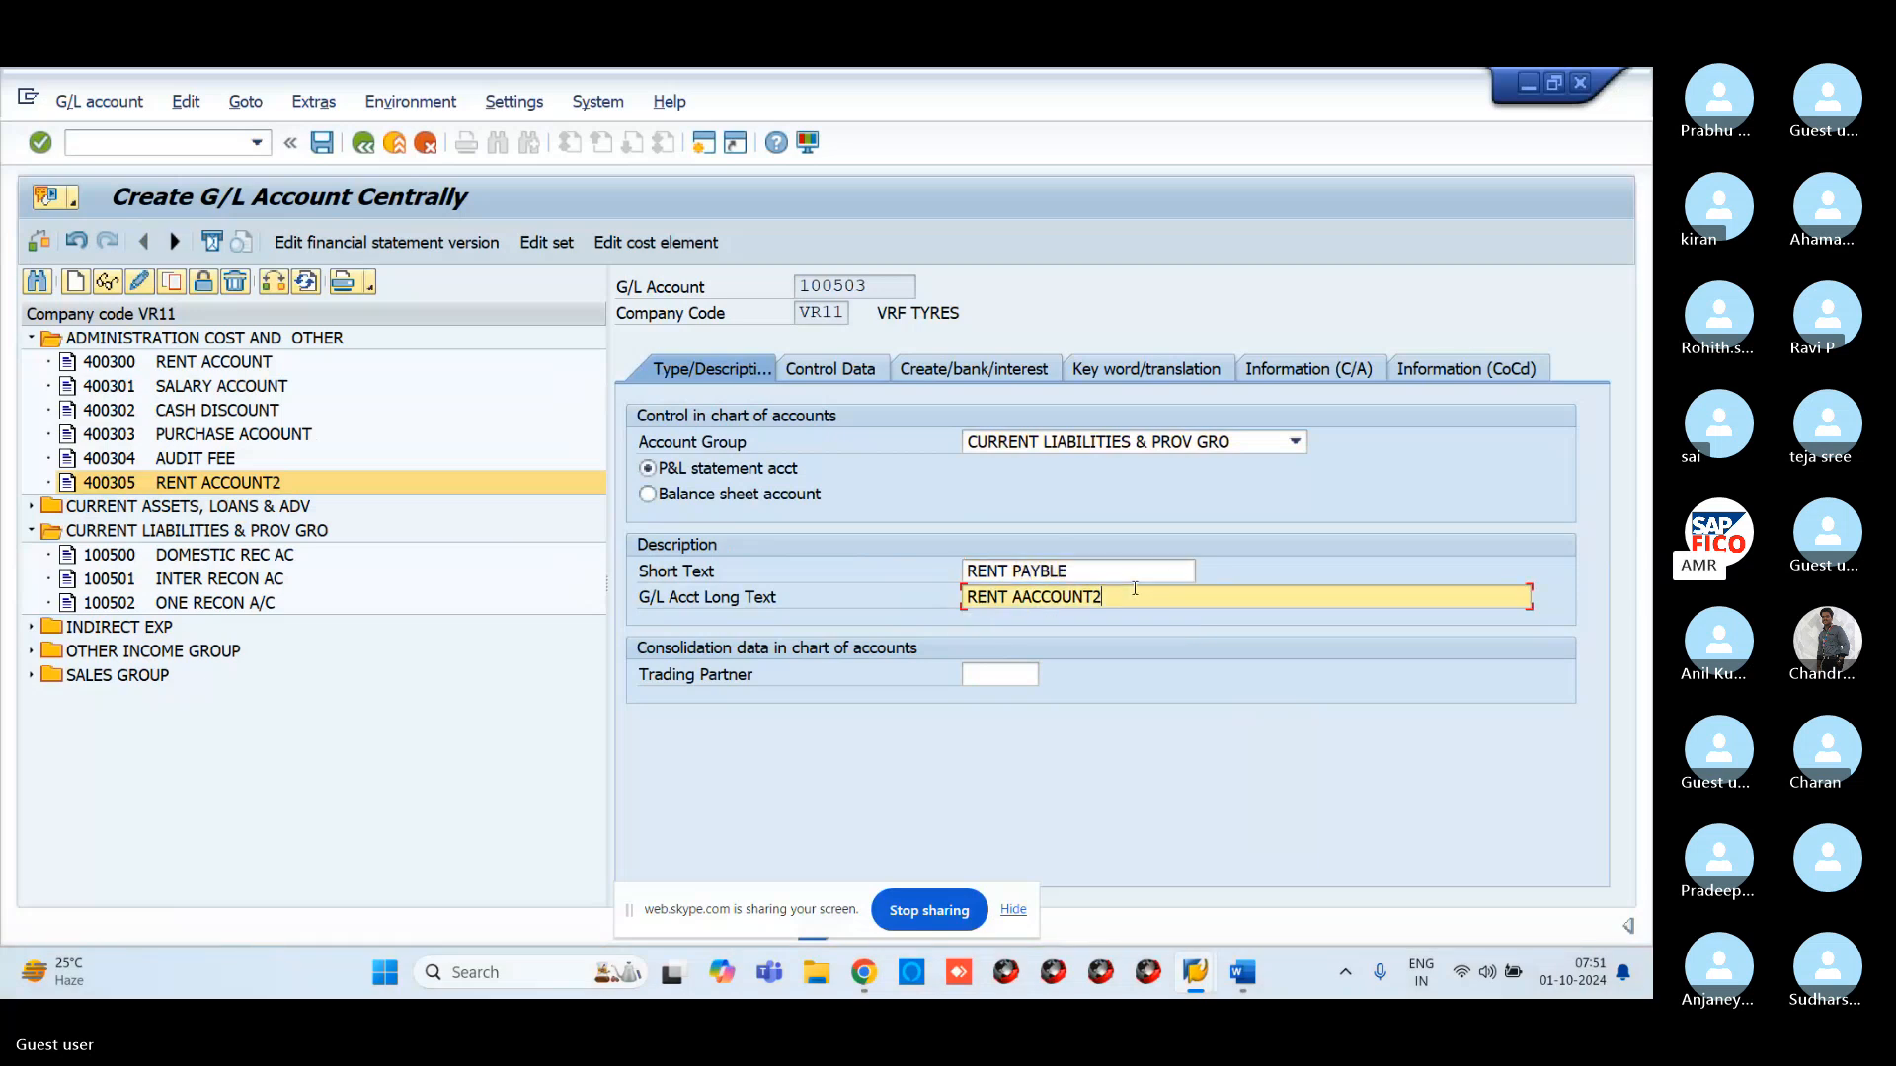
{"action": "key", "text": "BackSpace"}
{"action": "key", "text": "BackSpace"}
{"action": "key", "text": "BackSpace"}
{"action": "key", "text": "BackSpace"}
{"action": "key", "text": "BackSpace"}
{"action": "key", "text": "BackSpace"}
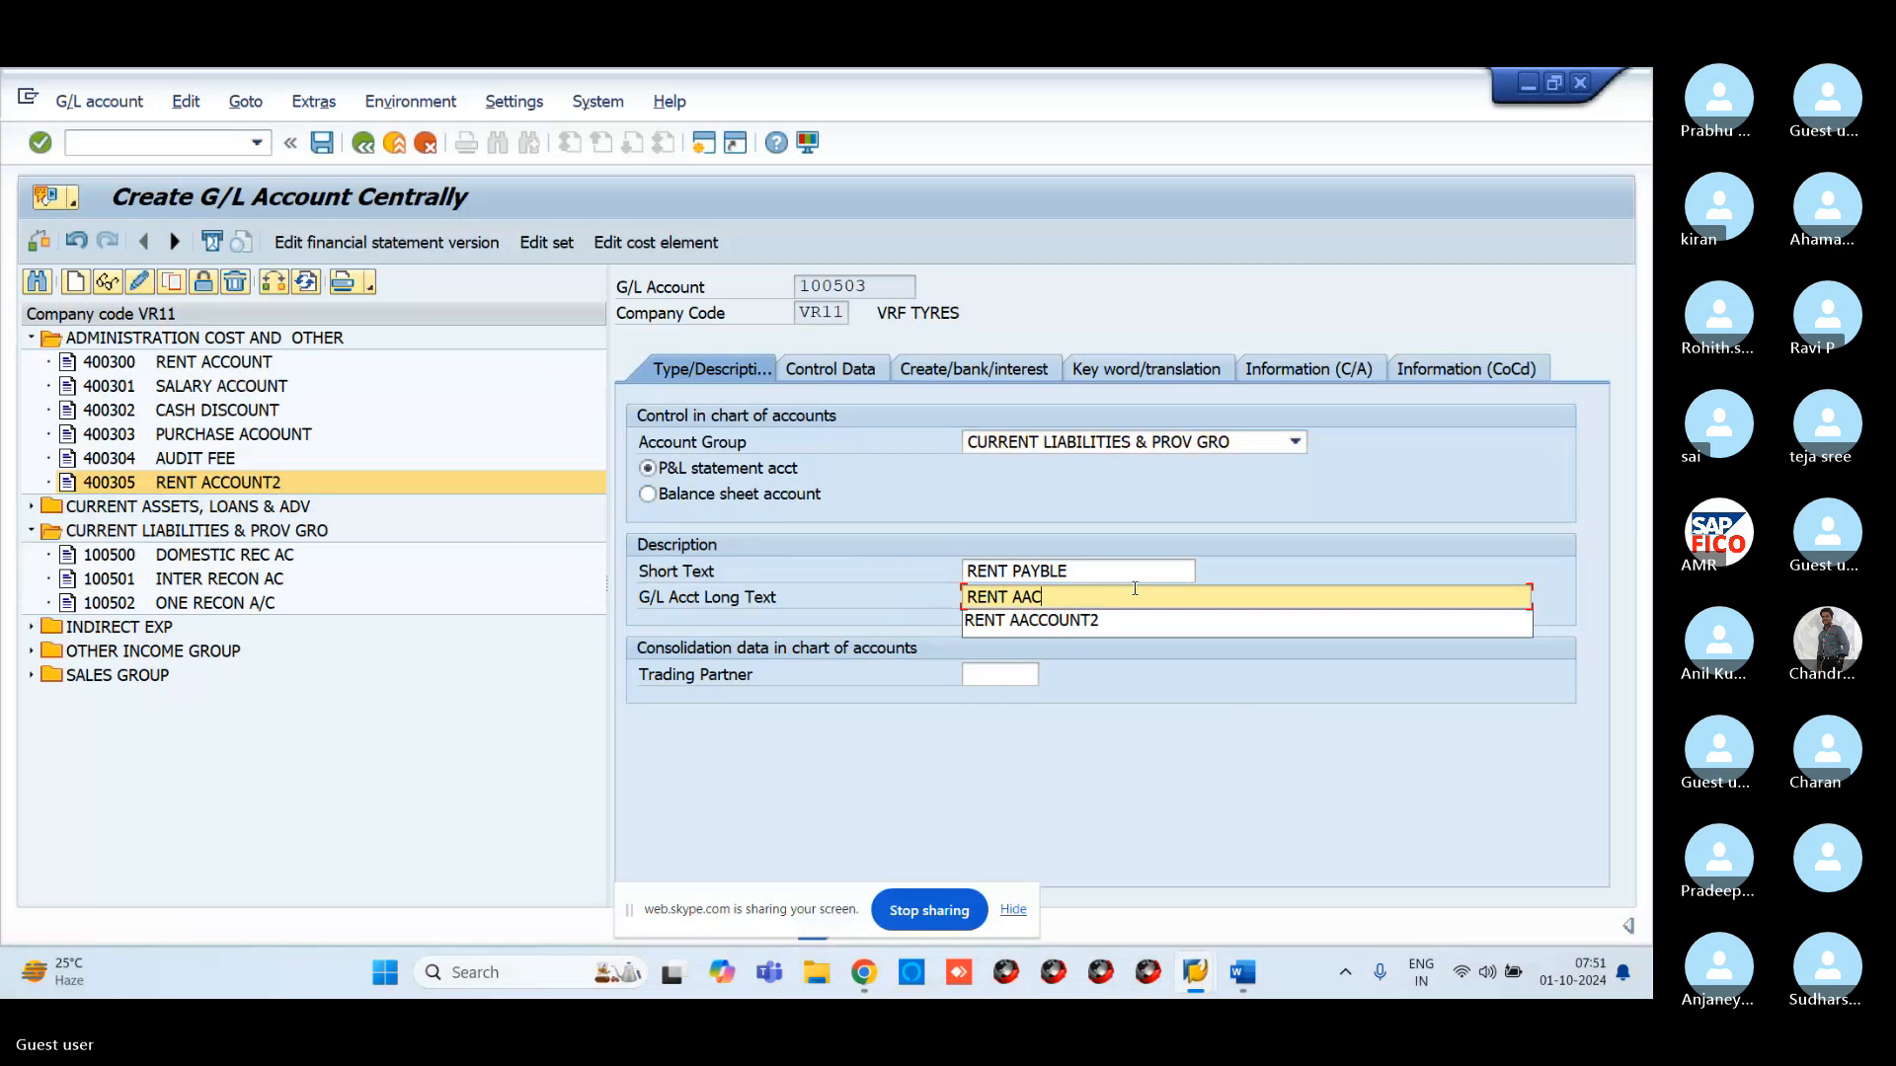
{"action": "key", "text": "BackSpace"}
{"action": "key", "text": "BackSpace"}
{"action": "key", "text": "BackSpace"}
{"action": "type", "text": "PAYBLE"}
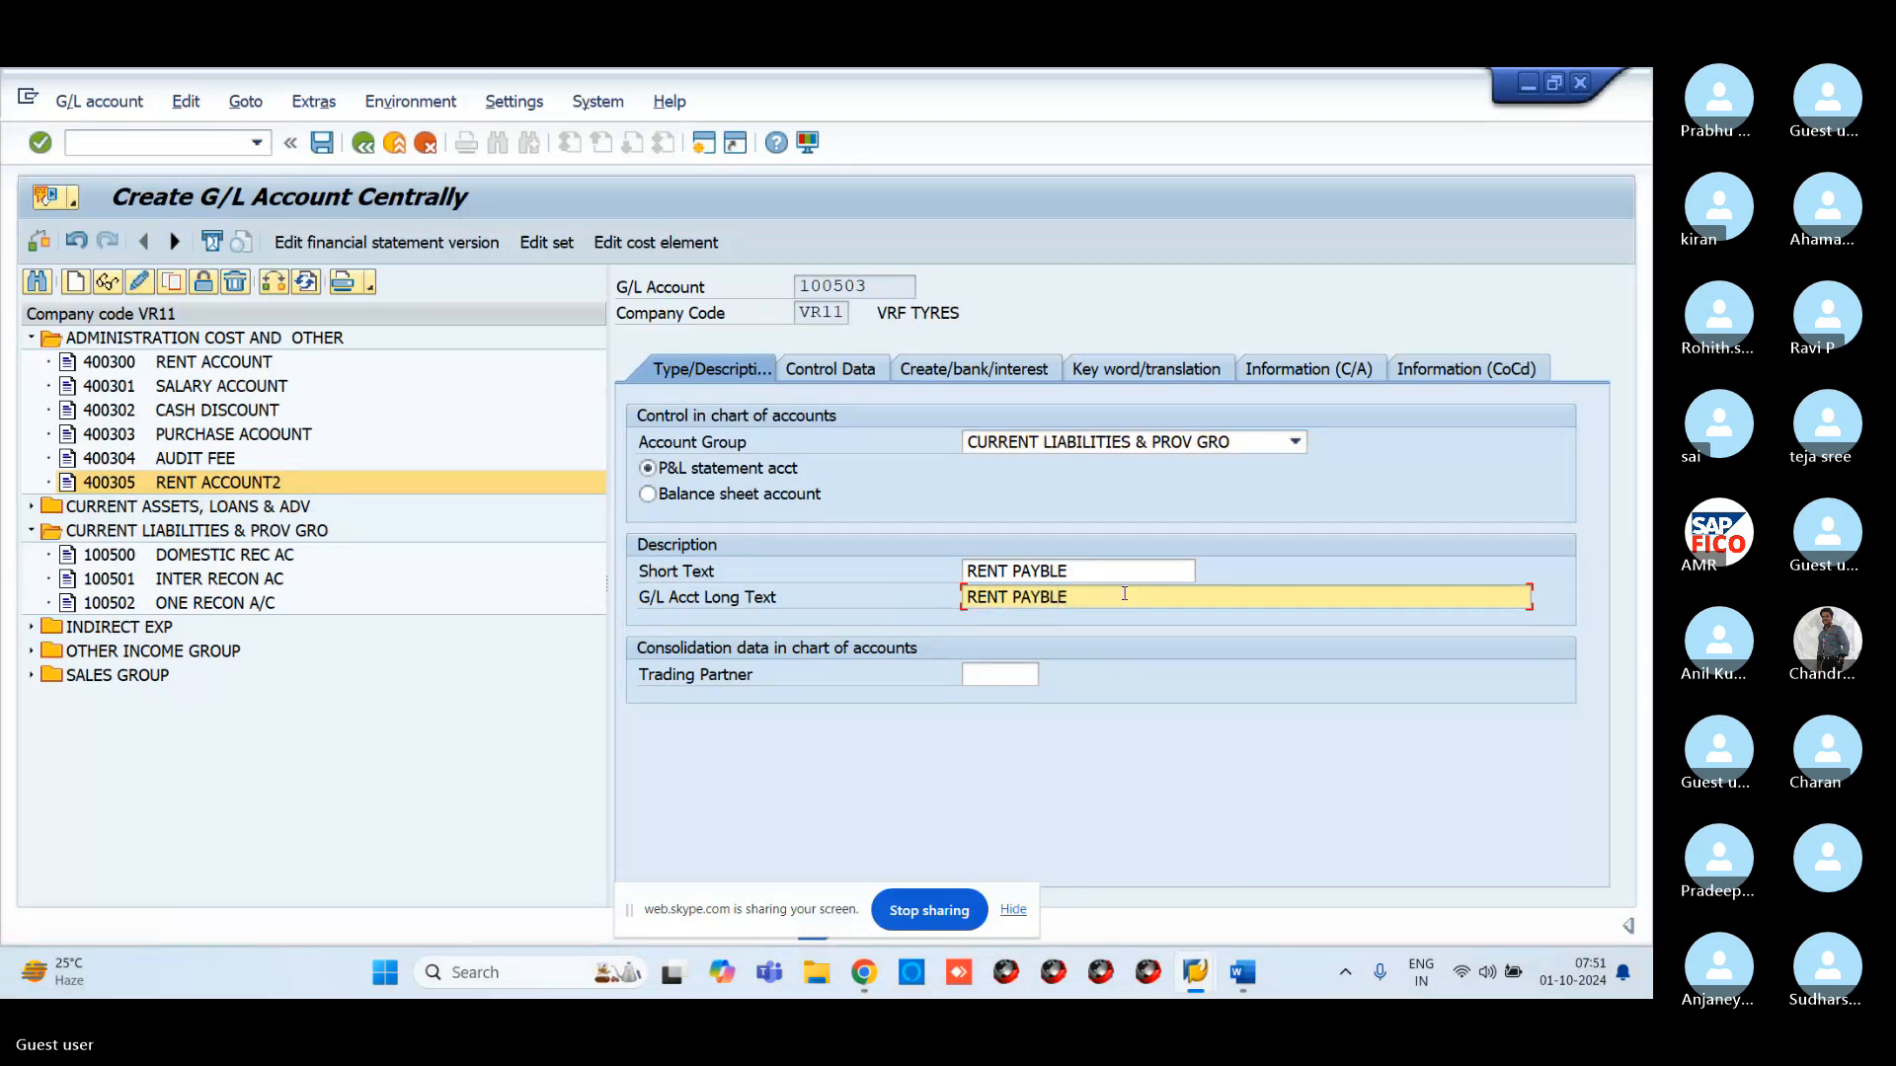
{"action": "left_click", "coordinate": [669, 499]}
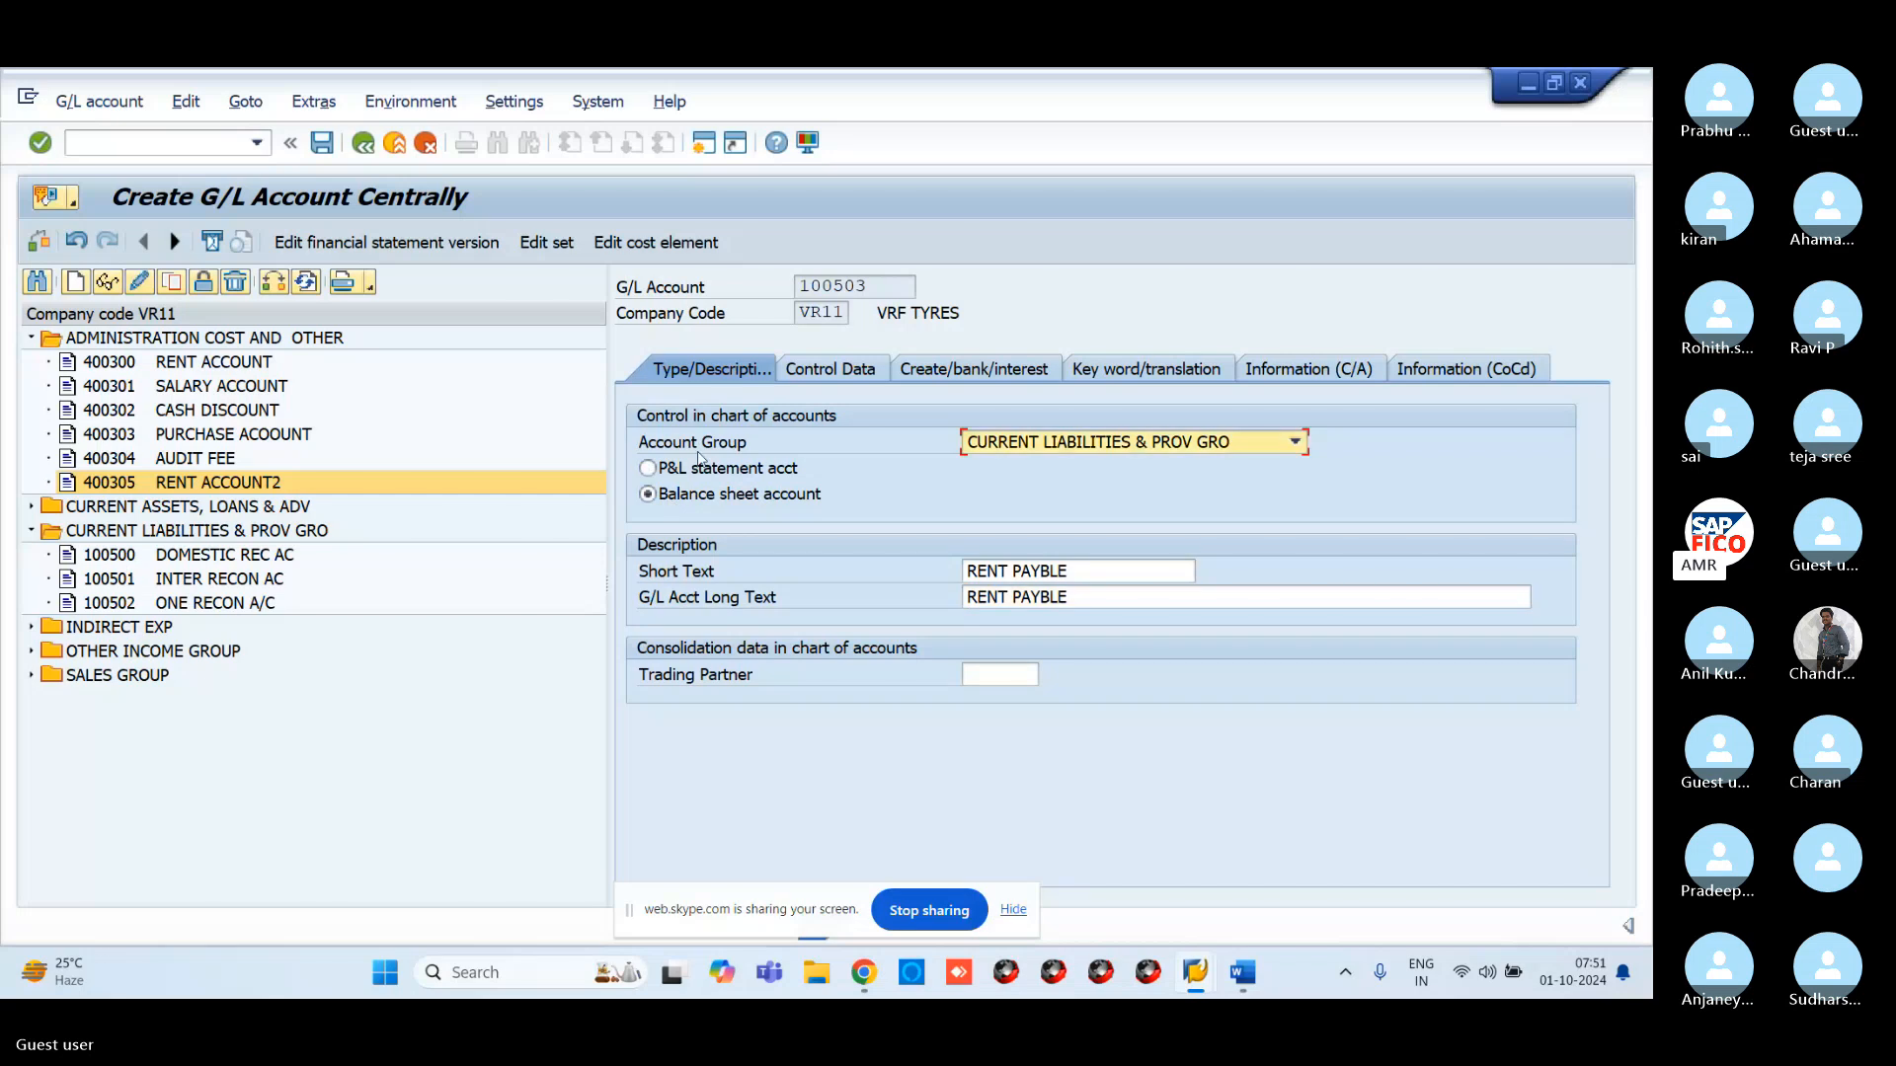
{"action": "left_click", "coordinate": [822, 369]}
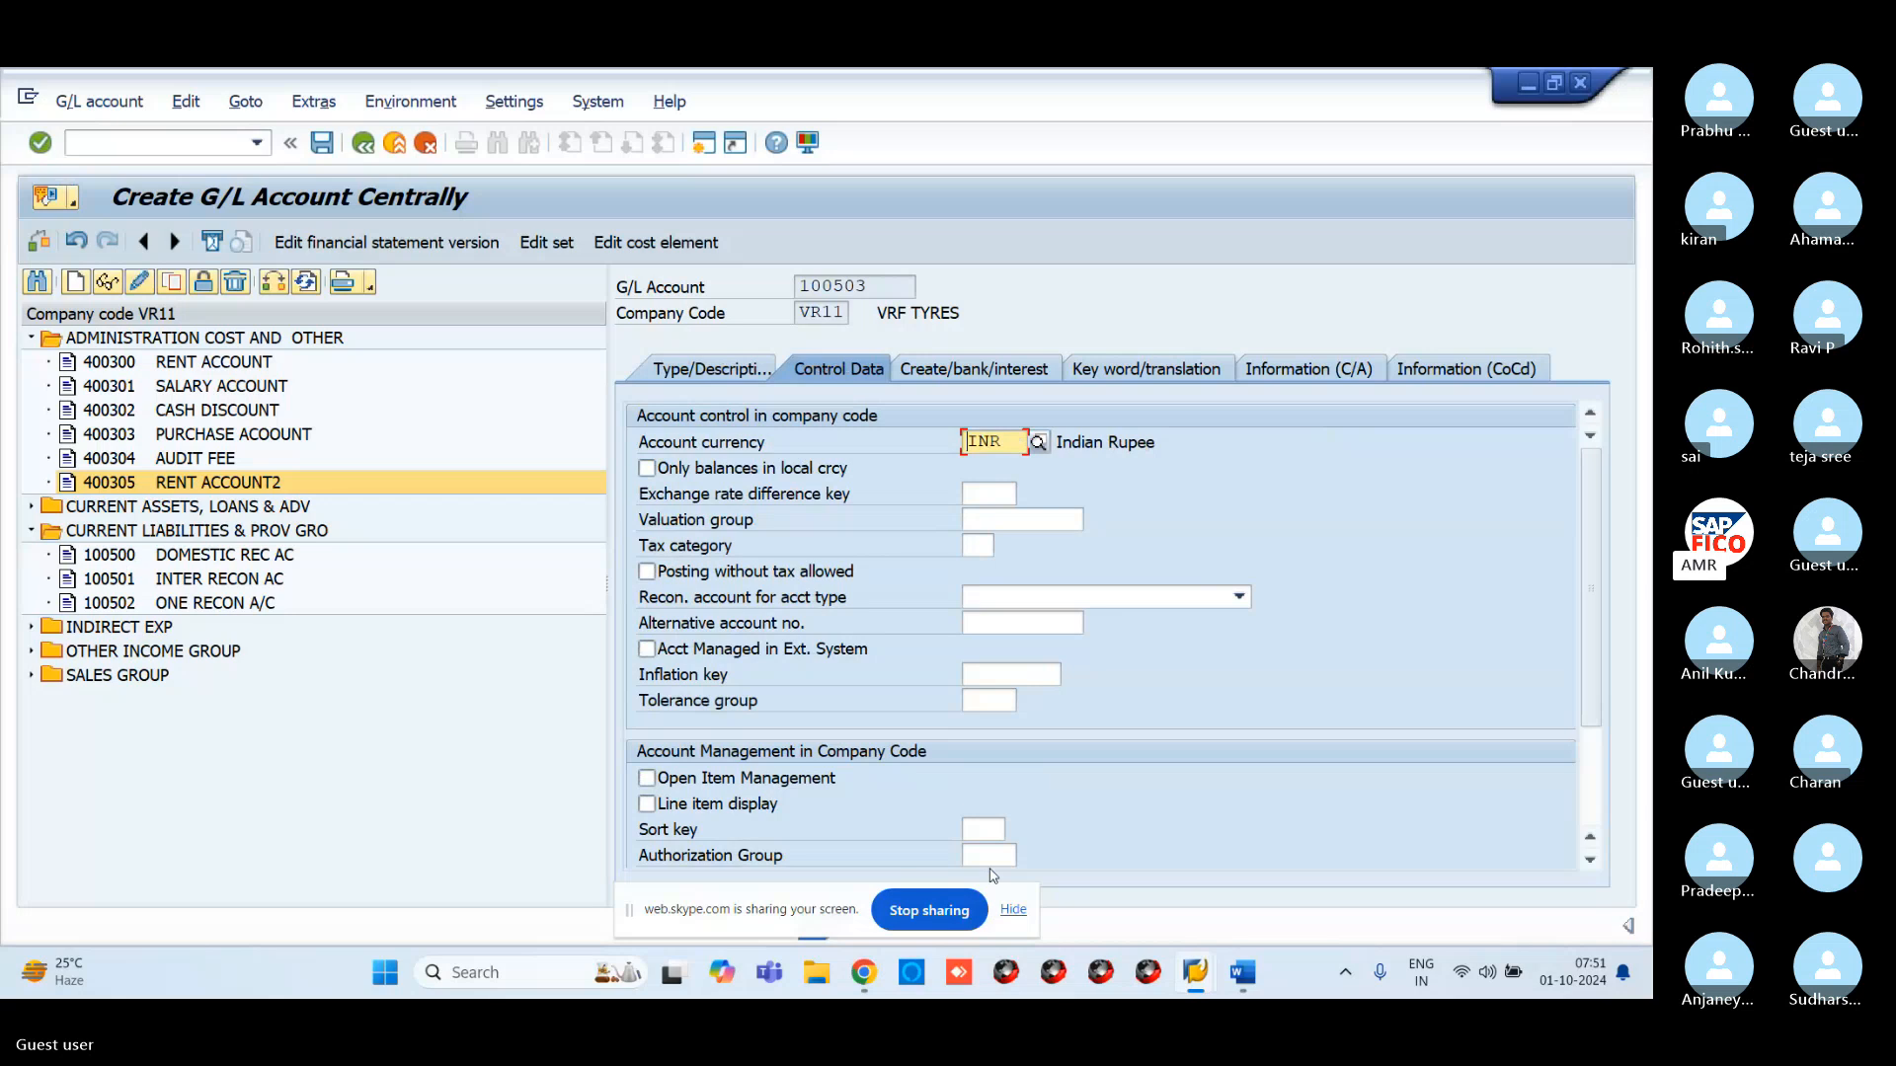
Tick Open Item Management in the control data of account 100503
{"action": "left_click", "coordinate": [647, 778]}
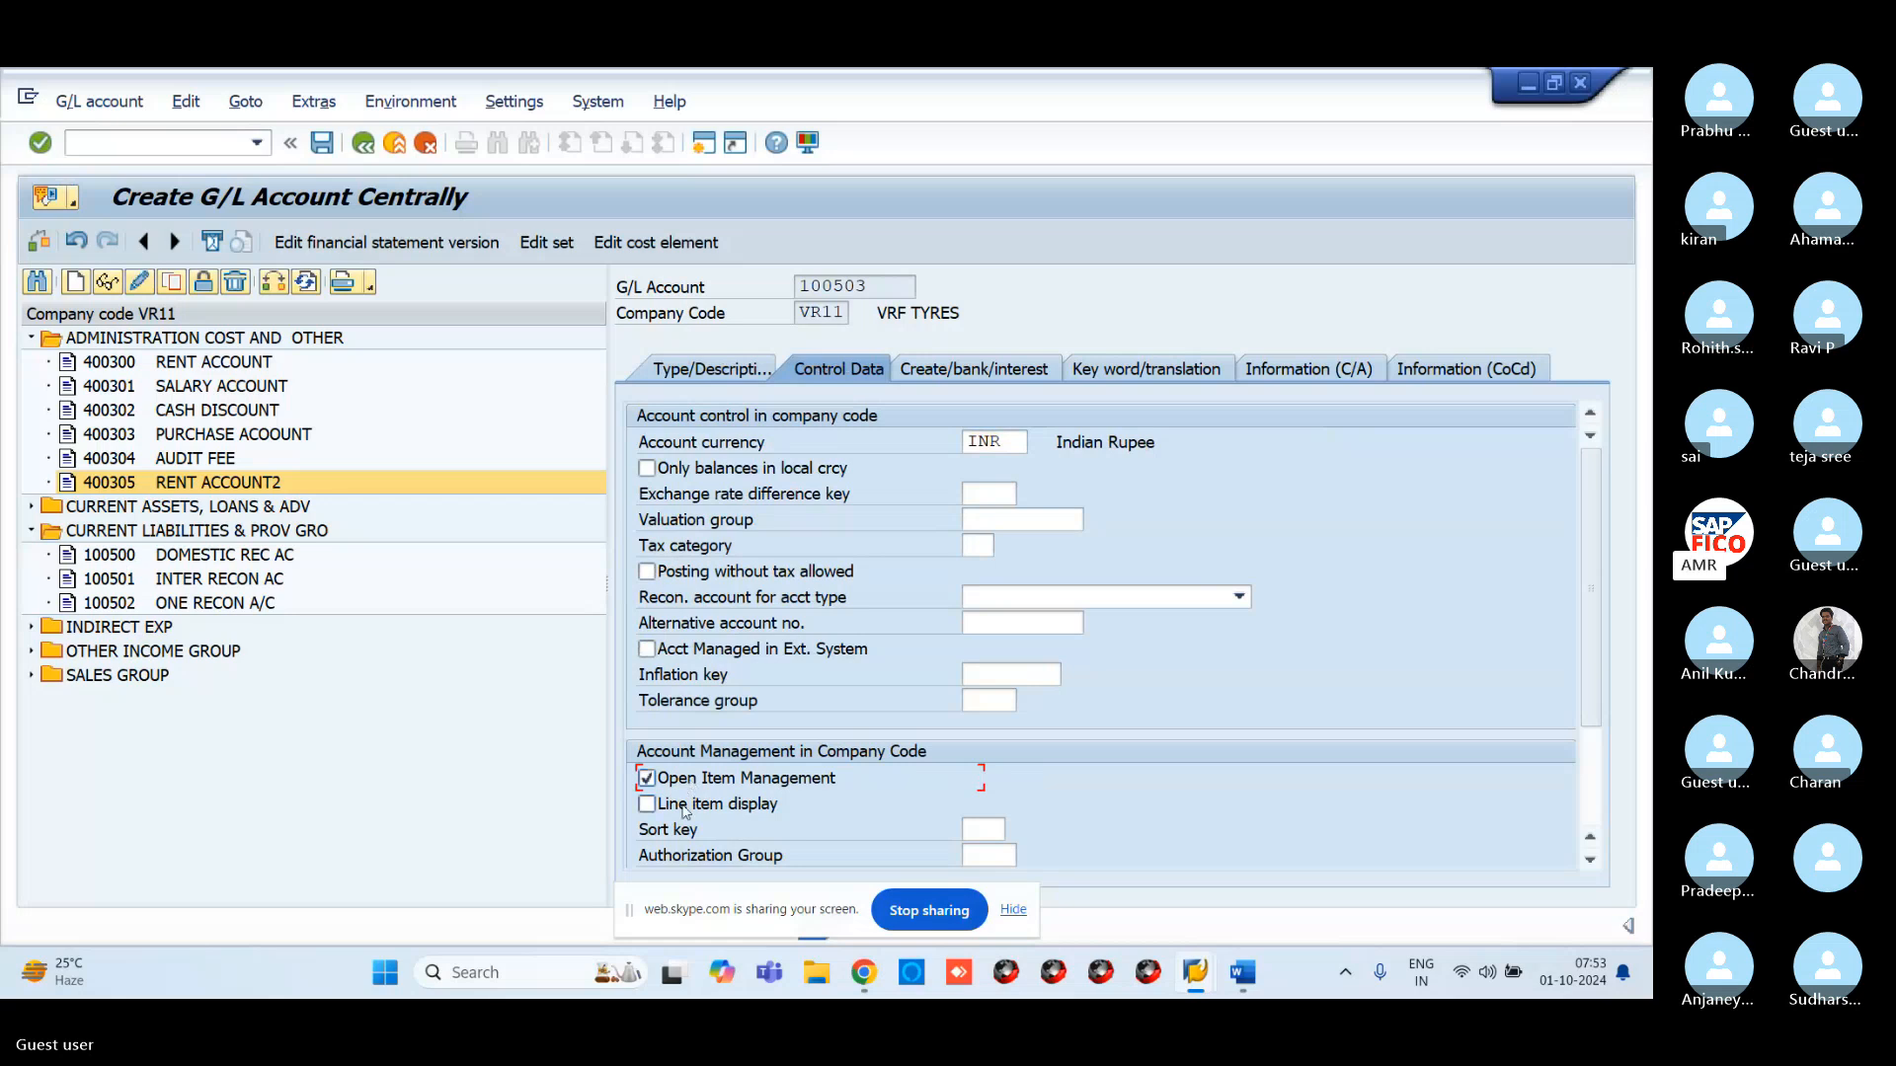
Turn on line item display and set sort key 001 Posting date
{"action": "left_click", "coordinate": [688, 810]}
{"action": "left_click", "coordinate": [978, 830]}
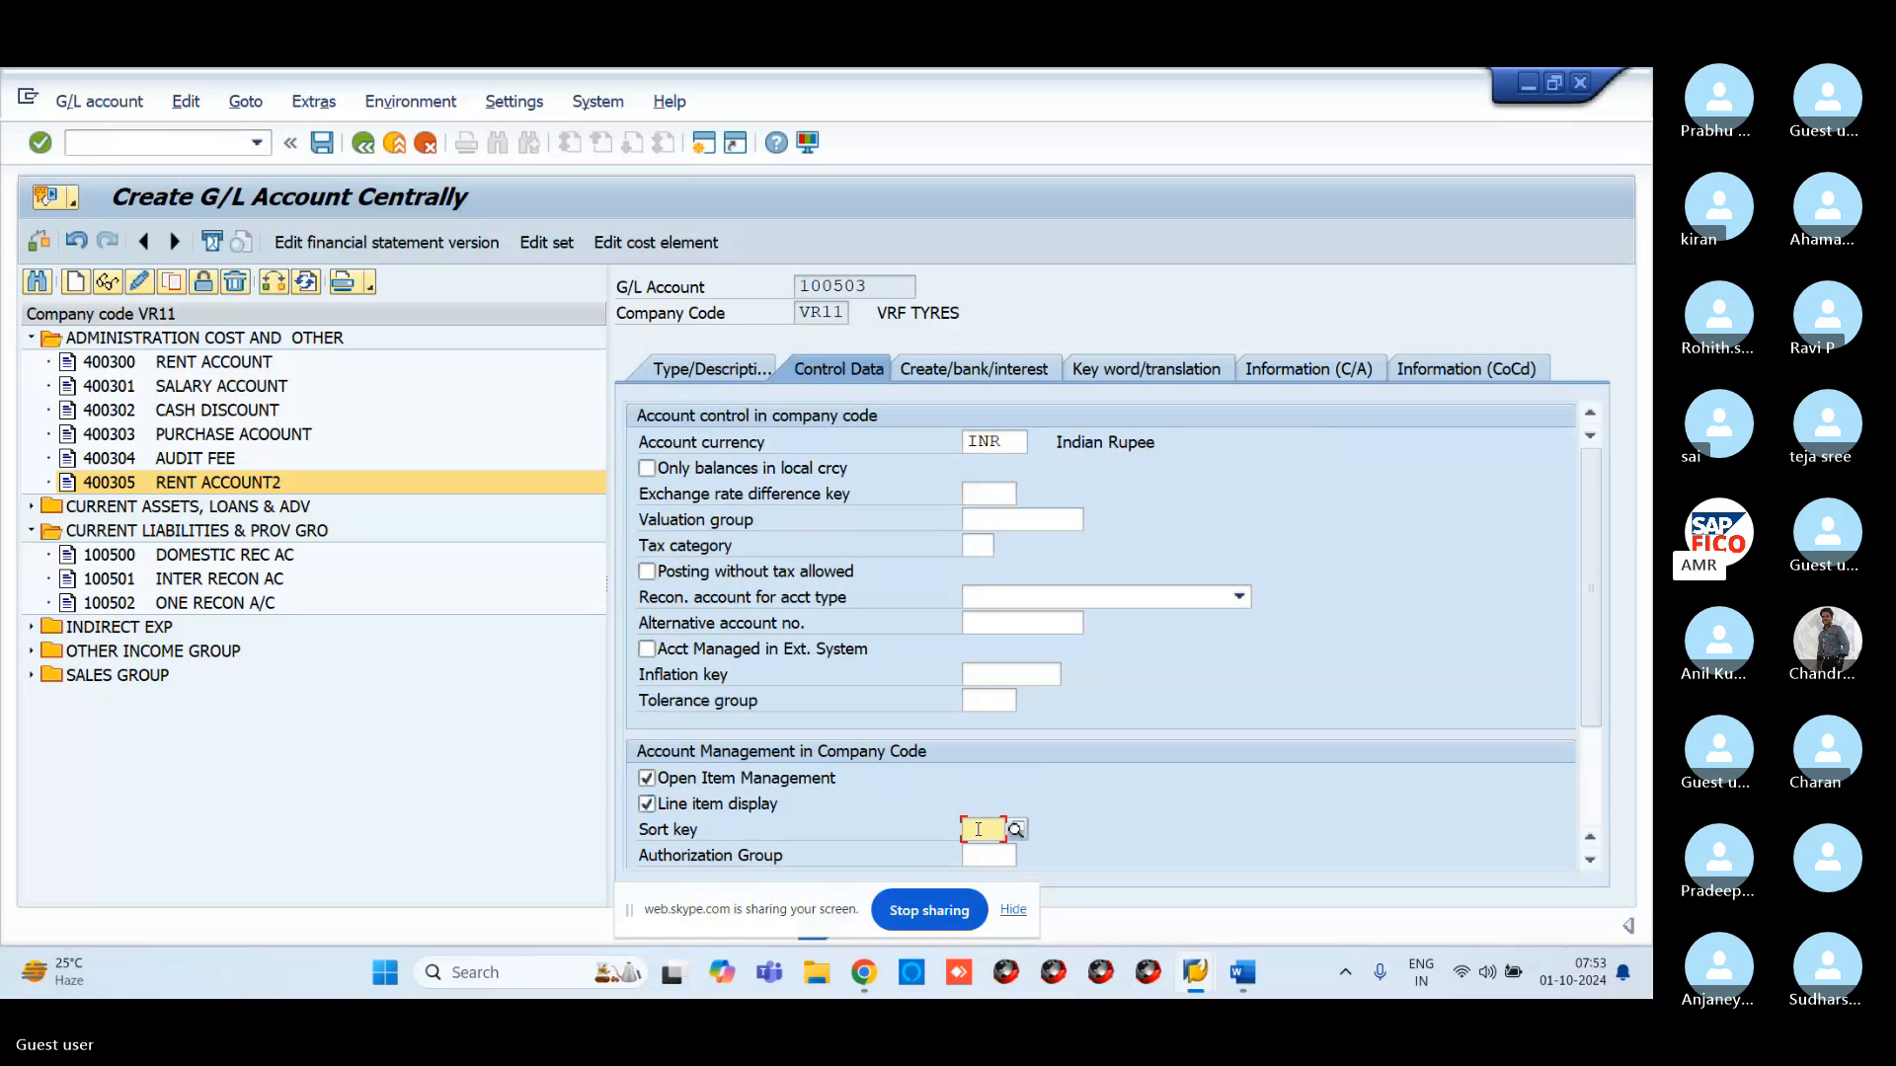
{"action": "type", "text": "001"}
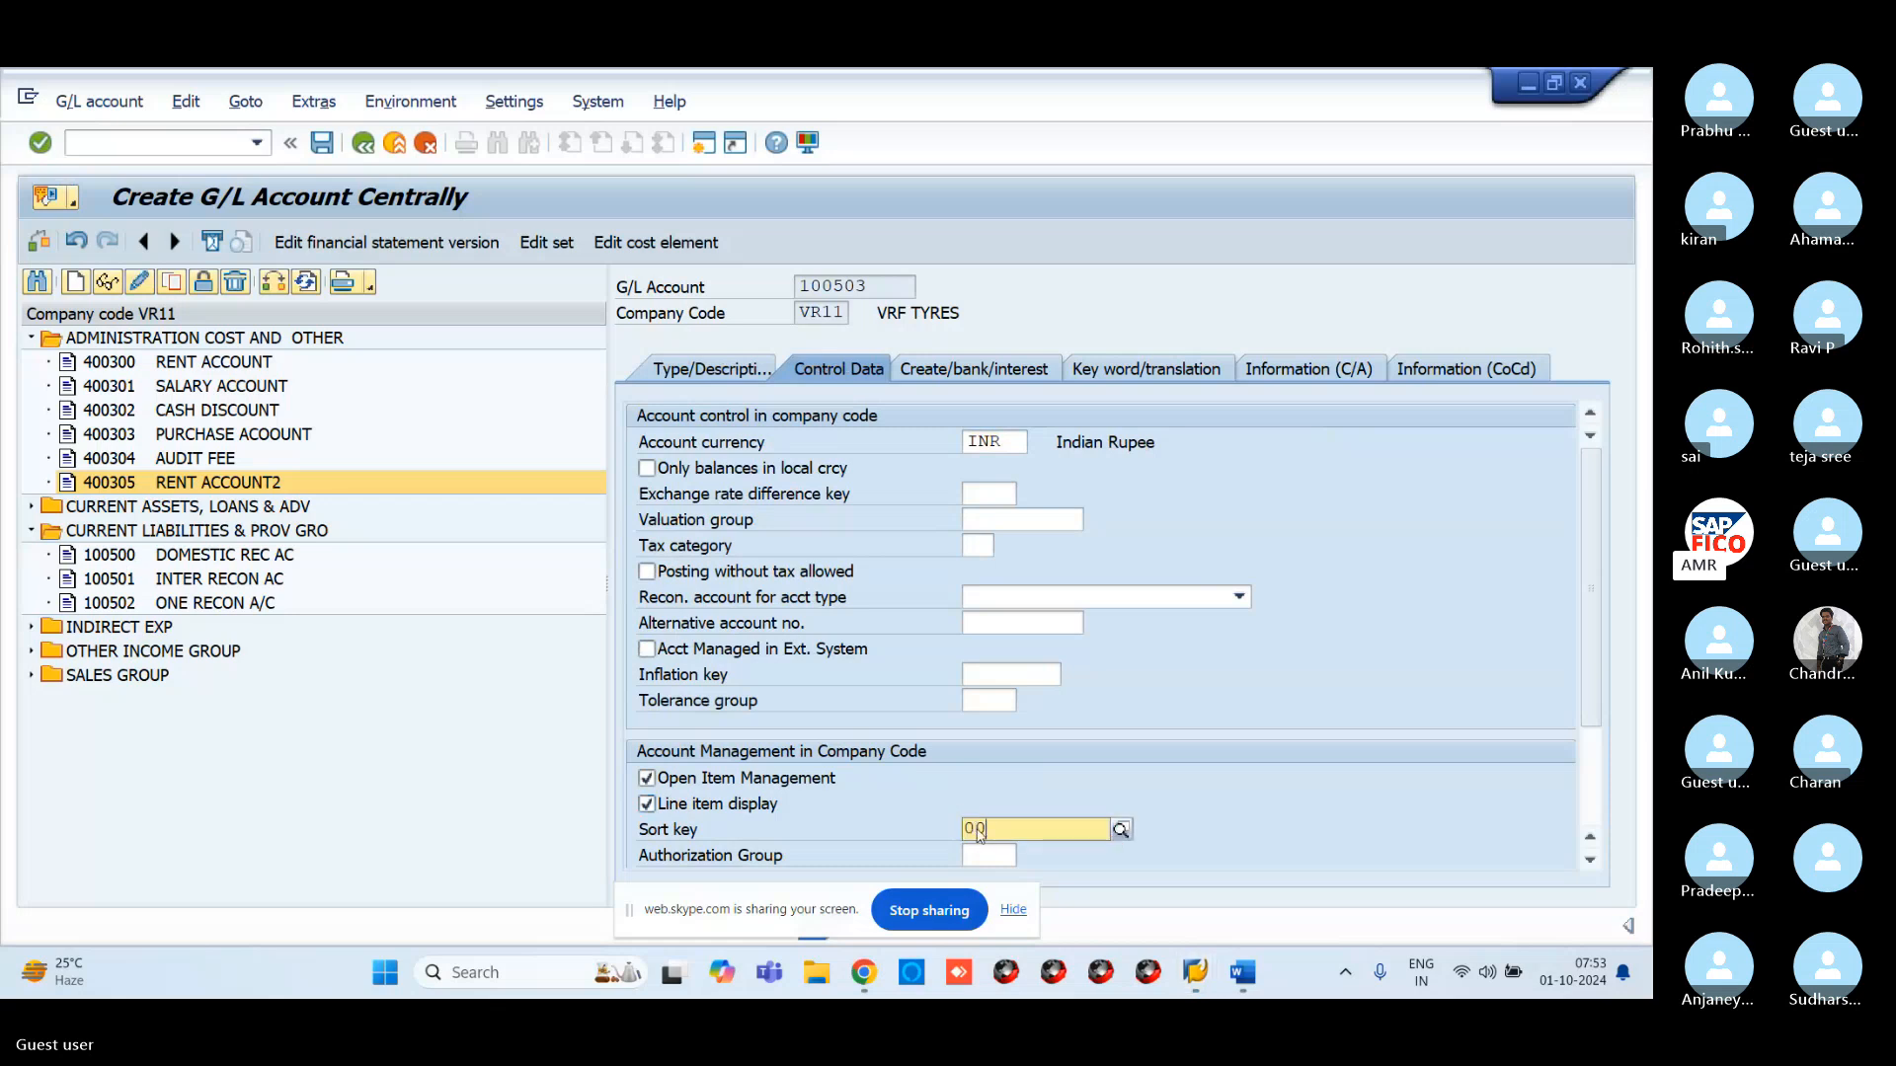
{"action": "key", "text": "F4"}
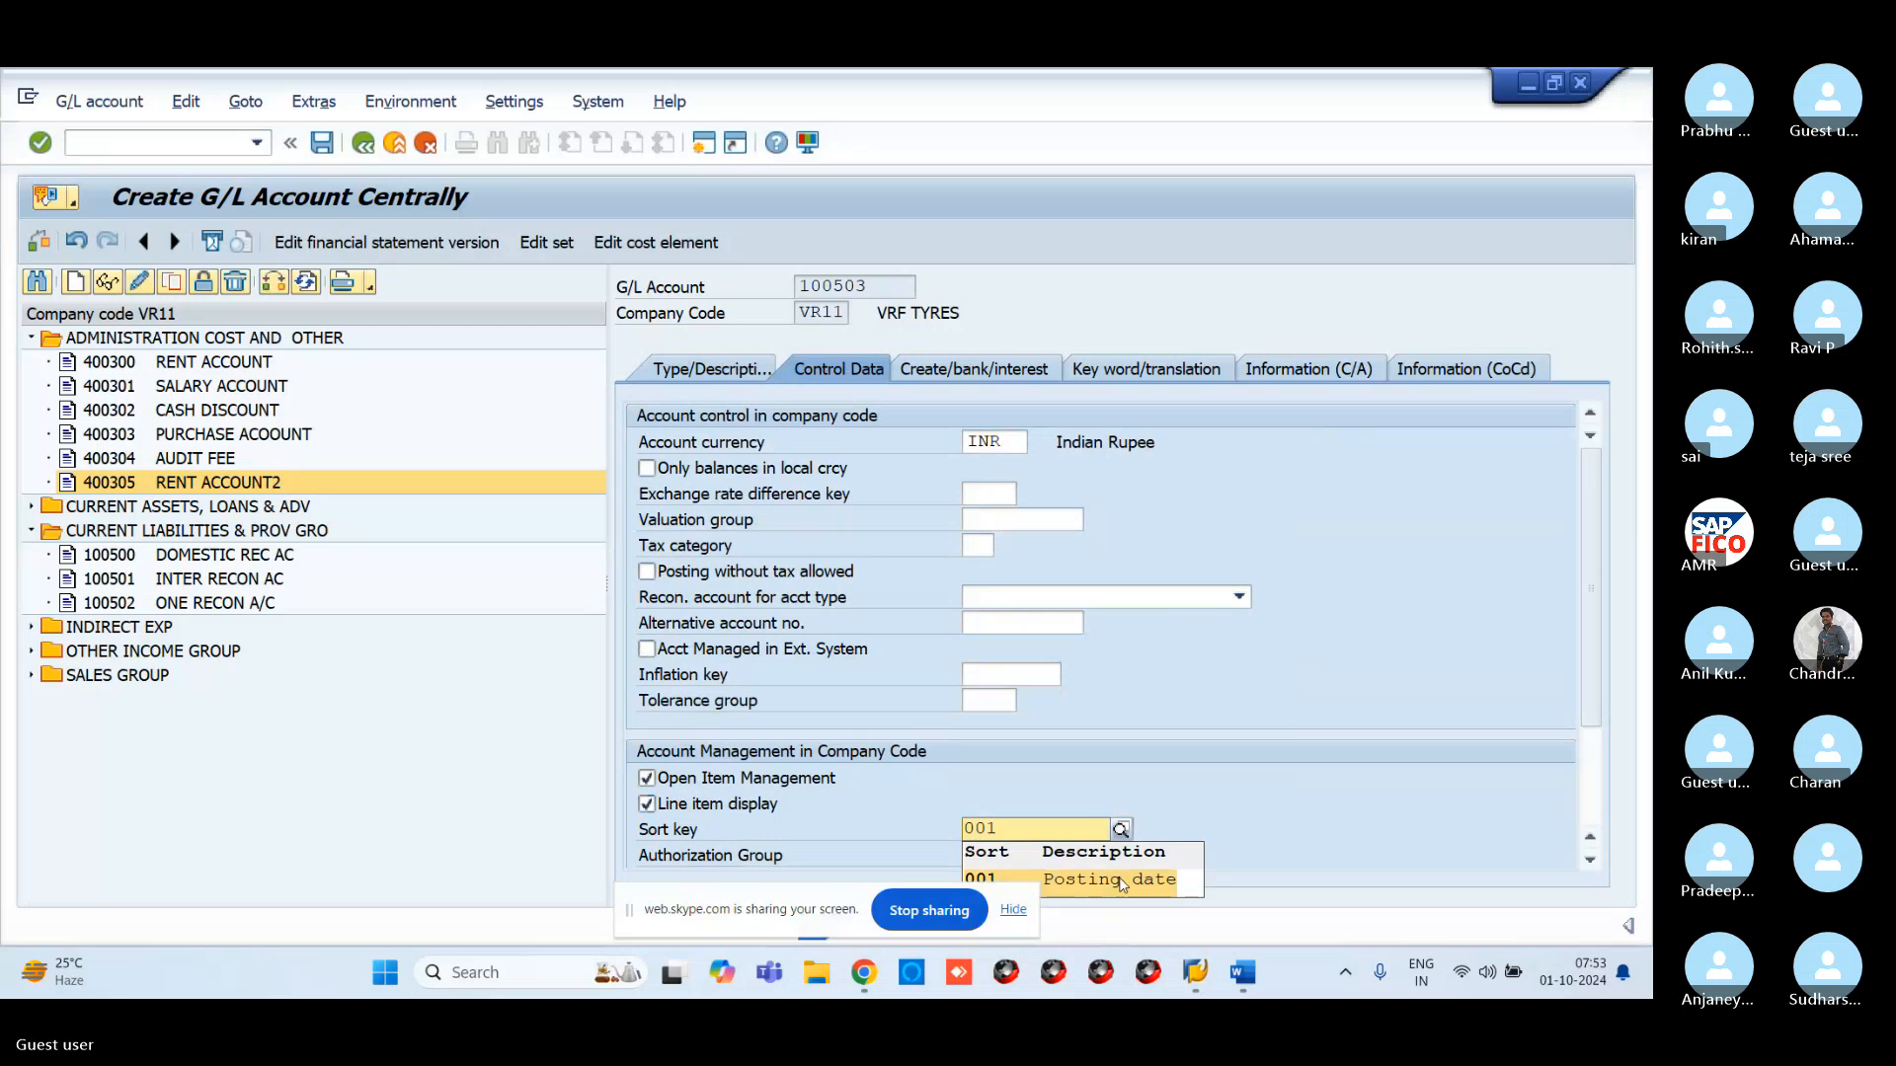
{"action": "left_click", "coordinate": [1123, 882]}
Enter field status group G001 and save account 100503
{"action": "left_click", "coordinate": [950, 368]}
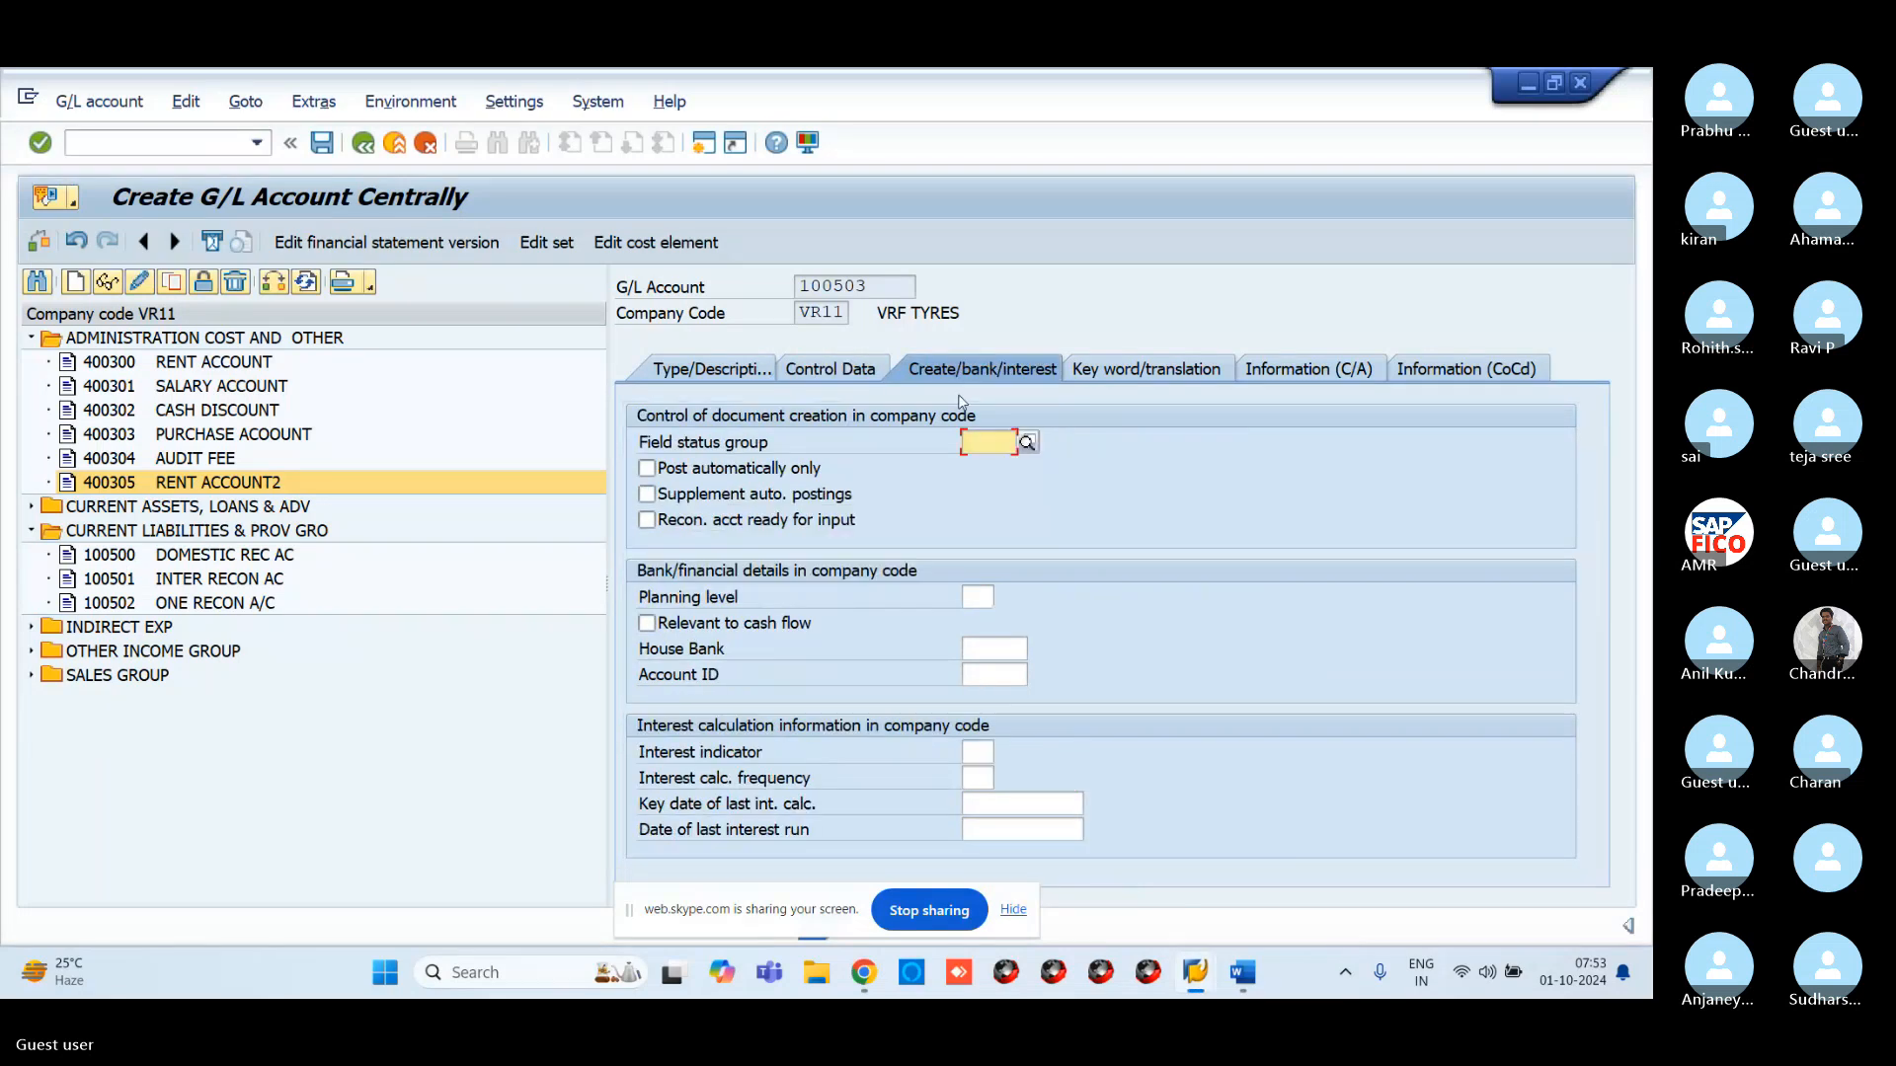
{"action": "left_click", "coordinate": [978, 442]}
{"action": "type", "text": "G0"}
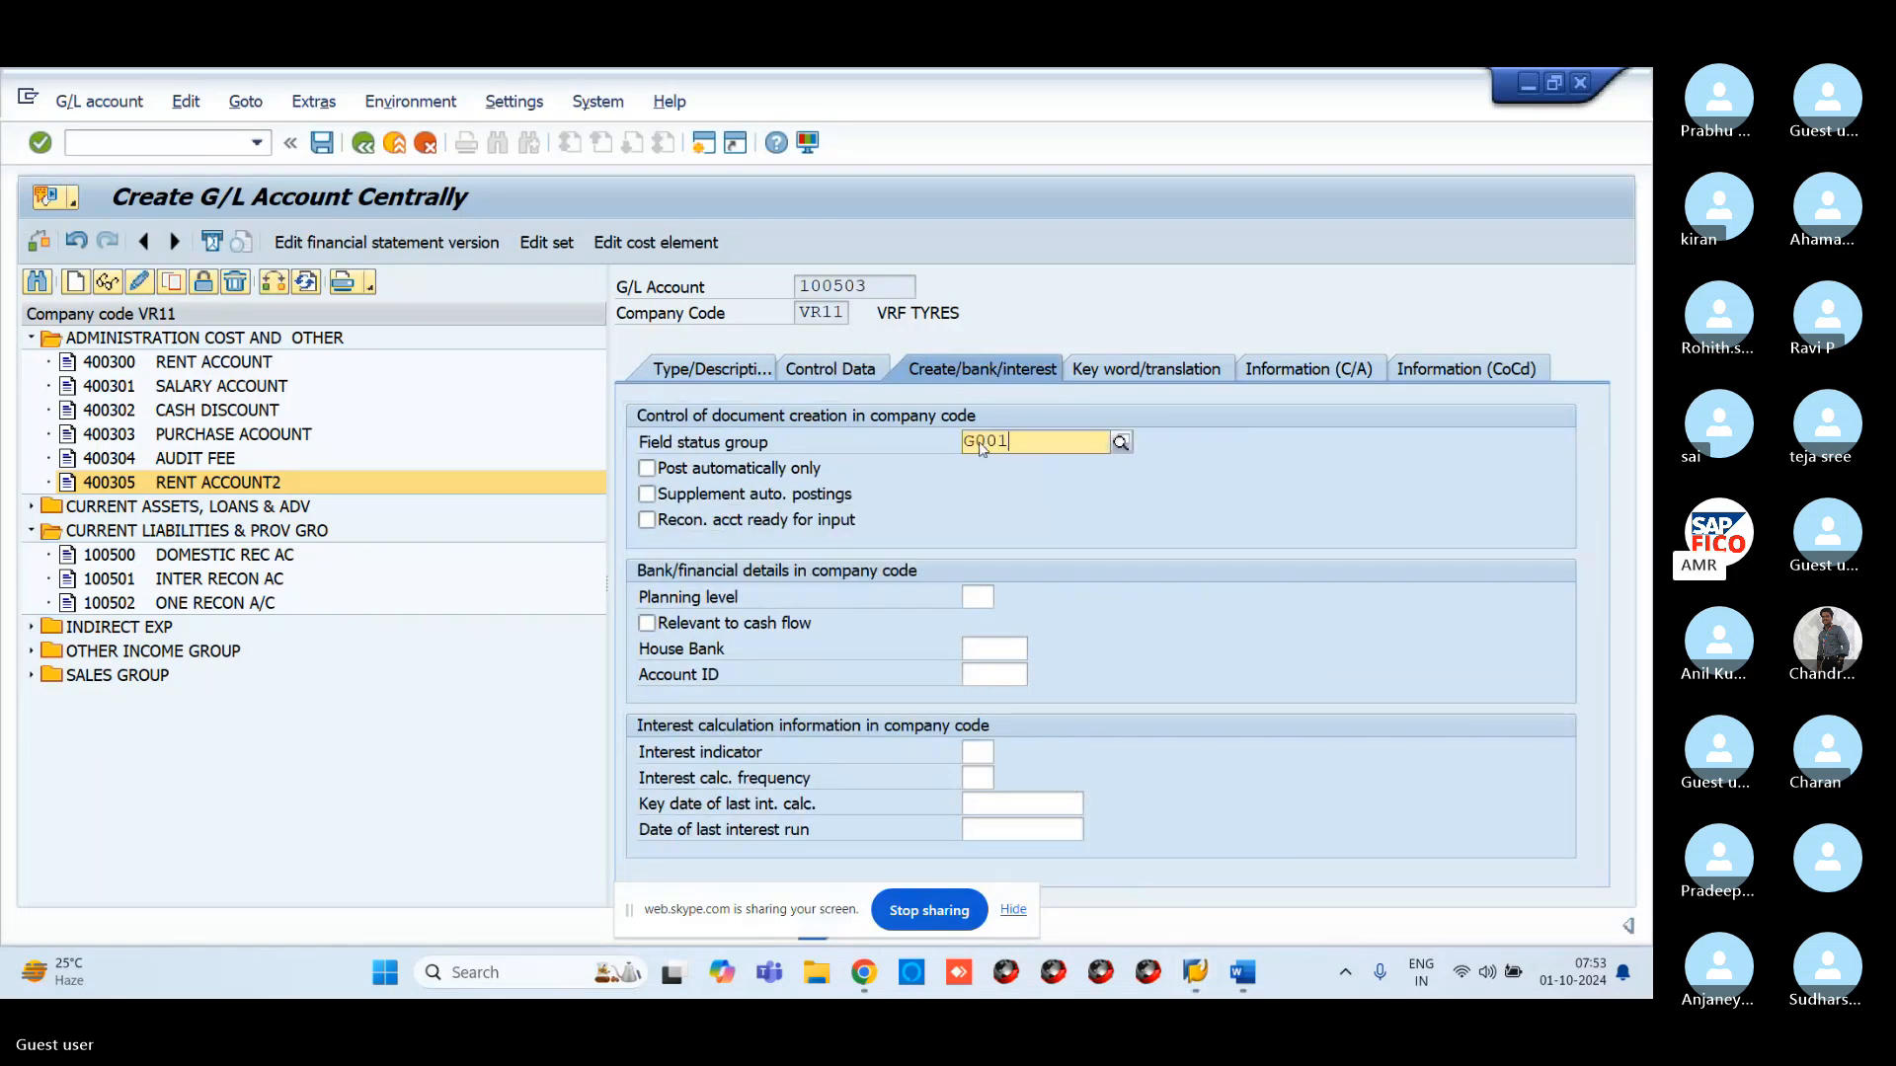
{"action": "type", "text": "01"}
{"action": "key", "text": "Return"}
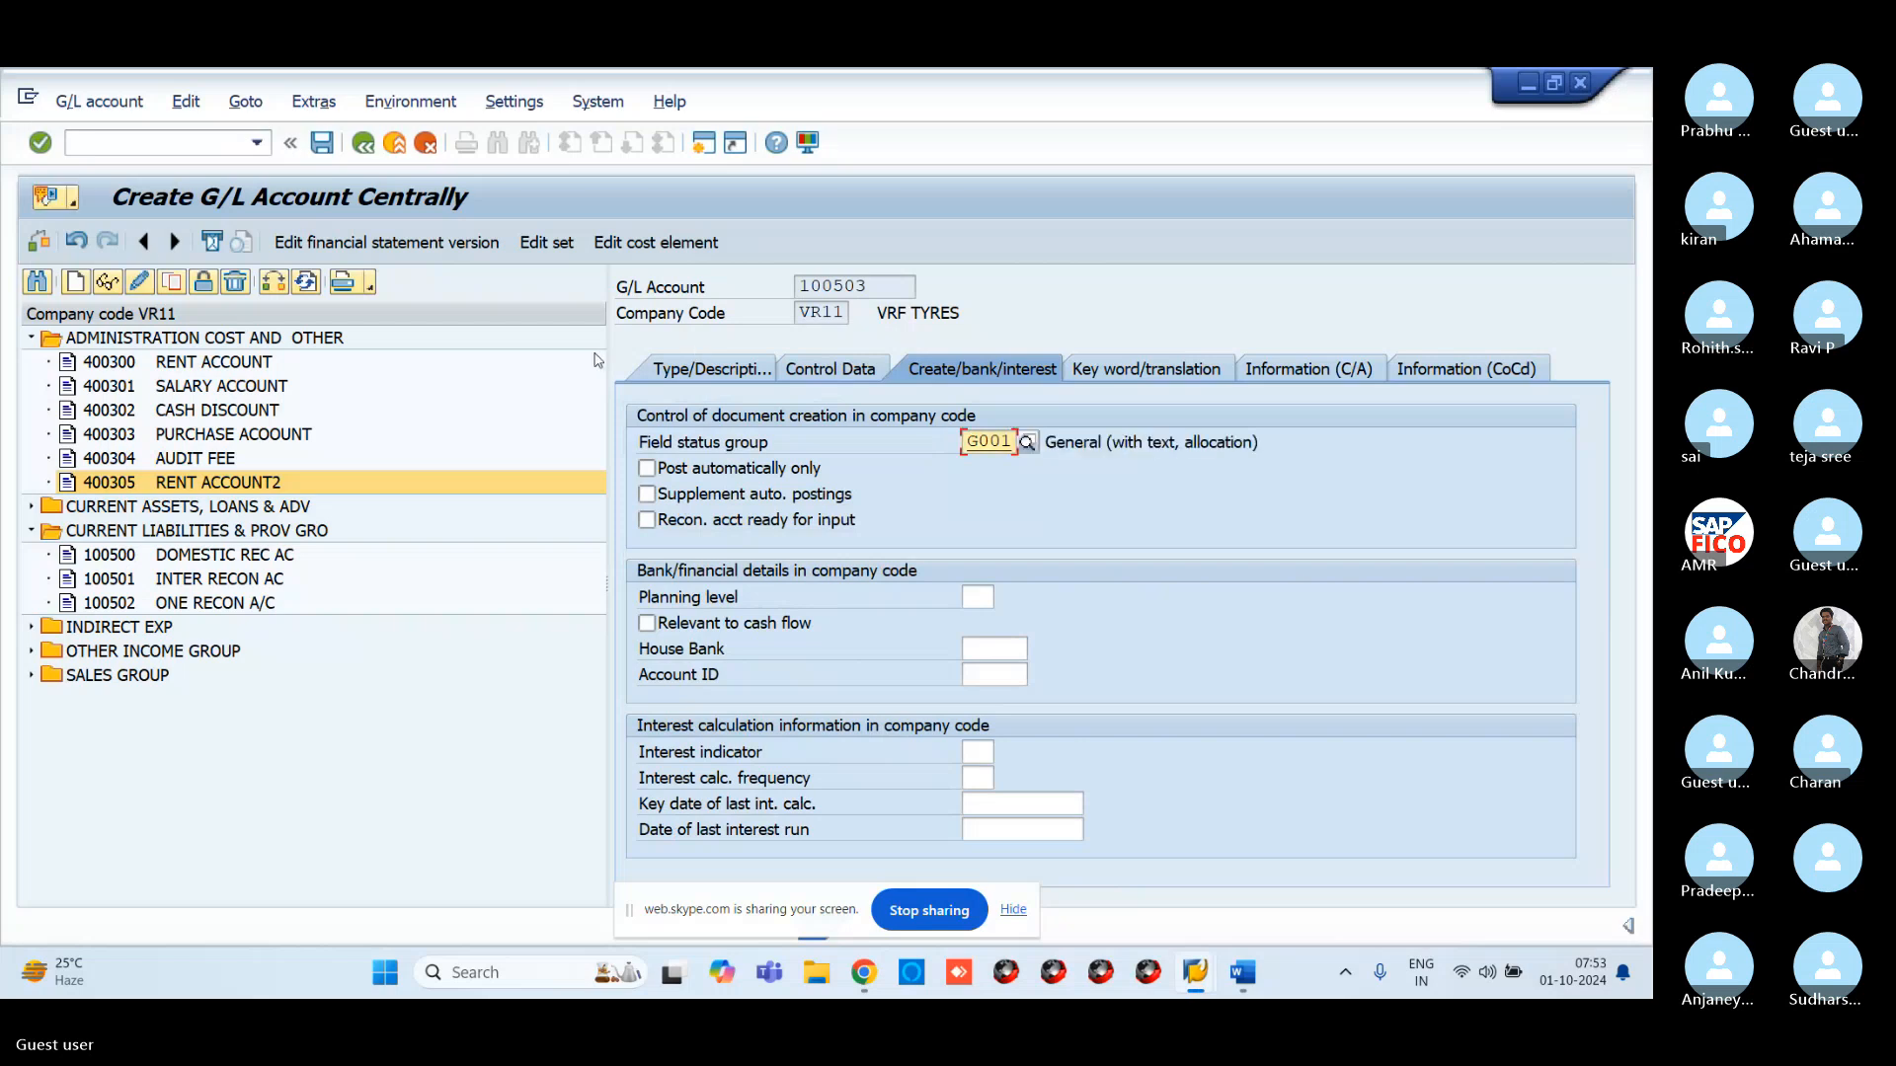
{"action": "left_click", "coordinate": [323, 145]}
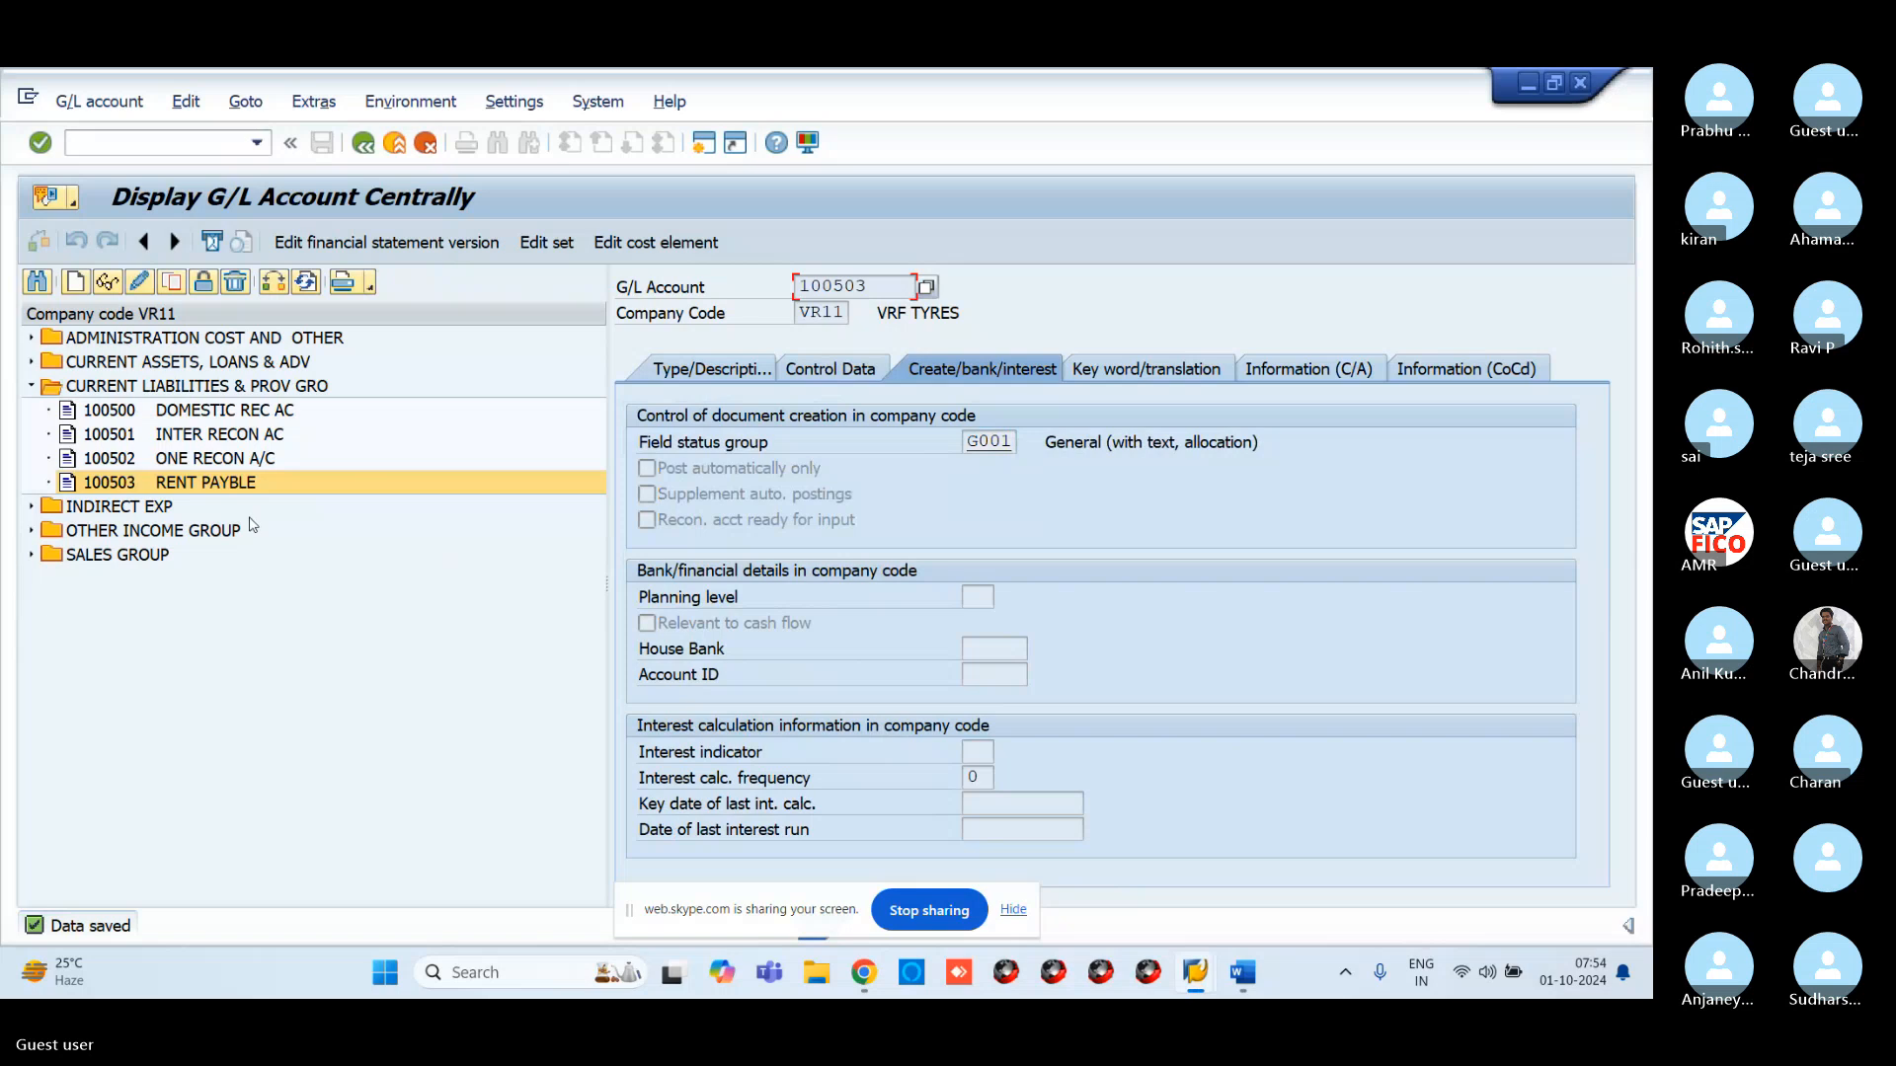
Expand CURRENT ASSETS, LOANS & ADV and select account 200107 ONE RECON A/C
{"action": "left_click", "coordinate": [30, 361]}
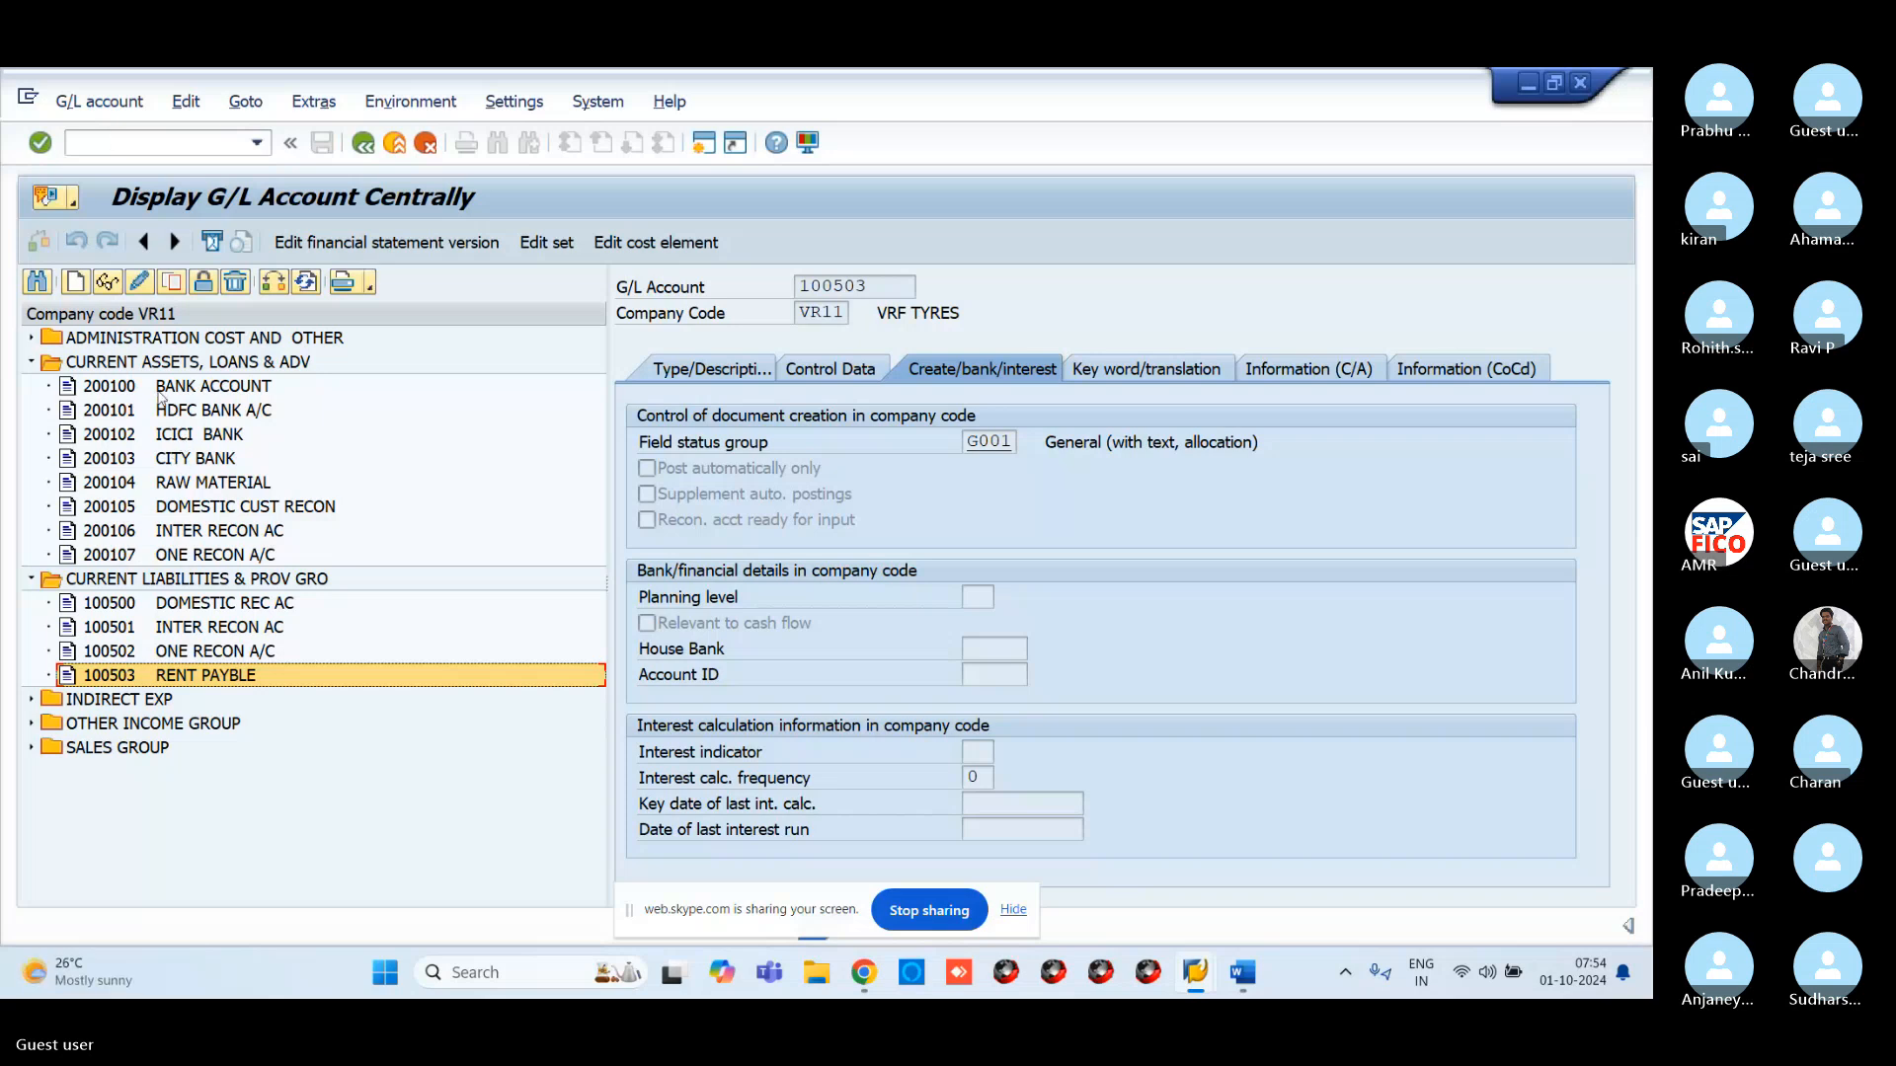
{"action": "left_click", "coordinate": [33, 339]}
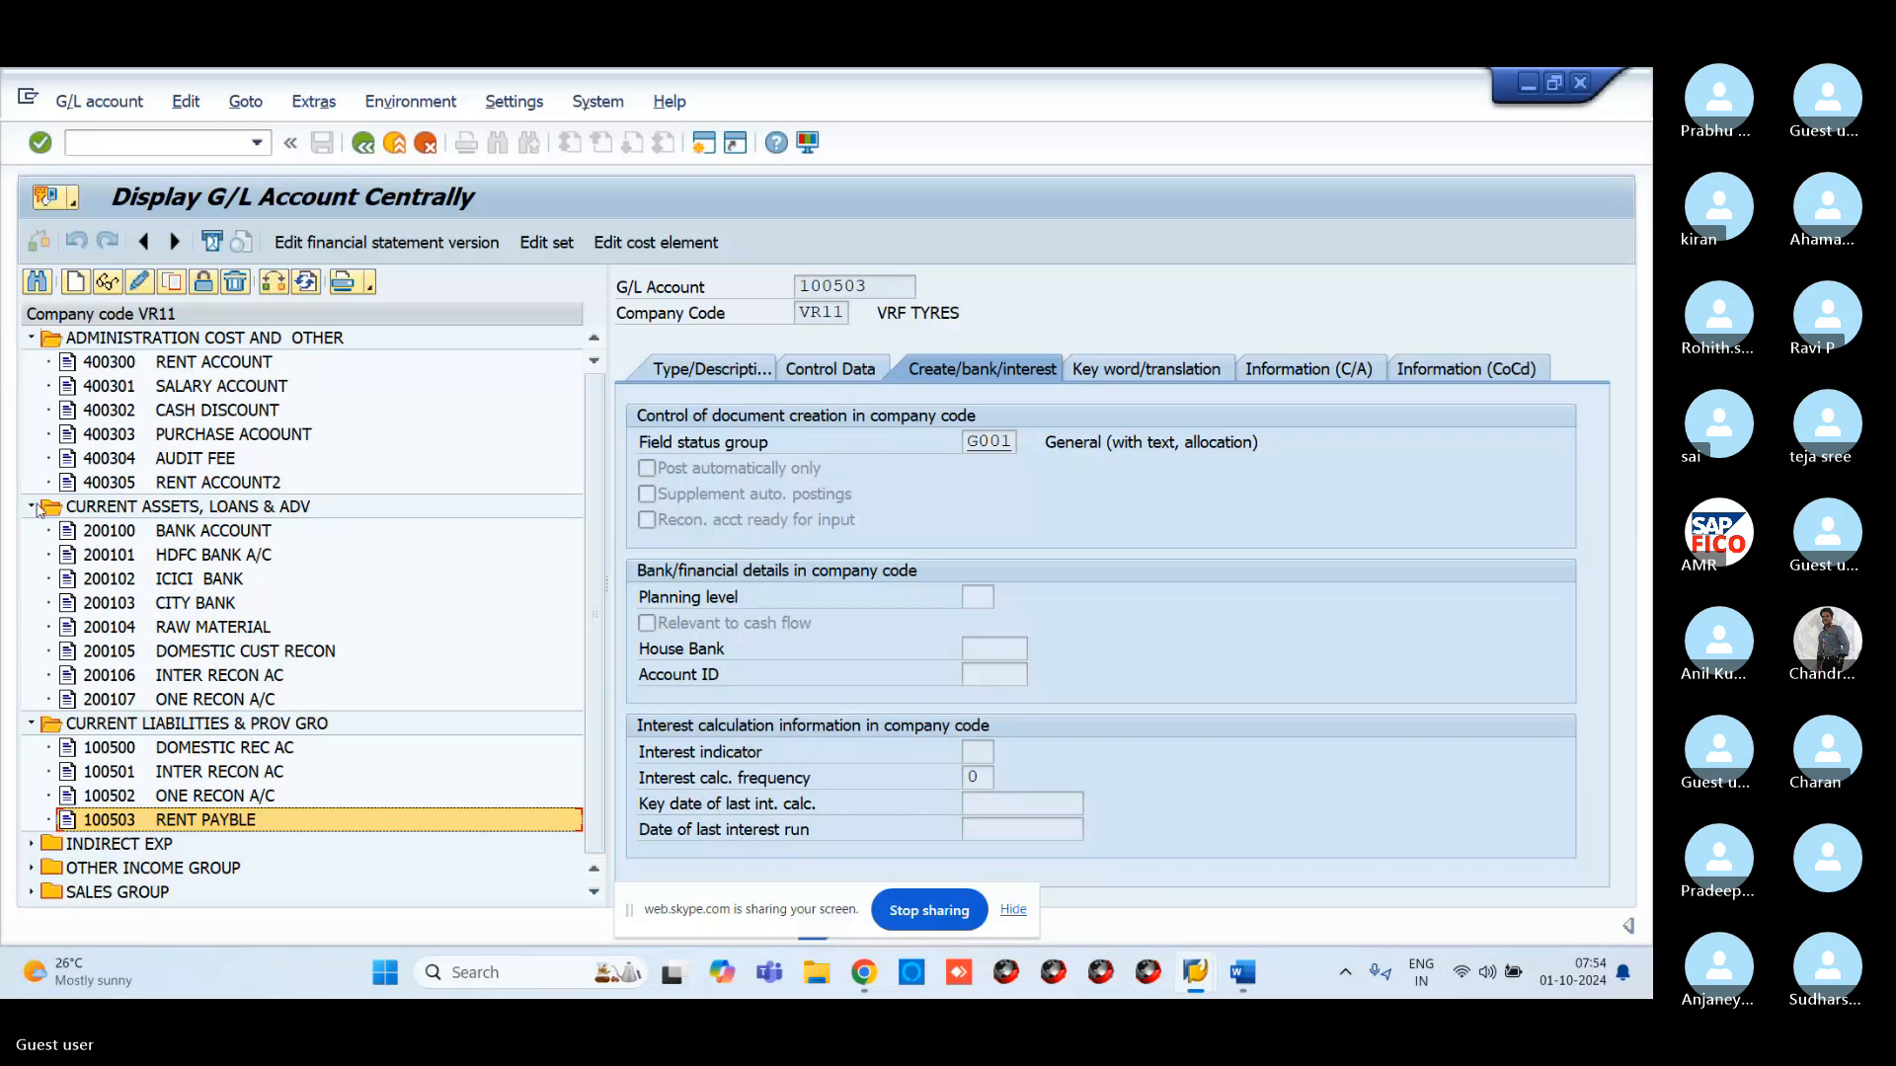
{"action": "left_click", "coordinate": [33, 339]}
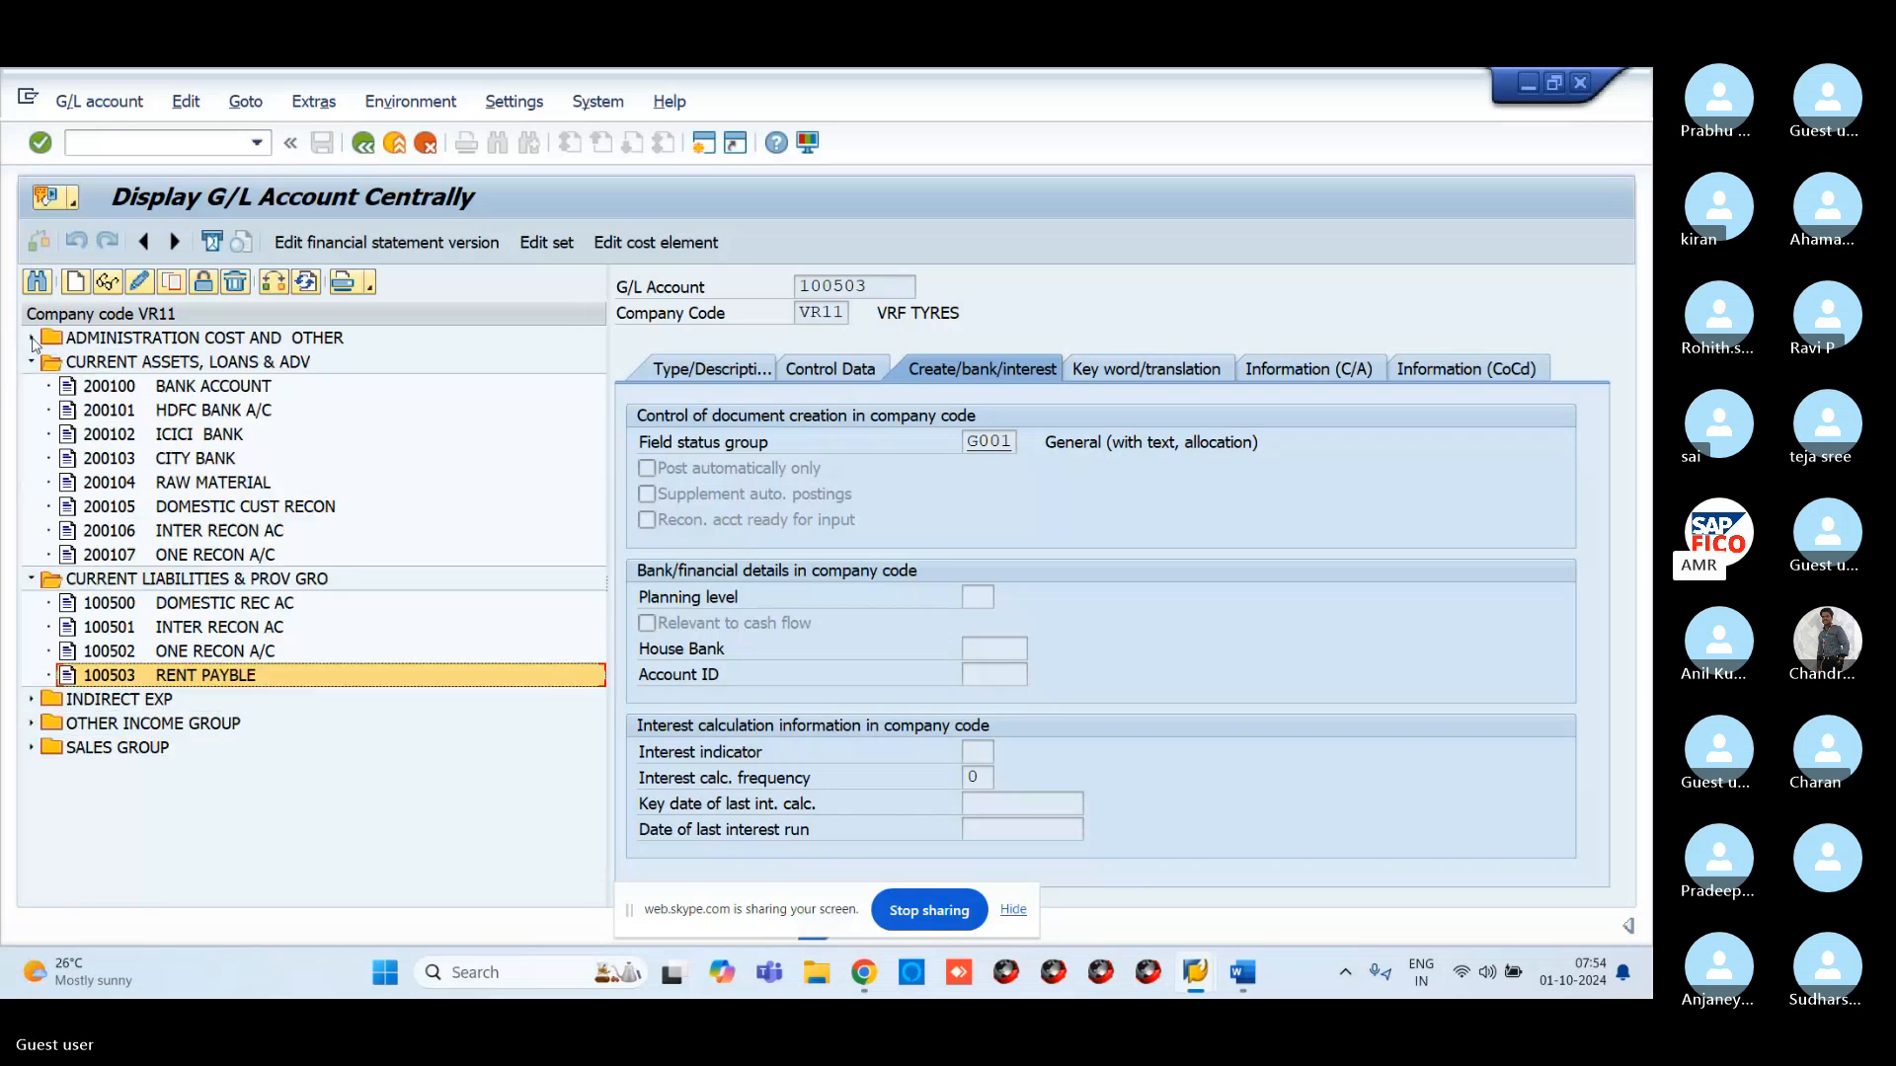
{"action": "left_click", "coordinate": [97, 555]}
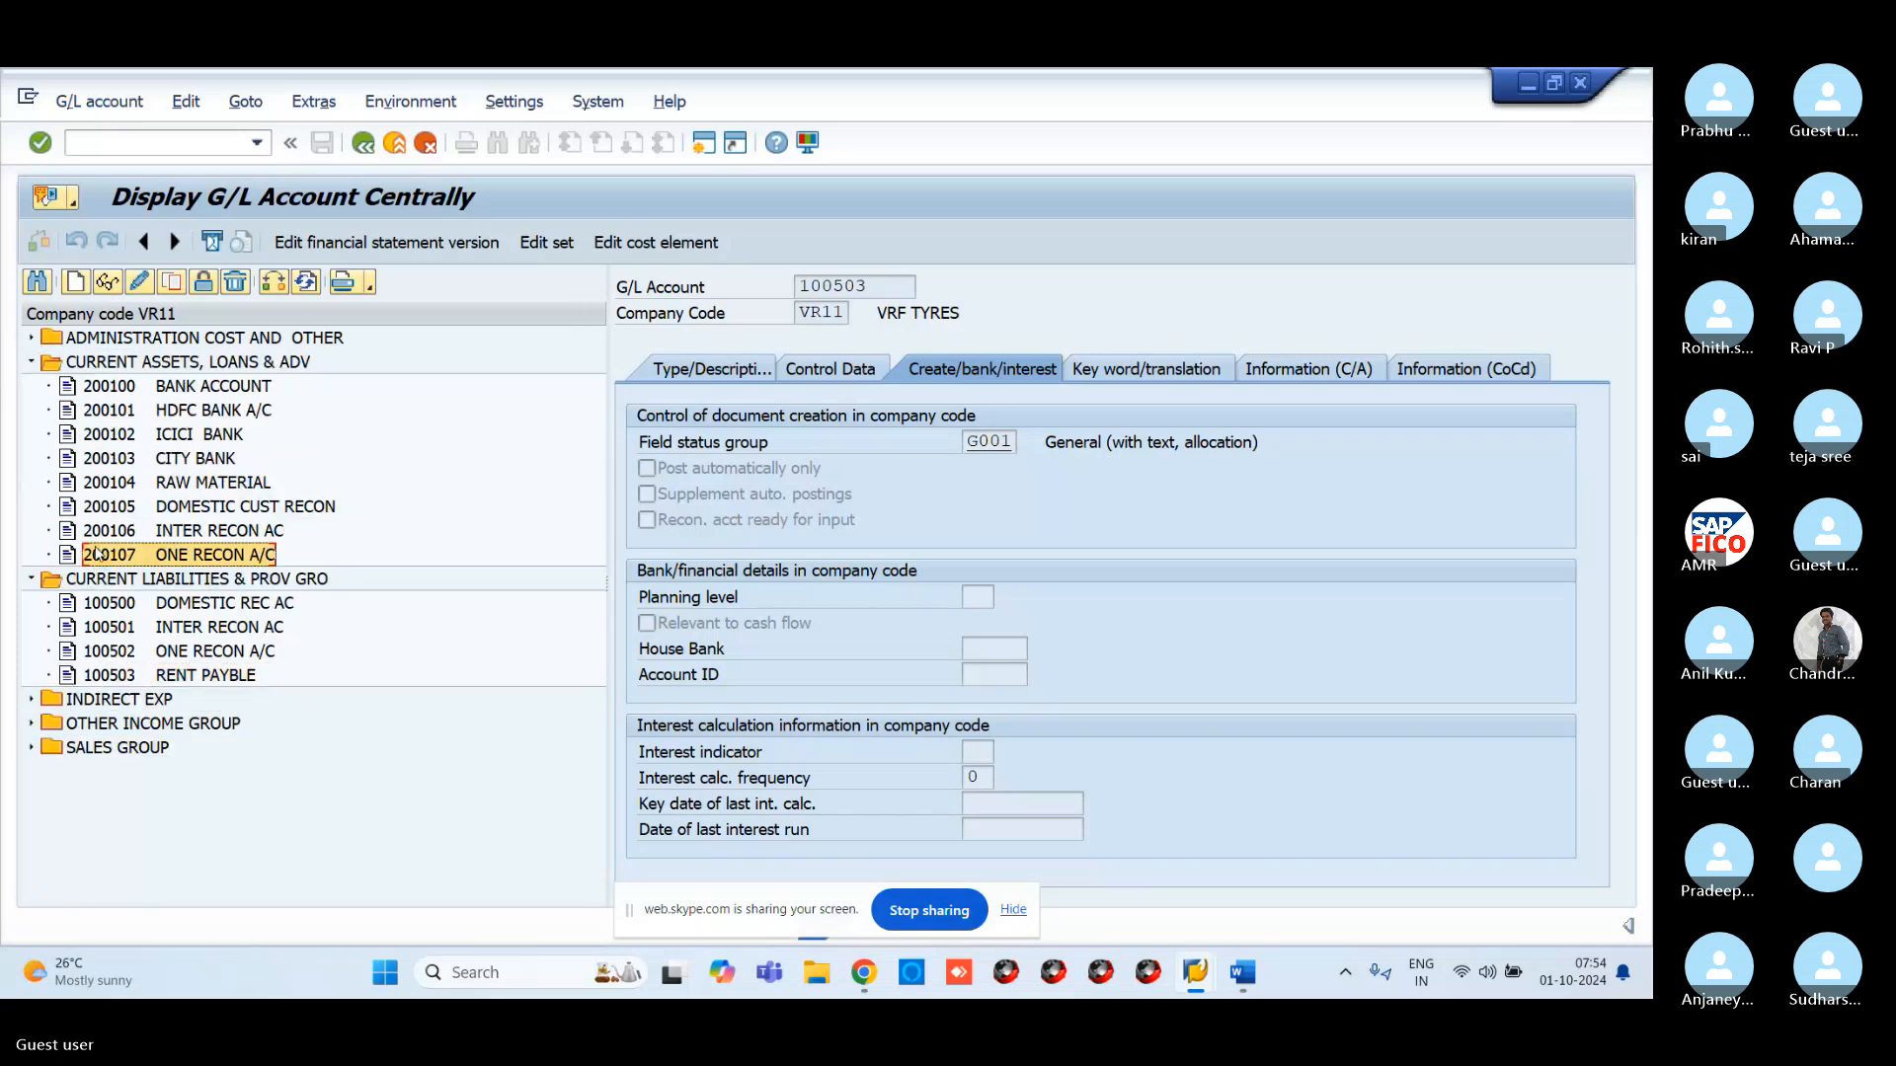
Create account 200108 as a CURRENT ASSETS, LOANS & ADV balance sheet account
{"action": "left_click", "coordinate": [77, 283]}
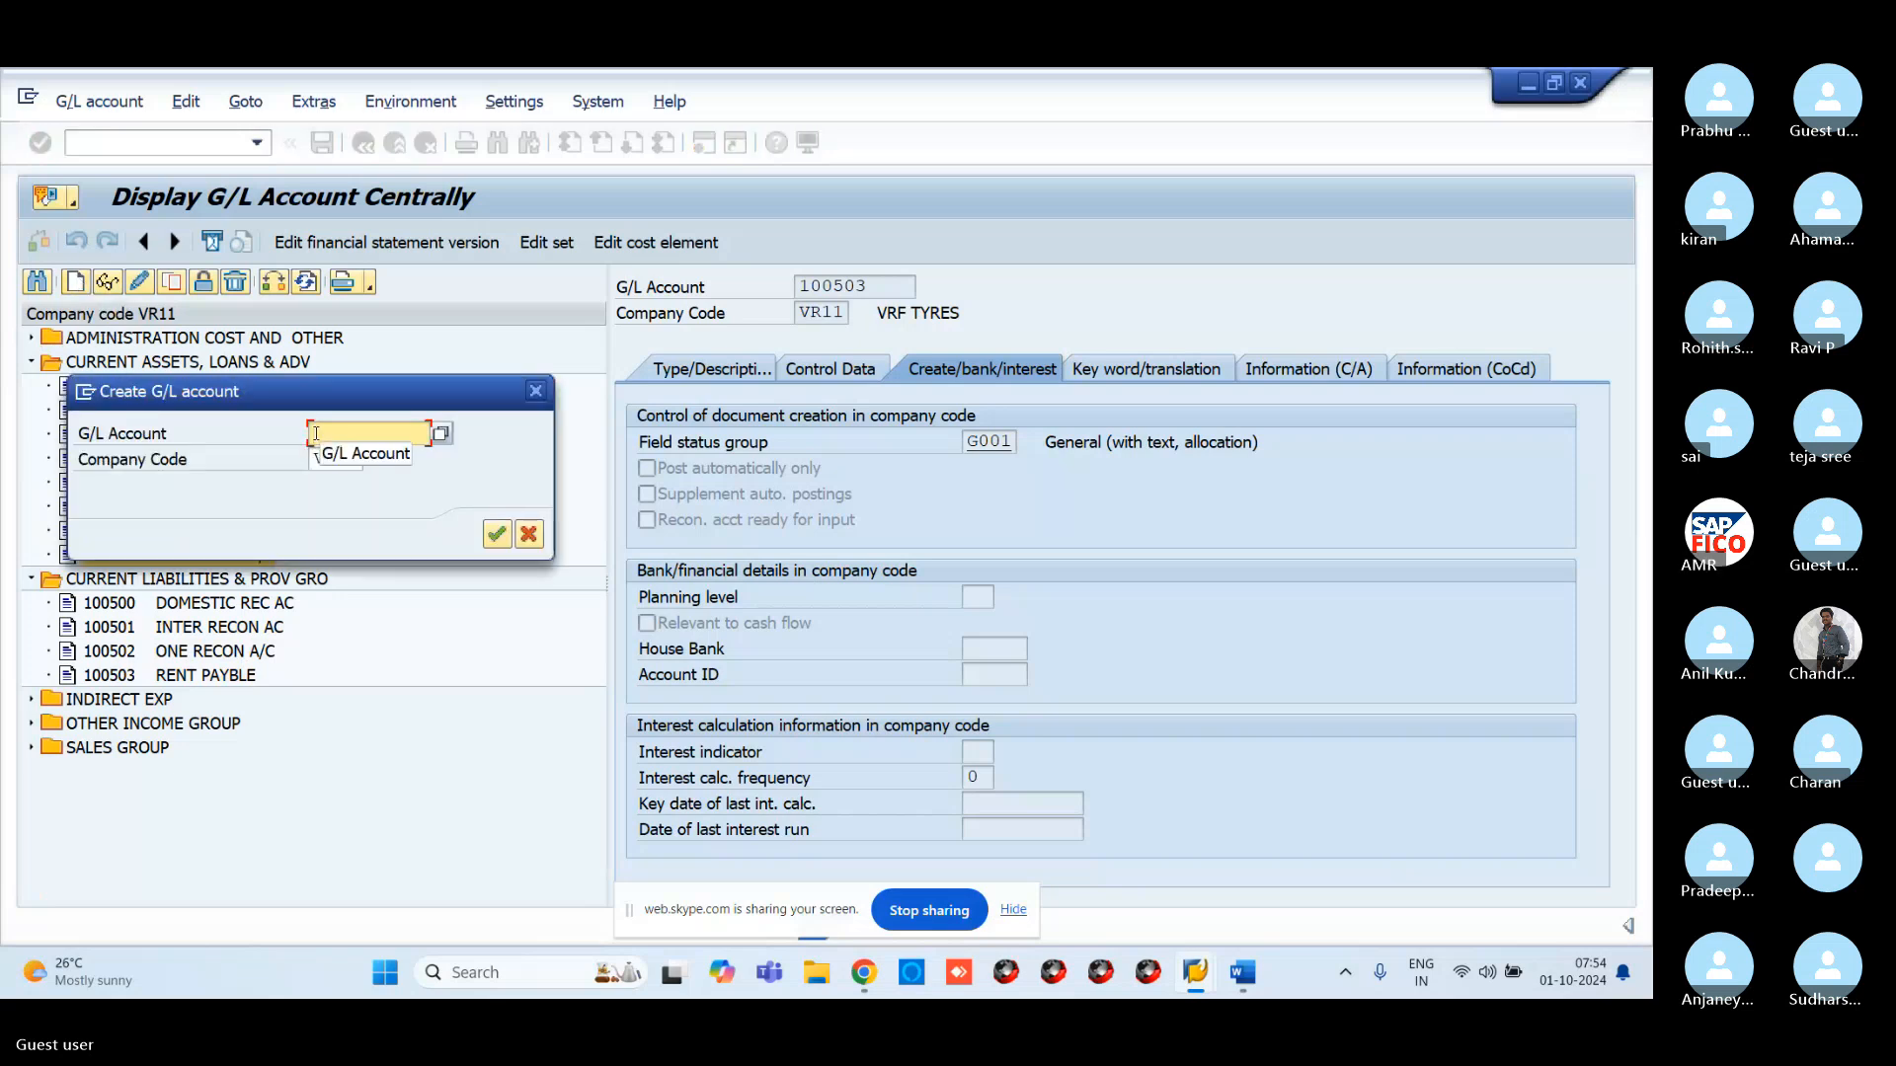
{"action": "type", "text": "200108"}
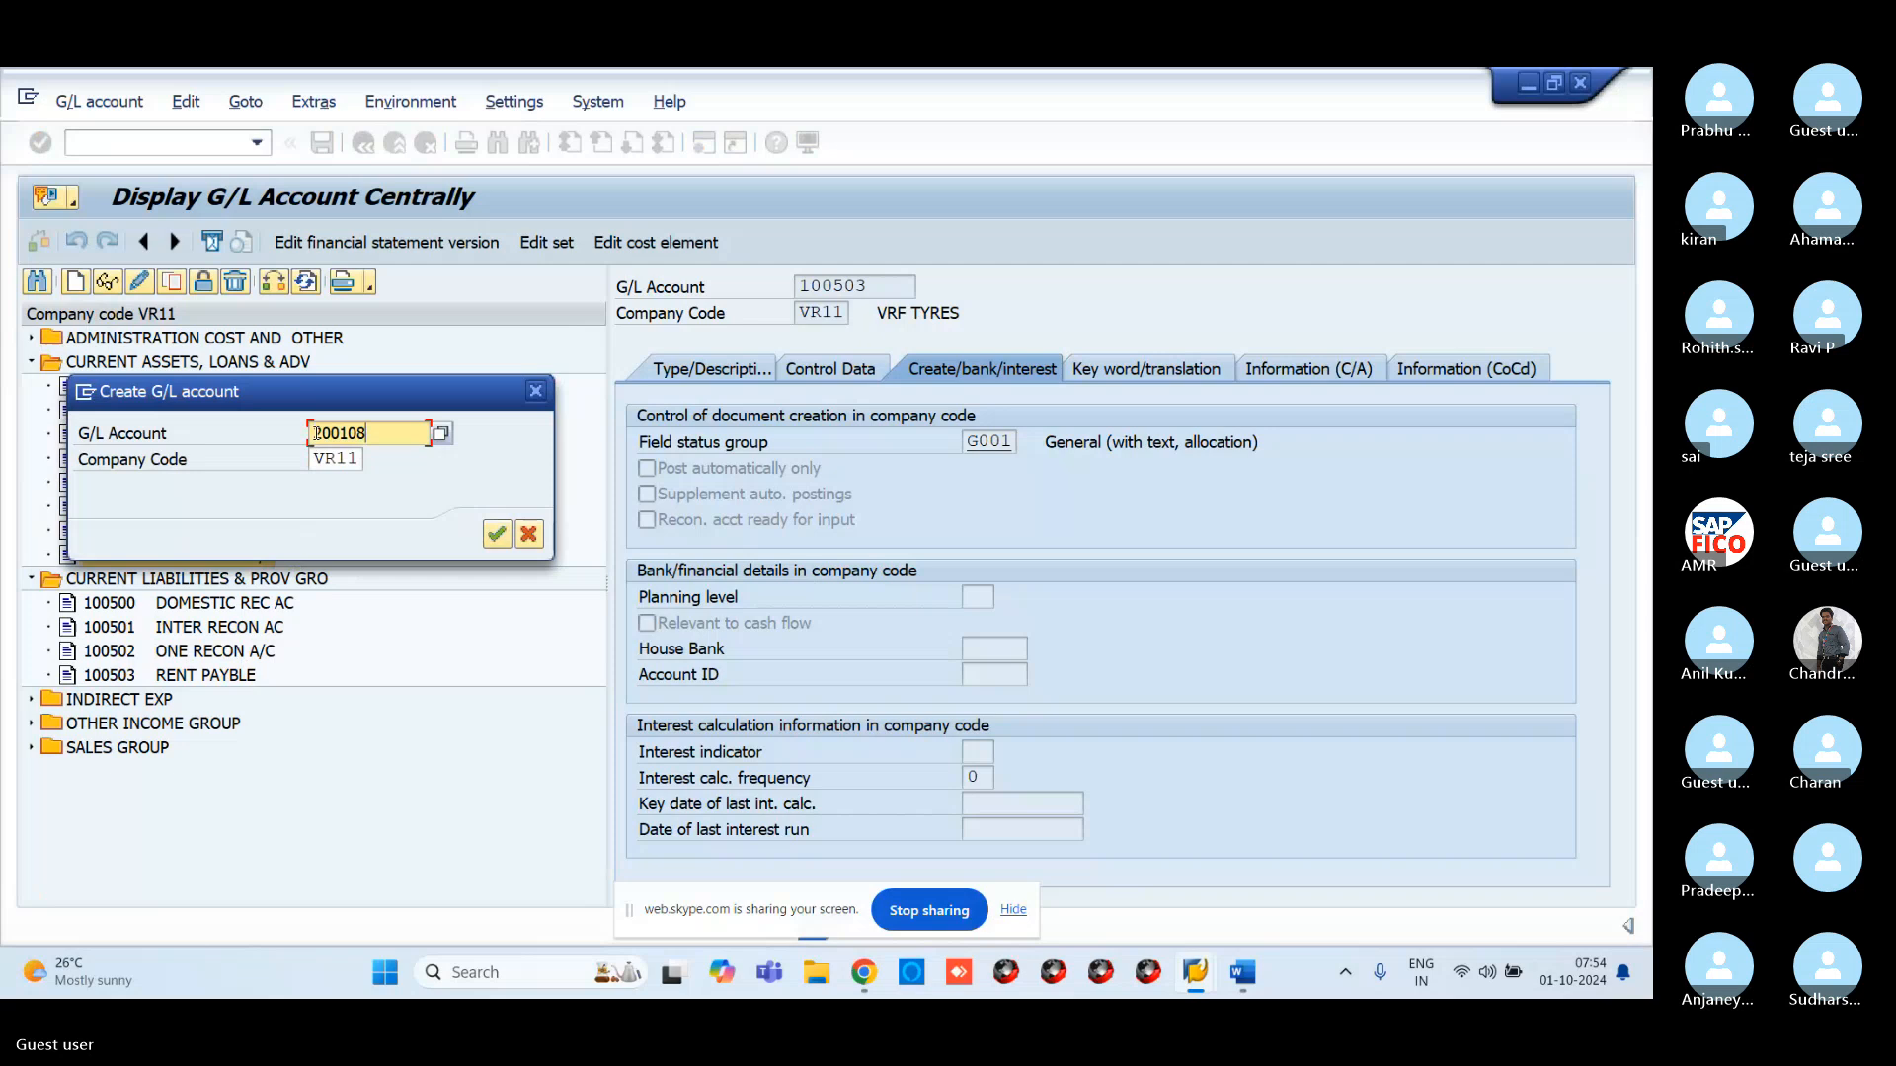
{"action": "key", "text": "Return"}
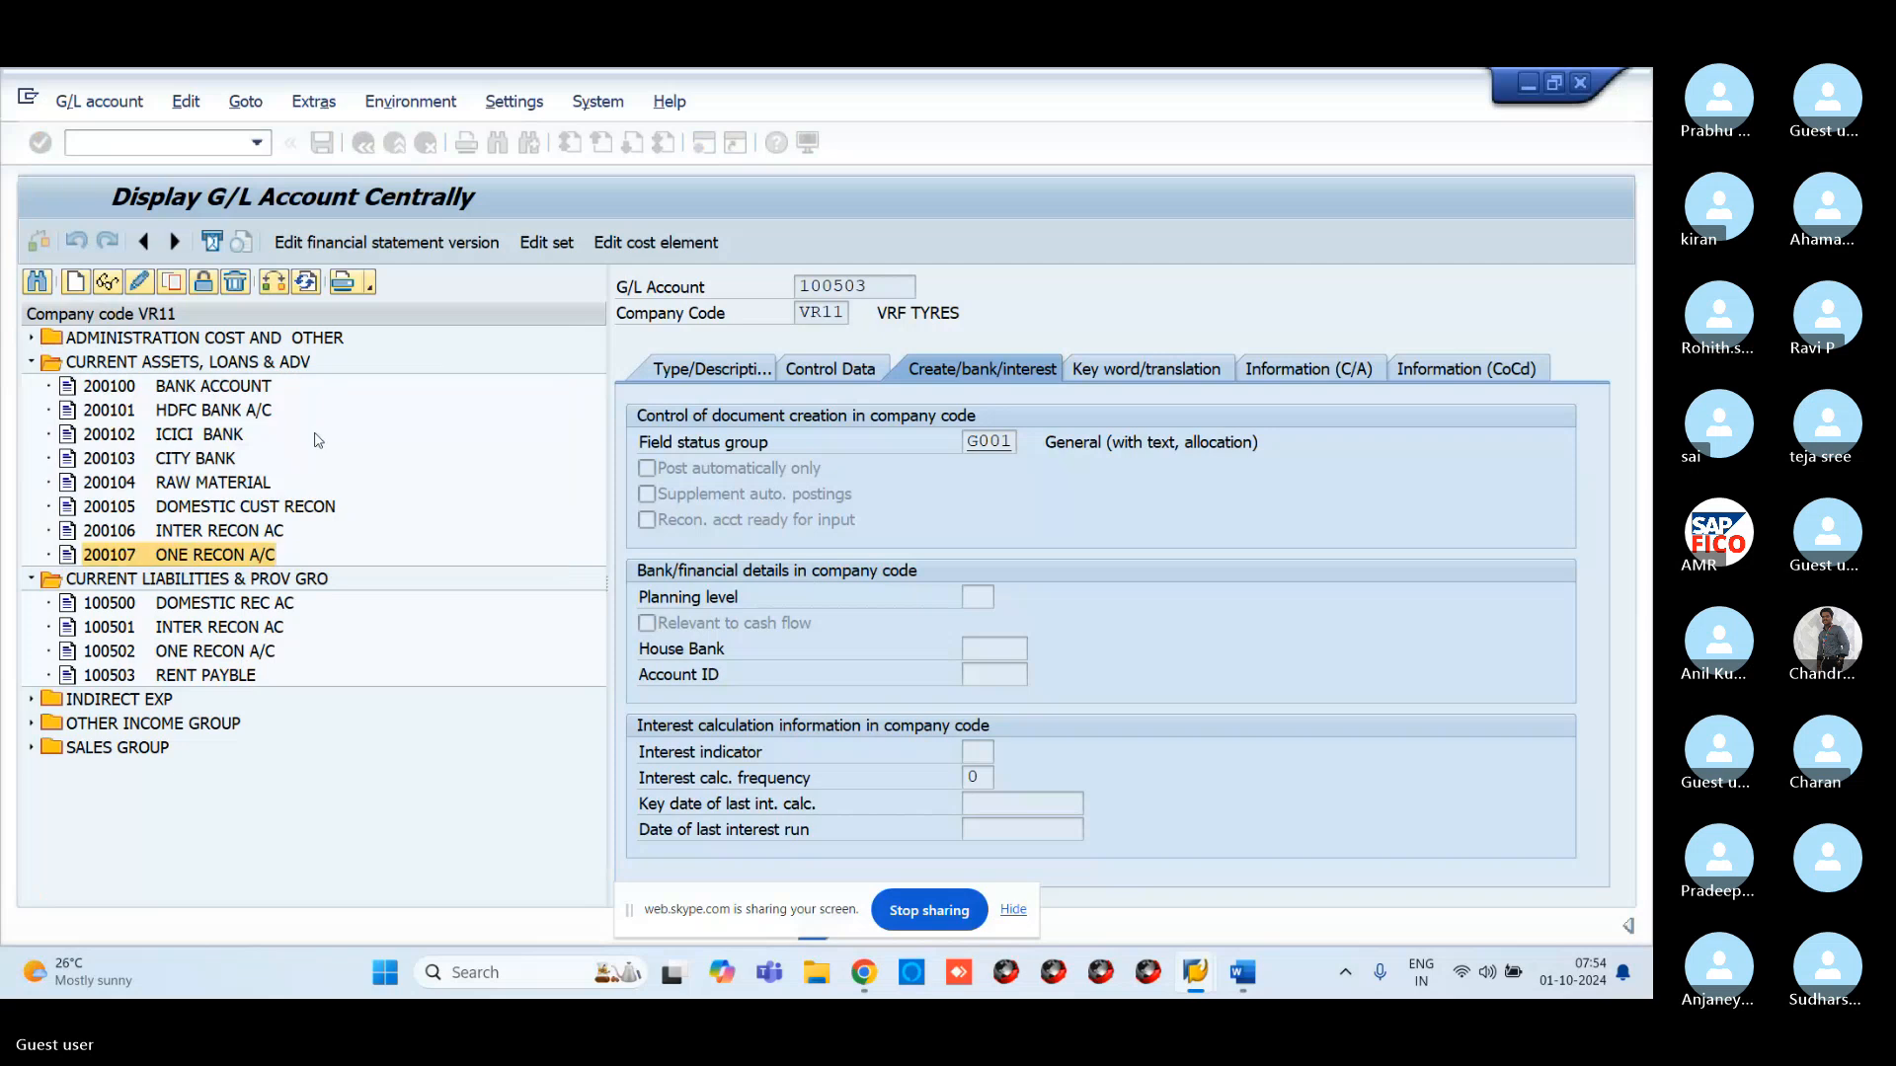
{"action": "left_click", "coordinate": [711, 368]}
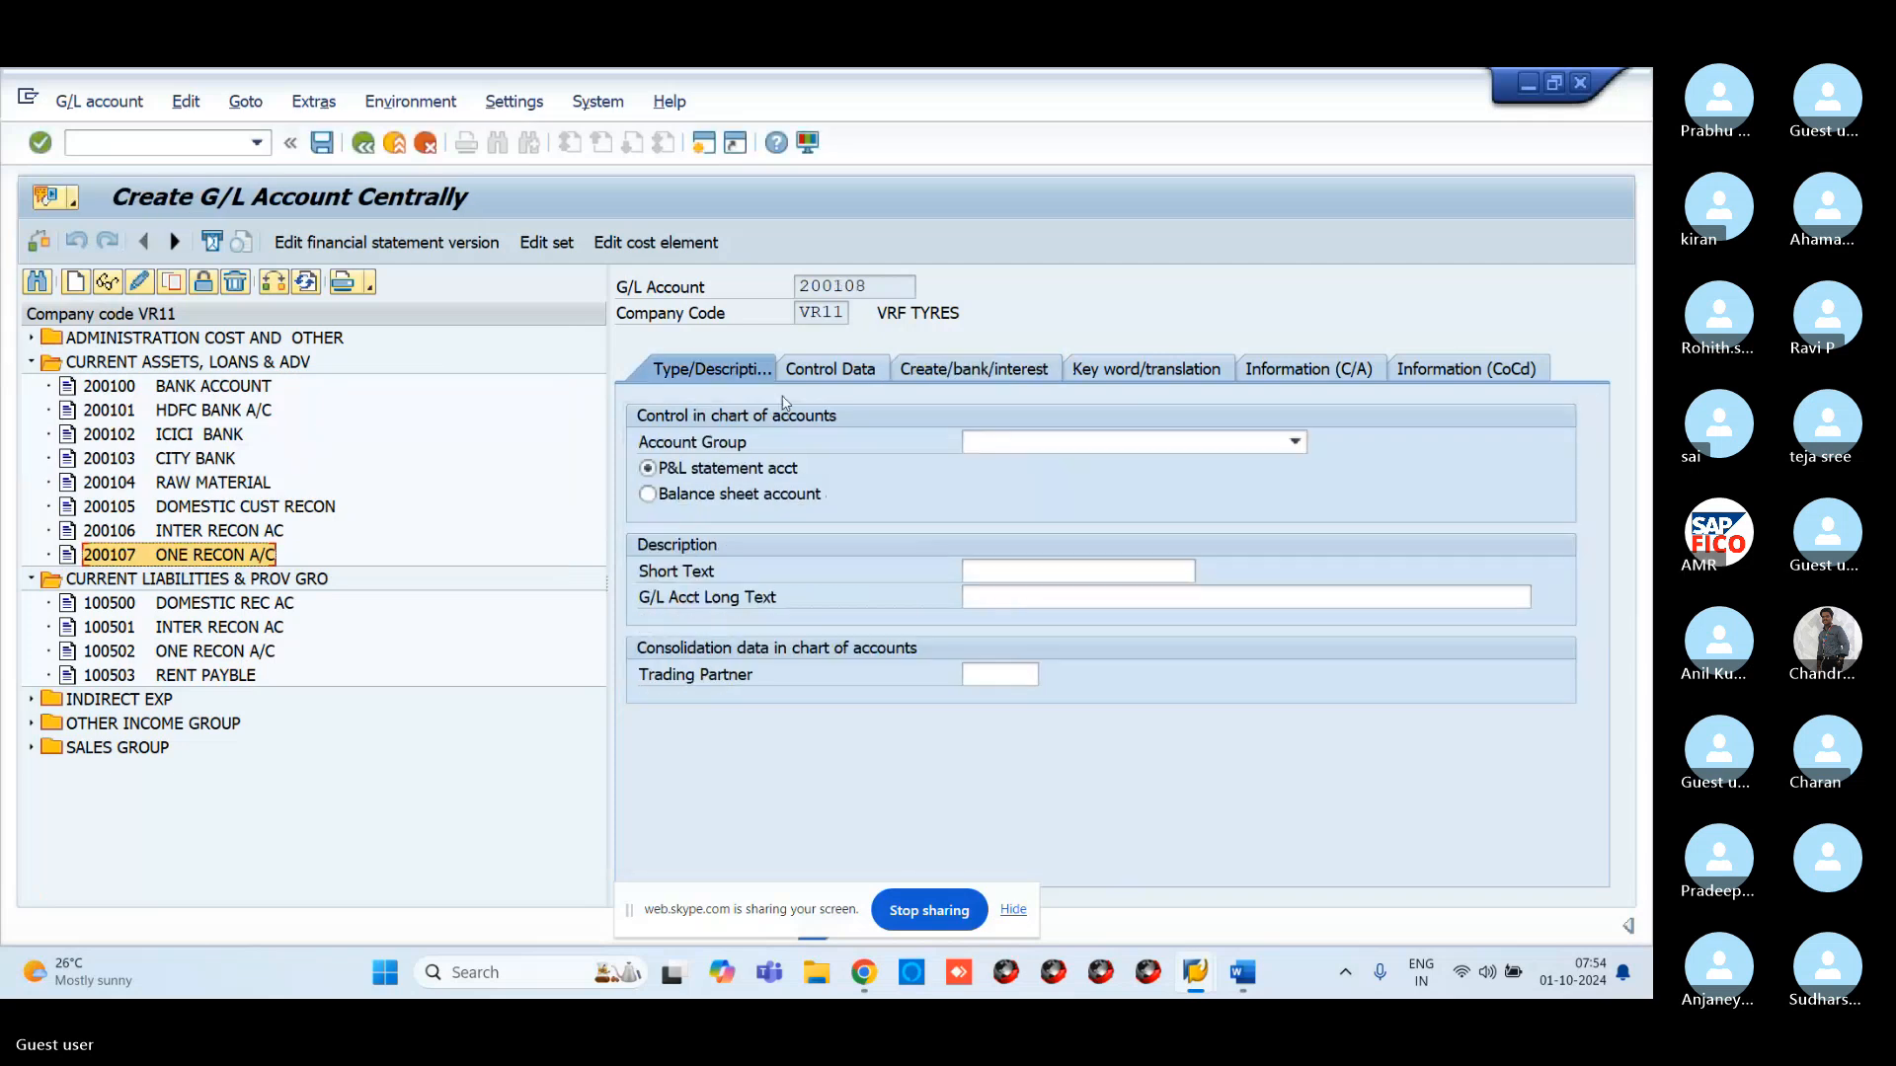
{"action": "left_click", "coordinate": [1092, 444]}
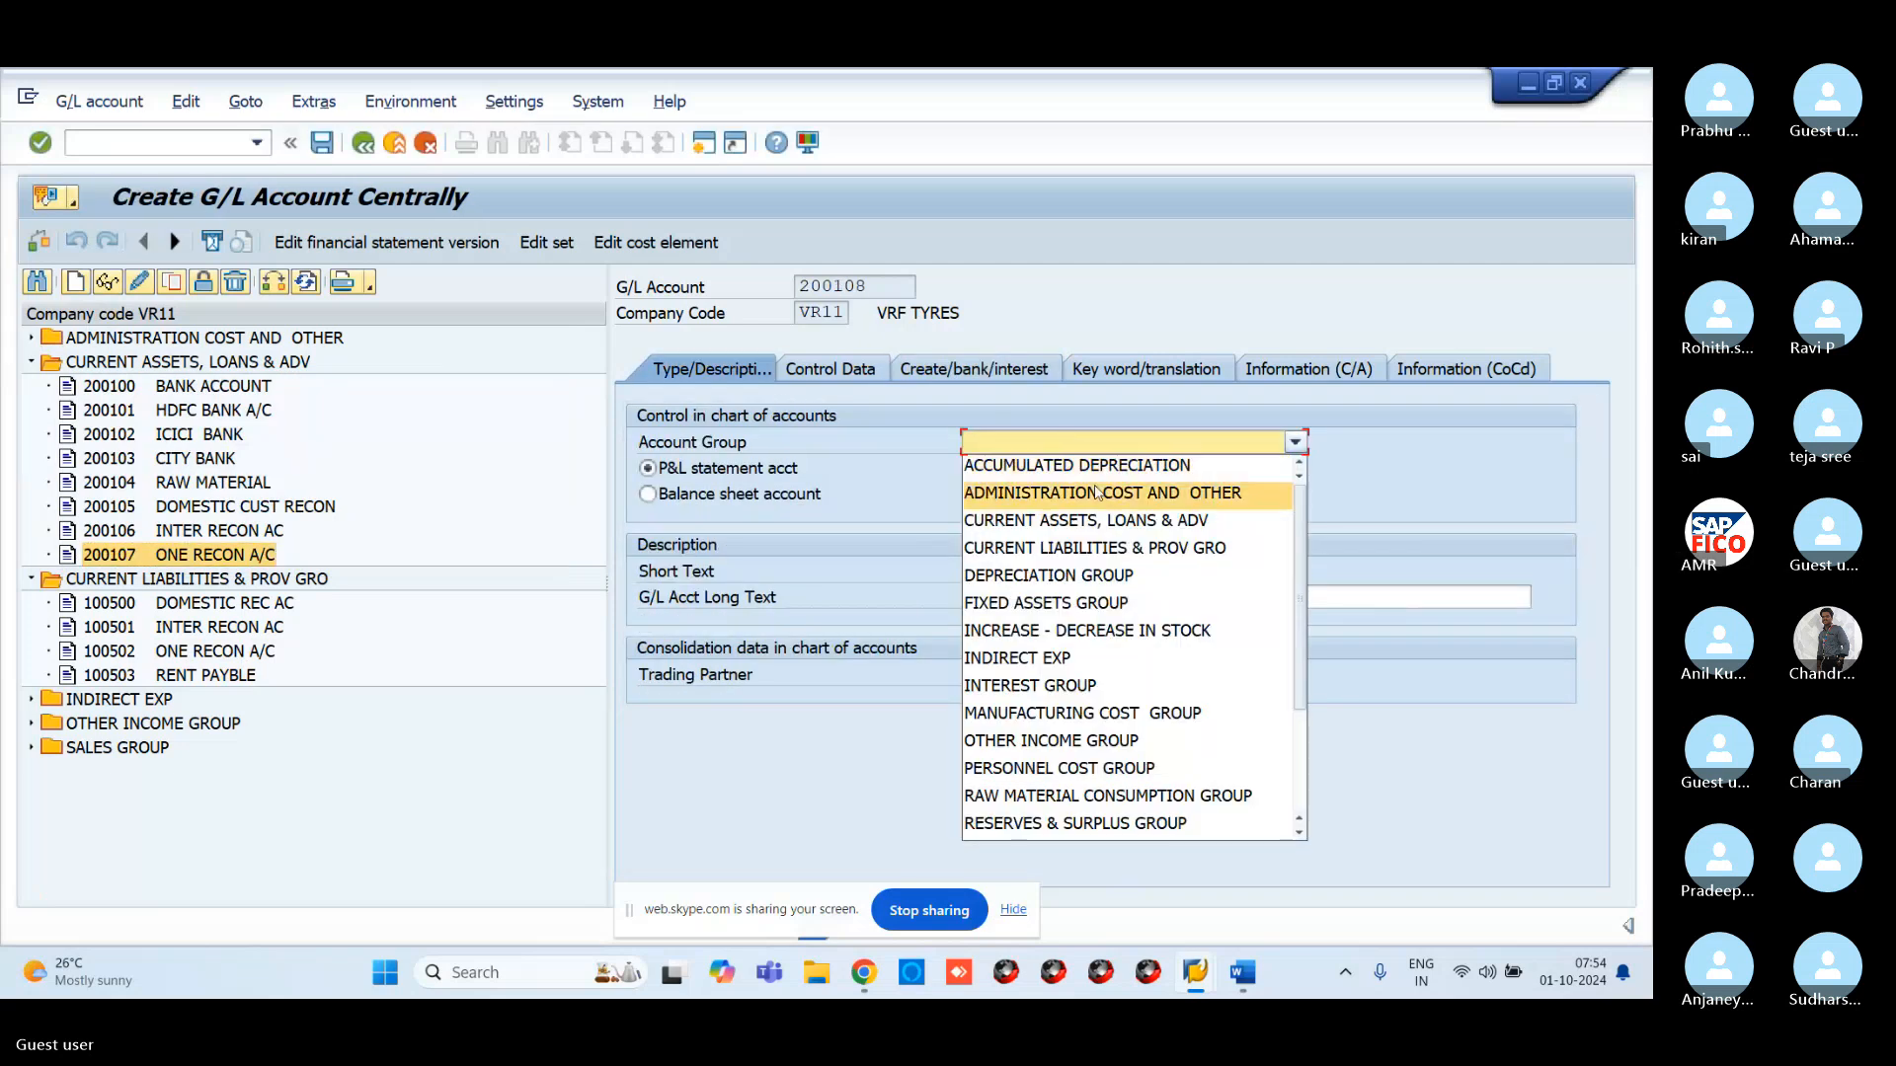
{"action": "left_click", "coordinate": [1094, 523]}
{"action": "left_click", "coordinate": [647, 493]}
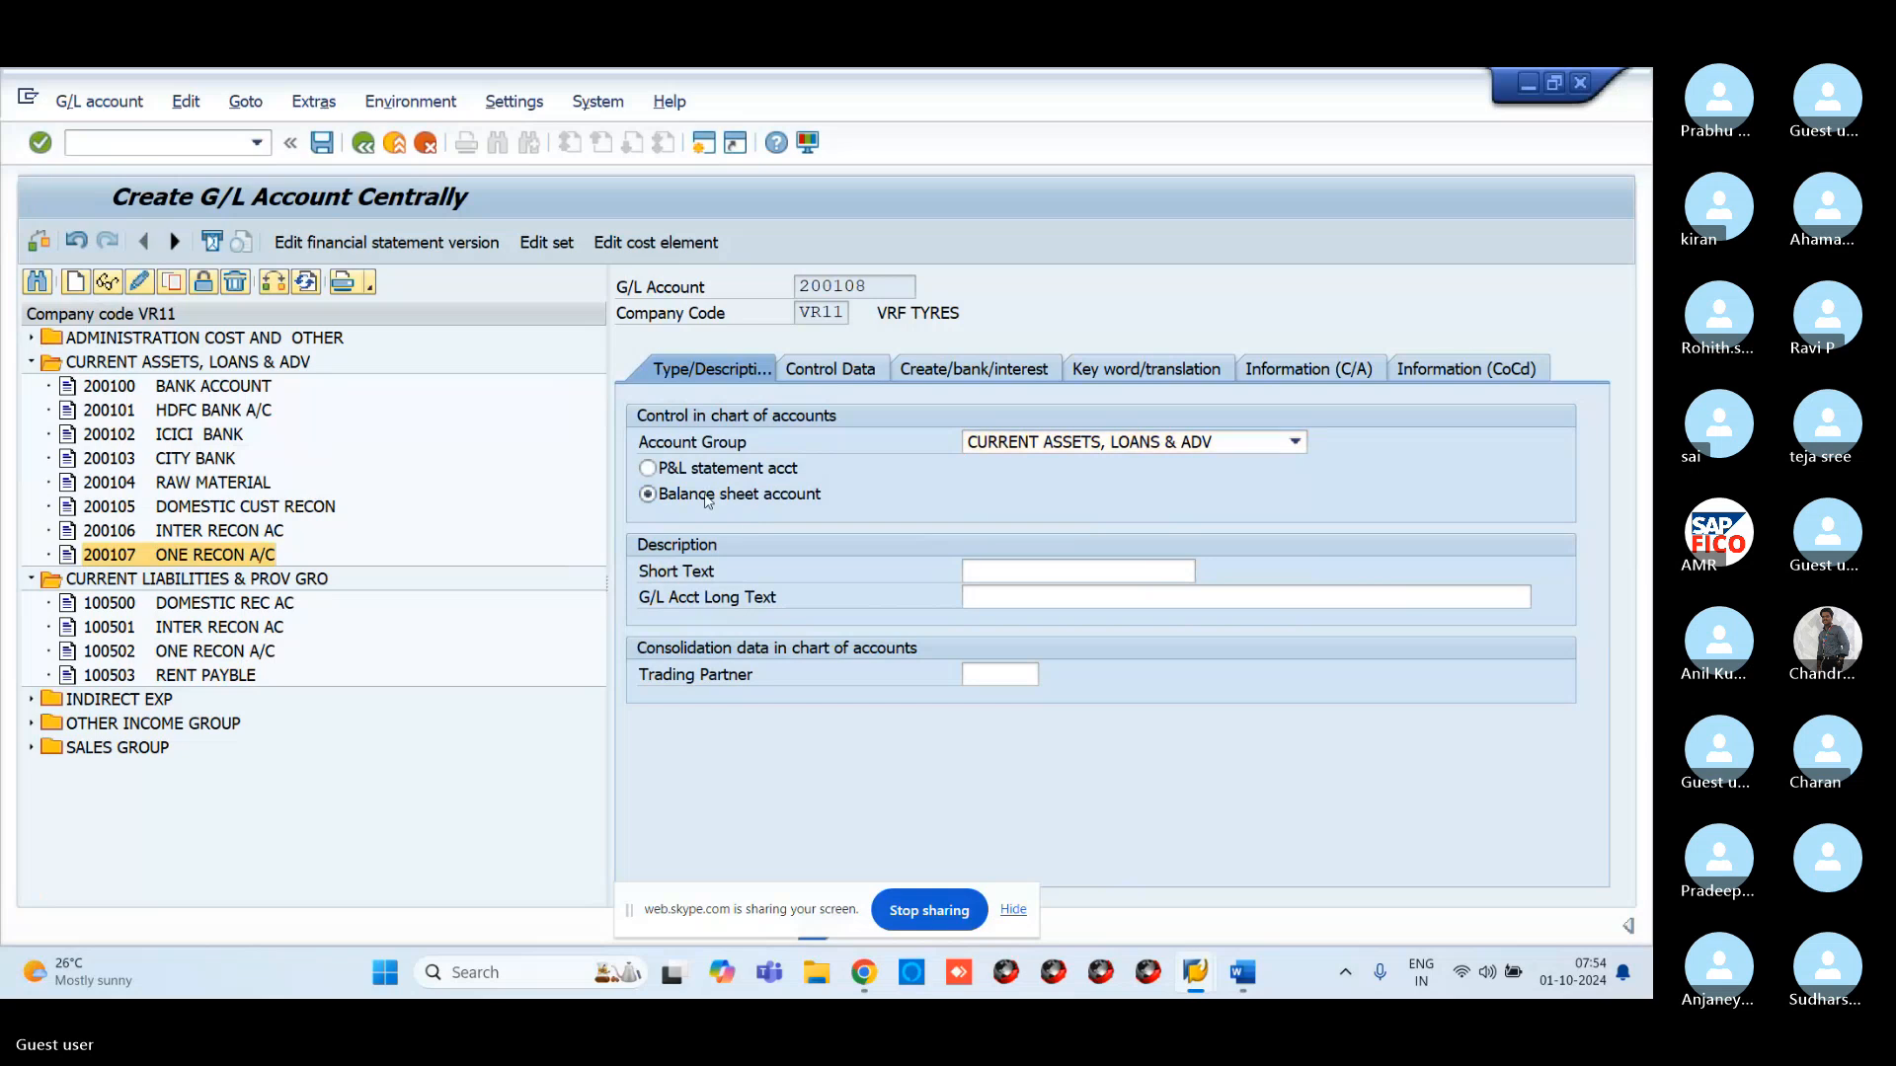
Enter CASH ACCOUNT as both the short text and the long text
{"action": "left_click", "coordinate": [991, 571]}
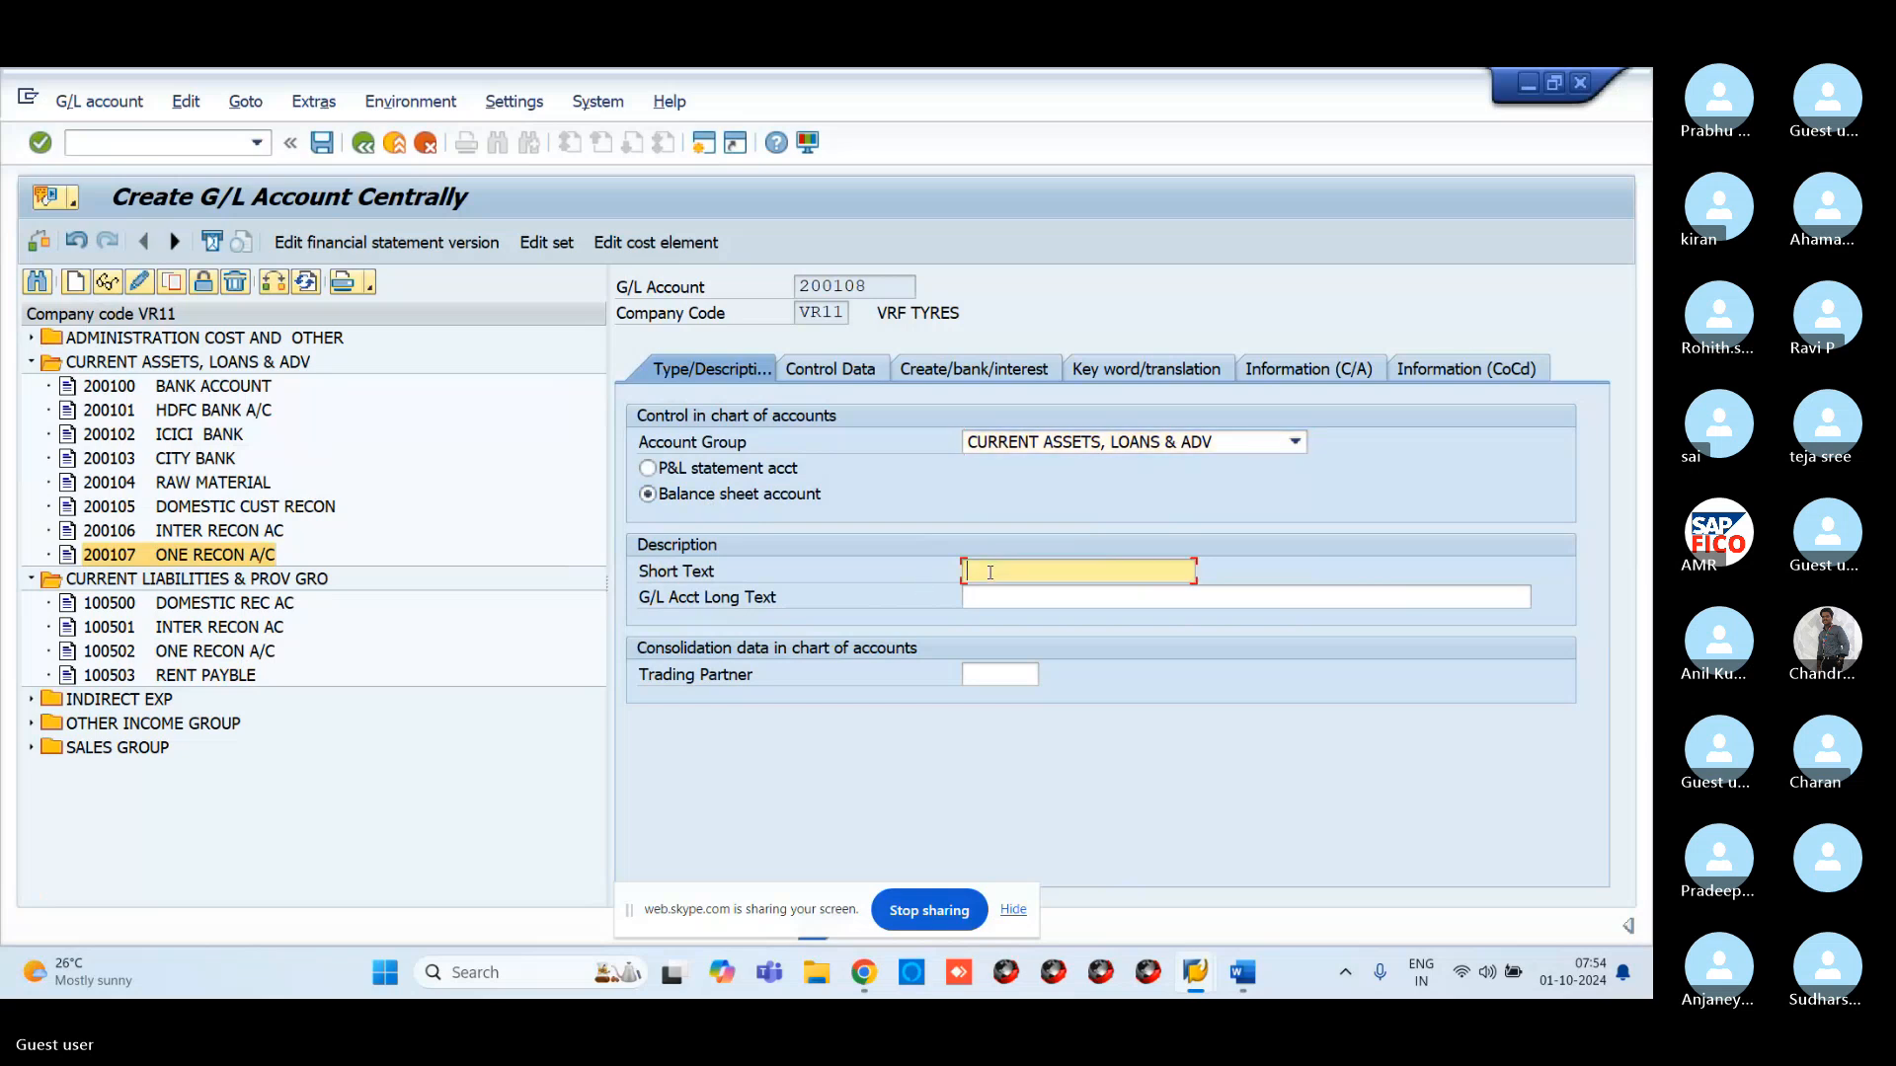
{"action": "type", "text": "CA"}
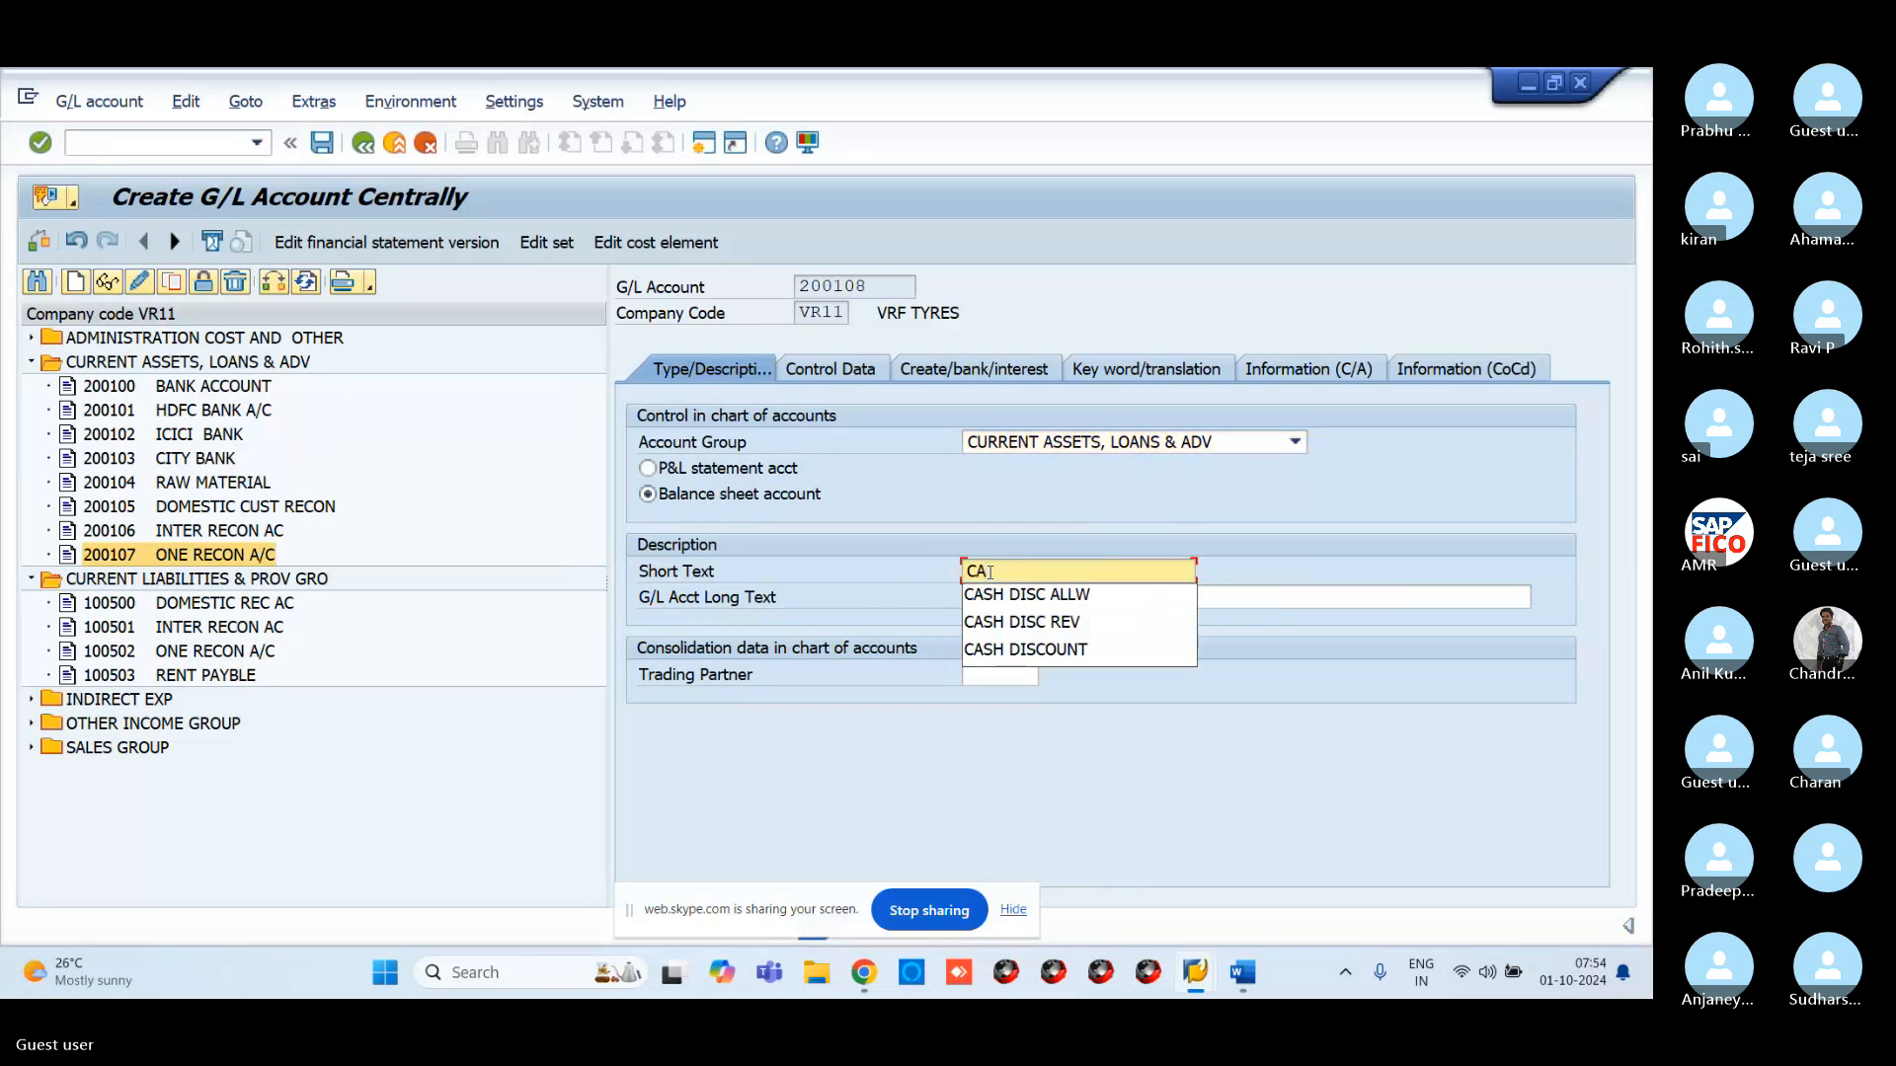
{"action": "type", "text": "SH A"}
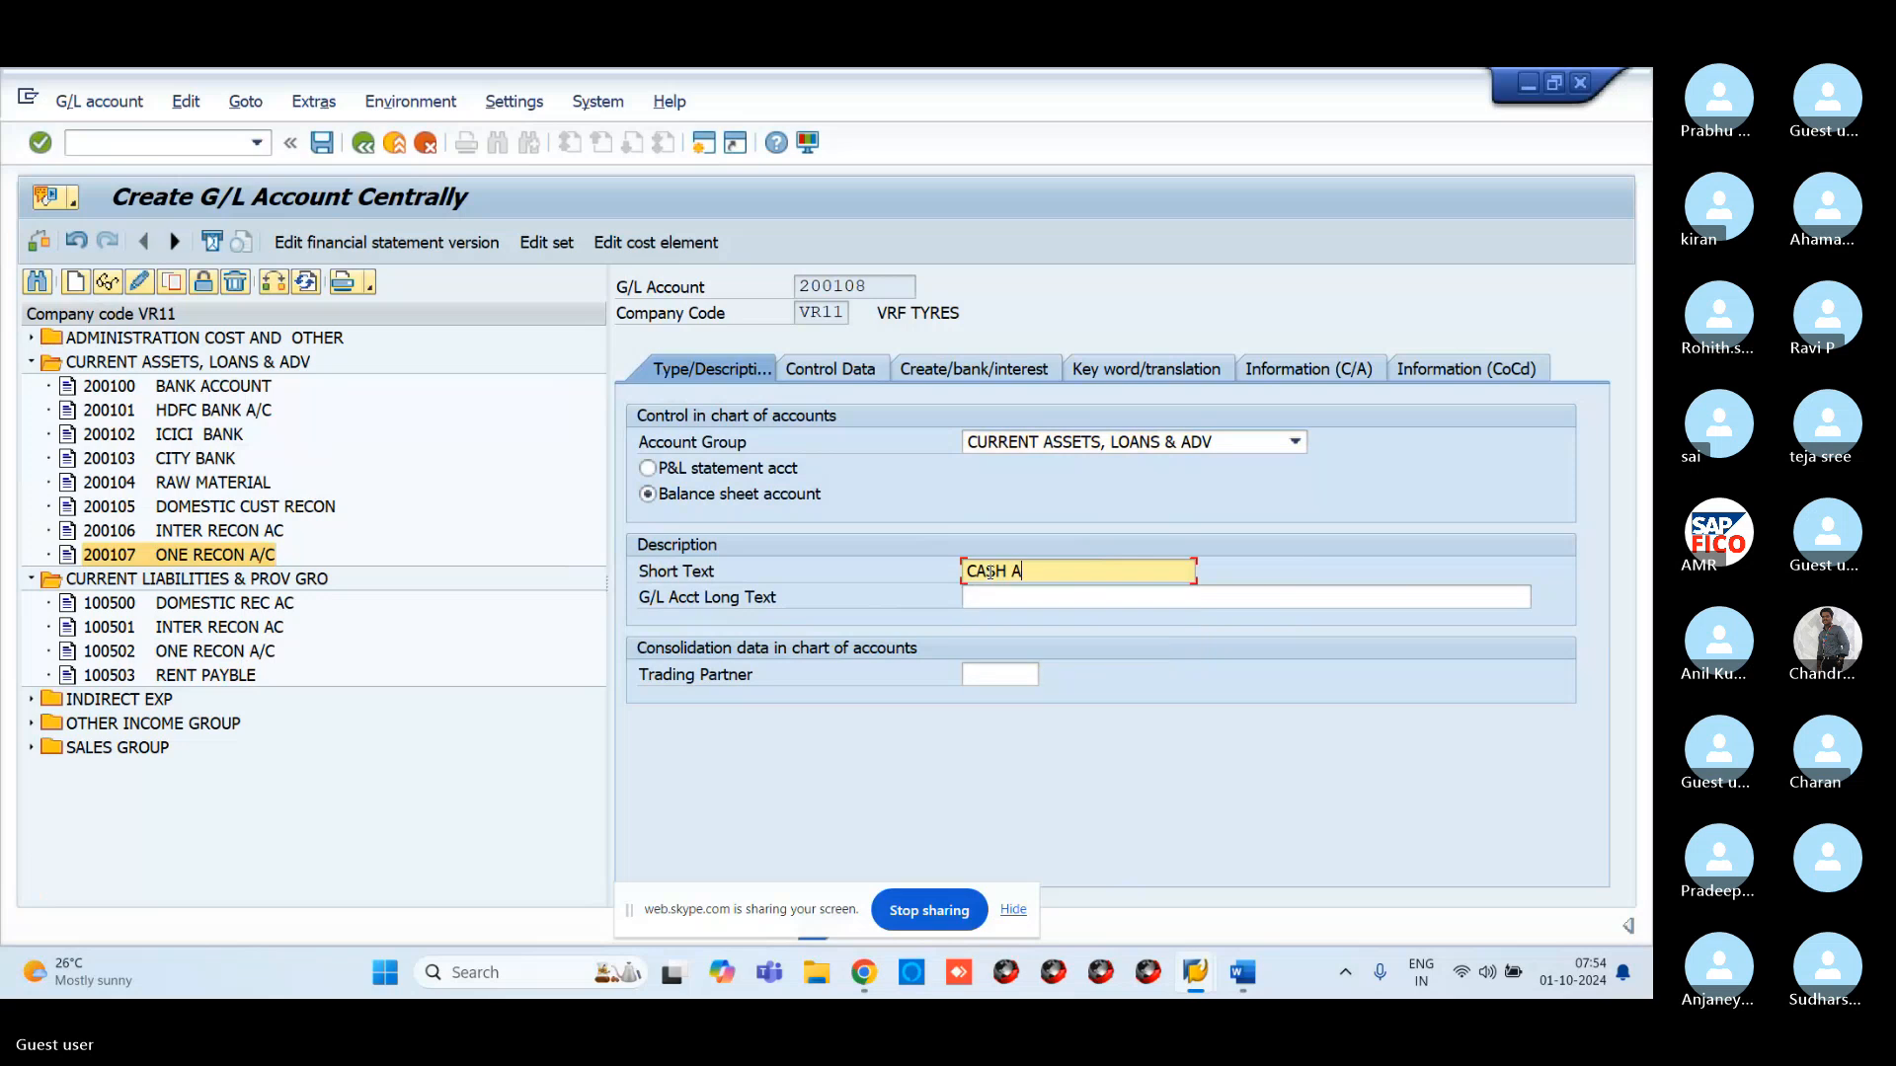
{"action": "type", "text": "CCOUNT"}
{"action": "left_click", "coordinate": [1102, 598]}
{"action": "type", "text": "C"}
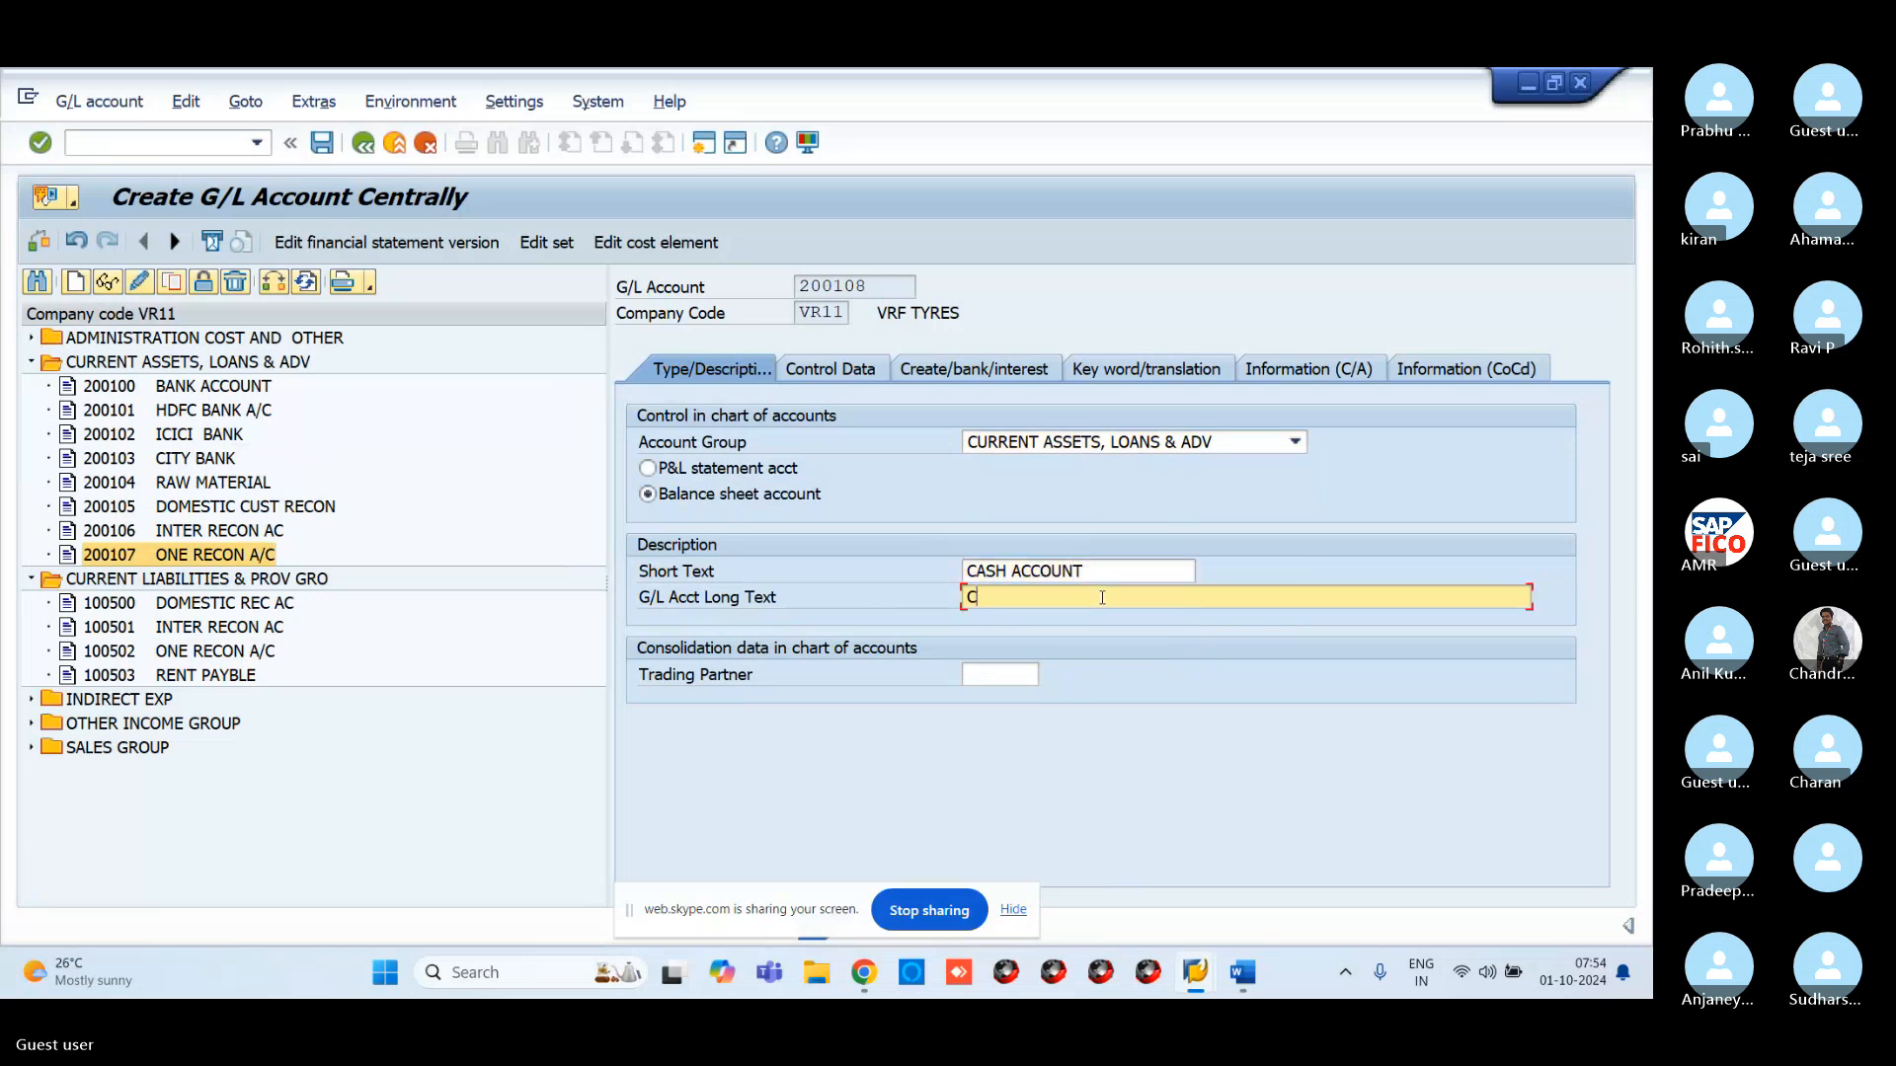
{"action": "type", "text": "ASH ACCOUNR"}
{"action": "key", "text": "BackSpace"}
{"action": "type", "text": "T"}
{"action": "left_click", "coordinate": [848, 373]}
For account 200108, turn on line item display, keep open item management off, and set sort key 001
{"action": "scroll", "coordinate": [663, 629], "scroll_direction": "down", "scroll_amount": 3}
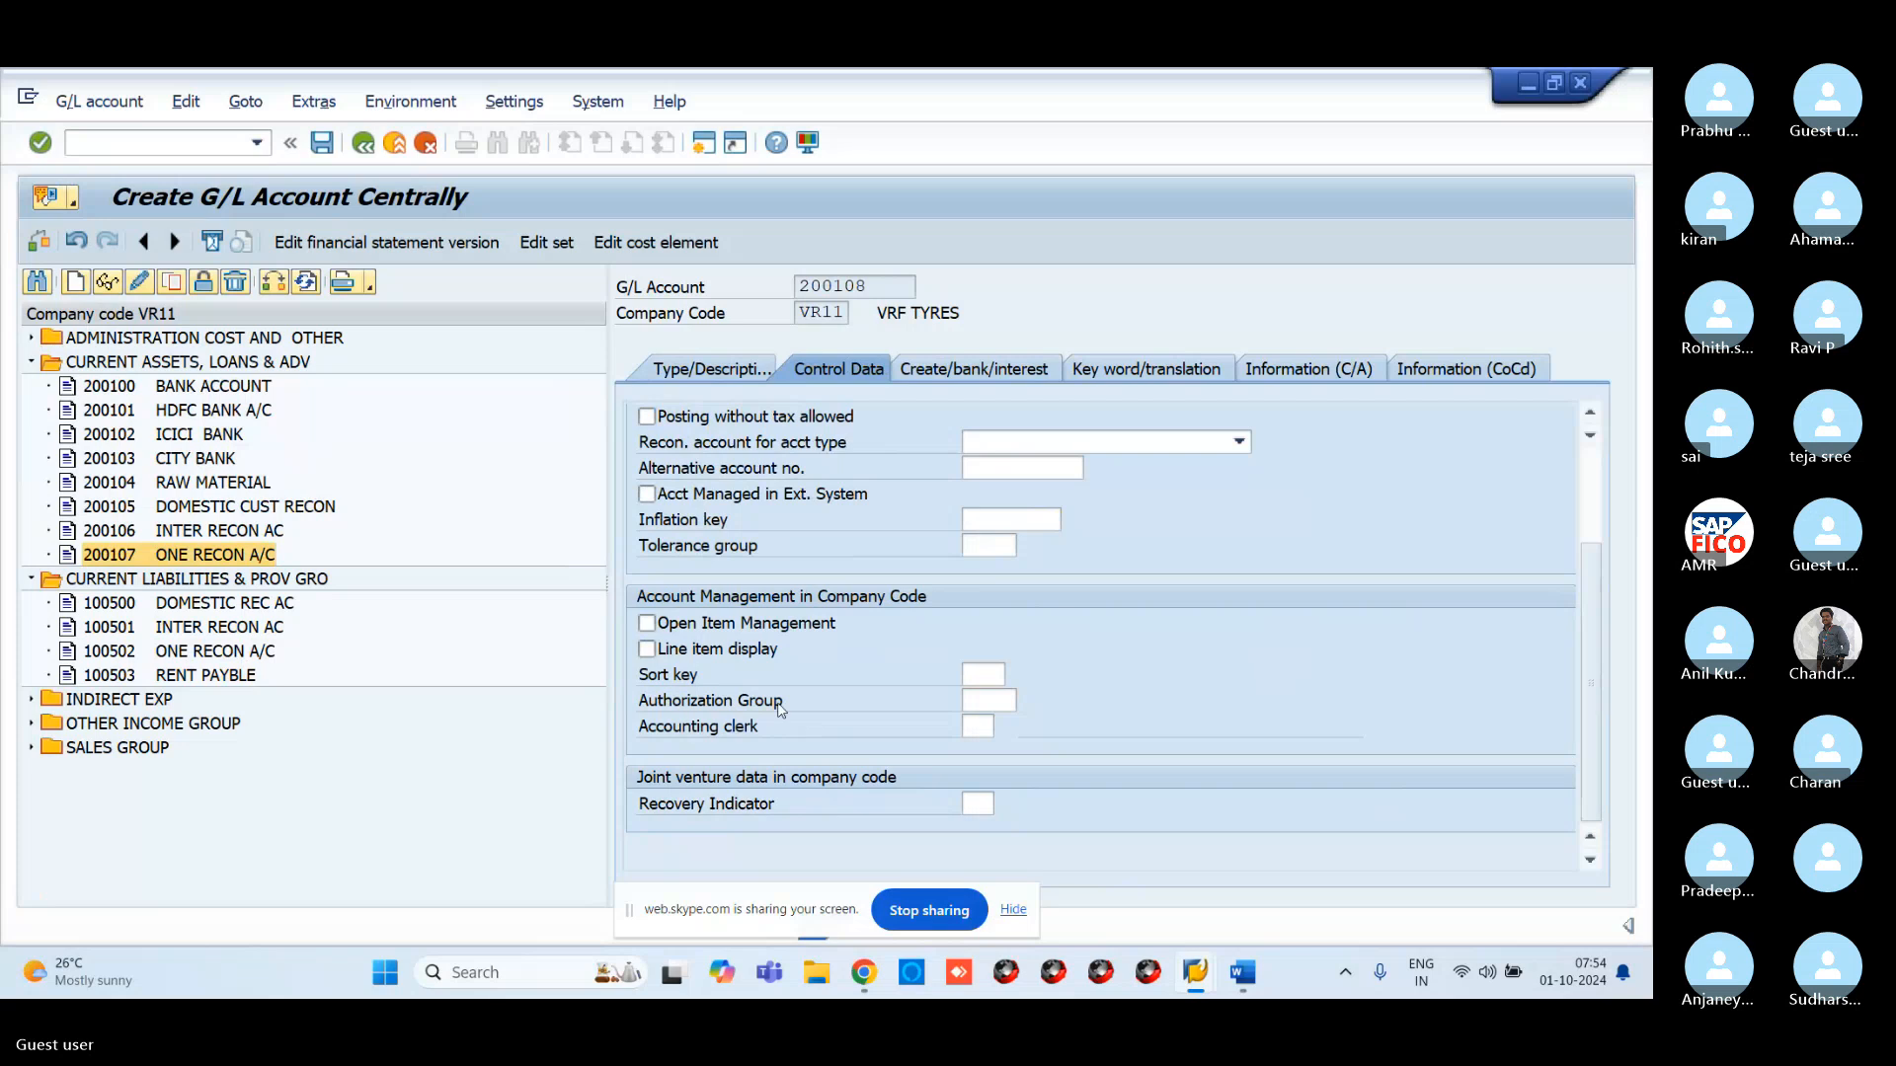
{"action": "left_click", "coordinate": [646, 623]}
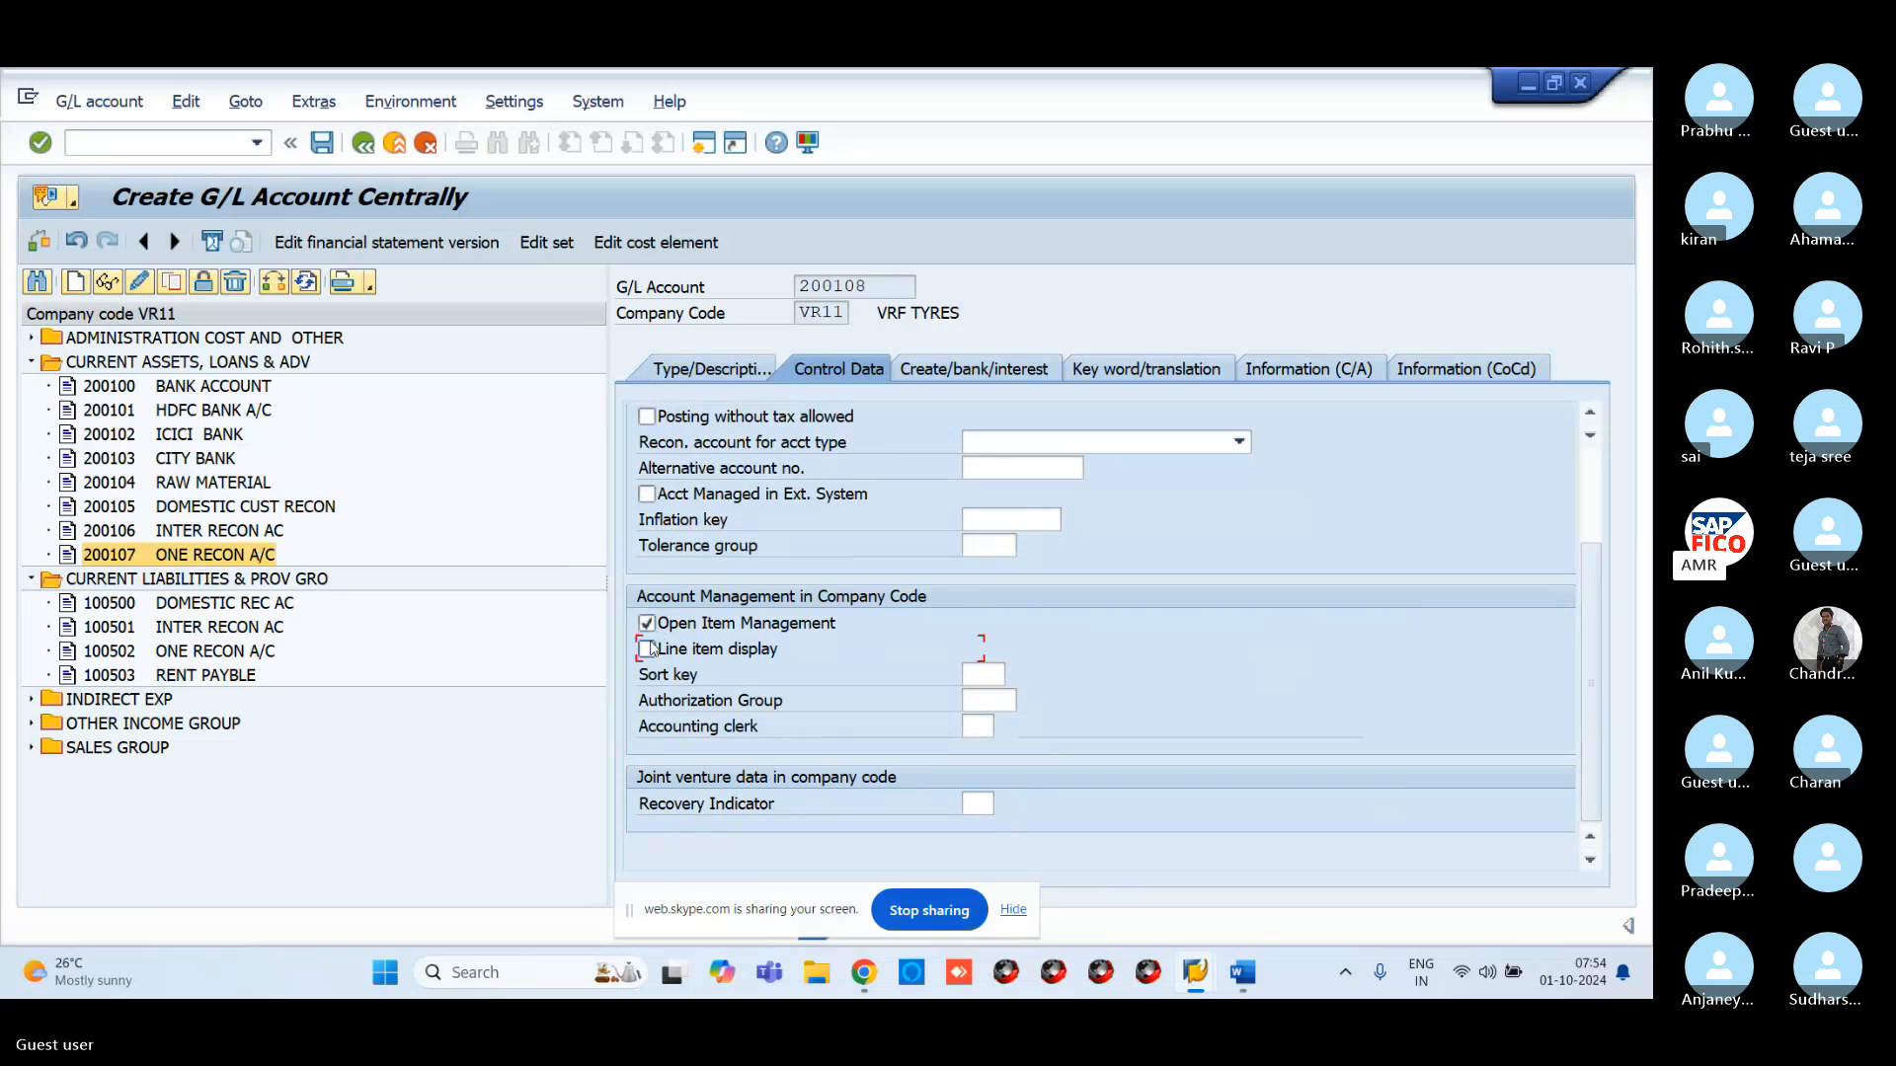
{"action": "left_click", "coordinate": [648, 650]}
{"action": "left_click", "coordinate": [666, 629]}
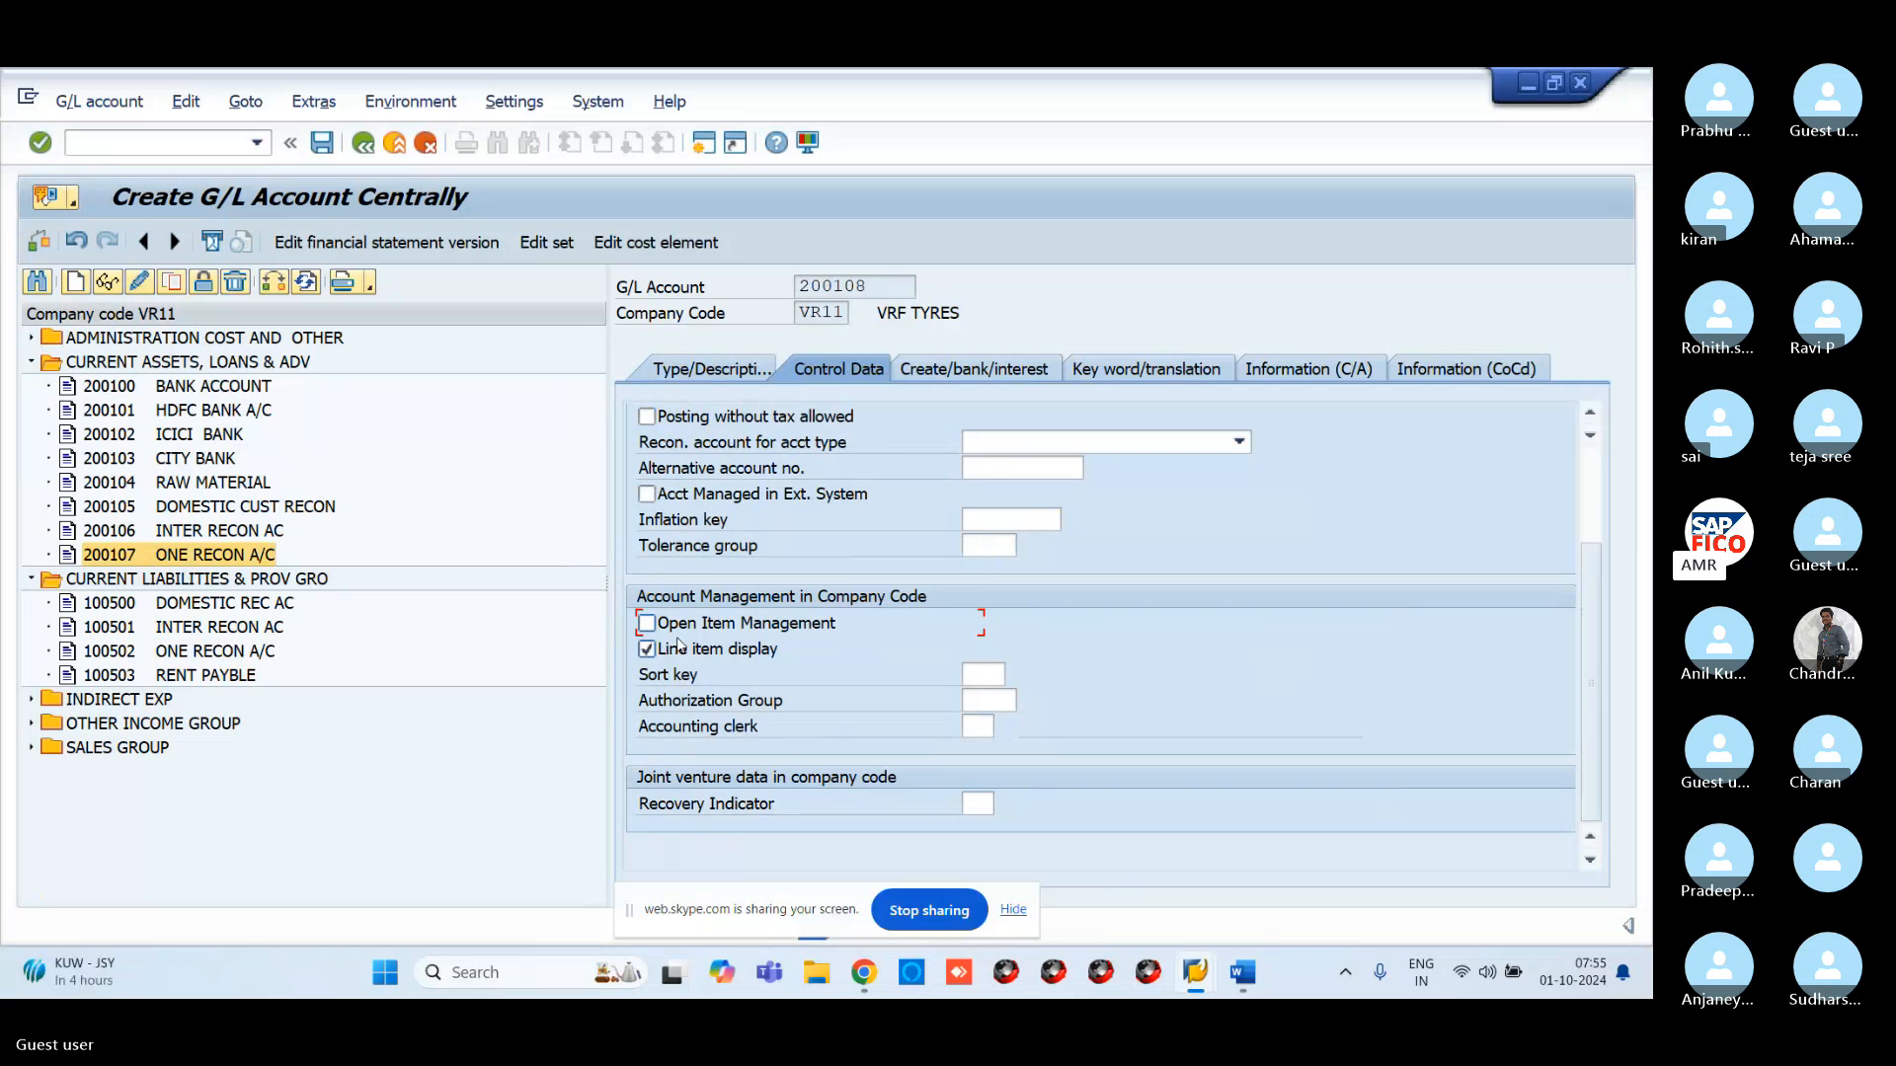
{"action": "left_click", "coordinate": [977, 673]}
{"action": "type", "text": "001"}
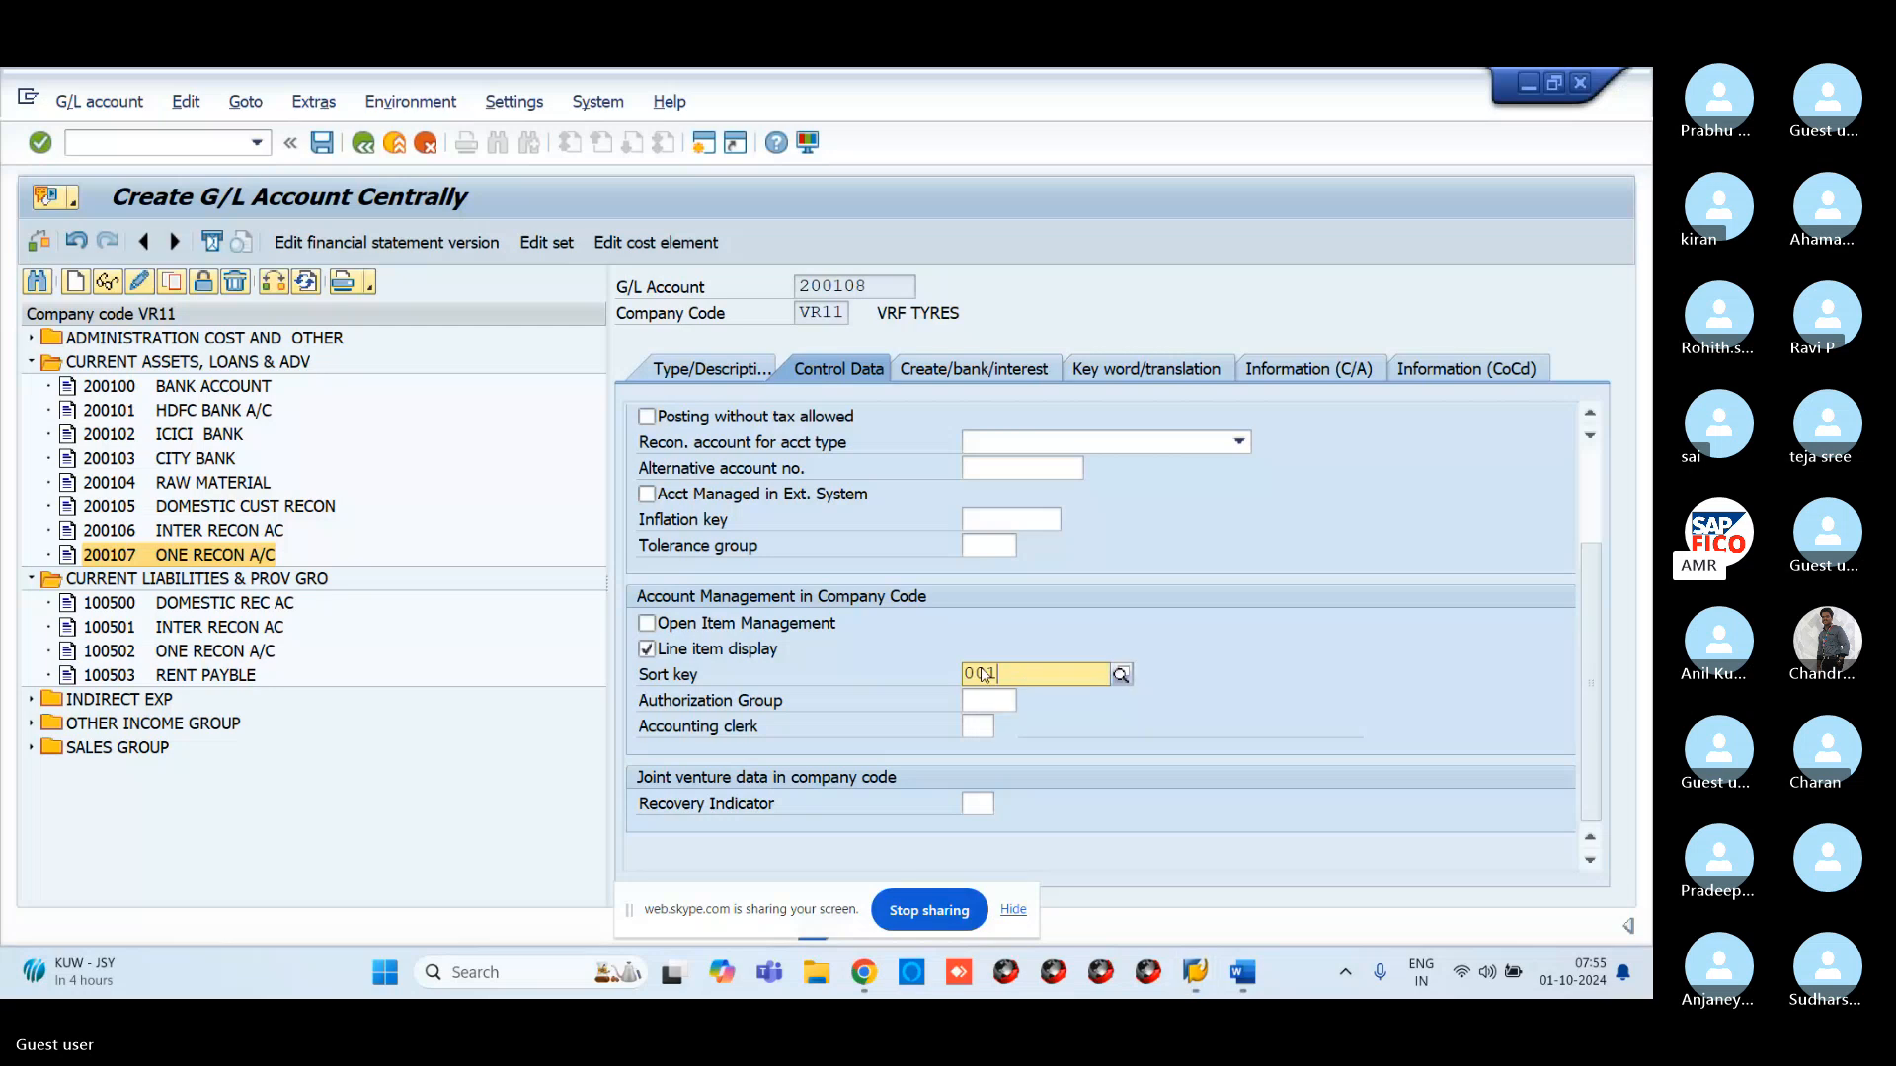
{"action": "left_click", "coordinate": [1028, 751]}
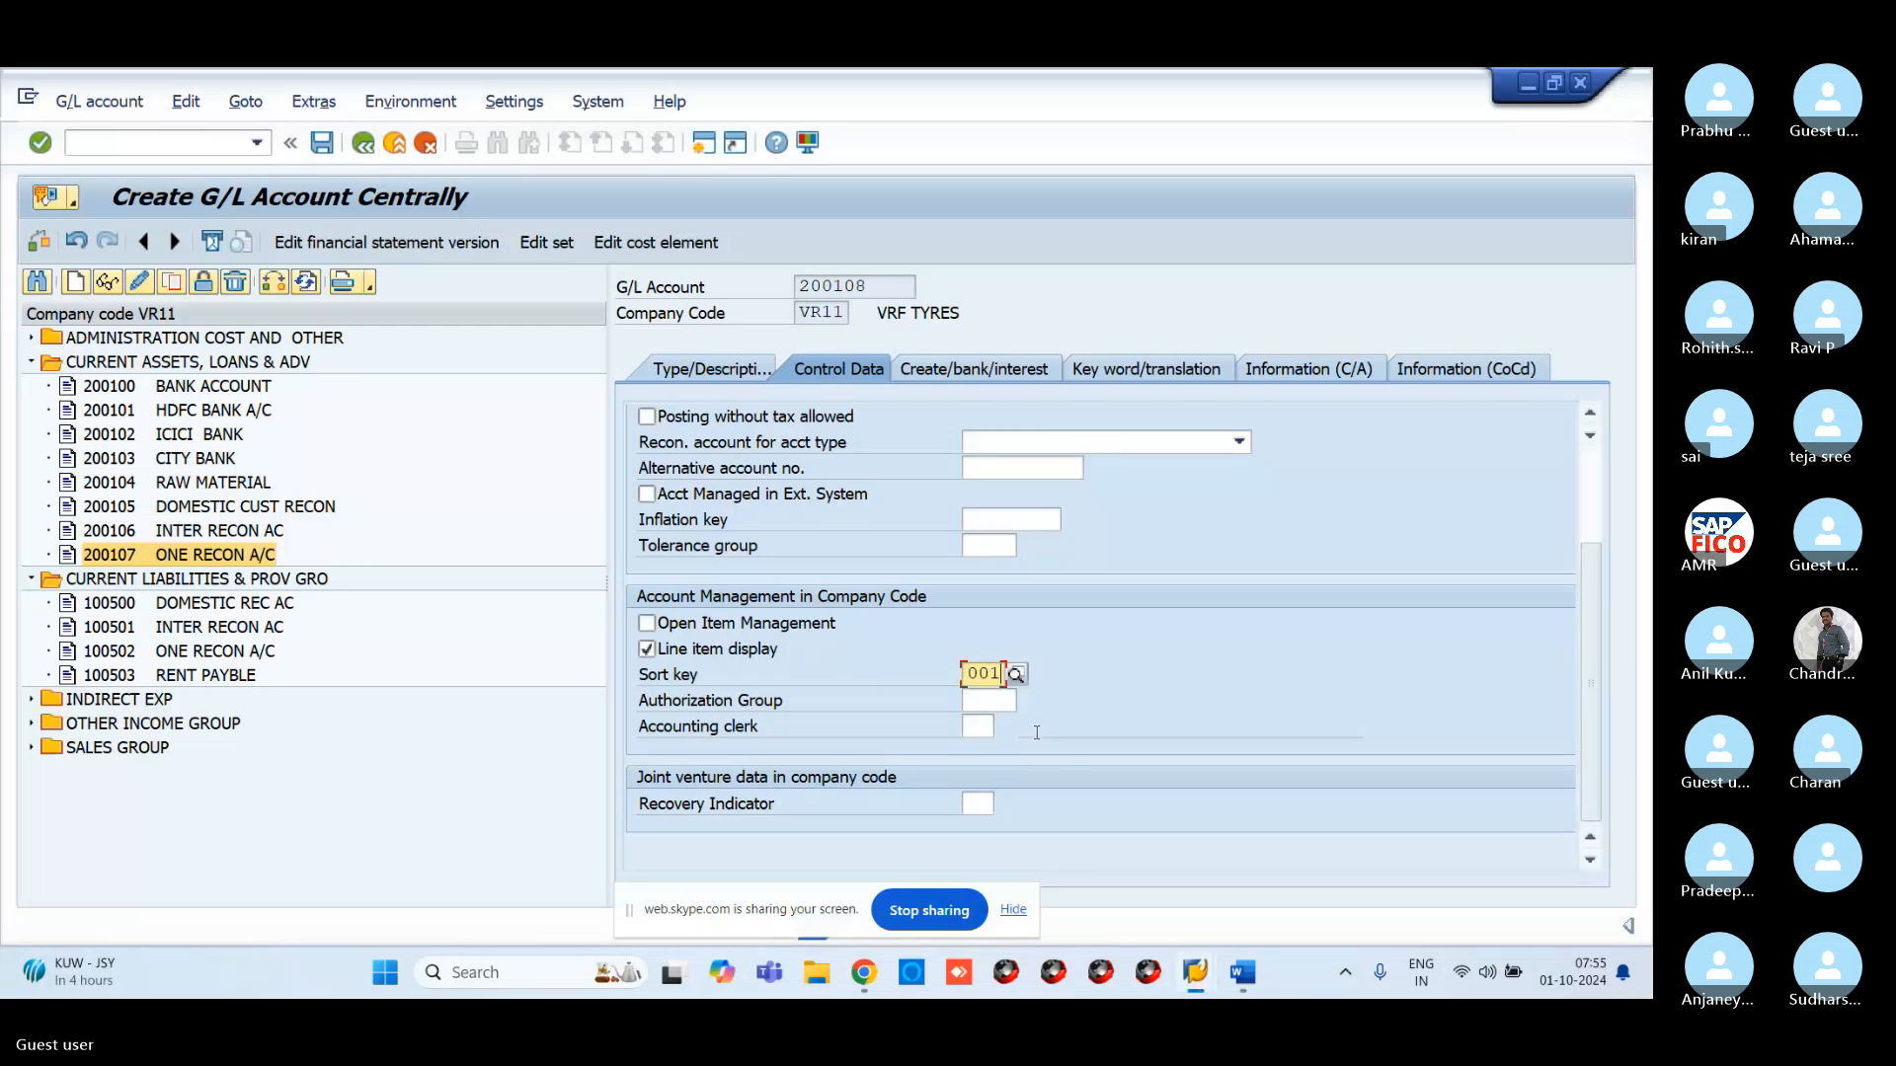
{"action": "left_click", "coordinate": [951, 369]}
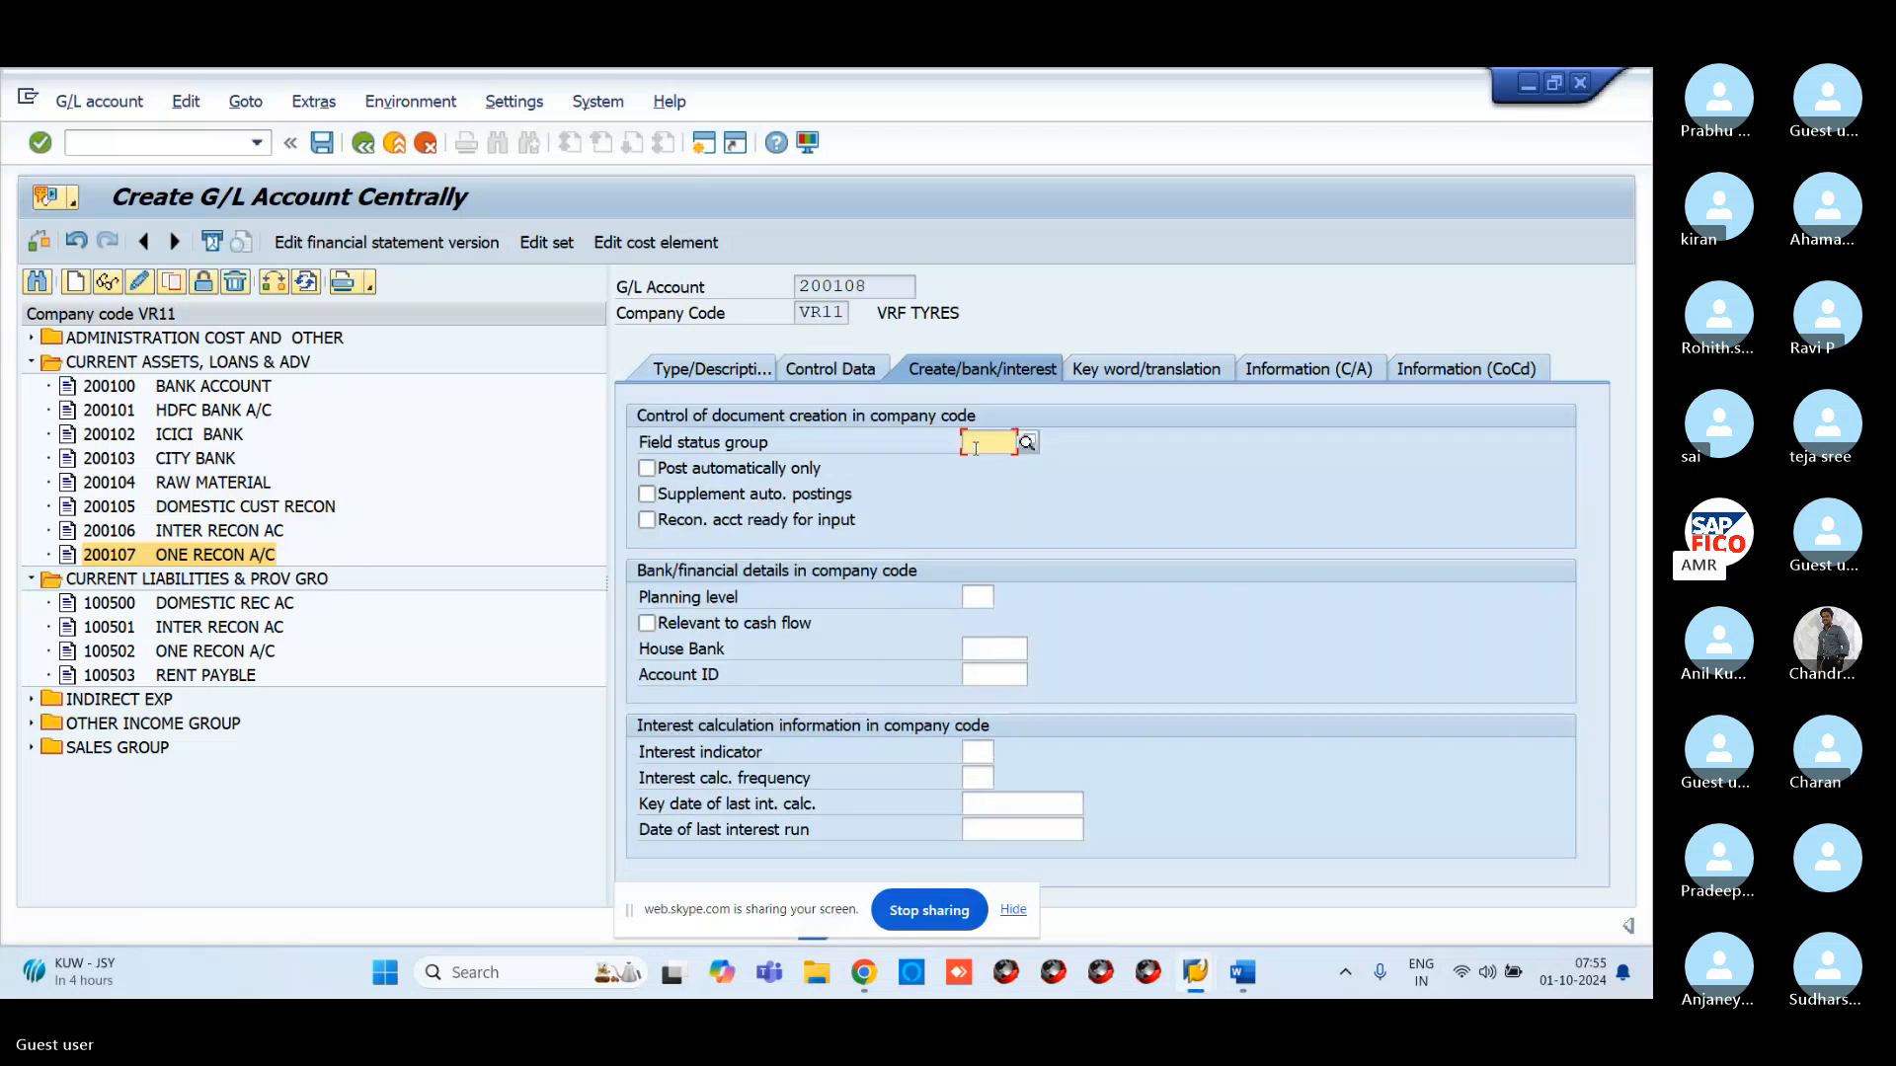
Set field status group G001 for account 200108
{"action": "type", "text": "G001"}
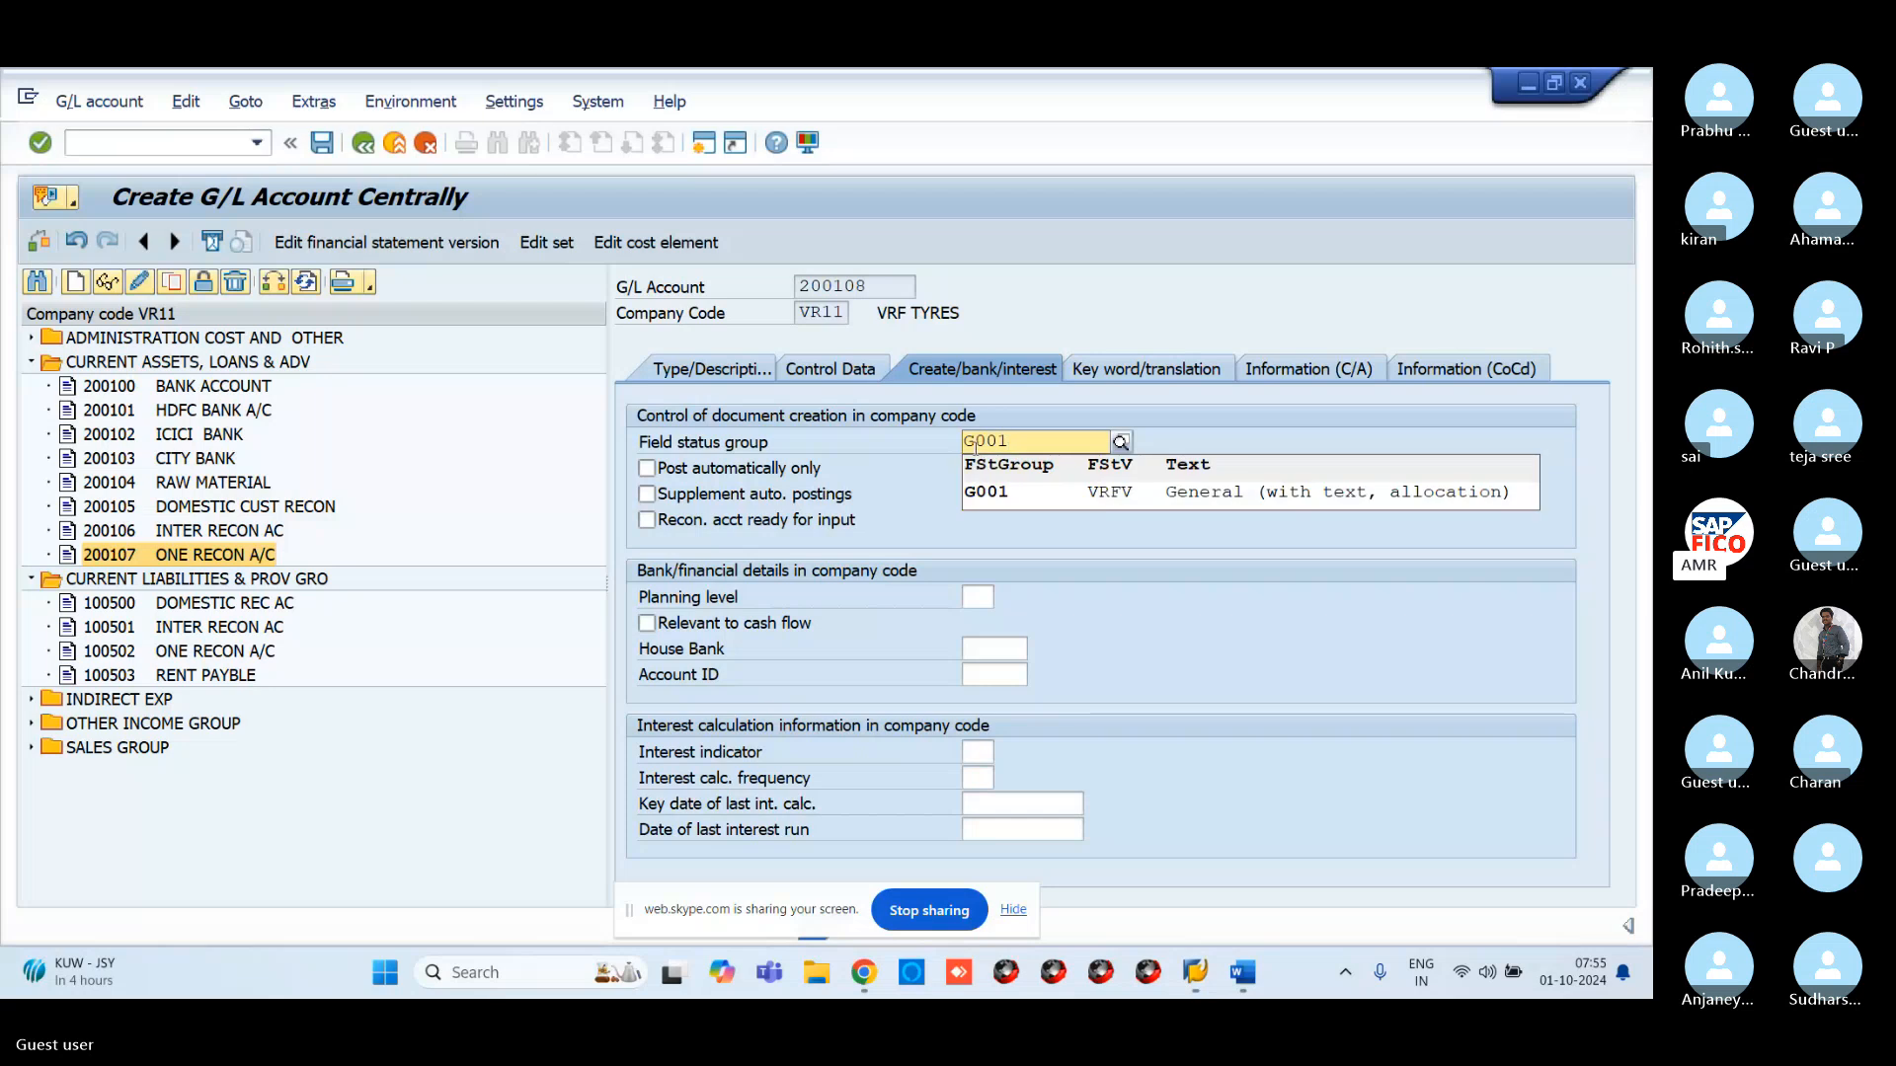
{"action": "left_click", "coordinate": [1020, 503]}
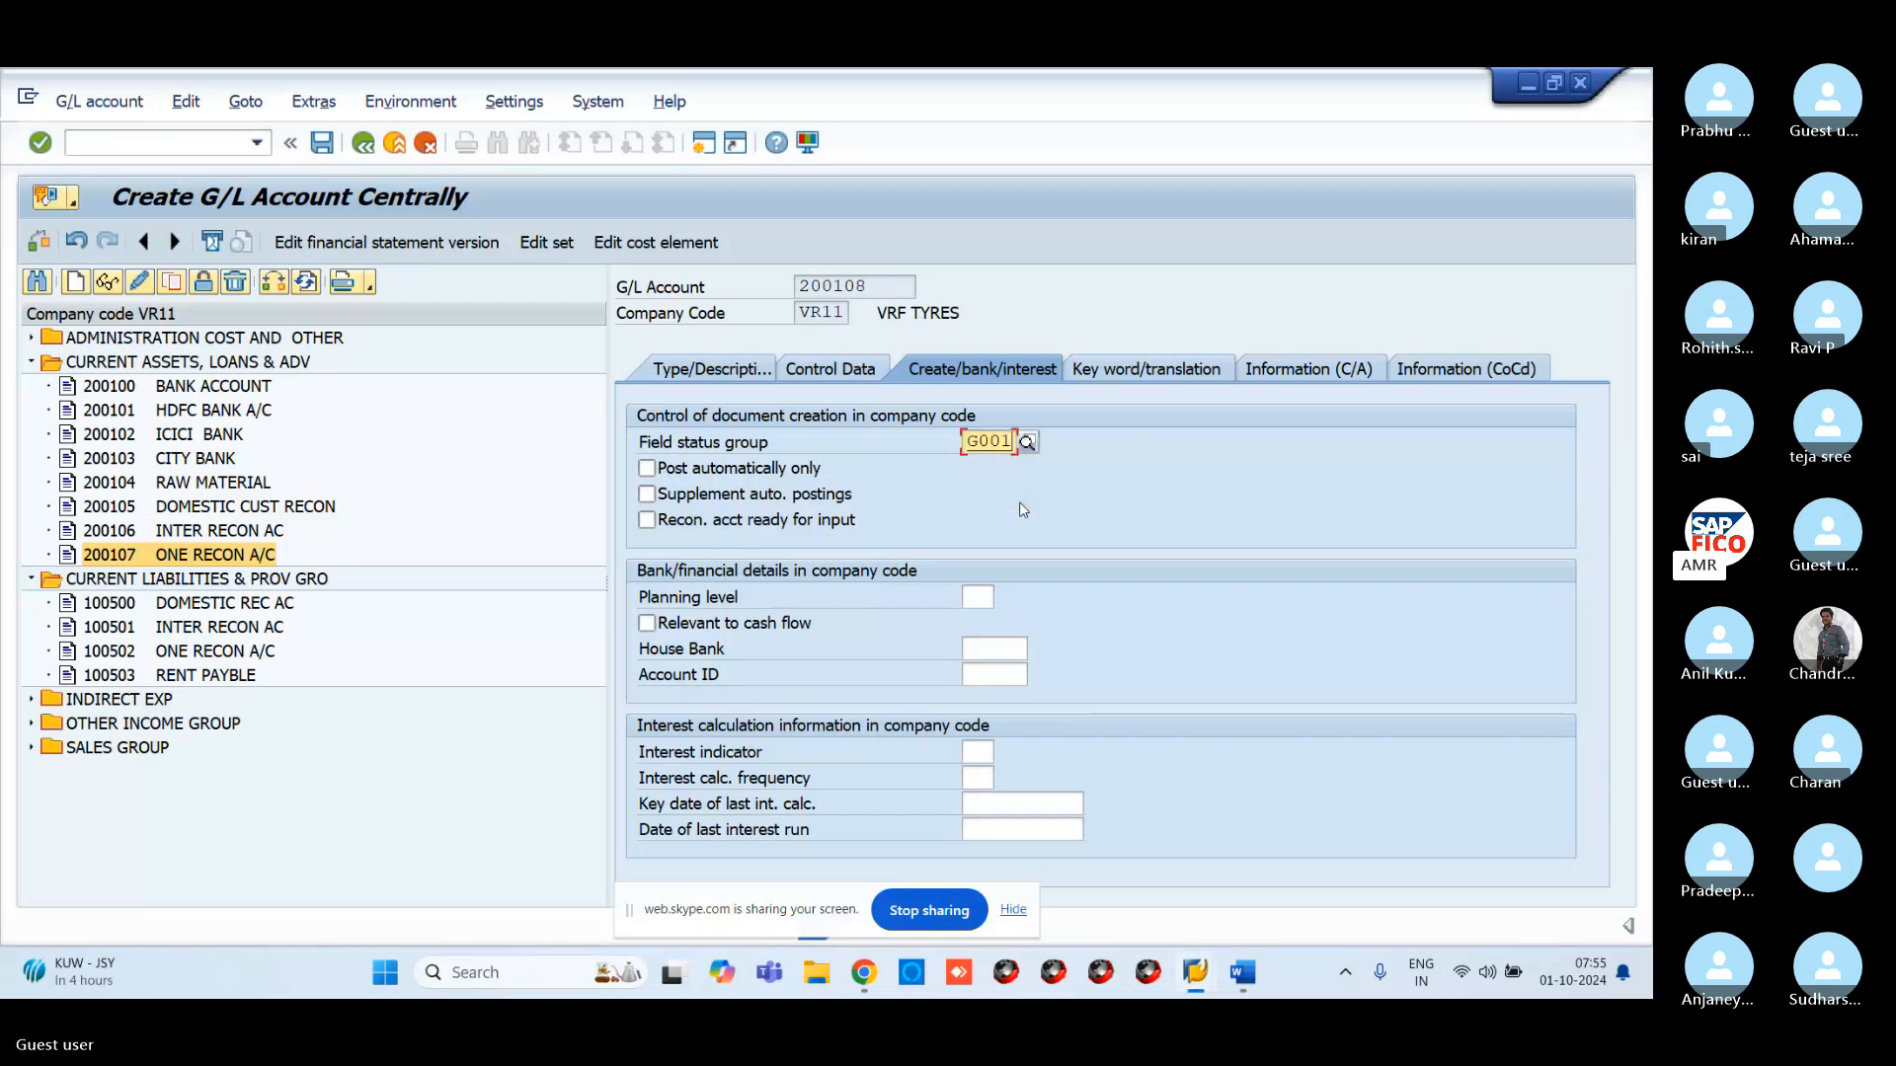
{"action": "key", "text": "Return"}
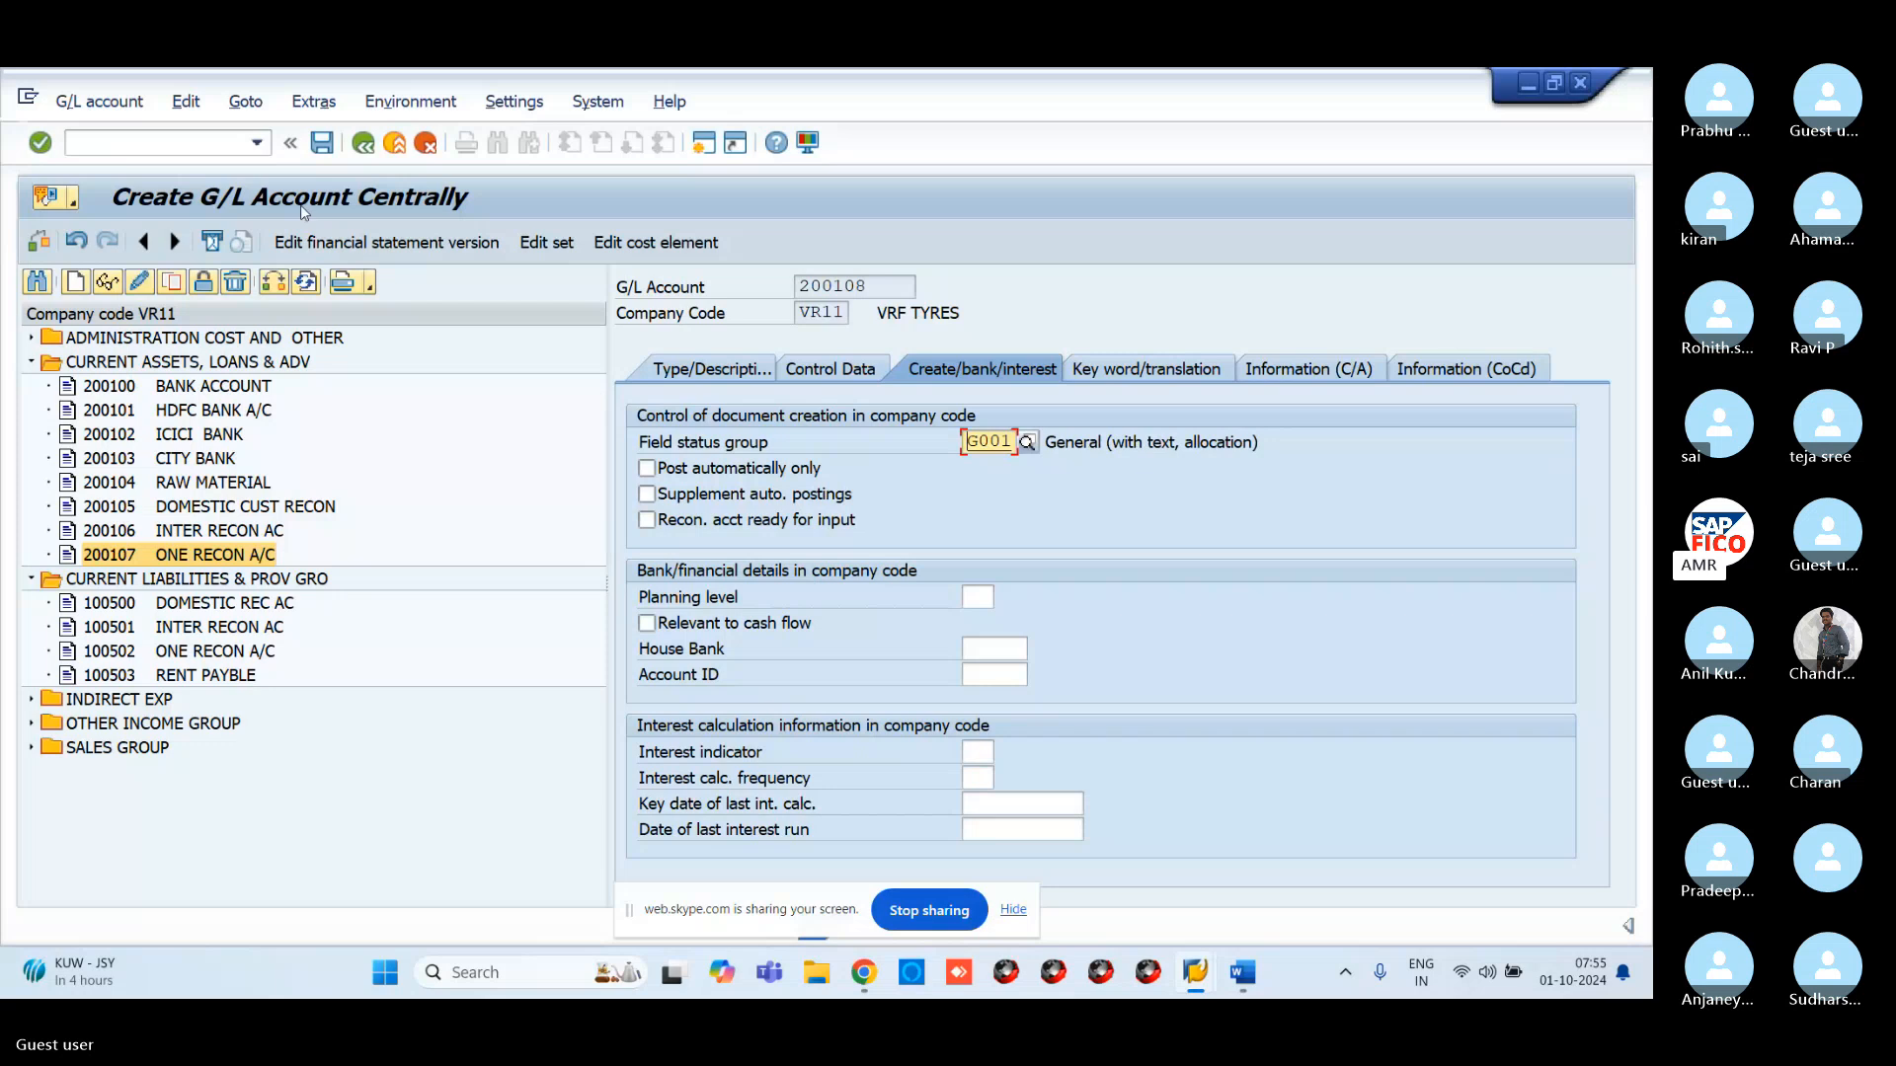
Save account 200108, accepting the local-currency warning
{"action": "left_click", "coordinate": [324, 148]}
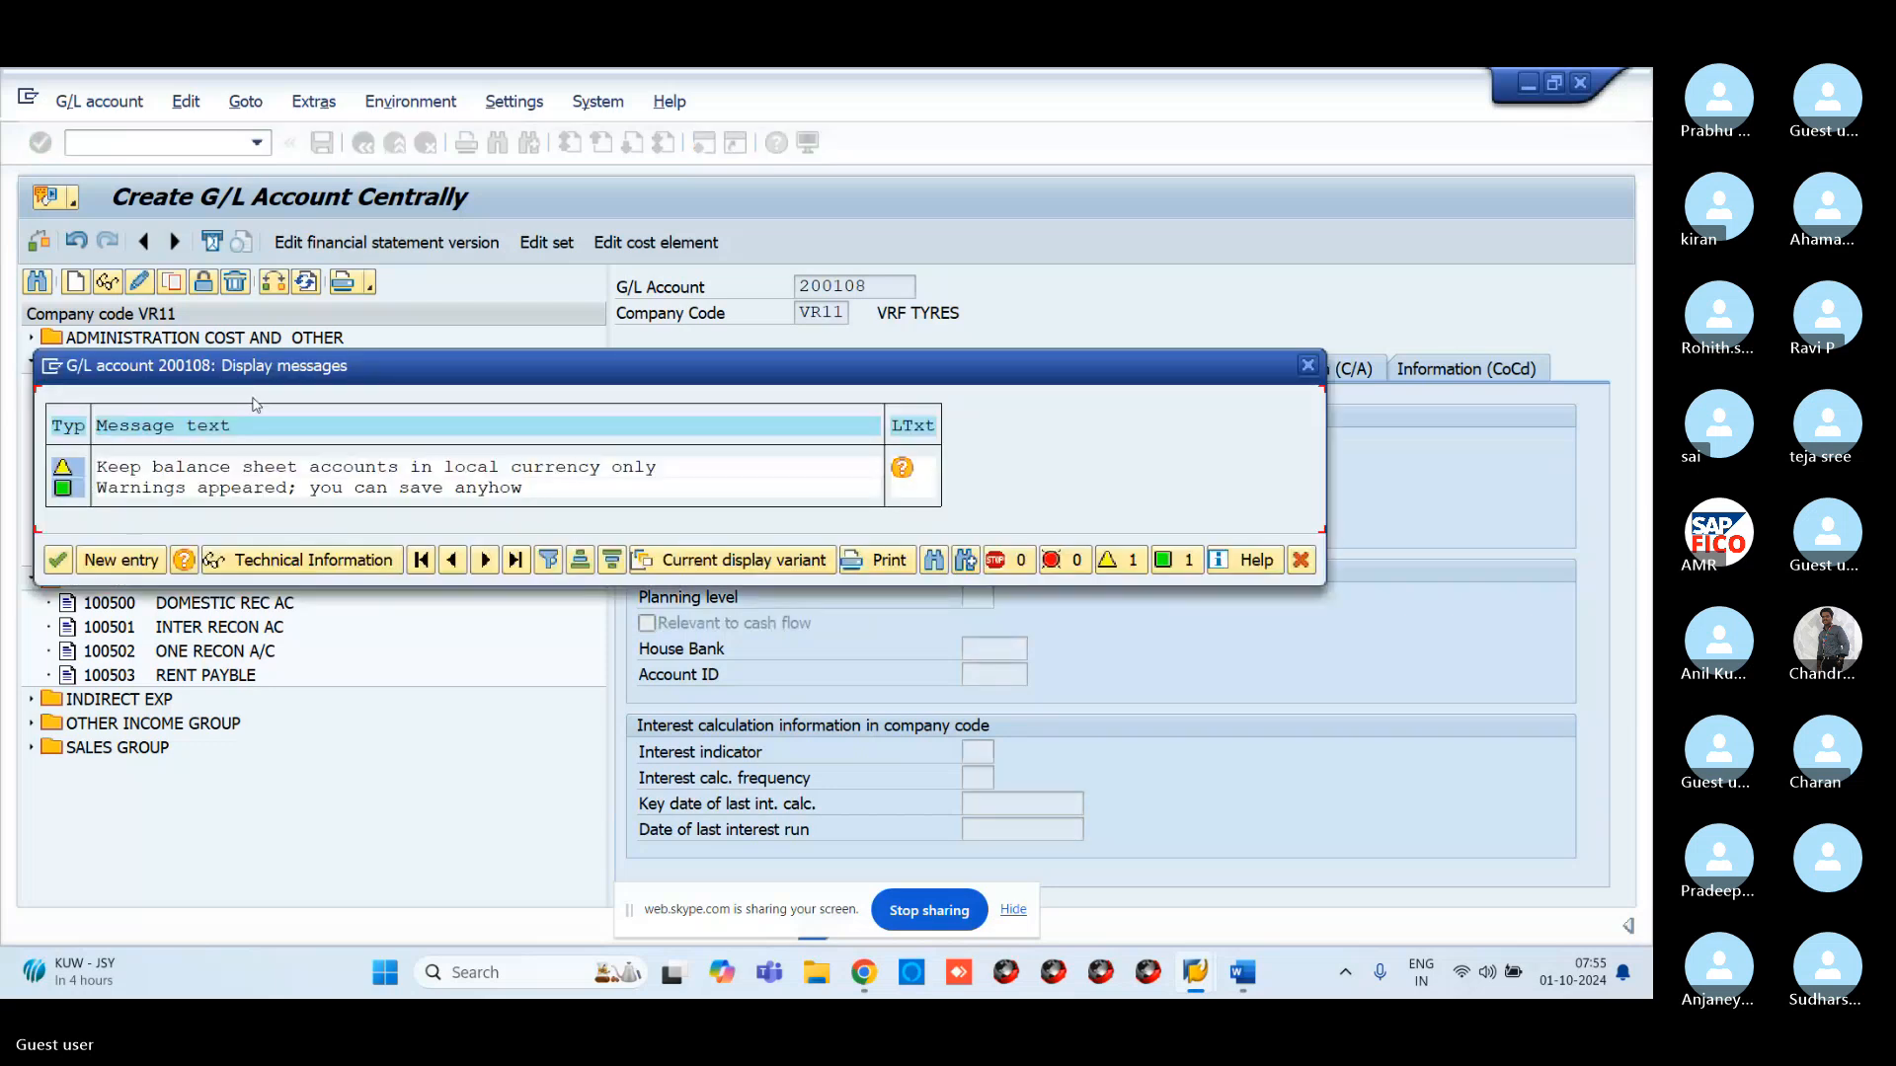
{"action": "key", "text": "Return"}
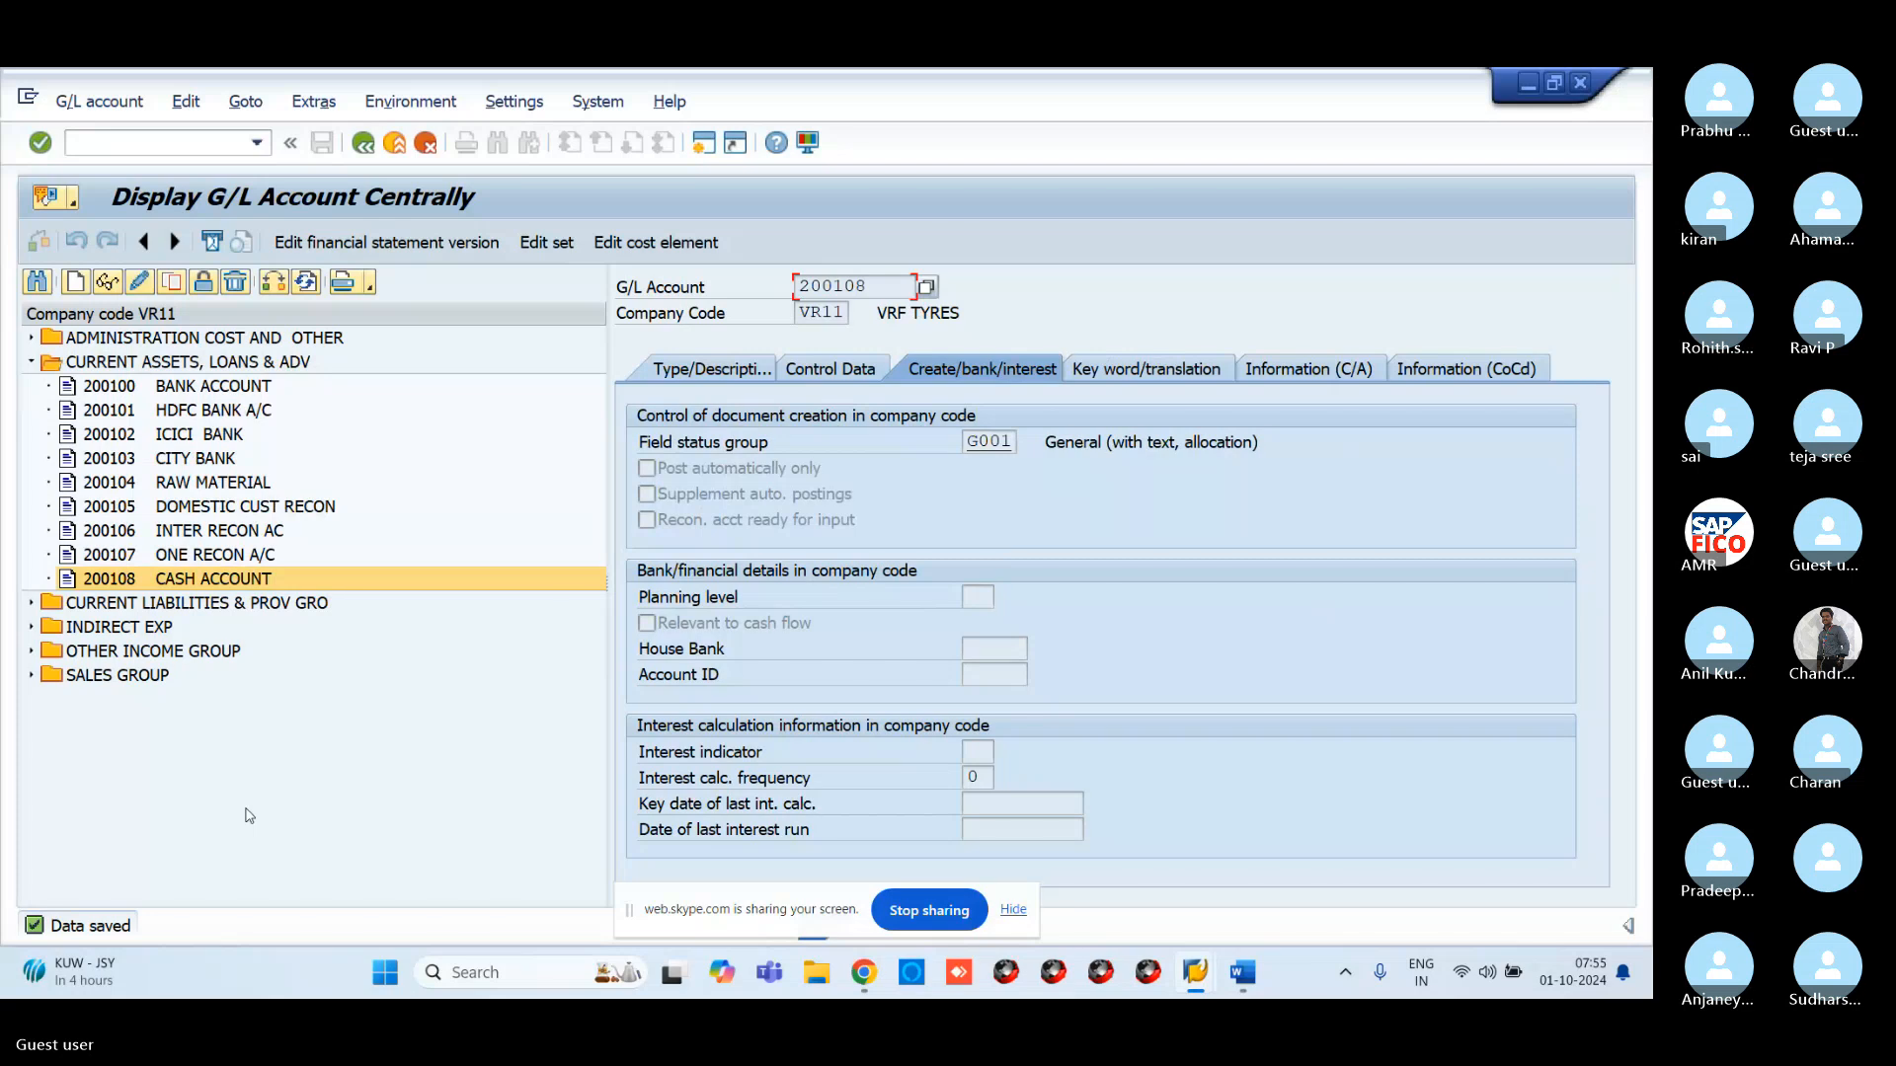
{"action": "mouse_move", "coordinate": [864, 973]}
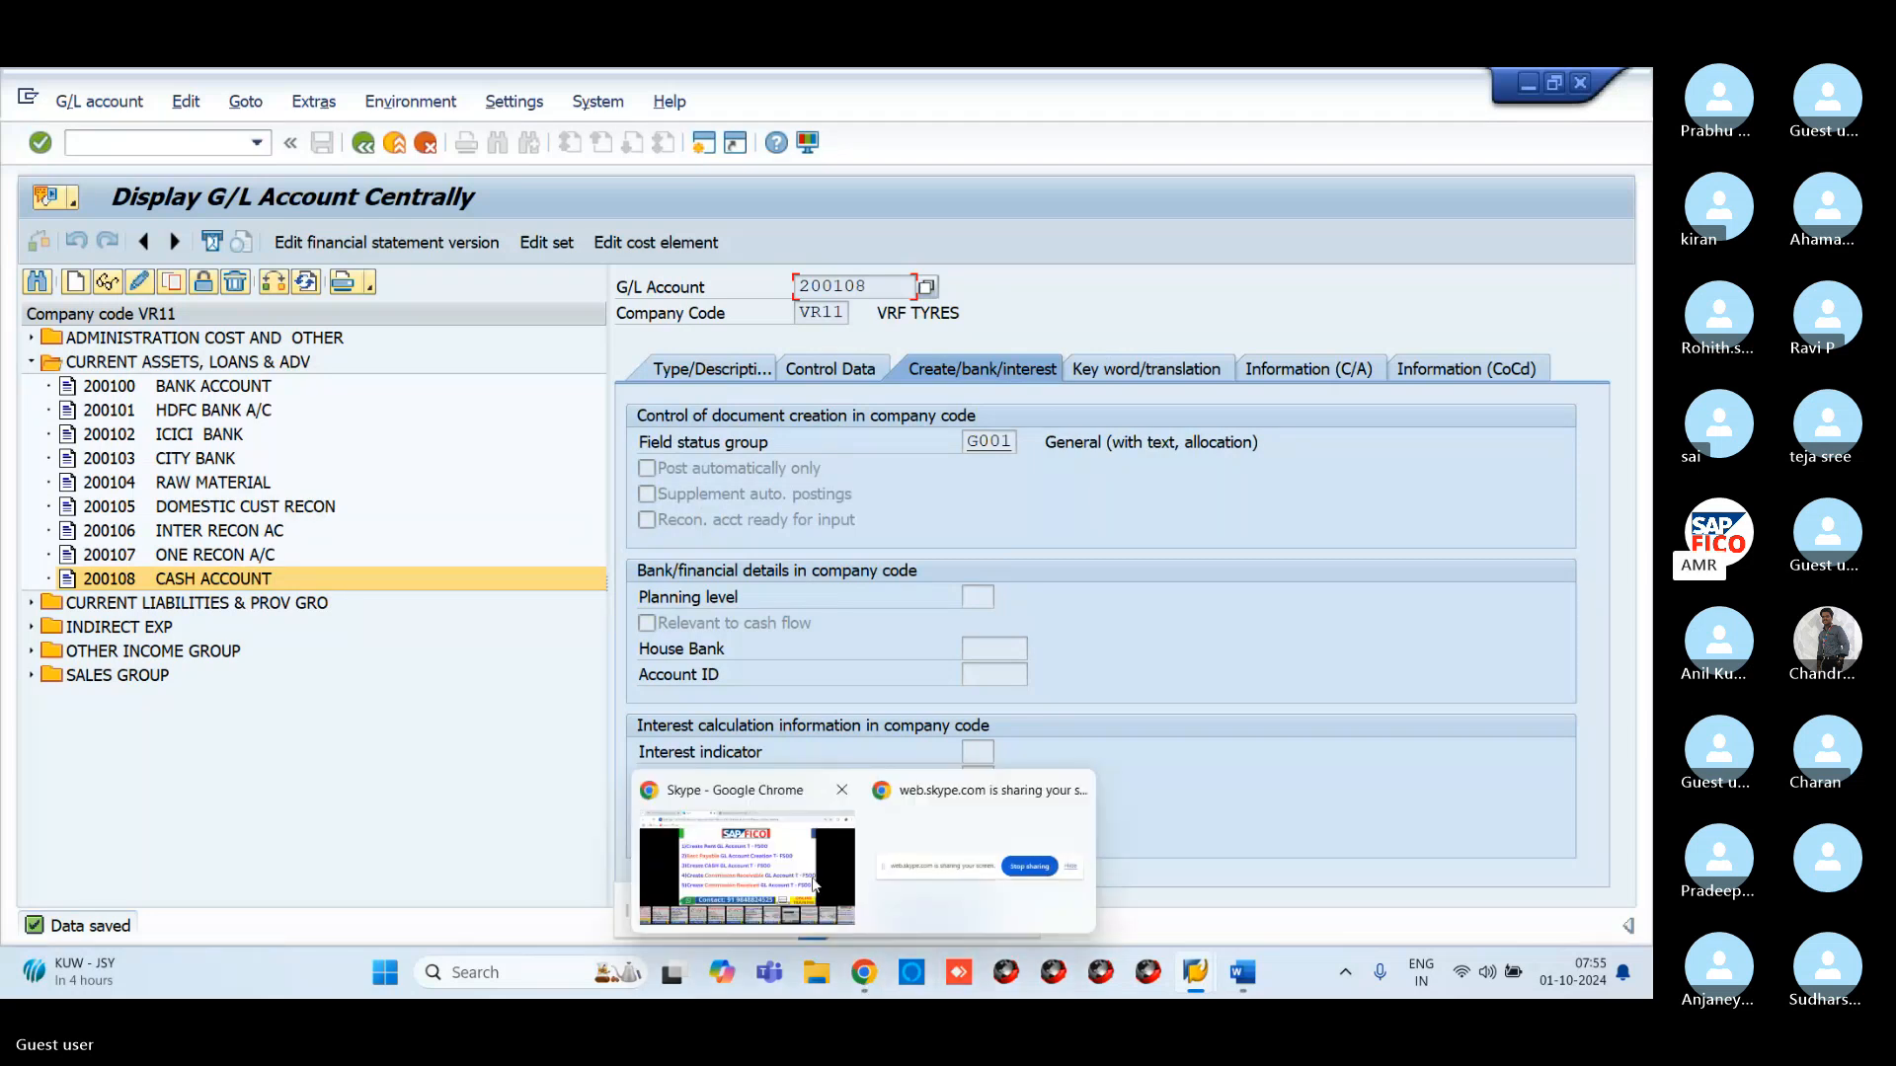
{"action": "left_click", "coordinate": [812, 884]}
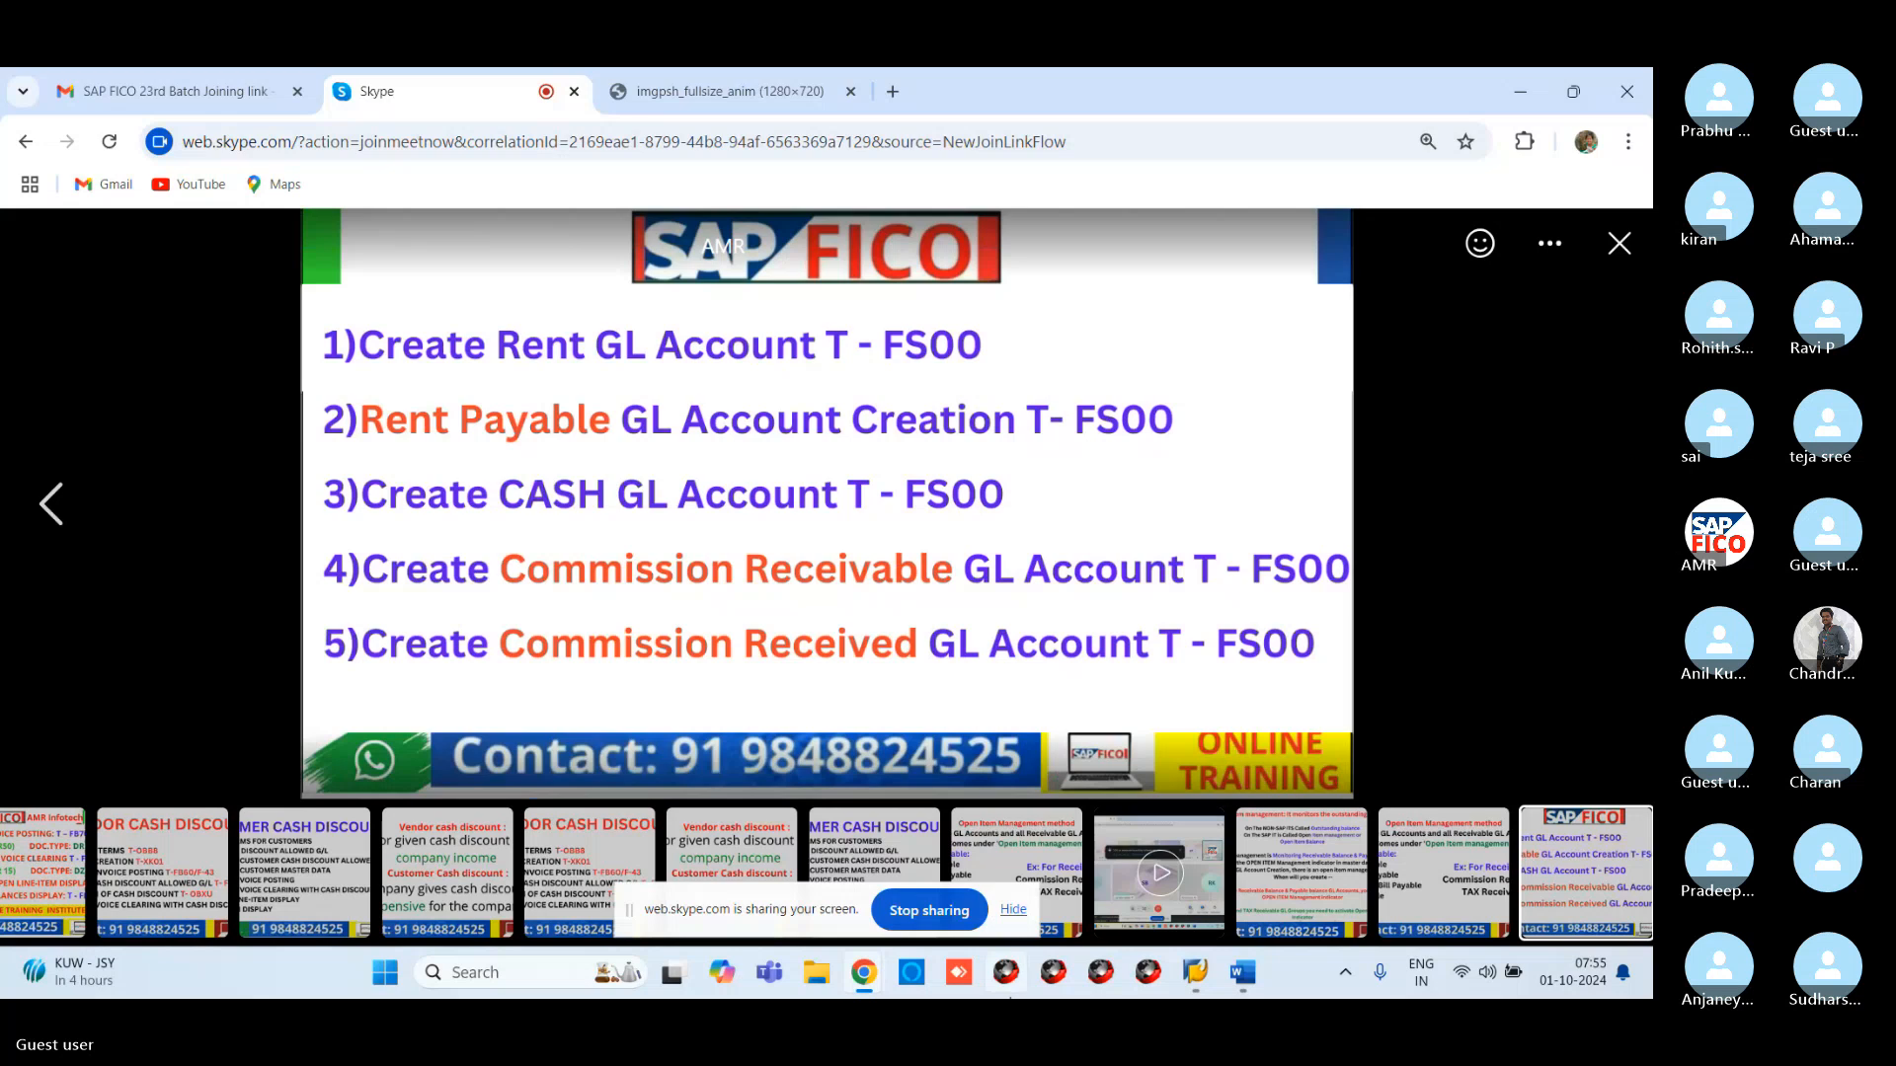
{"action": "left_click", "coordinate": [1213, 950]}
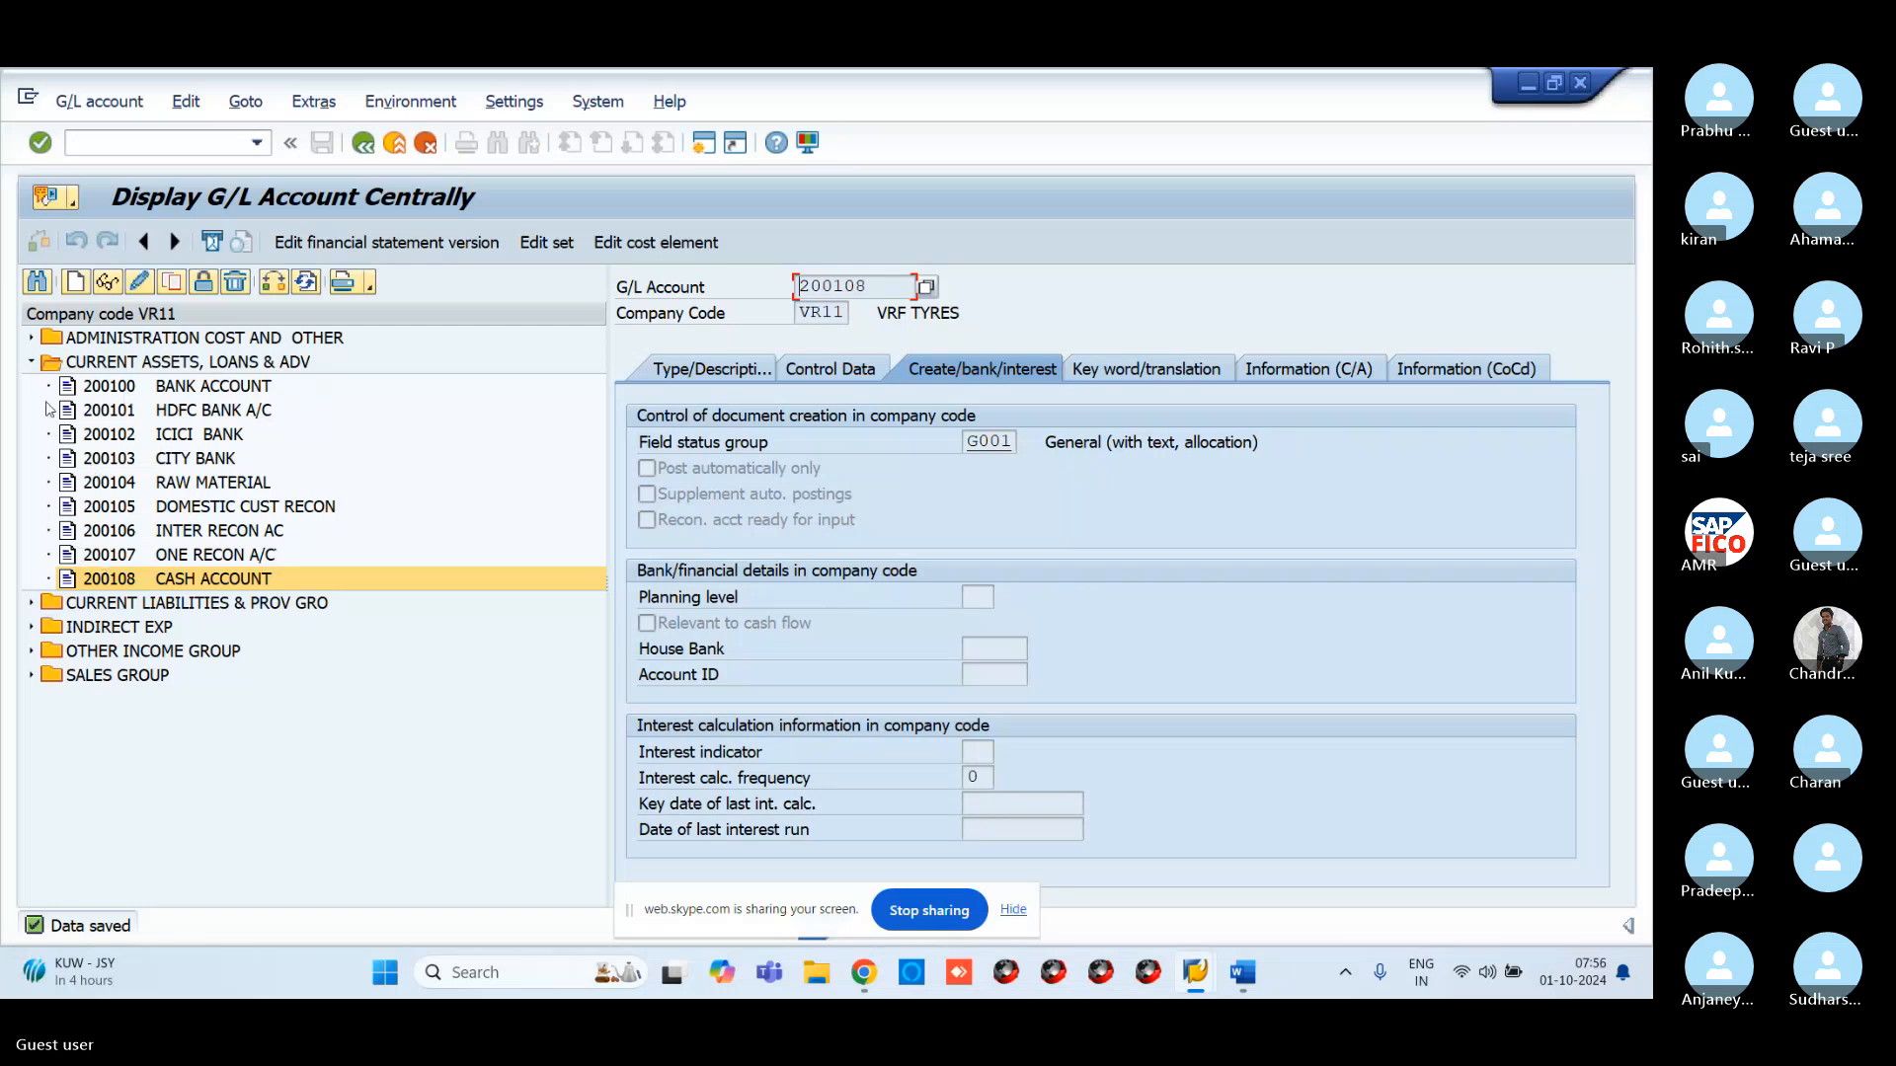
Start a new G/L account with number 200109
{"action": "left_click", "coordinate": [78, 285]}
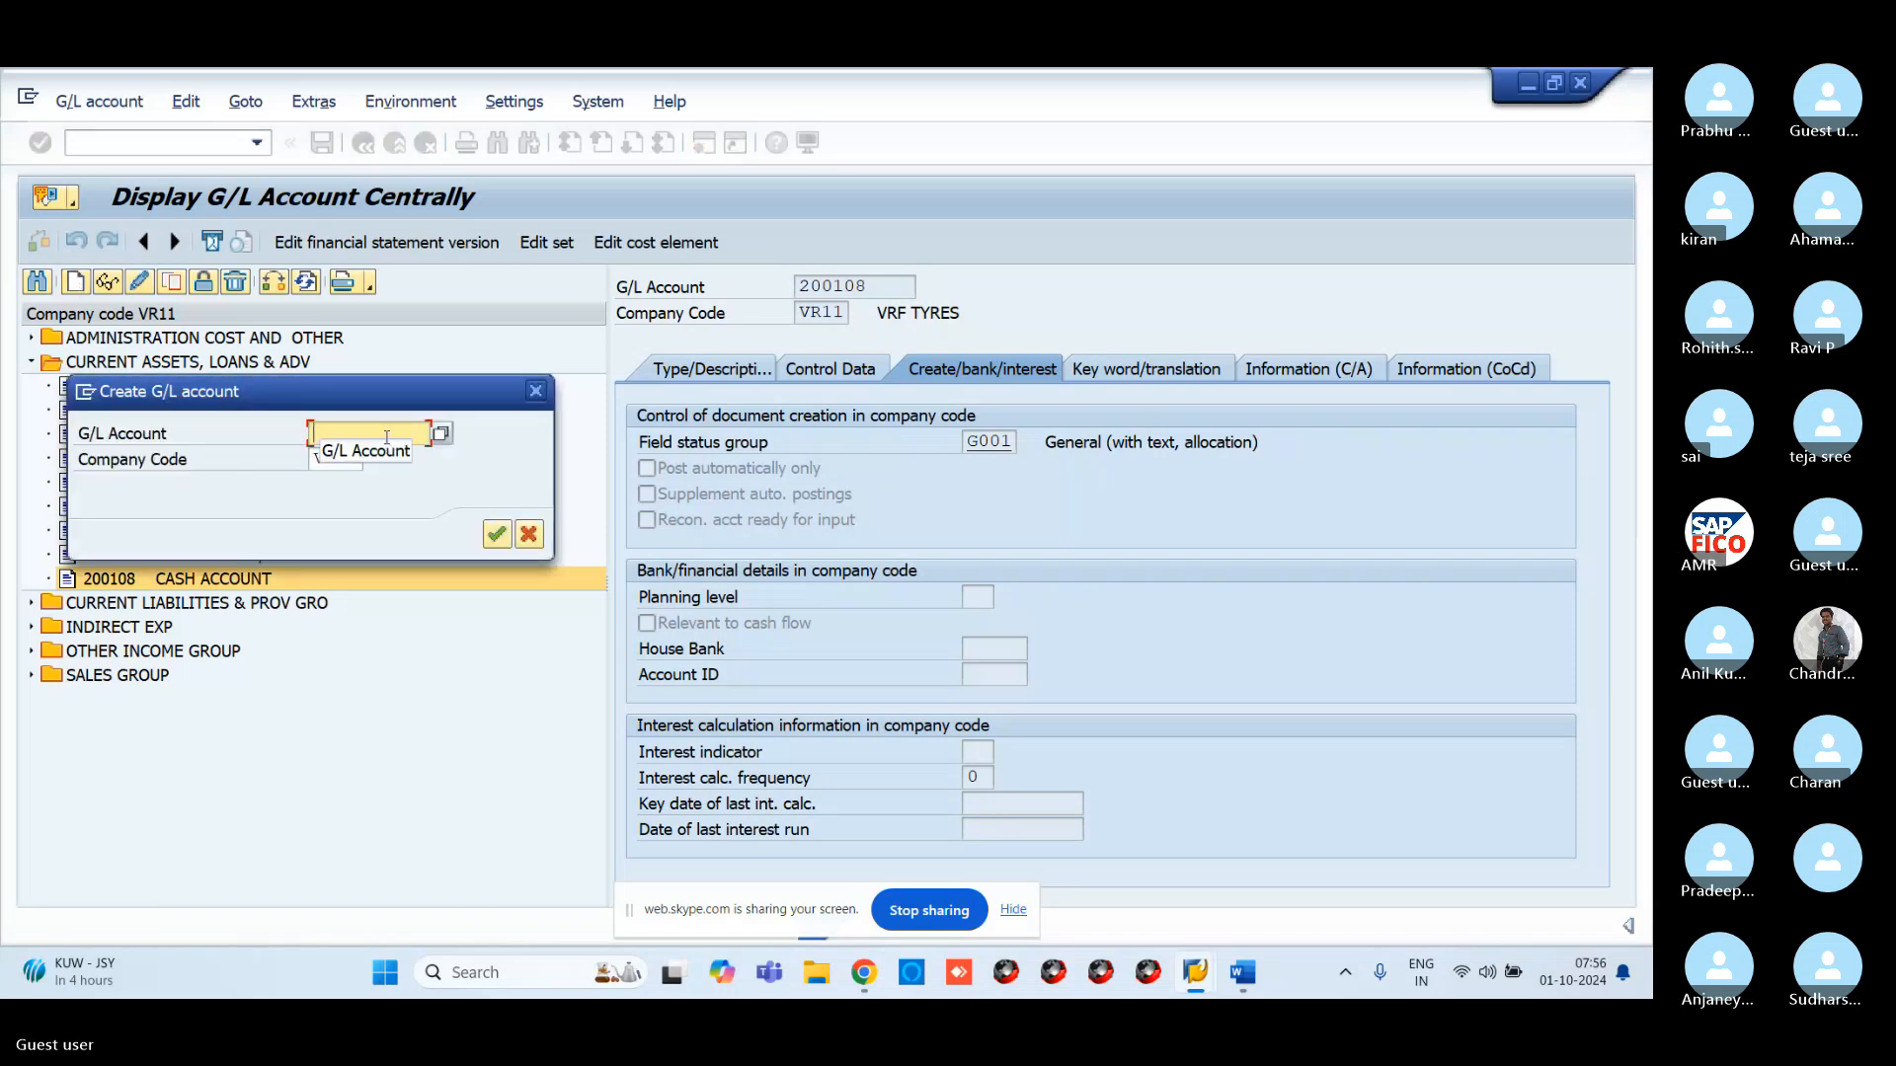
{"action": "type", "text": "2001"}
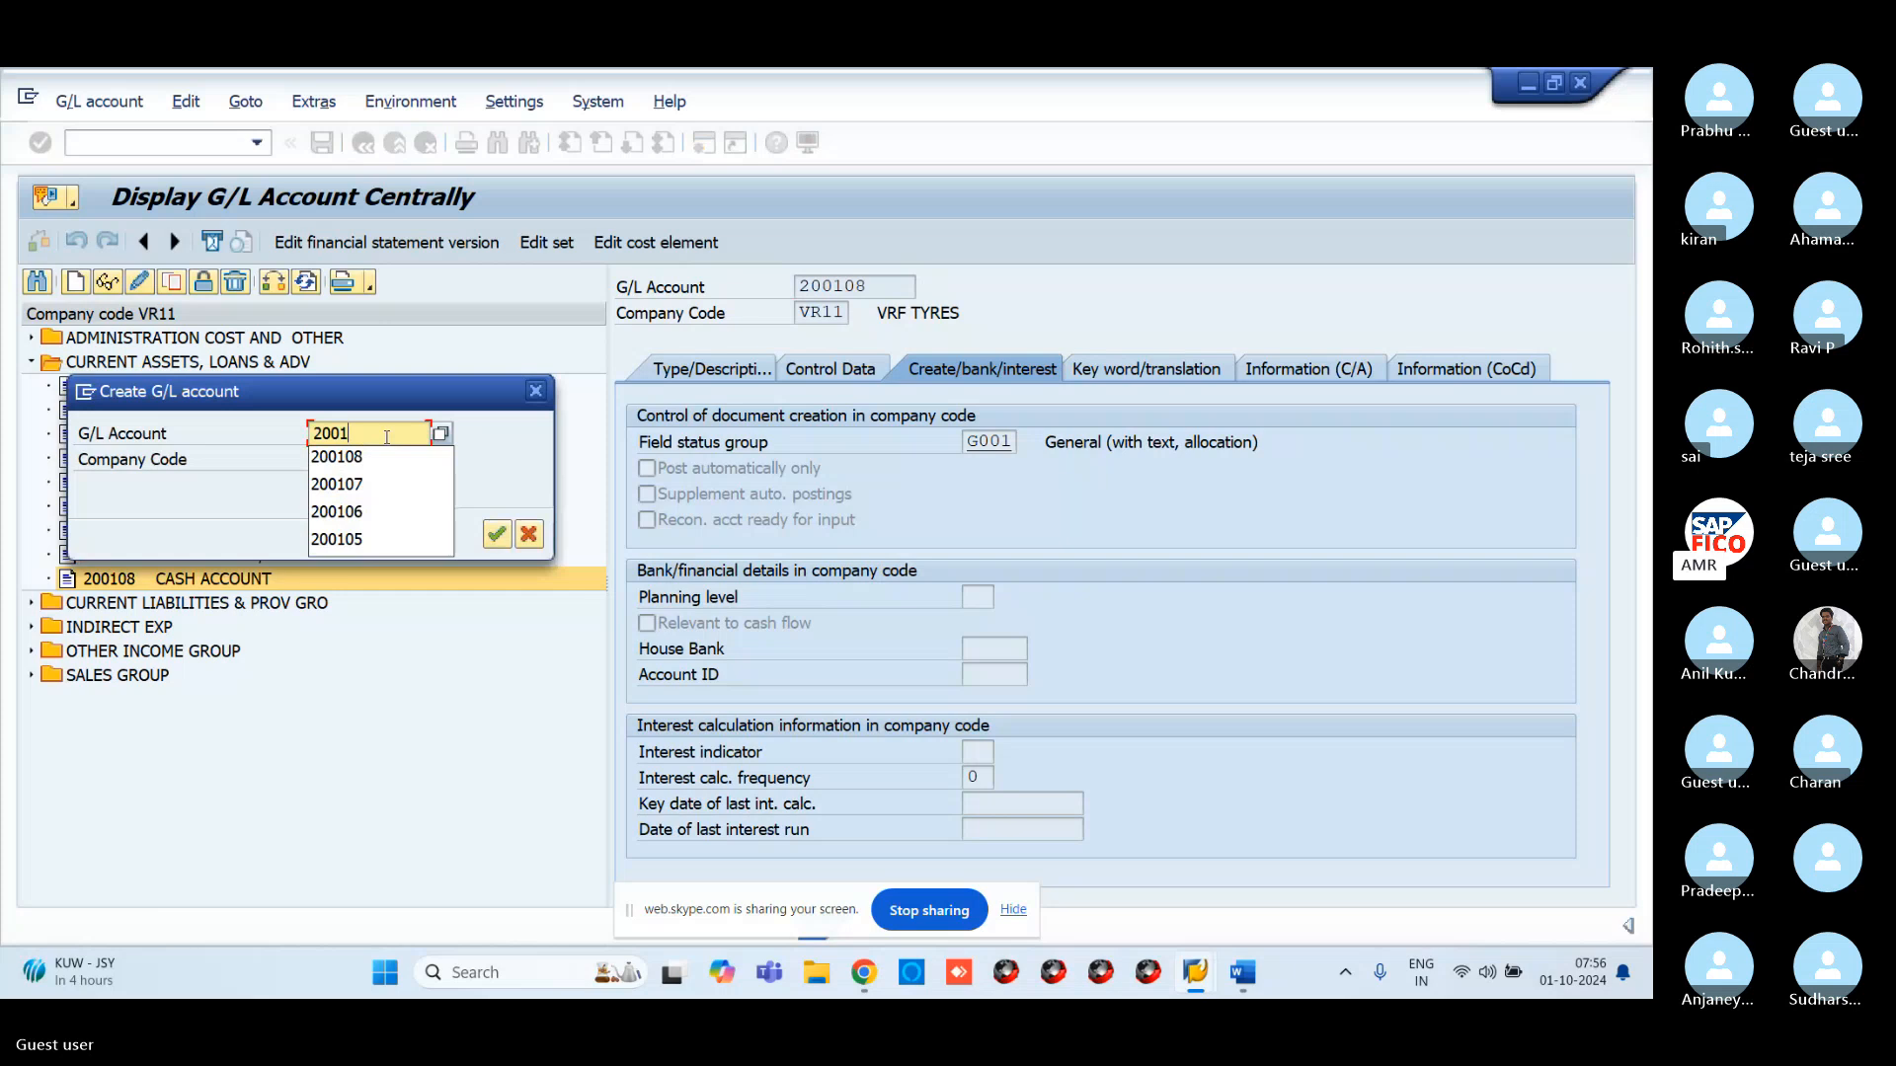
{"action": "type", "text": "09"}
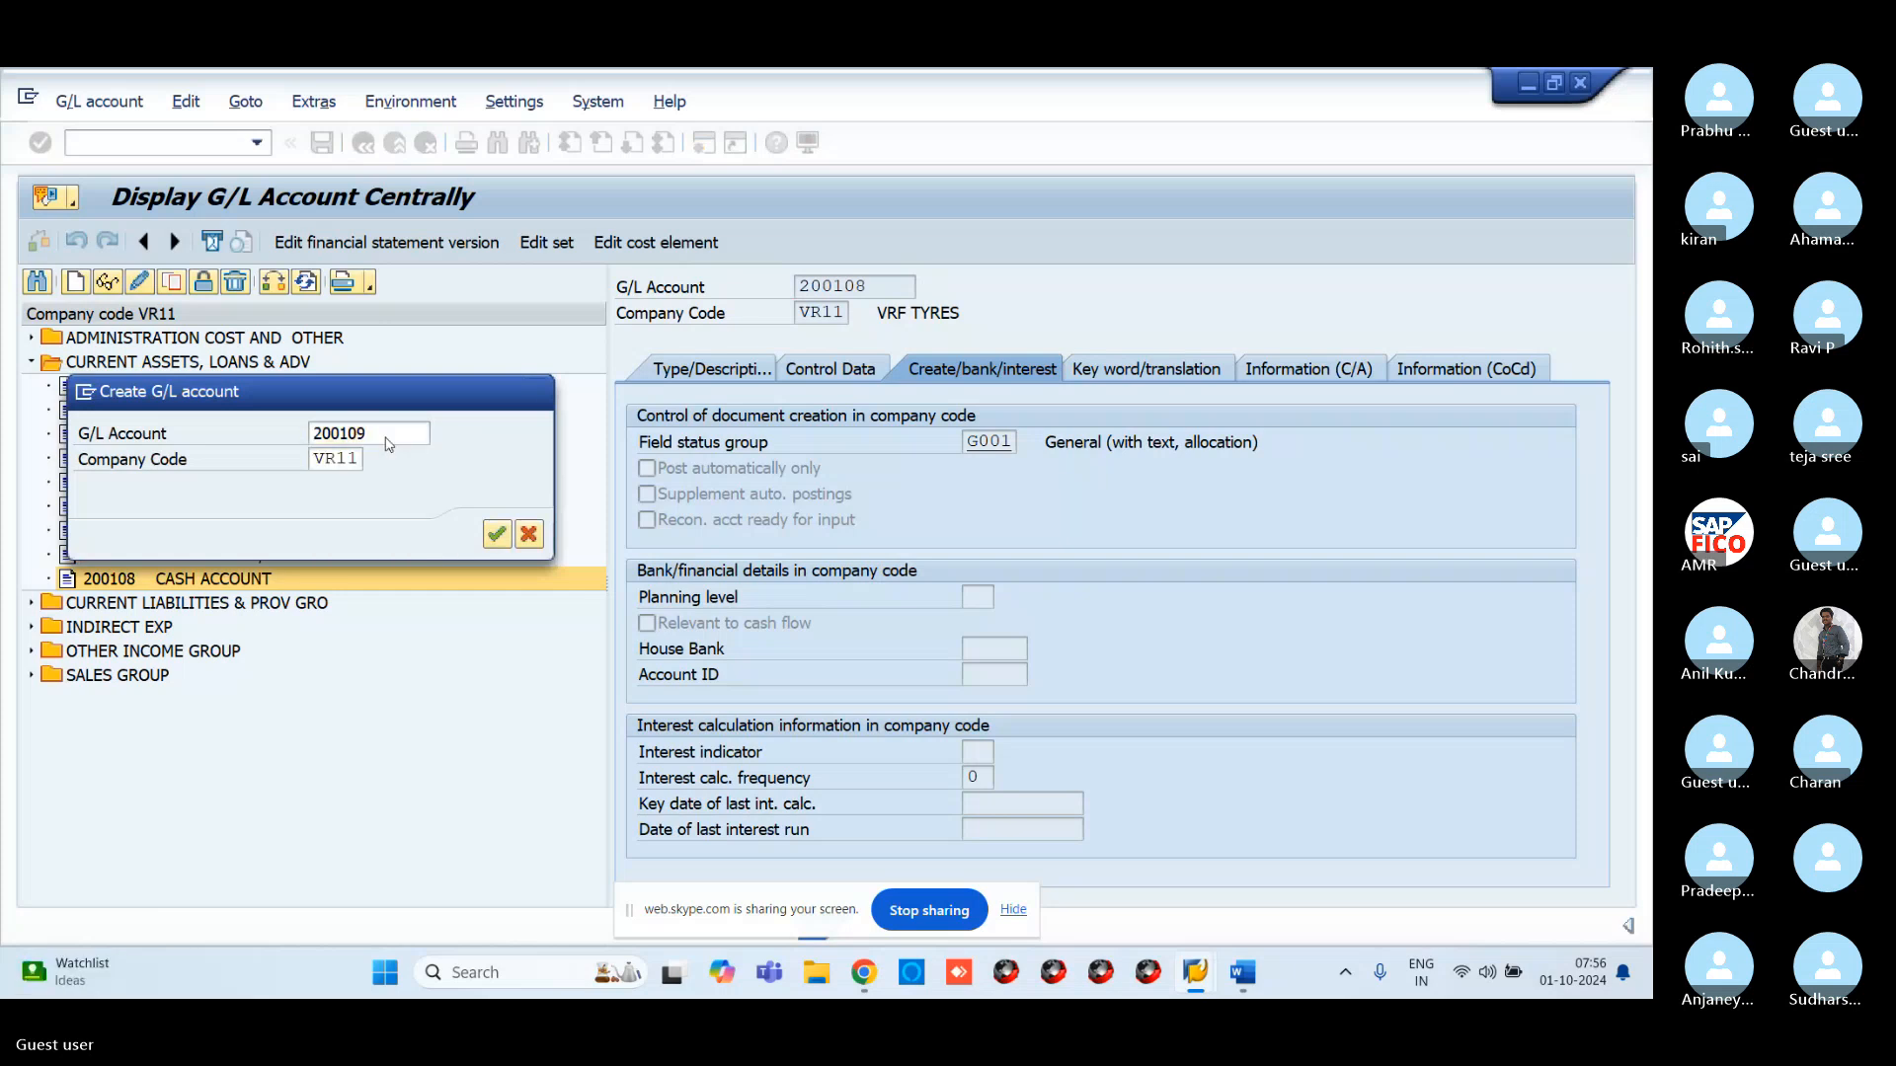
{"action": "key", "text": "Return"}
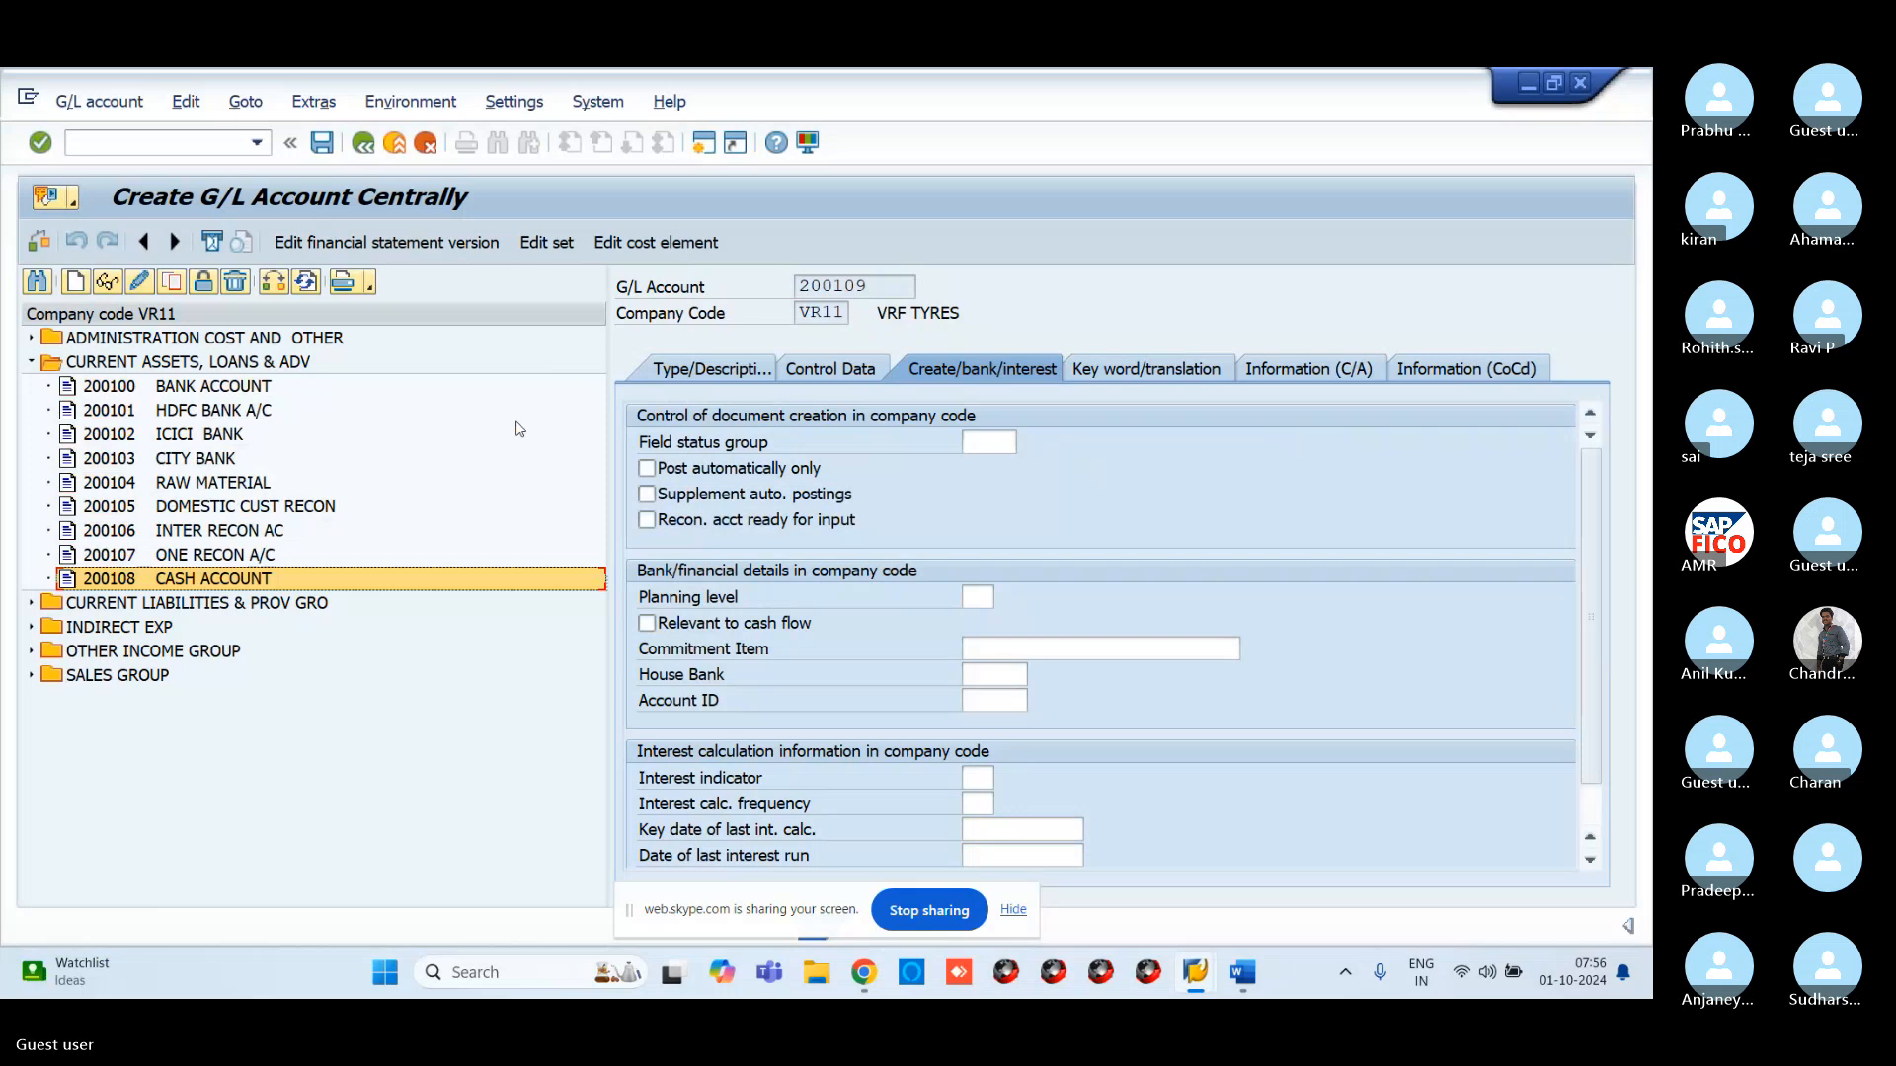
Make 200109 a balance sheet account in CURRENT ASSETS, LOANS & ADV, short text 'COMMISION RECEIBLE', long text 'COMMISSION RECEIVABLE A/C'
{"action": "left_click", "coordinate": [711, 368]}
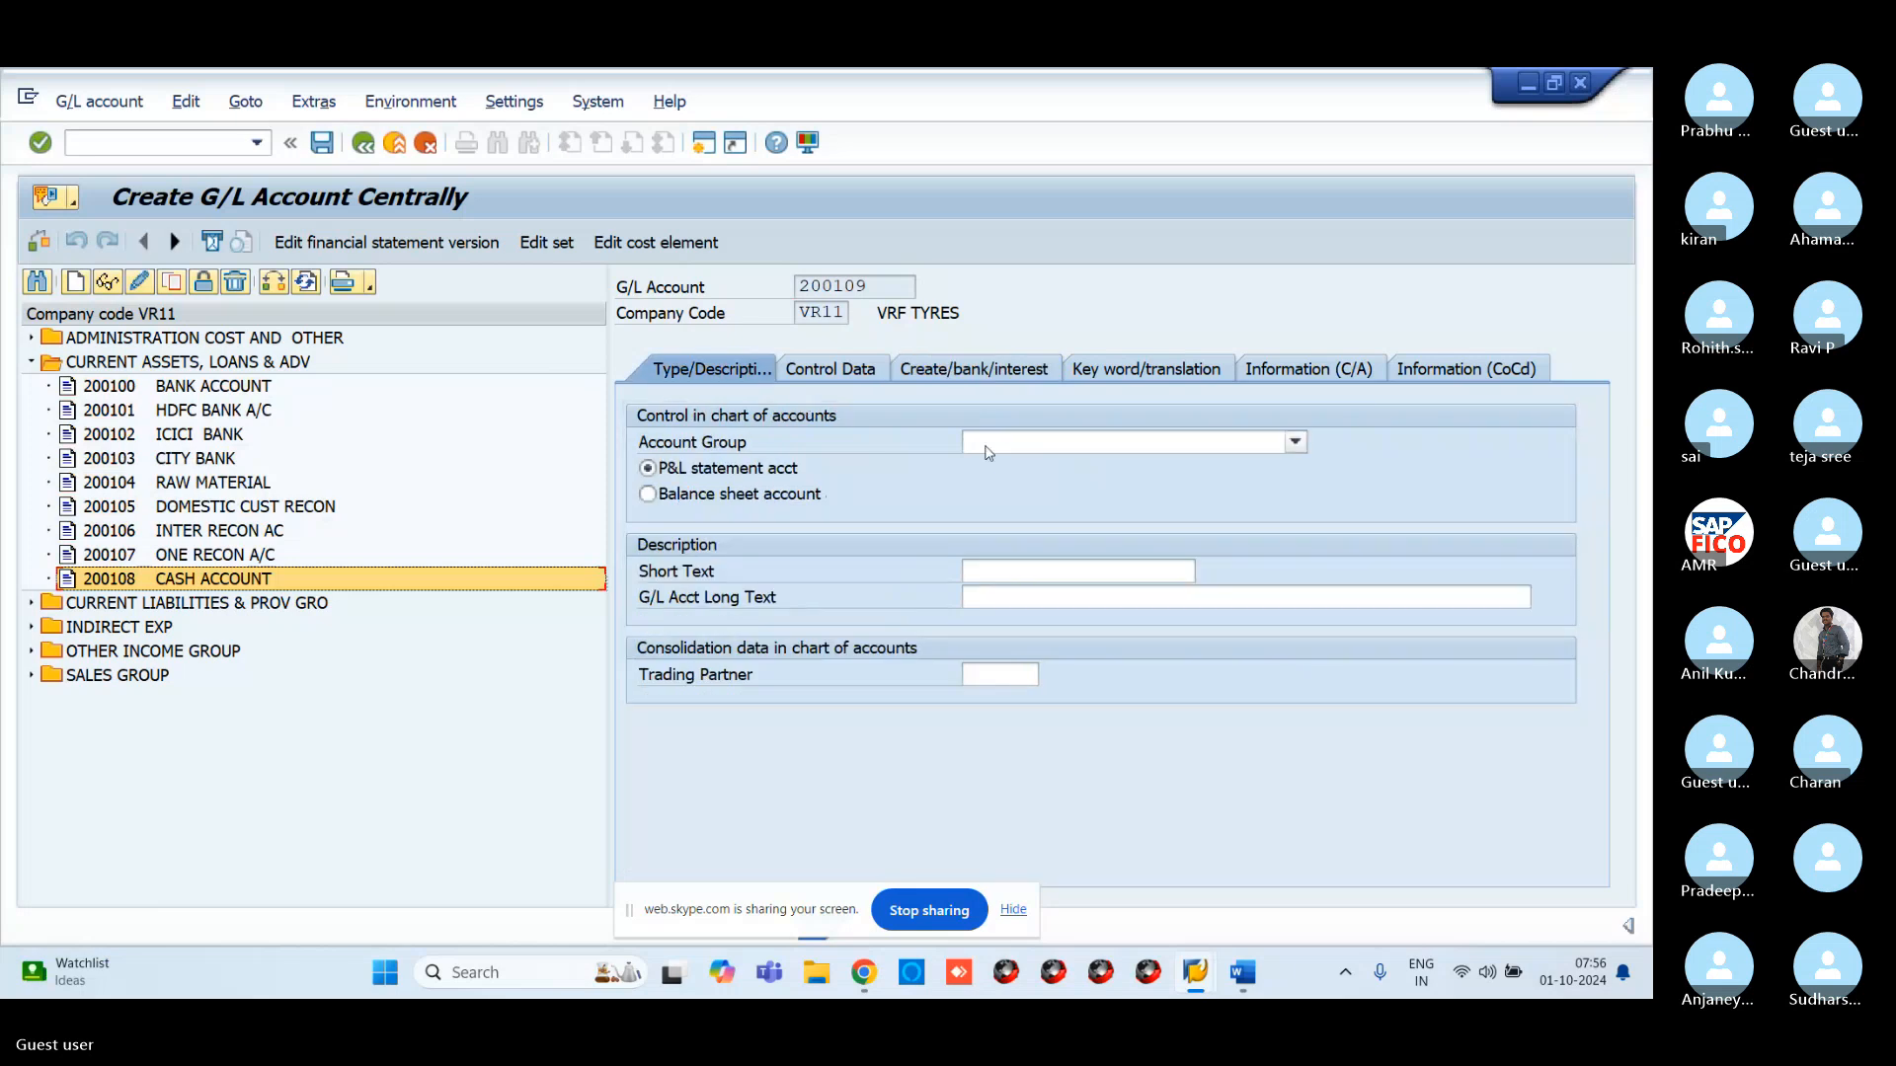
{"action": "left_click", "coordinate": [989, 452]}
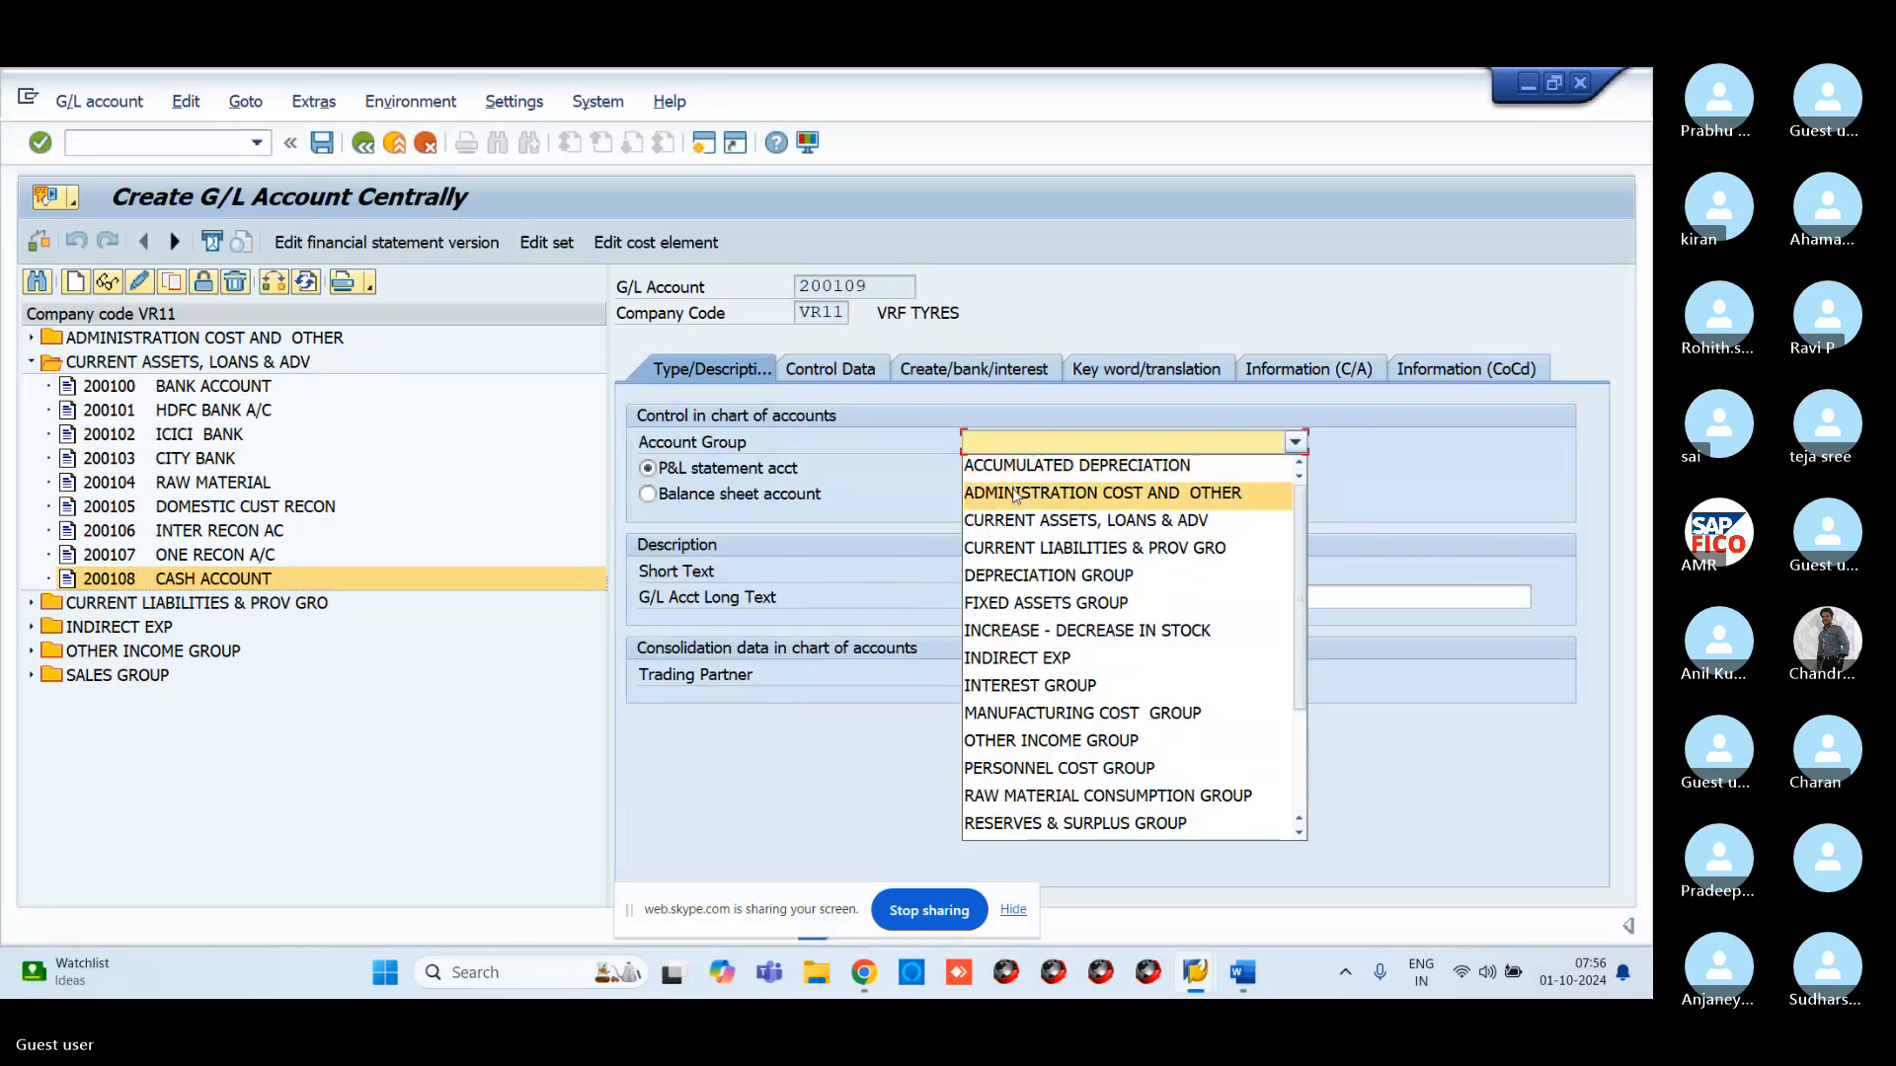
{"action": "left_click", "coordinate": [1007, 520]}
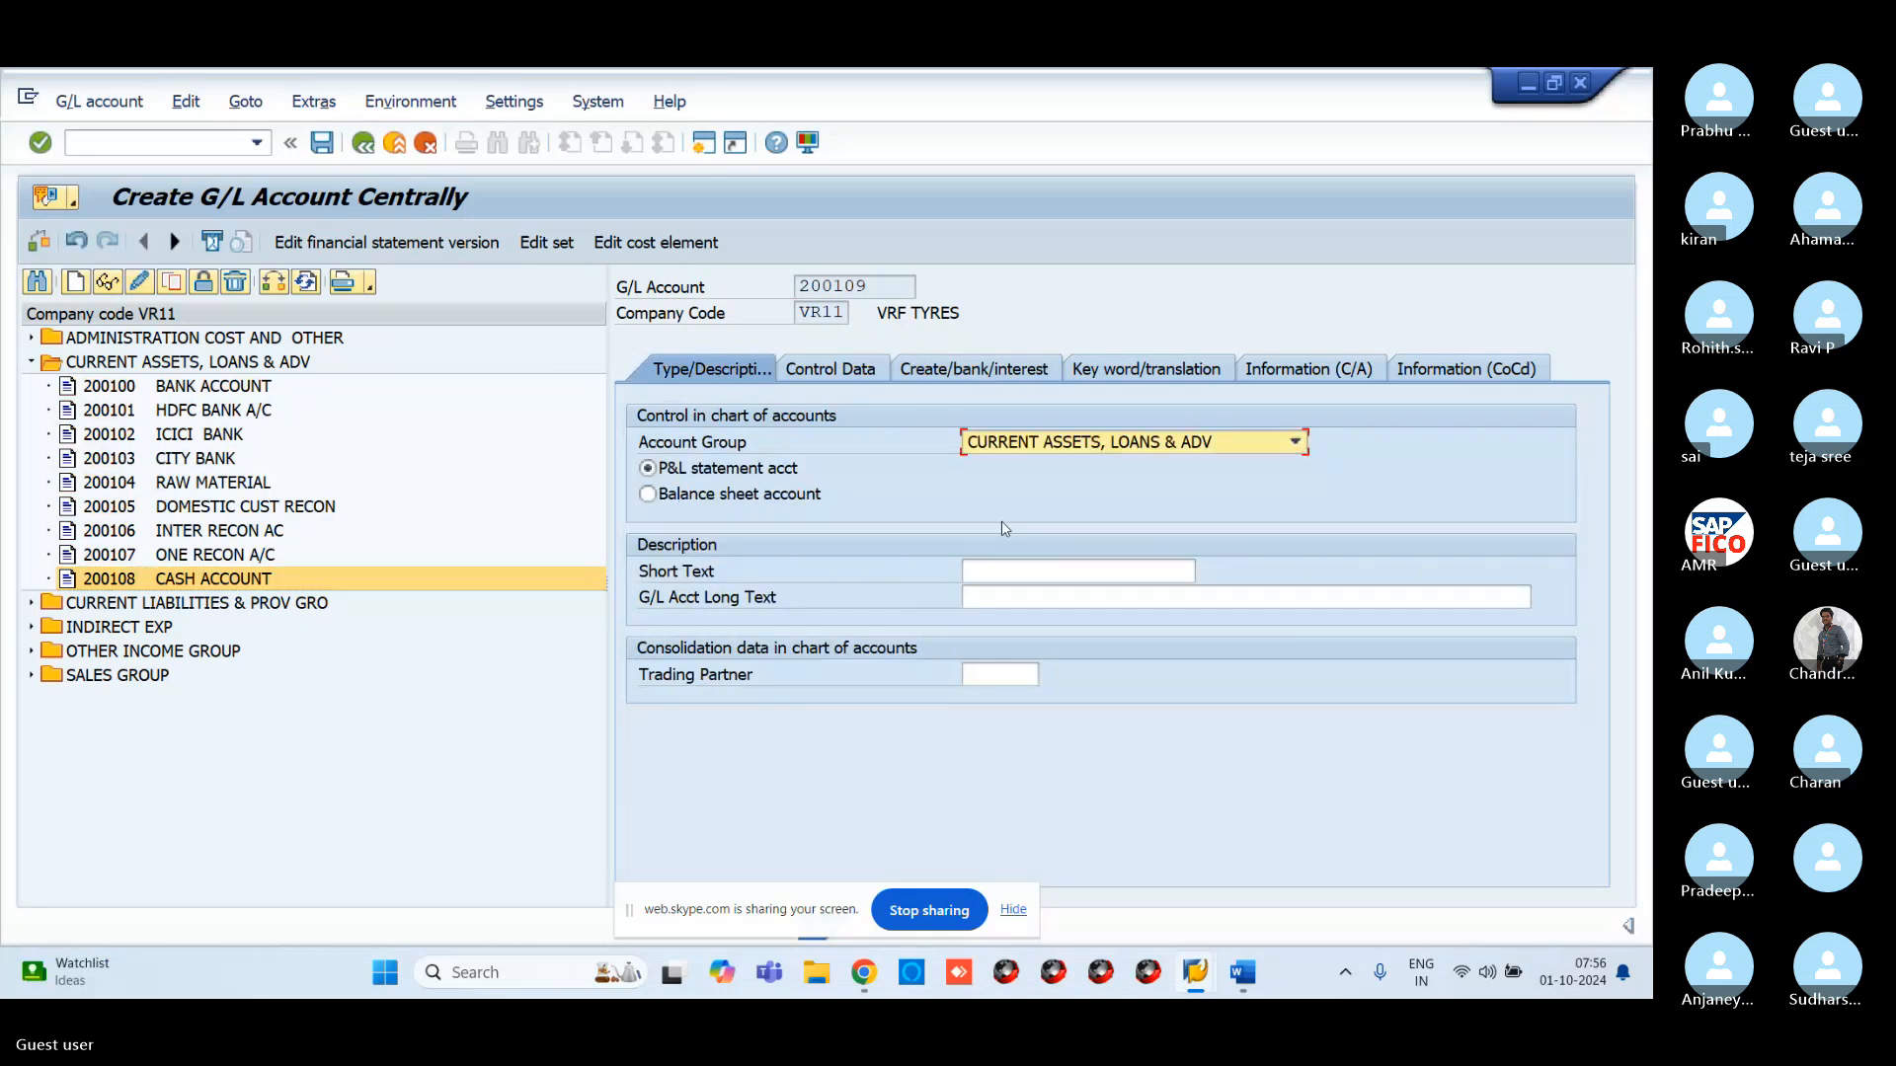
{"action": "left_click", "coordinate": [753, 499]}
{"action": "left_click", "coordinate": [1038, 574]}
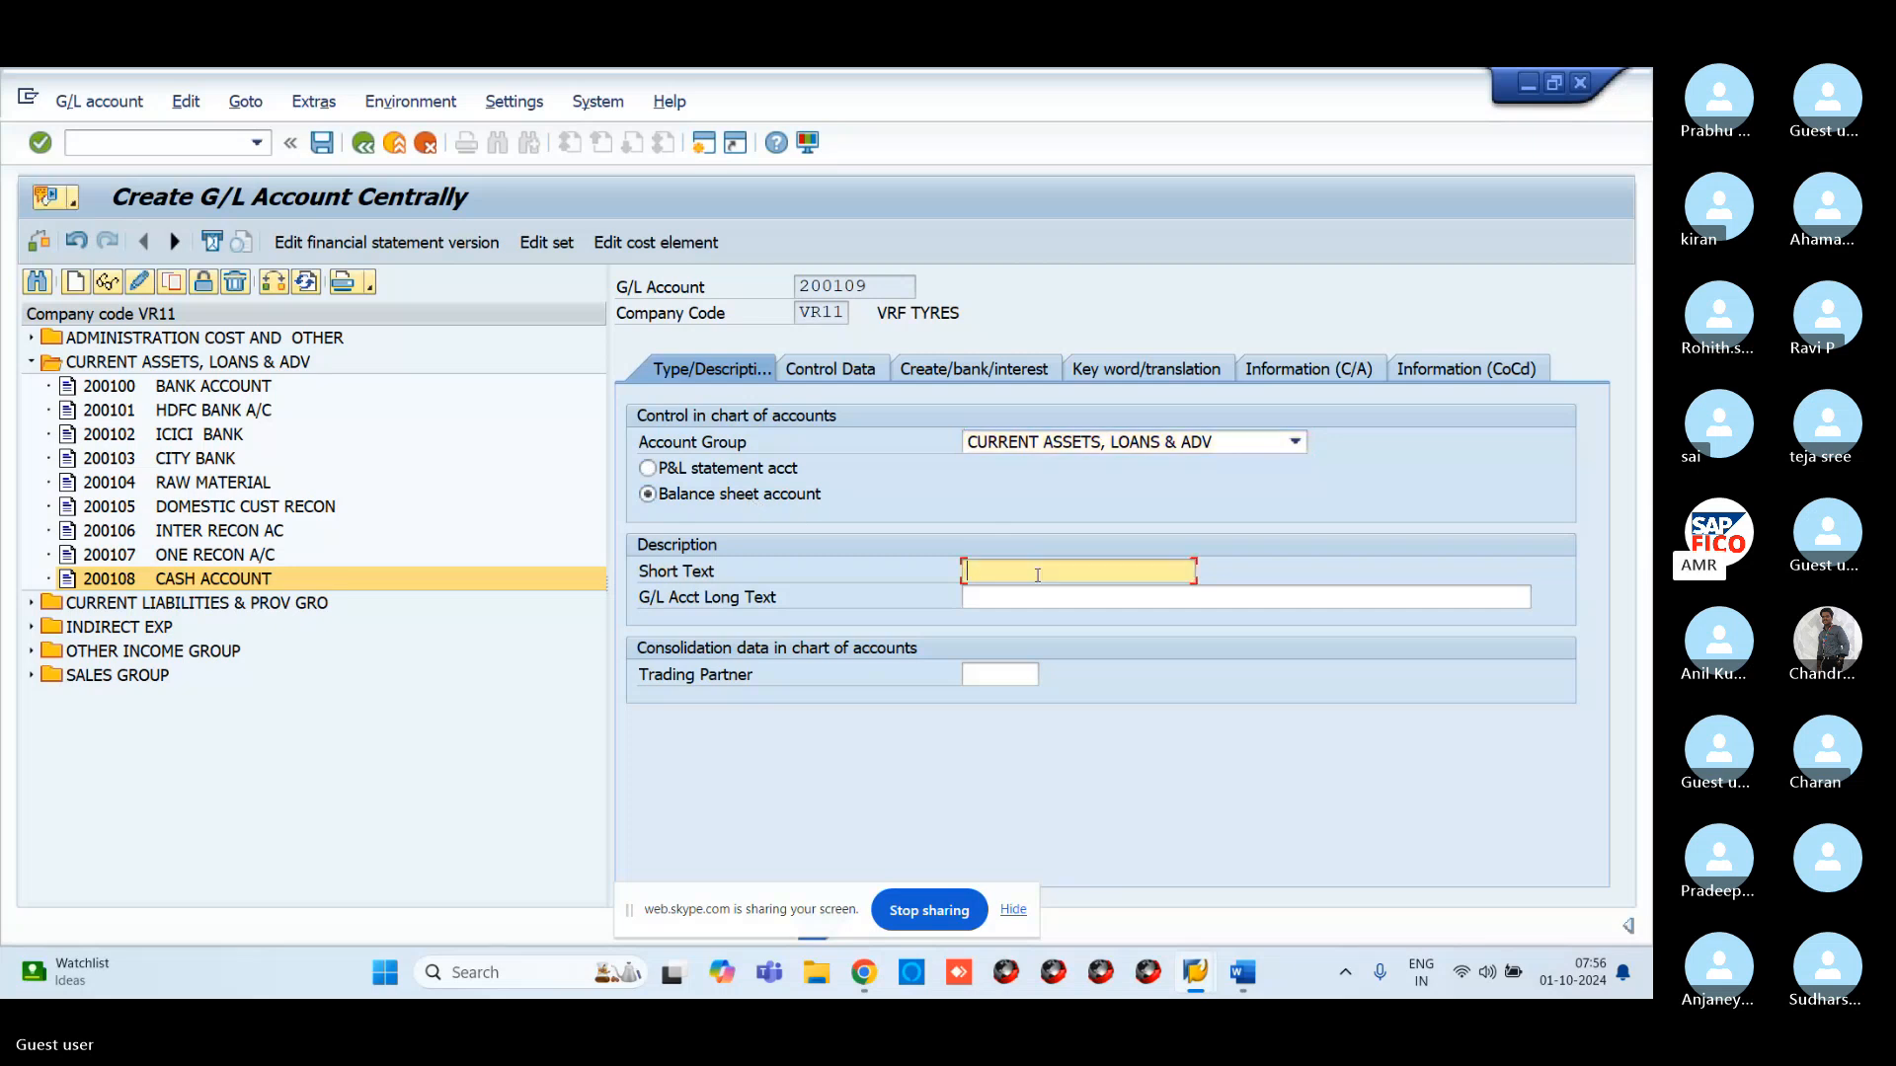
{"action": "type", "text": "C"}
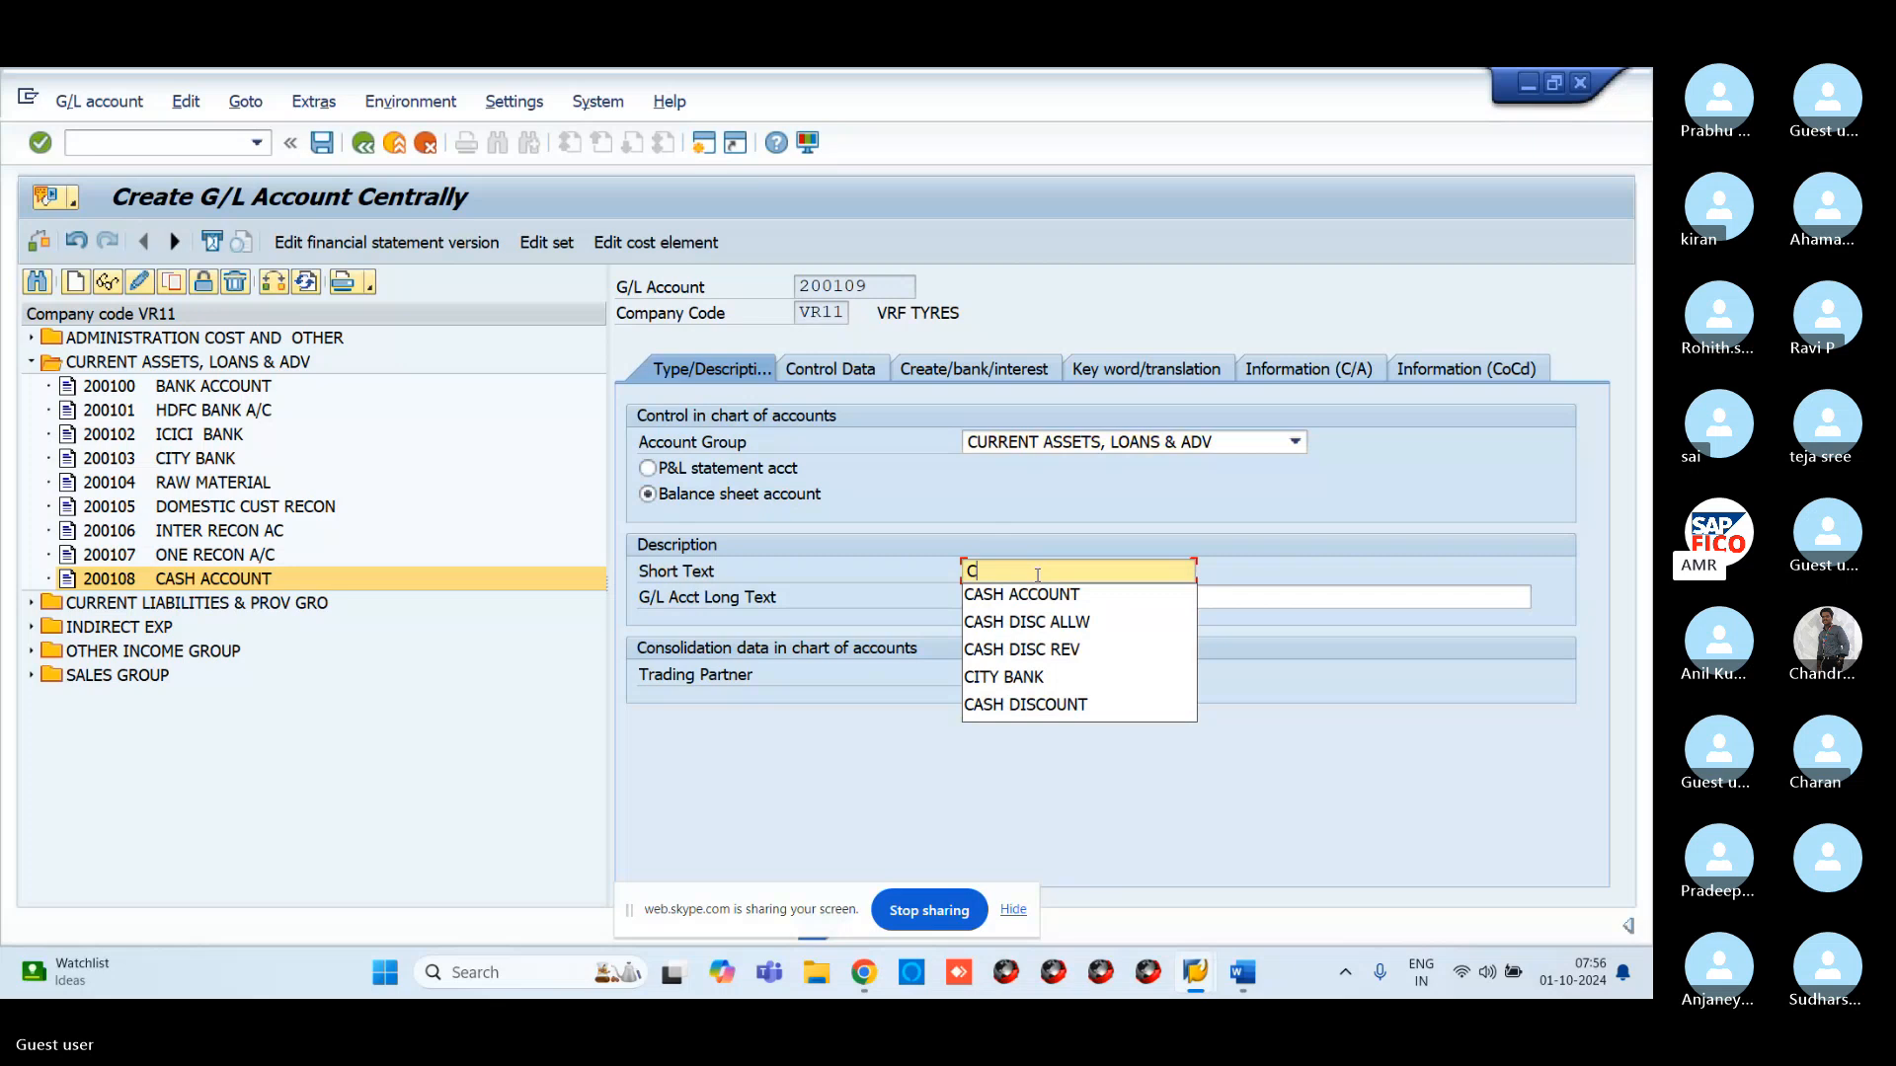
{"action": "type", "text": "OMMI"}
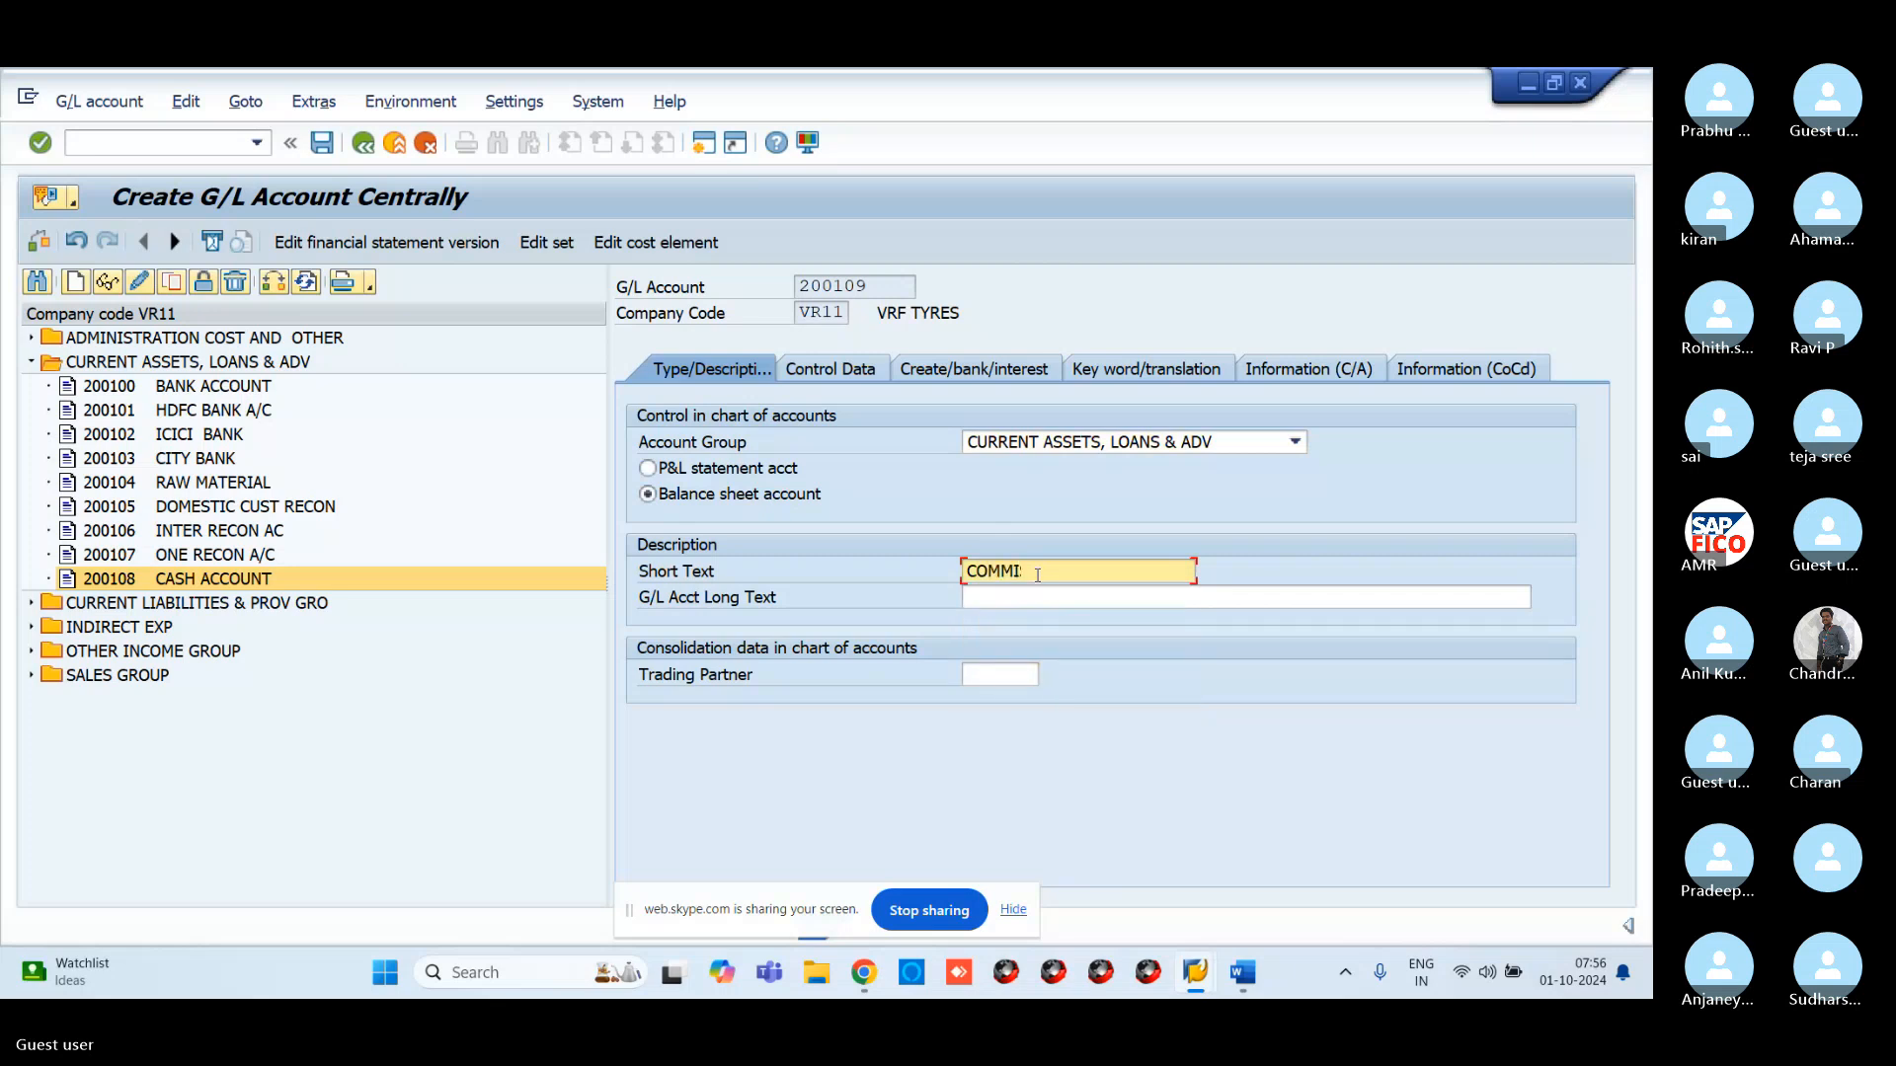
{"action": "type", "text": "SION RECEIBLE"}
{"action": "left_click", "coordinate": [1067, 599]}
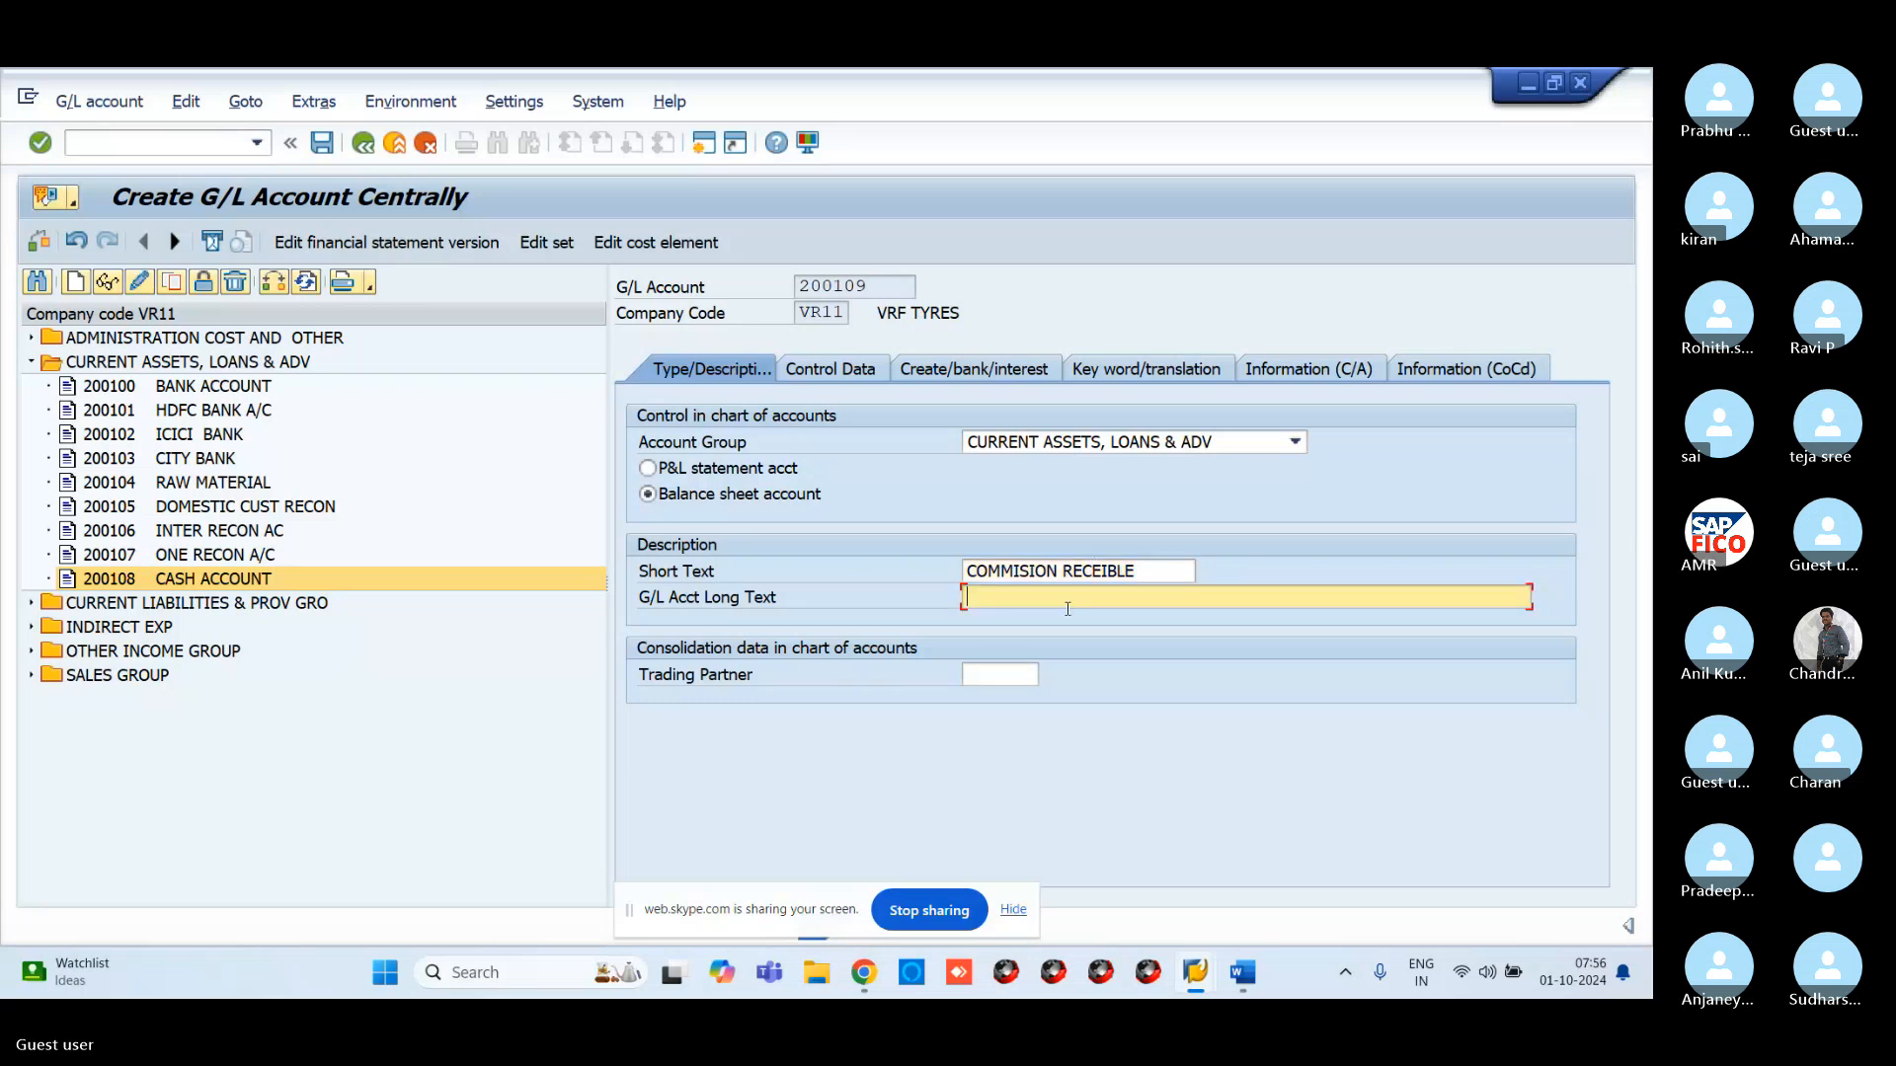
{"action": "type", "text": "COMMISSION RECEIVABLE A/C"}
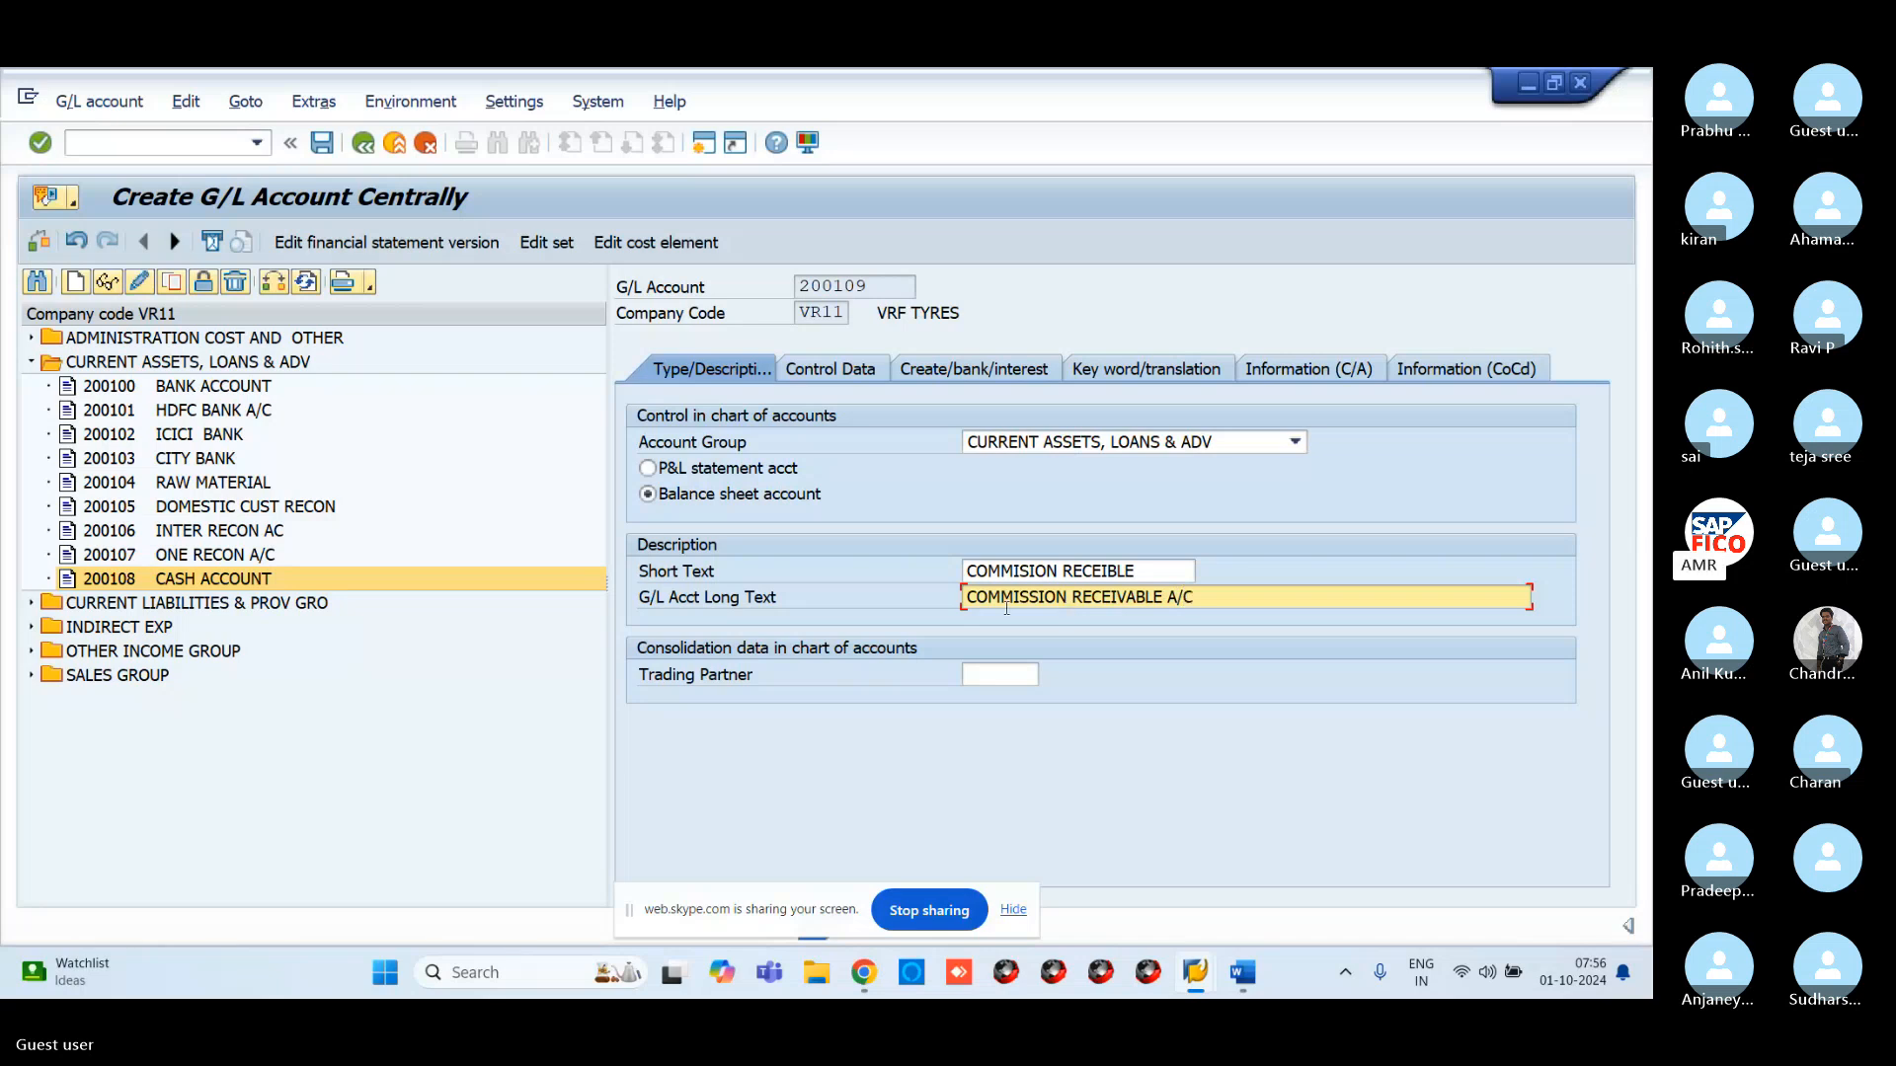
Turn on open item management and line item display with sort key 001 (Posting date)
{"action": "left_click", "coordinate": [831, 368]}
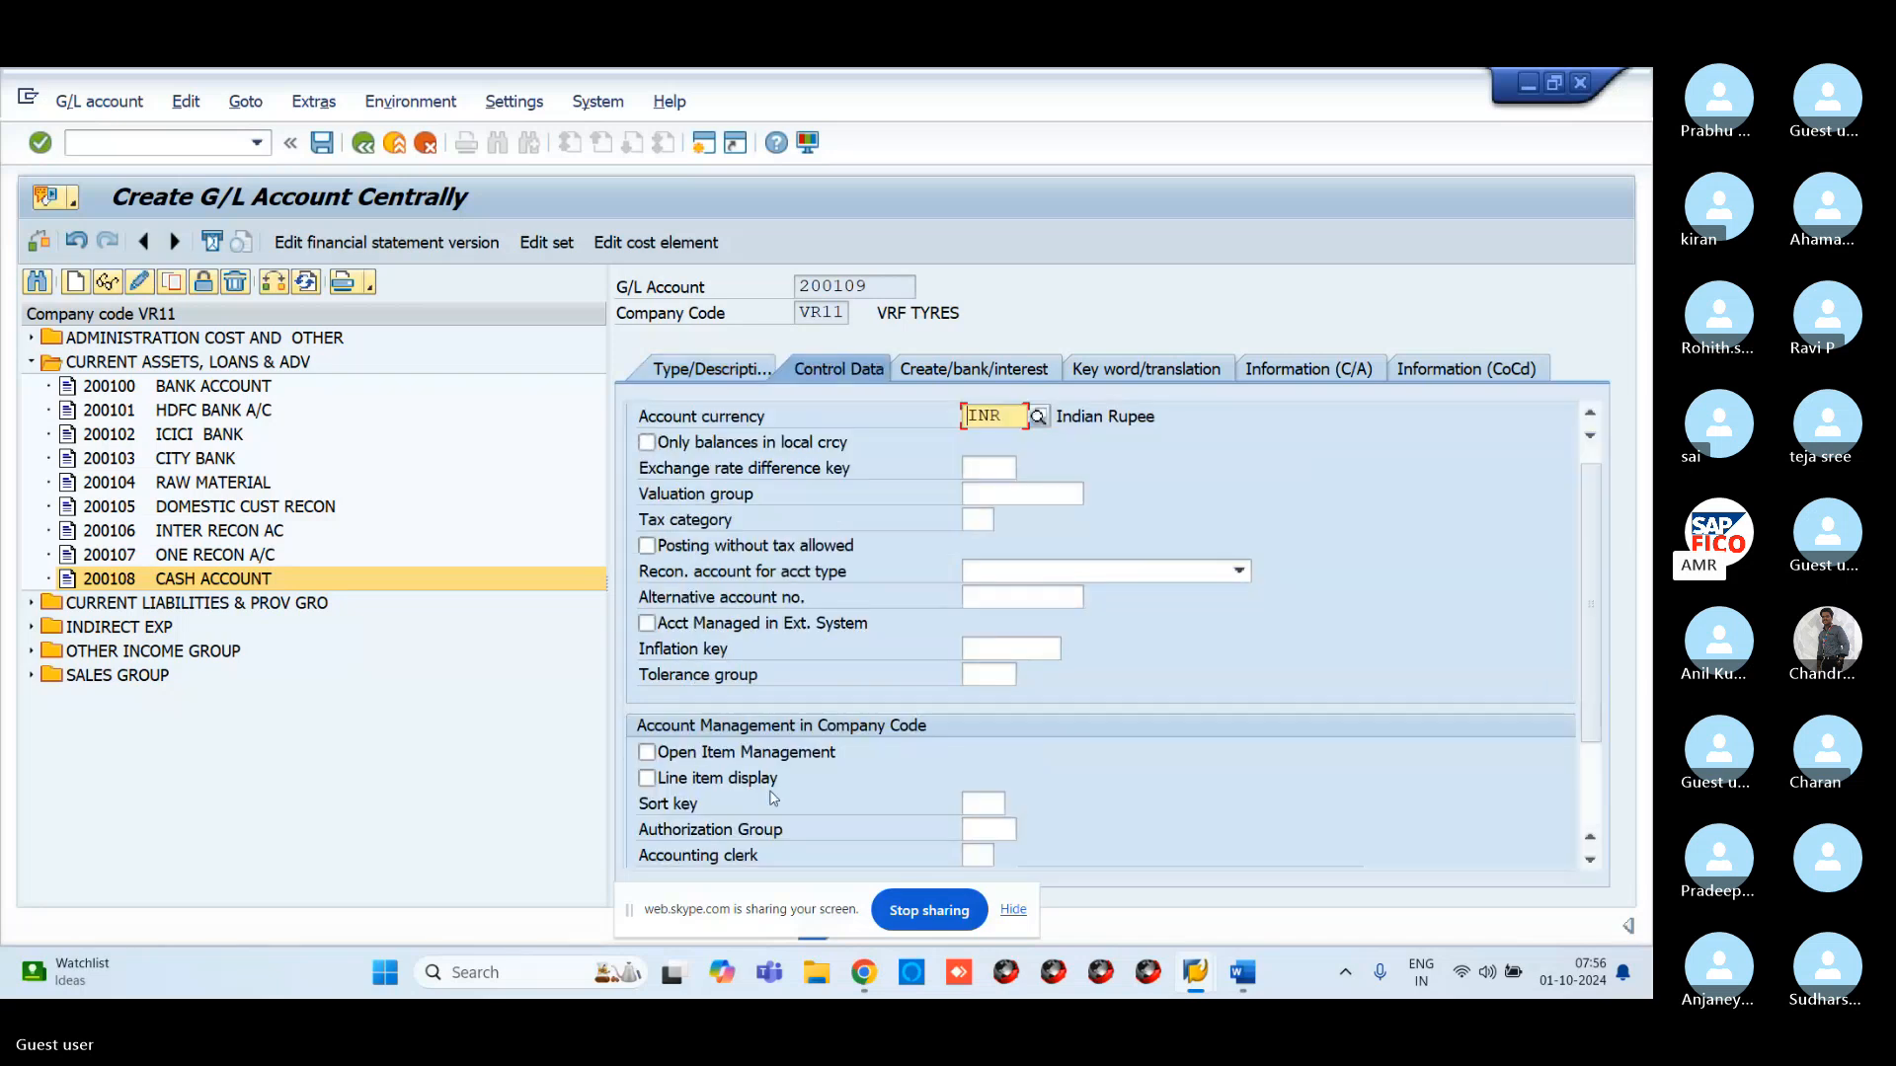
{"action": "left_click", "coordinate": [647, 754]}
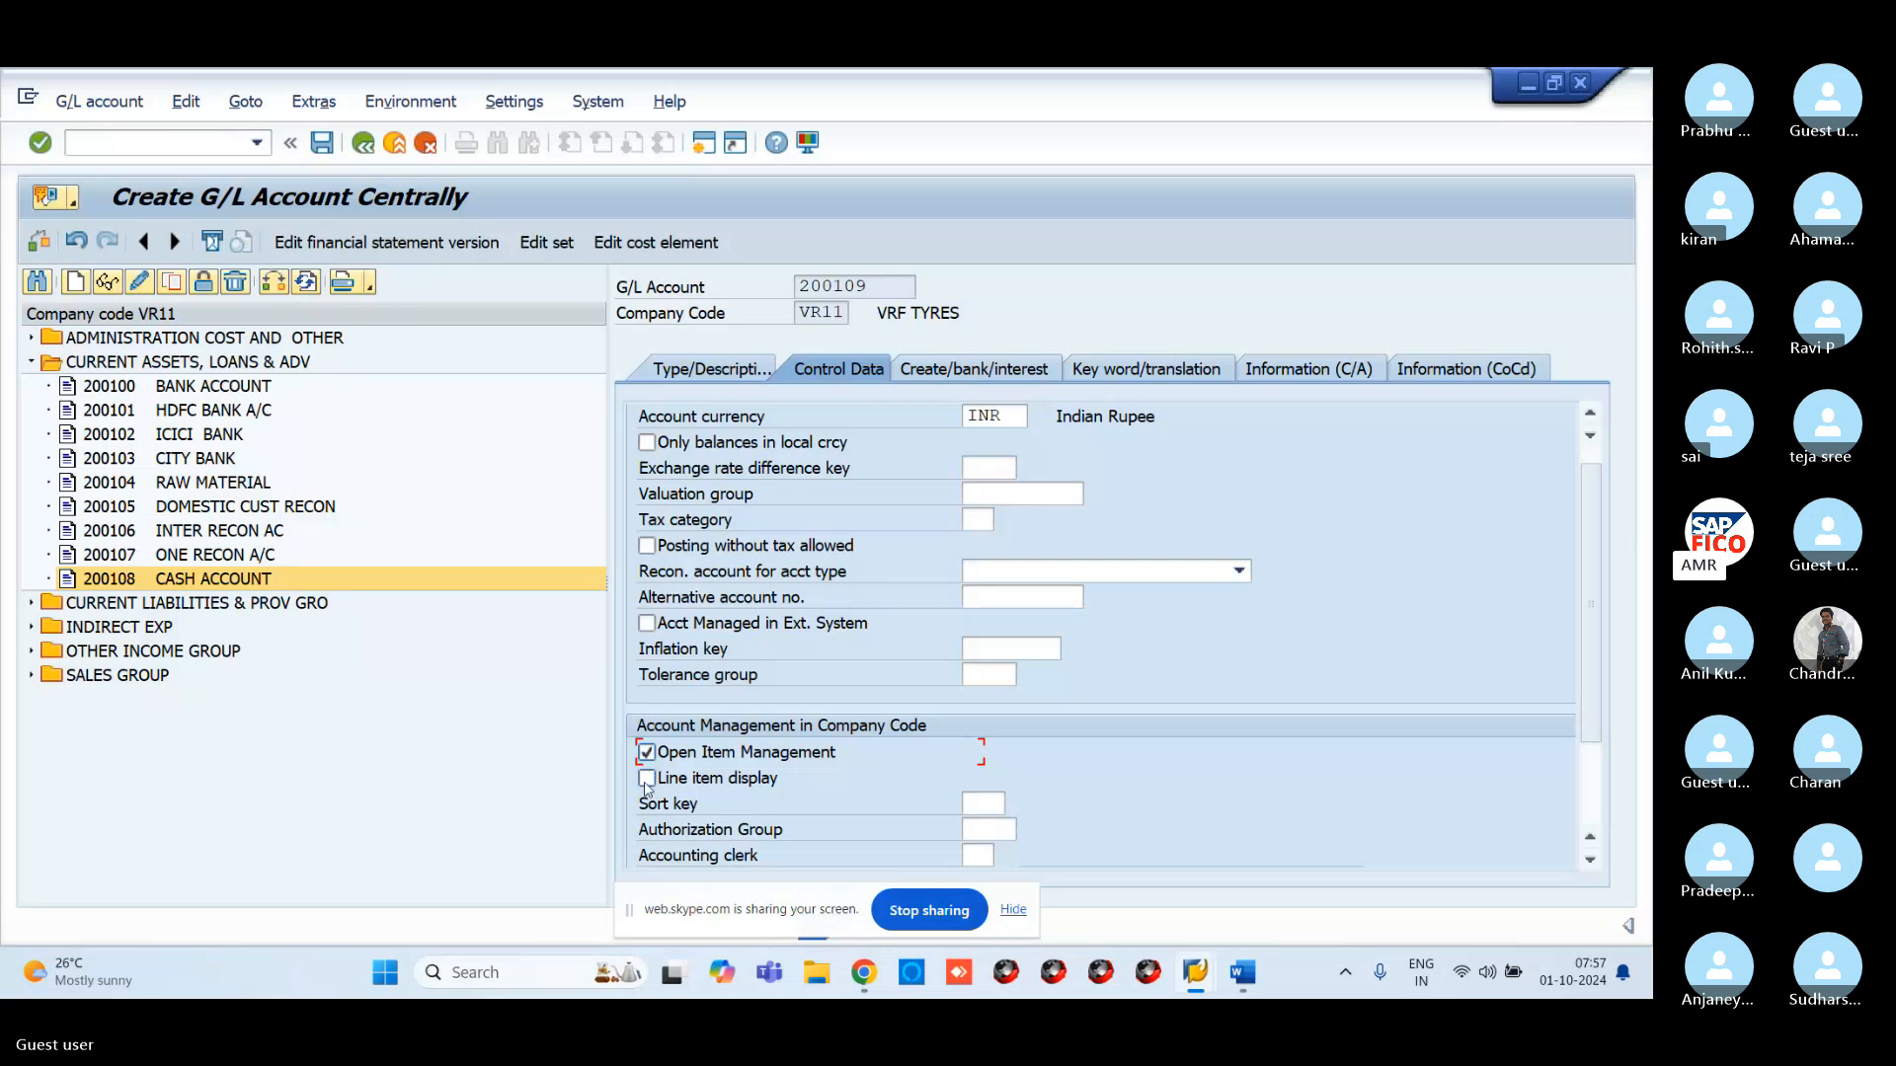
{"action": "left_click", "coordinate": [647, 779]}
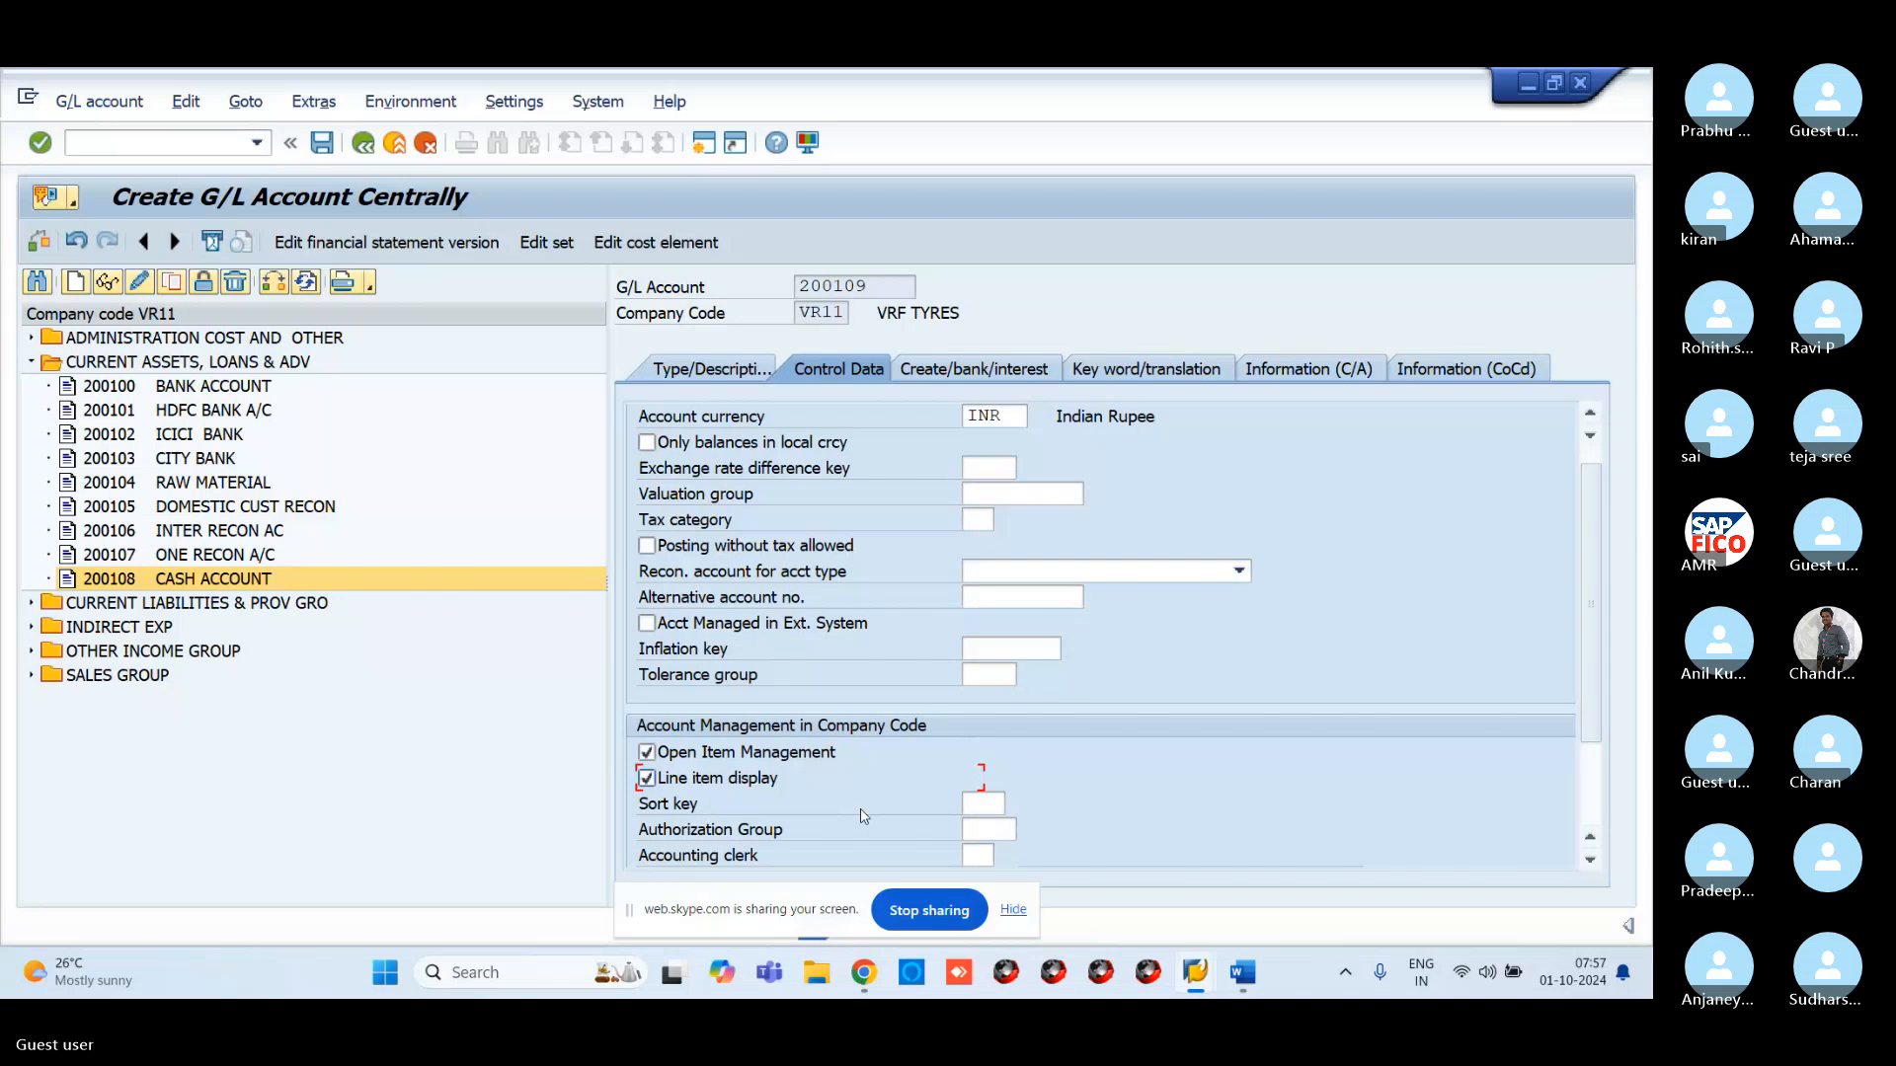
{"action": "left_click", "coordinate": [997, 806]}
{"action": "type", "text": "001"}
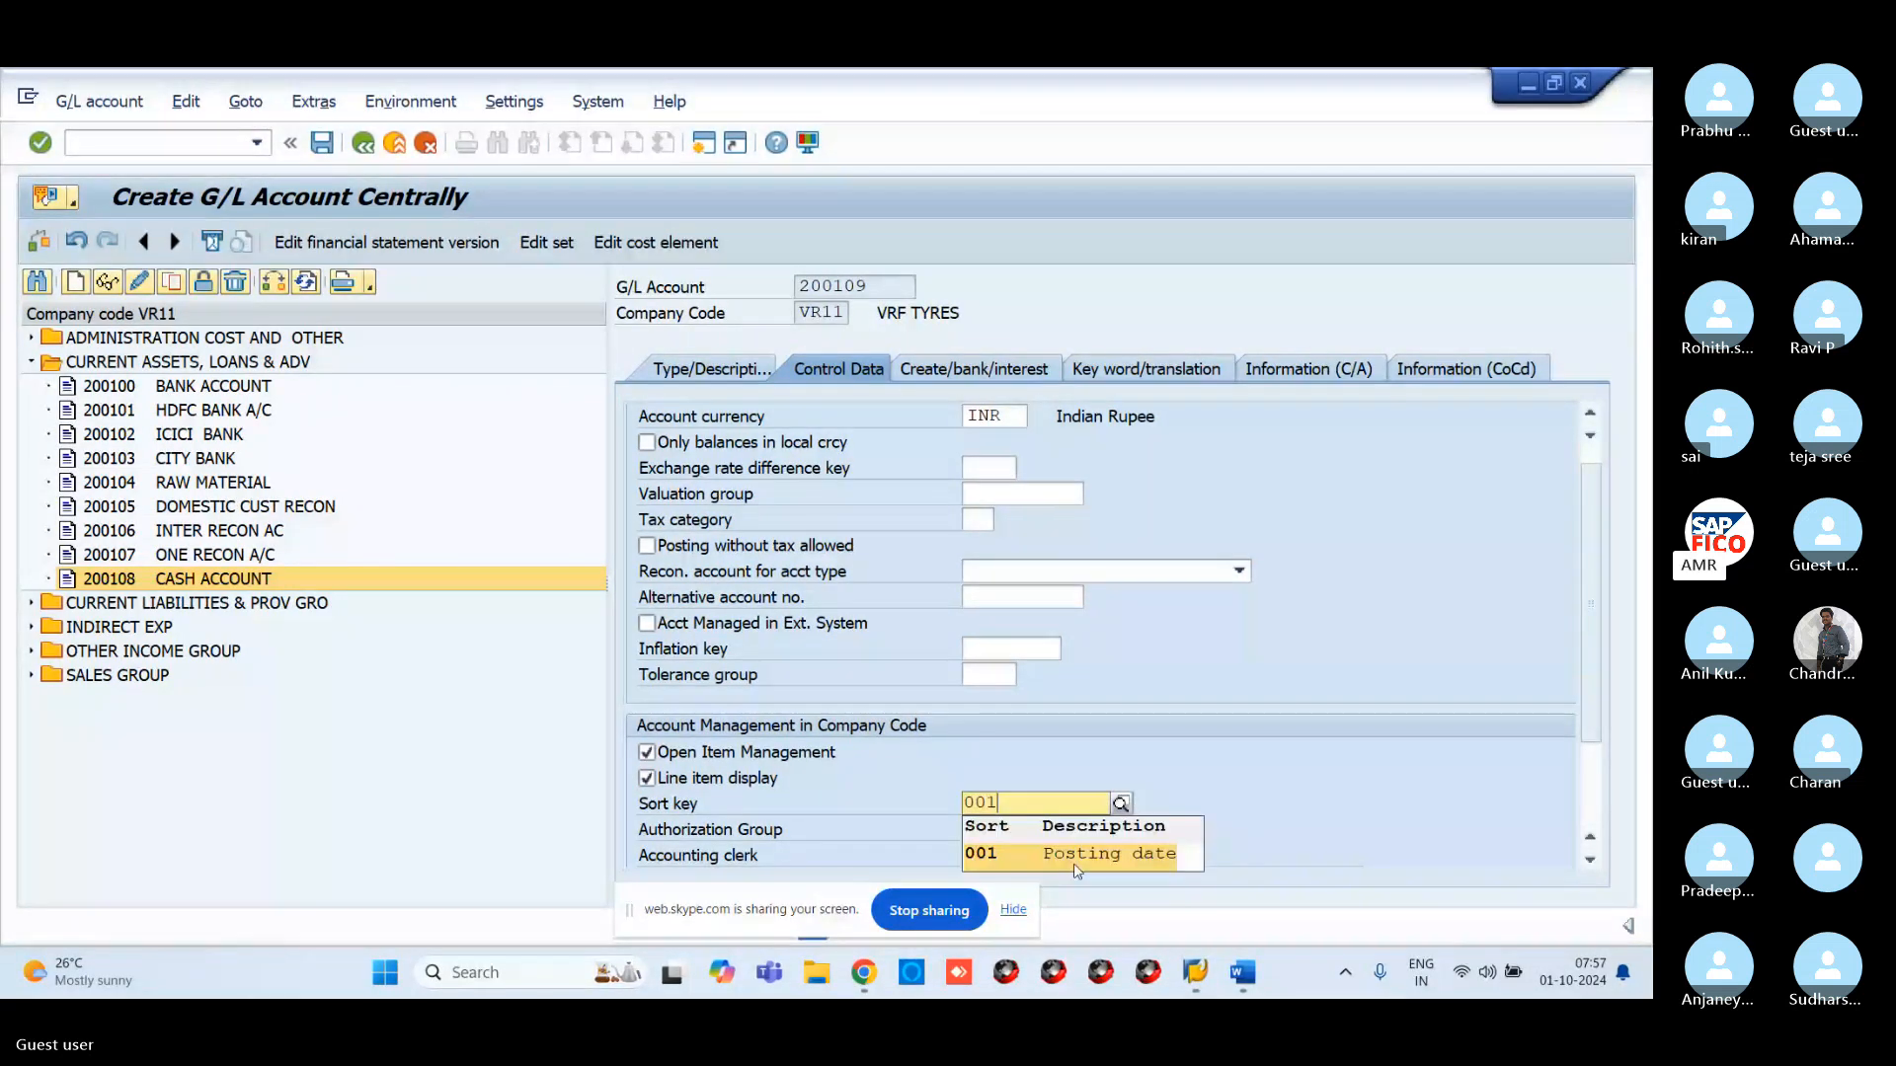
{"action": "key", "text": "Return"}
Set field status group G001 and save account 200109
{"action": "left_click", "coordinate": [972, 371]}
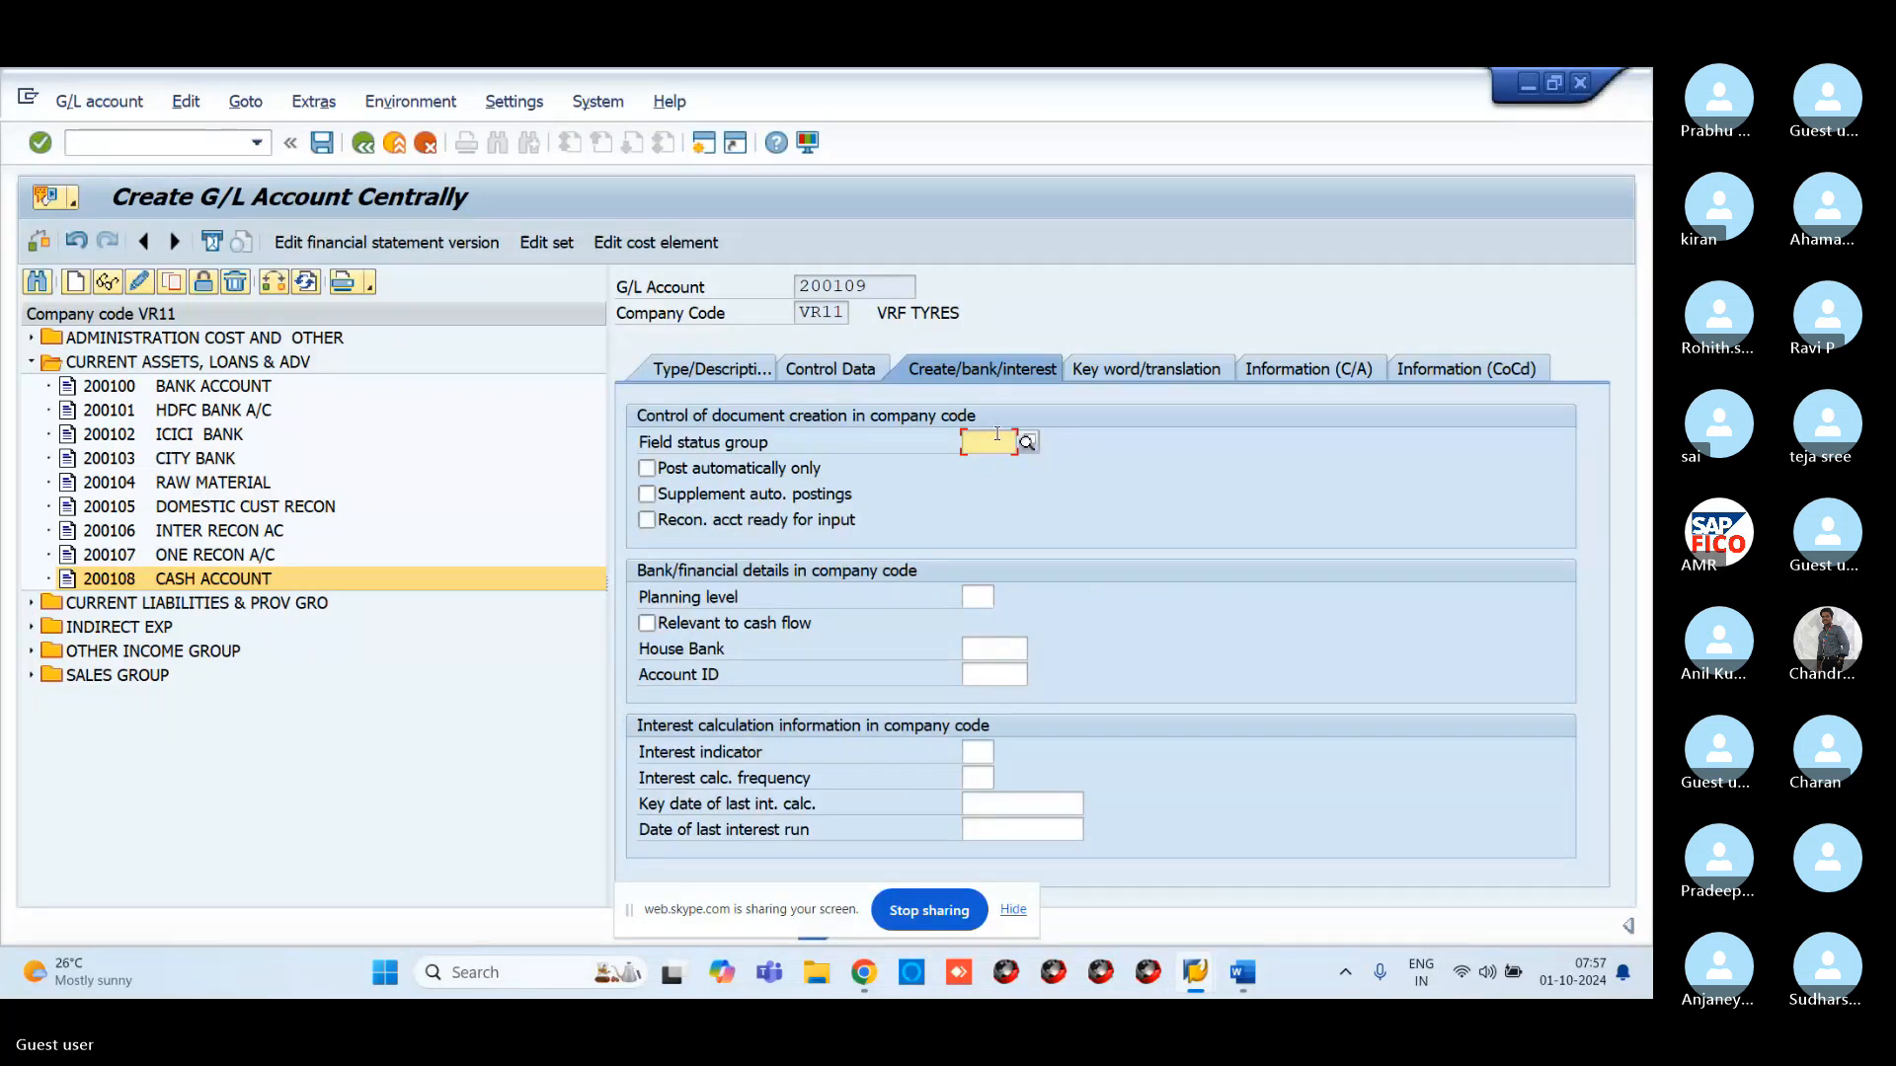
{"action": "left_click", "coordinate": [1027, 442]}
{"action": "left_click", "coordinate": [1040, 497]}
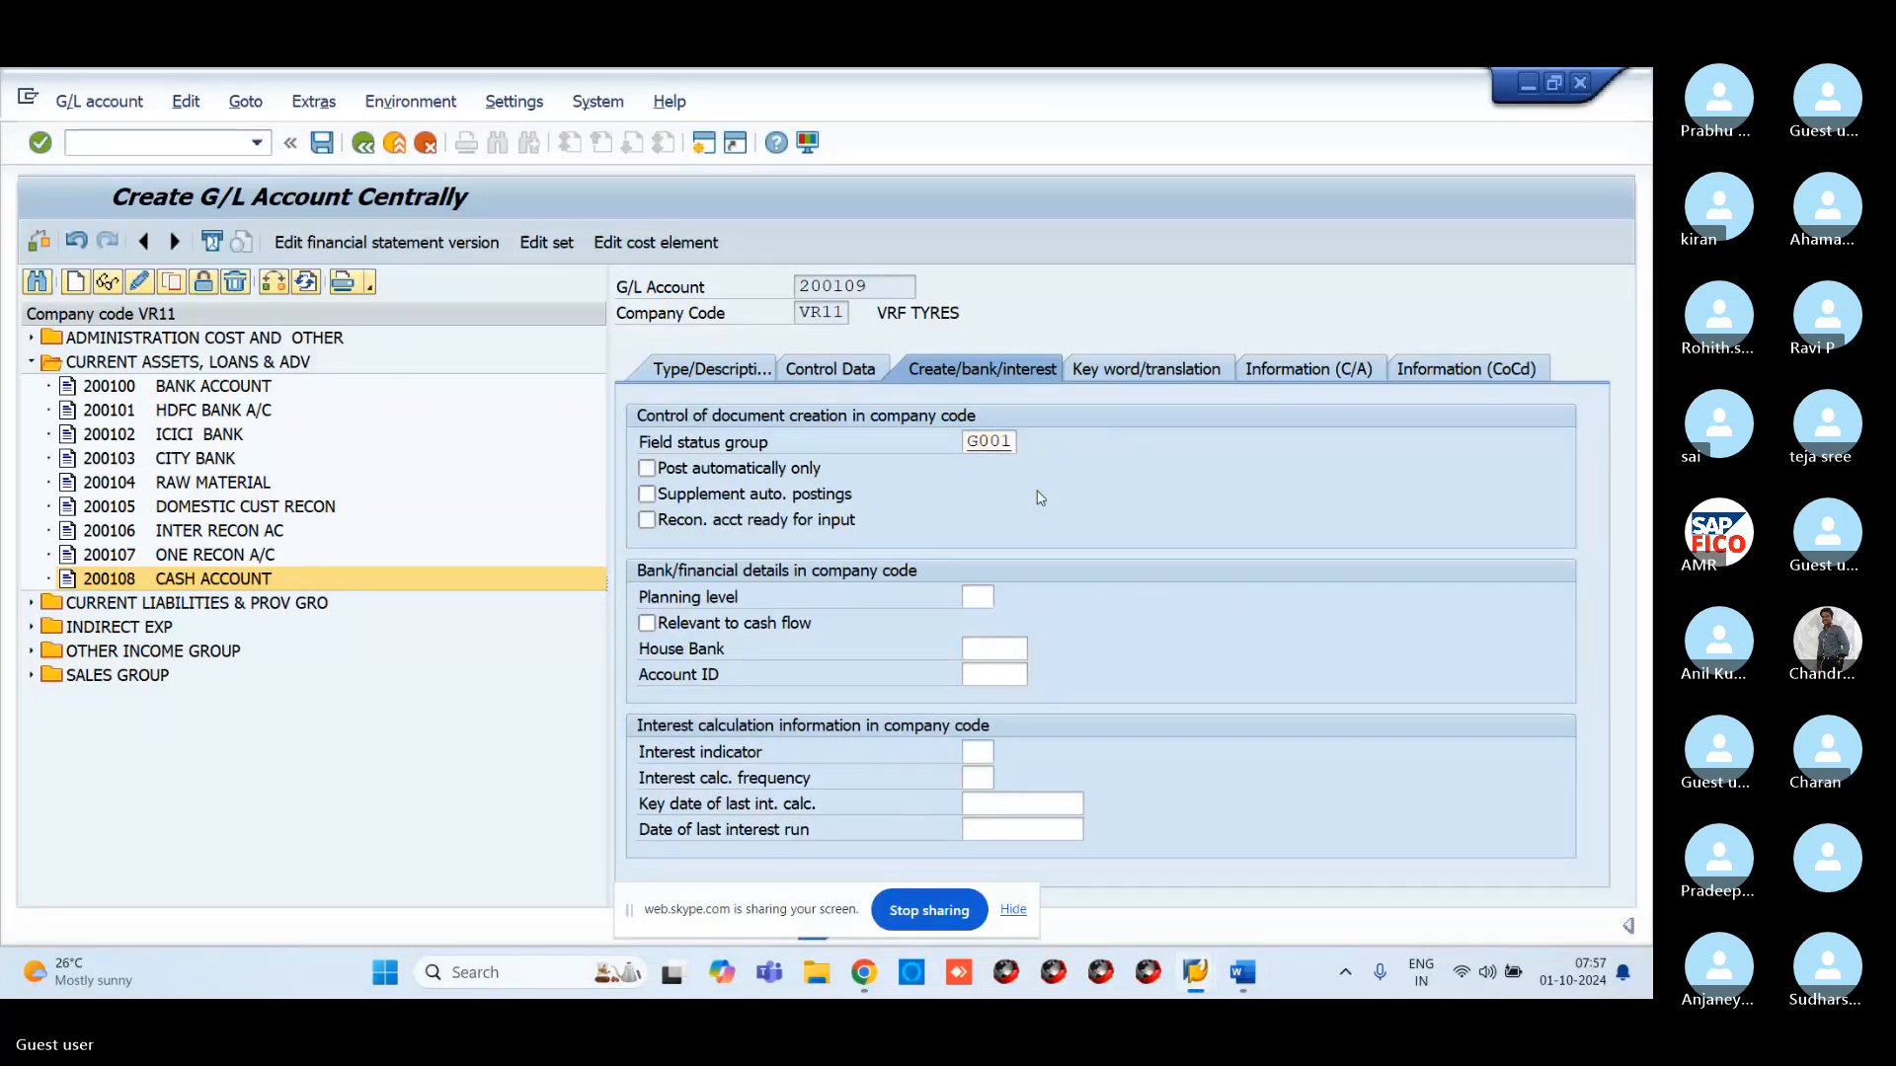
{"action": "left_click", "coordinate": [321, 148]}
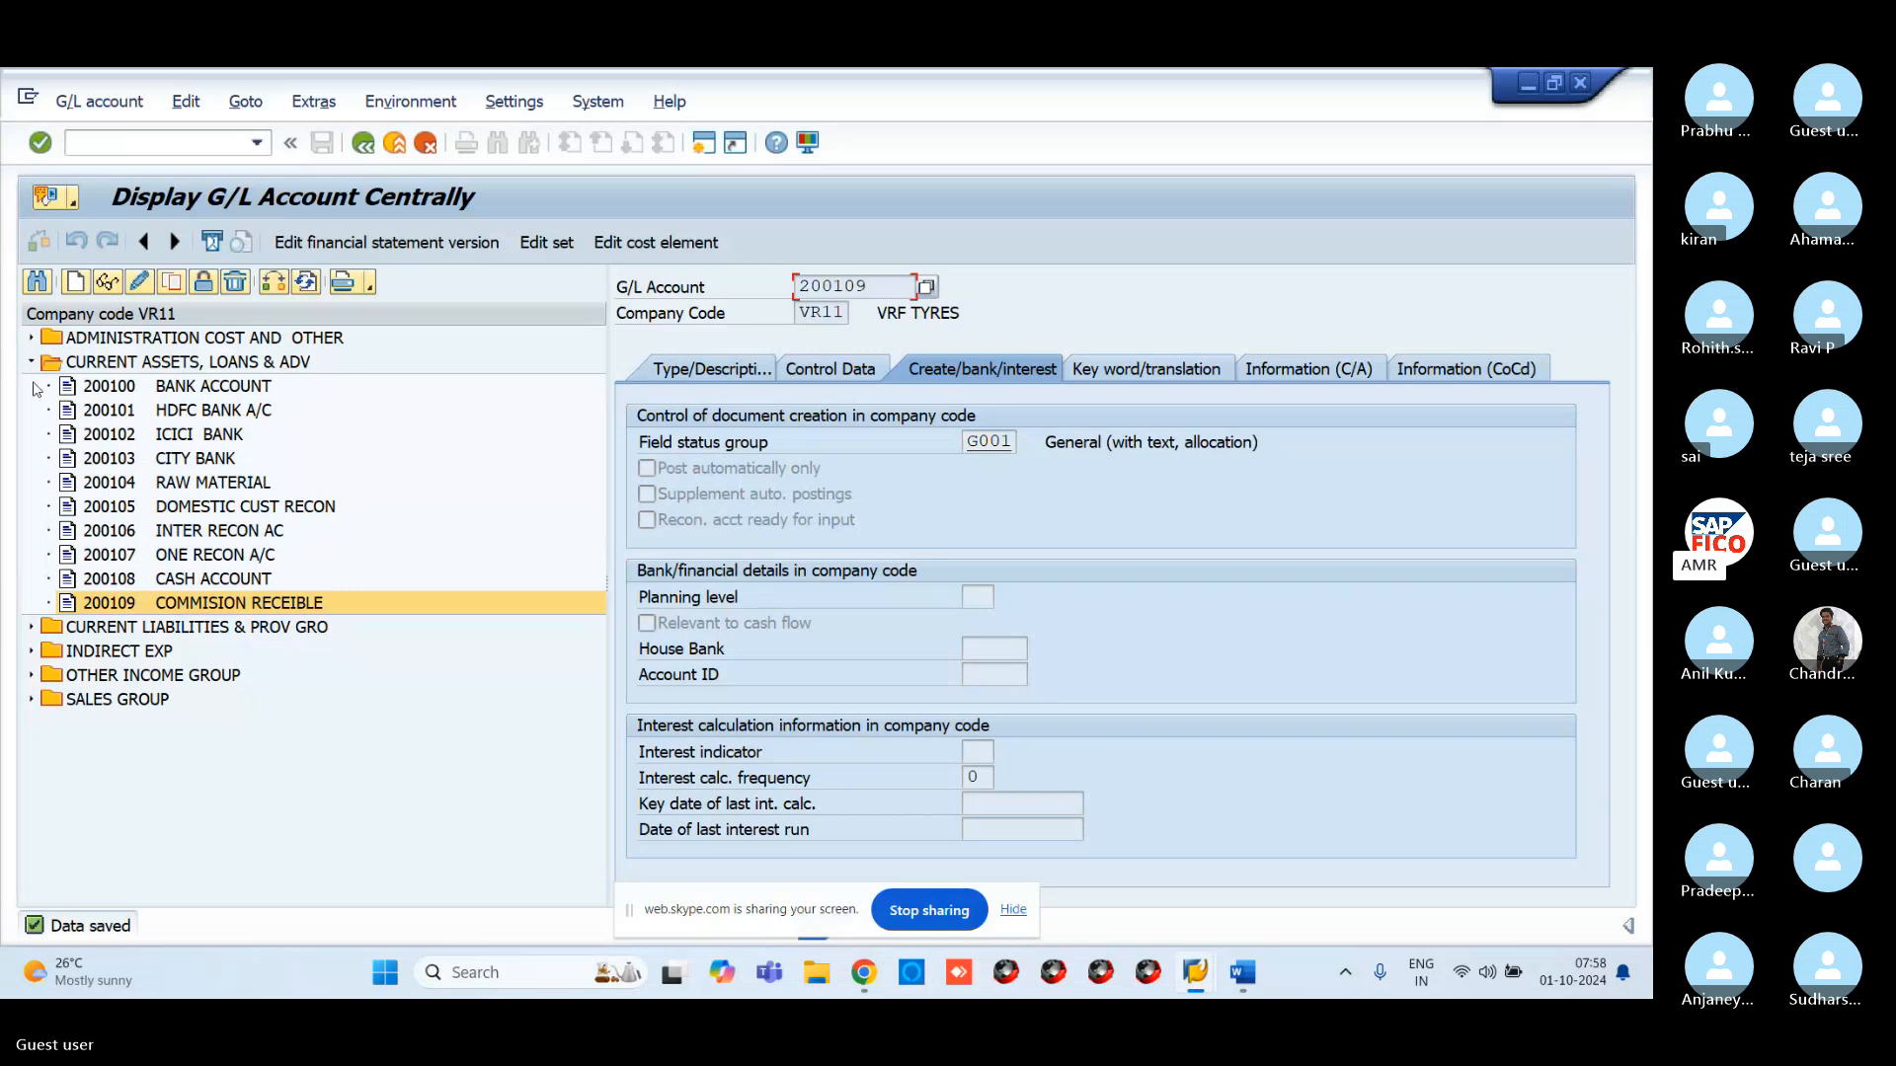
Select 300100 under OTHER INCOME GROUP and create new account number 300101
{"action": "left_click", "coordinate": [32, 676]}
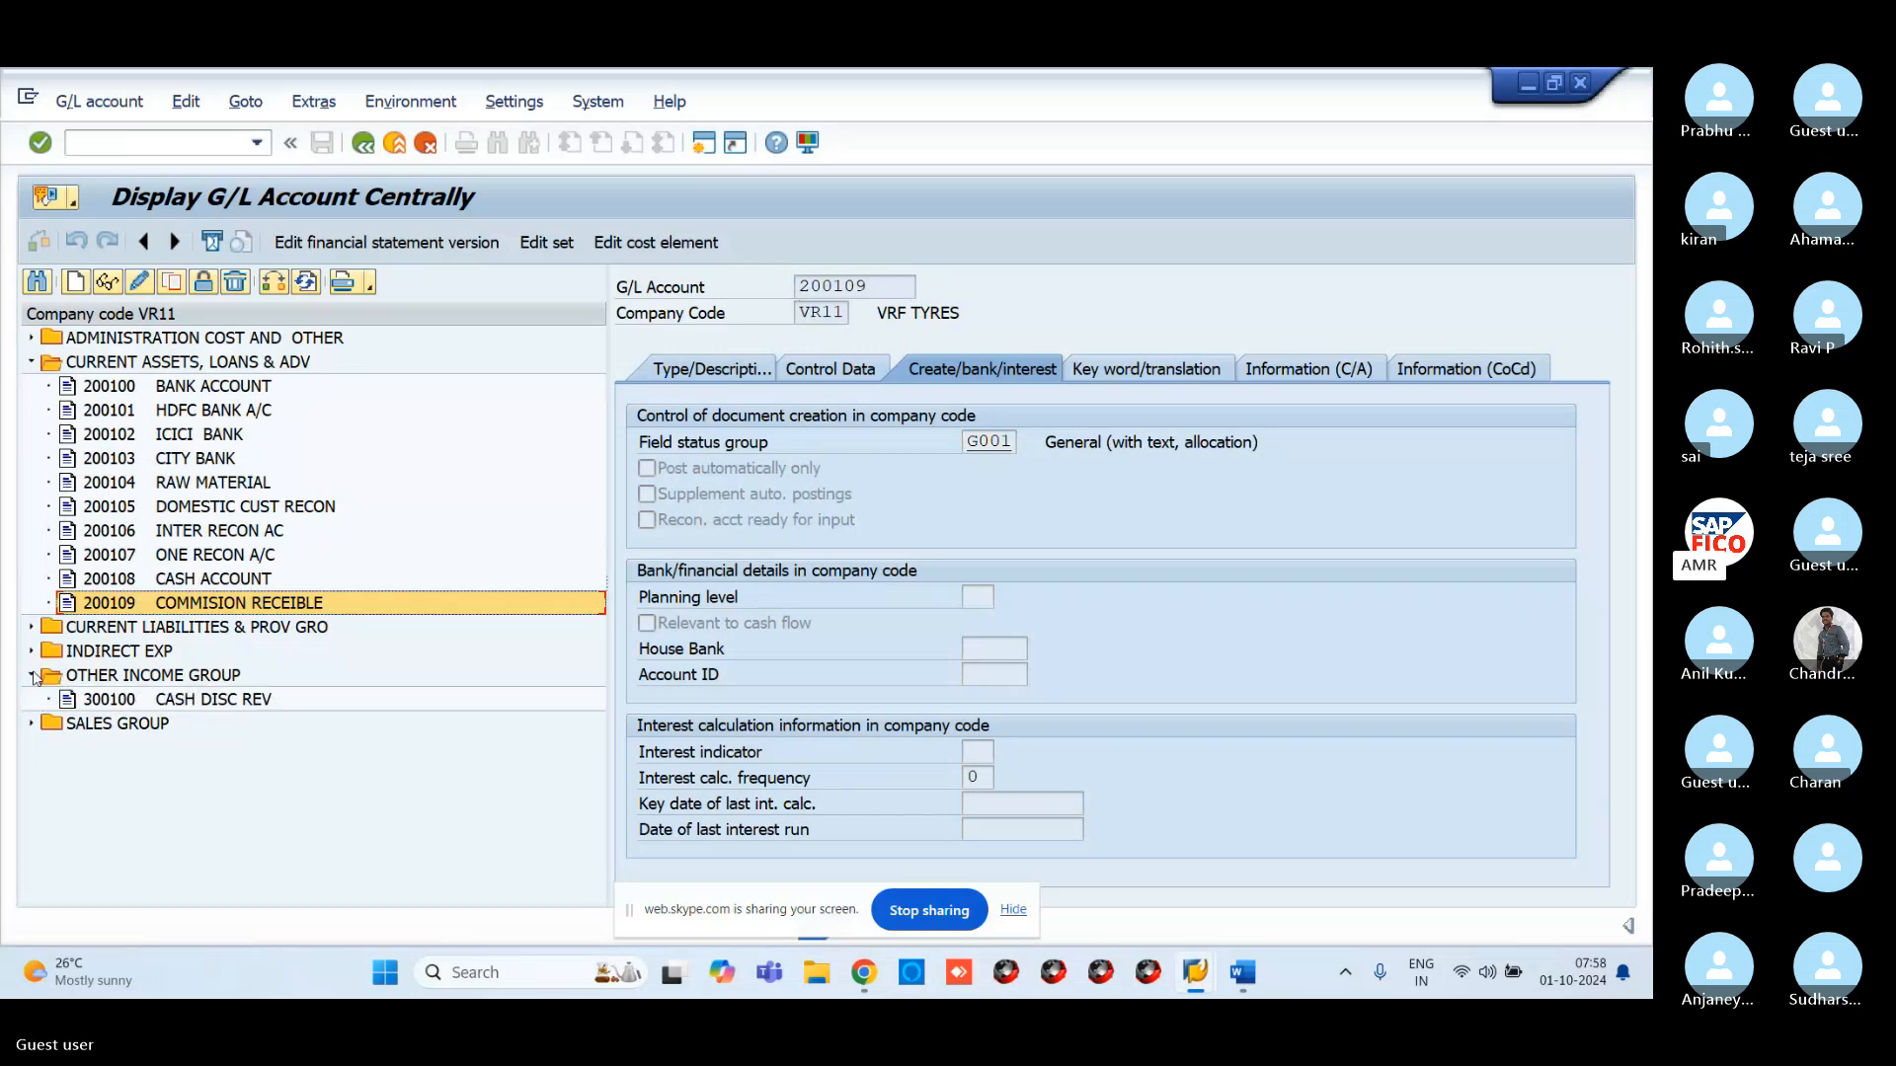
{"action": "left_click", "coordinate": [108, 699]}
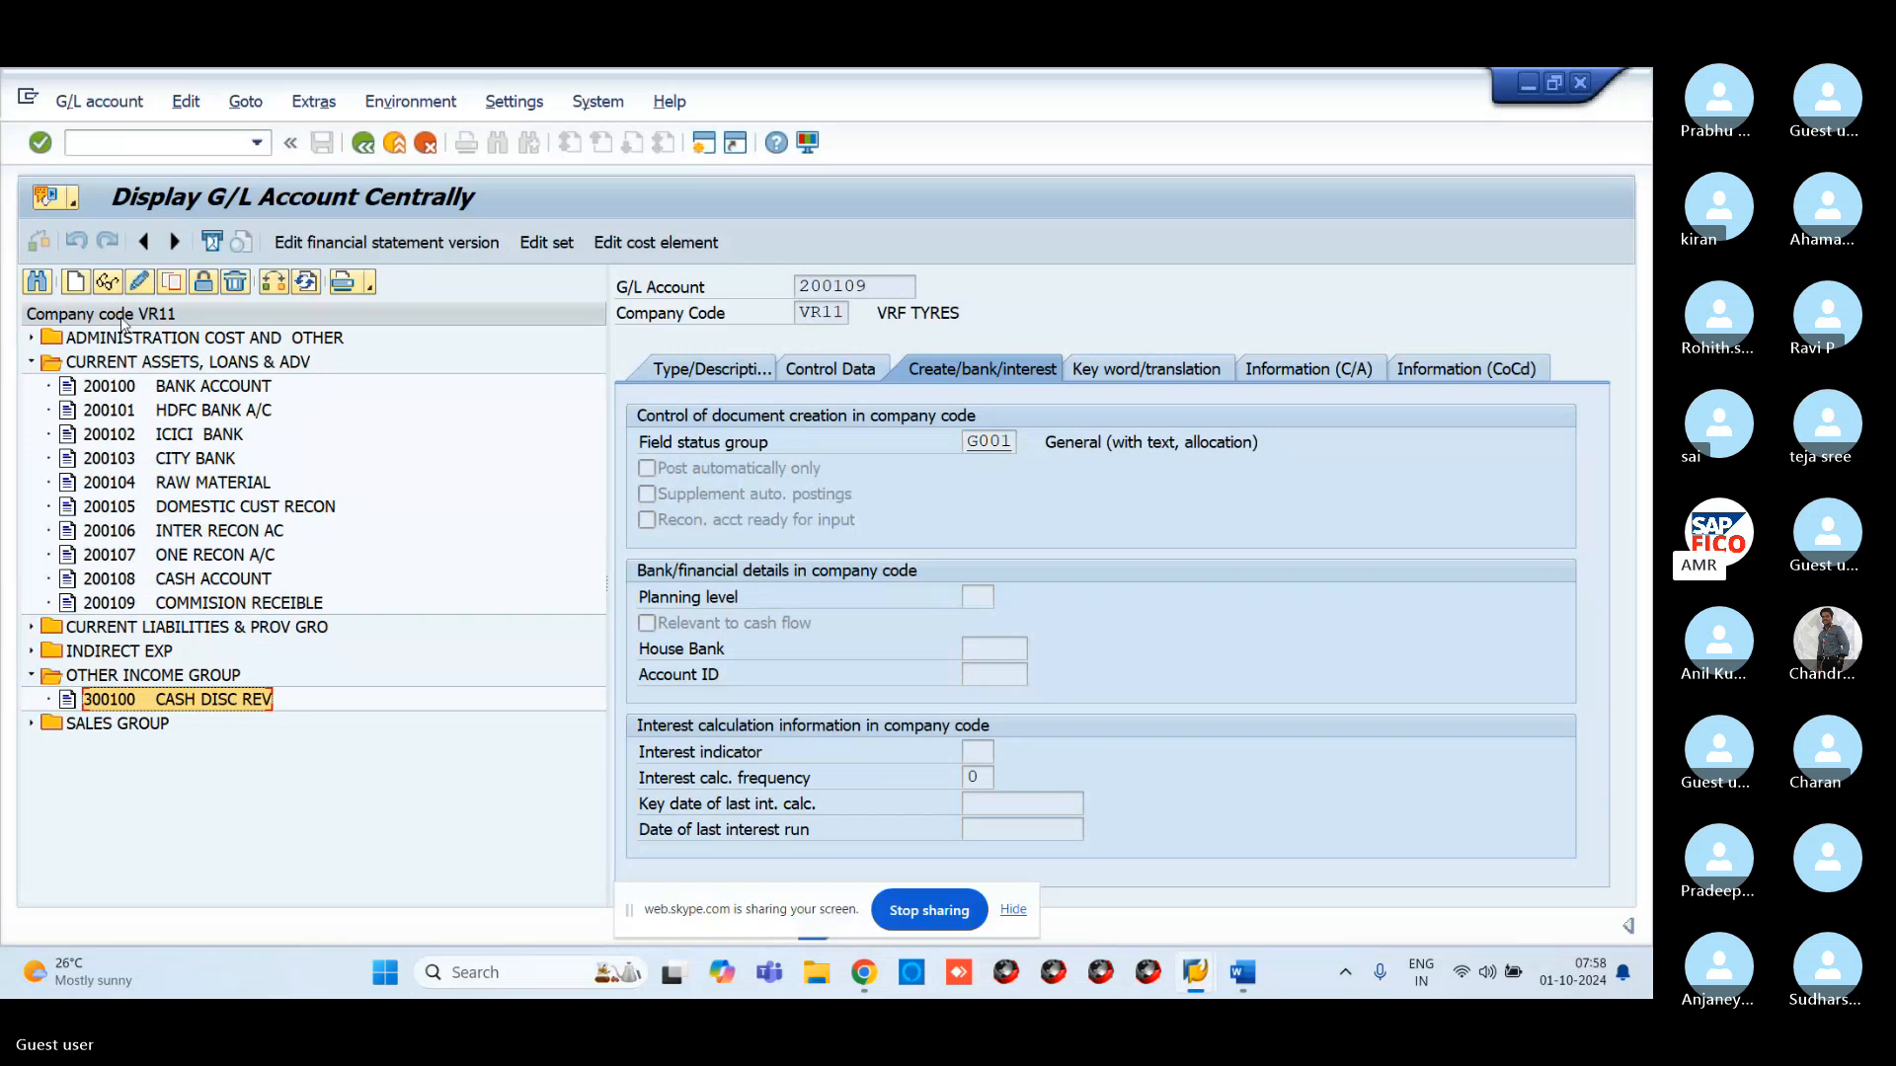
{"action": "left_click", "coordinate": [74, 283]}
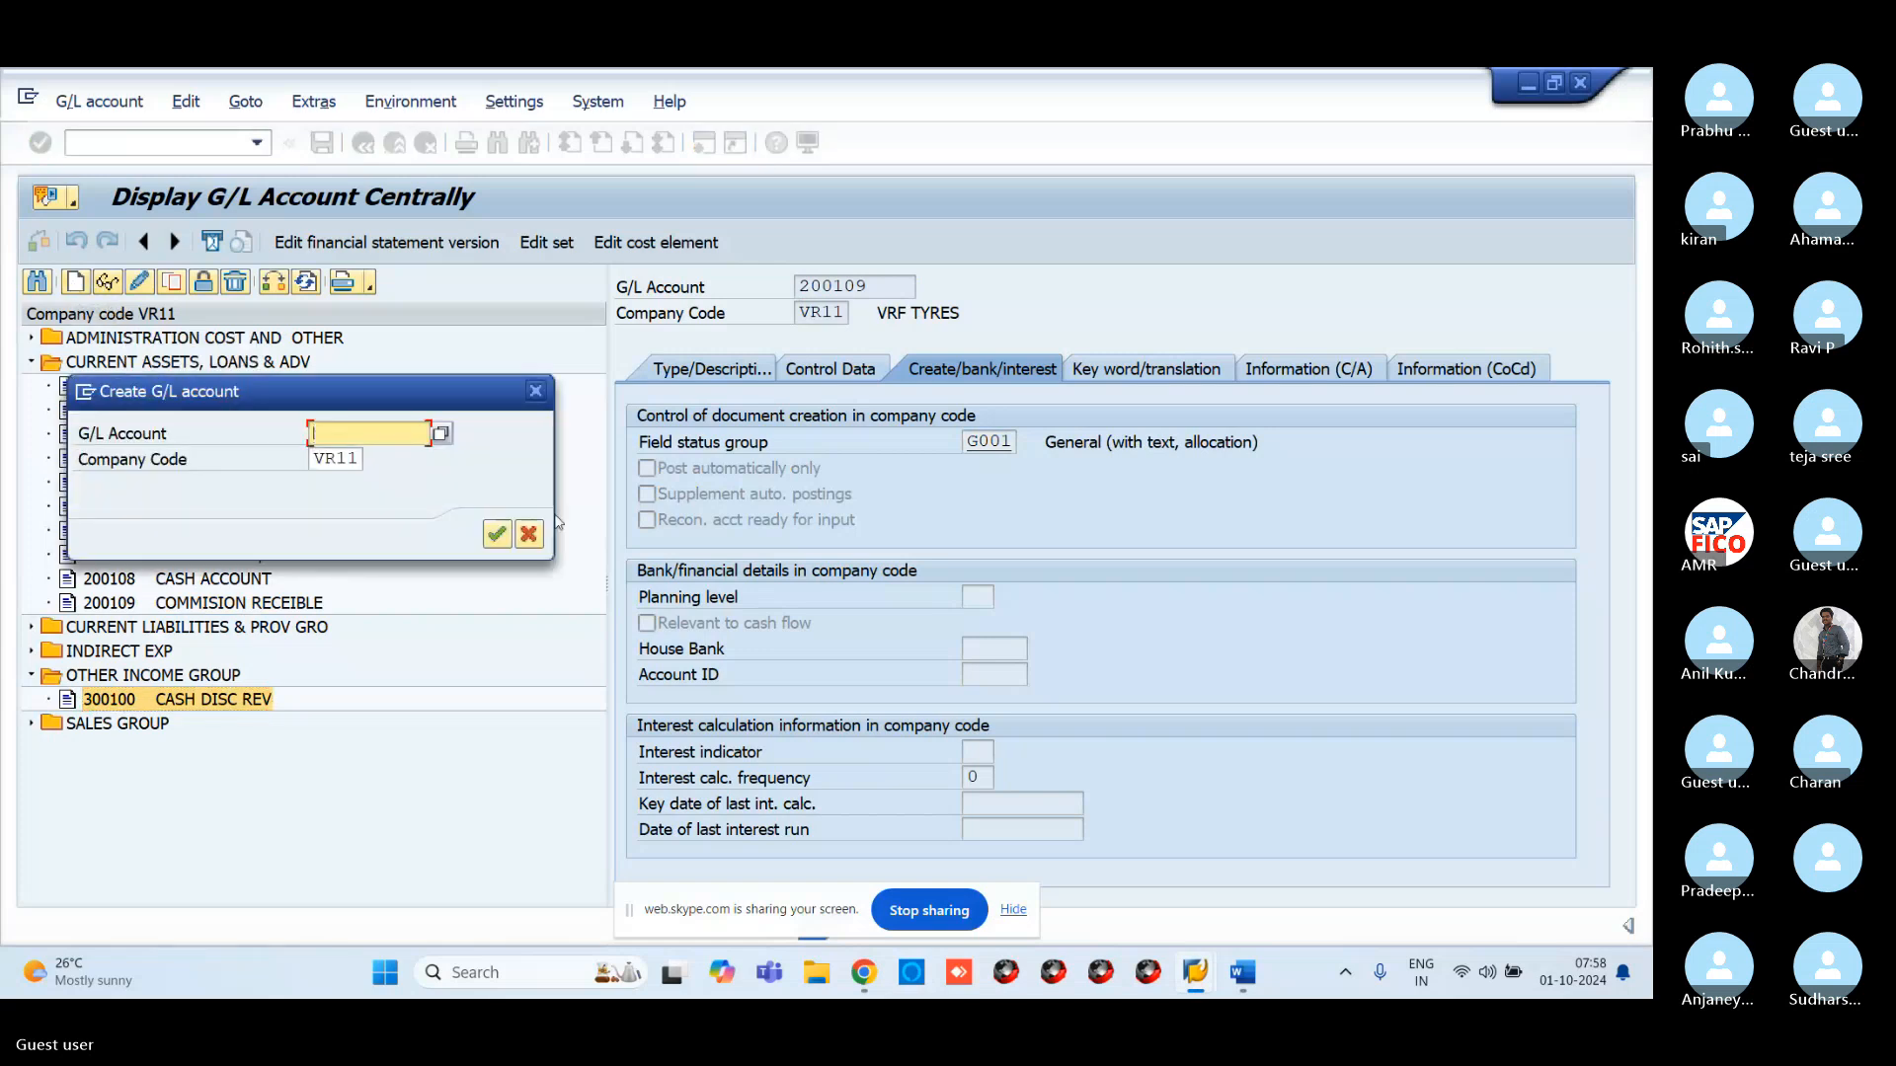
{"action": "type", "text": "300101"}
{"action": "key", "text": "Return"}
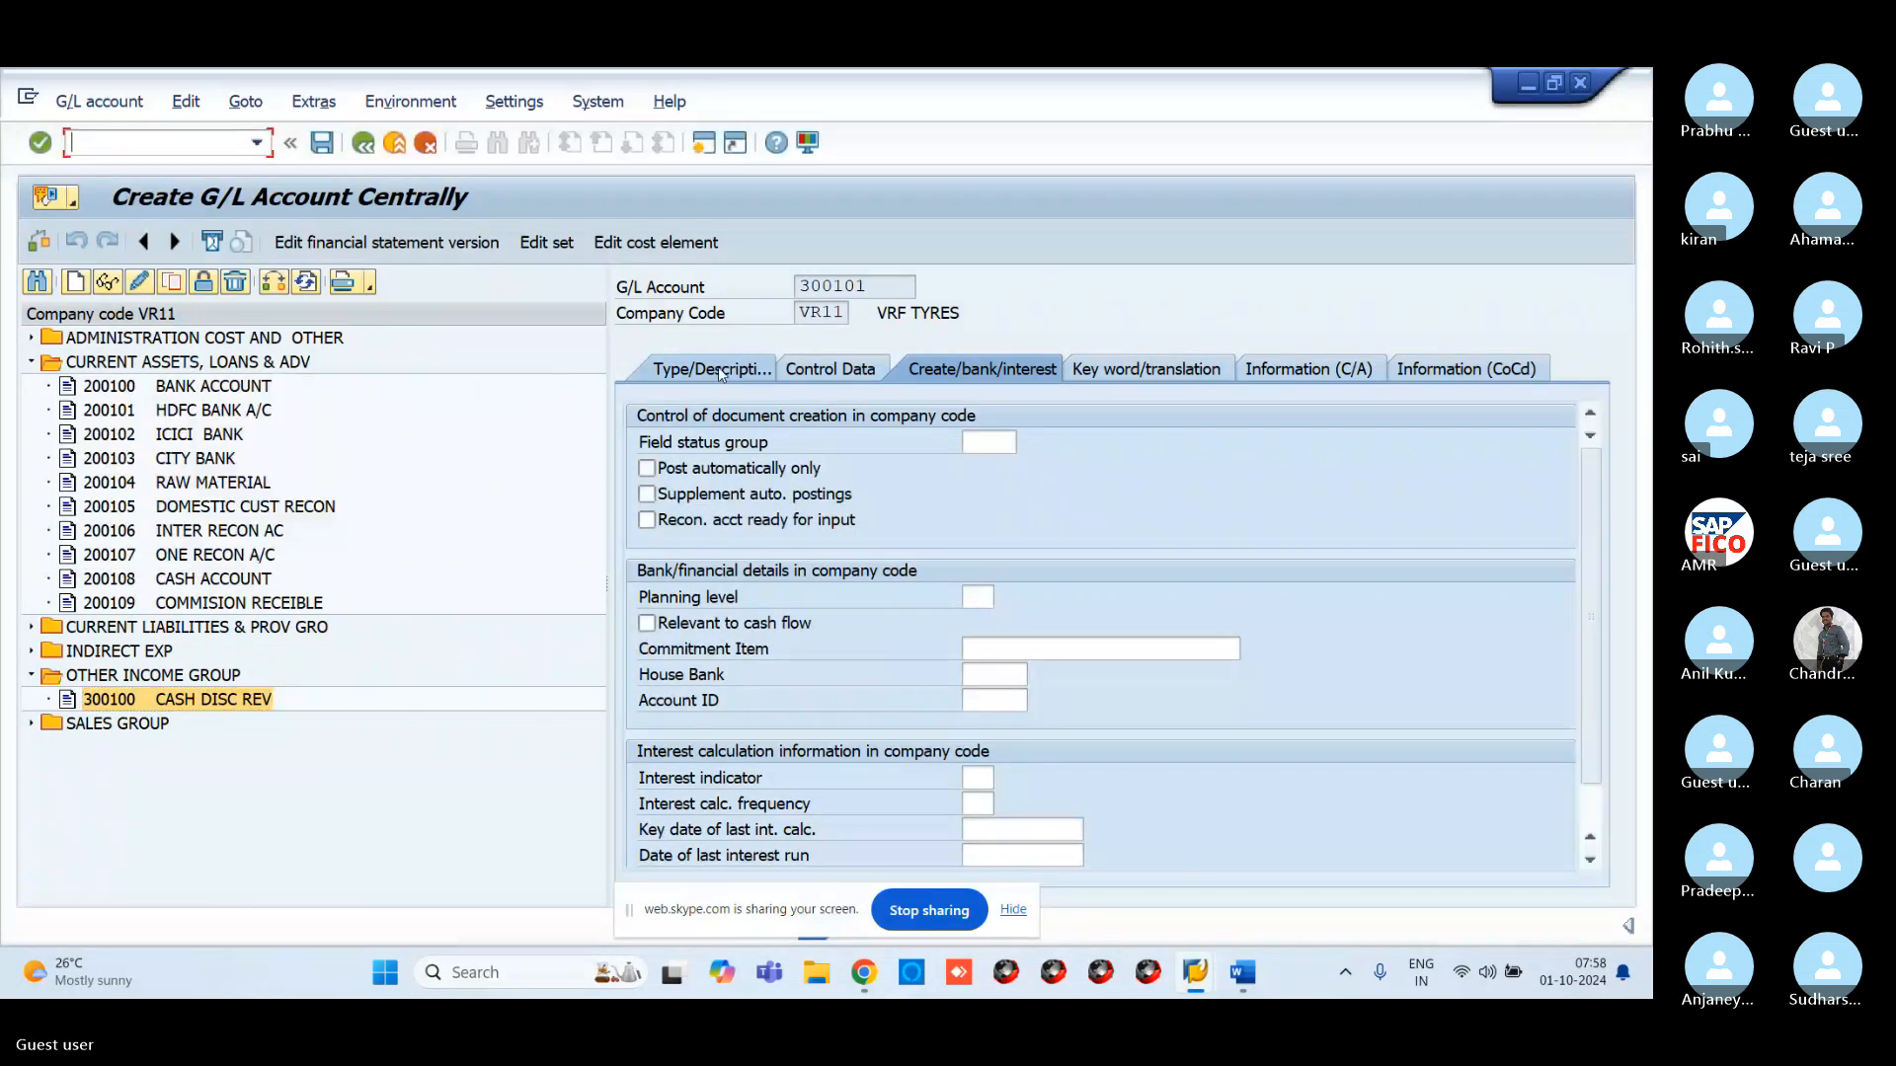
Assign OTHER INCOME GROUP and fill short and long texts from the suggested 'COMM' entries
{"action": "left_click", "coordinate": [987, 444]}
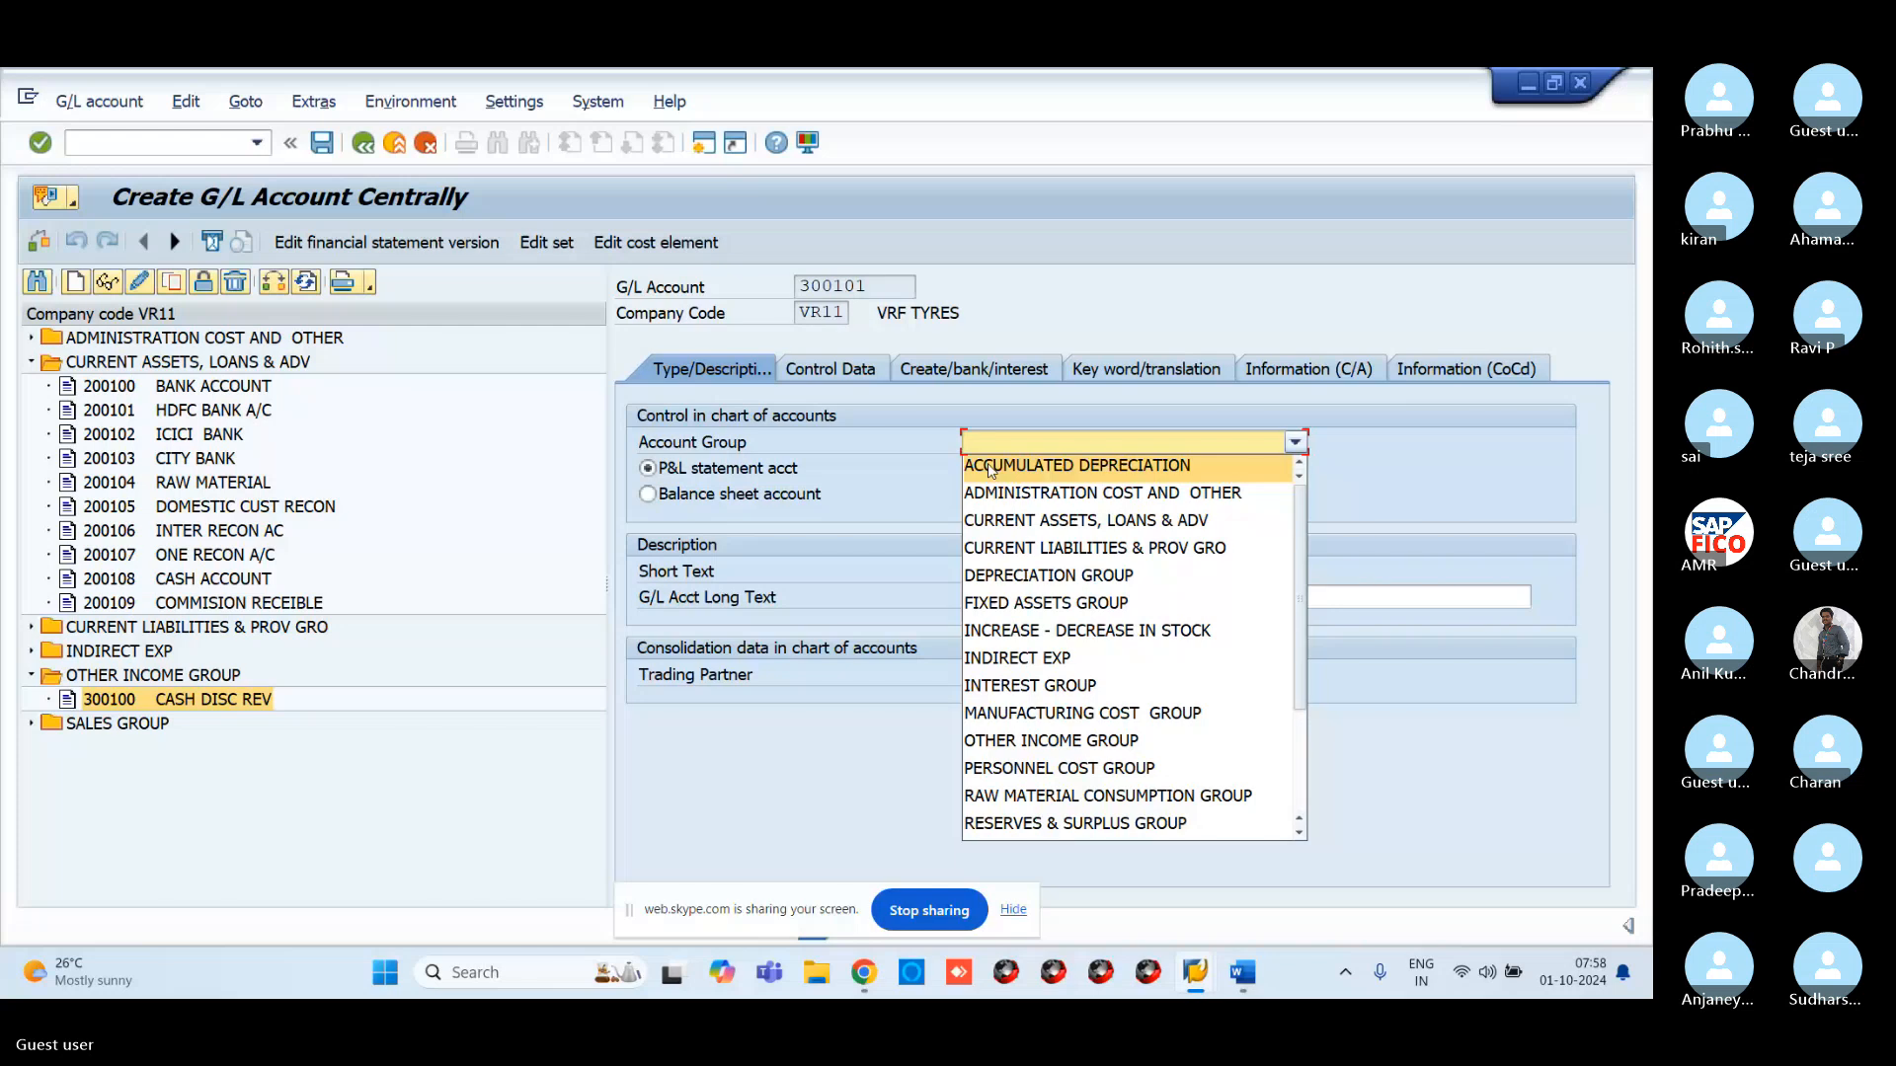
{"action": "left_click", "coordinate": [1017, 741]}
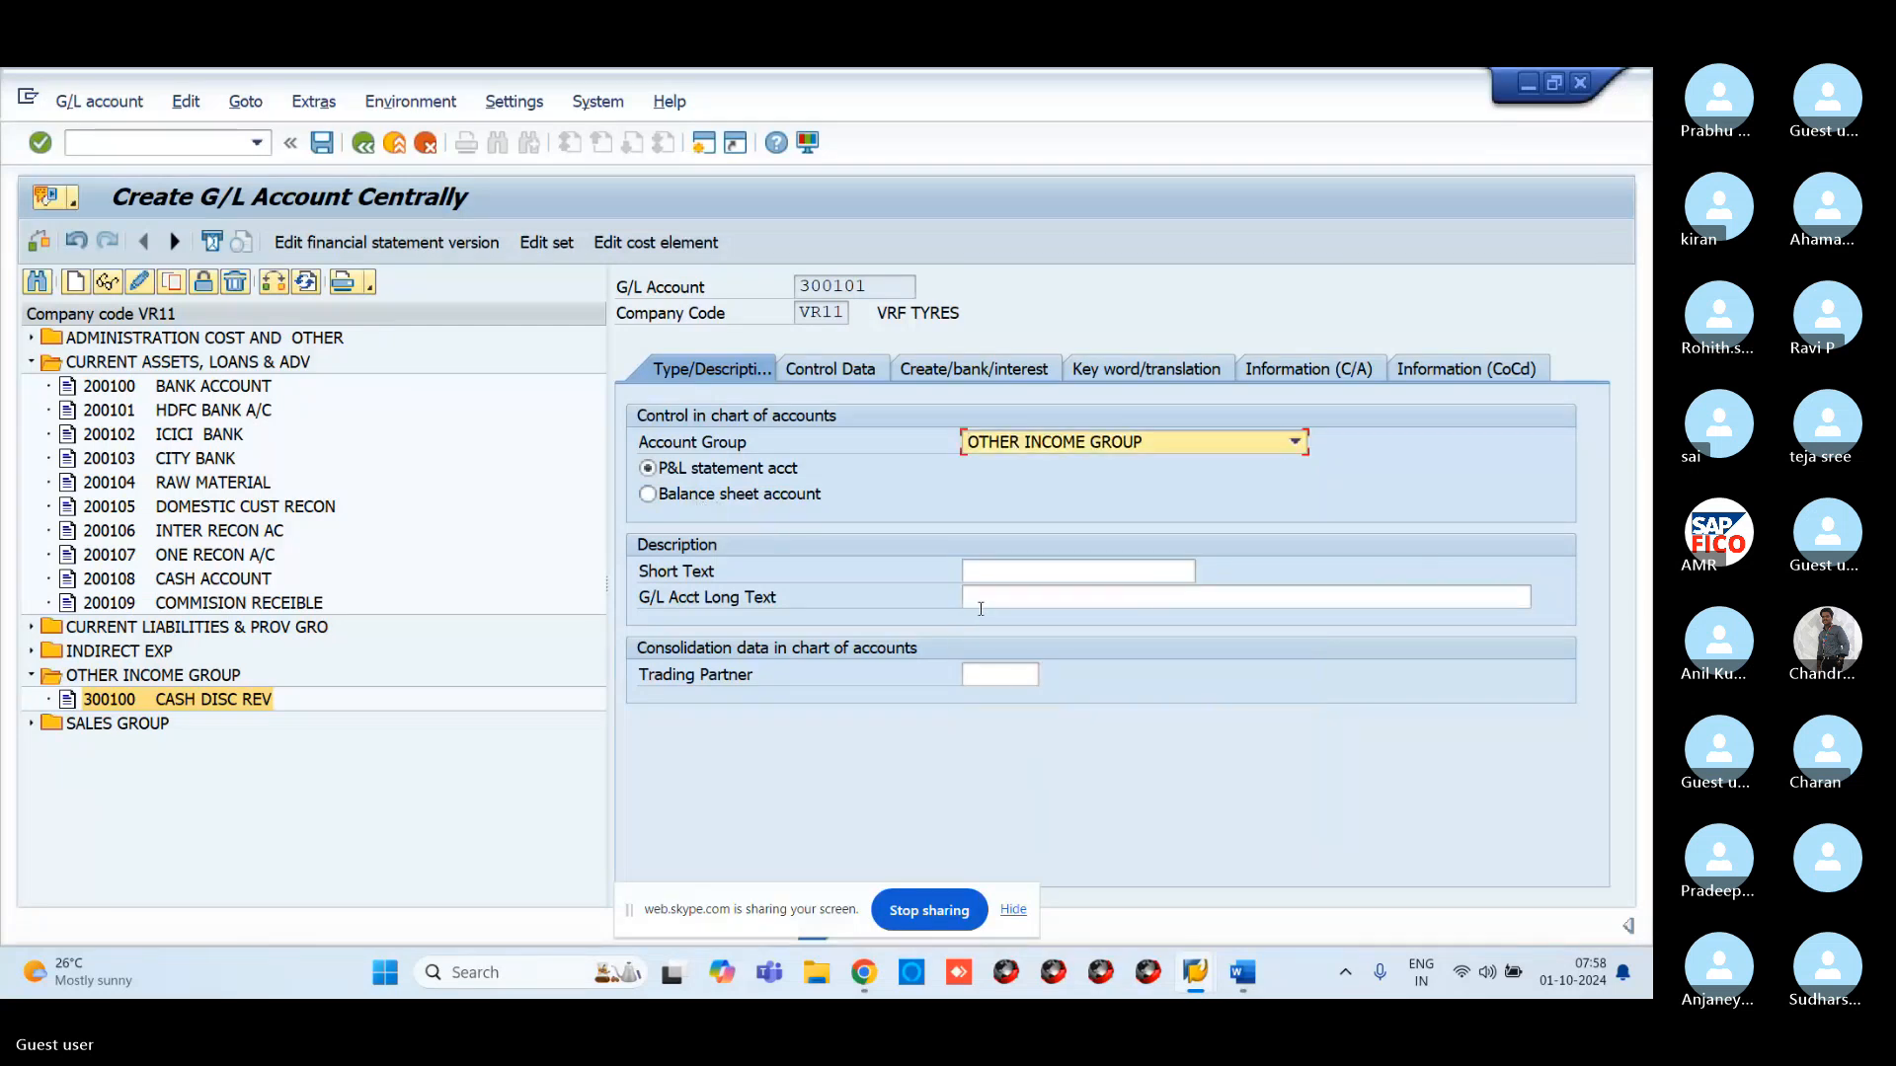
{"action": "left_click", "coordinate": [1002, 579]}
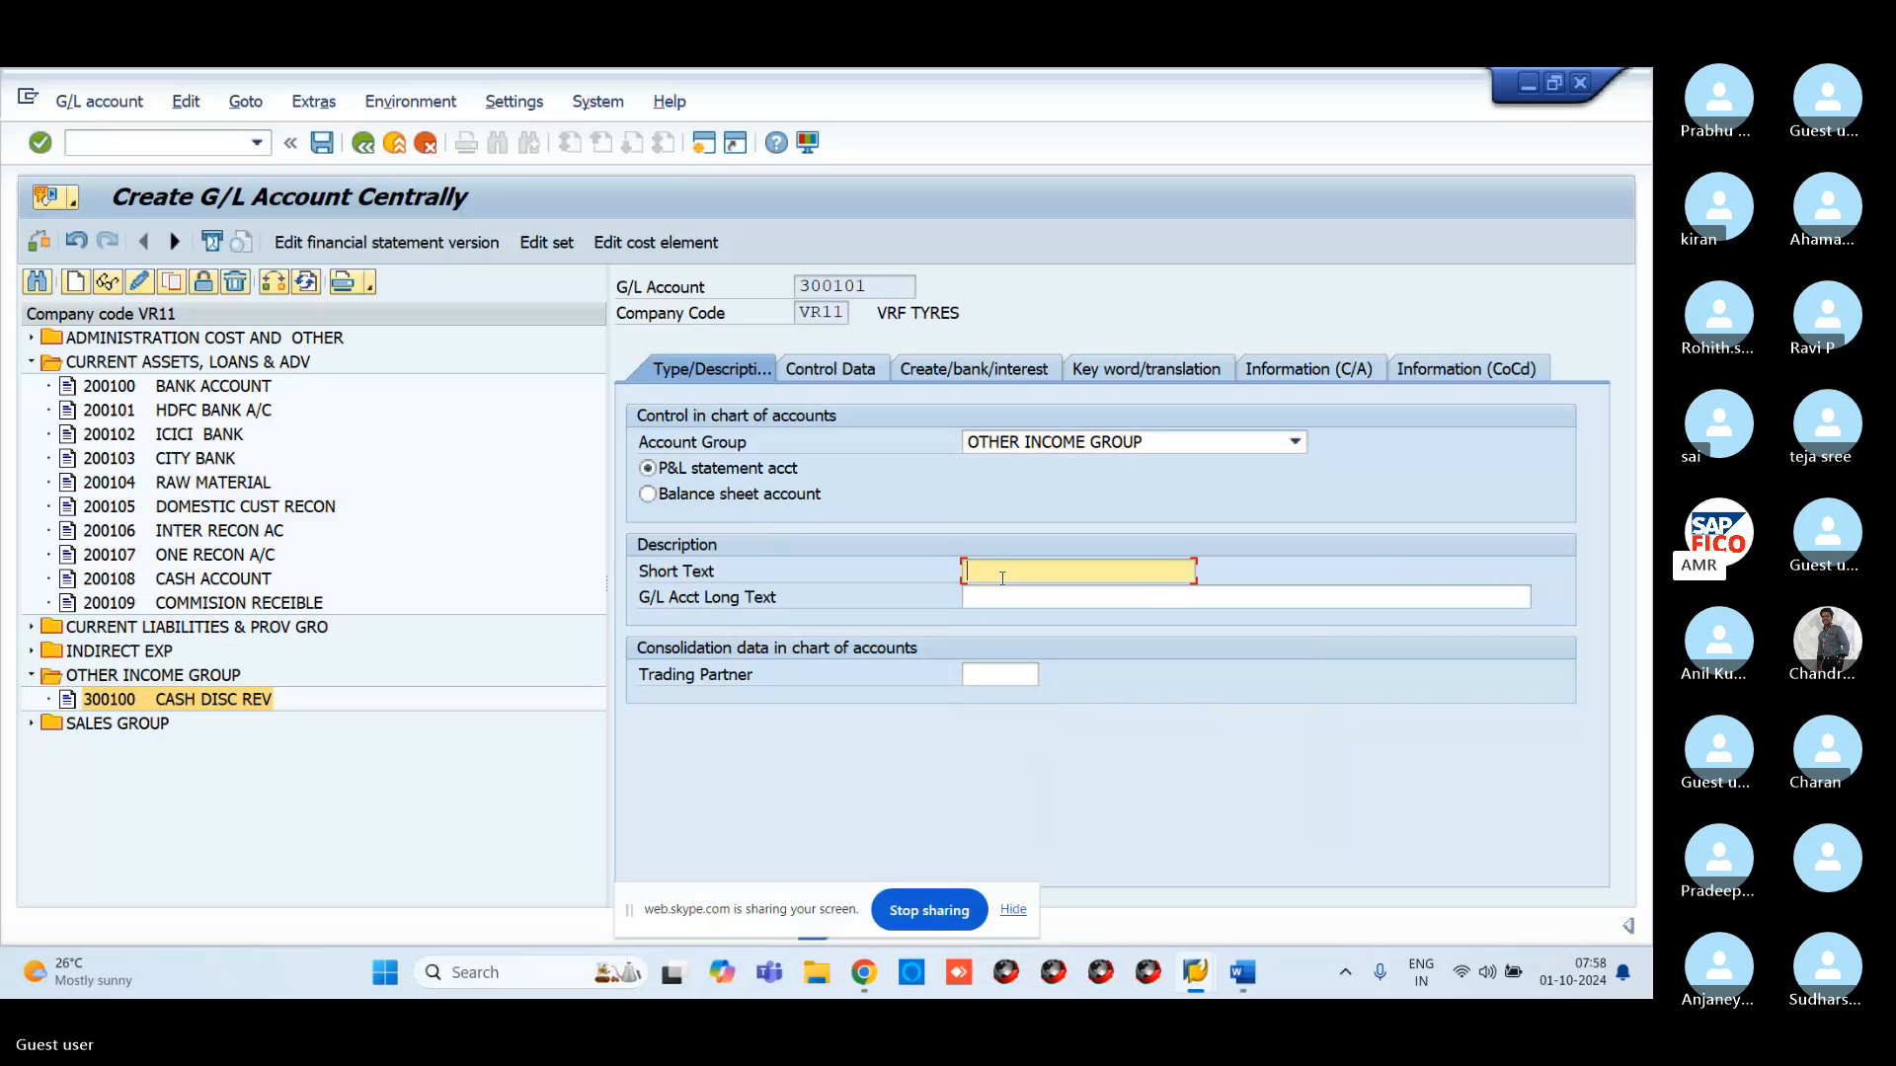
{"action": "type", "text": "COMM"}
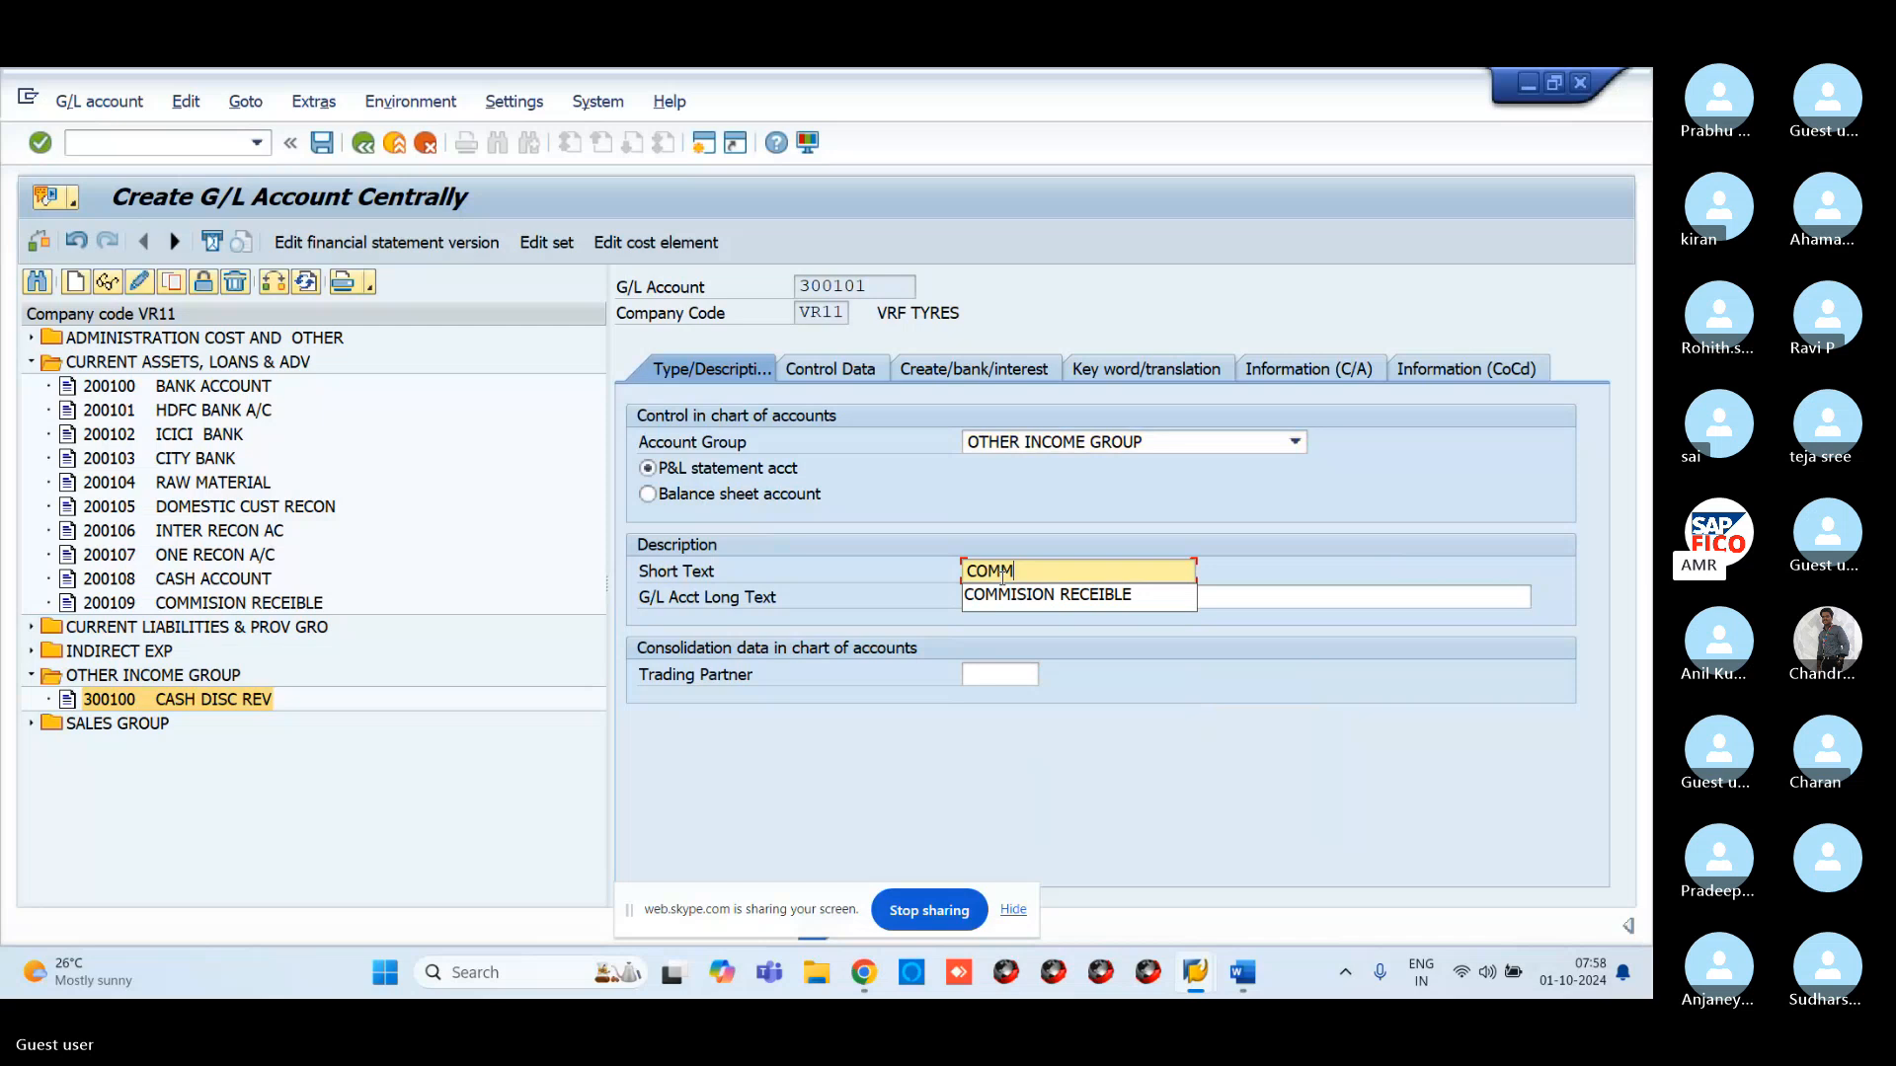
{"action": "left_click", "coordinate": [1072, 595]}
{"action": "left_click", "coordinate": [1070, 603]}
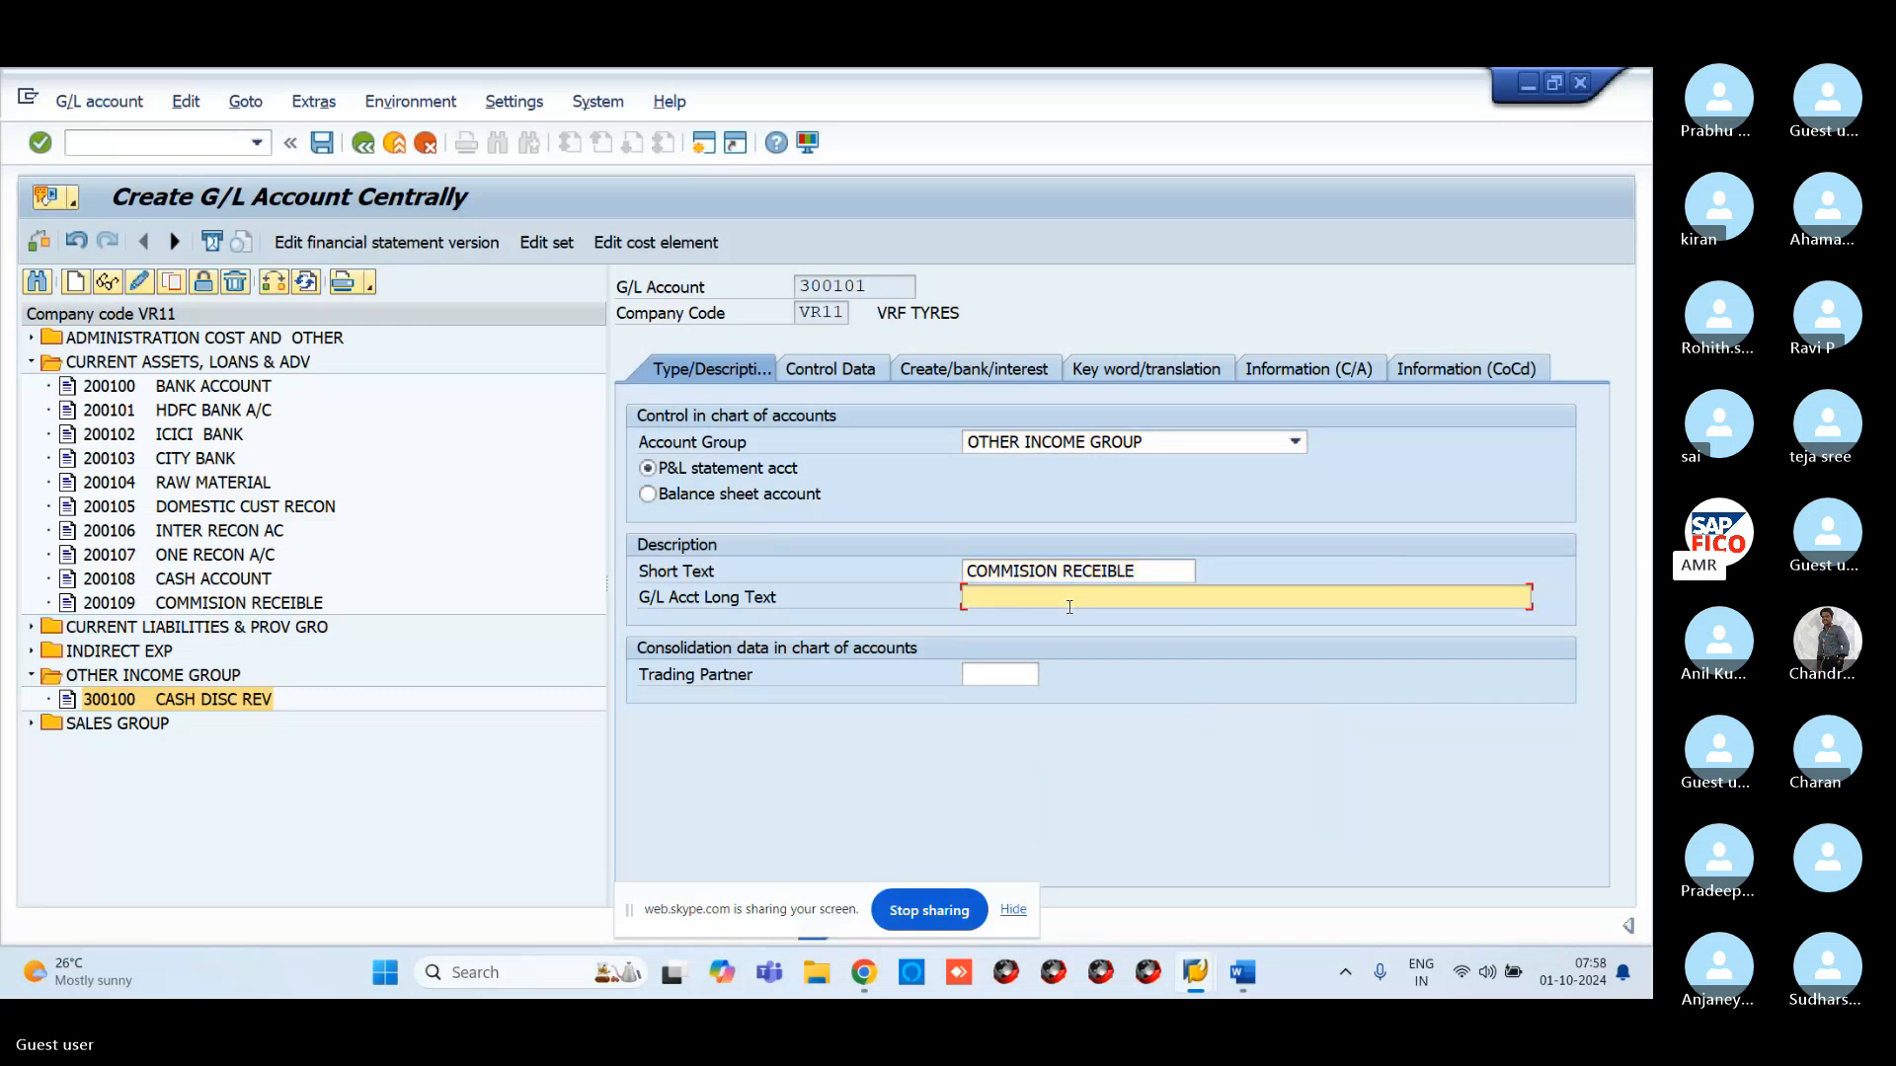
{"action": "type", "text": "COMM"}
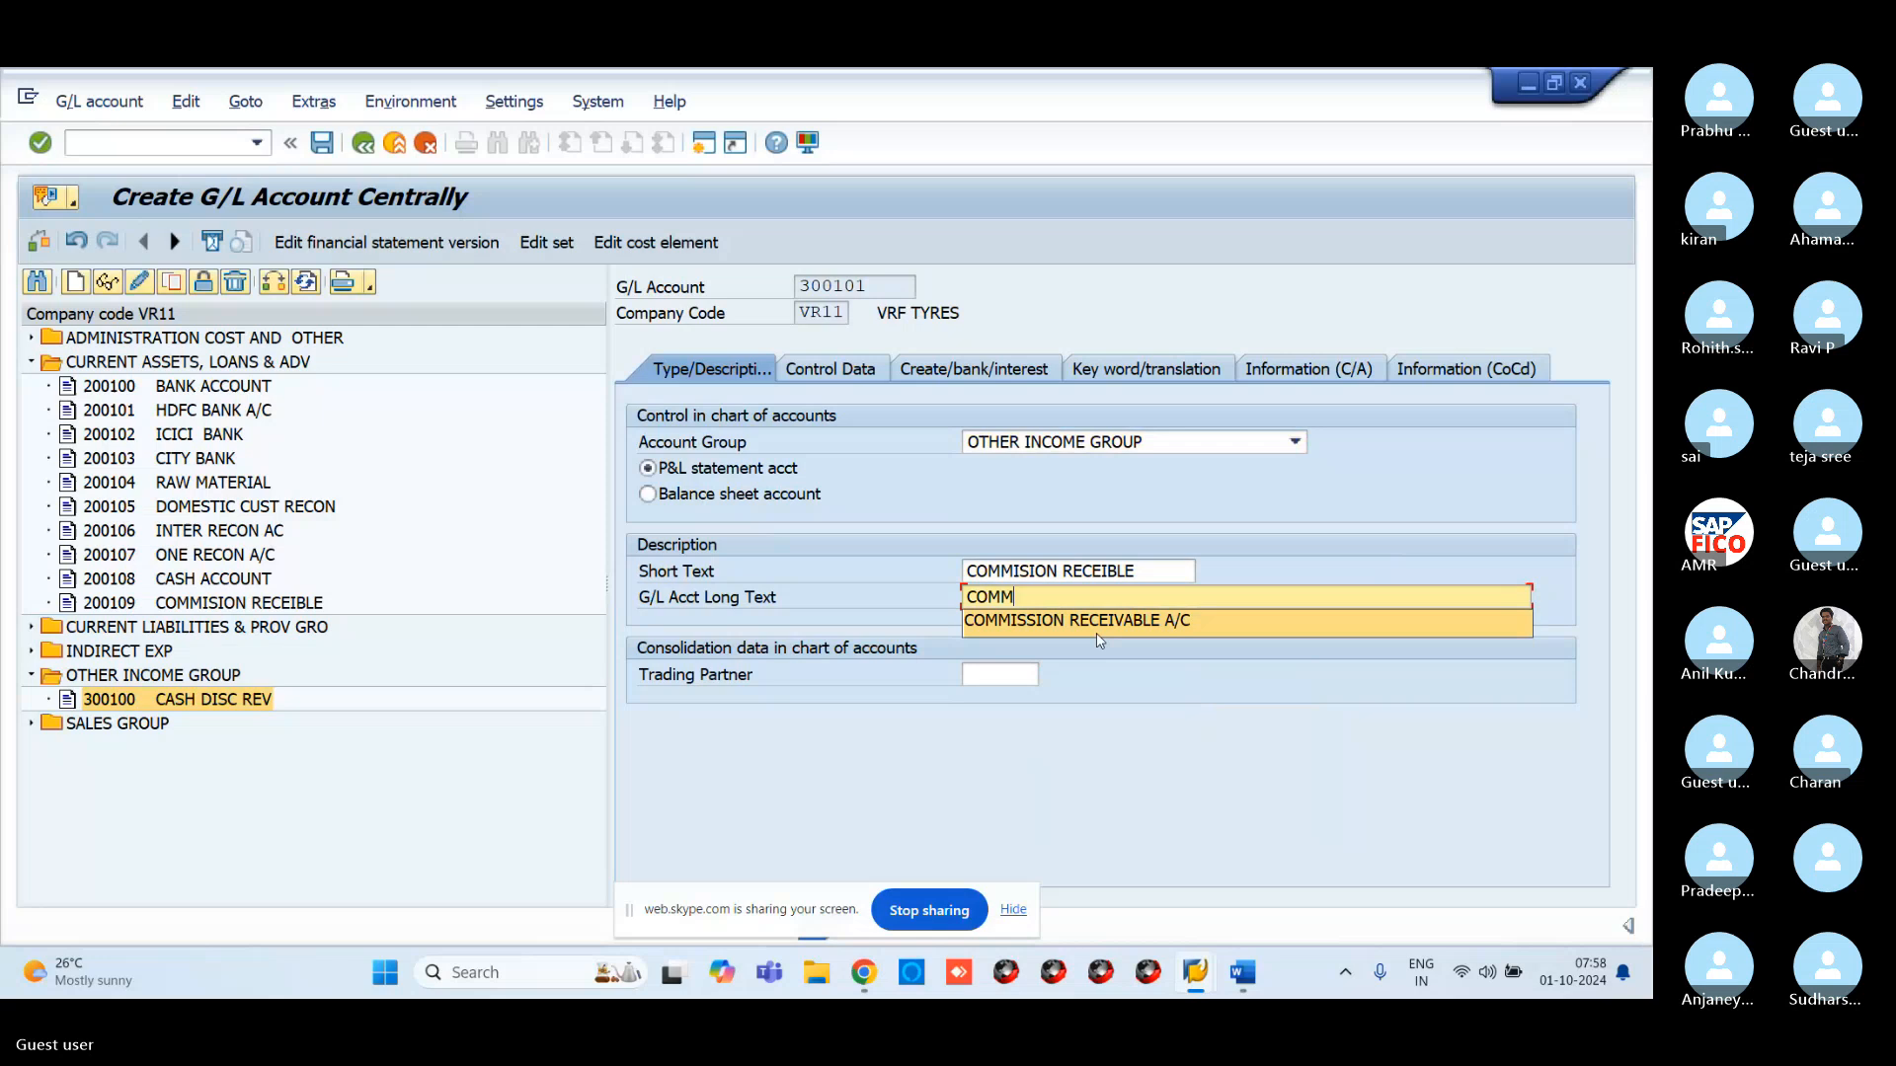
{"action": "left_click", "coordinate": [1077, 620]}
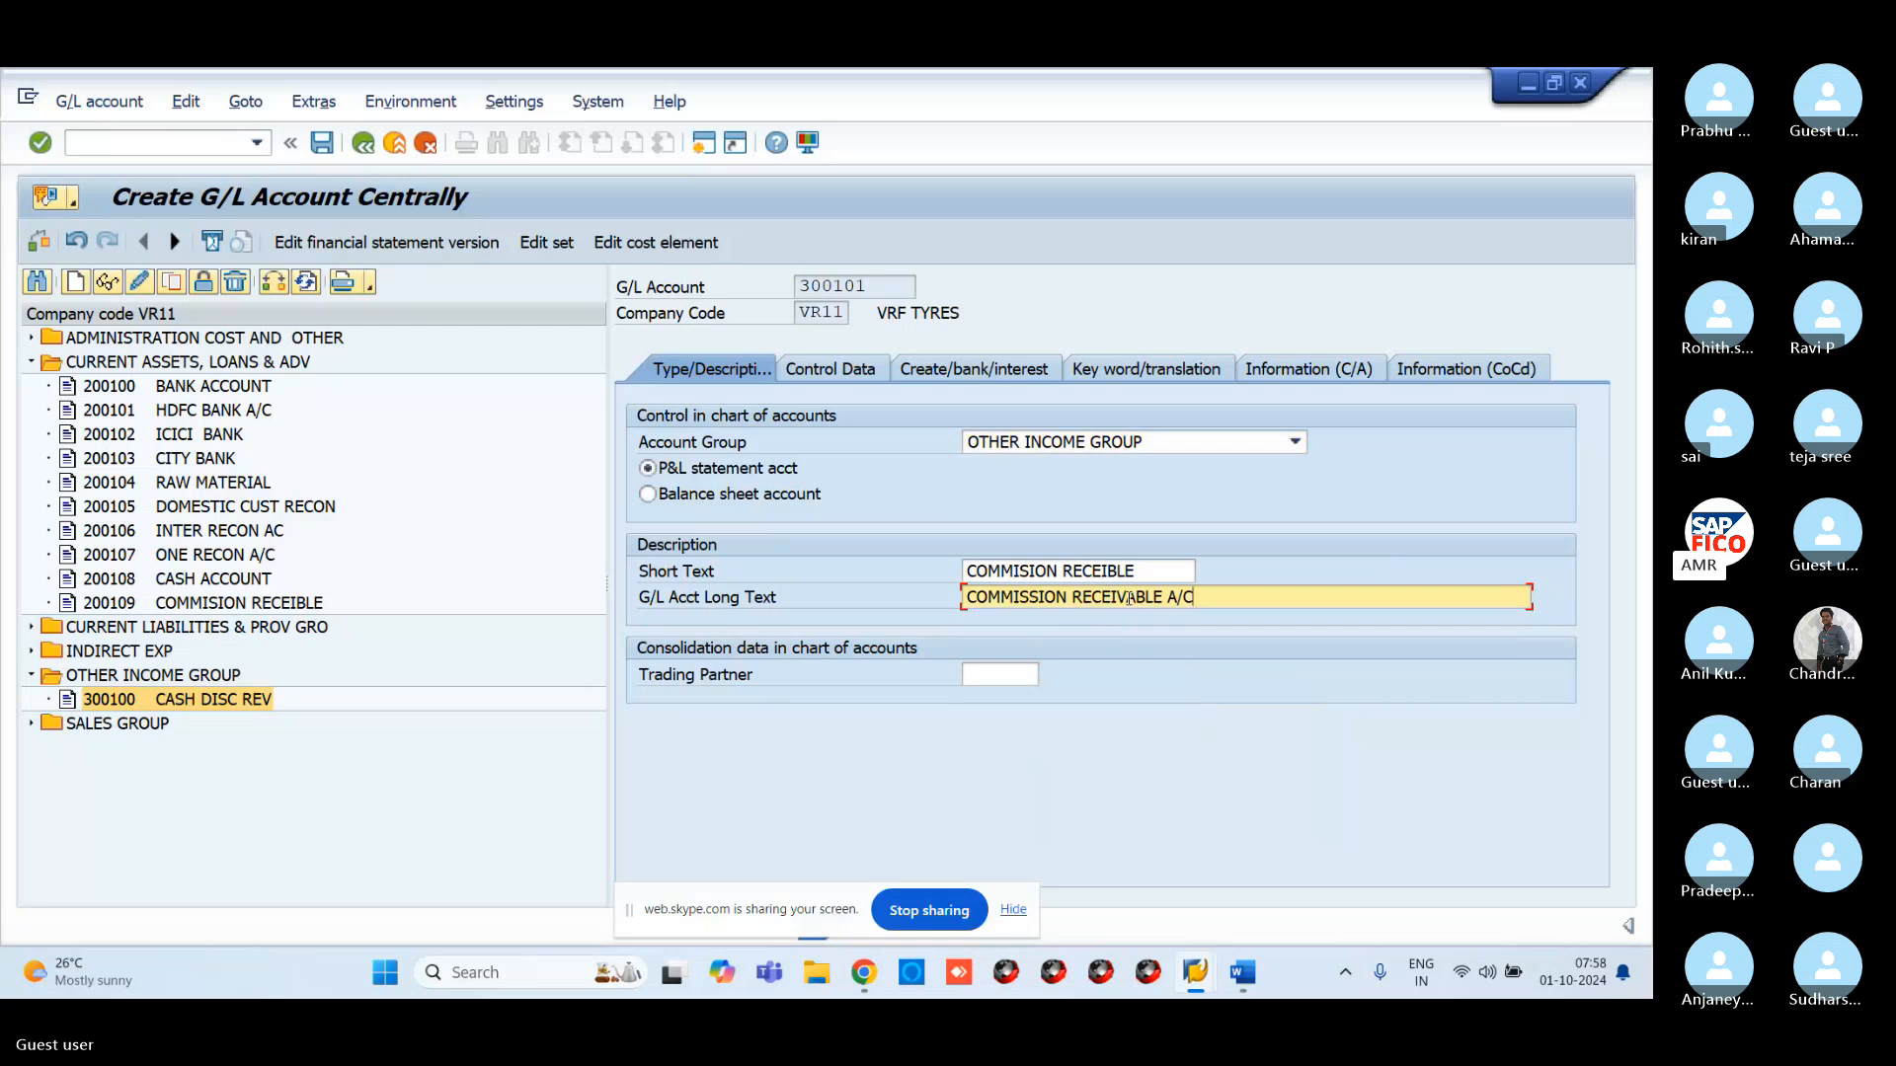
Correct the short text to 'COMMISION RECEIVED' and long text to 'COMMISSION RECEIVED A/C'
{"action": "left_click", "coordinate": [1145, 573]}
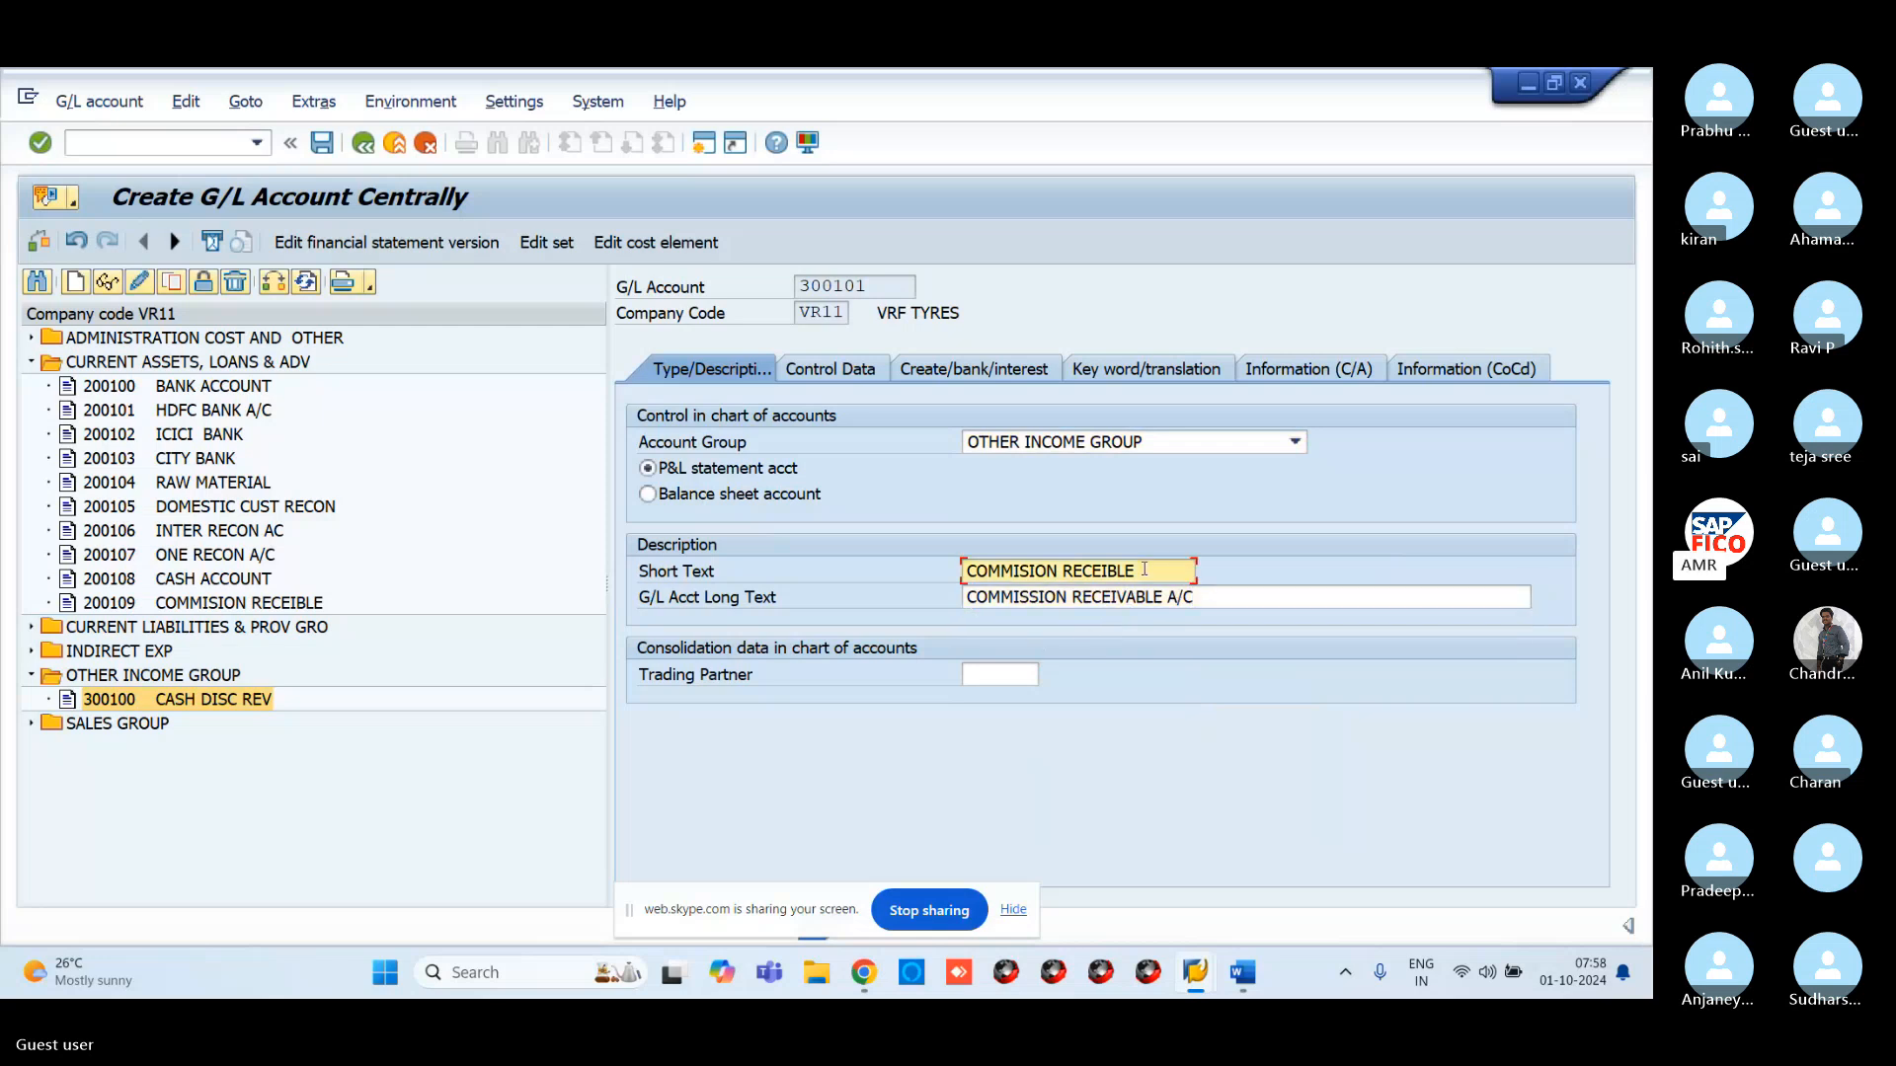
{"action": "key", "text": "BackSpace"}
{"action": "key", "text": "BackSpace"}
{"action": "key", "text": "BackSpace"}
{"action": "key", "text": "BackSpace"}
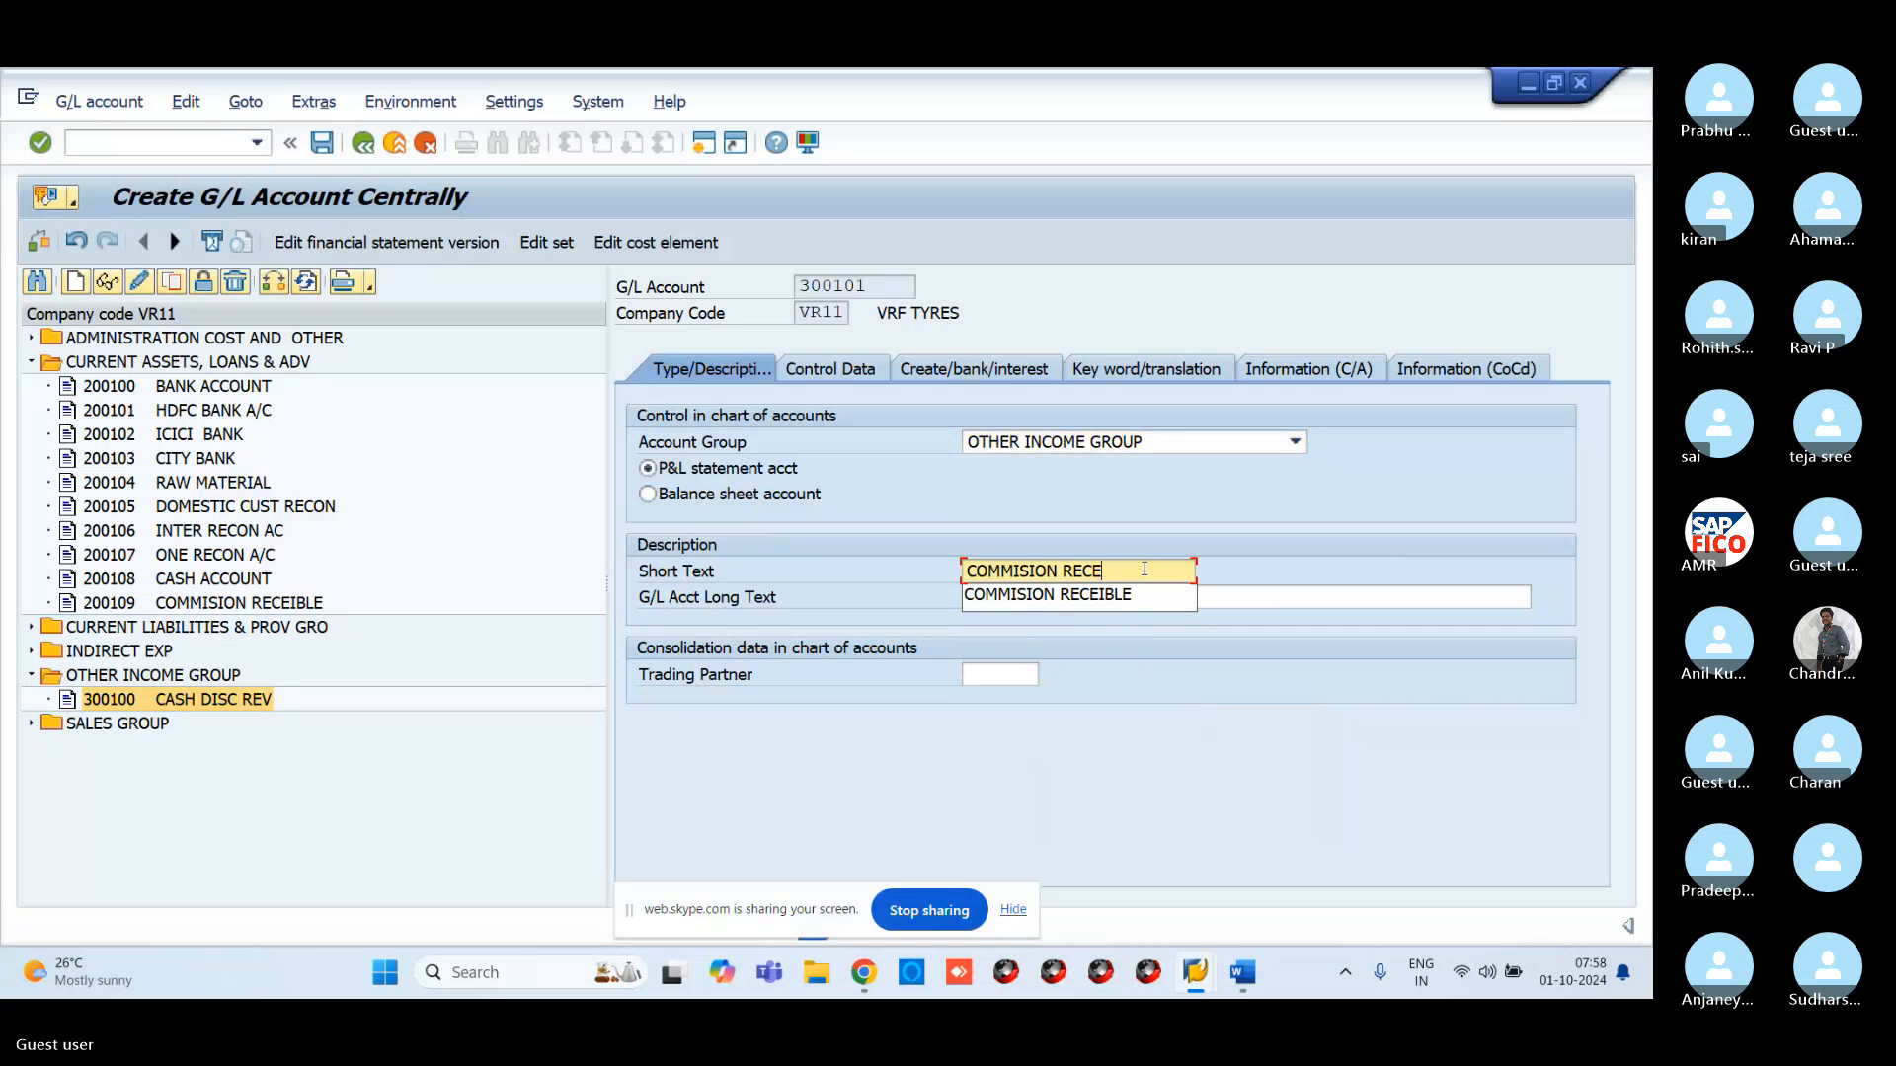
{"action": "type", "text": "IVED"}
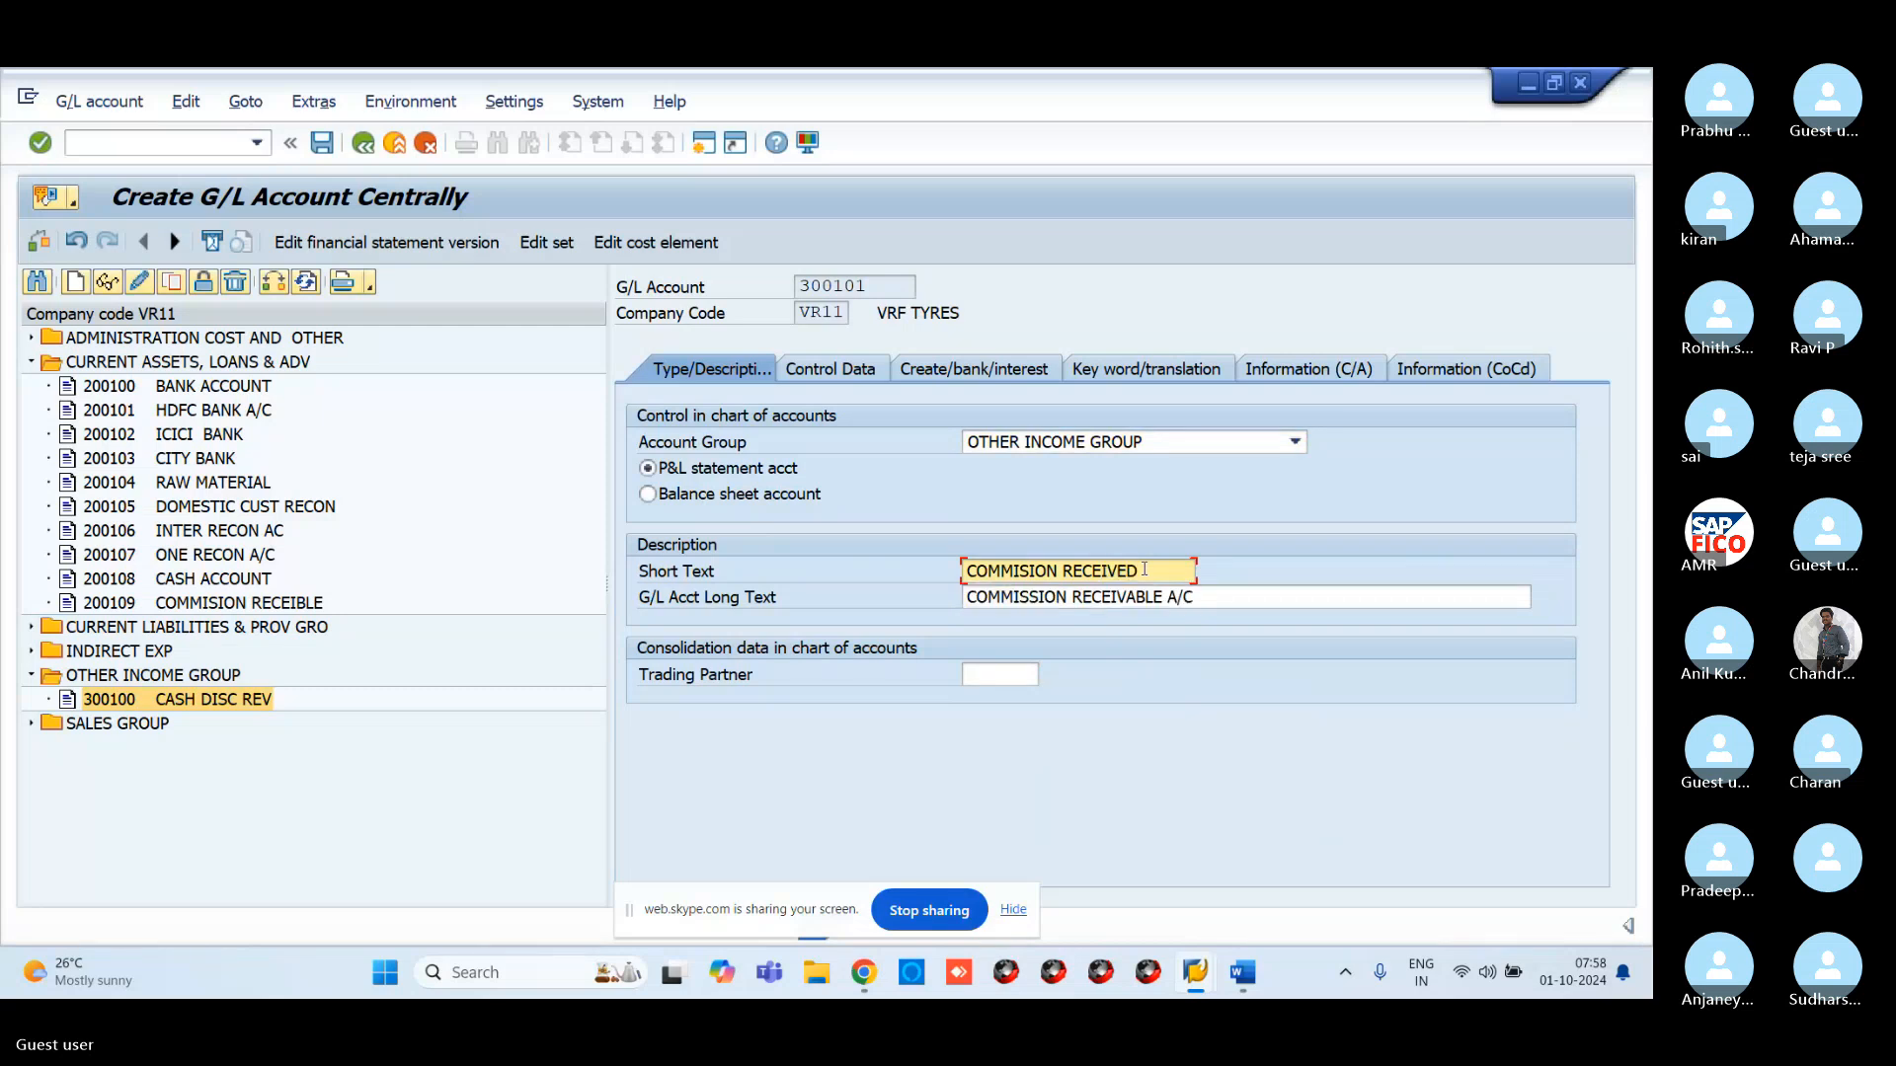
{"action": "left_click", "coordinate": [1220, 597]}
{"action": "key", "text": "BackSpace"}
{"action": "key", "text": "BackSpace"}
{"action": "key", "text": "BackSpace"}
{"action": "key", "text": "BackSpace"}
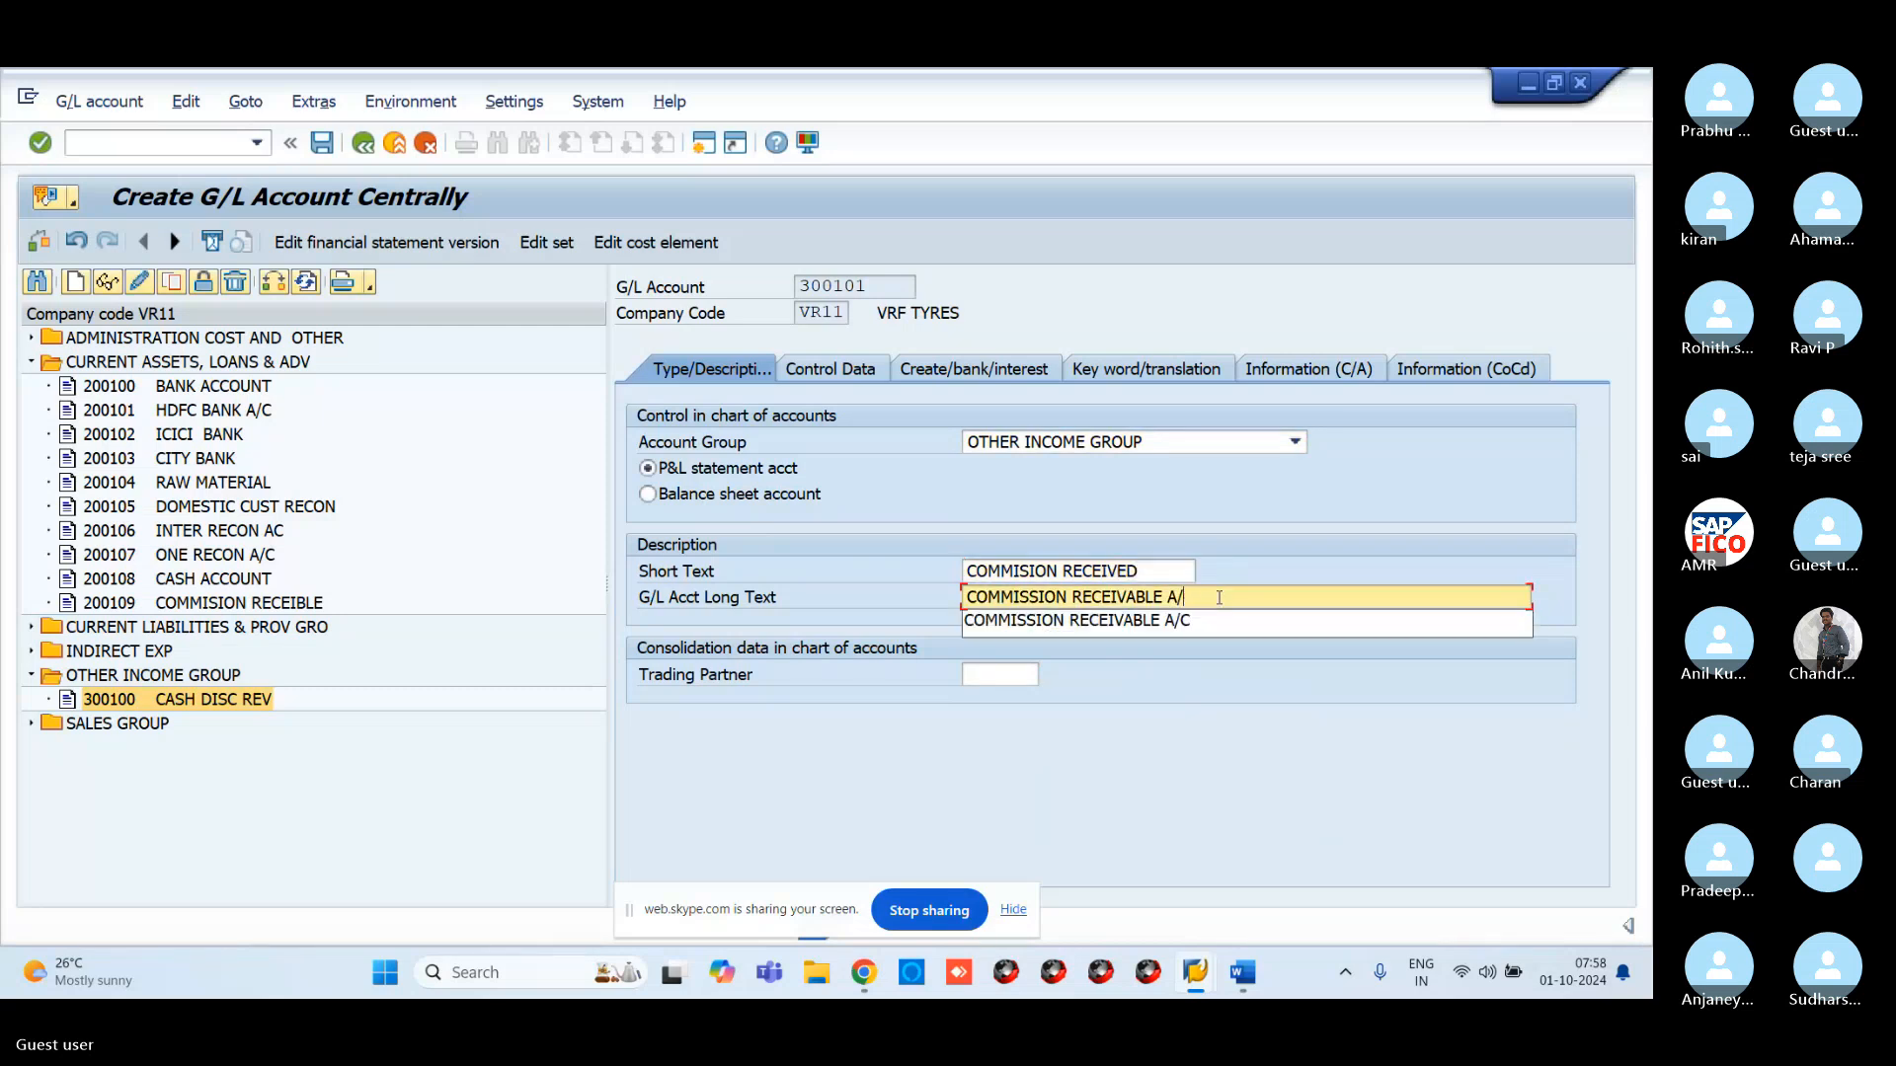
{"action": "key", "text": "BackSpace"}
{"action": "key", "text": "BackSpace"}
{"action": "key", "text": "BackSpace"}
{"action": "key", "text": "BackSpace"}
{"action": "type", "text": "ED A/"}
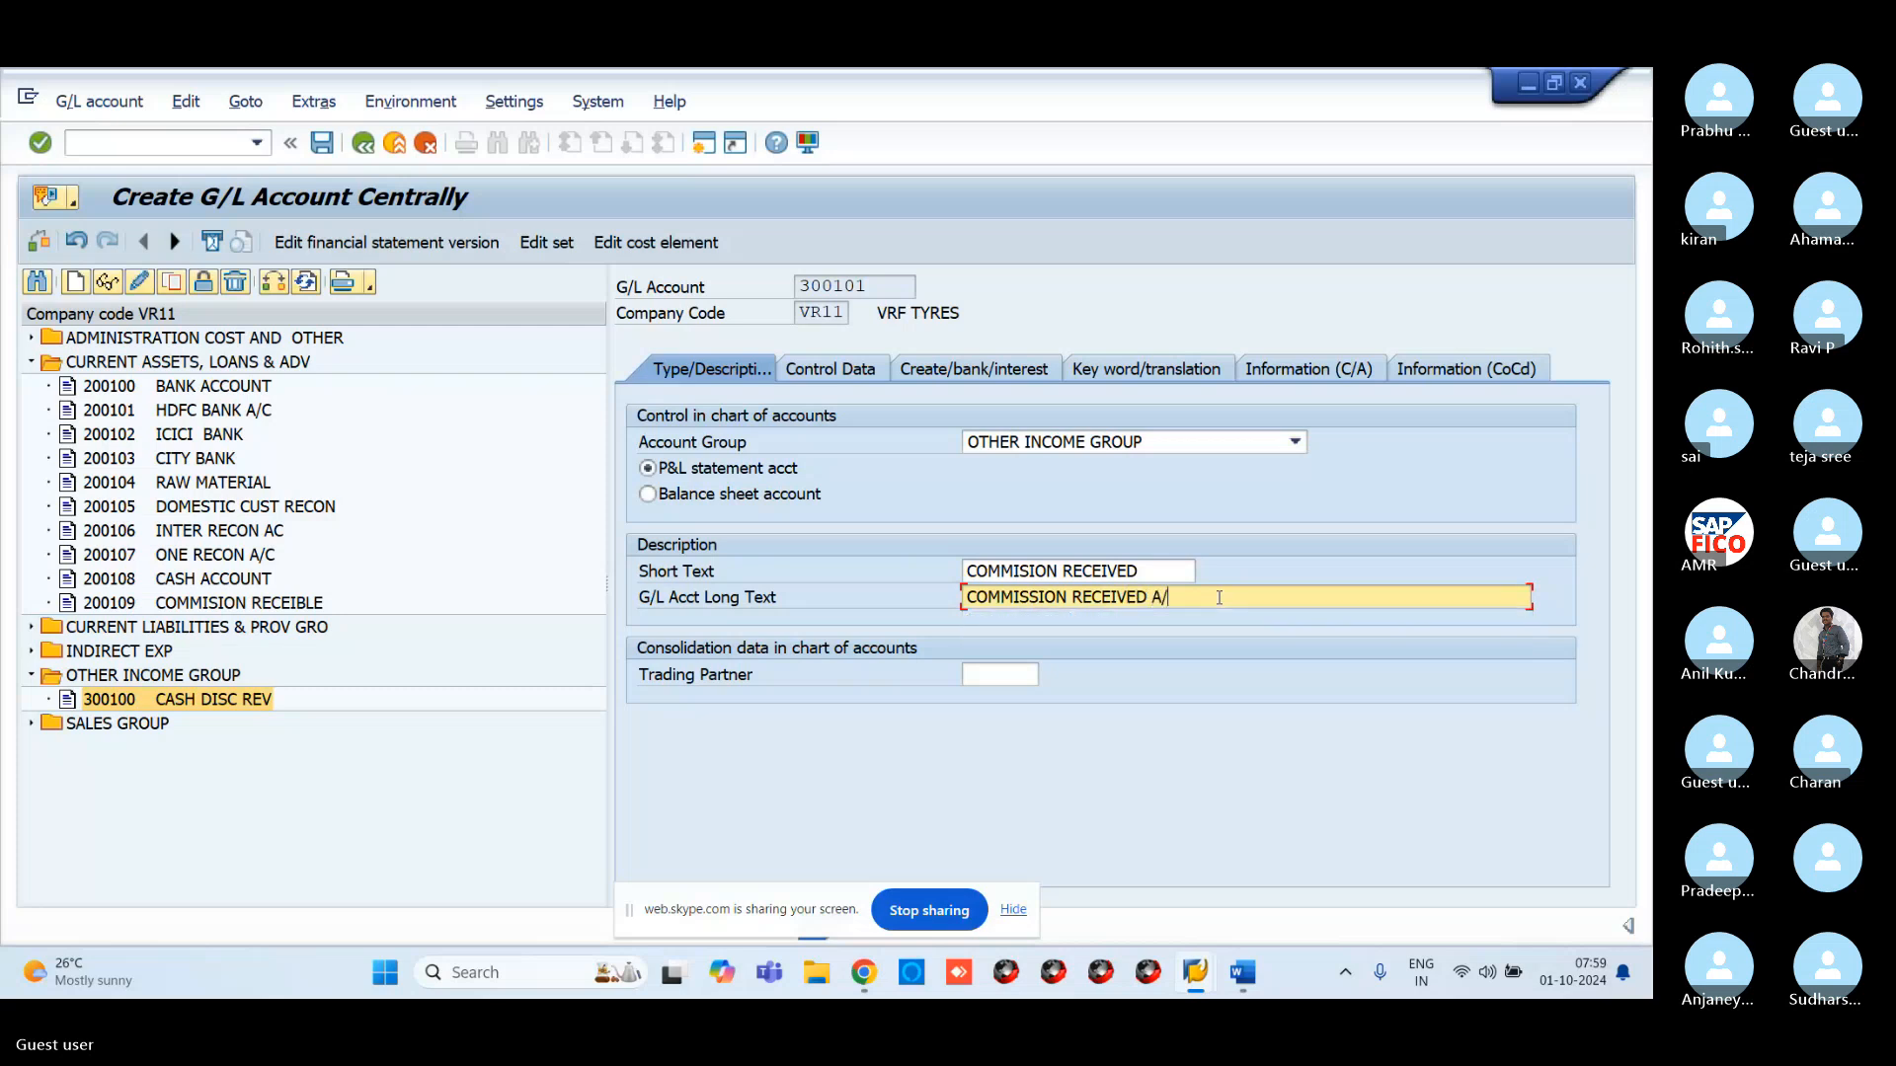
{"action": "type", "text": "C"}
Turn on line item display with sort key 001 (Posting date) for account 300101
{"action": "left_click", "coordinate": [829, 369]}
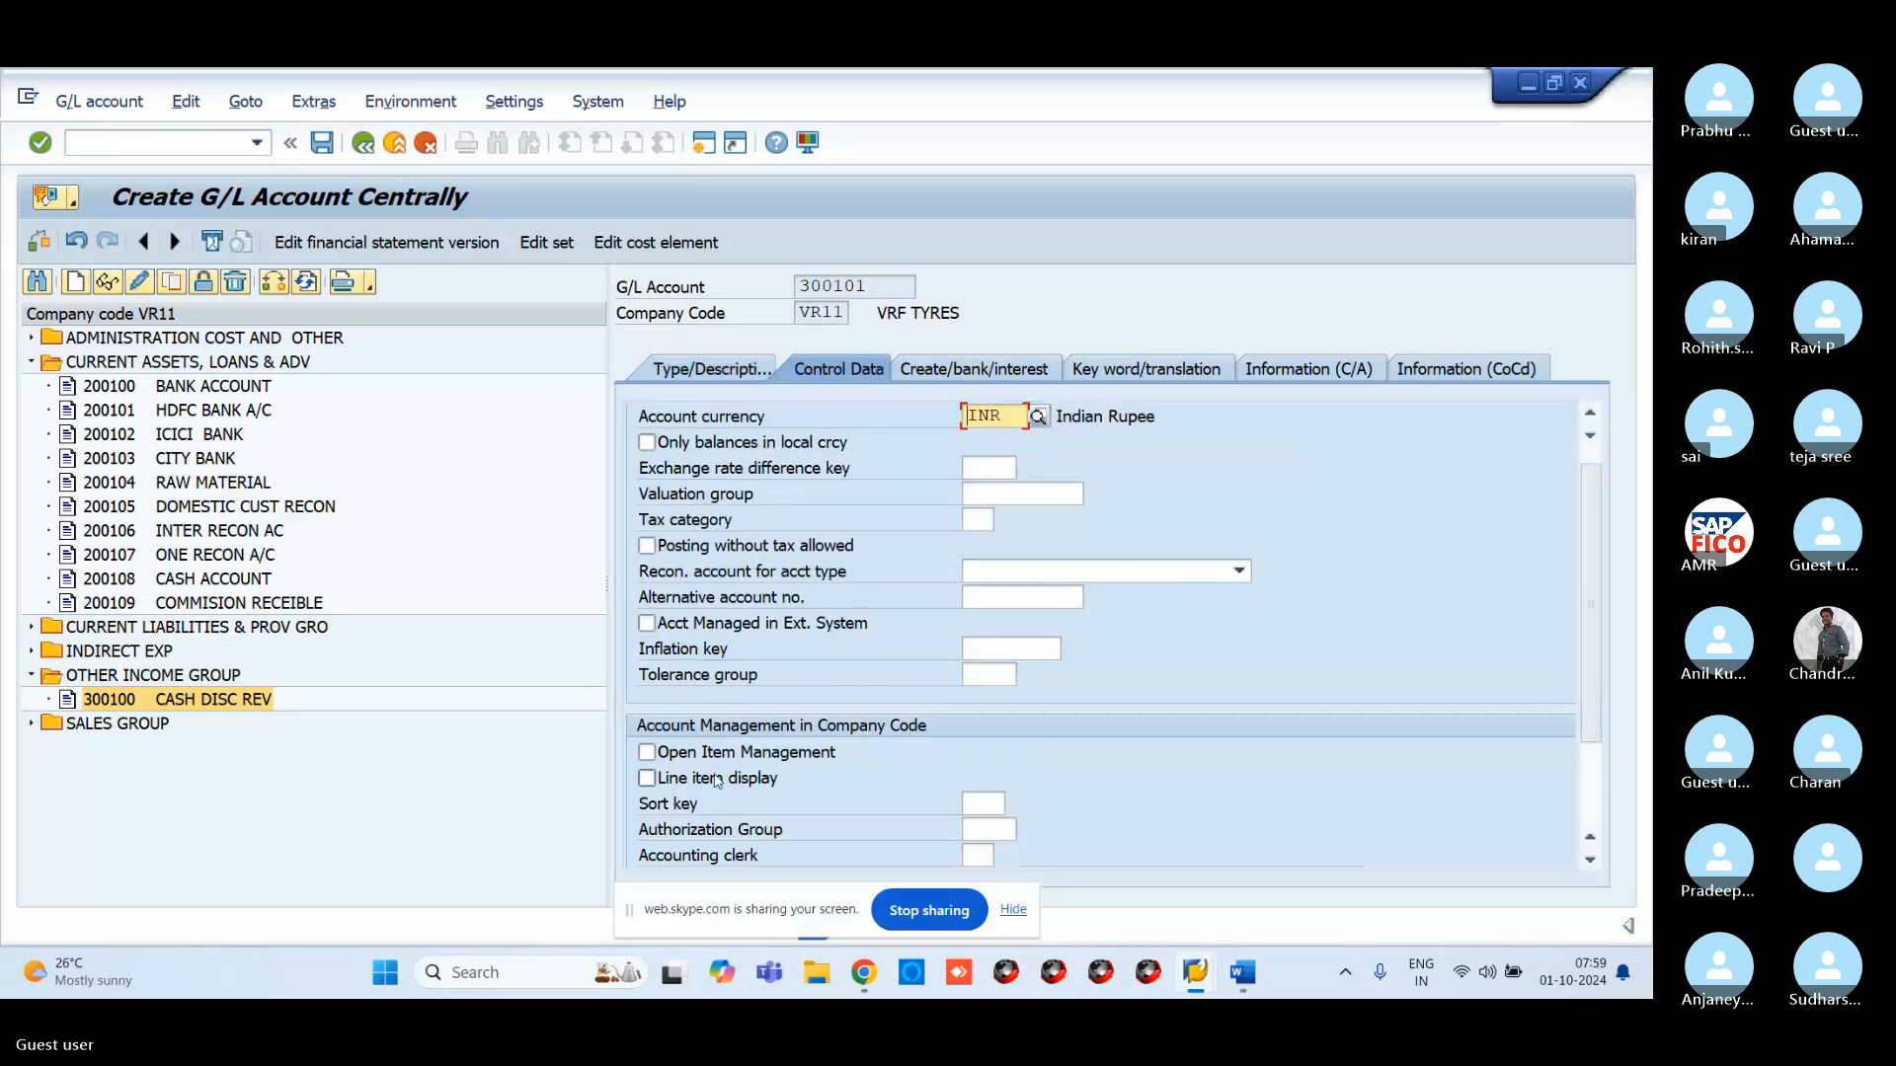
{"action": "left_click", "coordinate": [647, 778]}
{"action": "left_click", "coordinate": [981, 802]}
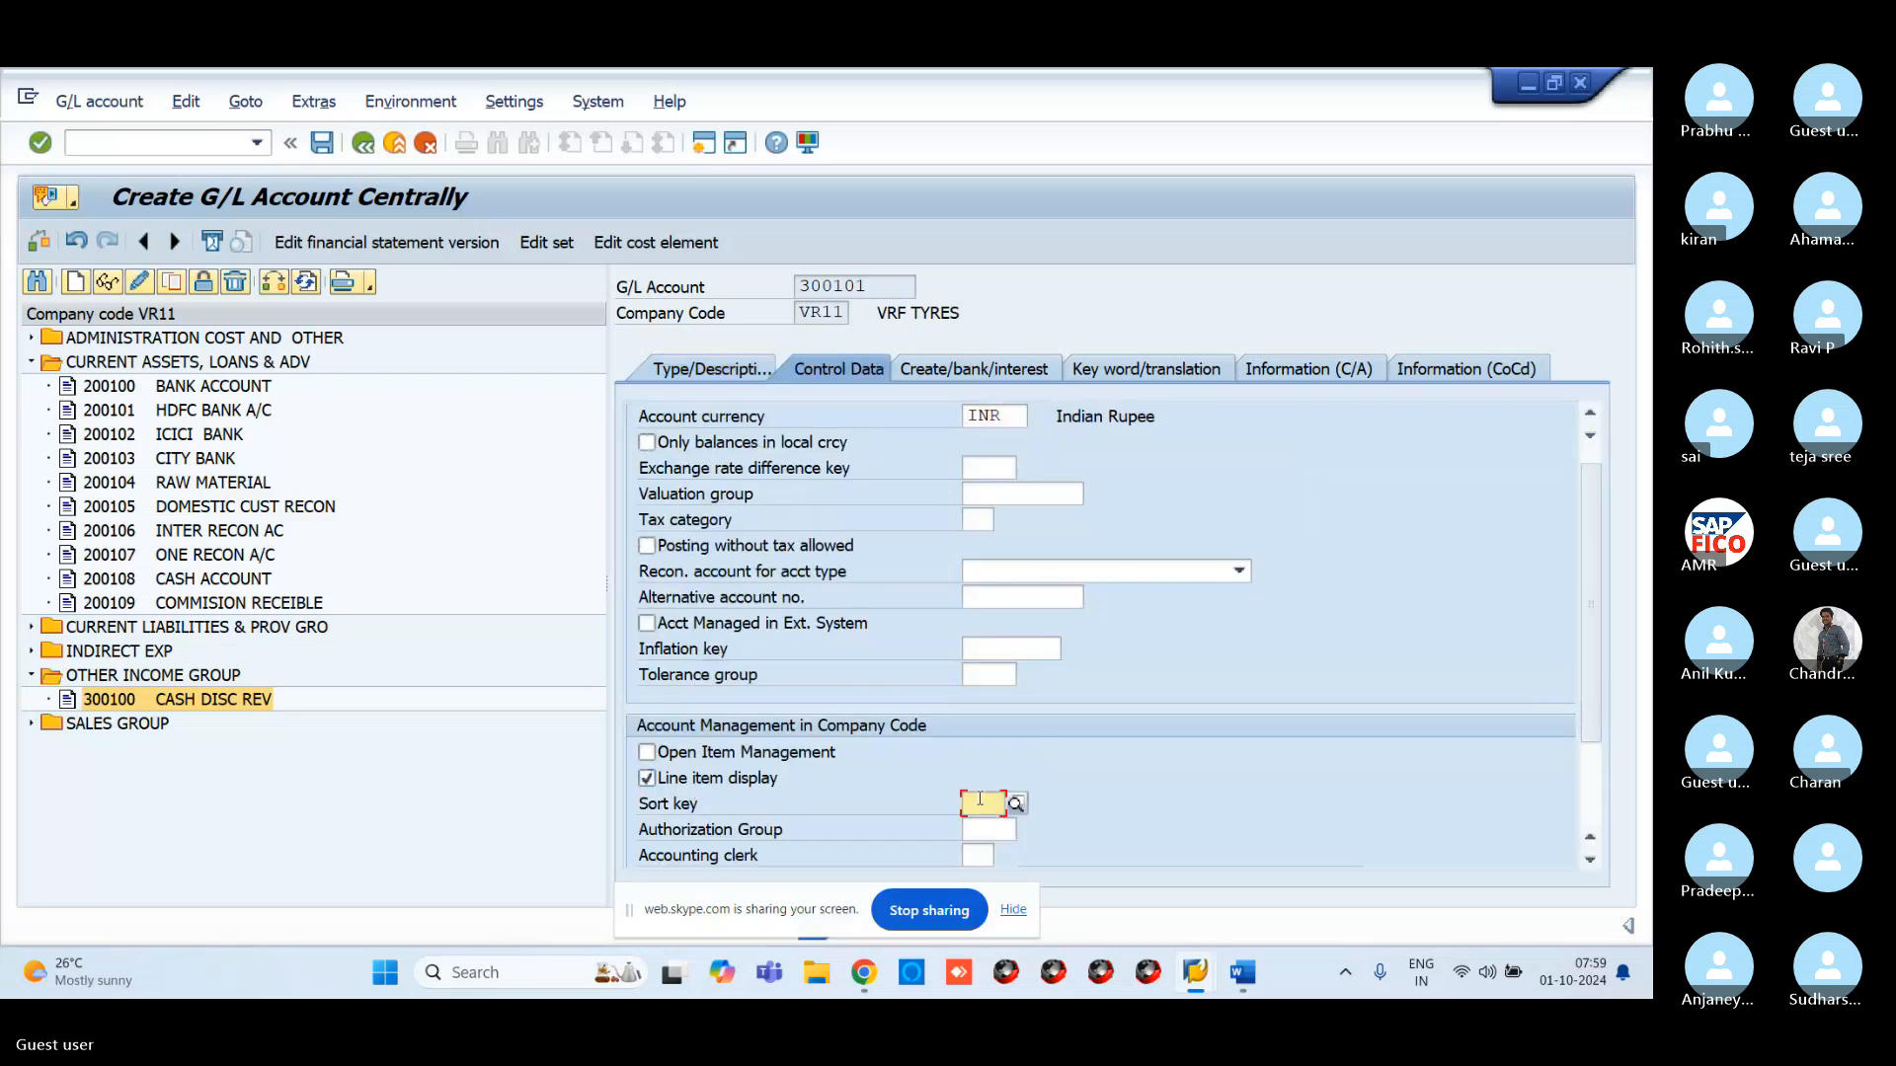
{"action": "type", "text": "001"}
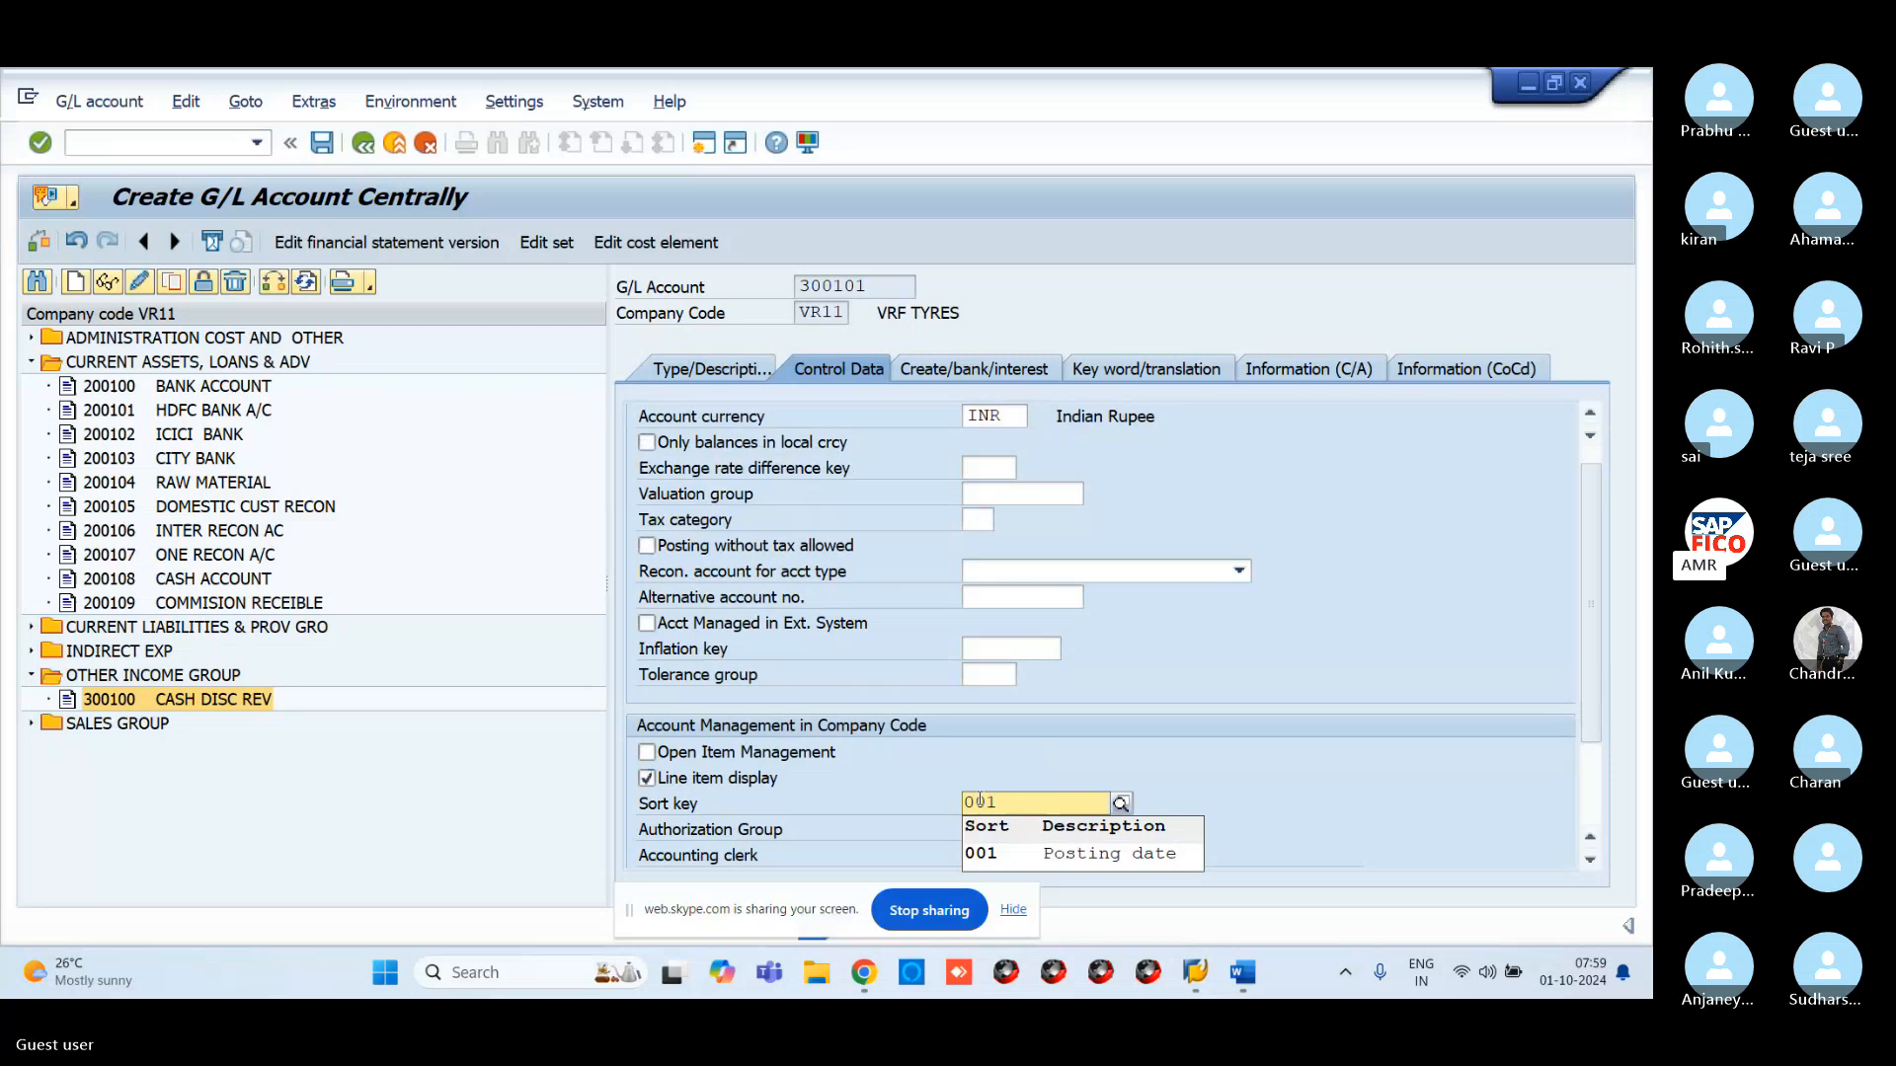
{"action": "left_click", "coordinate": [1017, 852]}
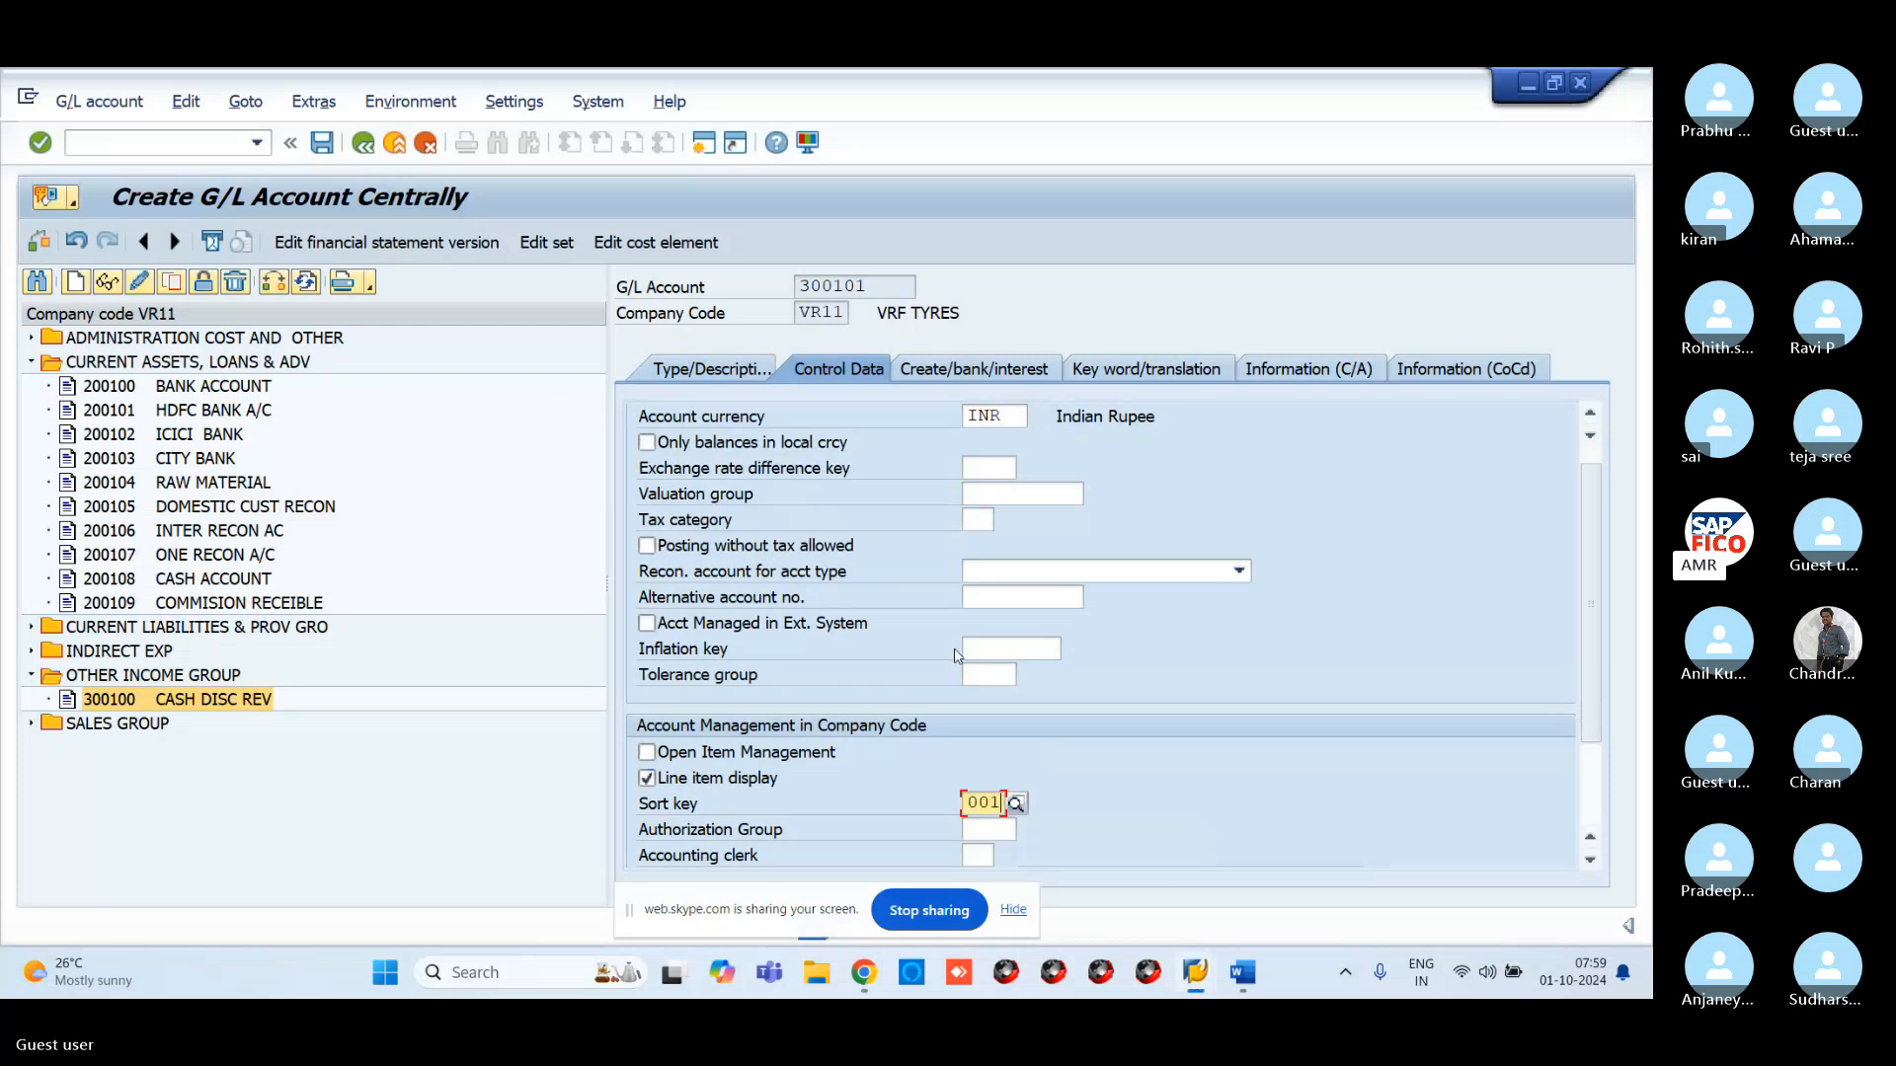
Set field status group G001 and save account 300101
{"action": "left_click", "coordinate": [937, 371]}
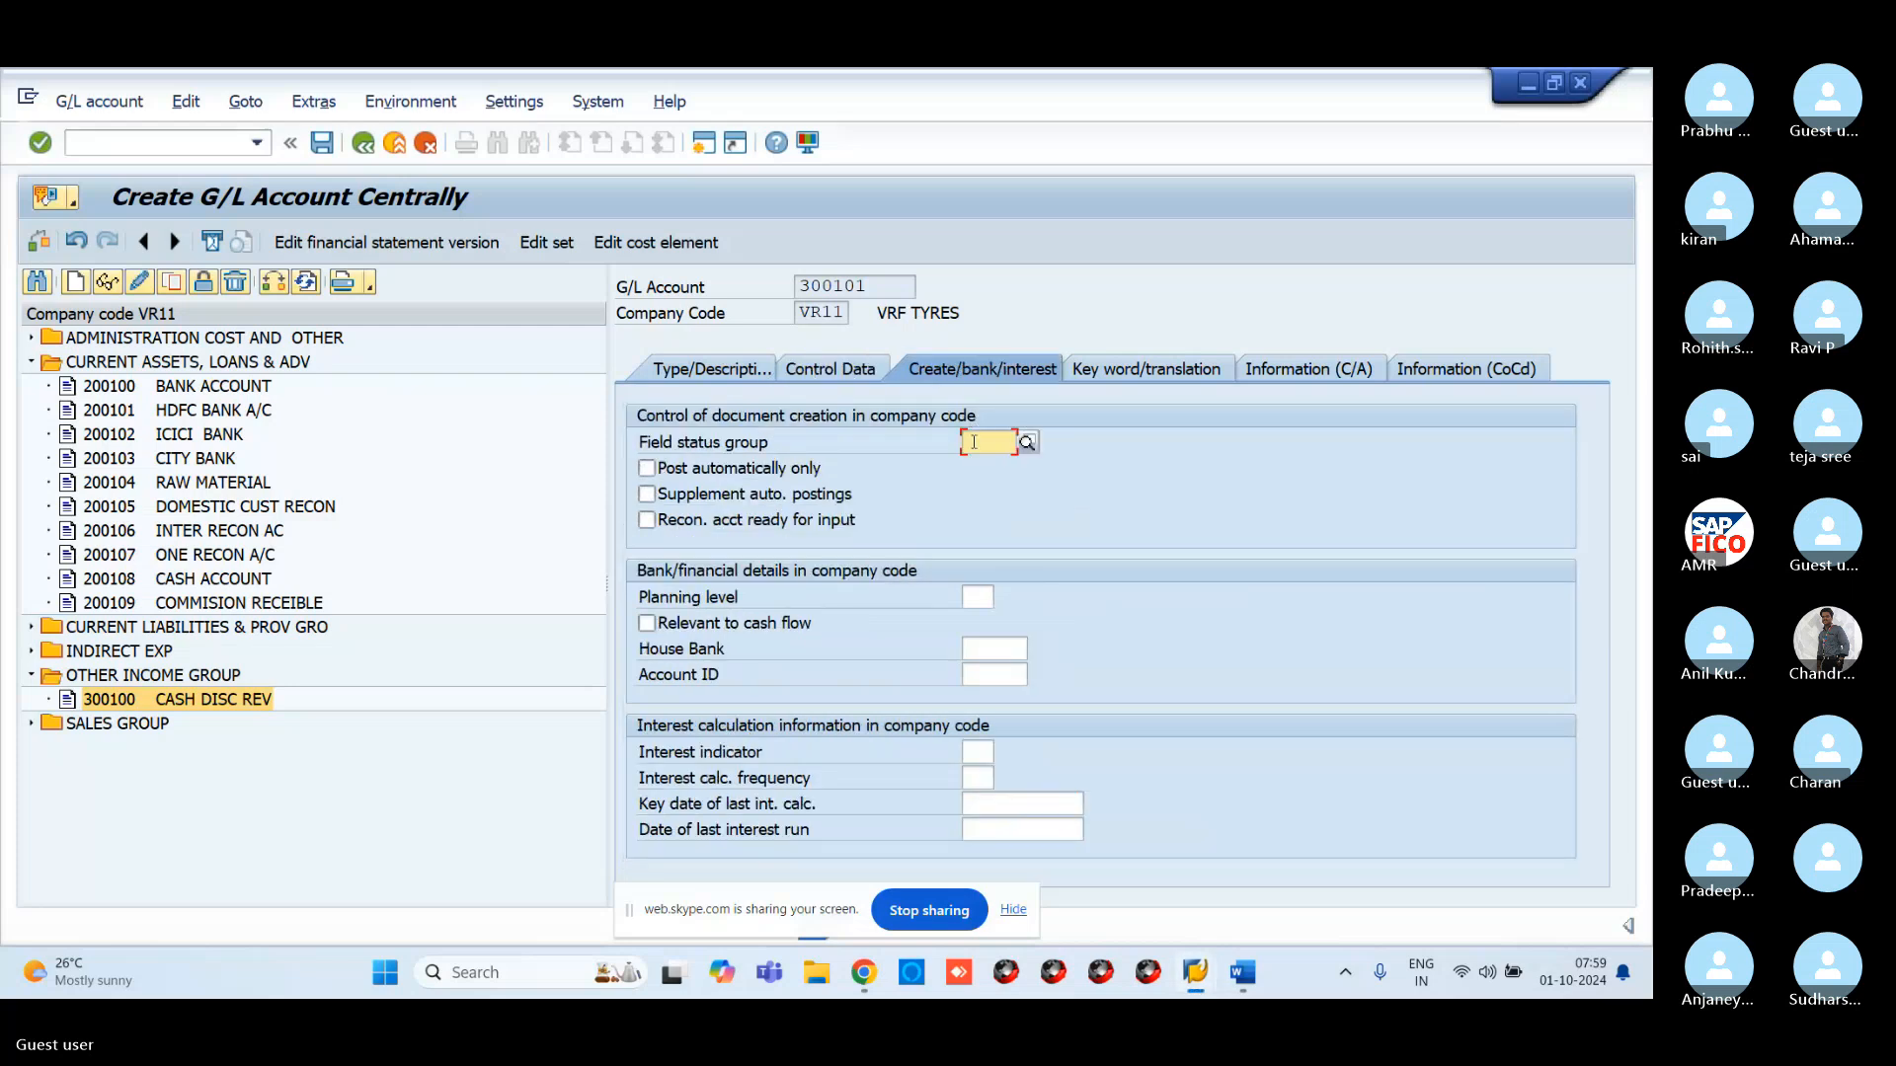
{"action": "type", "text": "G001"}
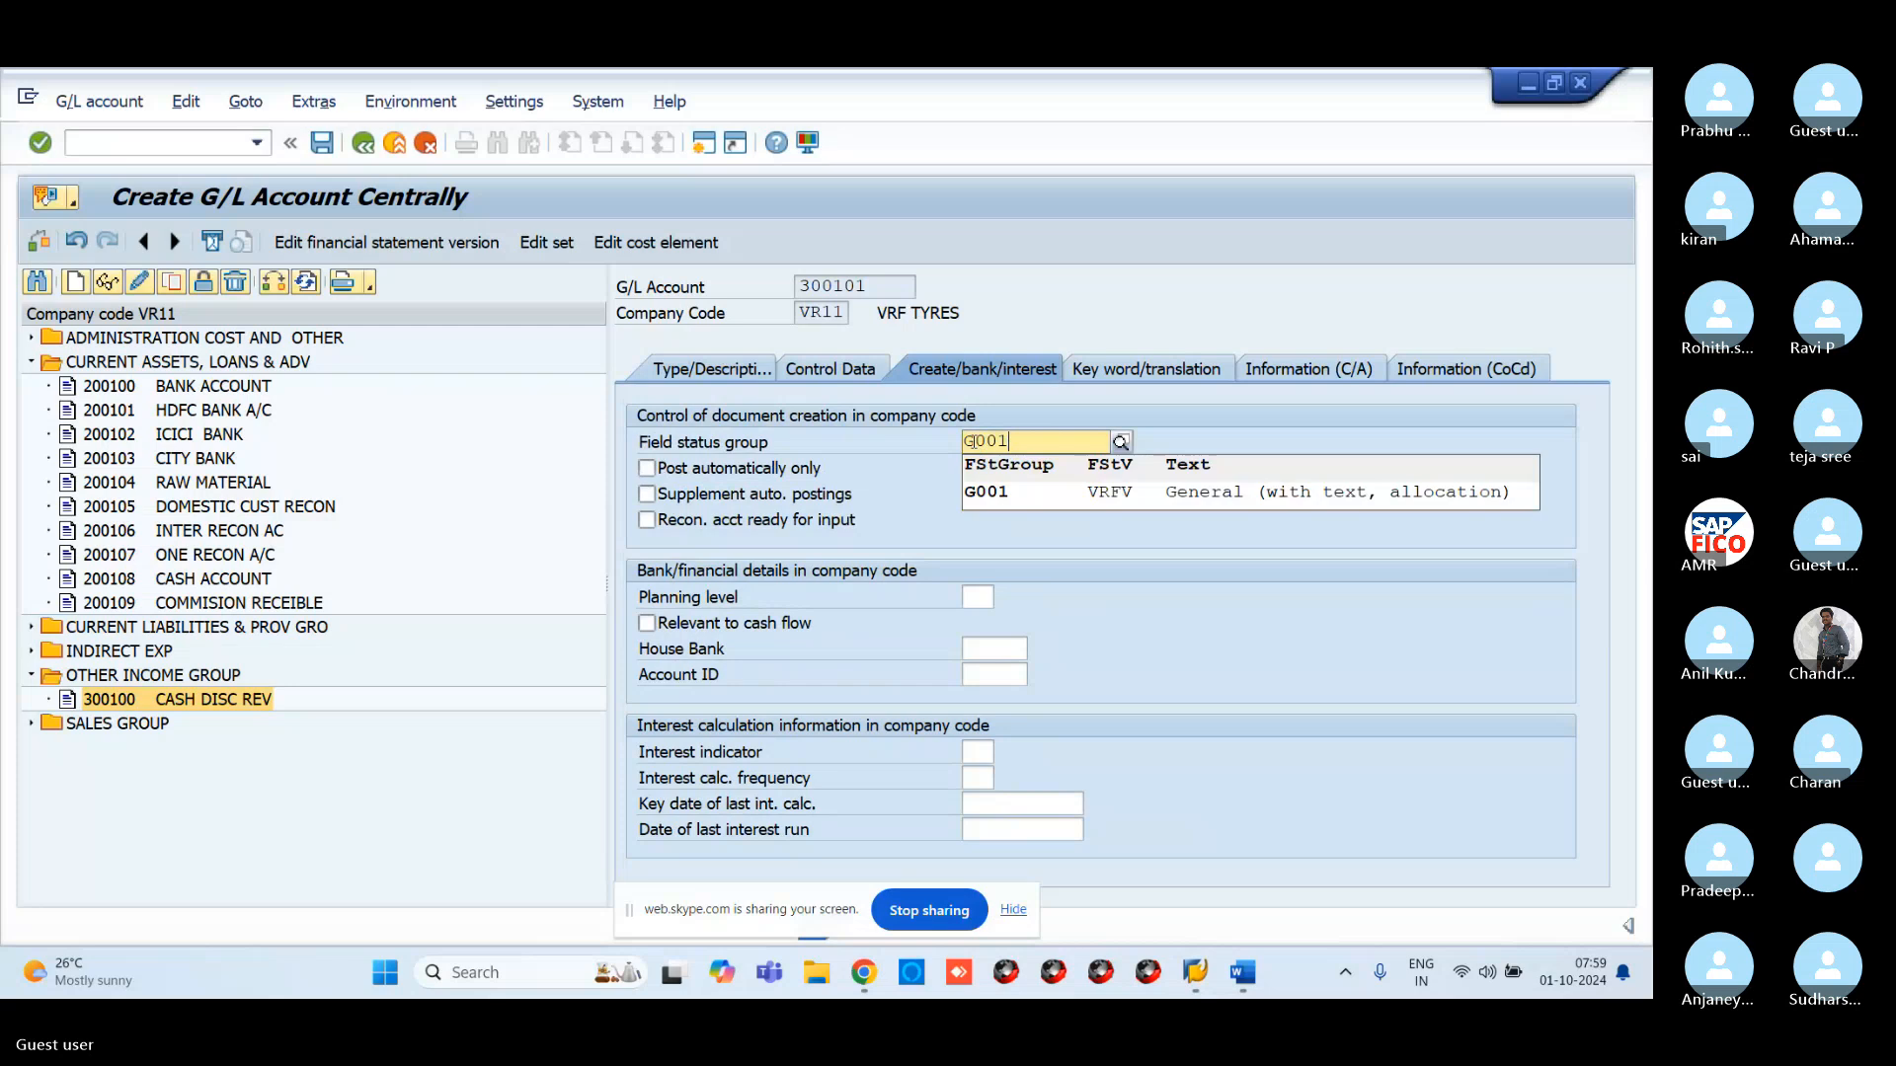
{"action": "left_click", "coordinate": [1108, 493]}
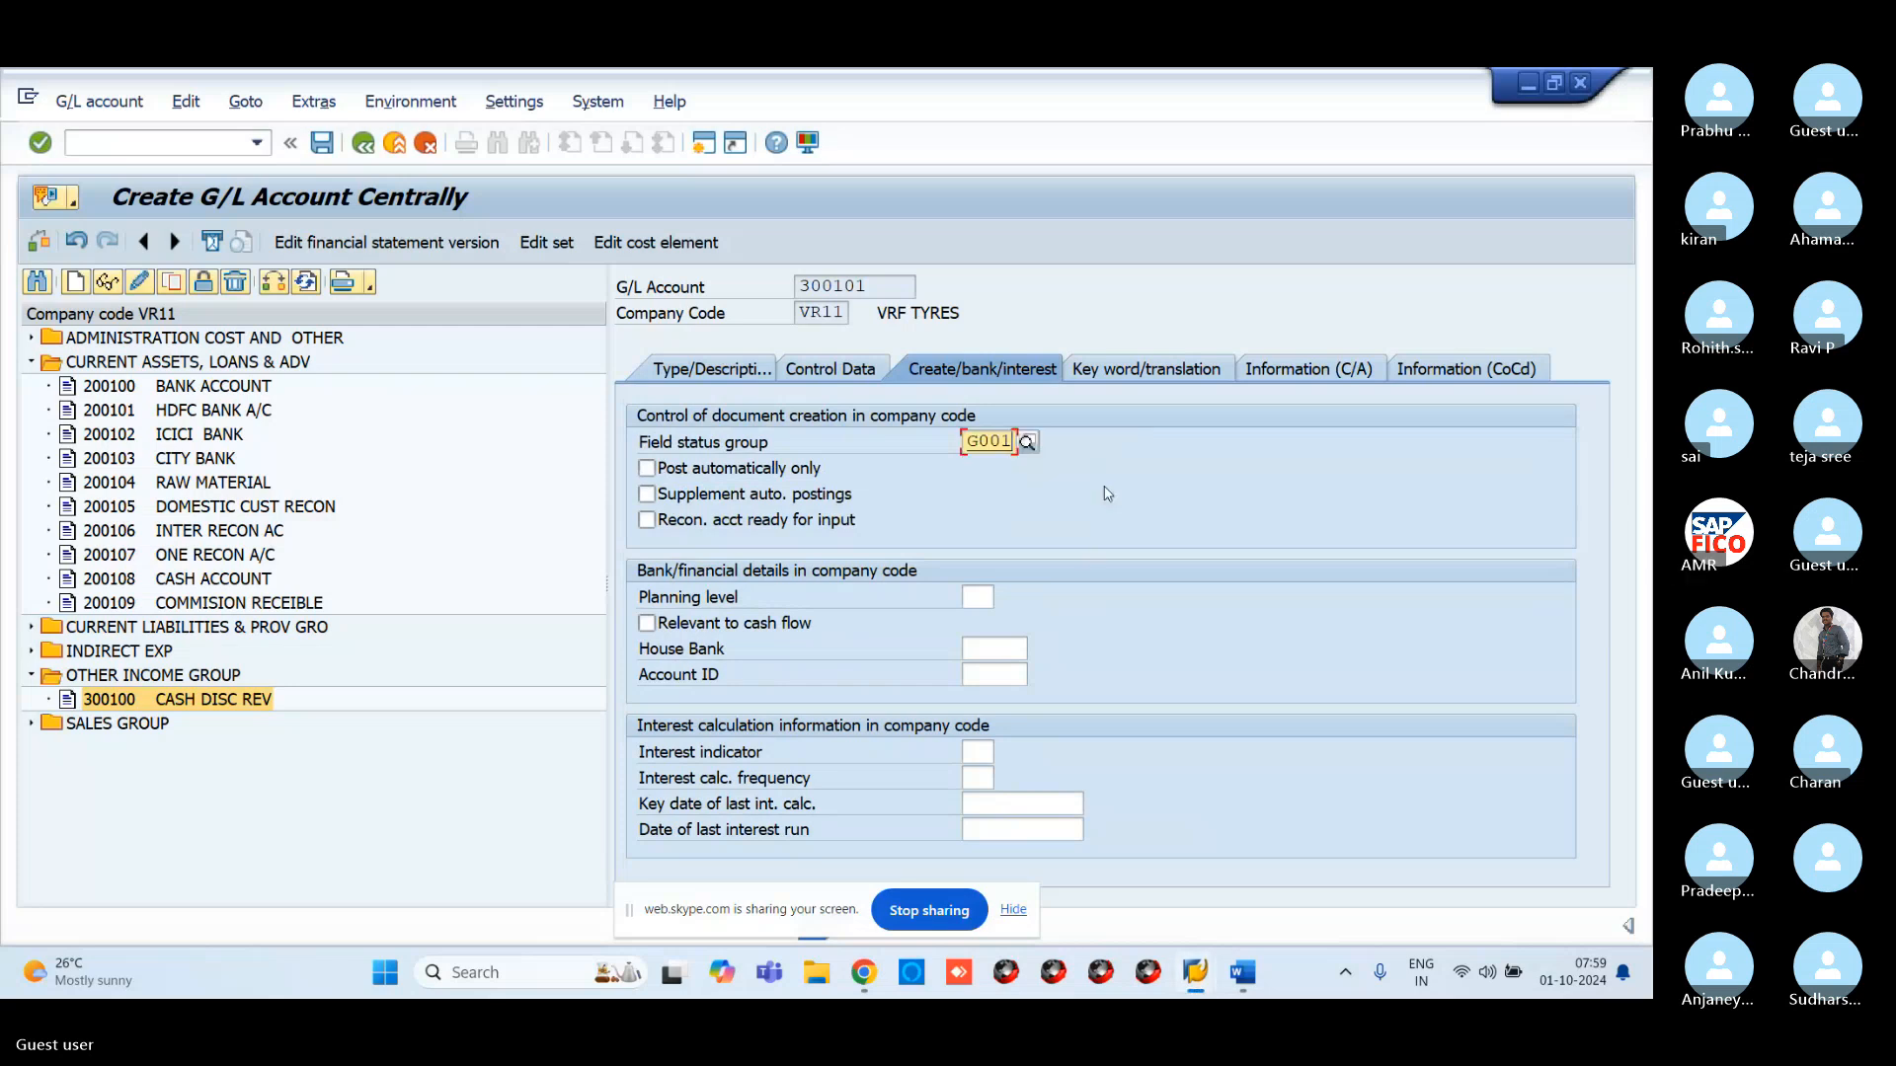
{"action": "key", "text": "Return"}
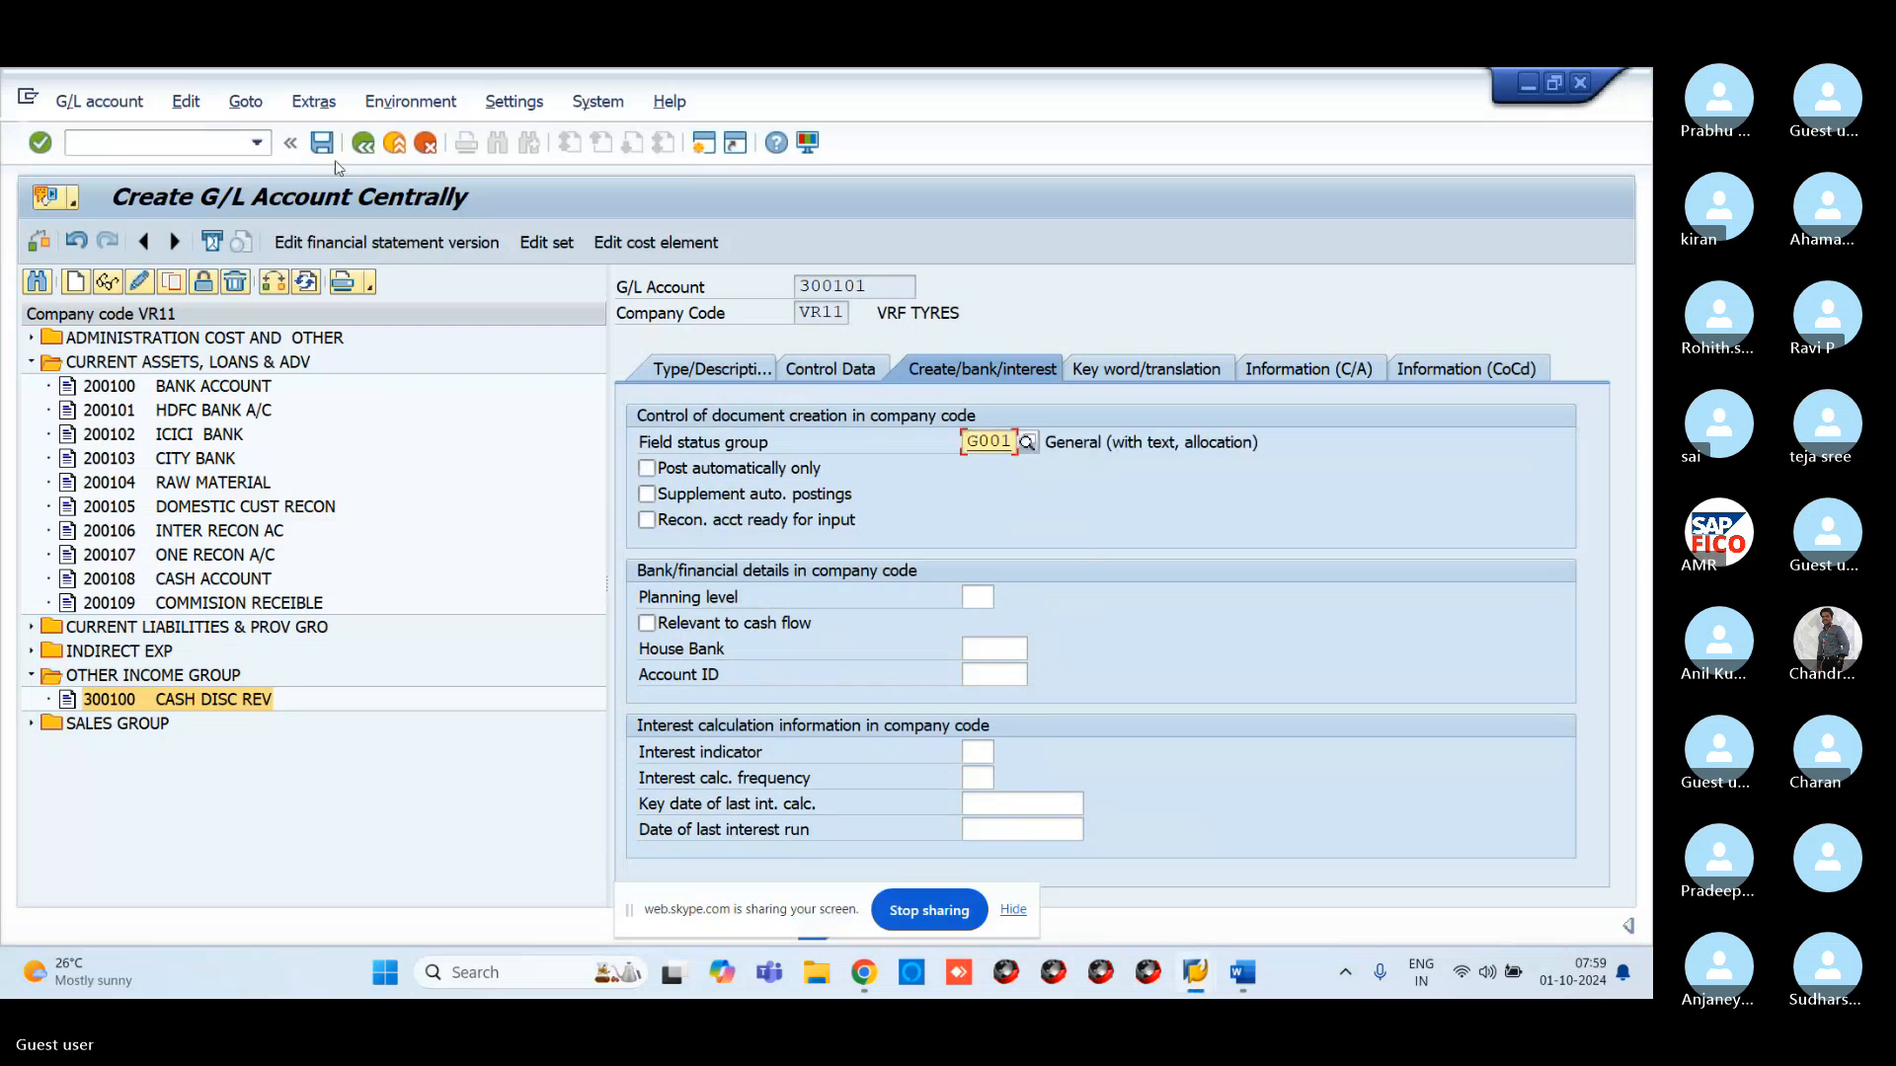
{"action": "left_click", "coordinate": [321, 145]}
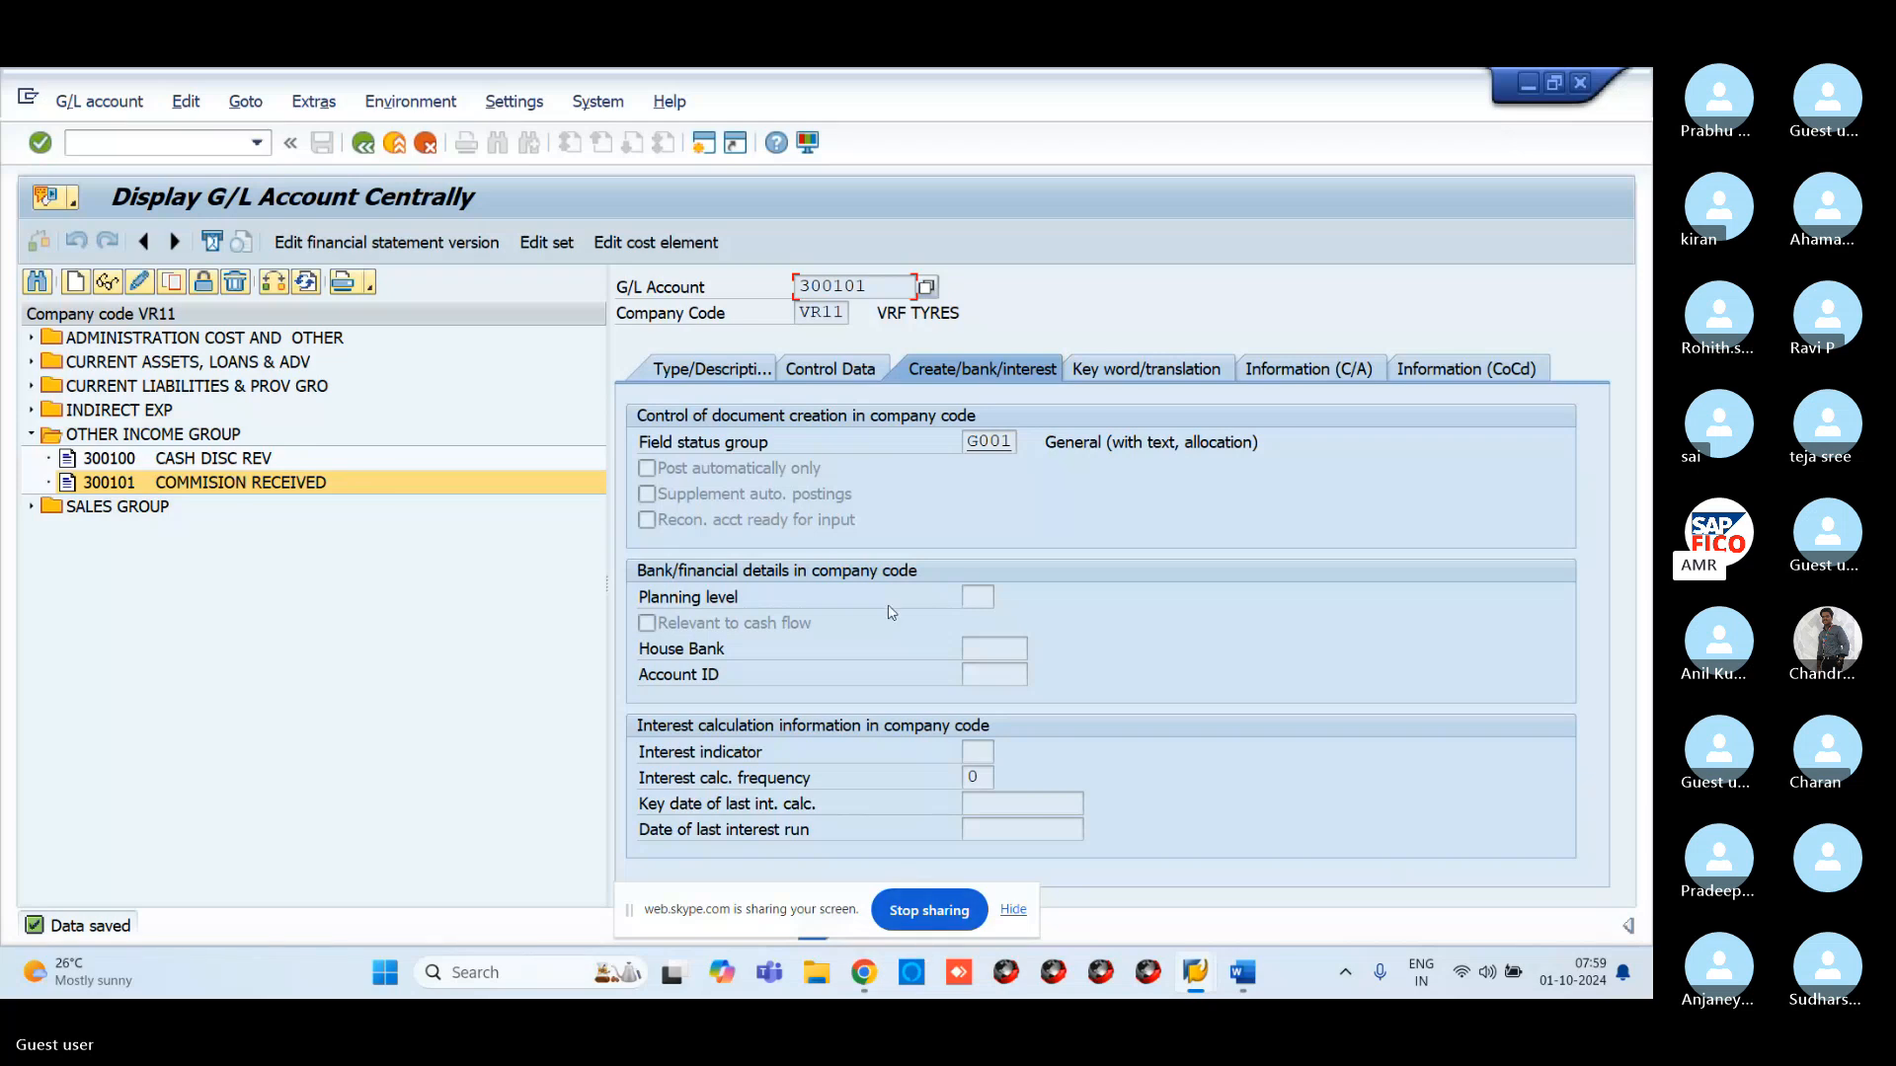
Copy the ENTRY POSTING message from the Skype chat and return to the Word notes
{"action": "mouse_move", "coordinate": [864, 973]}
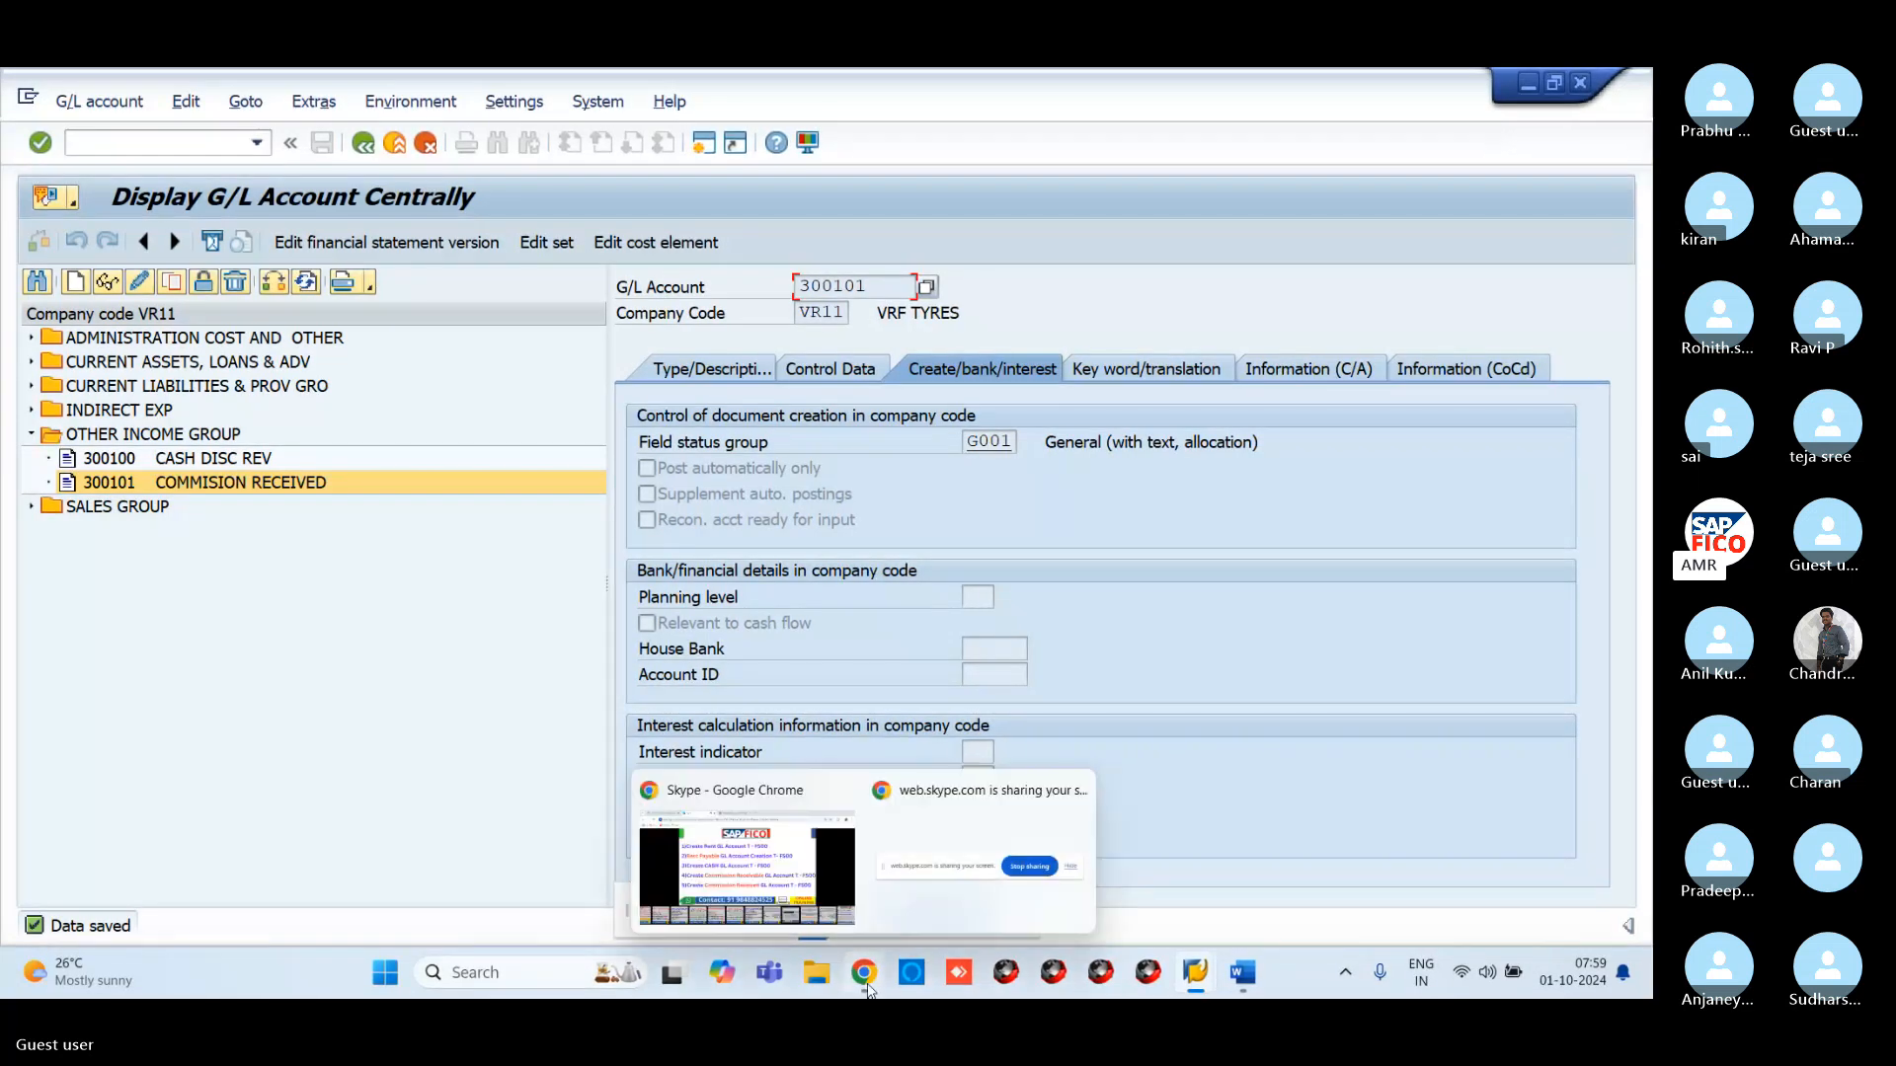
{"action": "left_click", "coordinate": [847, 851]}
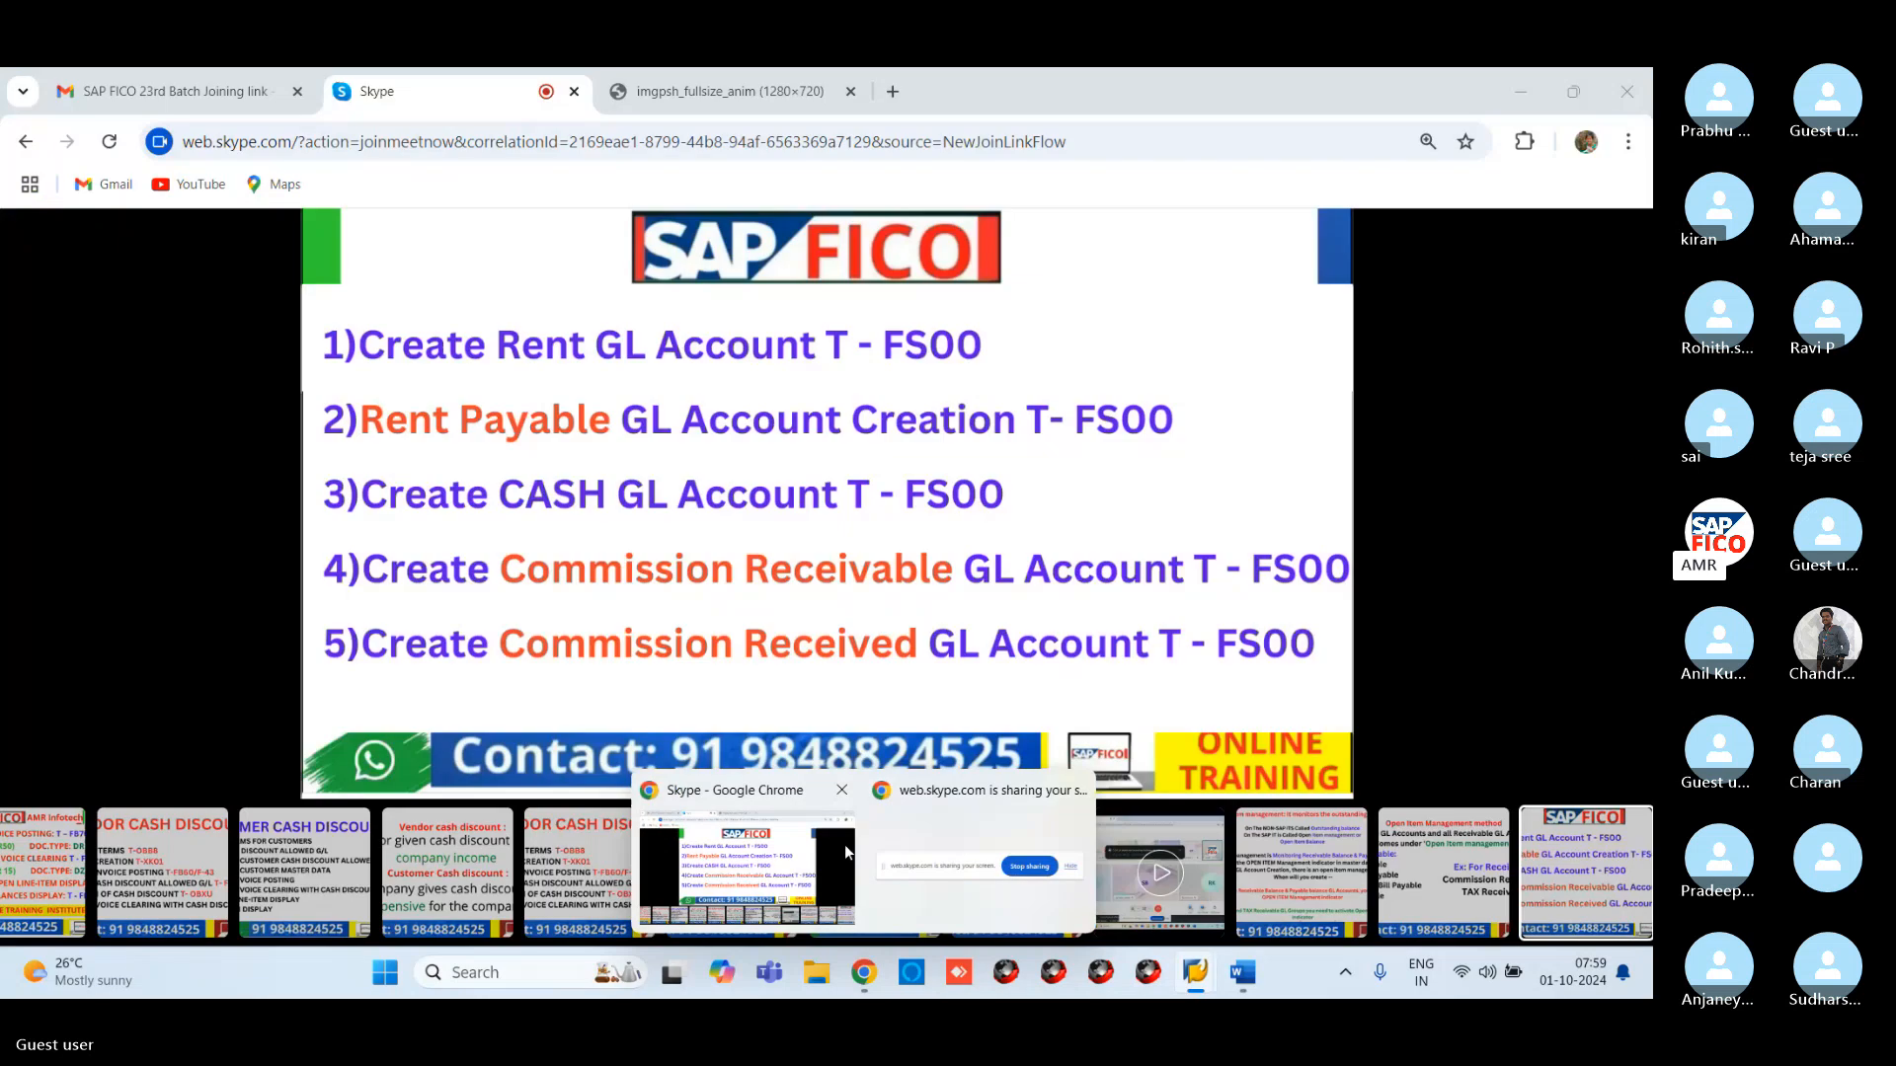
{"action": "left_click", "coordinate": [1615, 251]}
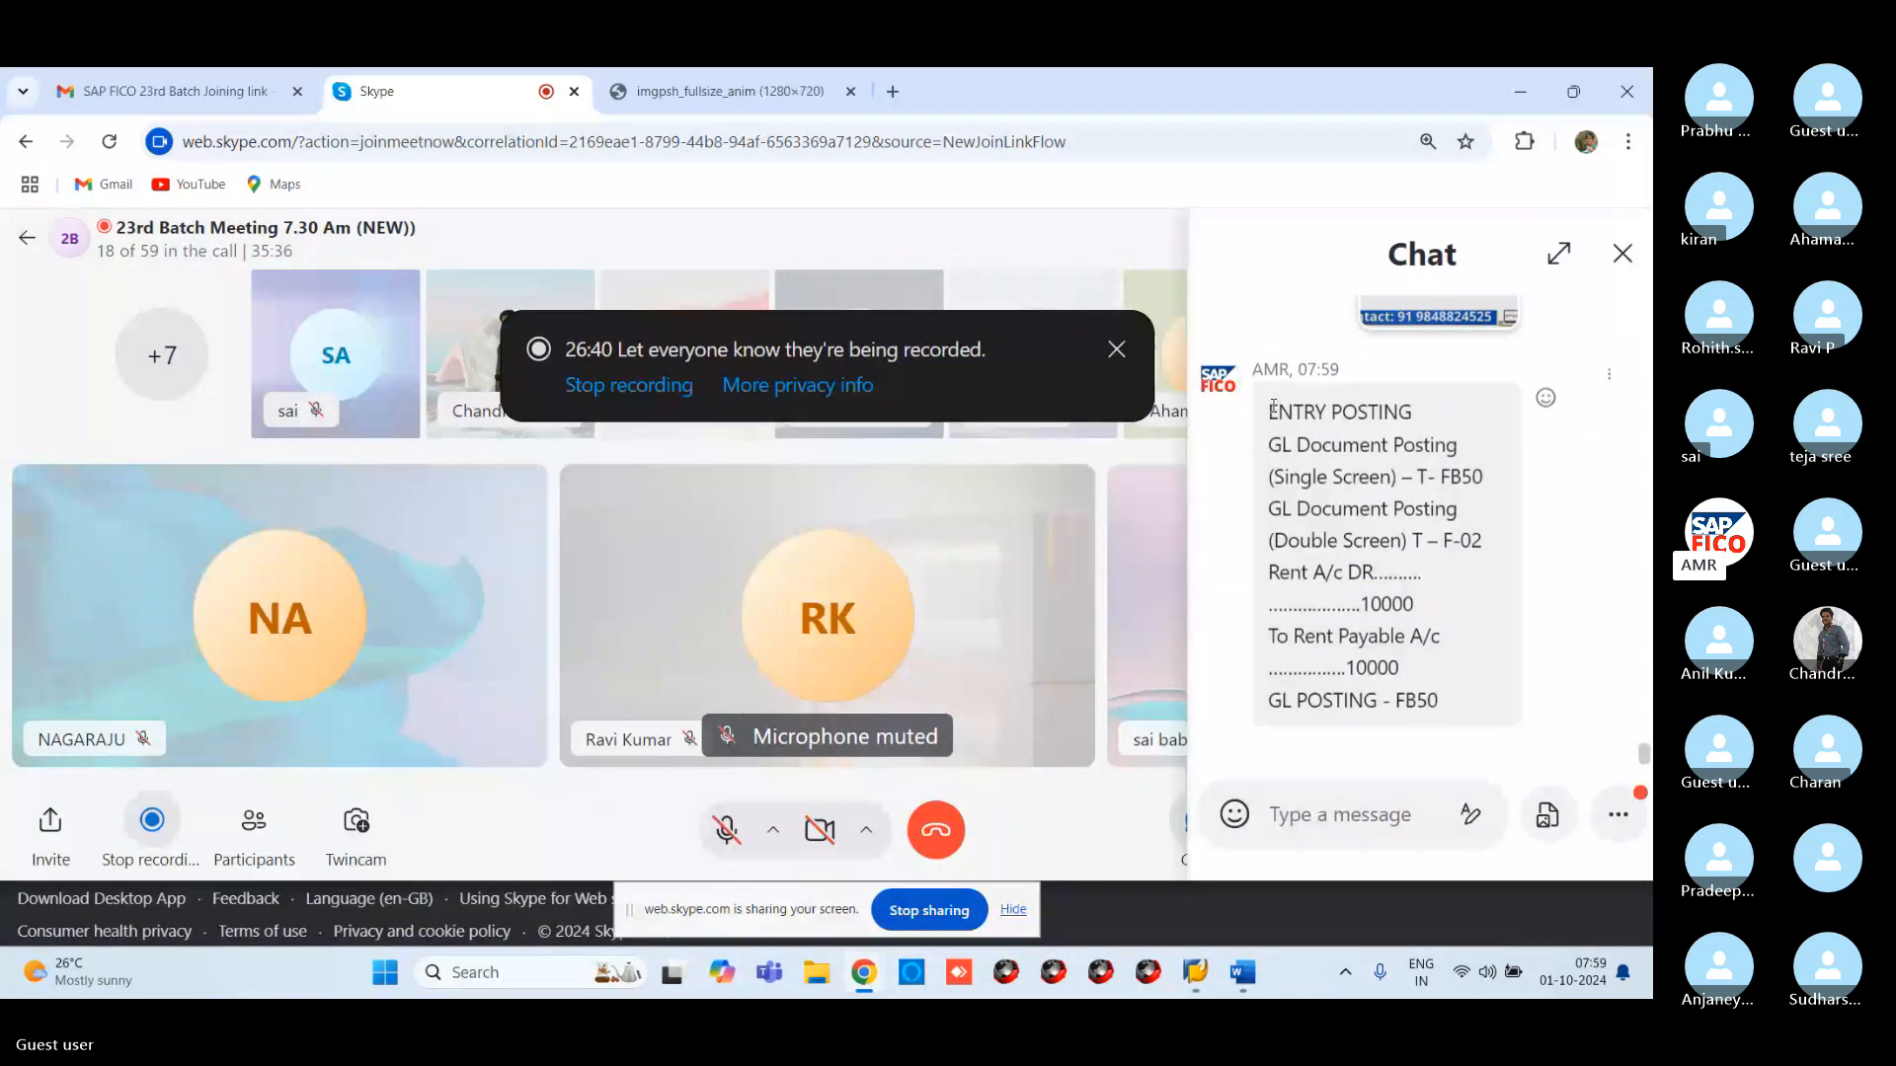
{"action": "left_click_drag", "start_coordinate": [1273, 405], "coordinate": [1474, 699]}
{"action": "key", "text": "ctrl+c"}
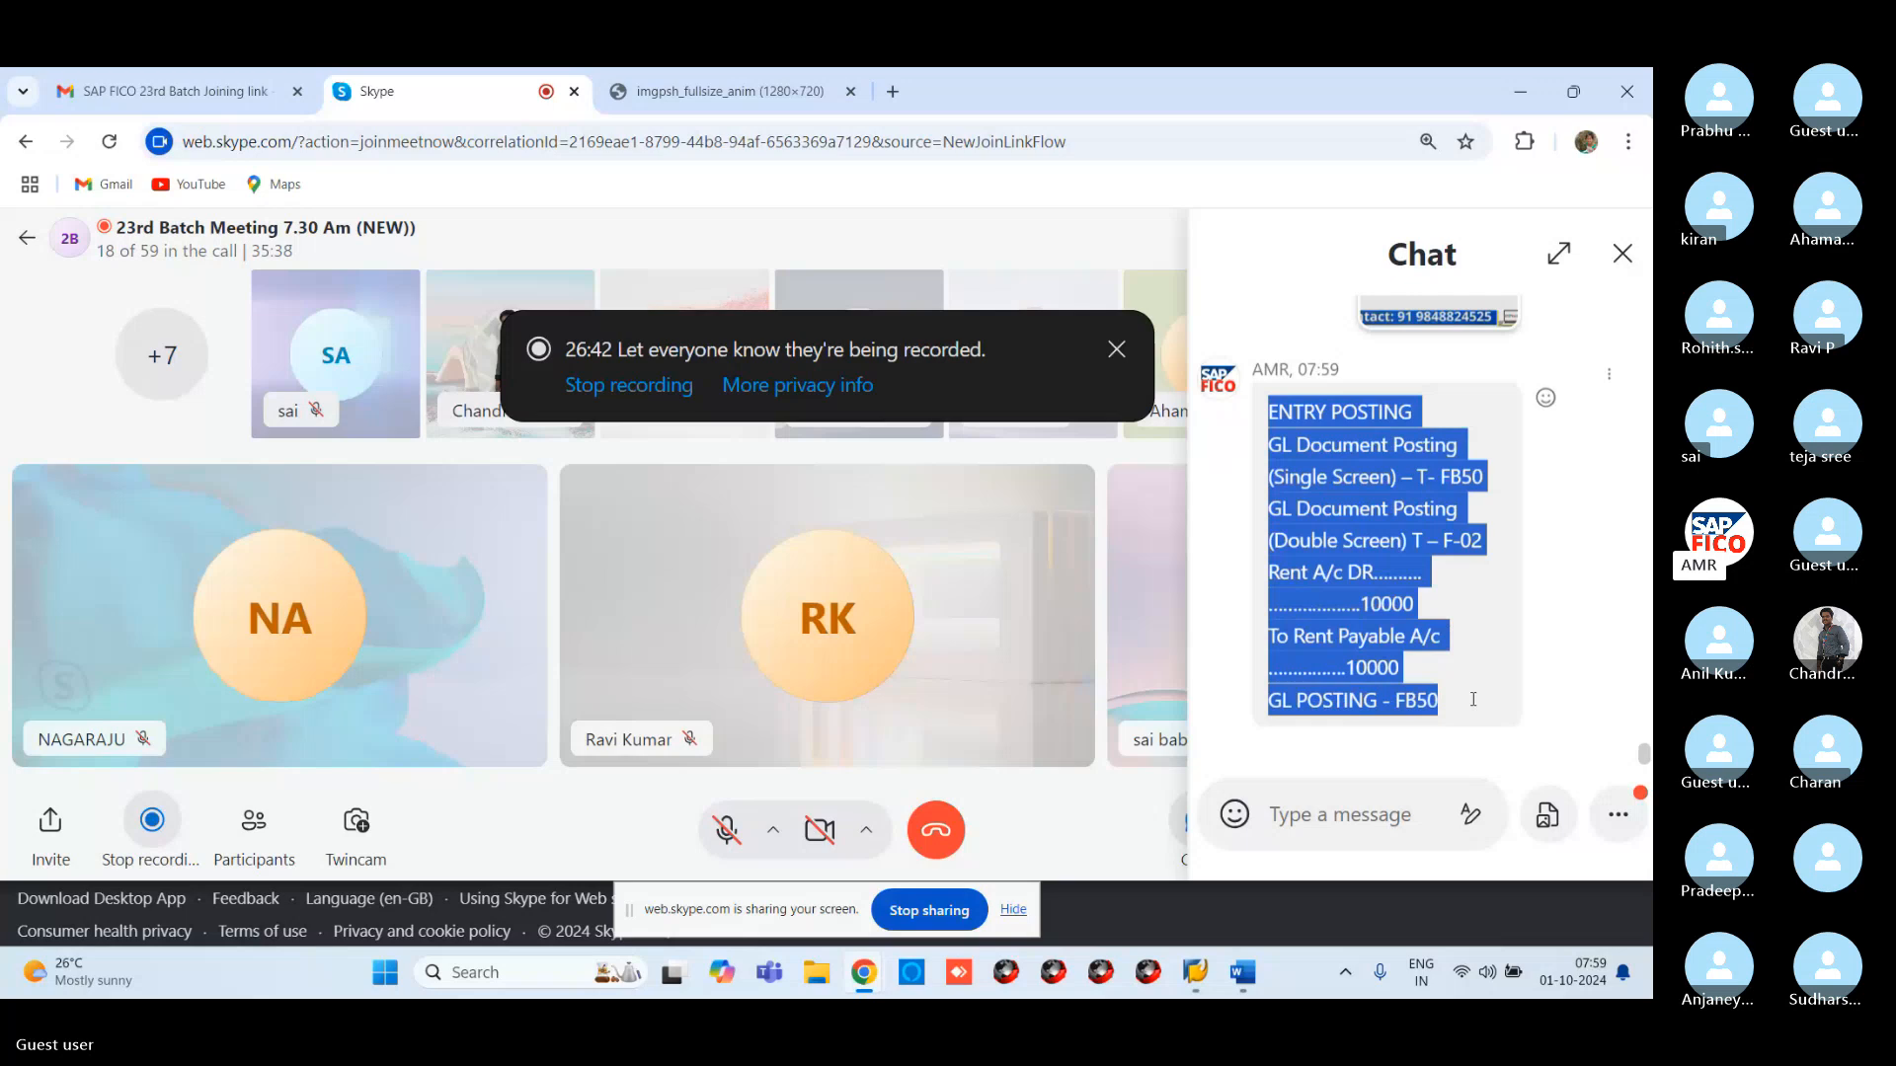
{"action": "right_click", "coordinate": [1325, 429]}
{"action": "left_click", "coordinate": [1155, 512]}
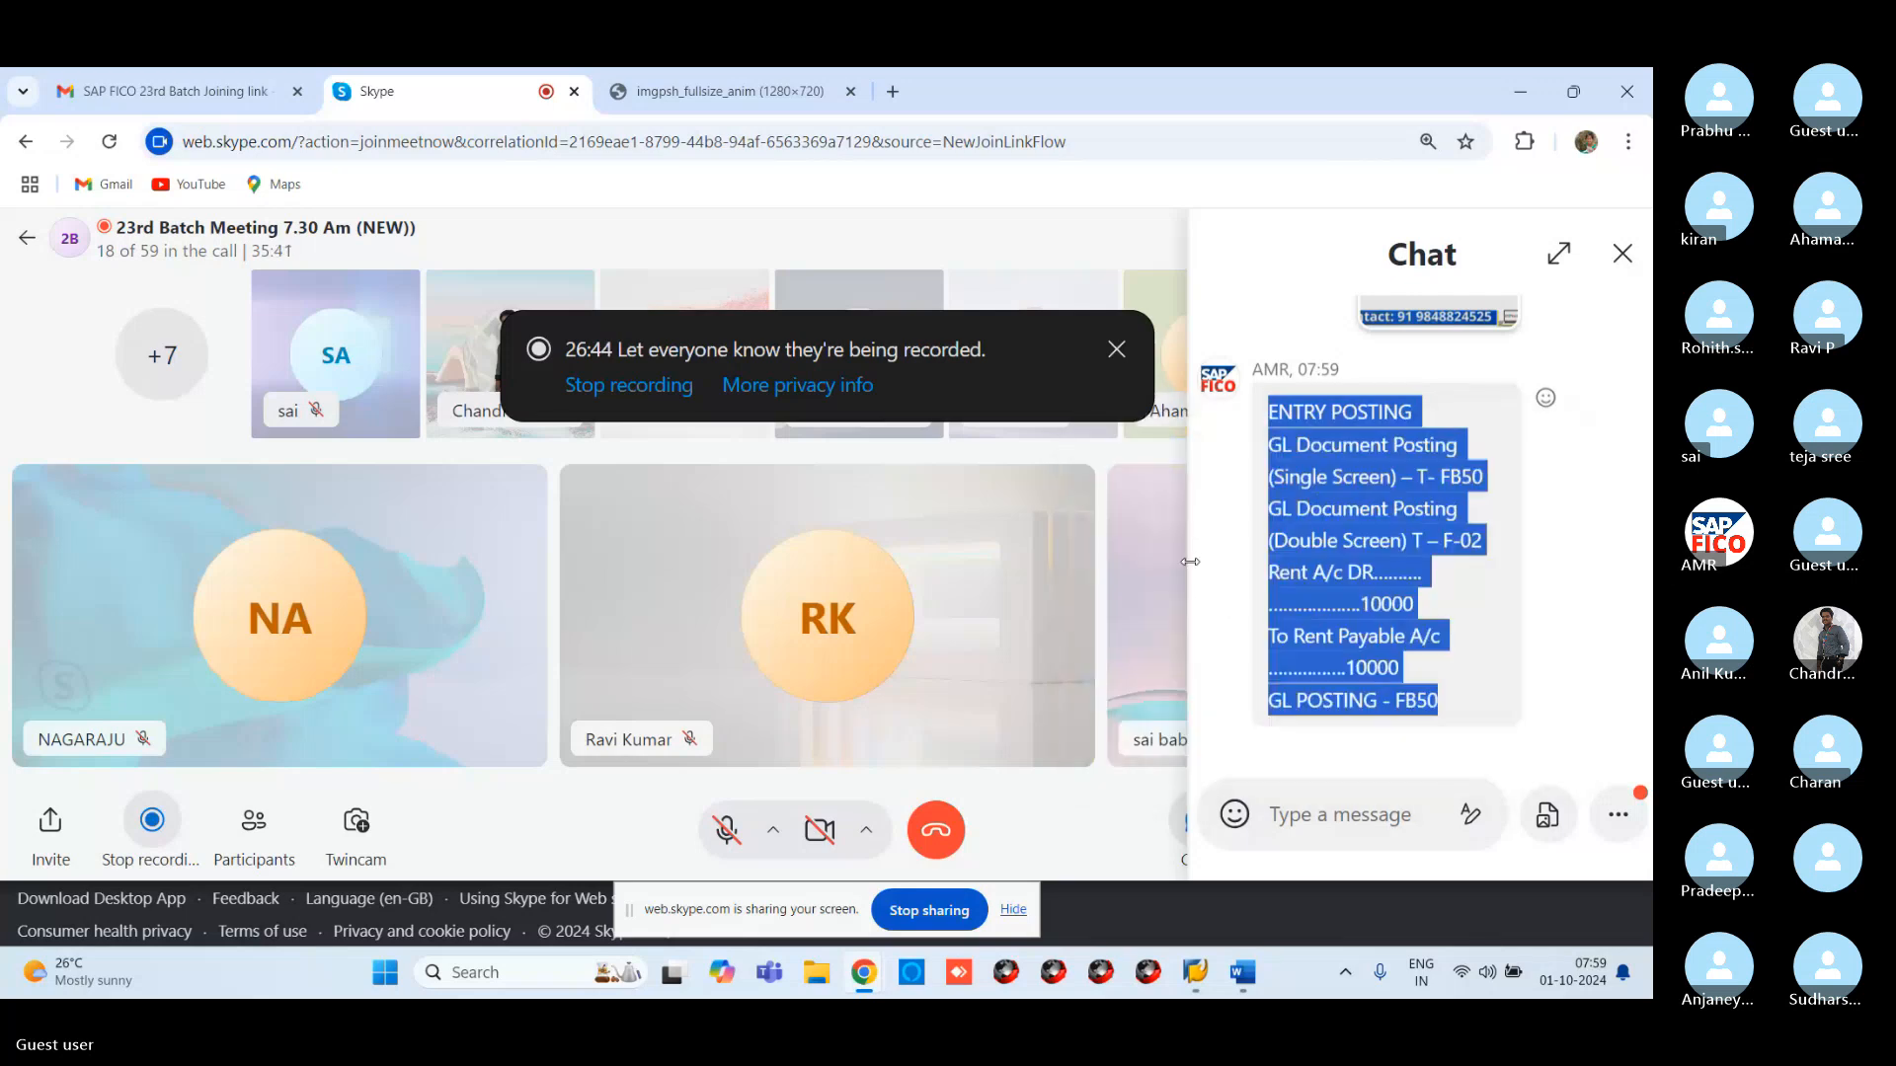
{"action": "left_click", "coordinate": [1242, 990]}
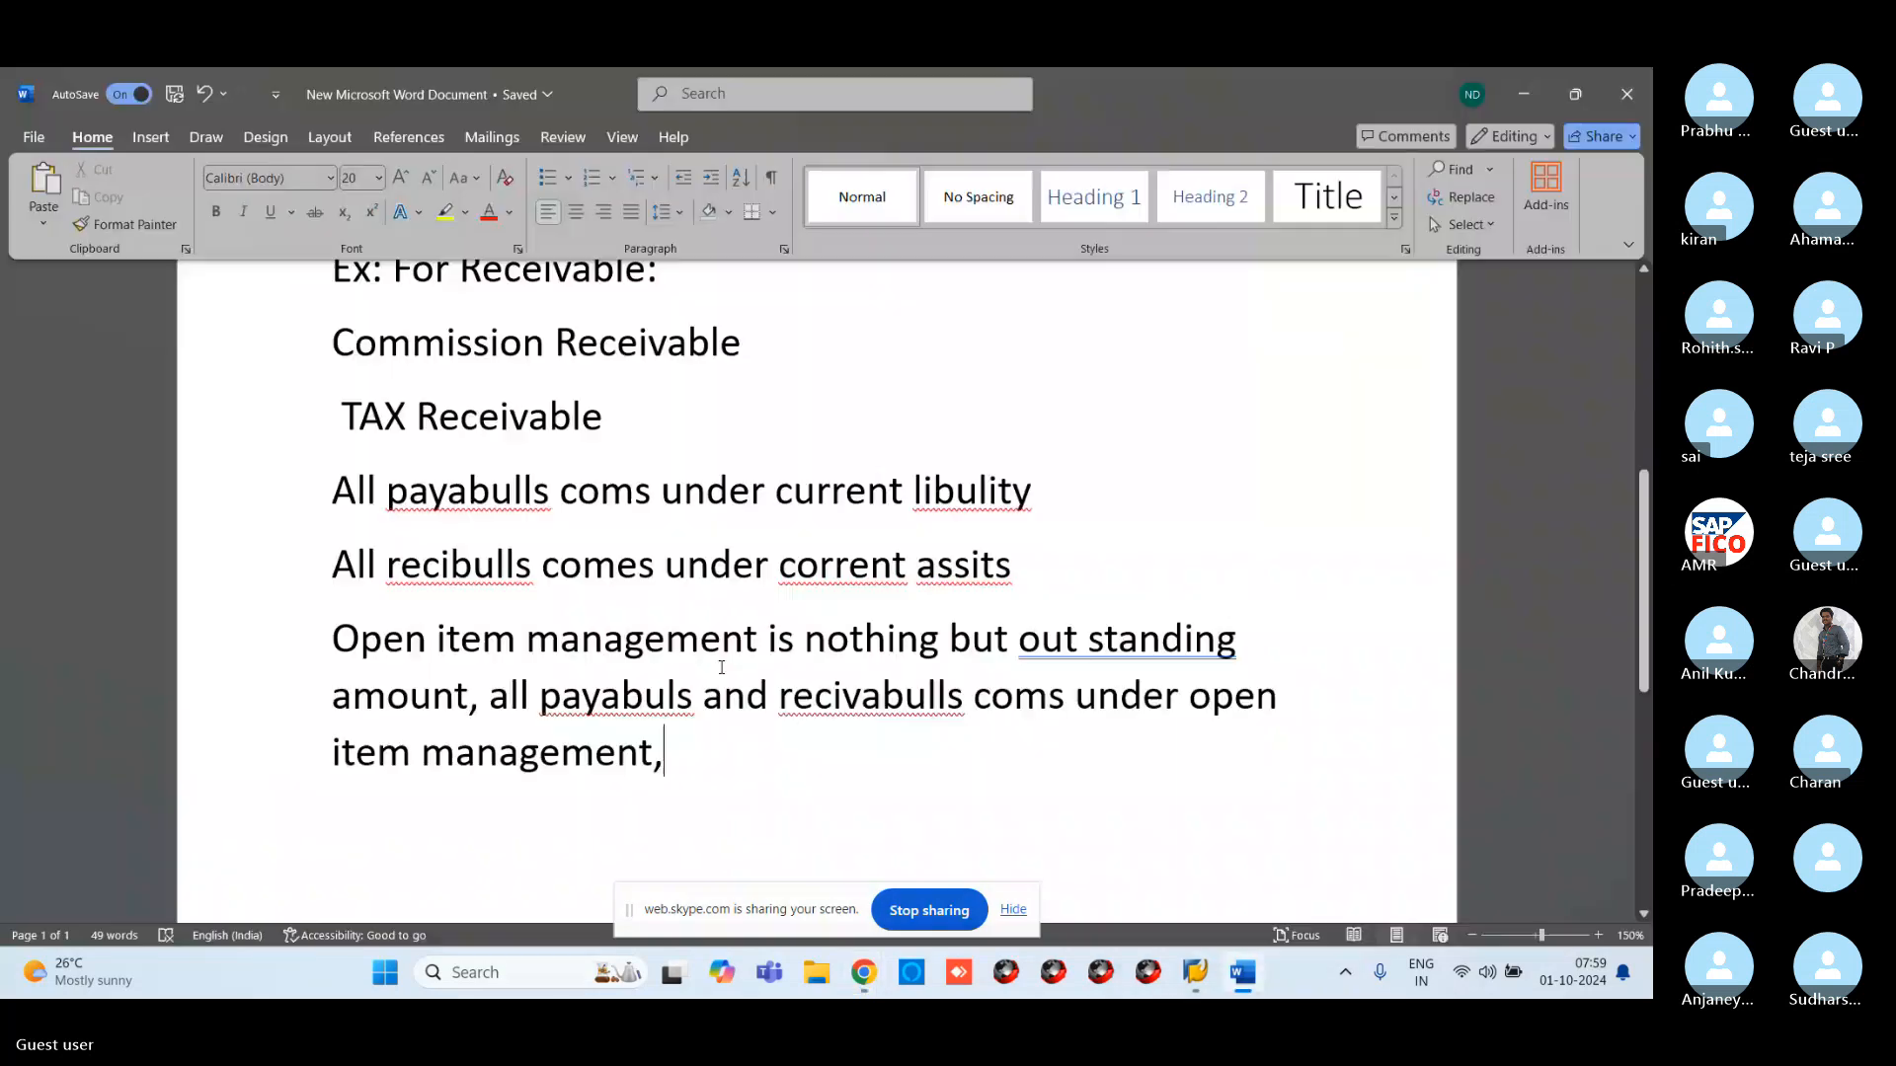
Paste the copied ENTRY POSTING notes on a new line at the end of the document
{"action": "scroll", "coordinate": [632, 600], "scroll_direction": "down", "scroll_amount": 3}
{"action": "key", "text": "Return"}
{"action": "key", "text": "Return"}
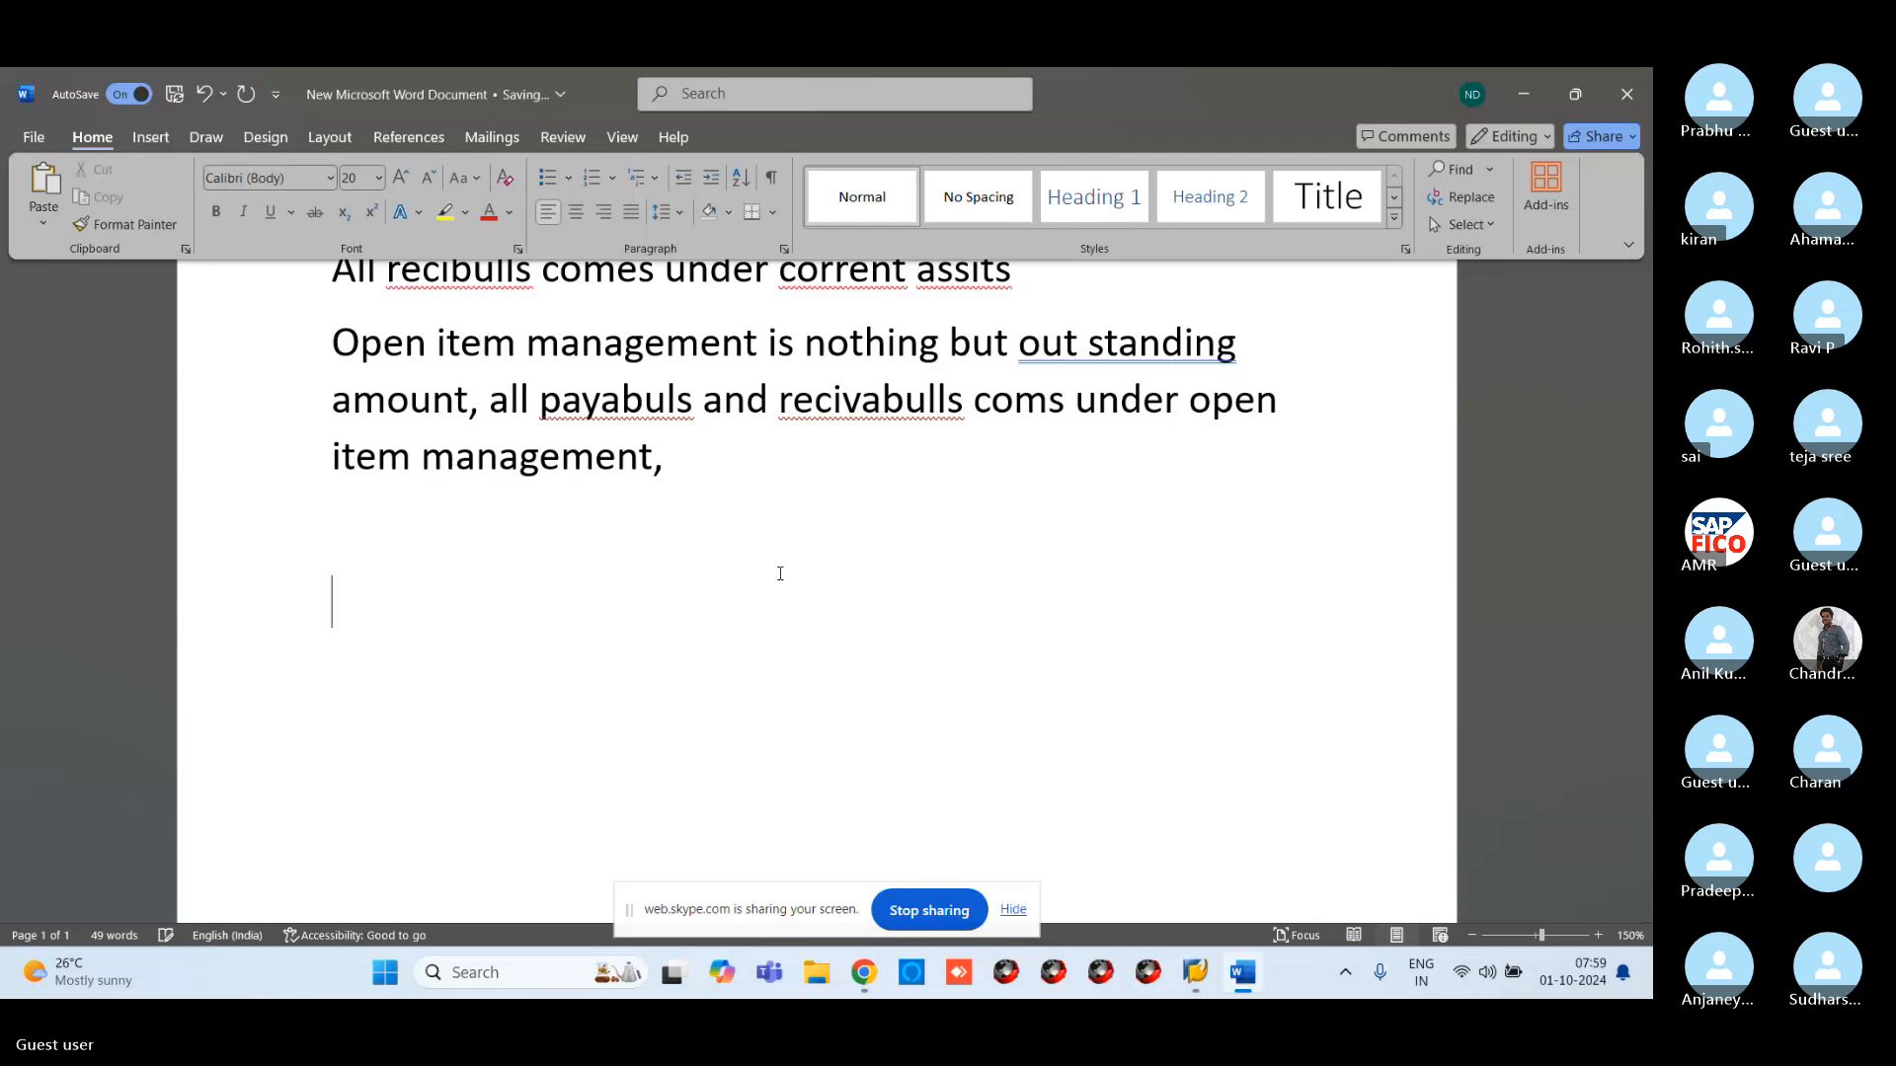
{"action": "key", "text": "ctrl+v"}
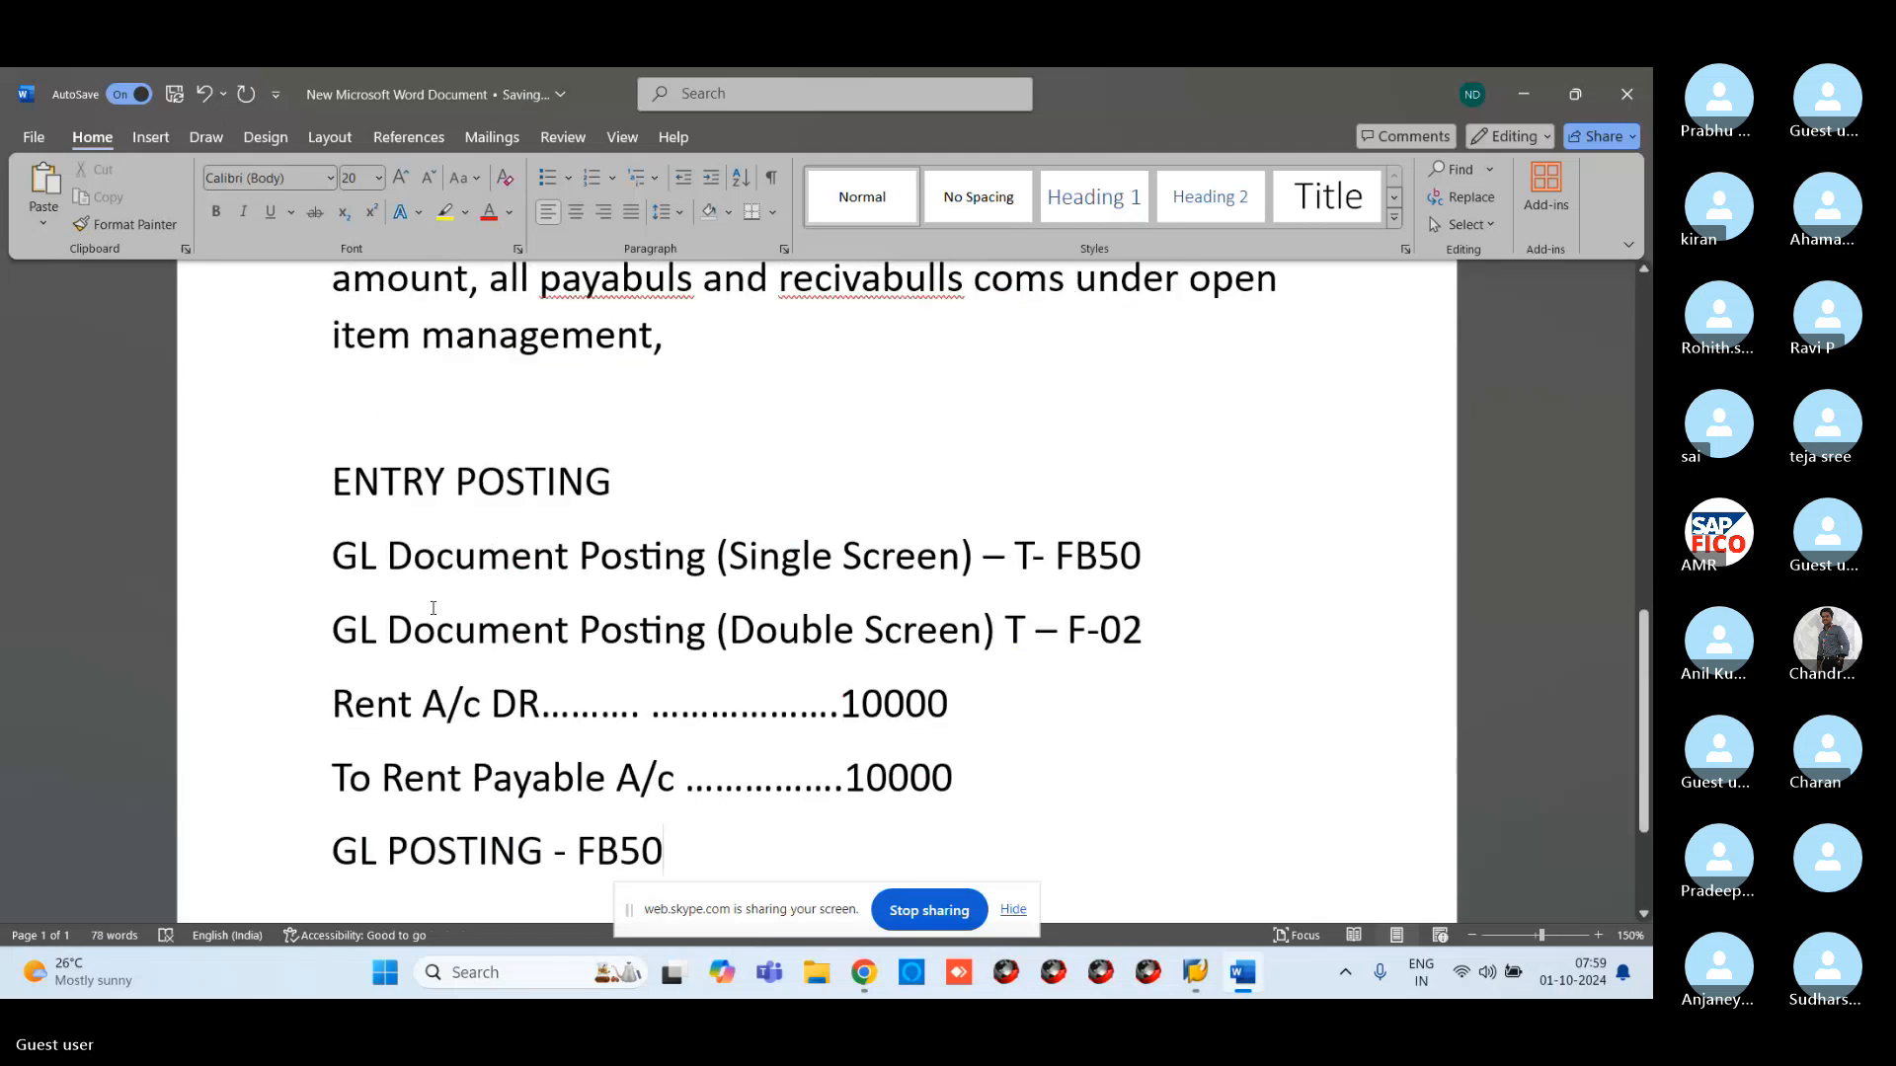
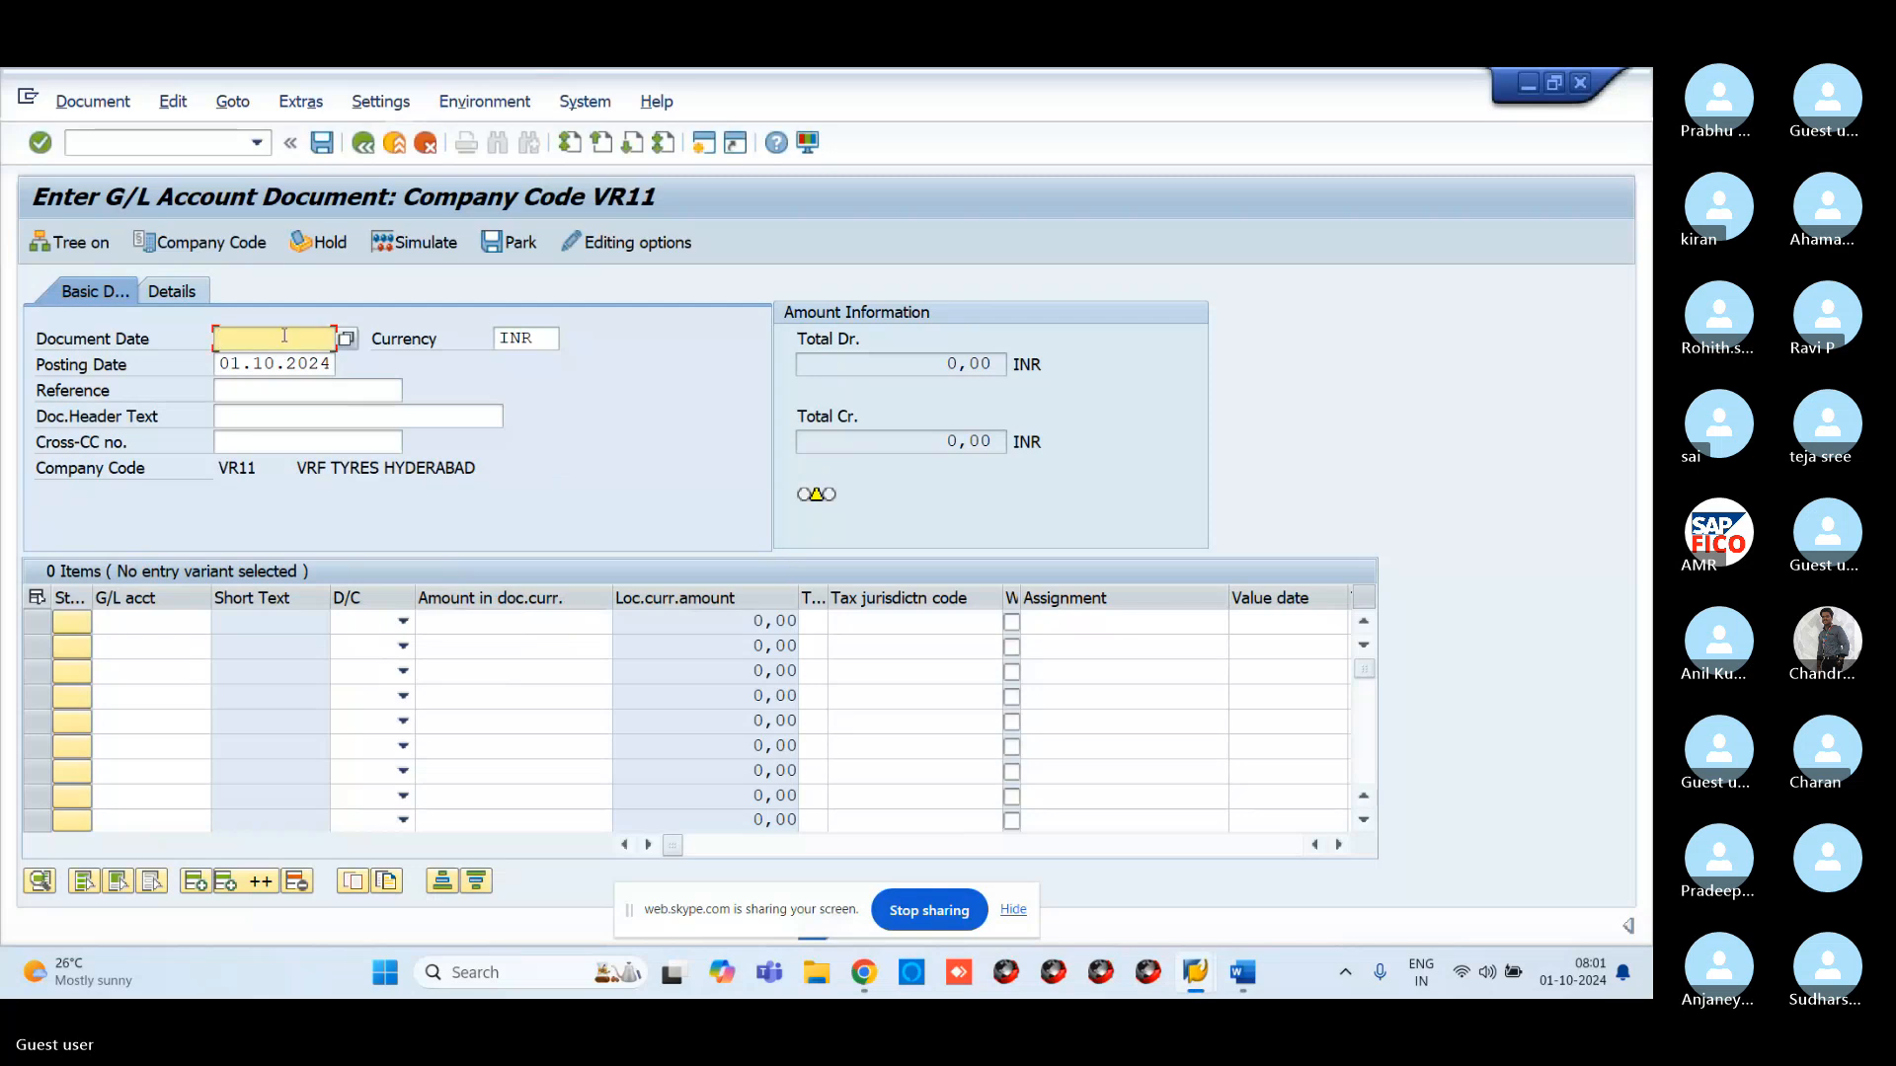
Set document date 01.10.2024 and debit G/L account 400305 with 10000 on line one
{"action": "type", "text": "01.10.2024"}
{"action": "left_click", "coordinate": [174, 620]}
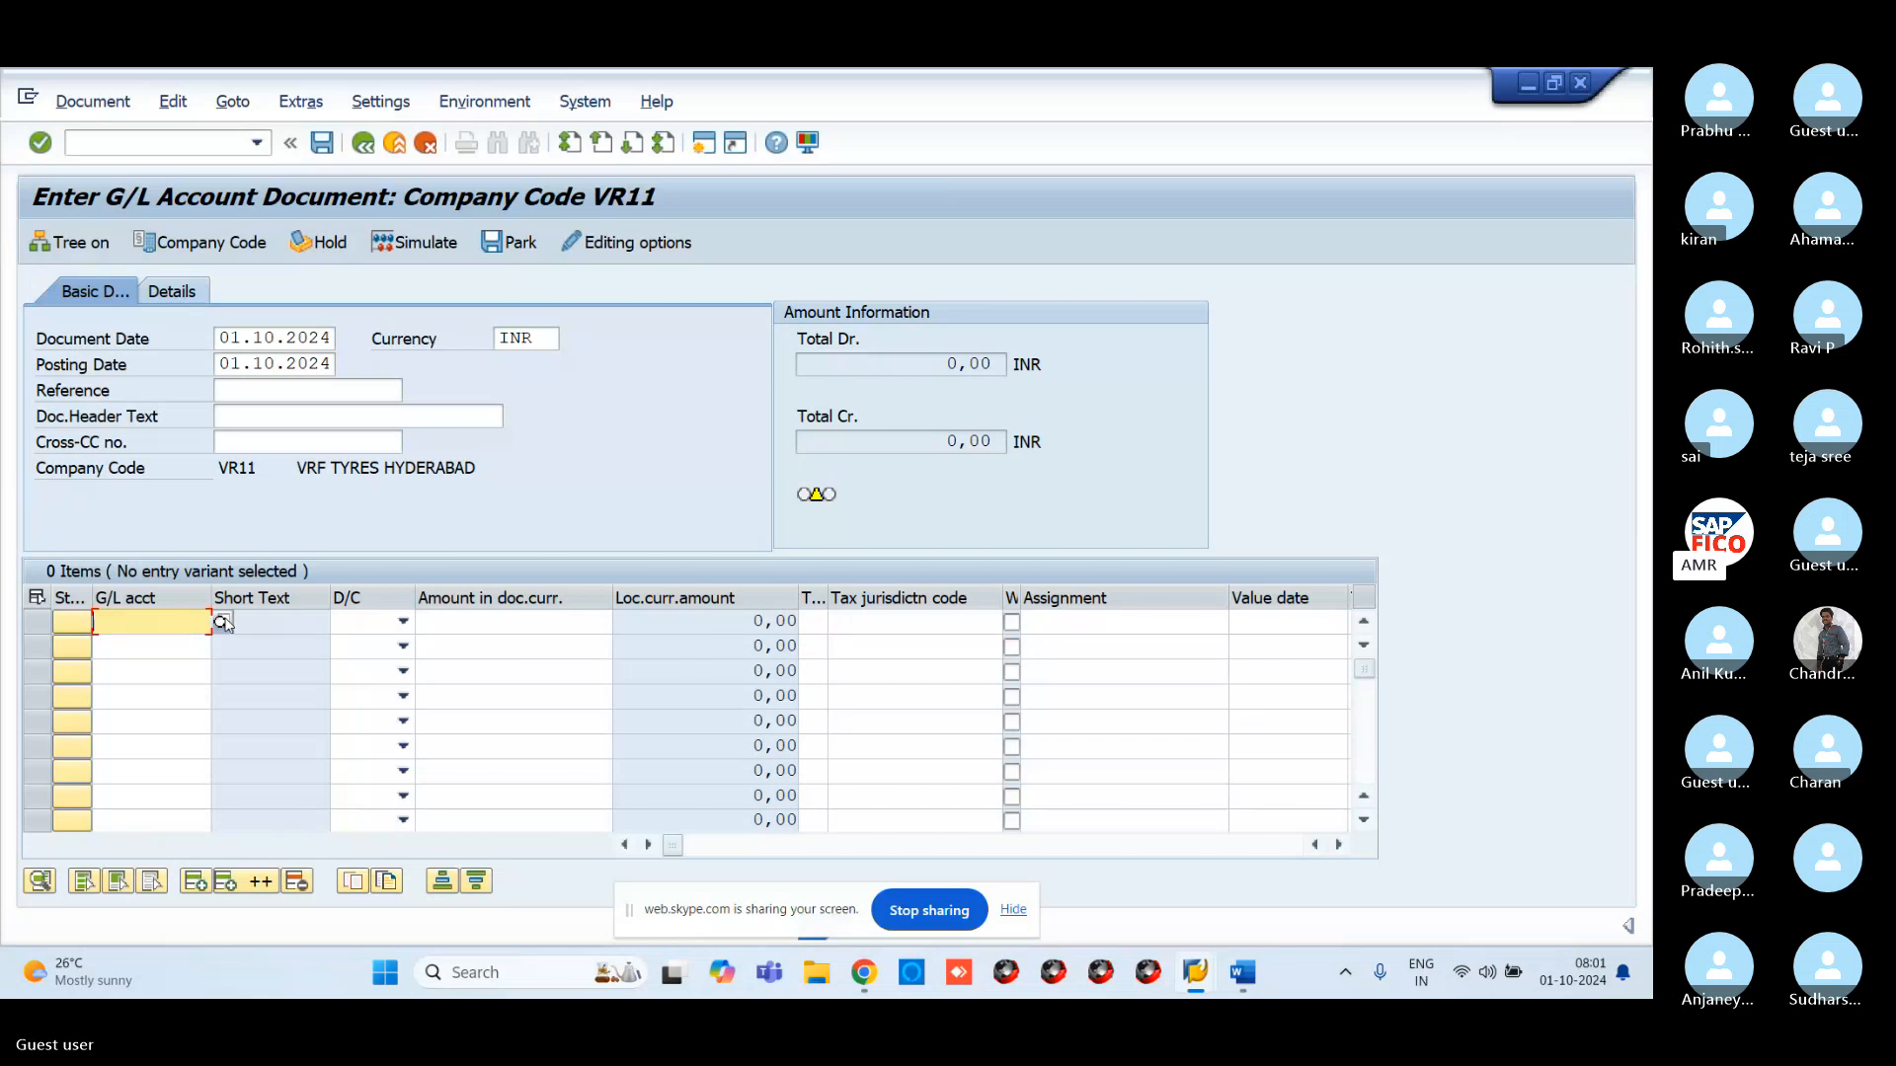
{"action": "left_click", "coordinate": [222, 621]}
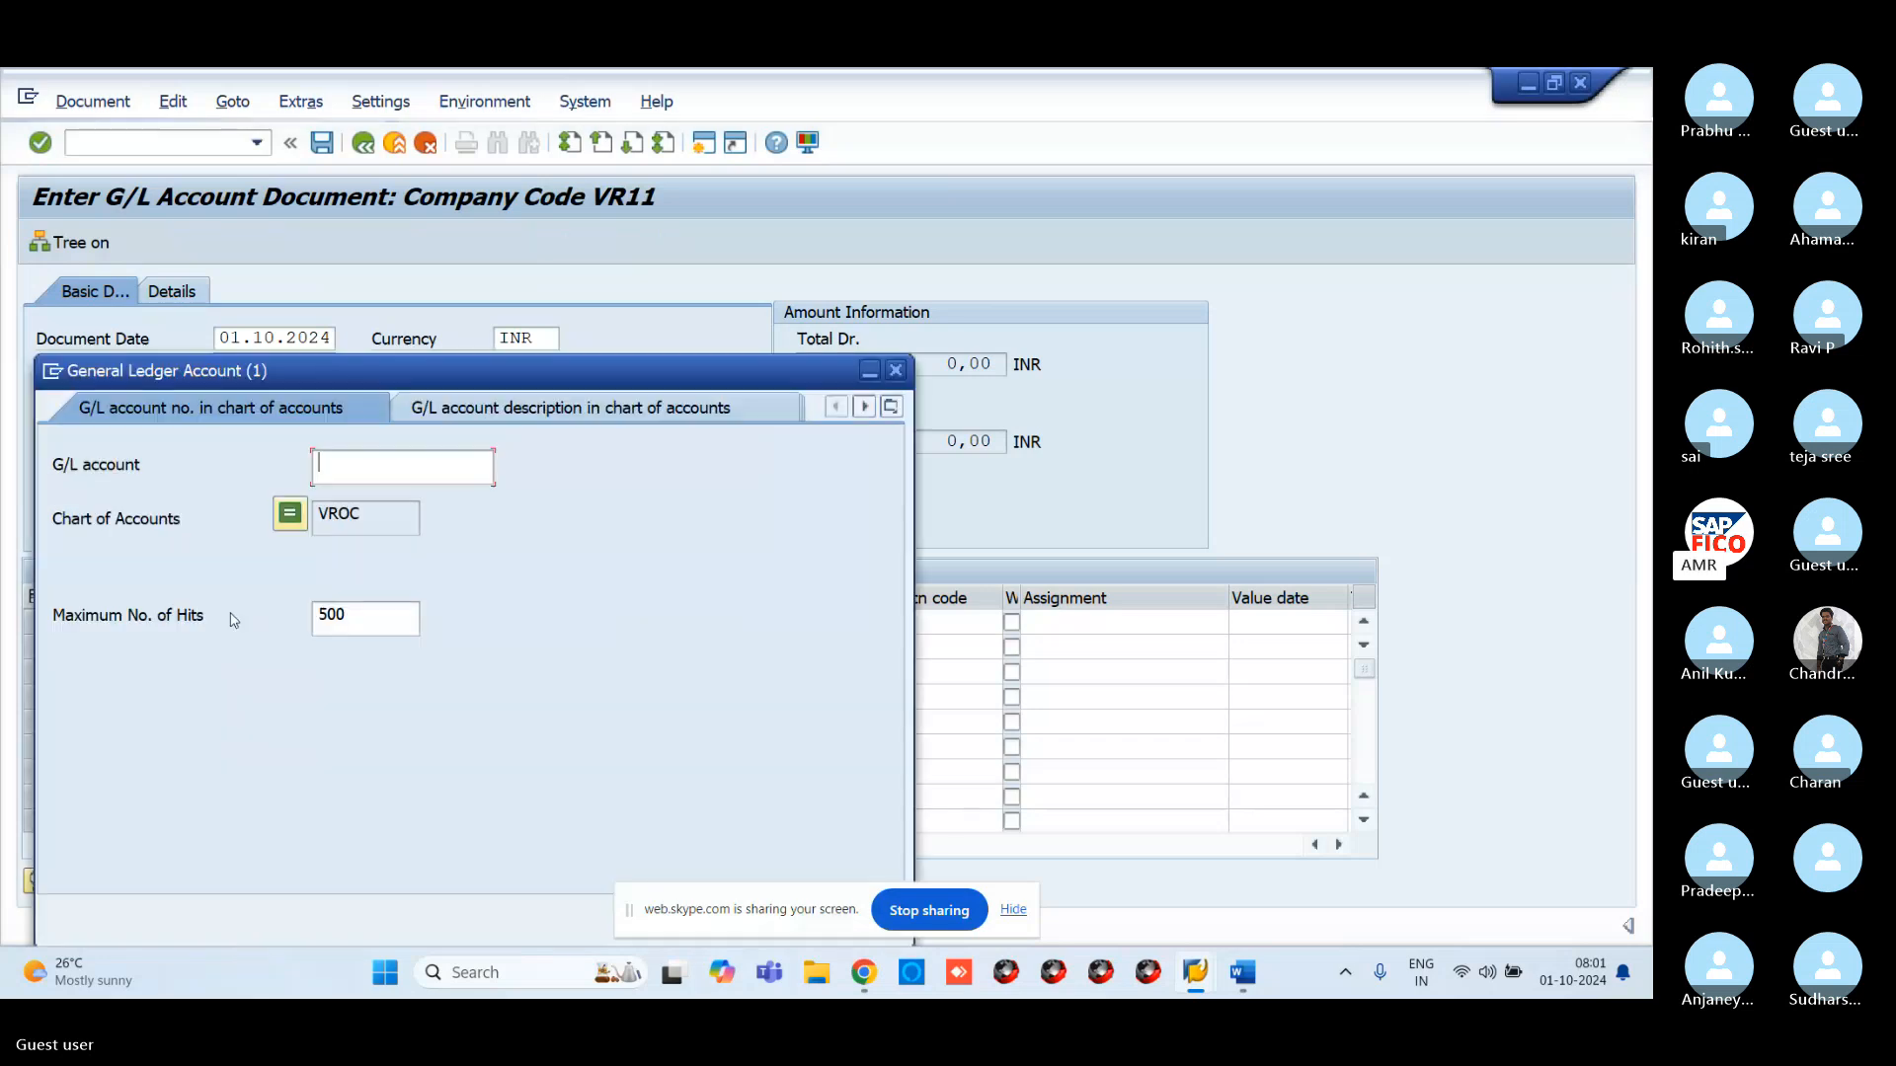
{"action": "key", "text": "Return"}
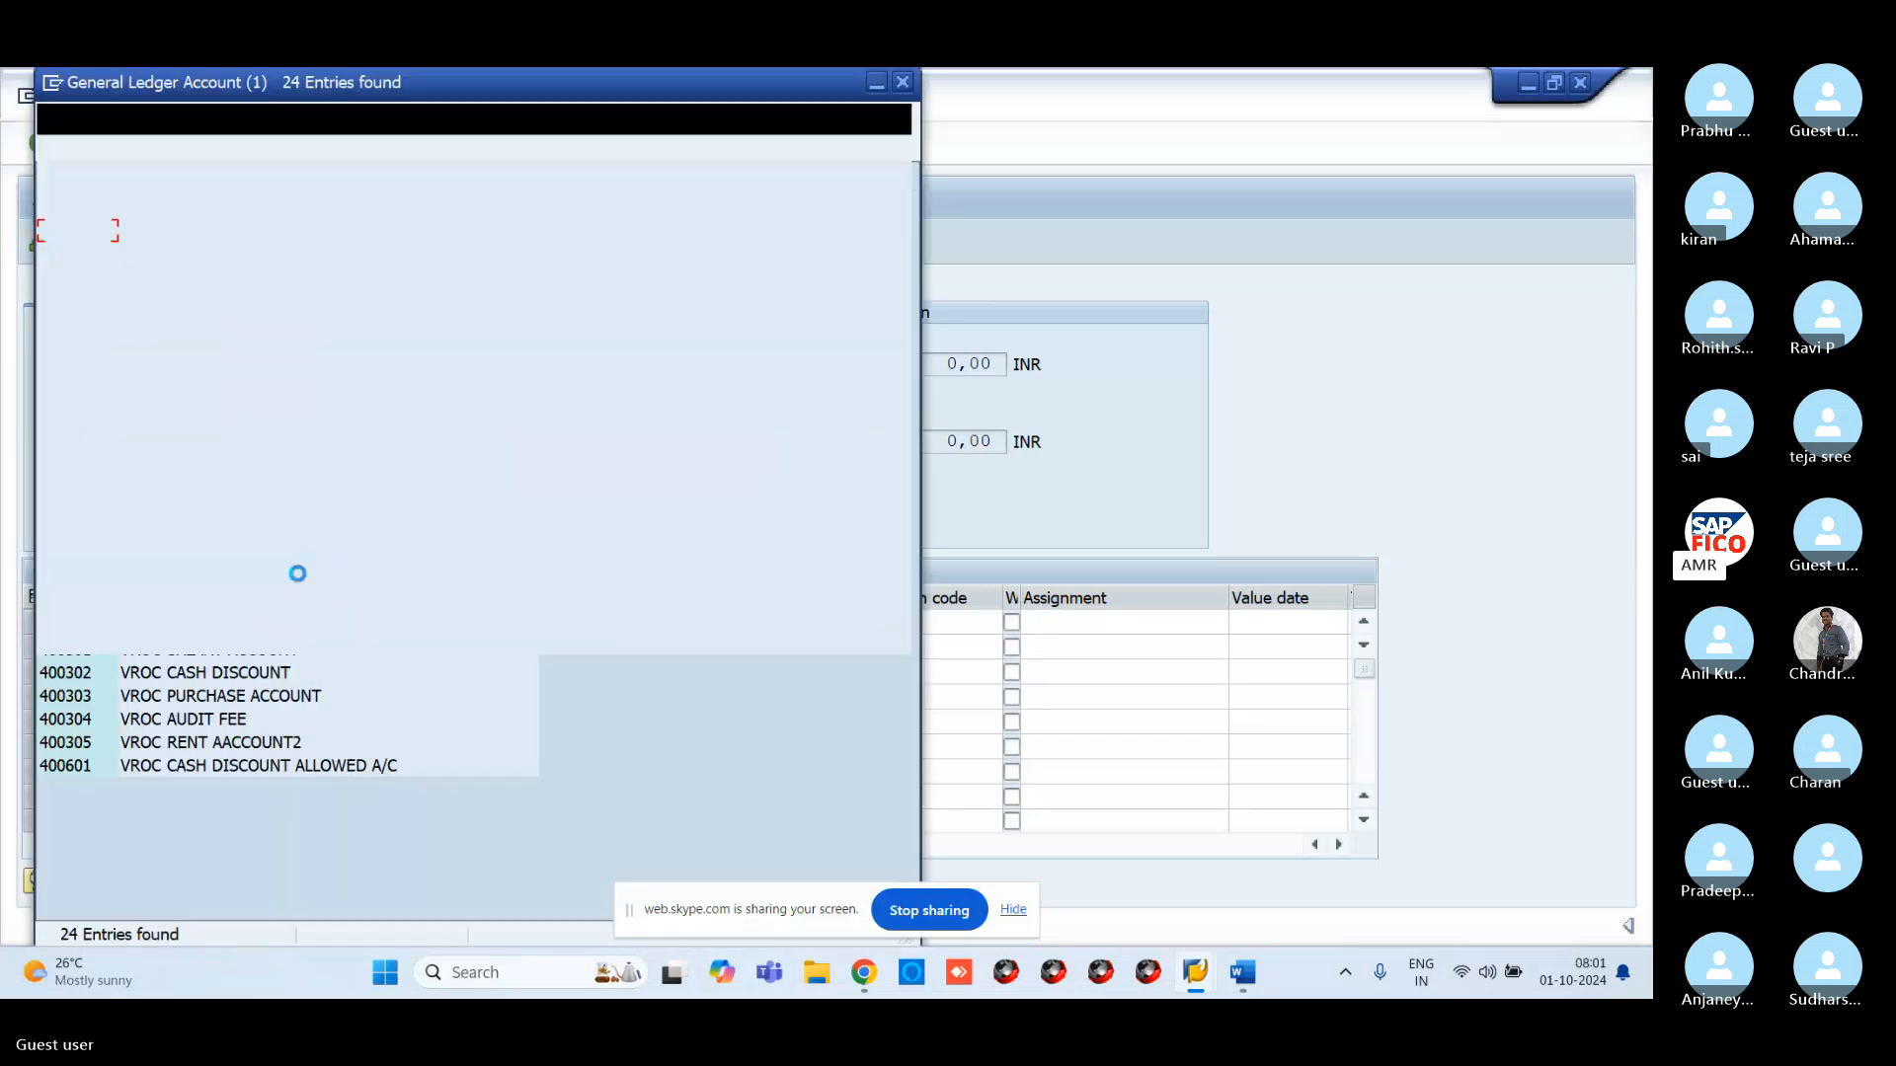
{"action": "left_click", "coordinate": [229, 747]}
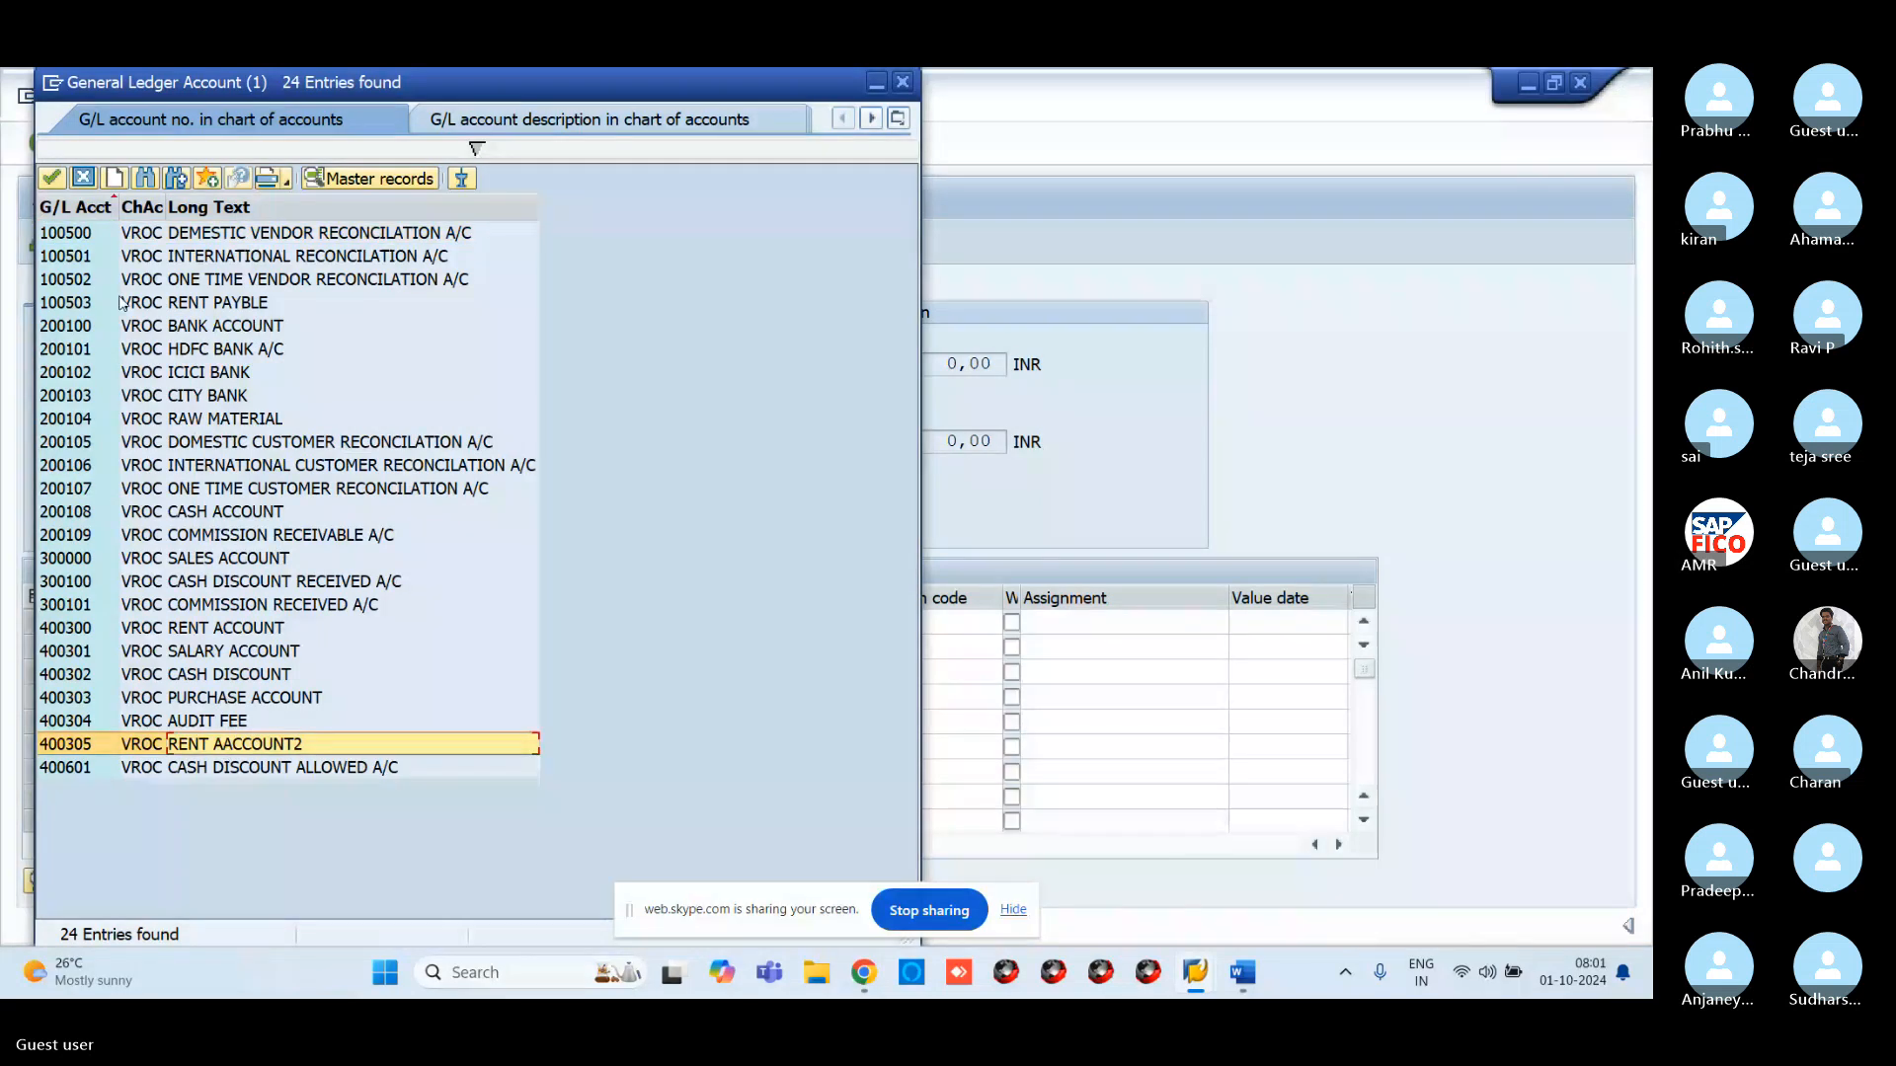
{"action": "left_click", "coordinate": [54, 180]}
{"action": "left_click", "coordinate": [402, 621]}
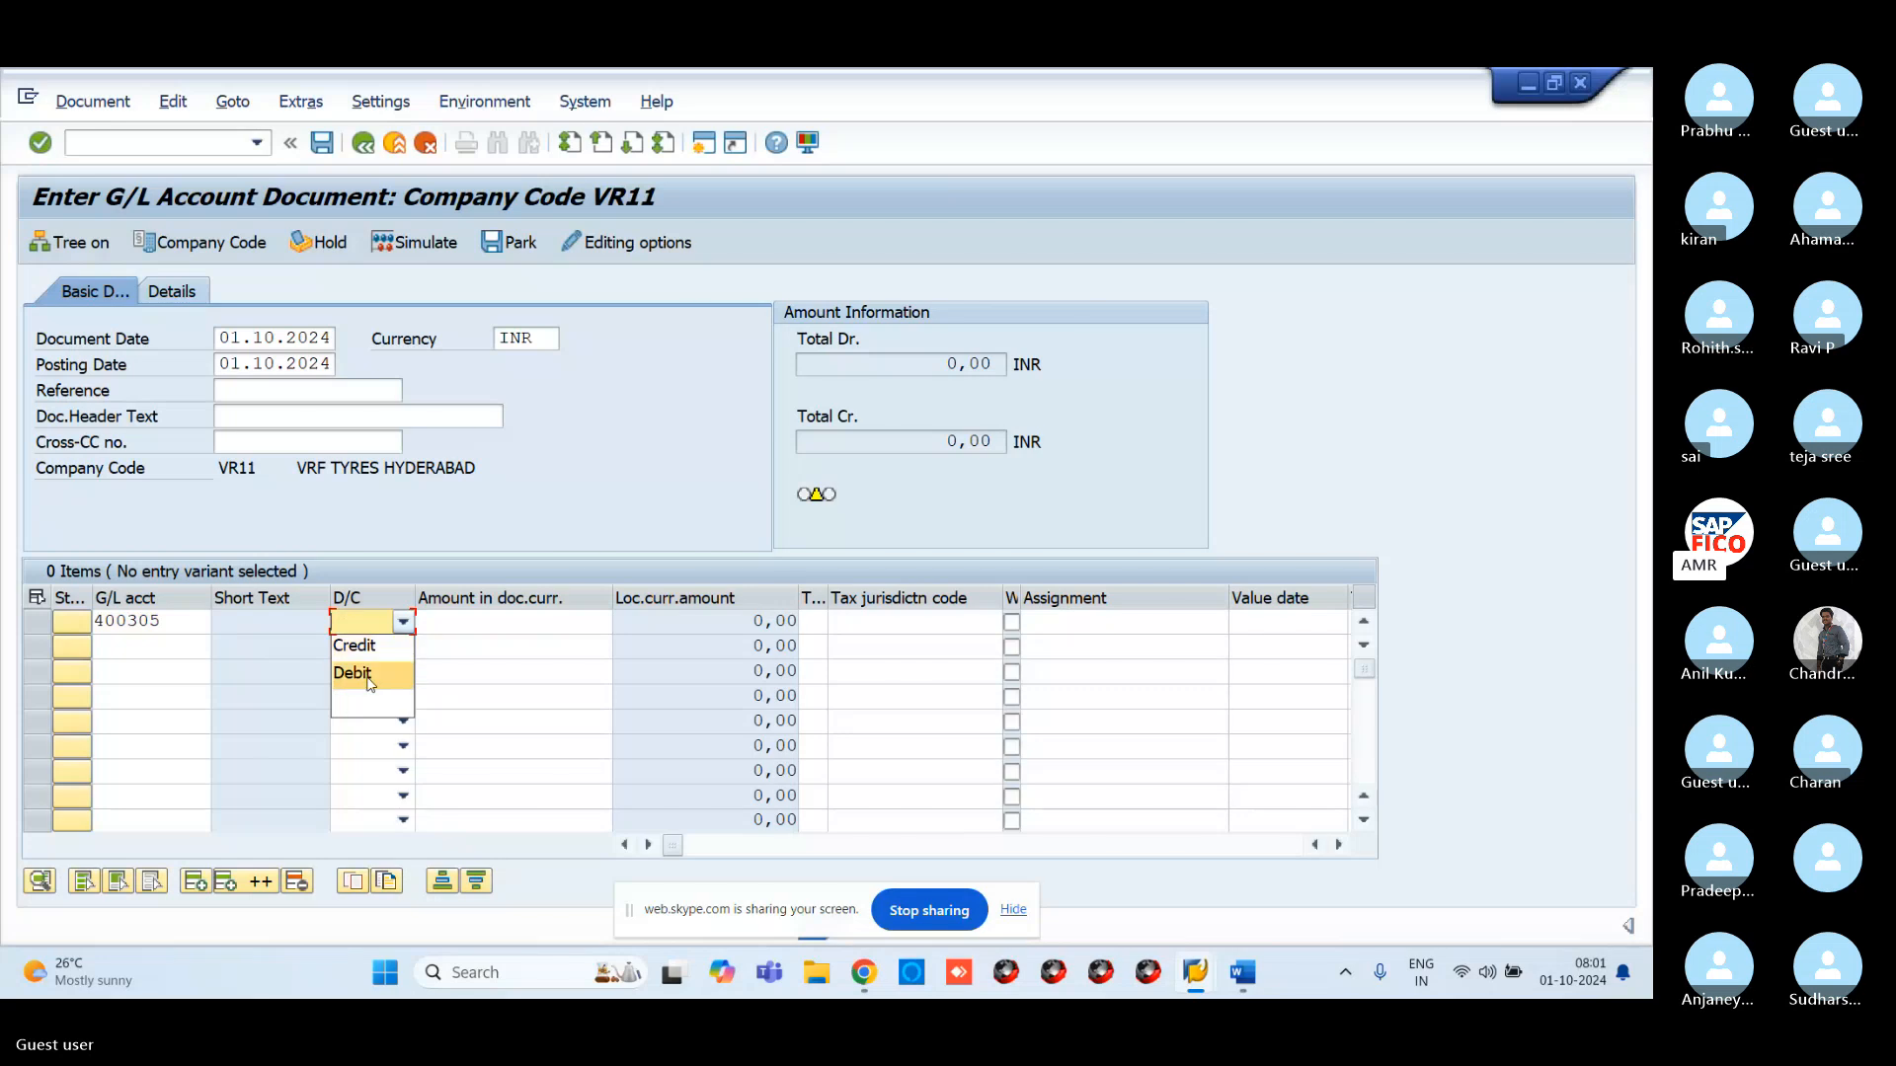
{"action": "left_click", "coordinate": [380, 678]}
{"action": "left_click", "coordinate": [489, 629]}
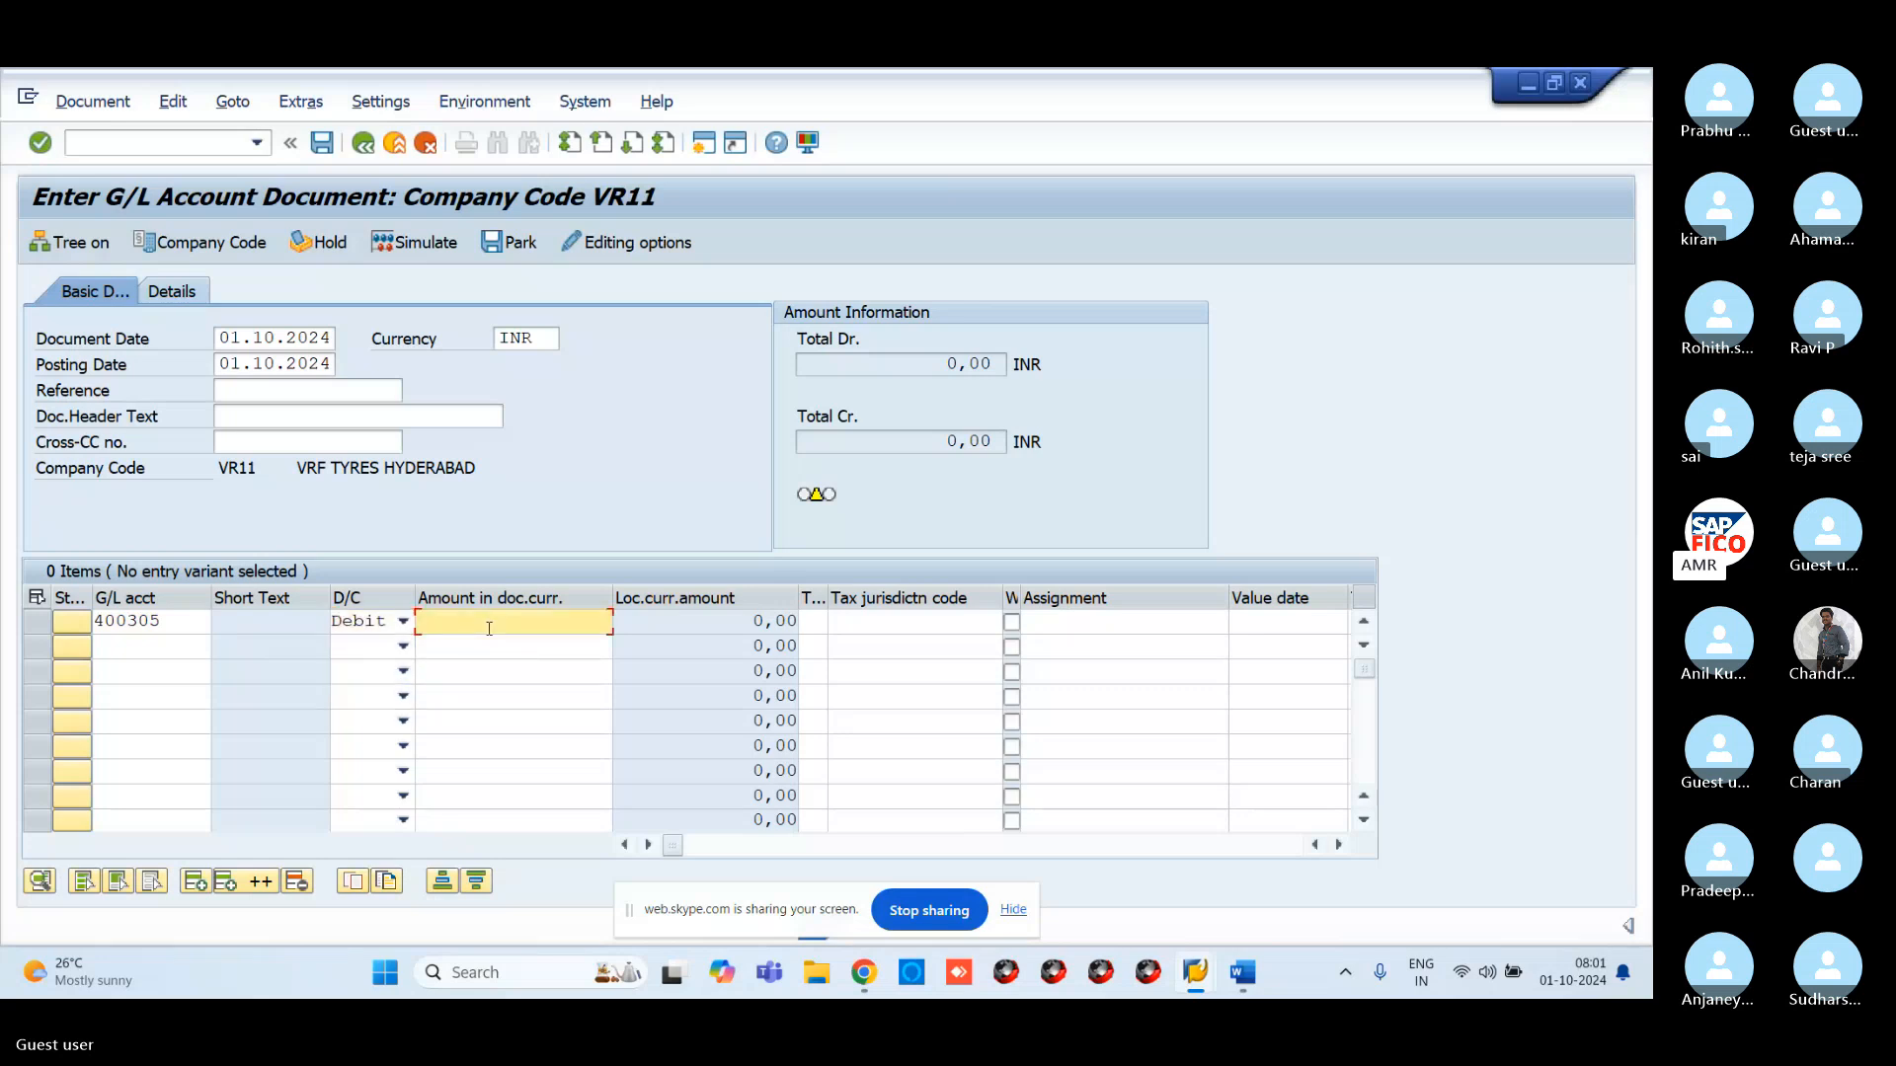
{"action": "type", "text": "10000"}
Credit rent payable account 100503 with 10000 on line two and validate the balanced totals
{"action": "left_click", "coordinate": [153, 644]}
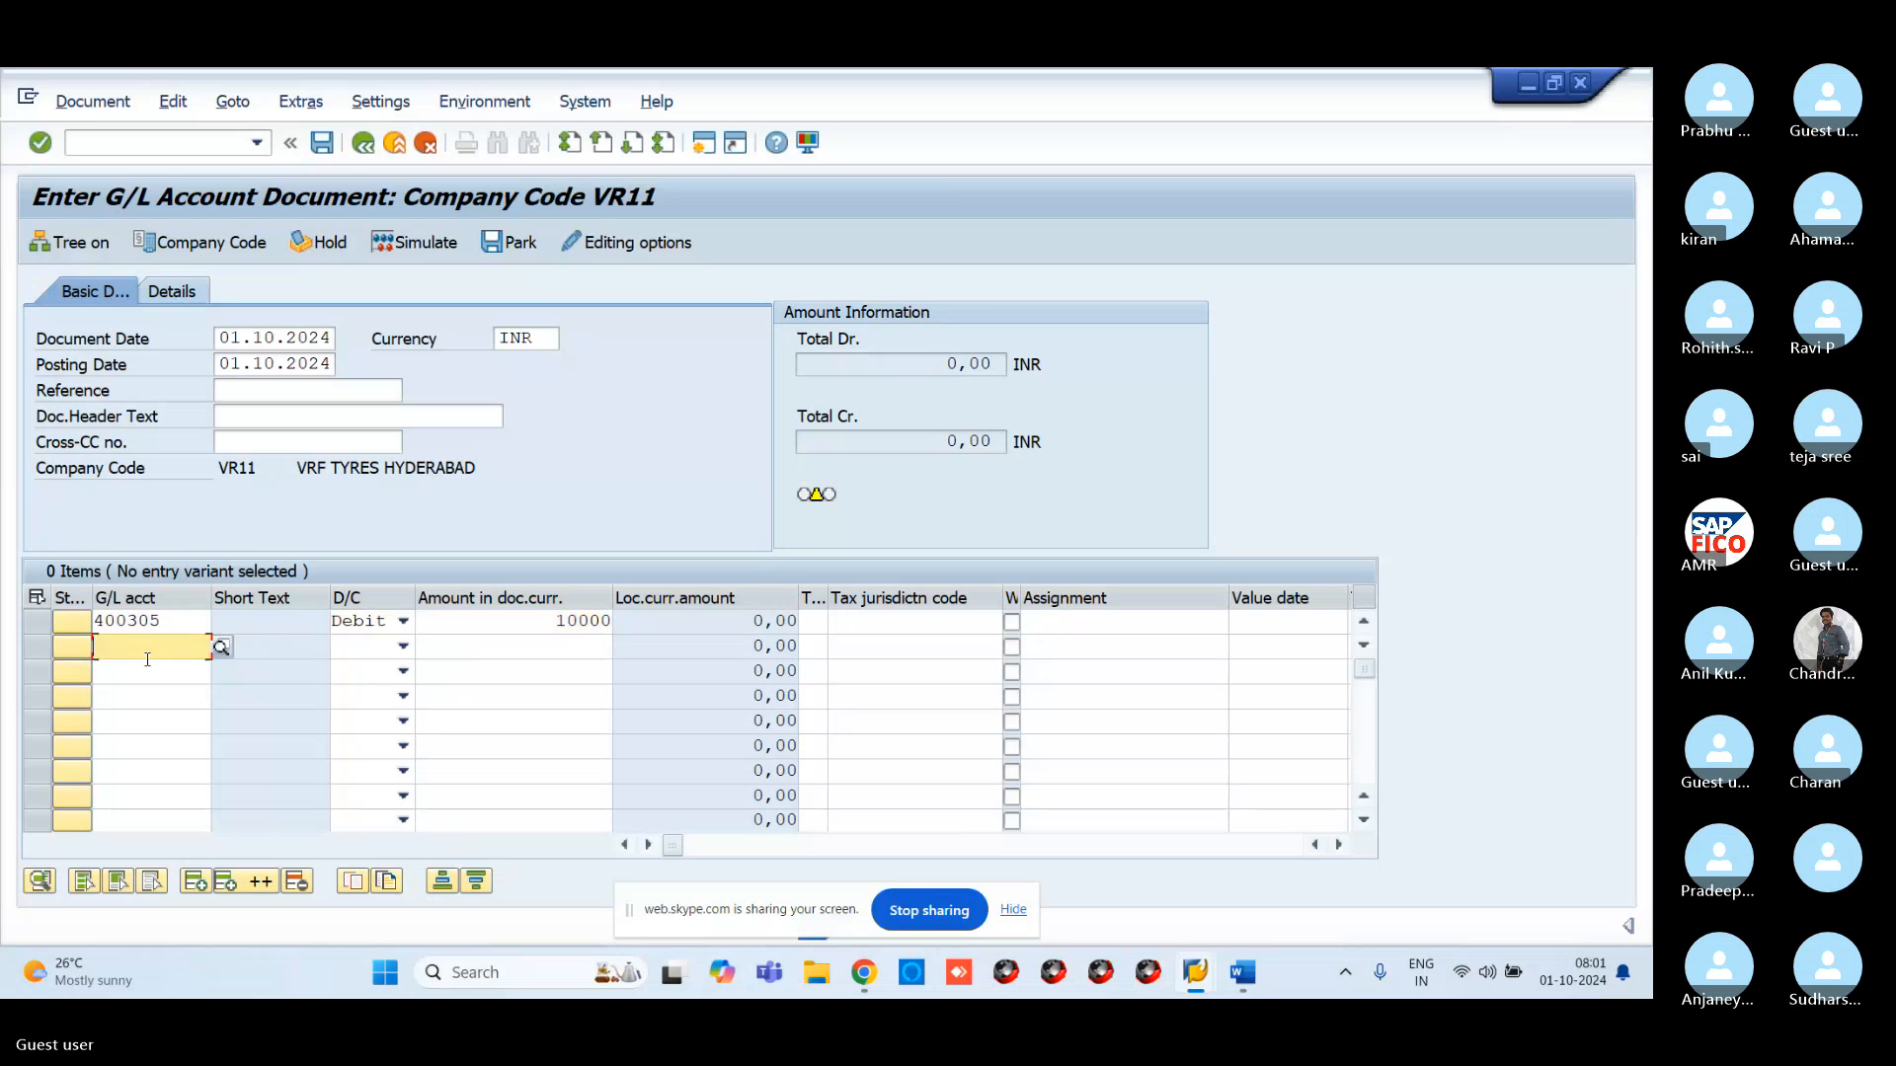
{"action": "left_click", "coordinate": [219, 647]}
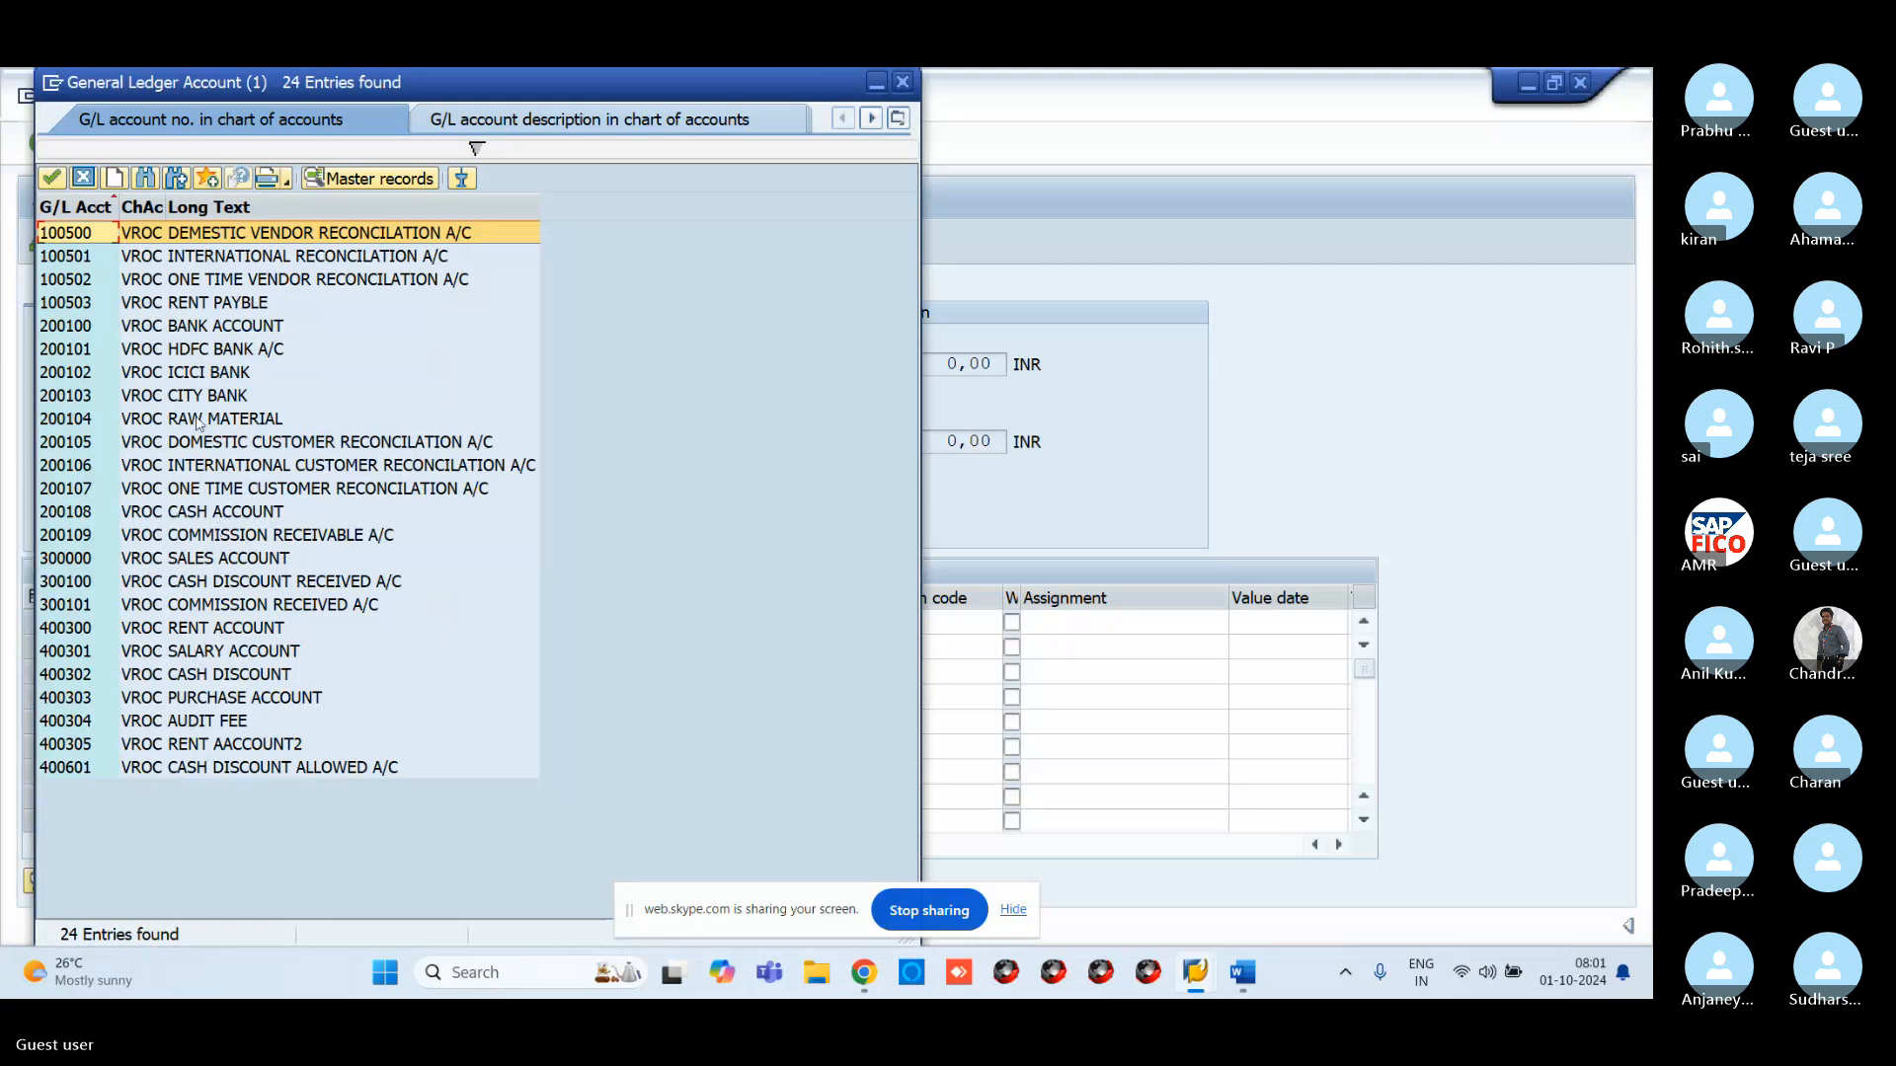
{"action": "left_click", "coordinate": [168, 302]}
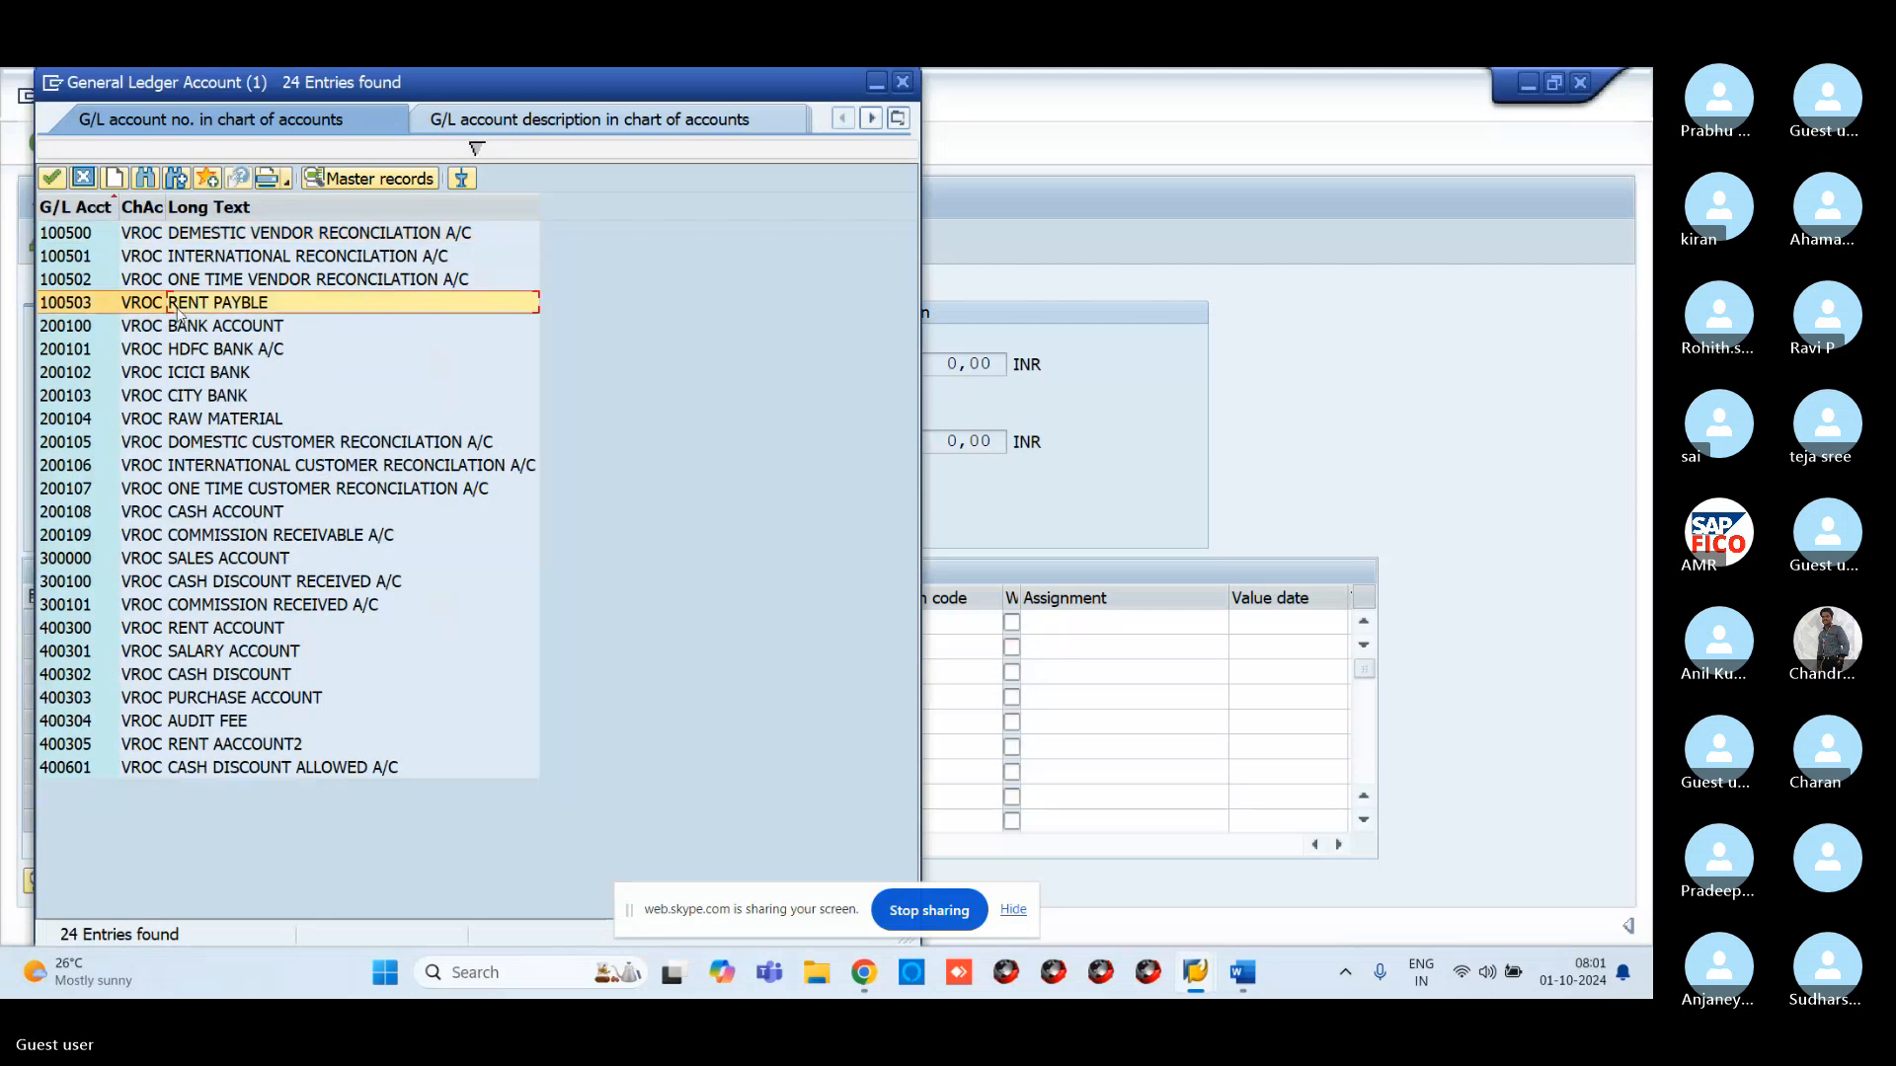
{"action": "left_click", "coordinate": [51, 177]}
{"action": "left_click", "coordinate": [403, 647]}
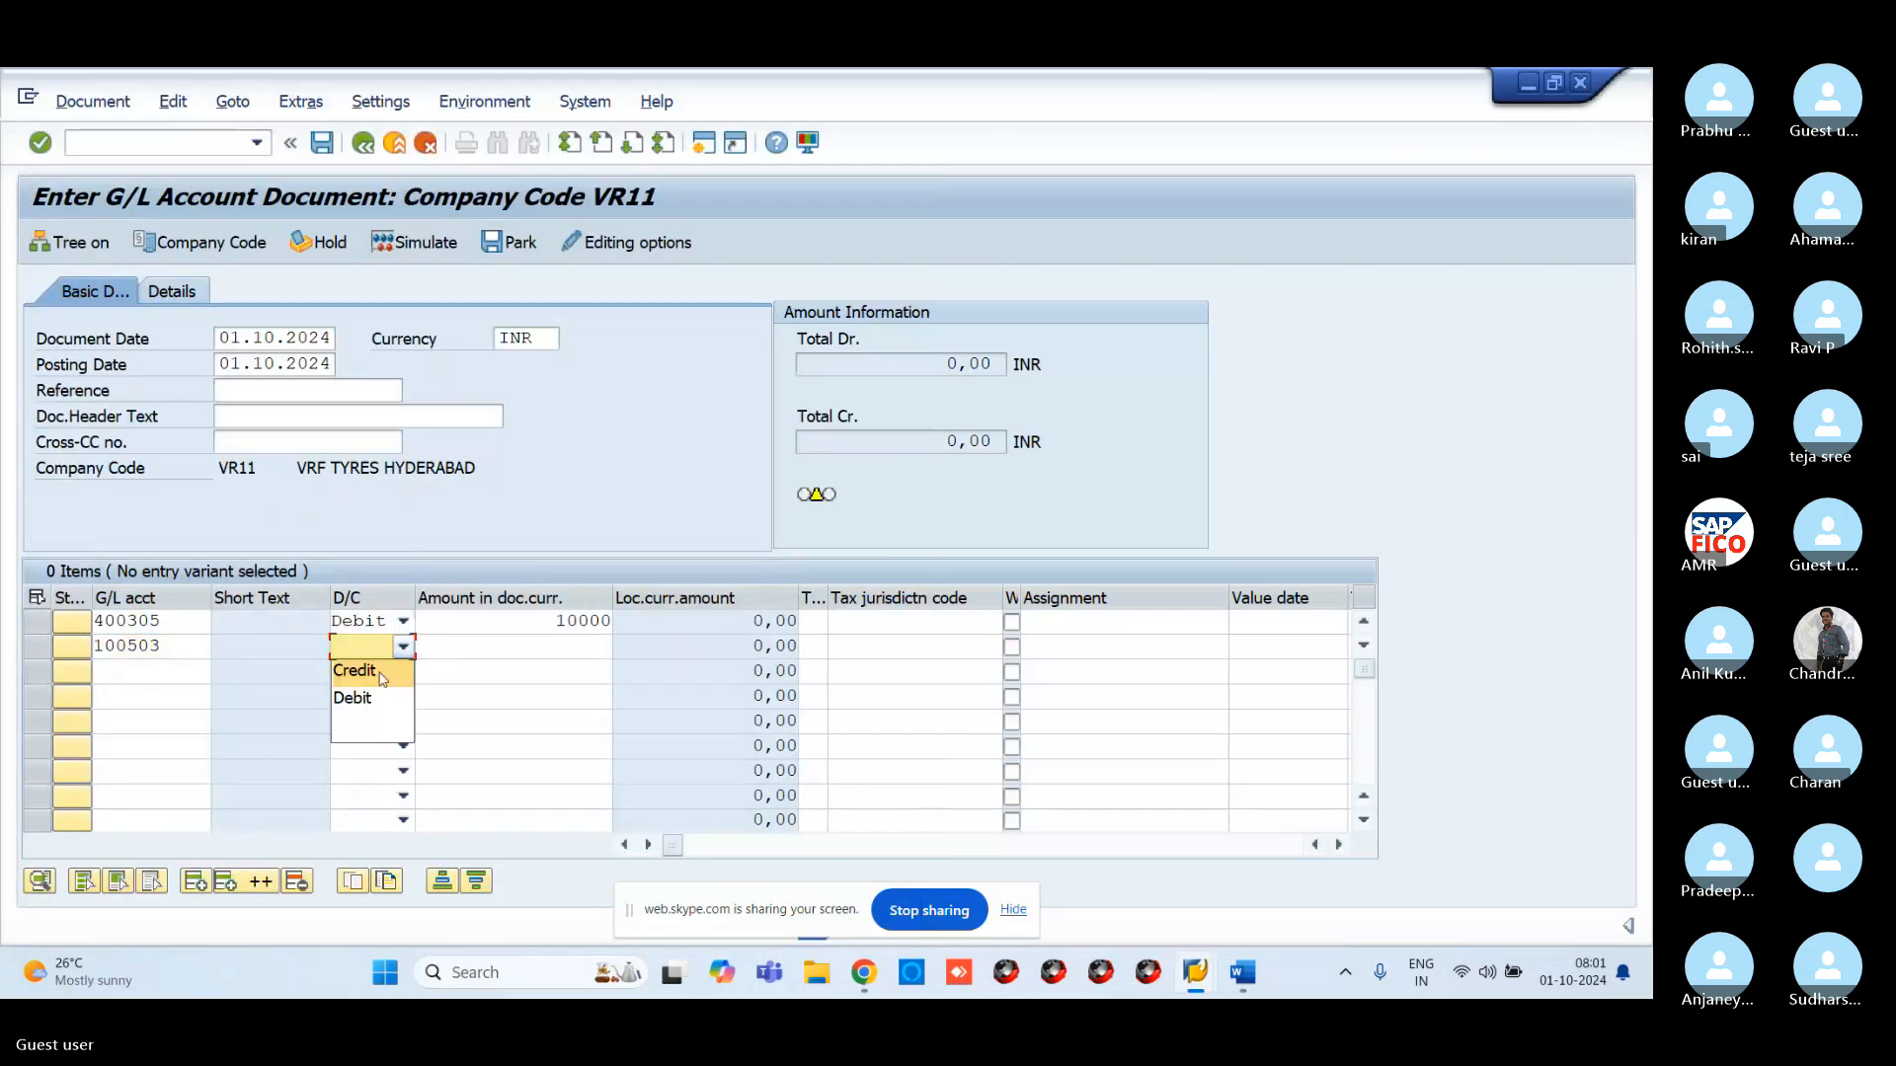
{"action": "left_click", "coordinate": [355, 671]}
{"action": "left_click", "coordinate": [489, 648]}
{"action": "type", "text": "1"}
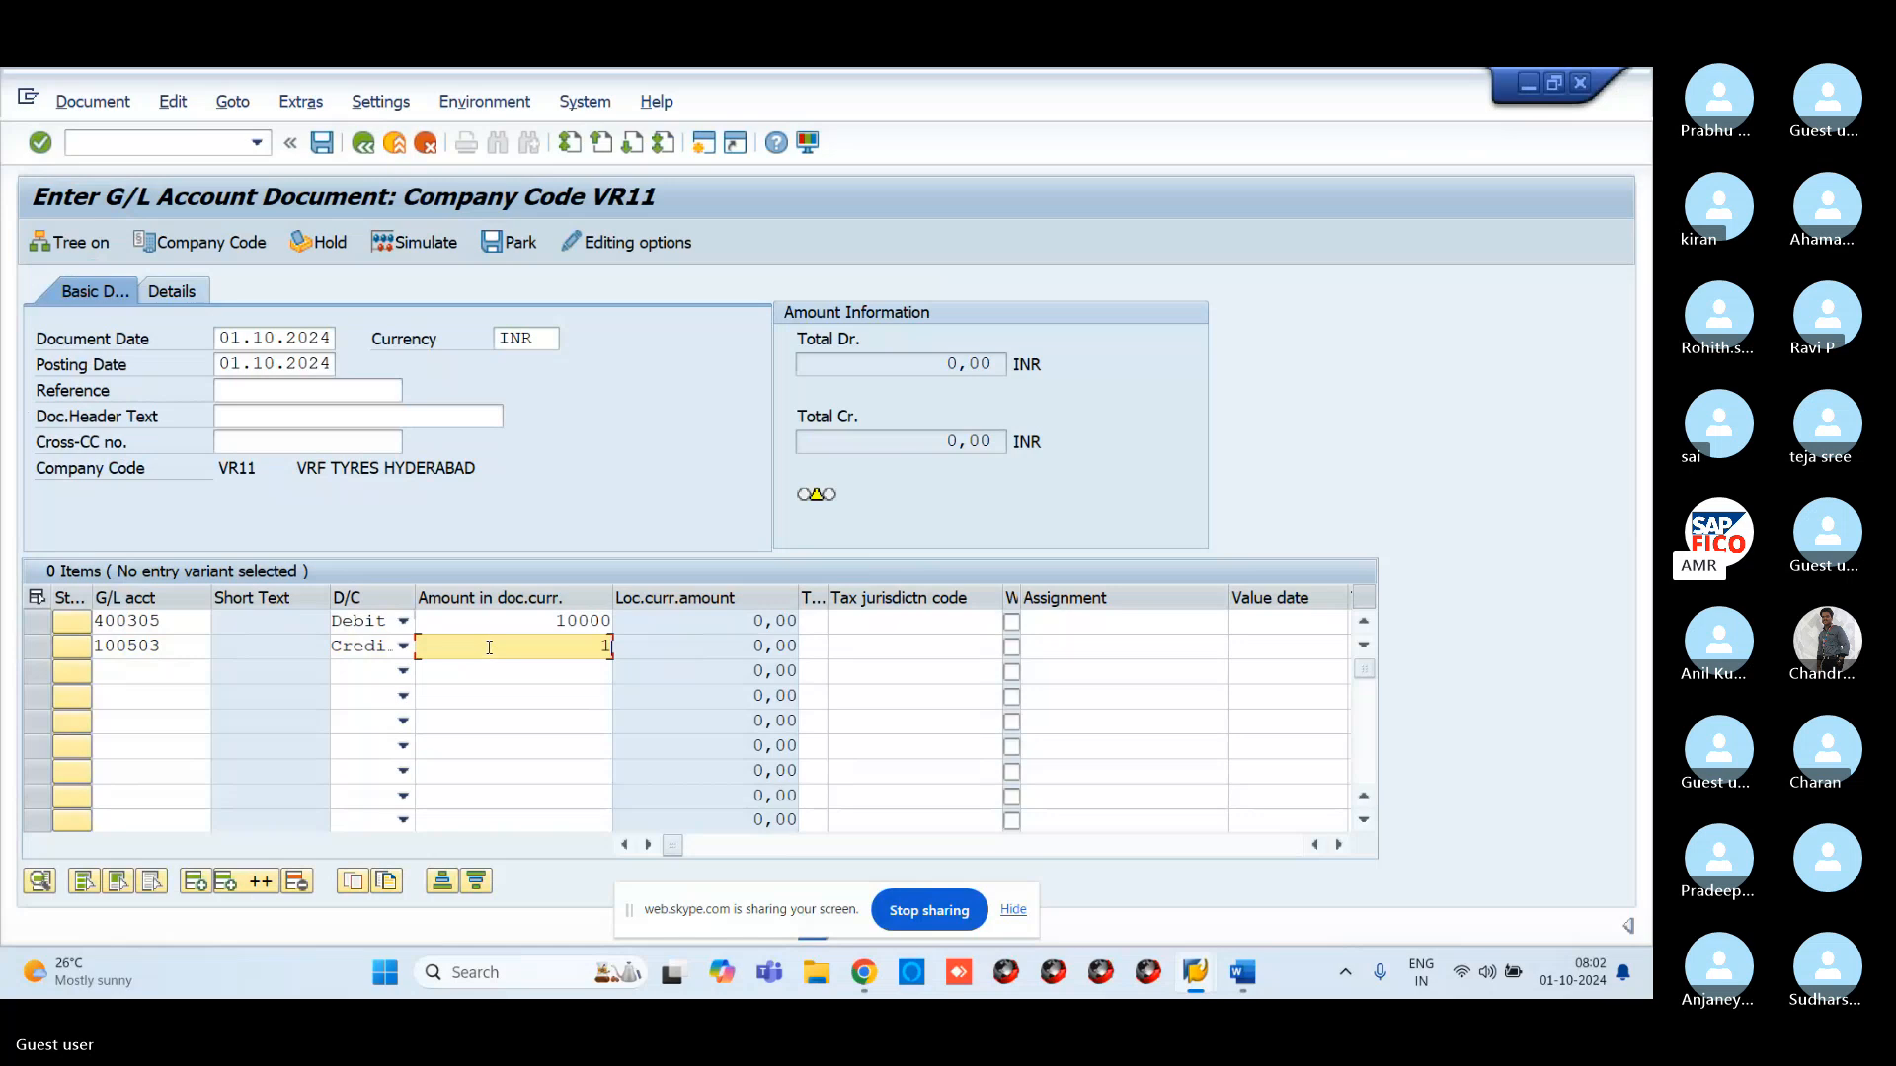
{"action": "type", "text": "0000"}
{"action": "key", "text": "Return"}
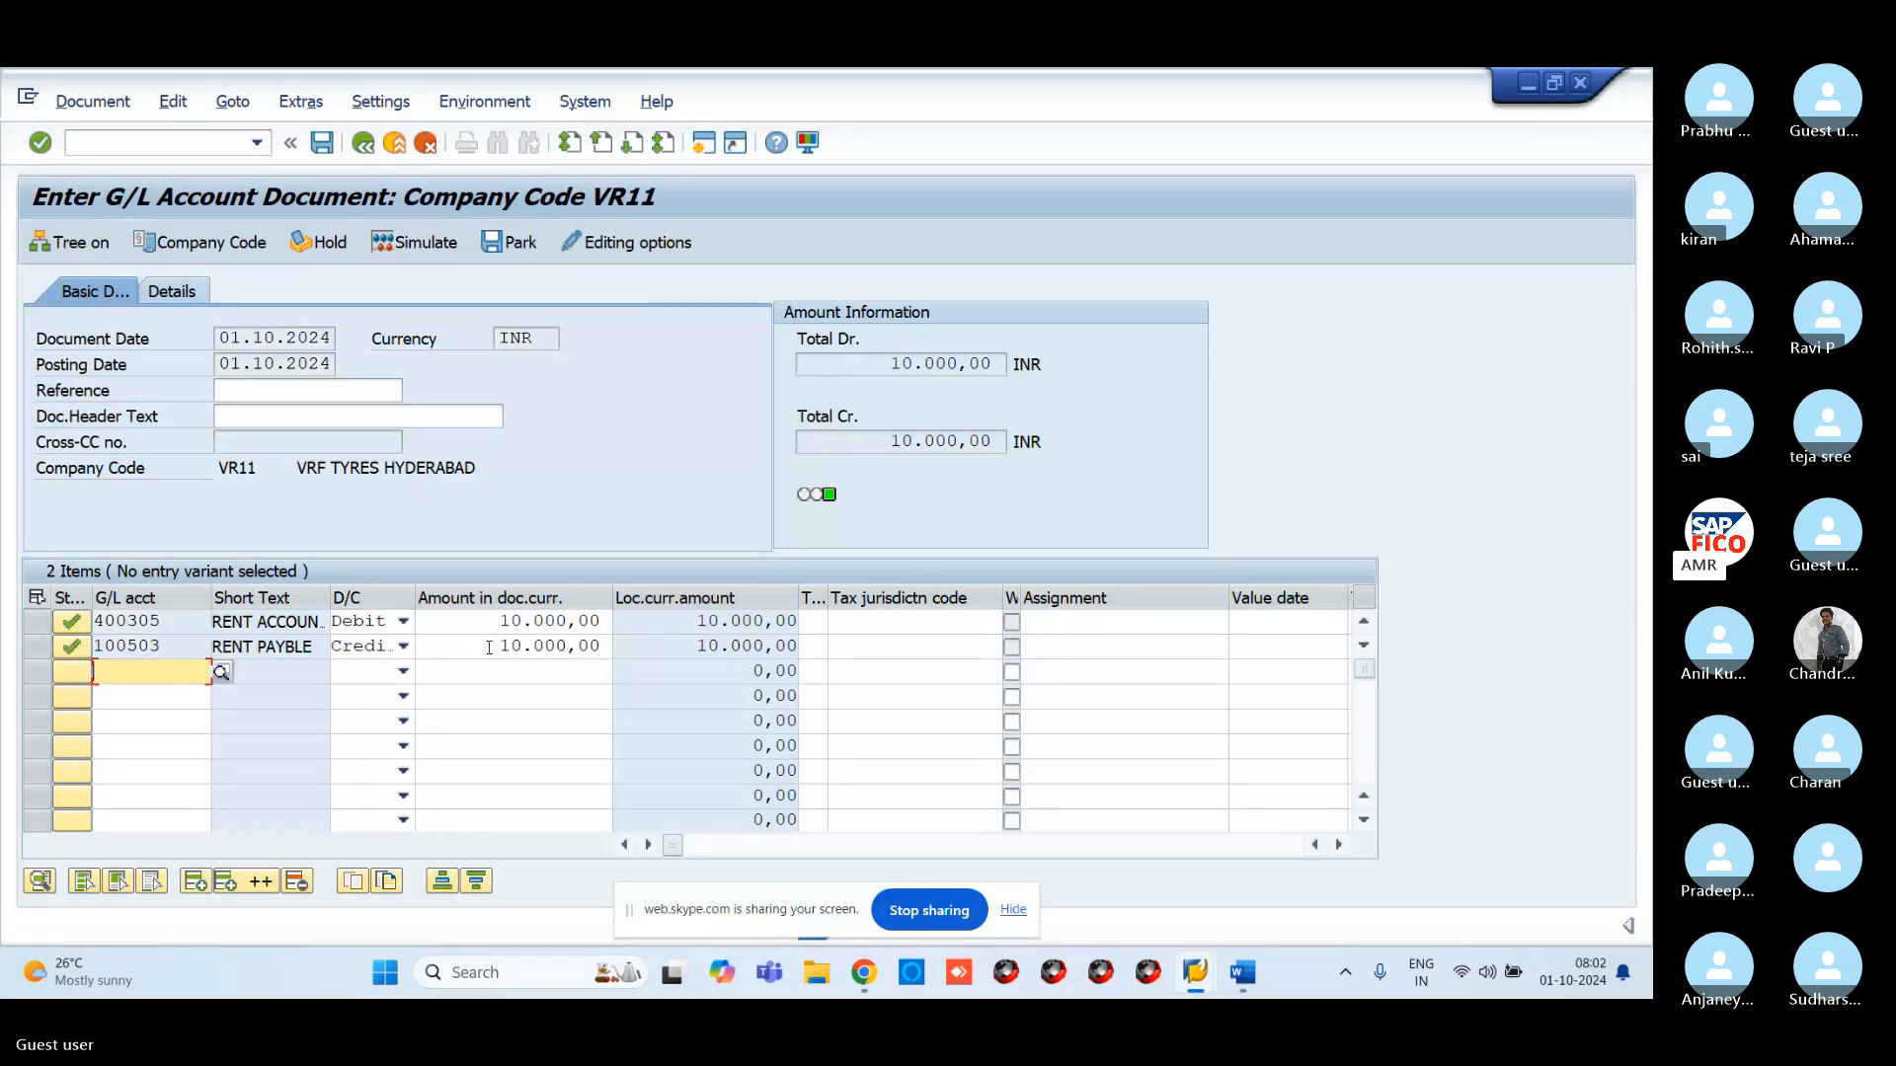
Simulate the rent entry, then post it as document 100043
{"action": "left_click", "coordinate": [447, 244]}
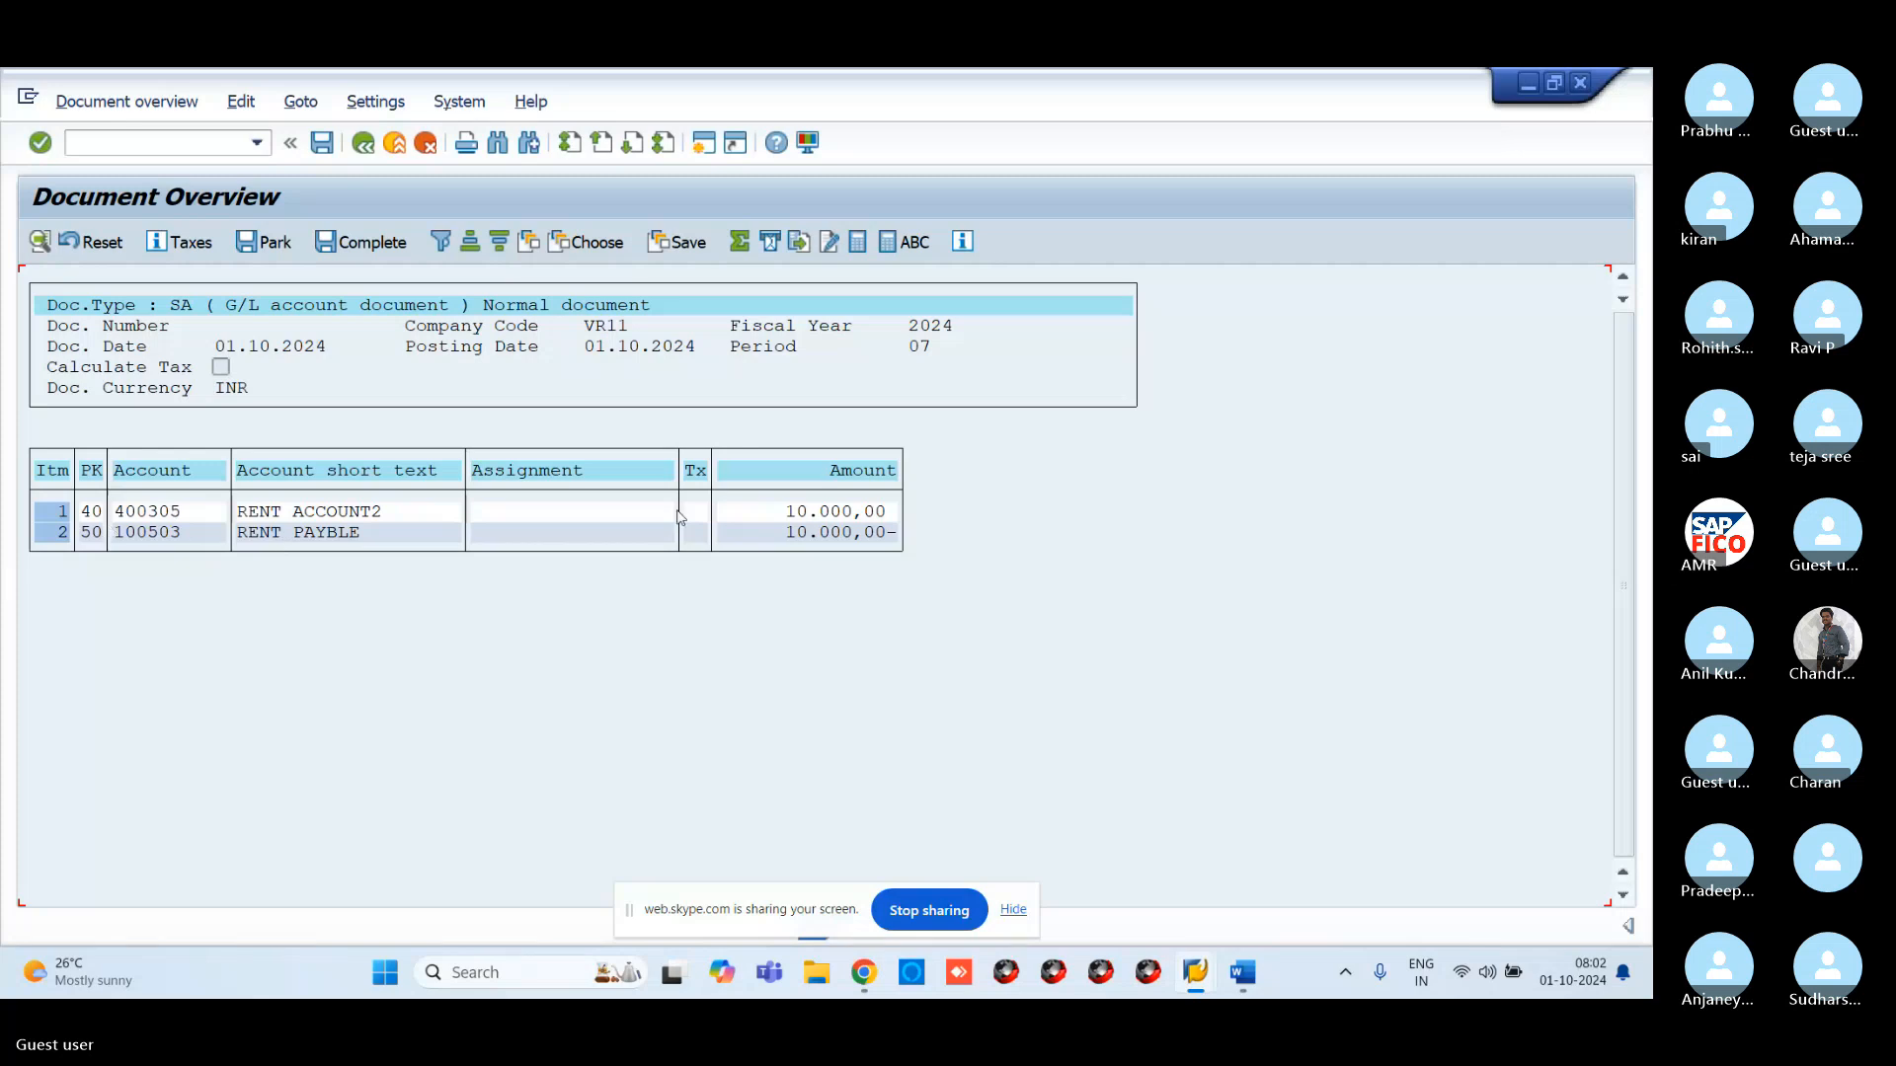
{"action": "left_click", "coordinate": [324, 145]}
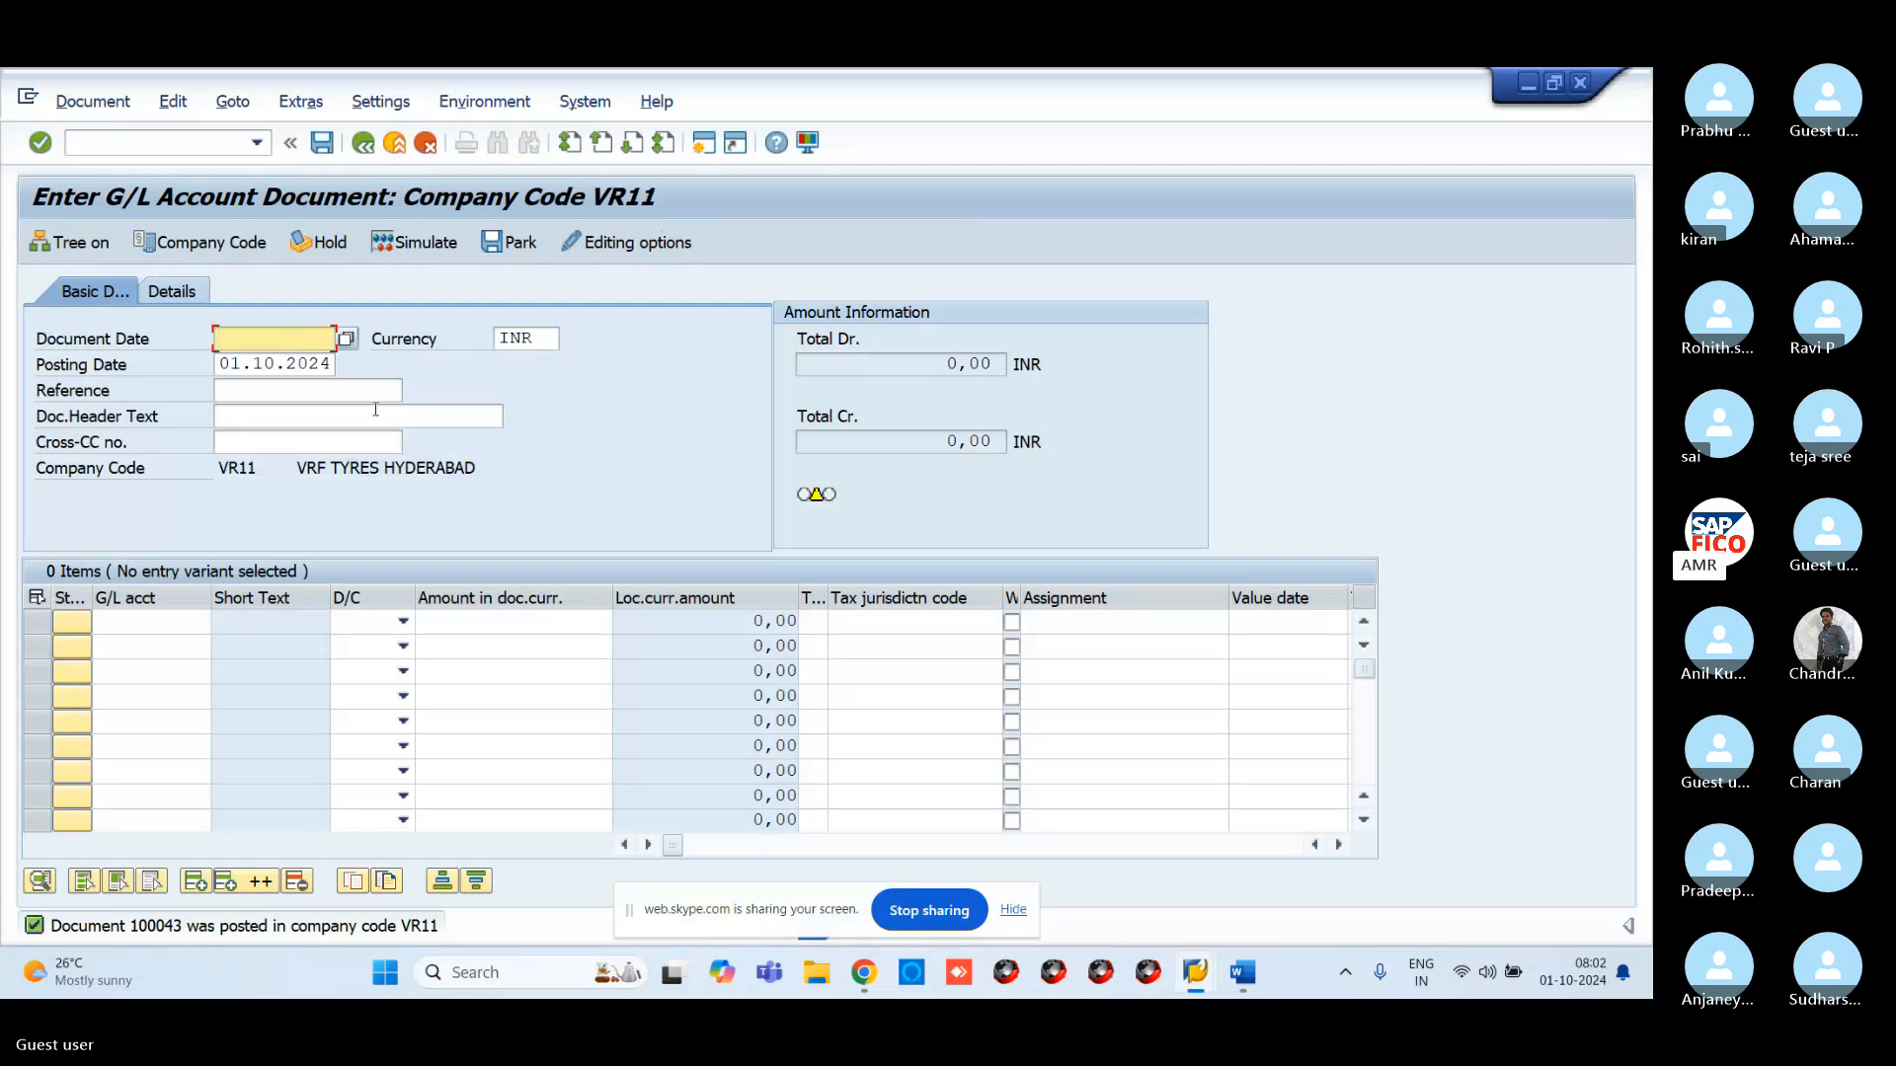
Run FBL3 in a new session for account 100503 to list open item 100043
{"action": "left_click", "coordinate": [706, 144]}
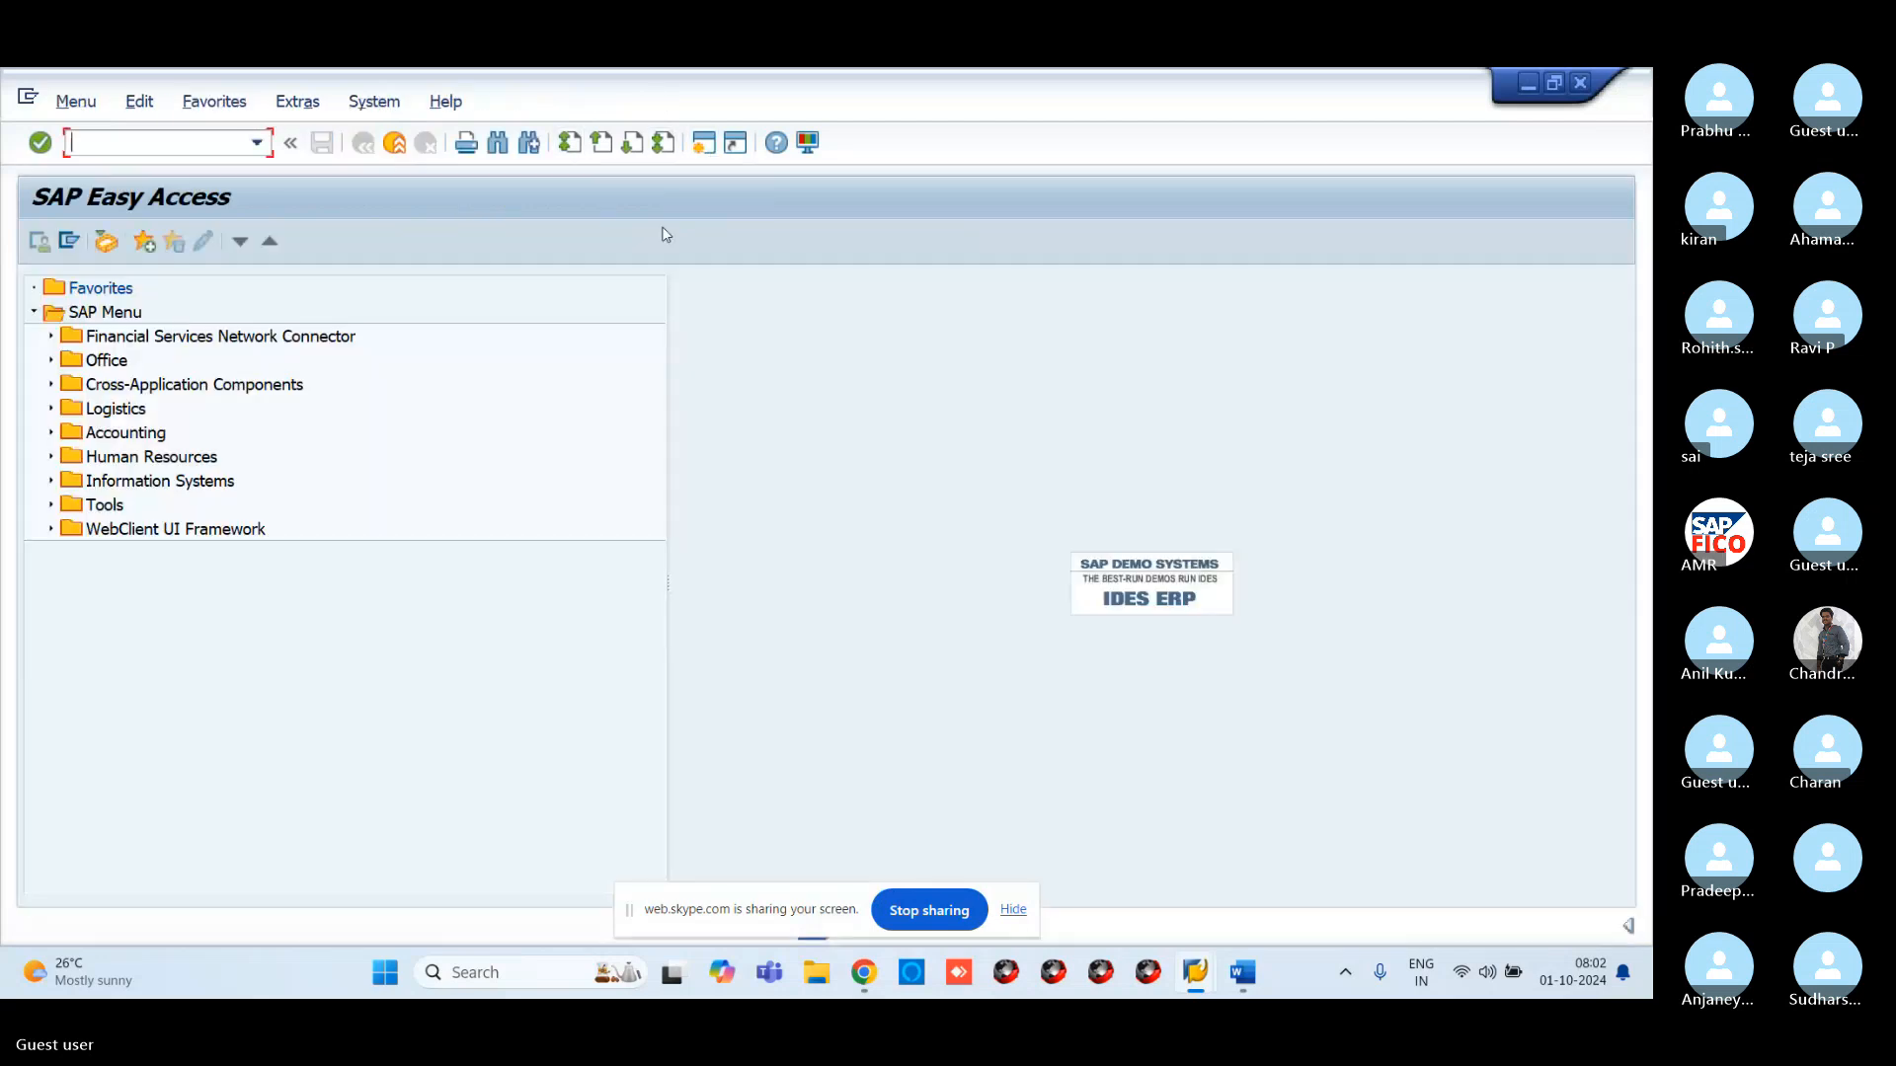
{"action": "type", "text": "FBL3N"}
{"action": "key", "text": "Return"}
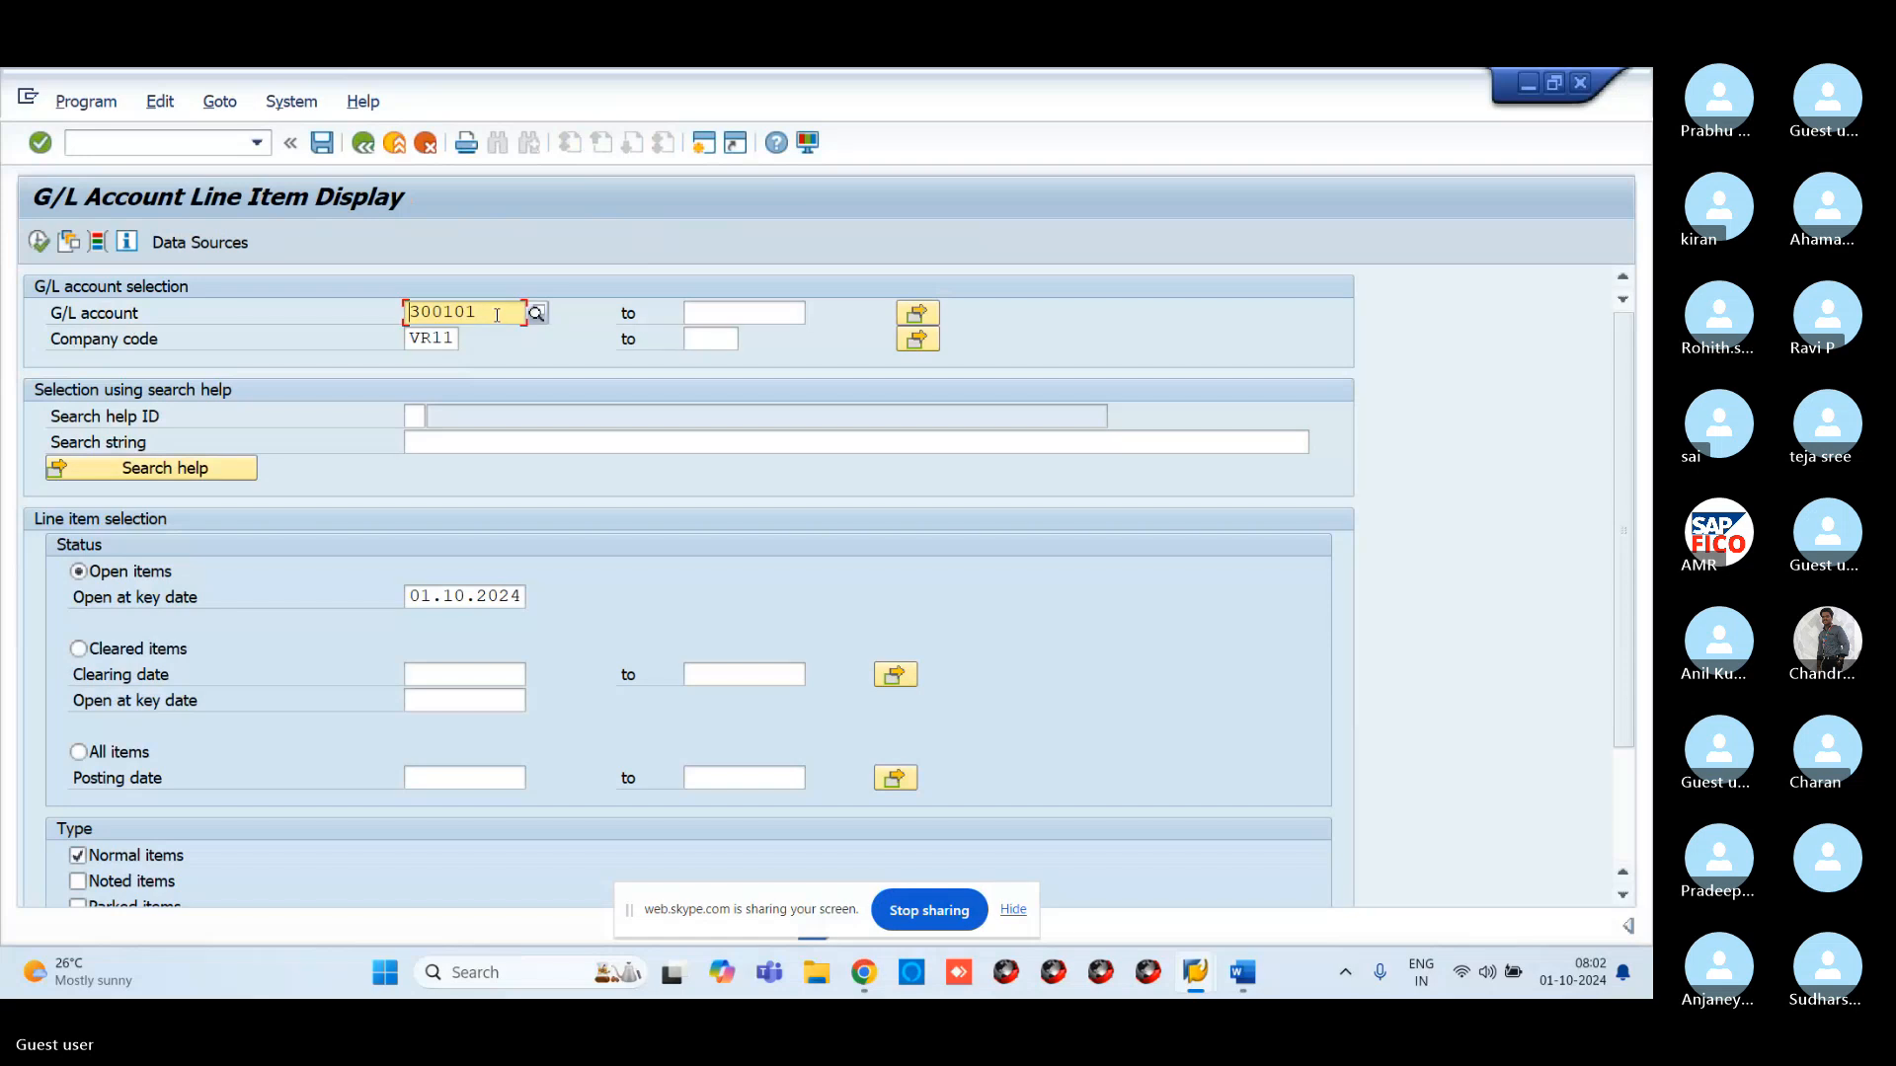
{"action": "left_click", "coordinate": [538, 314]}
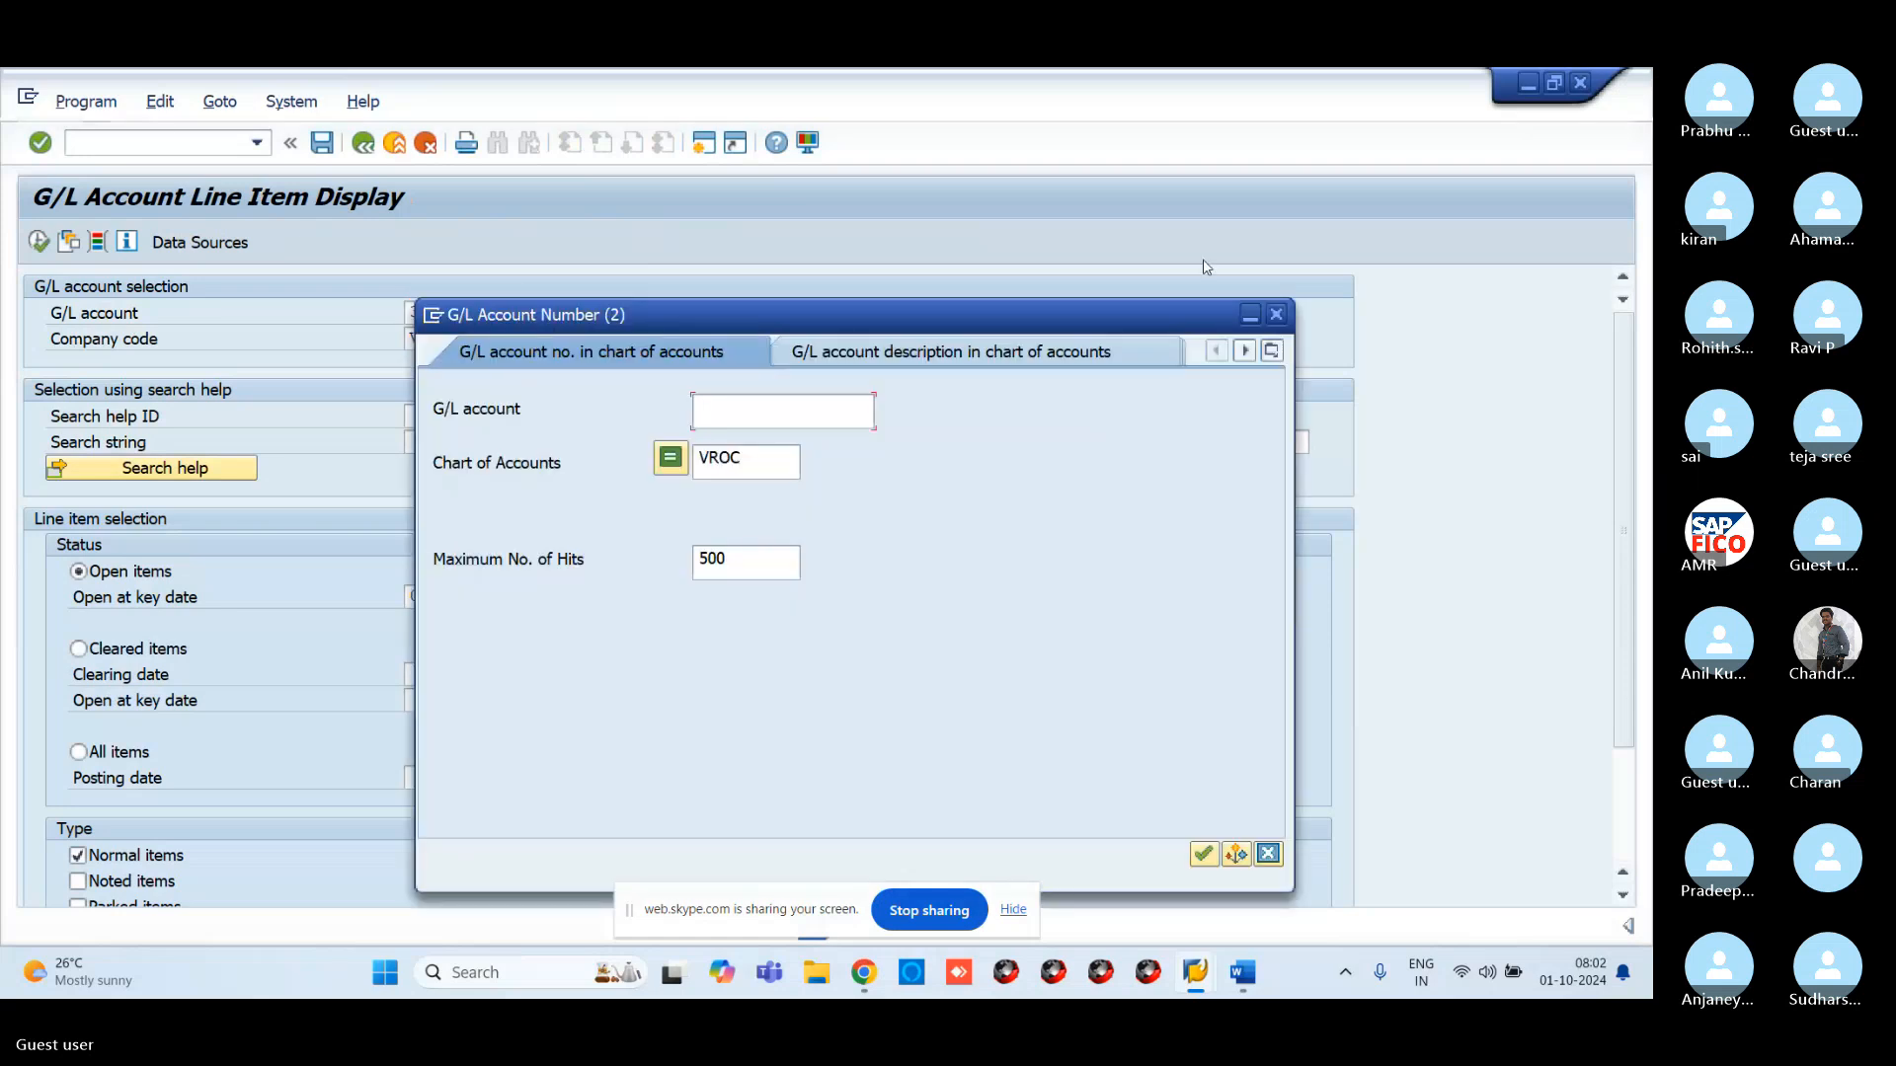
{"action": "key", "text": "Return"}
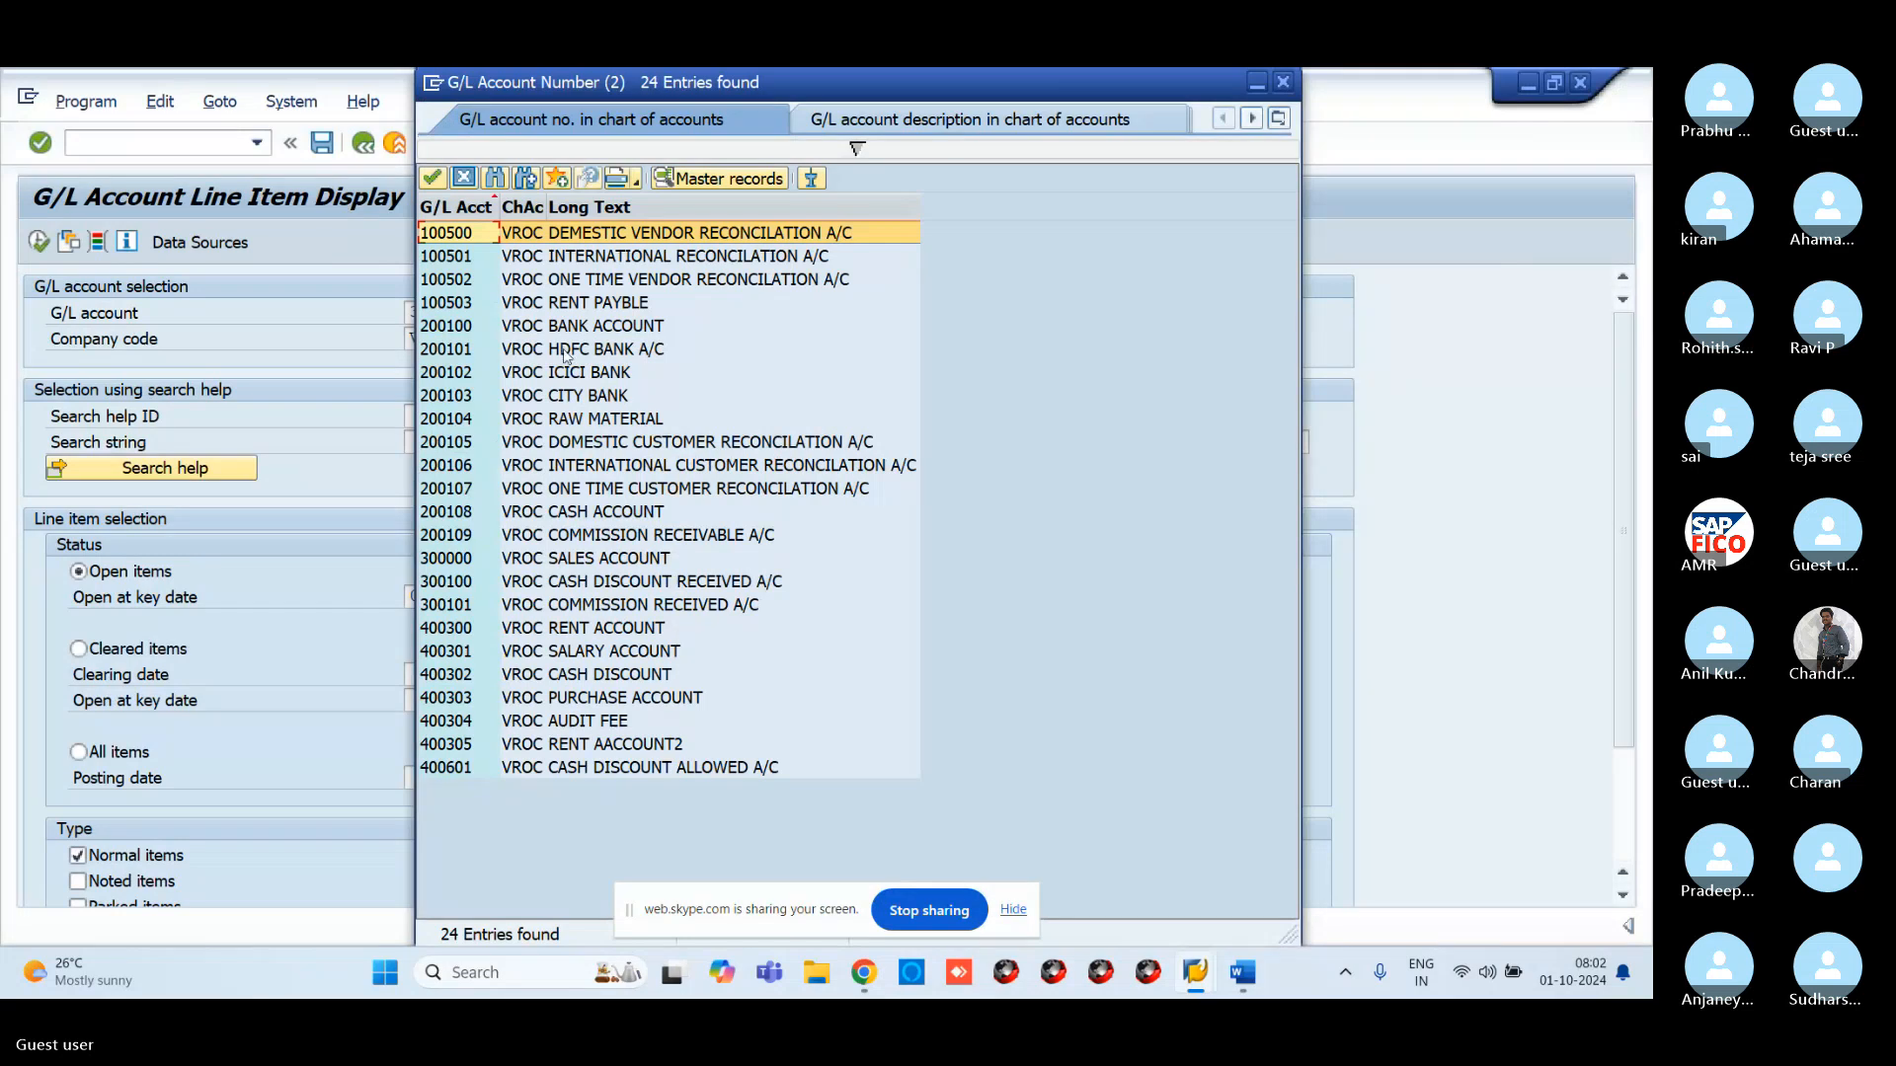
{"action": "left_click", "coordinate": [559, 304]}
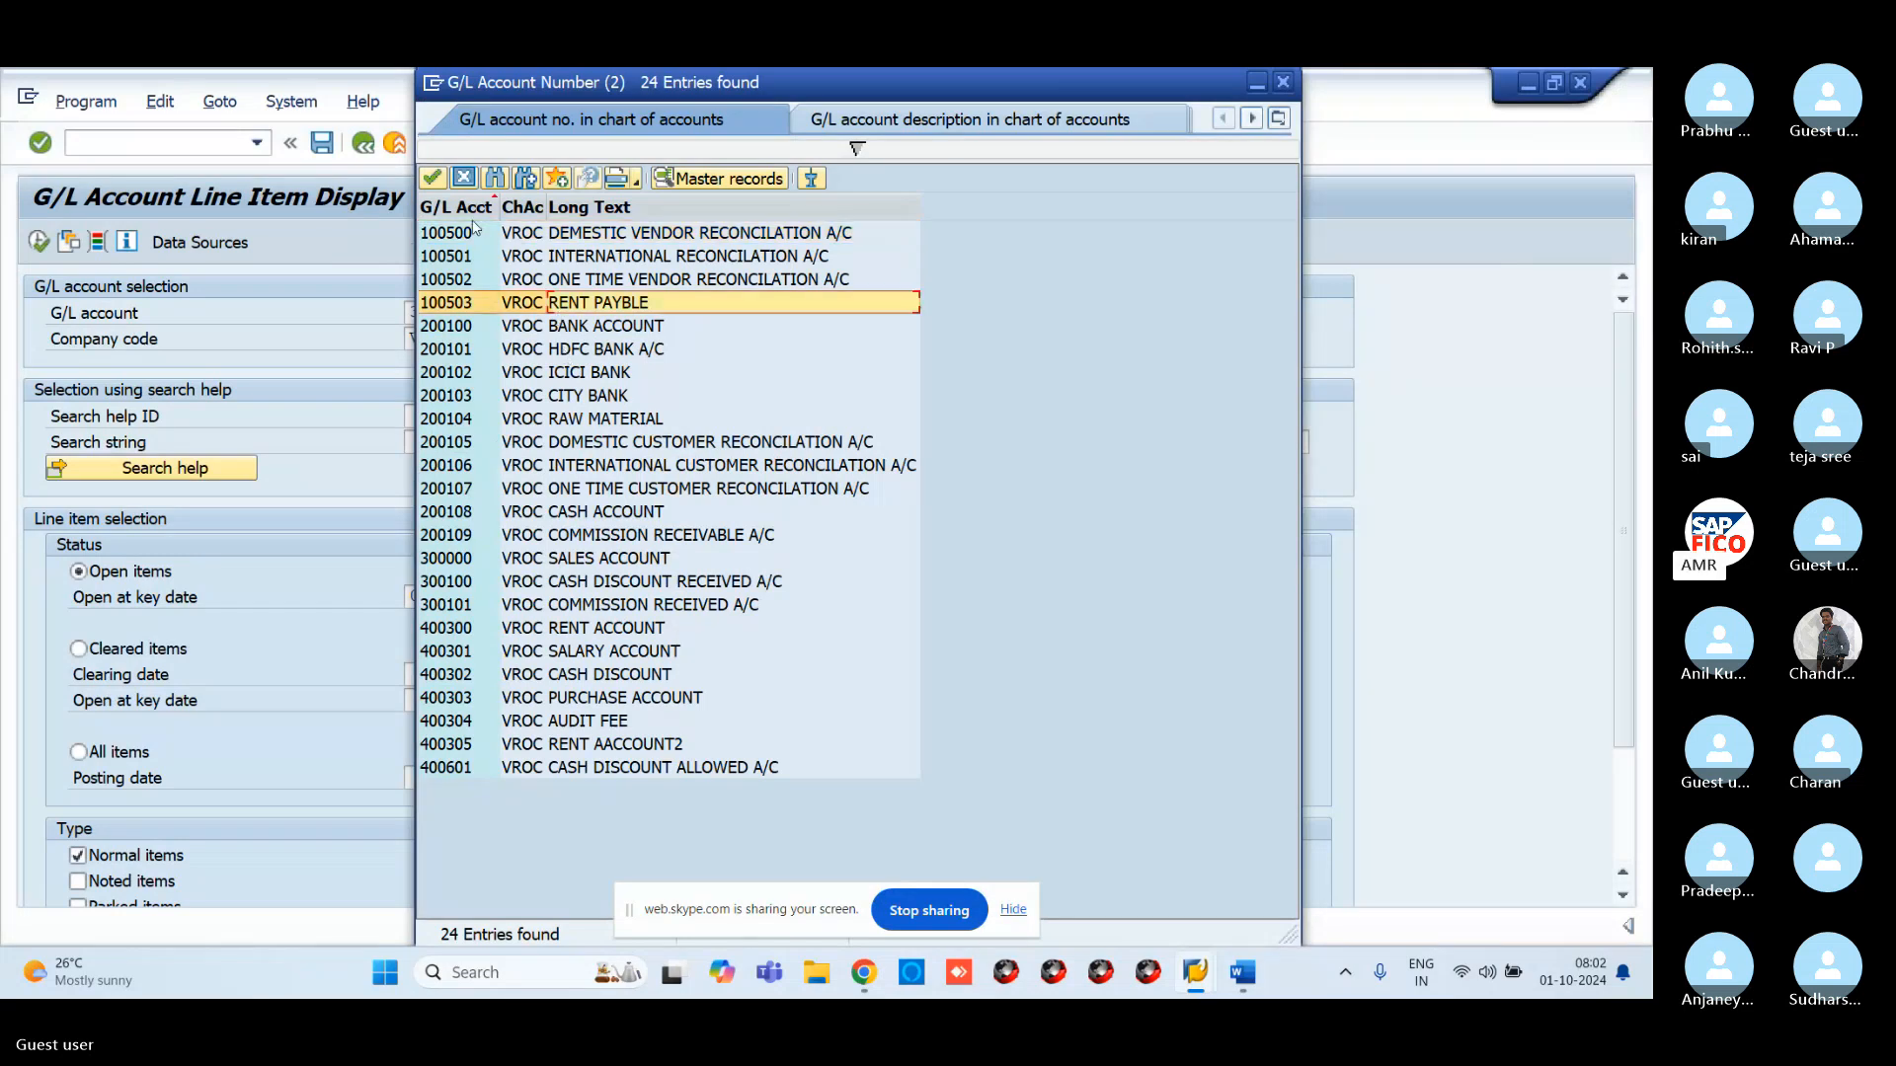
{"action": "left_click", "coordinate": [432, 178]}
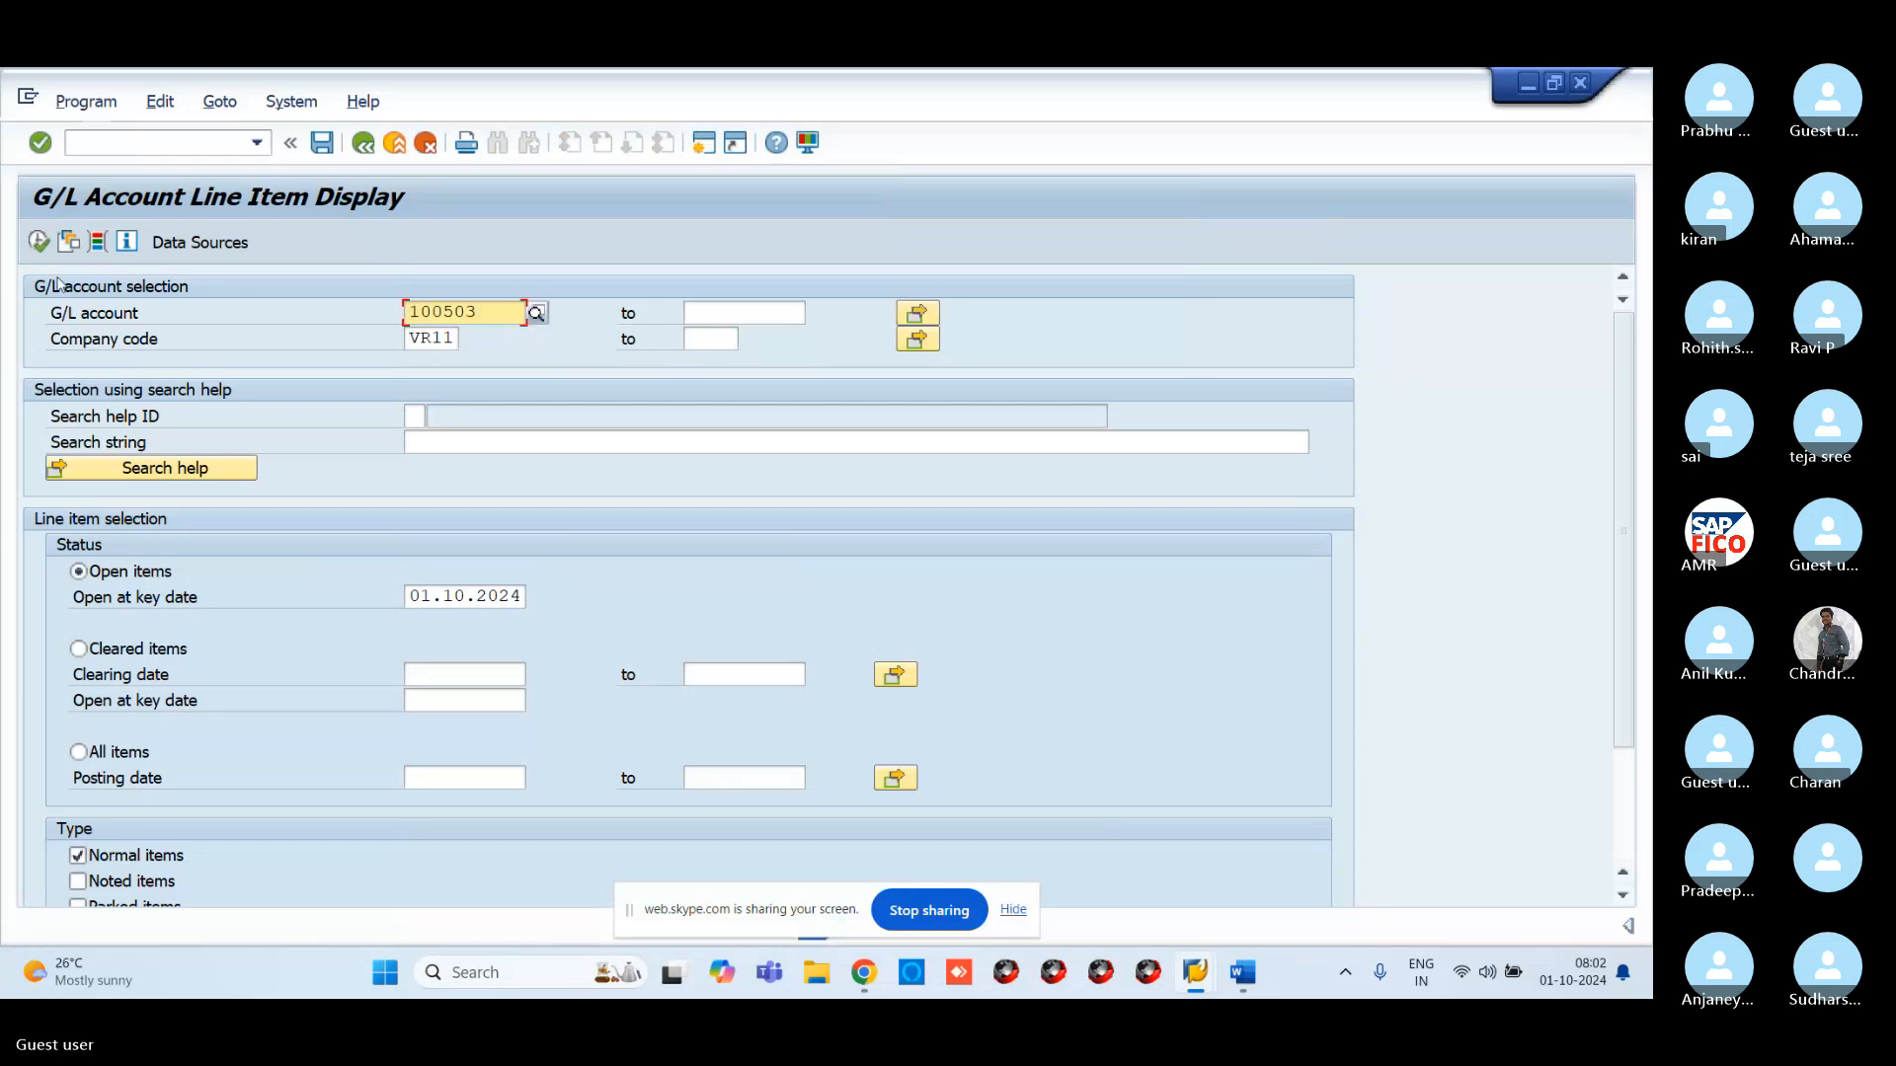
{"action": "left_click", "coordinate": [40, 242]}
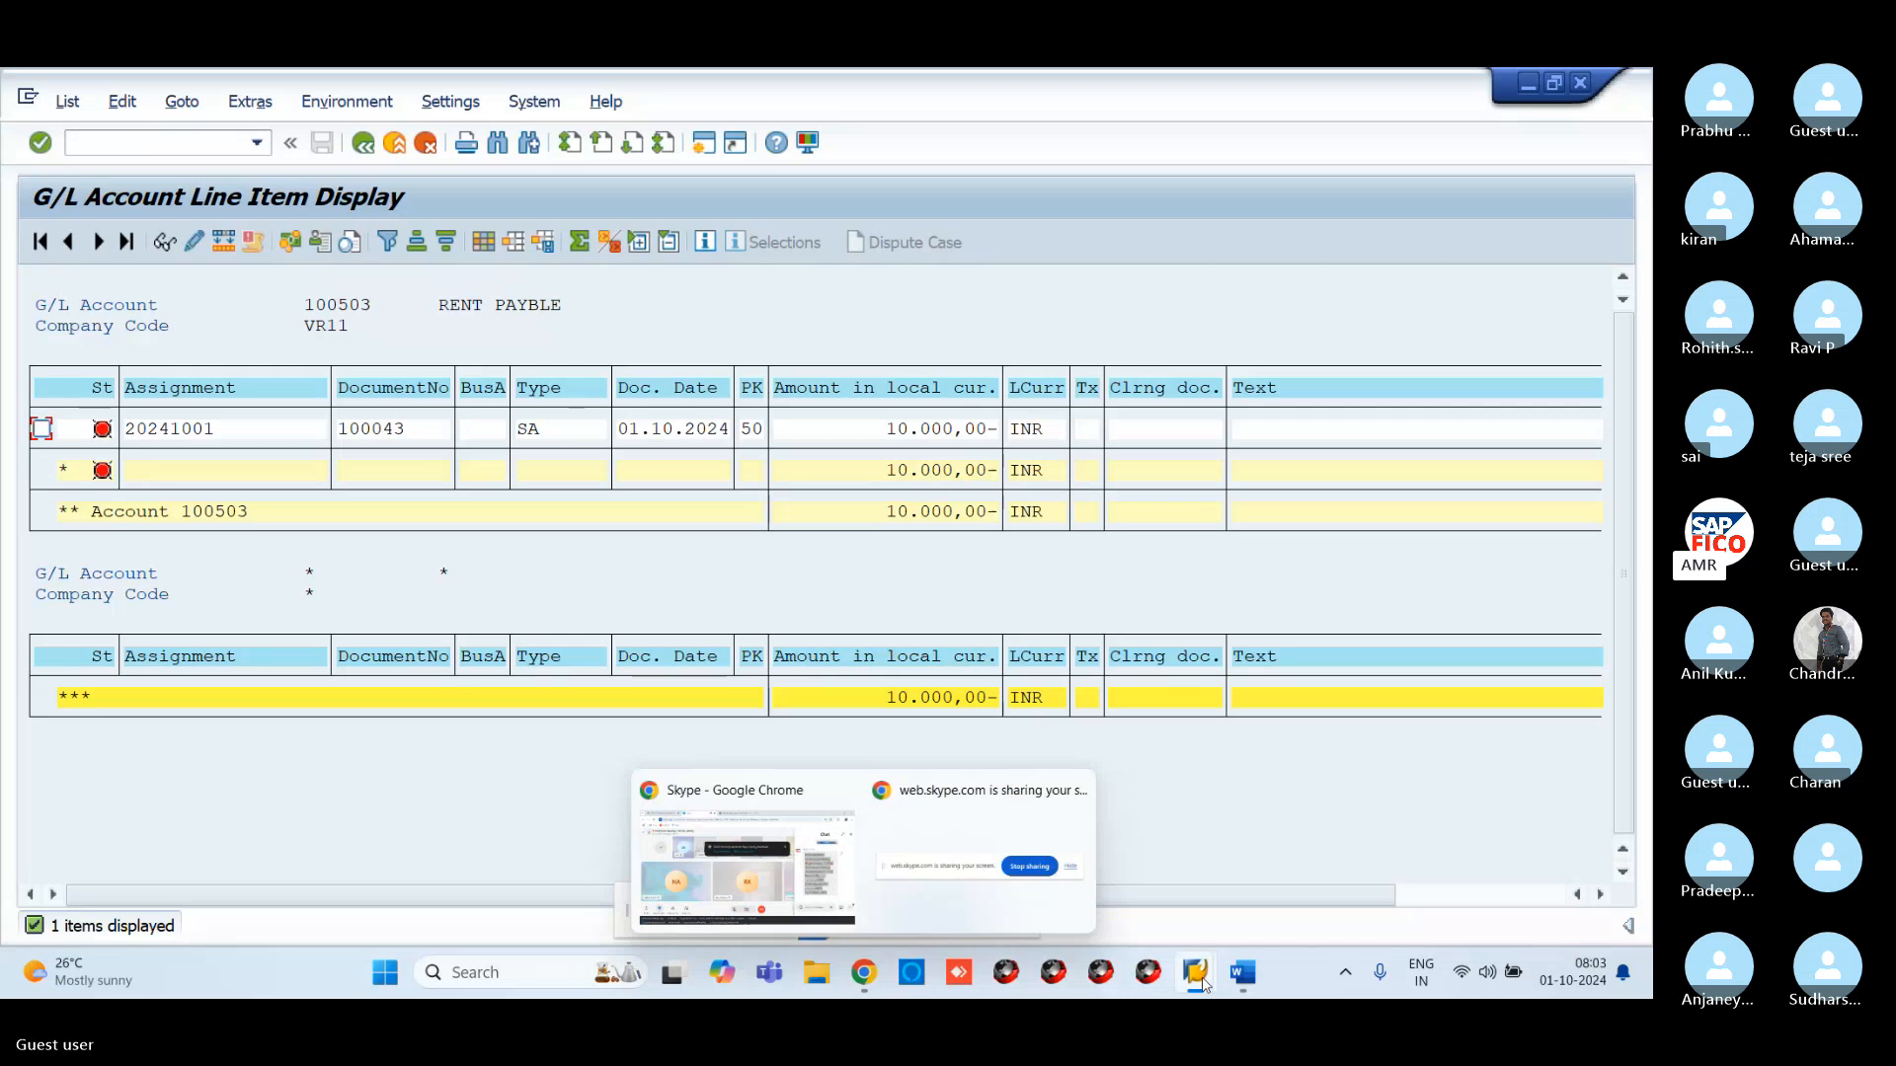
Select the 'Post Out Going Payment T F-07' message in the Skype chat, then return to Word
{"action": "mouse_move", "coordinate": [1242, 972]}
{"action": "left_click", "coordinate": [1251, 859]}
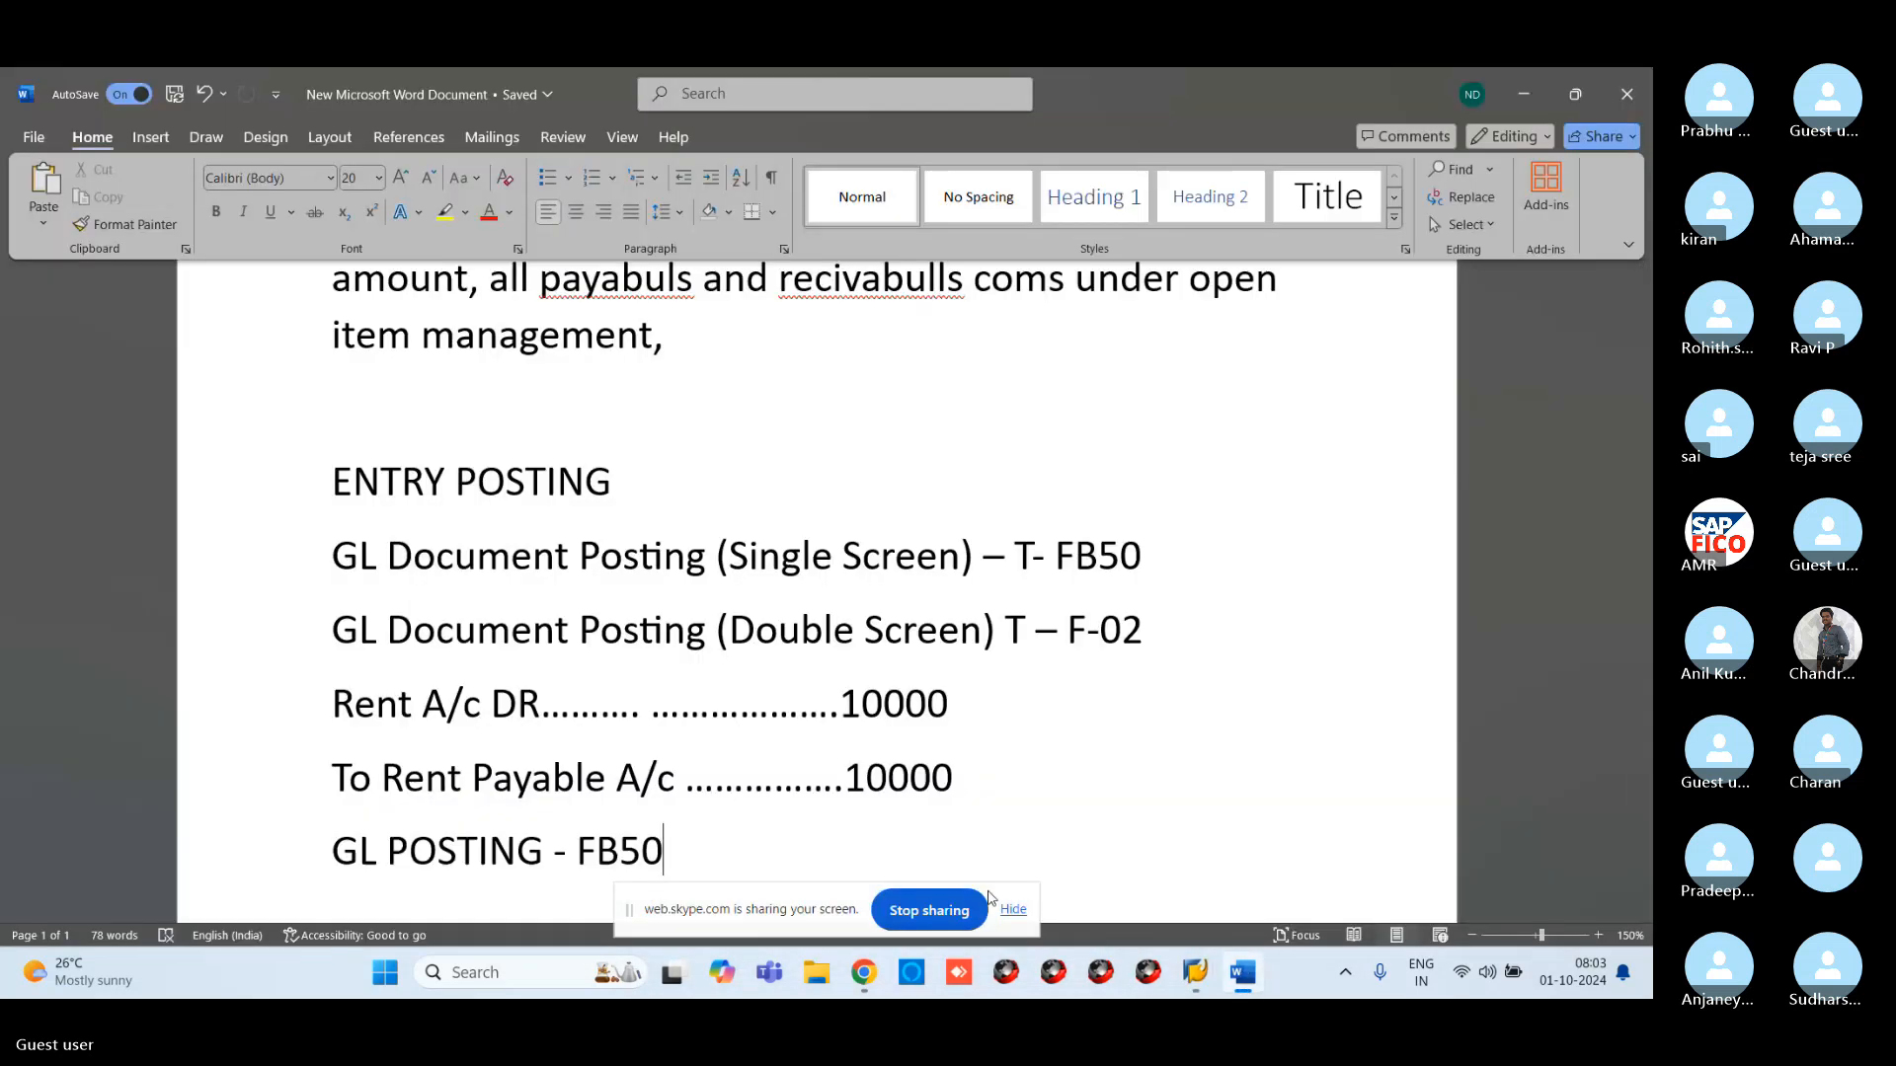
{"action": "scroll", "coordinate": [1255, 861], "scroll_direction": "down", "scroll_amount": 3}
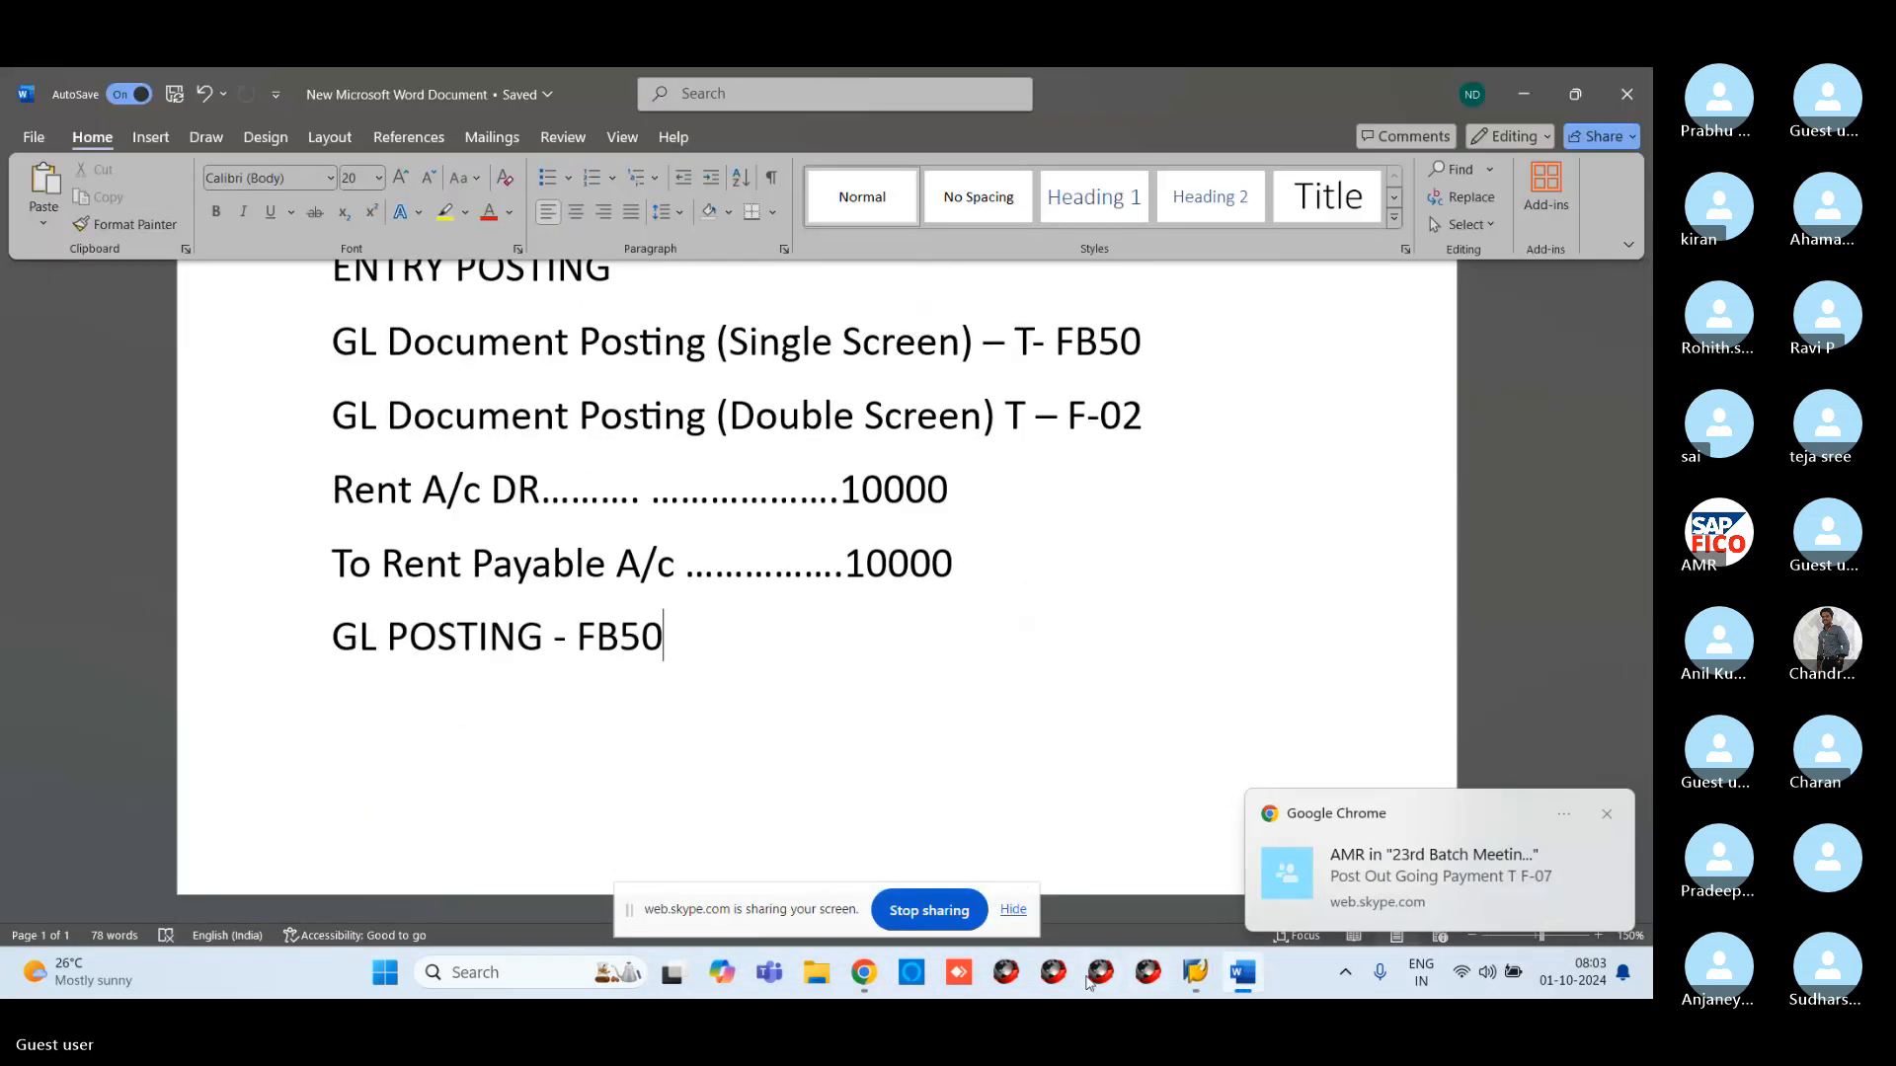
{"action": "mouse_move", "coordinate": [830, 952]}
{"action": "left_click", "coordinate": [748, 867]}
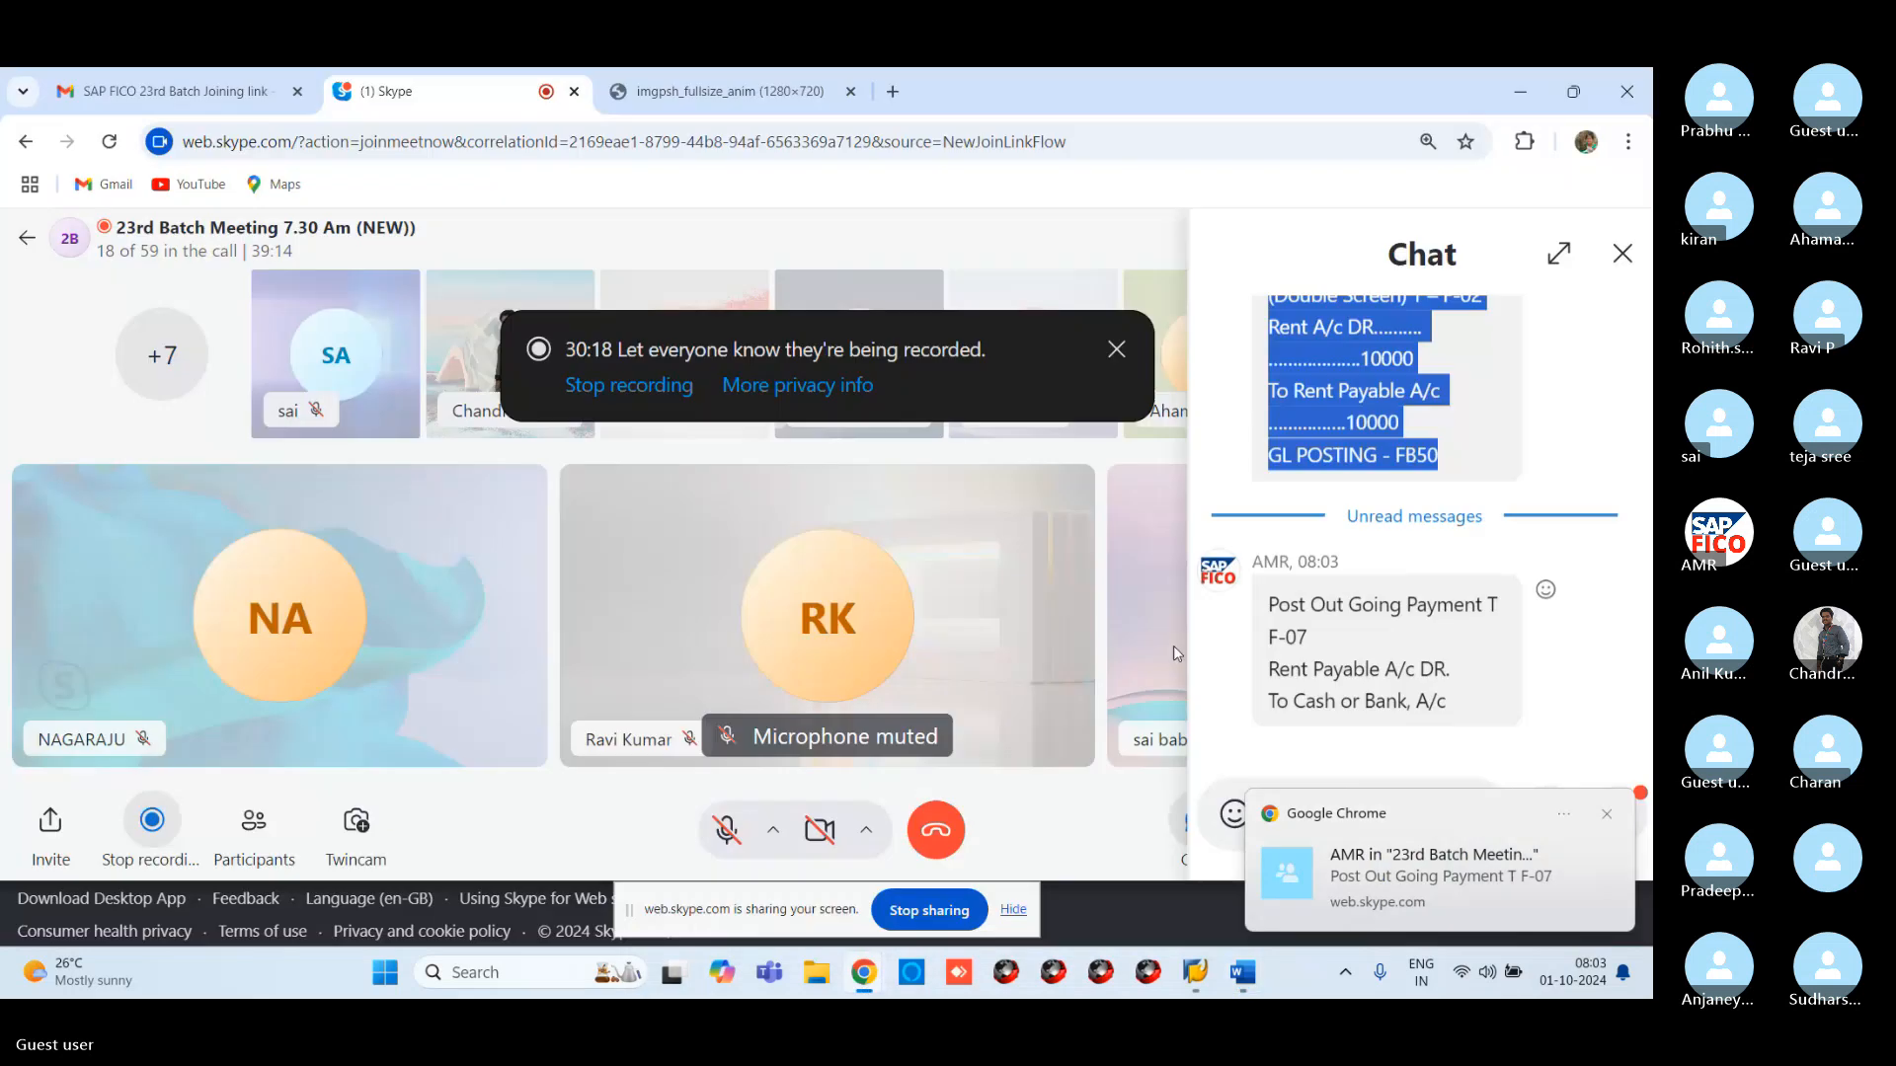
{"action": "scroll", "coordinate": [1271, 570], "scroll_direction": "up", "scroll_amount": 2}
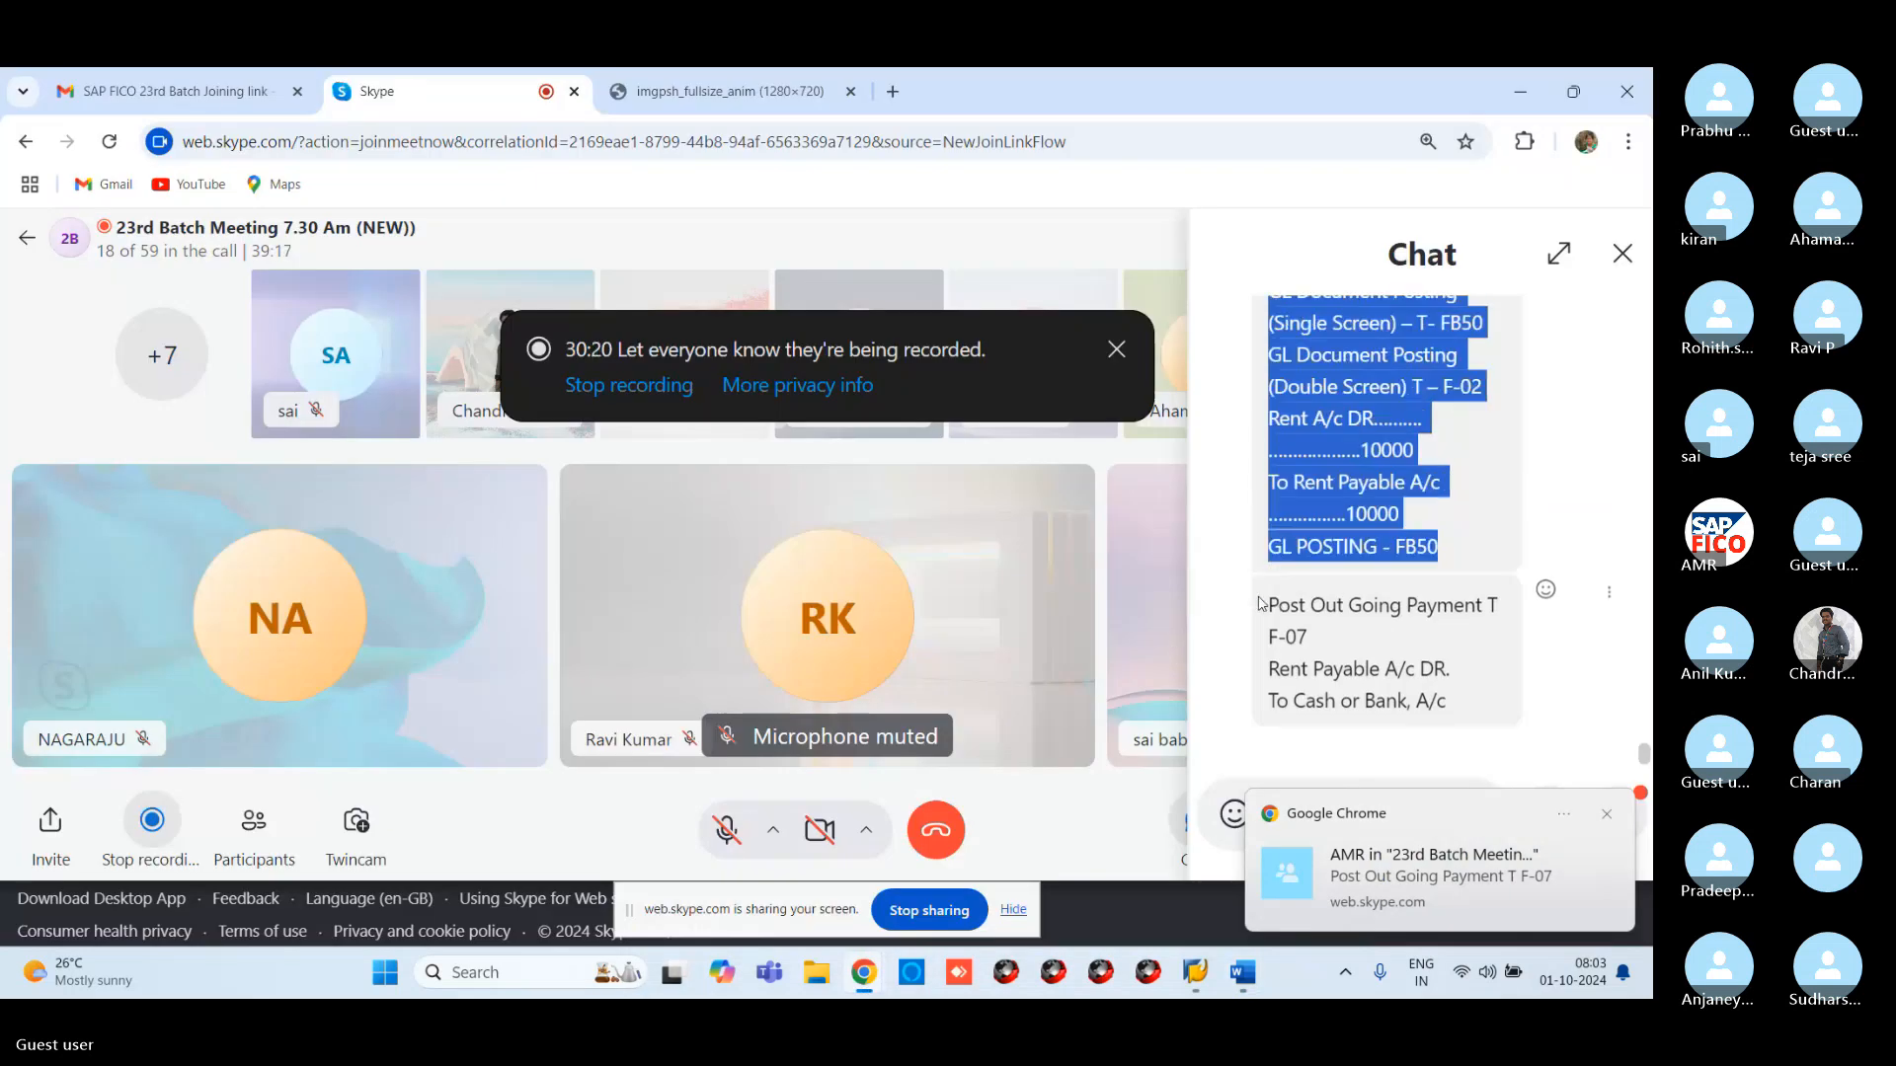
{"action": "left_click_drag", "start_coordinate": [1265, 612], "coordinate": [1451, 736]}
{"action": "key", "text": "ctrl+c"}
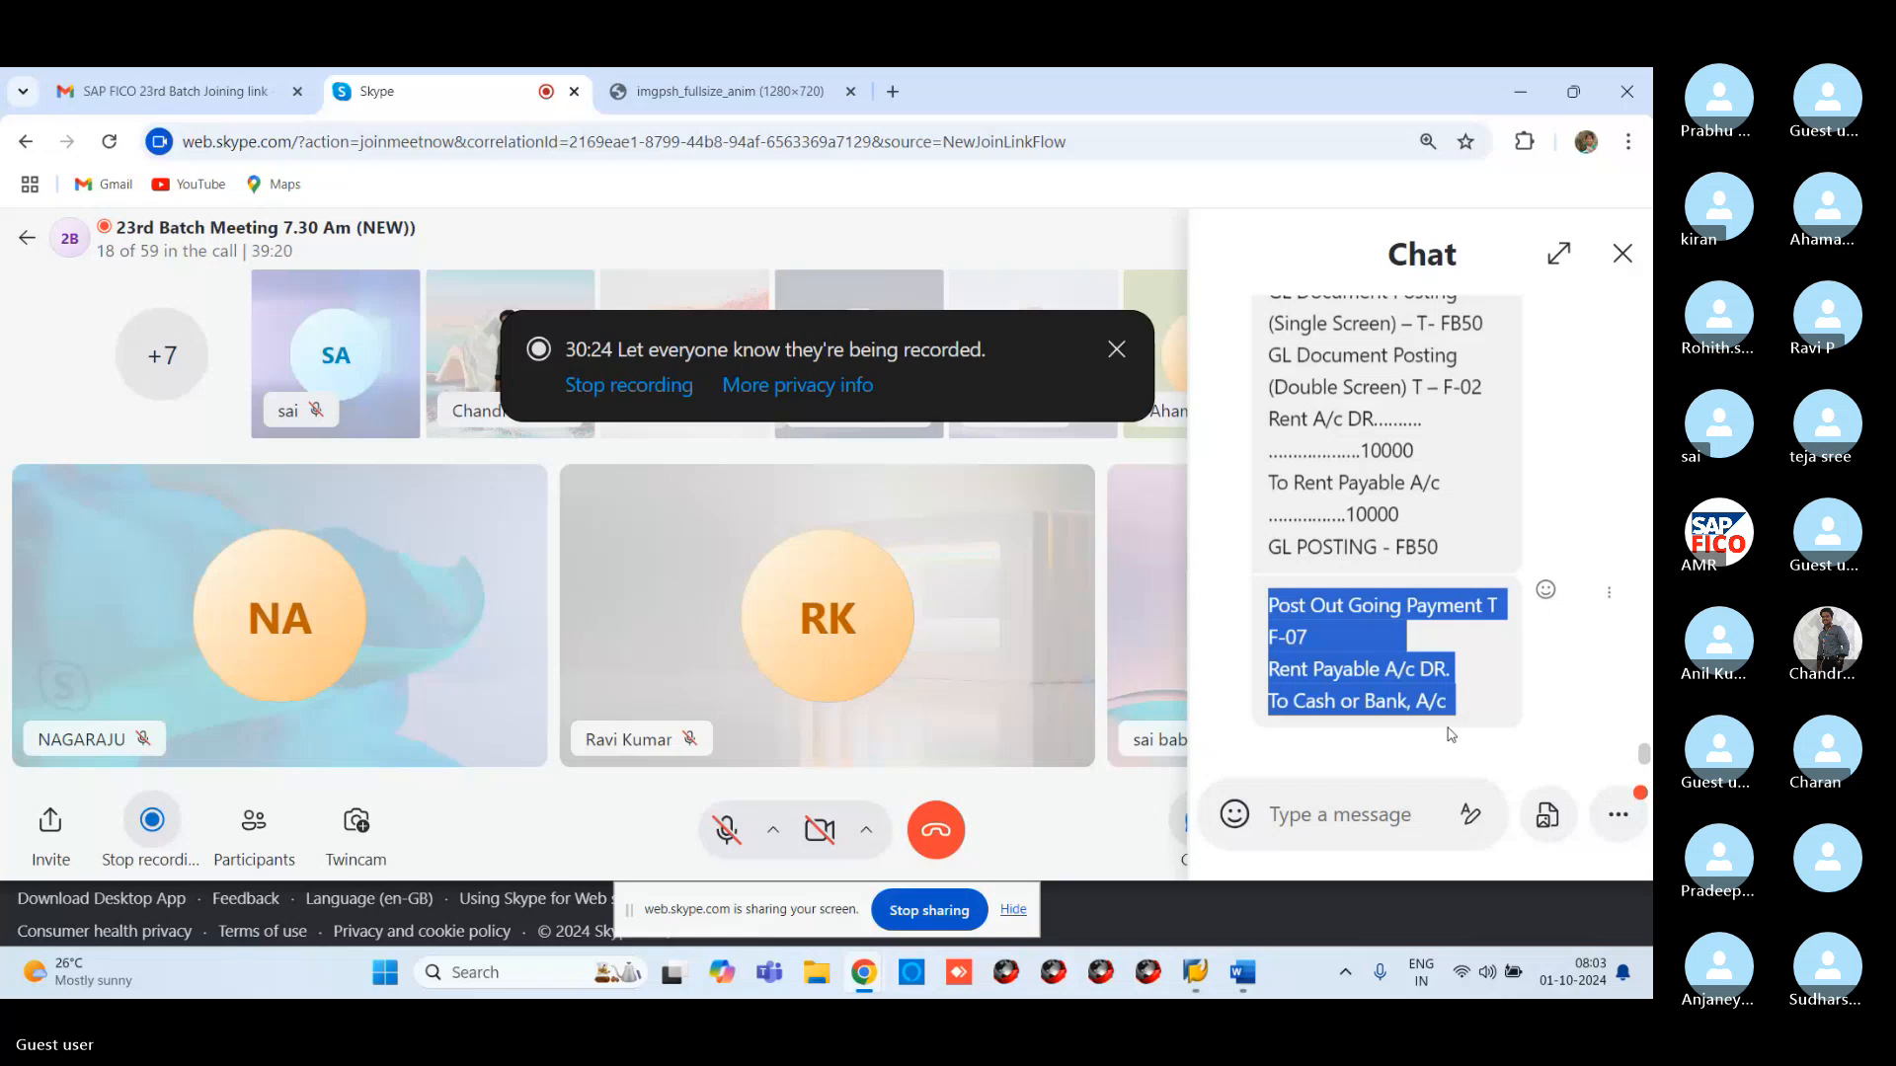
{"action": "mouse_move", "coordinate": [1249, 975]}
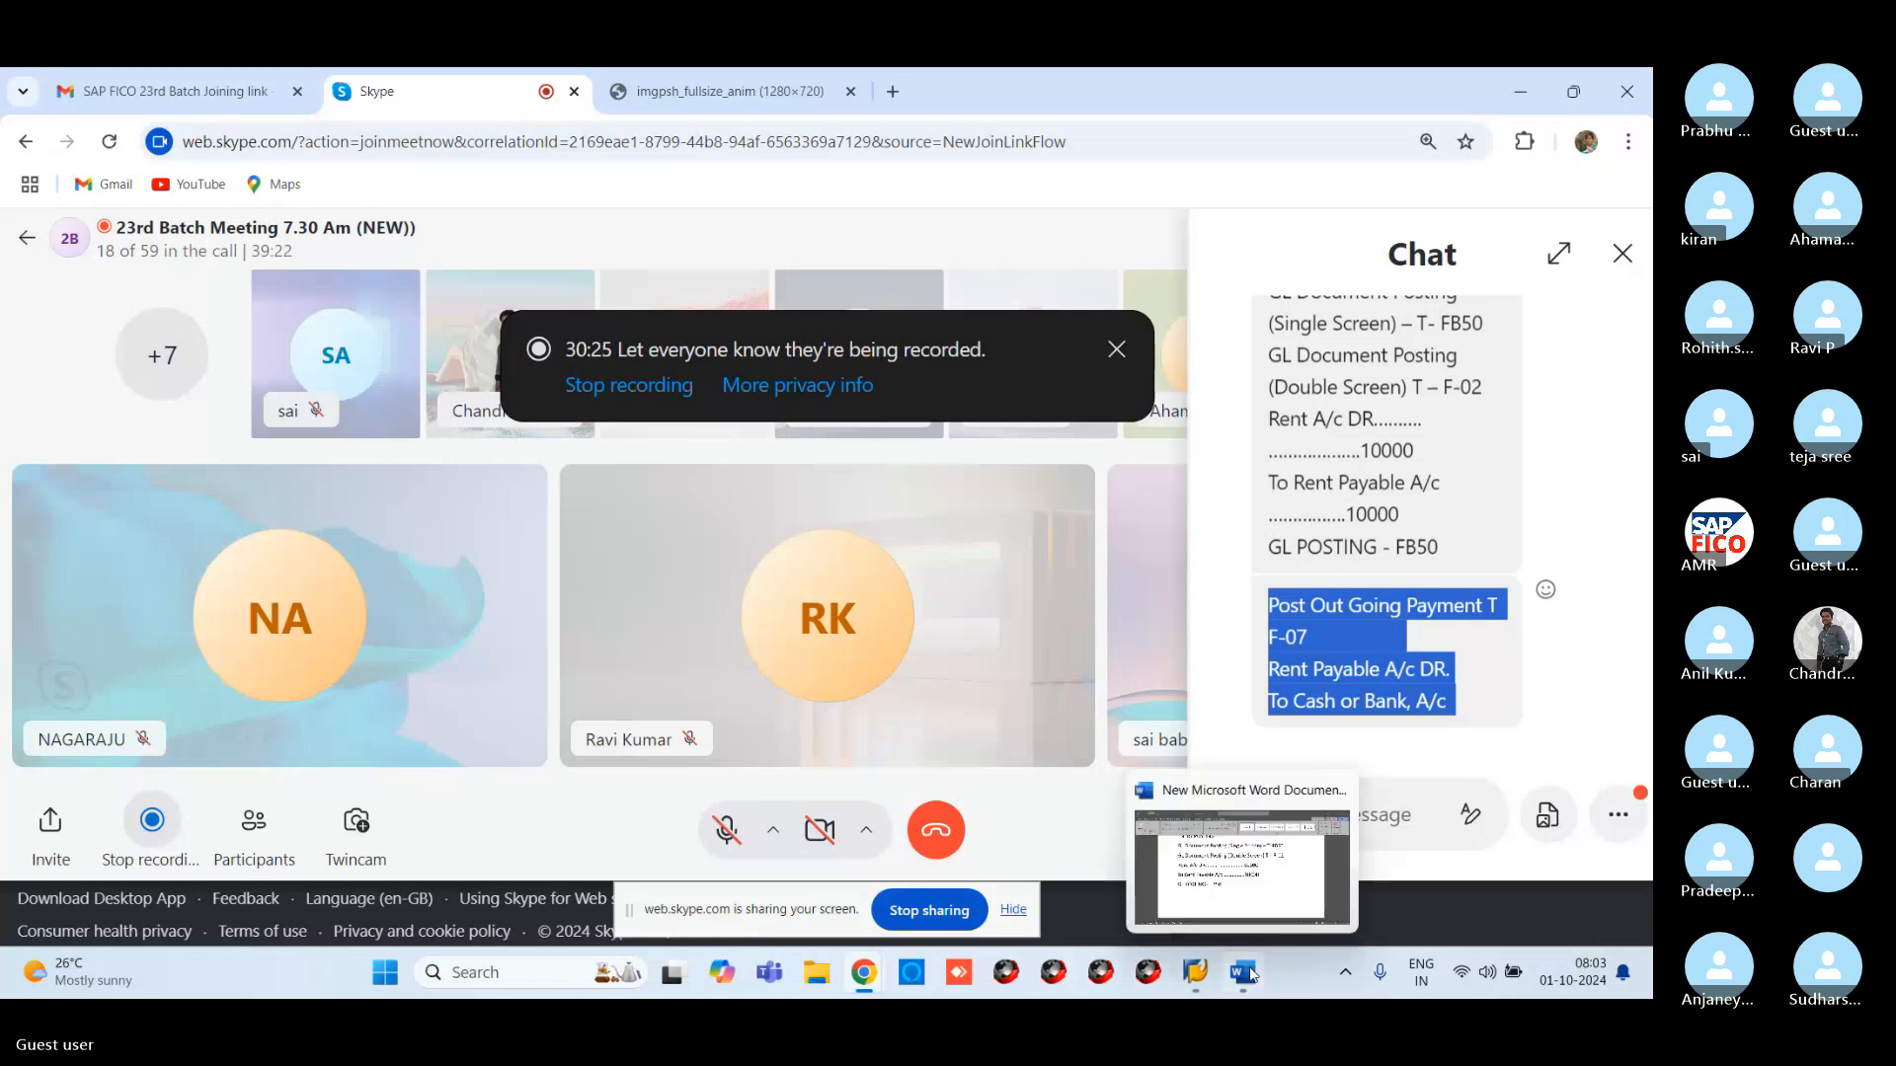
{"action": "left_click", "coordinate": [1274, 876]}
Paste the three F-07 outgoing payment note lines onto page two of the Word notes
{"action": "key", "text": "Return"}
{"action": "key", "text": "Return"}
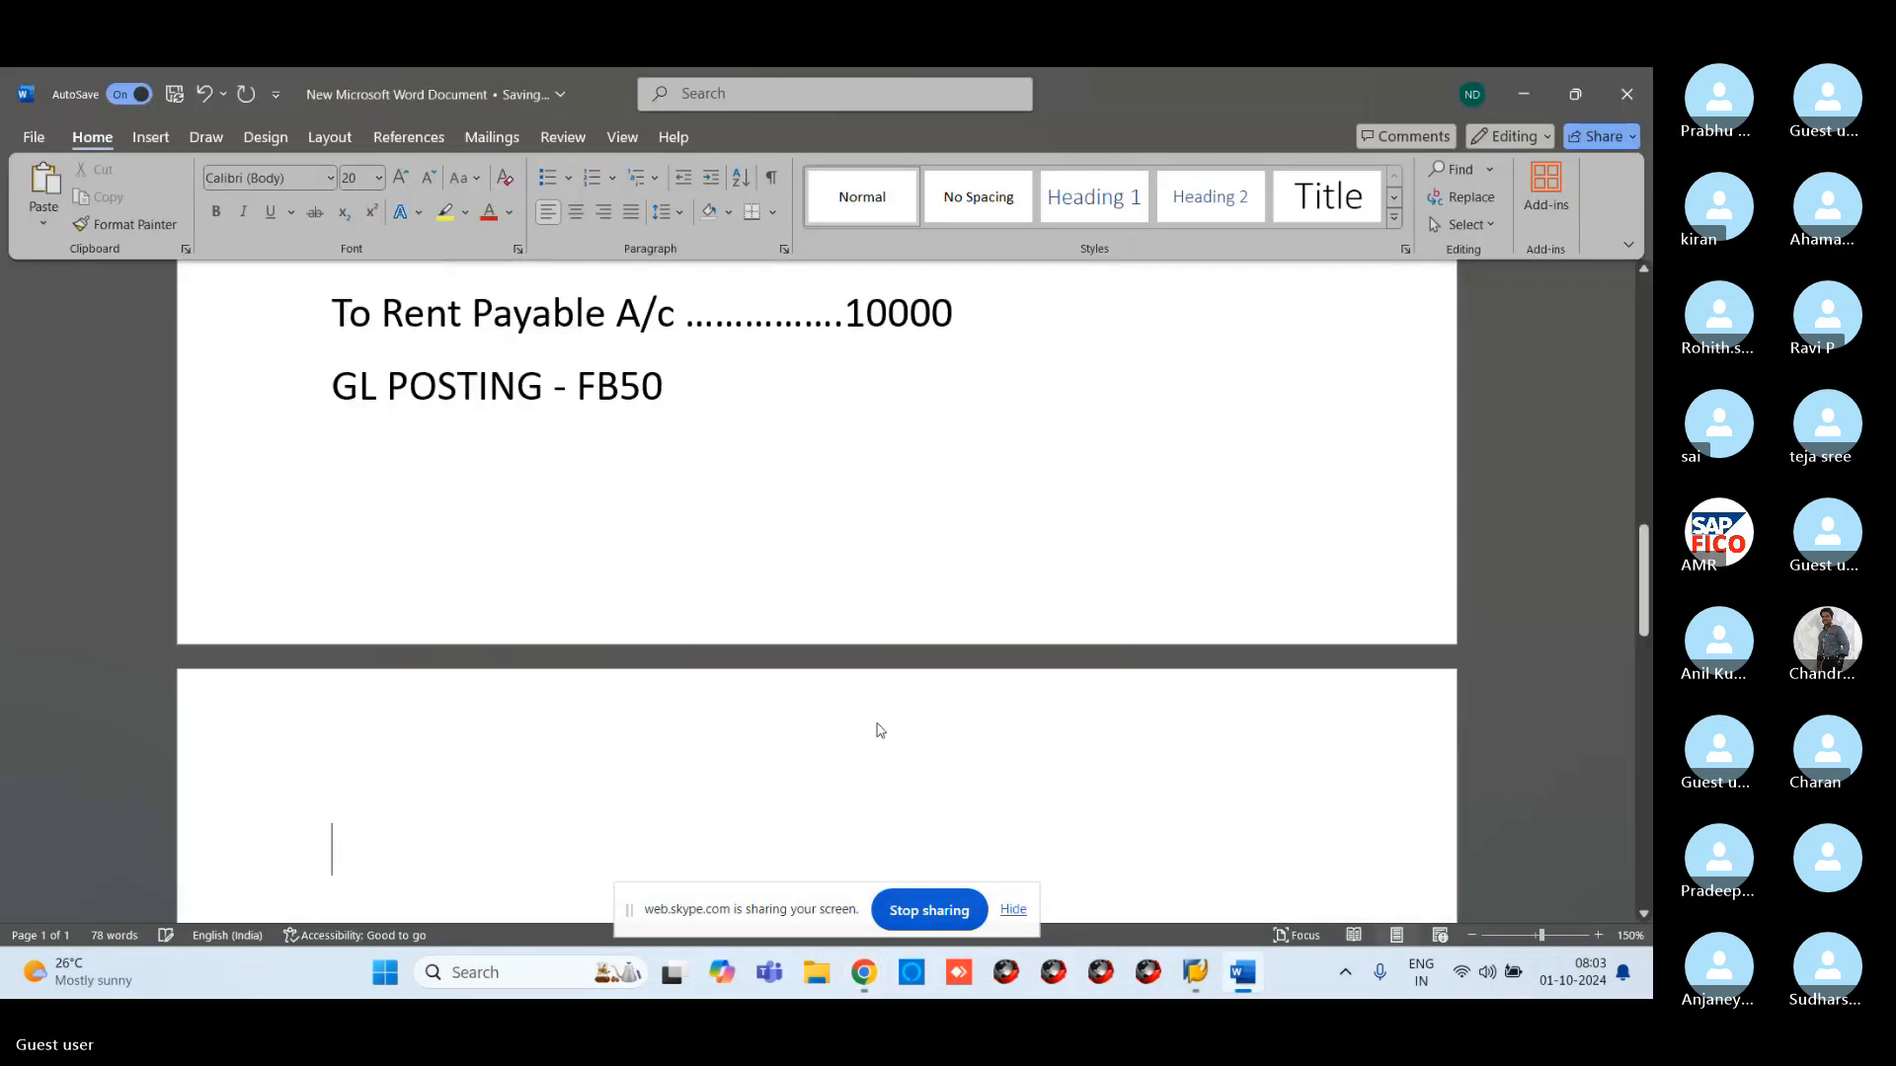
{"action": "key", "text": "ctrl+v"}
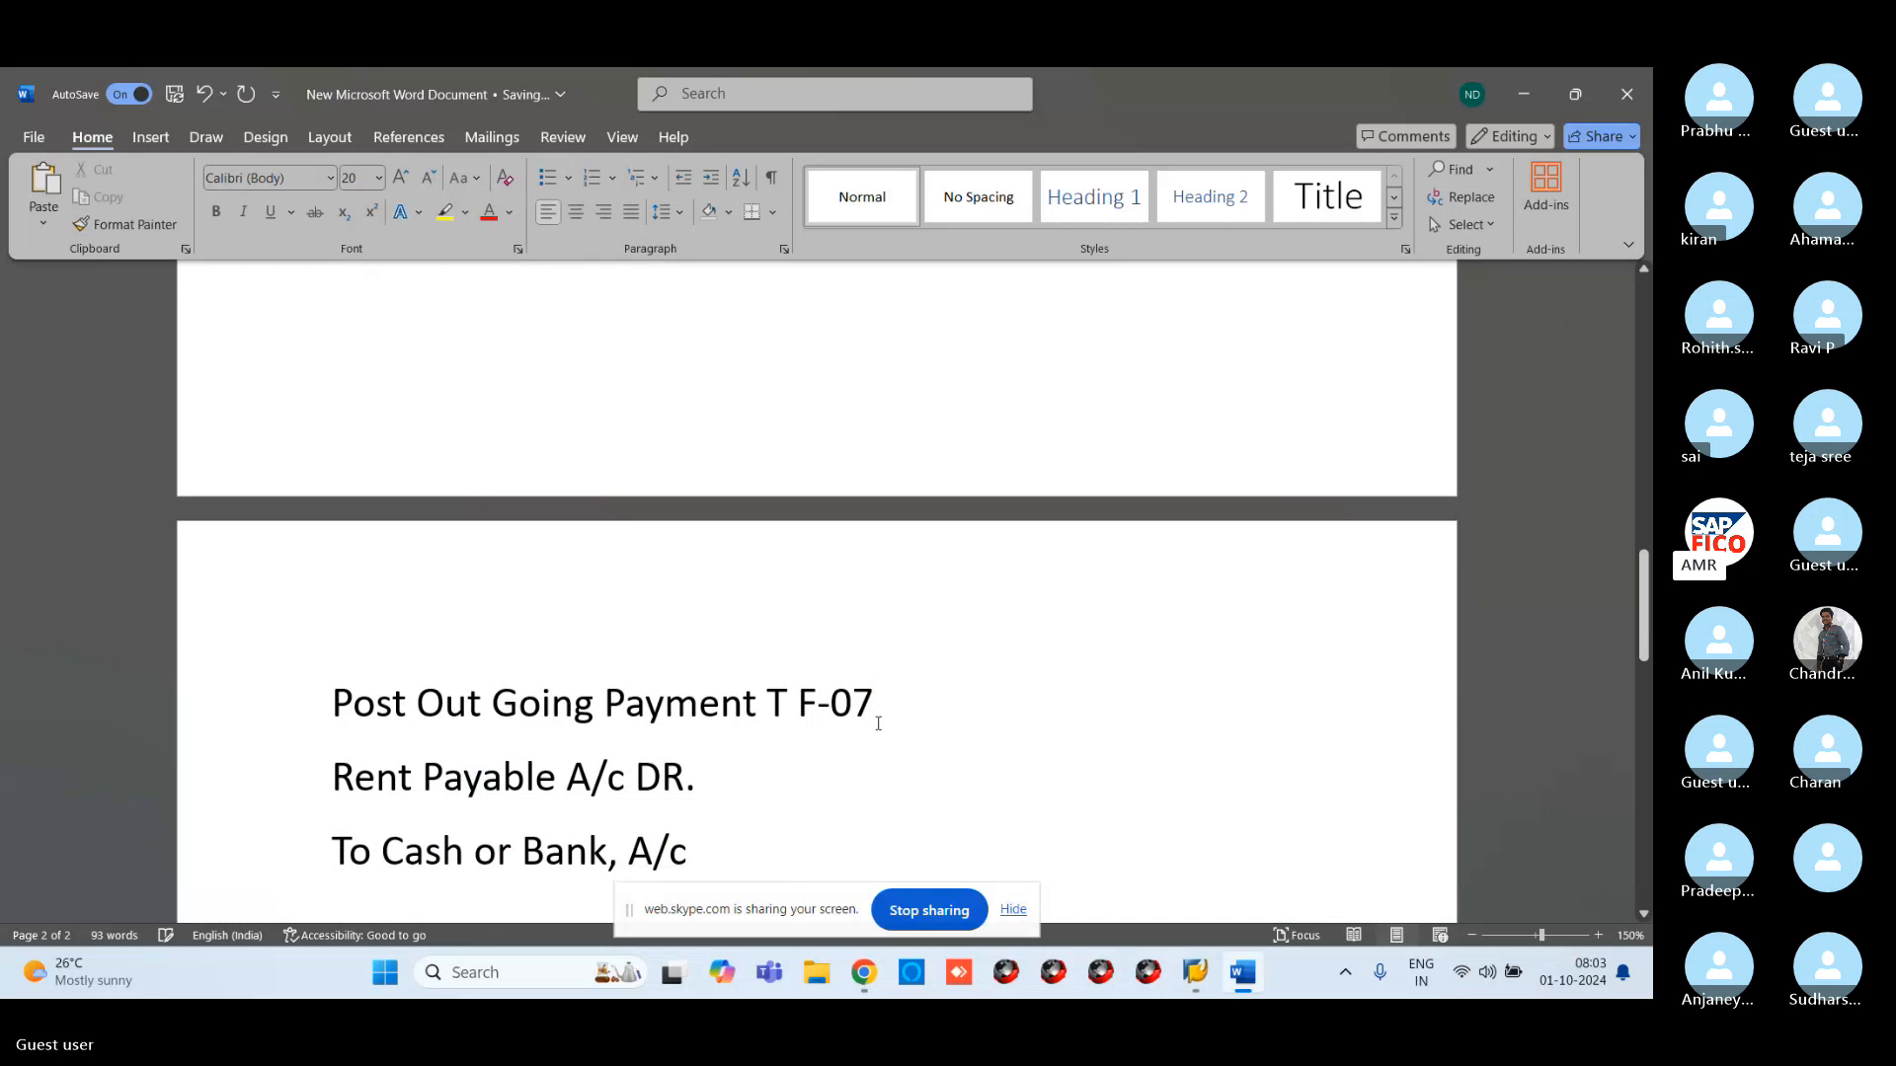
{"action": "scroll", "coordinate": [757, 753], "scroll_direction": "down", "scroll_amount": 3}
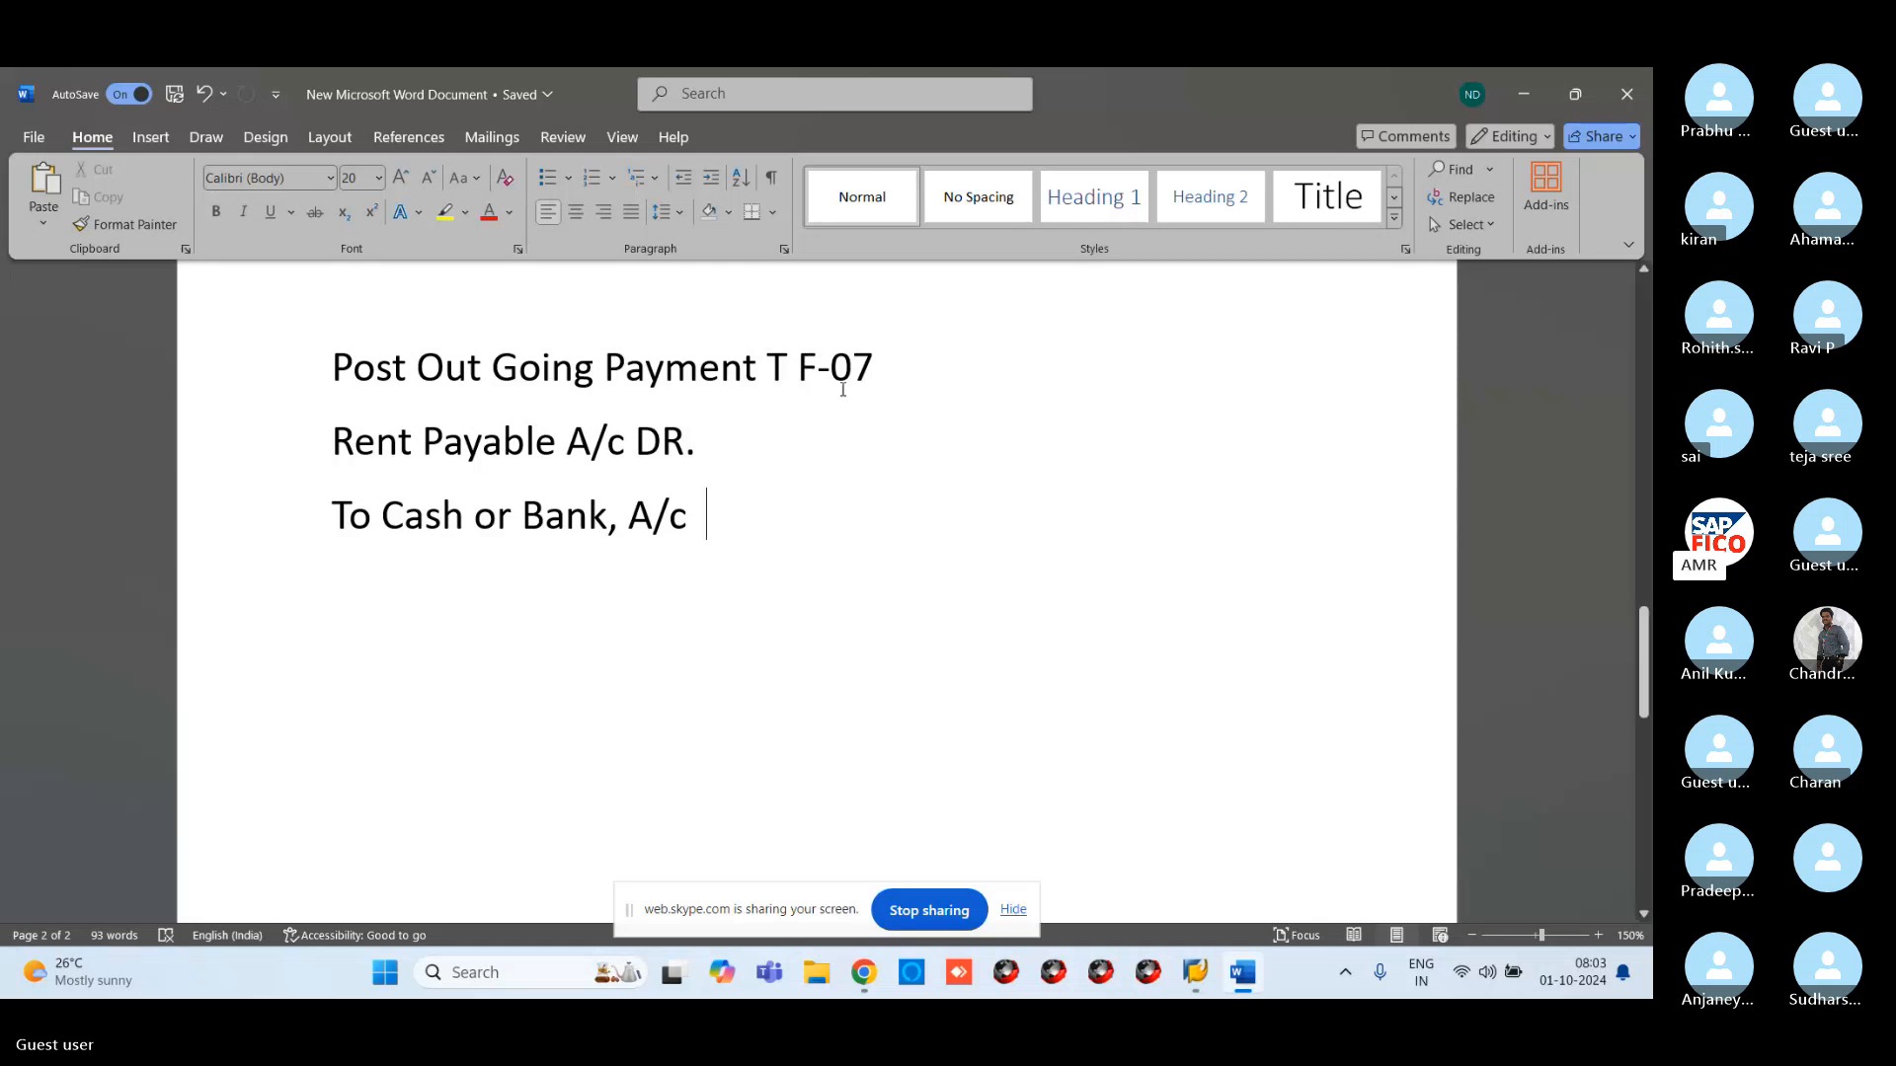
Start transaction F-07 and set the document date to 01.10.2024
{"action": "mouse_move", "coordinate": [1196, 973]}
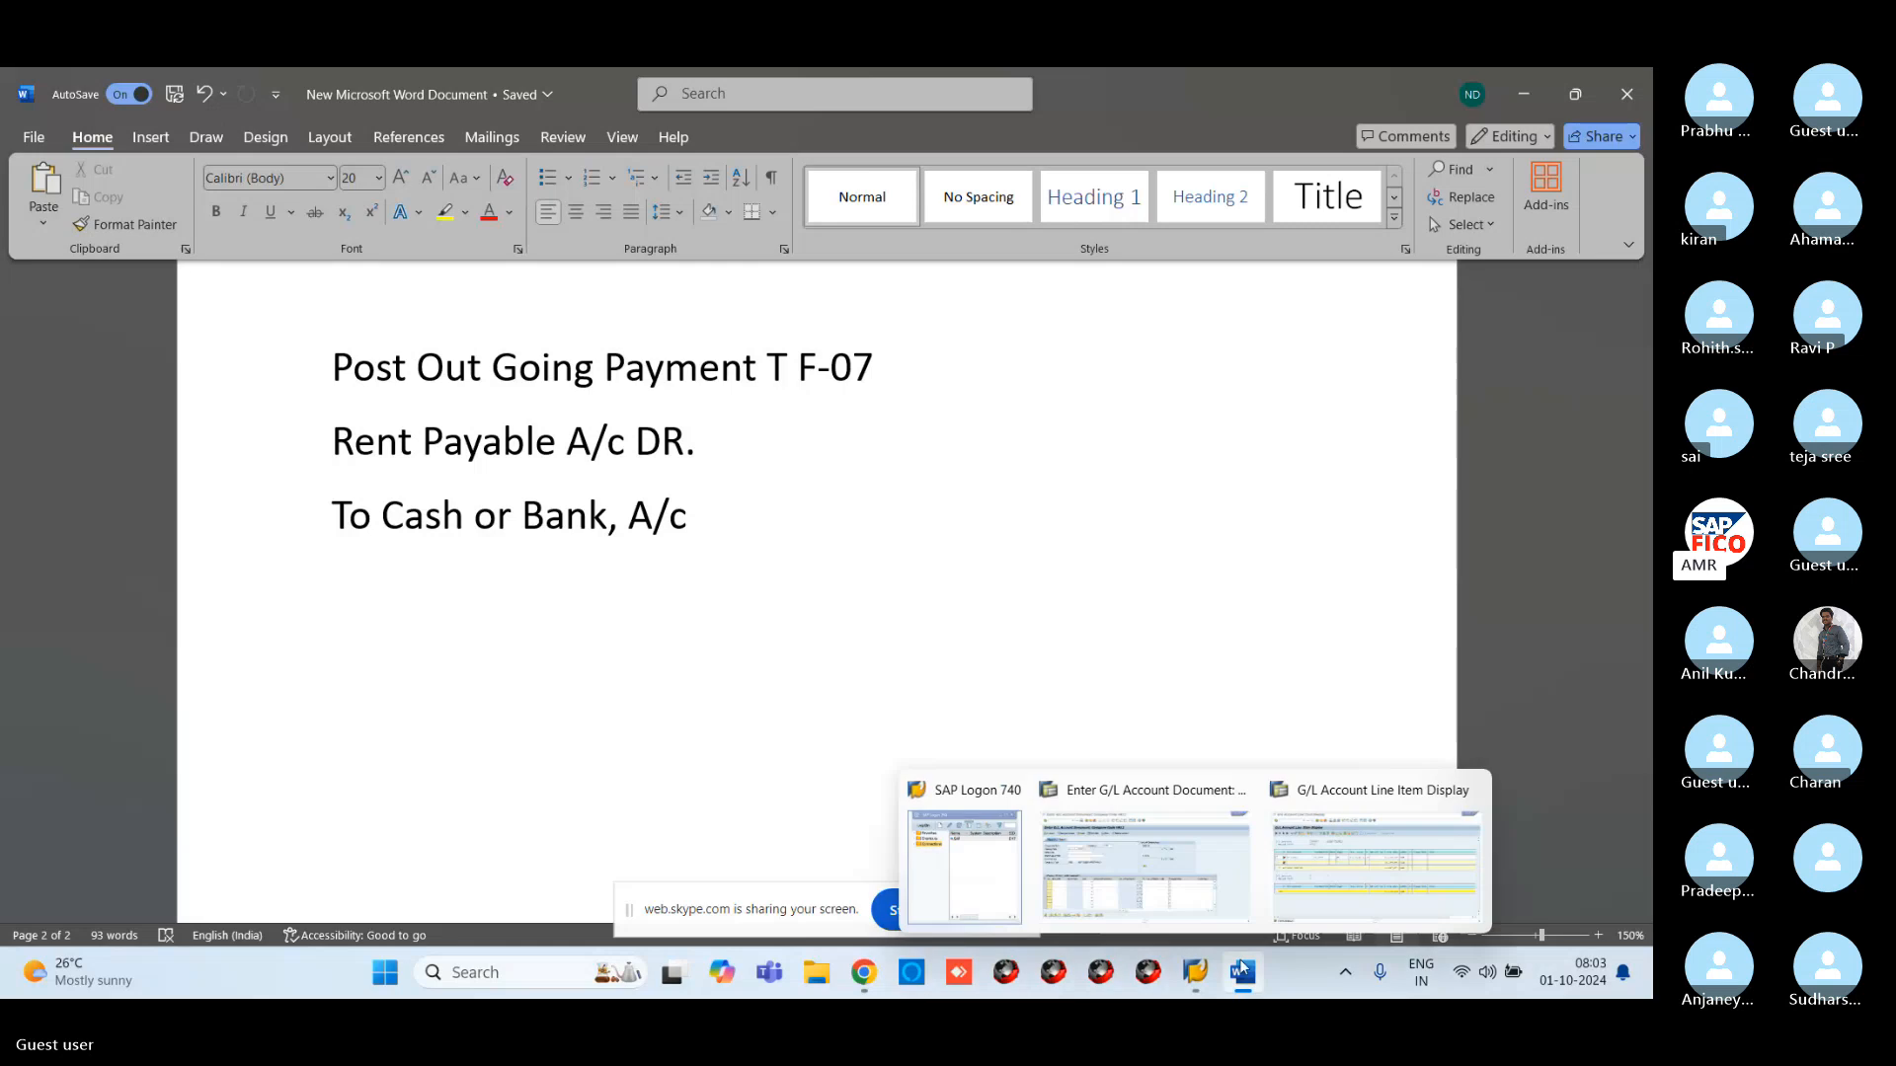
{"action": "left_click", "coordinate": [1168, 873]}
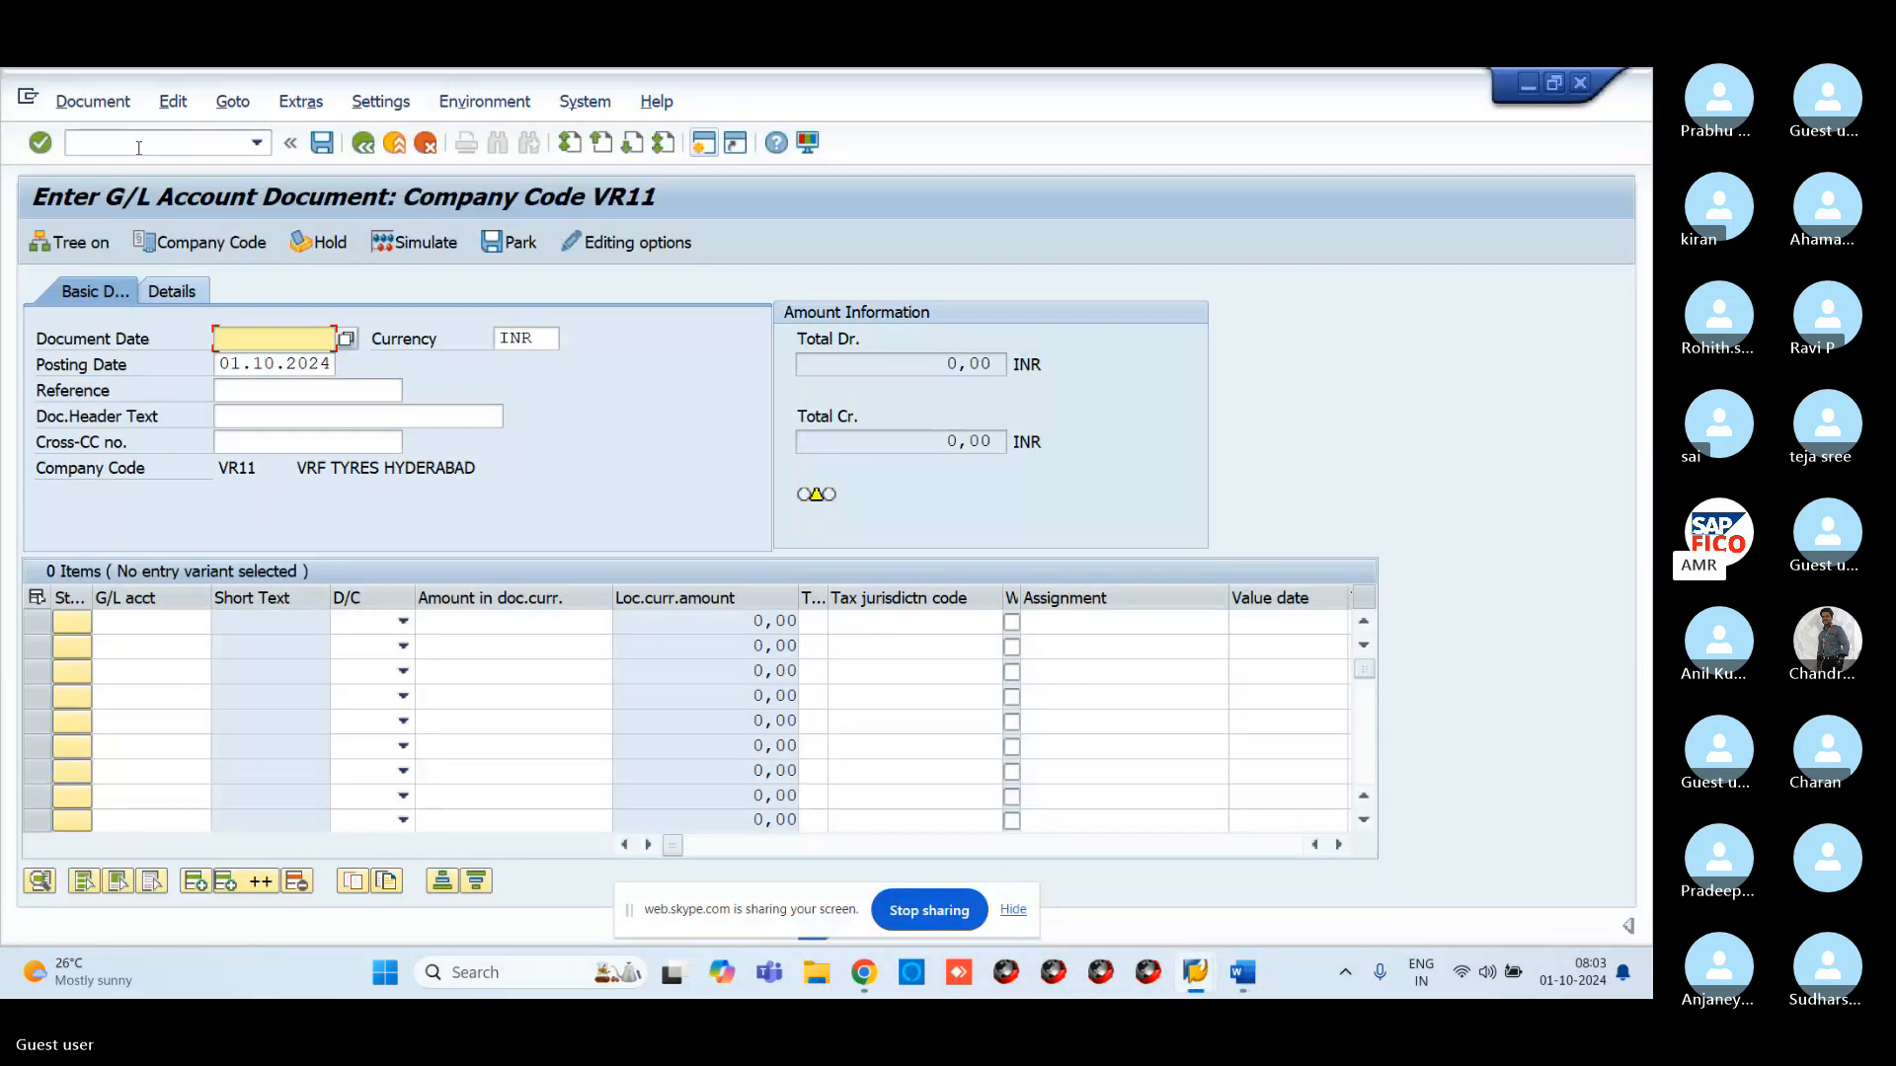
{"action": "type", "text": "/NF"}
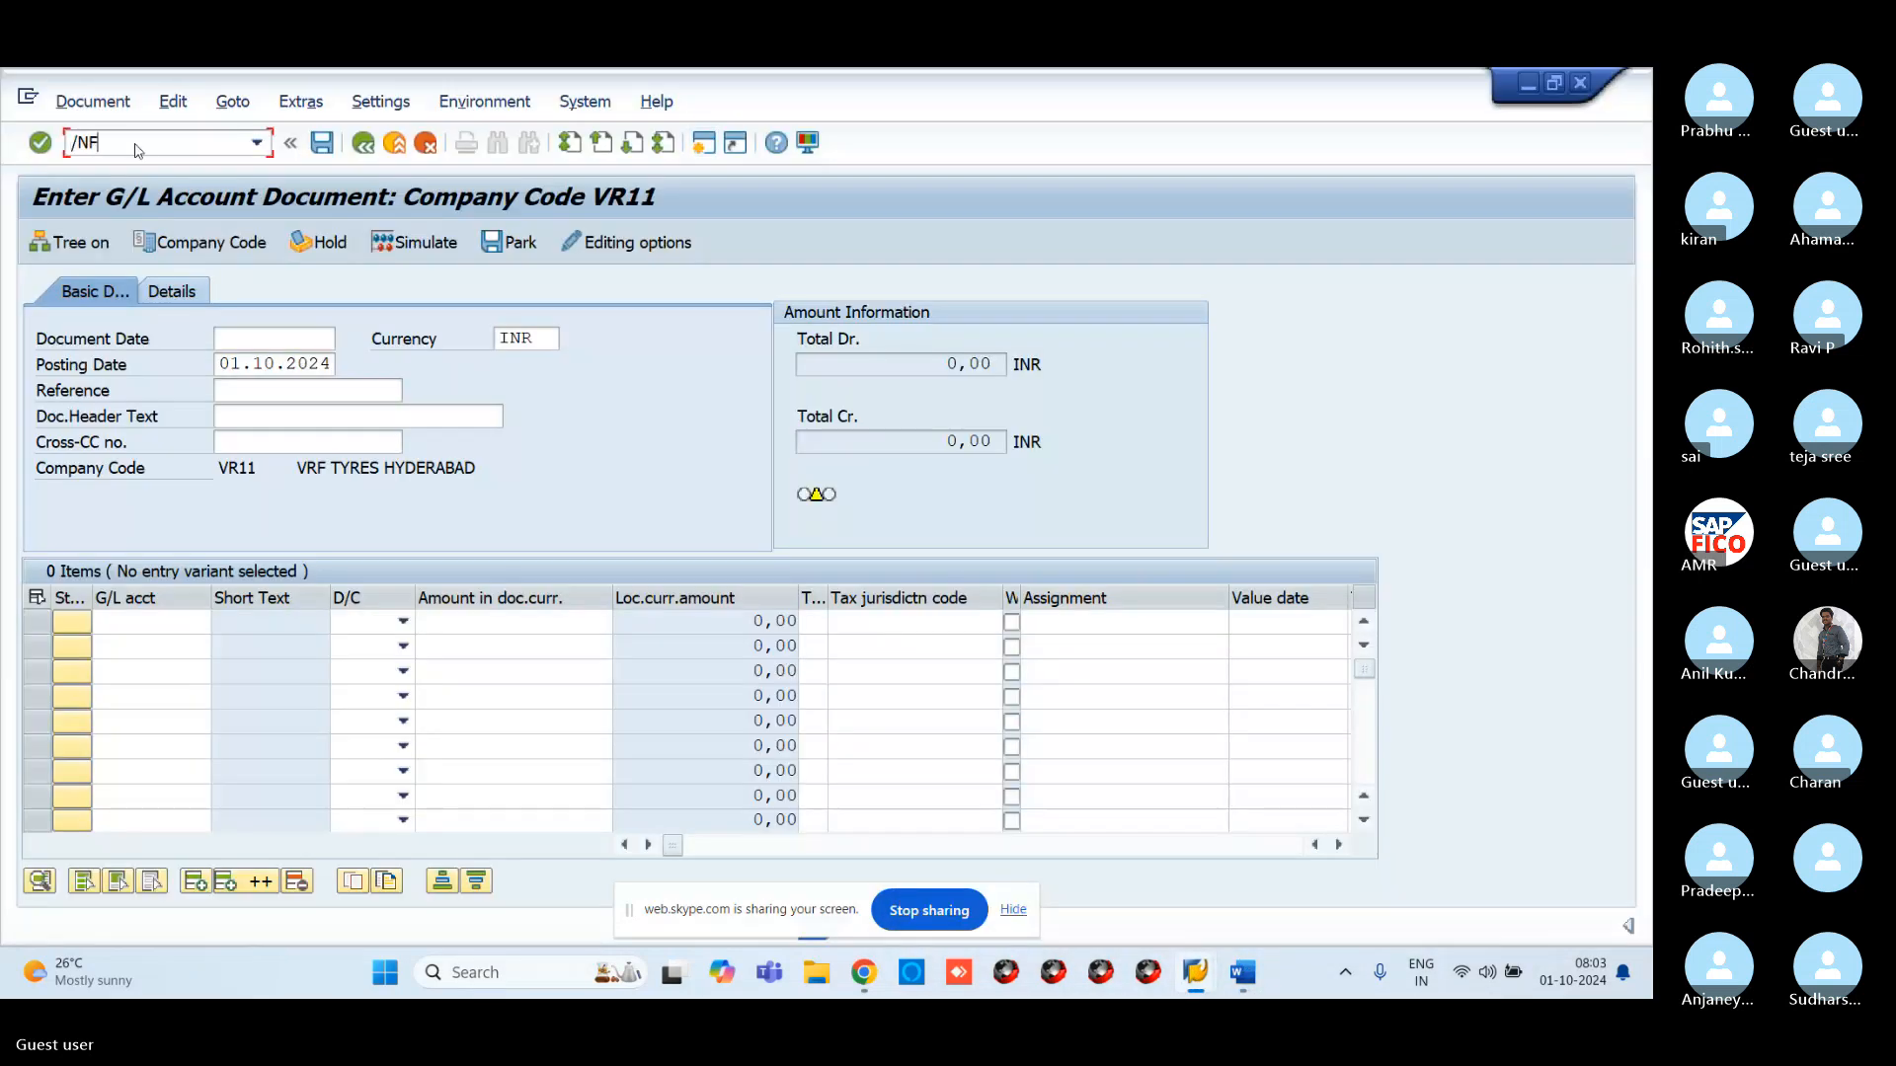
{"action": "type", "text": "-07"}
{"action": "key", "text": "Return"}
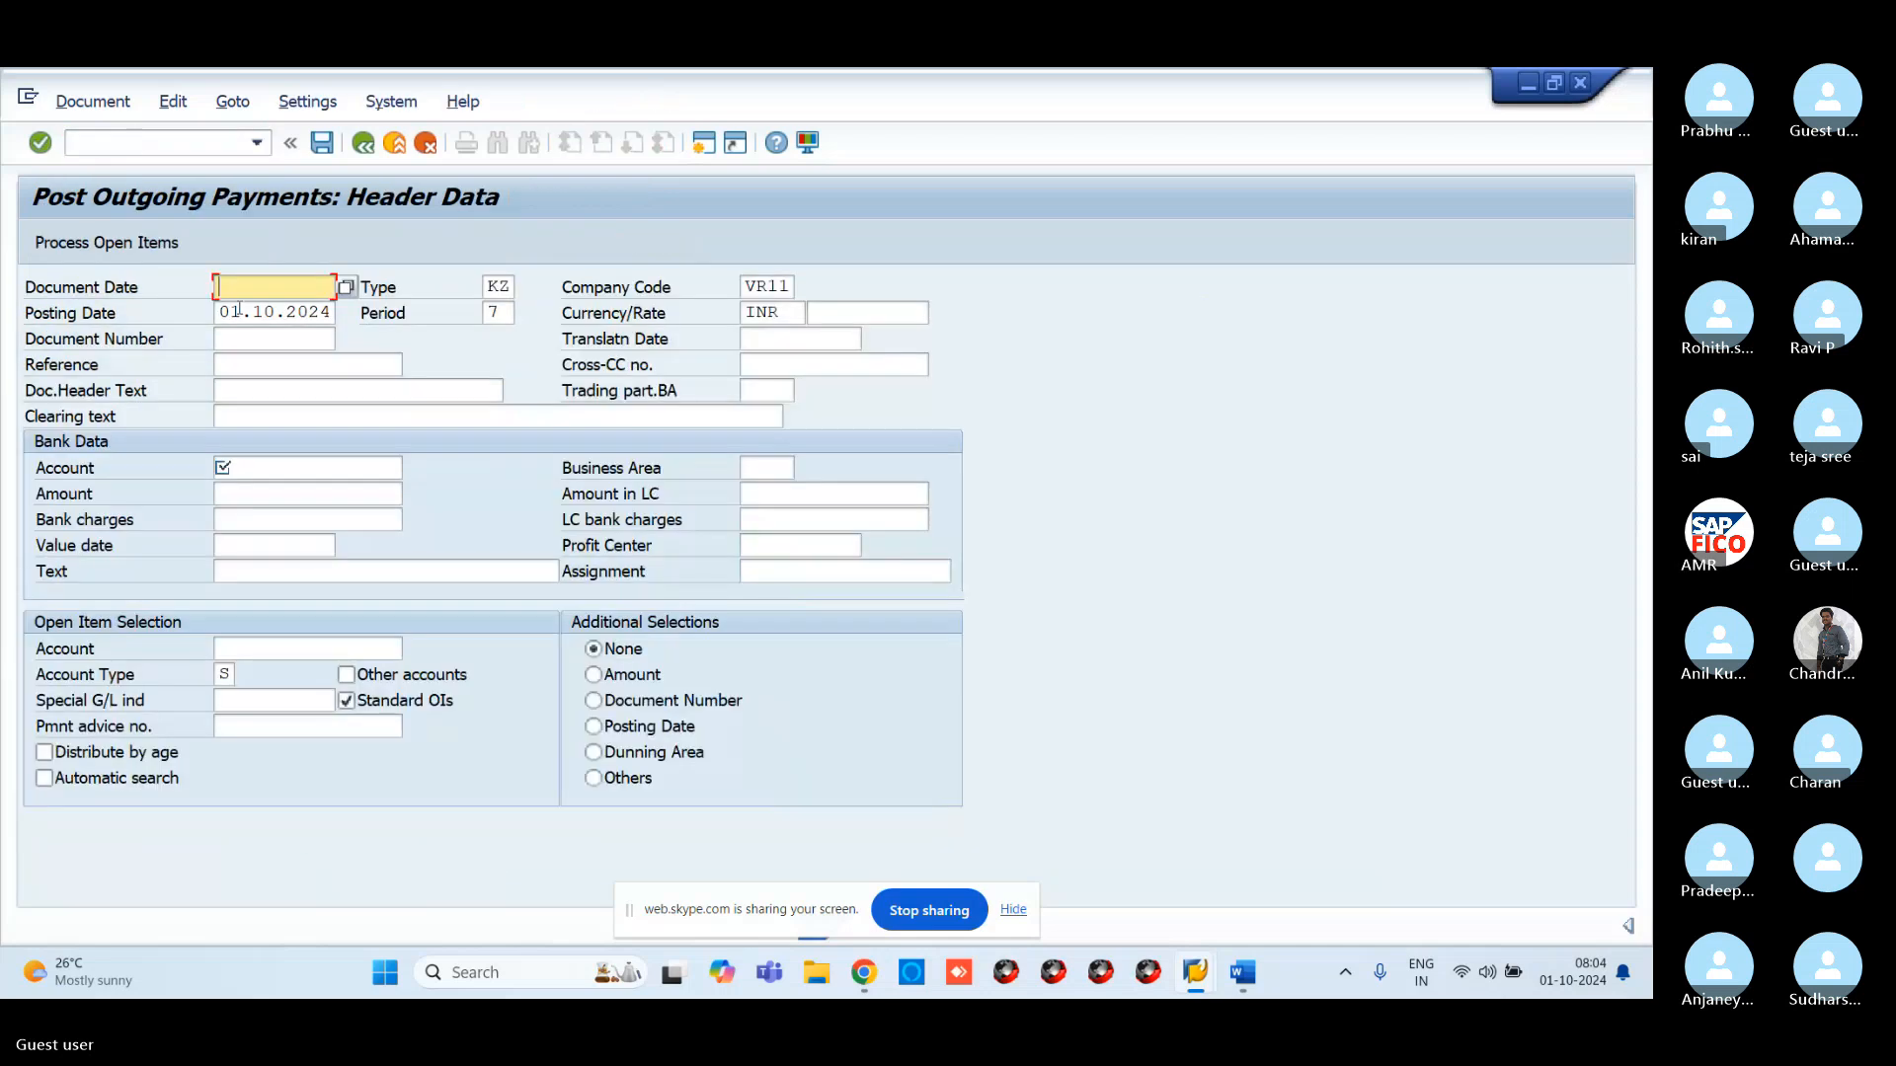
{"action": "type", "text": "0"}
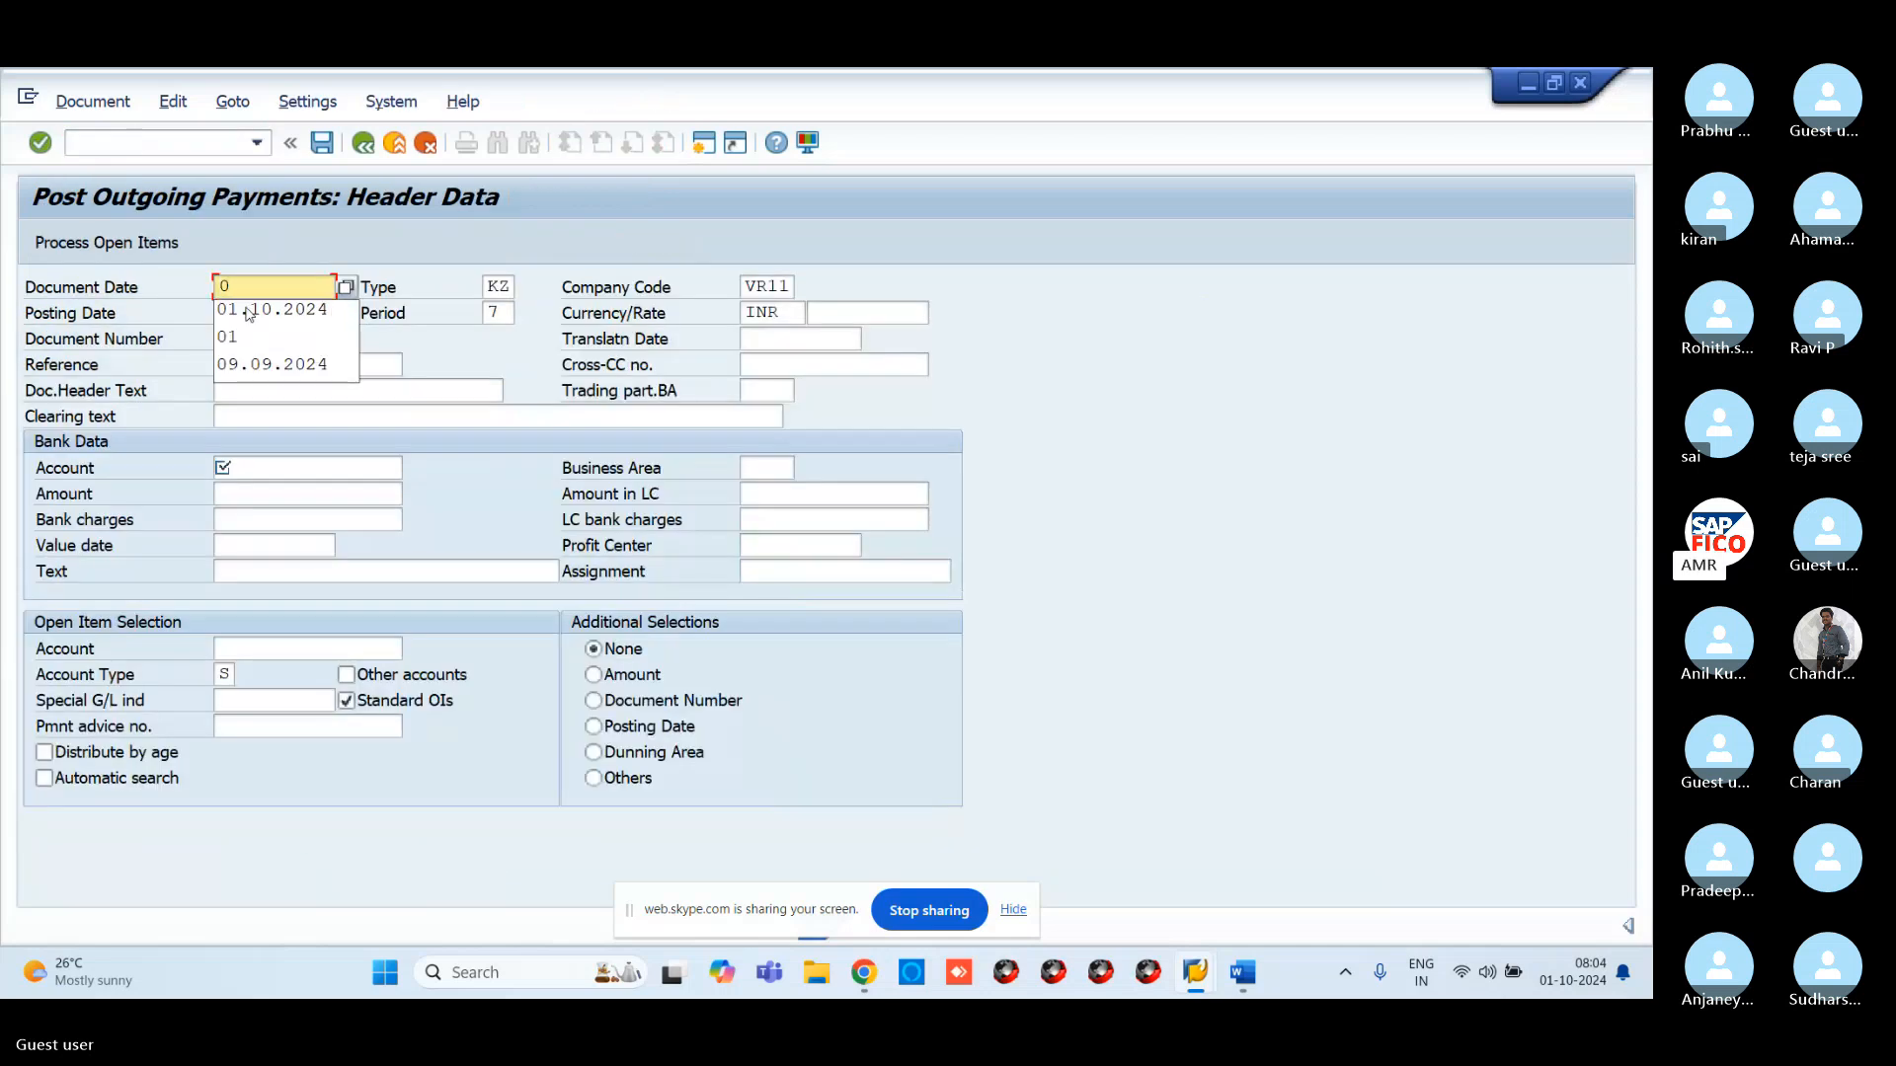
{"action": "type", "text": "1.1"}
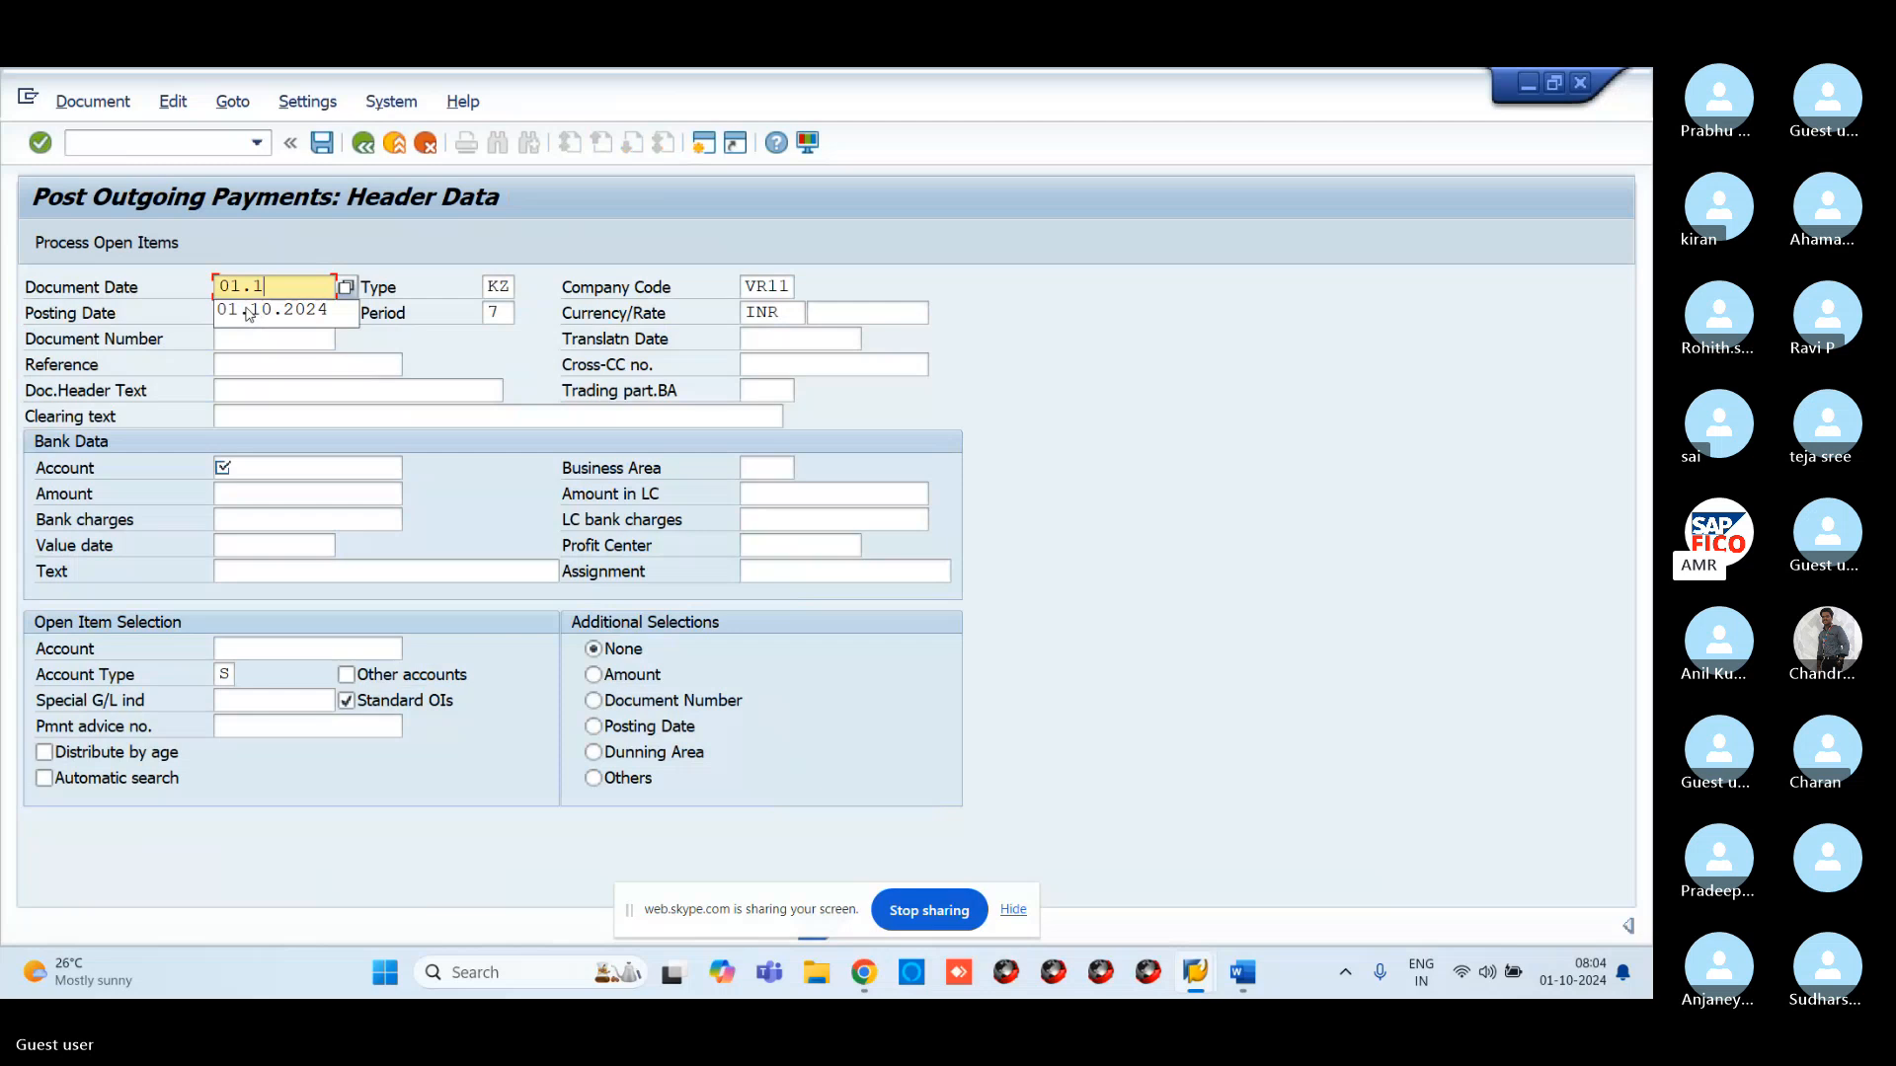
{"action": "type", "text": "0"}
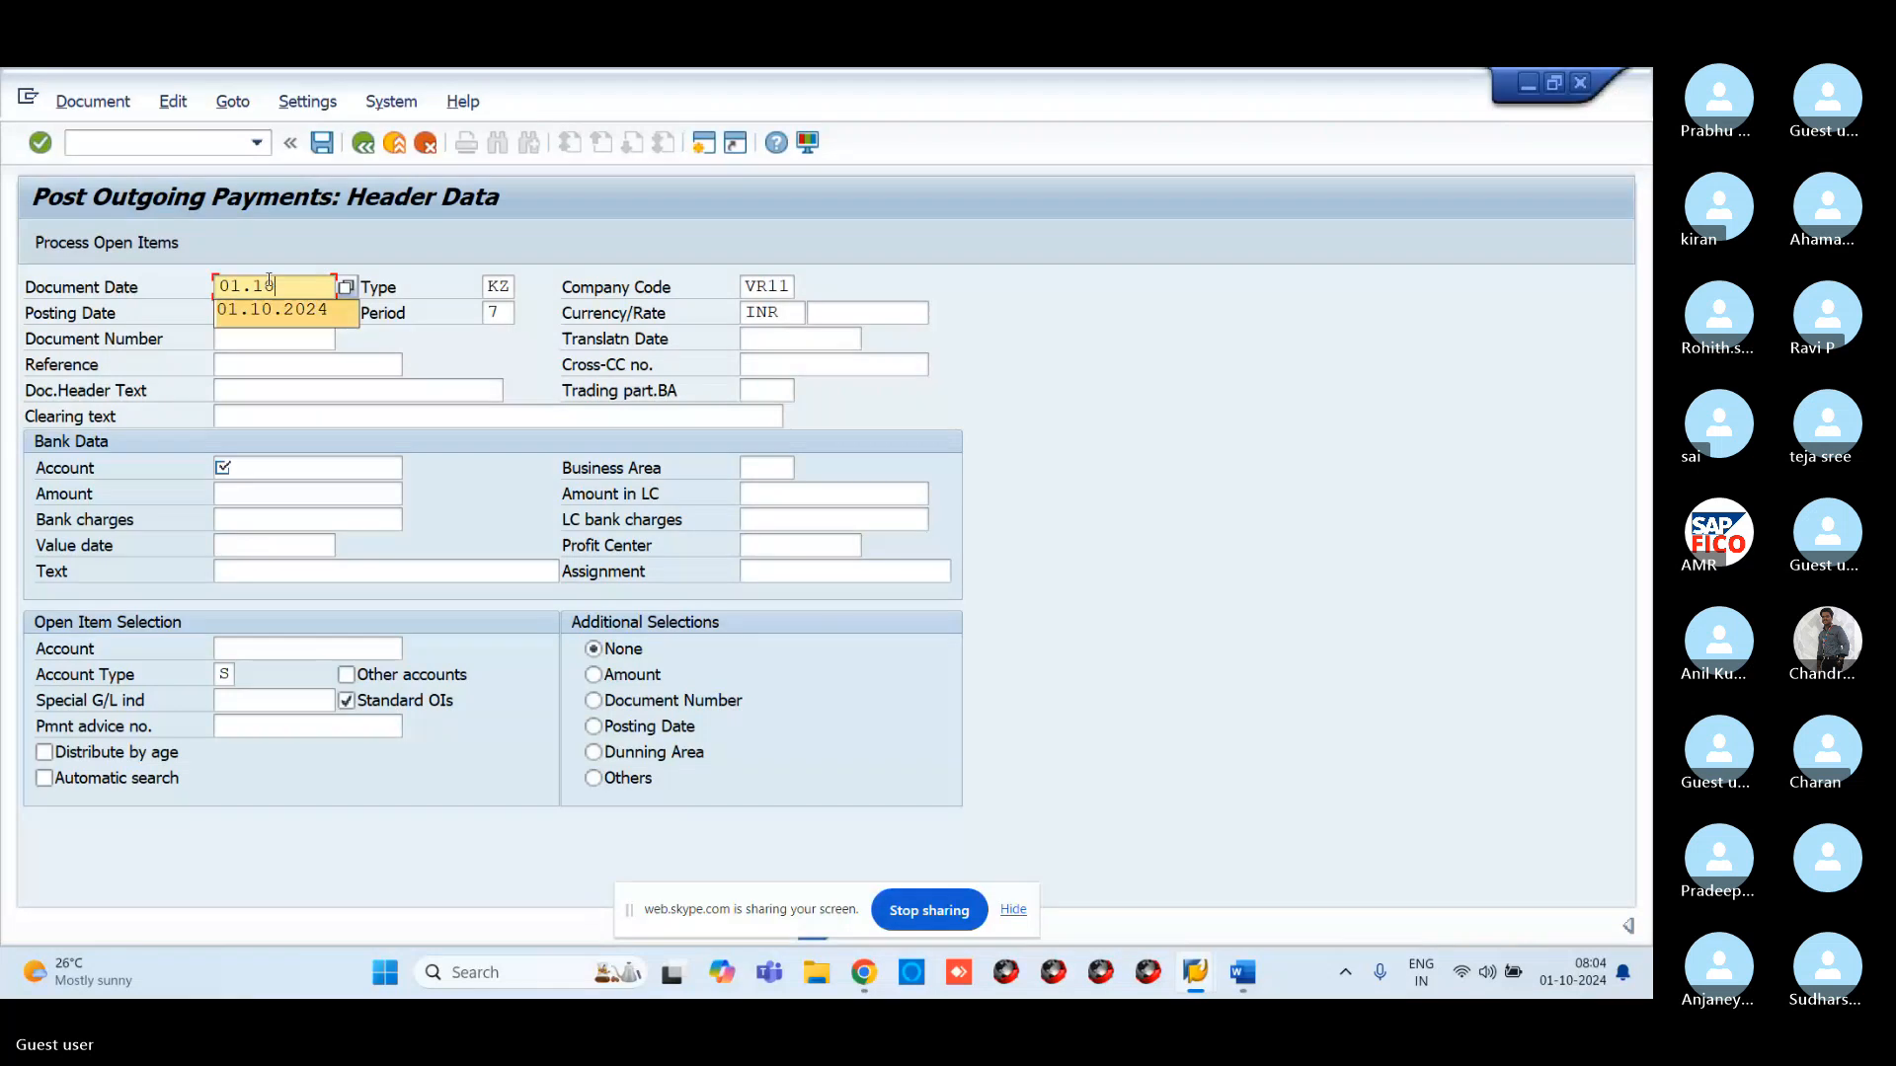
{"action": "type", "text": ".2"}
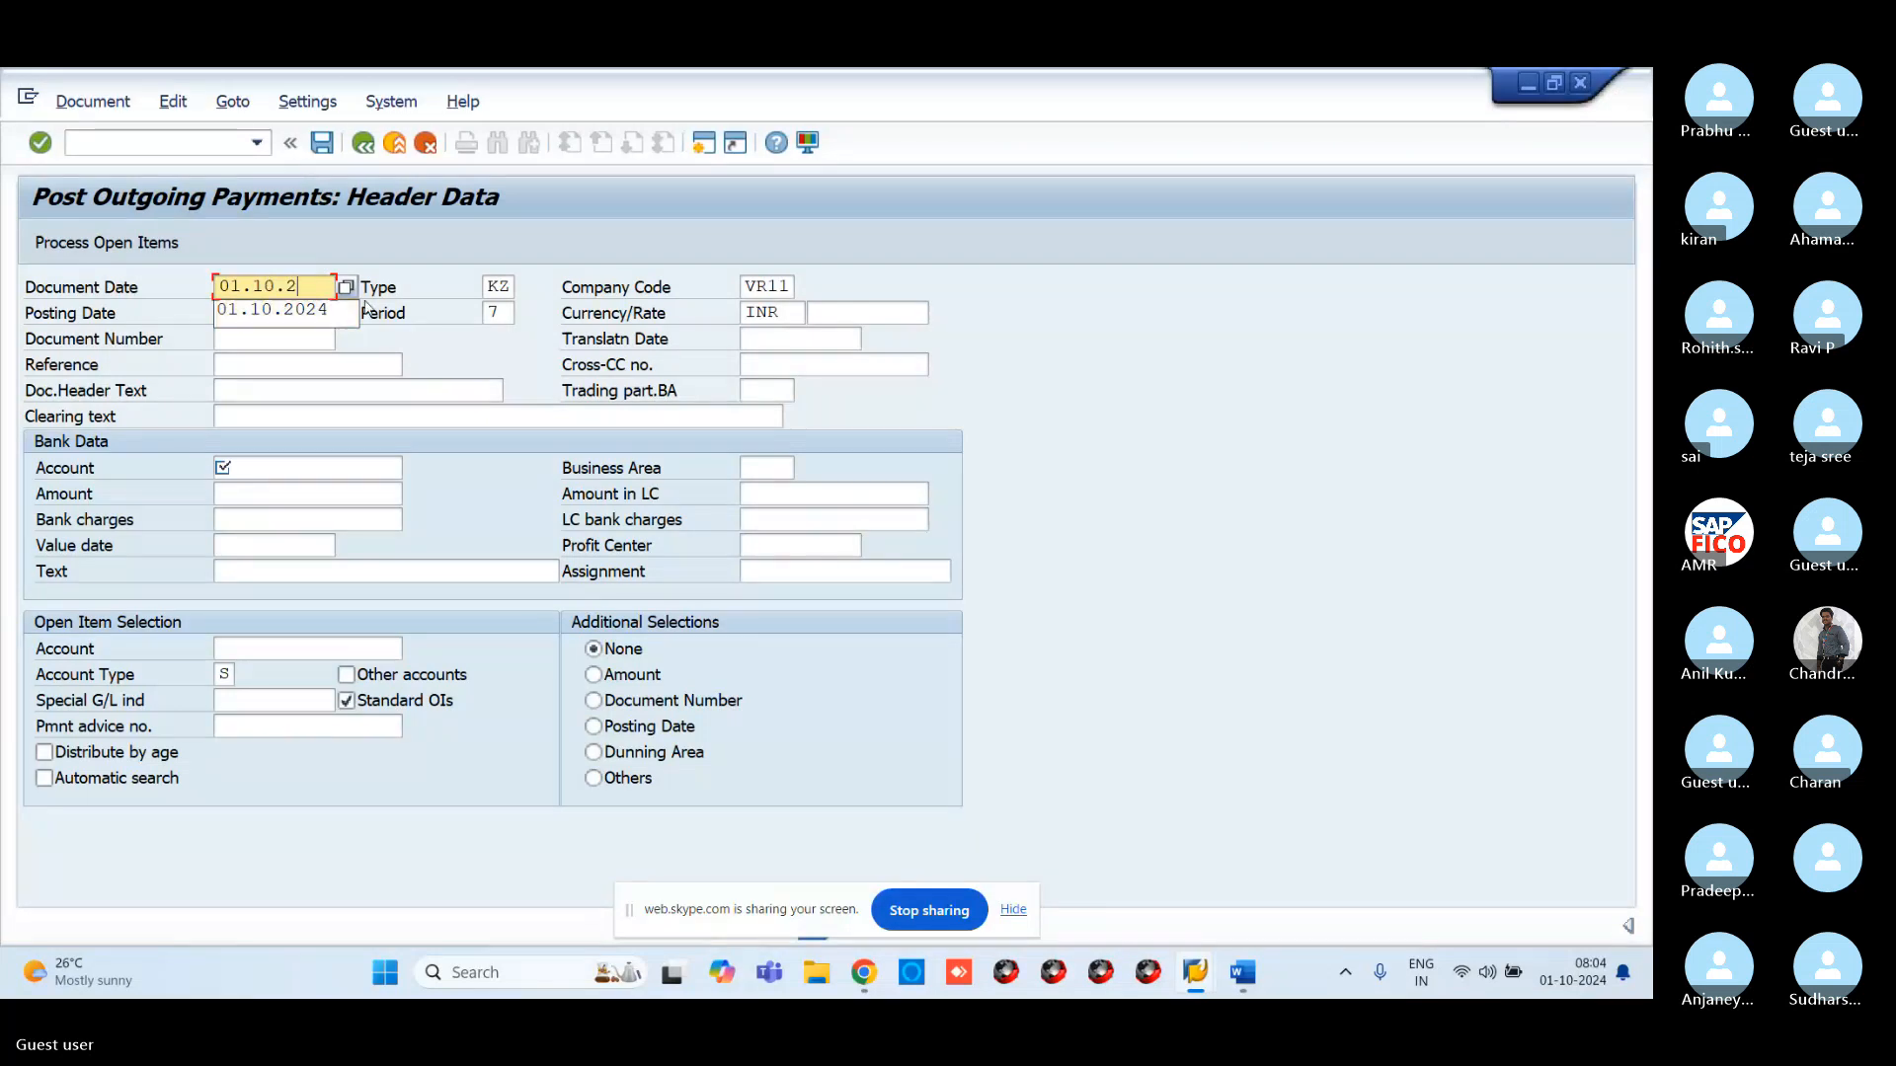
{"action": "type", "text": "024"}
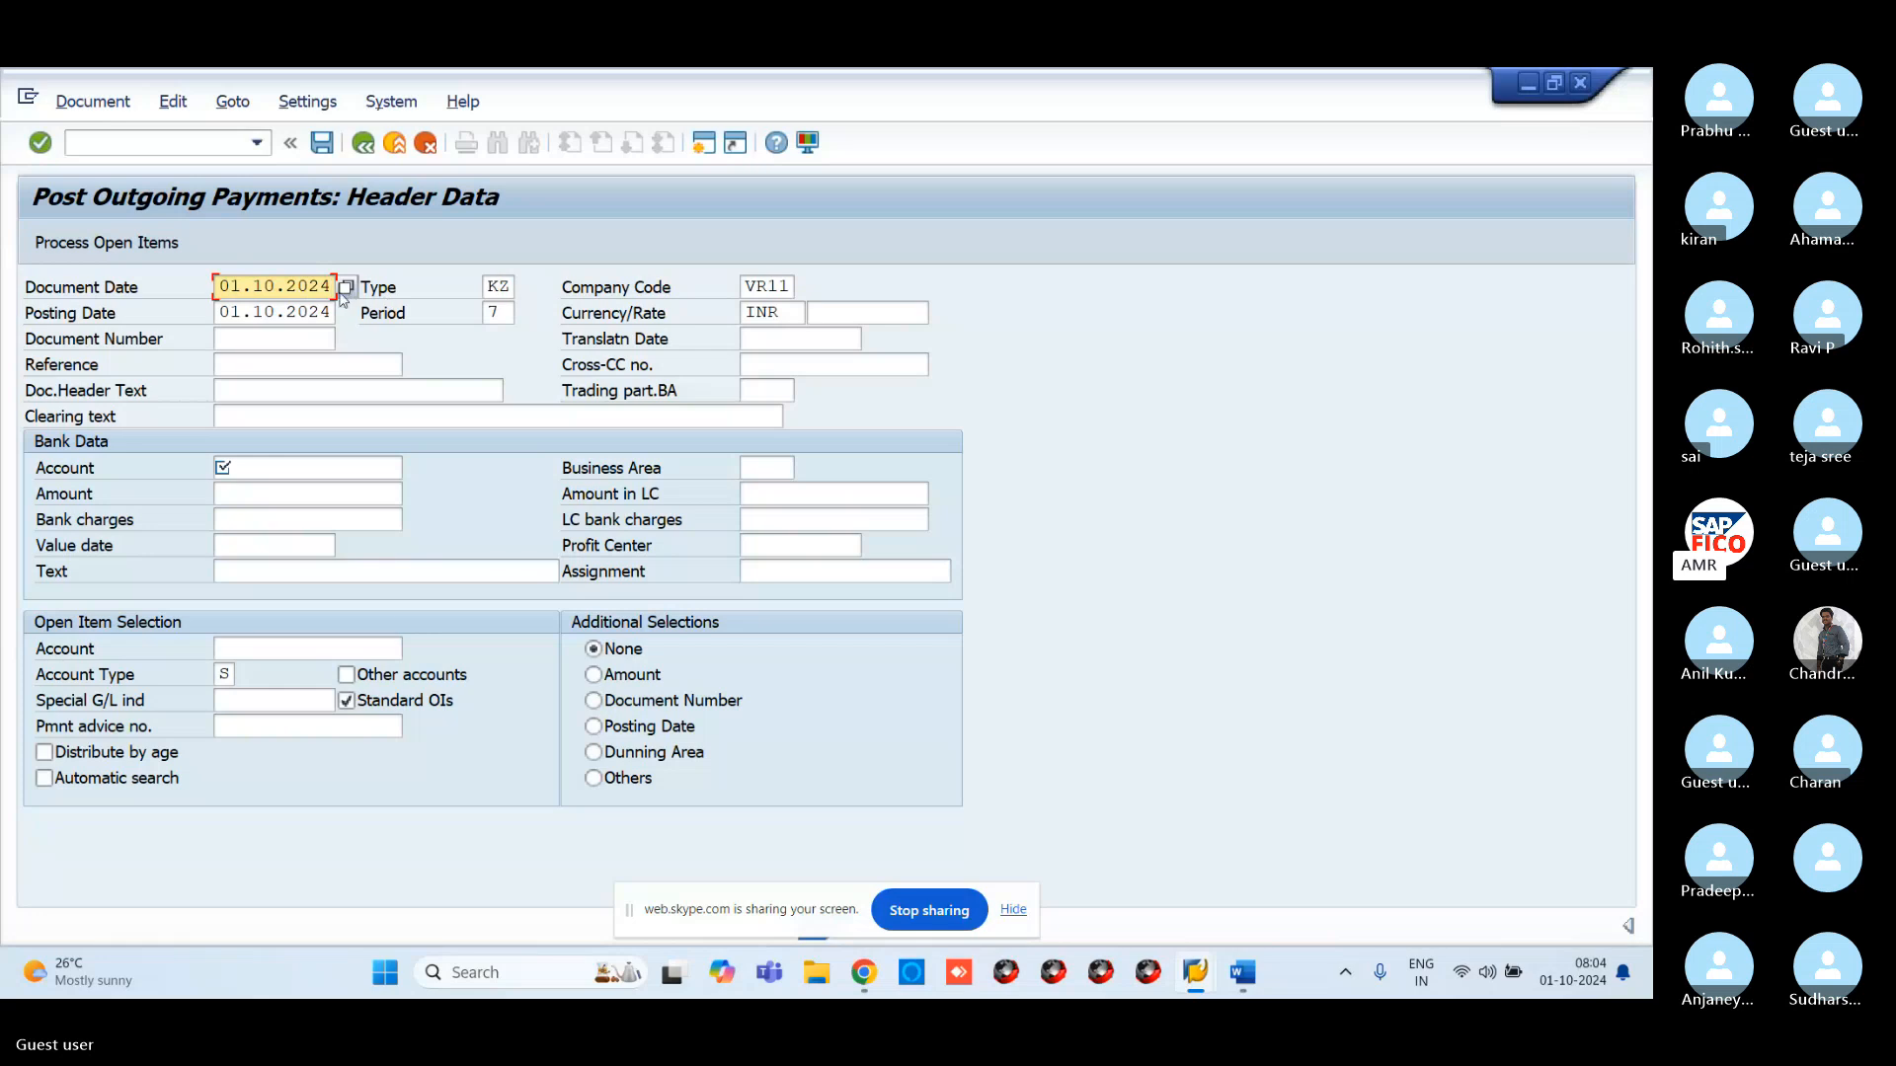
{"action": "key", "text": "BackSpace"}
{"action": "key", "text": "BackSpace"}
{"action": "key", "text": "BackSpace"}
{"action": "key", "text": "BackSpace"}
{"action": "key", "text": "BackSpace"}
{"action": "key", "text": "BackSpace"}
{"action": "key", "text": "BackSpace"}
{"action": "key", "text": "BackSpace"}
{"action": "key", "text": "BackSpace"}
{"action": "key", "text": "BackSpace"}
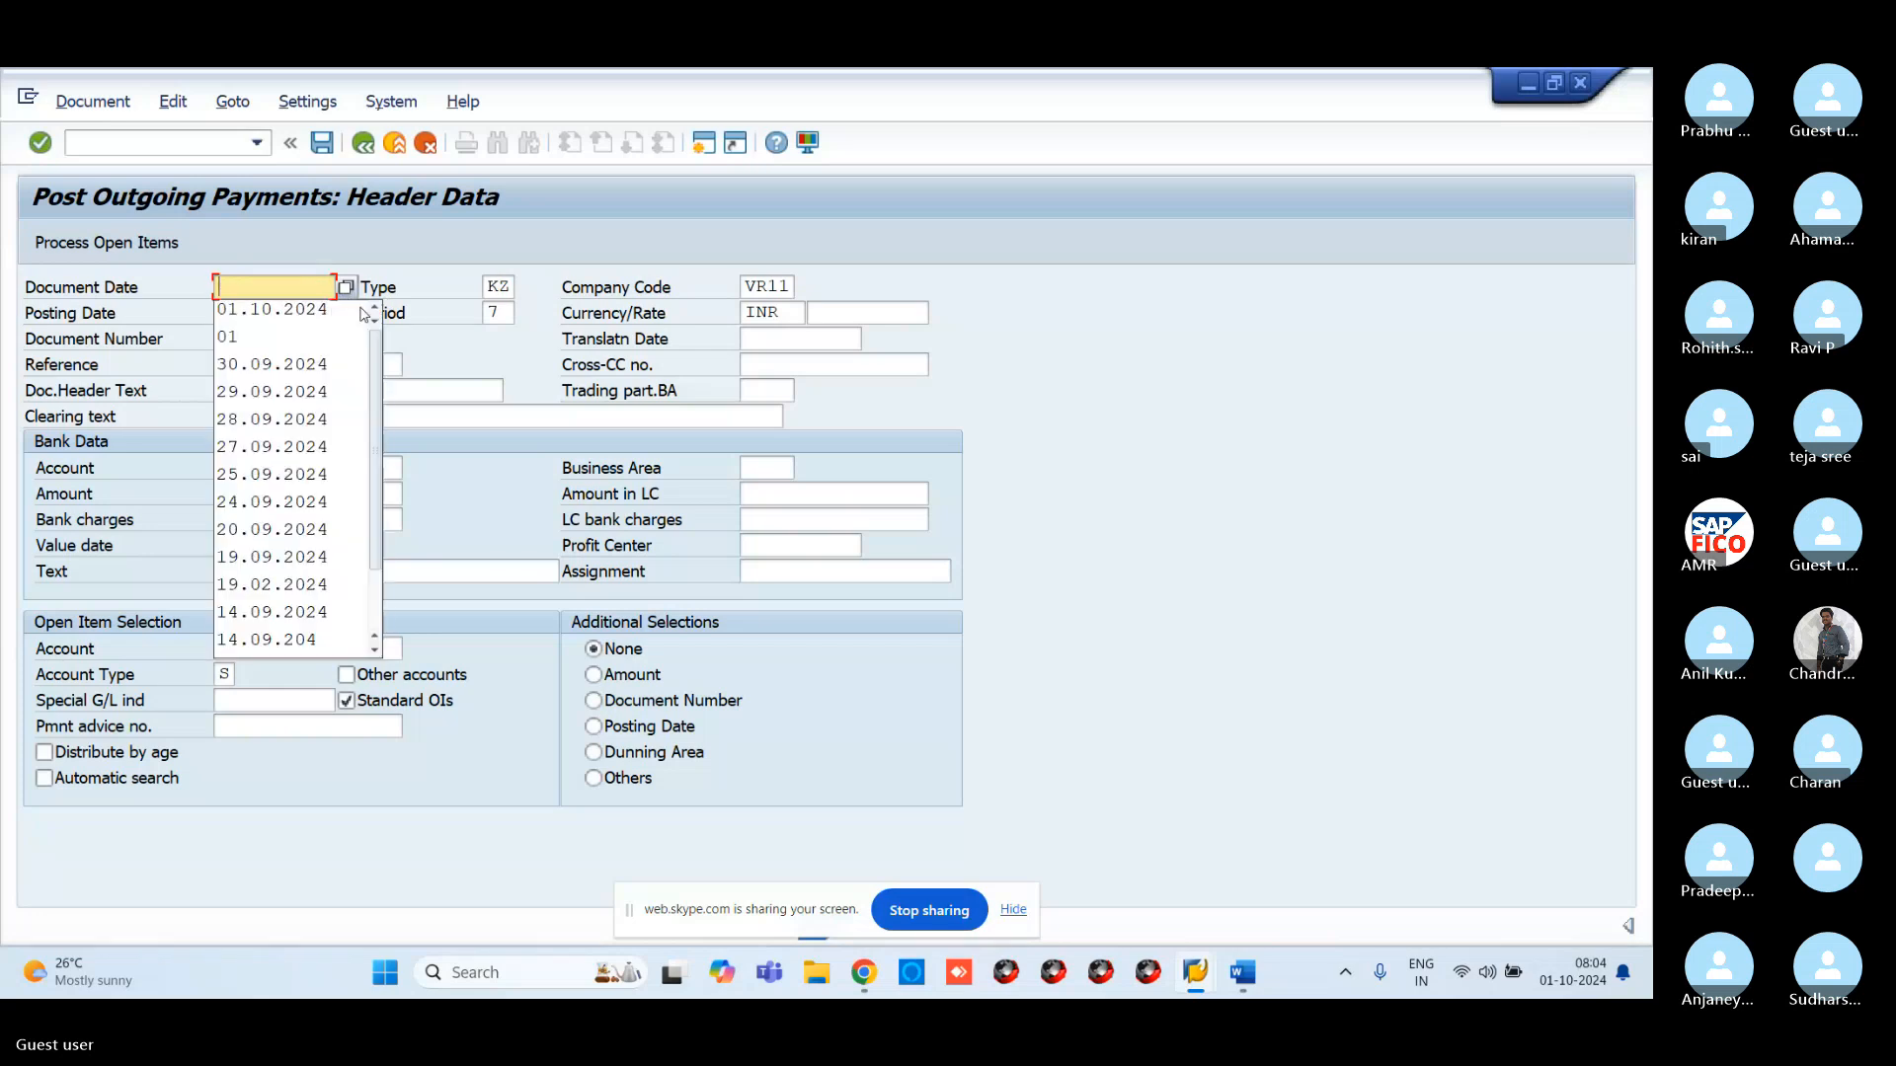
{"action": "left_click", "coordinate": [346, 289]}
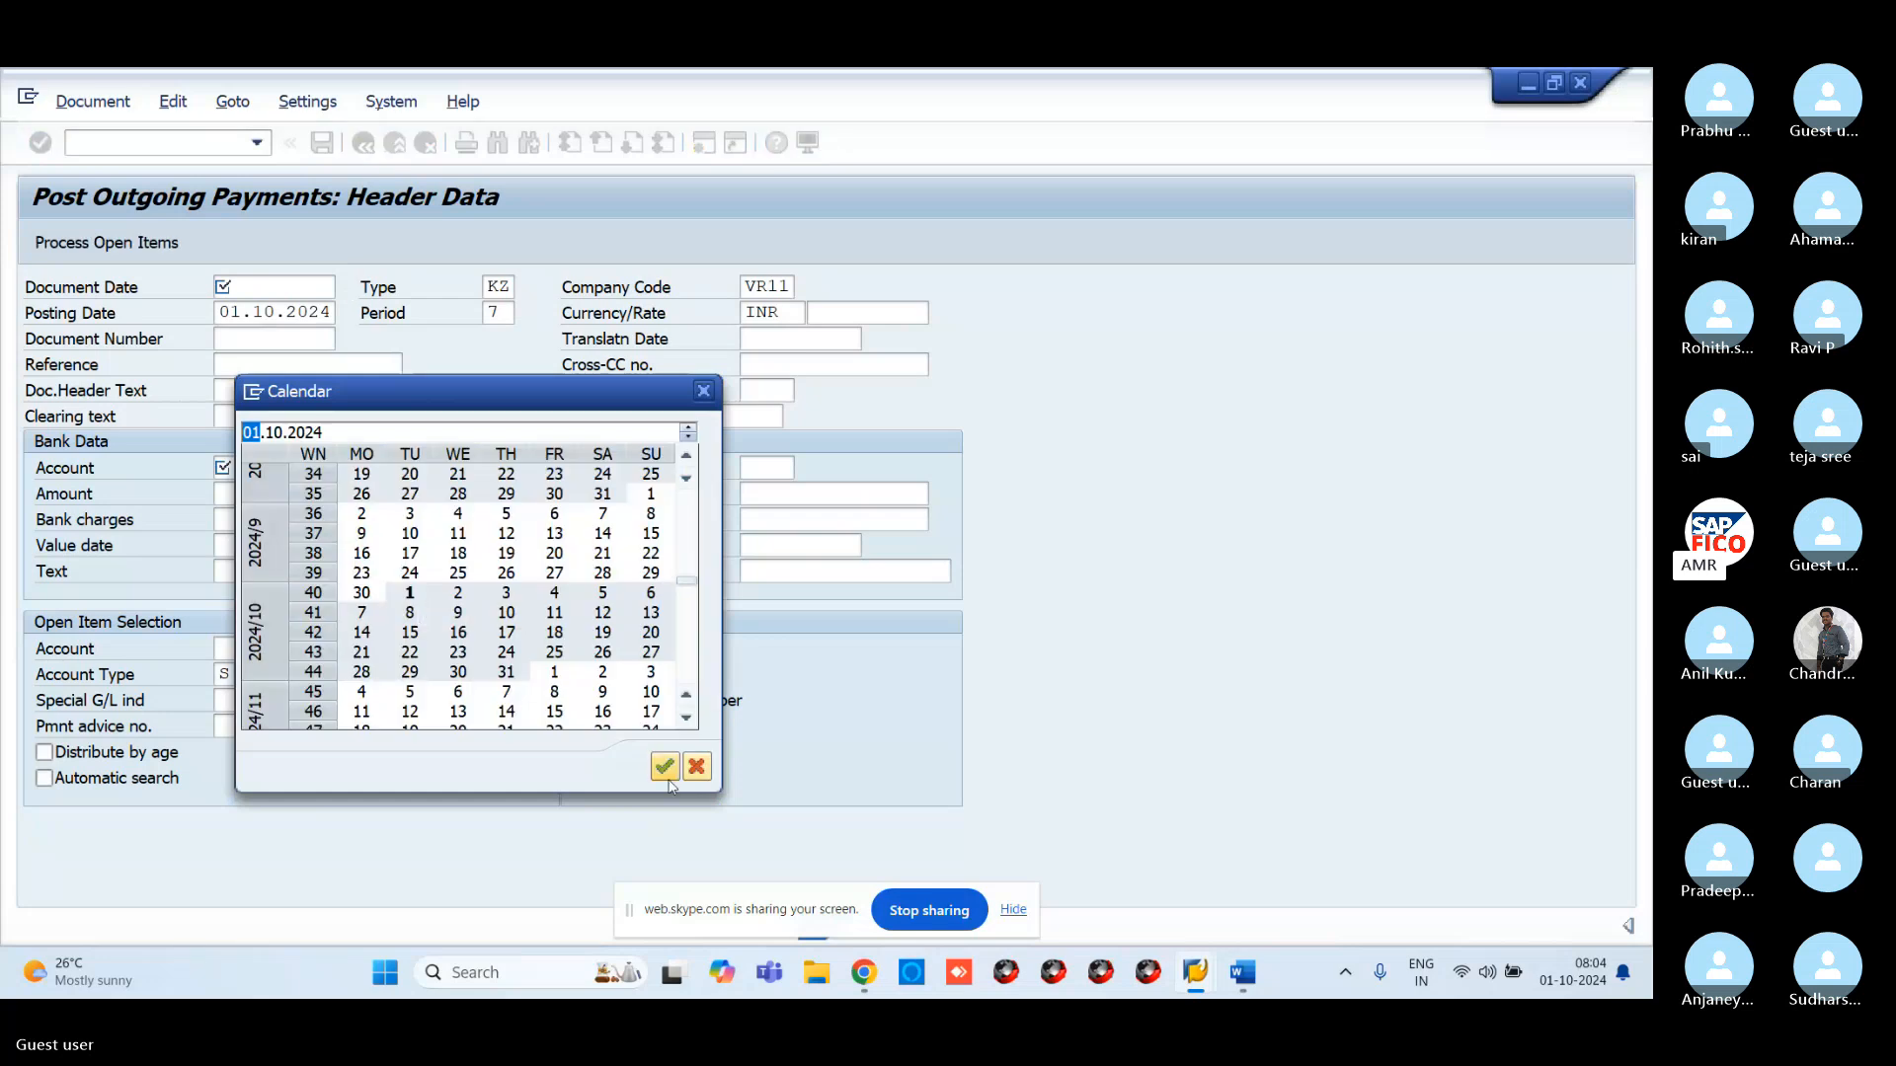
{"action": "left_click", "coordinate": [667, 778]}
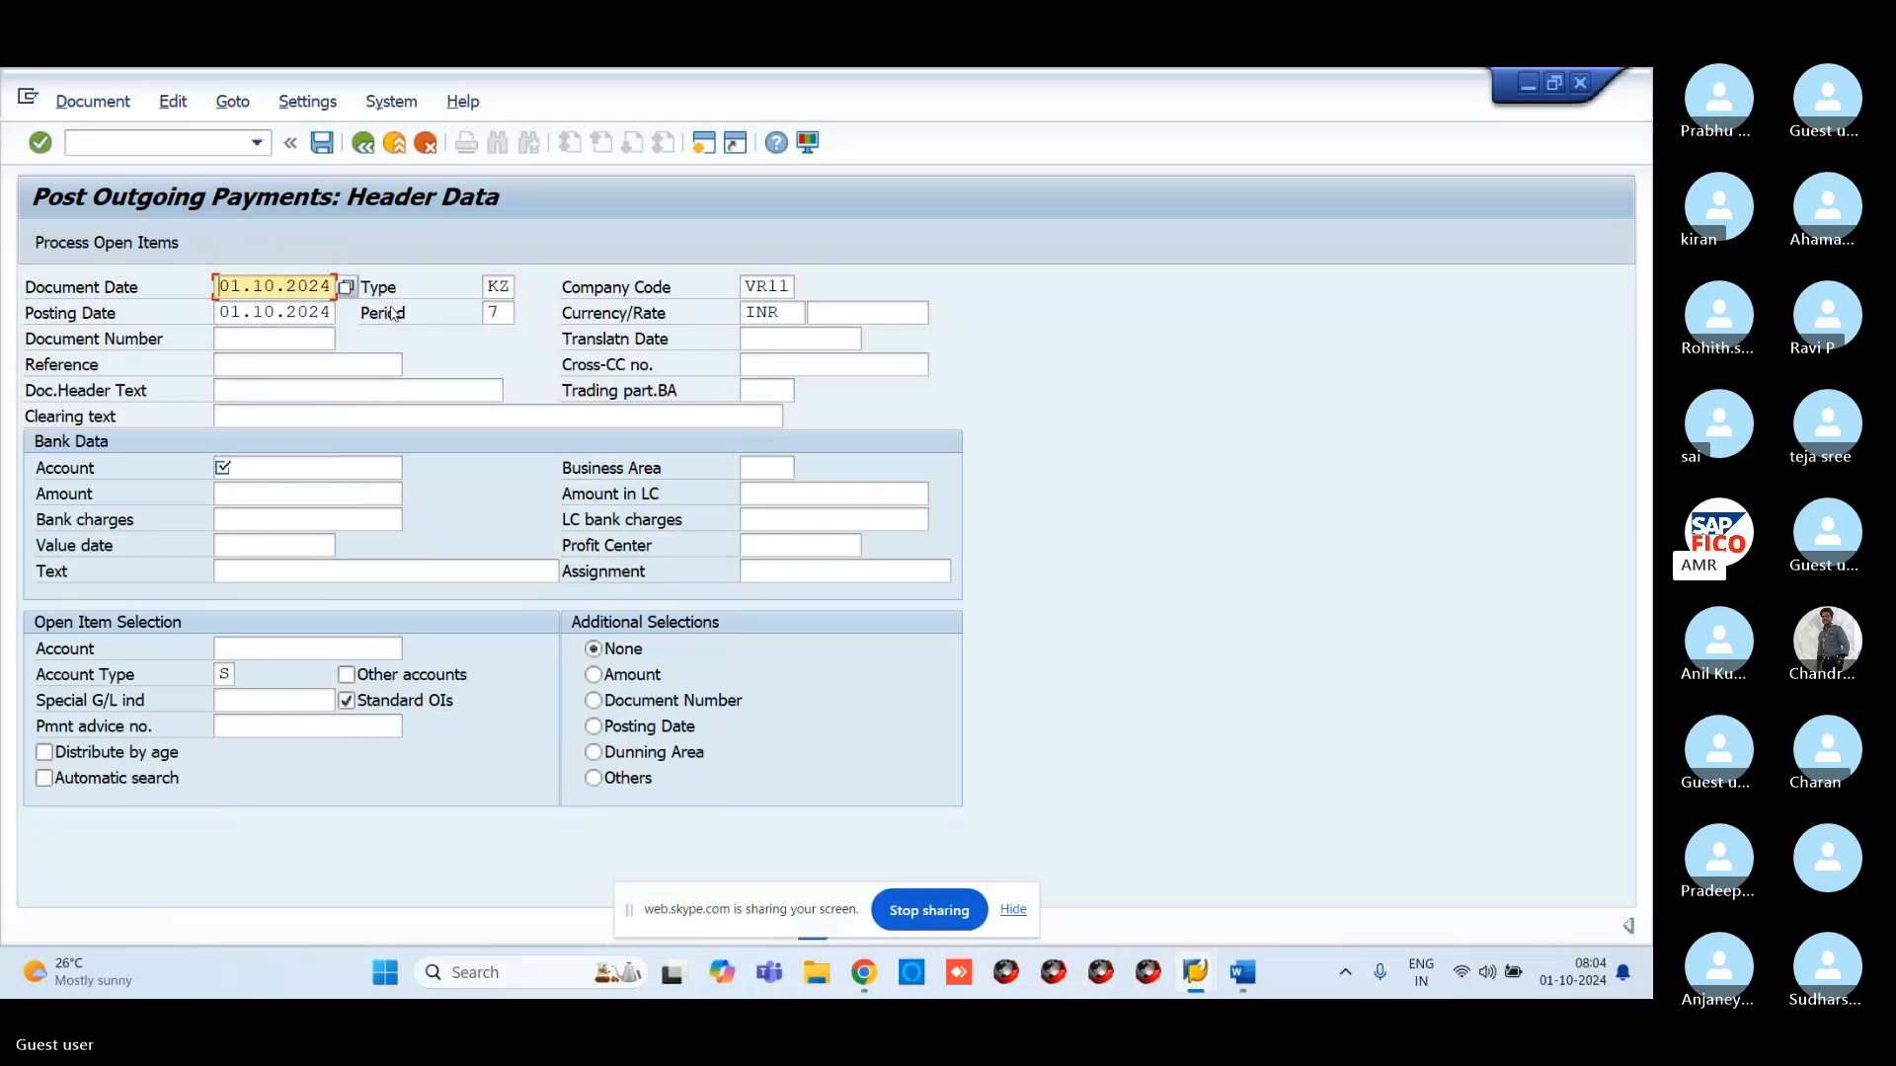
Set document type SA and bank account 200108, the VROC cash account
{"action": "left_click", "coordinate": [509, 283]}
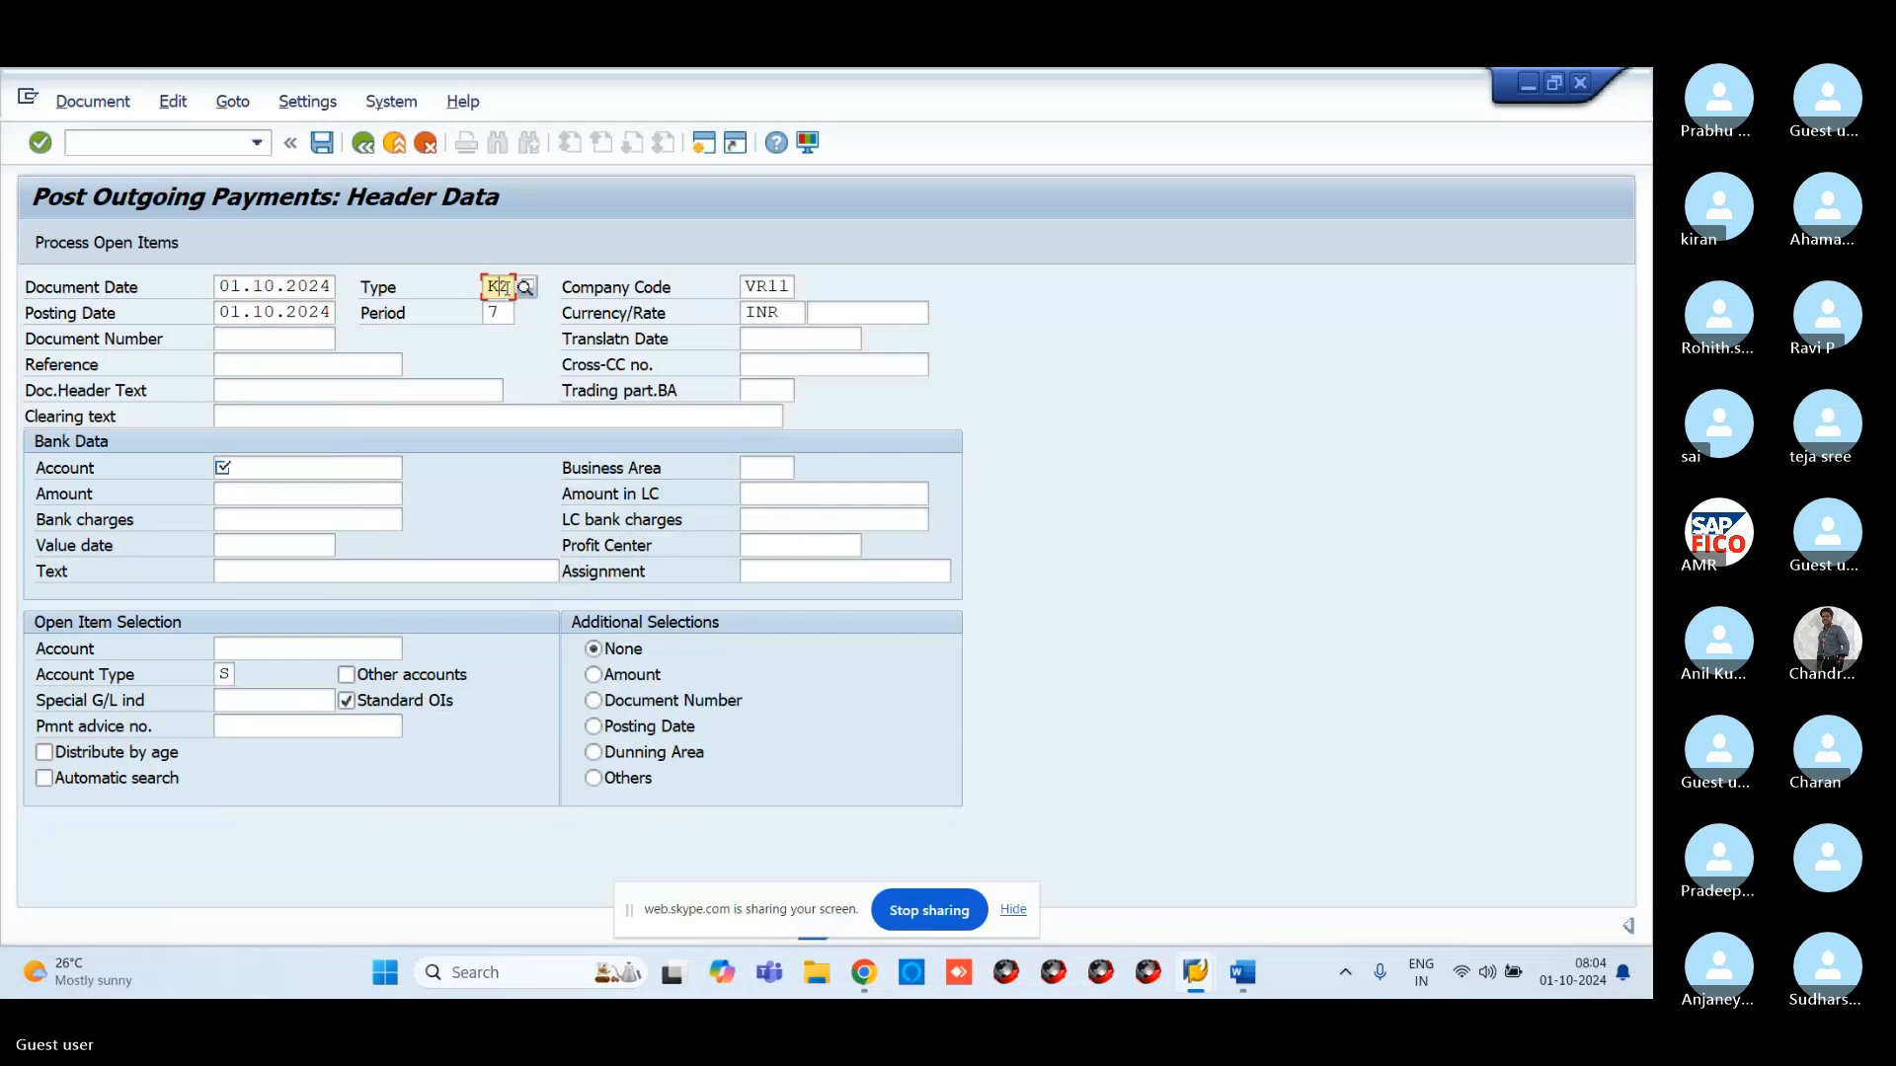
{"action": "left_click", "coordinate": [526, 293]}
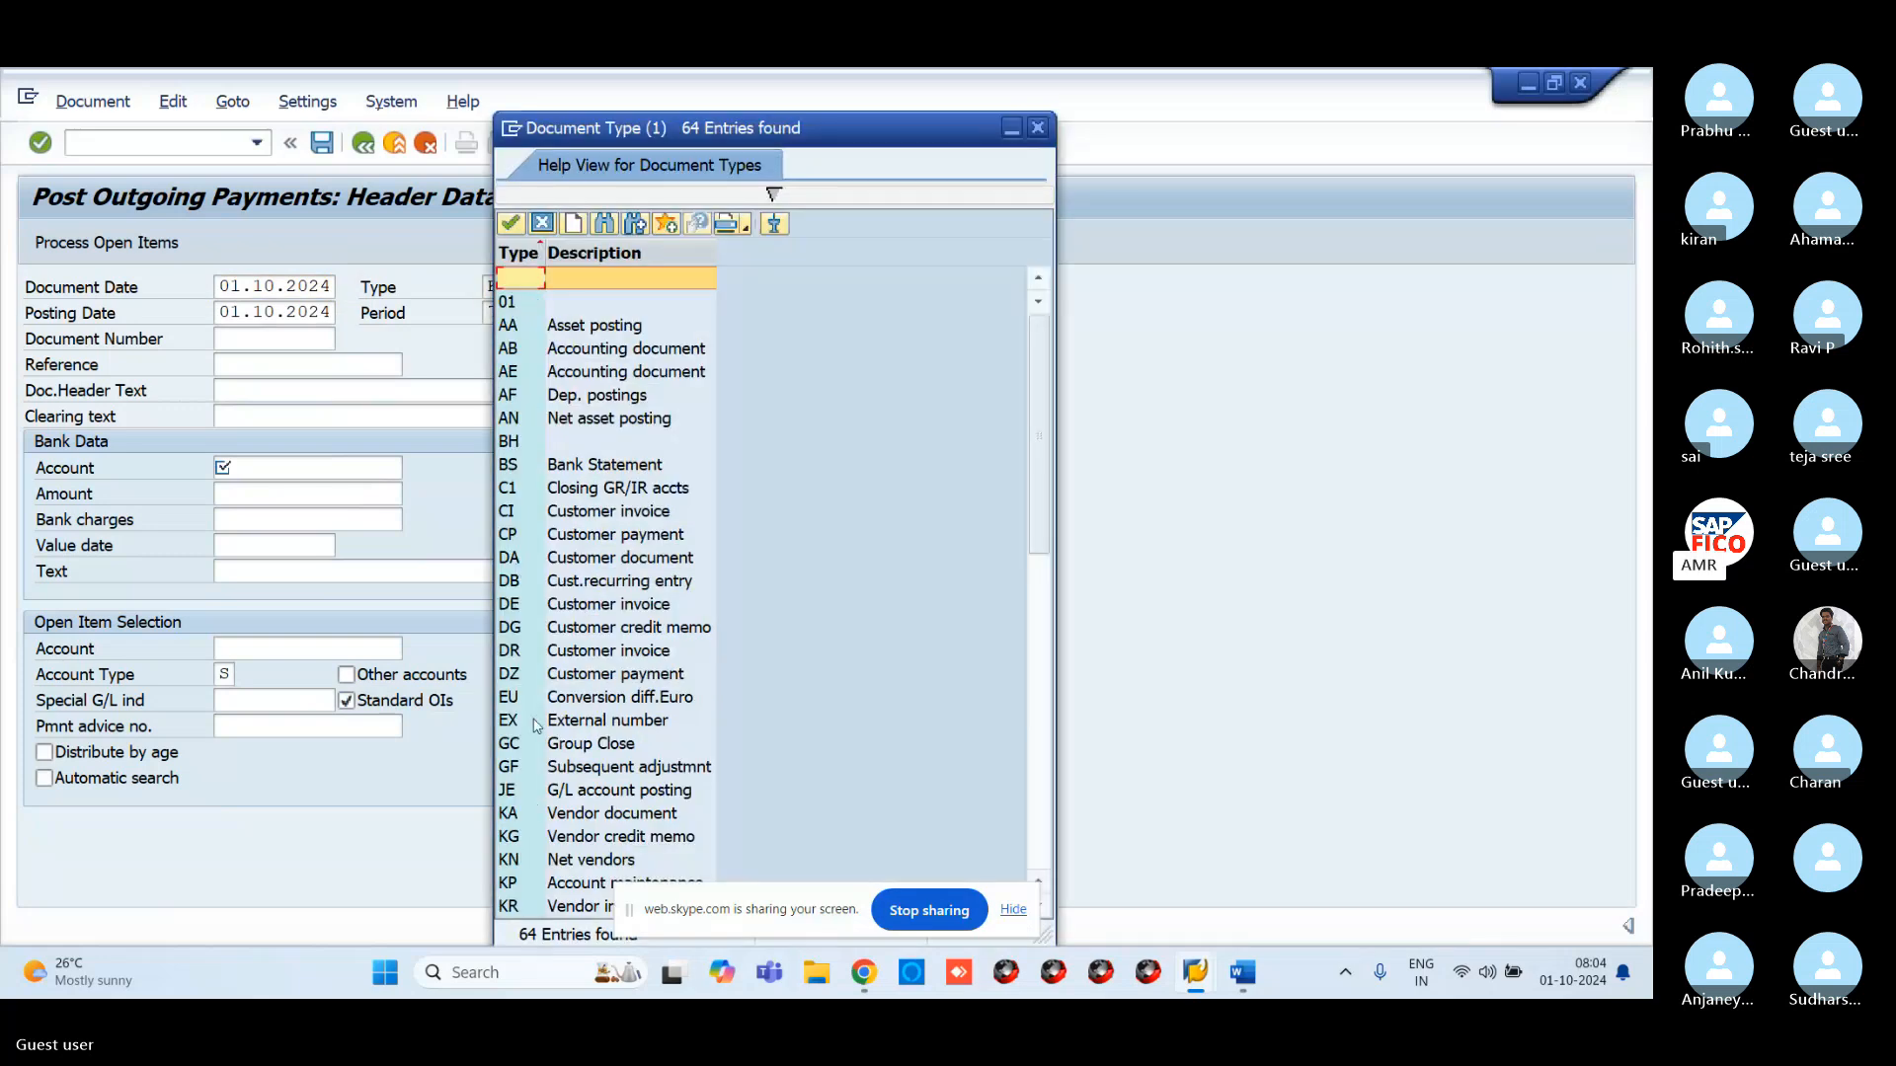
{"action": "scroll", "coordinate": [533, 725], "scroll_direction": "down", "scroll_amount": 8}
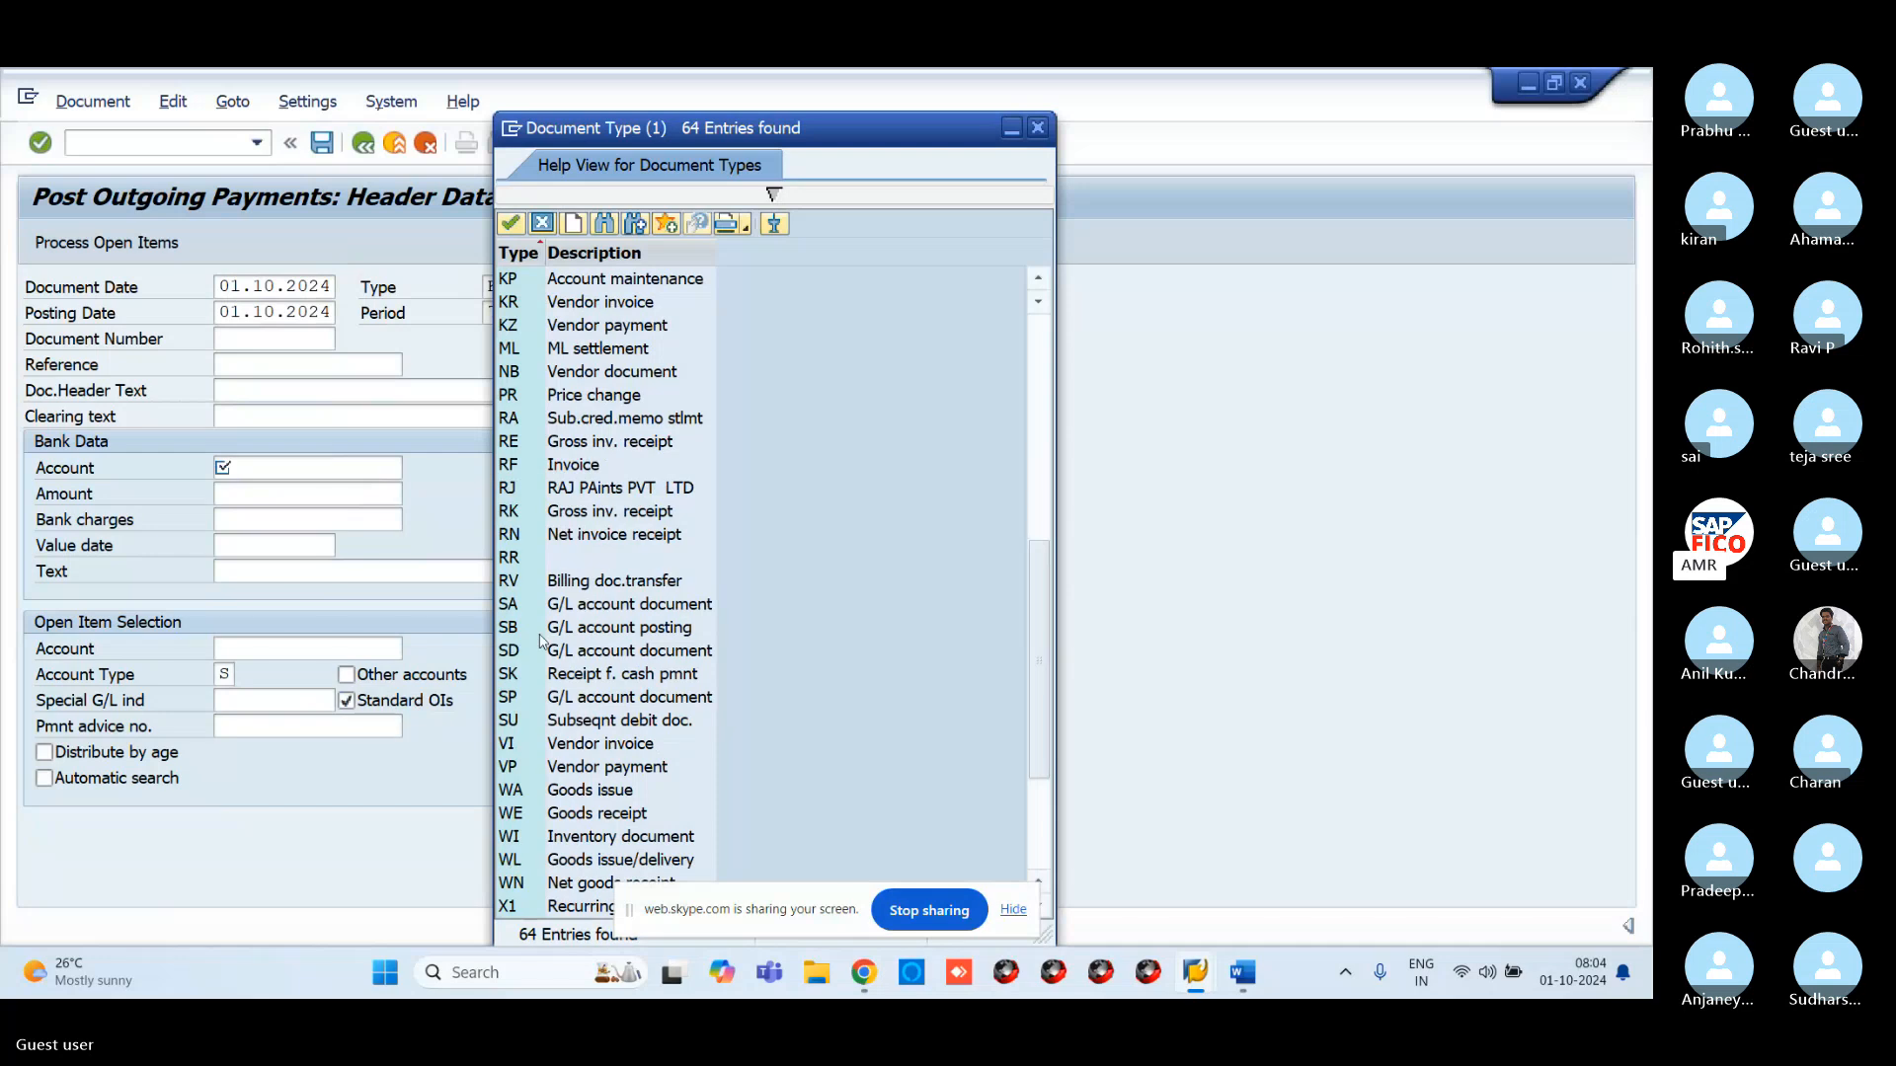
{"action": "left_click", "coordinate": [526, 607]}
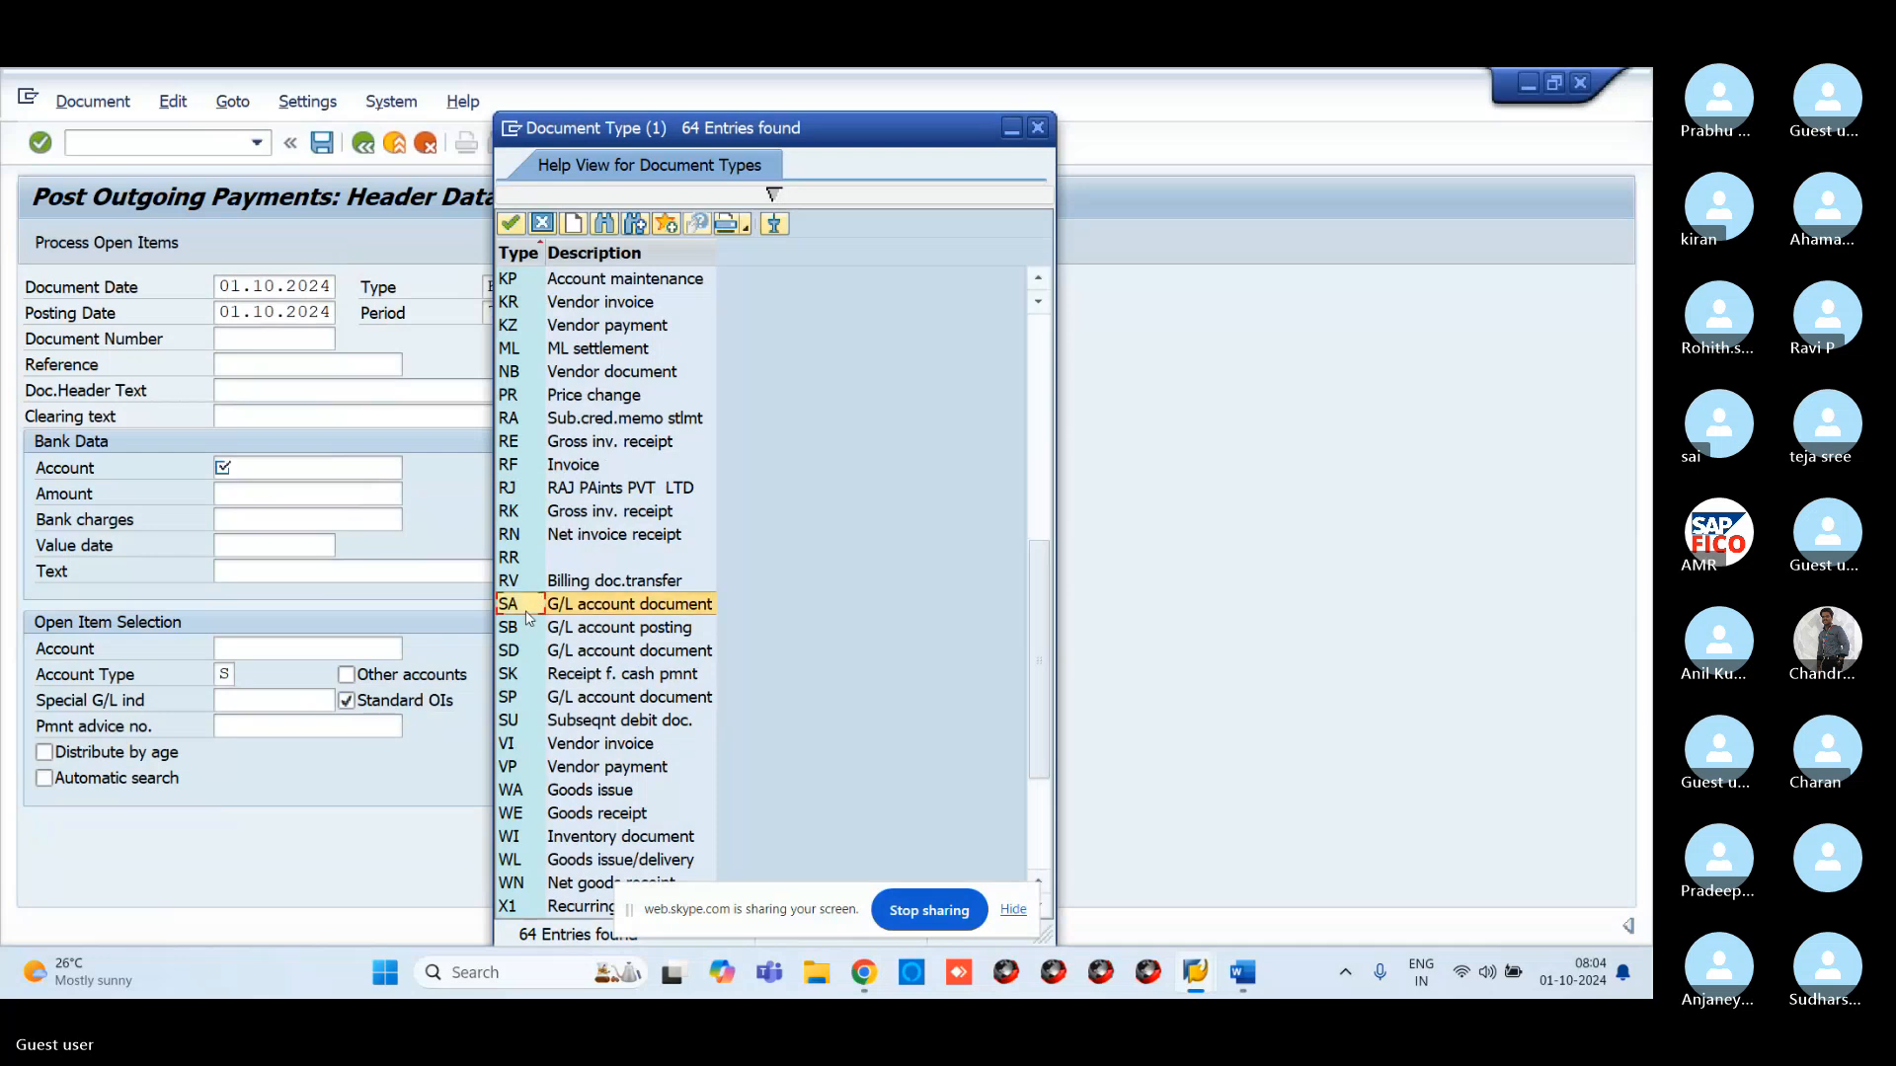
{"action": "left_click", "coordinate": [510, 226]}
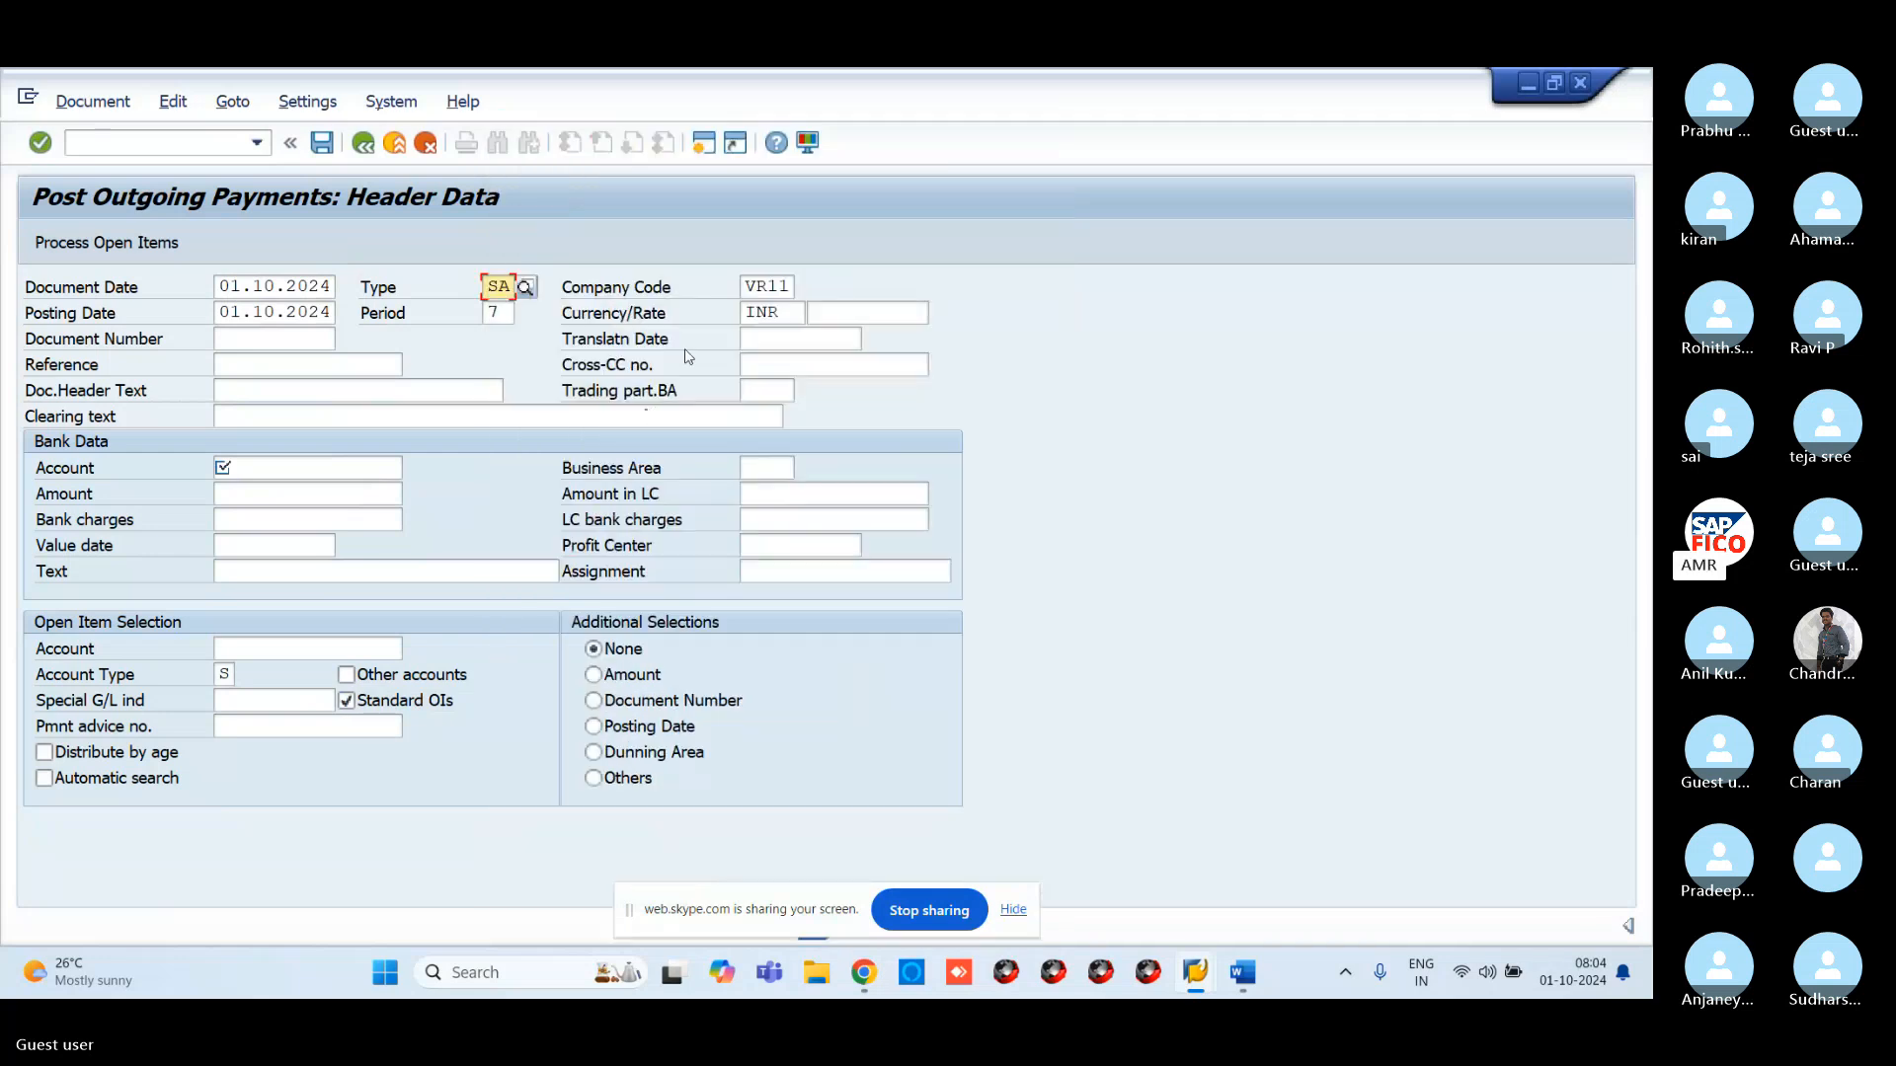
{"action": "left_click", "coordinate": [274, 480]}
{"action": "key", "text": "F4"}
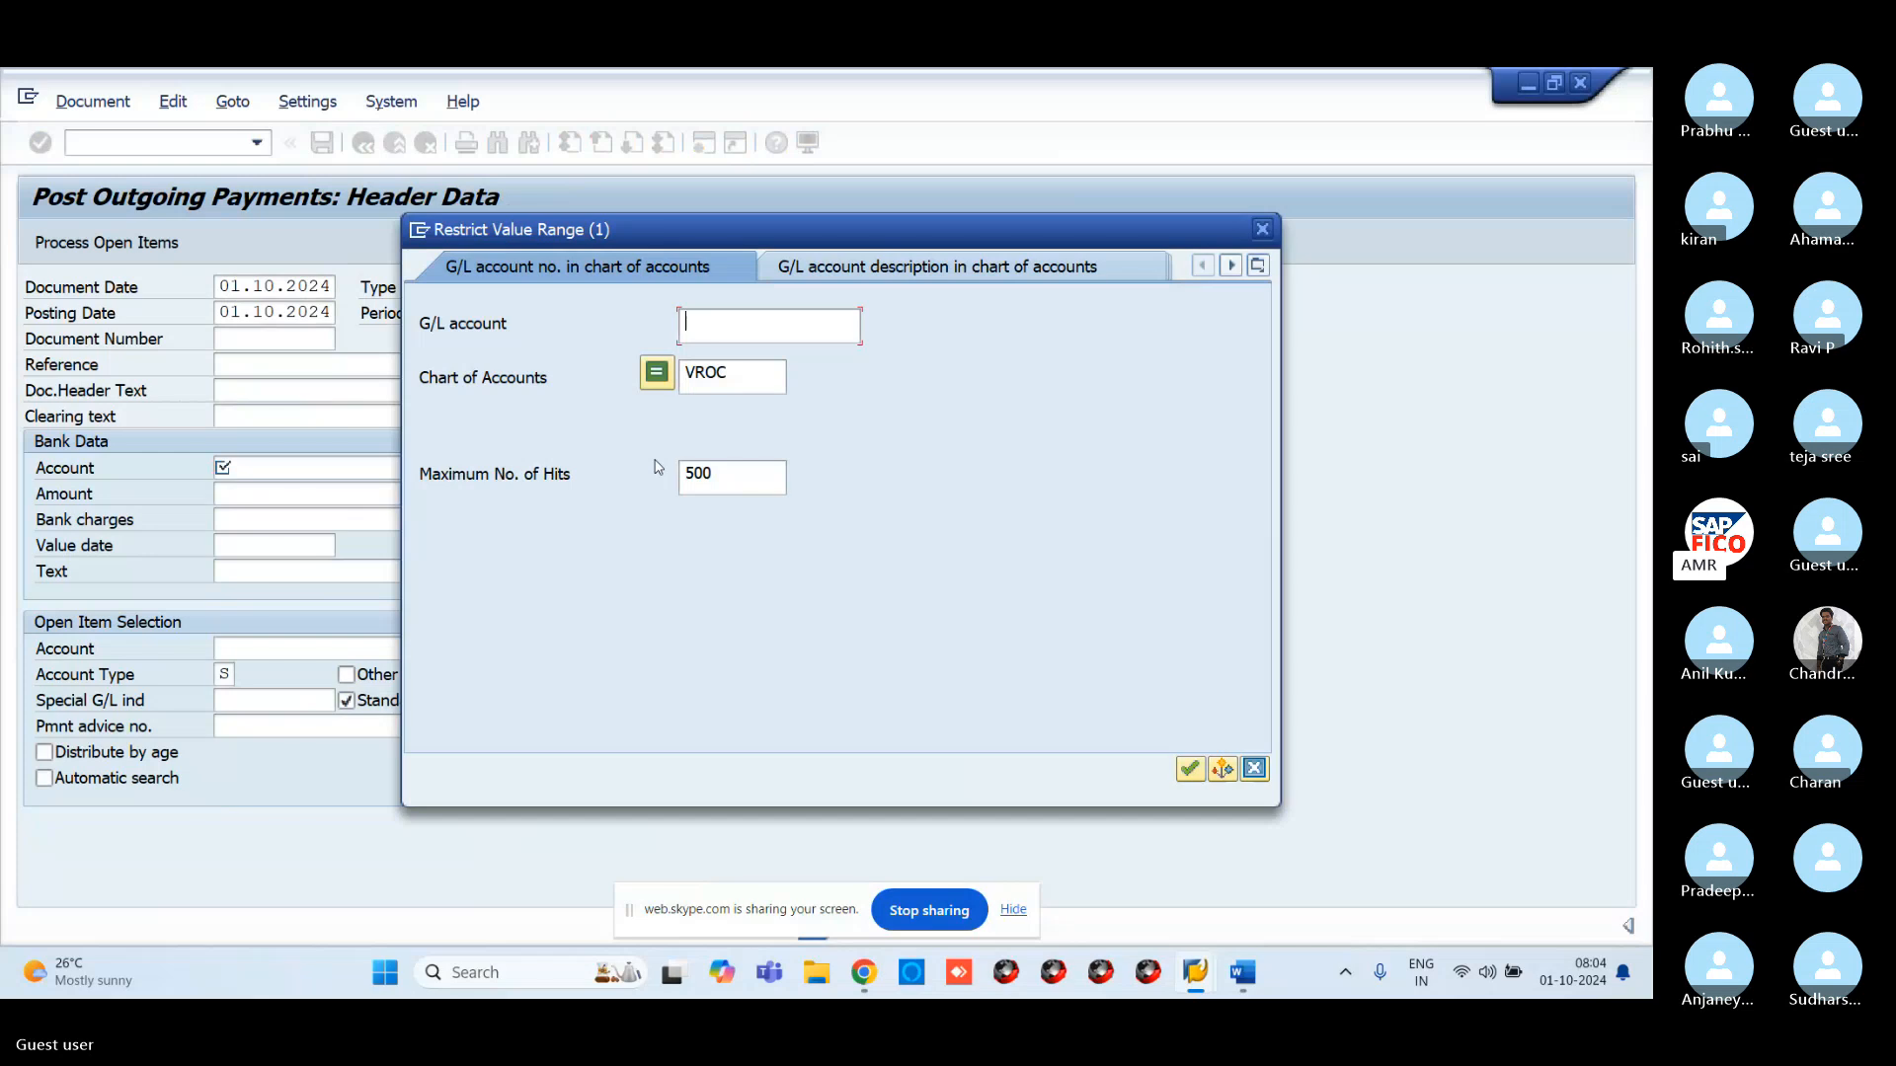
{"action": "key", "text": "Return"}
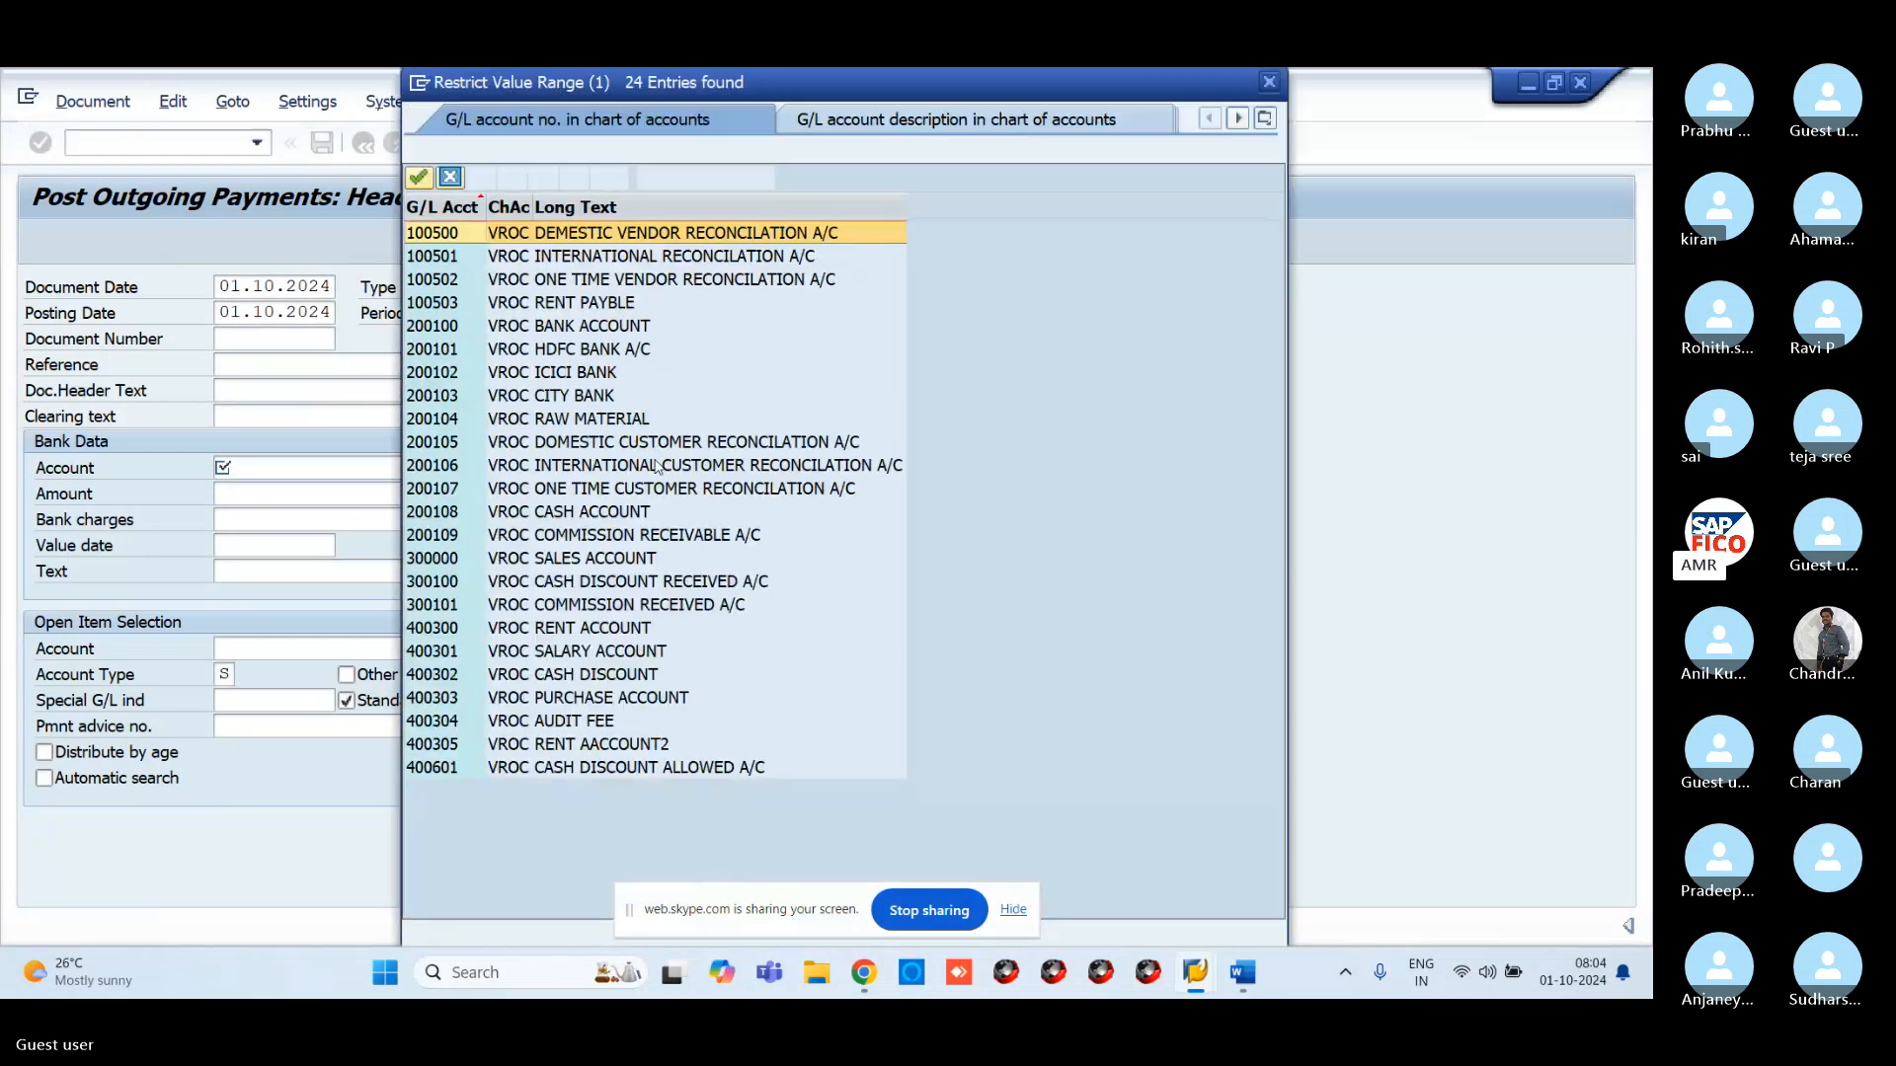
{"action": "double_click", "coordinate": [584, 512]}
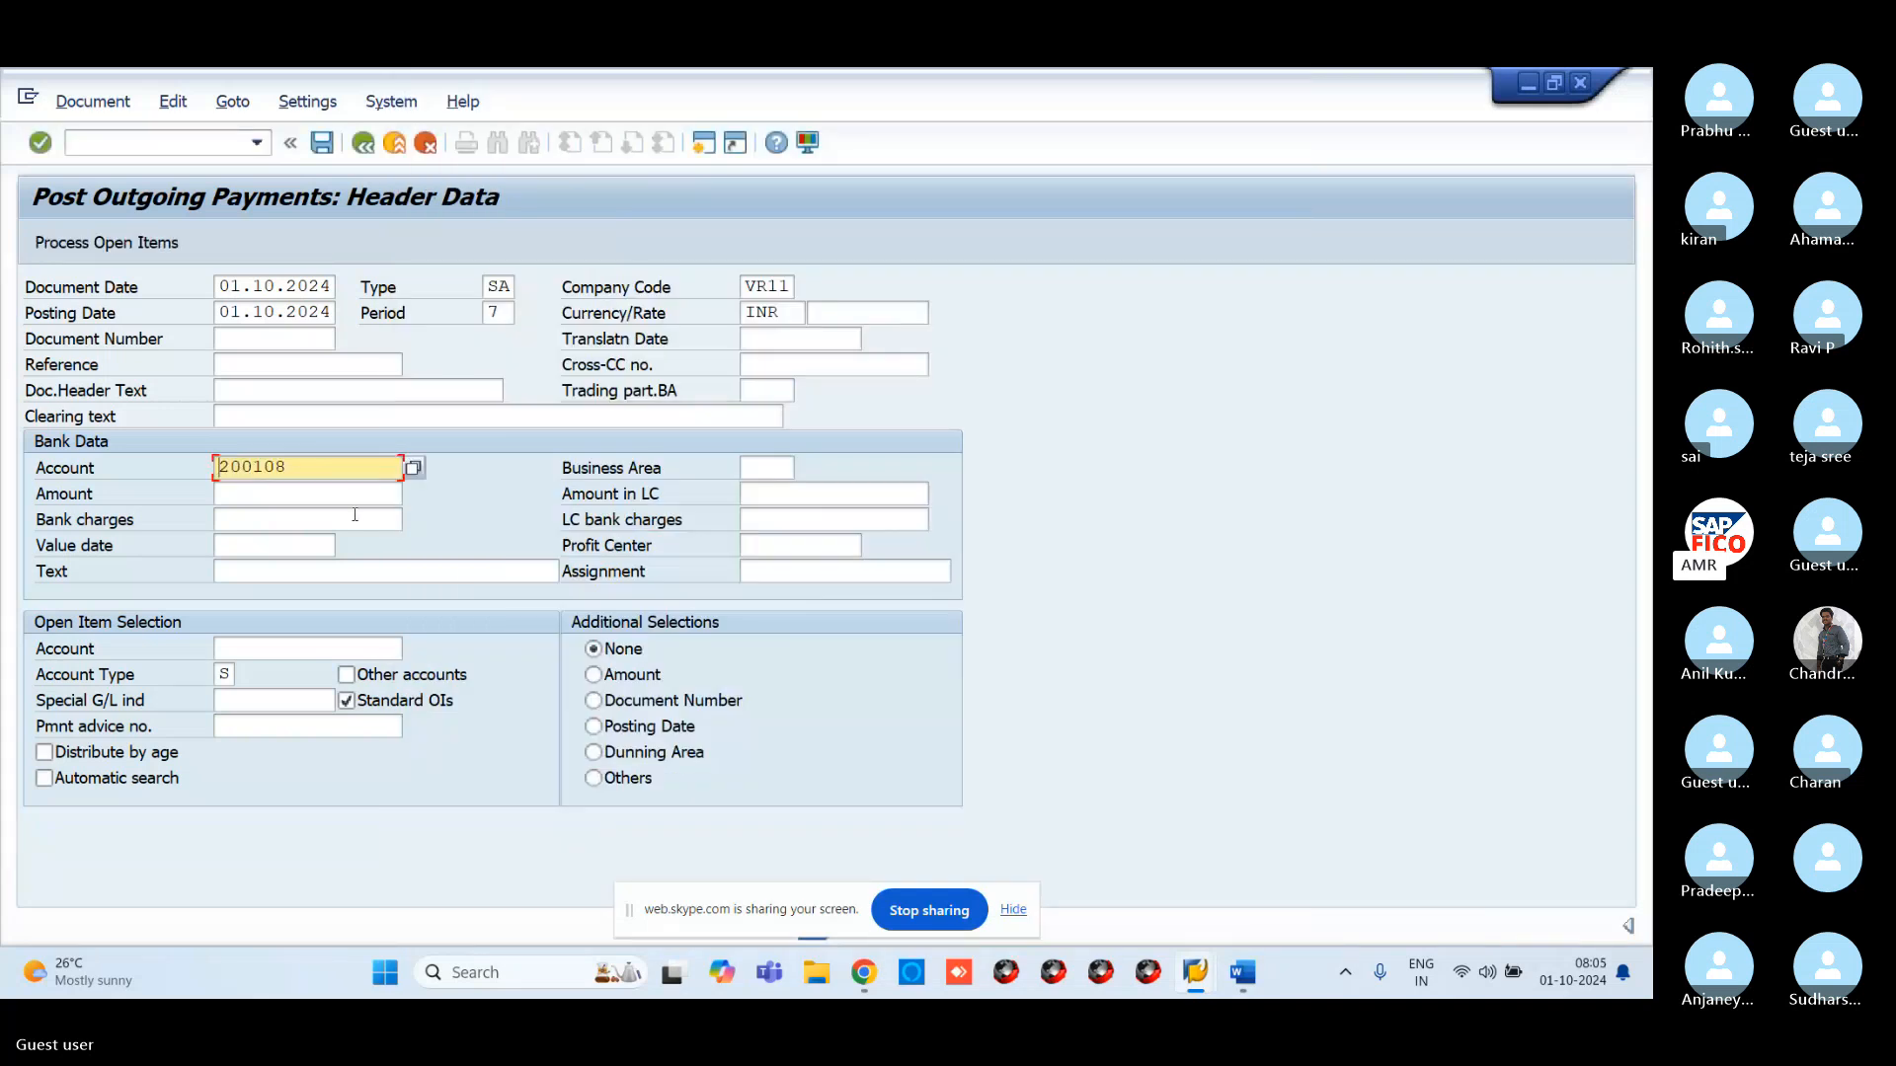
Enter amount 10000 and choose rent payable account 100503 for open item selection
{"action": "left_click", "coordinate": [306, 497]}
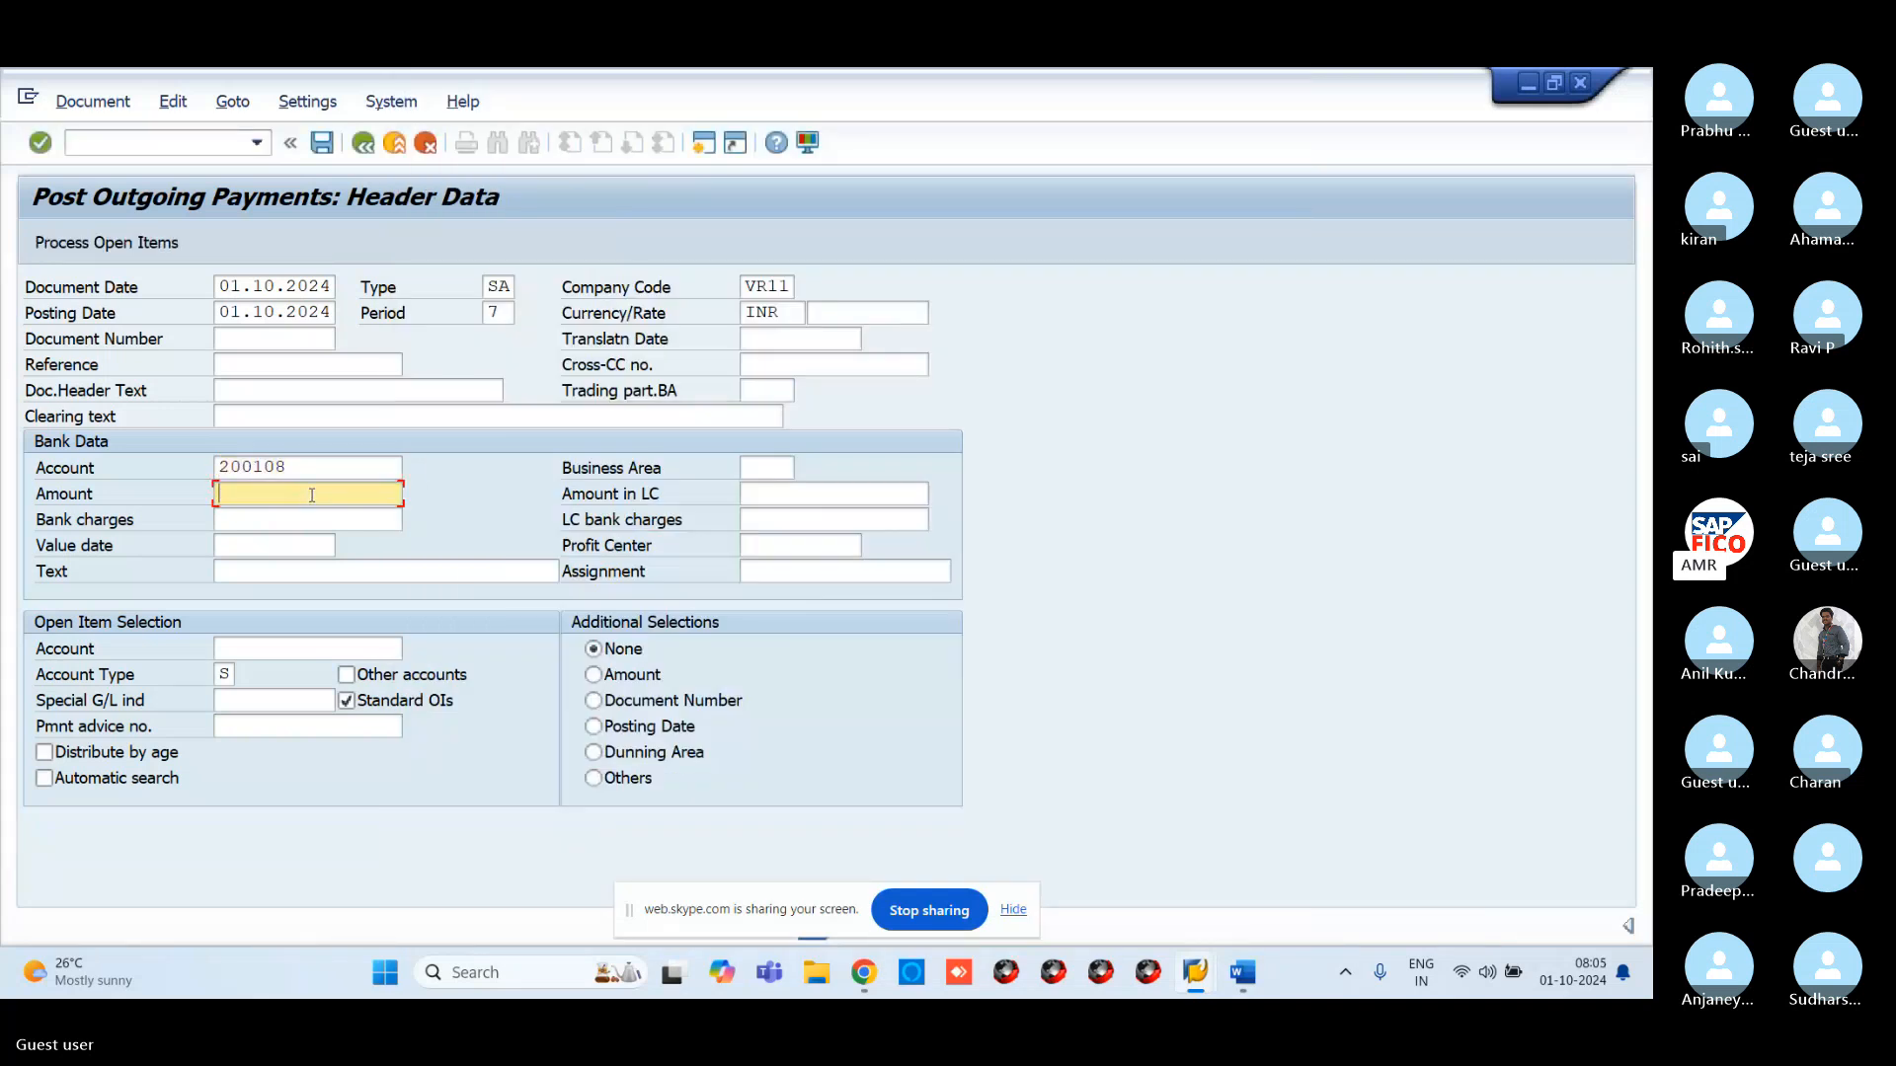
{"action": "type", "text": "10000"}
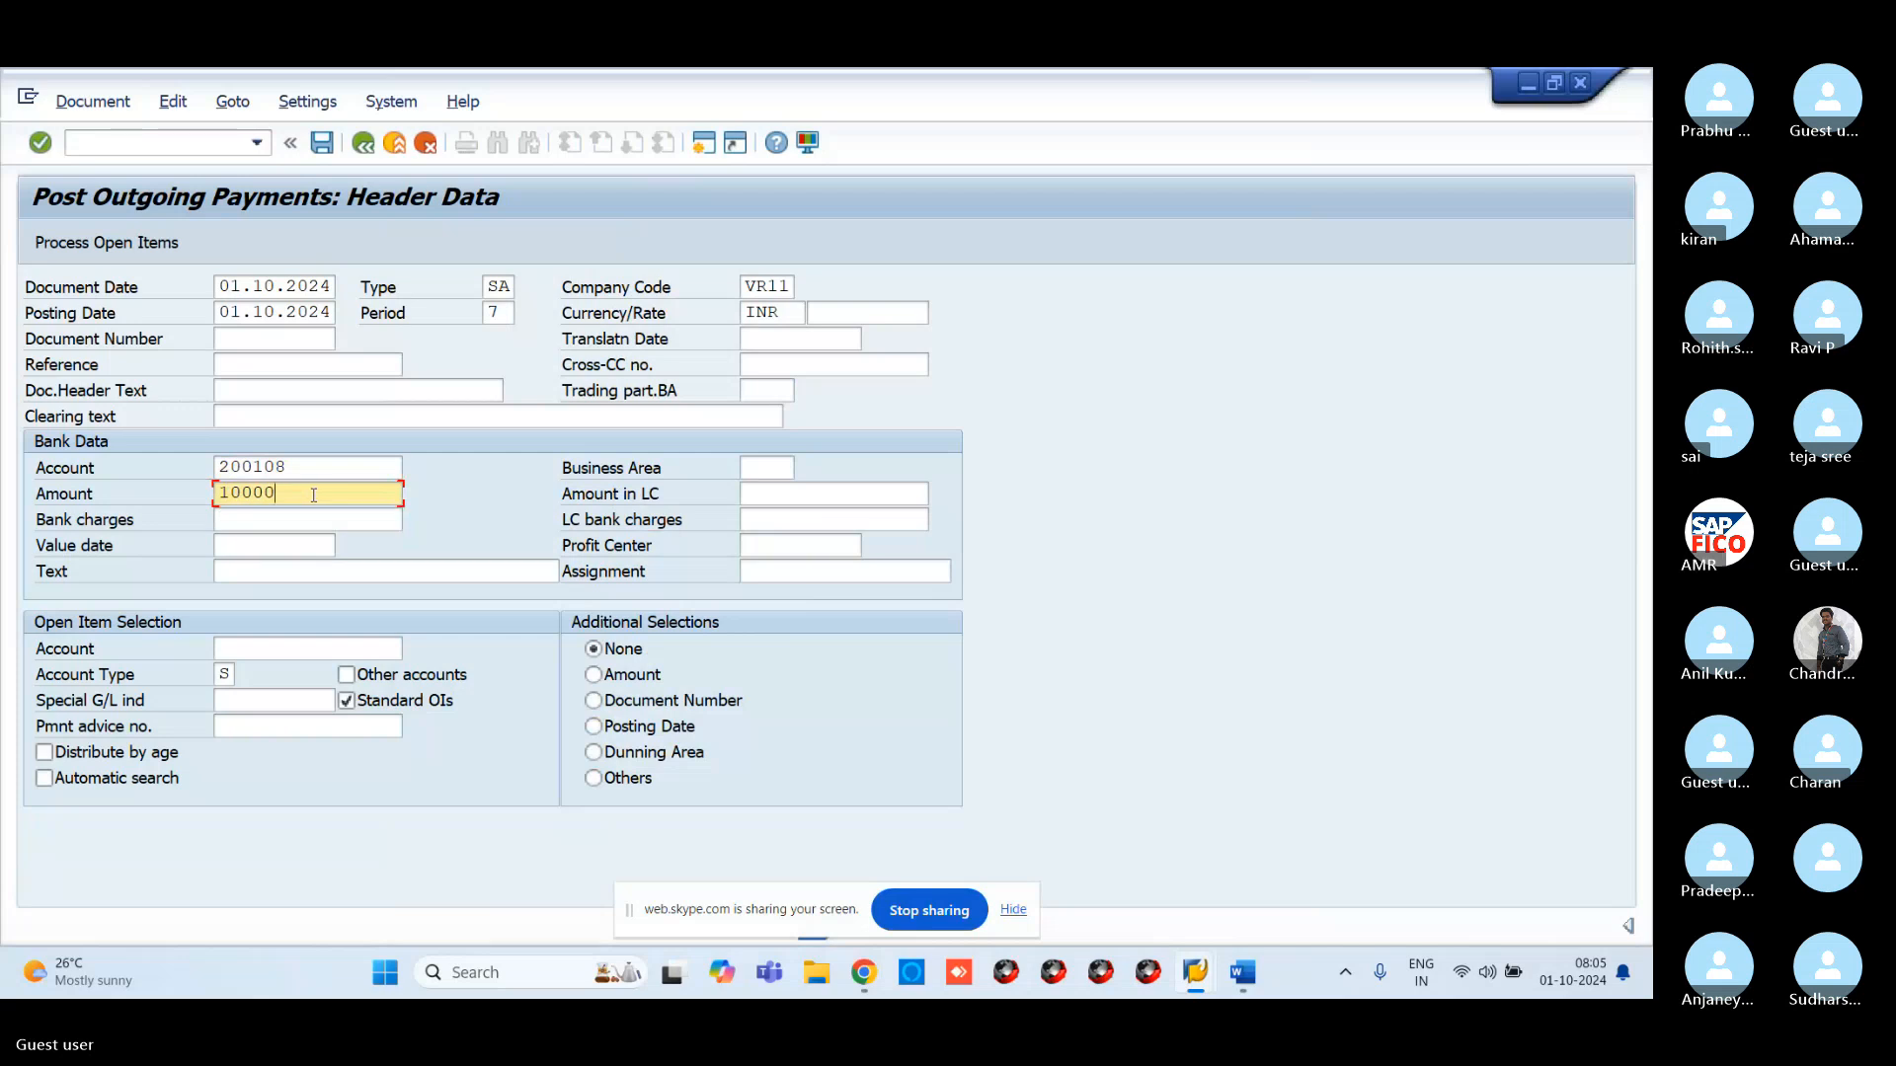
{"action": "left_click", "coordinate": [366, 651]}
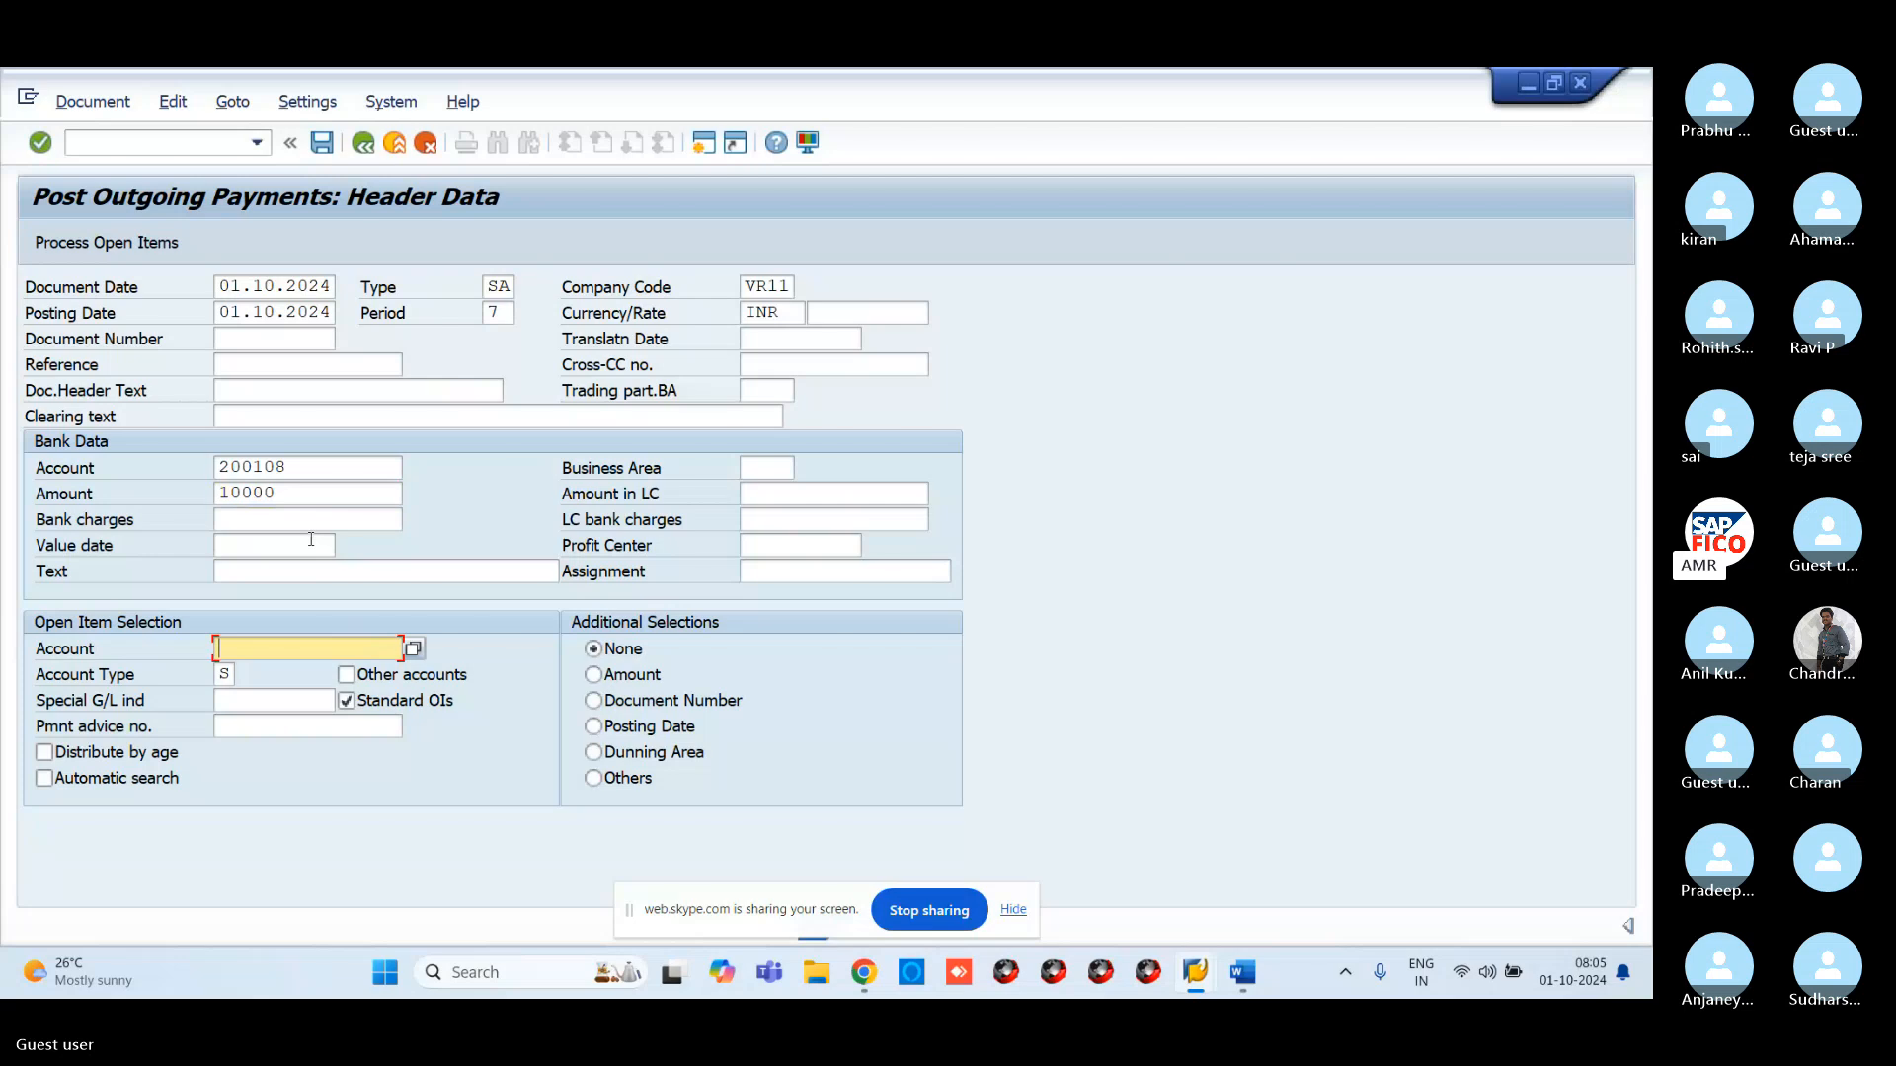
{"action": "left_click", "coordinate": [412, 648]}
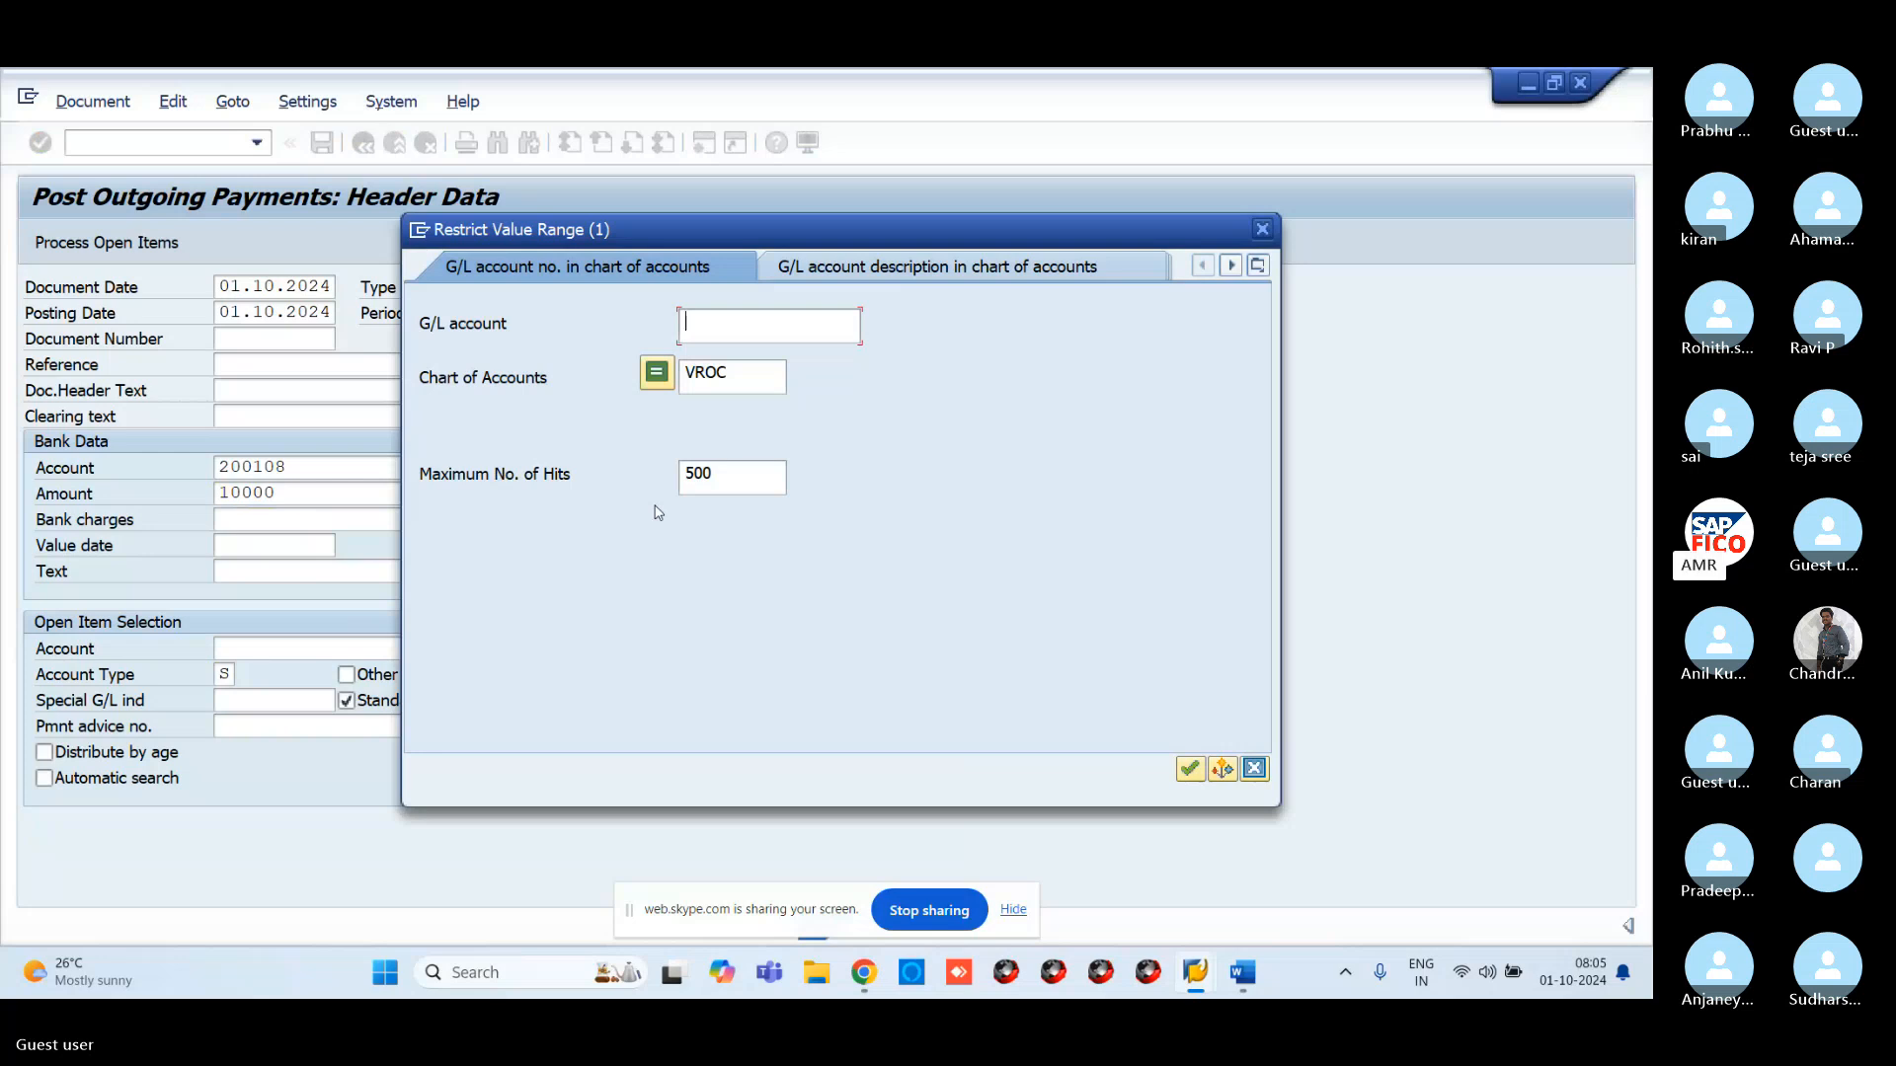
{"action": "key", "text": "Return"}
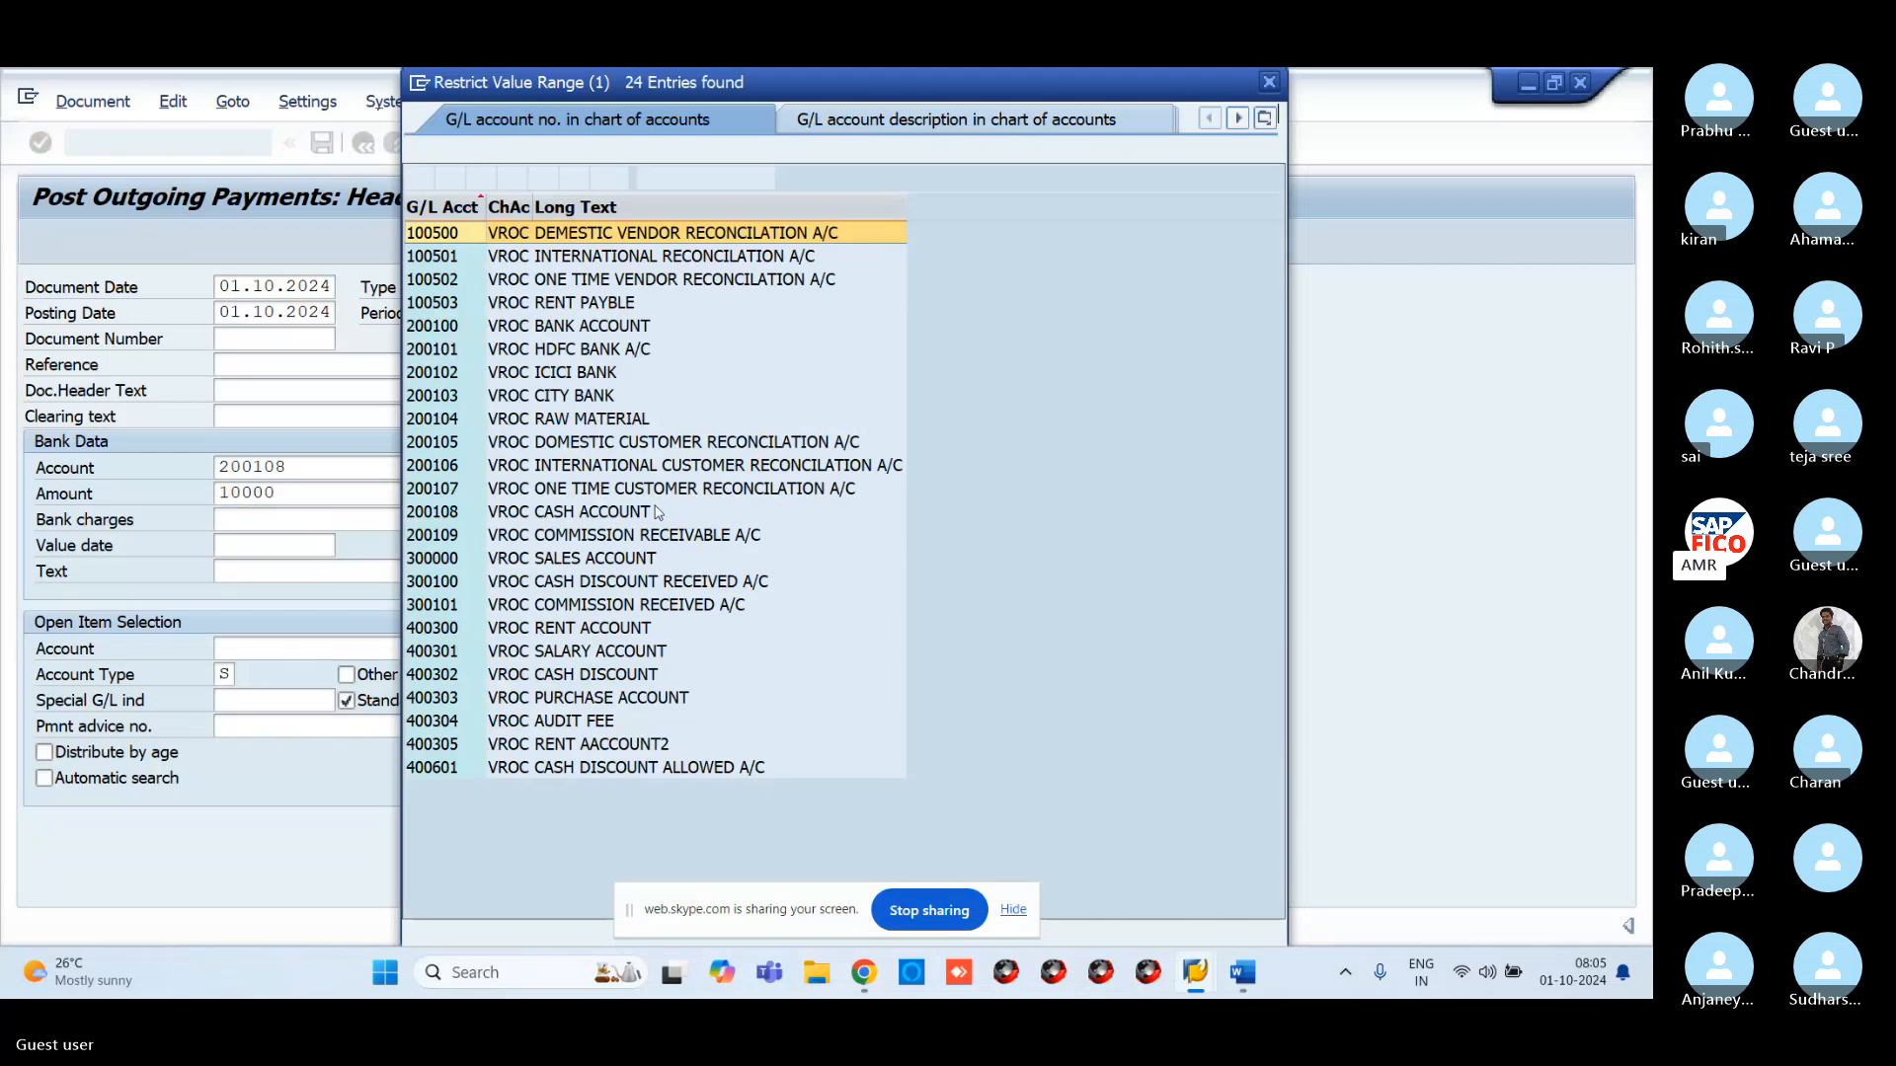
{"action": "left_click", "coordinate": [437, 302]}
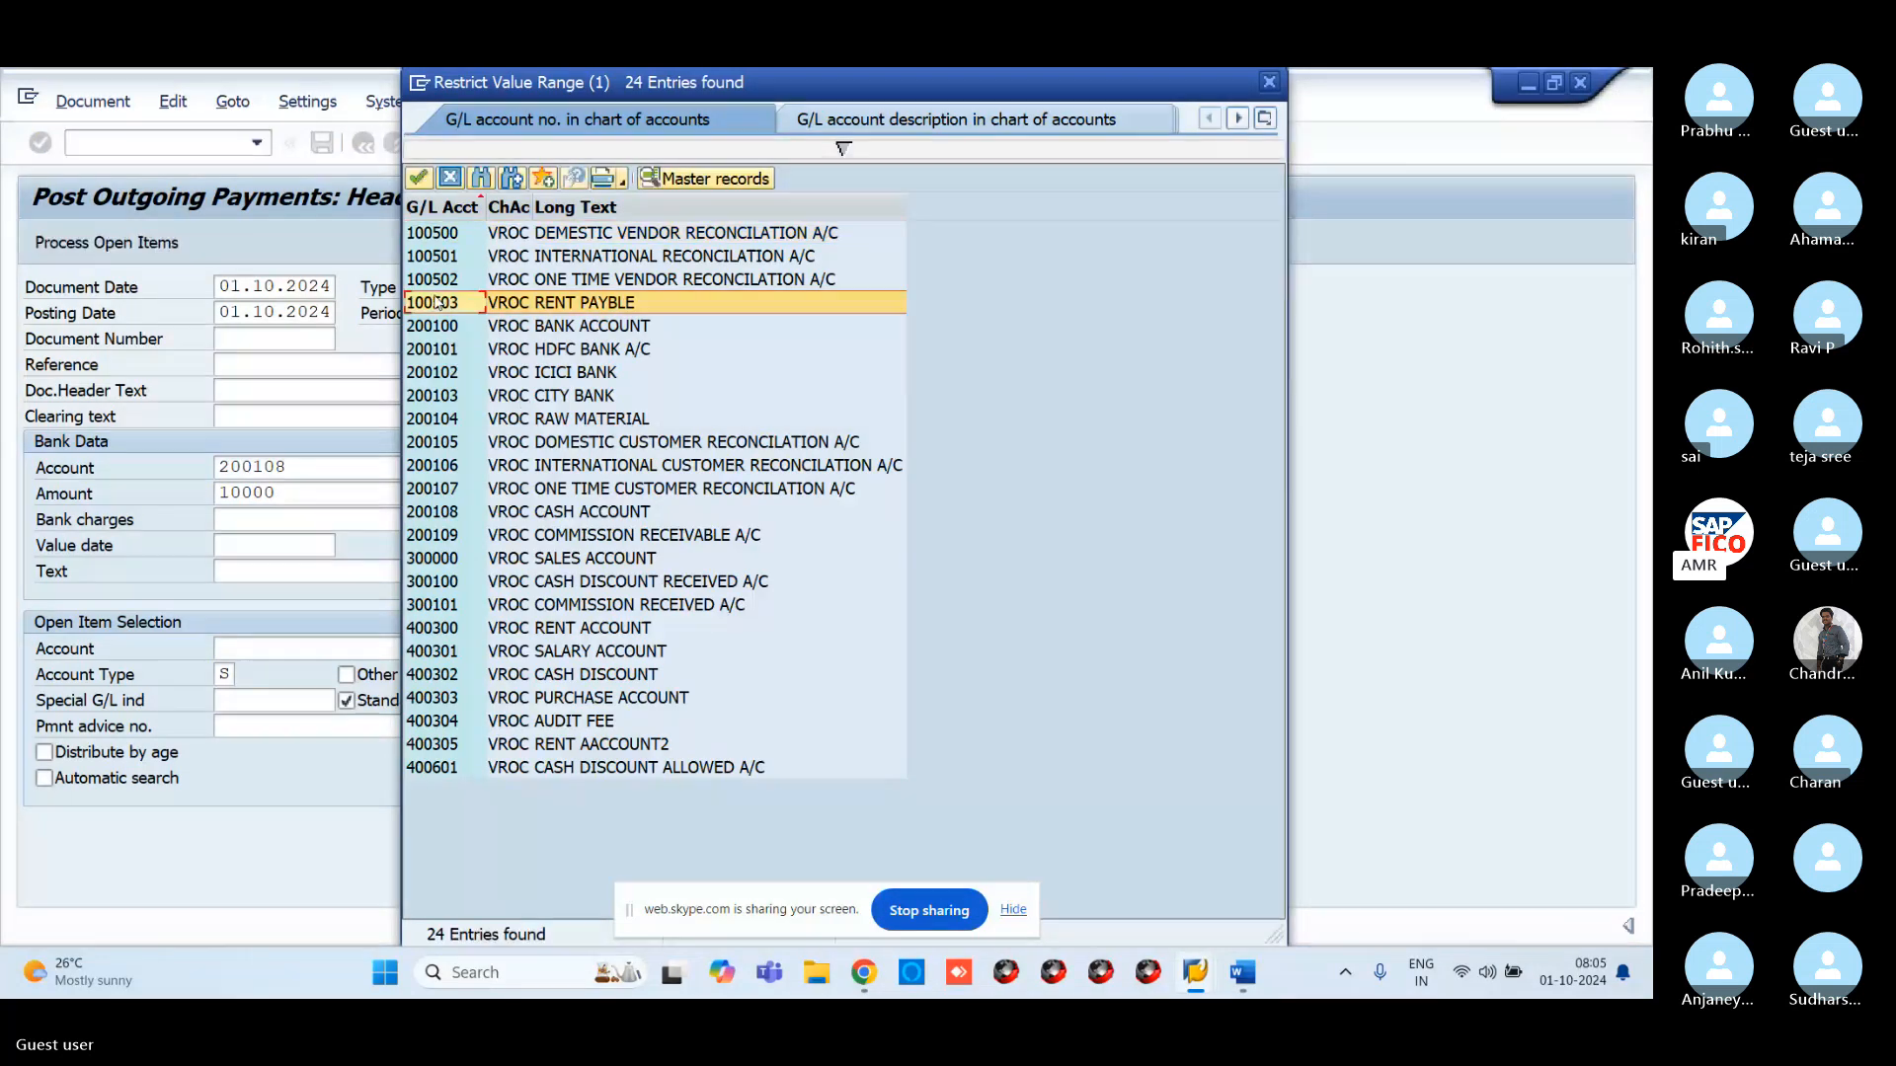
{"action": "double_click", "coordinate": [437, 302]}
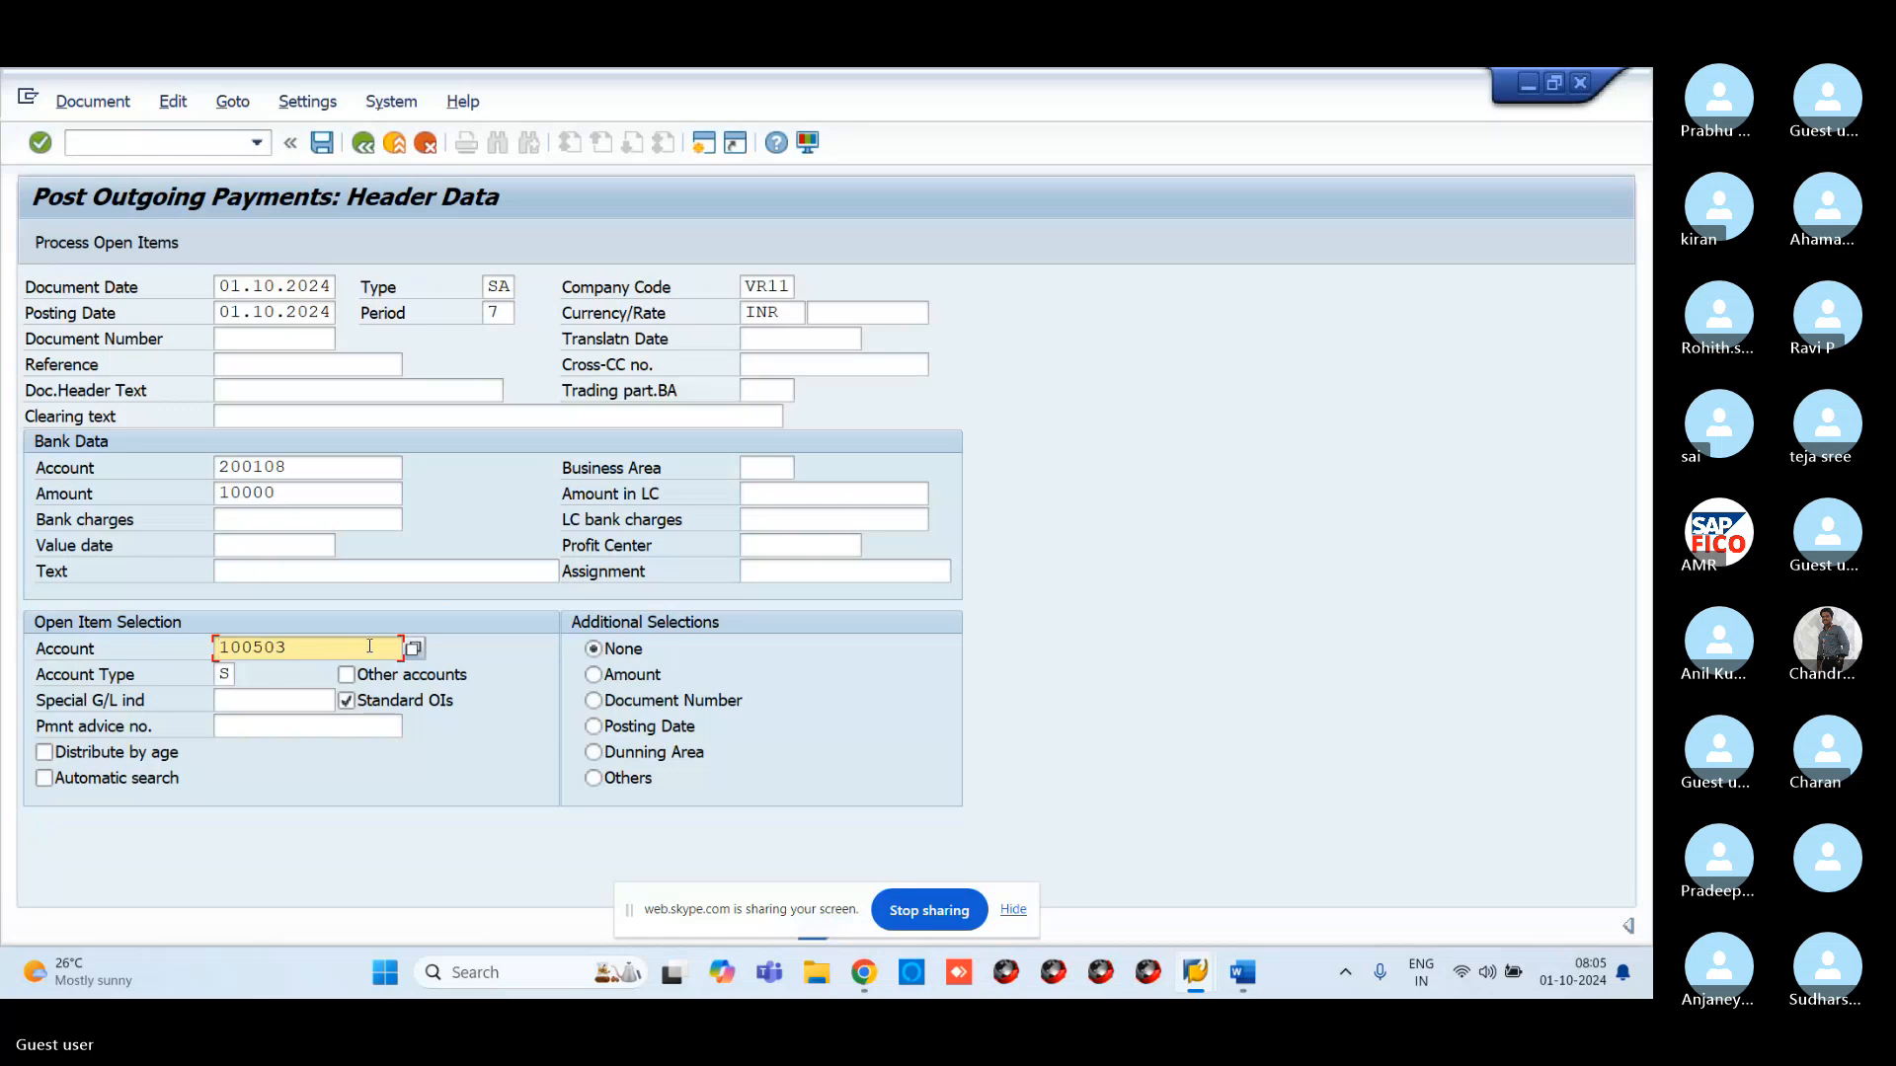
Process open items, which fails with 'The entry VR11 is missing in table T043S'
{"action": "left_click", "coordinate": [124, 244]}
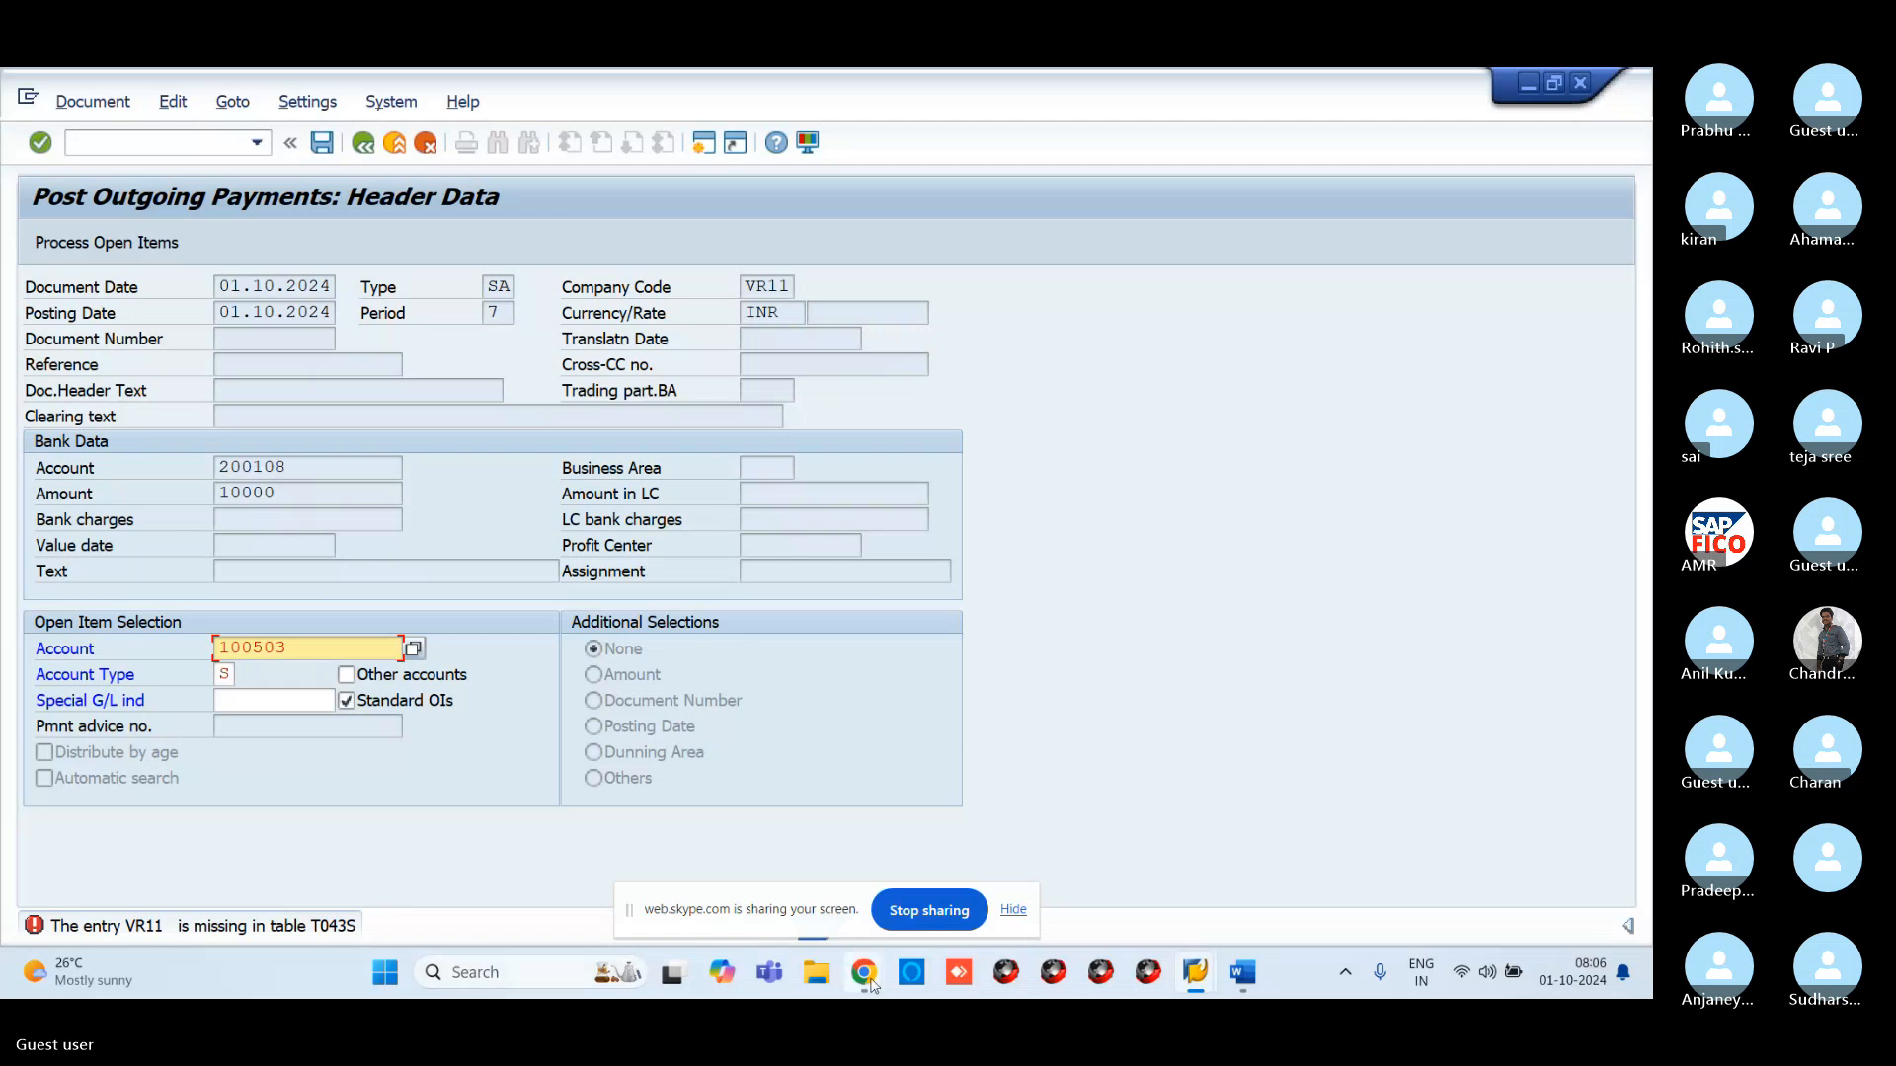
{"action": "mouse_move", "coordinate": [874, 981]}
{"action": "left_click", "coordinate": [804, 892]}
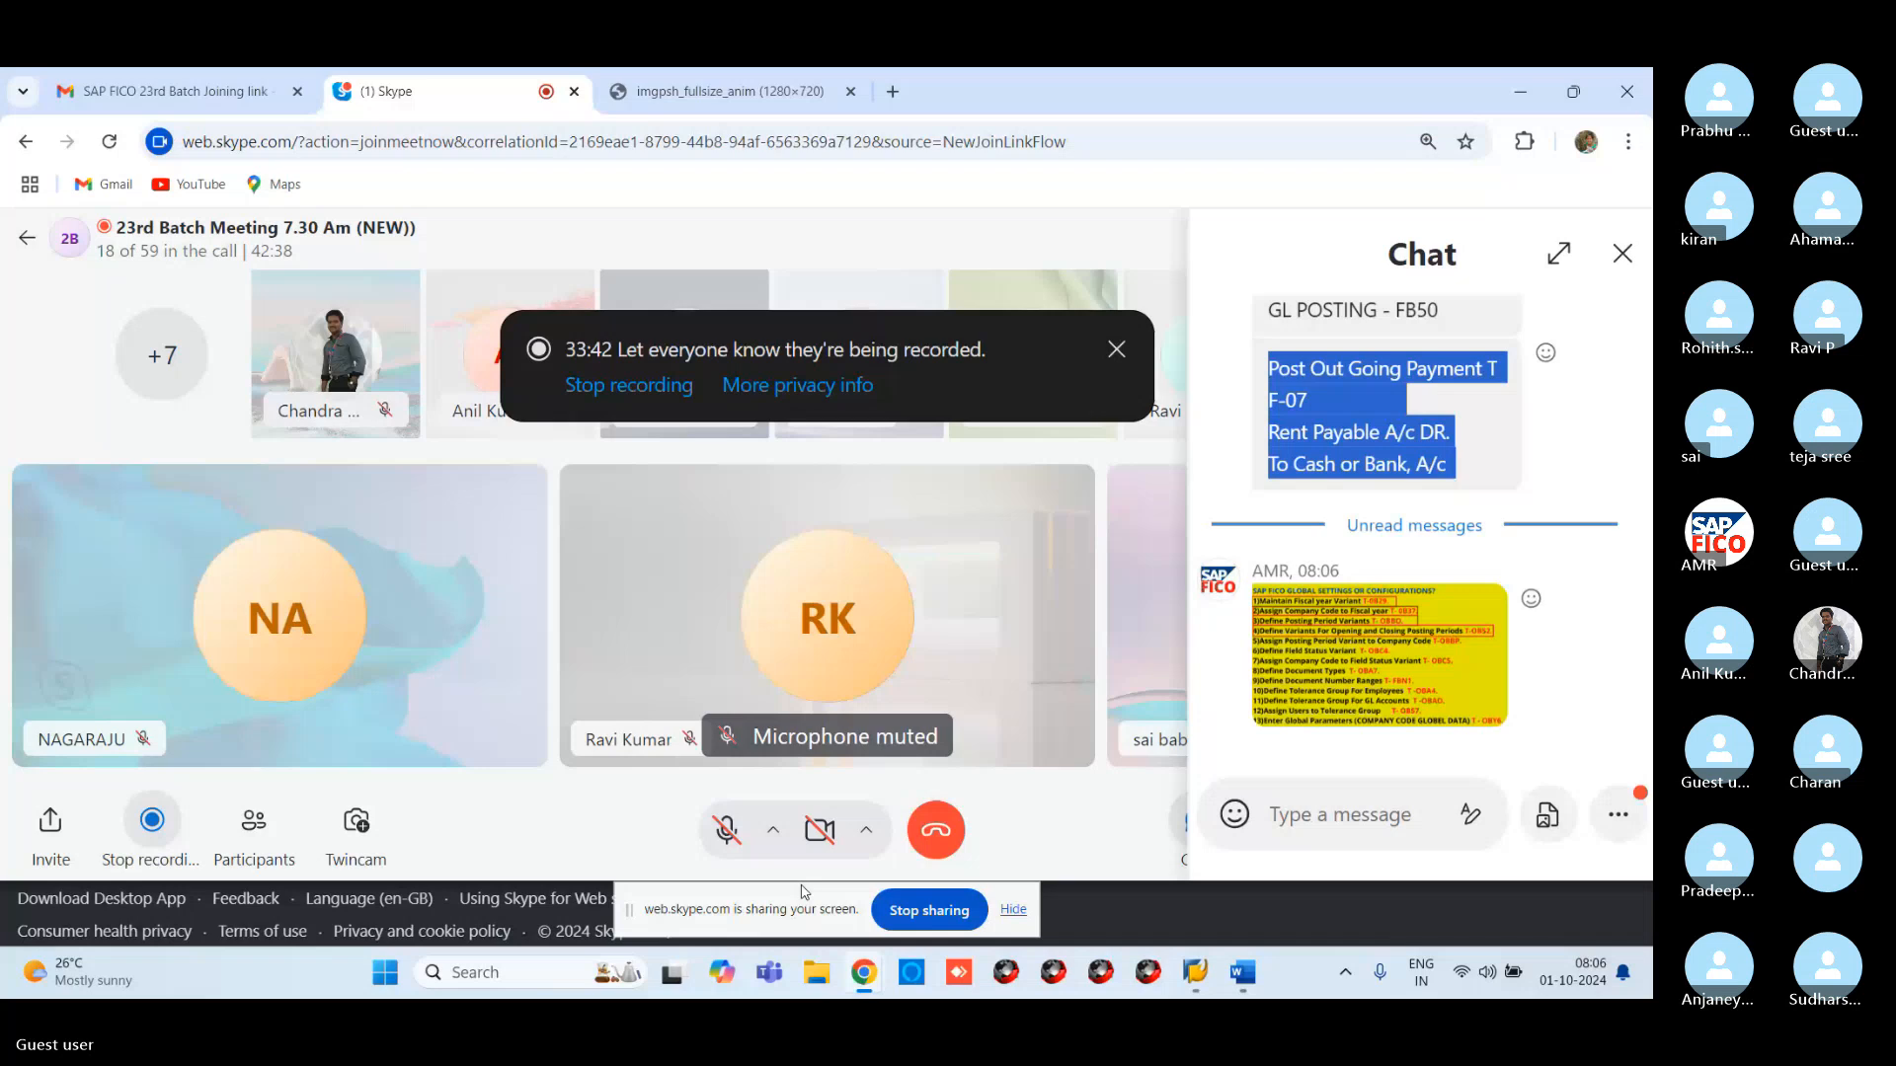
{"action": "left_click", "coordinate": [1396, 668]}
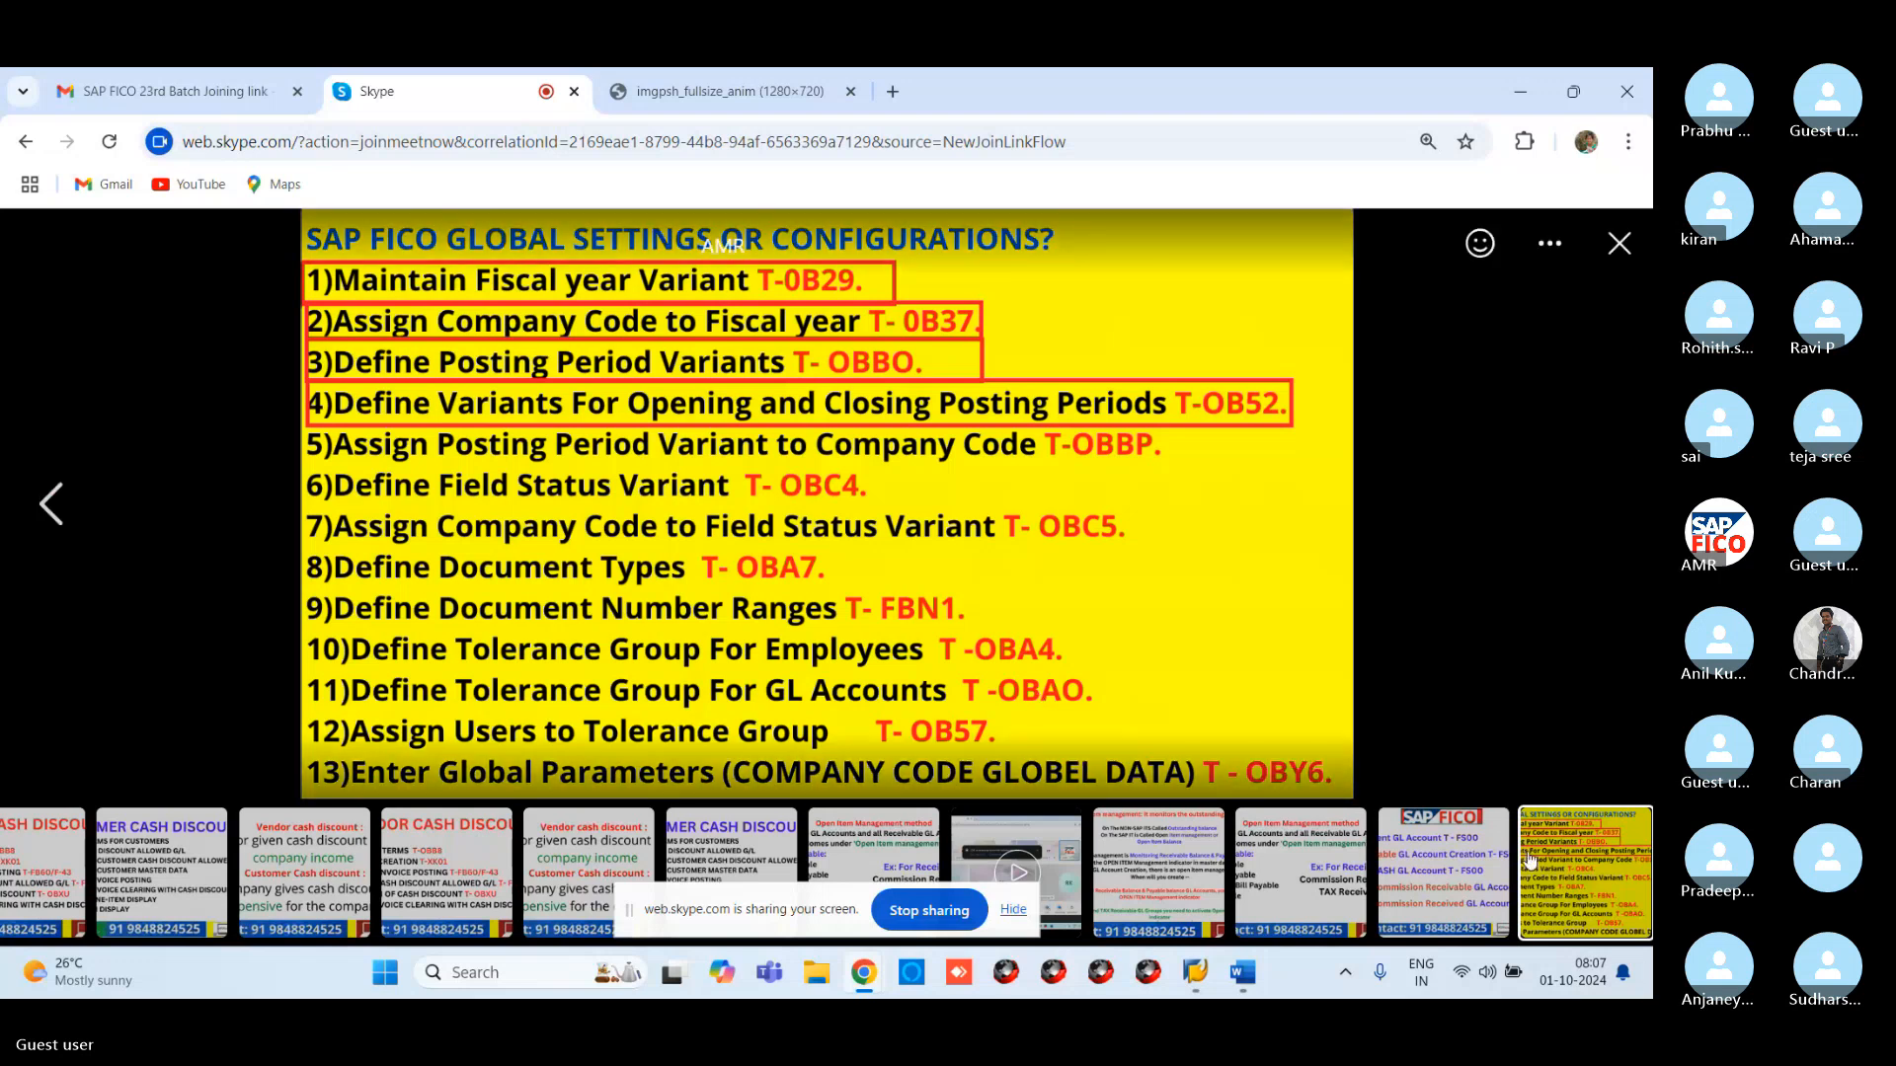
{"action": "mouse_move", "coordinate": [1195, 973]}
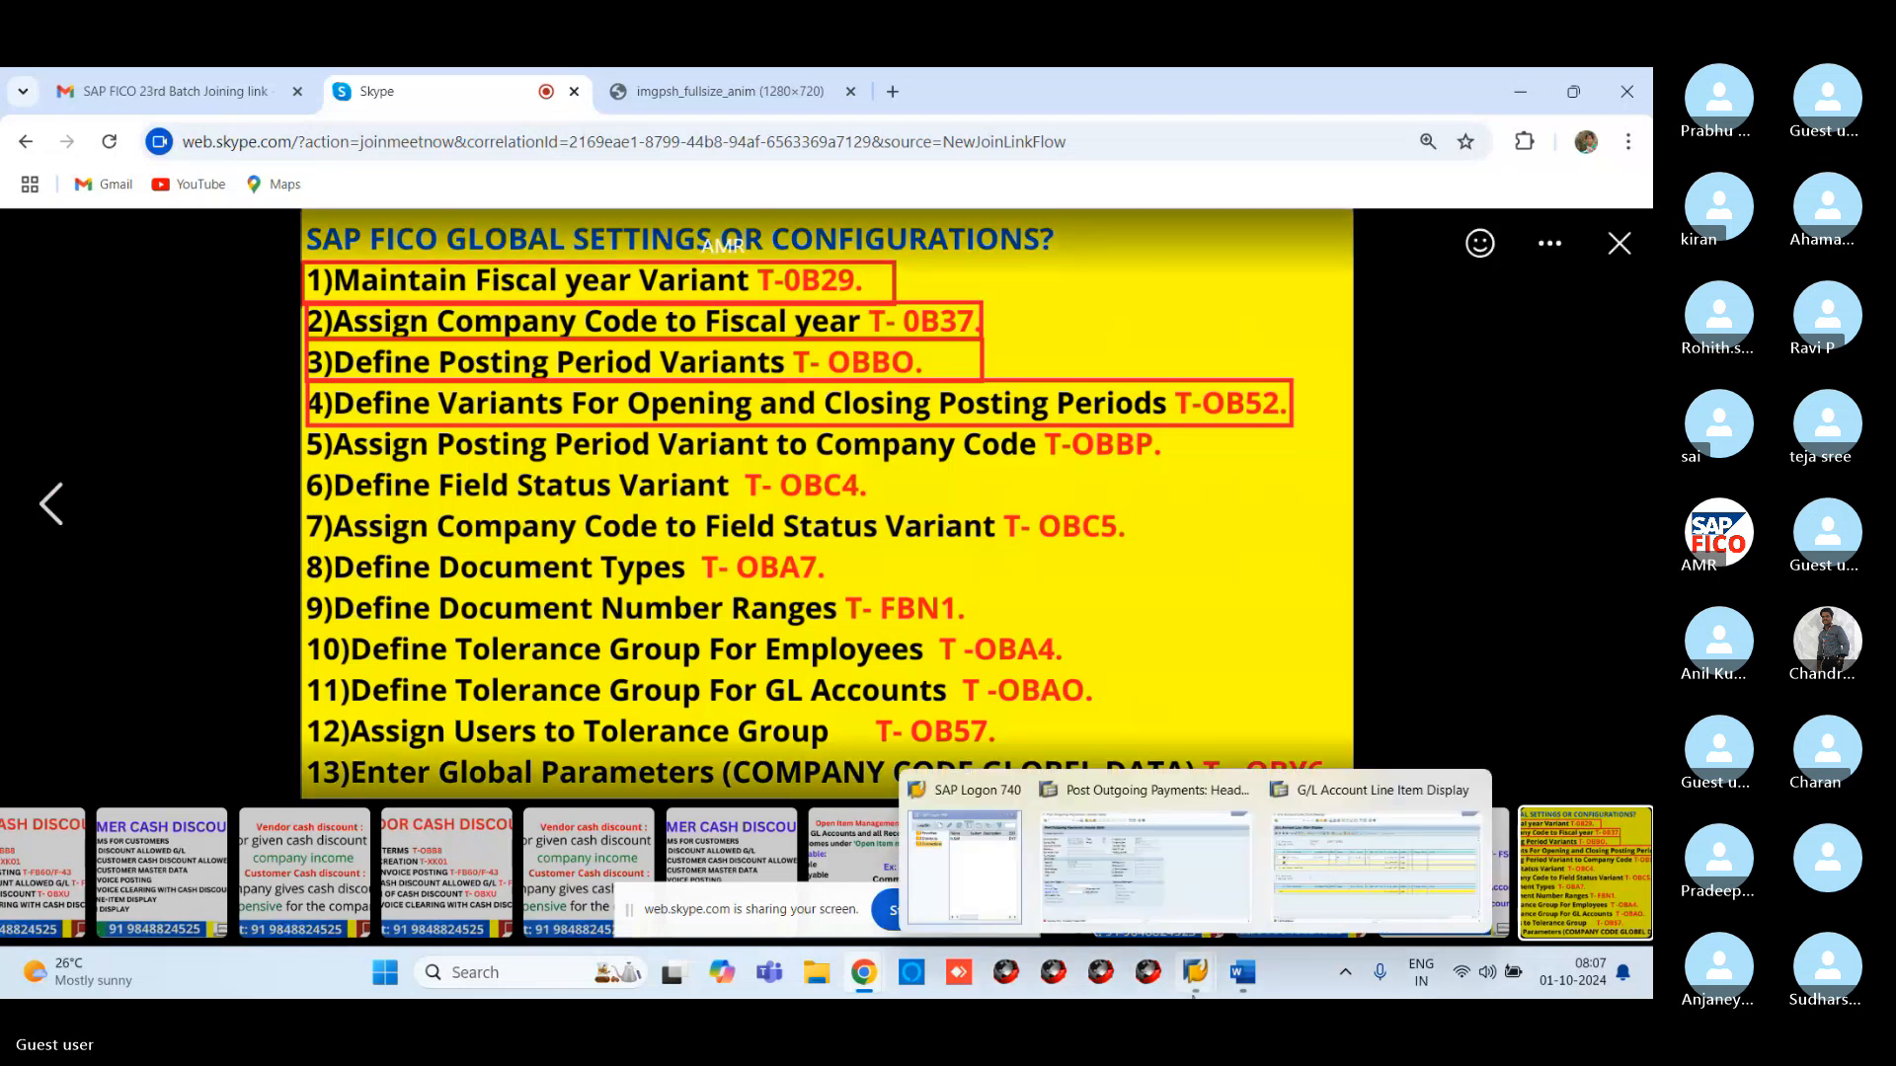
{"action": "left_click", "coordinate": [1175, 924]}
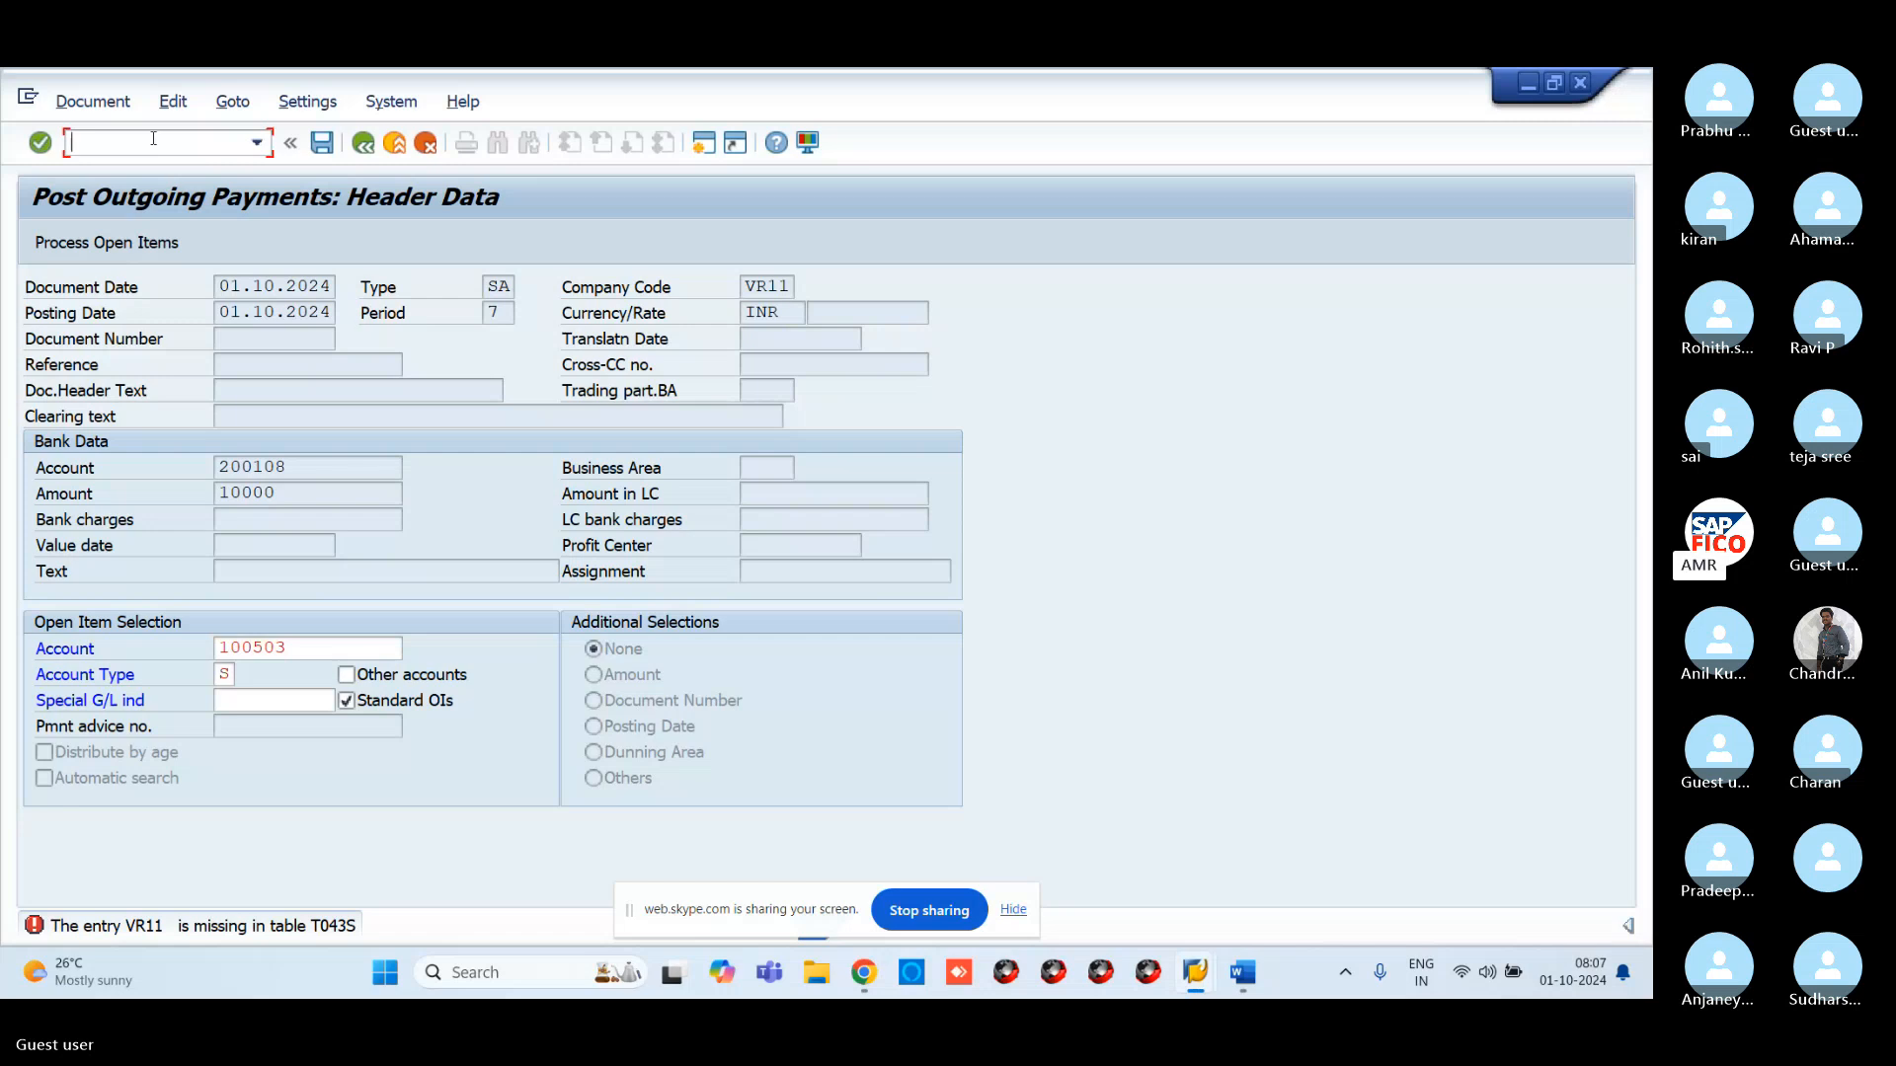
In a new session, save an OBA4 tolerance entry for VR11, then return to F-07
{"action": "type", "text": "/"}
{"action": "key", "text": "BackSpace"}
{"action": "left_click", "coordinate": [703, 144]}
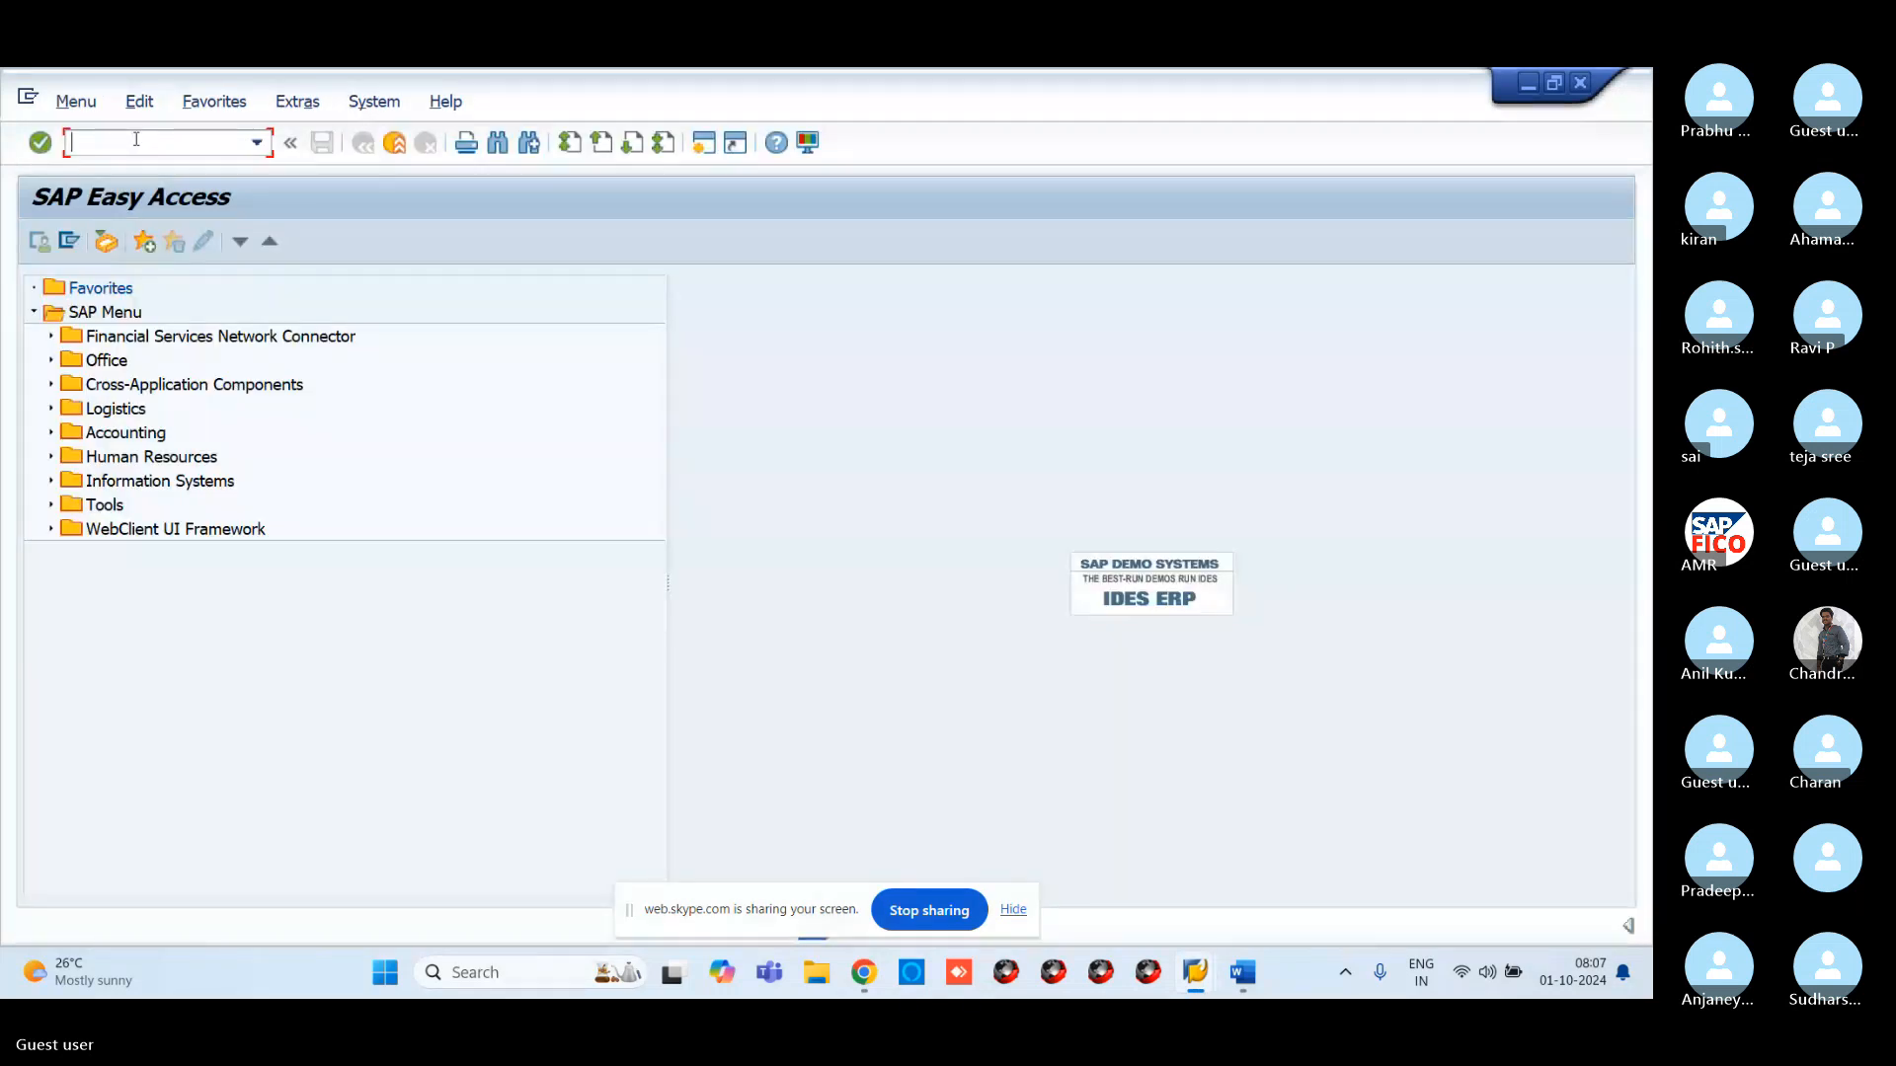
{"action": "type", "text": "O"}
{"action": "type", "text": "BA"}
{"action": "type", "text": "4"}
{"action": "key", "text": "Return"}
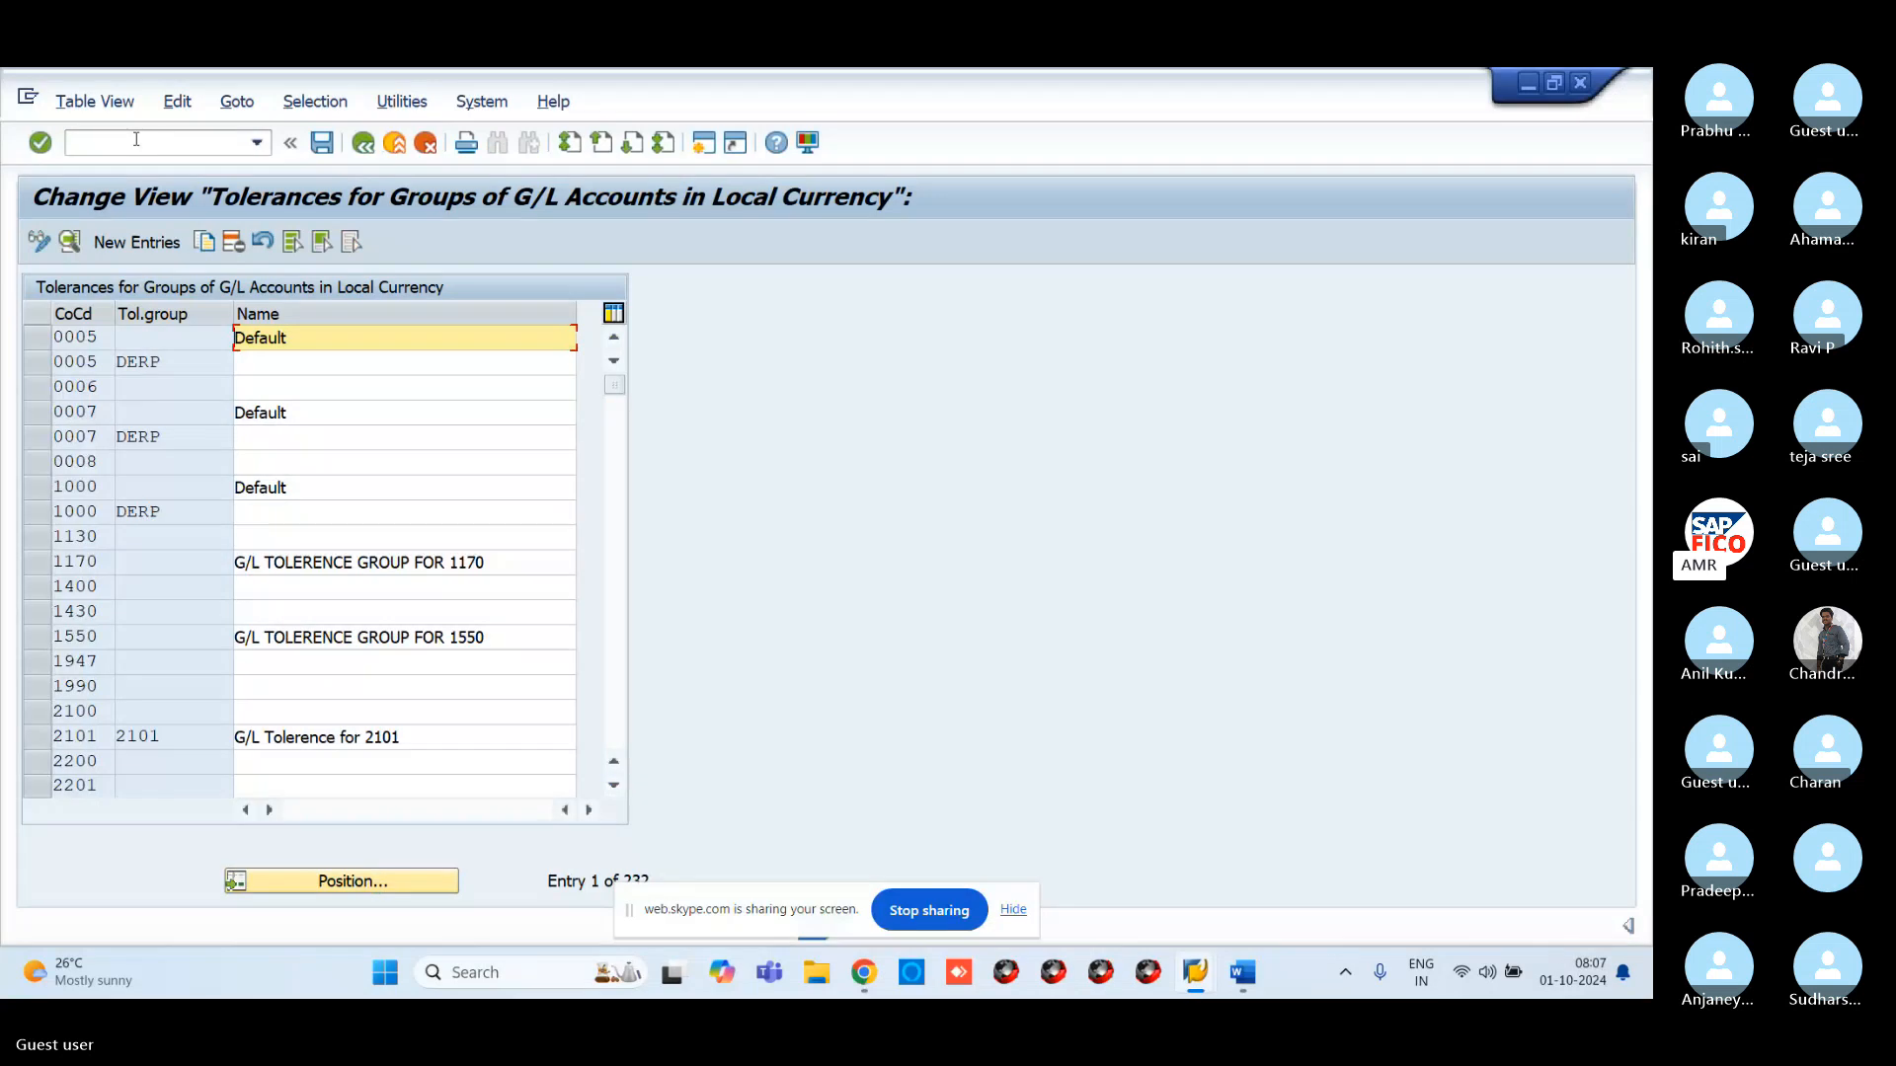
{"action": "left_click", "coordinate": [137, 242]}
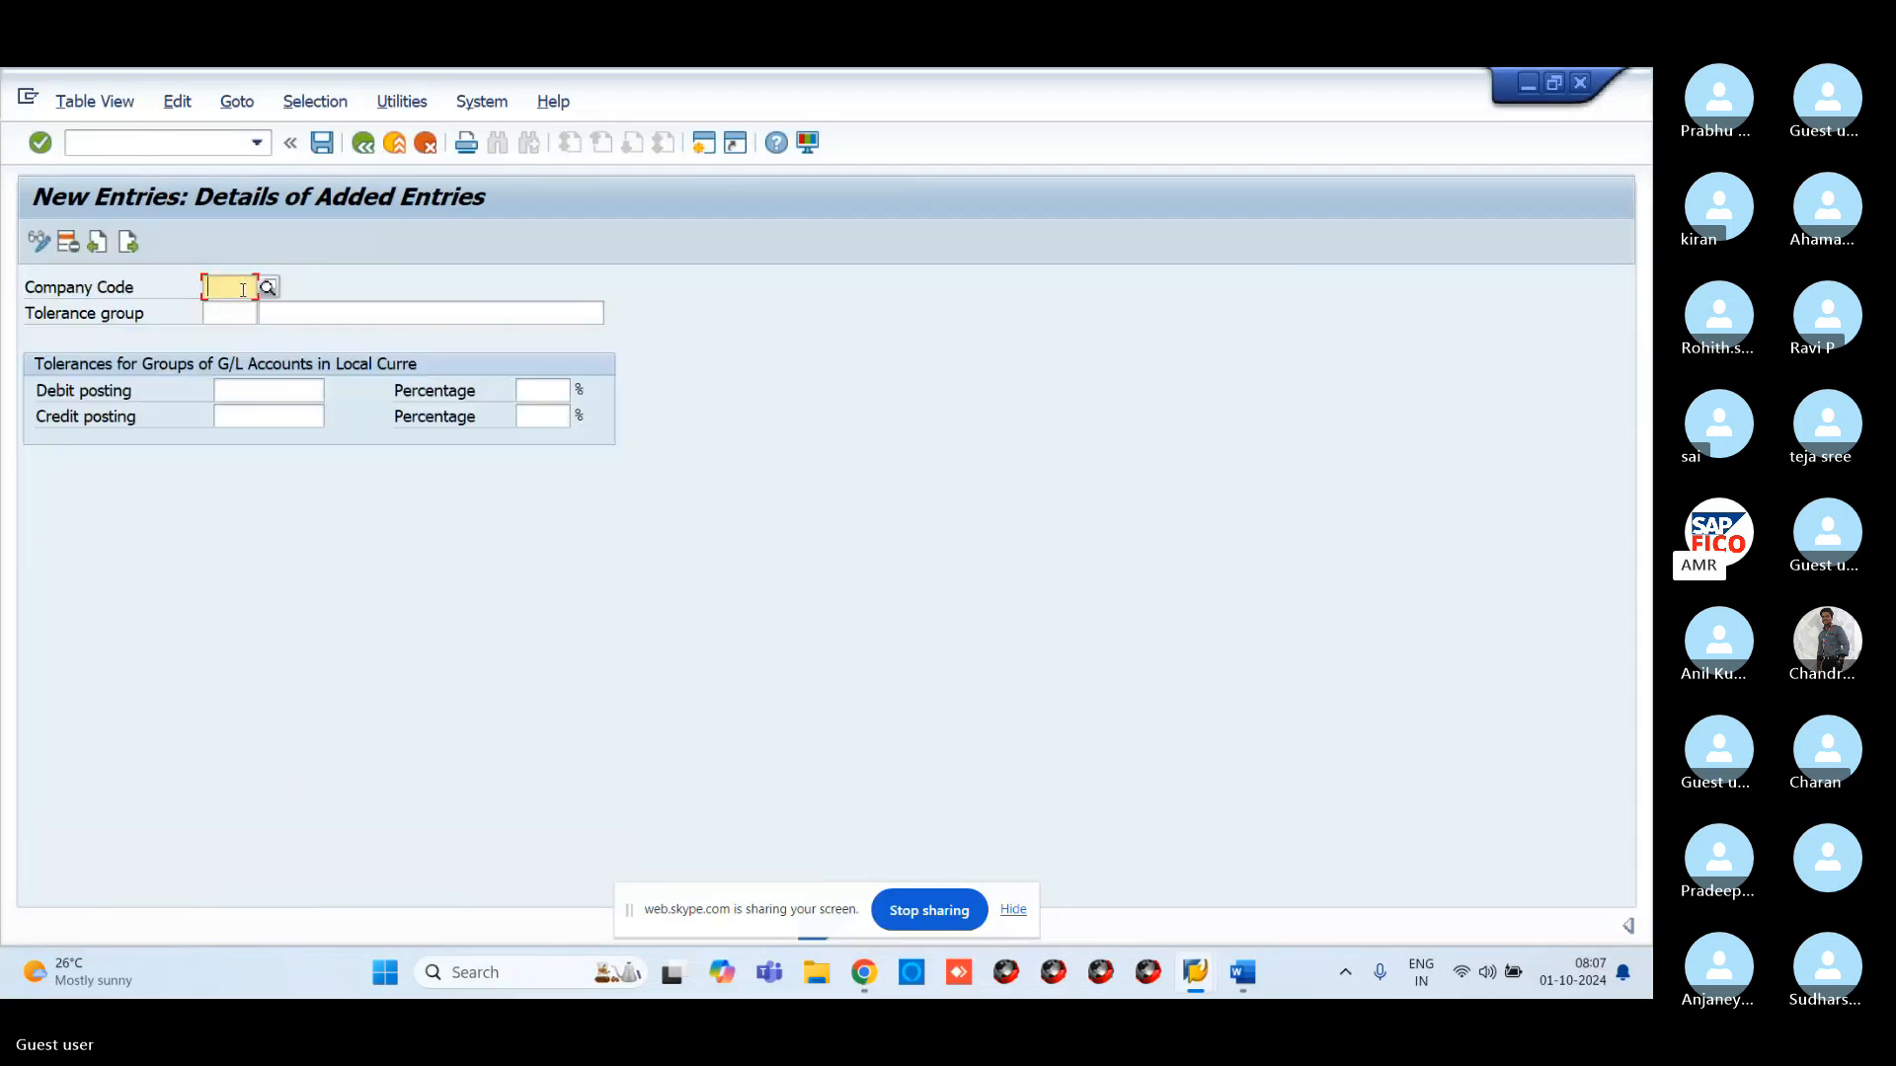
{"action": "type", "text": "VR"}
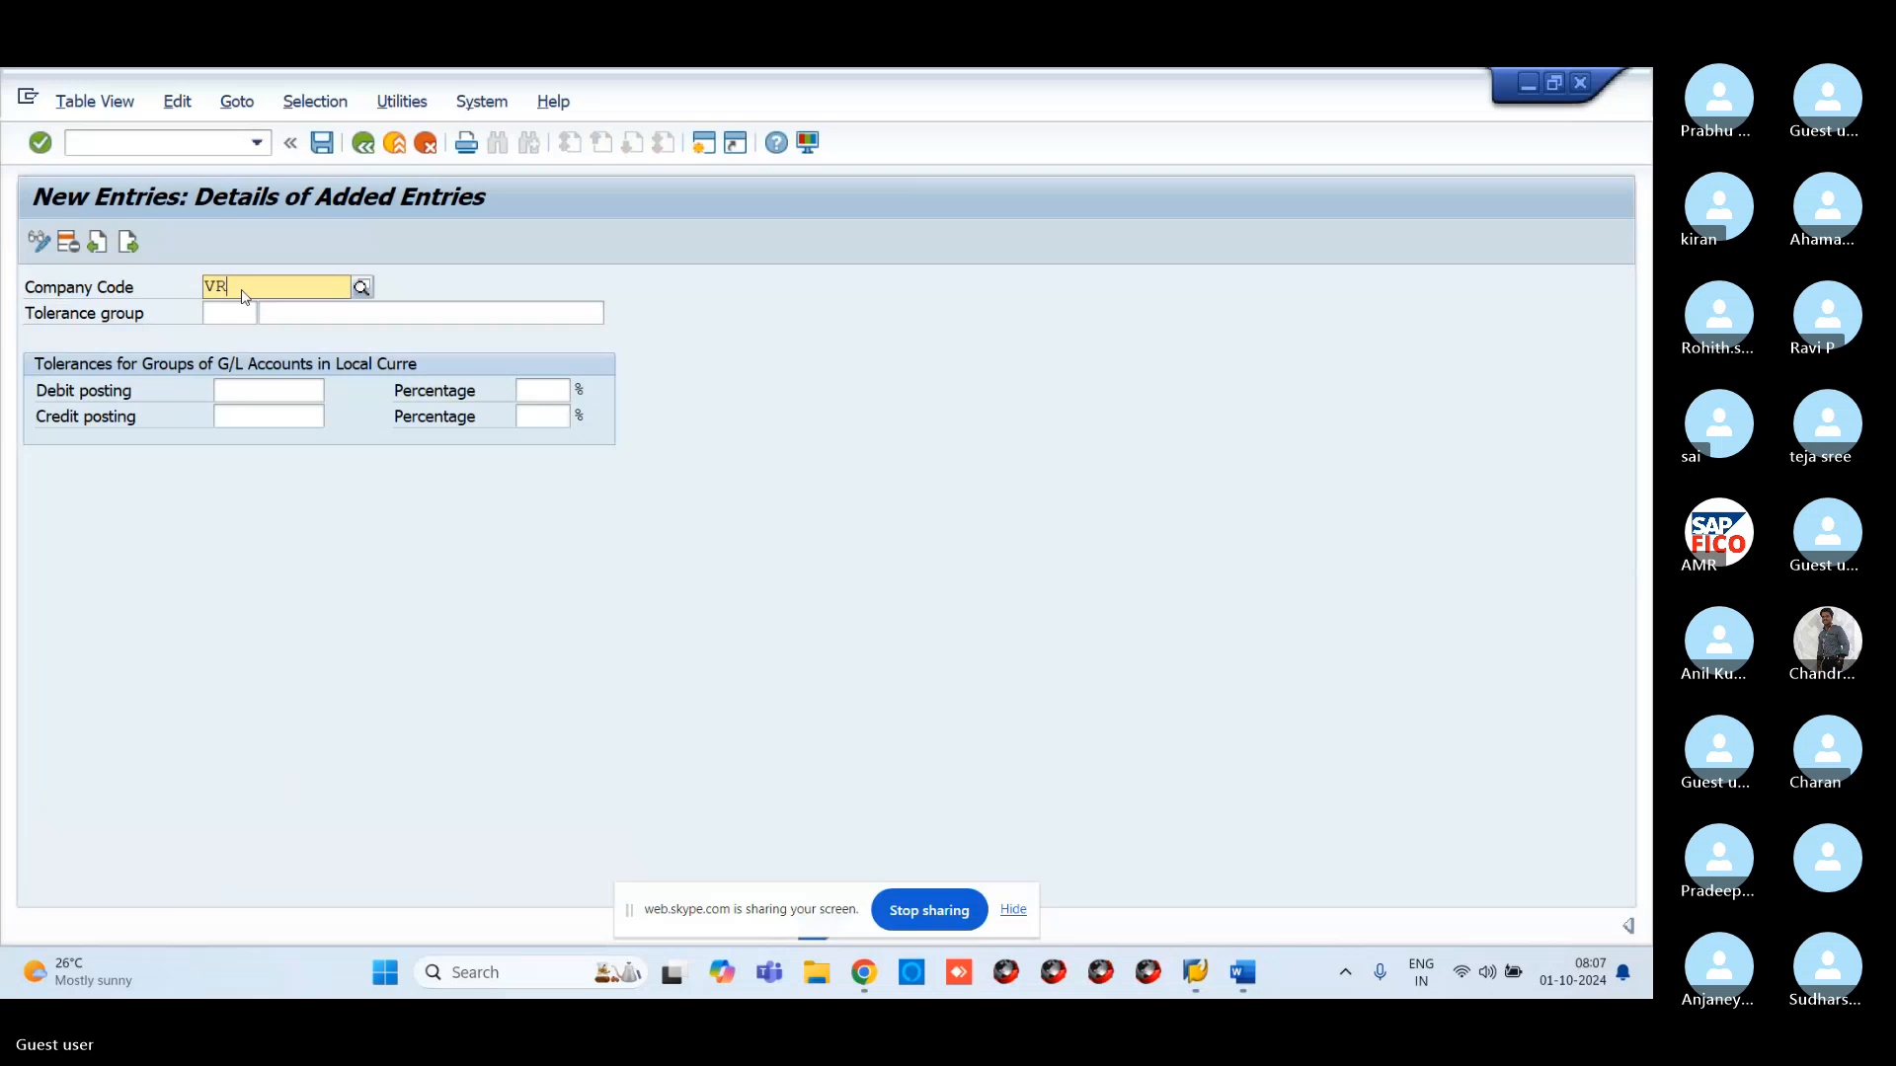
{"action": "type", "text": "11"}
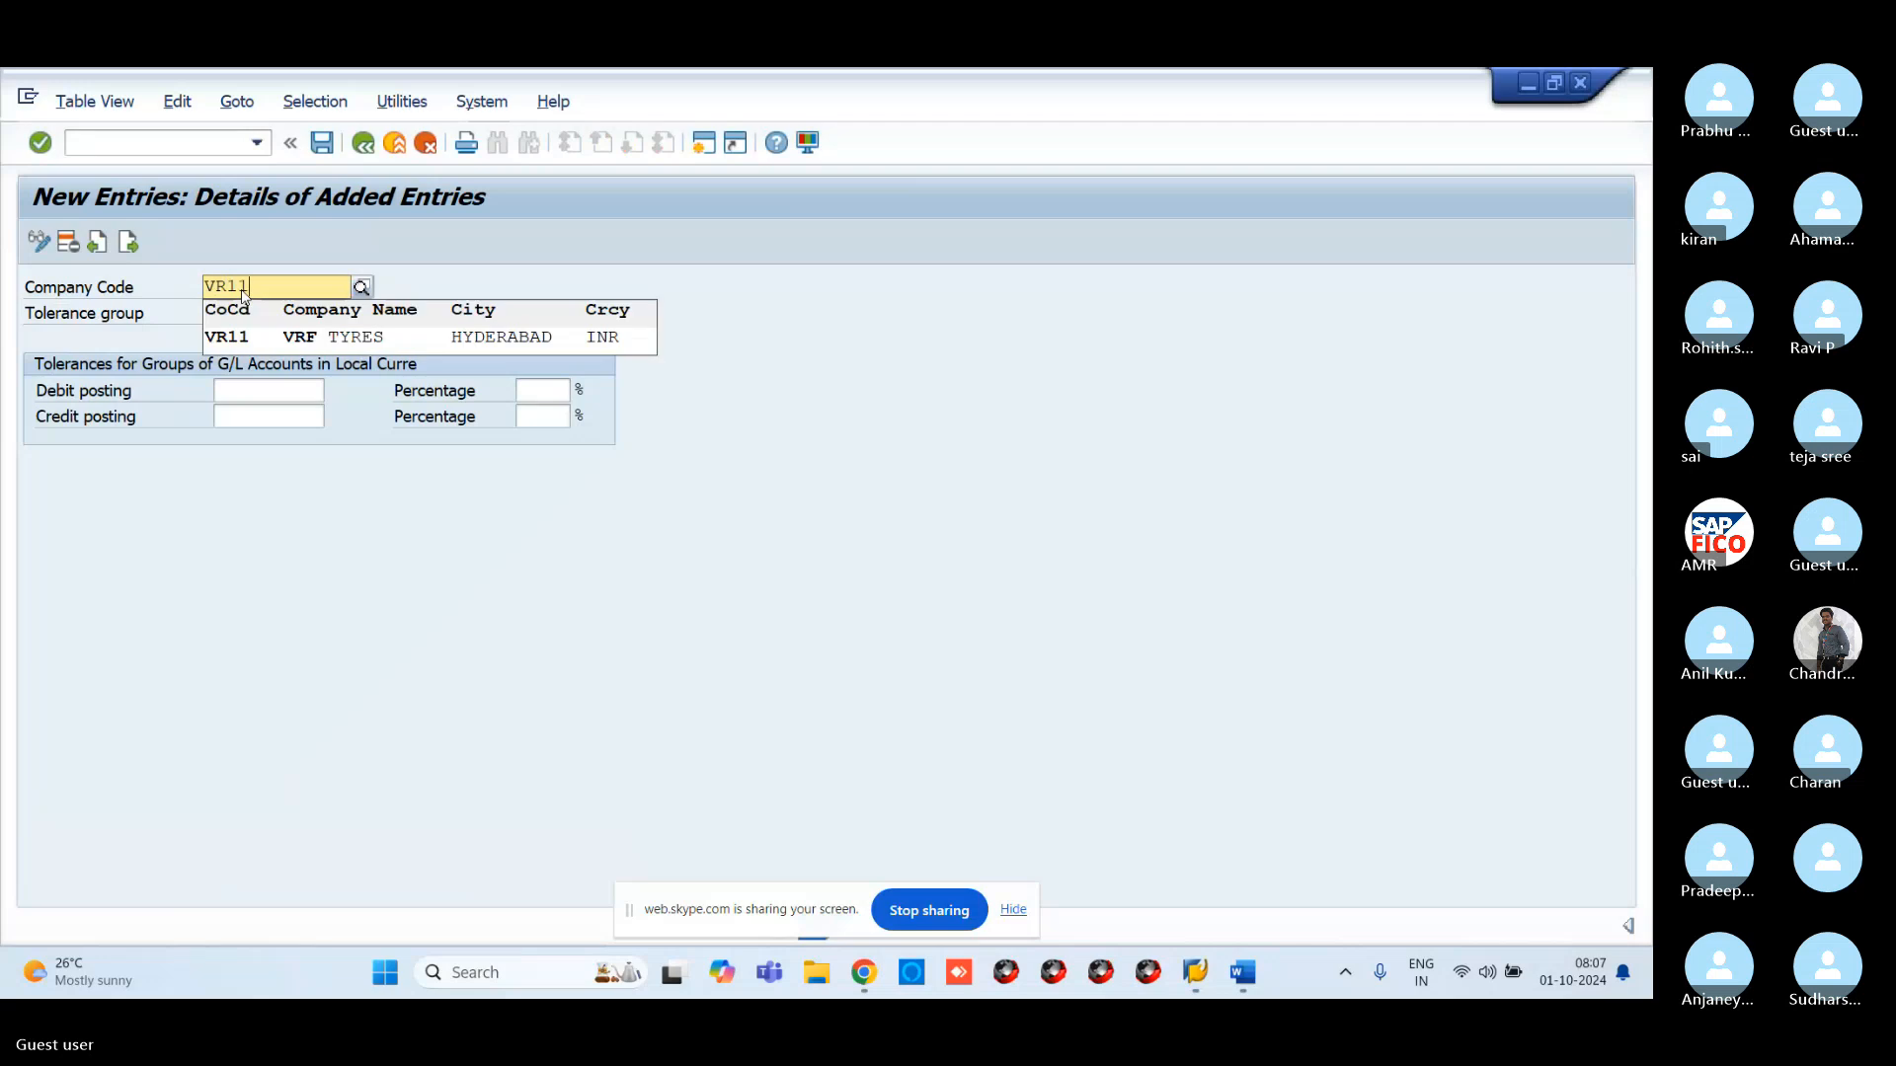
{"action": "left_click", "coordinate": [276, 340]}
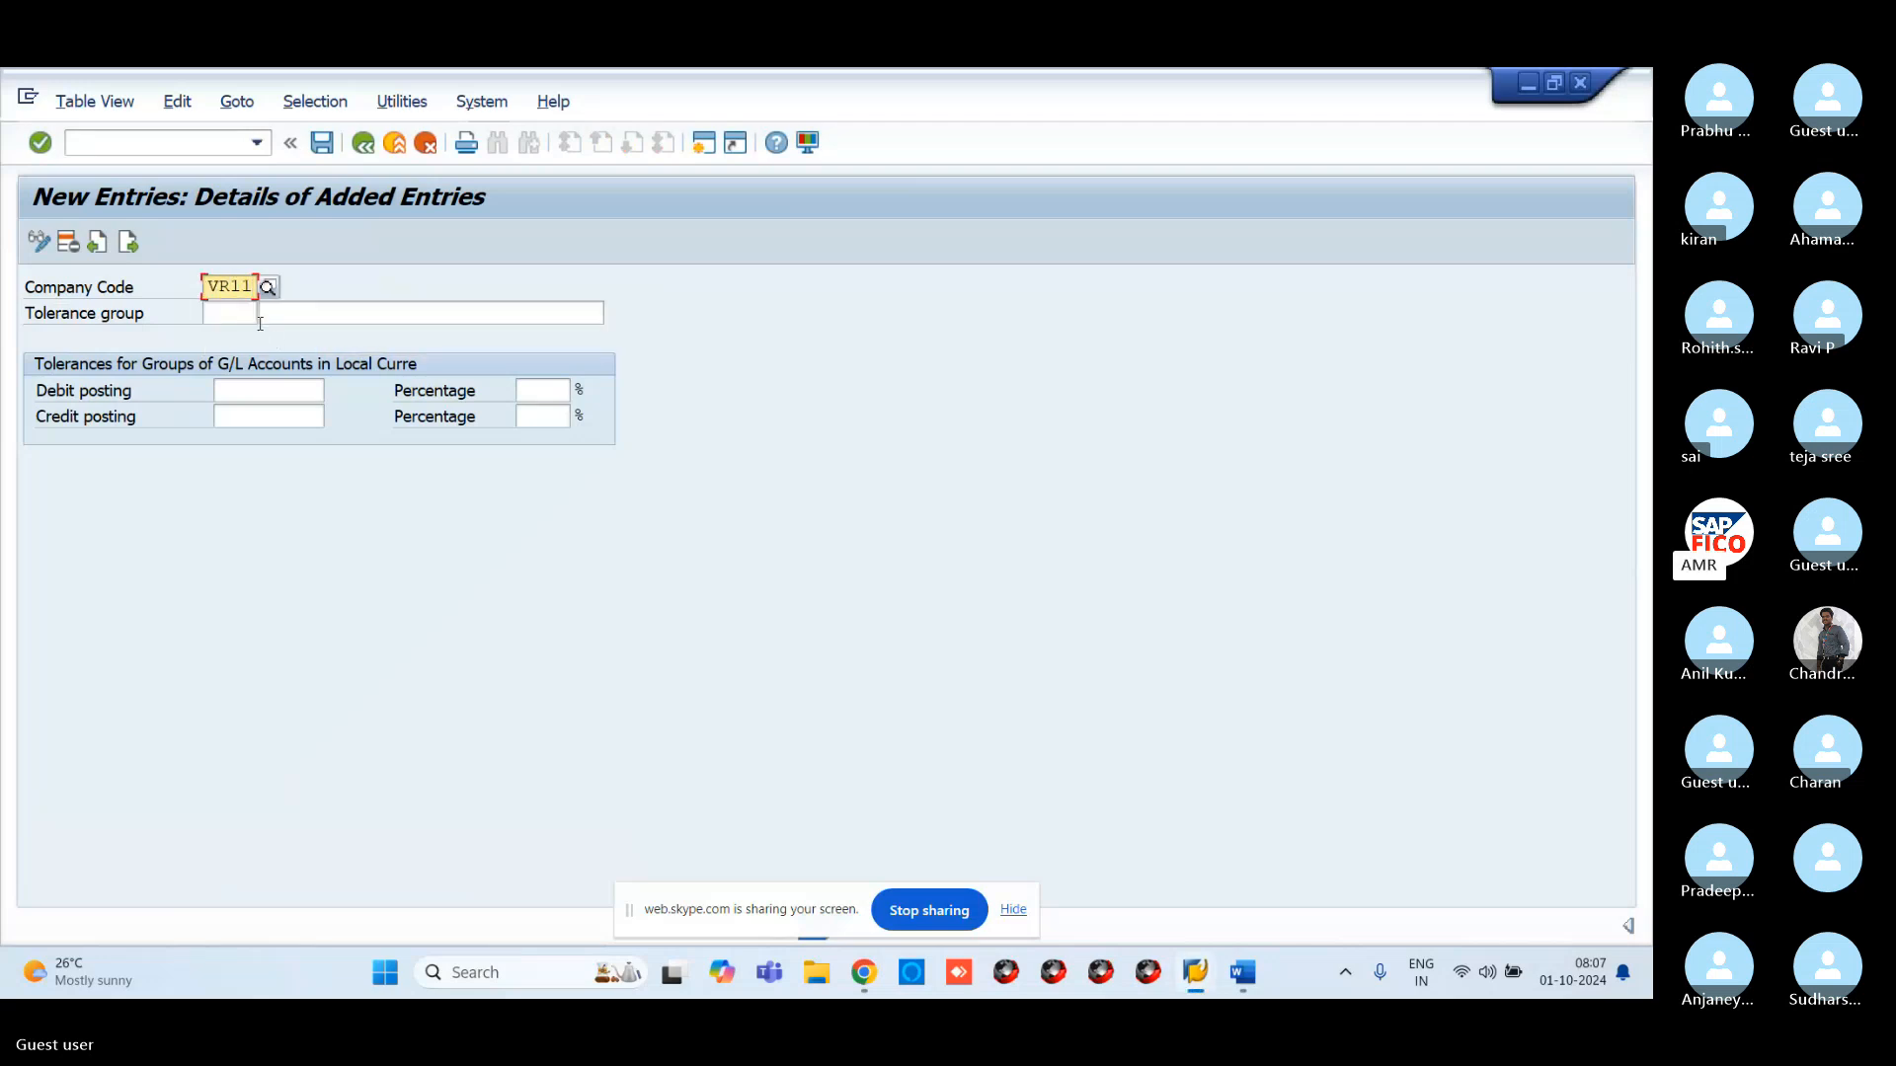
{"action": "left_click", "coordinate": [322, 144]}
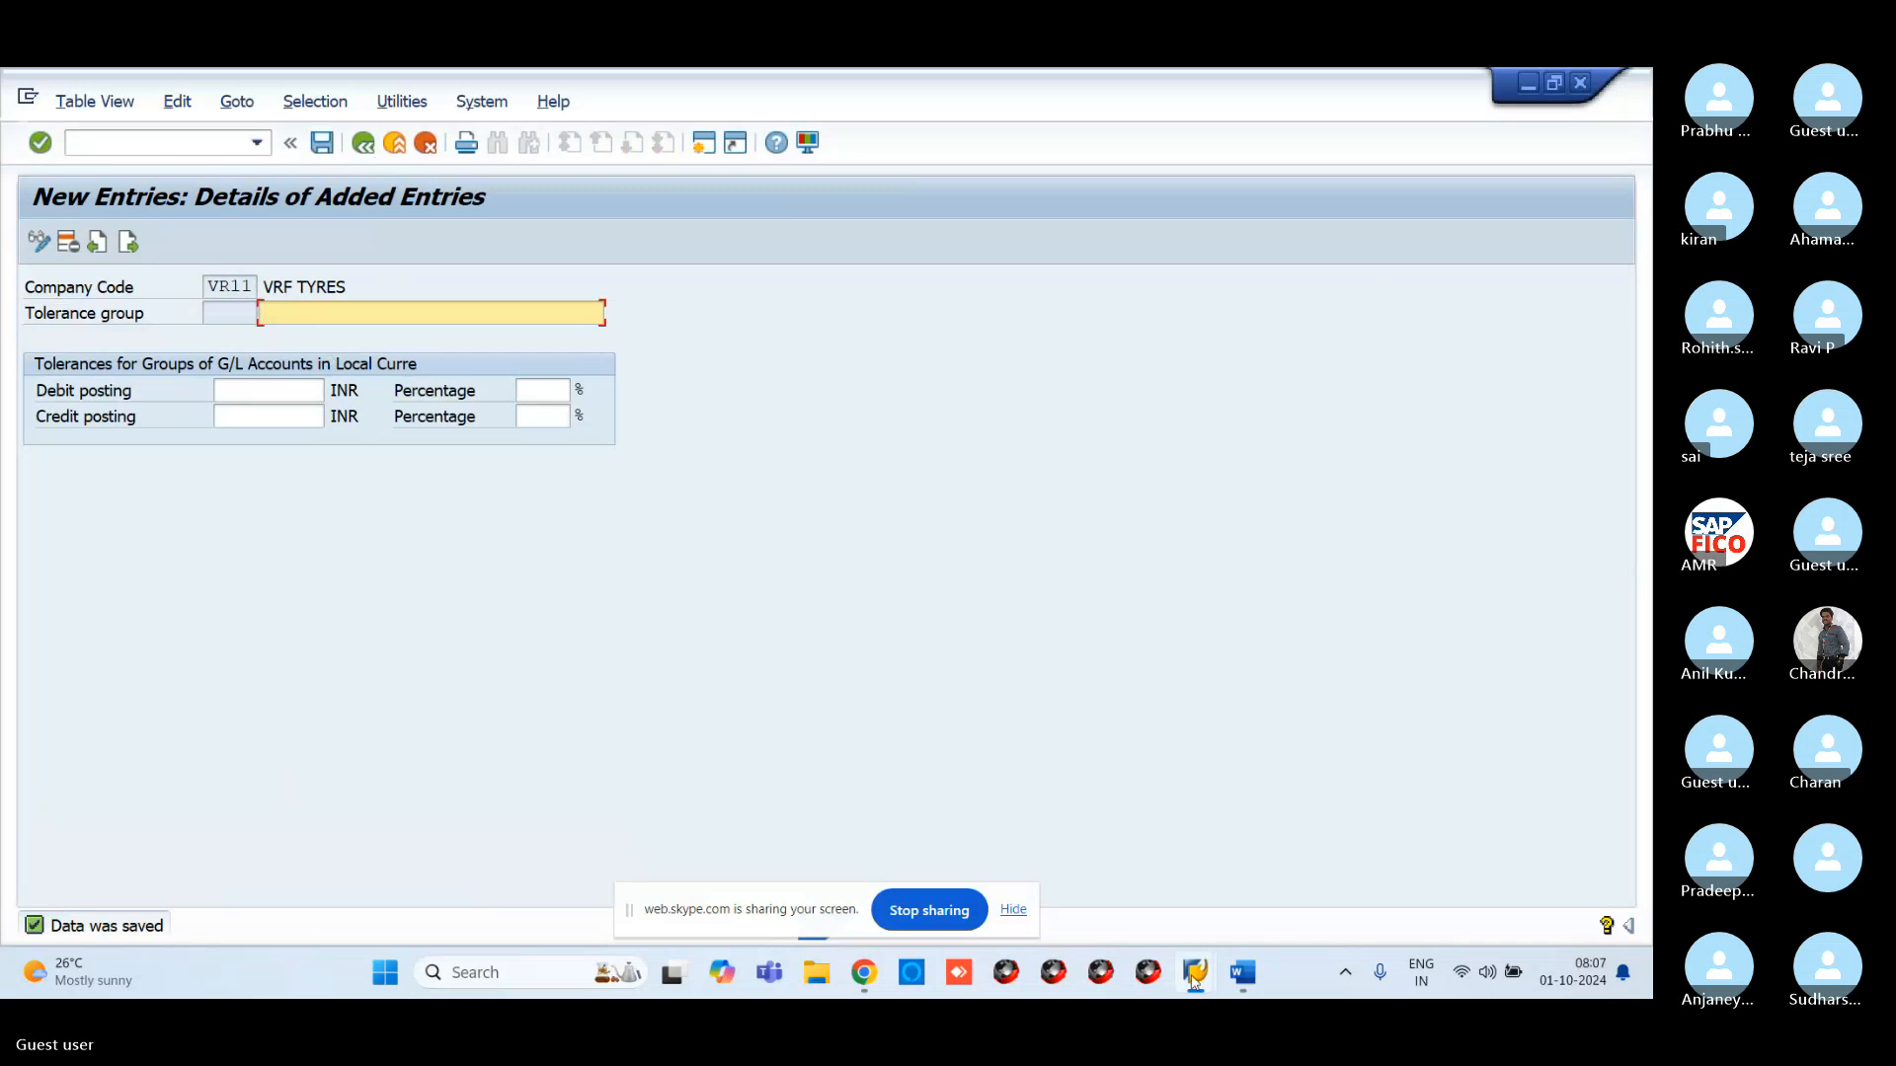
{"action": "mouse_move", "coordinate": [1194, 978]}
{"action": "left_click", "coordinate": [1111, 889]}
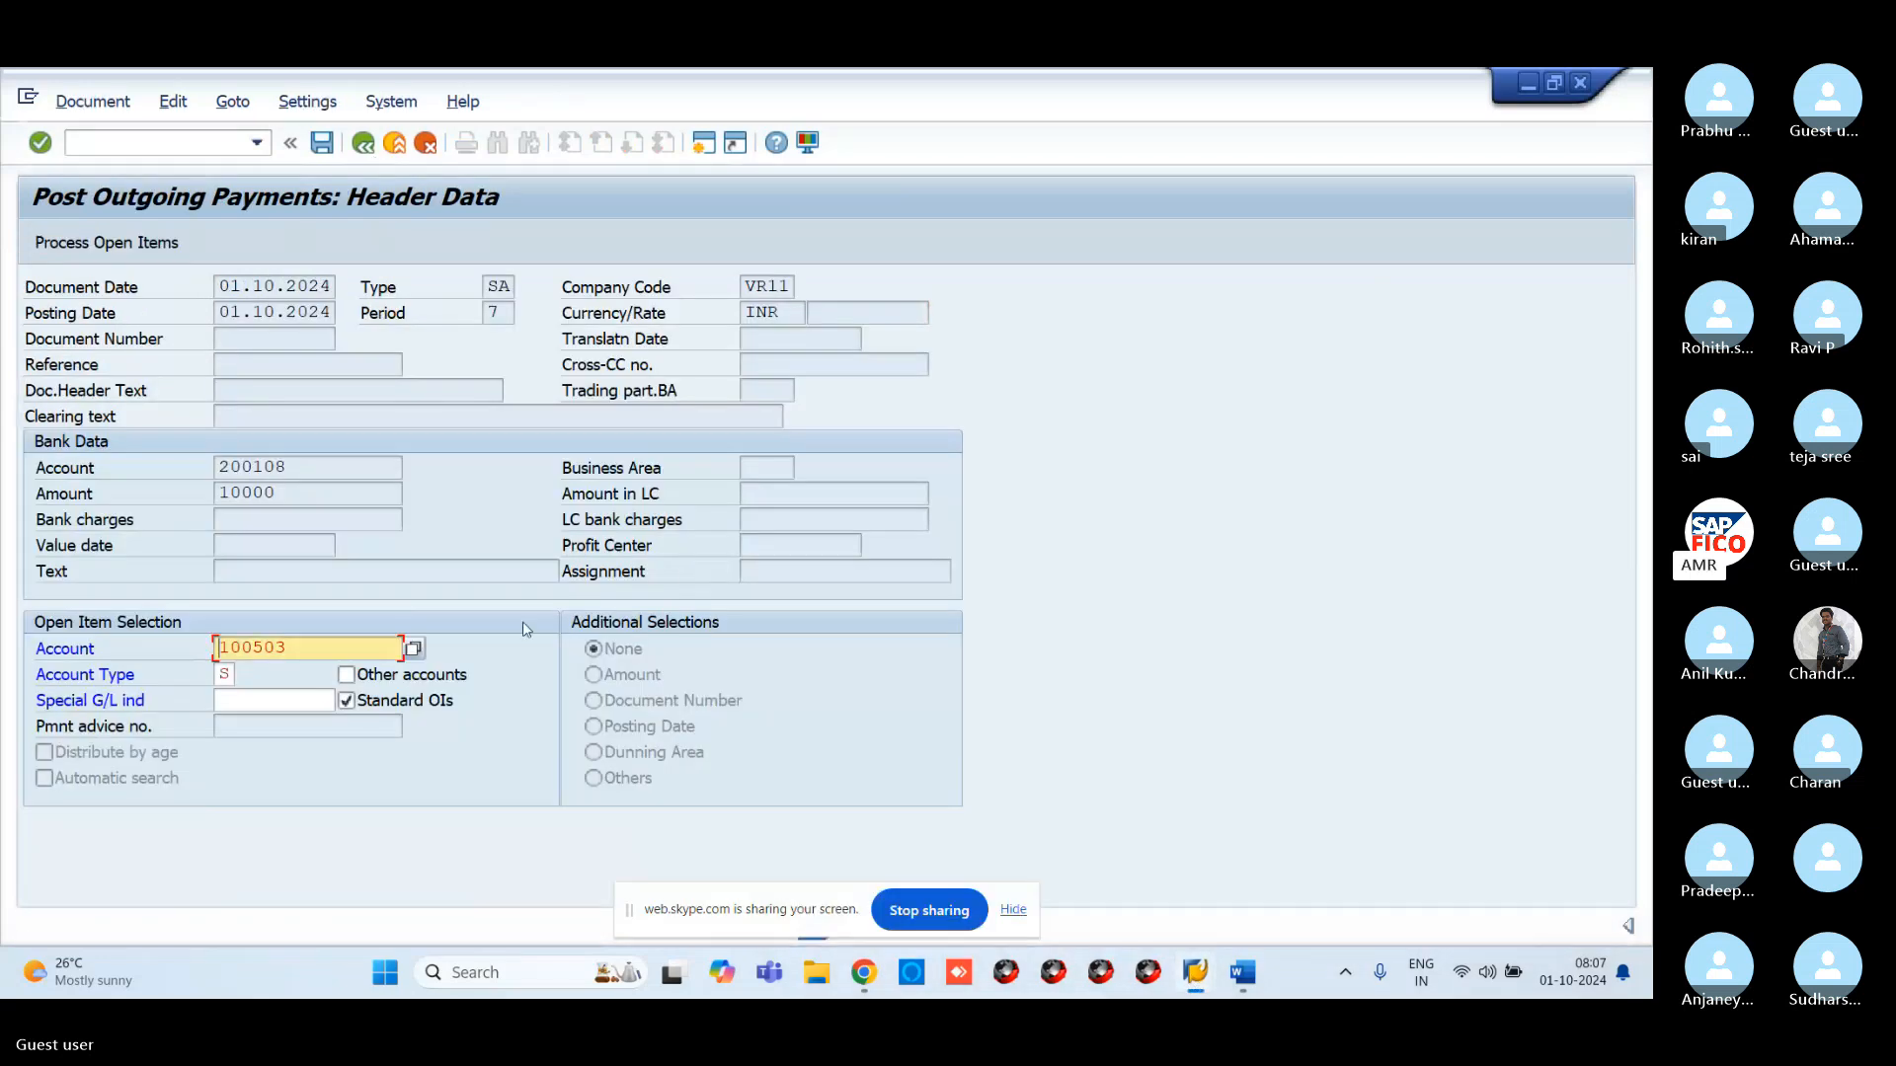
Process the 100503 open item, simulate, and post the 10,000 INR payment as document 100044
{"action": "left_click", "coordinate": [142, 255]}
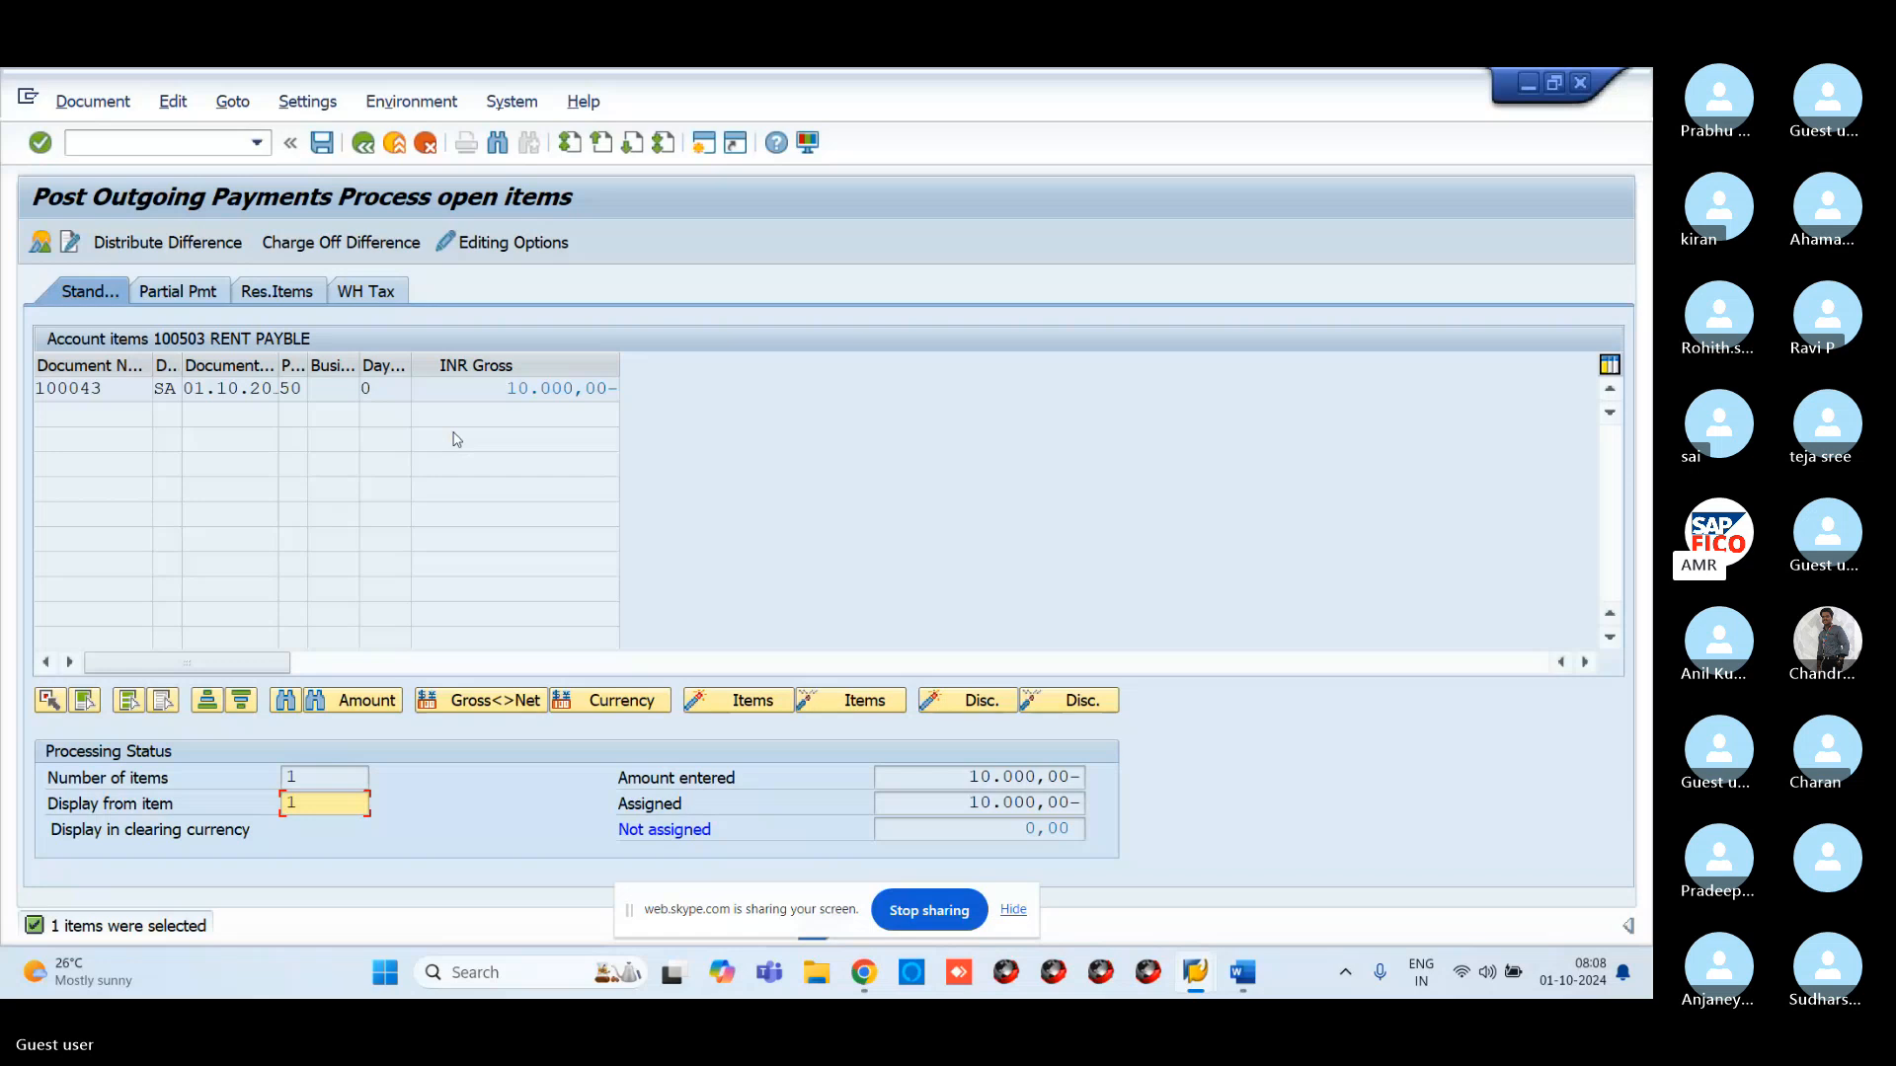
{"action": "left_click", "coordinate": [93, 101]}
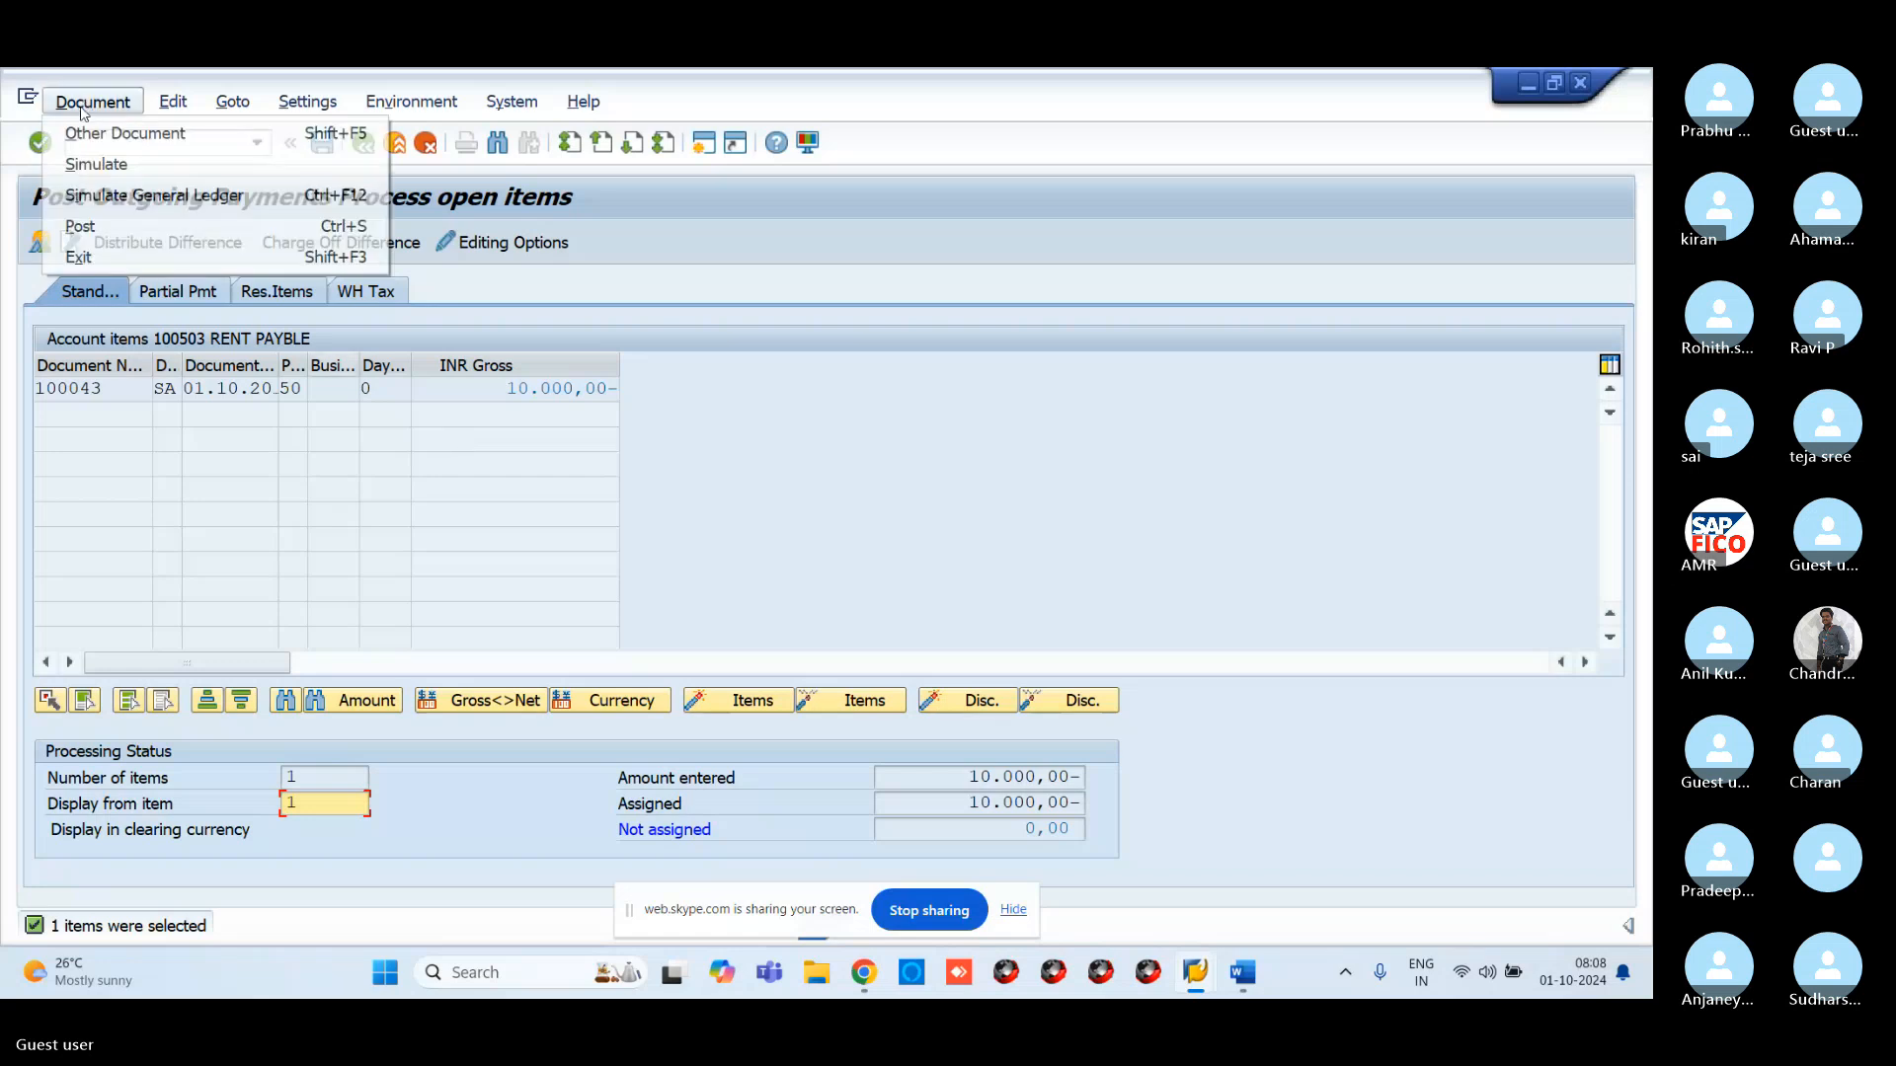
{"action": "left_click", "coordinate": [97, 168]}
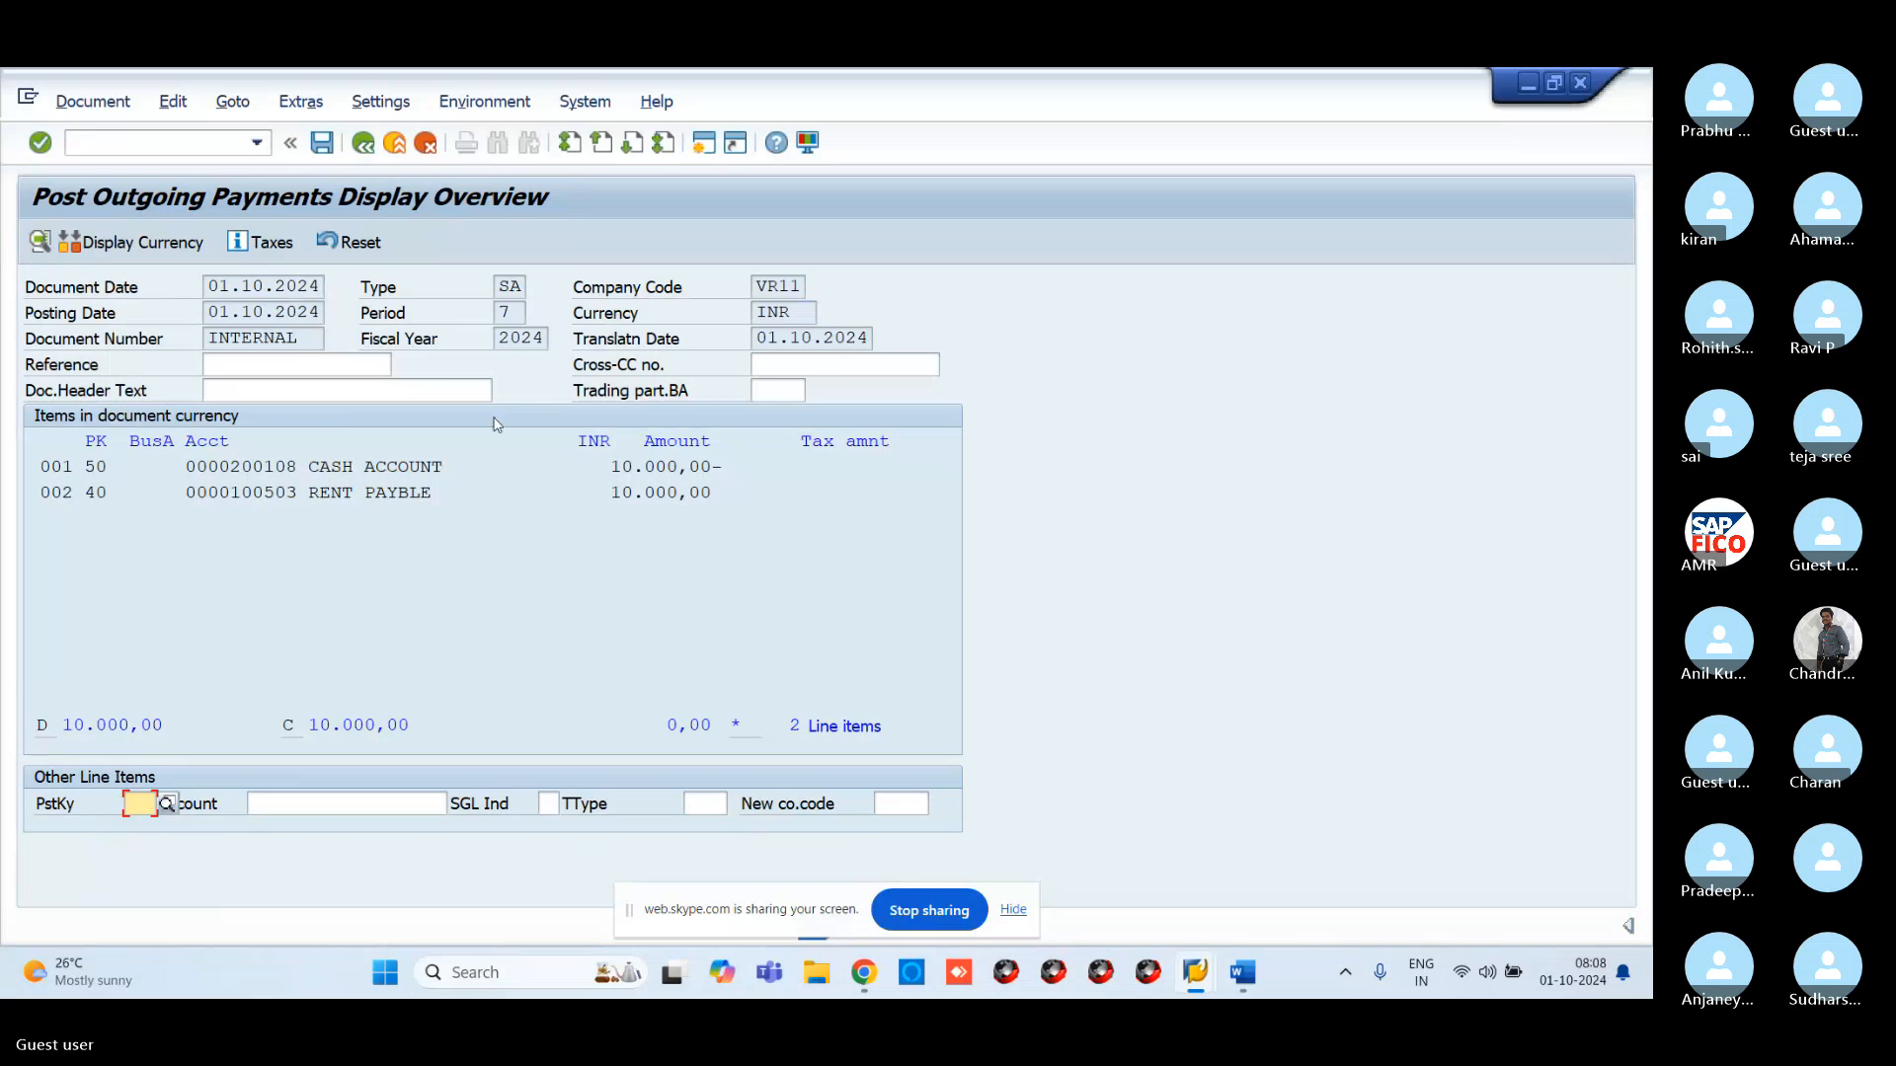
{"action": "left_click", "coordinate": [323, 144]}
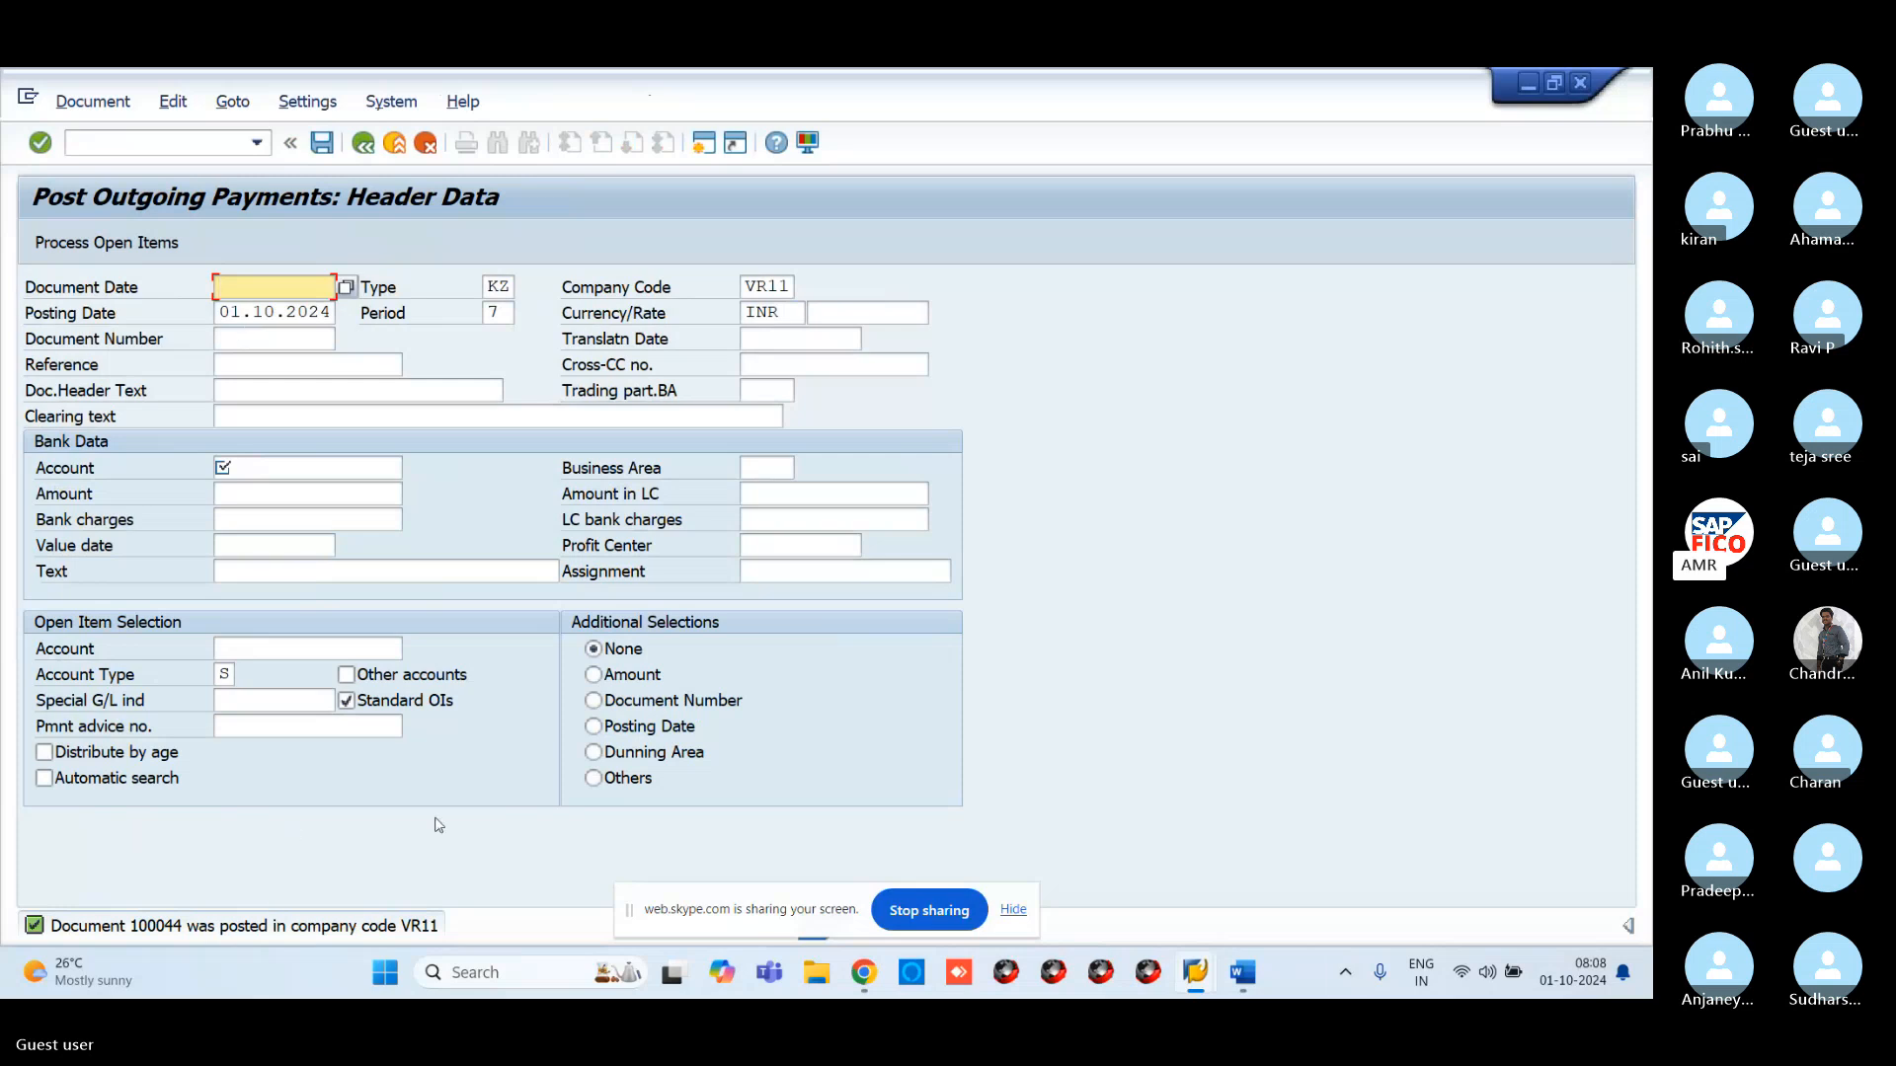
Refresh the FBL3N report for 100503 and show cleared items 100043 and 100044, balance 0,00
{"action": "mouse_move", "coordinate": [1193, 985]}
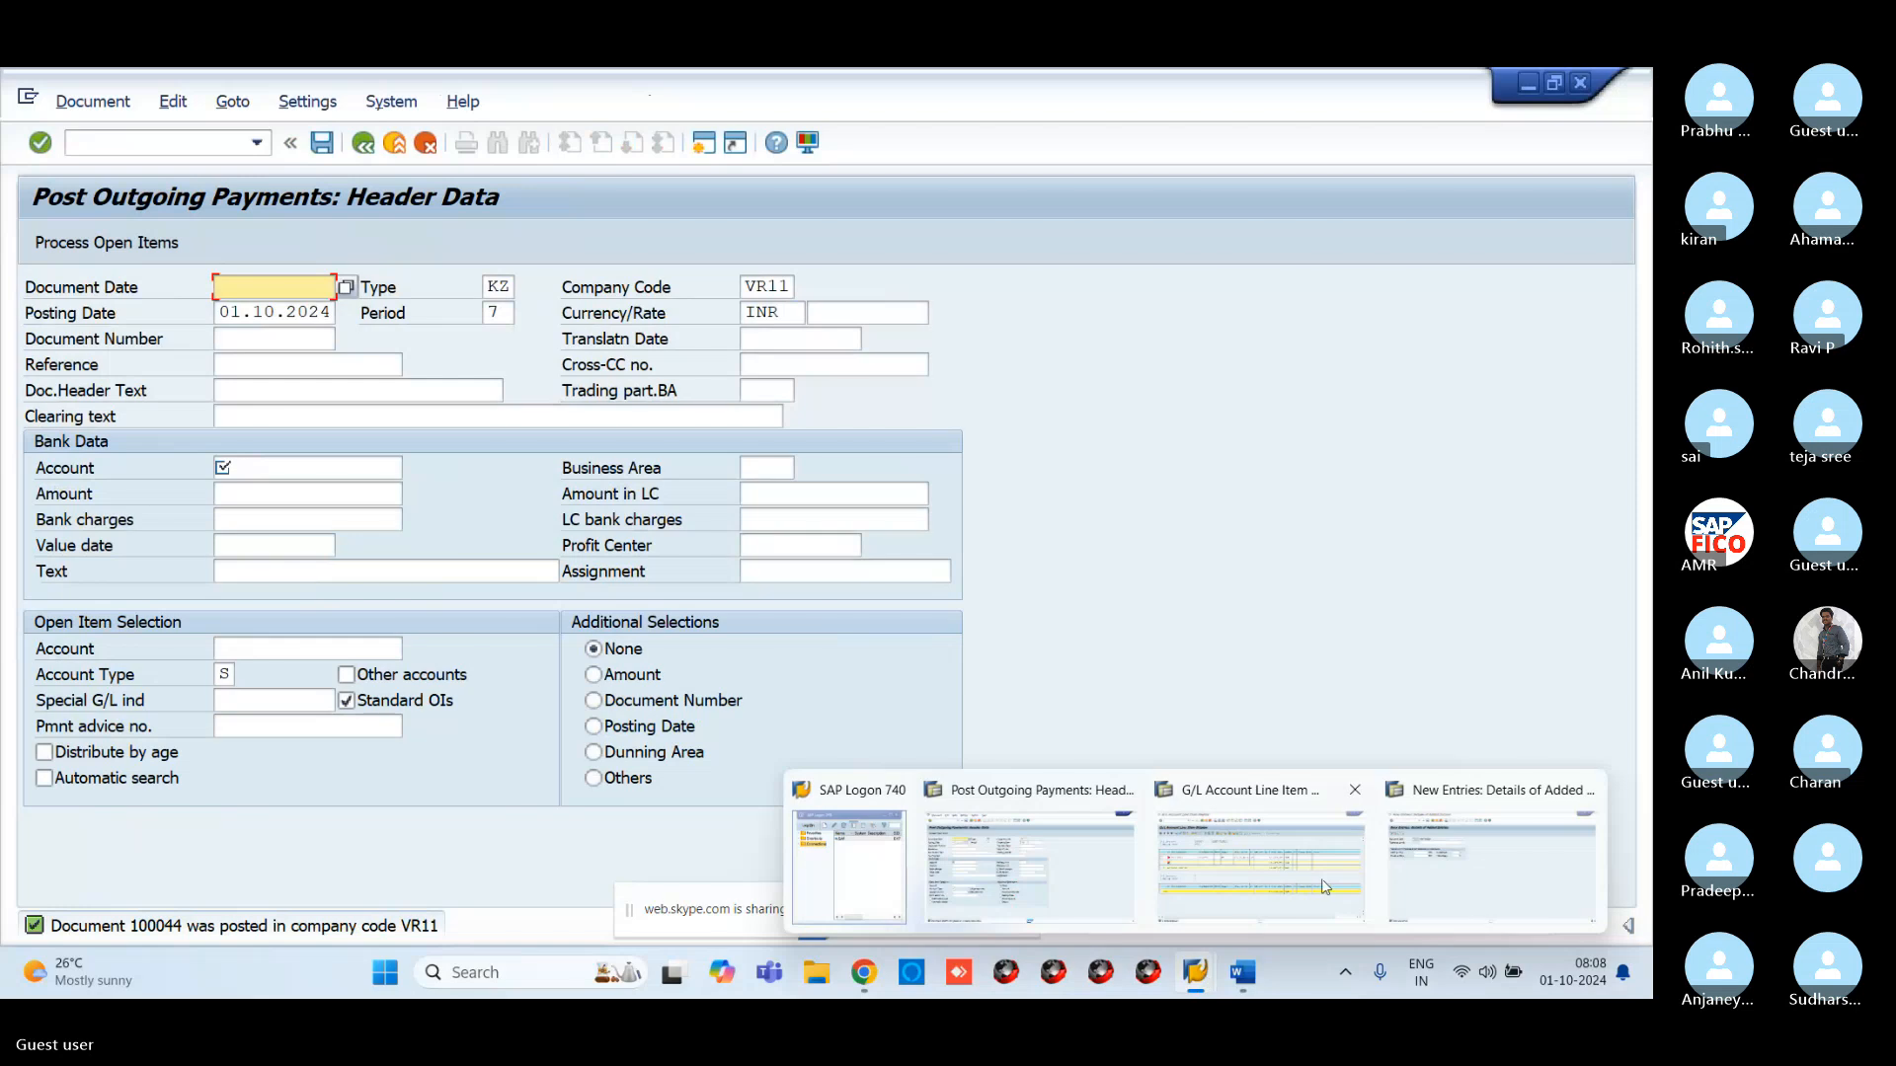
{"action": "left_click", "coordinate": [1259, 829]}
{"action": "left_click", "coordinate": [67, 102]}
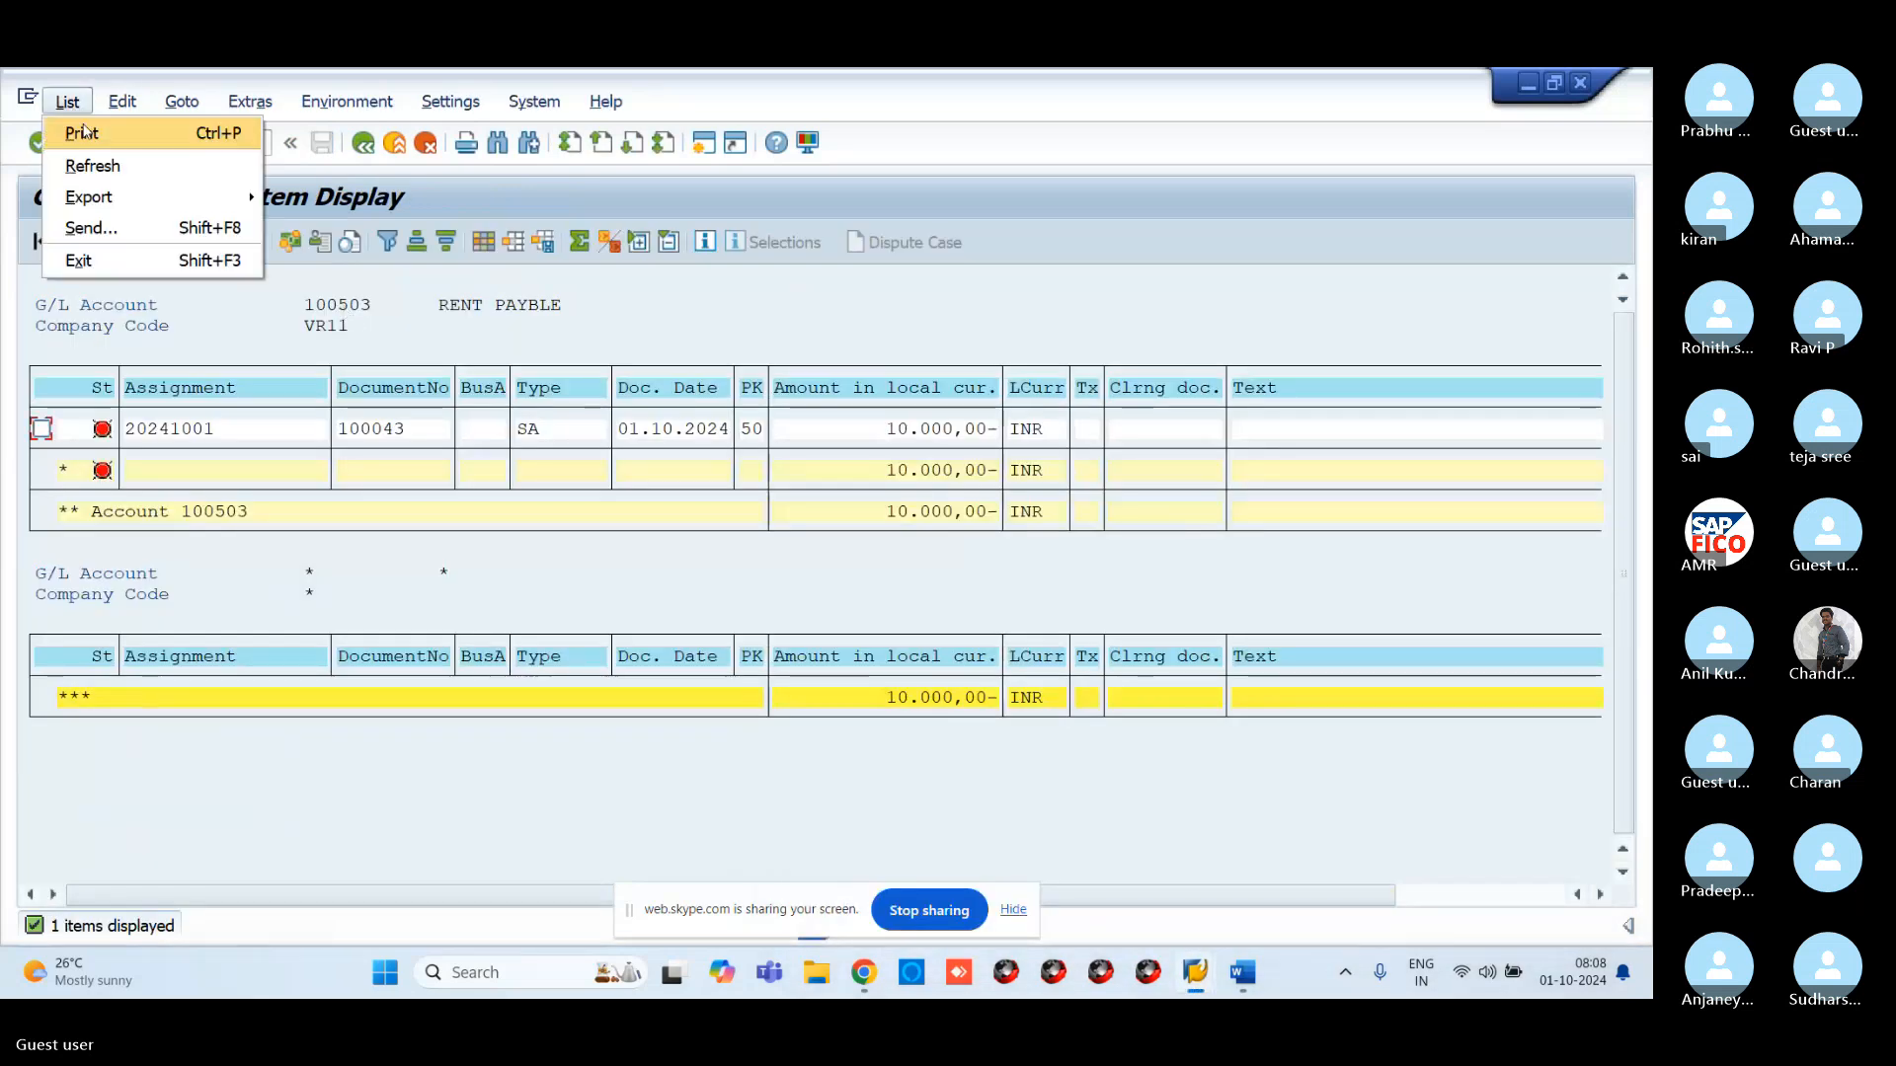
{"action": "left_click", "coordinate": [84, 166]}
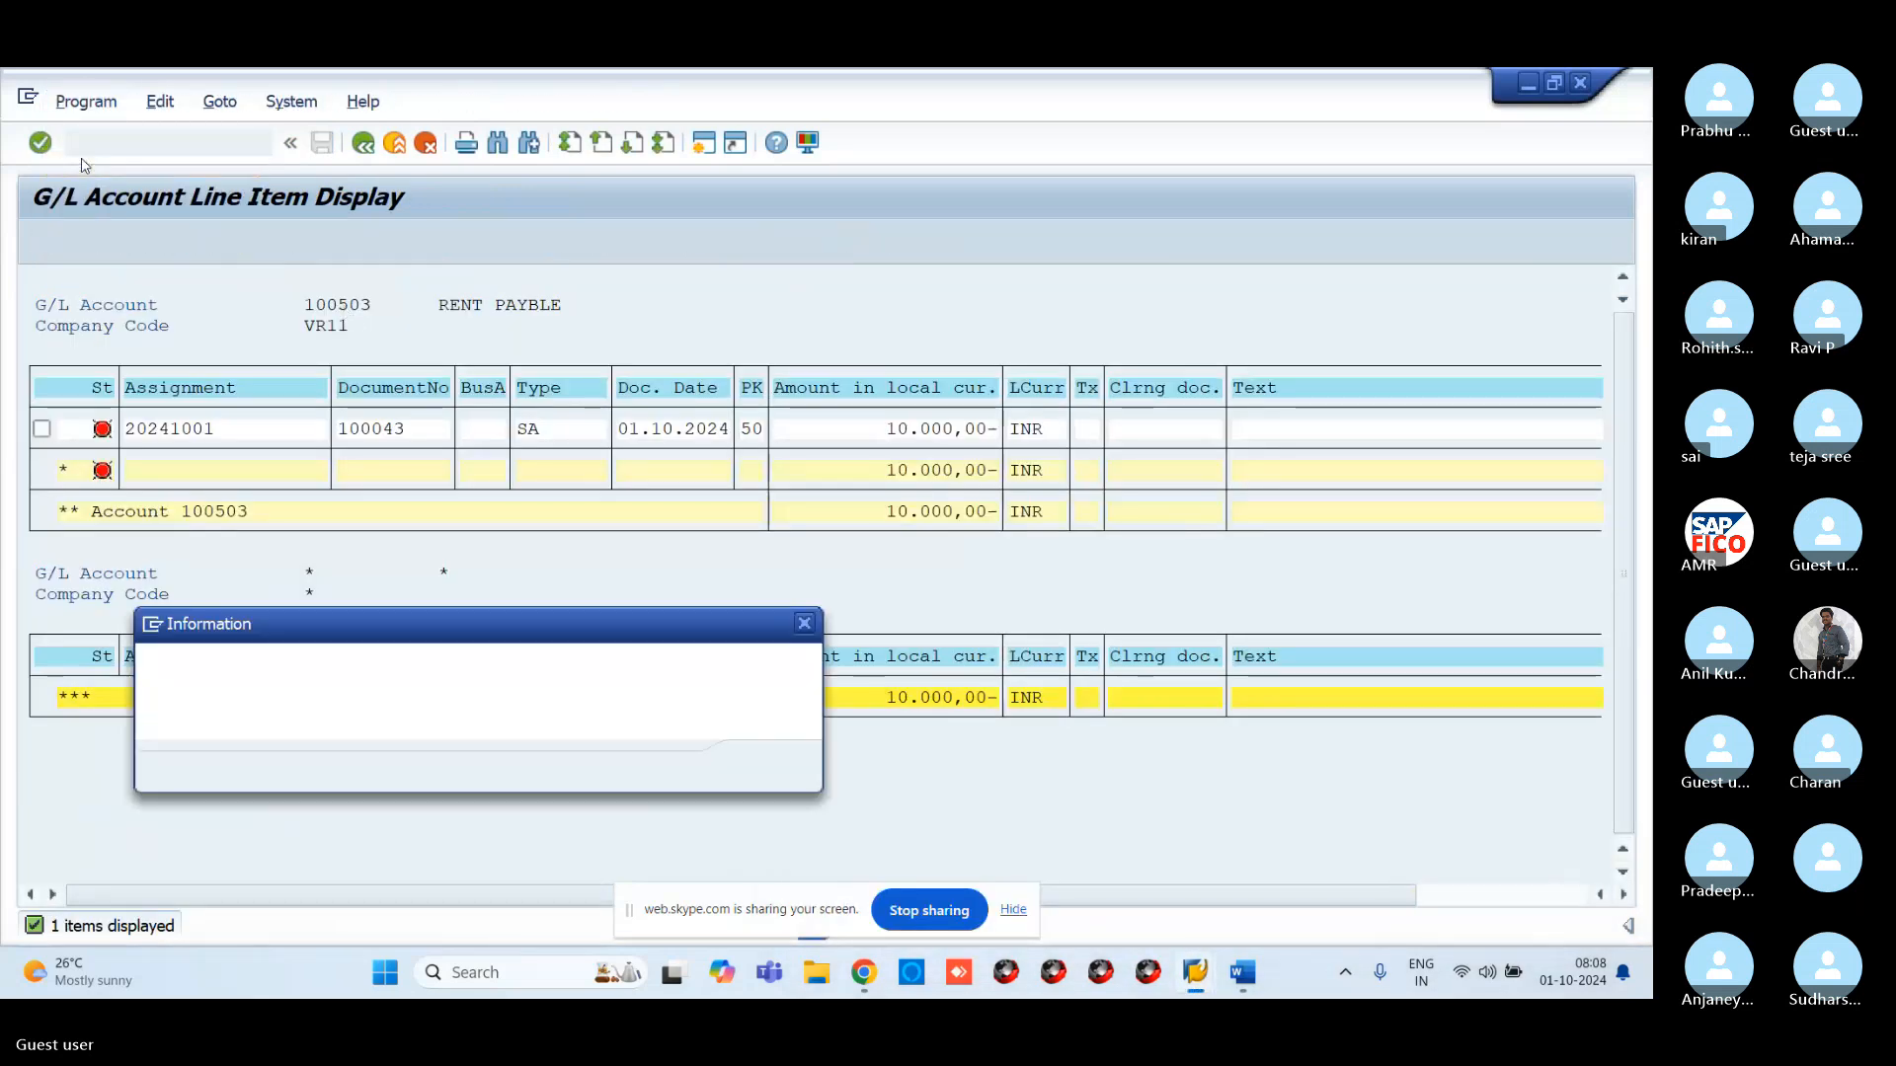
{"action": "left_click", "coordinate": [769, 776]}
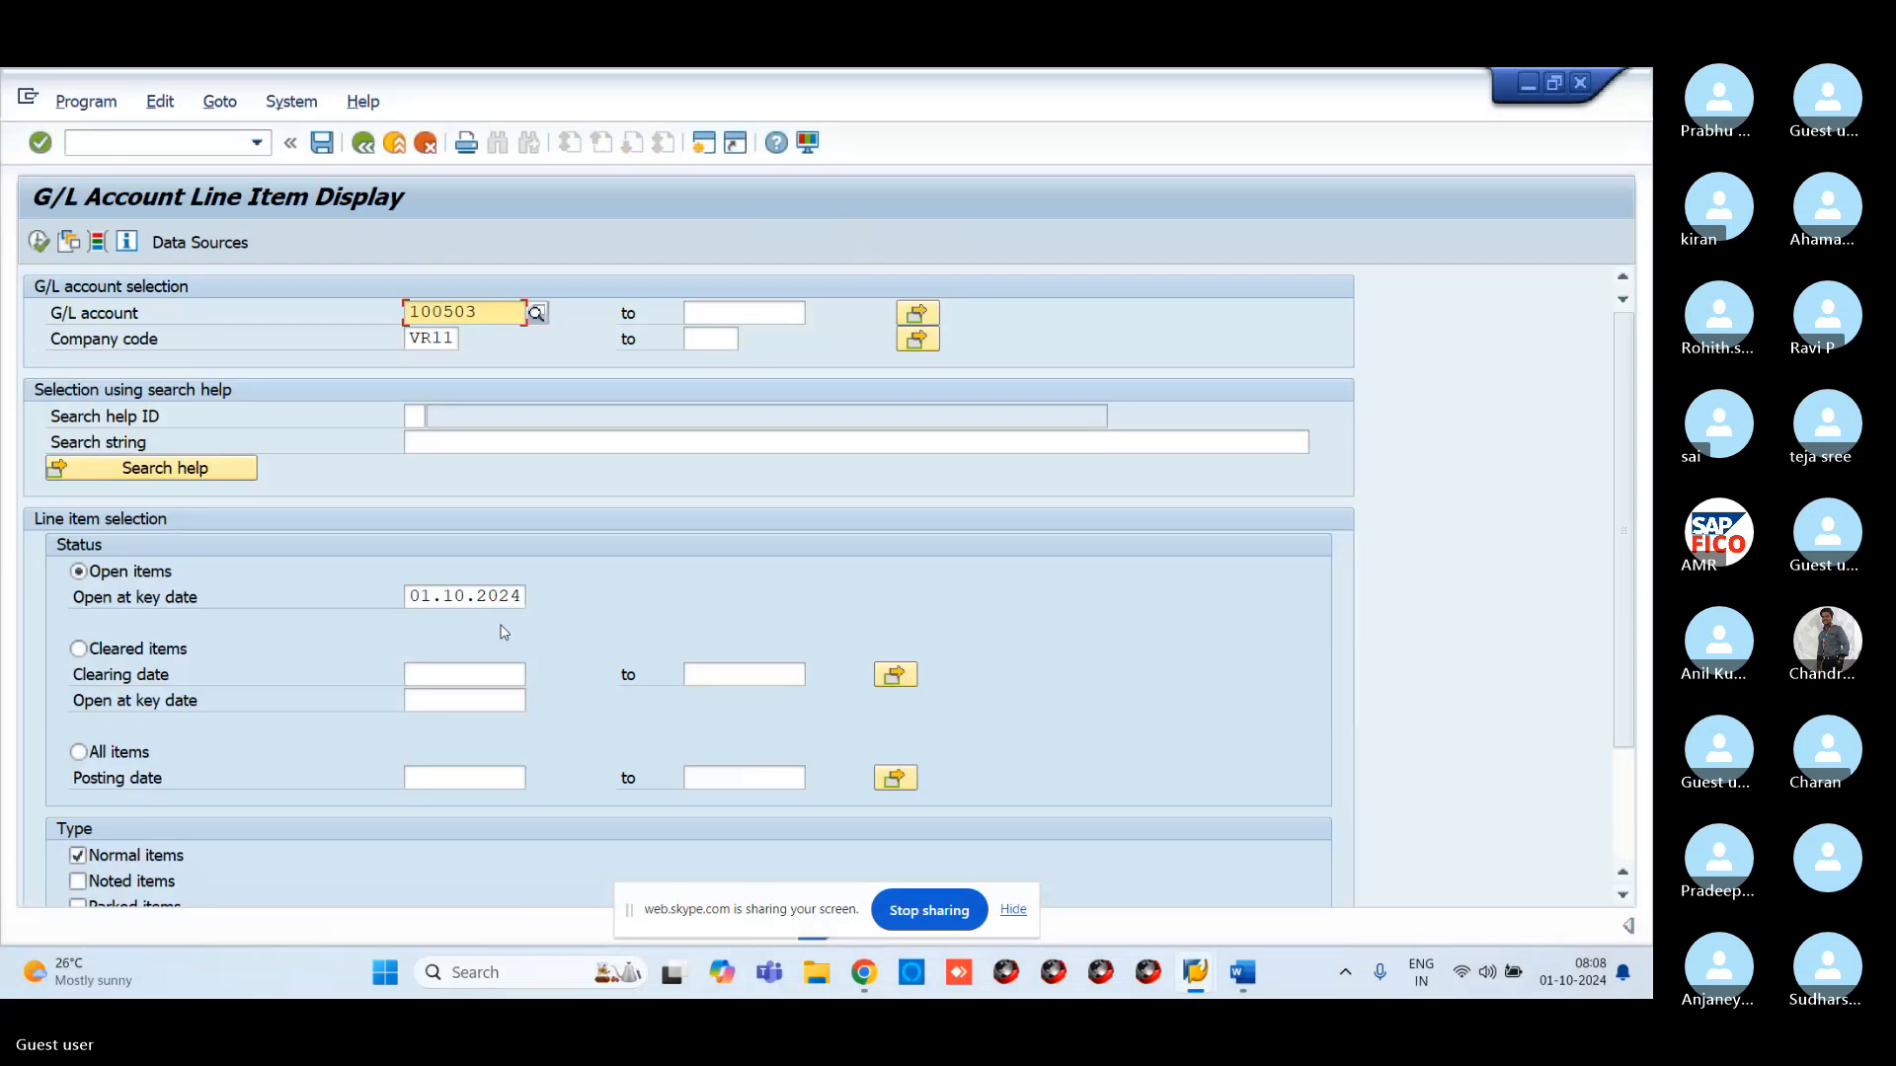
{"action": "left_click", "coordinate": [148, 660]}
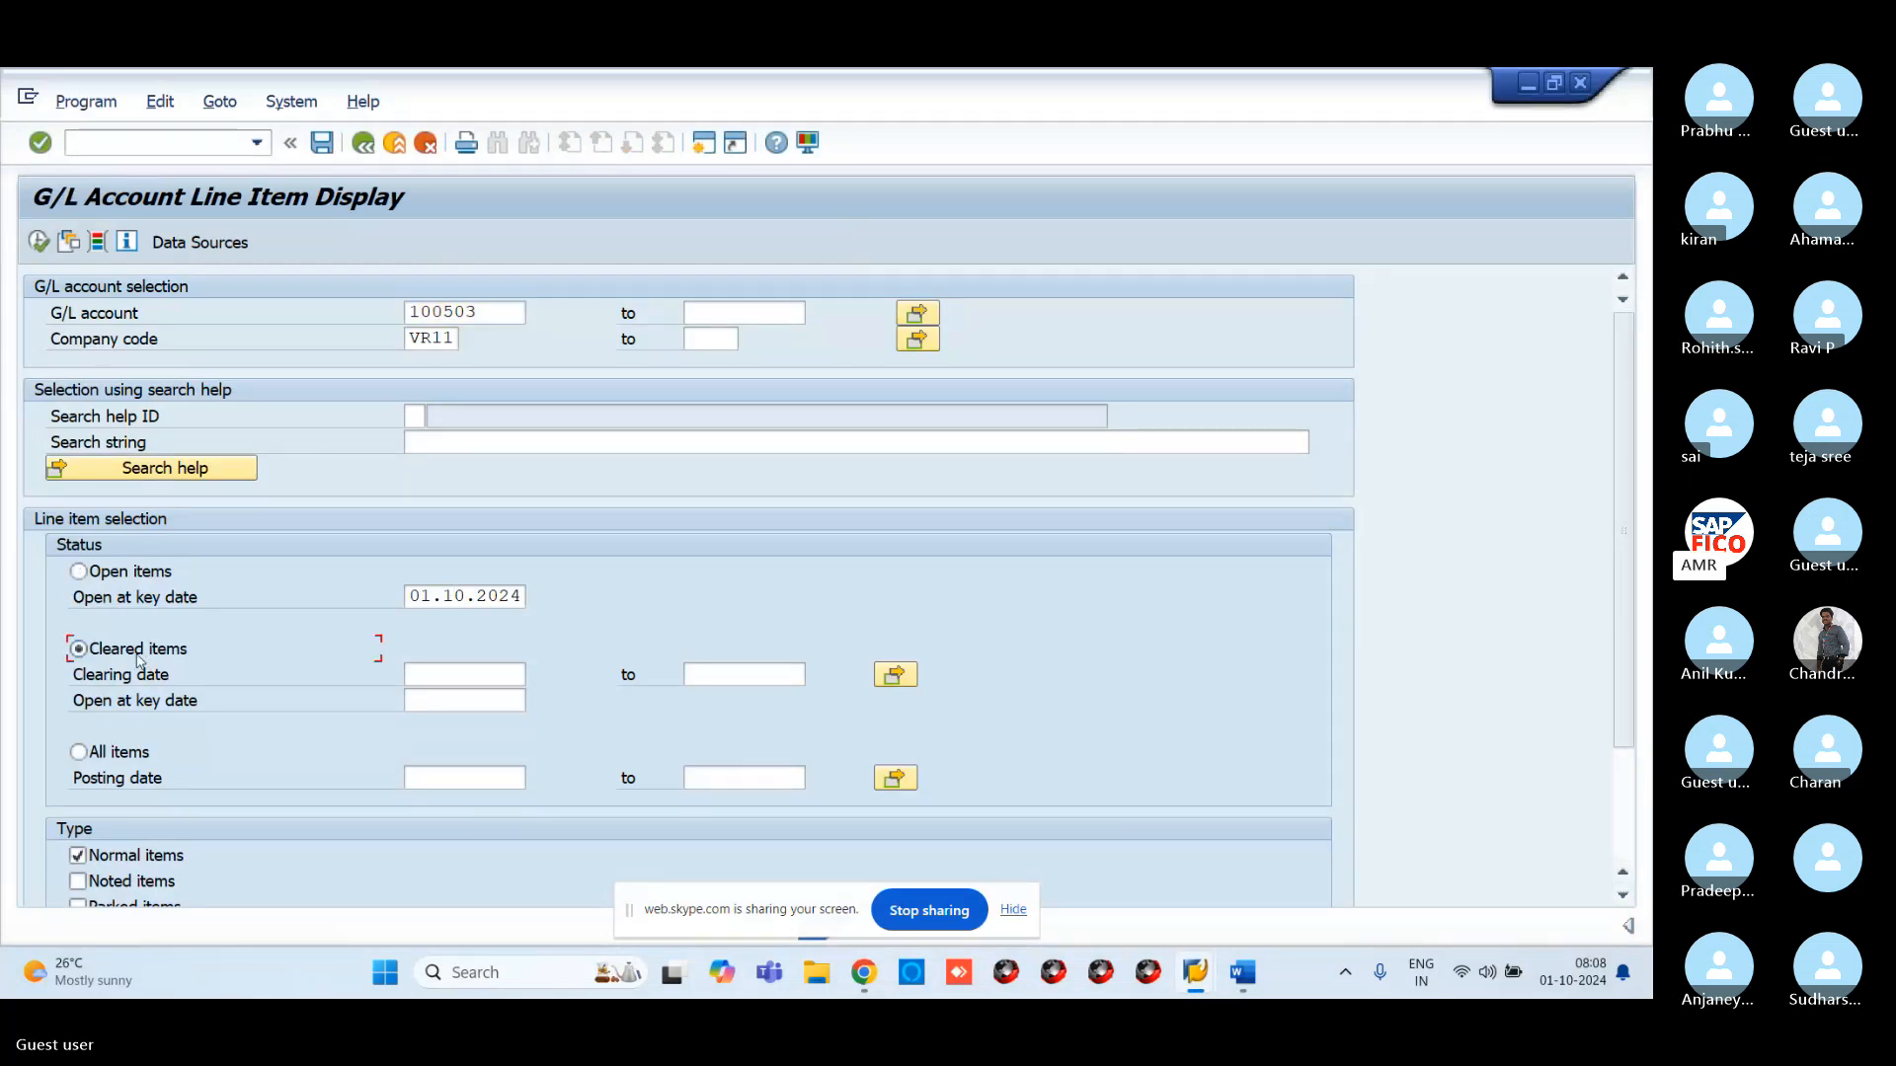
{"action": "left_click", "coordinate": [40, 242]}
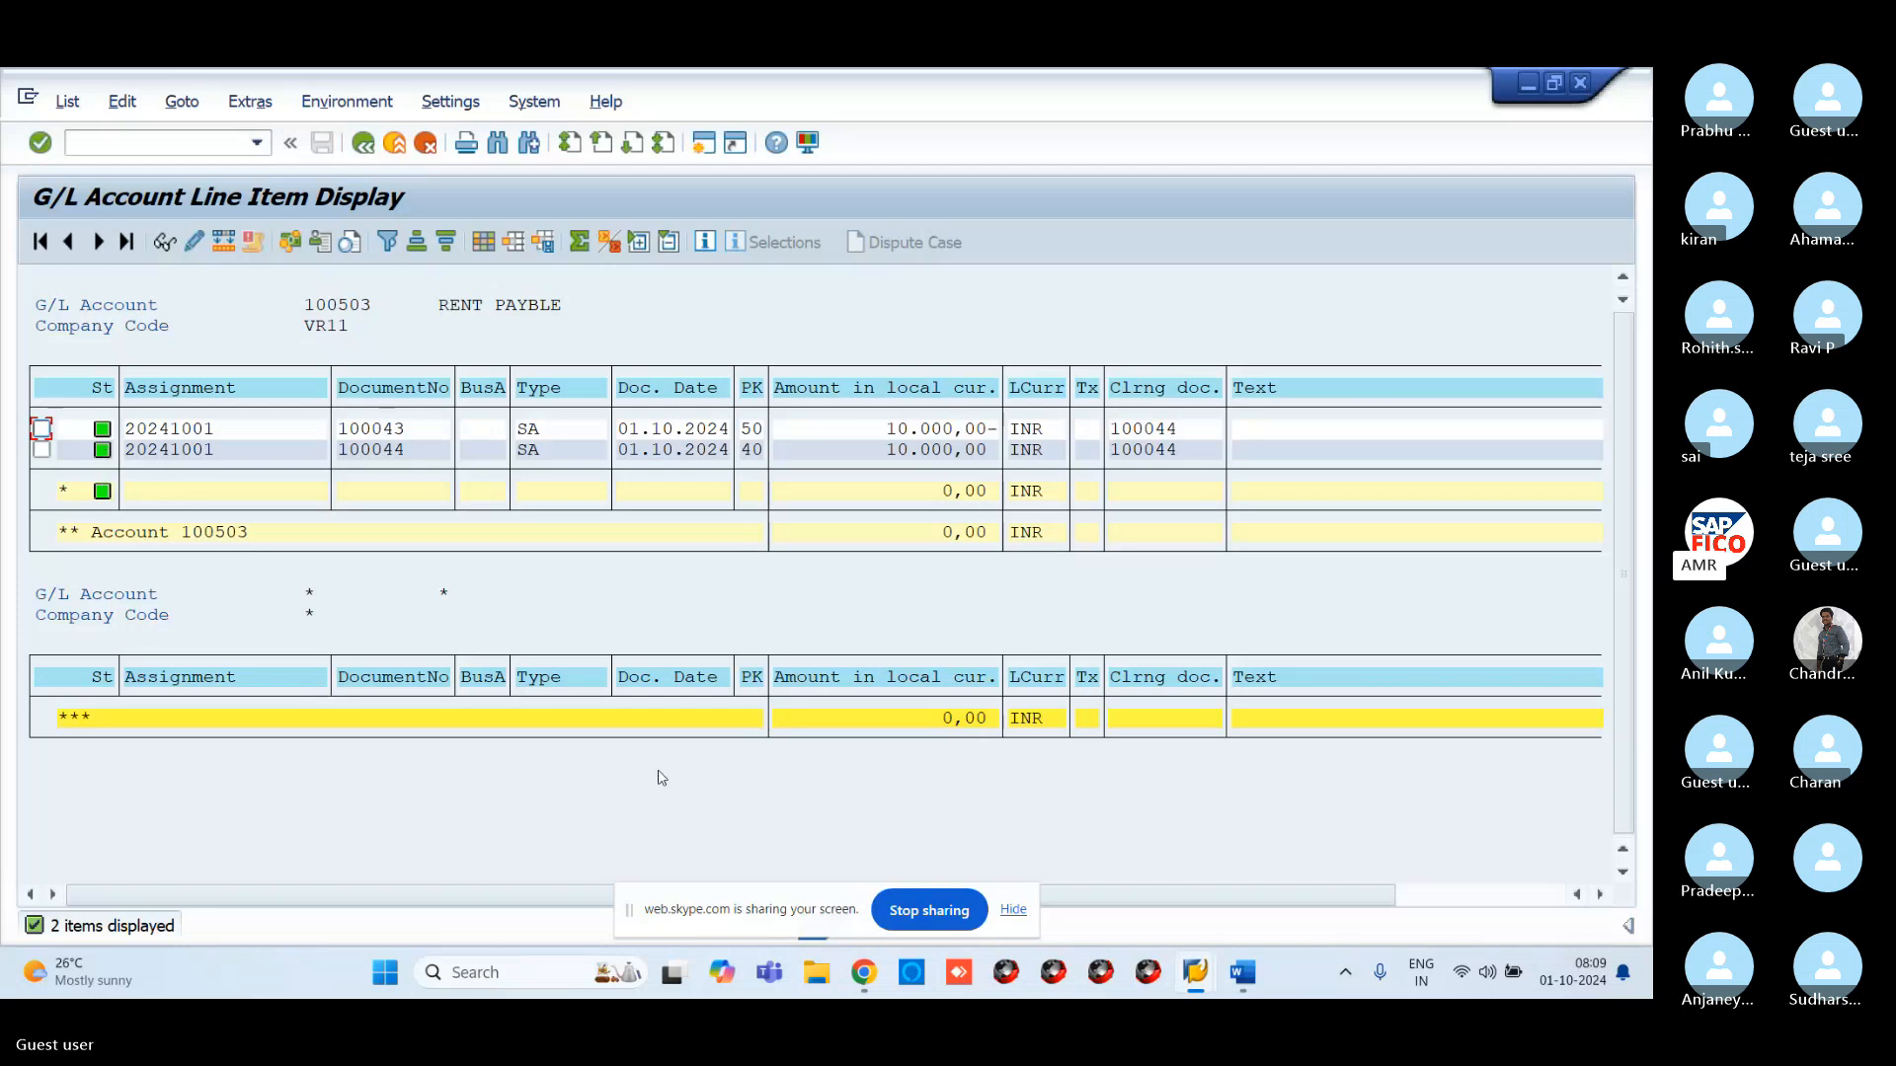
Close the full-size slide in Skype and select the chat notes starting at INVOICE POSTING
{"action": "mouse_move", "coordinate": [867, 988]}
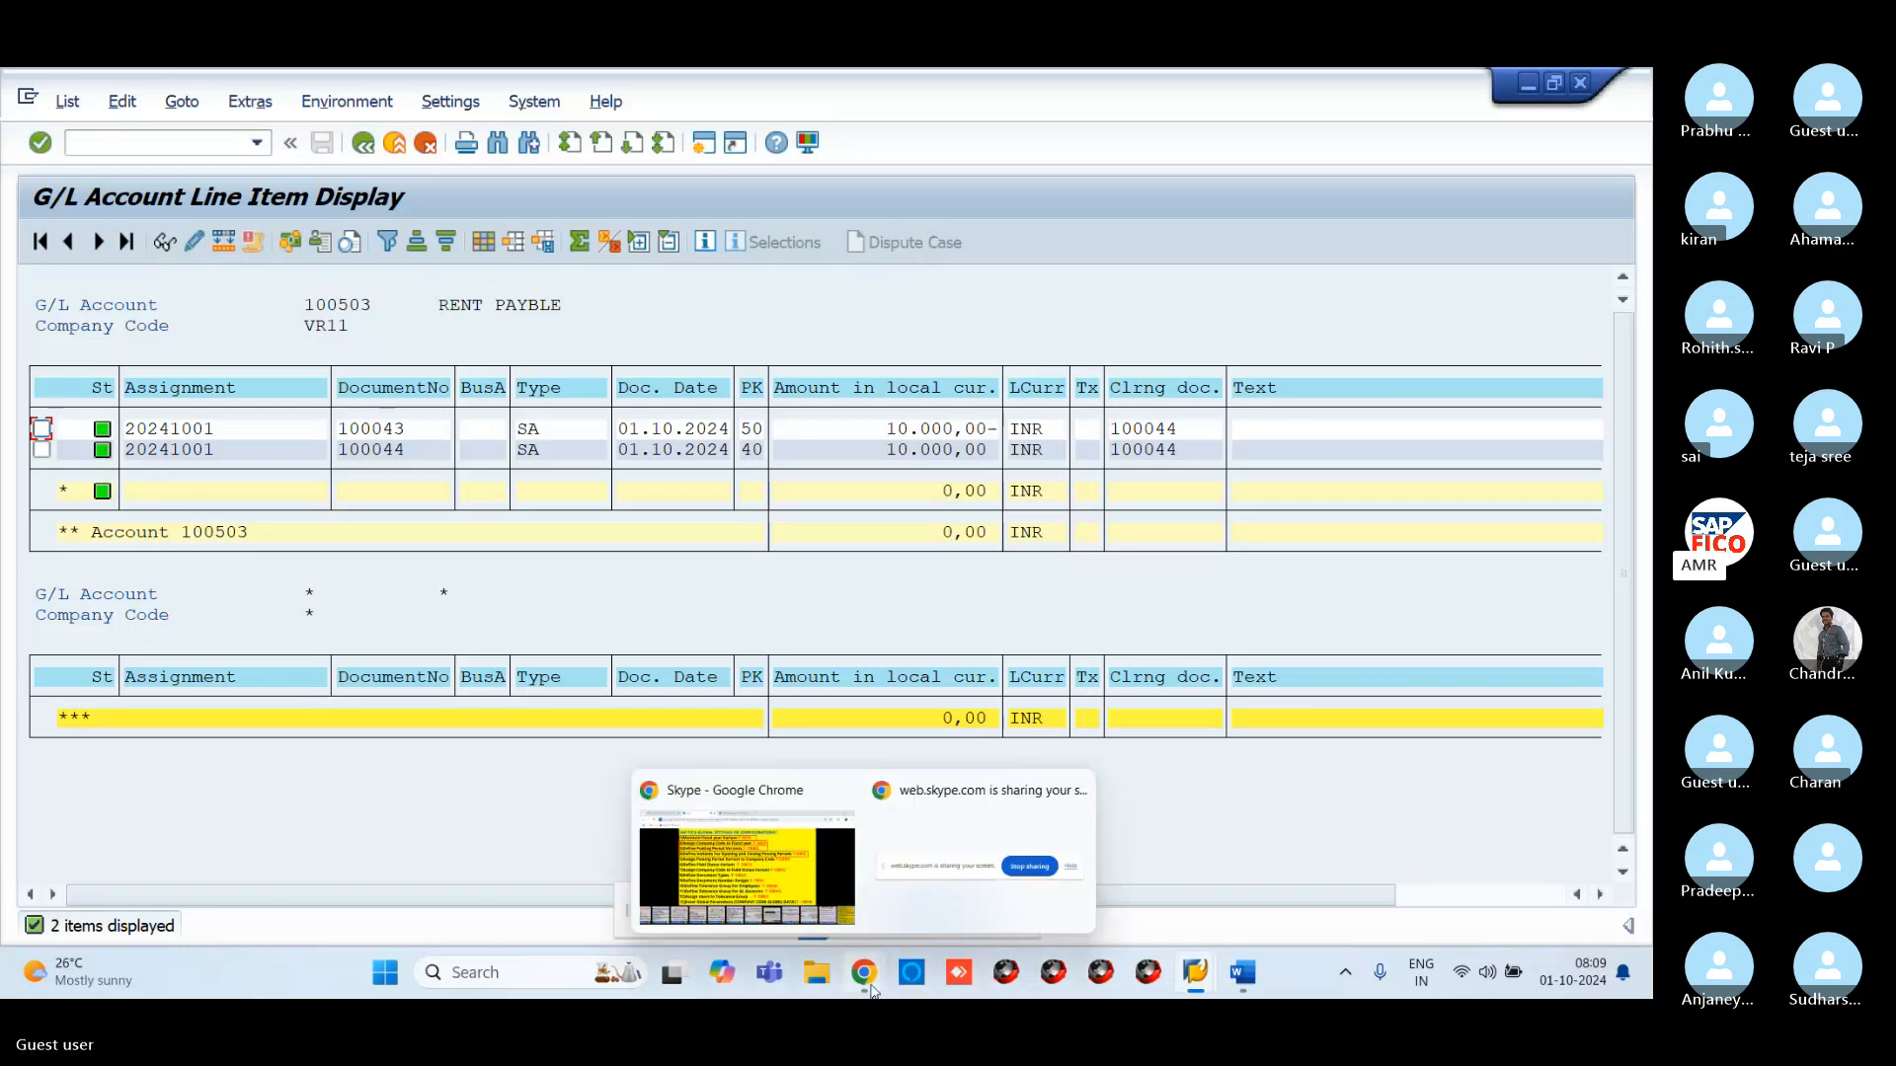
{"action": "left_click", "coordinate": [842, 928]}
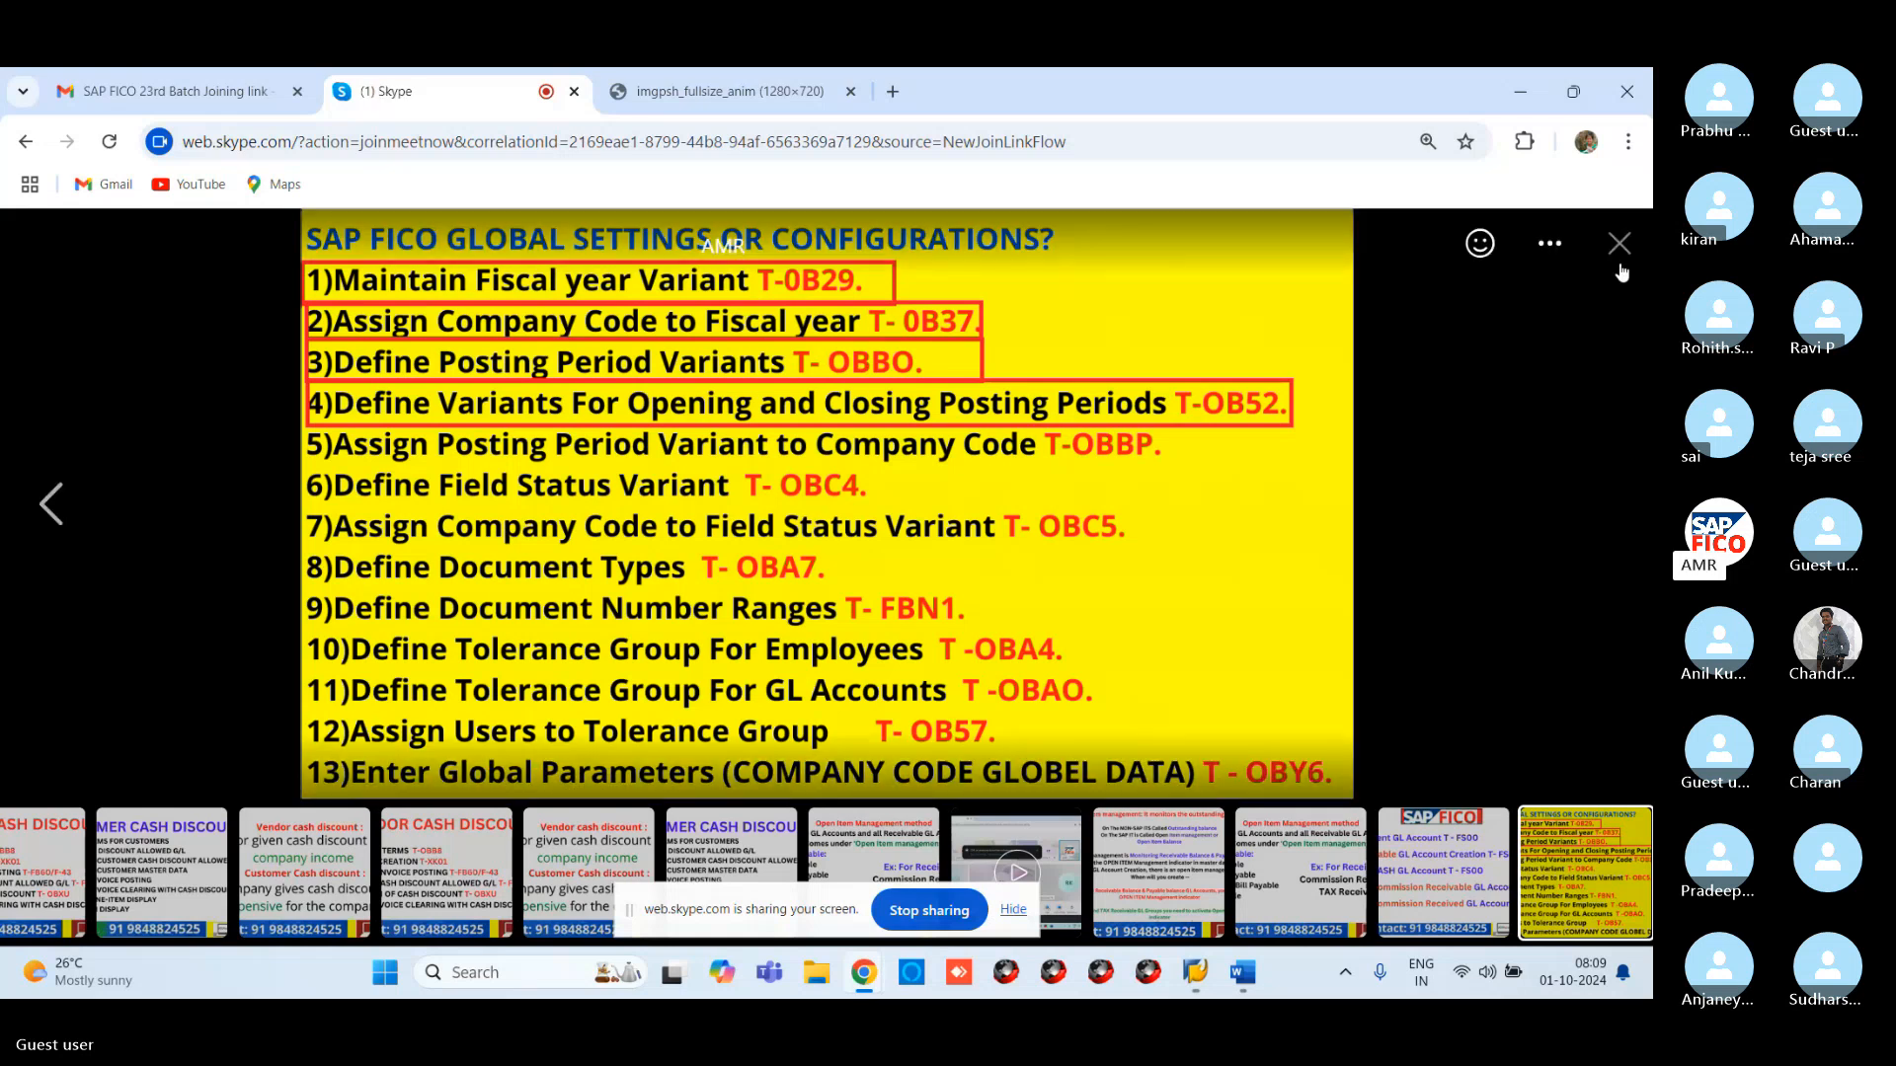
{"action": "left_click", "coordinate": [1619, 243]}
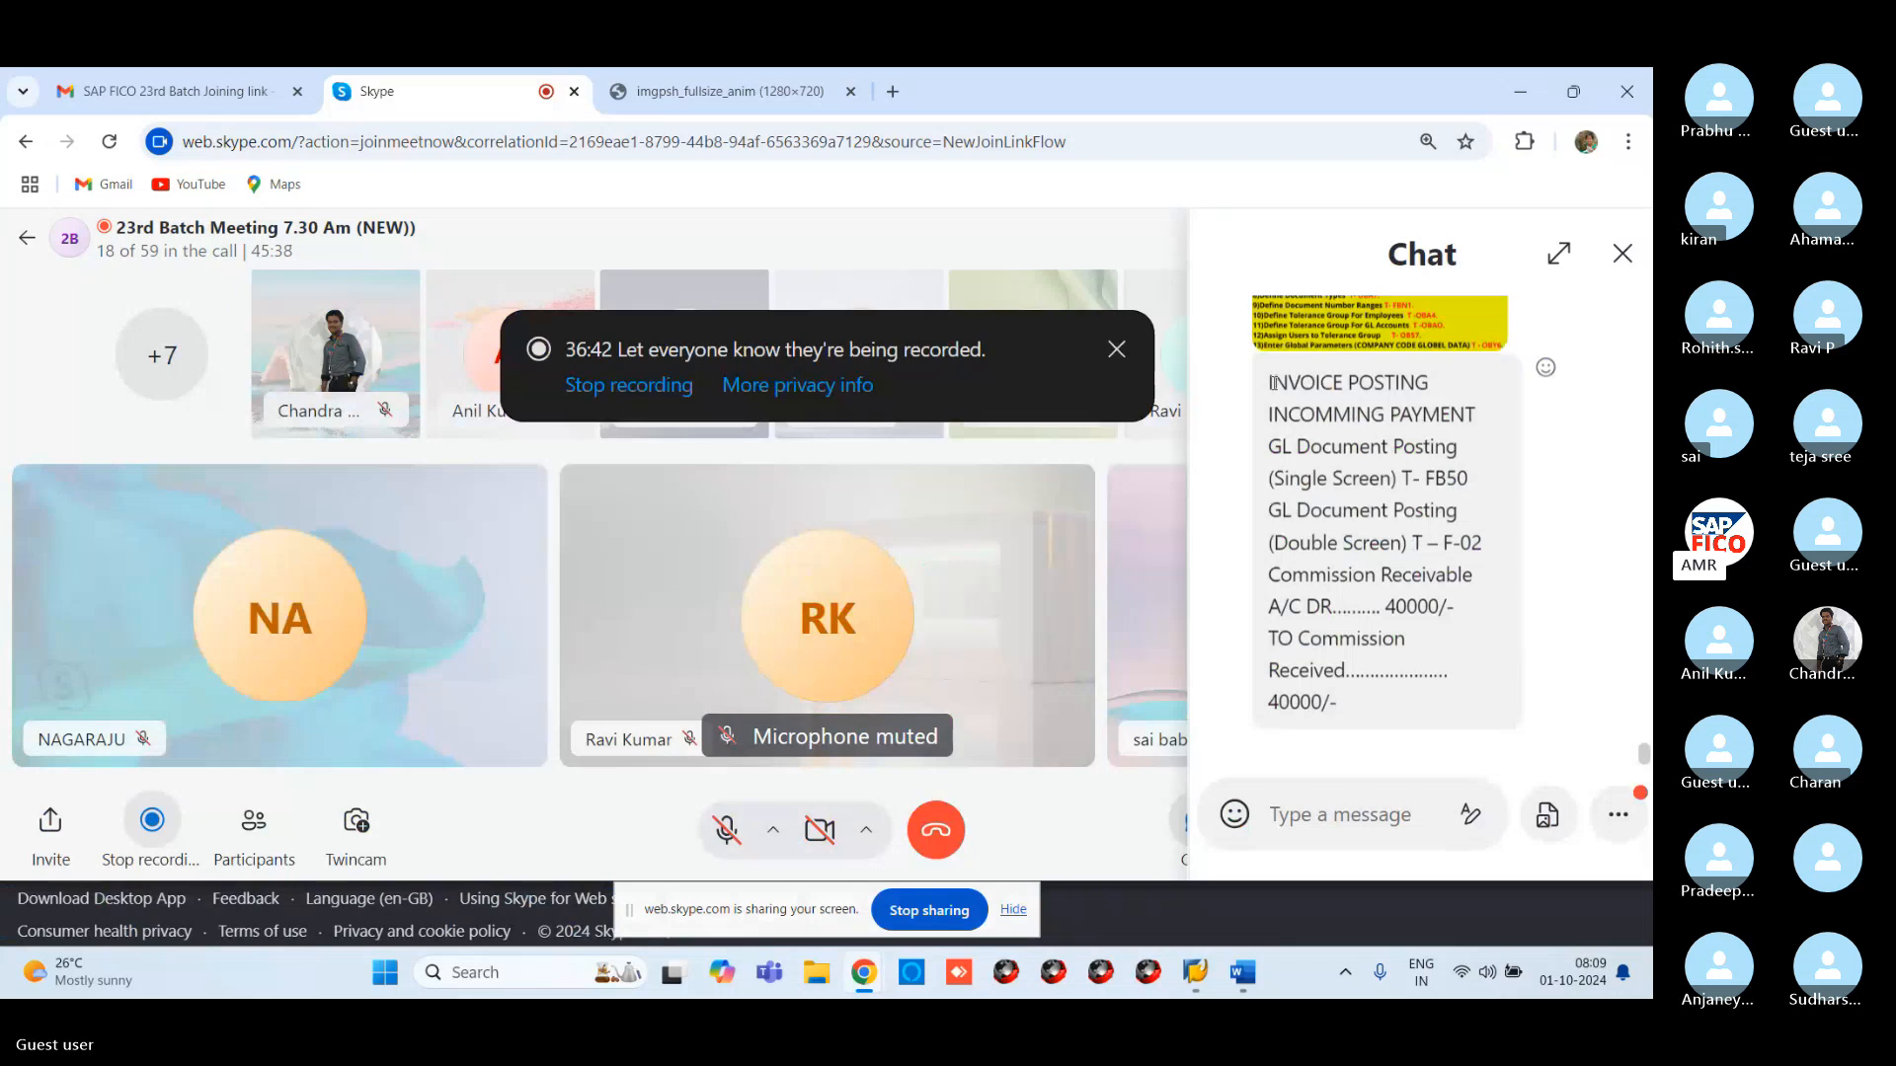
{"action": "left_click_drag", "start_coordinate": [1380, 543], "coordinate": [1373, 839]}
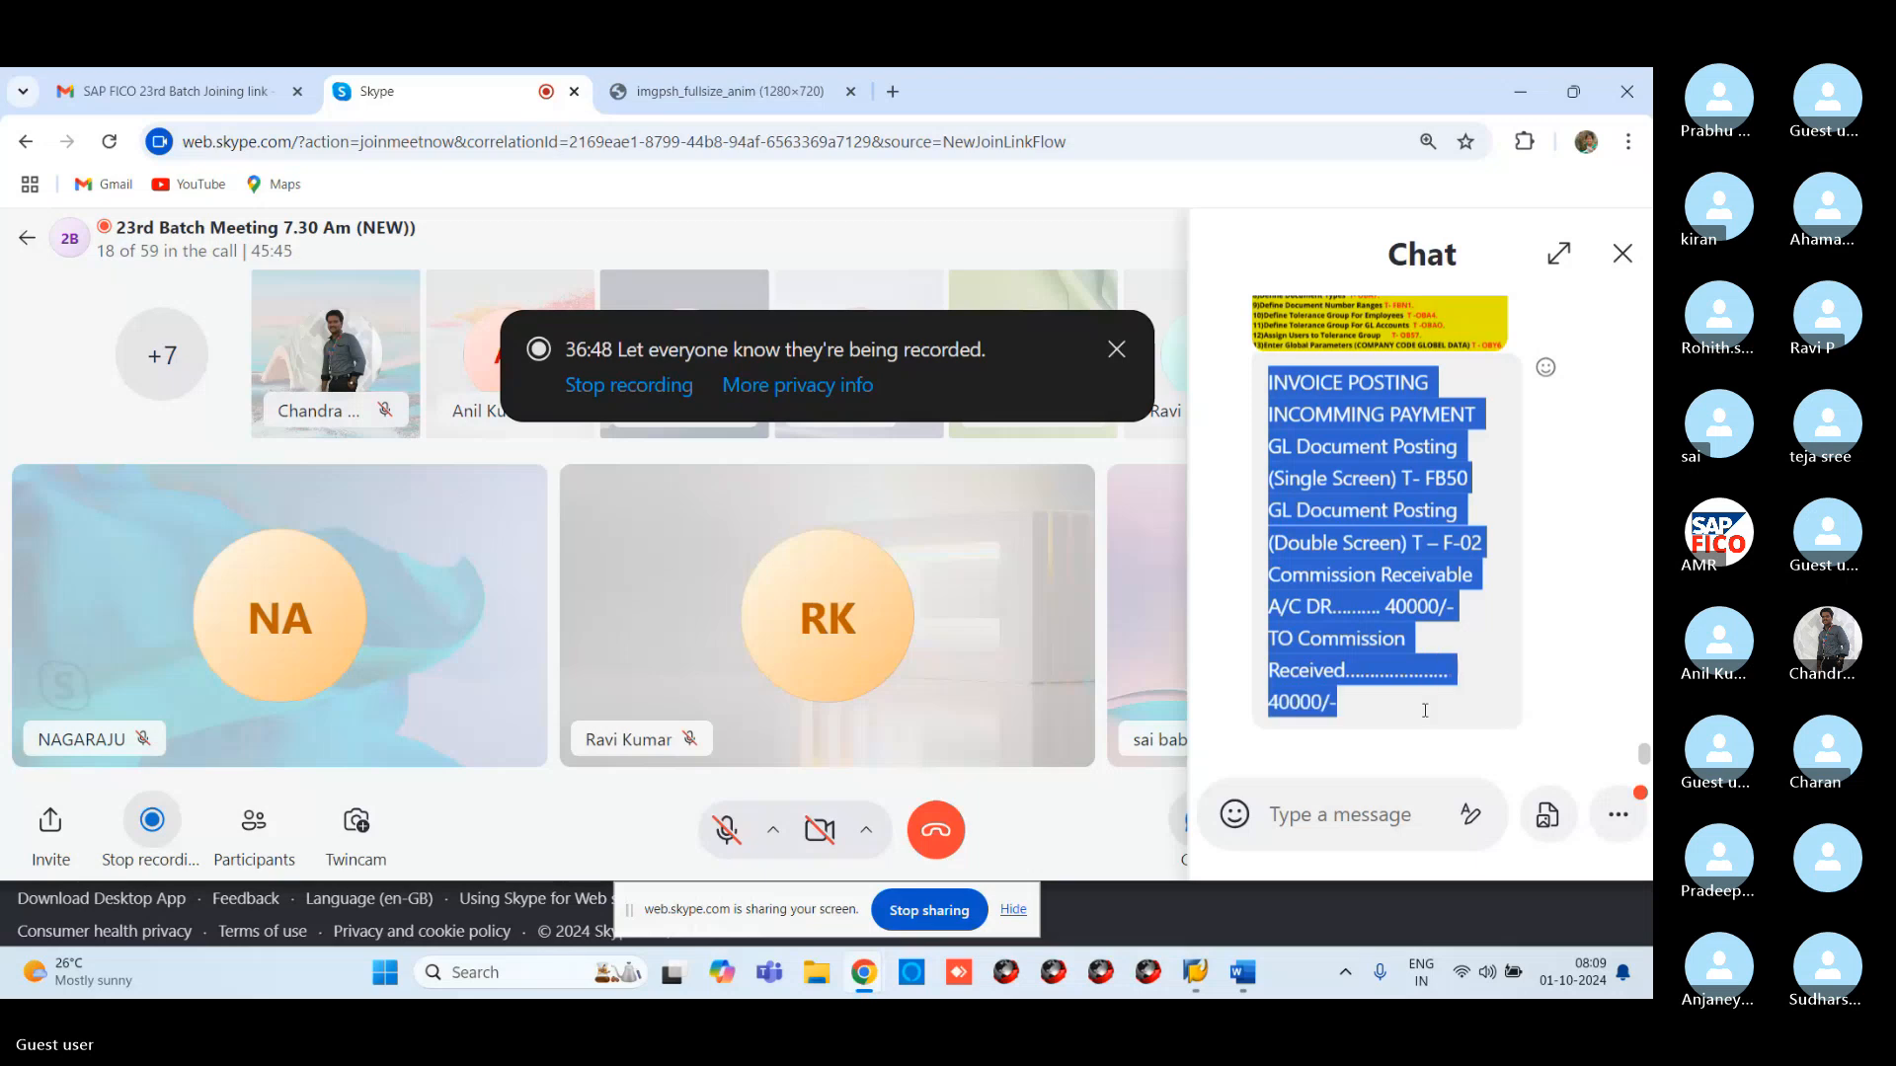
Paste the copied chat notes on a new line in Word and select the six pasted lines
{"action": "left_click", "coordinate": [1243, 973]}
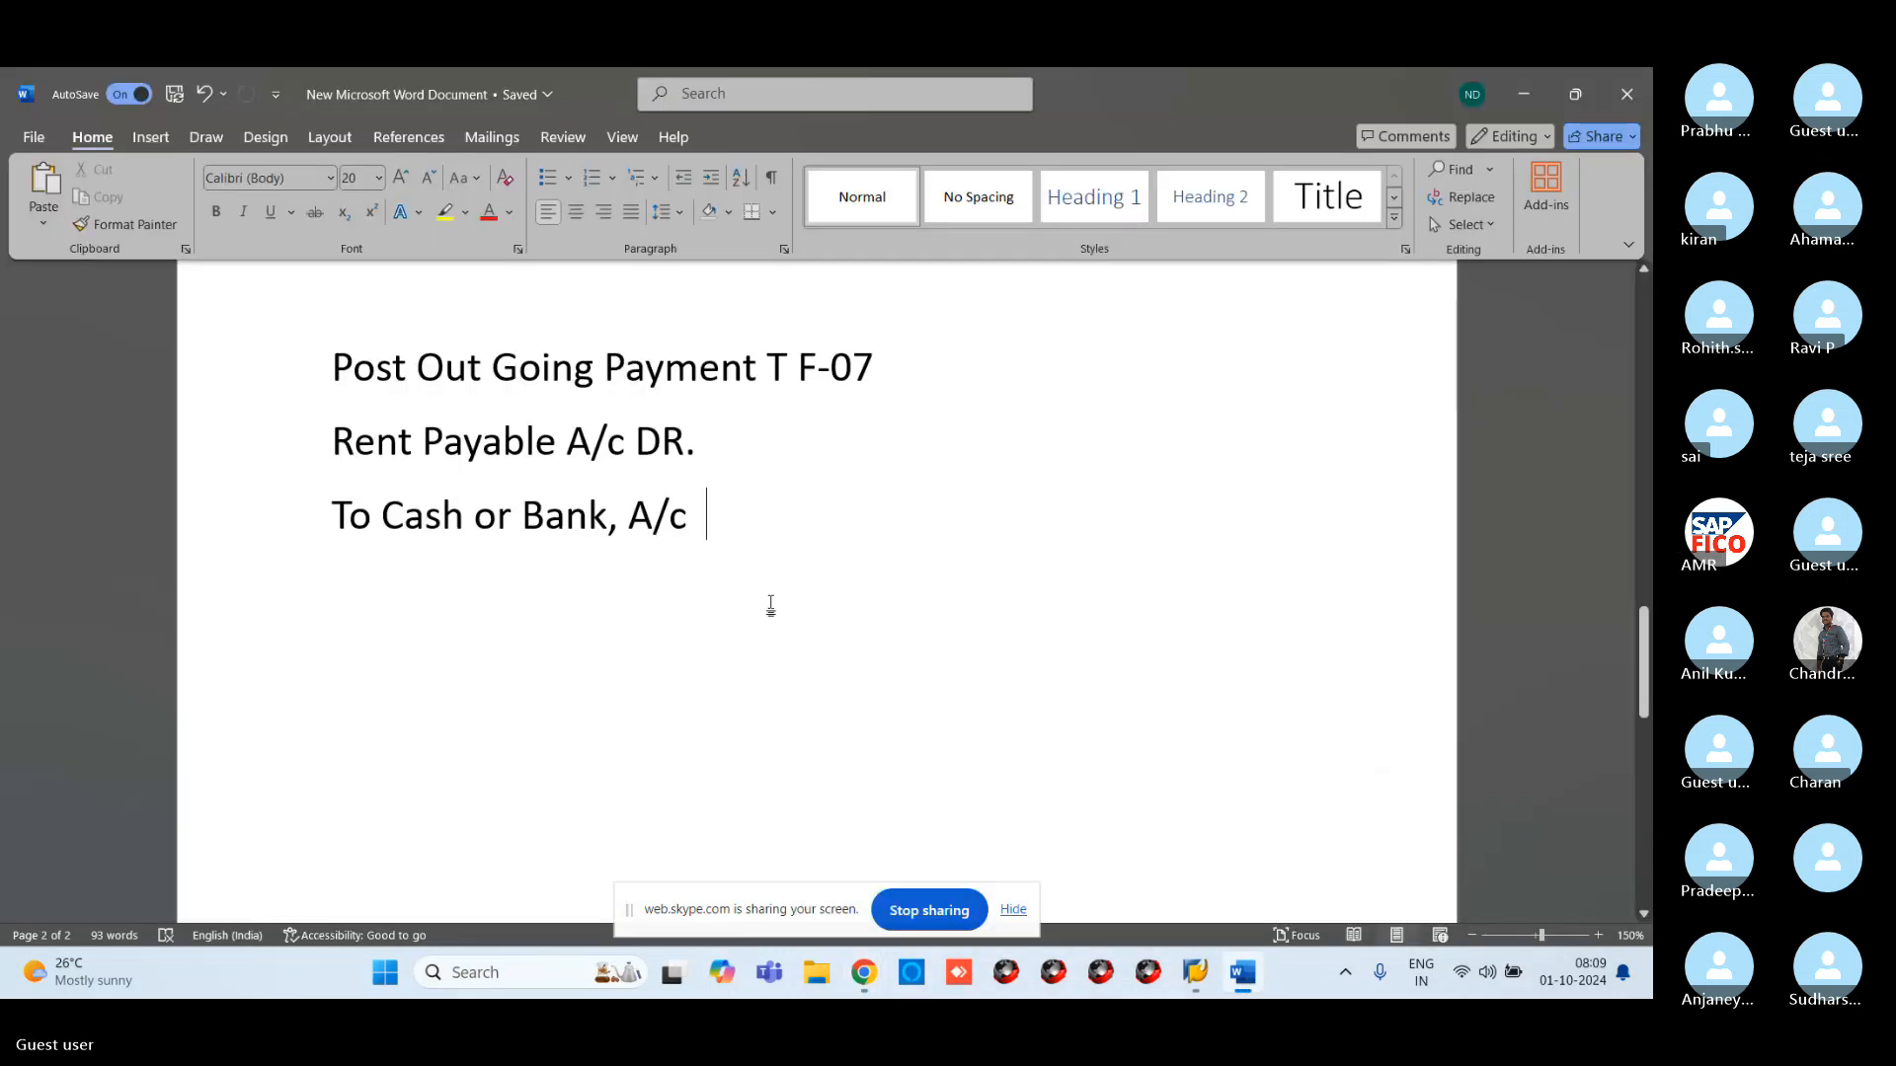
{"action": "key", "text": "Return"}
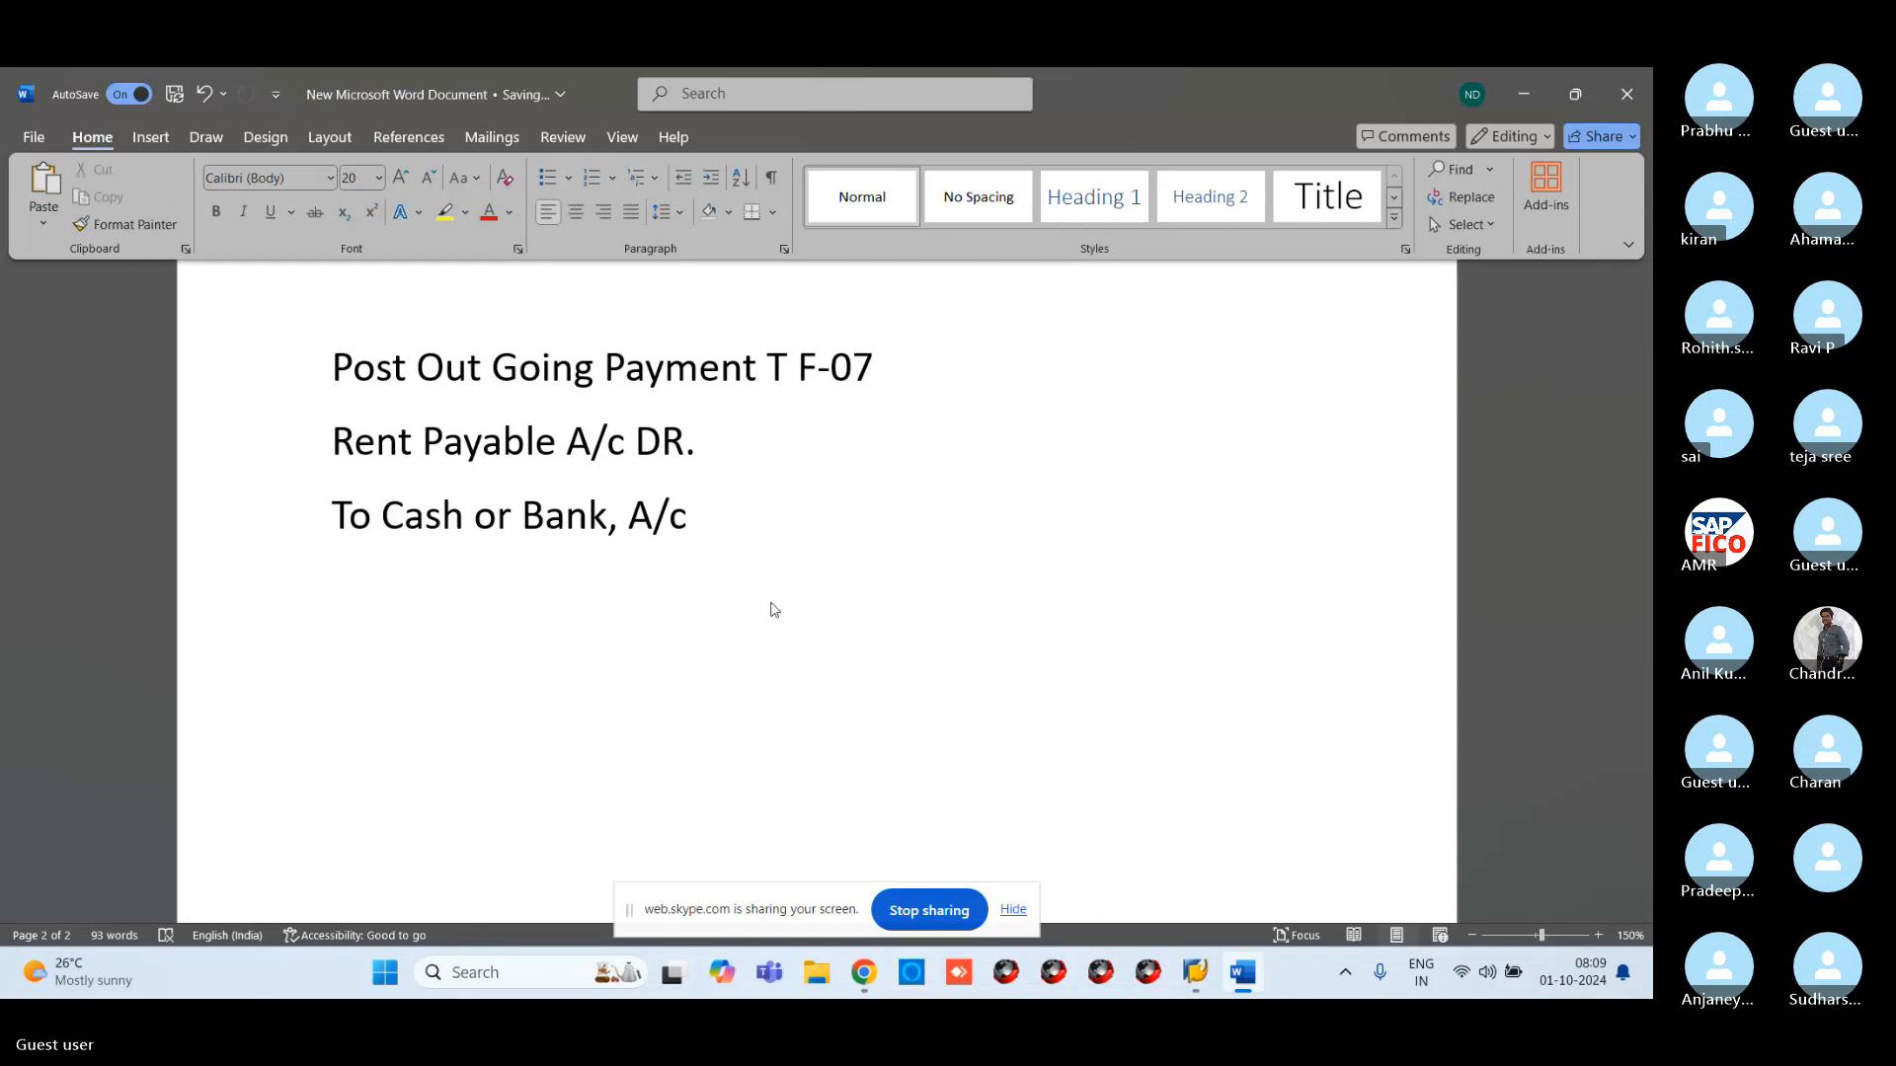
{"action": "key", "text": "ctrl+v"}
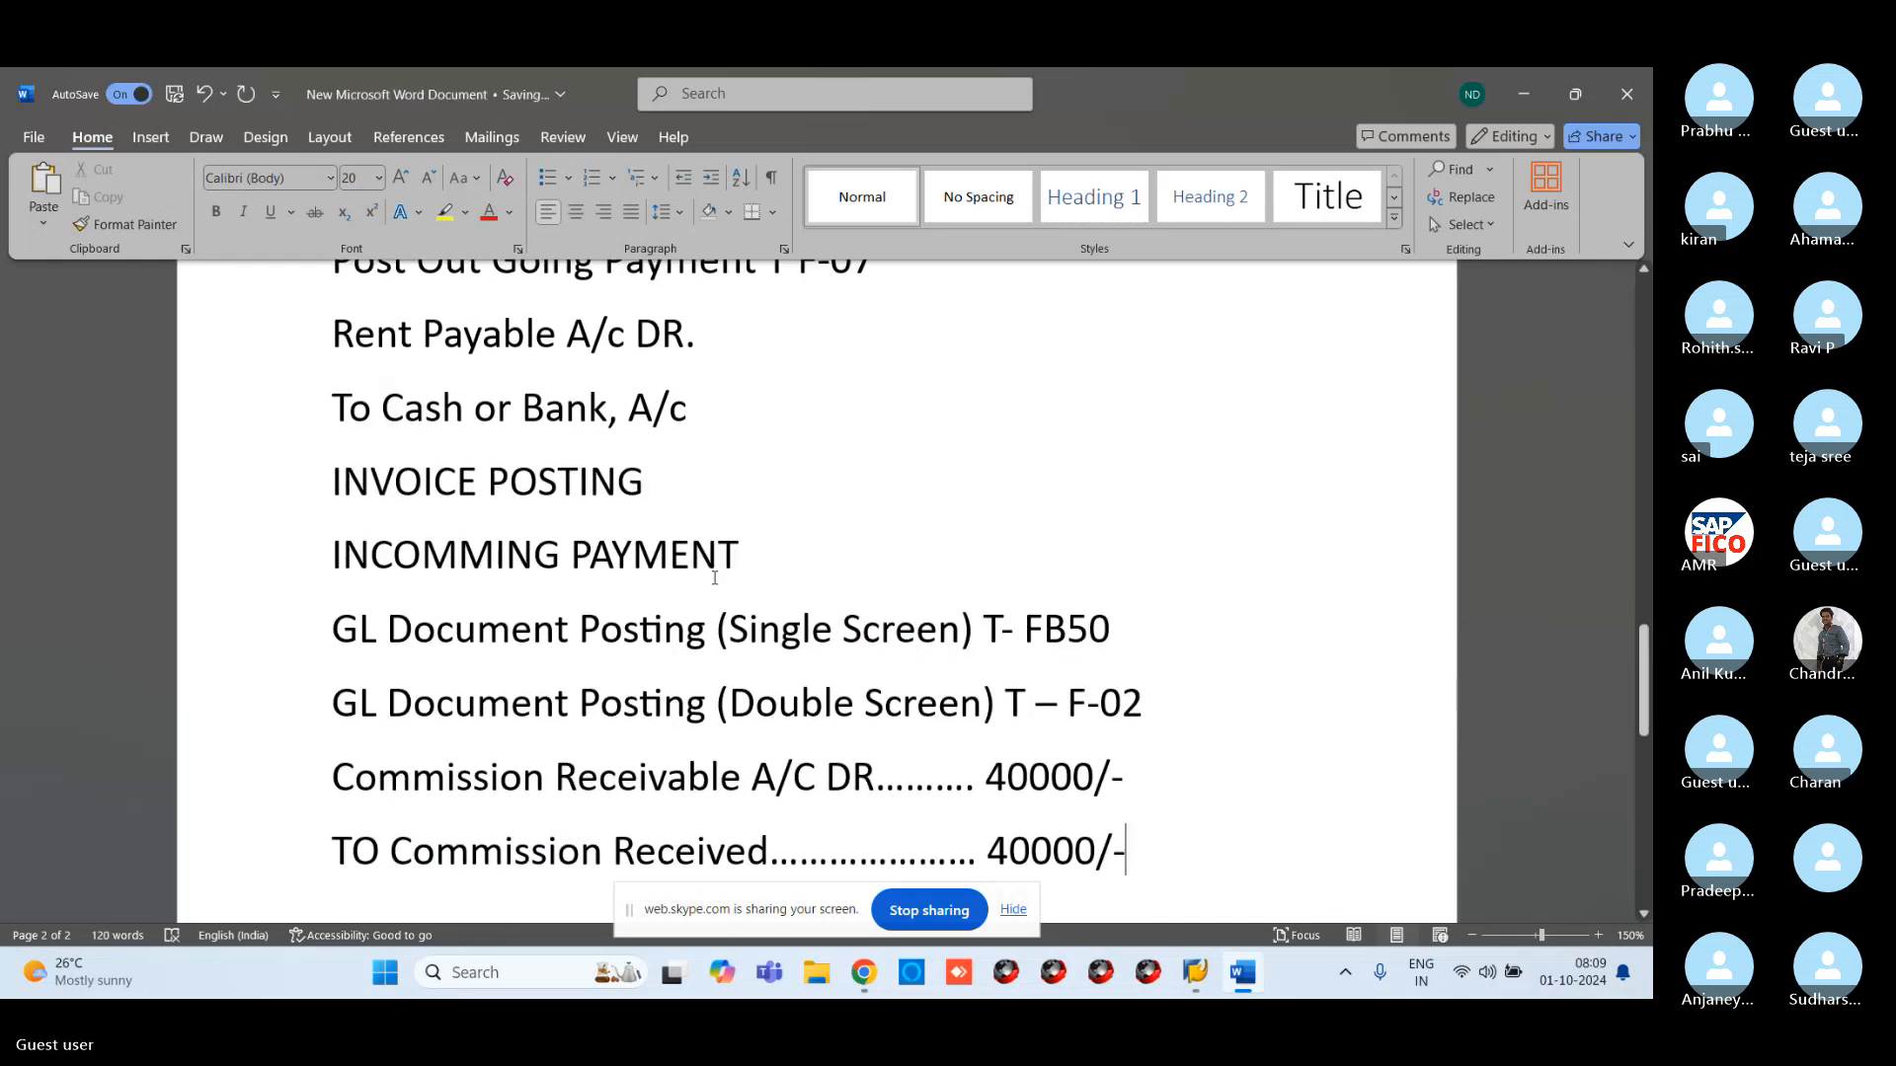
{"action": "left_click", "coordinate": [347, 474]}
{"action": "left_click_drag", "start_coordinate": [348, 474], "coordinate": [1154, 859]}
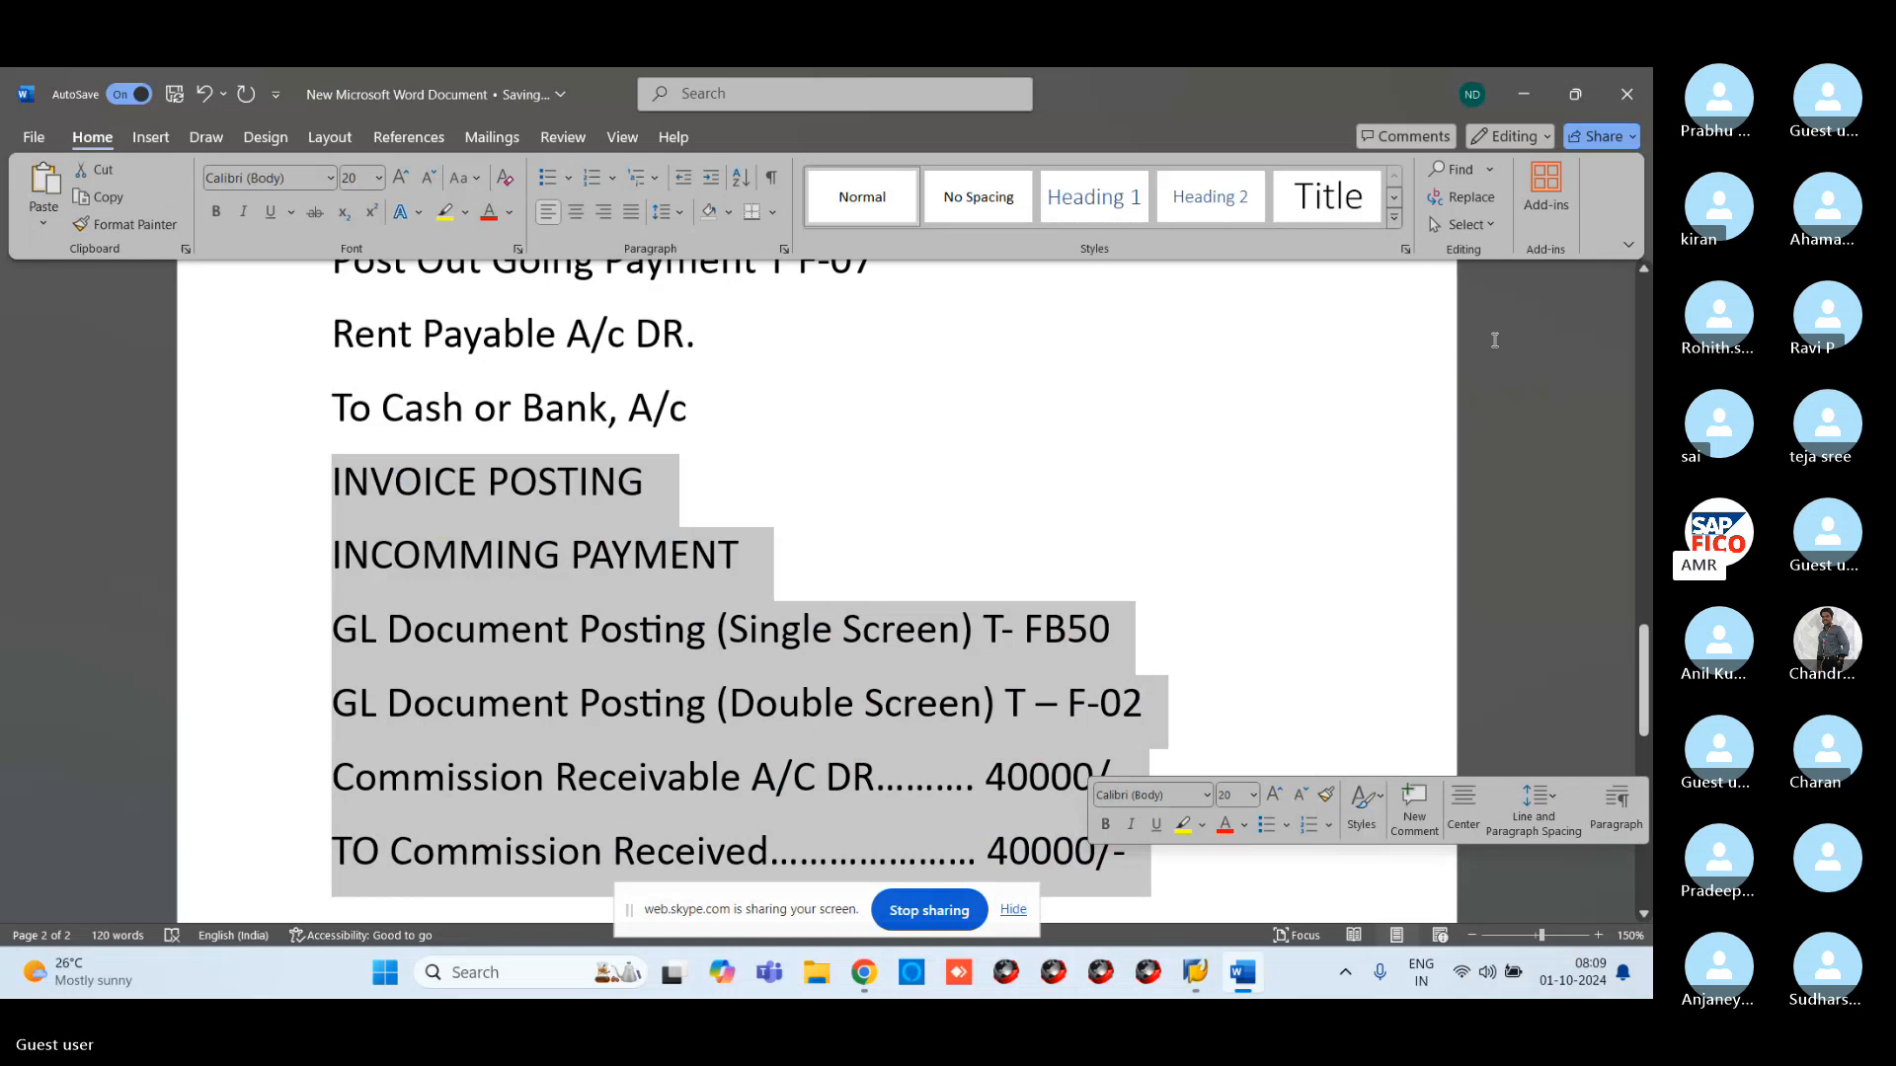
{"action": "left_click_drag", "start_coordinate": [1645, 680], "coordinate": [1645, 698]}
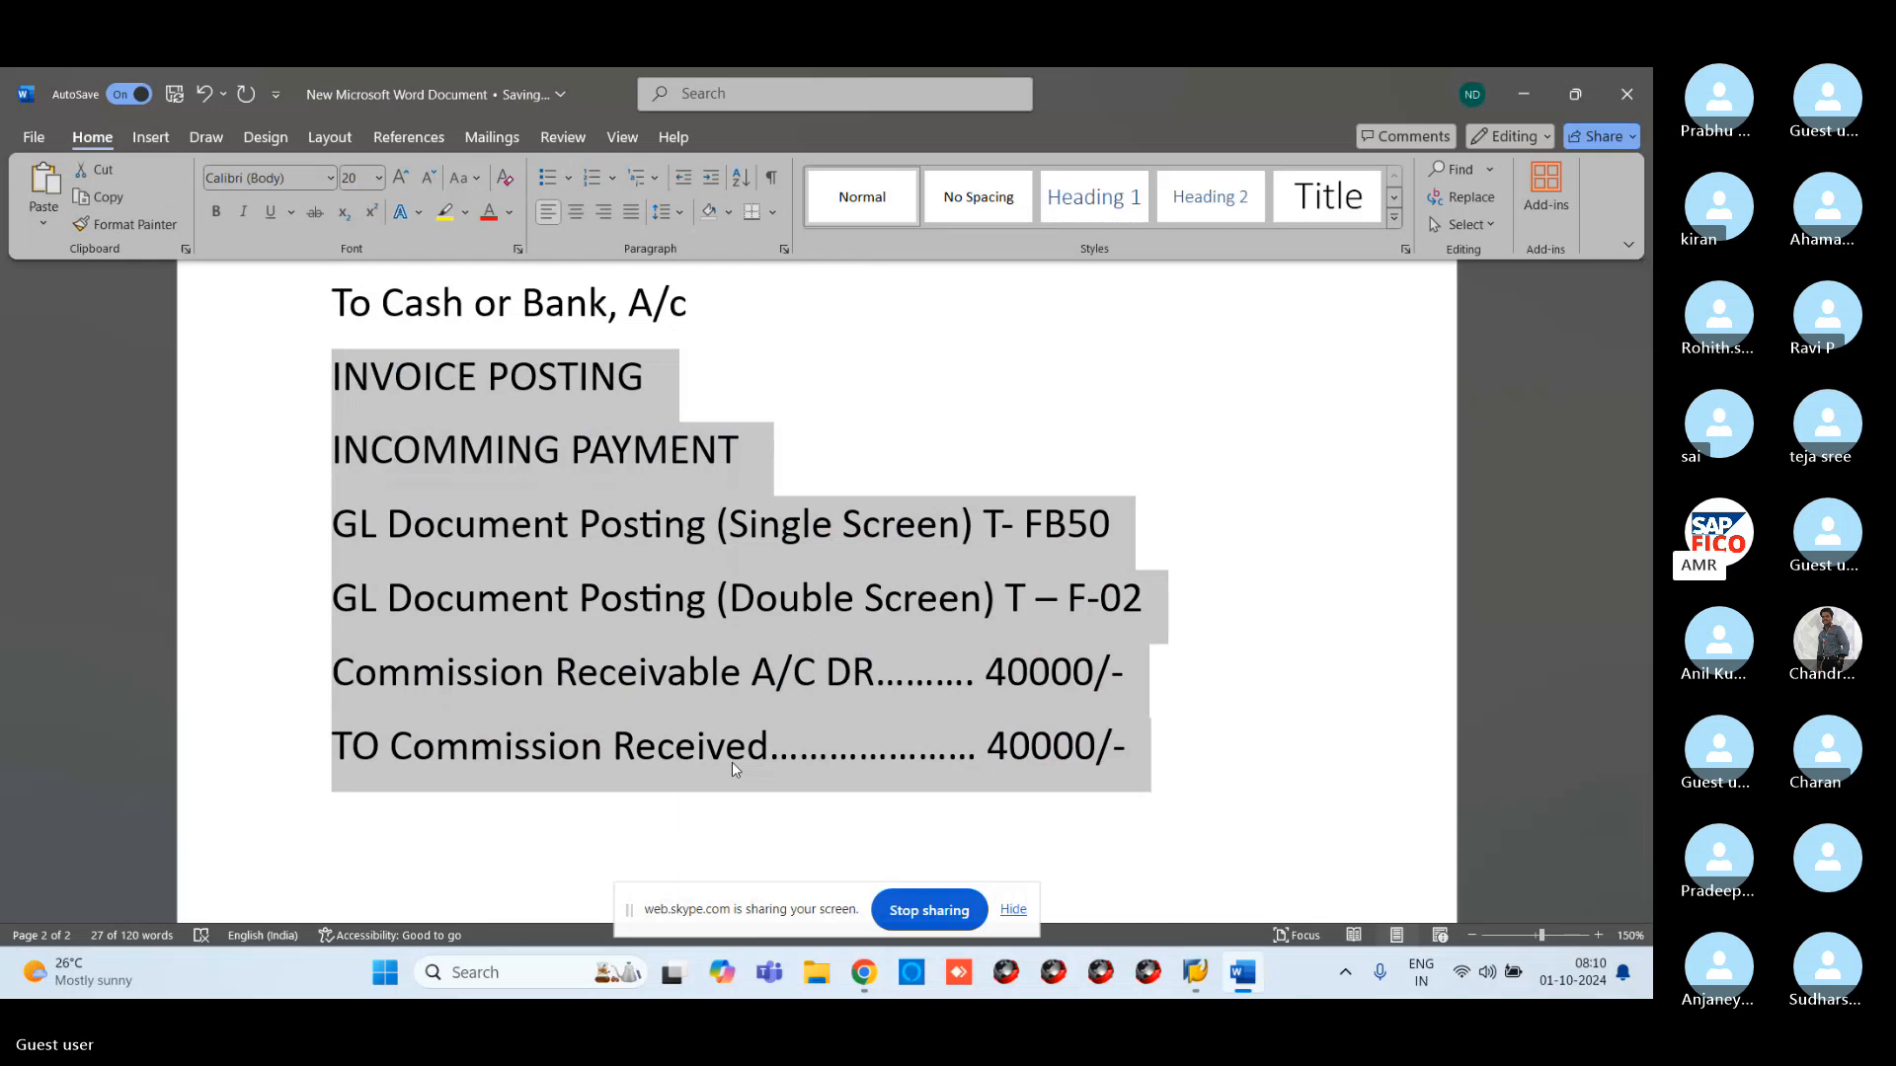
Start an FB50 G/L account document with document date 01.10.2024
{"action": "mouse_move", "coordinate": [1193, 972]}
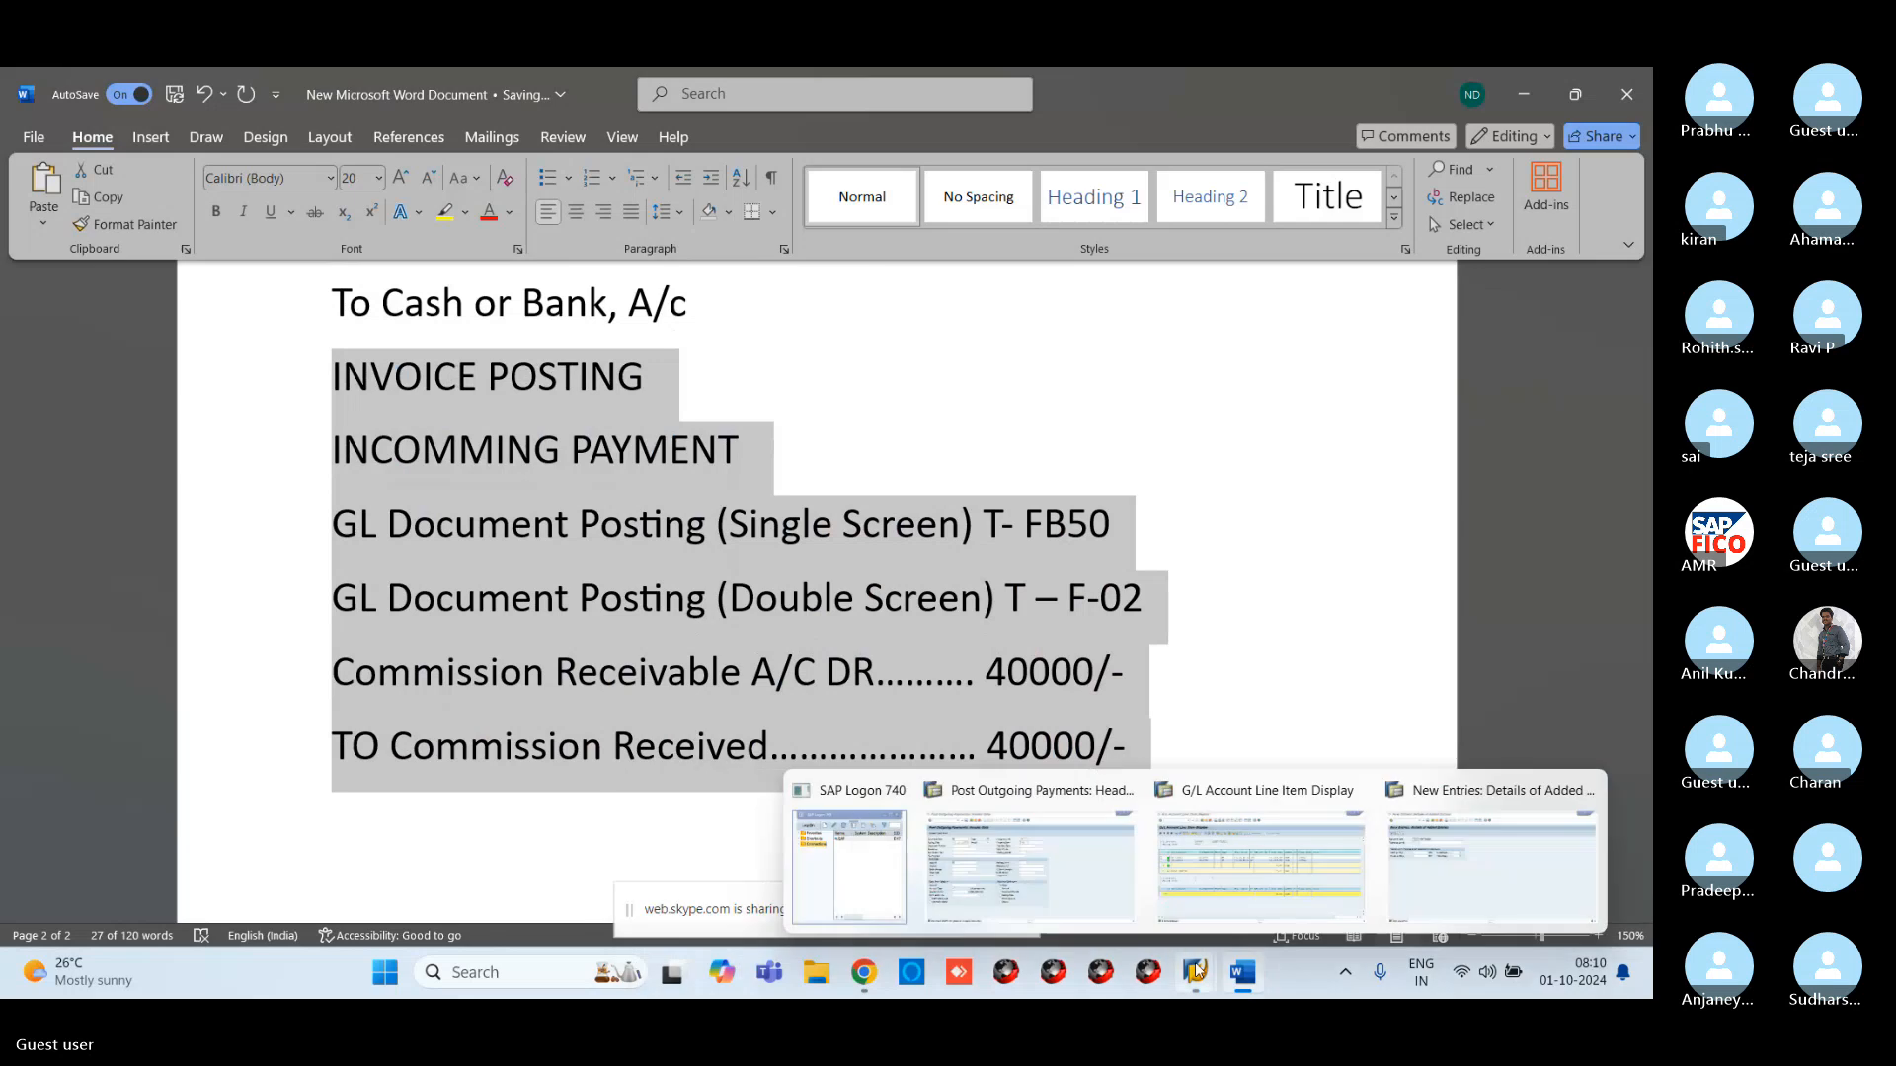
{"action": "left_click", "coordinate": [1116, 868]}
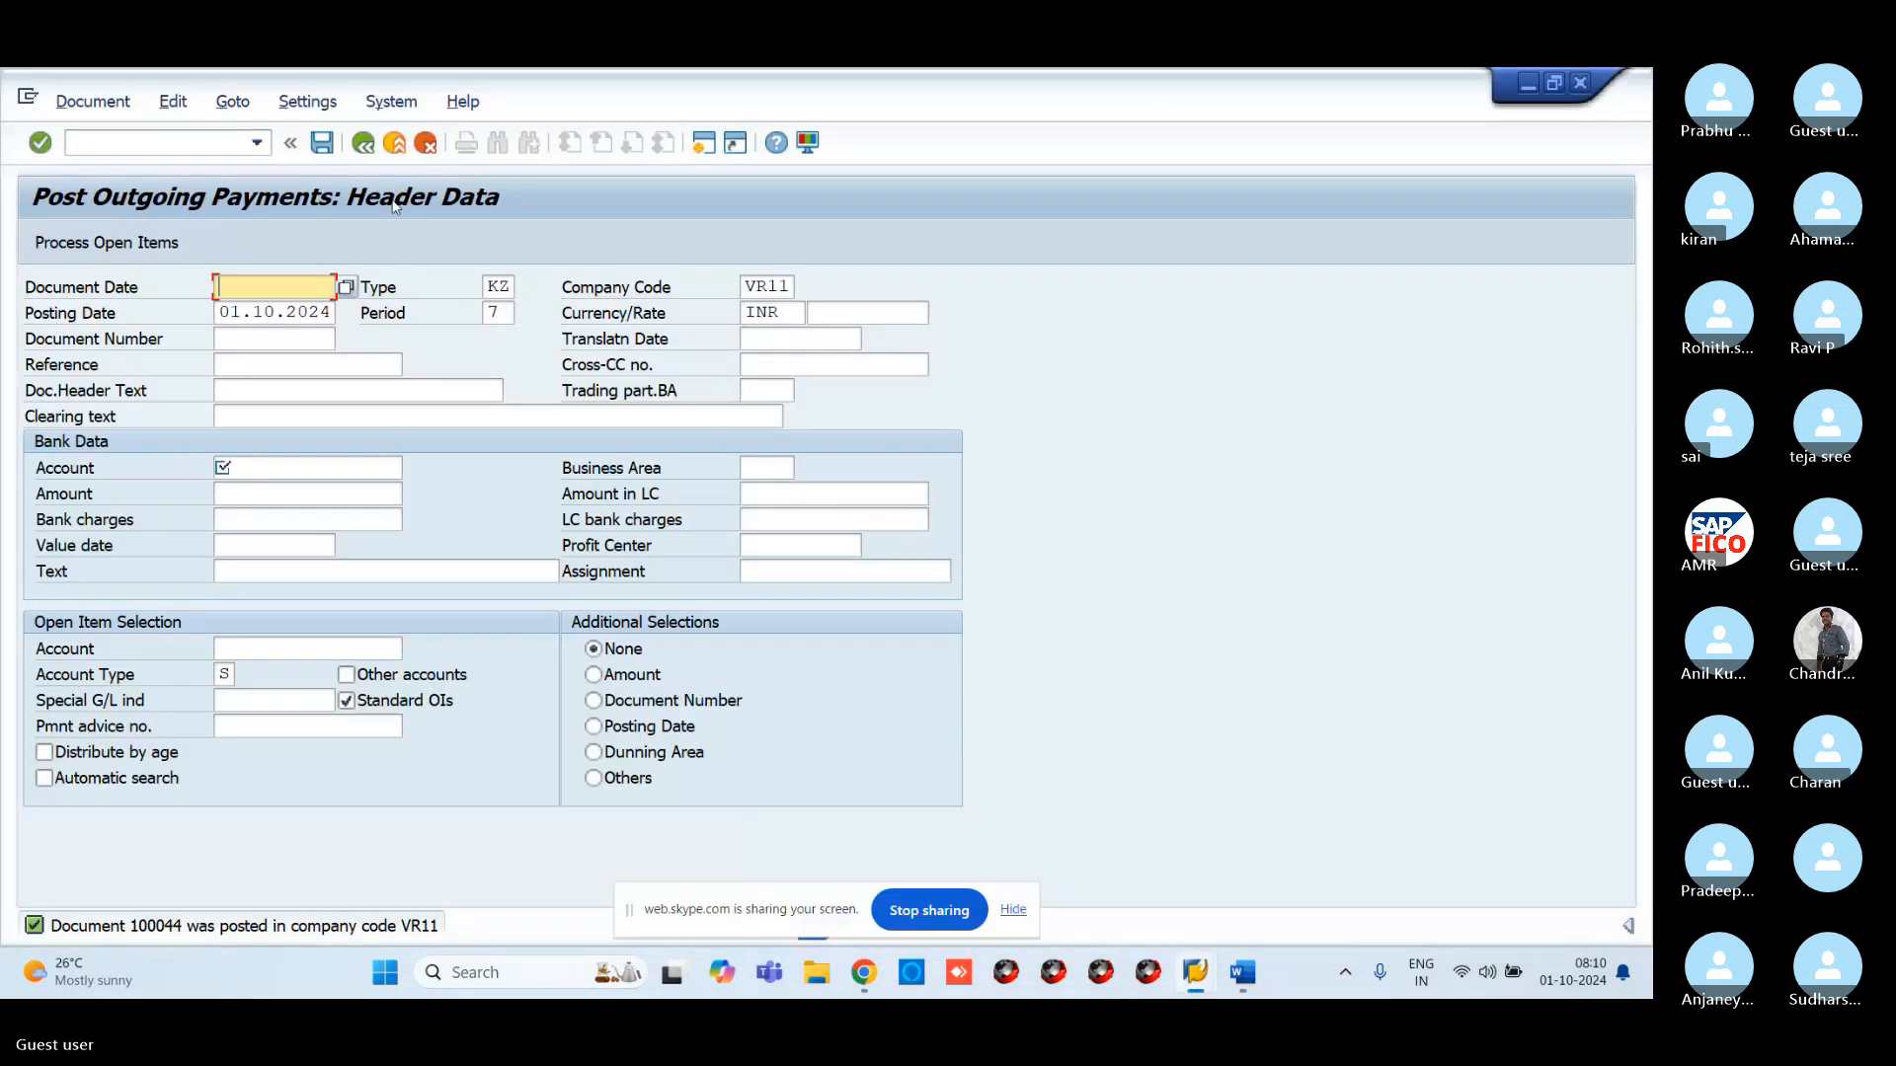
{"action": "type", "text": "/NFB5"}
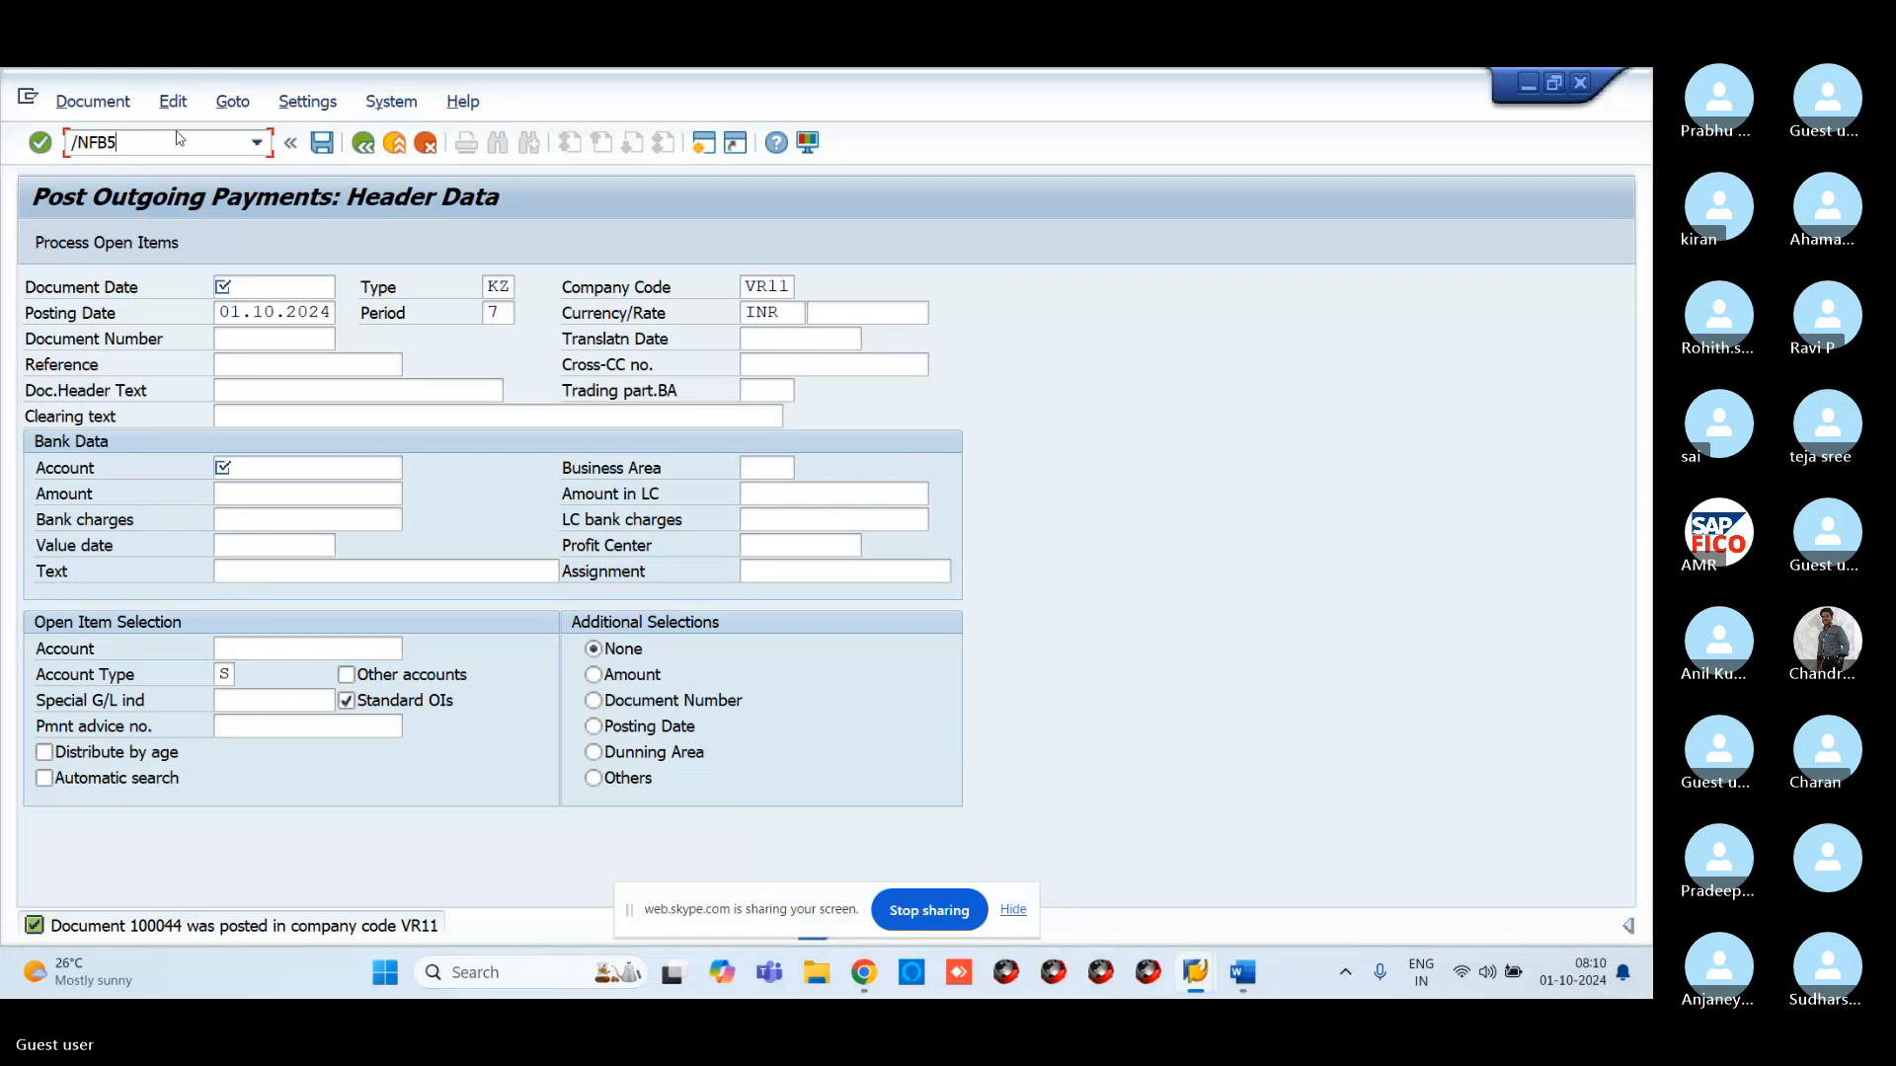
{"action": "type", "text": "0"}
{"action": "key", "text": "Return"}
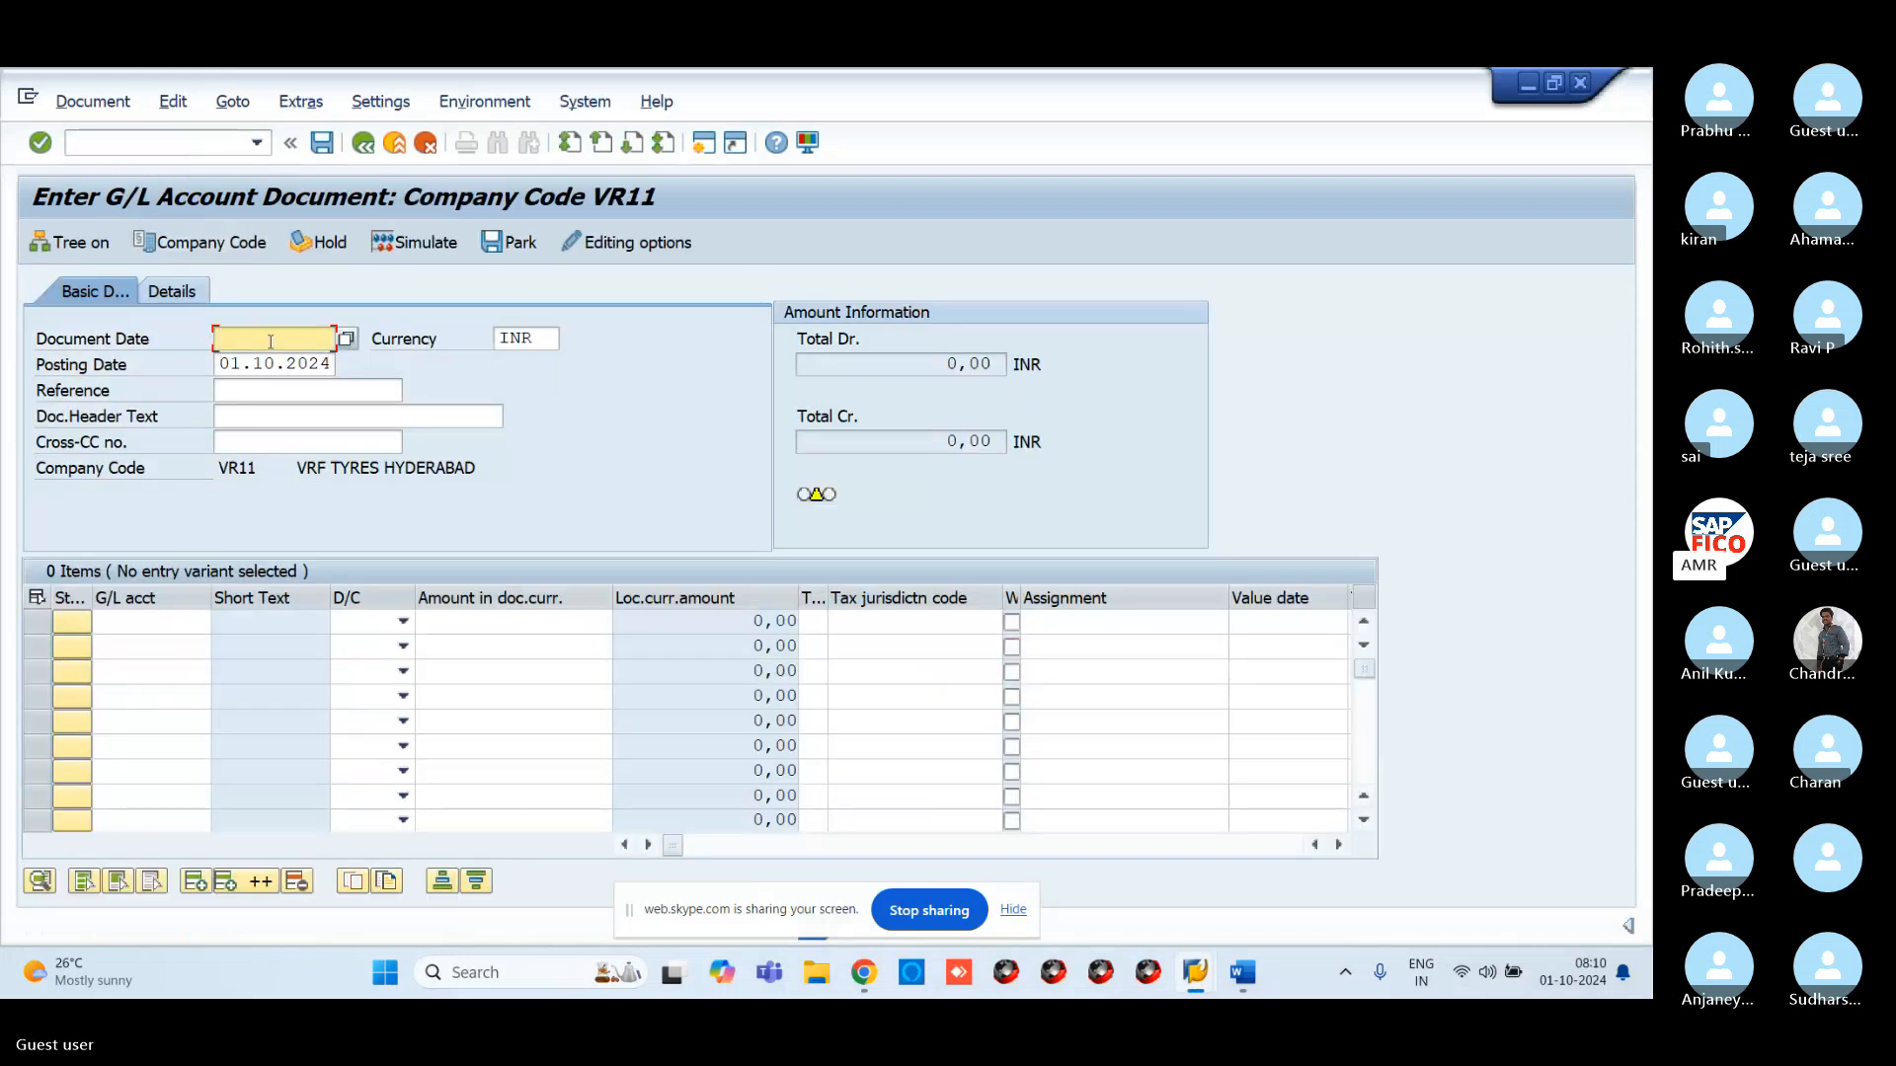
{"action": "left_click", "coordinate": [346, 338]}
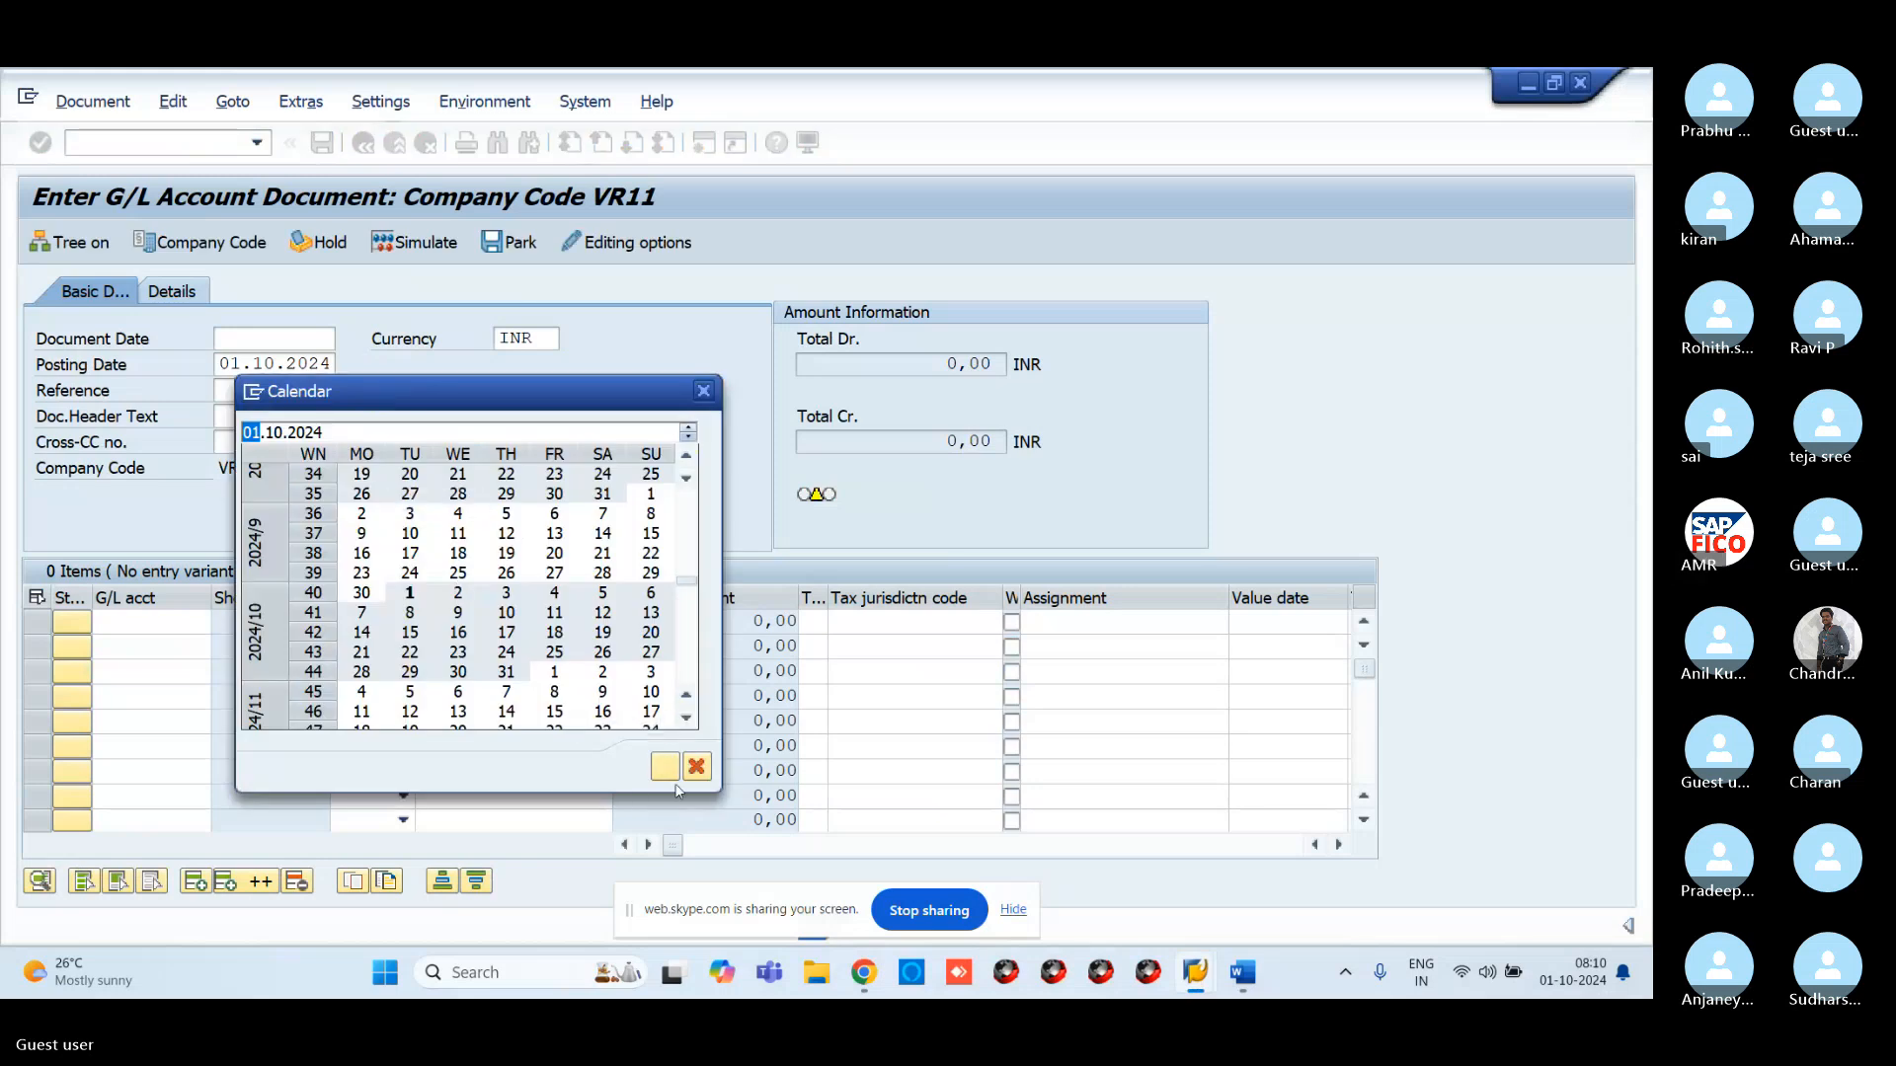
{"action": "left_click", "coordinate": [676, 780]}
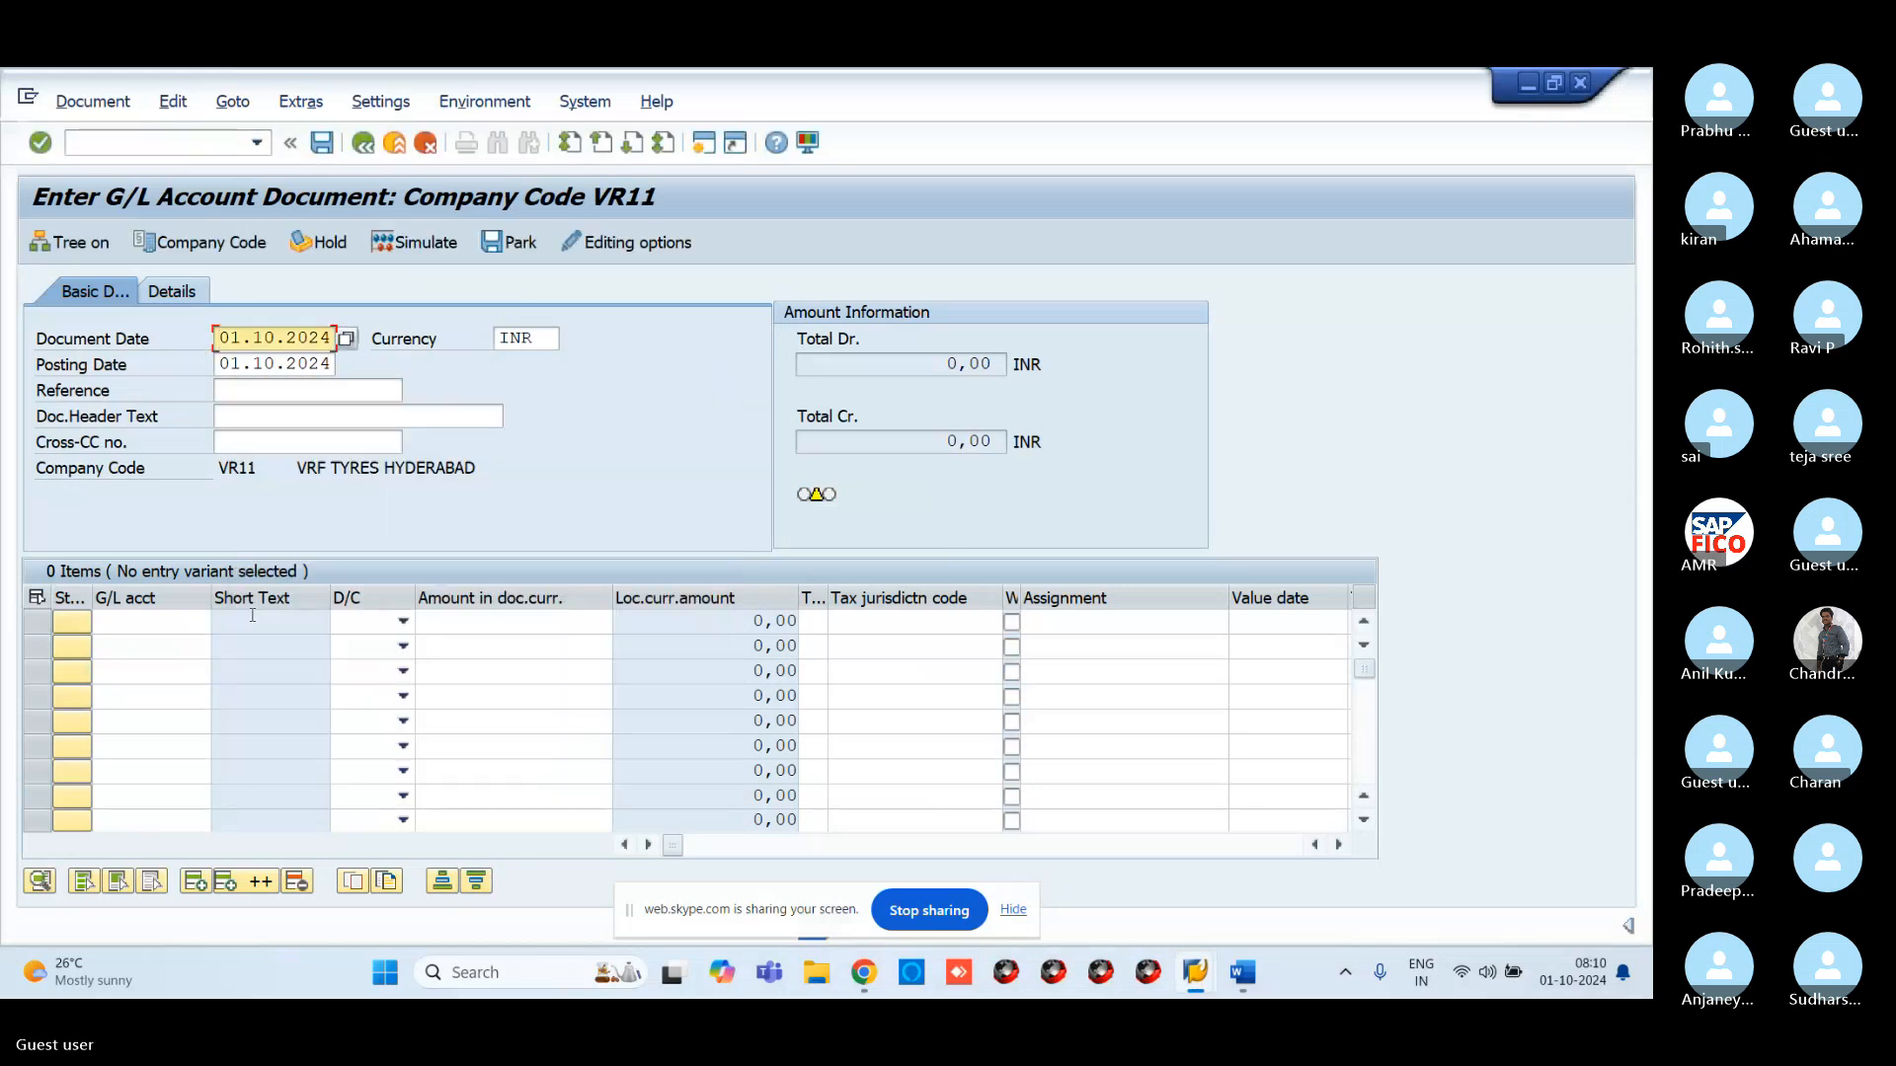
Make line one a debit of 10000 to account 200109 COMMISSION RECEIVABLE A/C
{"action": "left_click", "coordinate": [184, 619]}
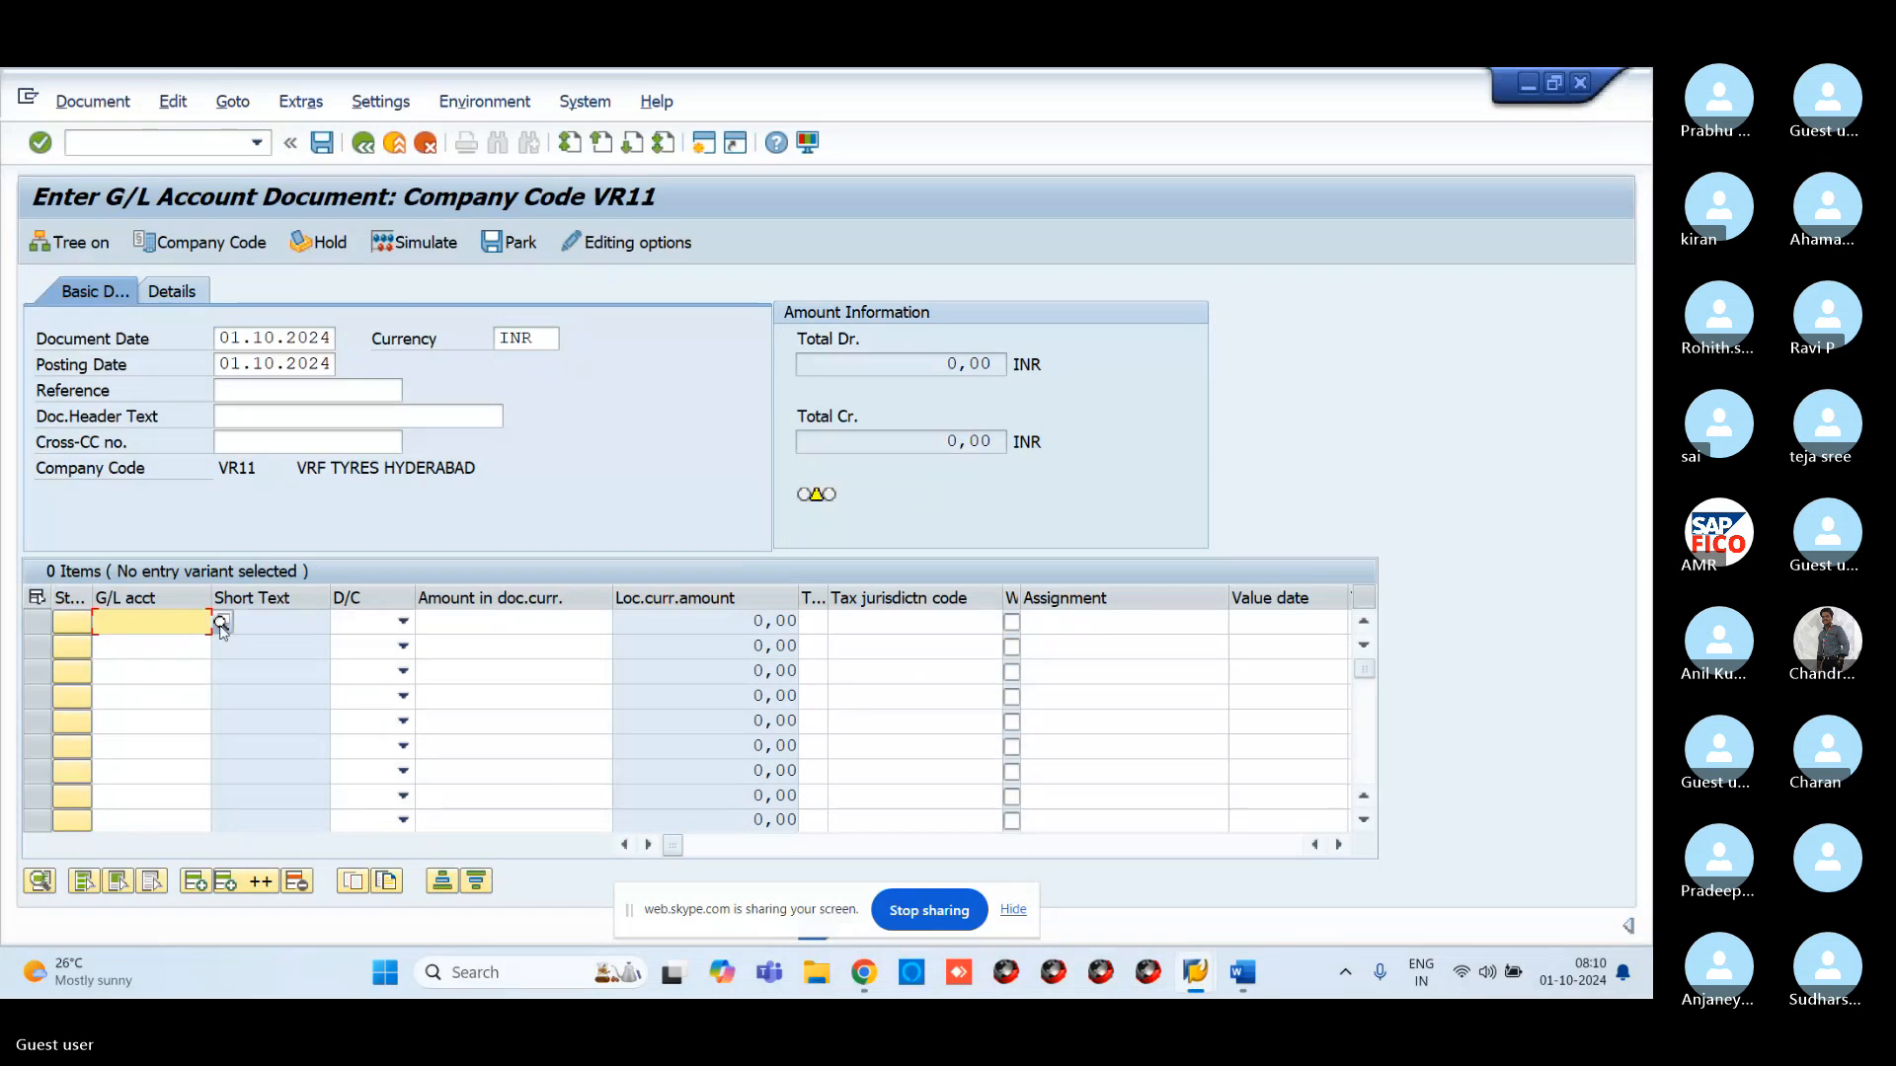
{"action": "left_click", "coordinate": [222, 622]}
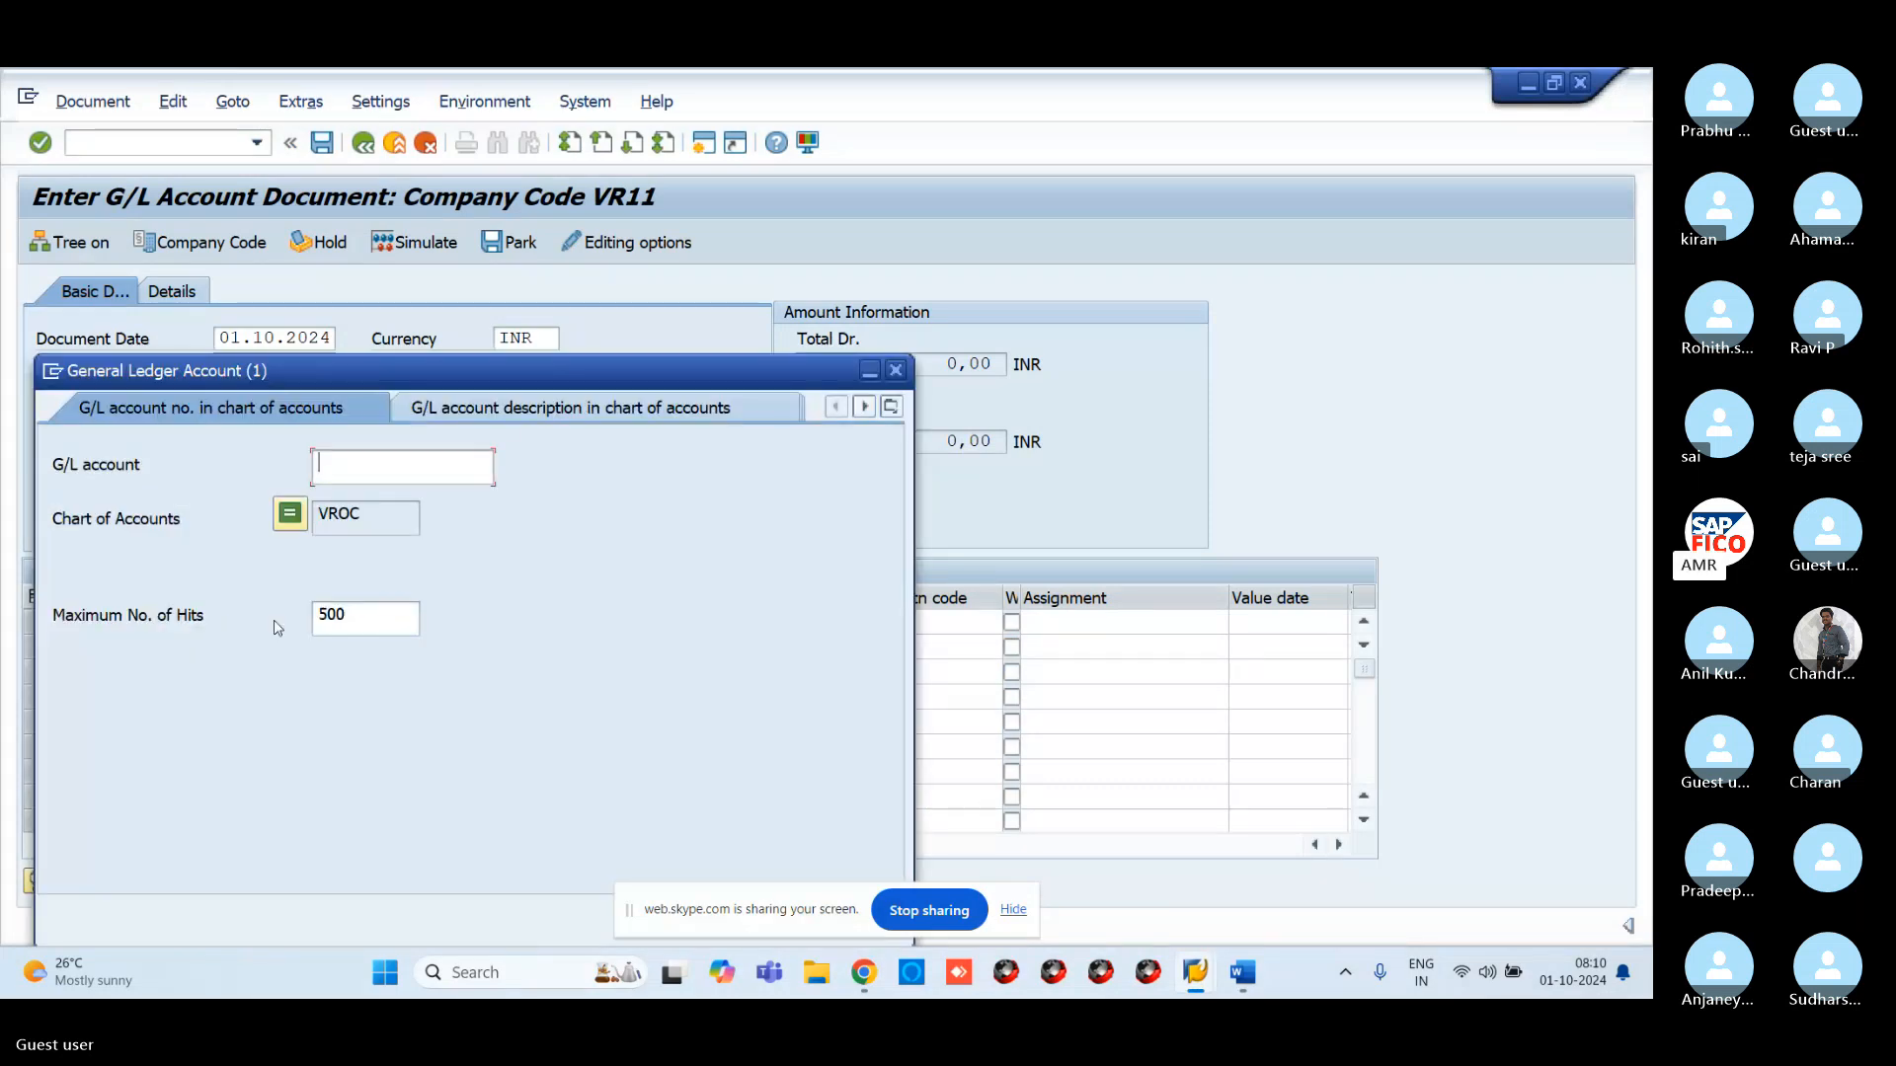
{"action": "key", "text": "Return"}
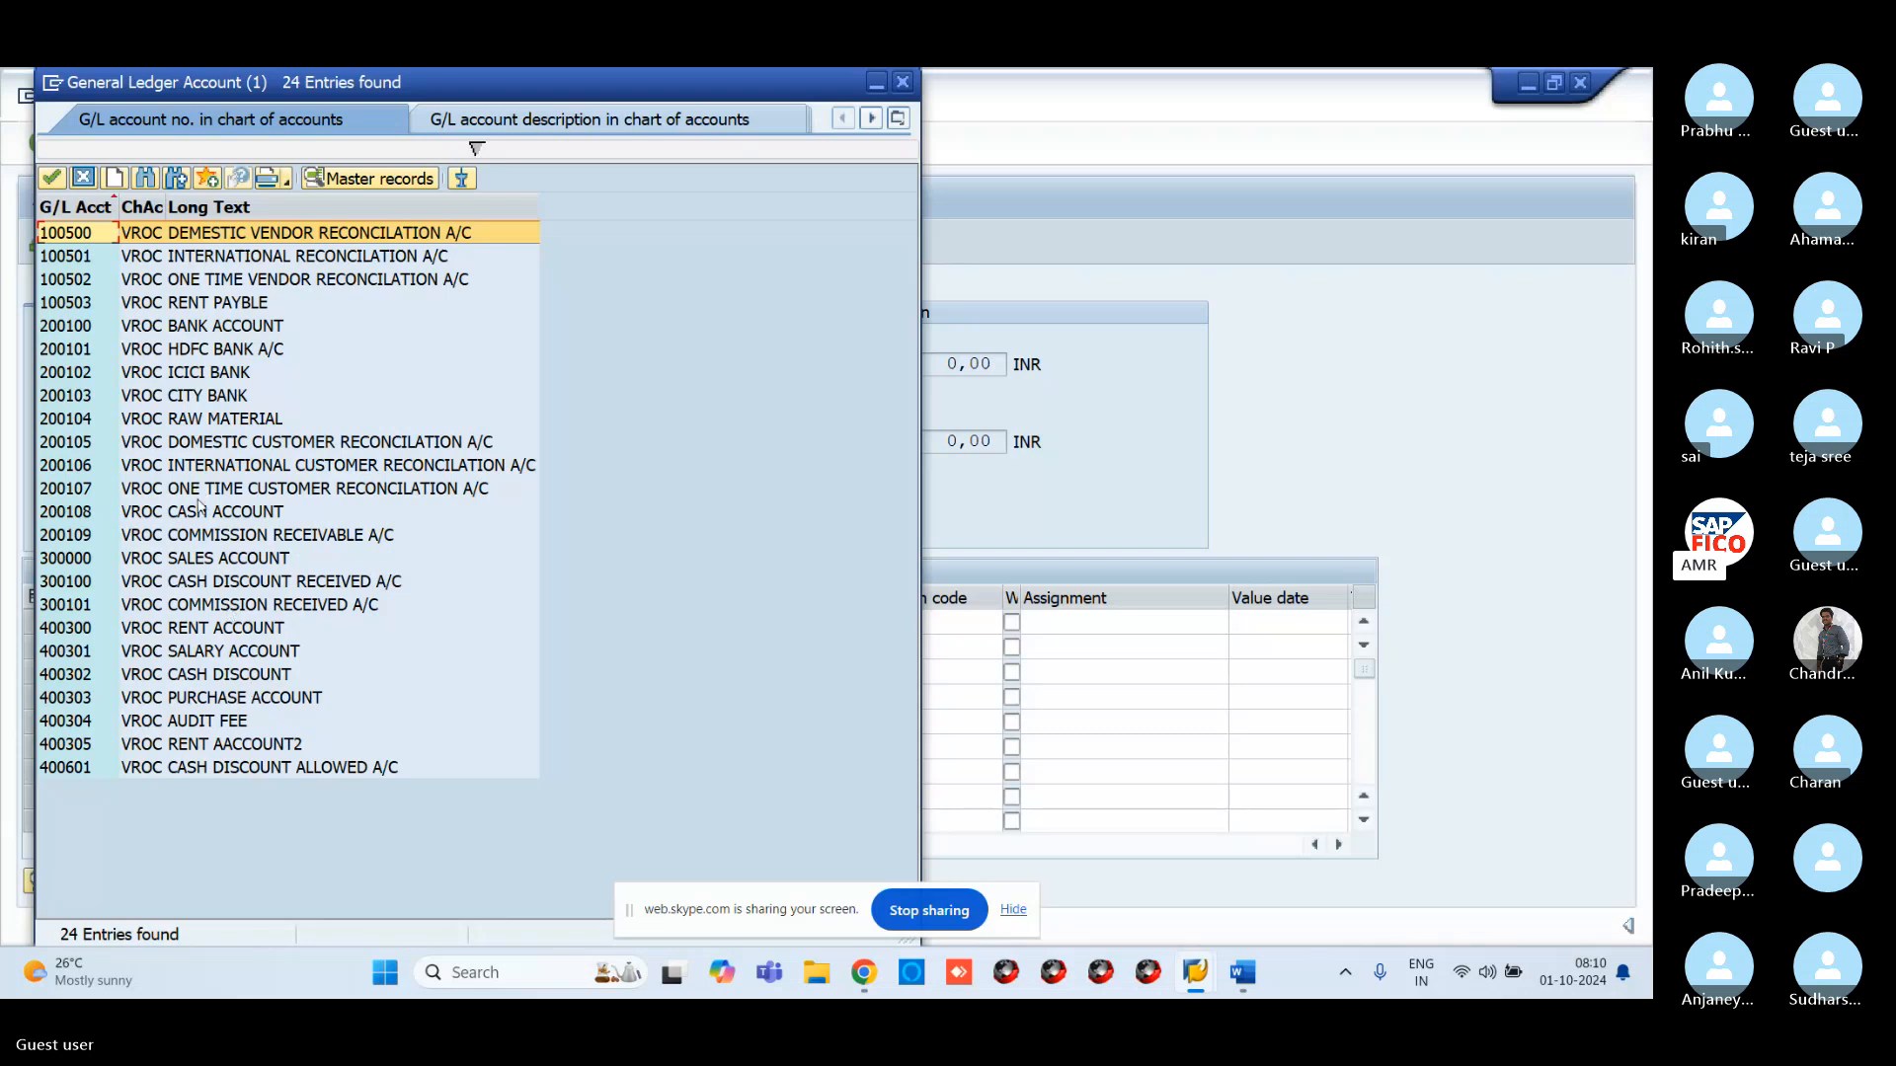
{"action": "left_click", "coordinate": [207, 535]}
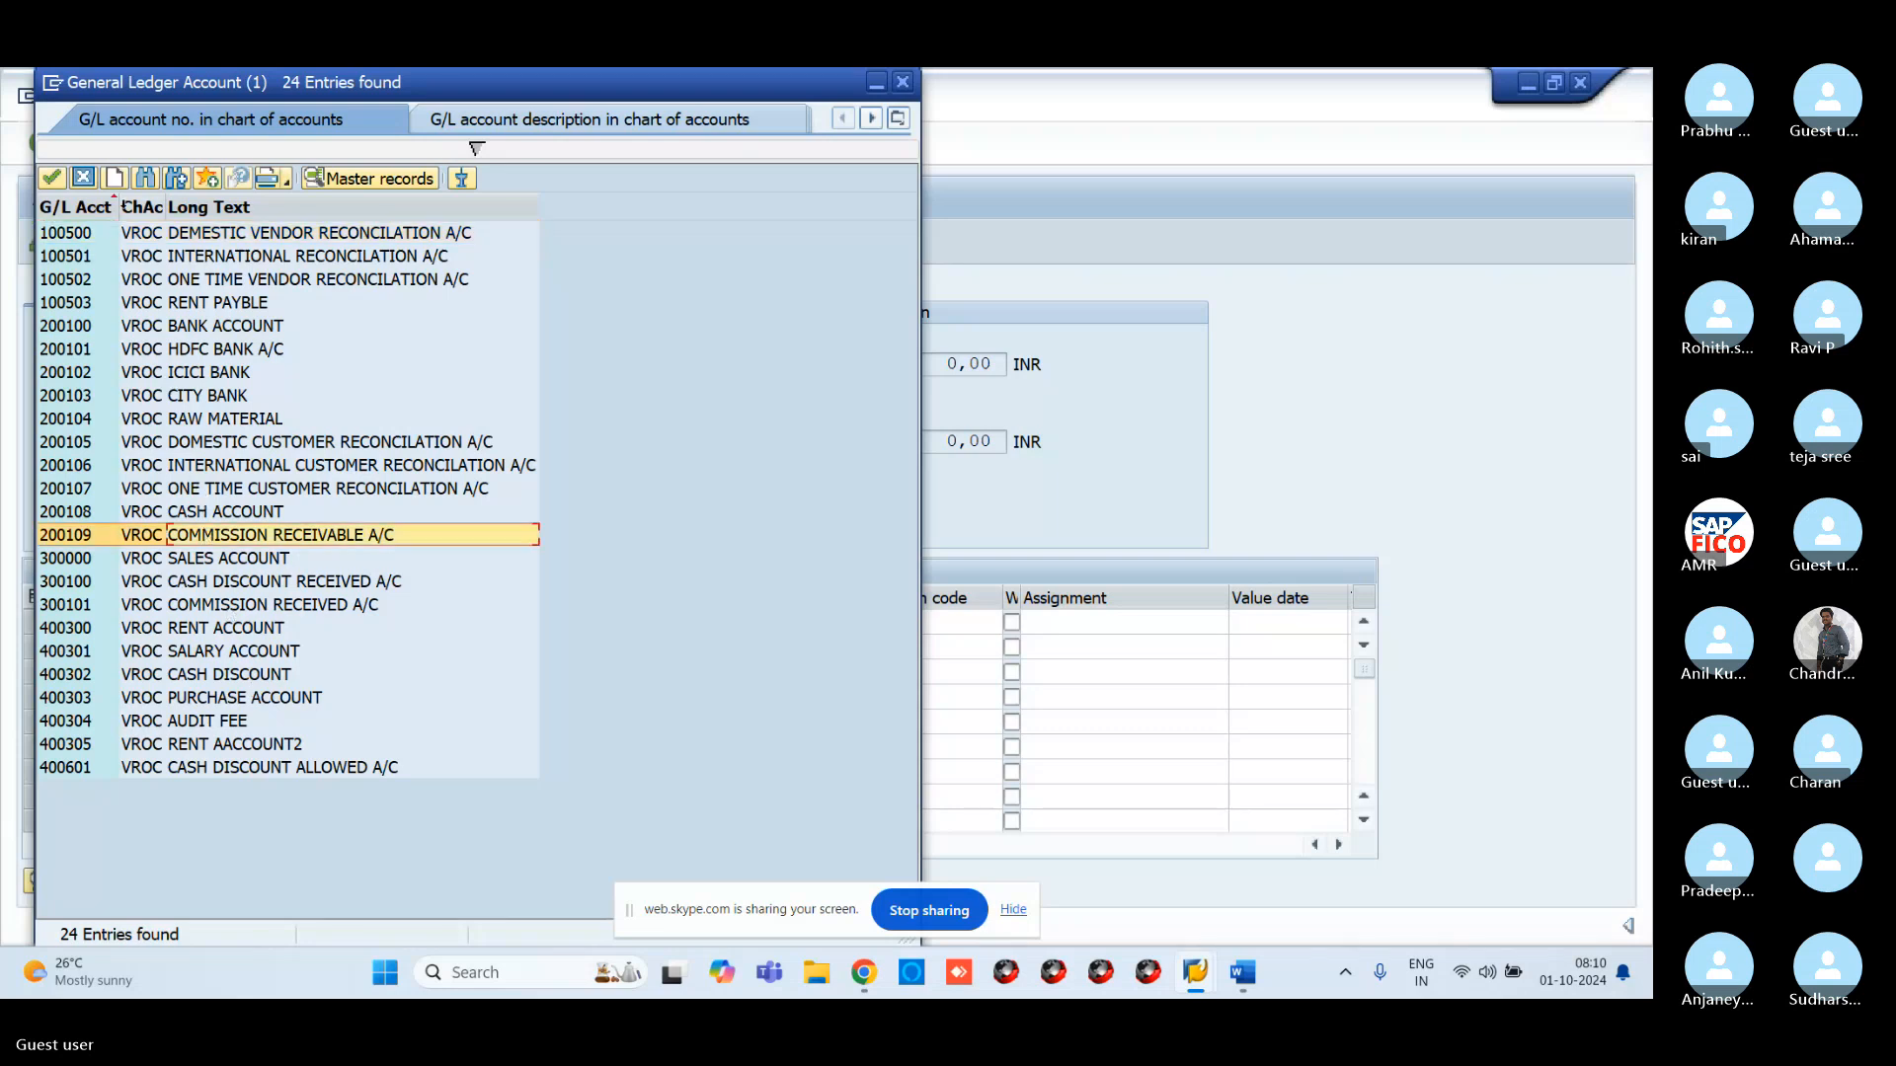
{"action": "left_click", "coordinate": [51, 177]}
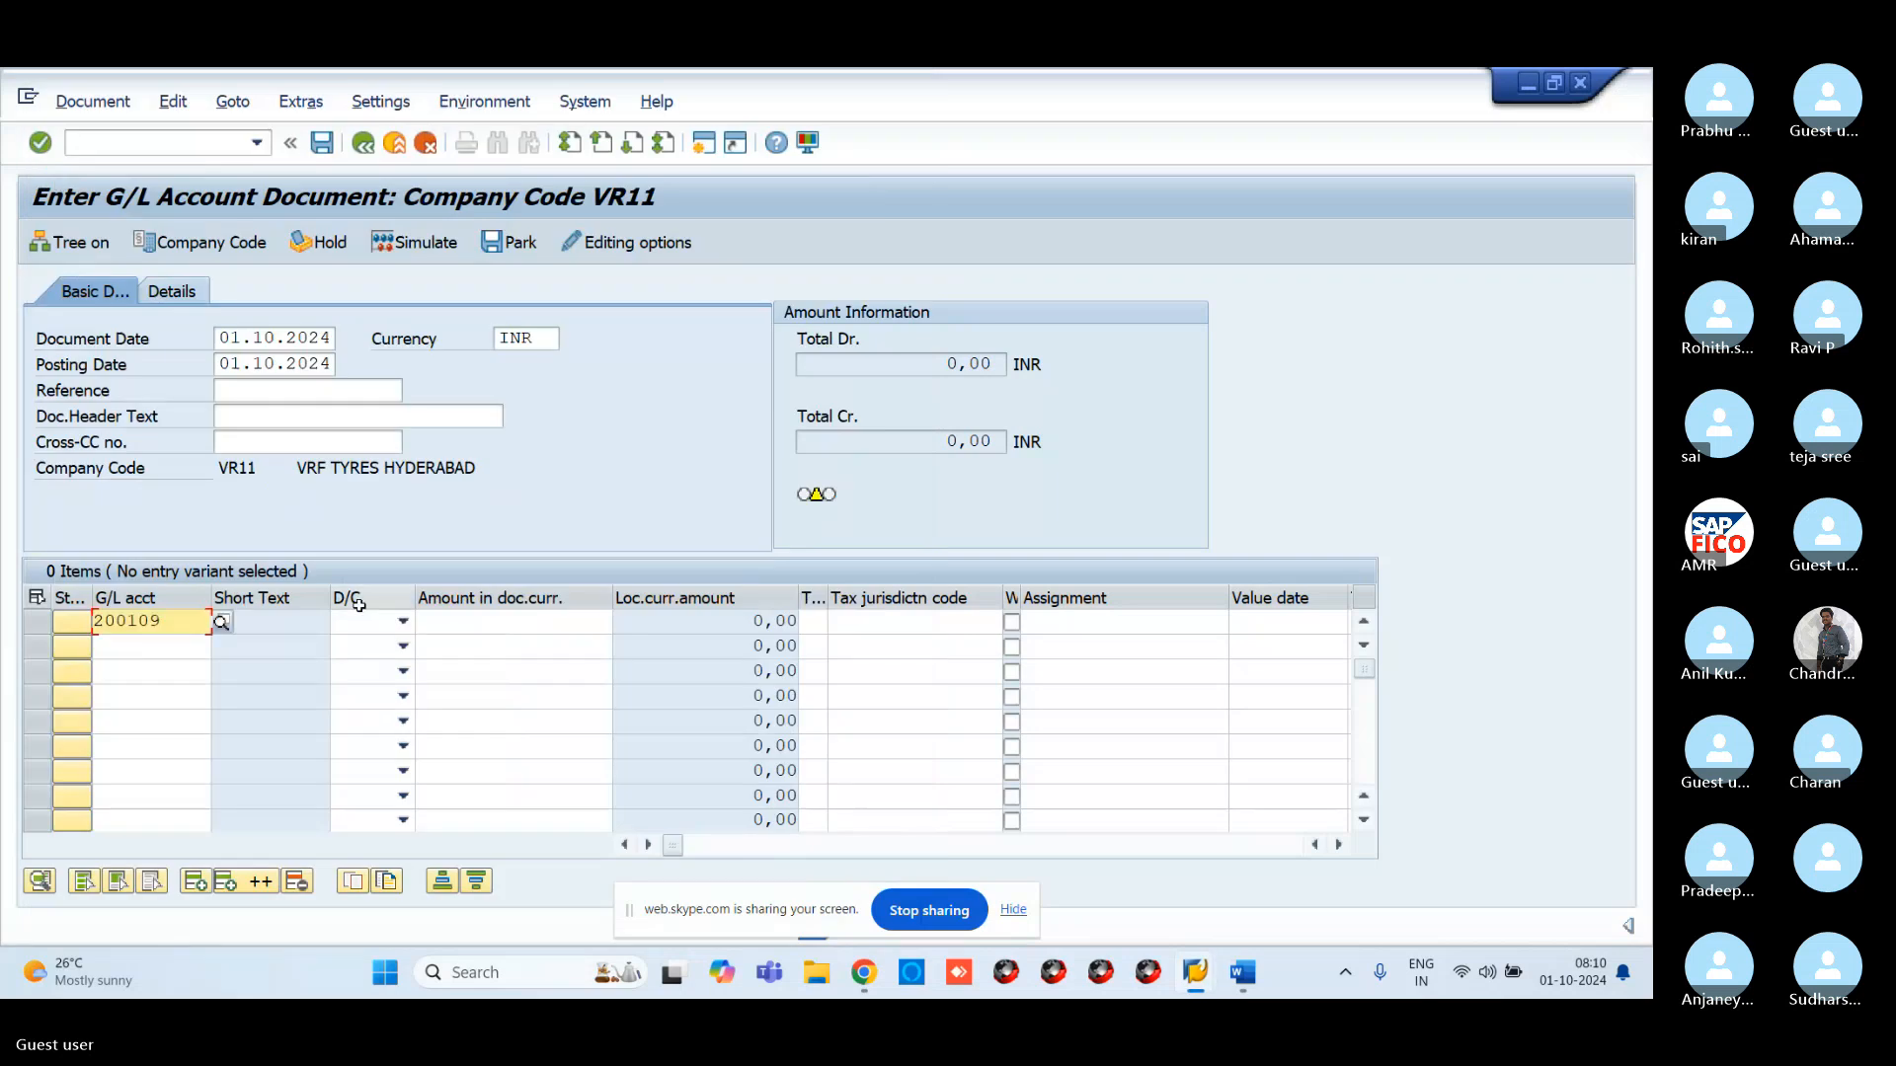
{"action": "left_click", "coordinate": [403, 621]}
{"action": "left_click", "coordinate": [357, 669]}
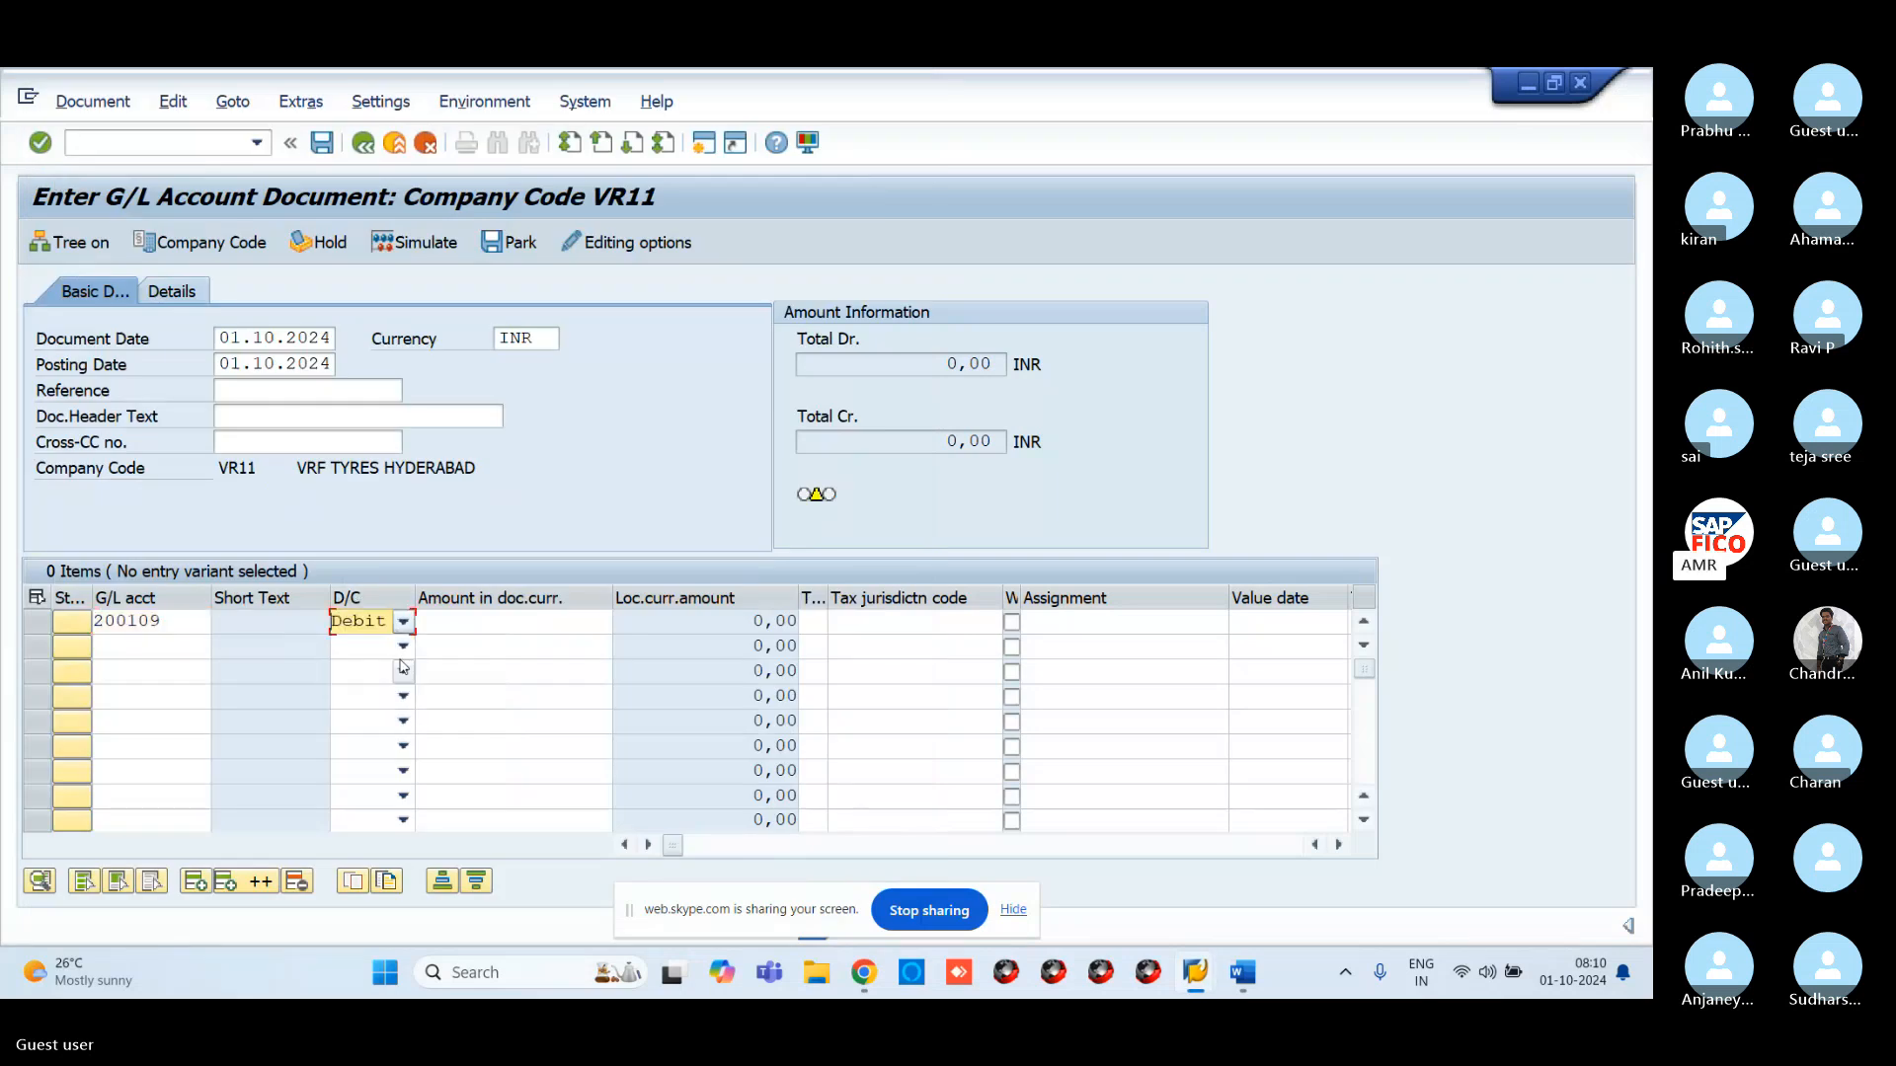
{"action": "left_click", "coordinate": [476, 623]}
{"action": "type", "text": "10"}
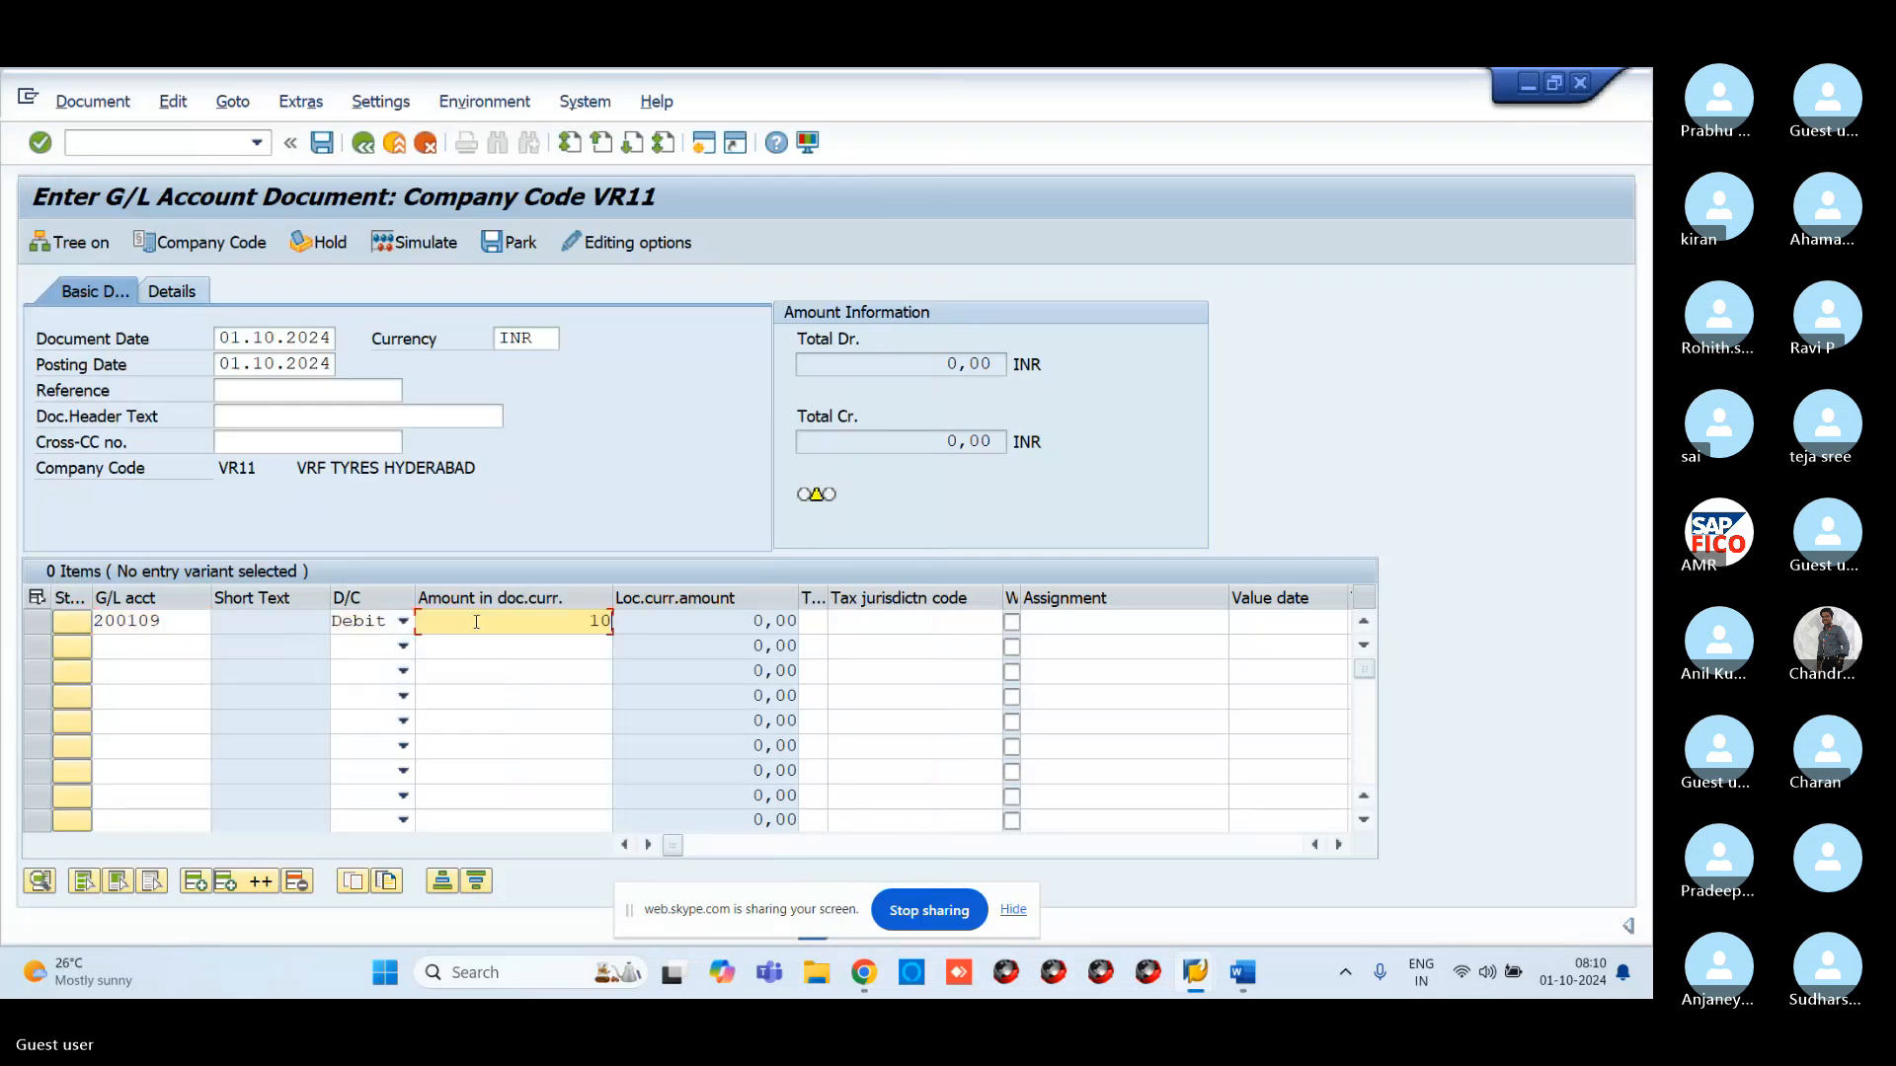
{"action": "type", "text": "000"}
Set line two's account to 300101 COMMISSION RECEIVED A/C, correcting the mistaken 300100
{"action": "left_click", "coordinate": [197, 649]}
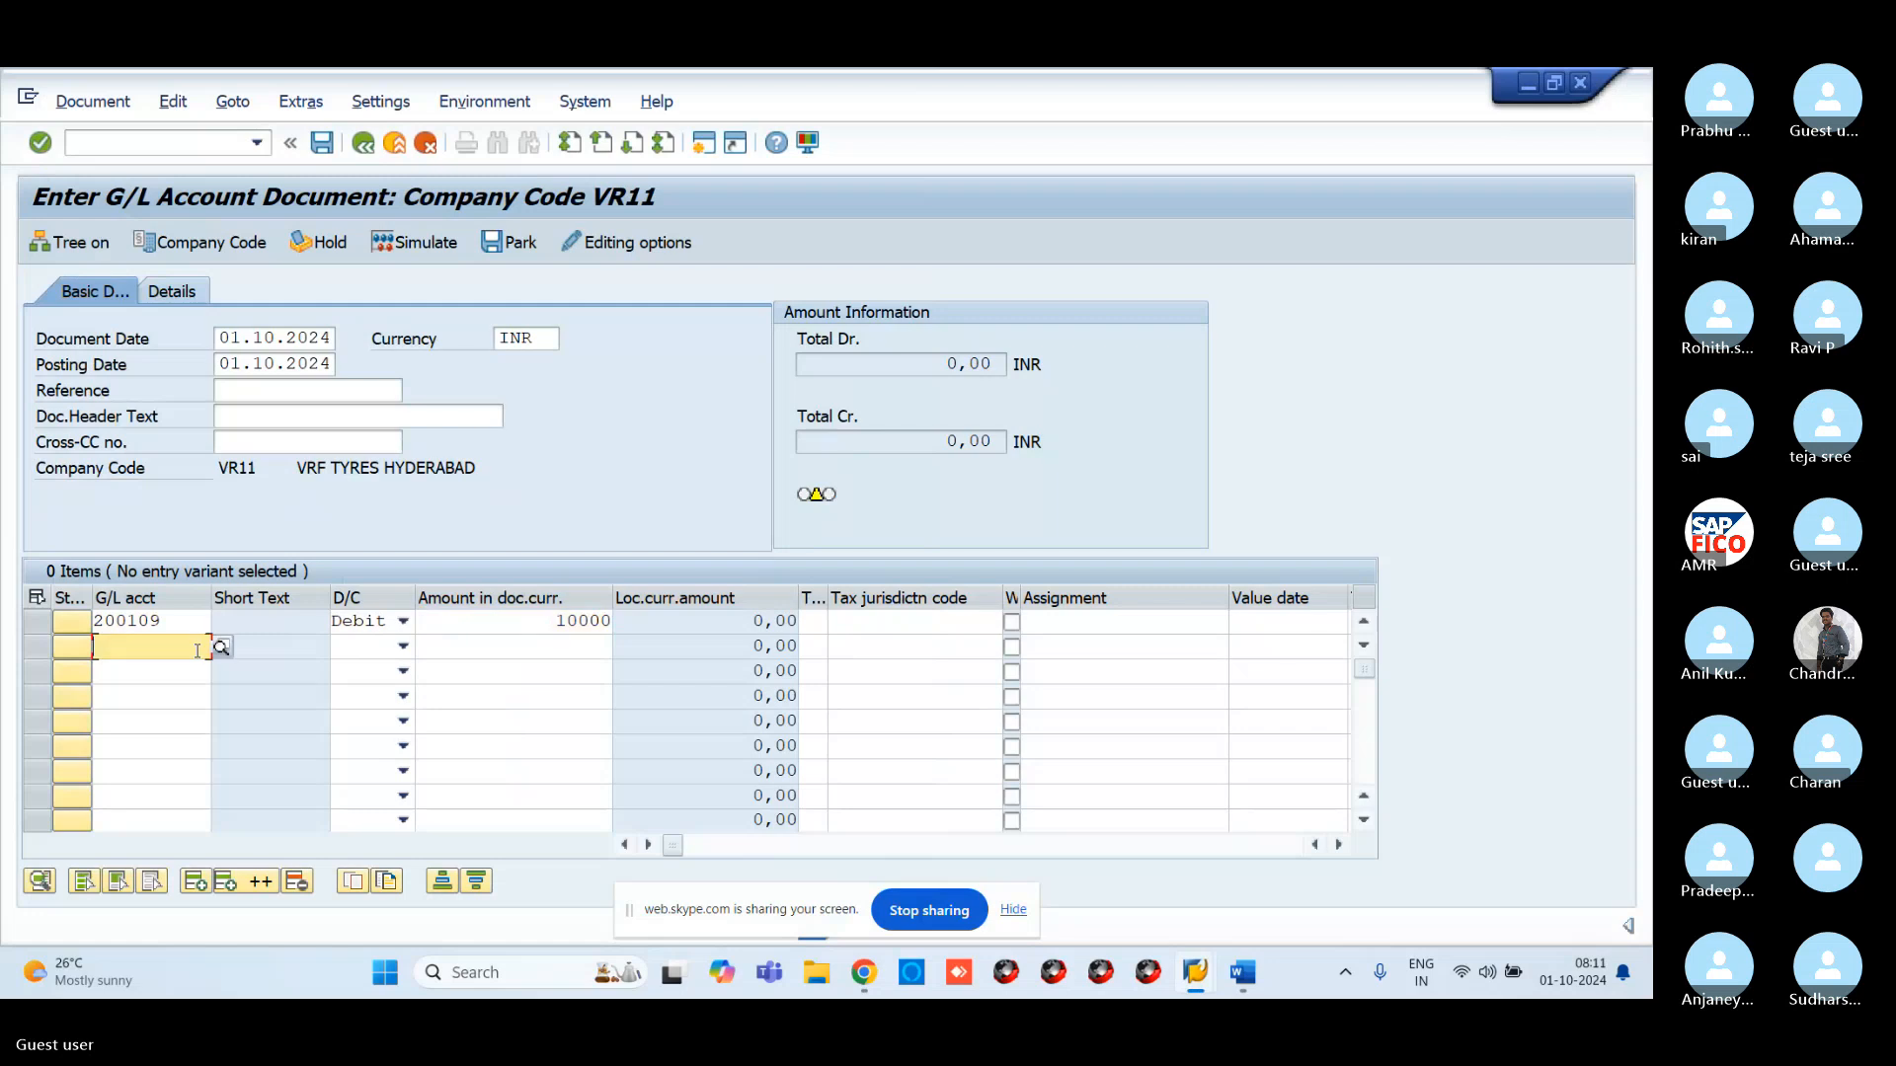
{"action": "left_click", "coordinate": [222, 648]}
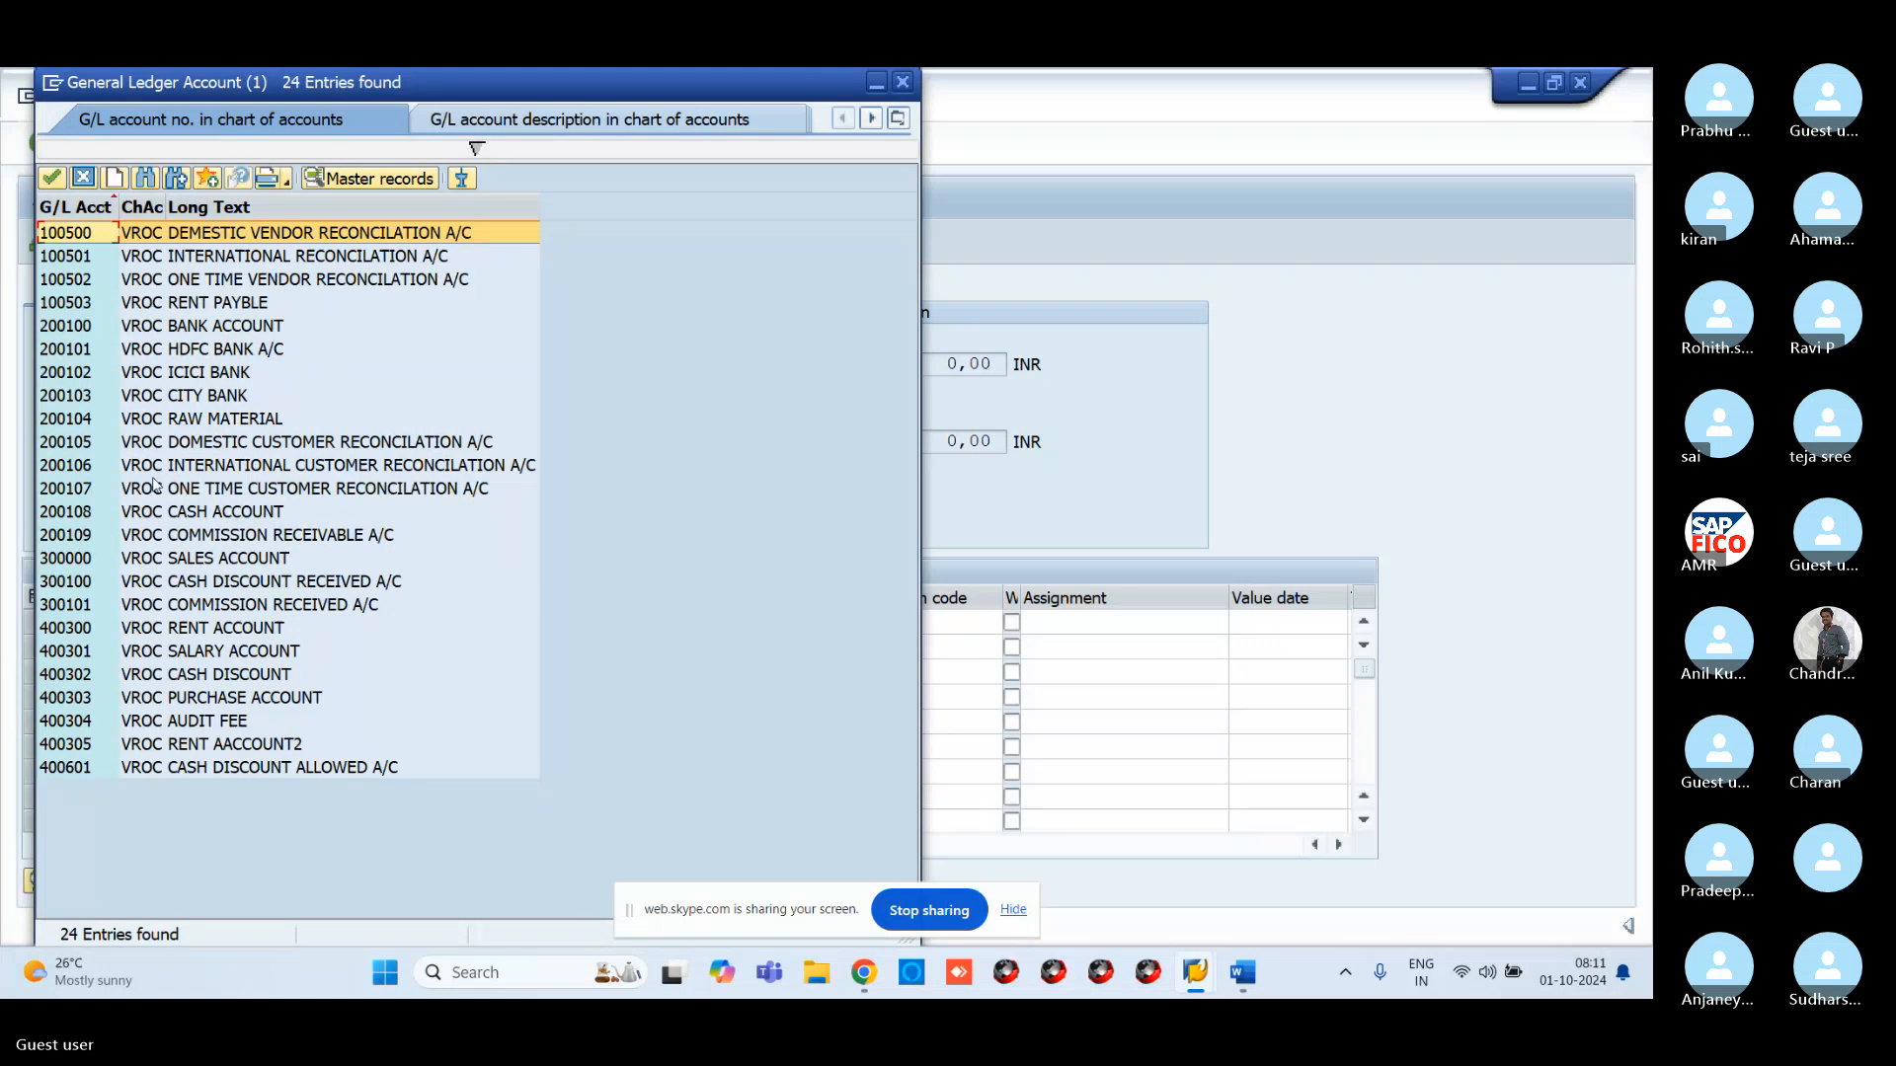
{"action": "left_click", "coordinate": [171, 536]}
{"action": "left_click", "coordinate": [143, 583]}
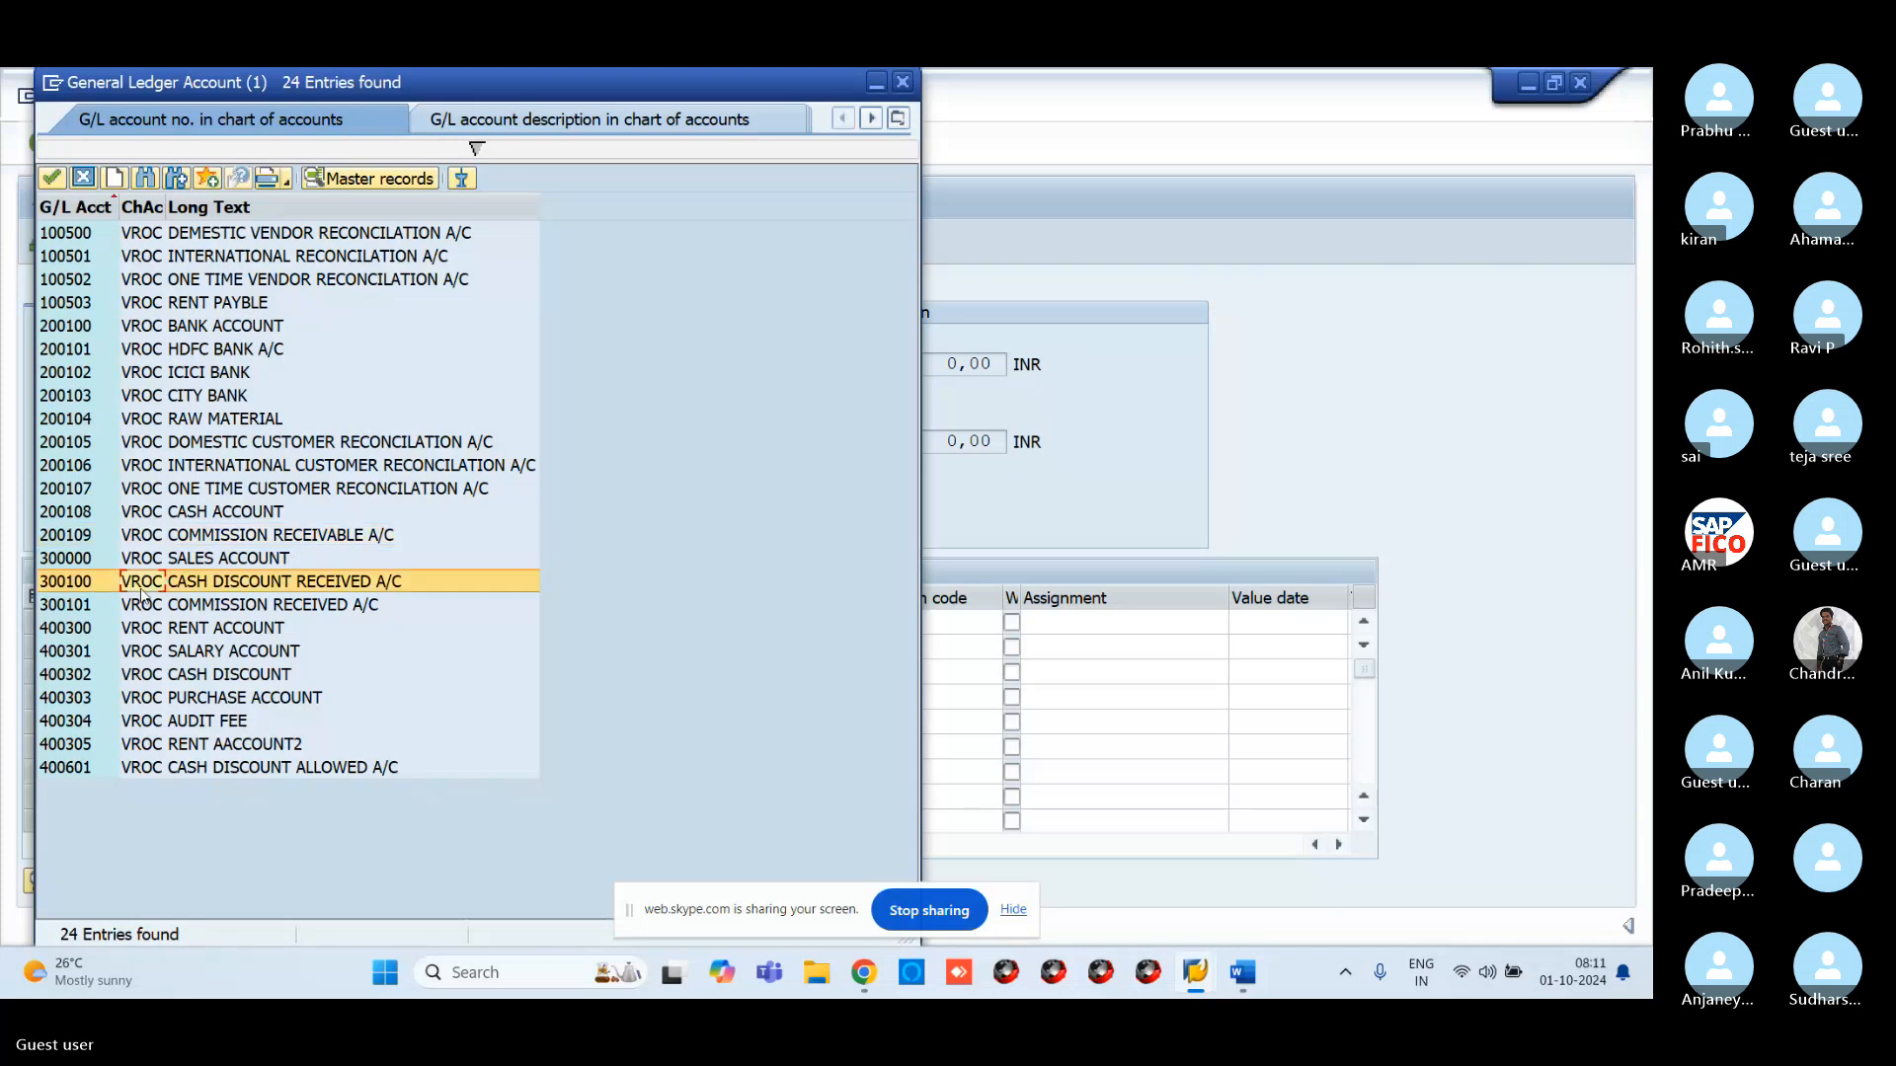
{"action": "left_click", "coordinate": [47, 178]}
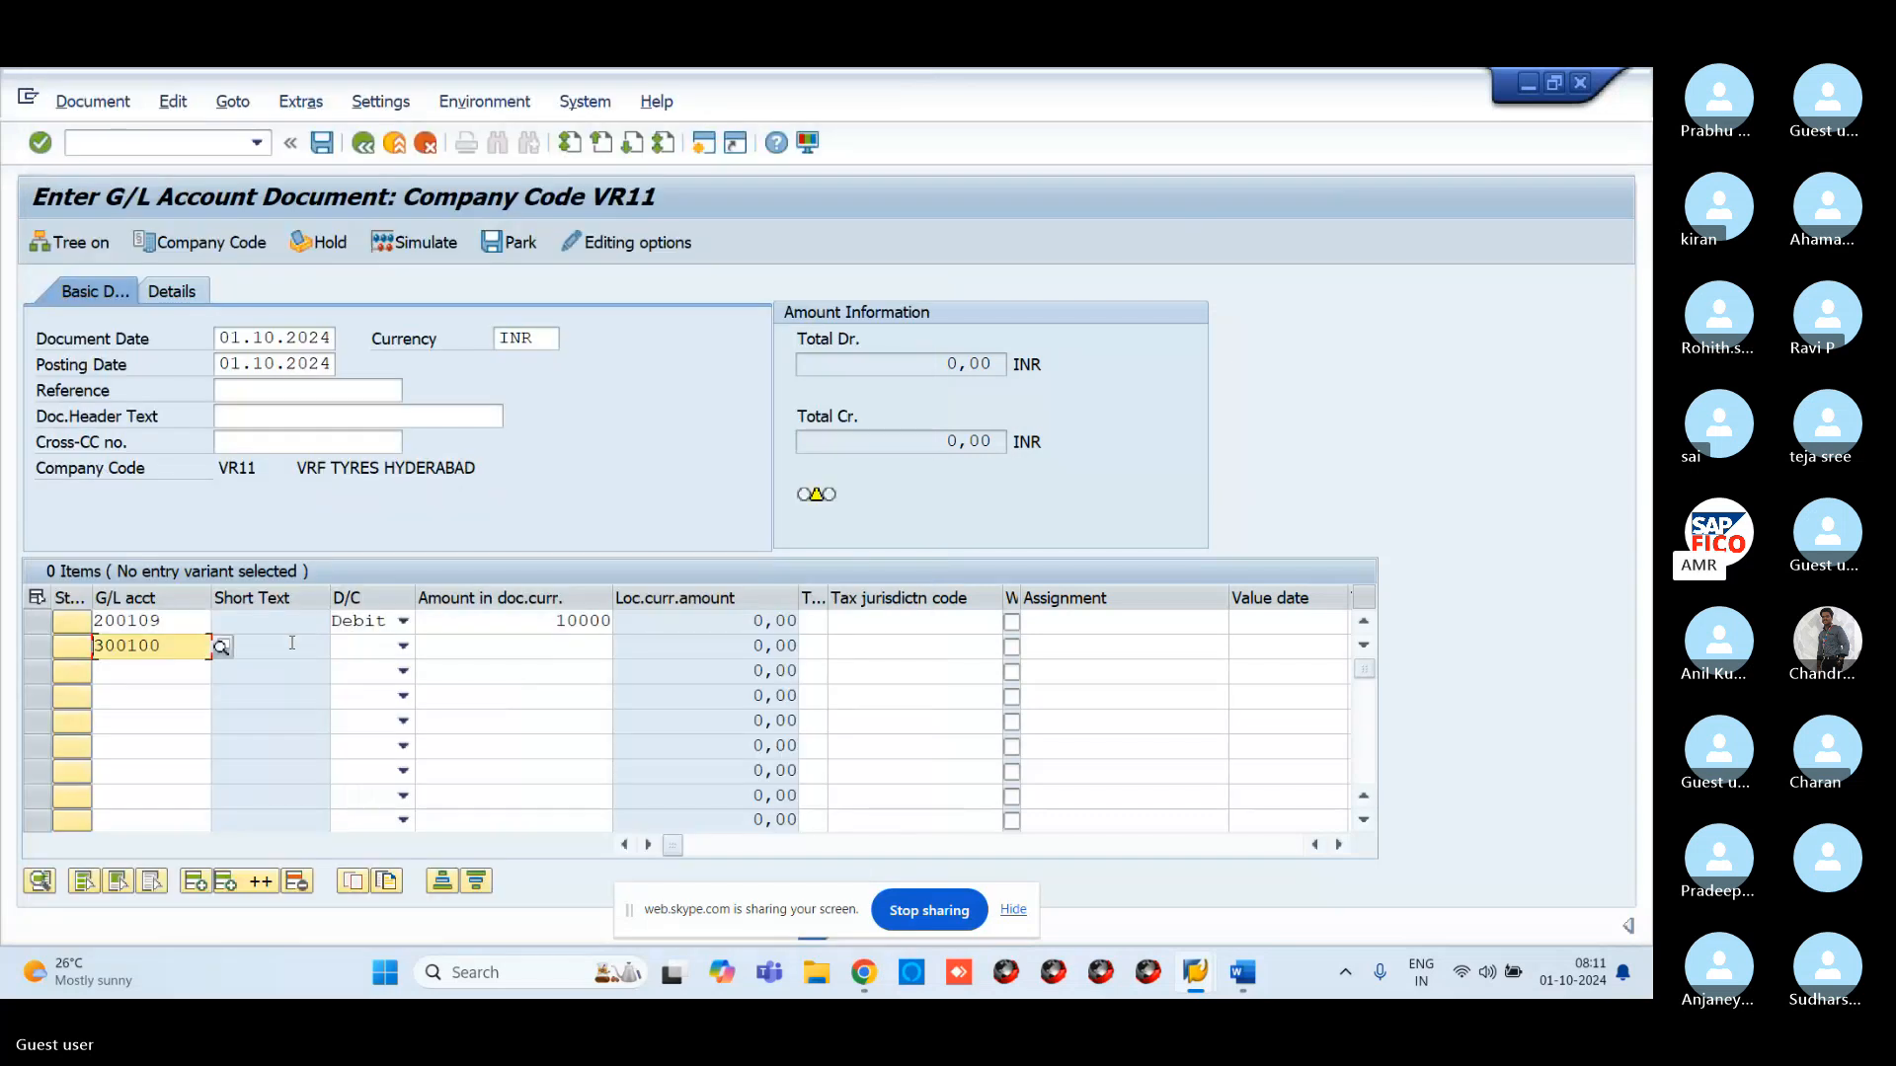
{"action": "left_click", "coordinate": [223, 648]}
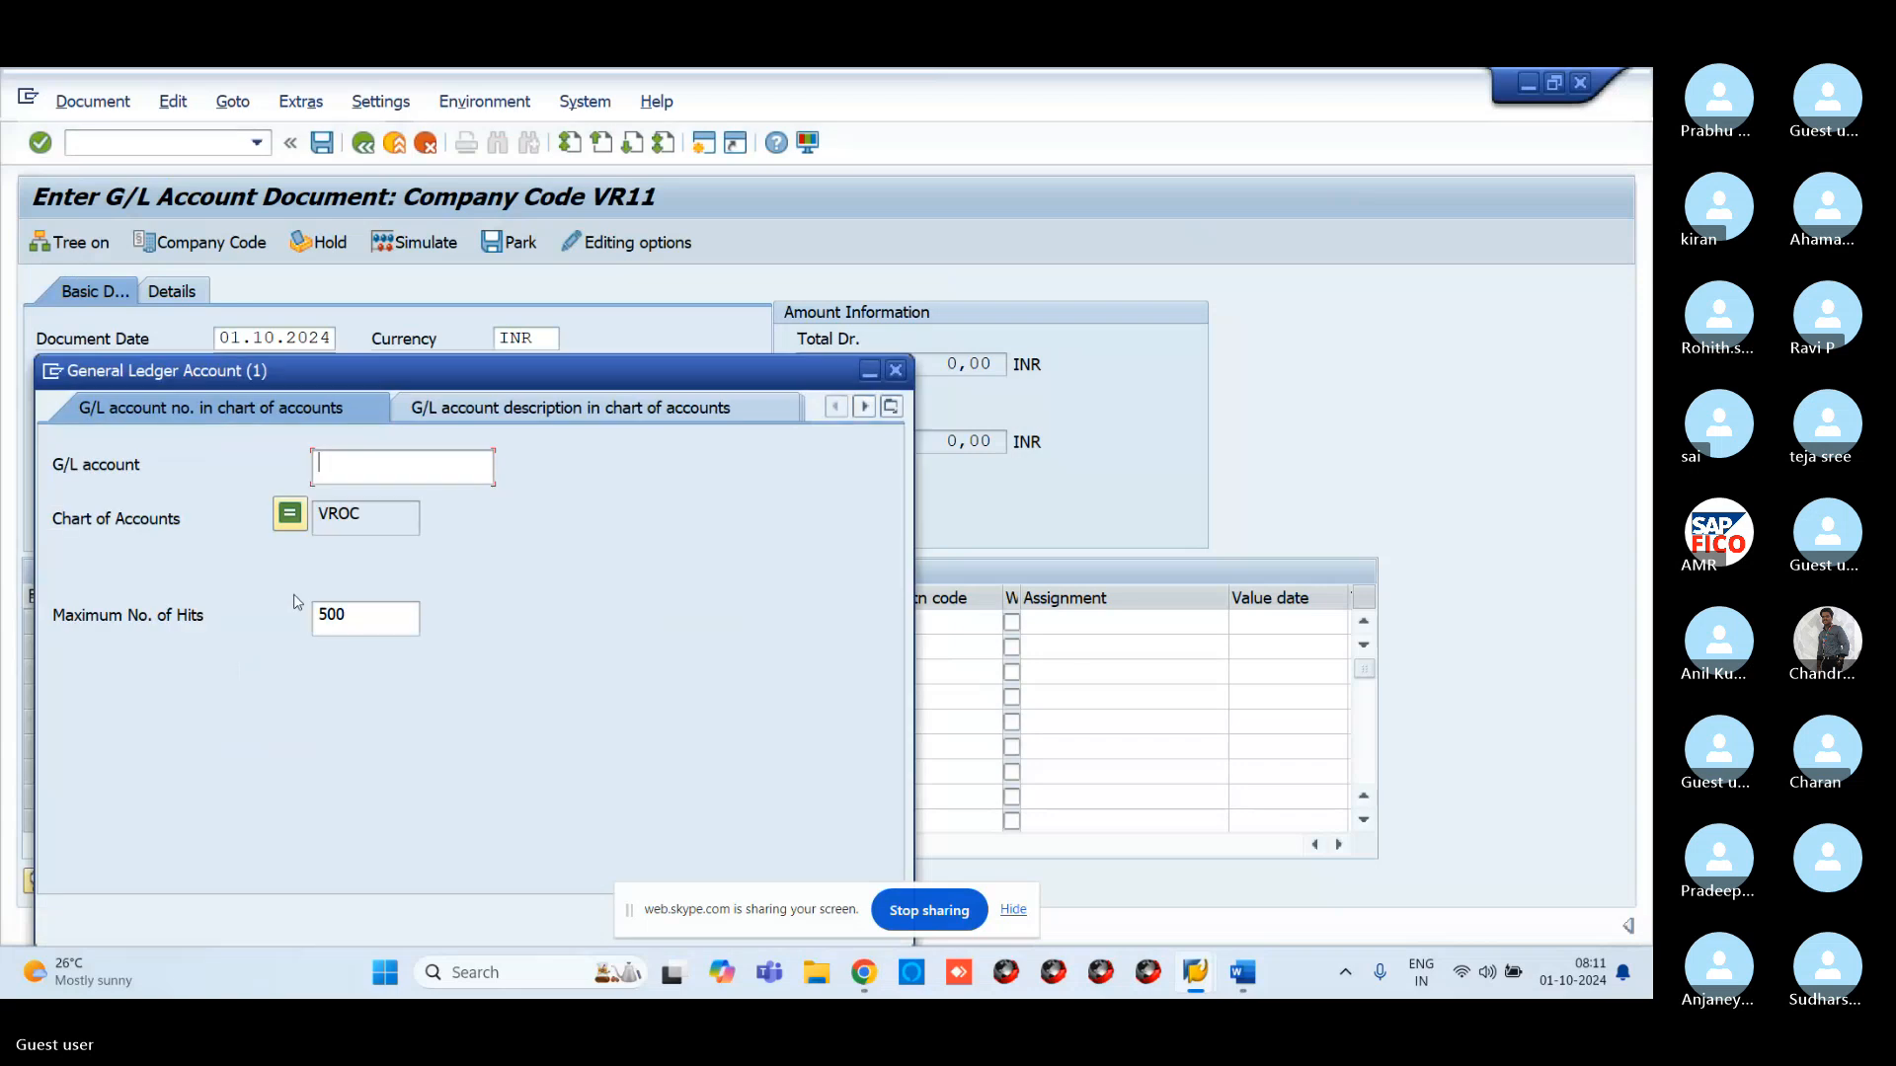
{"action": "key", "text": "Return"}
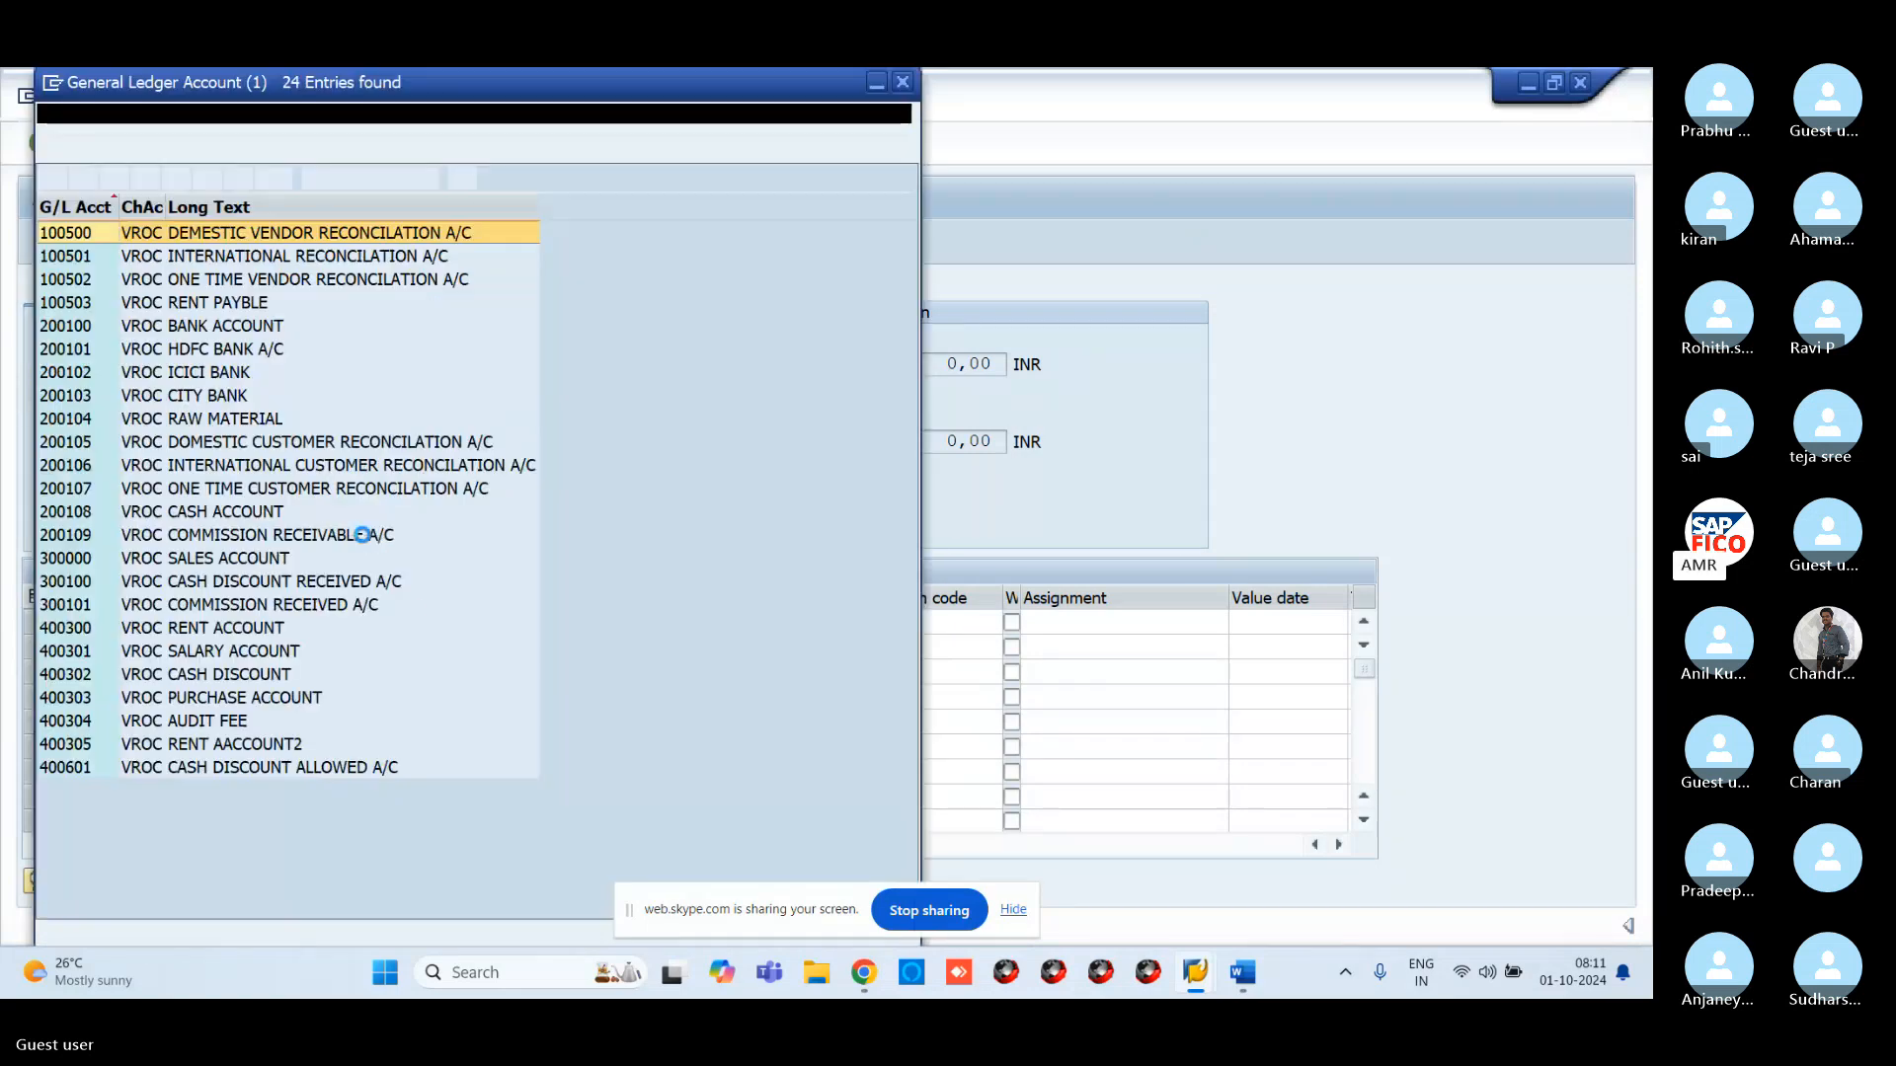
{"action": "left_click", "coordinate": [331, 605]}
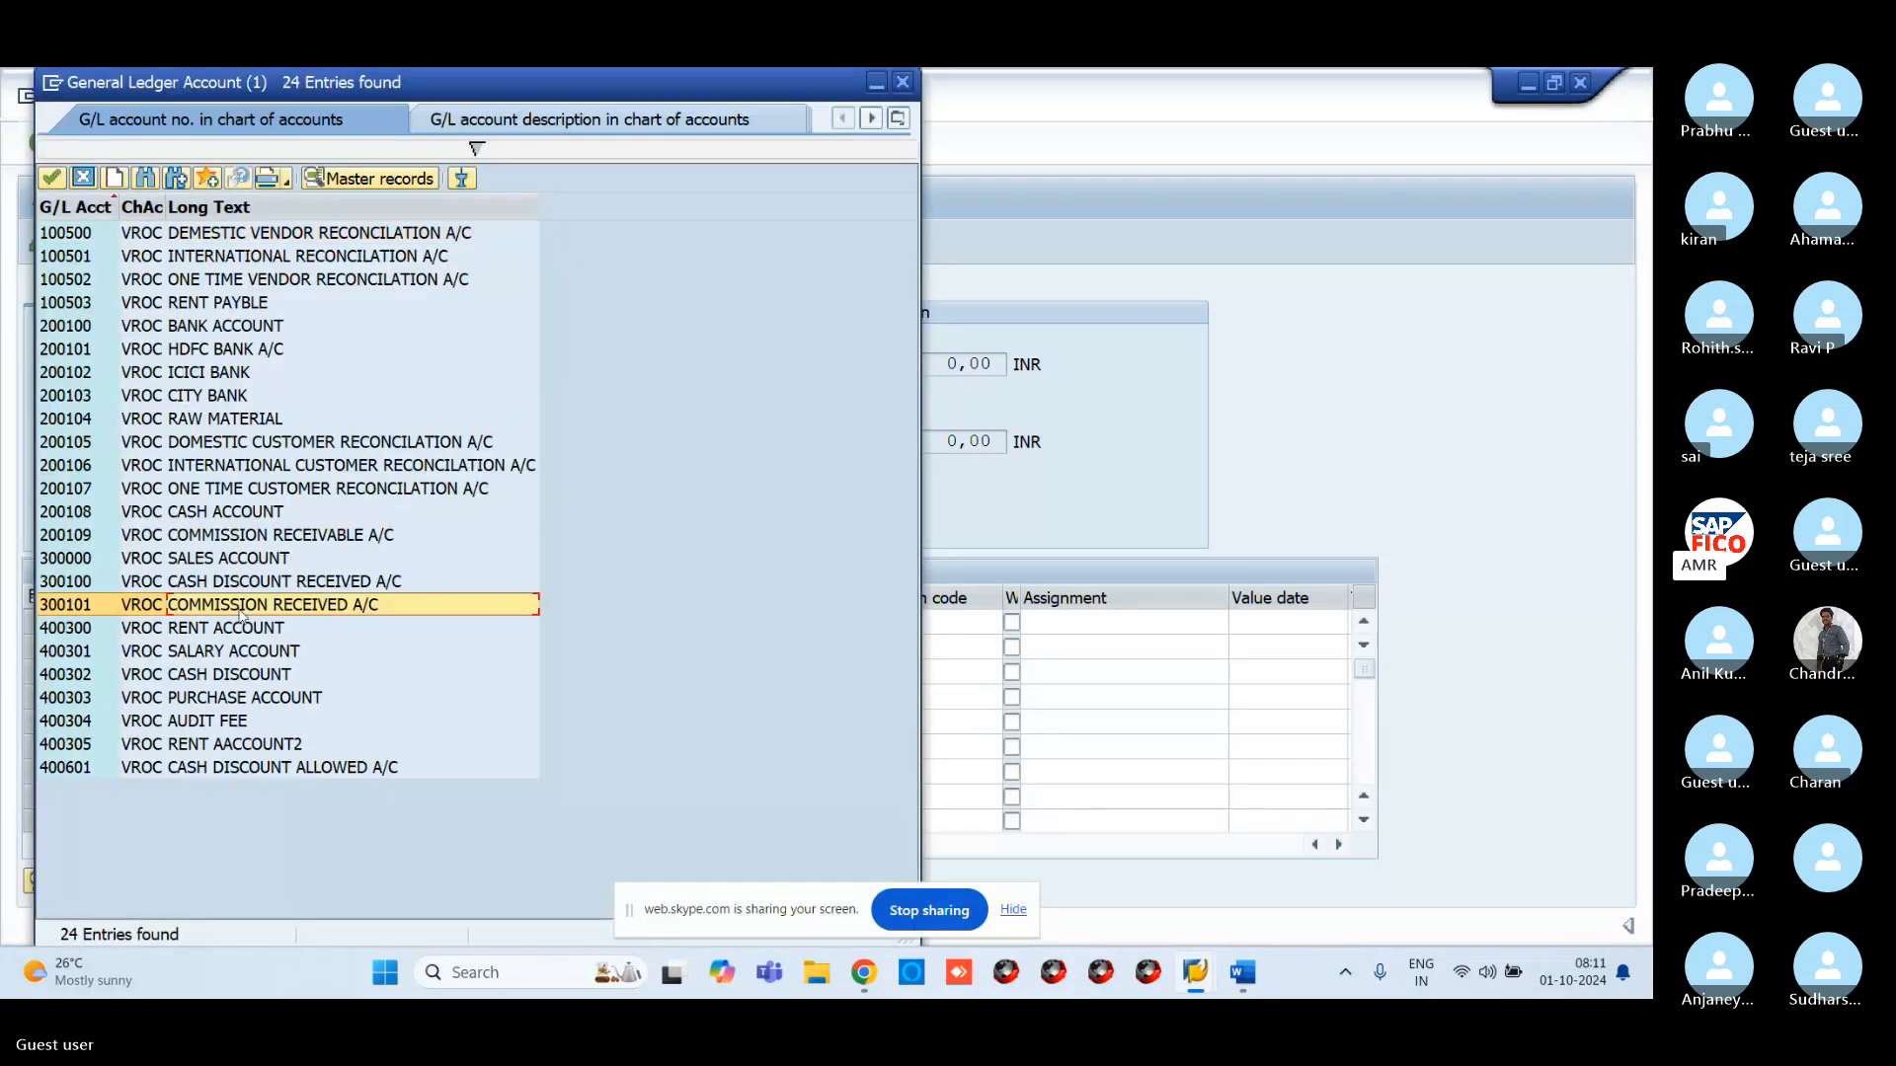
{"action": "left_click", "coordinate": [52, 180]}
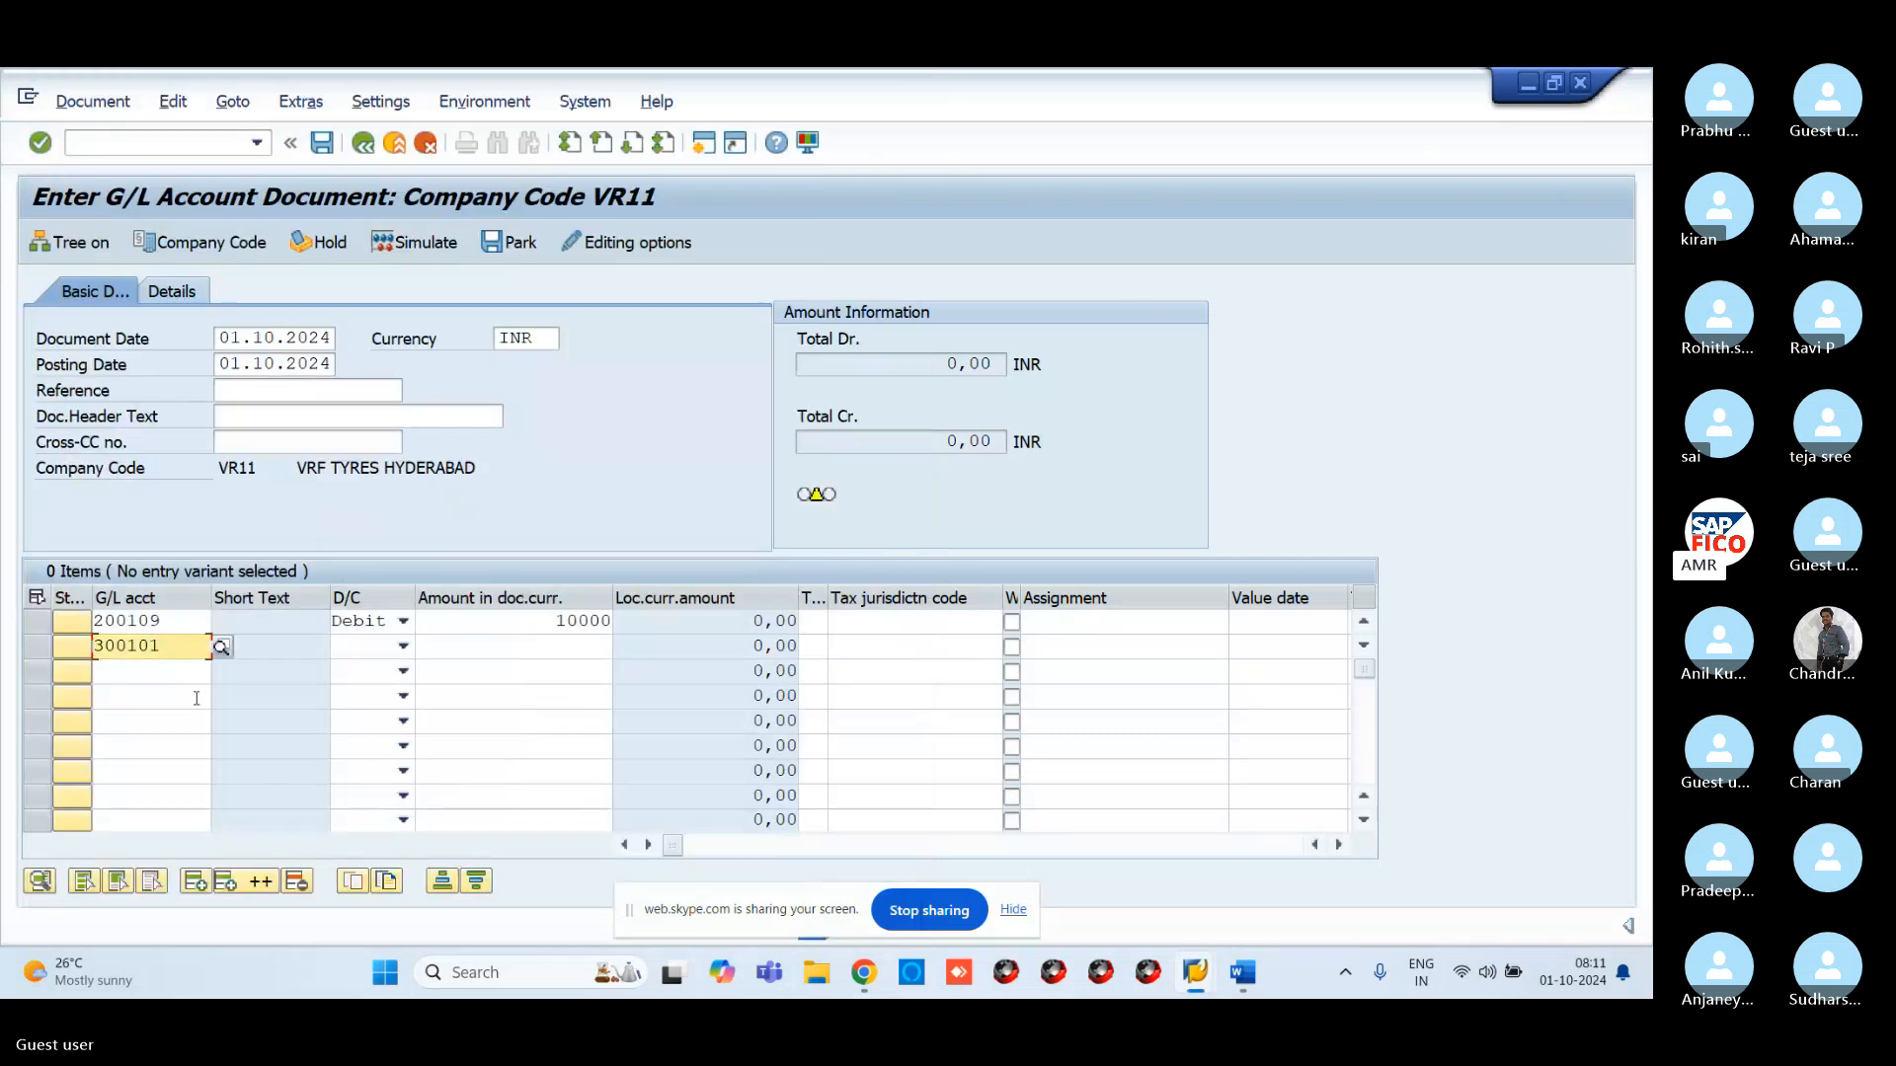
Make line two a credit of 10000 and validate the balanced totals
{"action": "left_click", "coordinate": [403, 646]}
{"action": "left_click", "coordinate": [367, 672]}
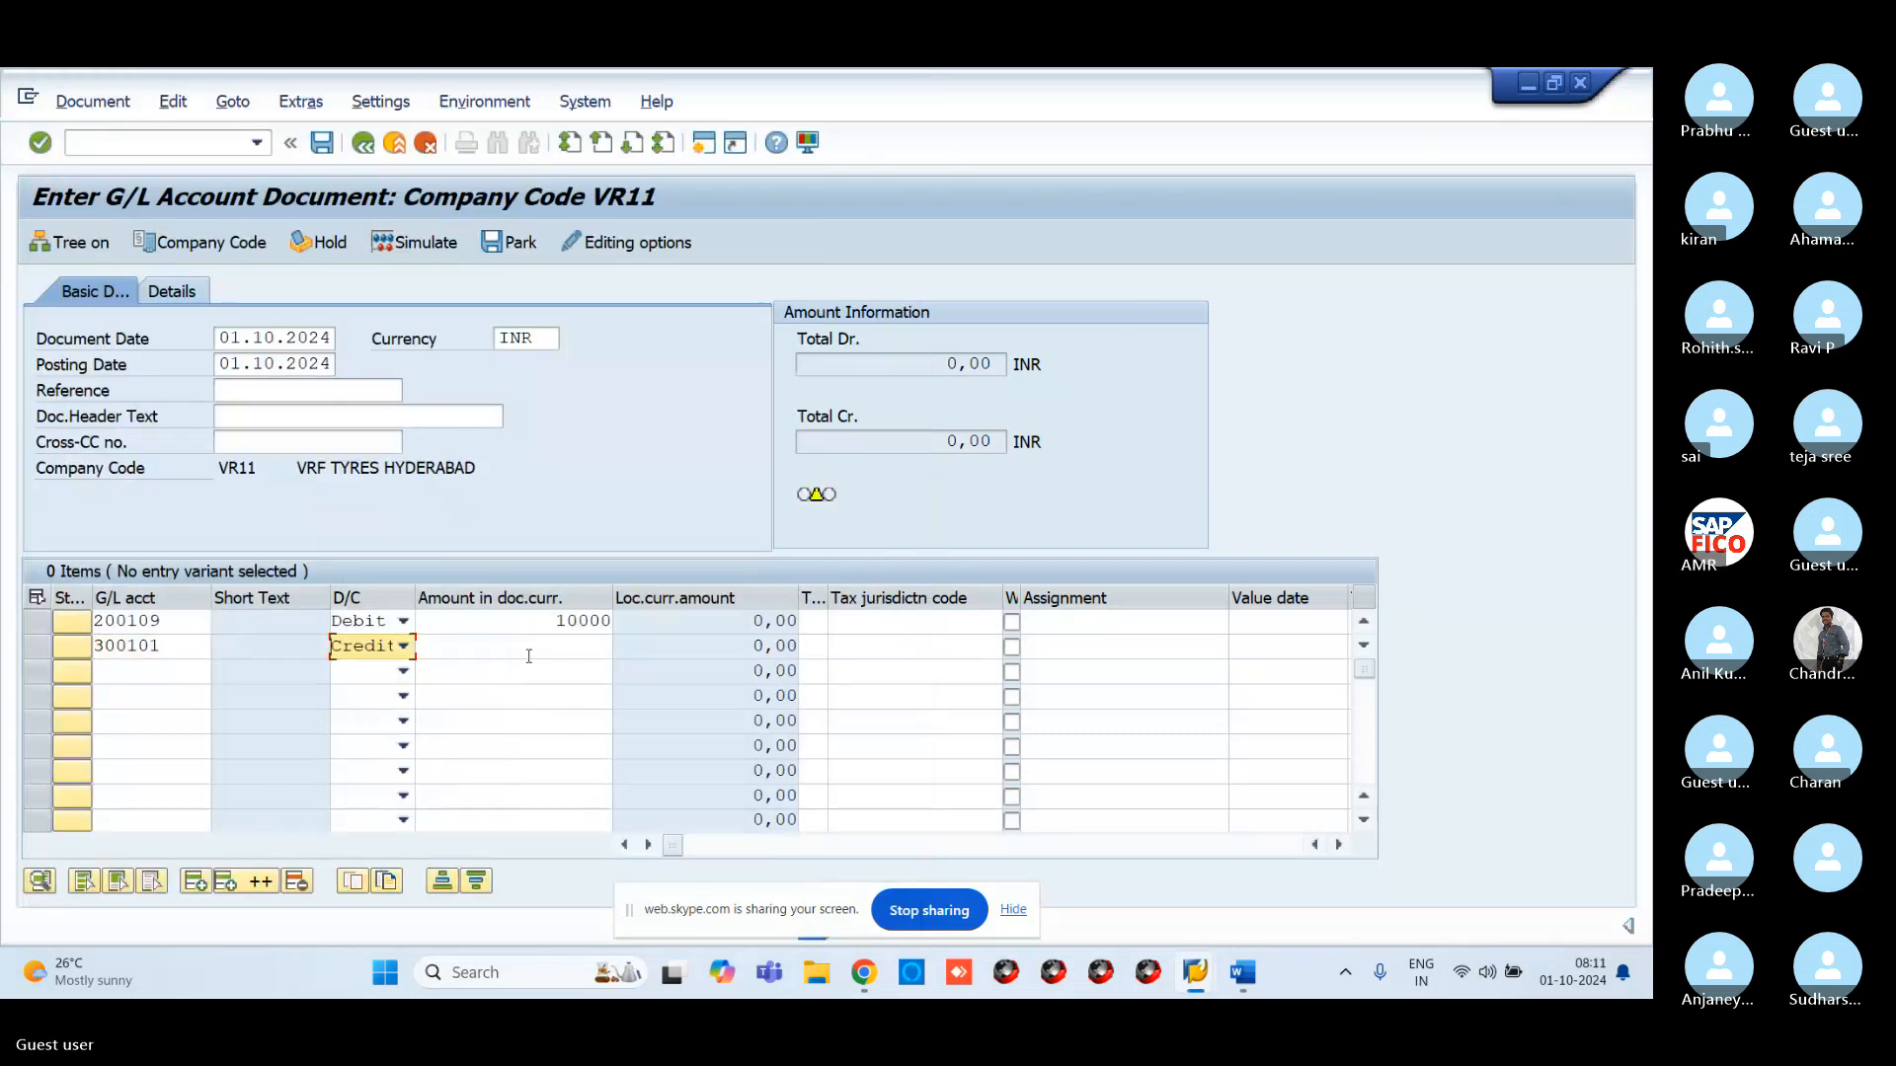
{"action": "left_click", "coordinate": [531, 651]}
{"action": "type", "text": "1000"}
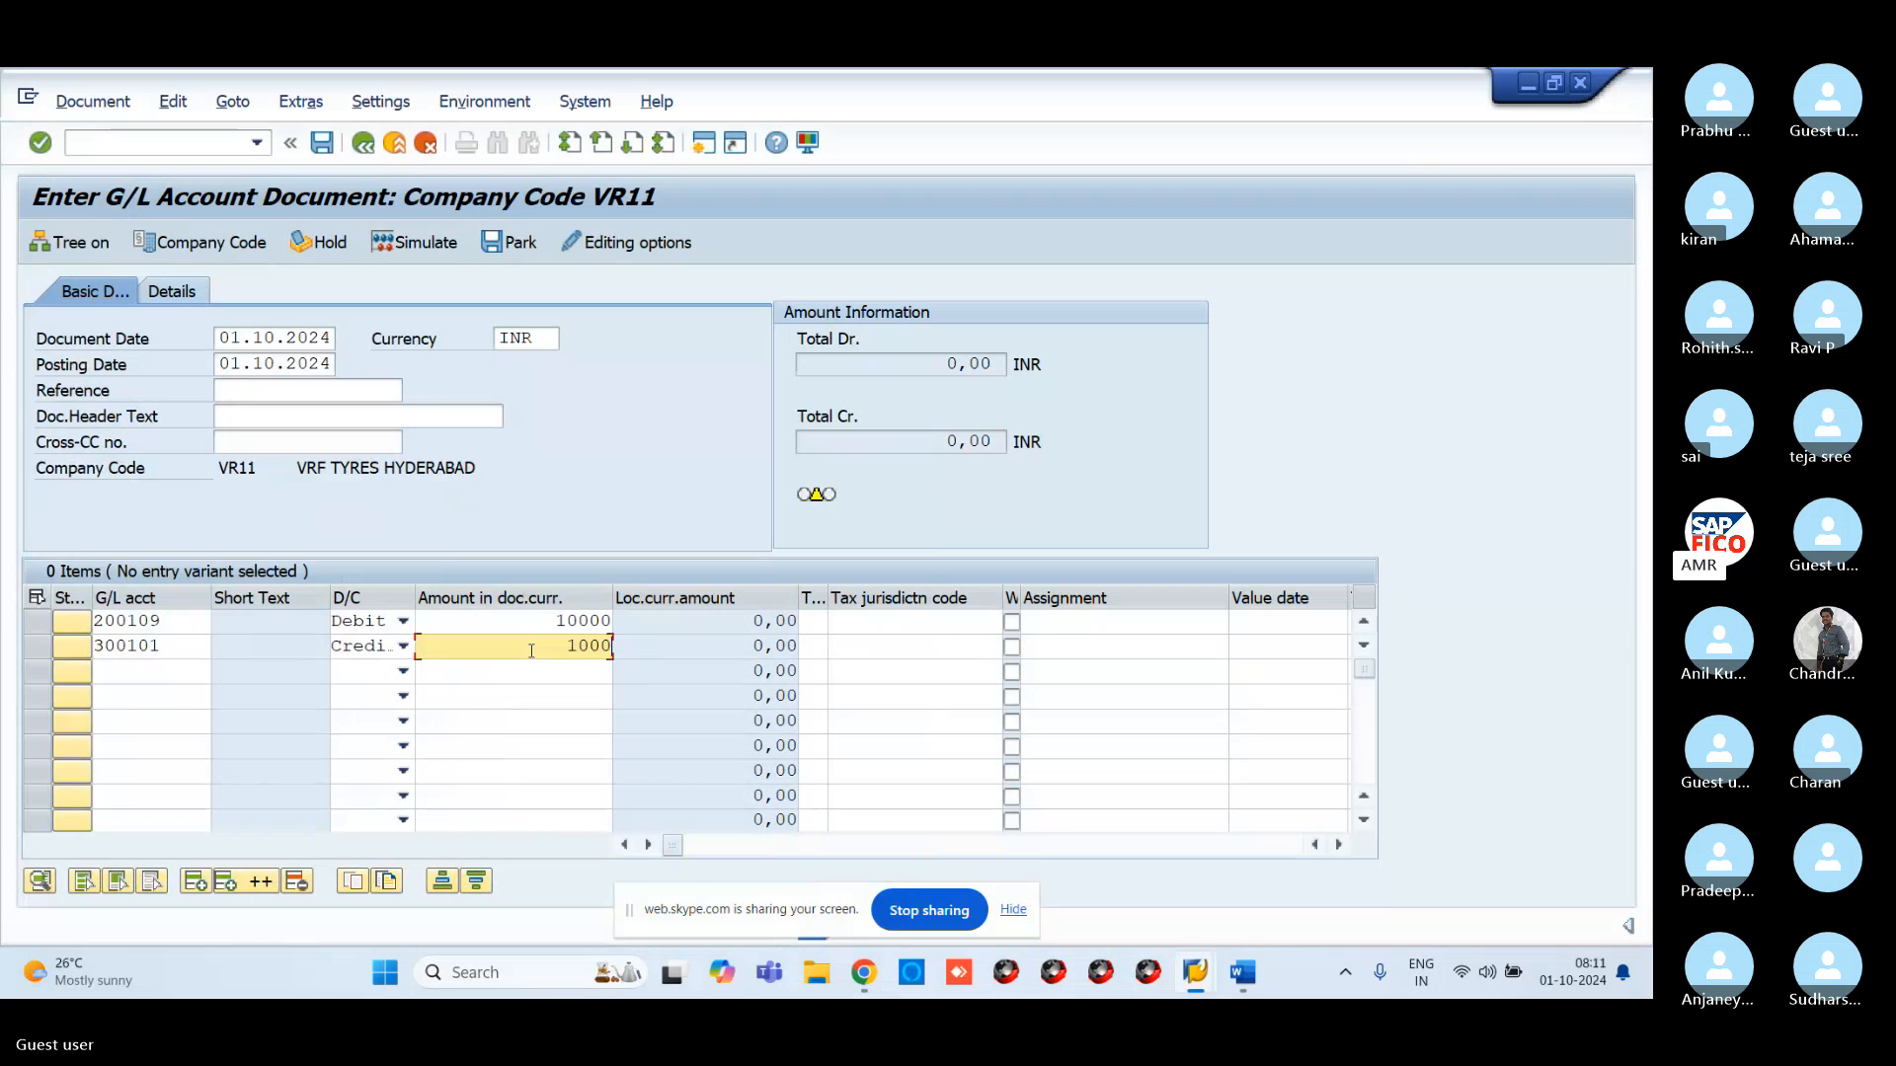
{"action": "type", "text": "0"}
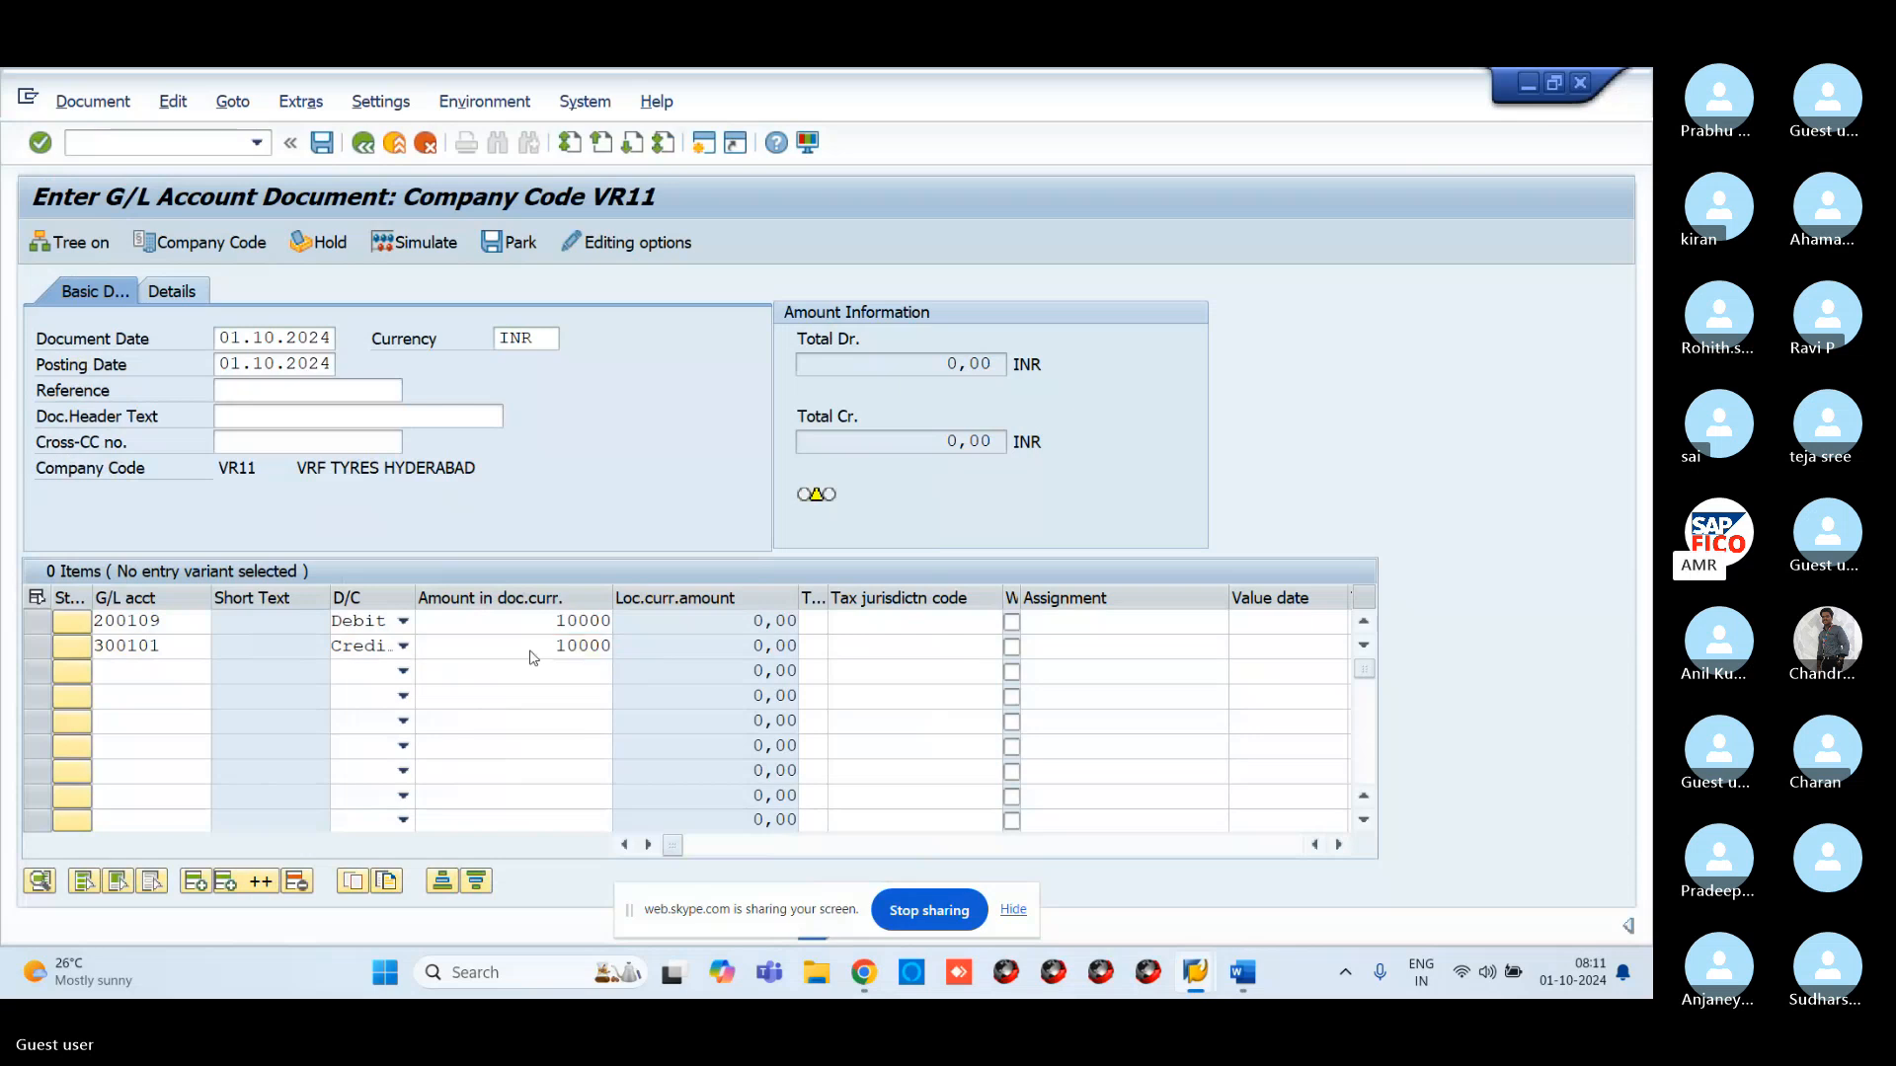
{"action": "key", "text": "Return"}
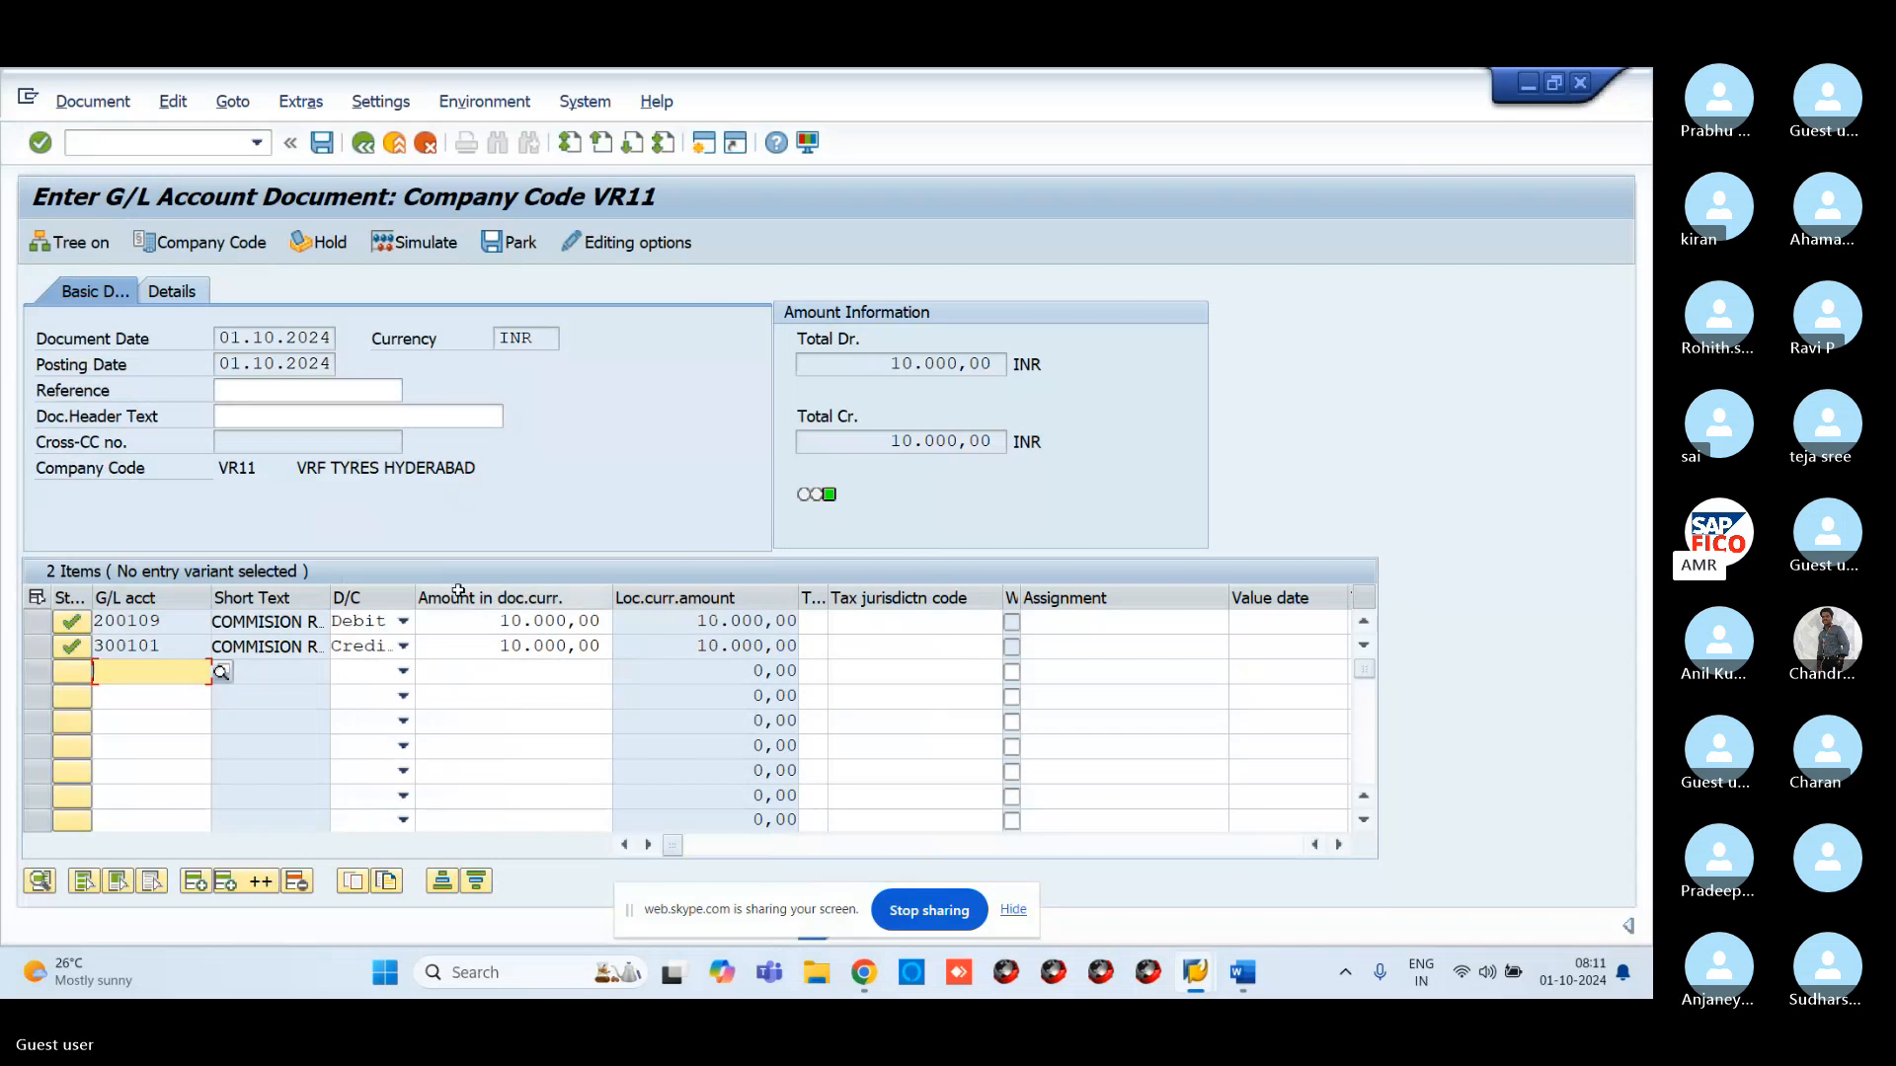
Simulate and post the balanced commission document as document 100045
{"action": "left_click", "coordinate": [66, 102]}
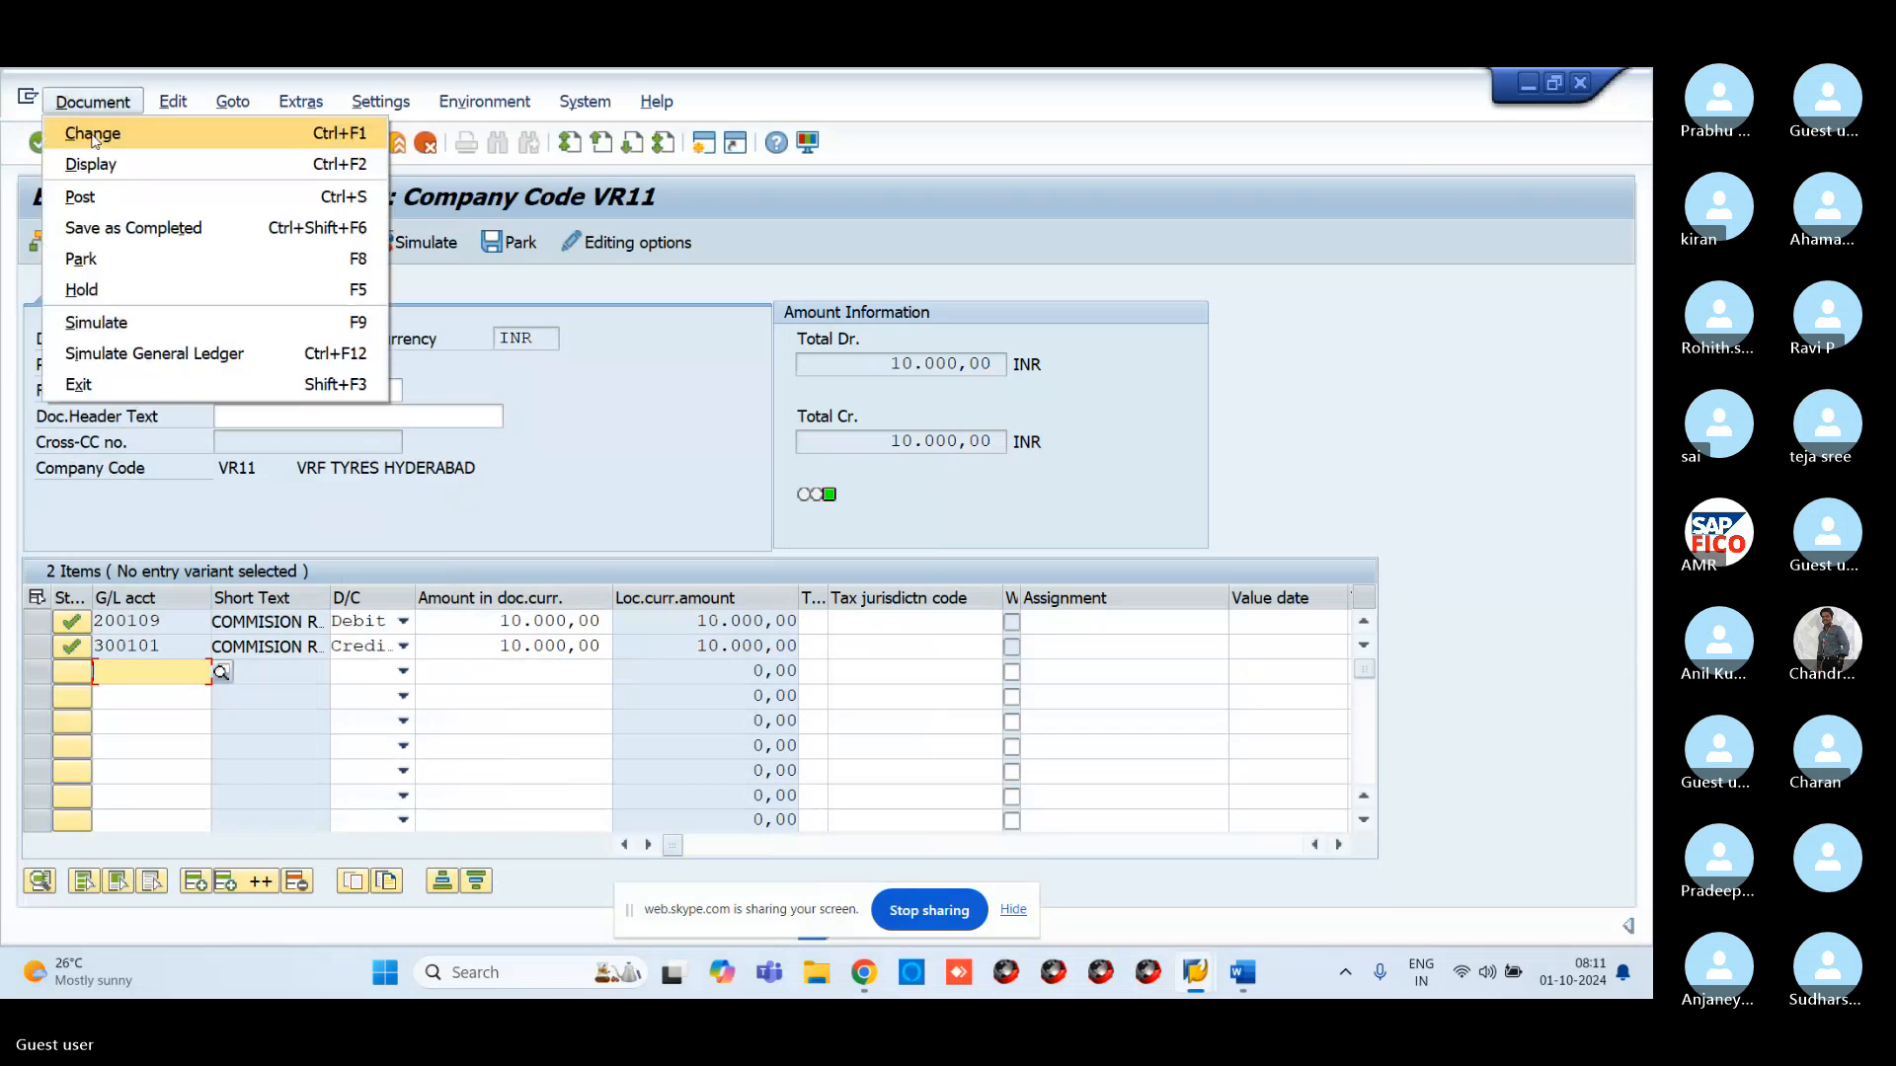
{"action": "left_click", "coordinate": [437, 255]}
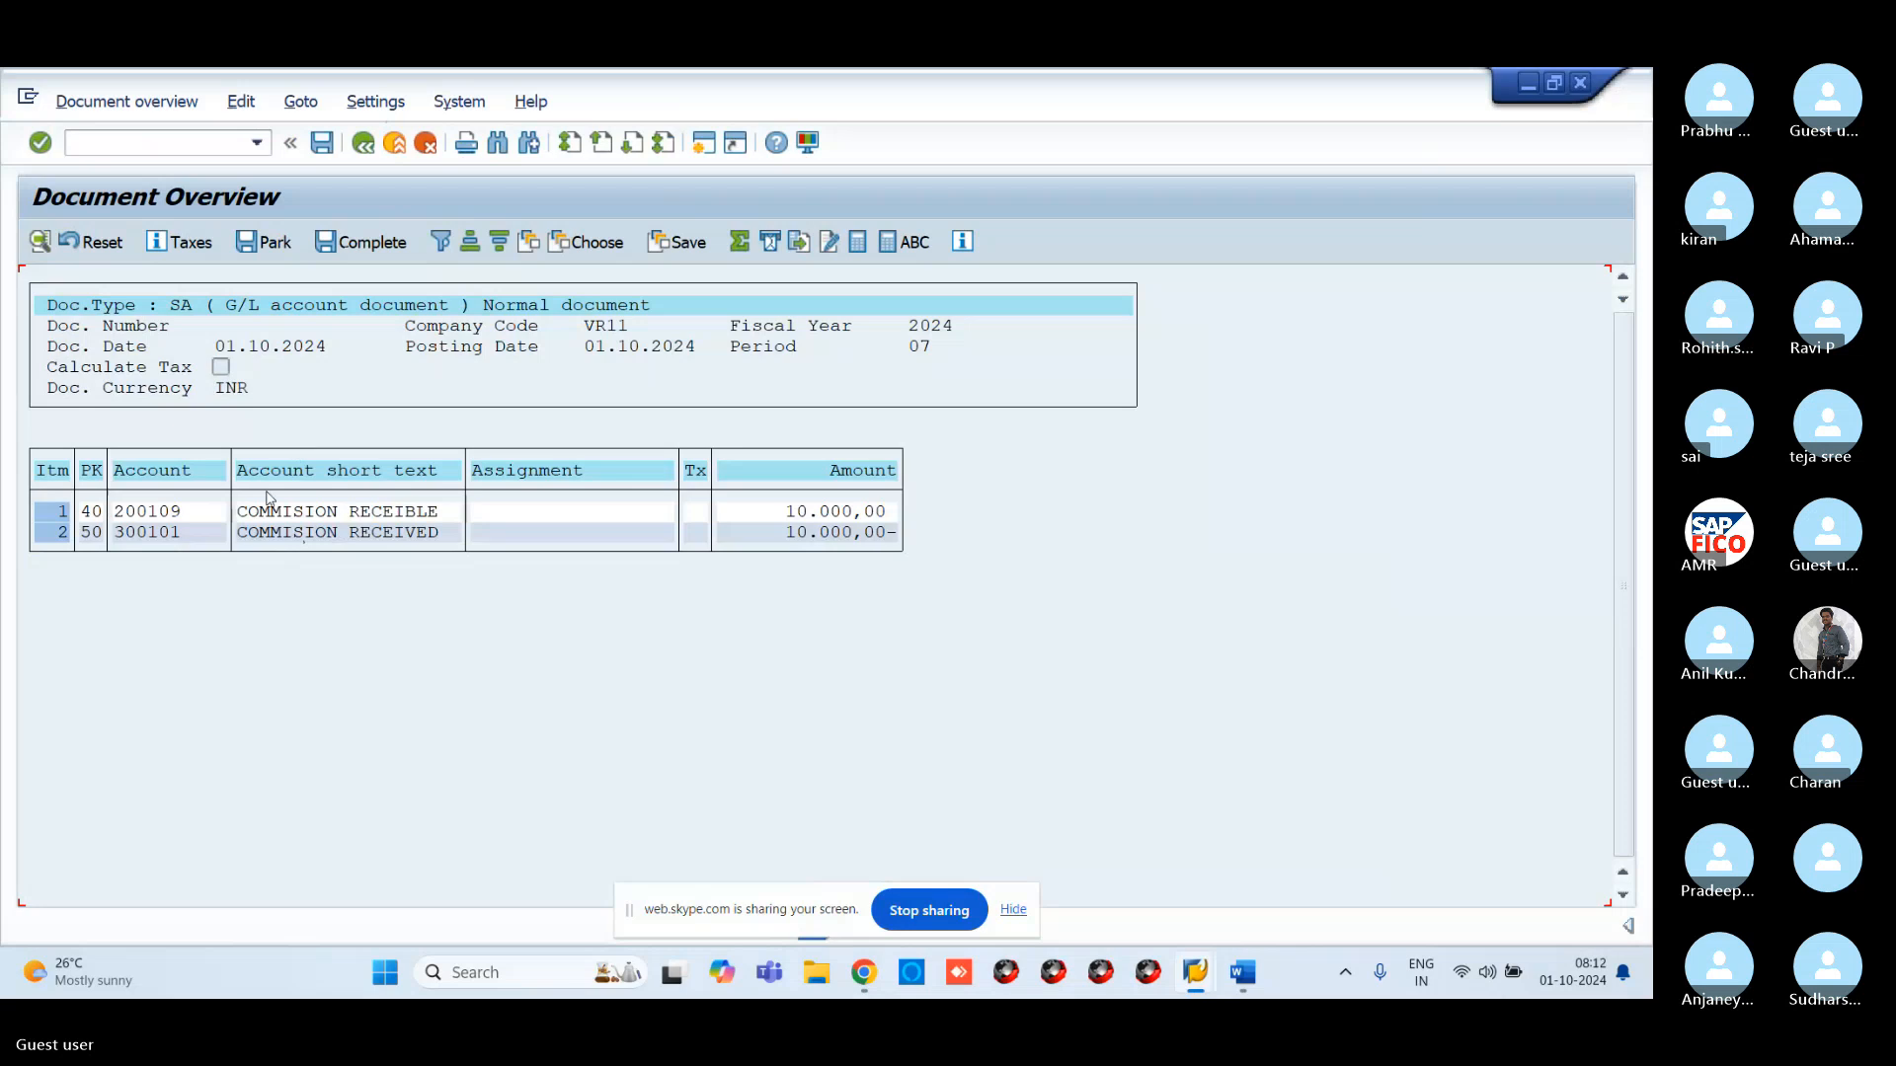
{"action": "left_click", "coordinate": [322, 148]}
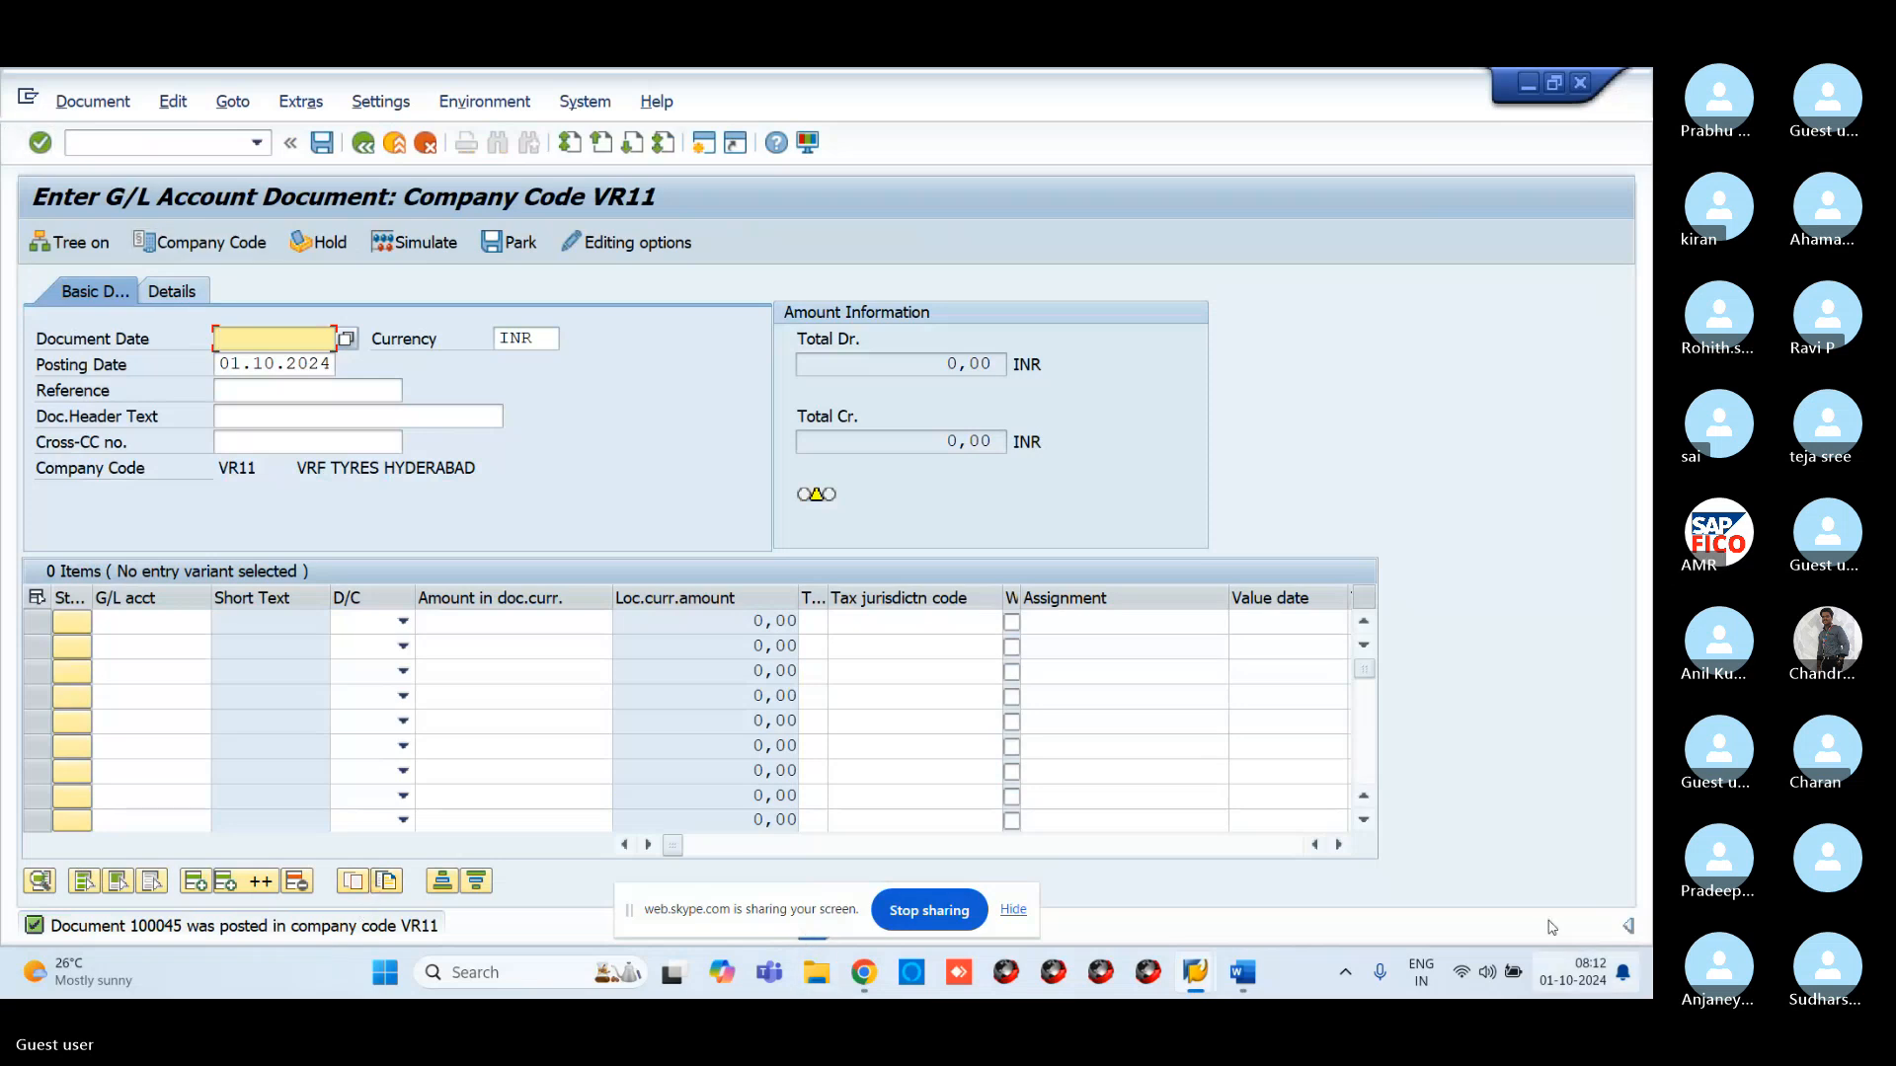
Go back to the G/L line item report's selection screen
{"action": "mouse_move", "coordinate": [1195, 973]}
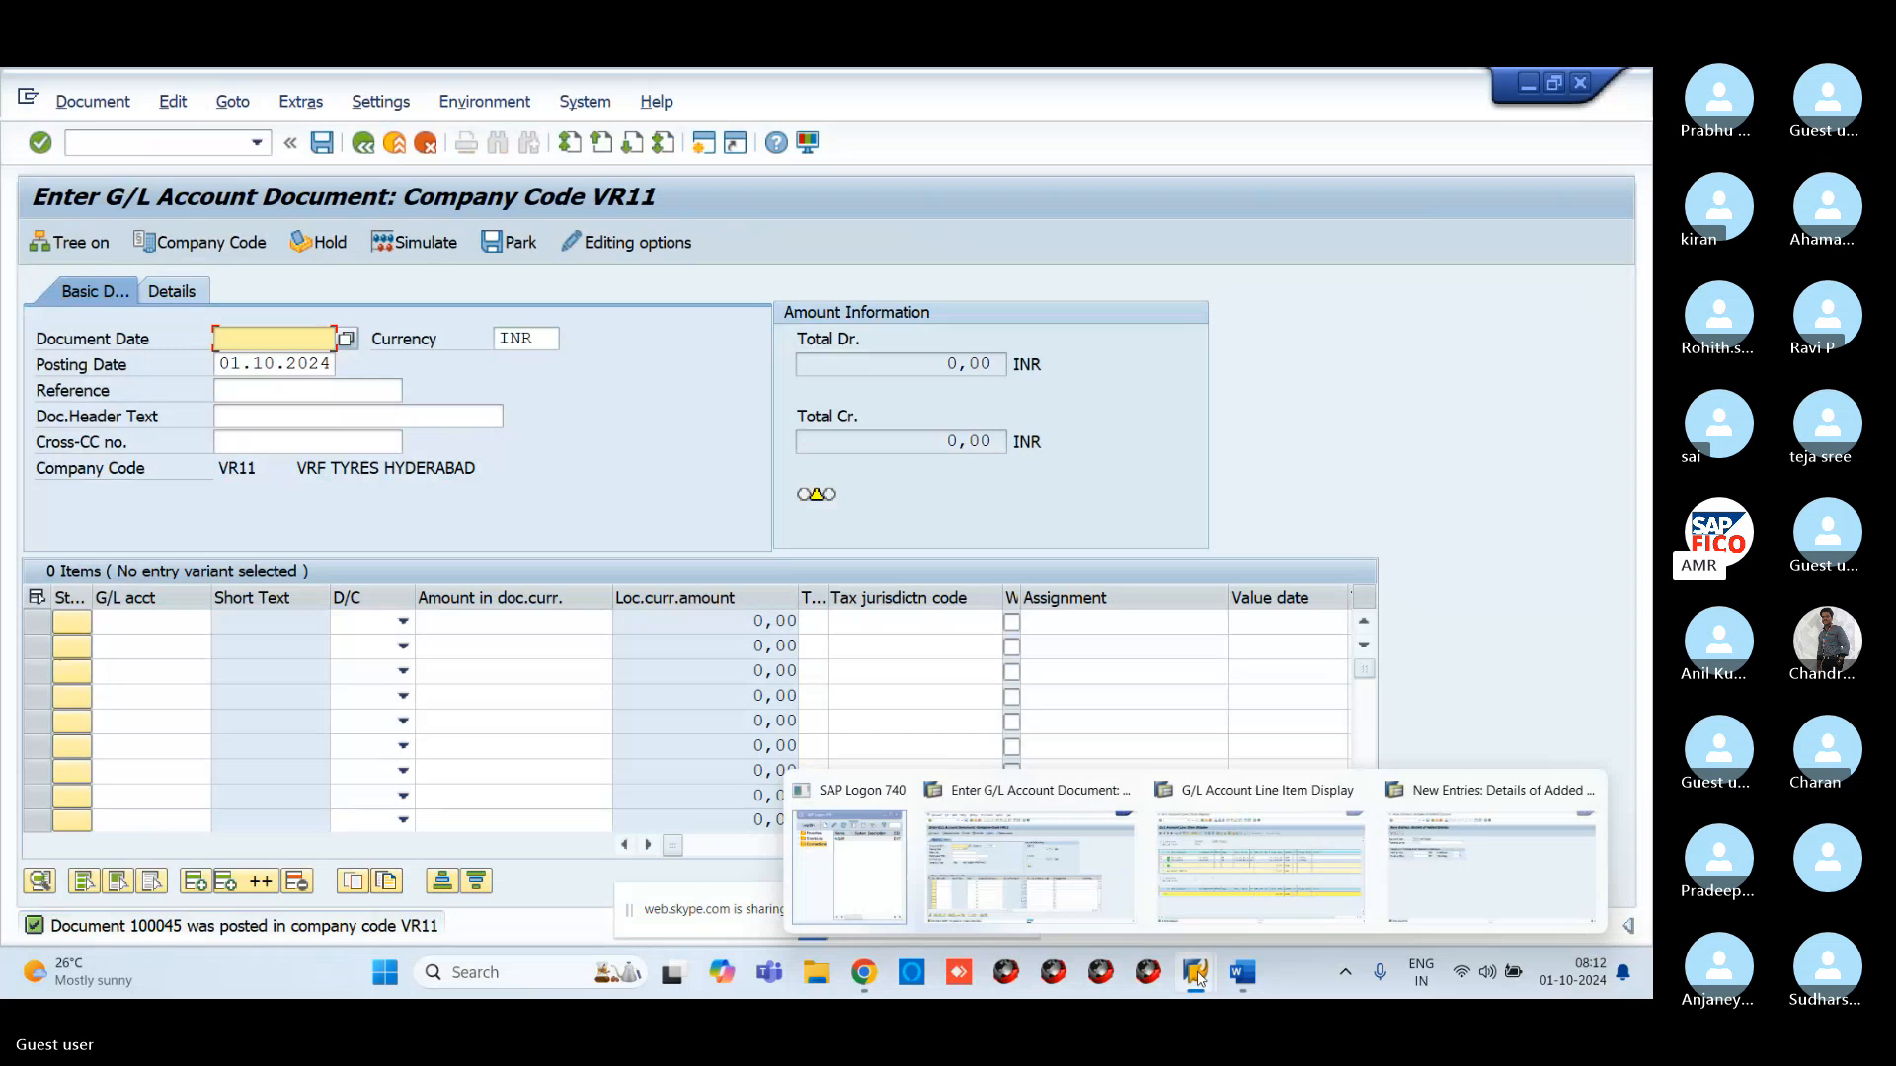
{"action": "left_click", "coordinate": [1287, 906]}
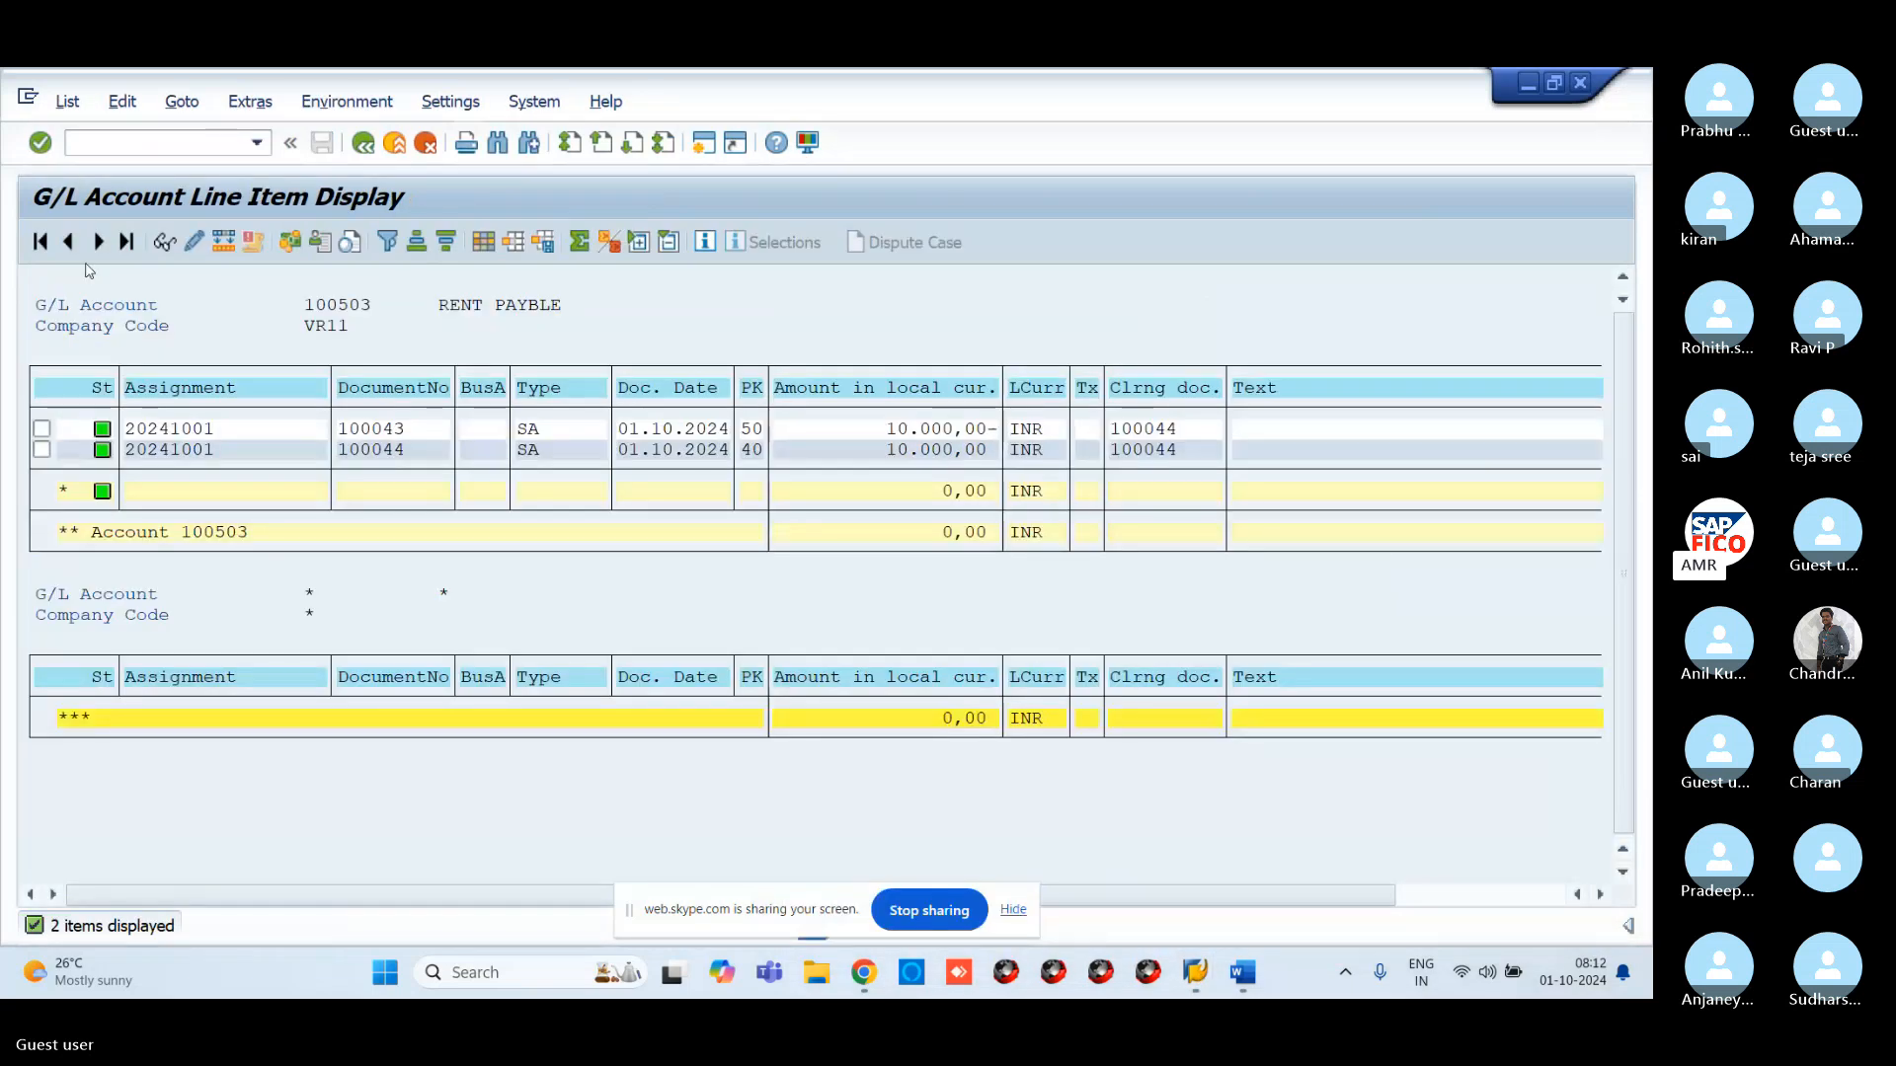
{"action": "left_click", "coordinate": [365, 145]}
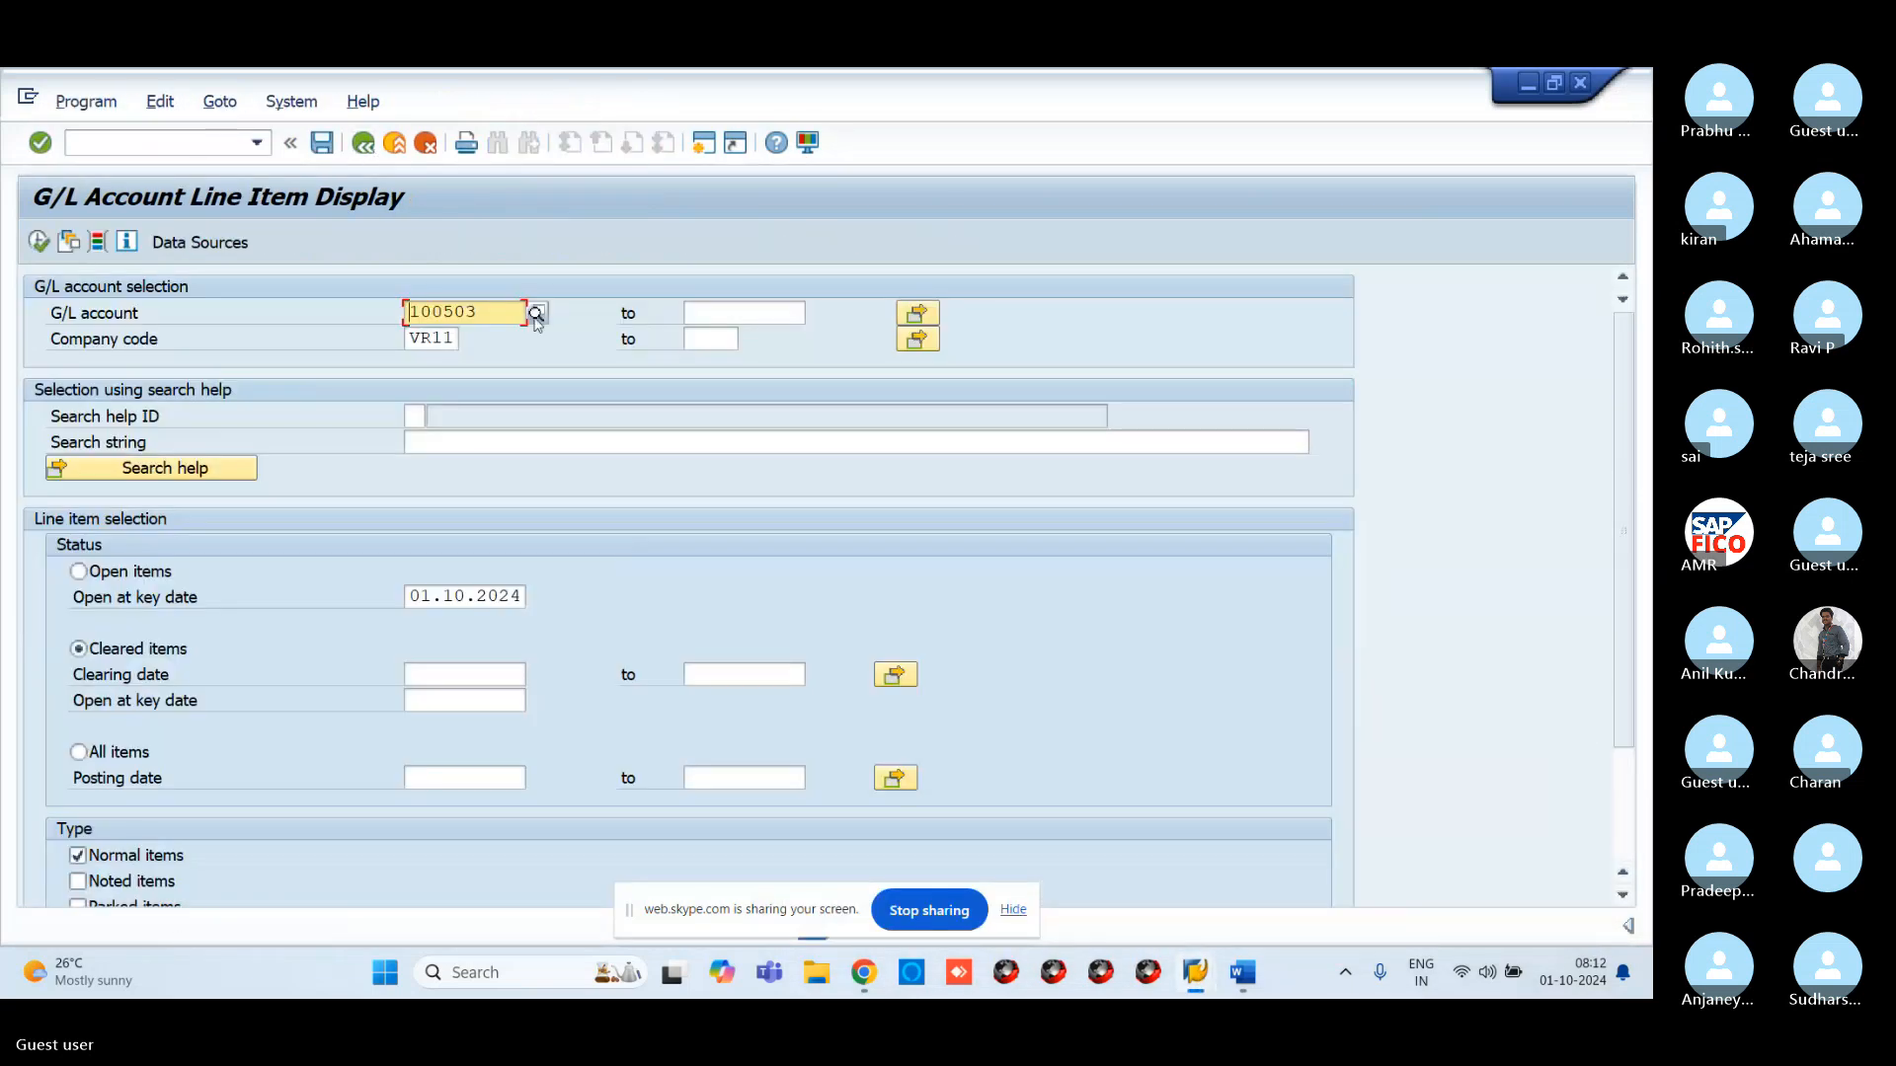
Run the open-items report for account 200109, showing document 100045 at 10.000,00 INR
{"action": "left_click", "coordinate": [535, 313]}
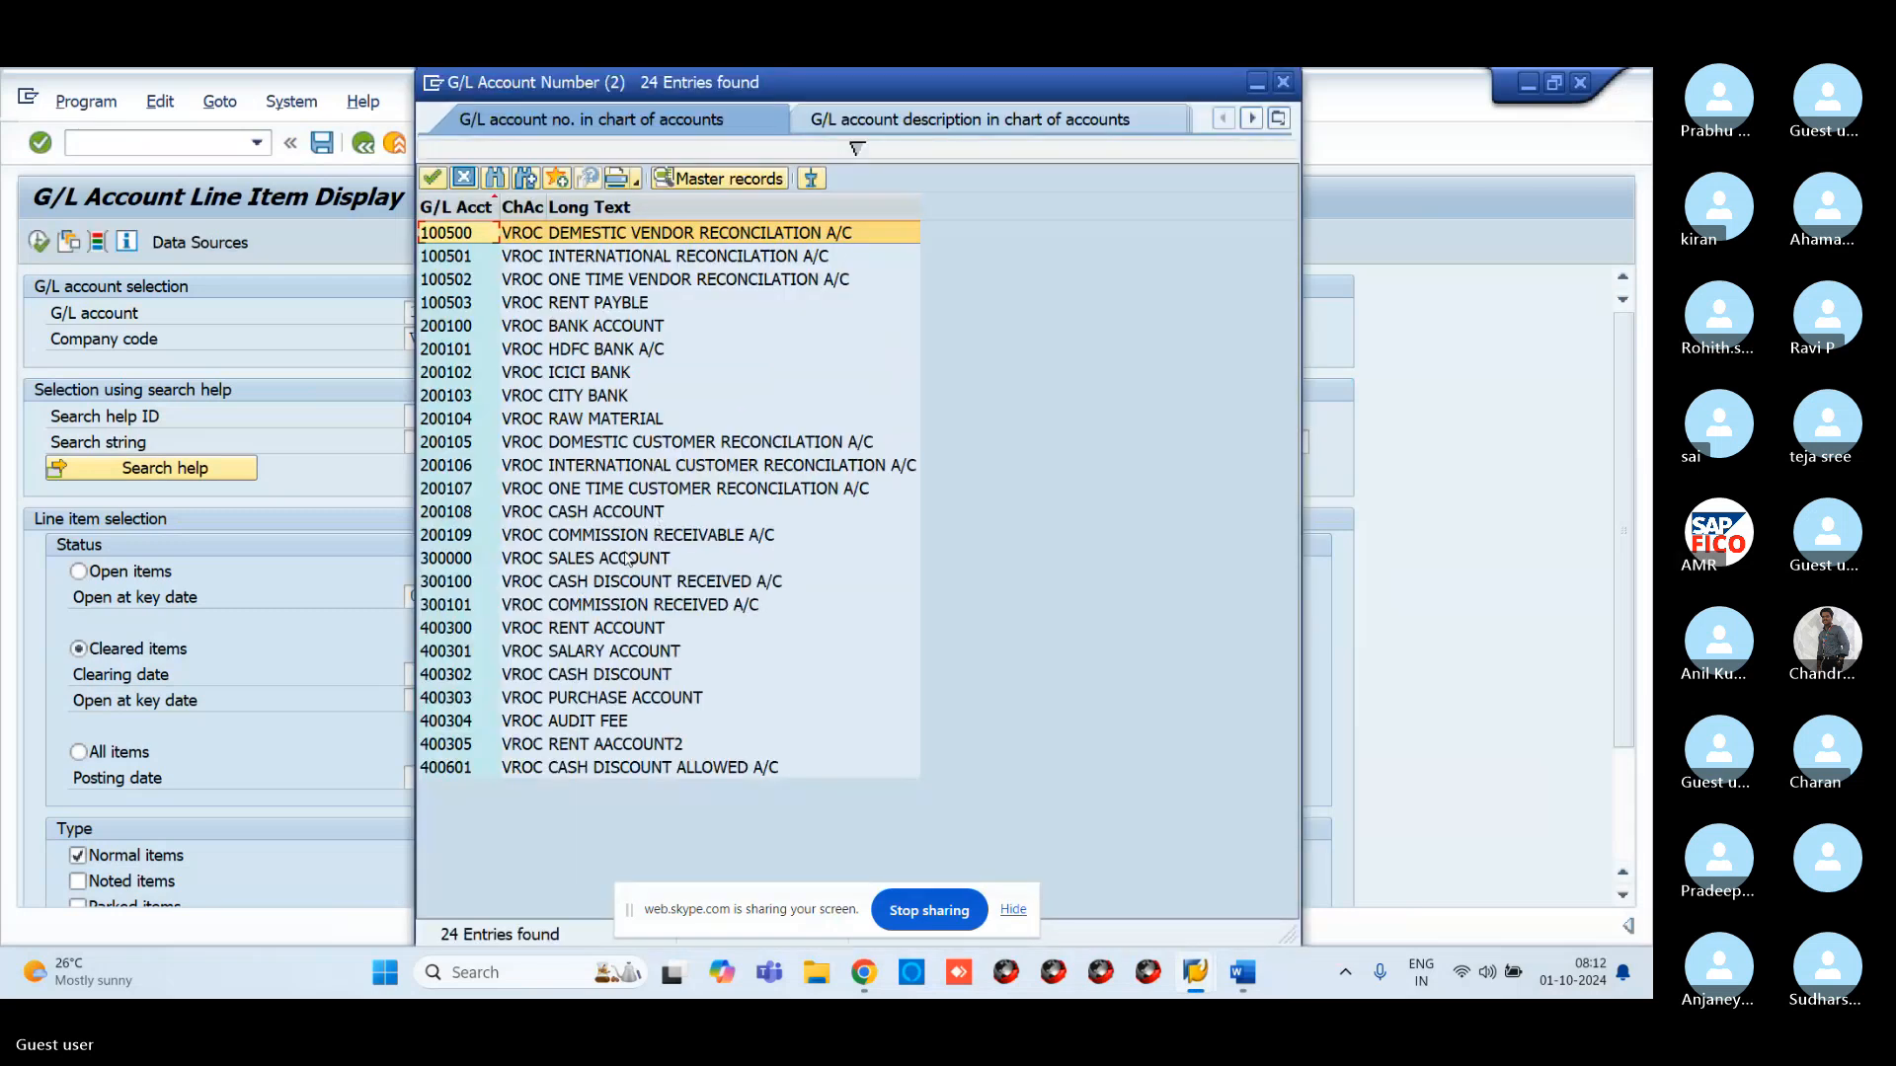
{"action": "left_click", "coordinate": [559, 538]}
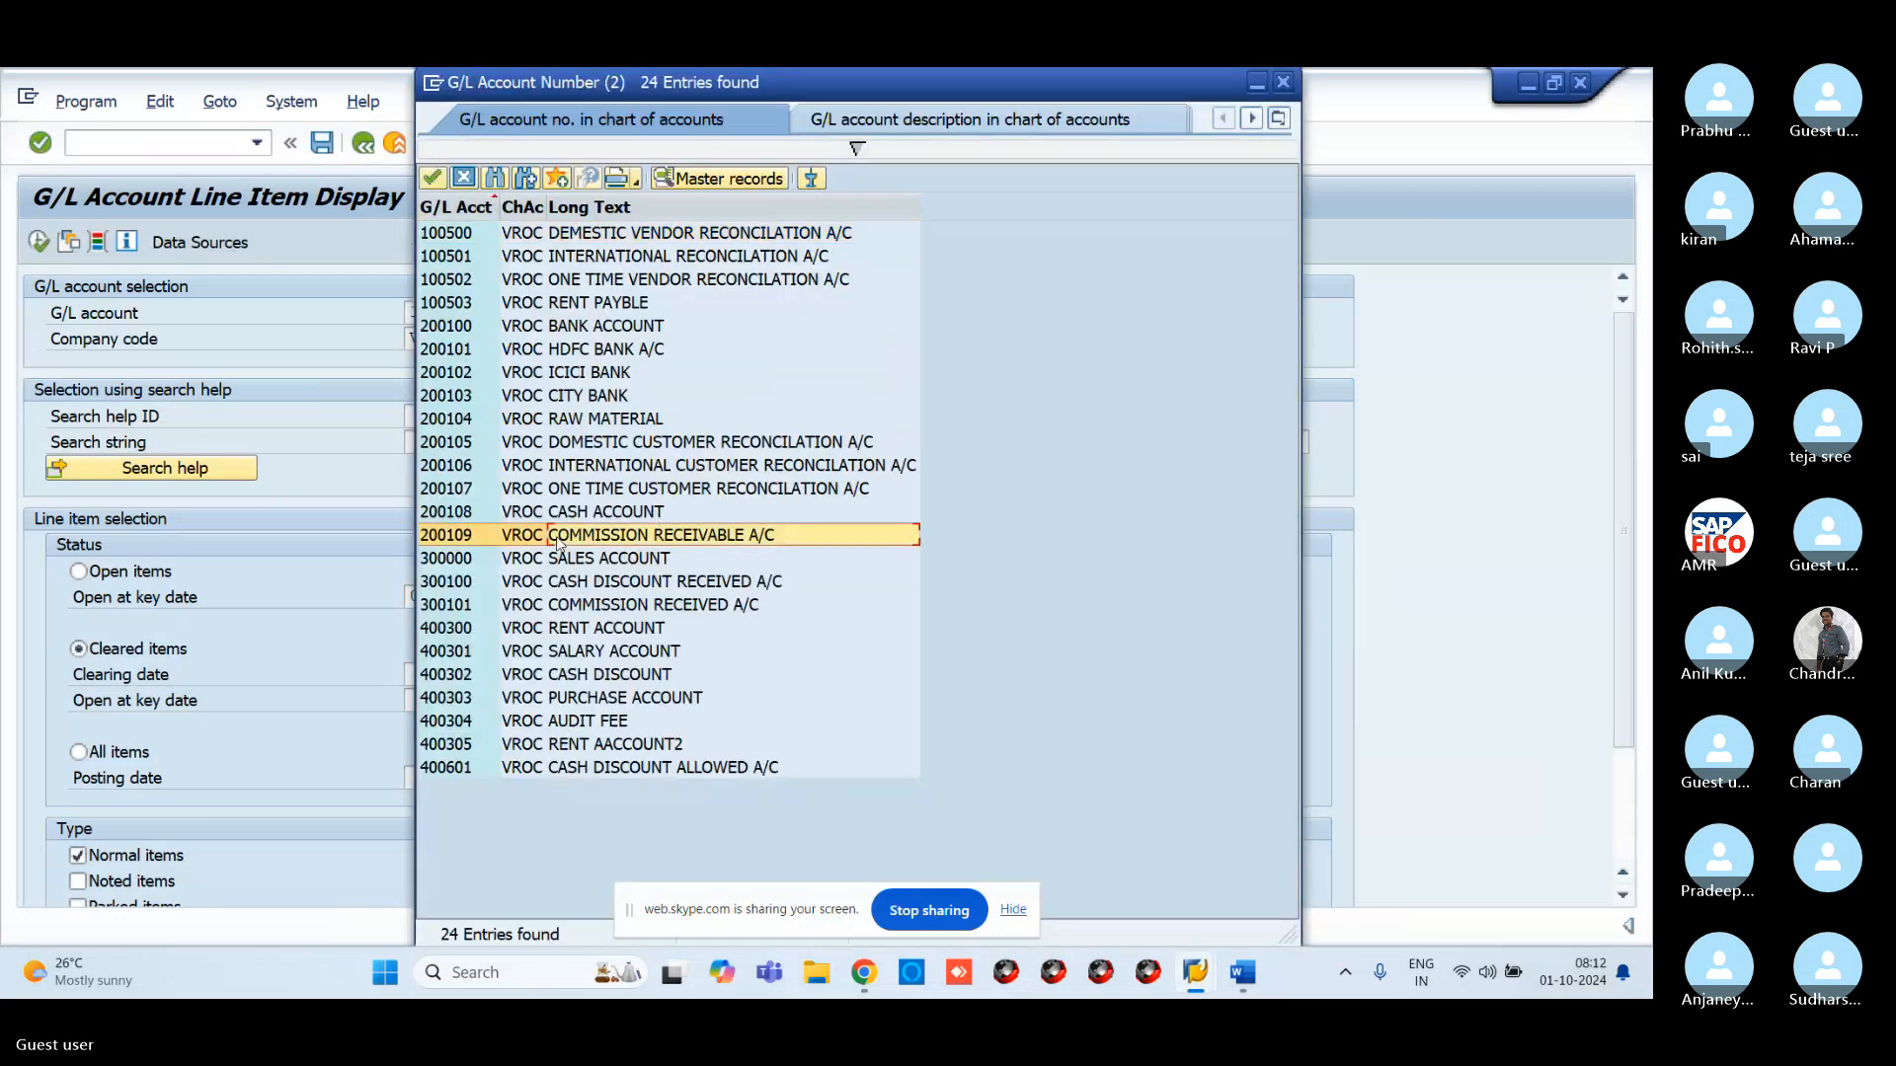
{"action": "left_click", "coordinate": [433, 179]}
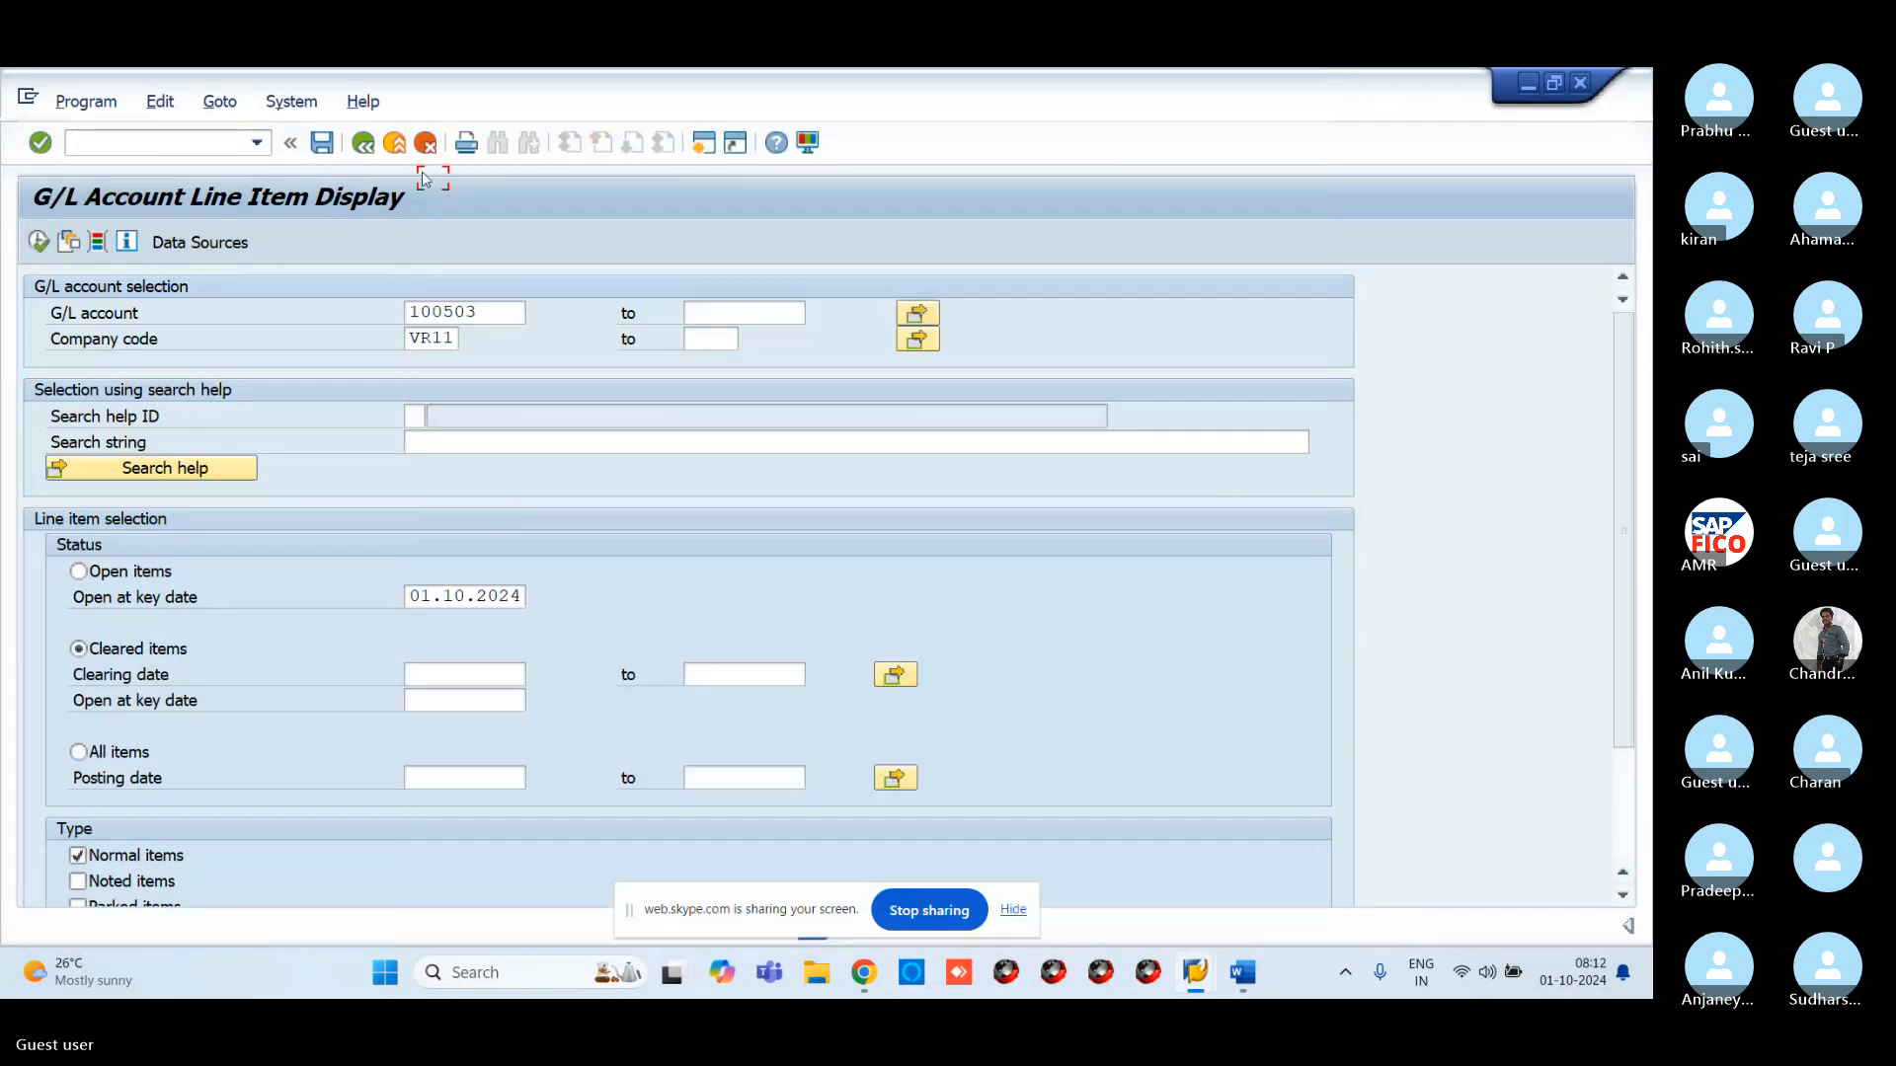
{"action": "left_click", "coordinate": [81, 572]}
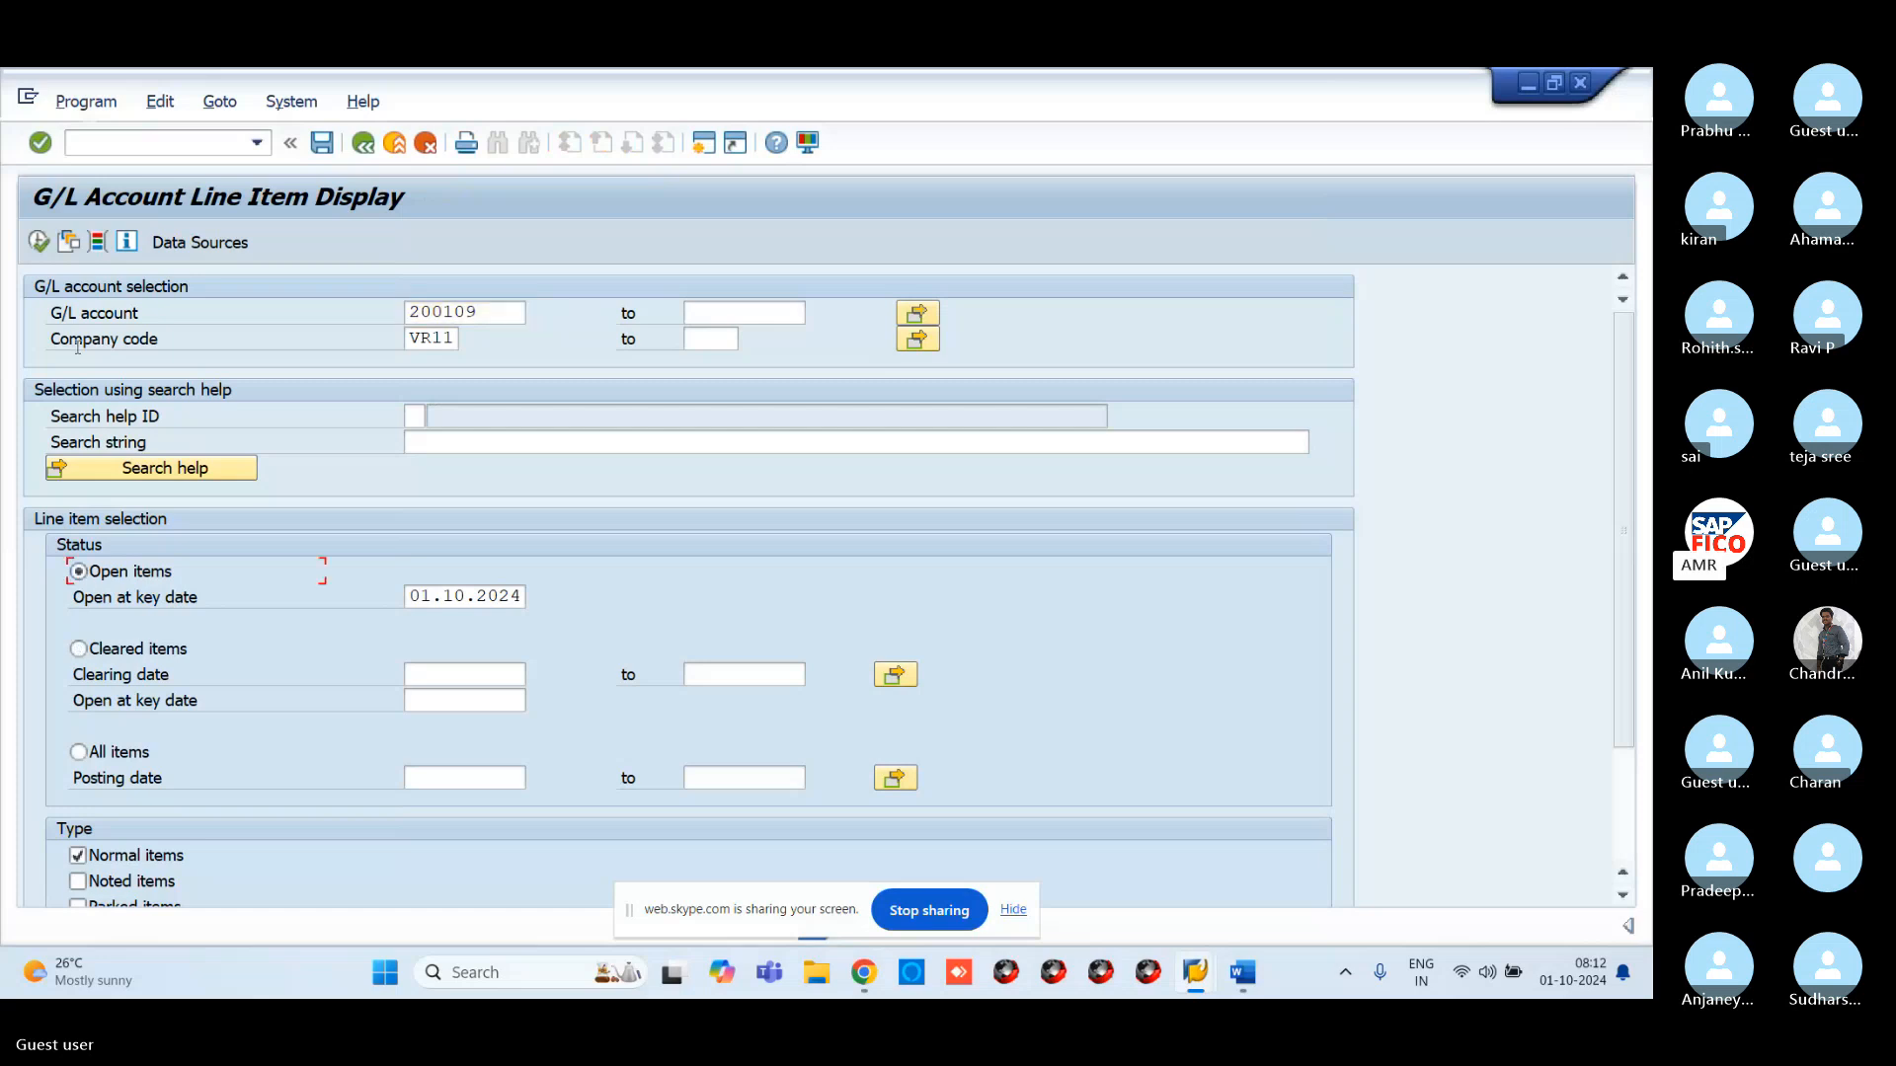
{"action": "left_click", "coordinate": [42, 245]}
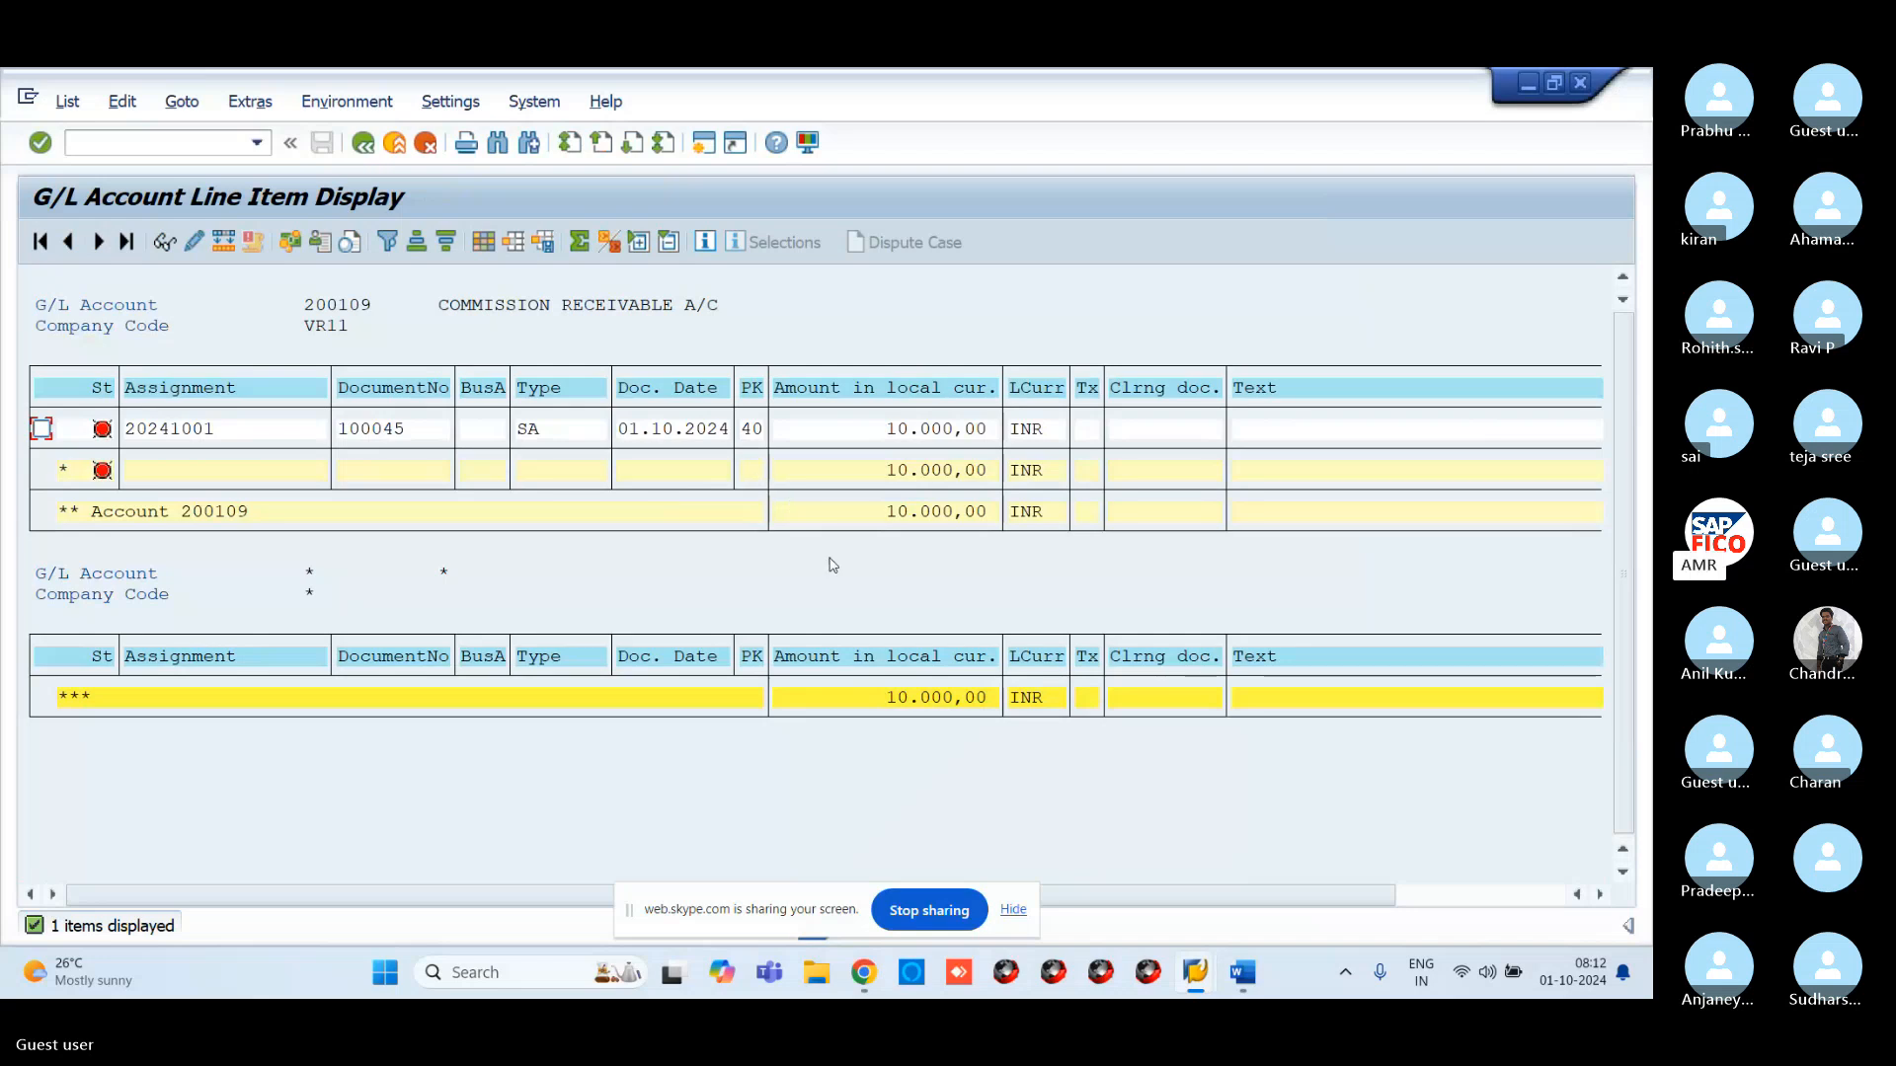
{"action": "mouse_move", "coordinate": [1194, 972]}
Copy the F-06 incoming payment chat message (cash debit, commission receivable credit) from Skype
{"action": "mouse_move", "coordinate": [855, 970]}
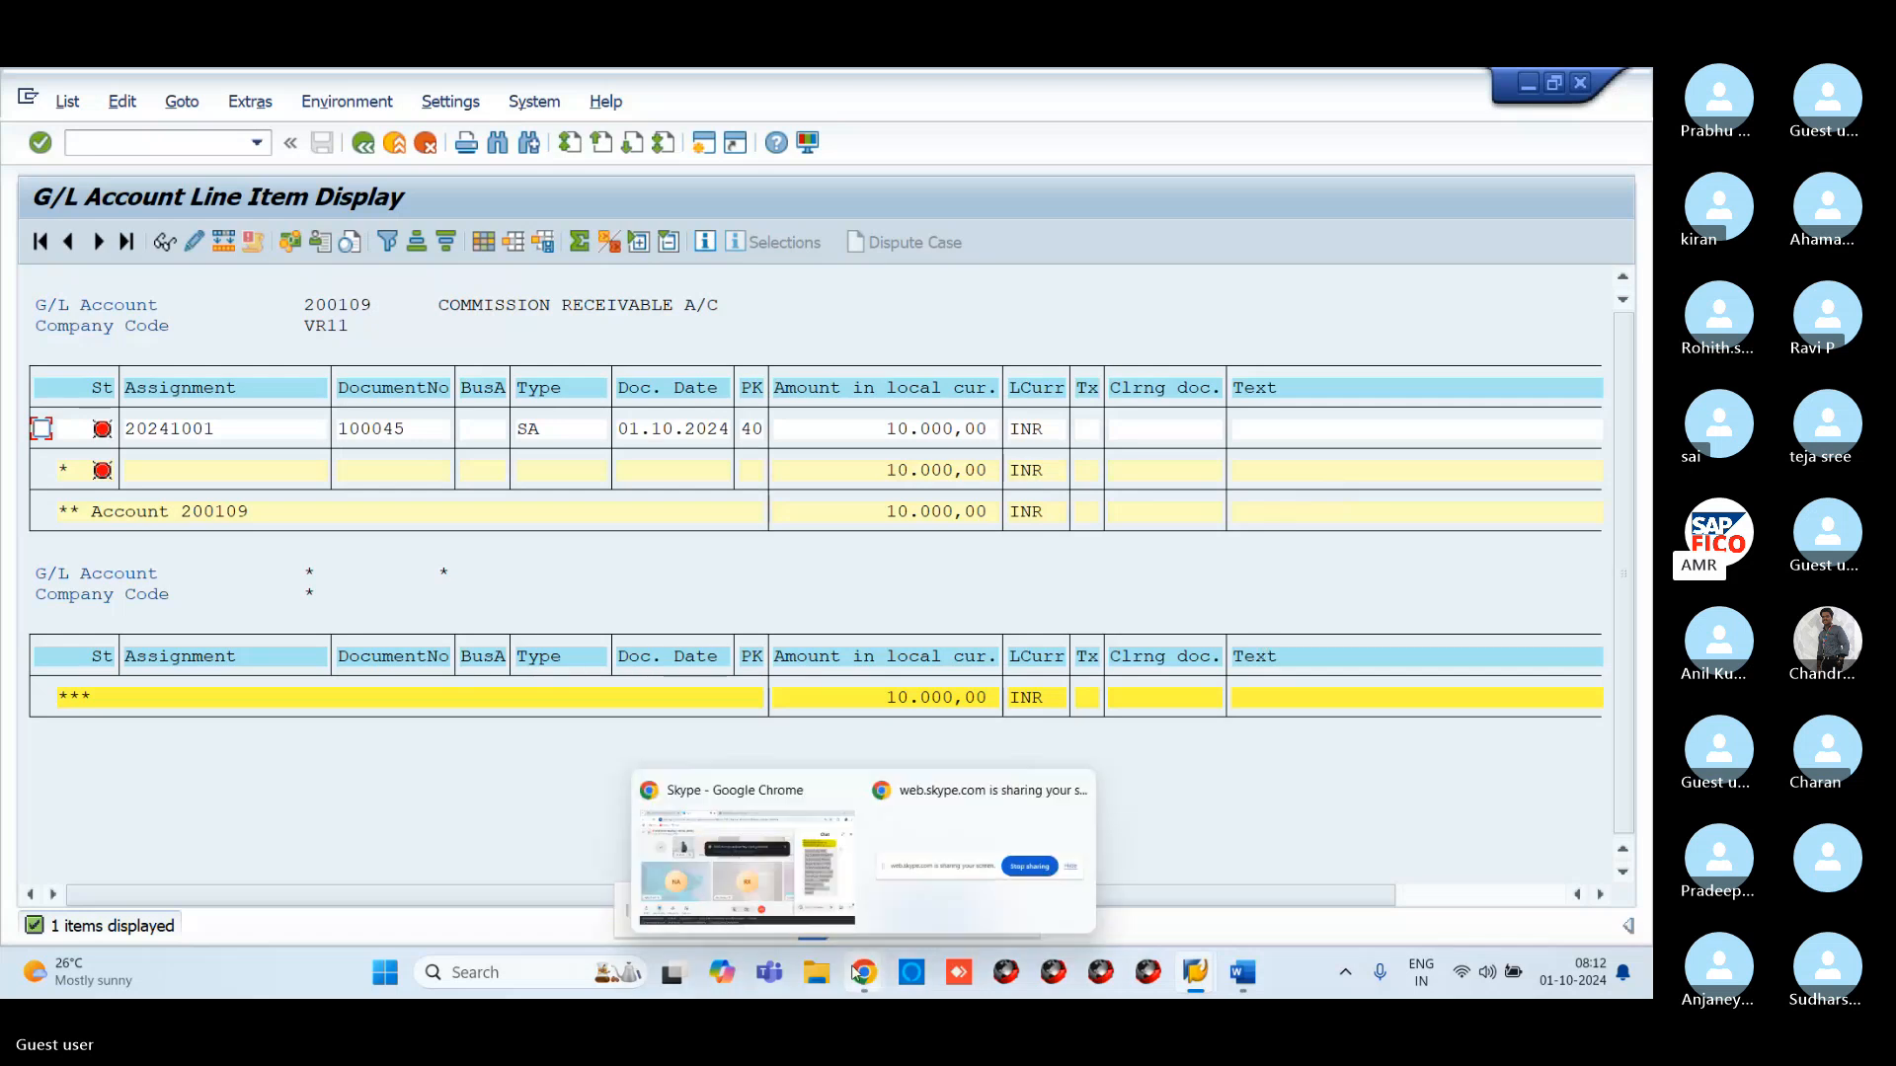
{"action": "left_click", "coordinate": [857, 905]}
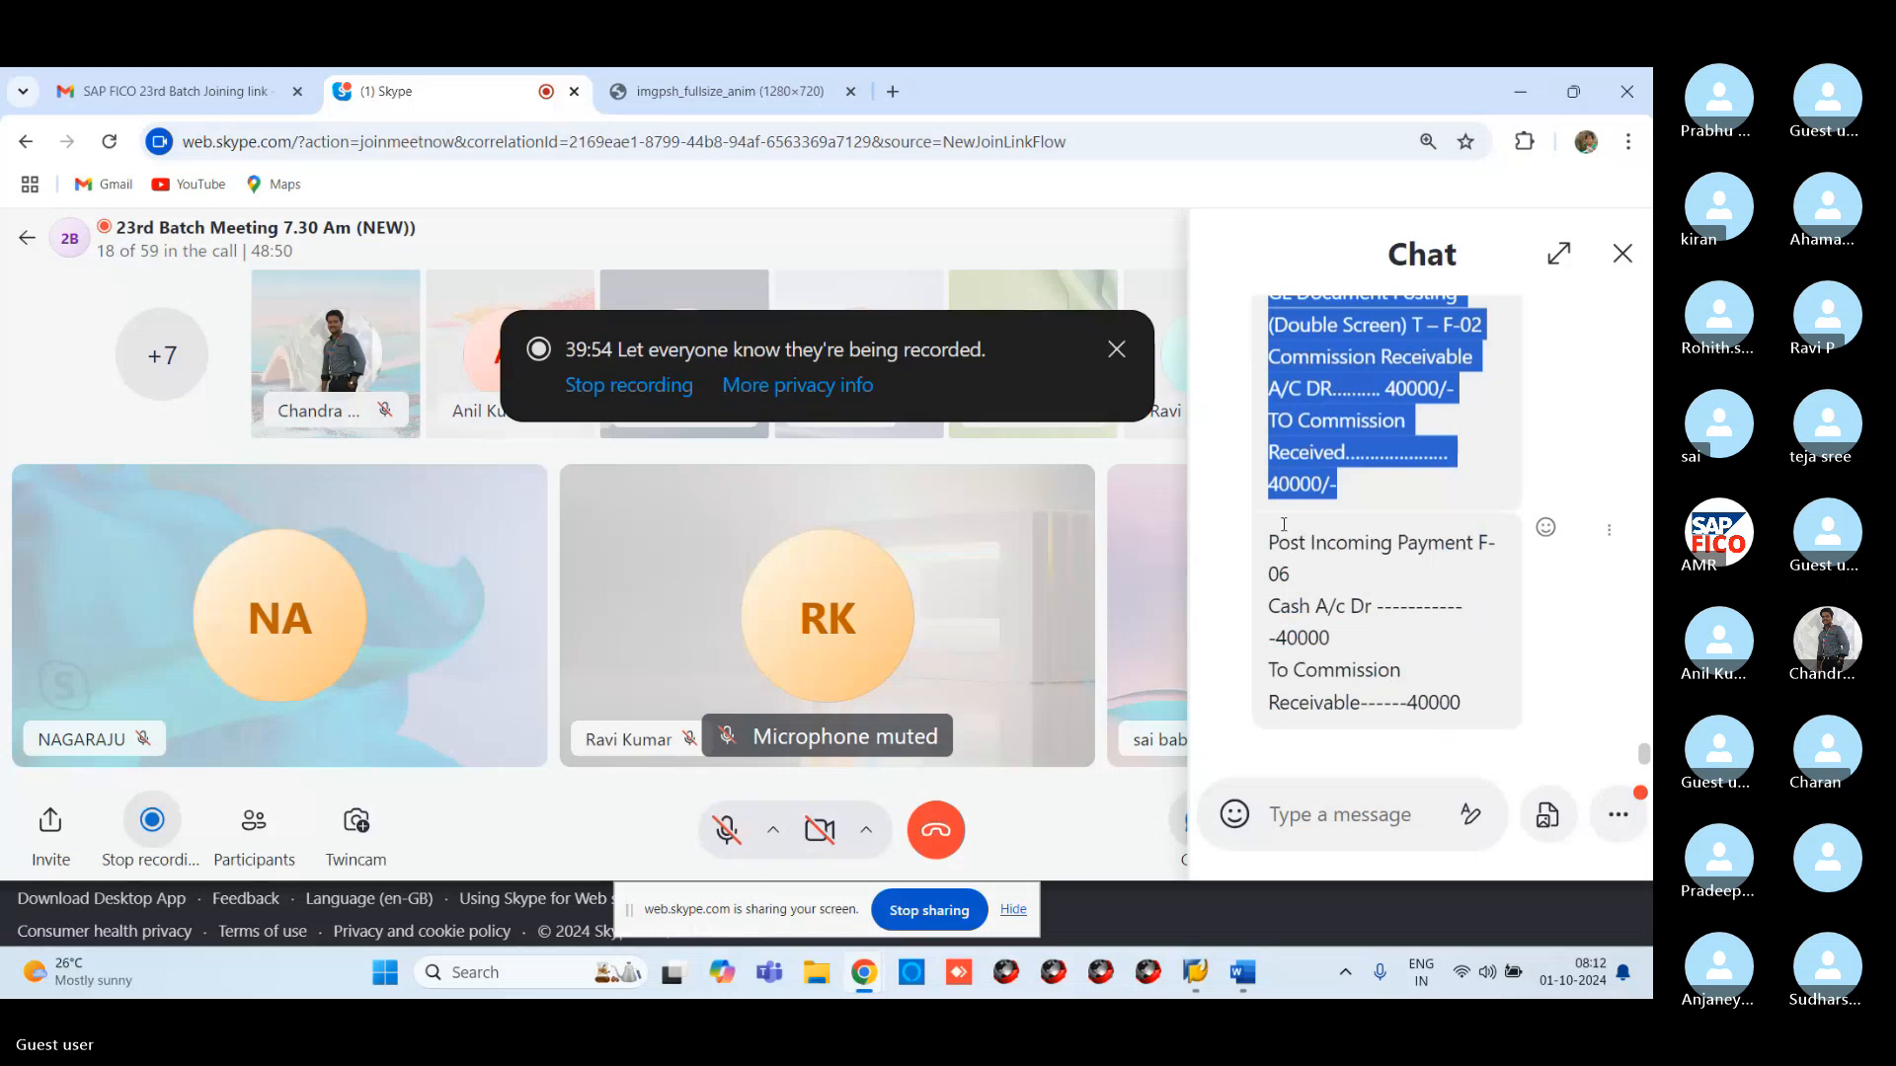
{"action": "left_click", "coordinate": [1272, 536]}
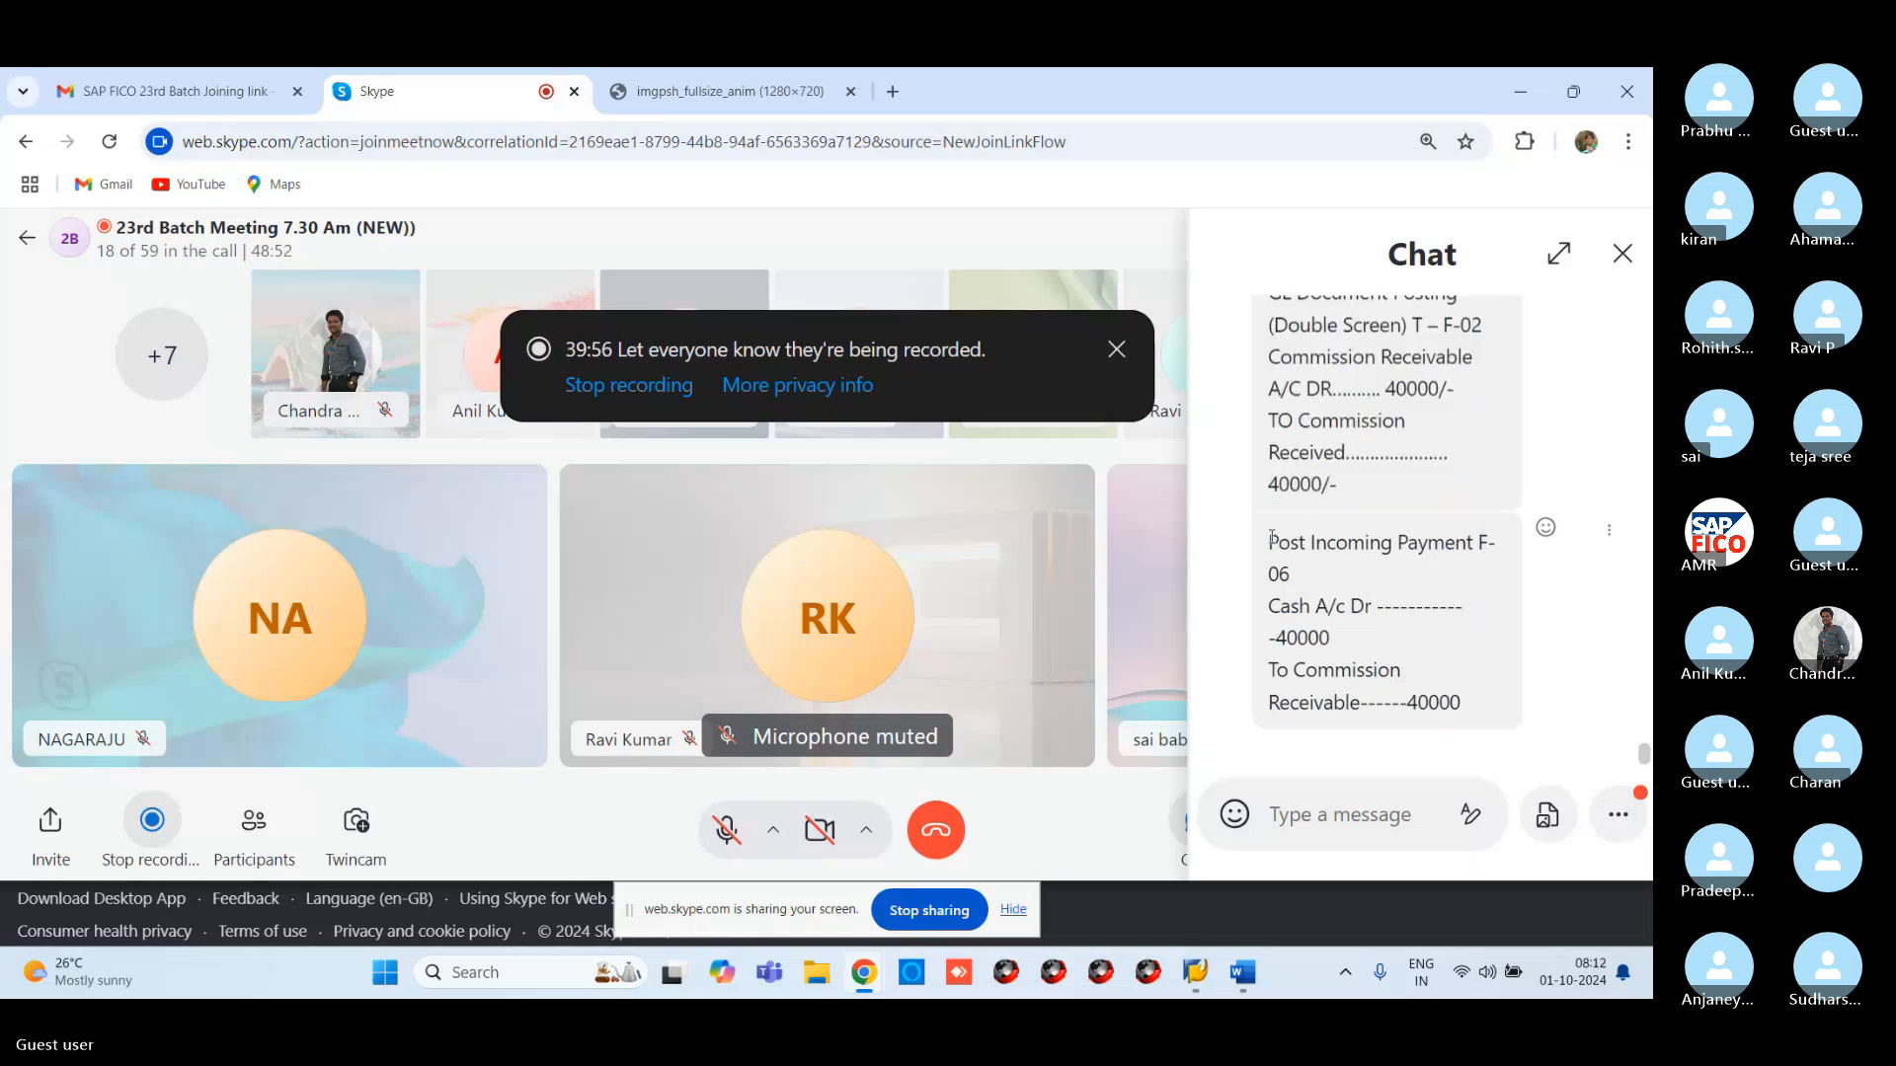
{"action": "left_click_drag", "start_coordinate": [1272, 536], "coordinate": [1464, 707]}
{"action": "key", "text": "ctrl+c"}
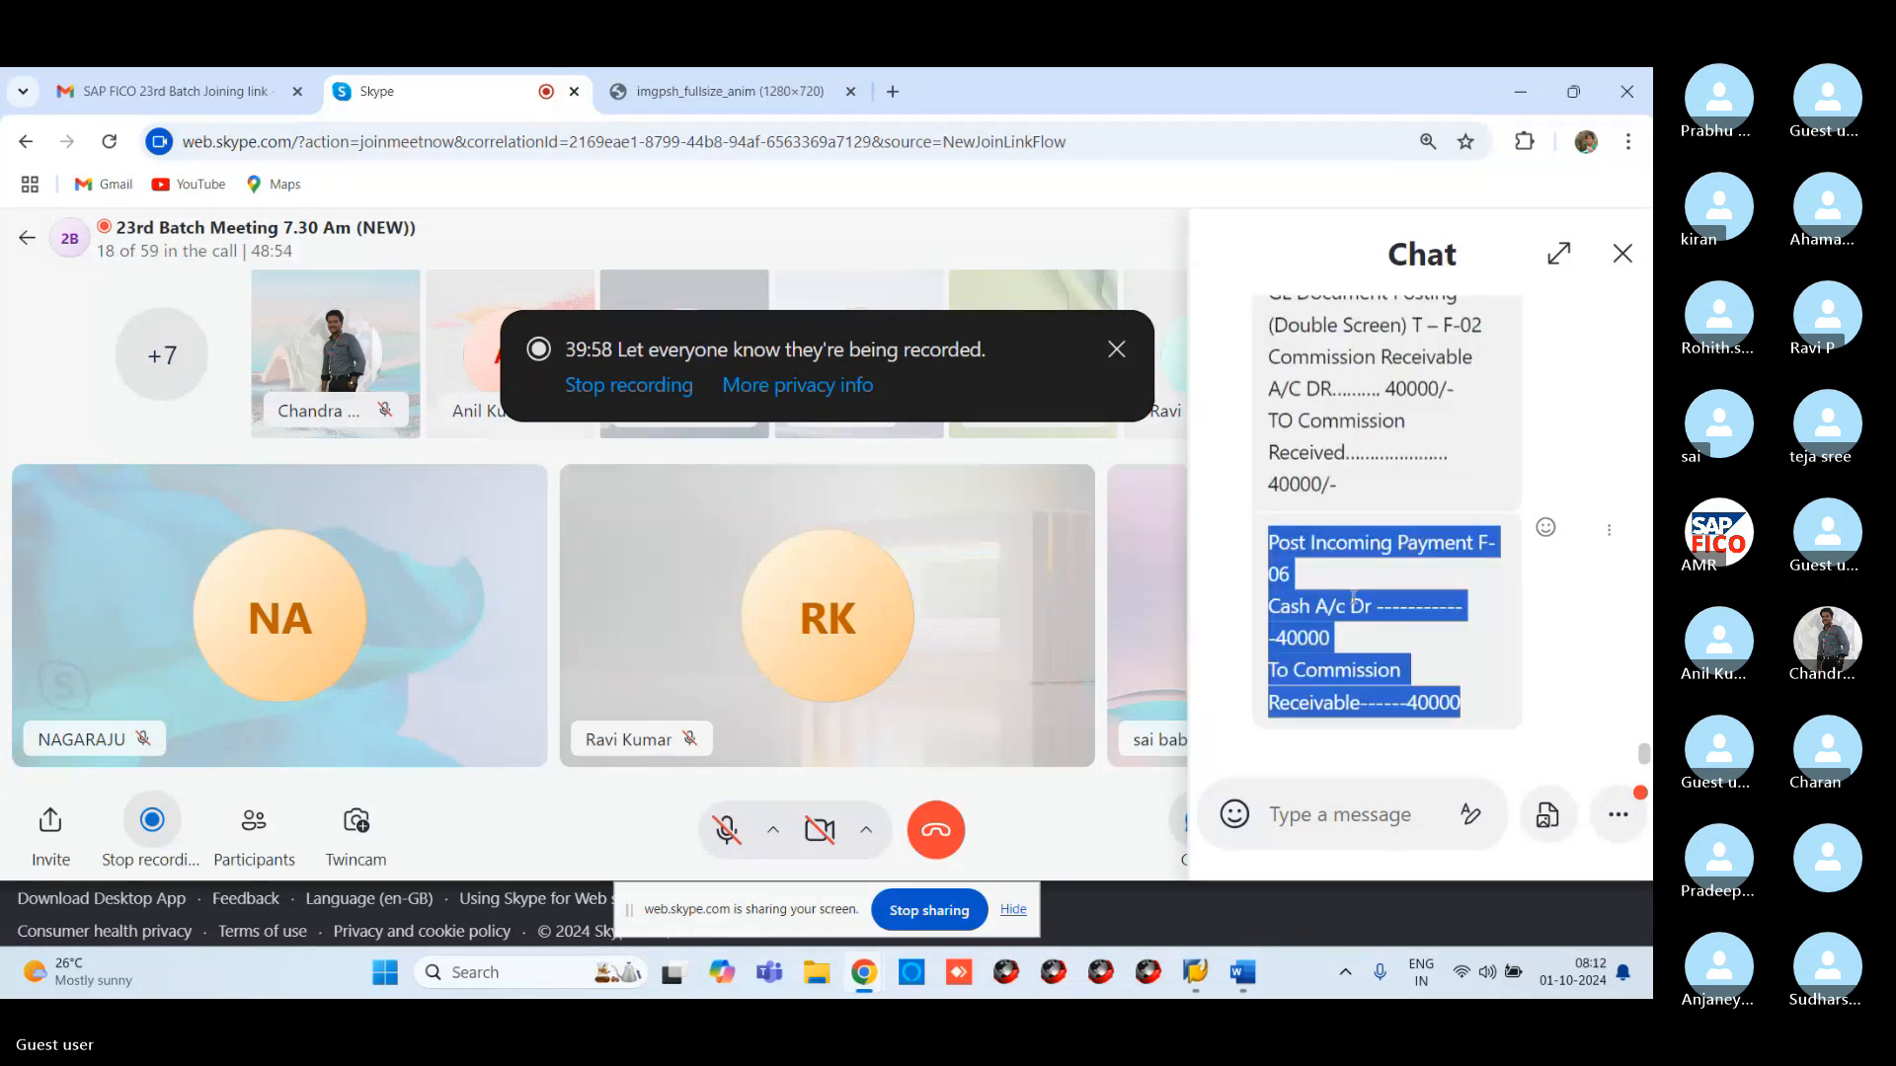
{"action": "right_click", "coordinate": [1353, 598]}
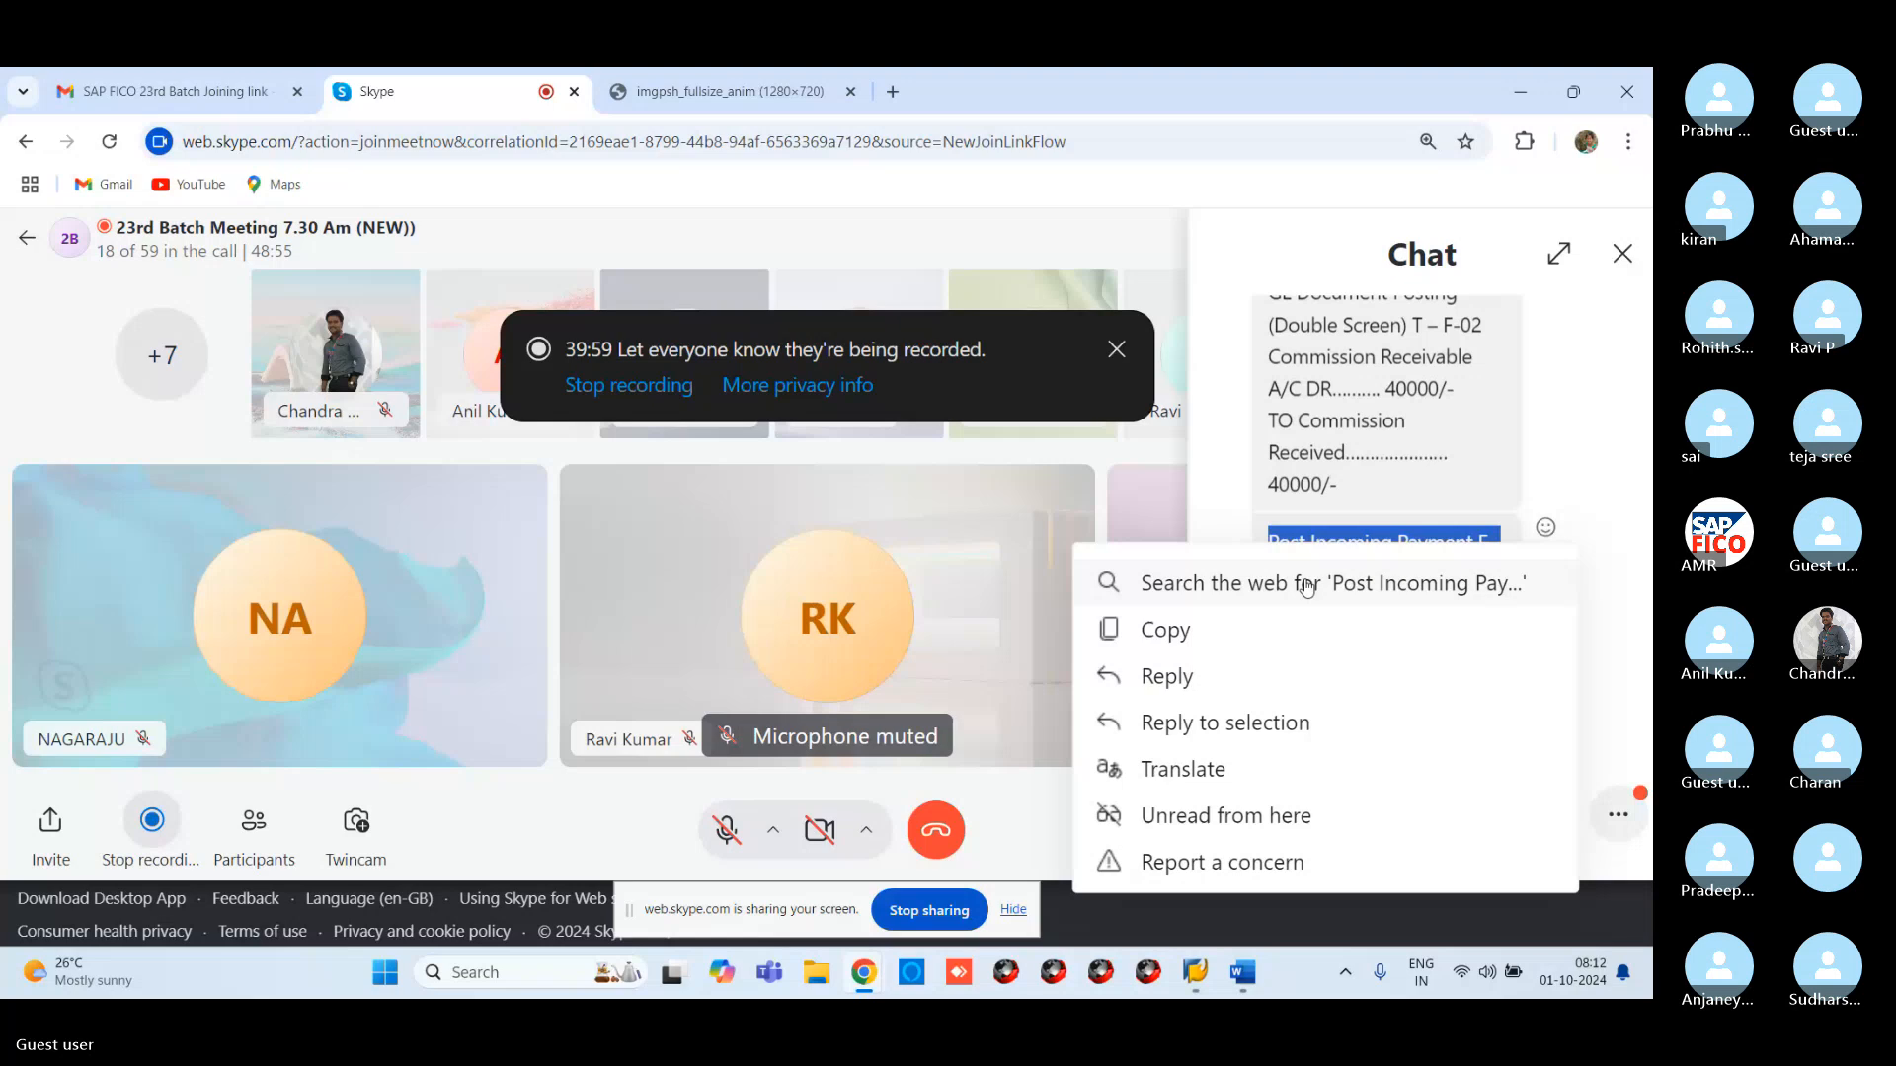
{"action": "left_click", "coordinate": [1225, 630]}
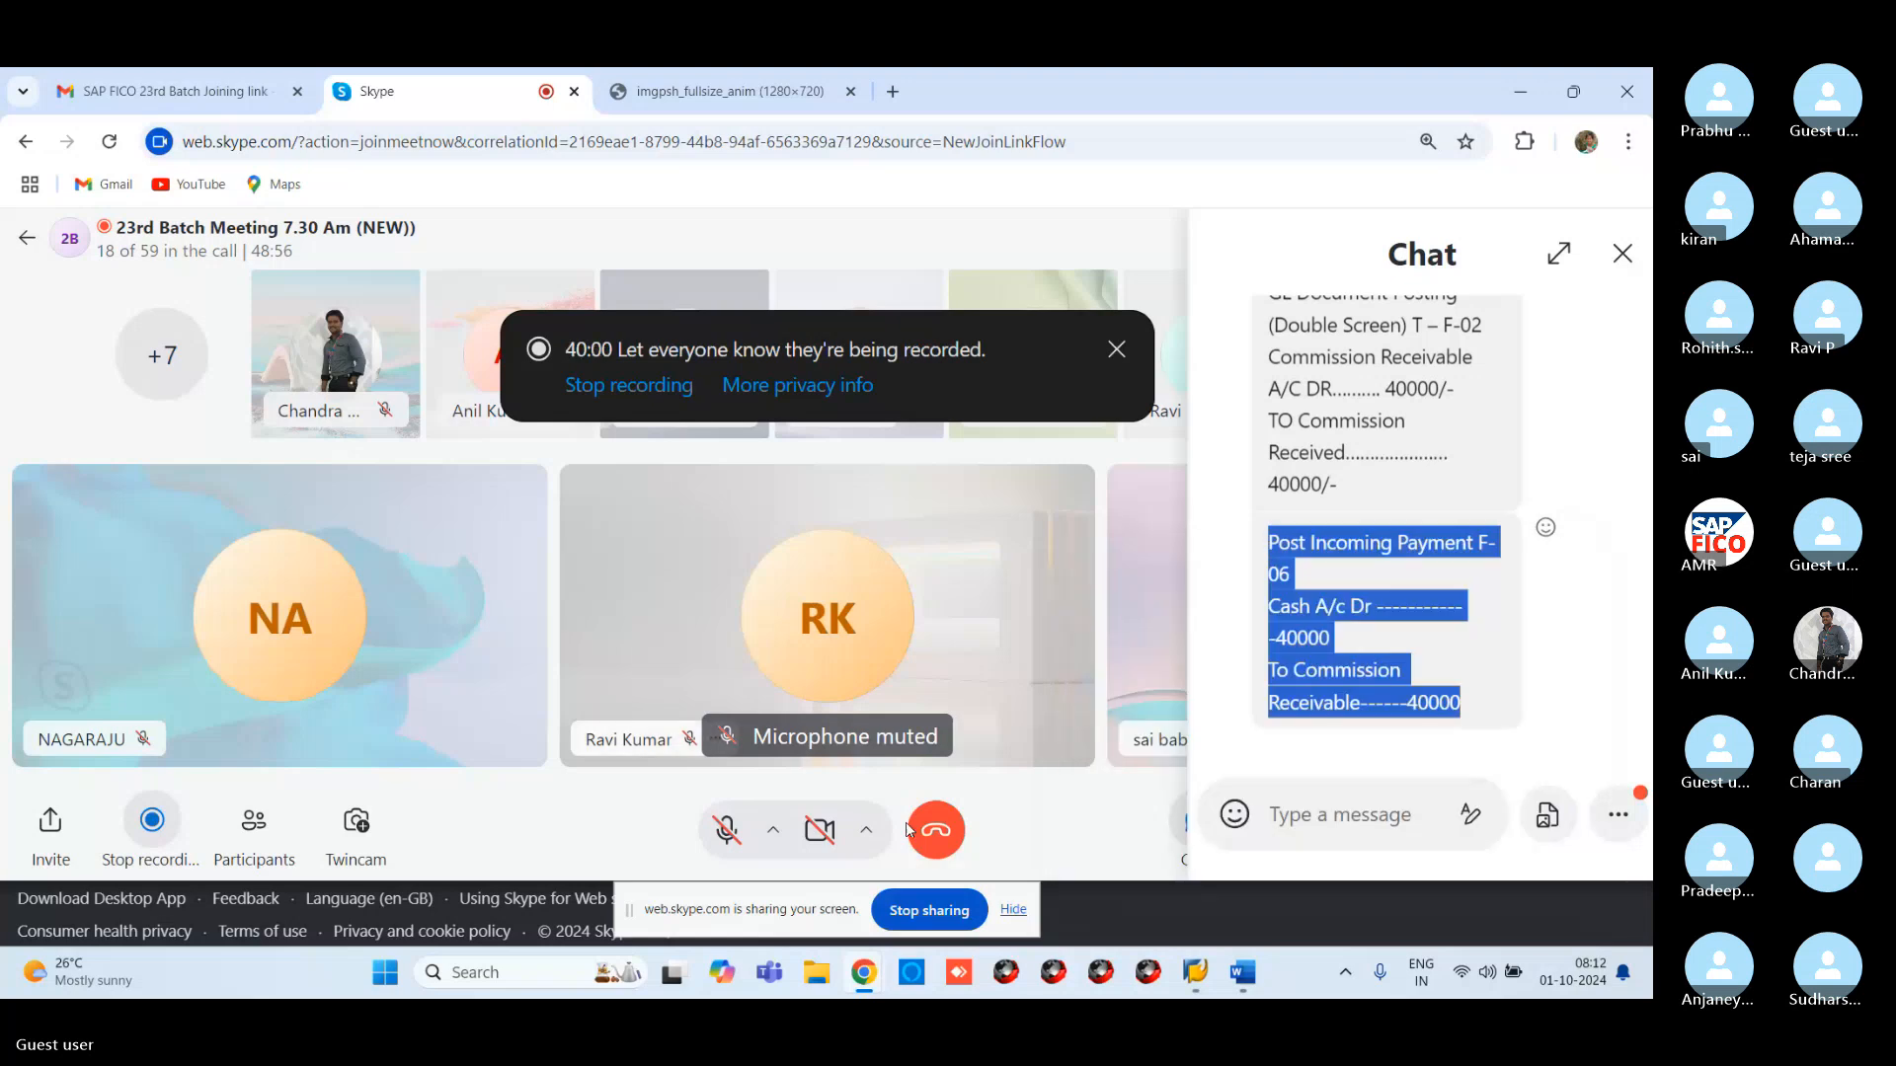
{"action": "left_click", "coordinate": [1244, 973]}
Paste the F-06 lines (Cash A/c Dr 40000, To Commission Receivable 40000) below the notes
{"action": "left_click", "coordinate": [1172, 743]}
{"action": "key", "text": "Return"}
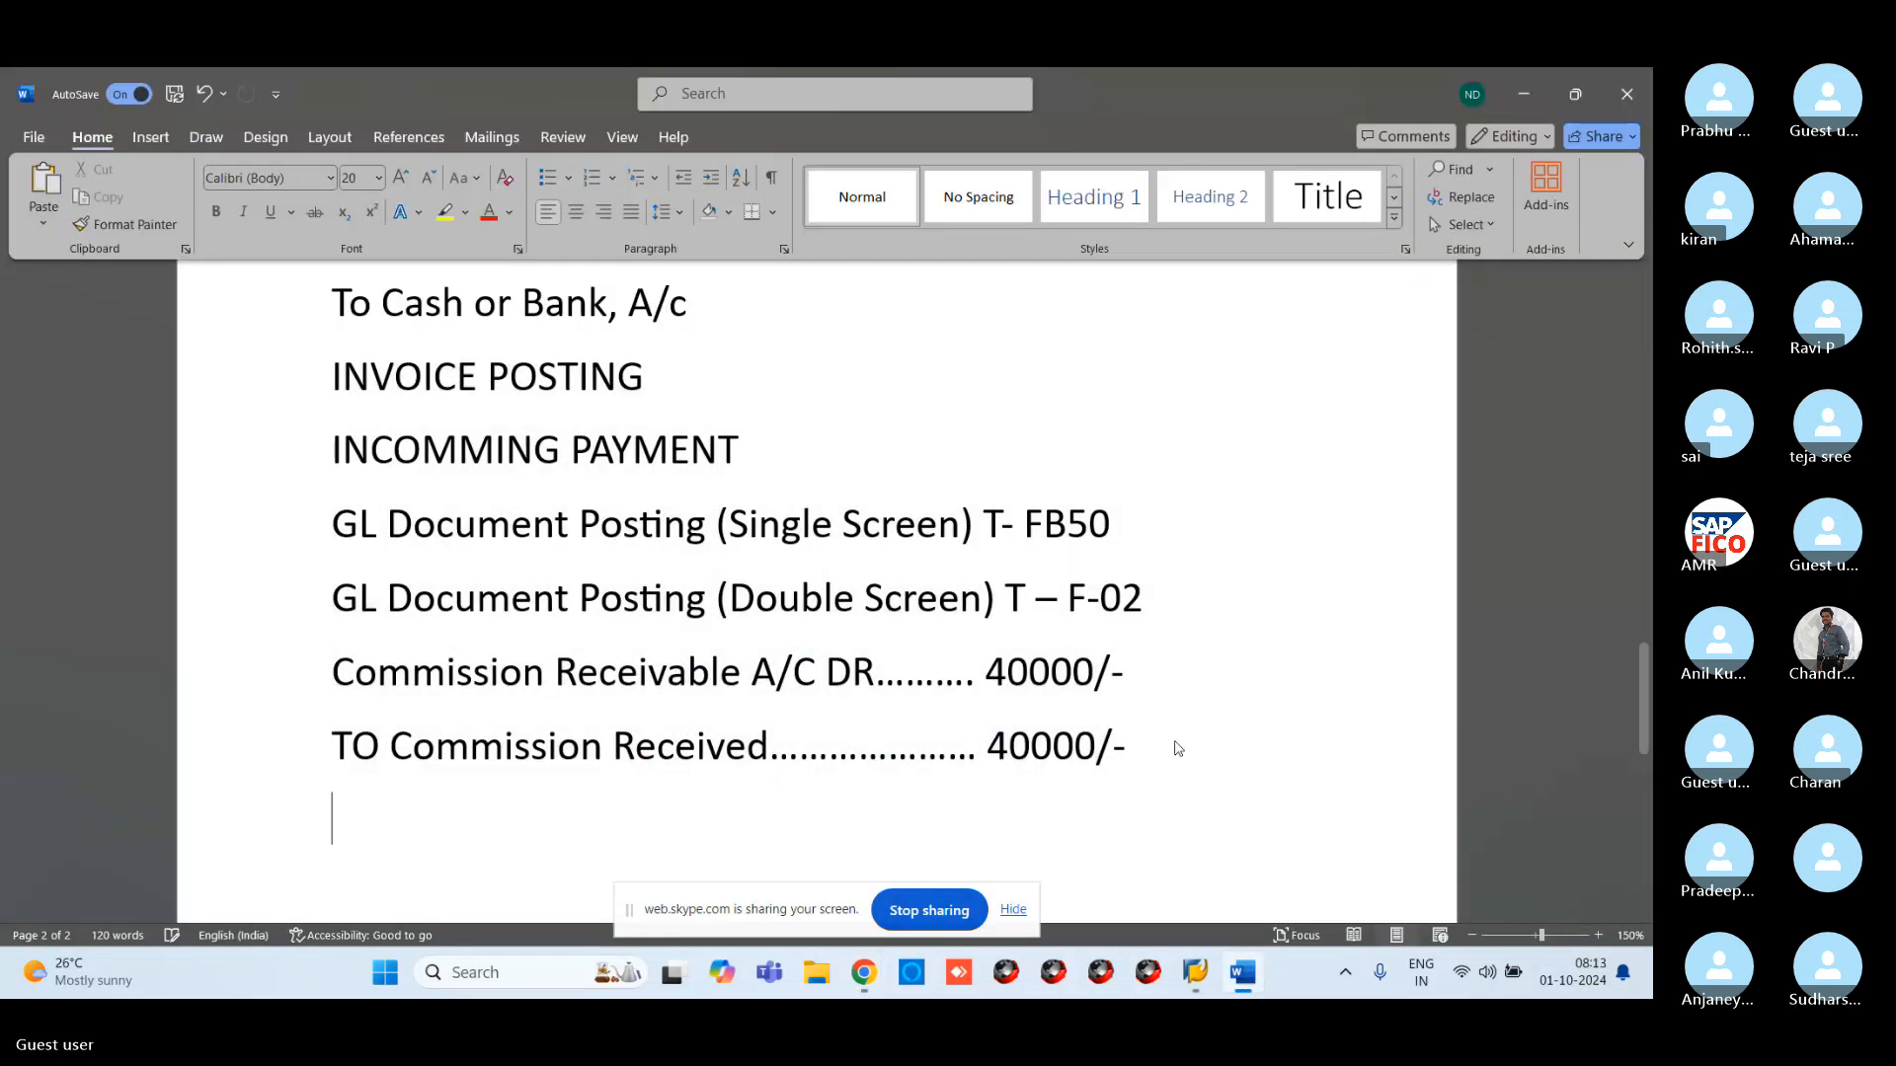
{"action": "key", "text": "Return"}
{"action": "key", "text": "ctrl+v"}
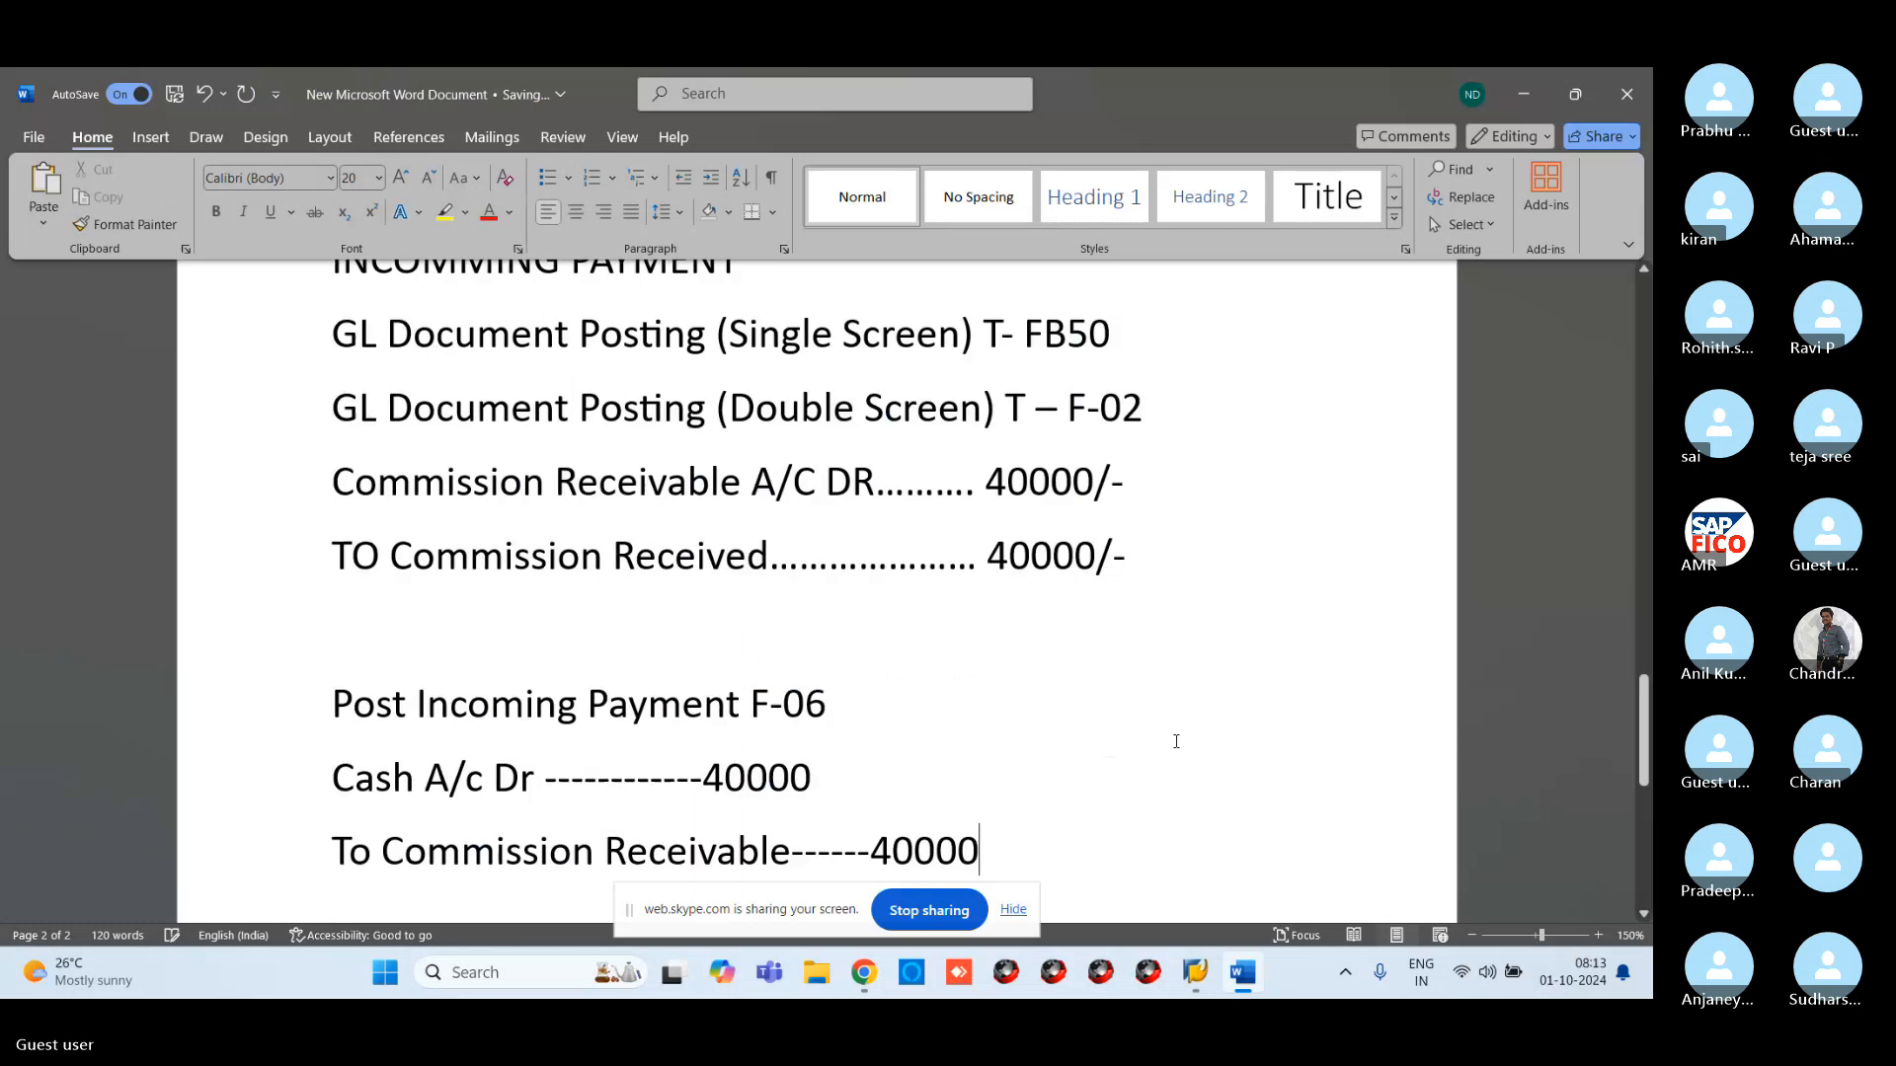
{"action": "scroll", "coordinate": [1252, 653], "scroll_direction": "down", "scroll_amount": 3}
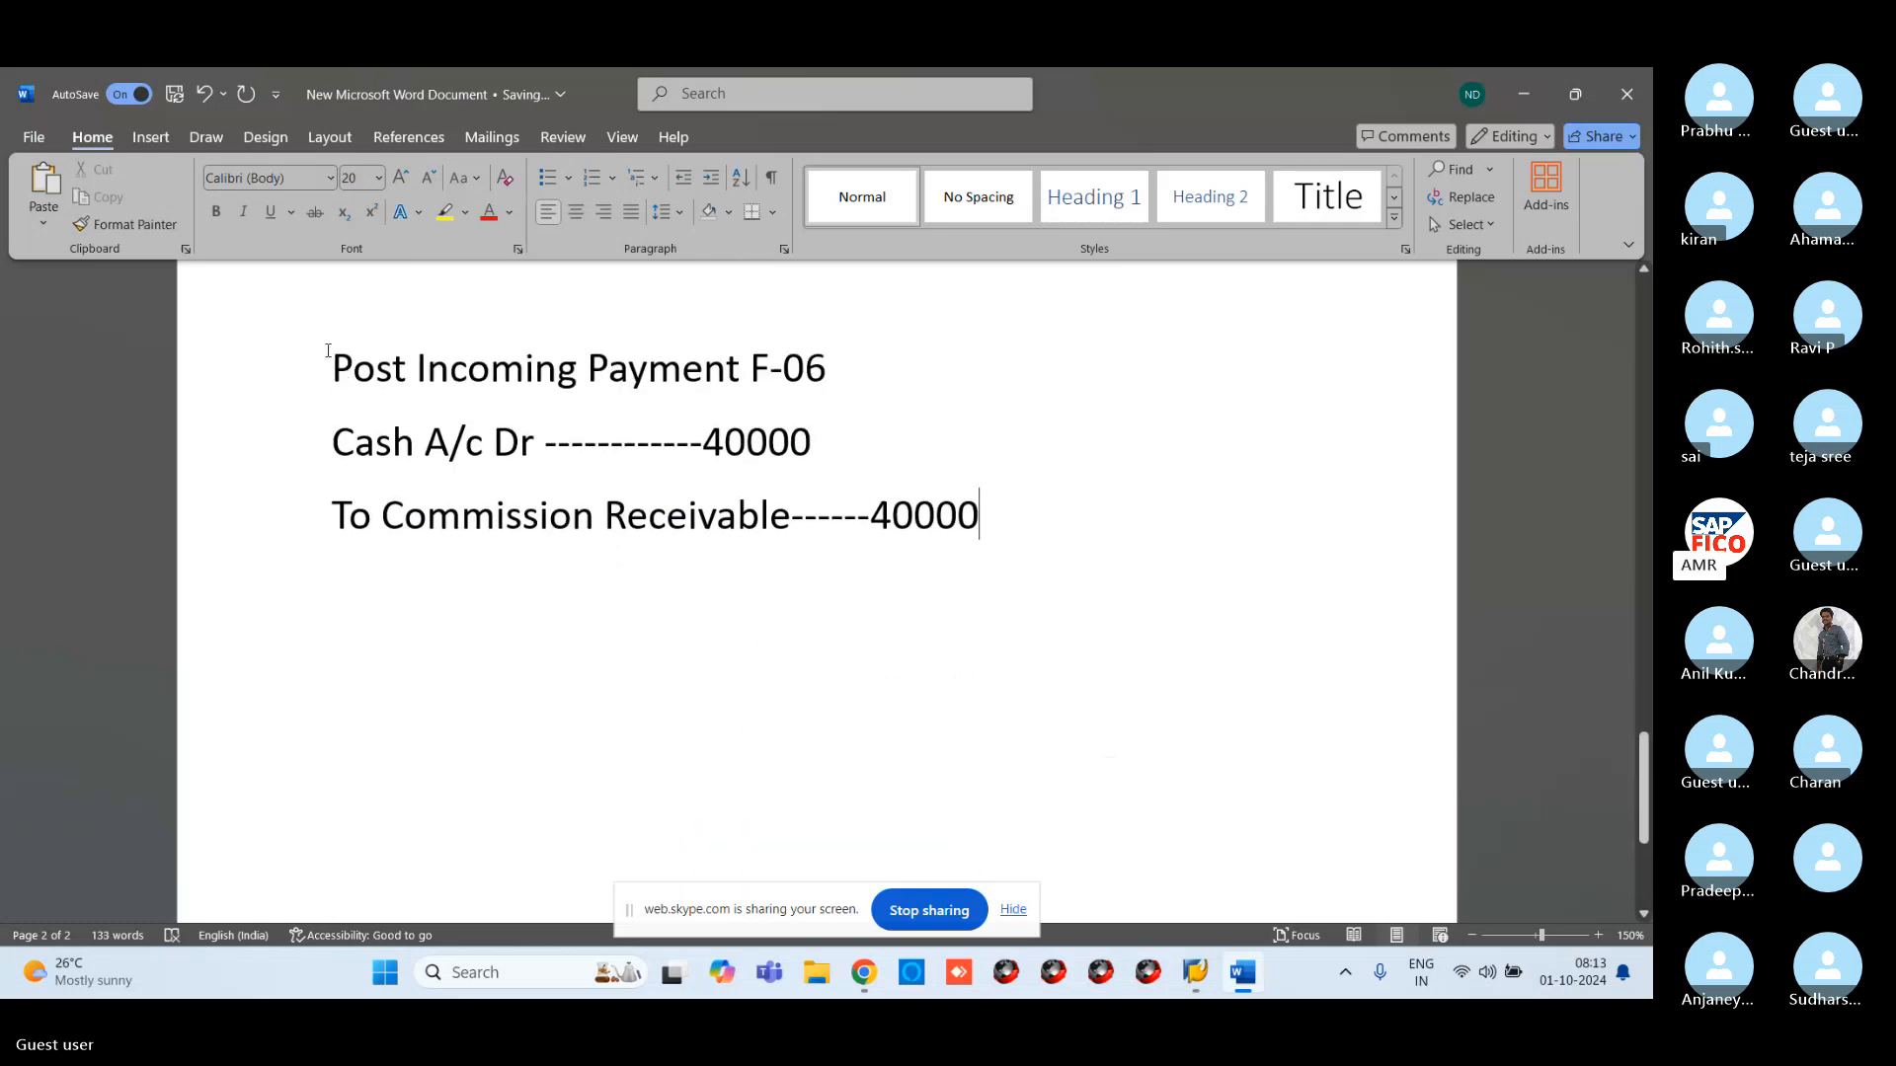
{"action": "left_click_drag", "start_coordinate": [334, 368], "coordinate": [948, 553]}
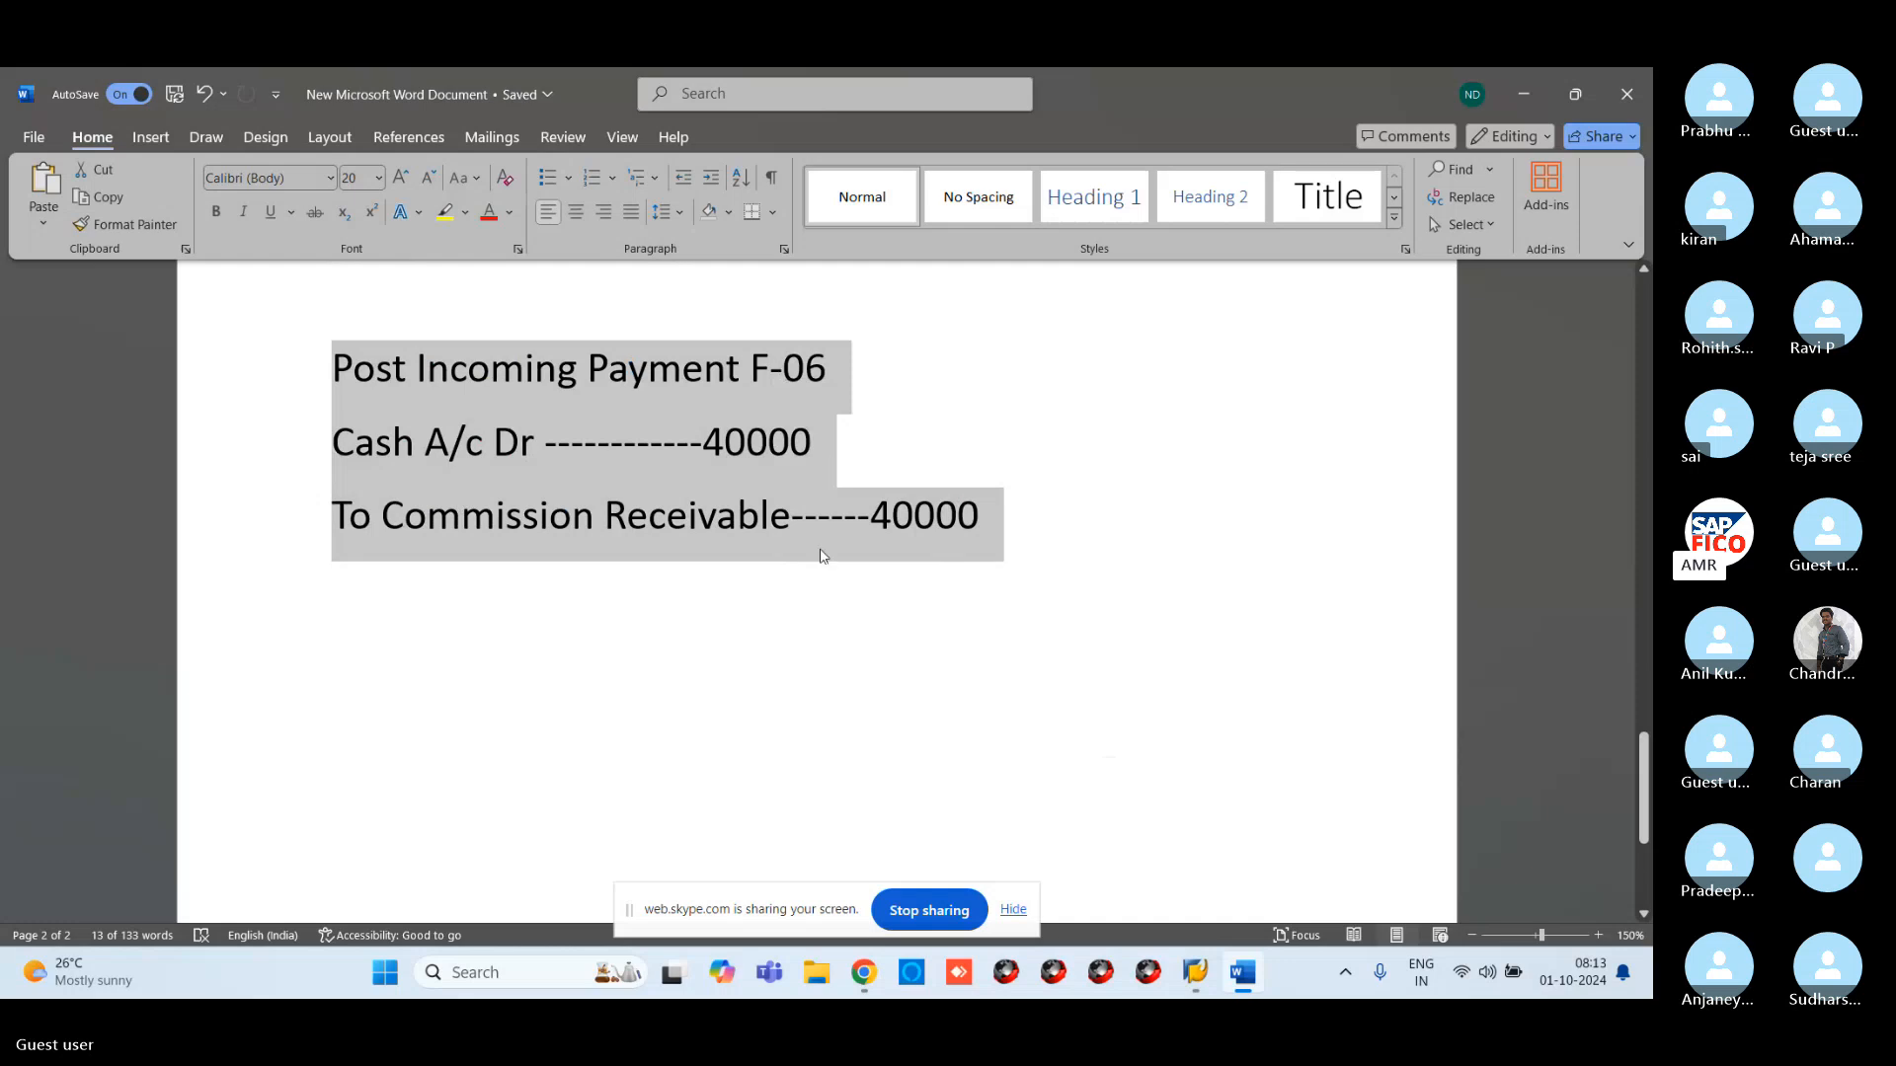
{"action": "left_click", "coordinate": [1213, 978]}
Open the payment posting header via /NF-02, dated 01.10.2024 with document type SA
{"action": "left_click", "coordinate": [1107, 893]}
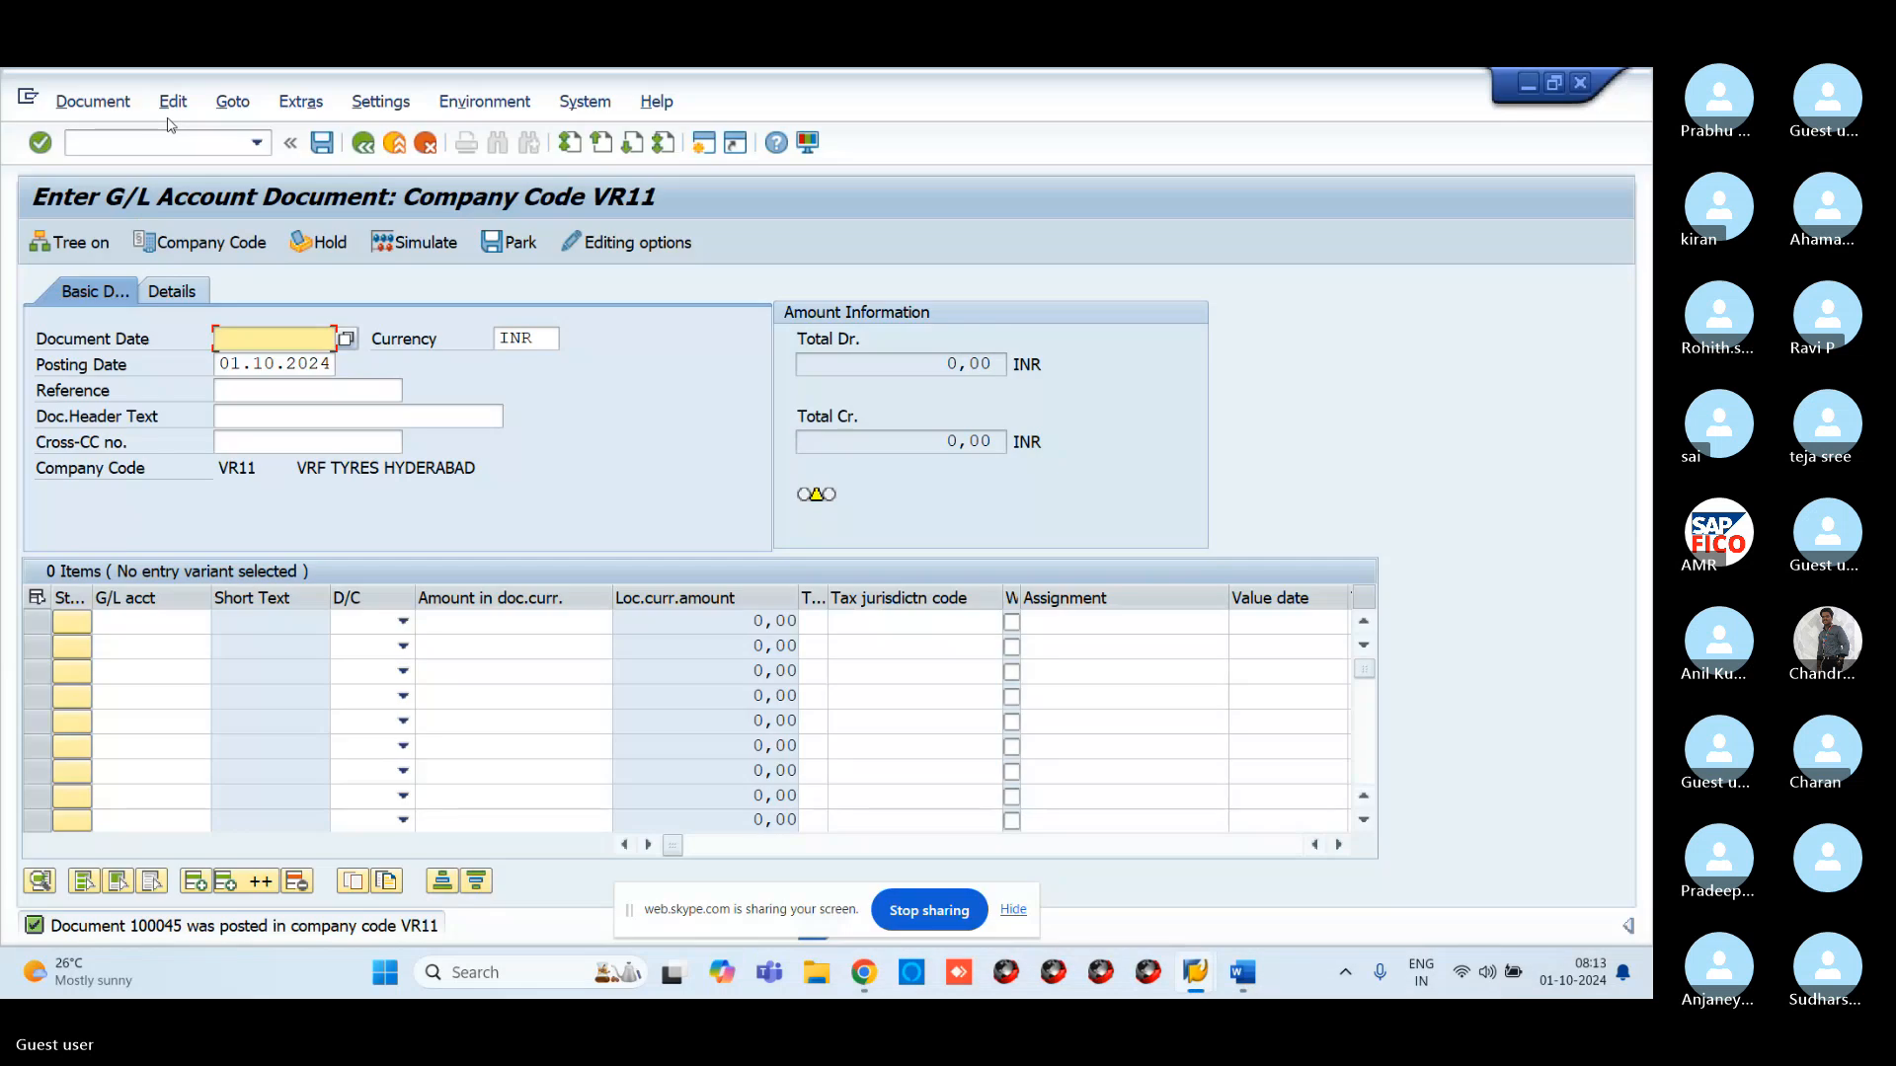
{"action": "type", "text": "/N"}
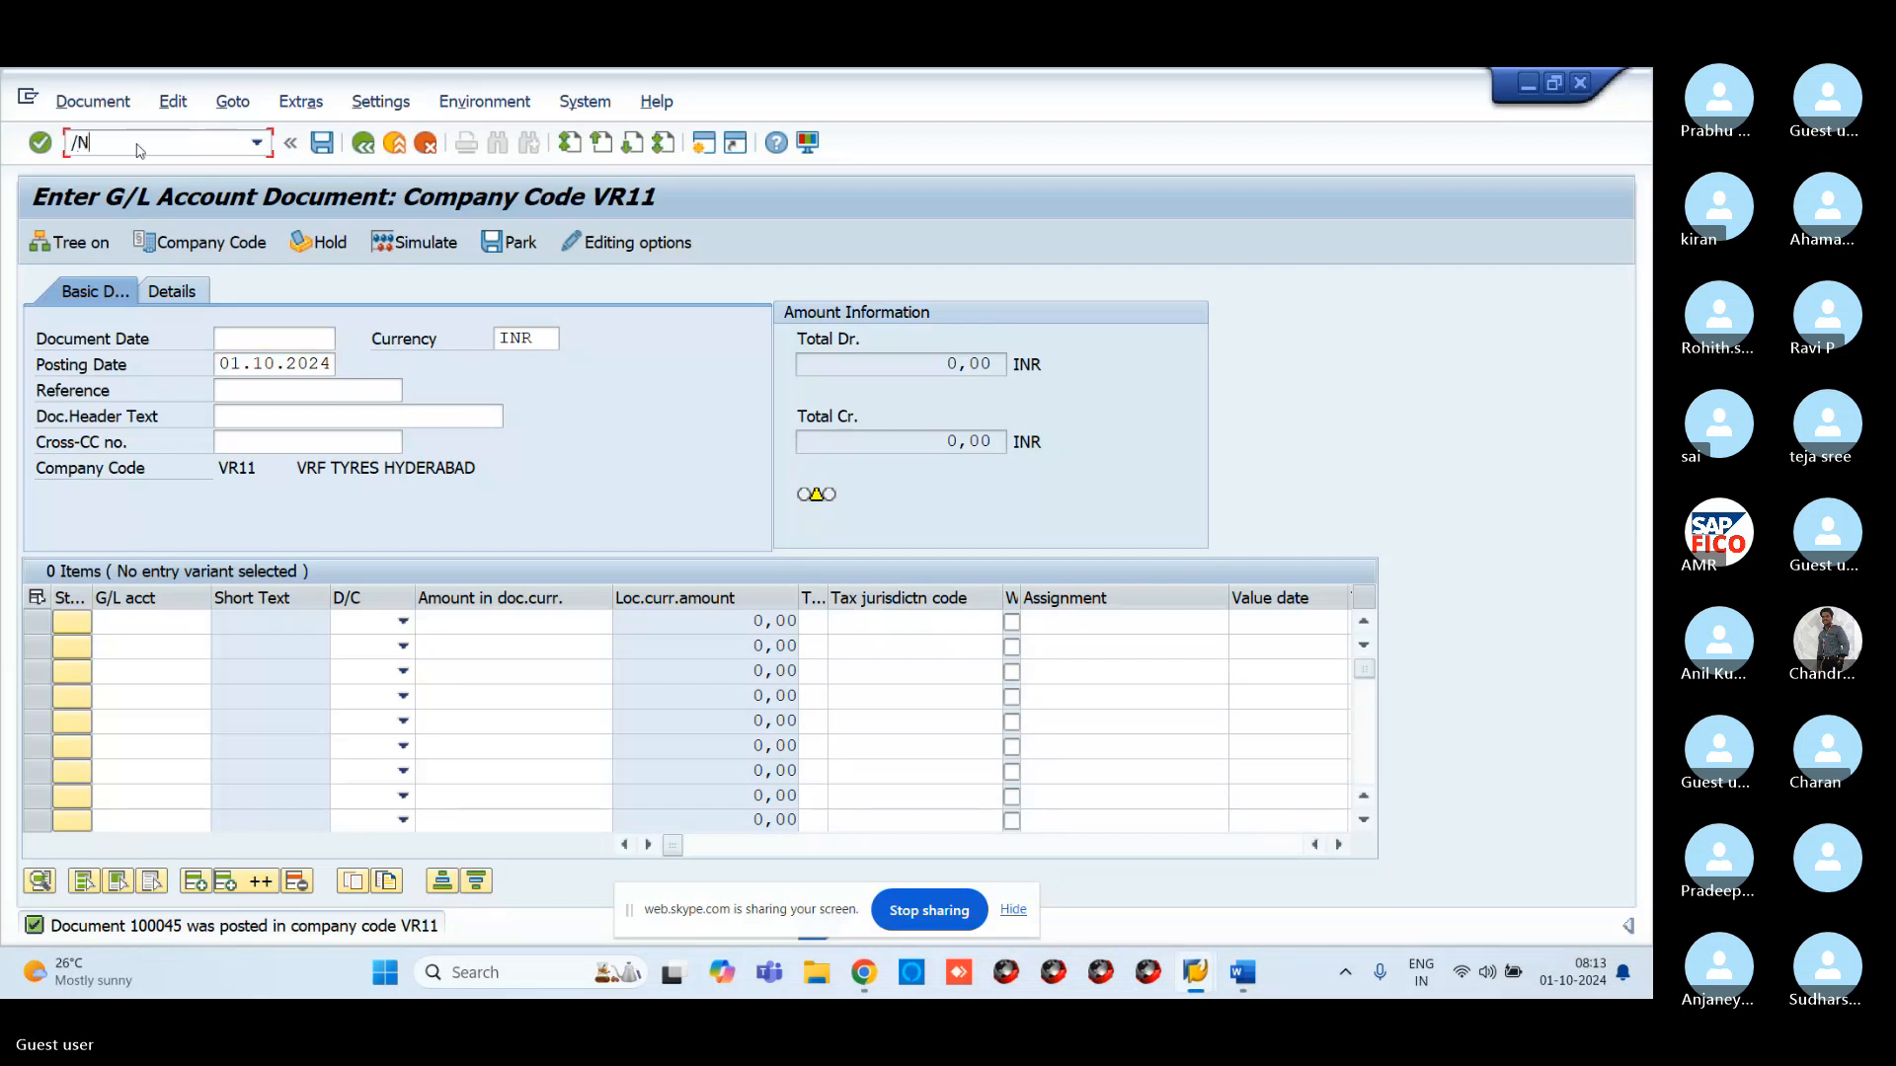
{"action": "type", "text": "F-02"}
{"action": "key", "text": "Return"}
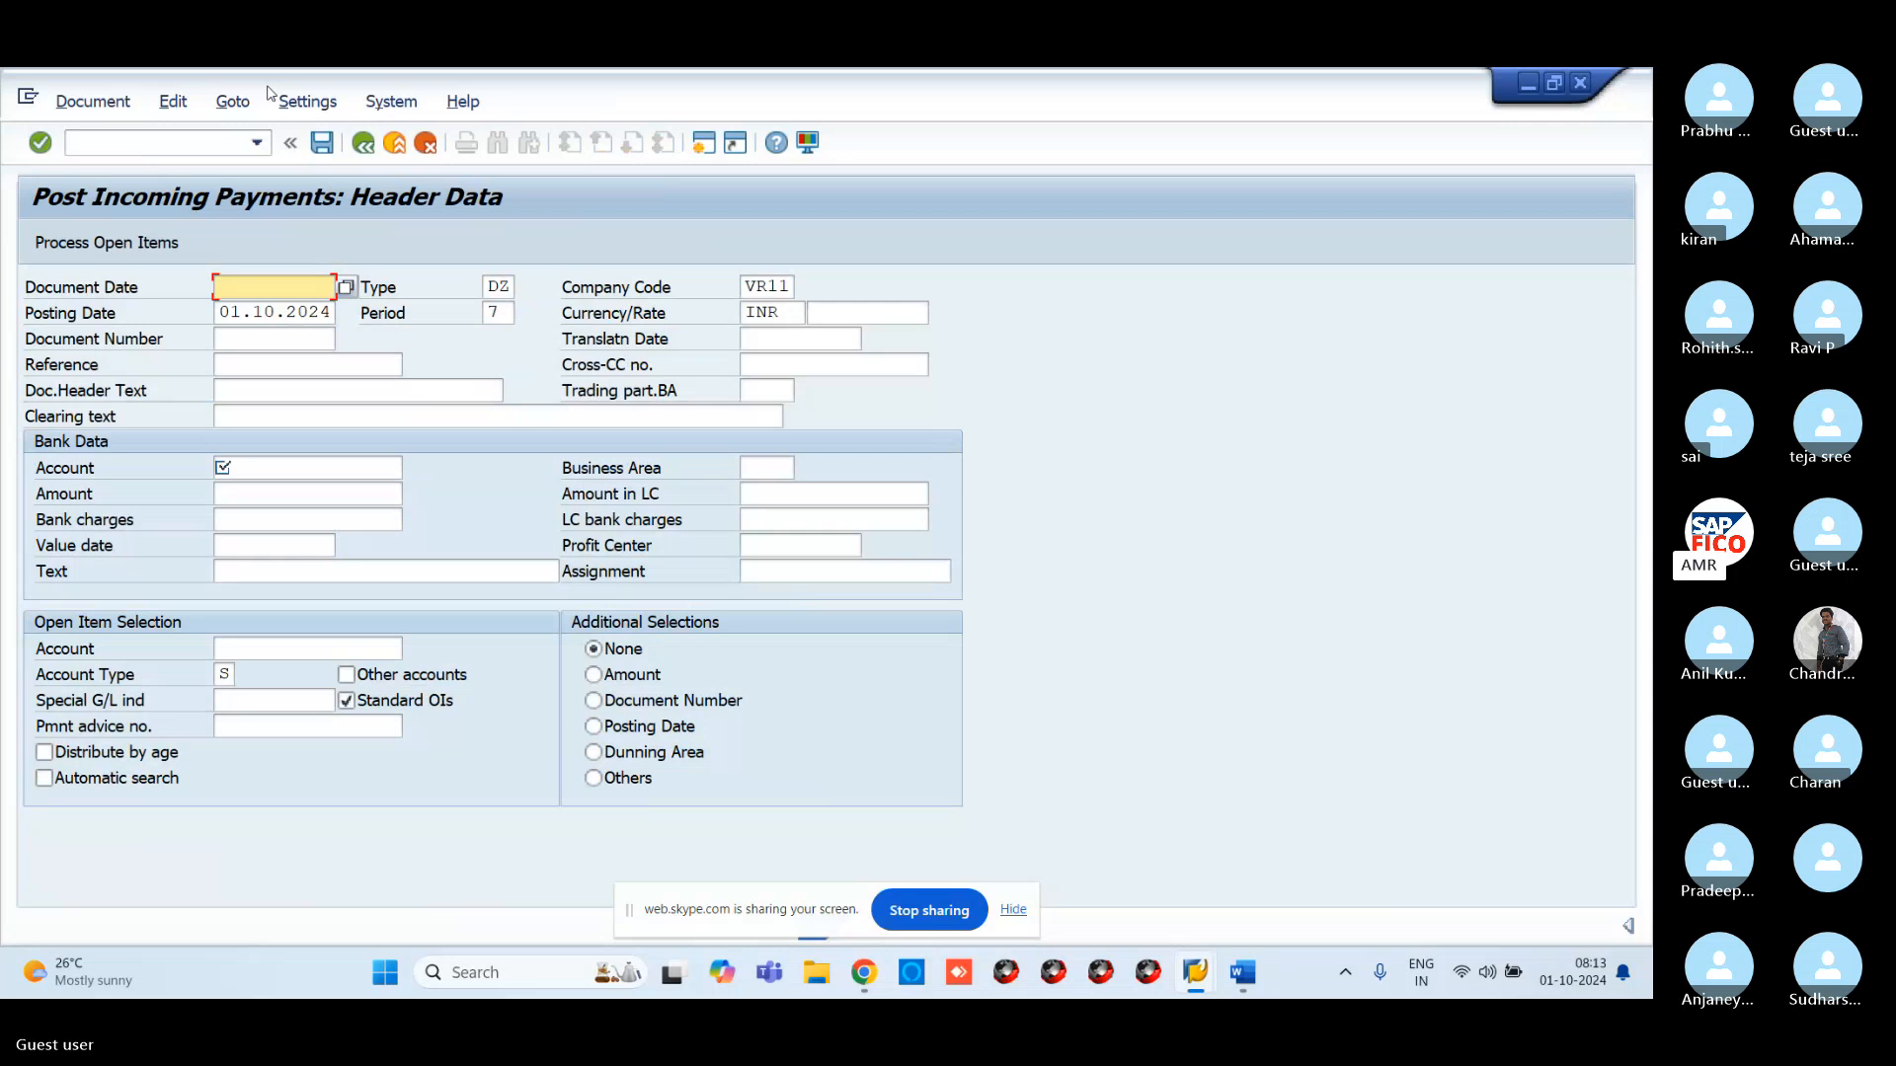
{"action": "left_click", "coordinate": [346, 288]}
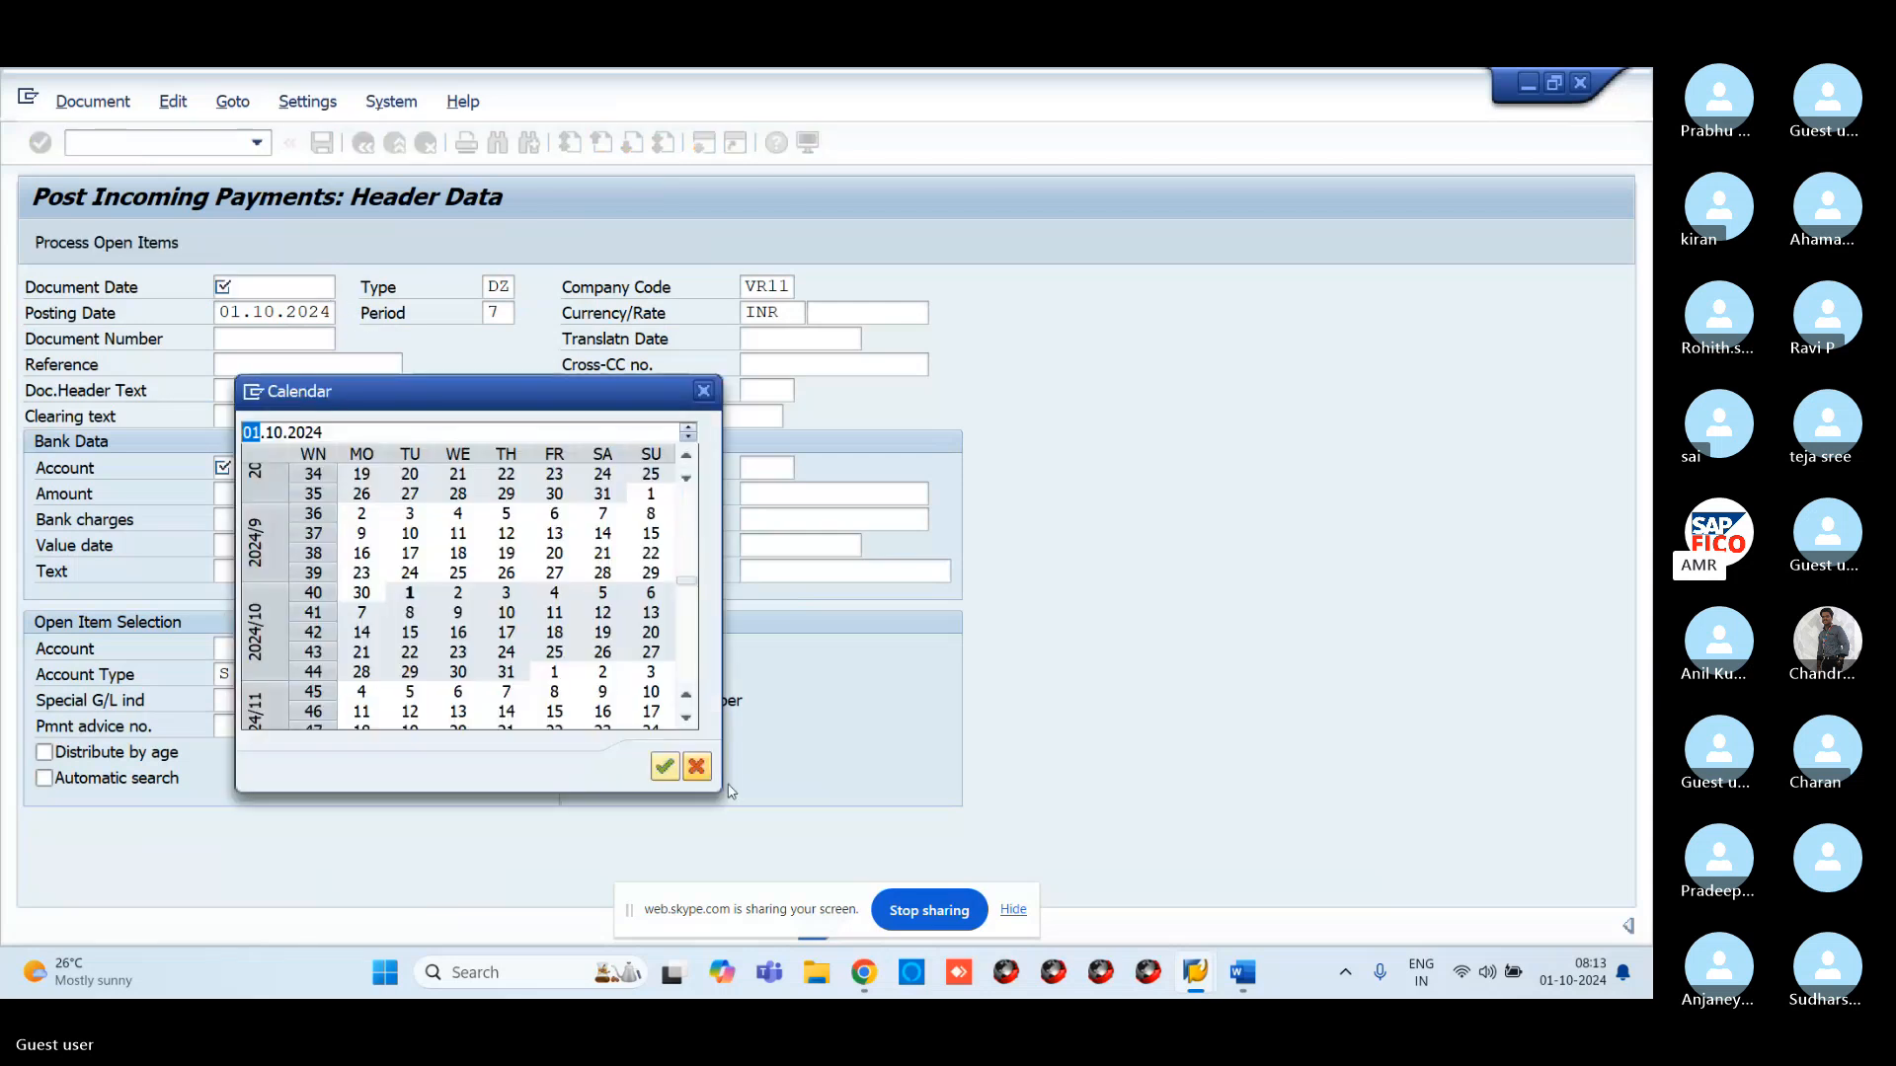
{"action": "left_click", "coordinate": [654, 769]}
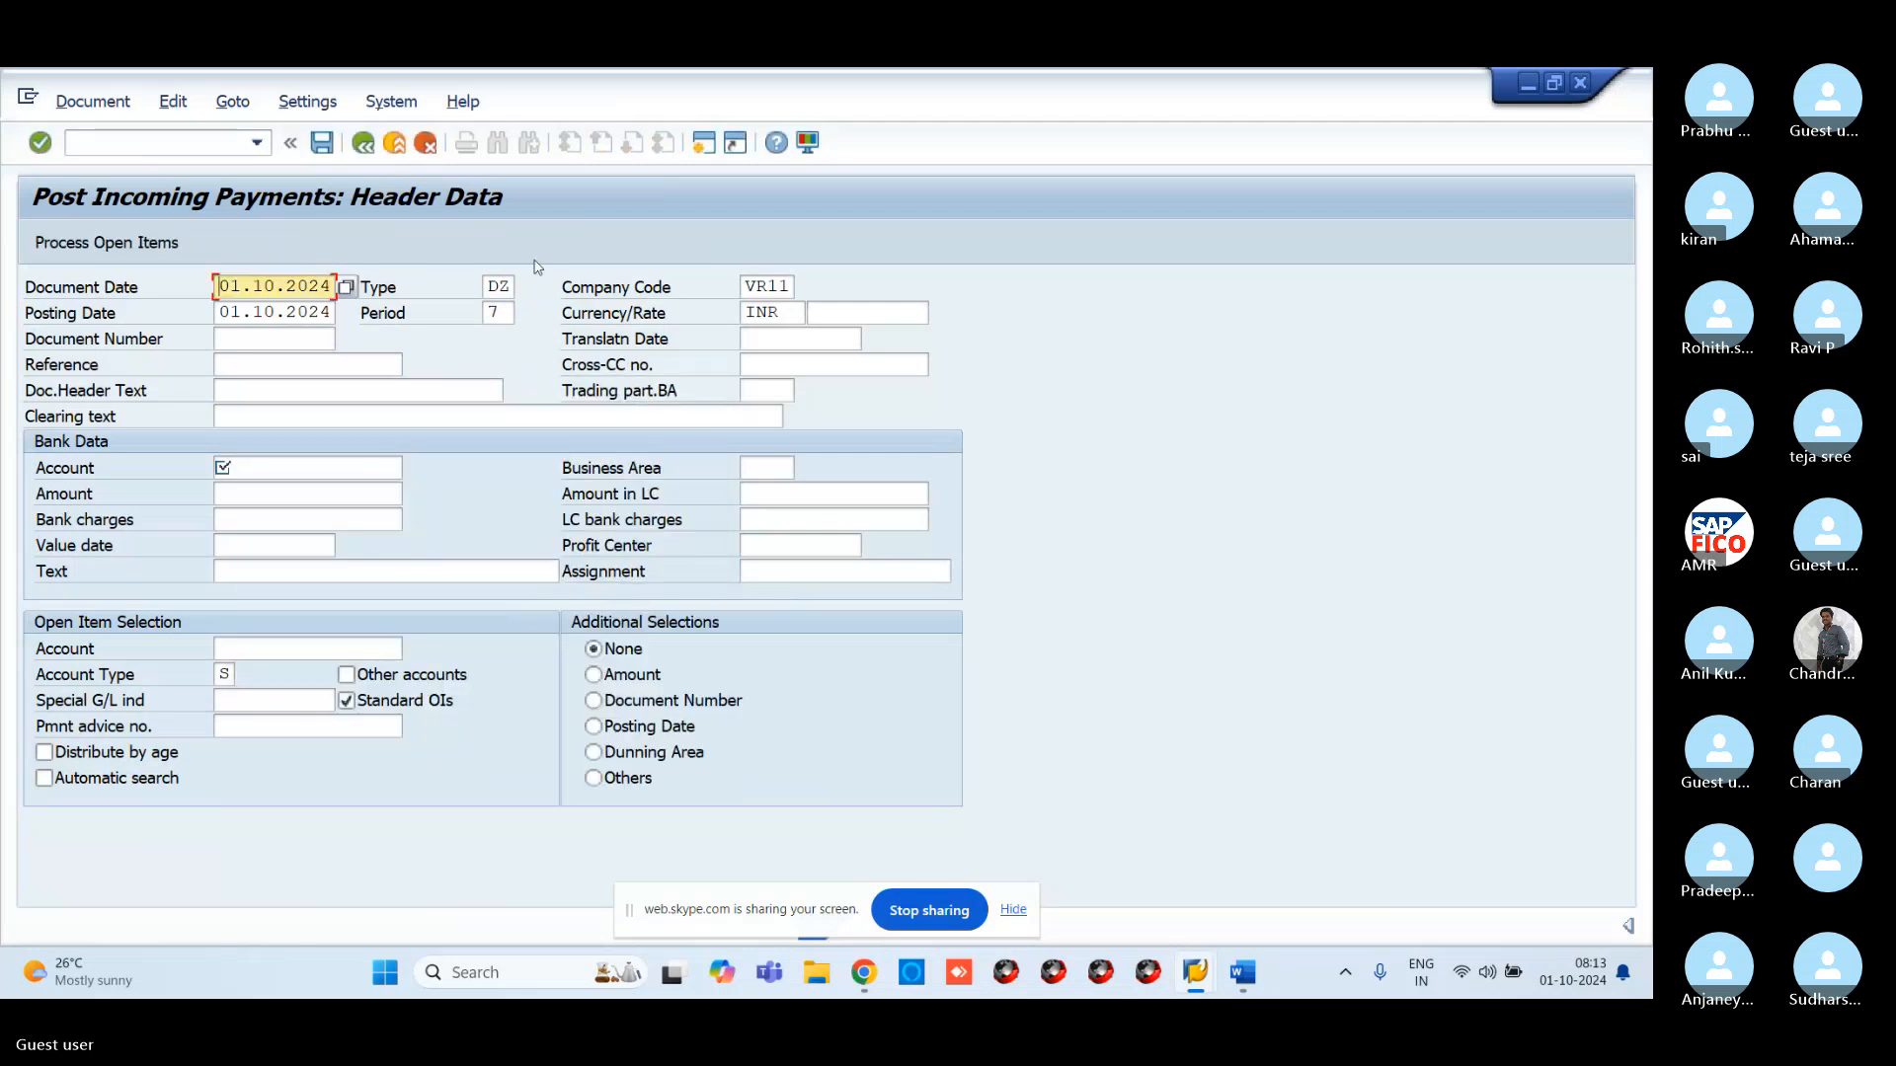
{"action": "left_click", "coordinate": [494, 287]}
{"action": "left_click", "coordinate": [525, 292]}
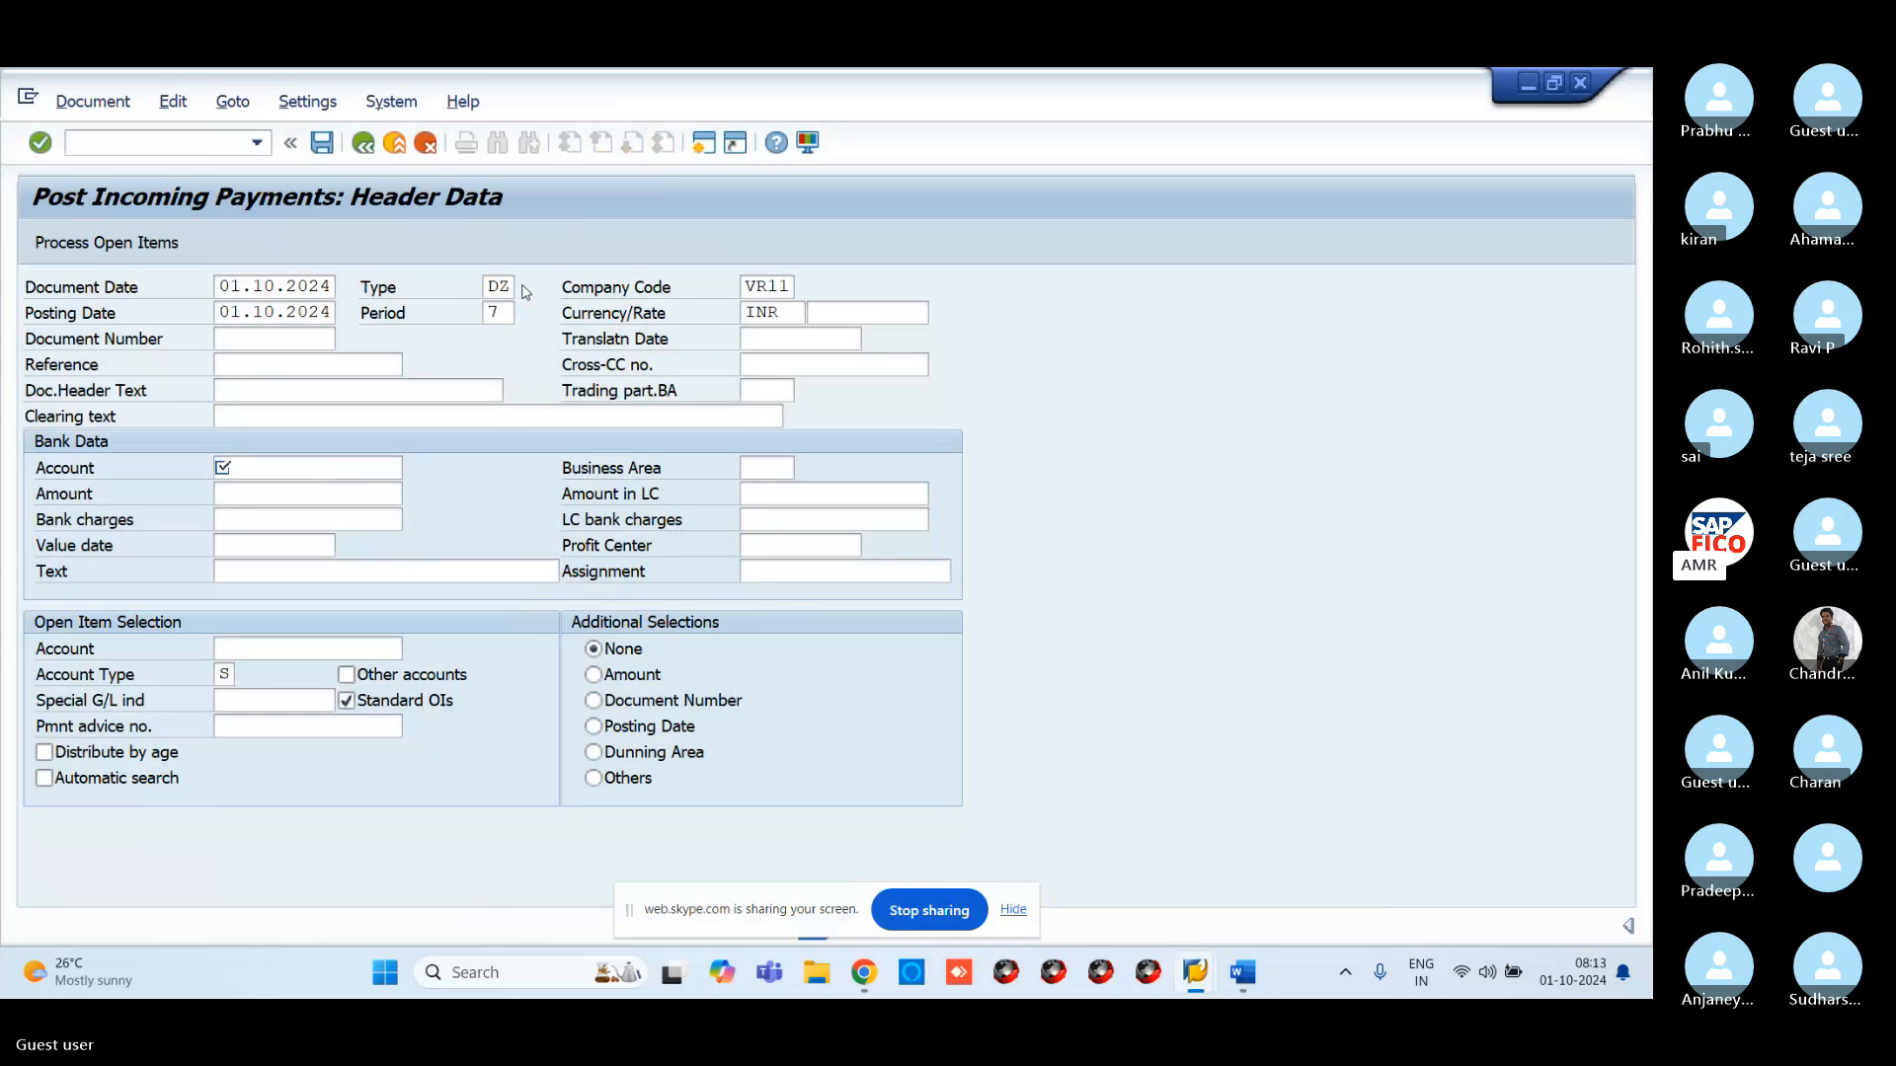
{"action": "scroll", "coordinate": [558, 743], "scroll_direction": "down", "scroll_amount": 10}
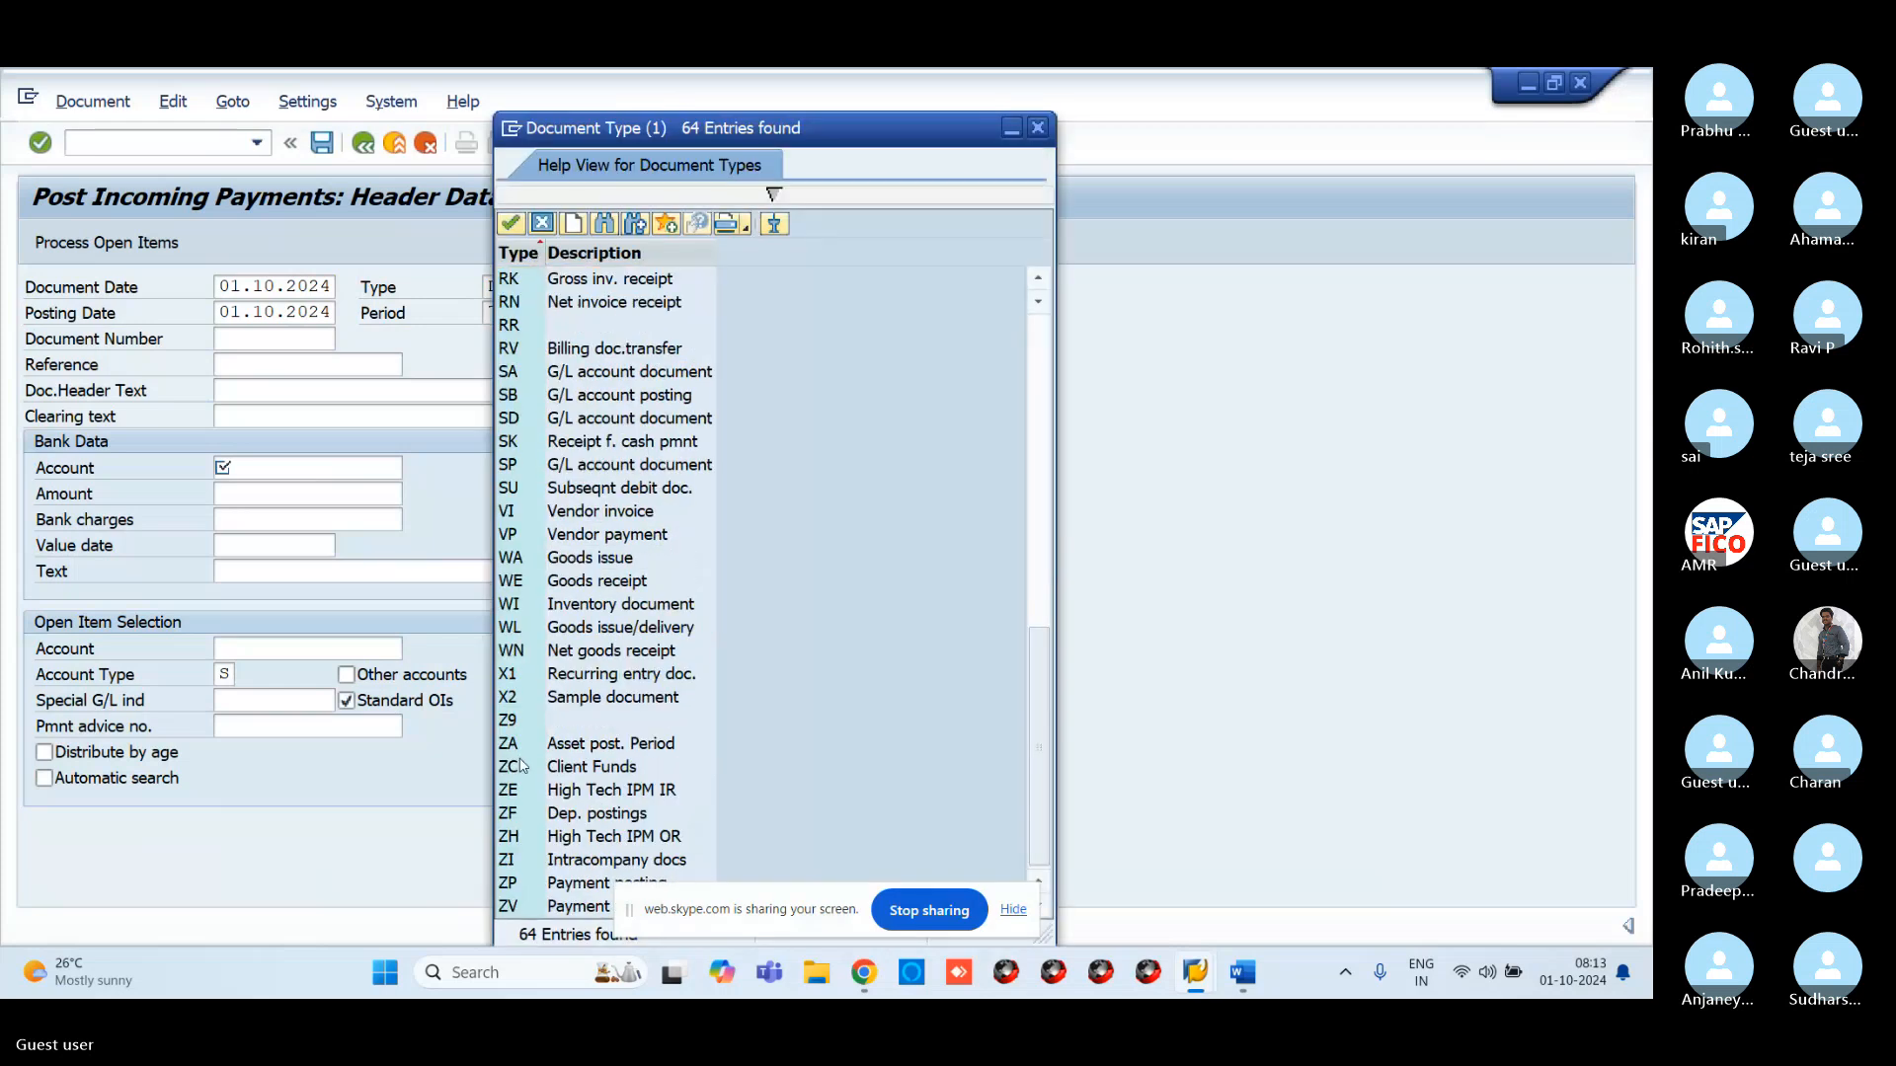
{"action": "left_click", "coordinate": [507, 373]}
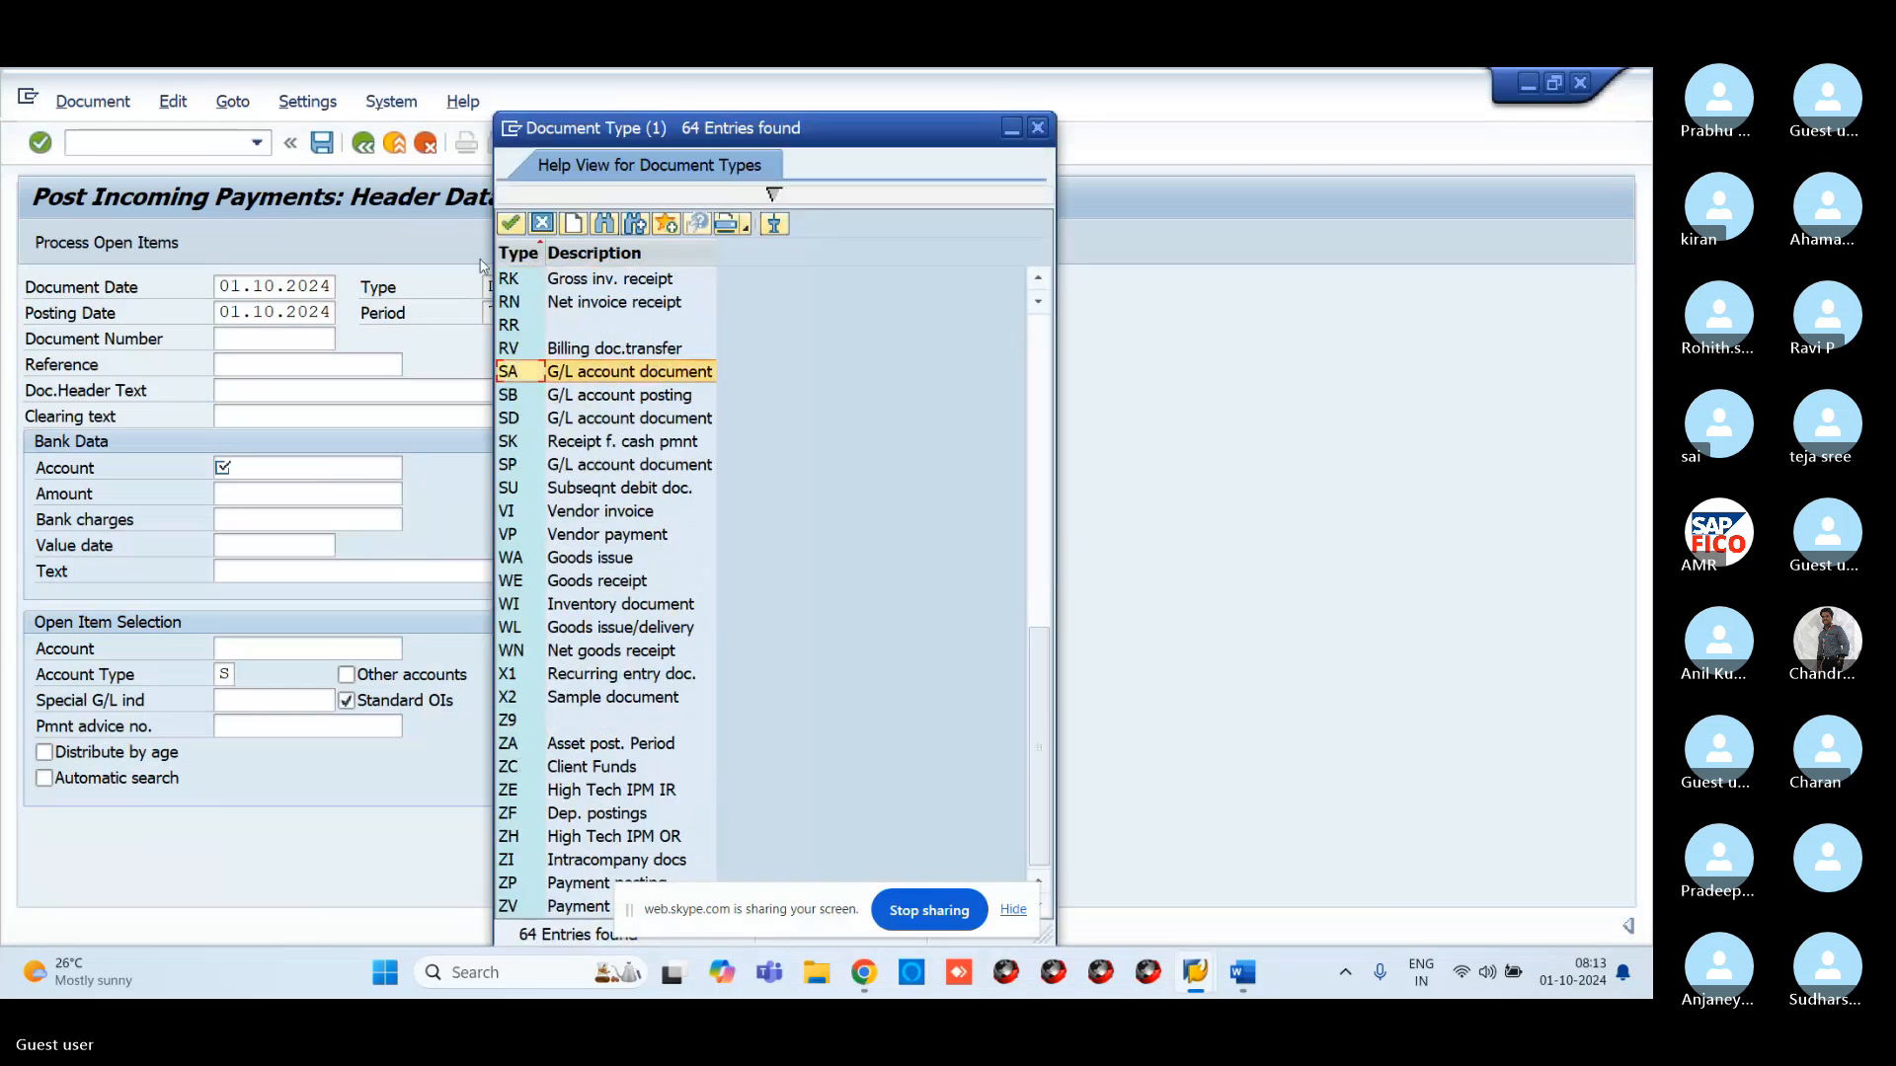
{"action": "left_click", "coordinate": [510, 223]}
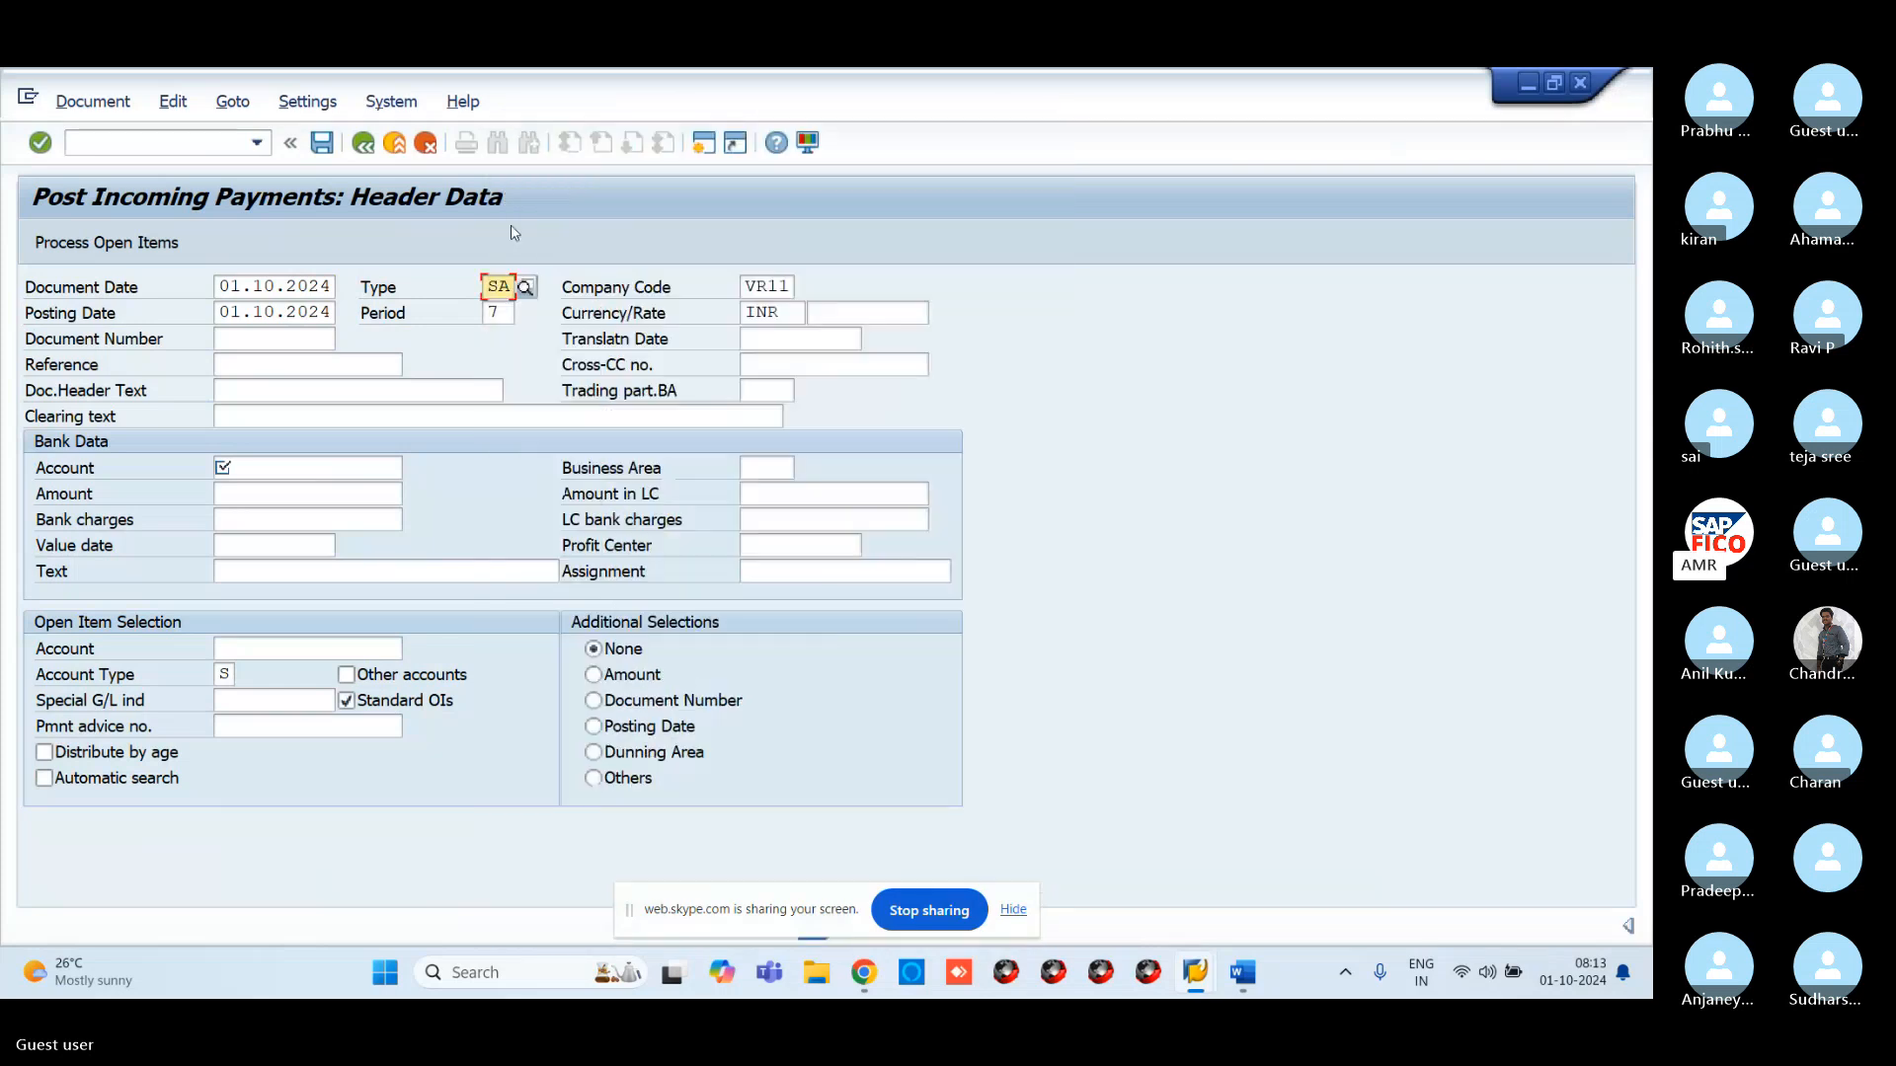
Choose 200108 VROC CASH ACCOUNT as the bank account from the G/L account list
{"action": "left_click", "coordinate": [300, 476]}
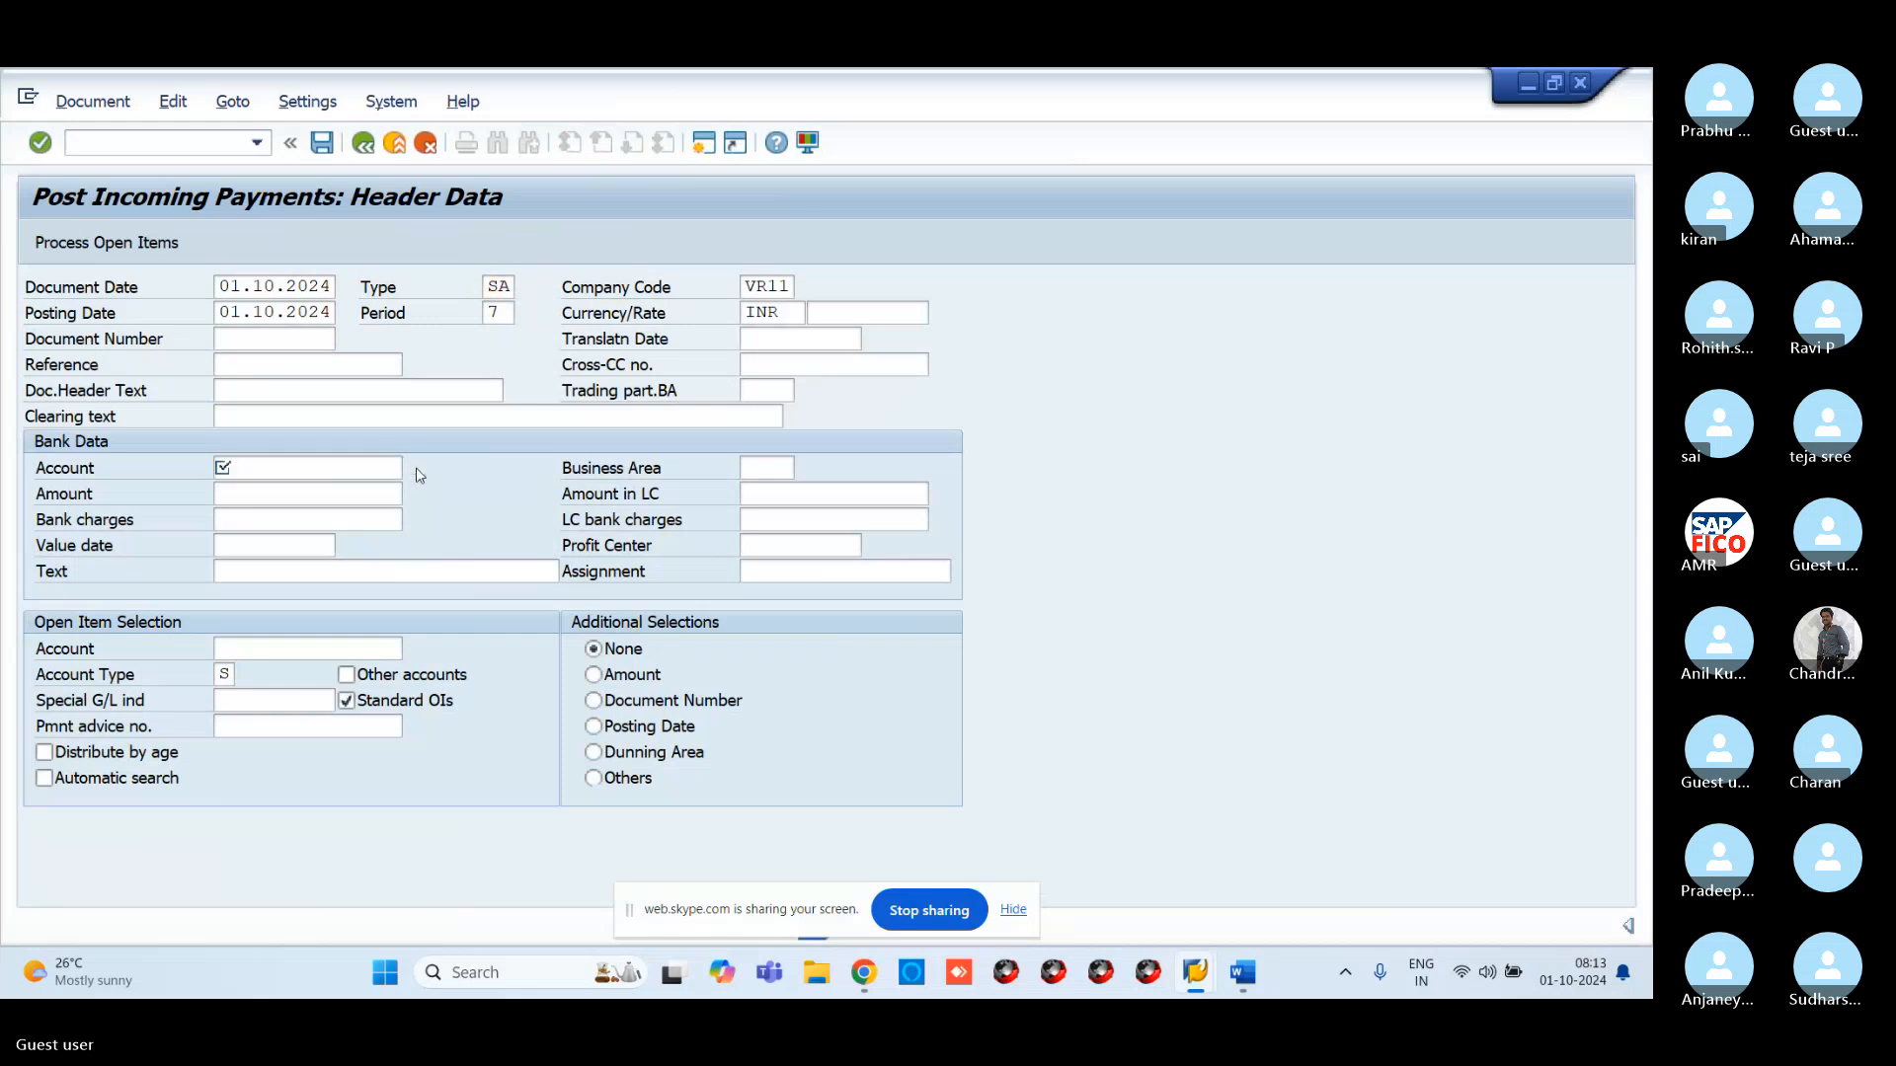
{"action": "key", "text": "F4"}
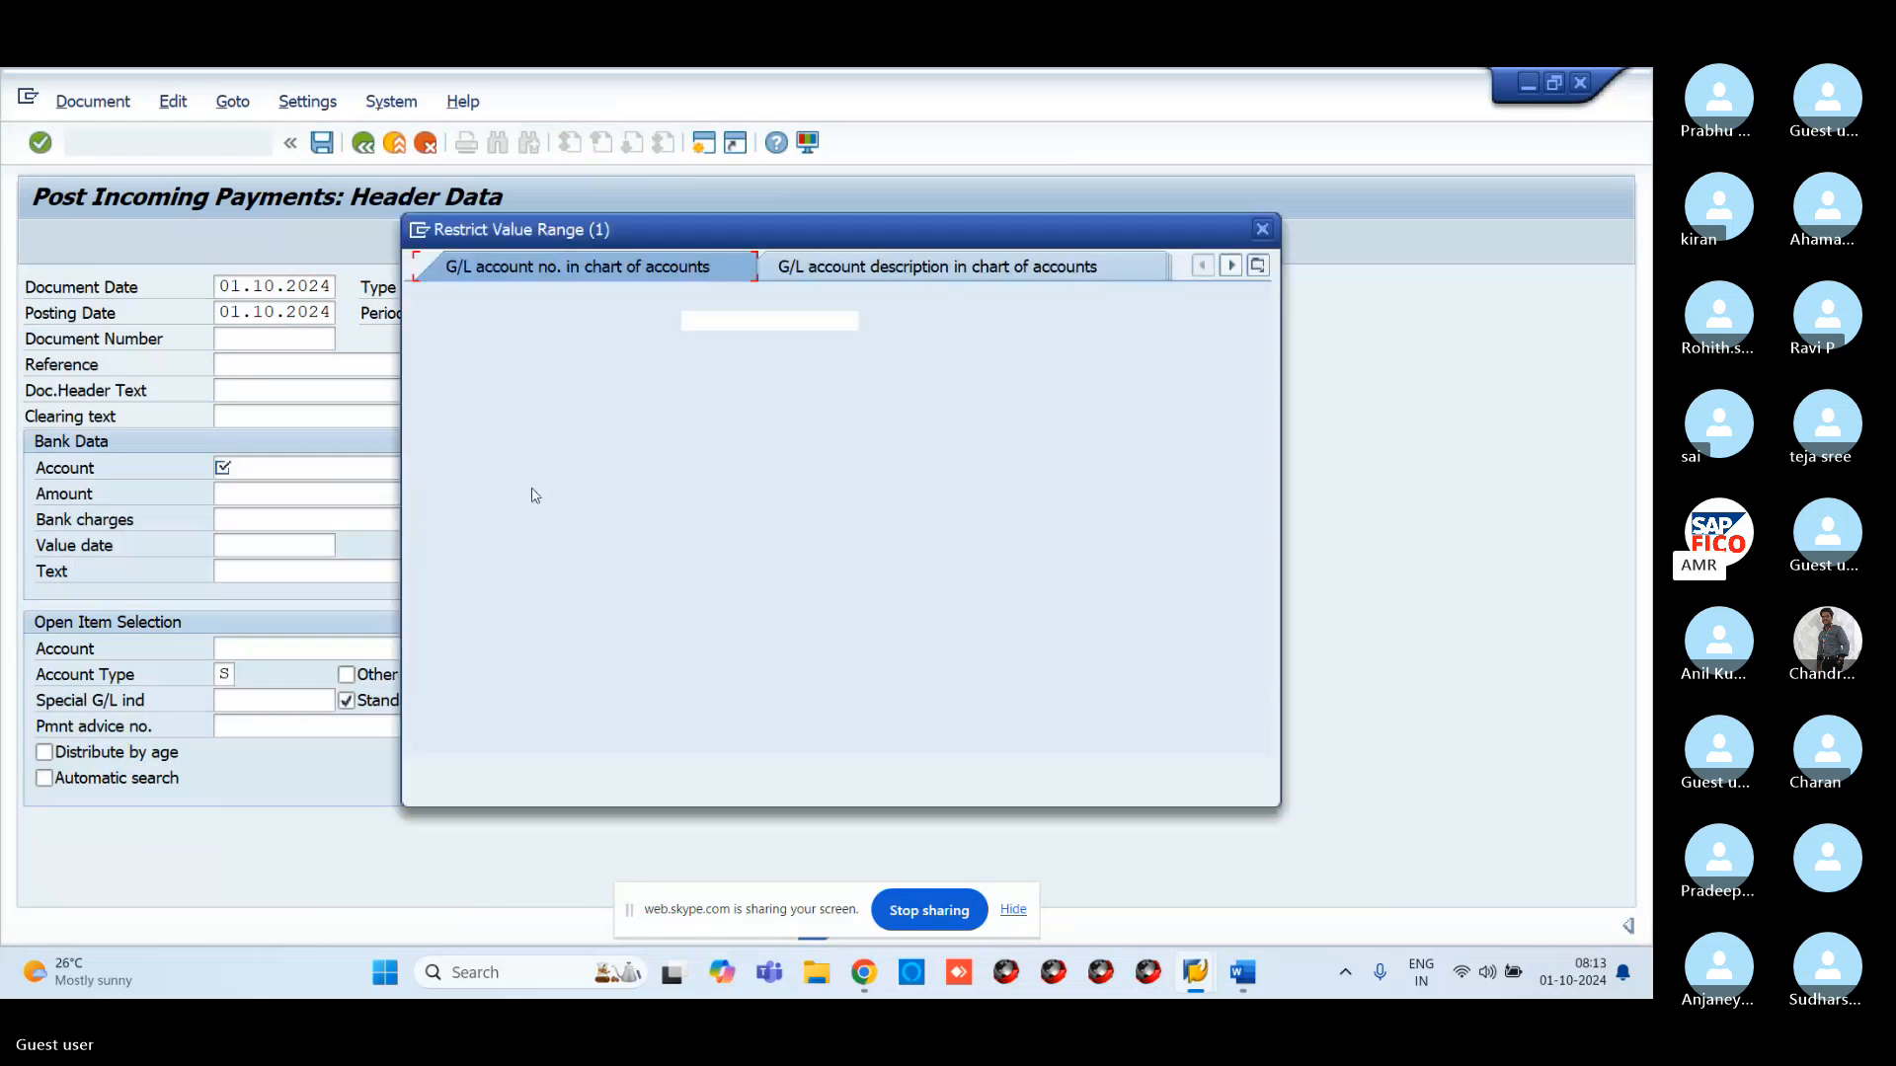
{"action": "key", "text": "Return"}
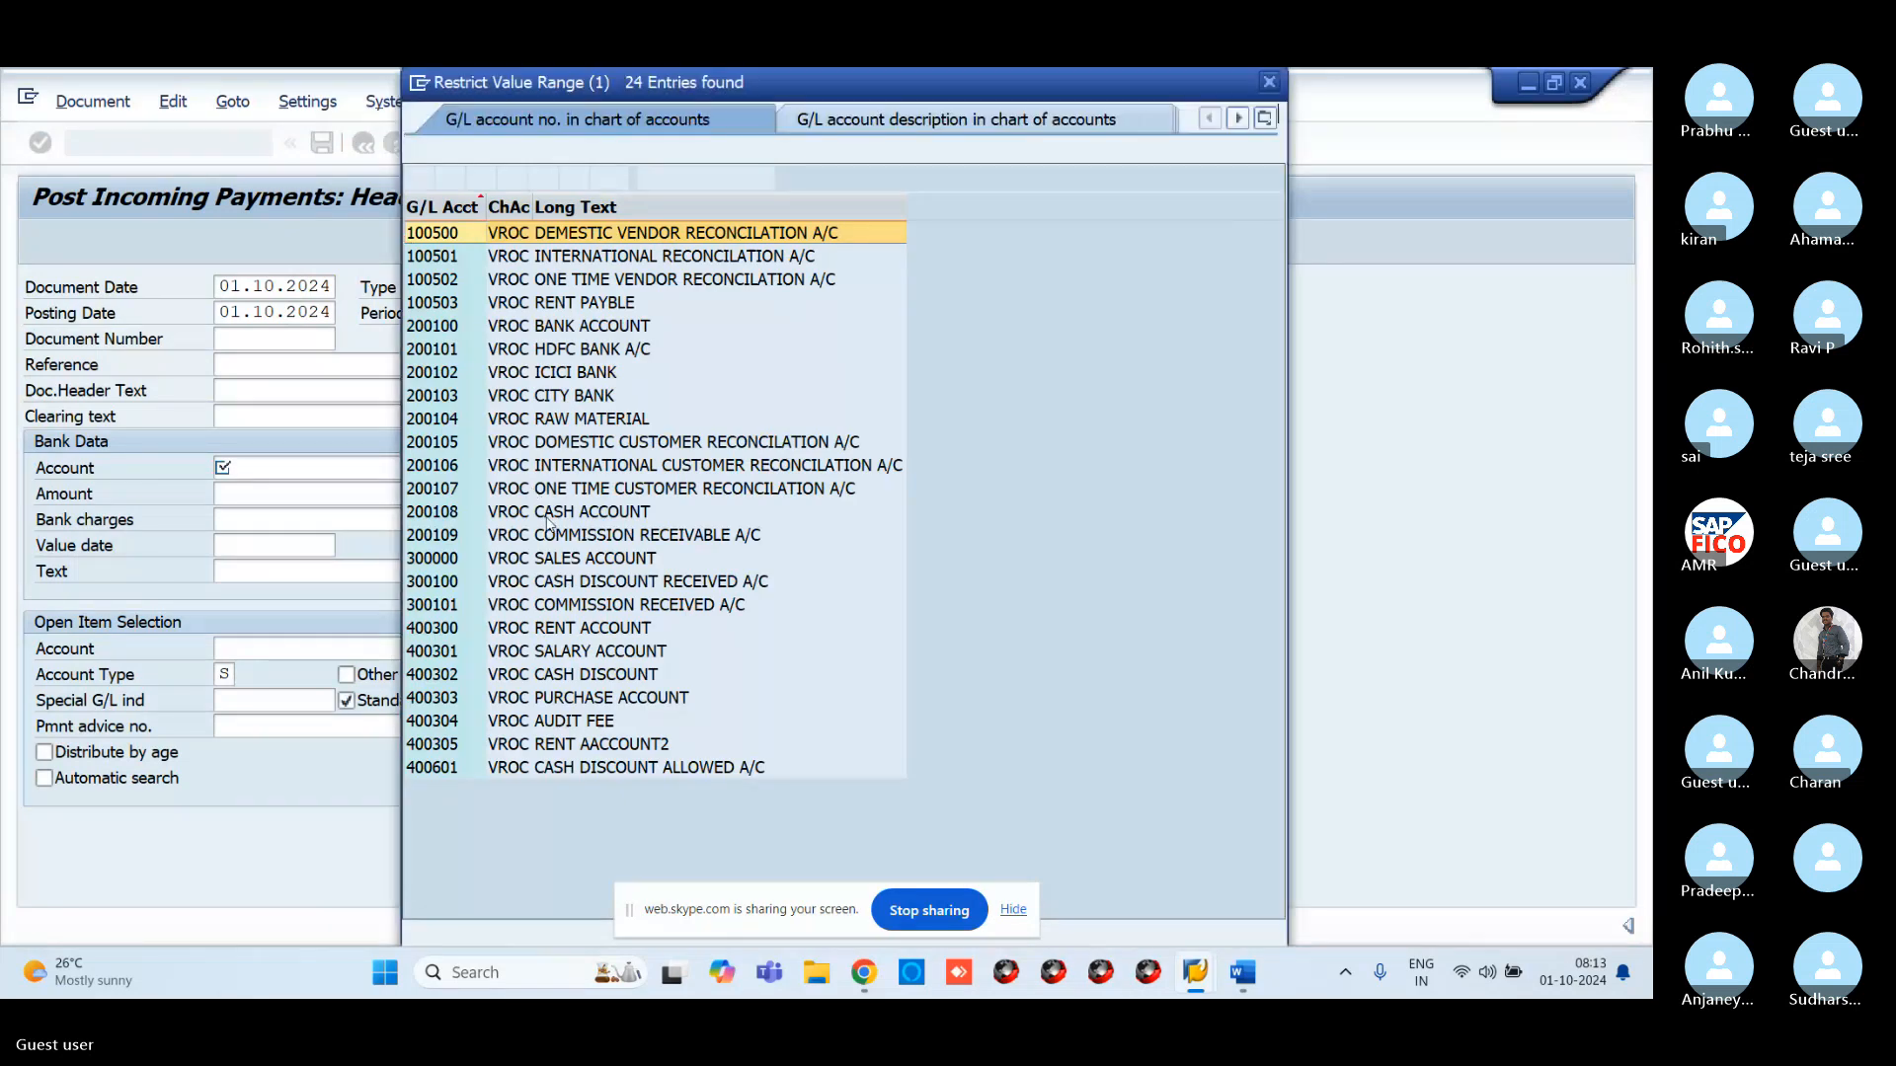
{"action": "double_click", "coordinate": [573, 516]}
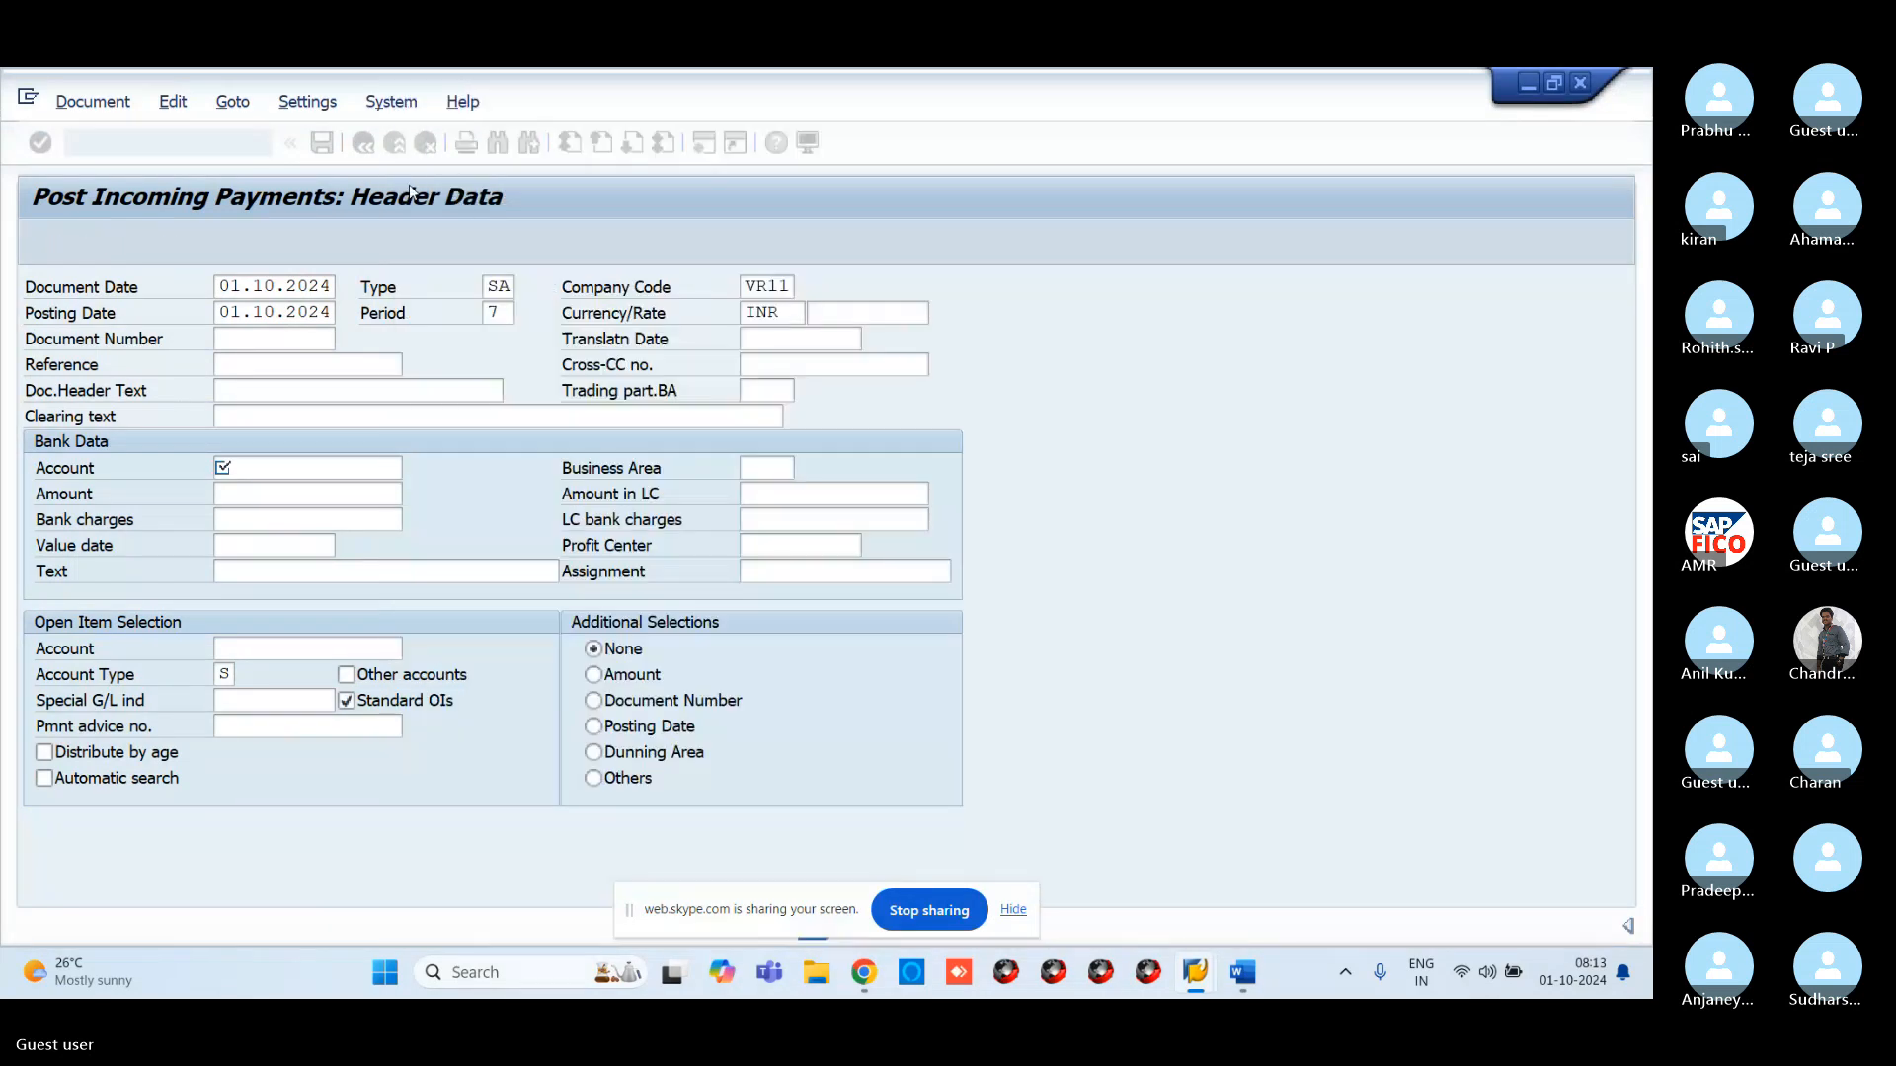
Enter amount 10000 and choose 300101 VROC COMMISSION RECEIVED A/C as the open-item account
{"action": "left_click", "coordinate": [265, 497]}
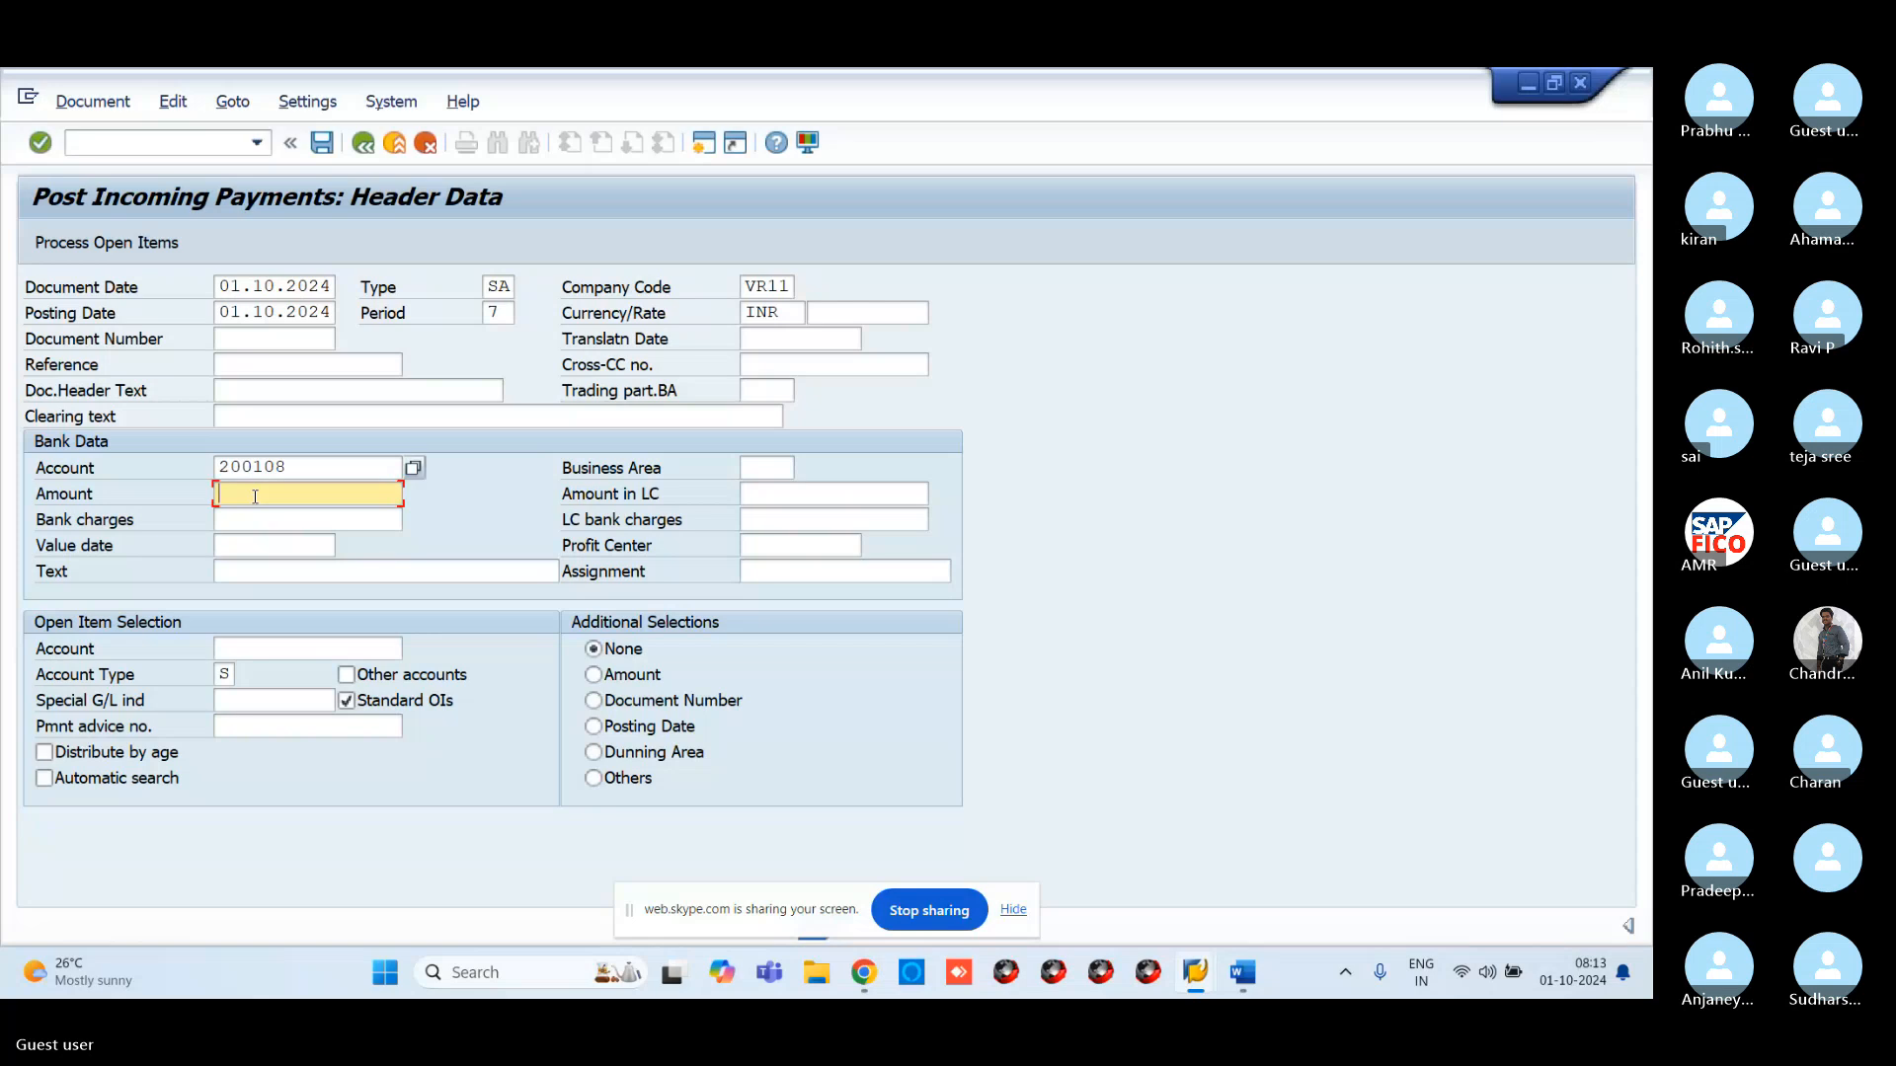
{"action": "type", "text": "10000"}
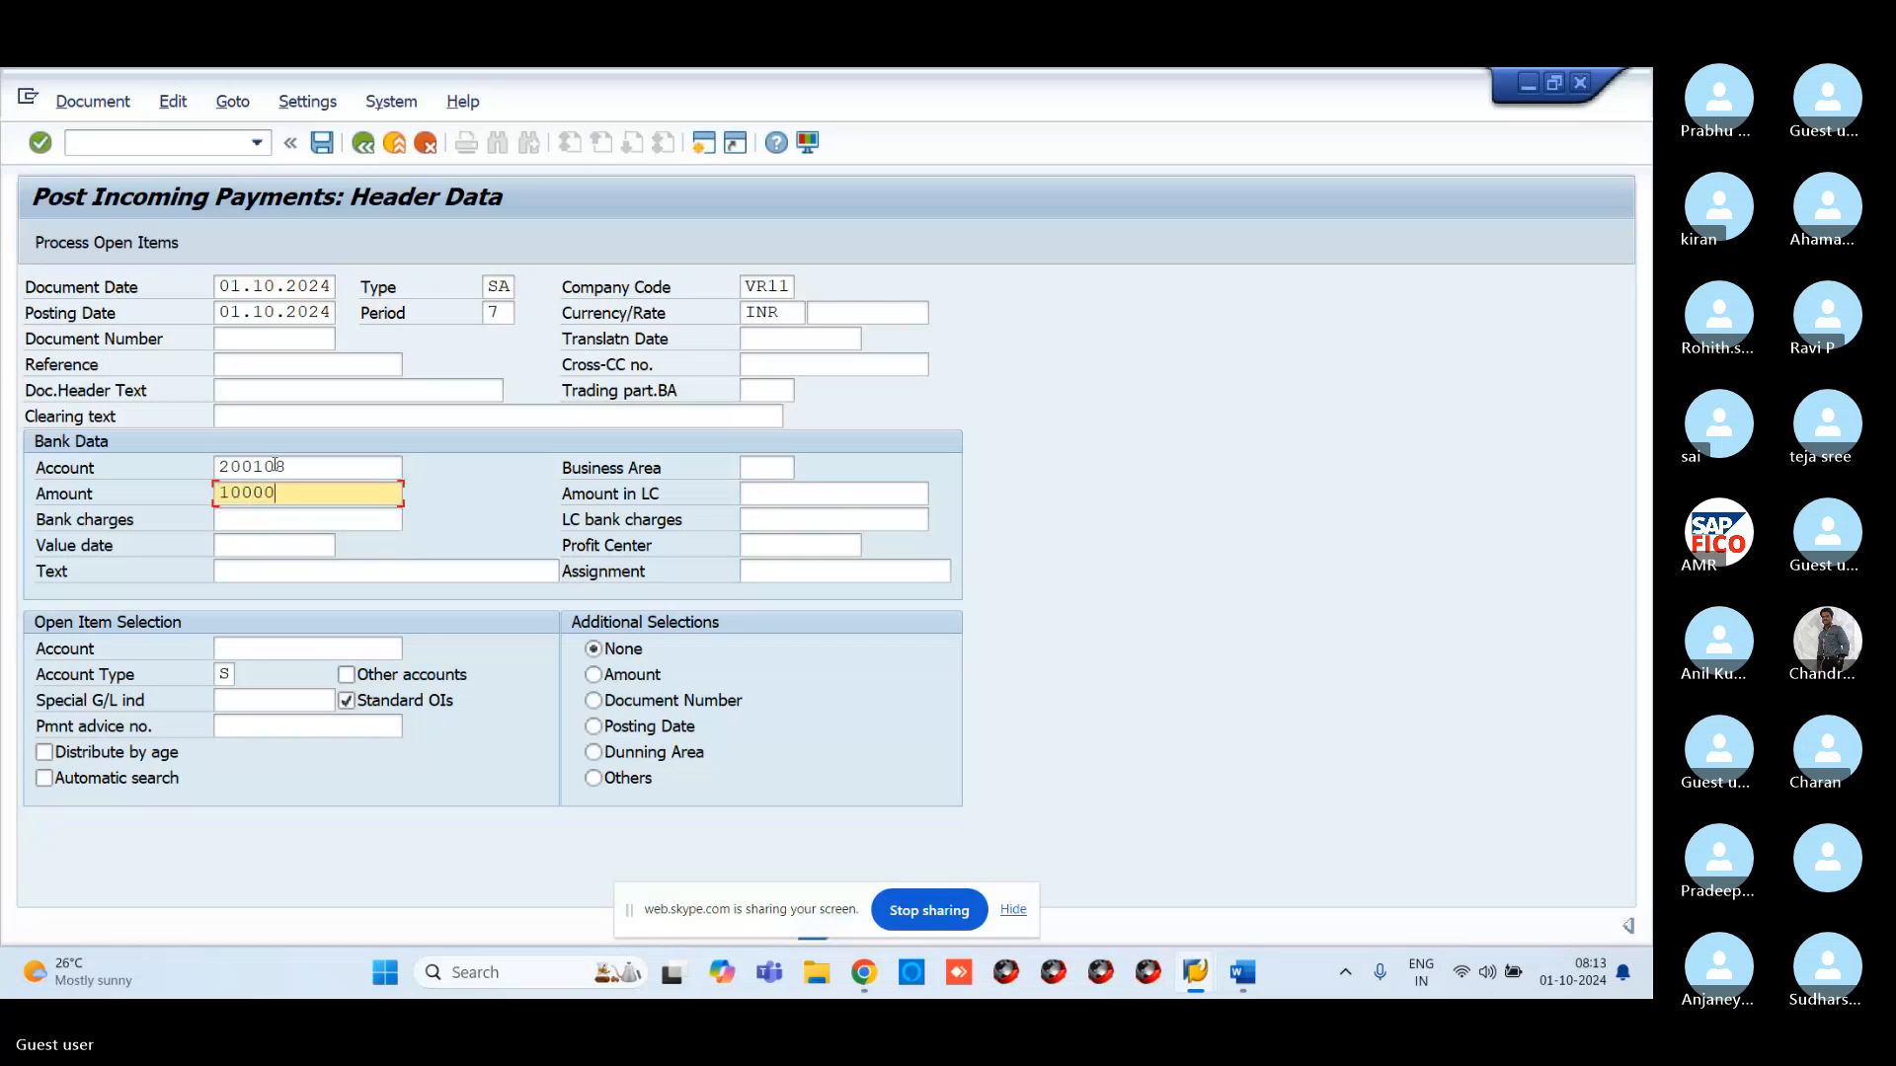
{"action": "left_click", "coordinate": [262, 649]}
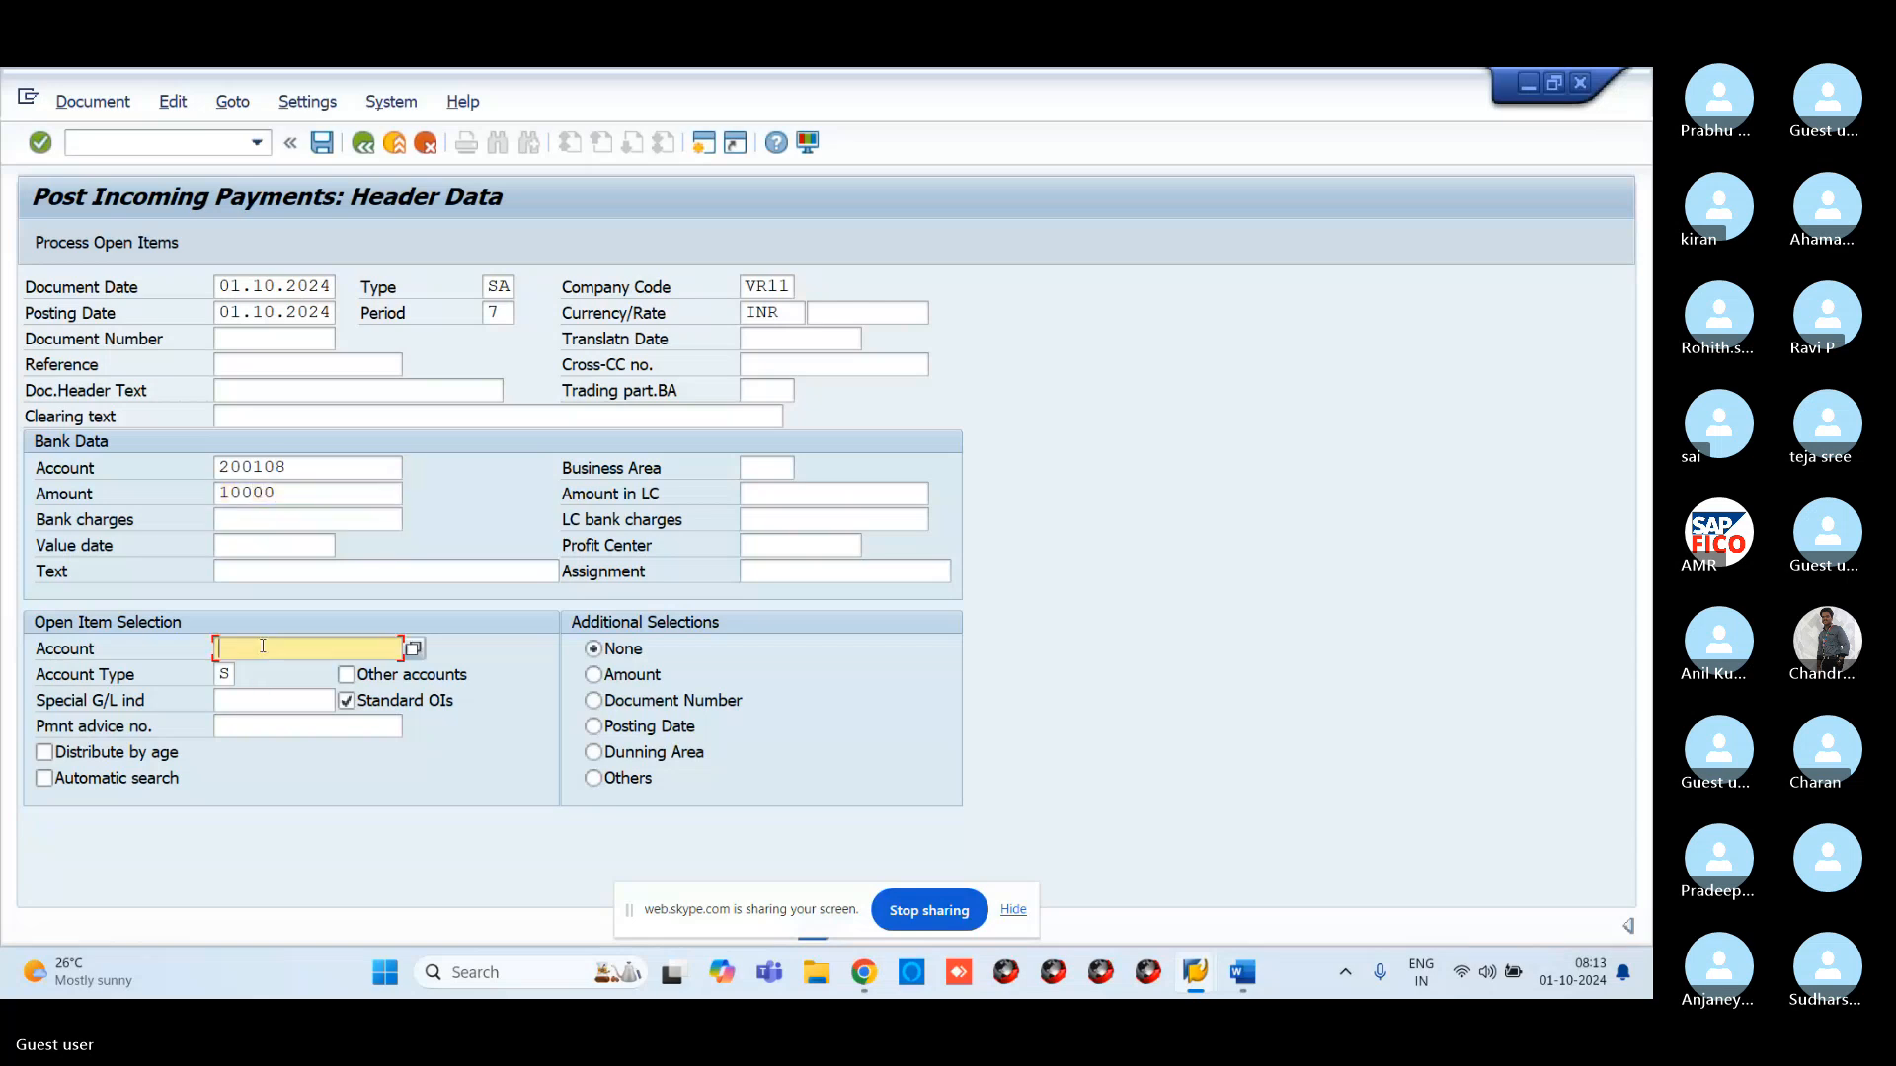
{"action": "left_click", "coordinate": [413, 649]}
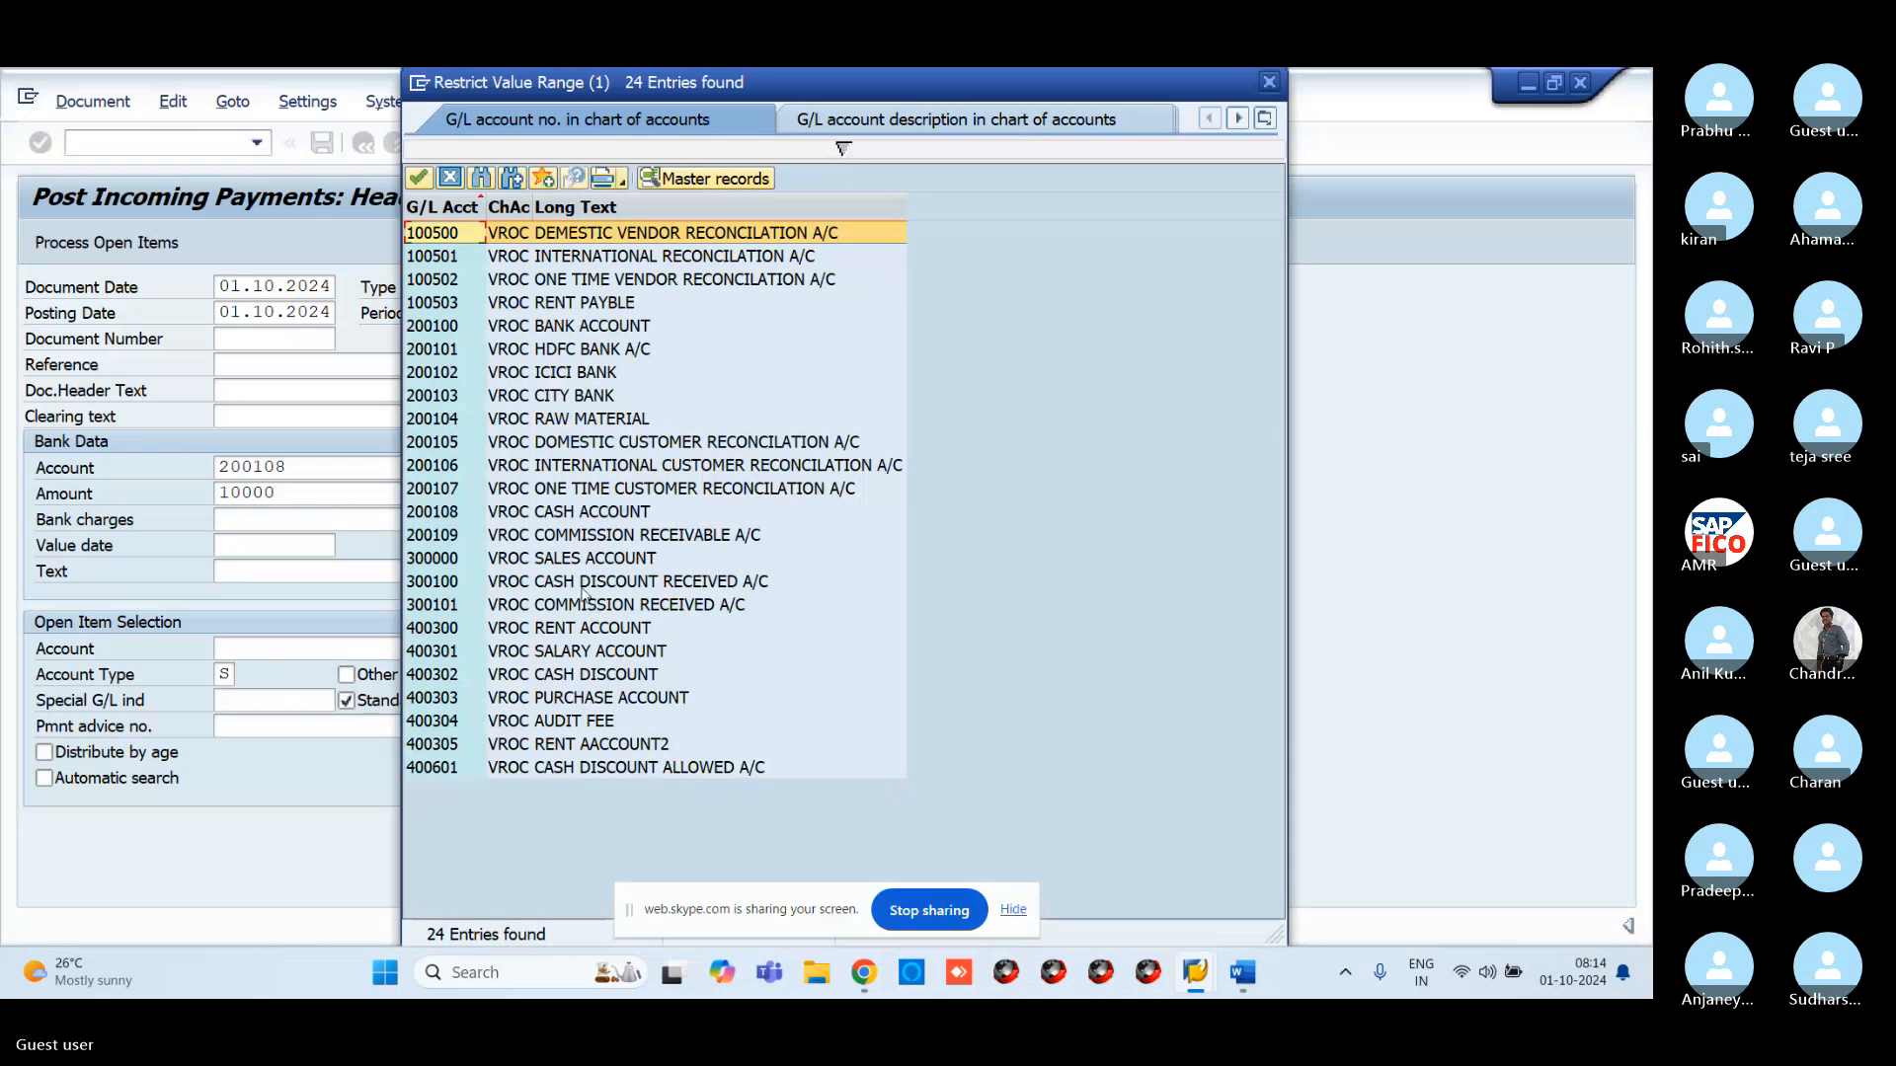
{"action": "left_click", "coordinate": [574, 606]}
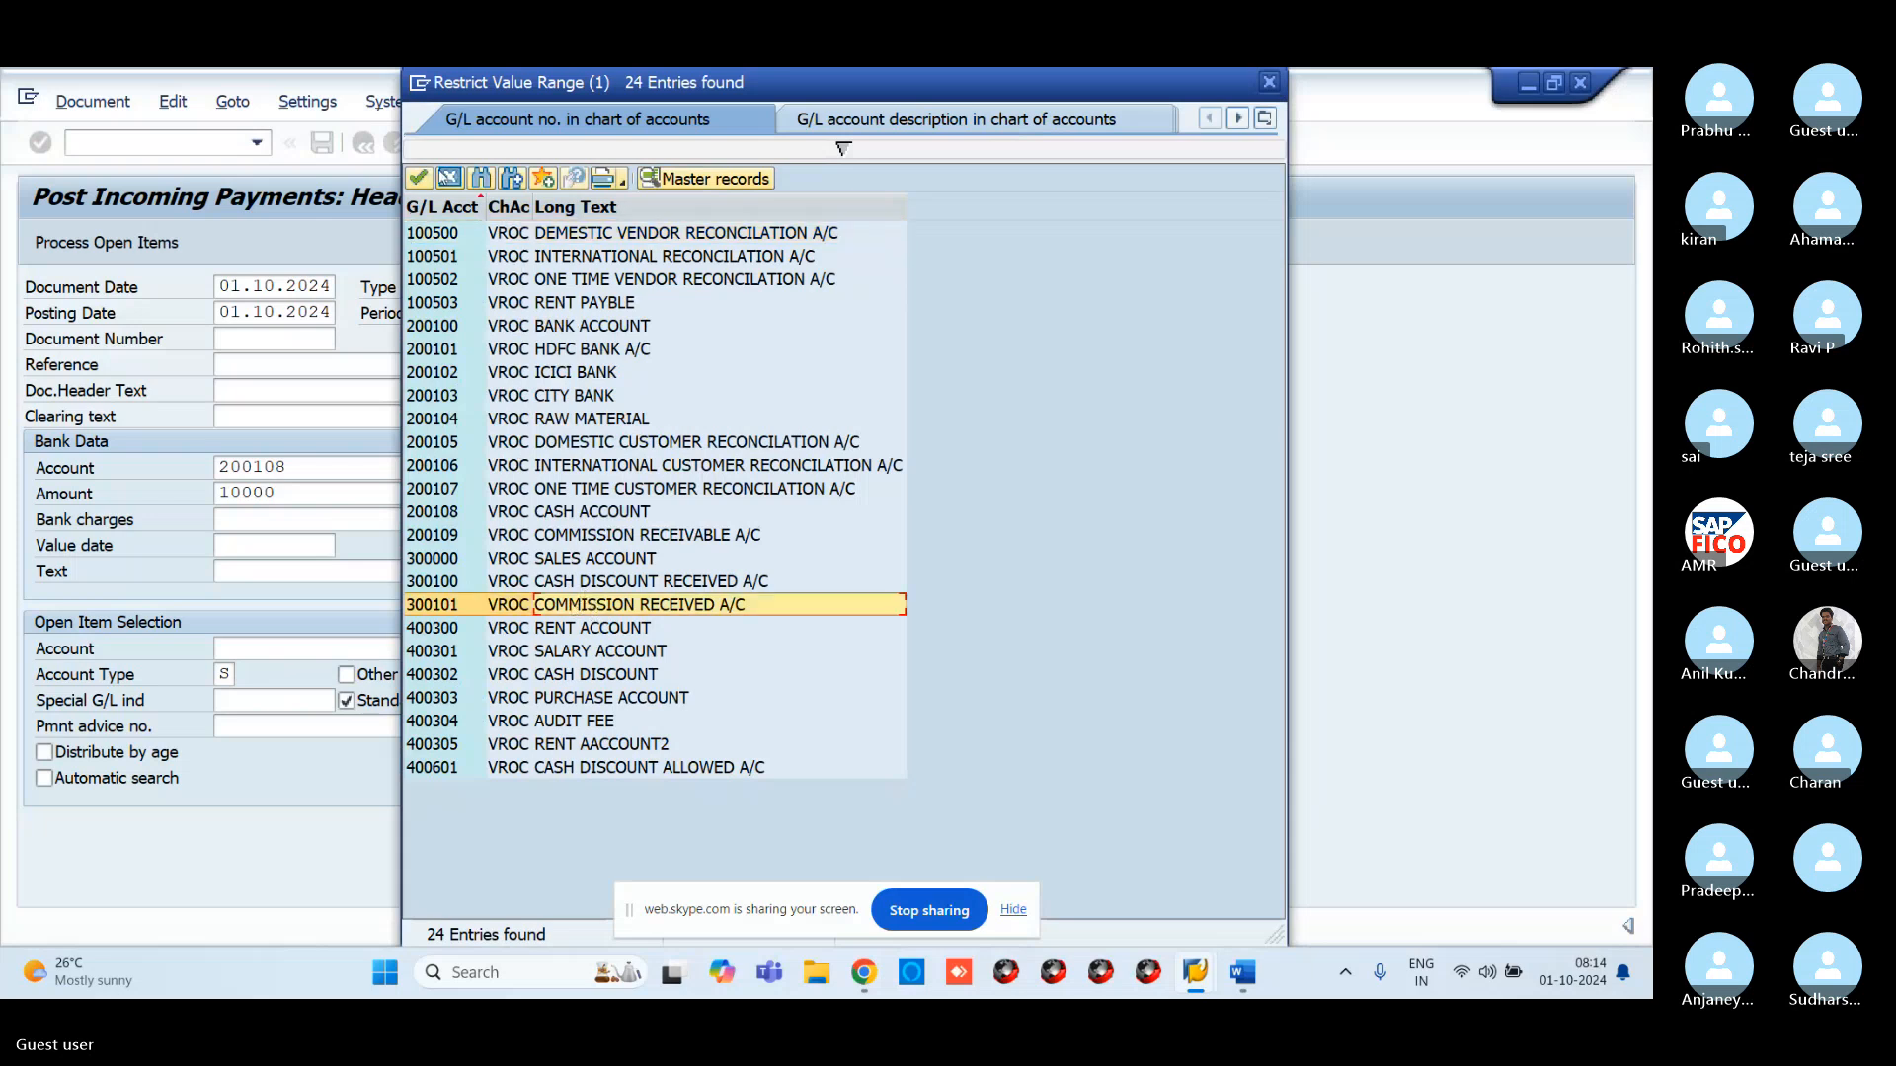
{"action": "left_click", "coordinate": [449, 178]}
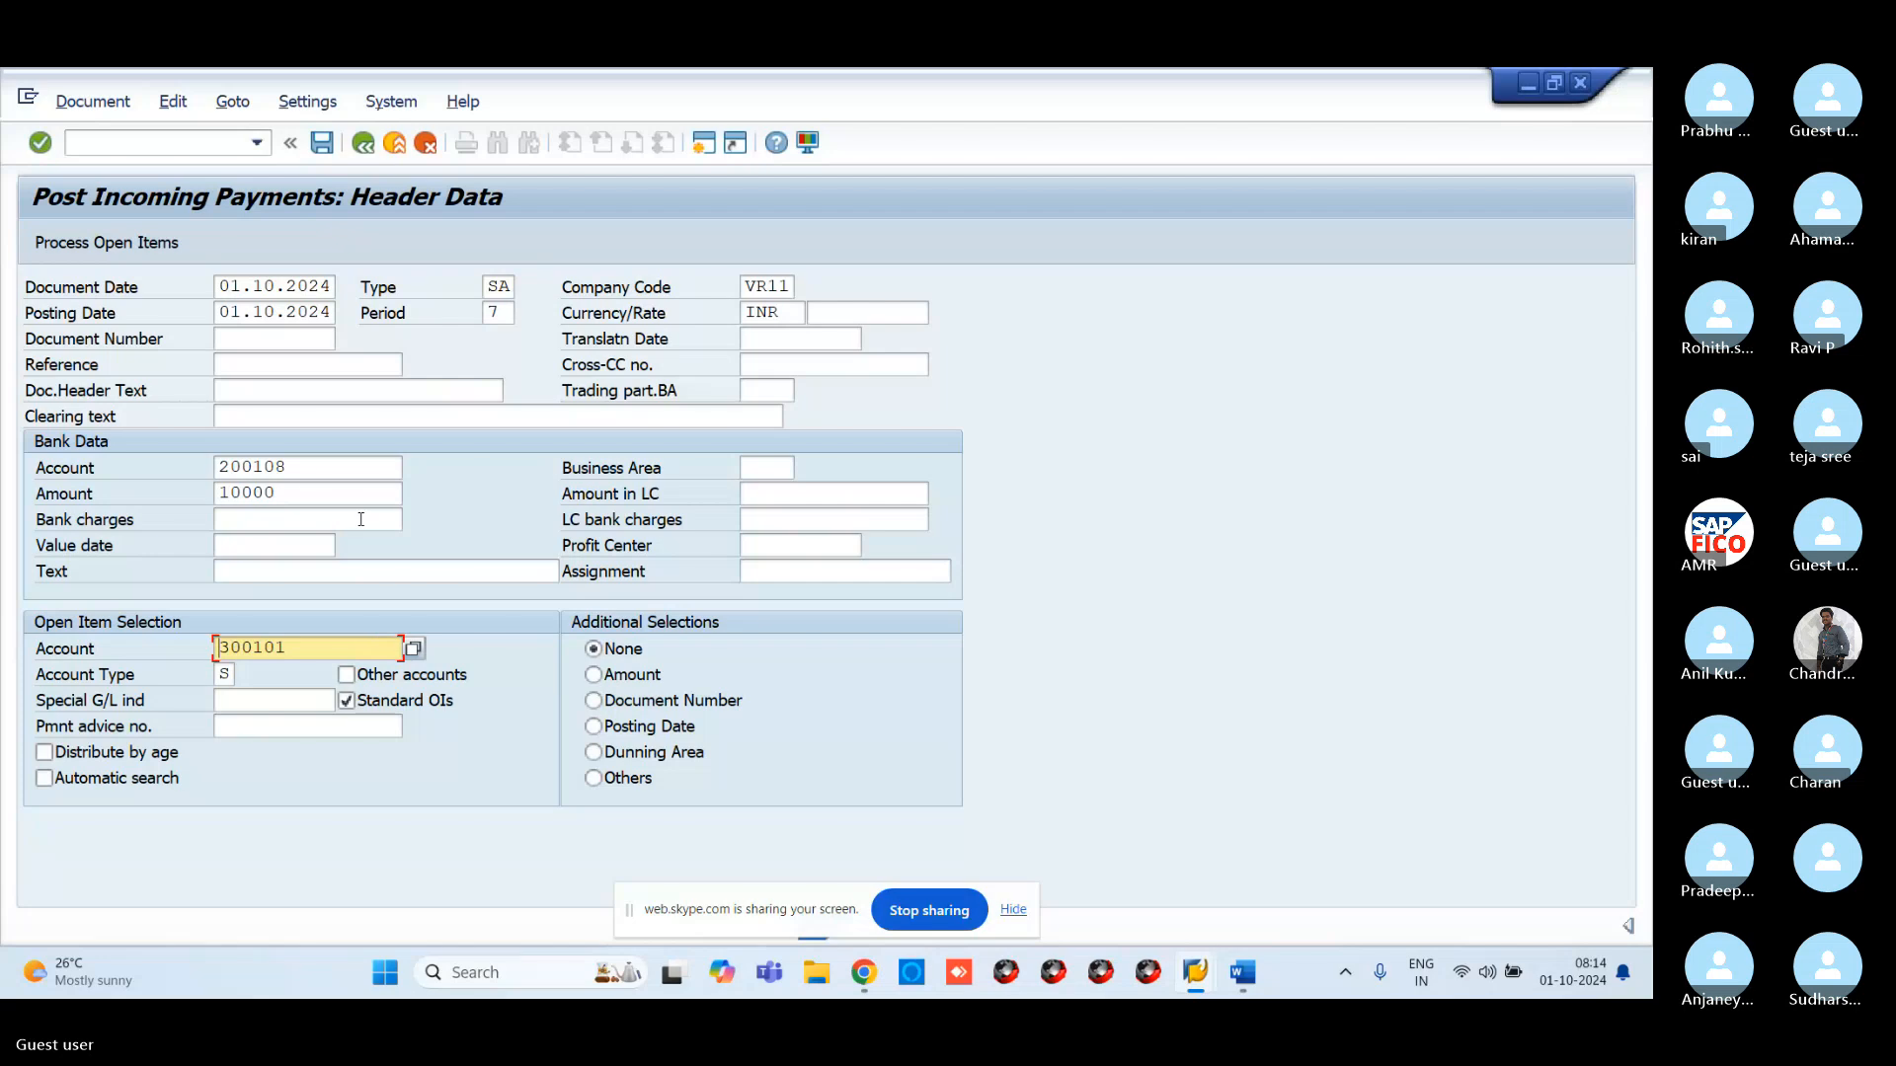
Recheck bank account 200108, then confirm open-item account 300101 through a restricted lookup
{"action": "left_click", "coordinate": [390, 470]}
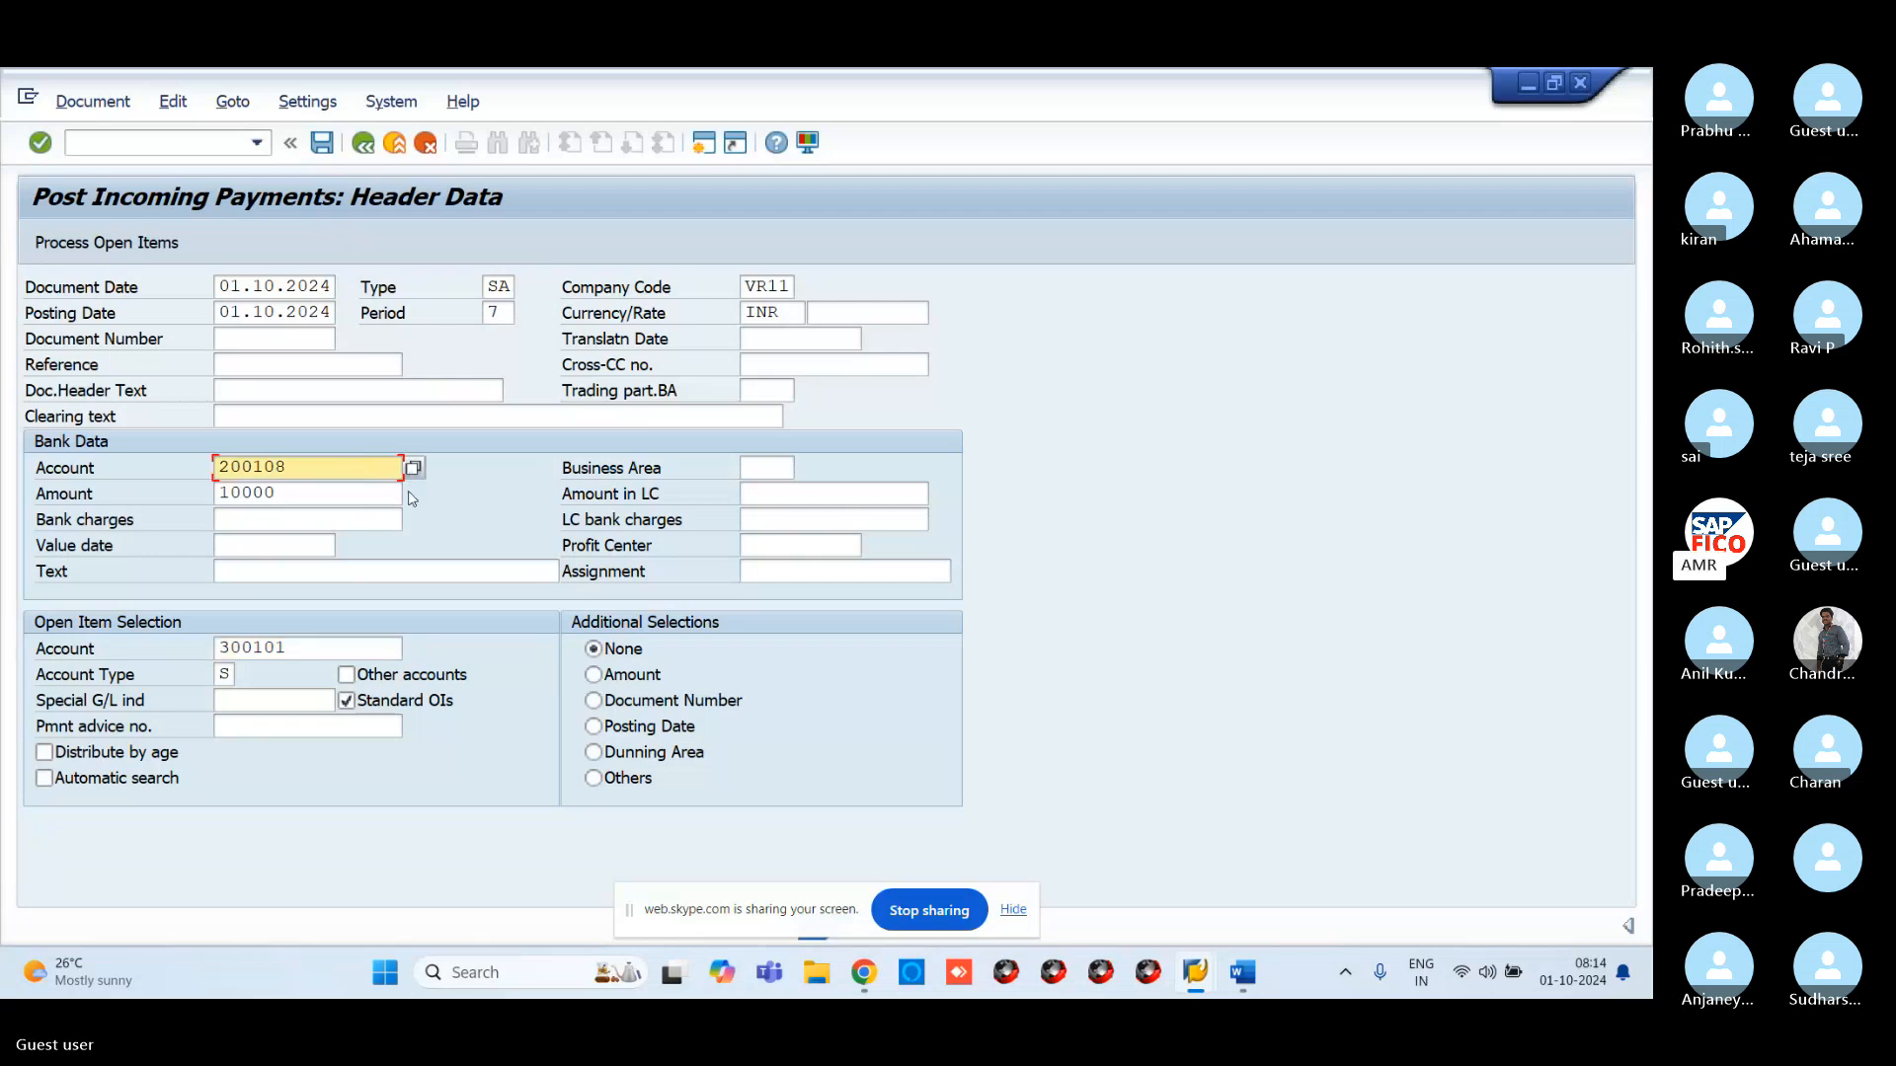
{"action": "left_click", "coordinate": [326, 649]}
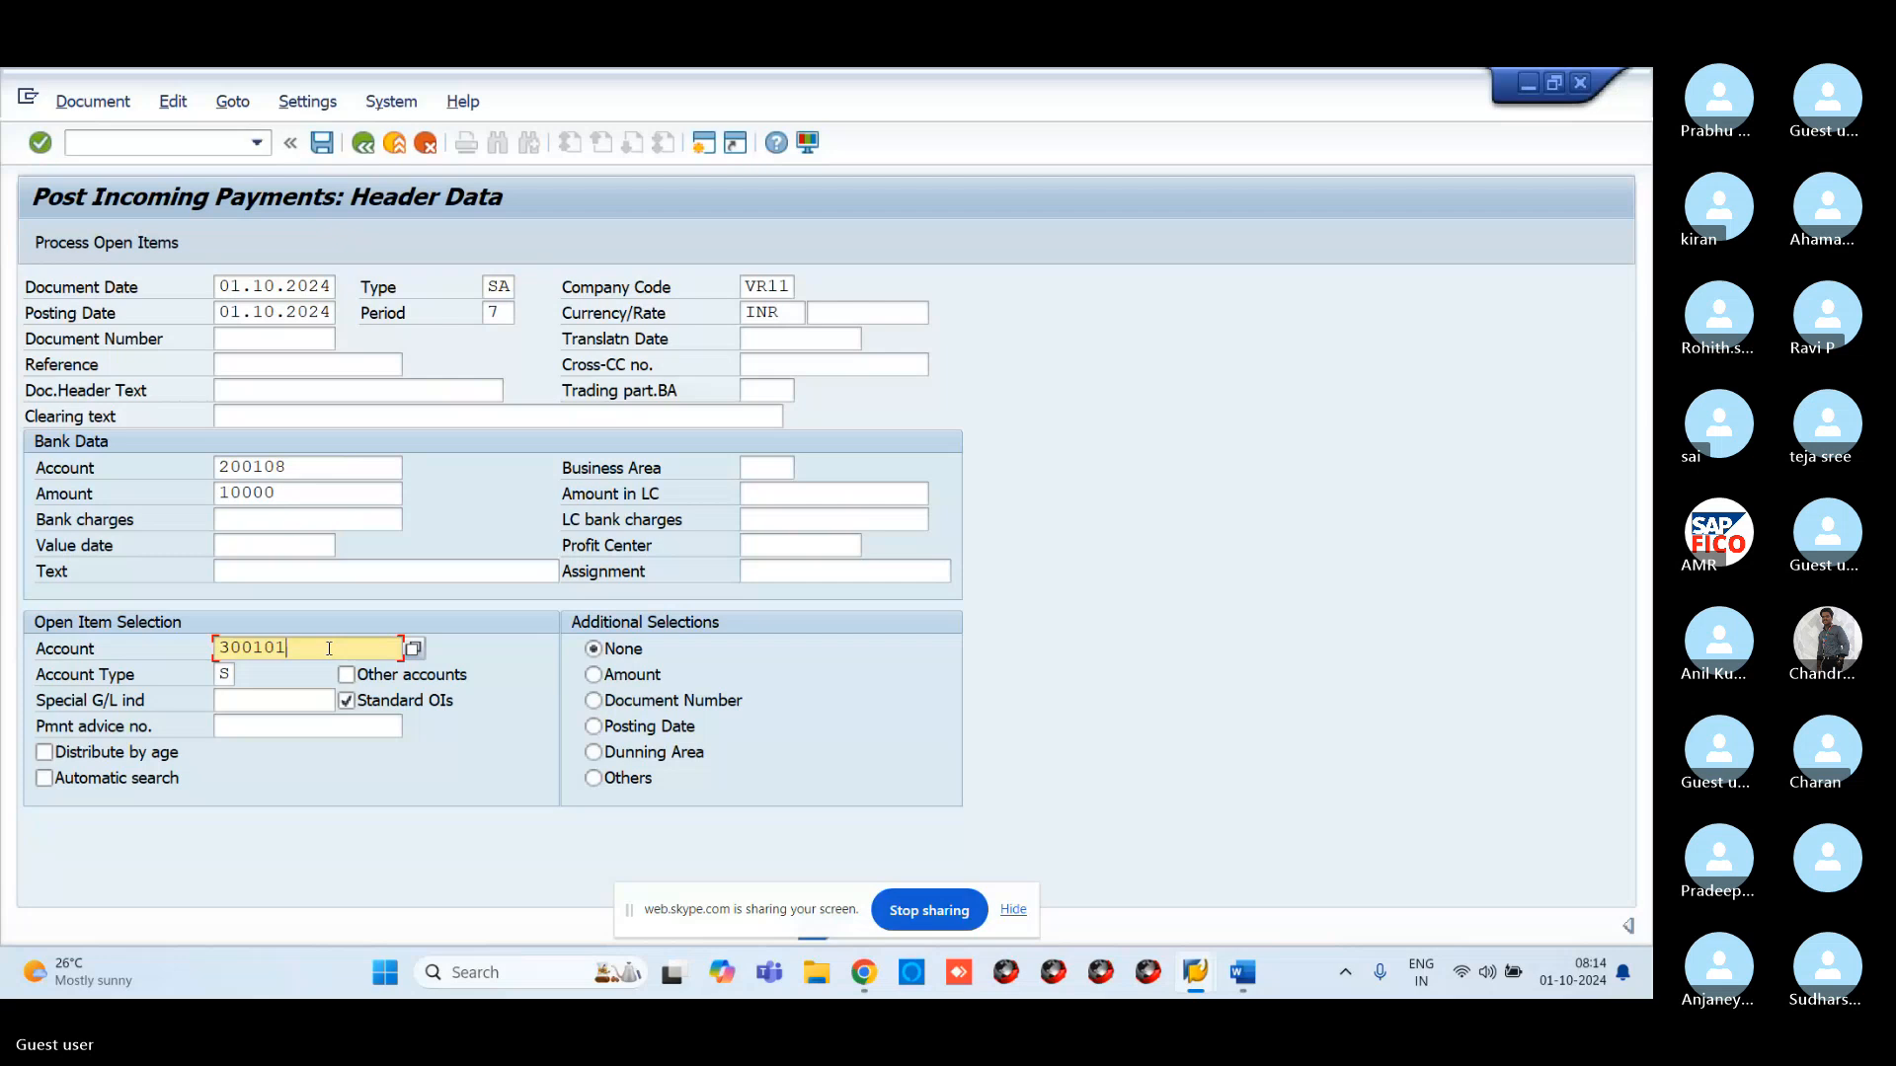
{"action": "left_click", "coordinate": [413, 652]}
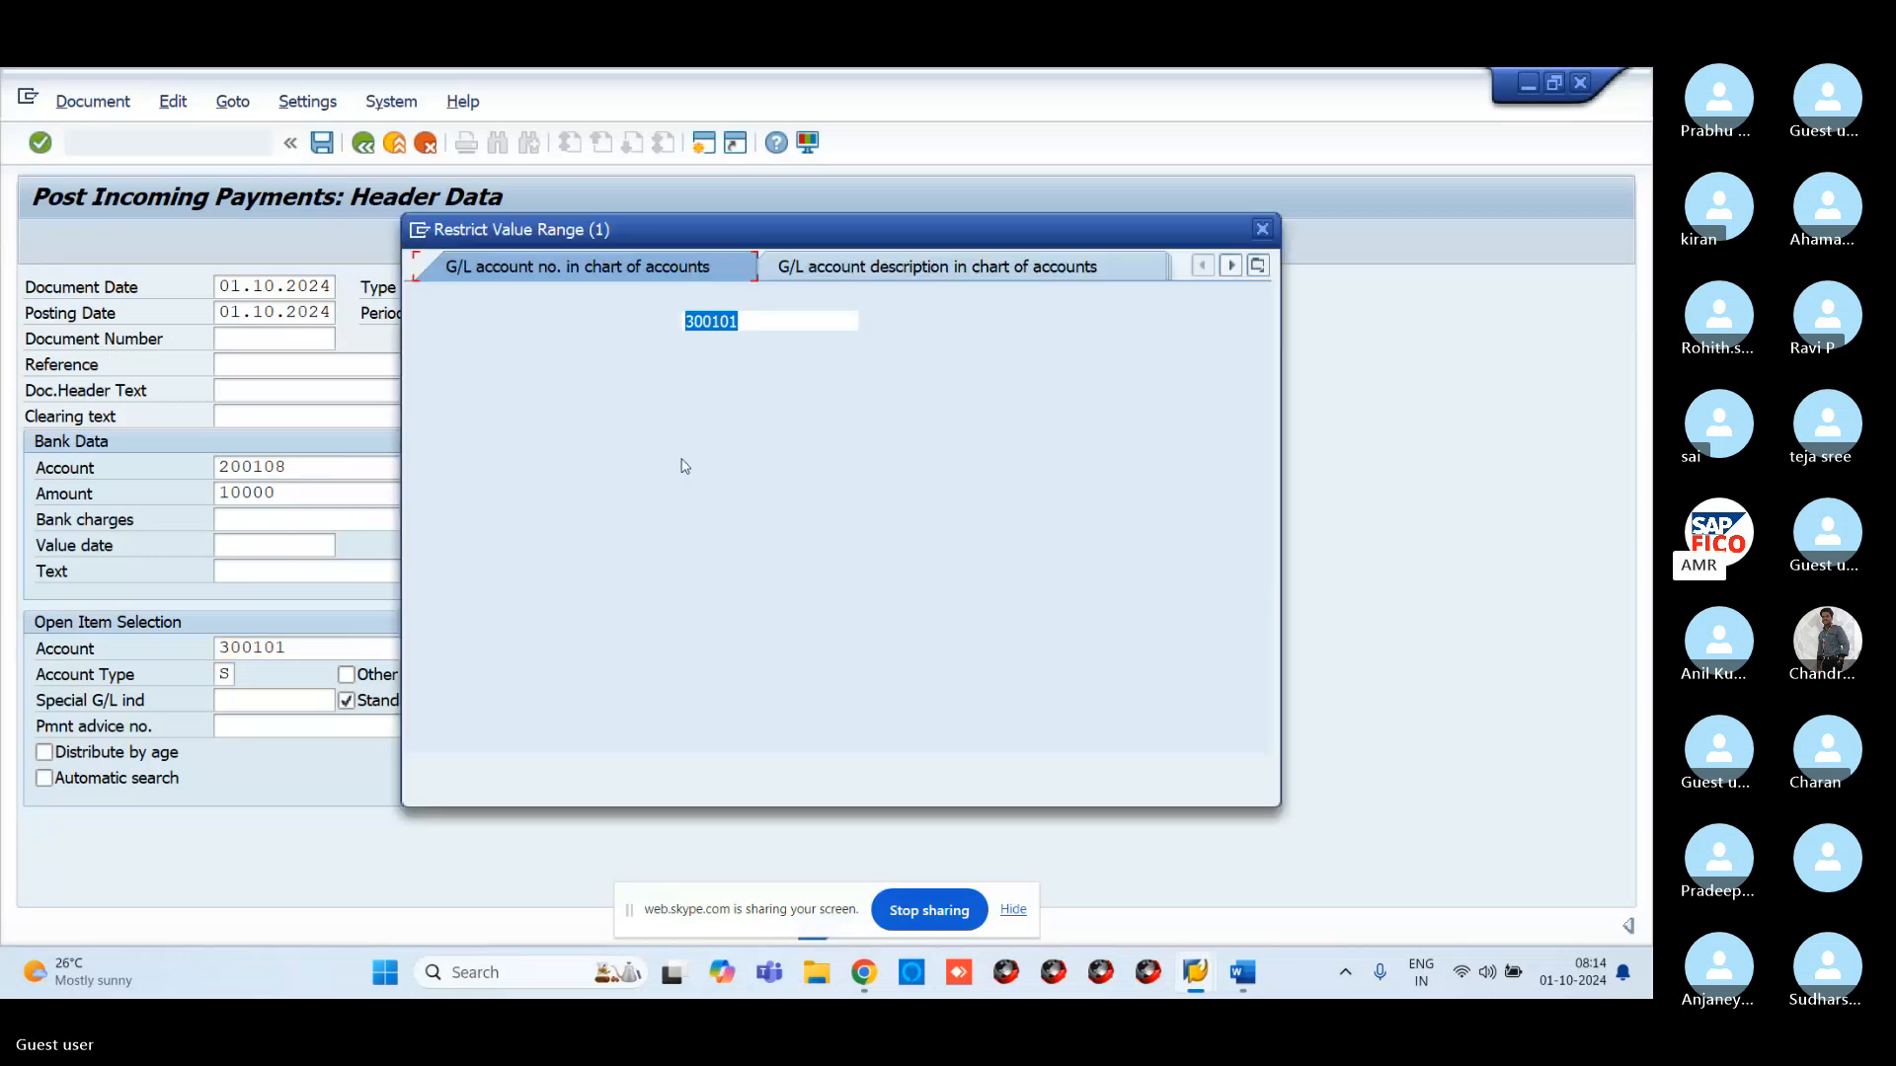
{"action": "key", "text": "Return"}
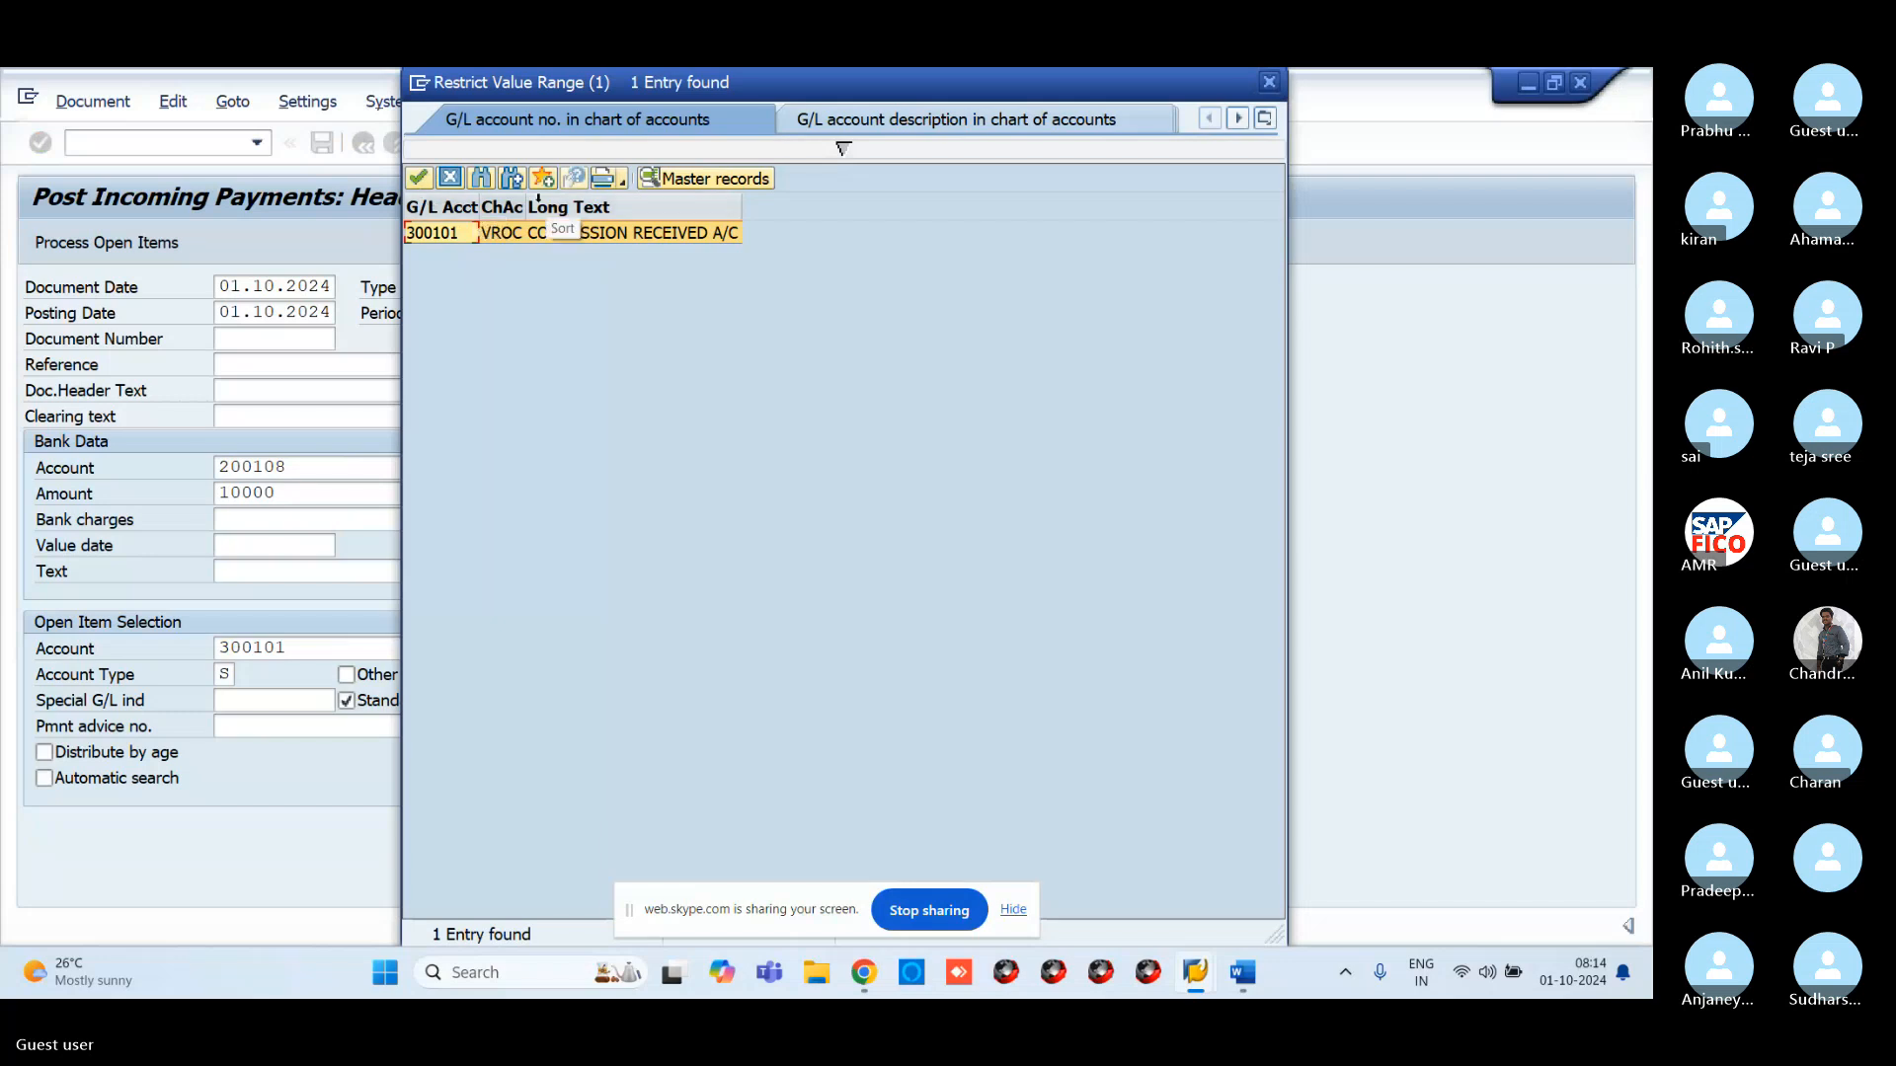
{"action": "left_click_drag", "start_coordinate": [444, 208], "coordinate": [469, 552]}
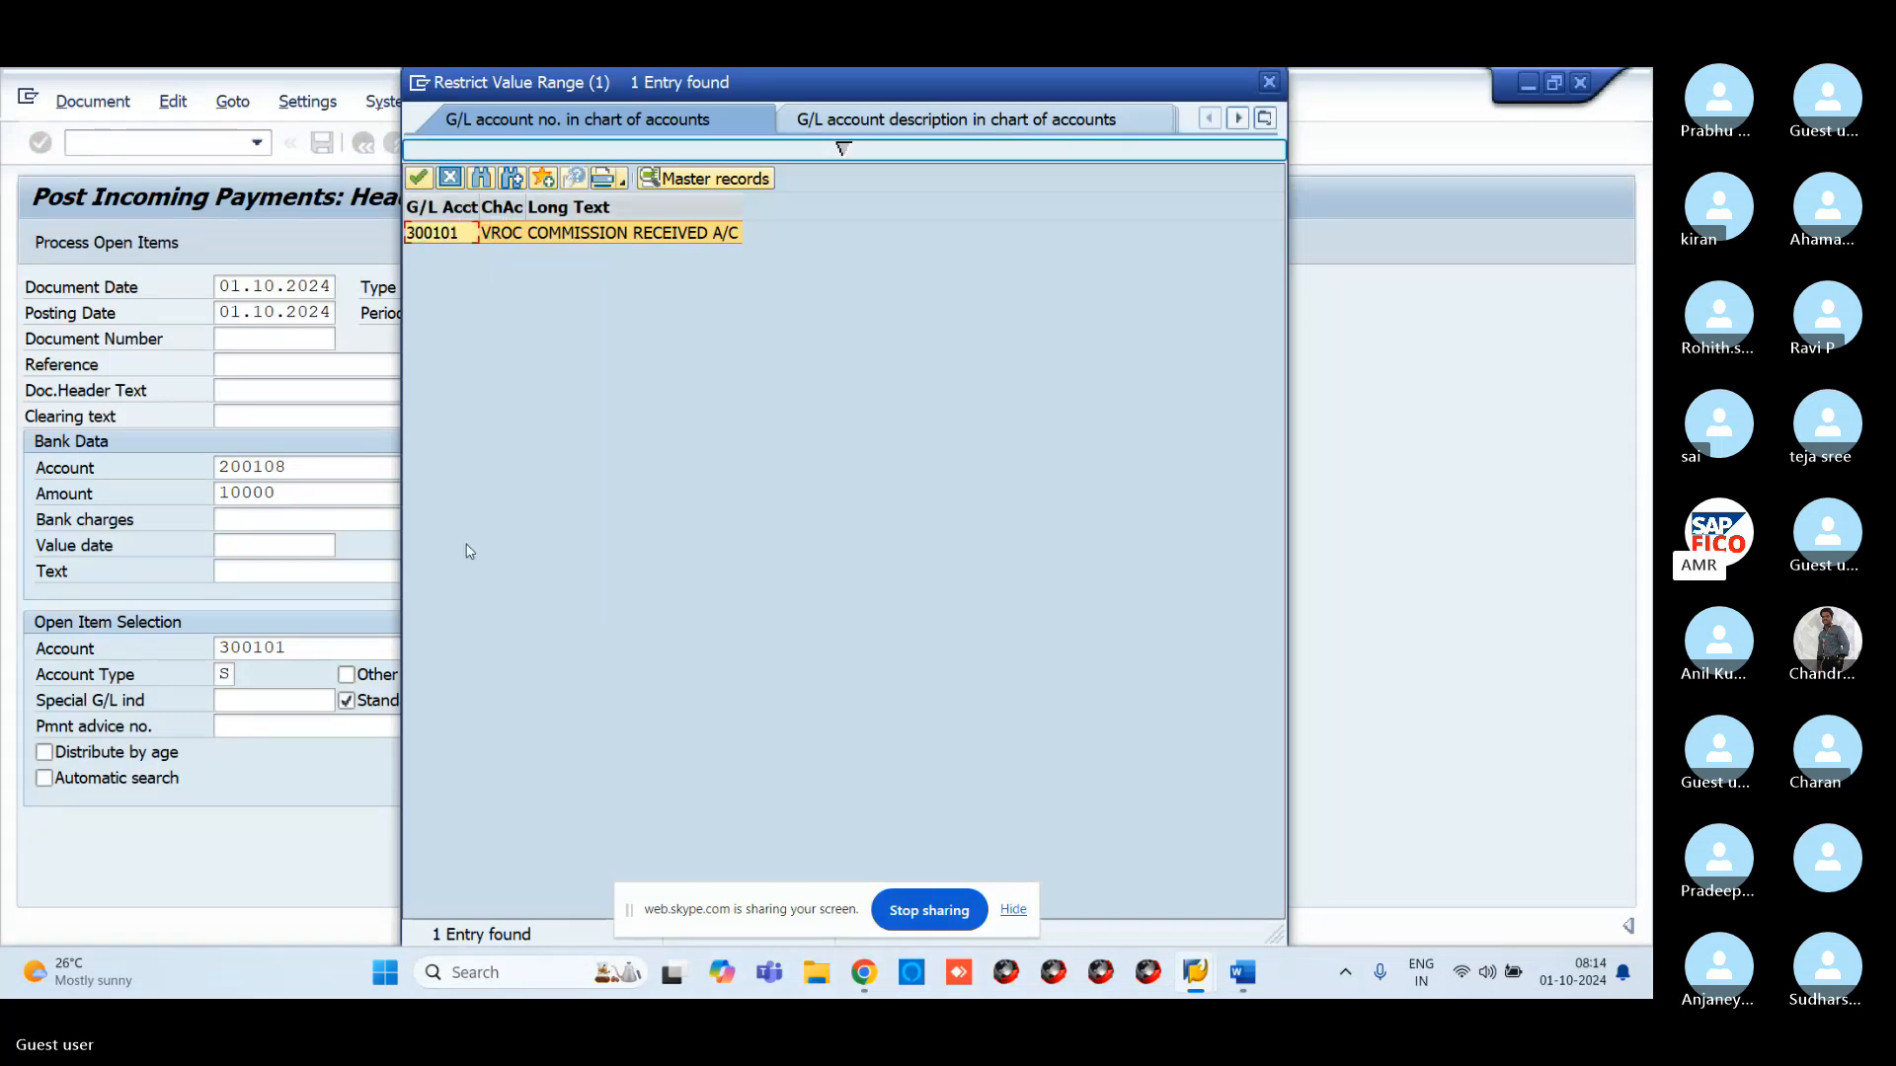
{"action": "left_click", "coordinate": [1269, 82]}
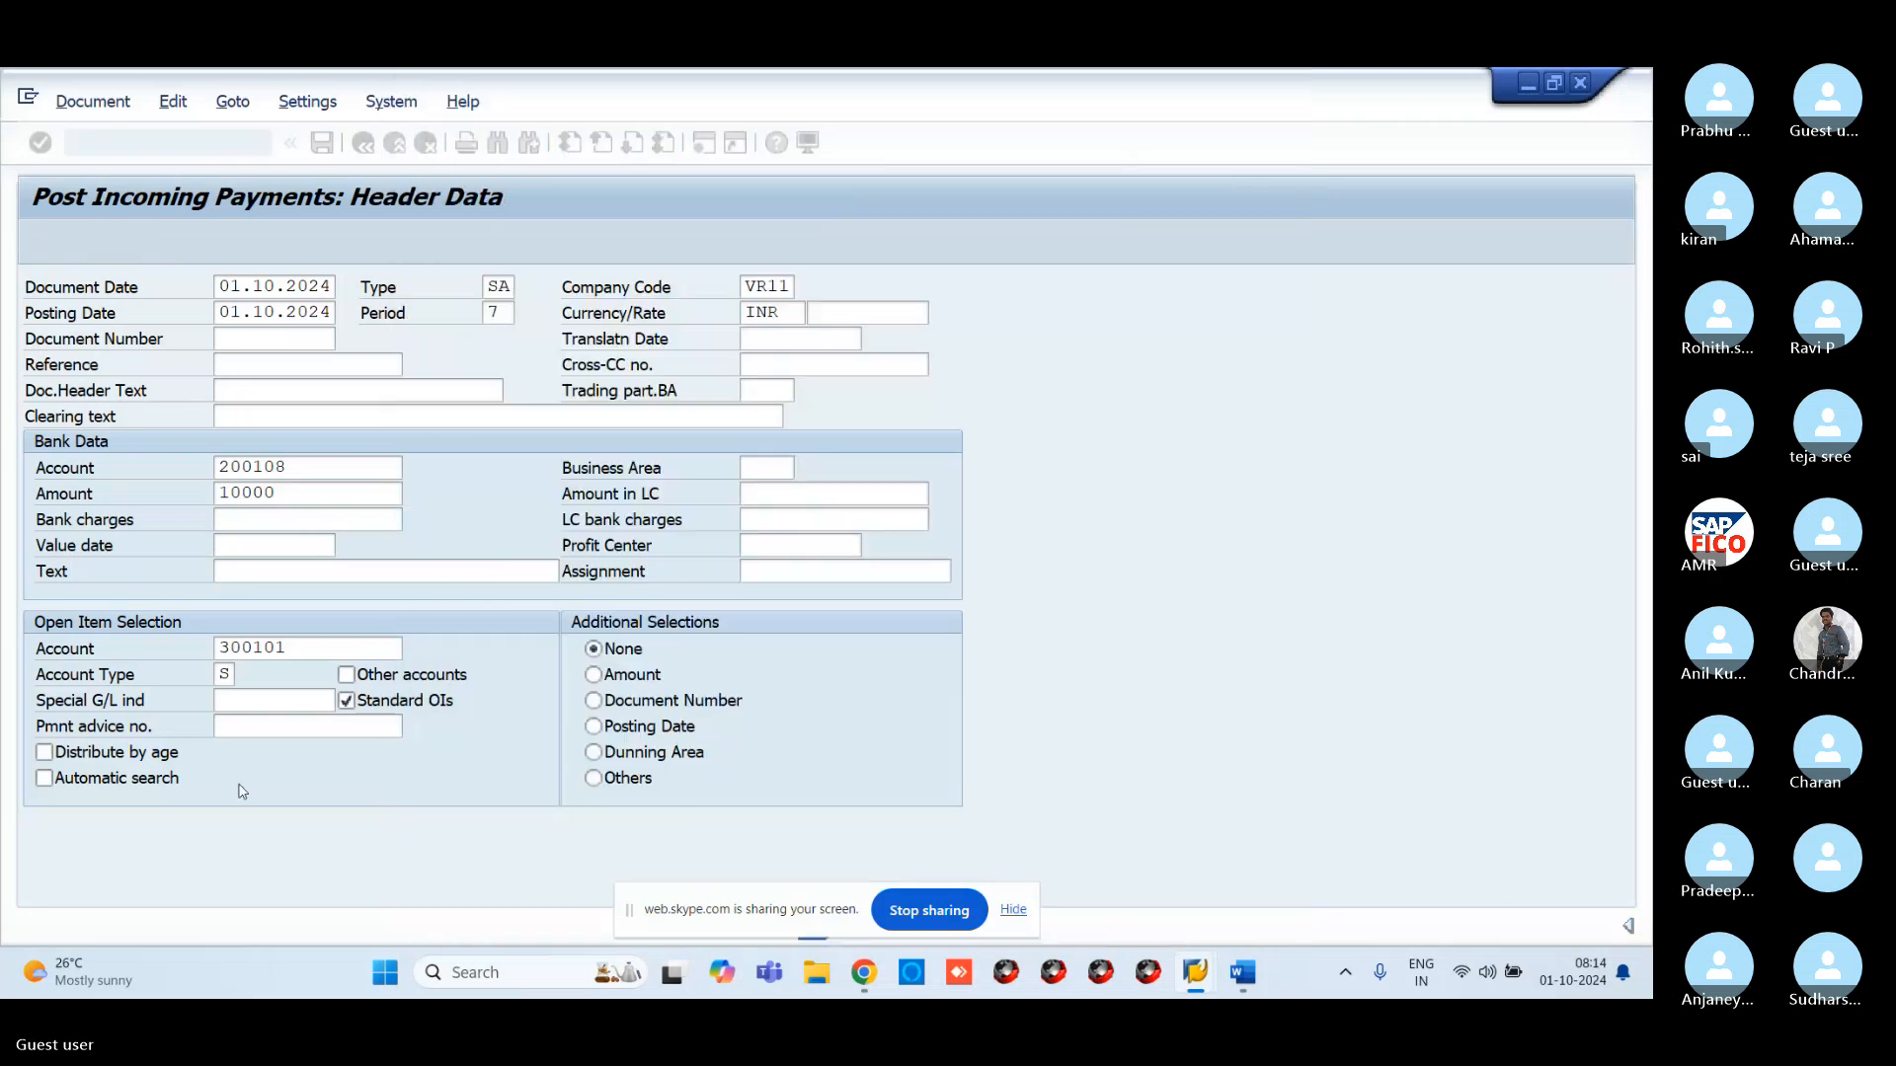
{"action": "left_click", "coordinate": [324, 649]}
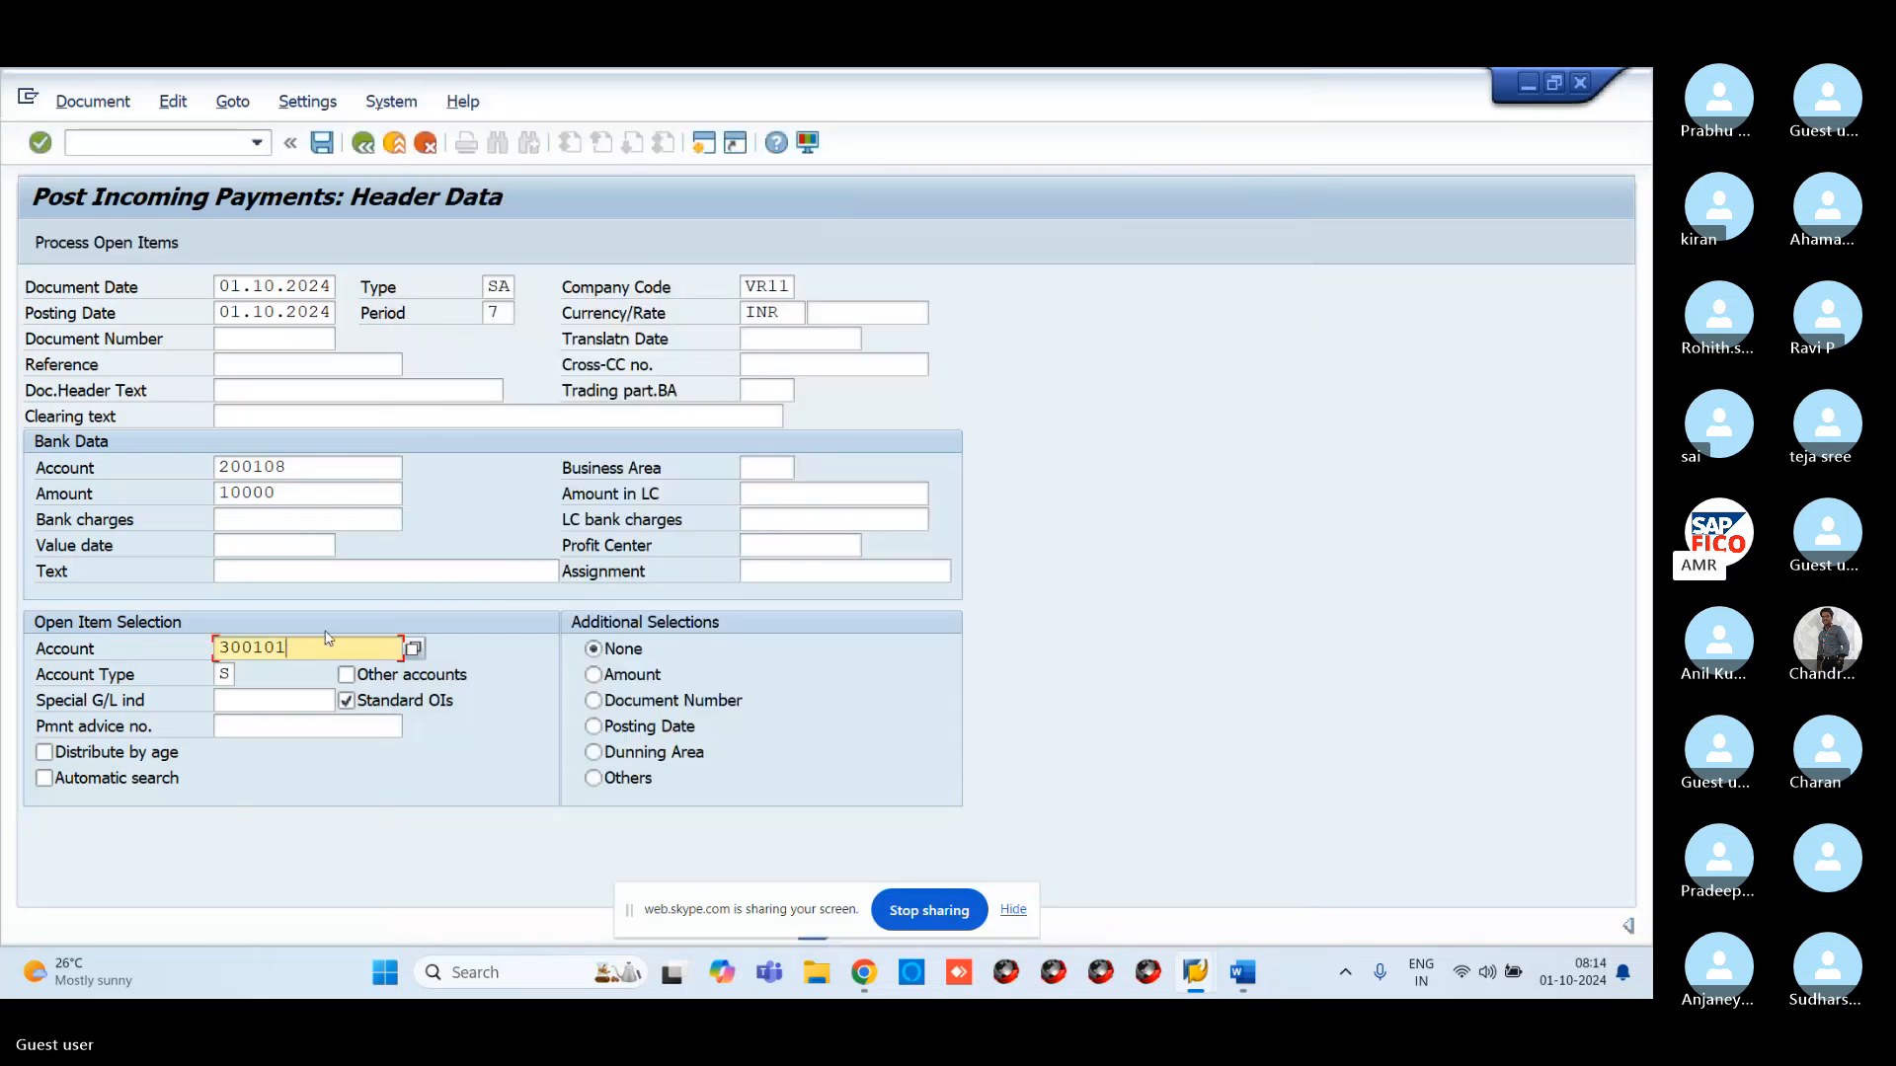
Replace open-item account 300101, which has no open items, with 200109 VROC COMMISSION RECEIVABLE A/C
{"action": "left_click", "coordinate": [152, 246]}
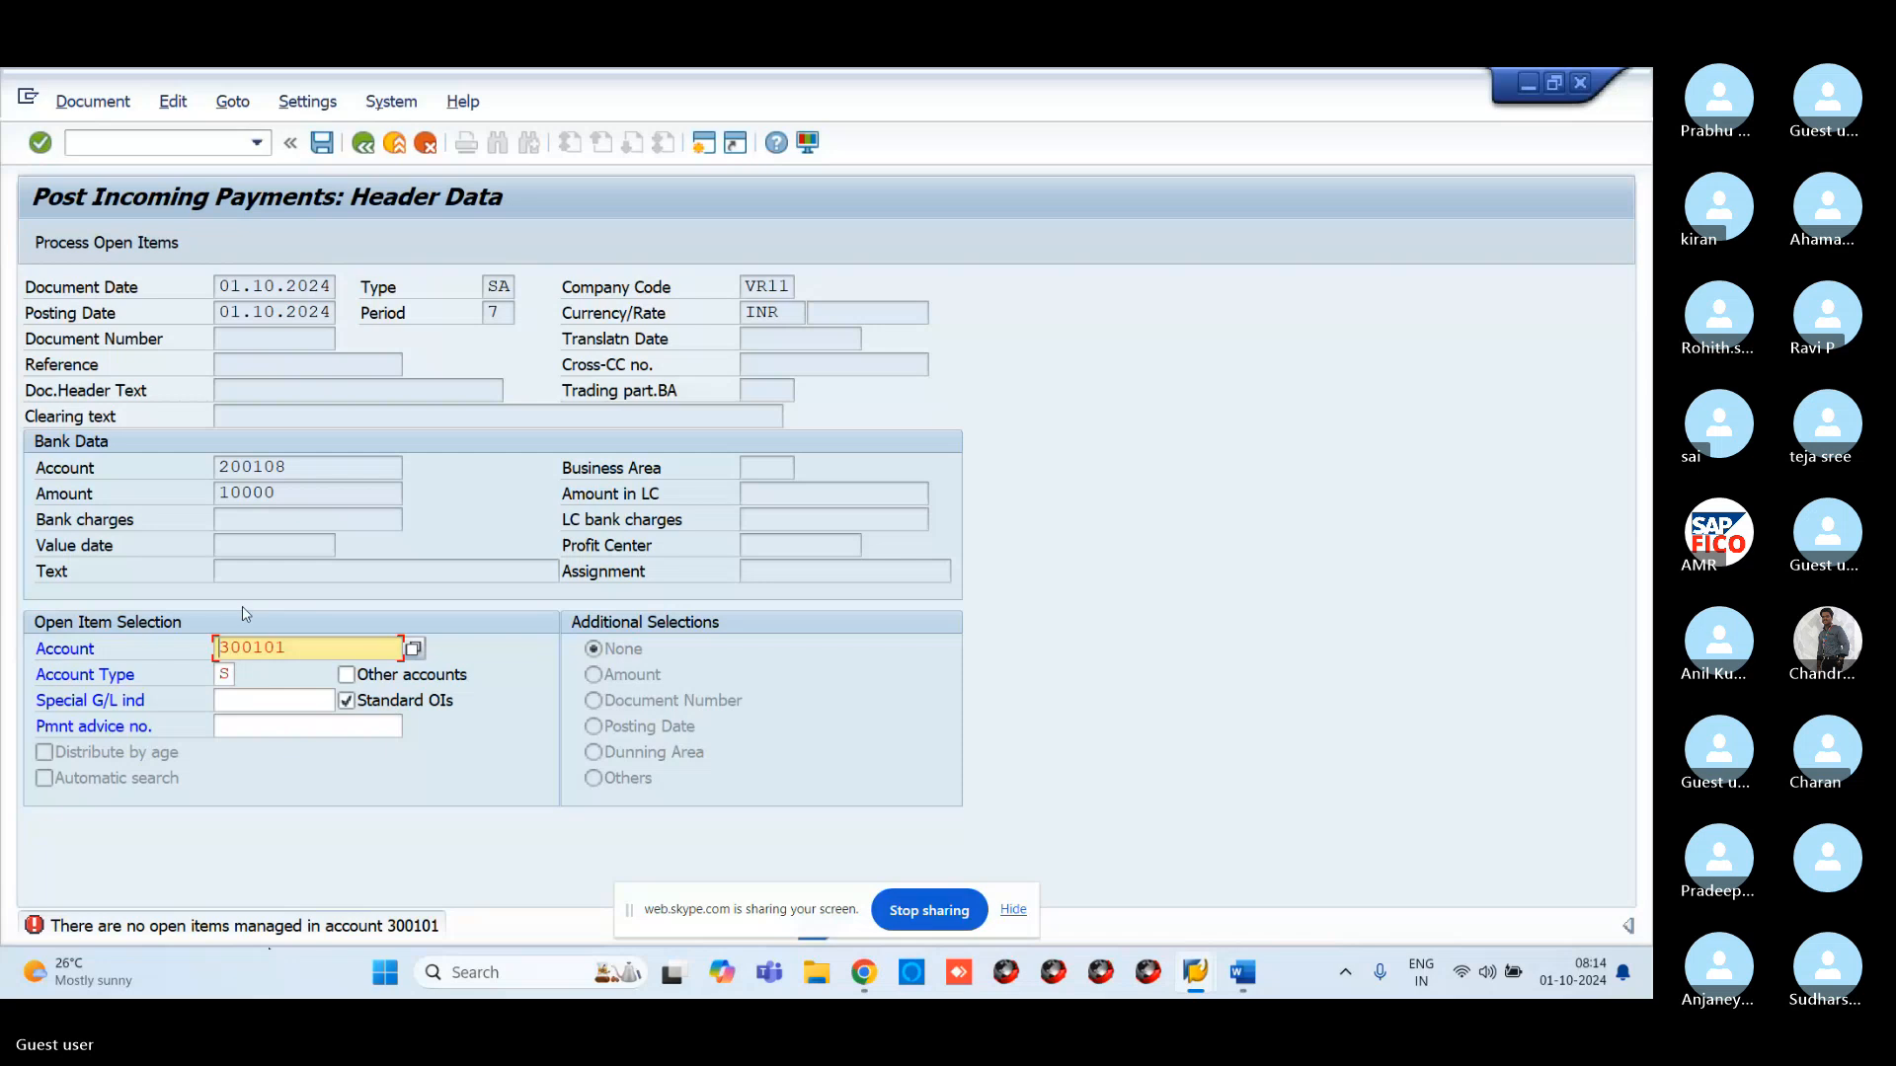
{"action": "left_click", "coordinate": [412, 649]}
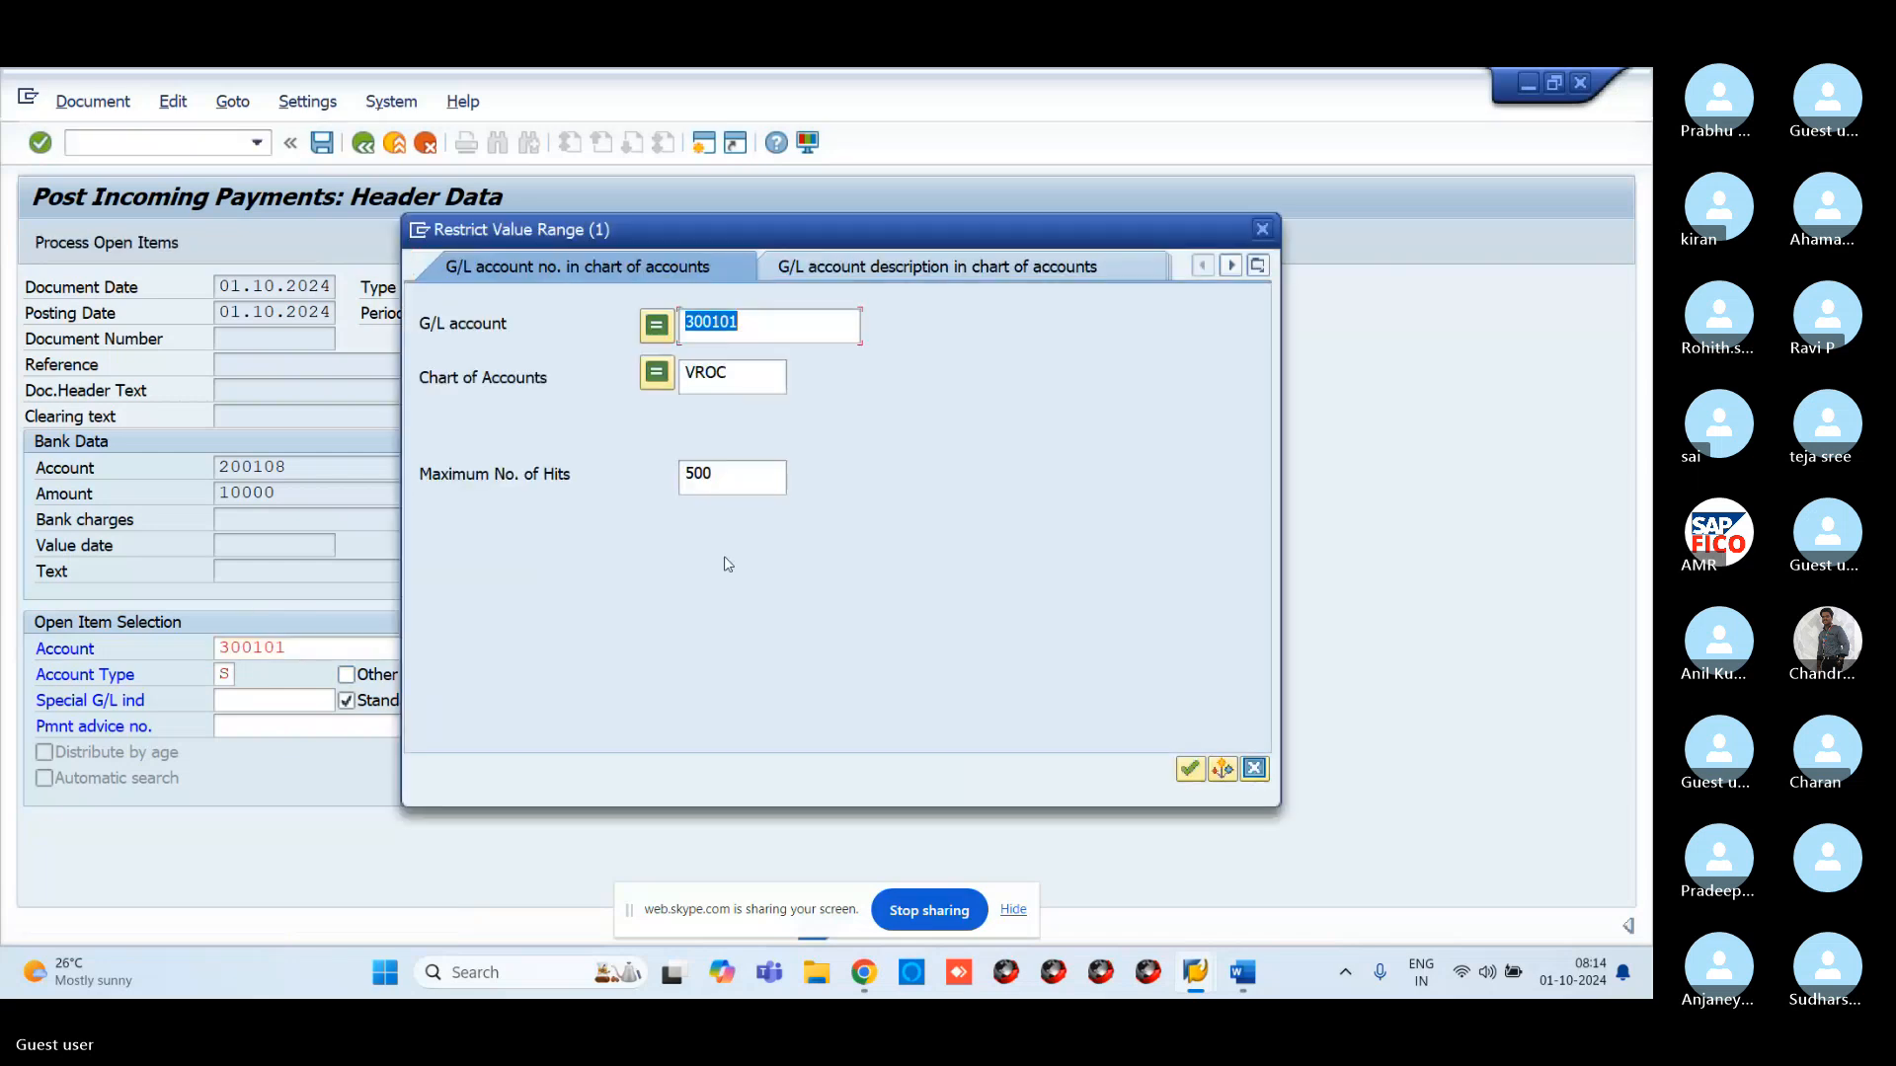
{"action": "key", "text": "BackSpace"}
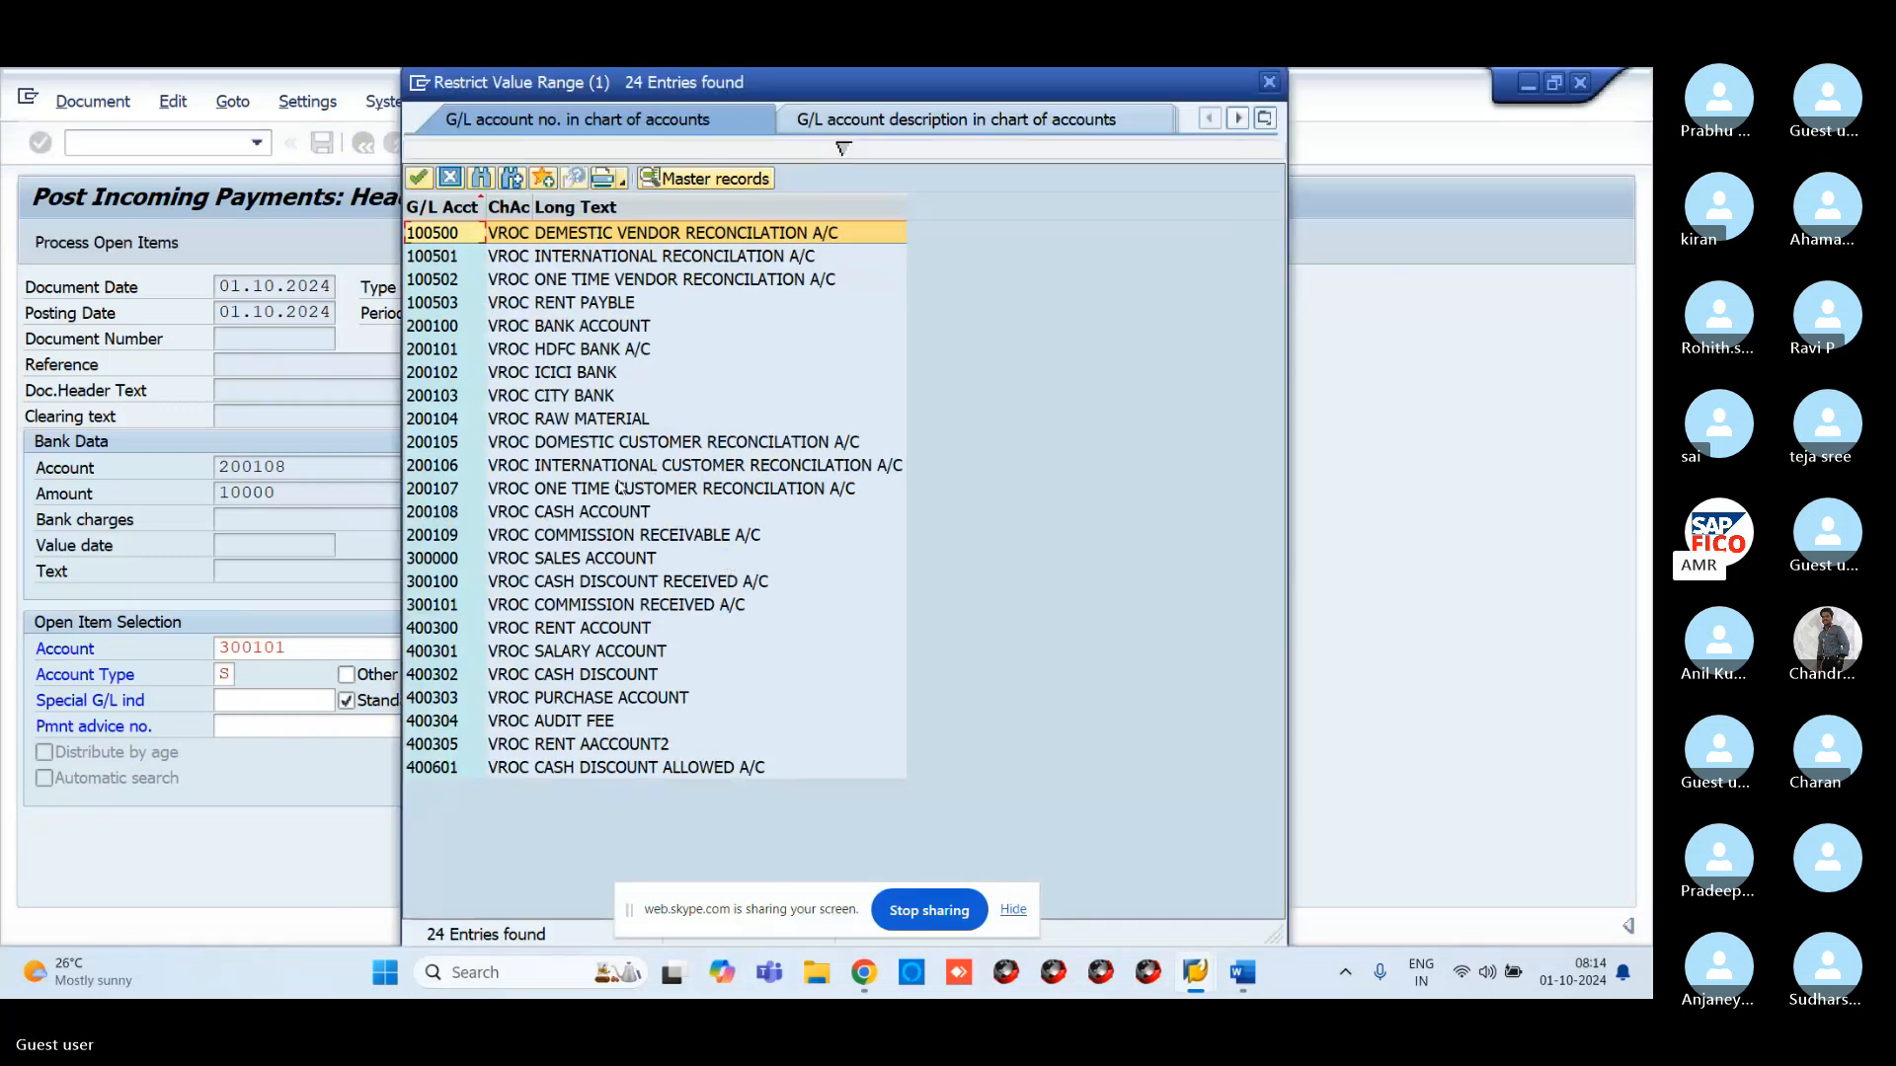
{"action": "left_click", "coordinate": [612, 537]}
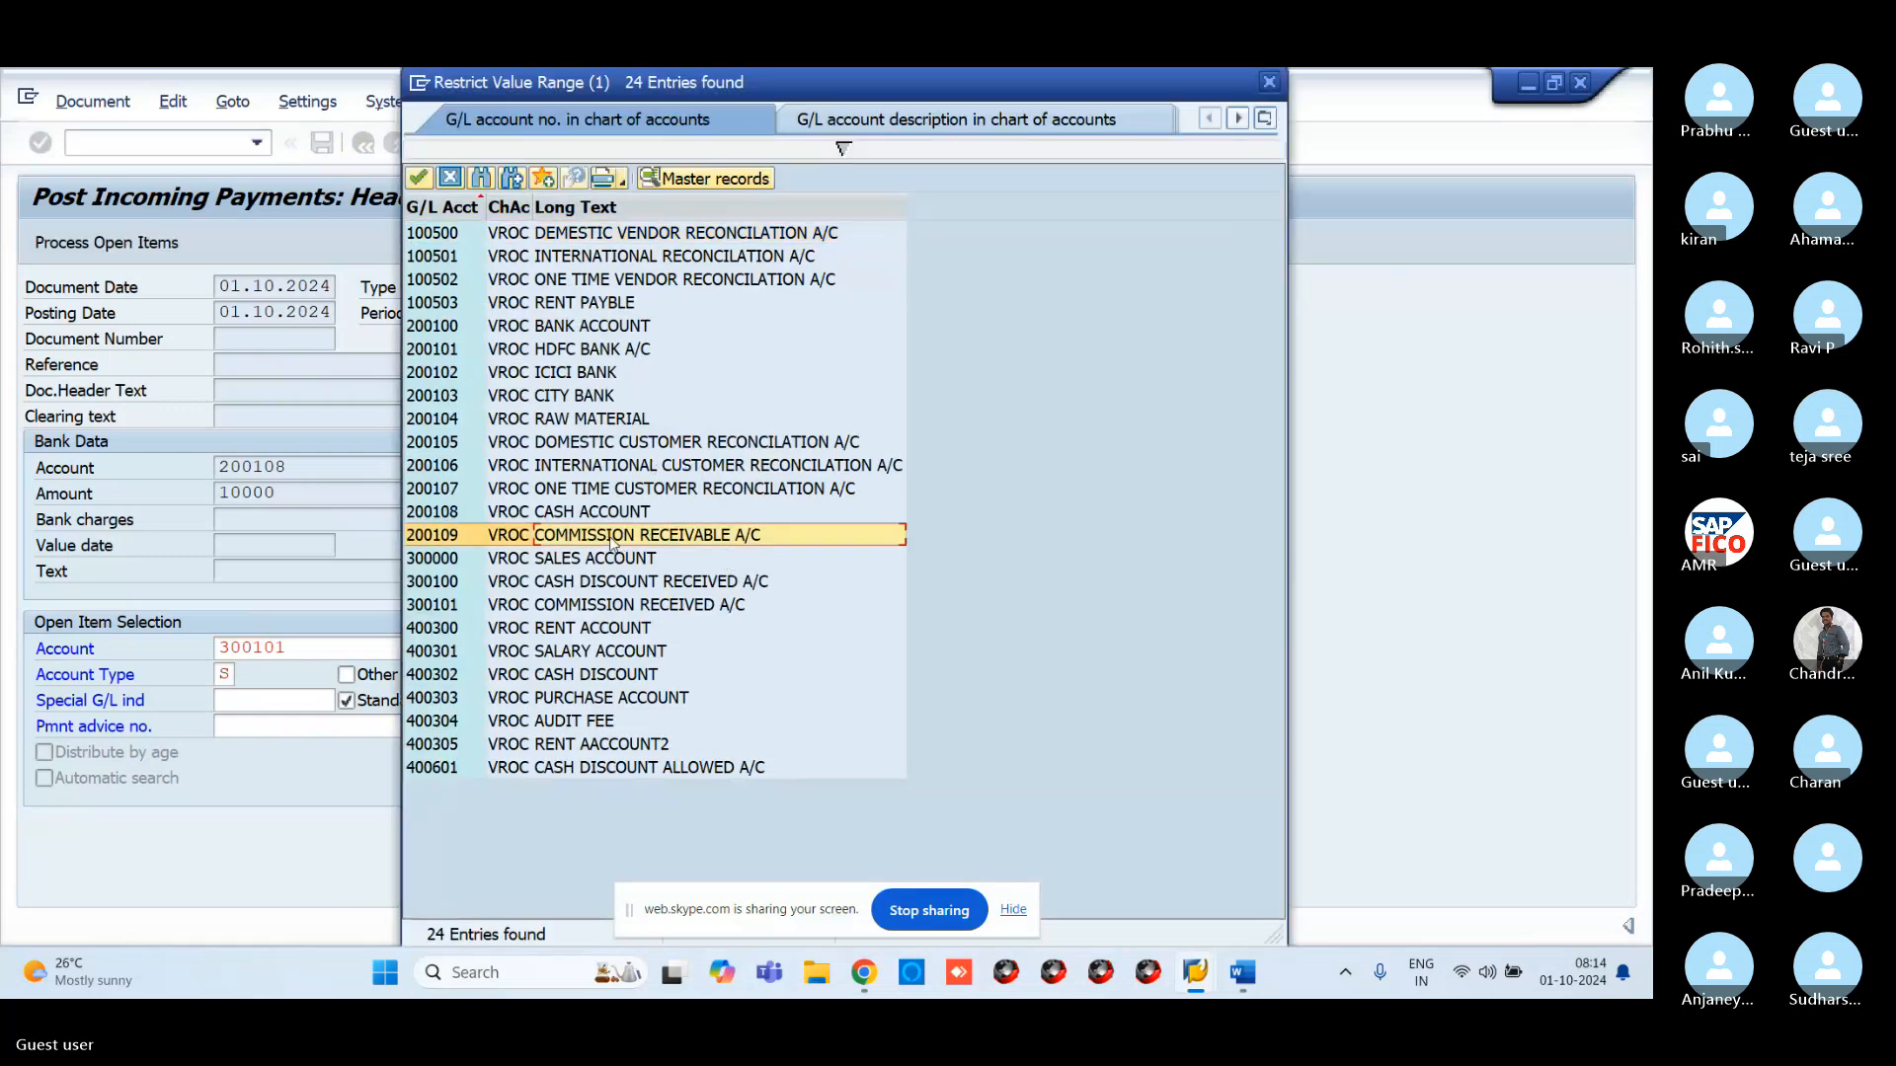
{"action": "left_click", "coordinate": [419, 179]}
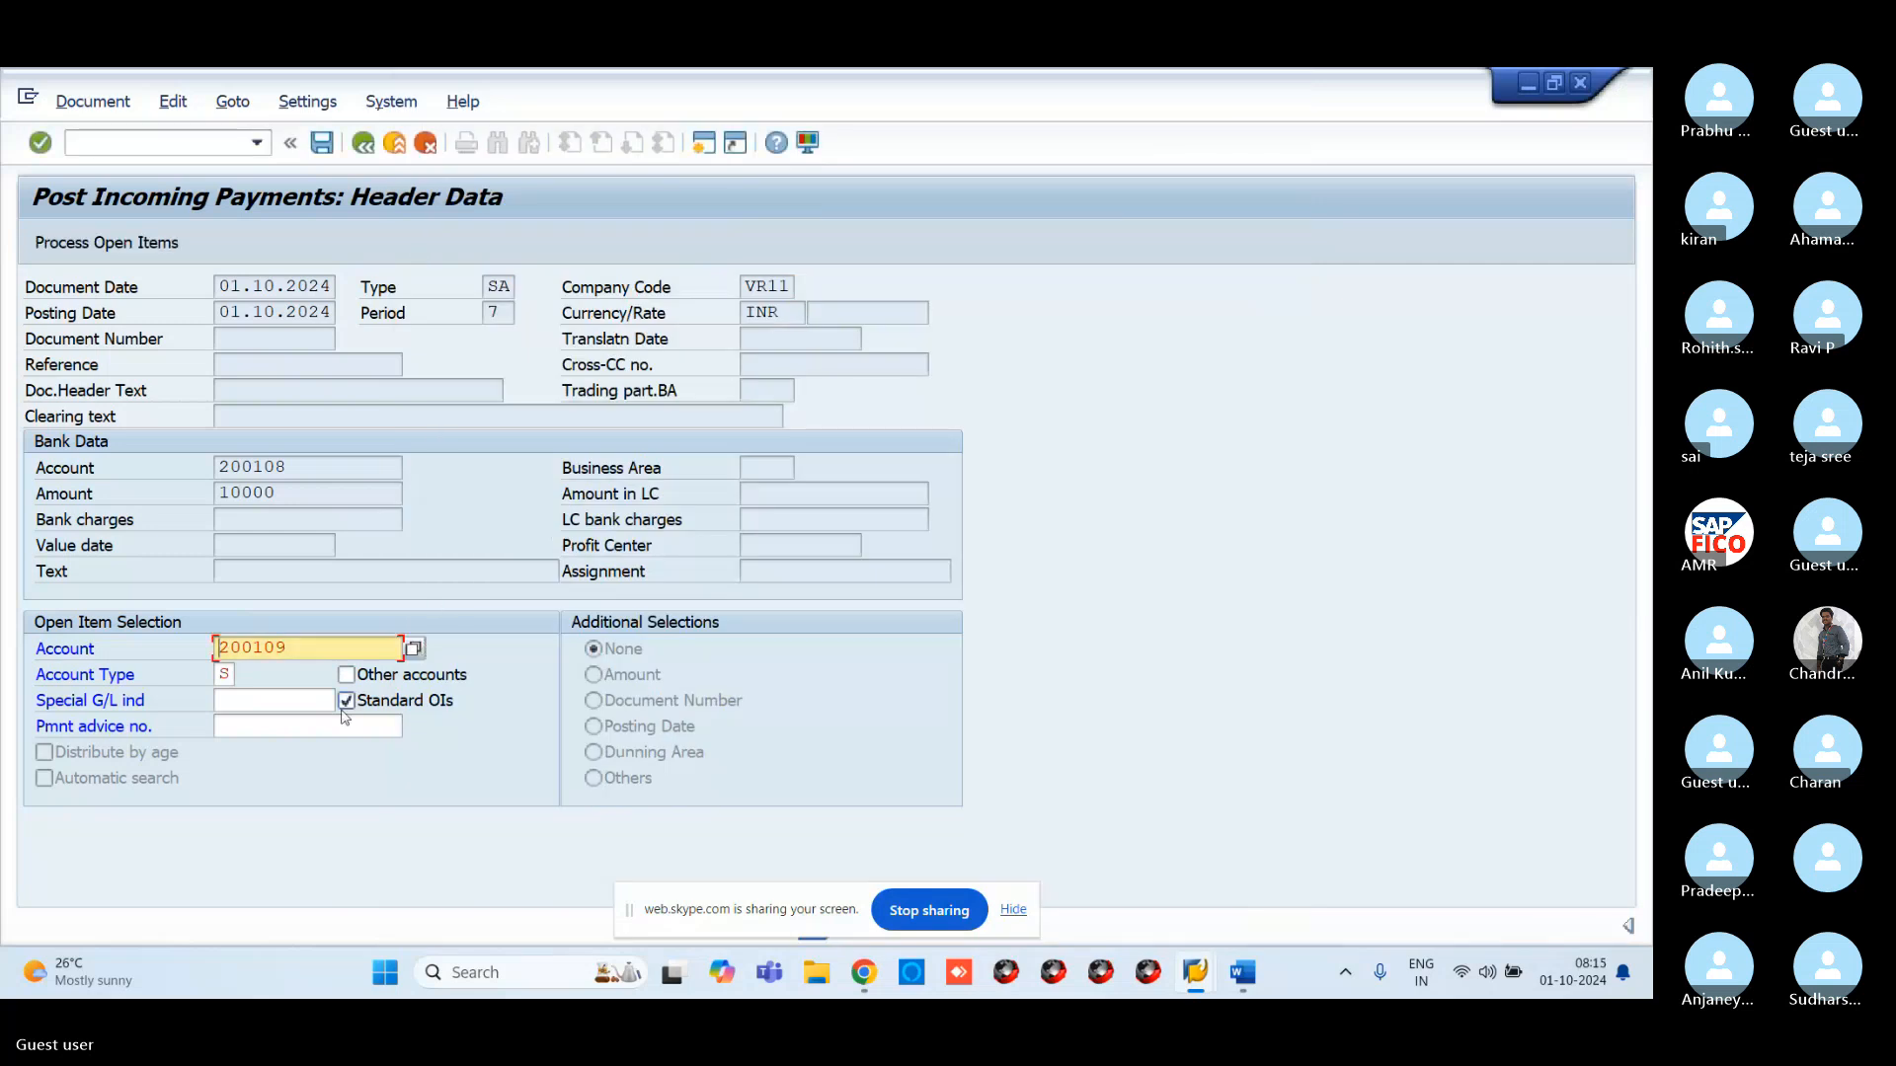
Load the 200109 open items, simulate the posting, and save it as document 100046
{"action": "left_click", "coordinate": [132, 259]}
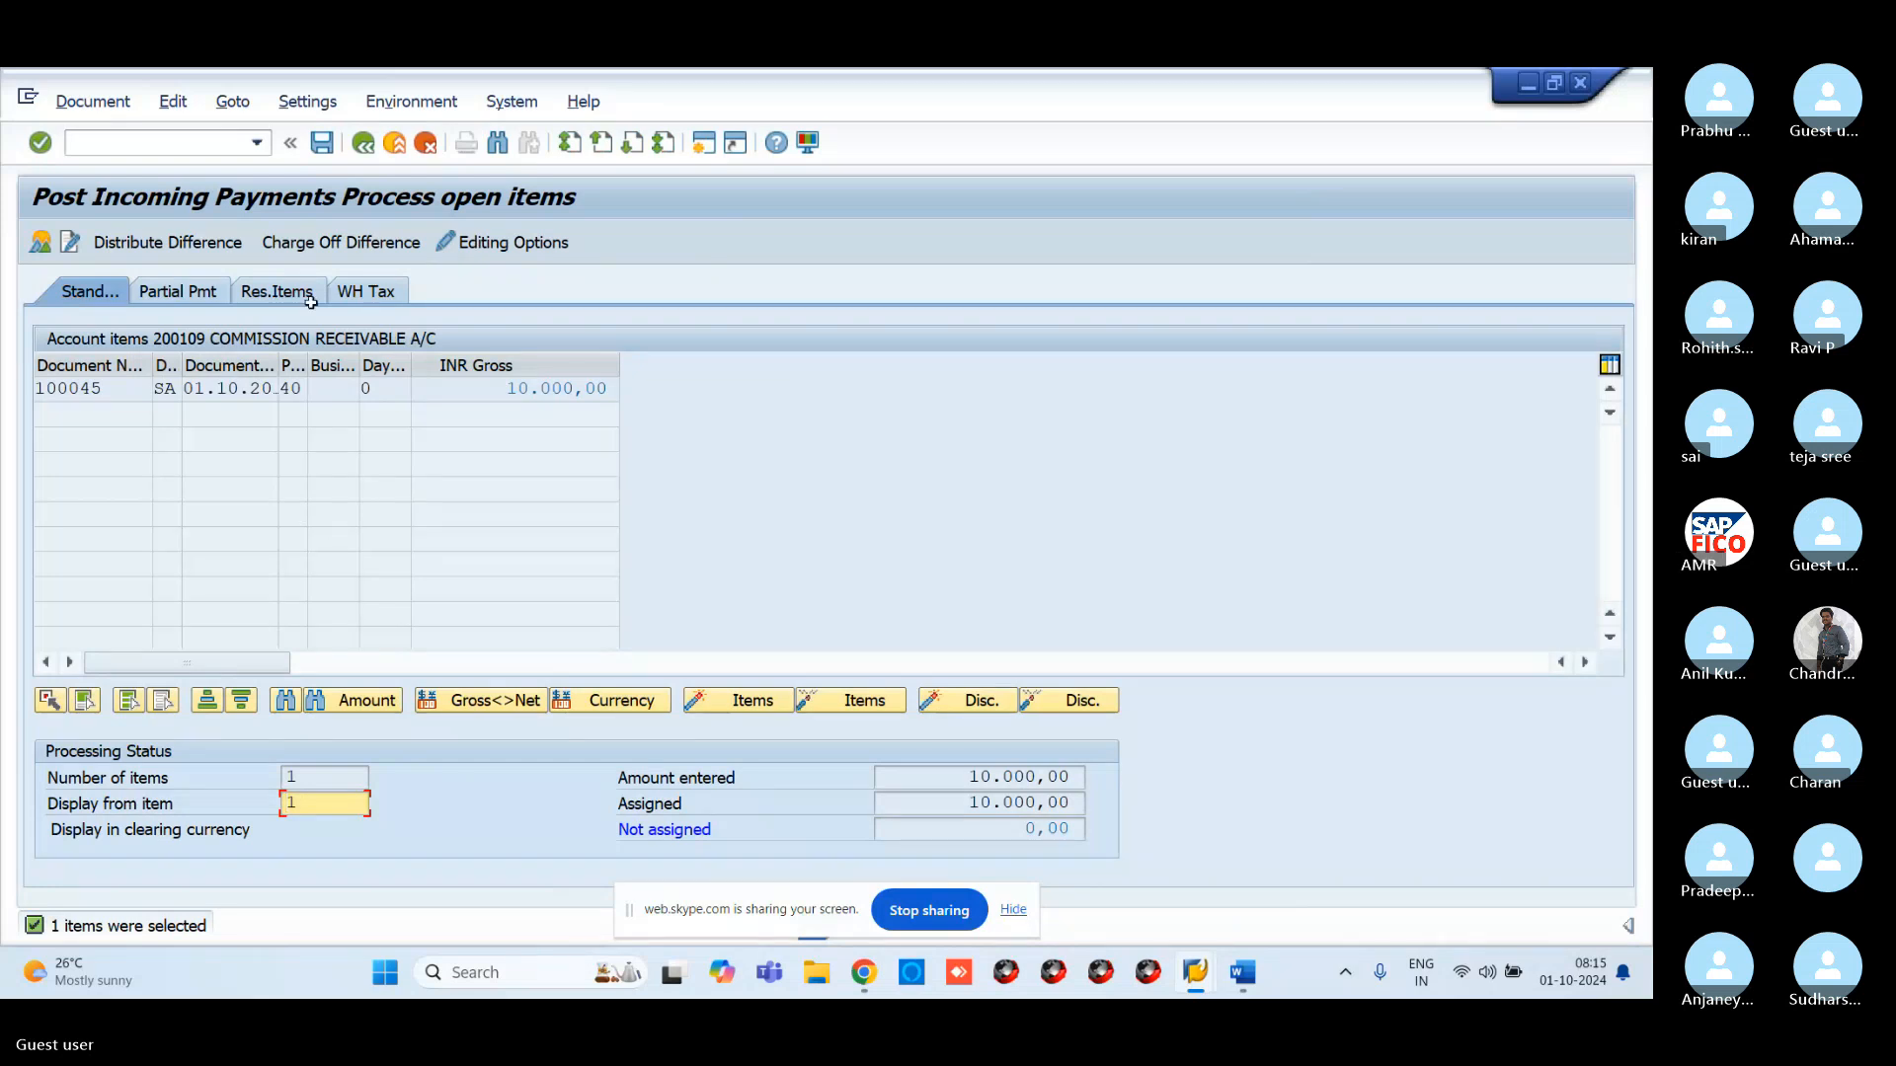
{"action": "left_click", "coordinate": [94, 103]}
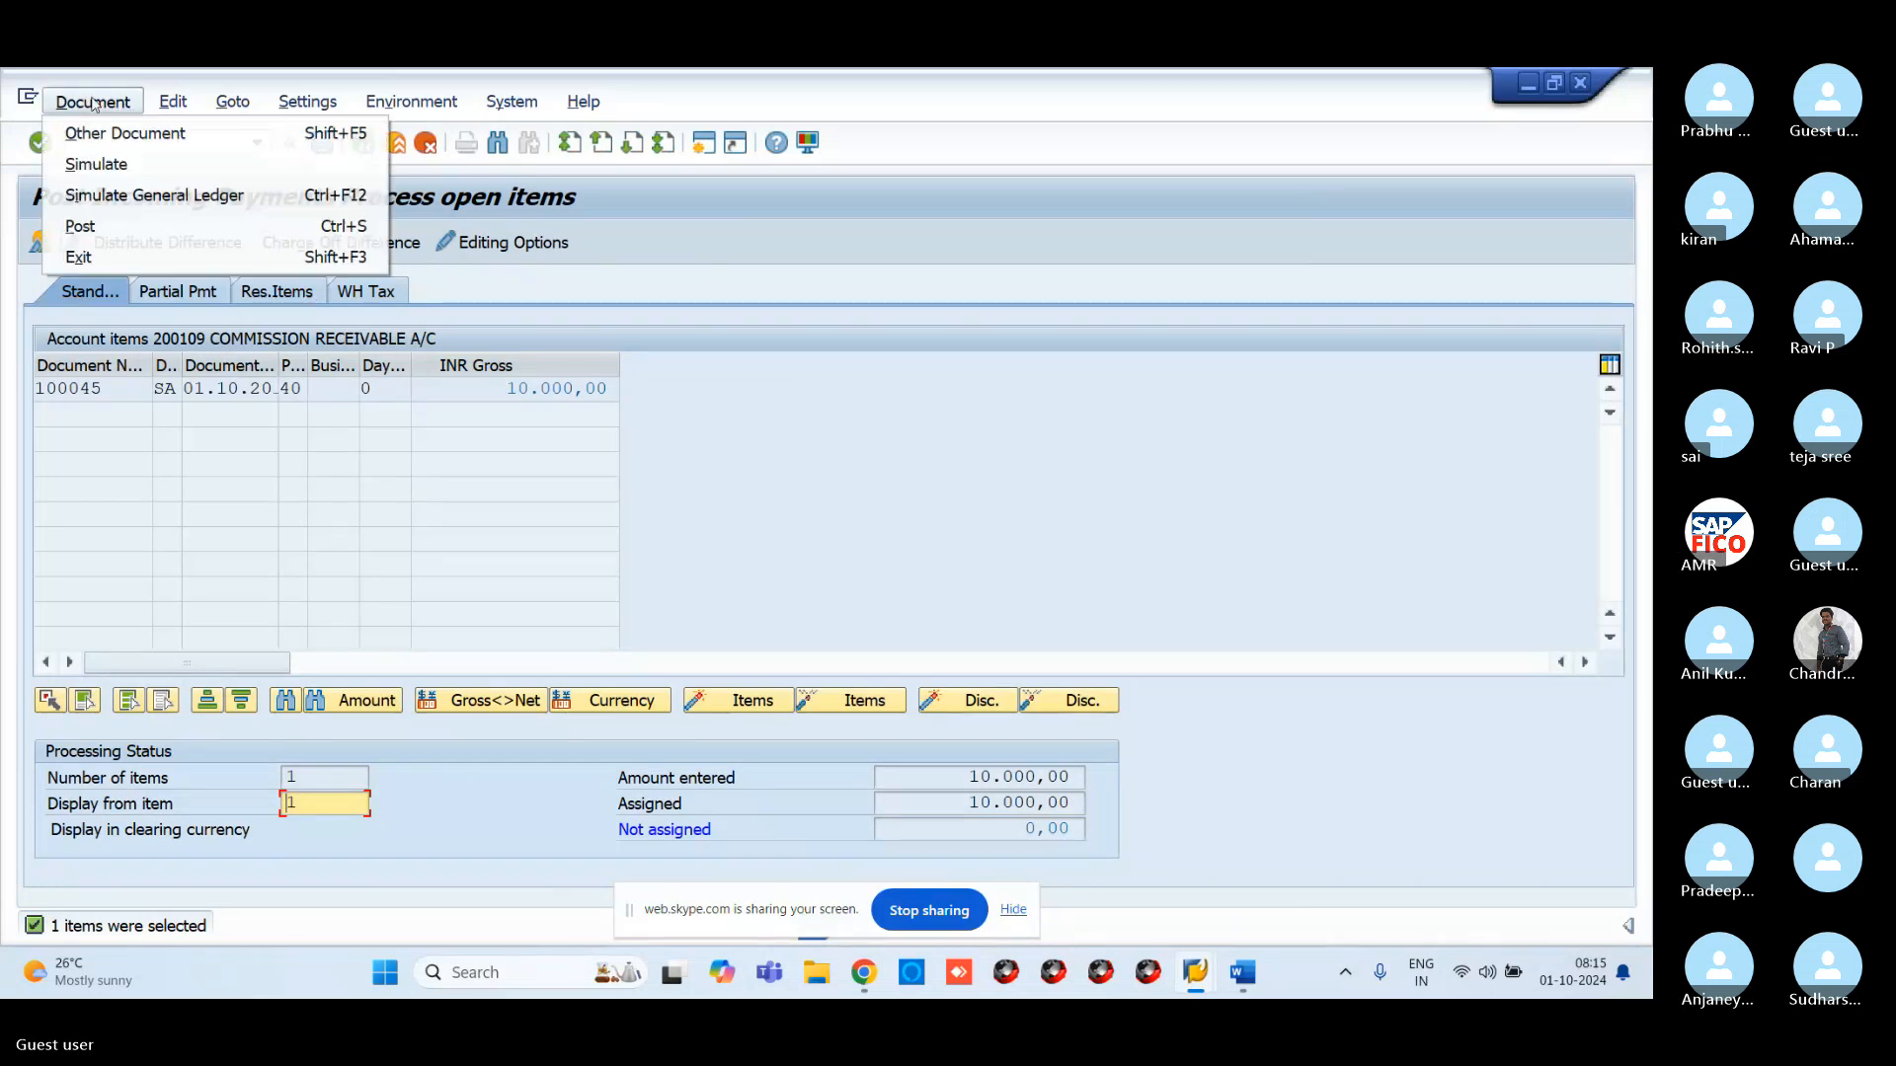
{"action": "left_click", "coordinate": [122, 166]}
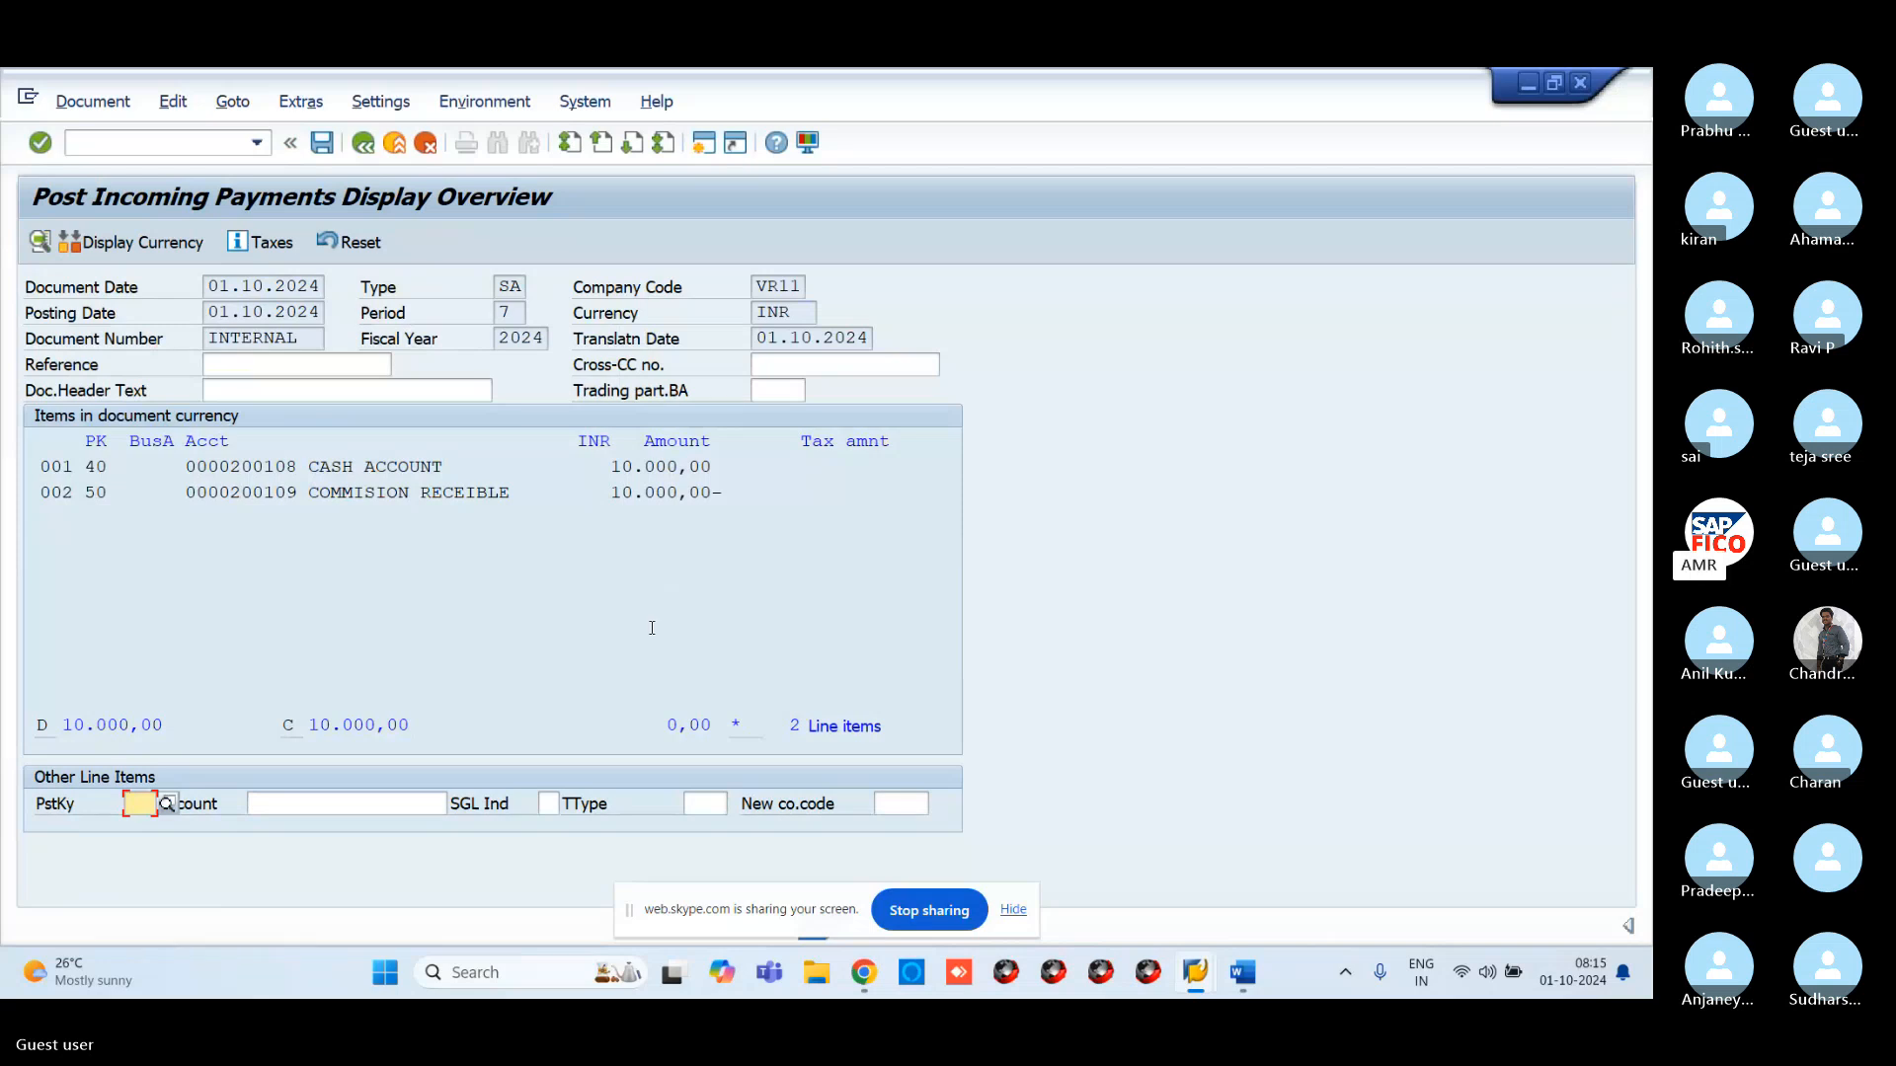
{"action": "left_click", "coordinate": [318, 150]}
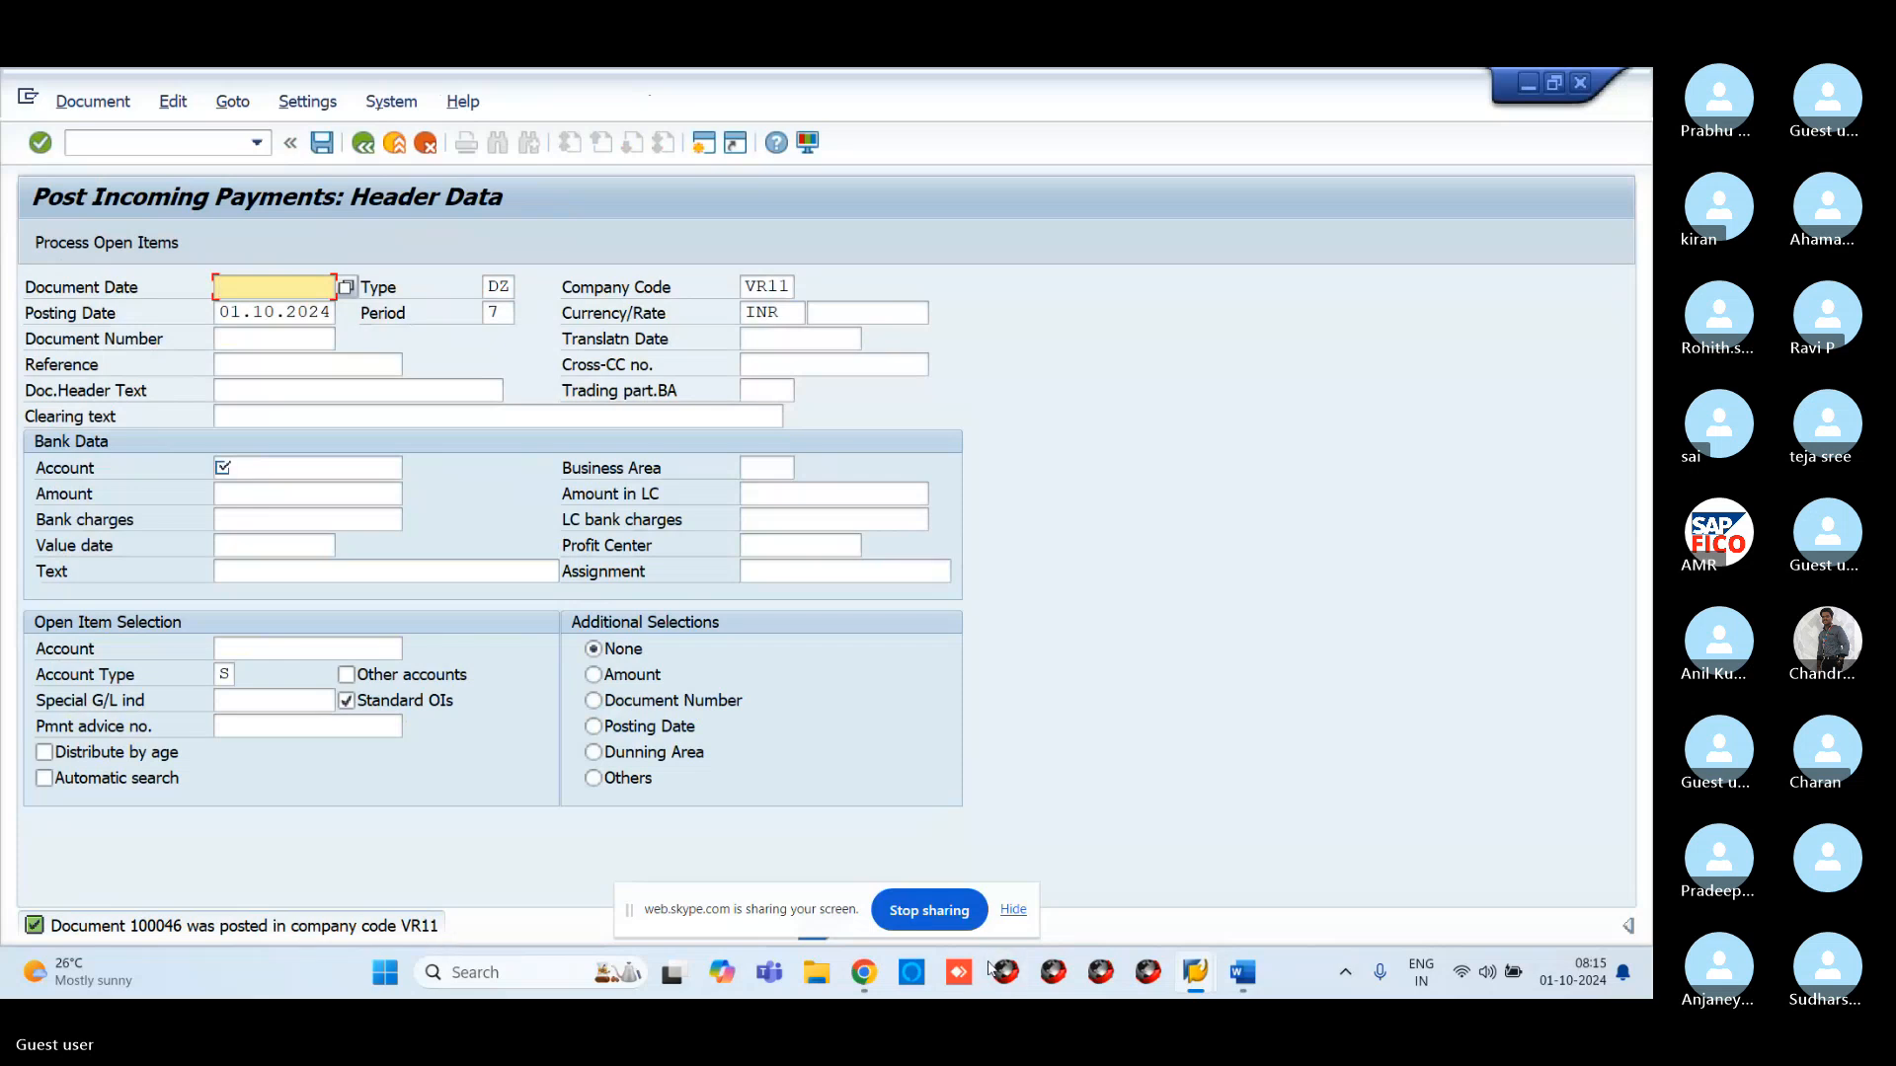
Refresh the FBL3N report for 200109, then list cleared items 100045 and 100046 netting 0,00
{"action": "mouse_move", "coordinate": [1224, 966]}
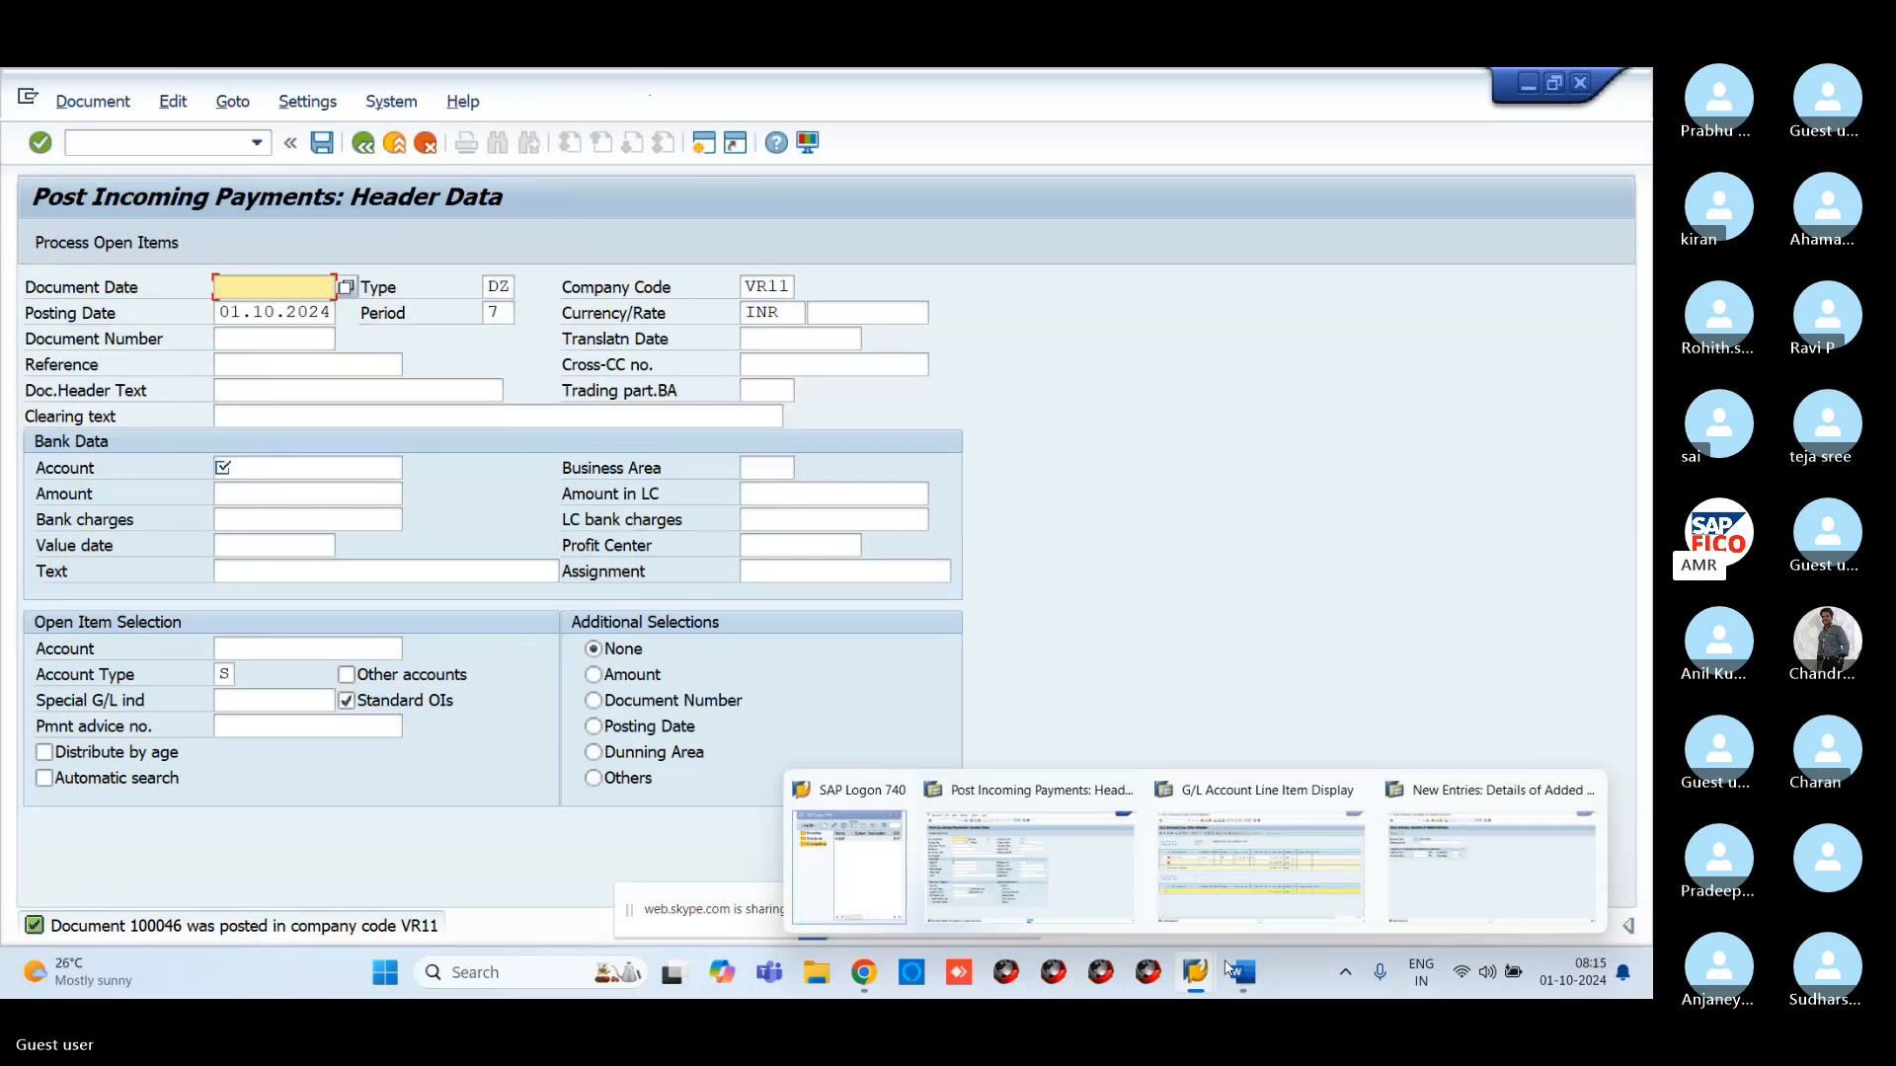
{"action": "left_click", "coordinate": [1260, 864]}
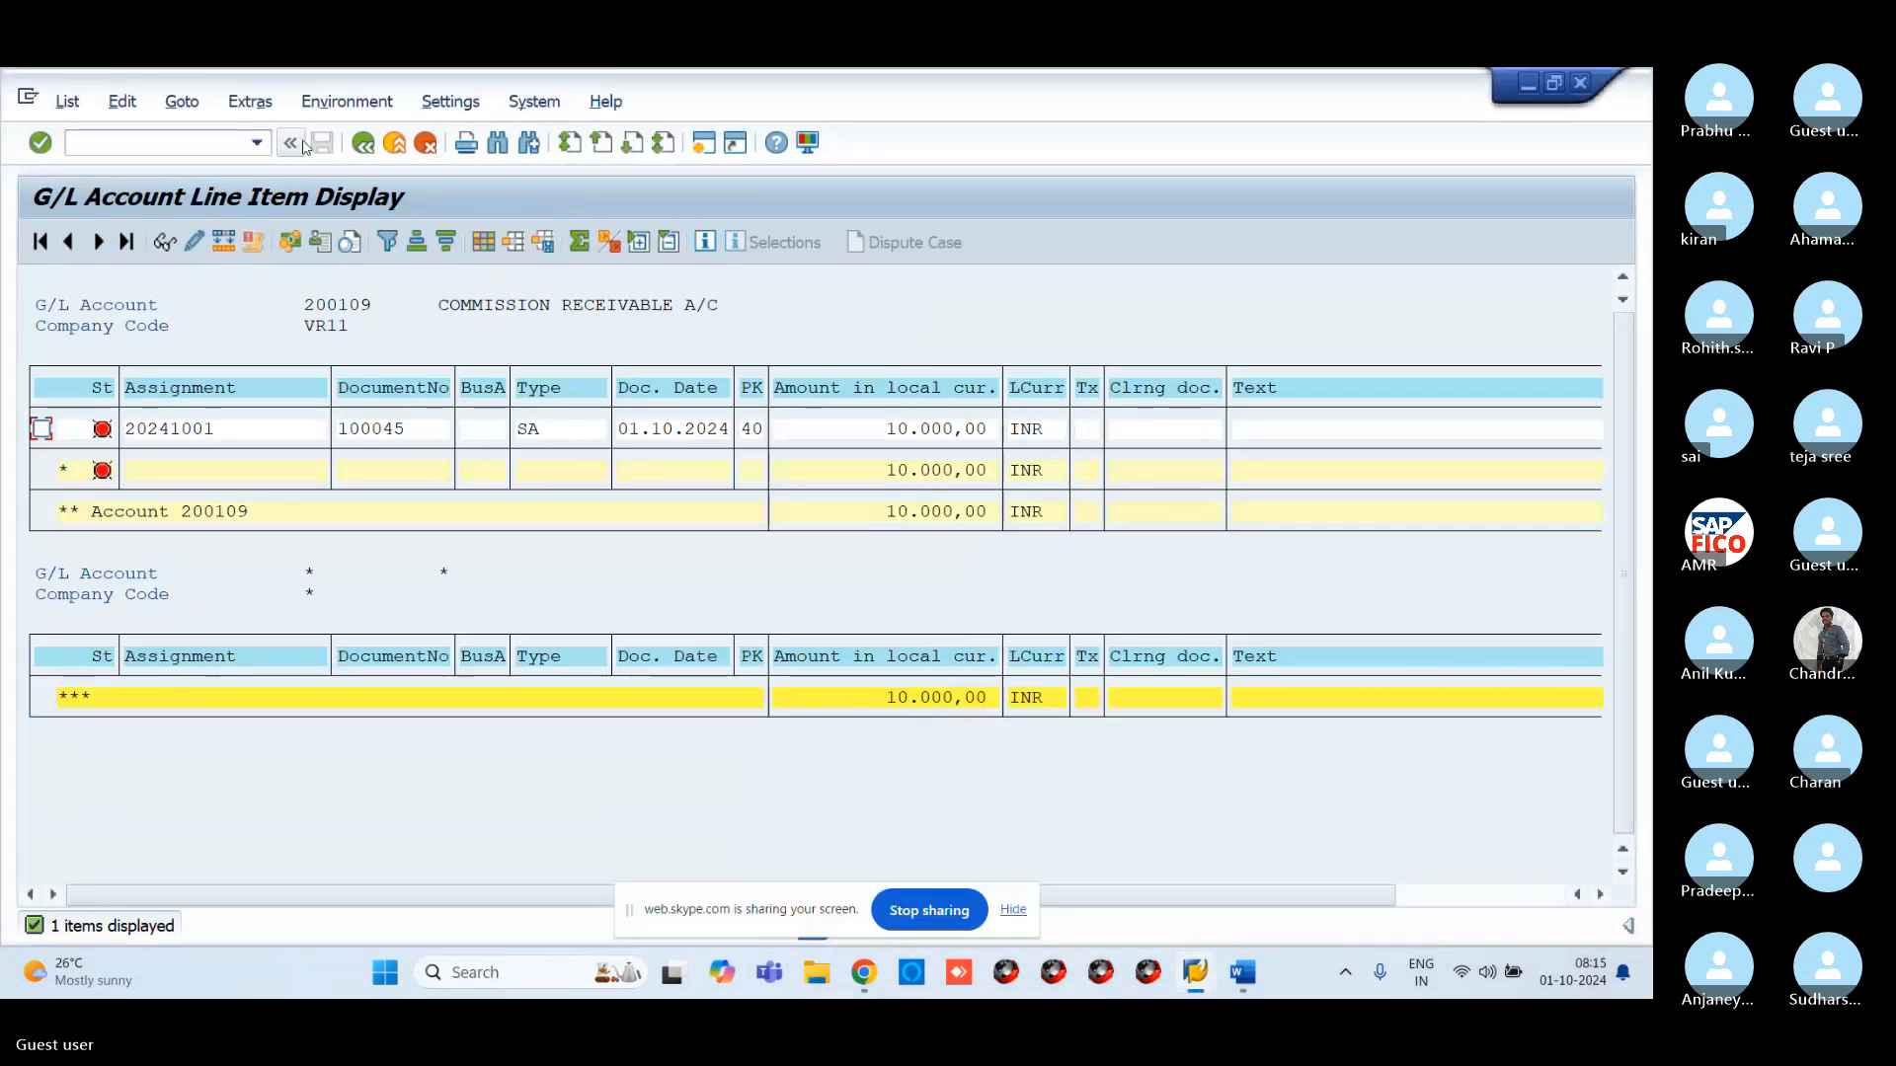
{"action": "left_click", "coordinate": [67, 101]}
{"action": "left_click", "coordinate": [83, 135]}
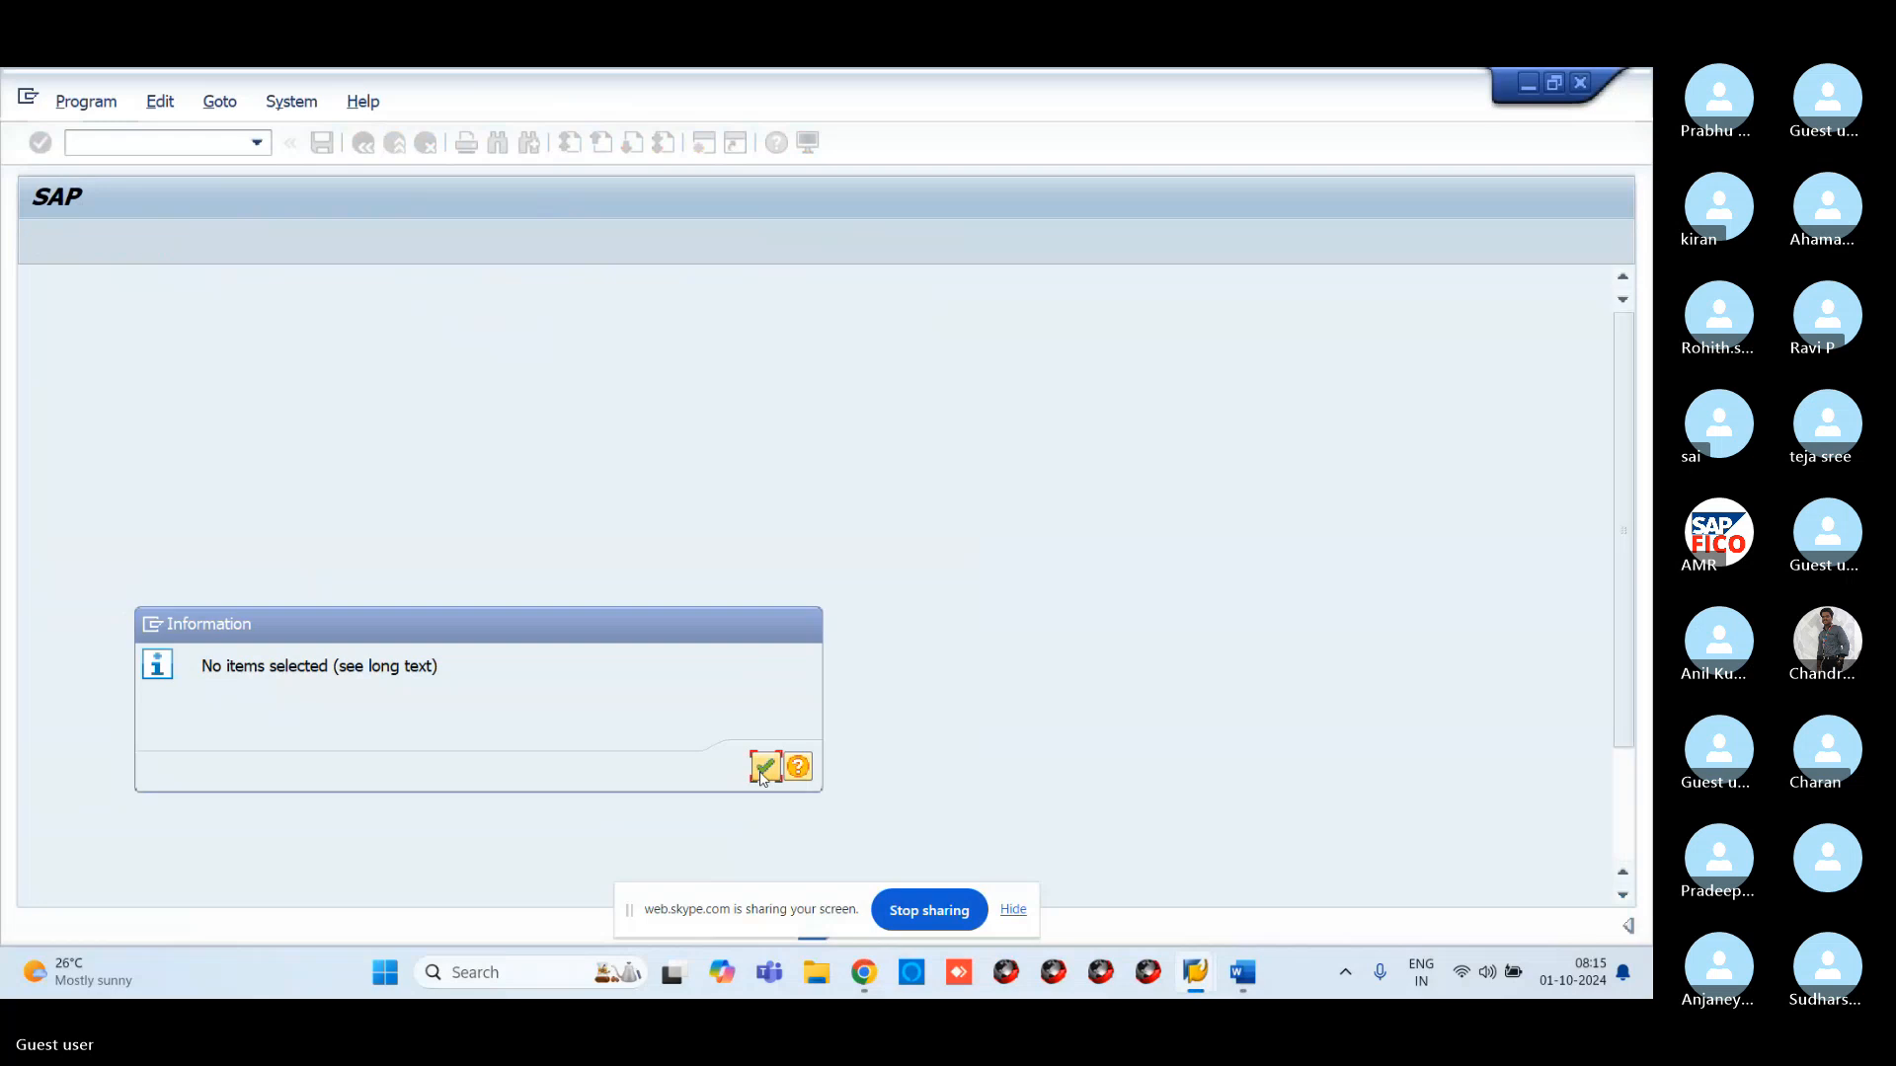
{"action": "left_click", "coordinate": [765, 766]}
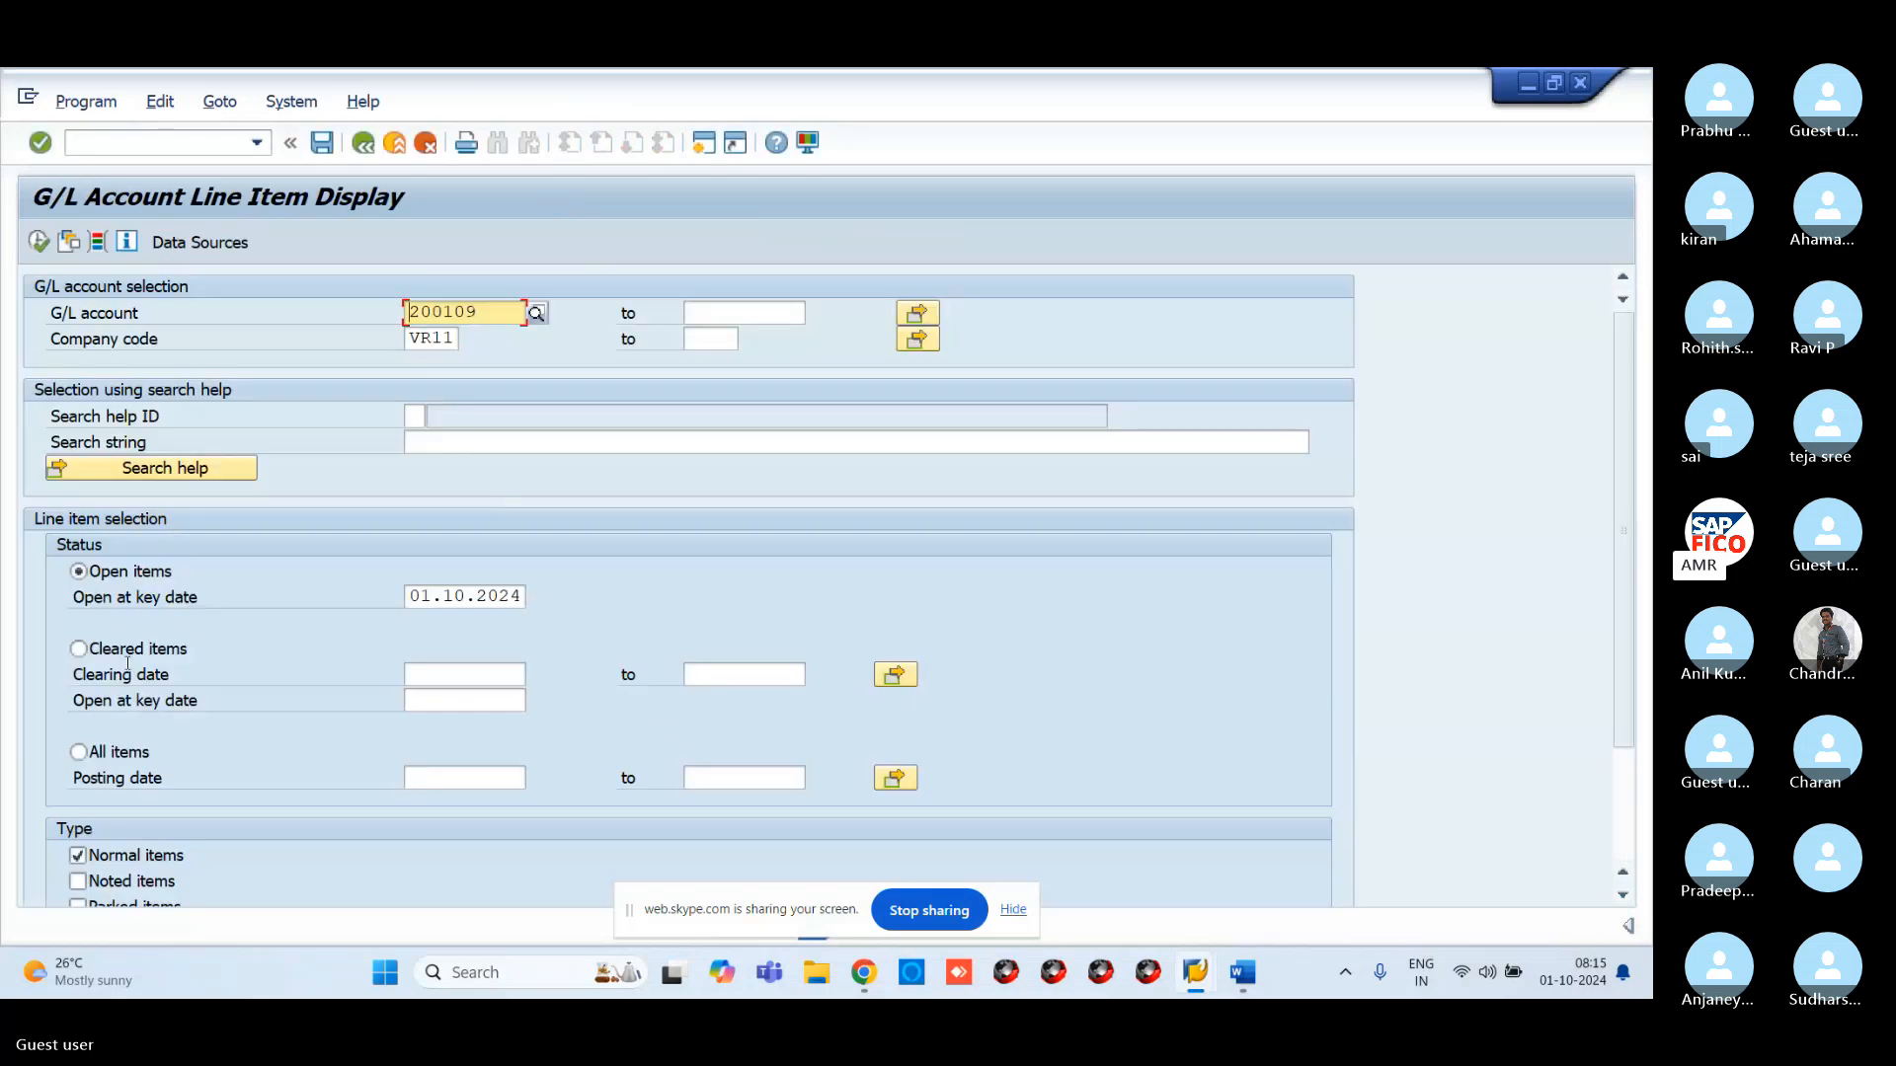
{"action": "left_click", "coordinate": [78, 649]}
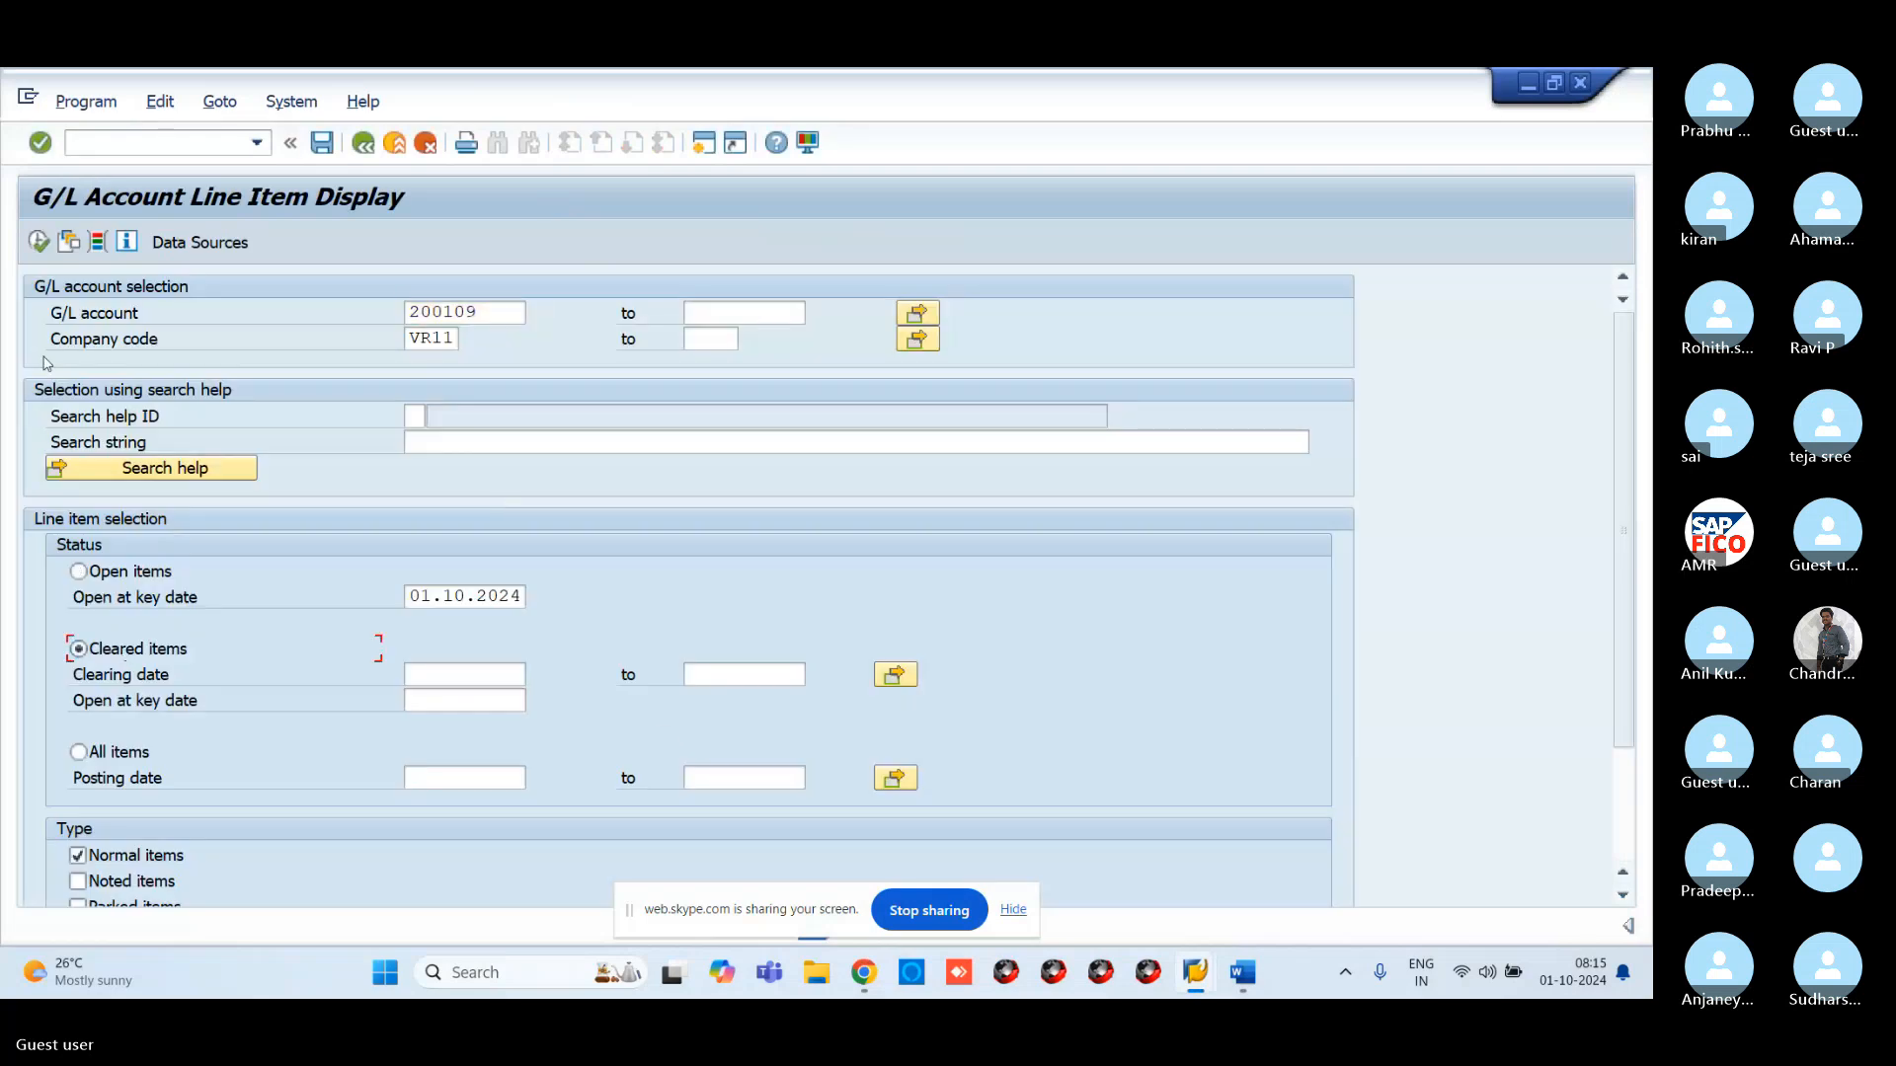
{"action": "left_click", "coordinate": [40, 242]}
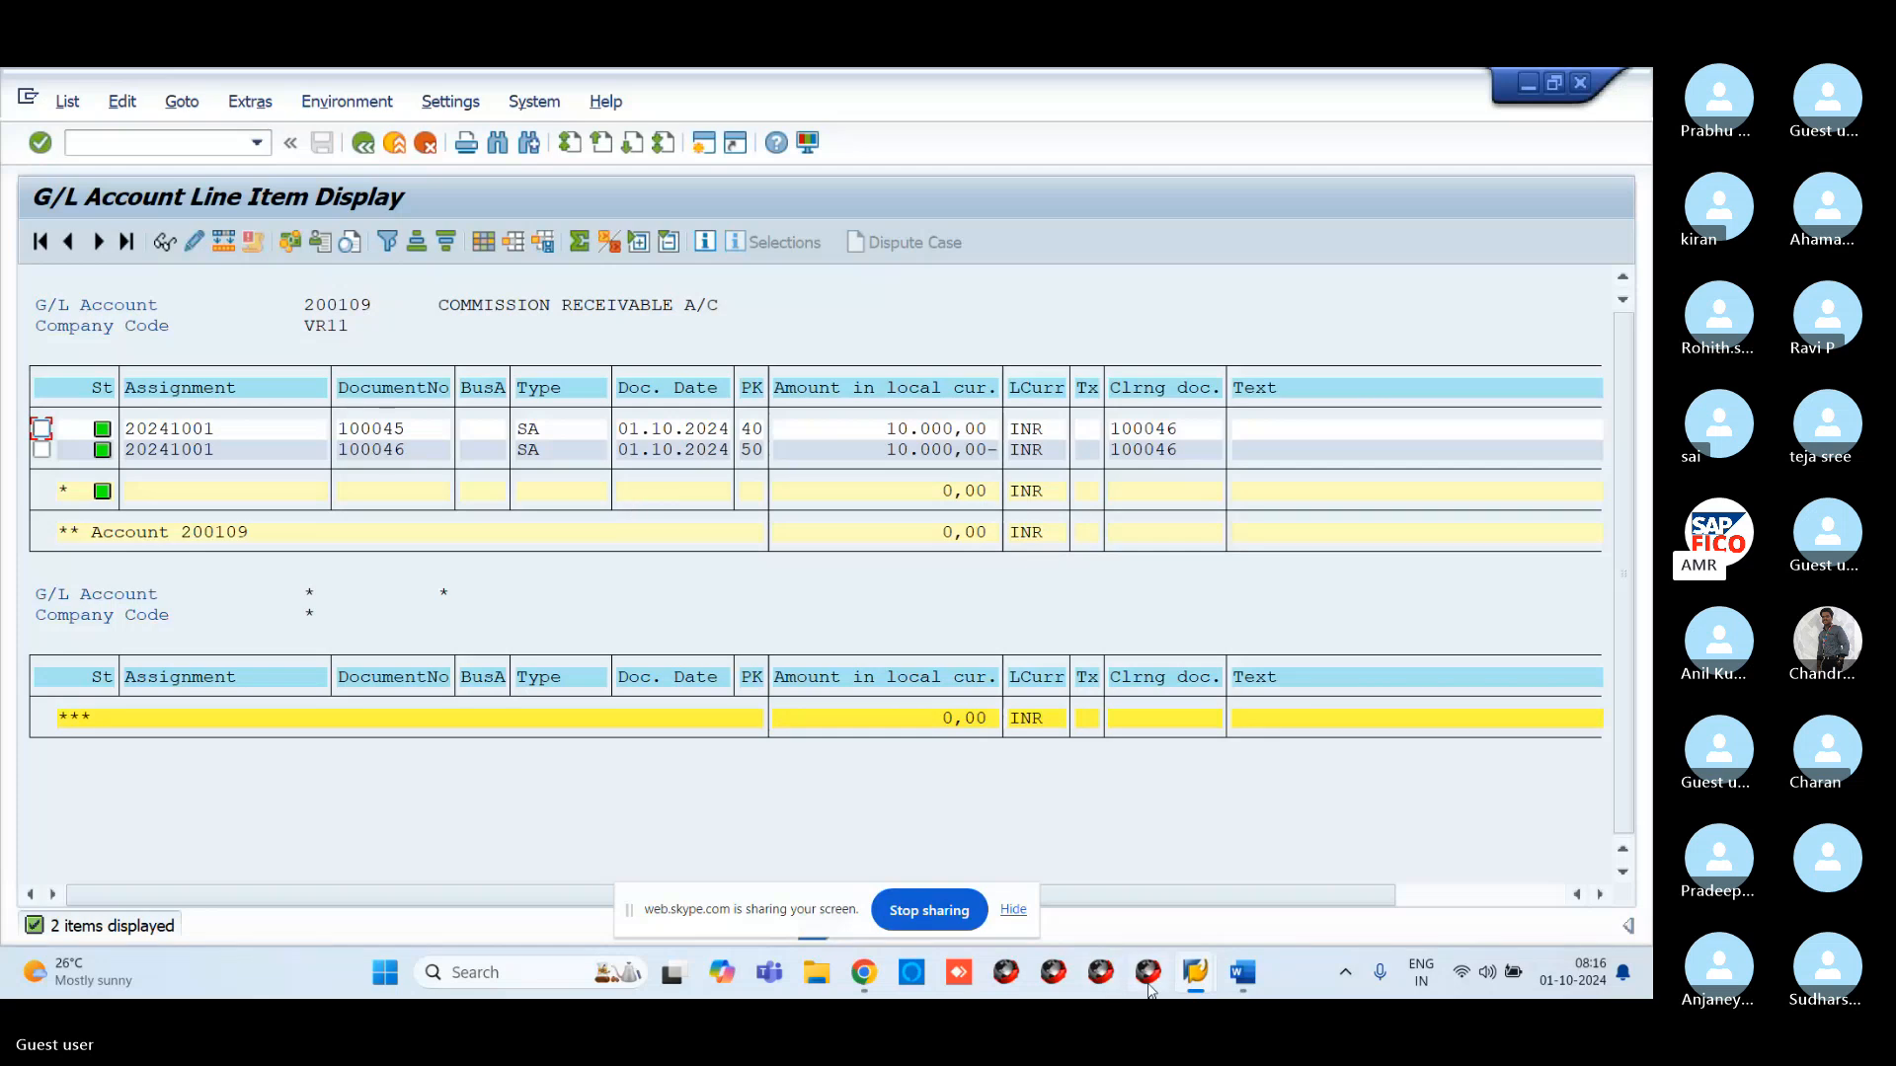
{"action": "mouse_move", "coordinate": [1240, 990]}
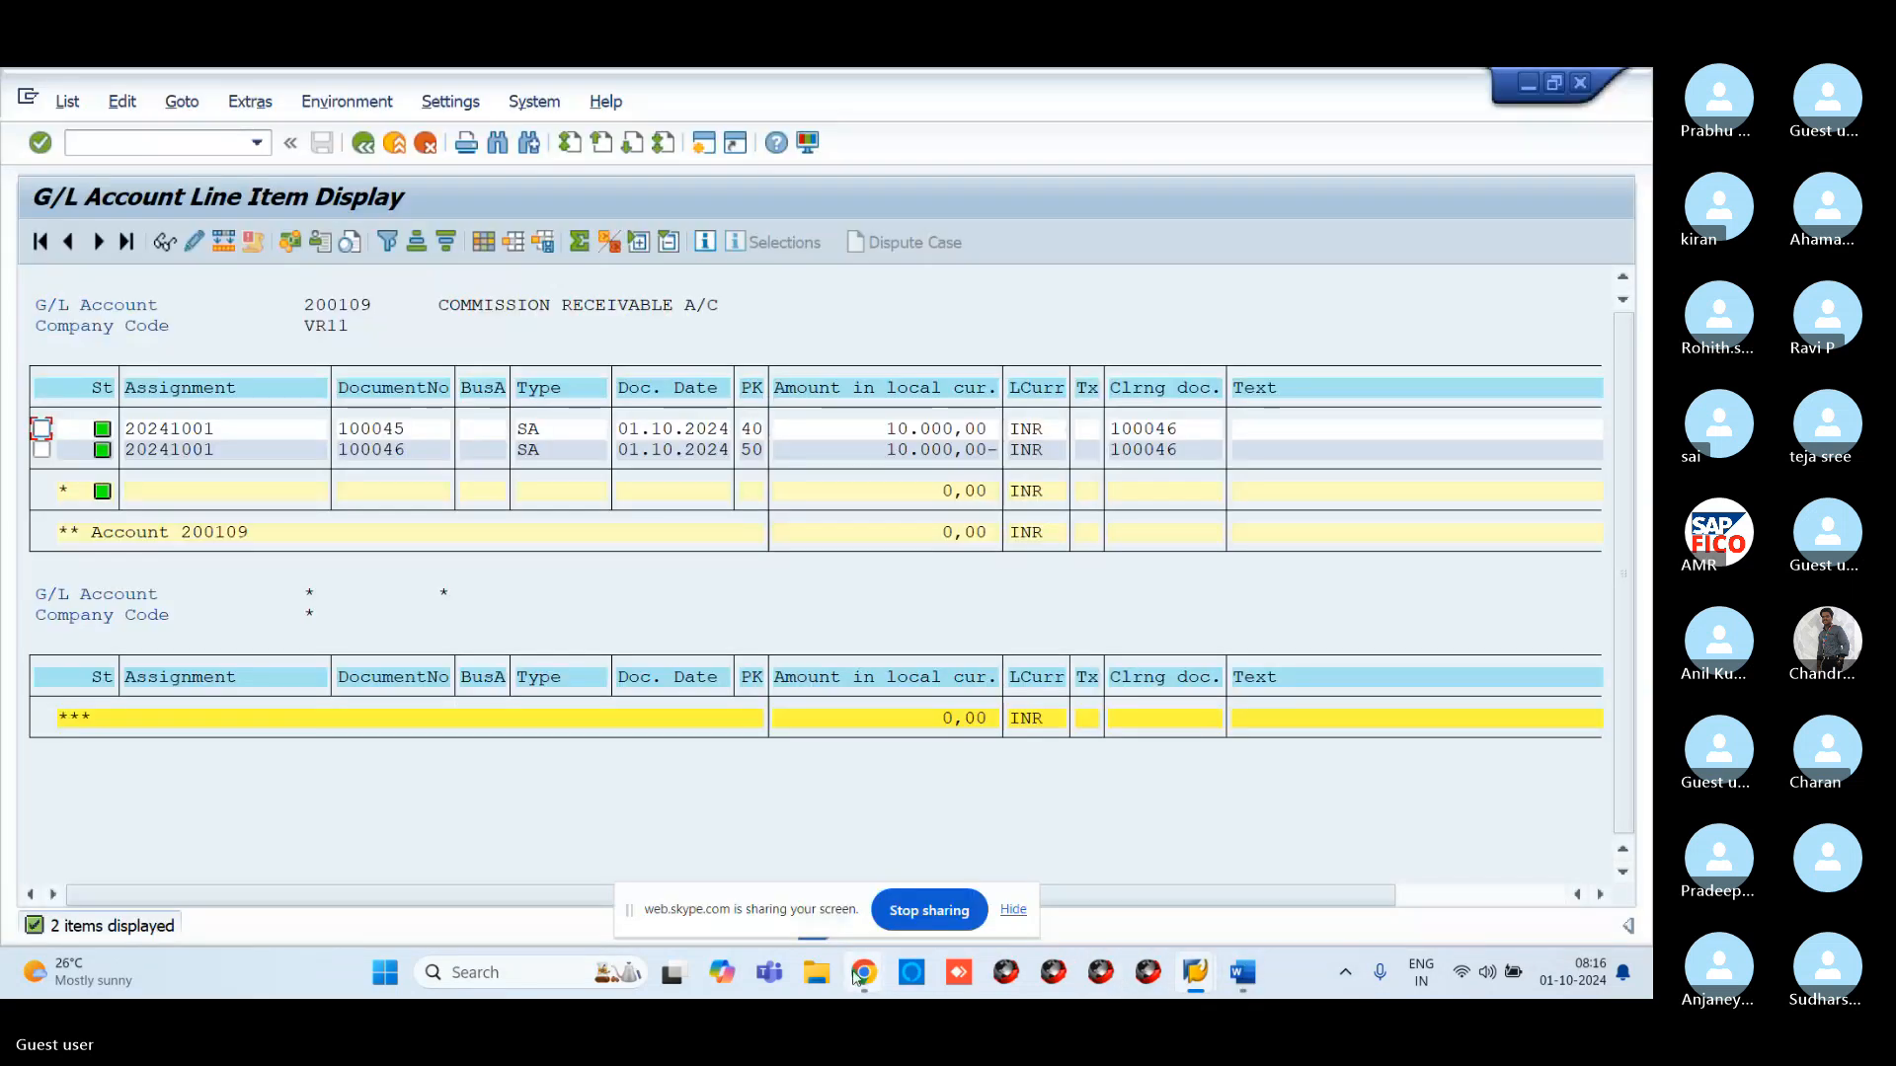
{"action": "mouse_move", "coordinate": [862, 973]}
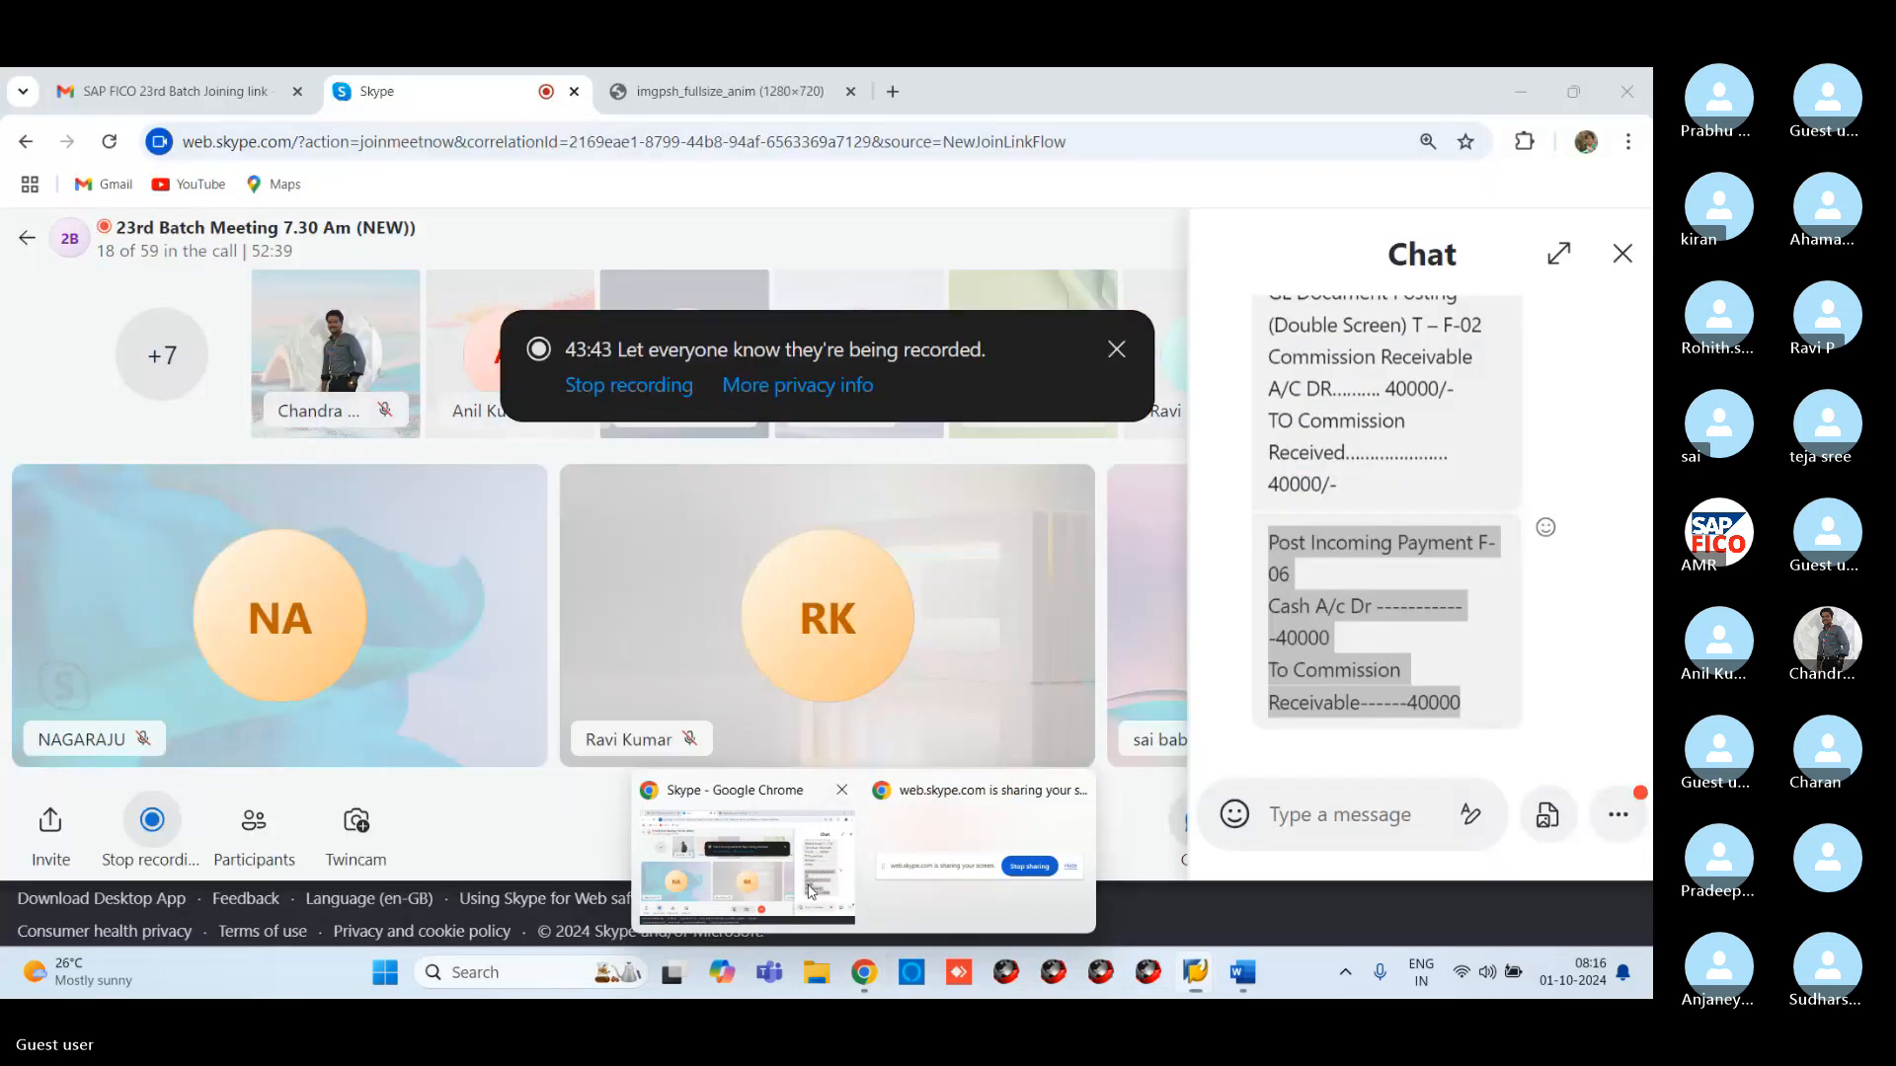
{"action": "left_click", "coordinate": [810, 892]}
{"action": "scroll", "coordinate": [1383, 573], "scroll_direction": "up", "scroll_amount": 10}
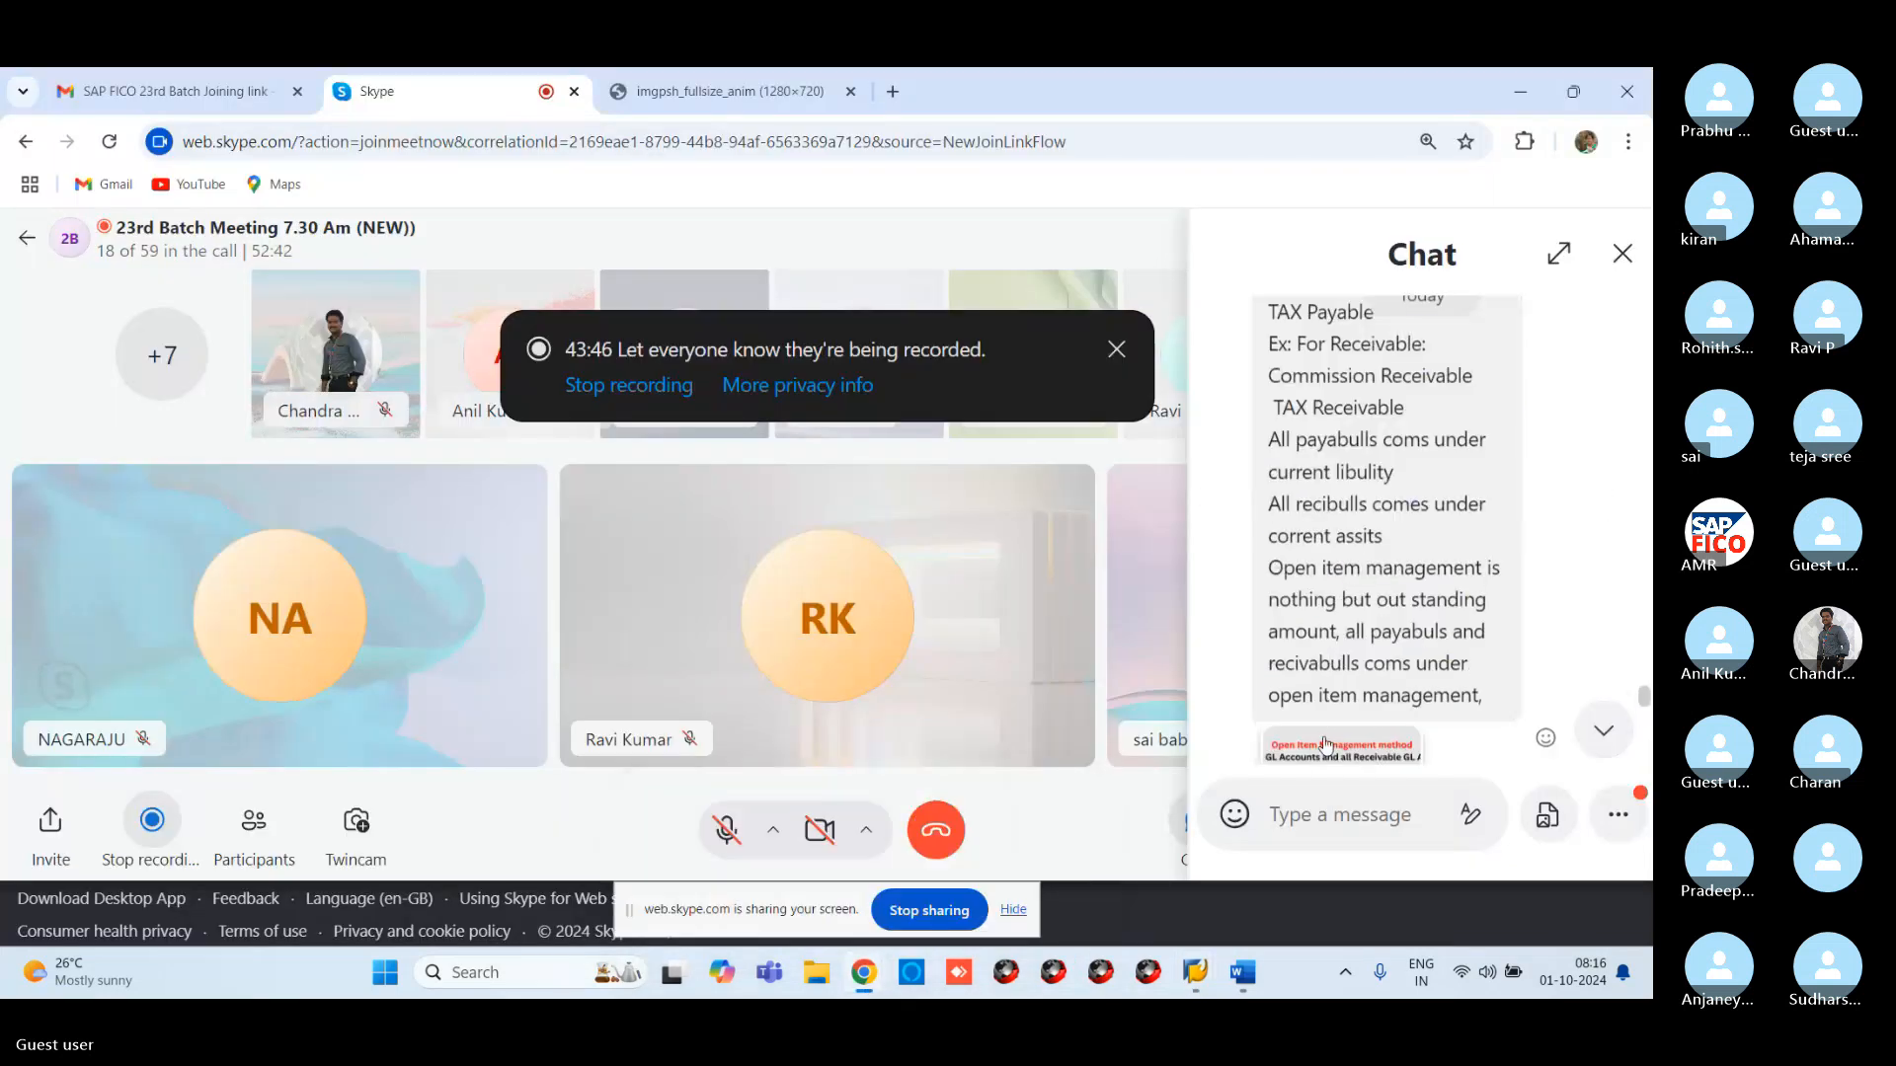
{"action": "left_click", "coordinate": [1326, 745]}
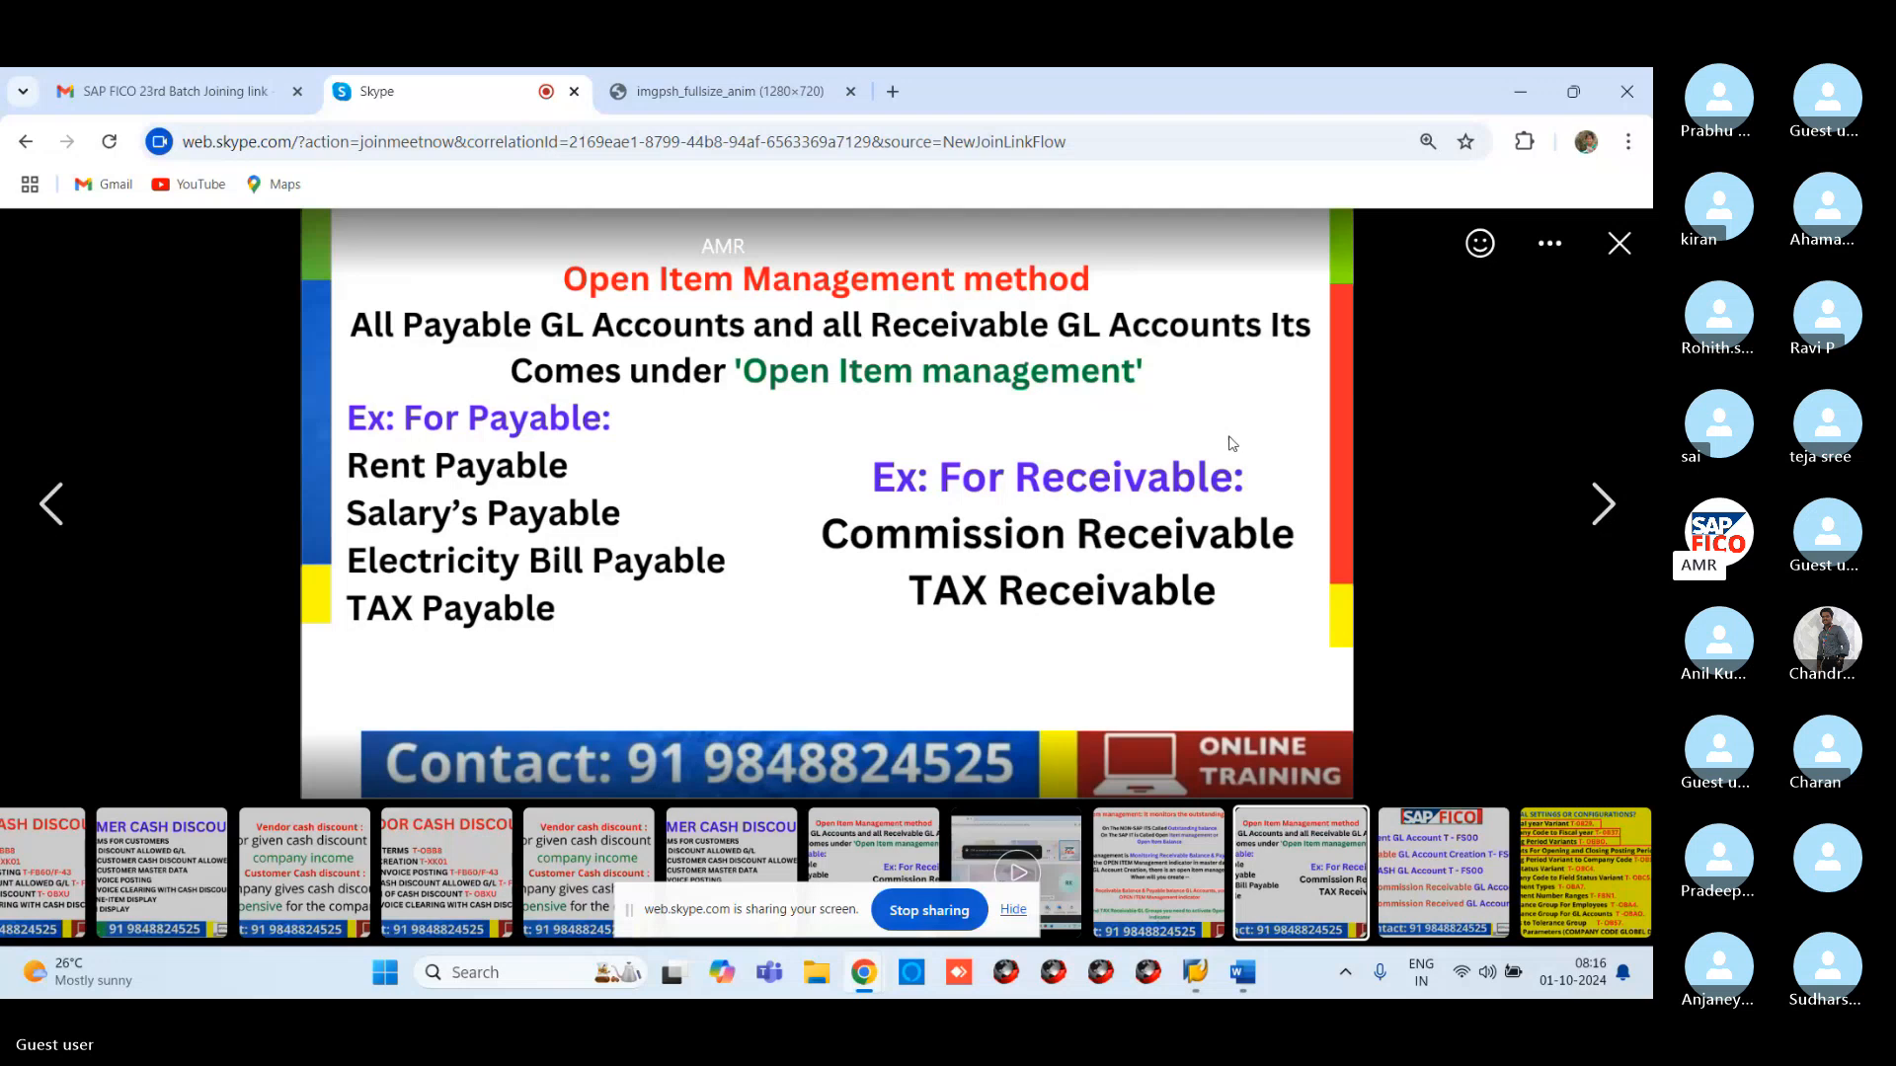
{"action": "left_click", "coordinate": [1607, 514]}
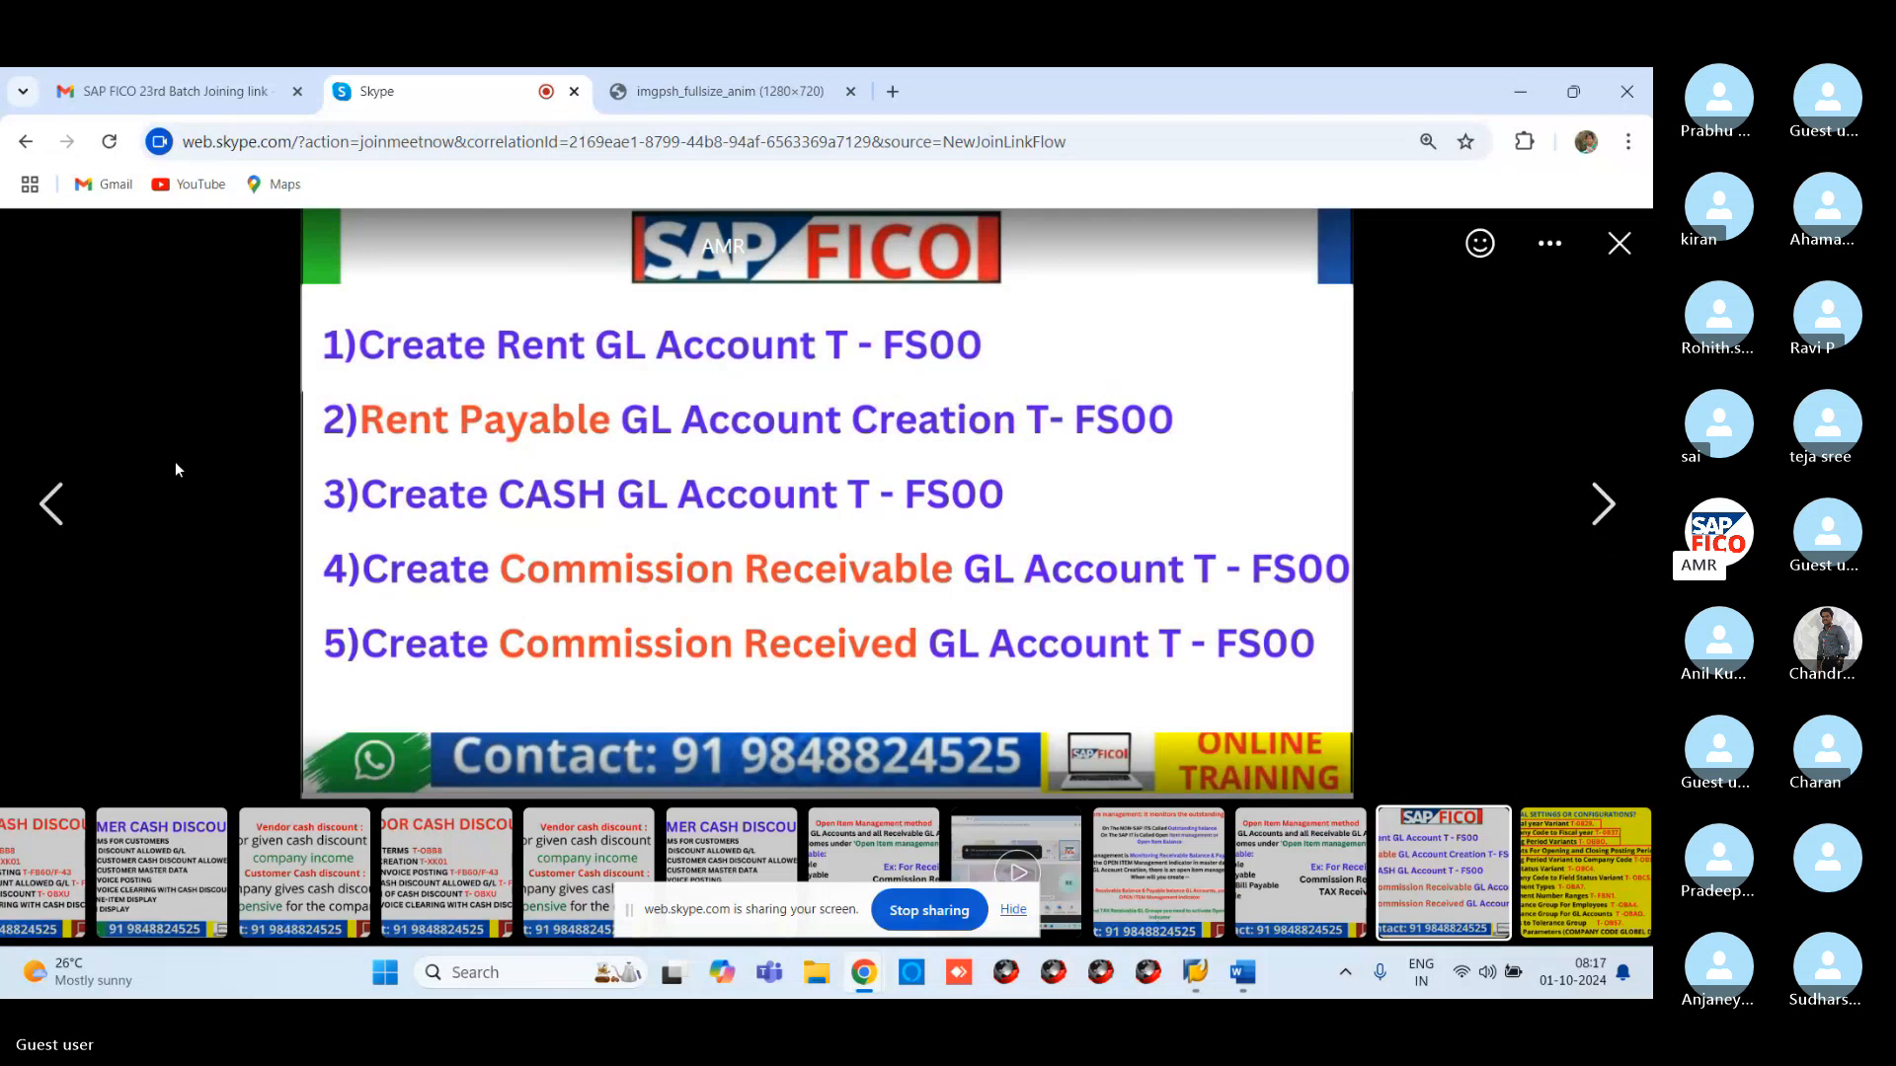
{"action": "left_click", "coordinate": [58, 502]}
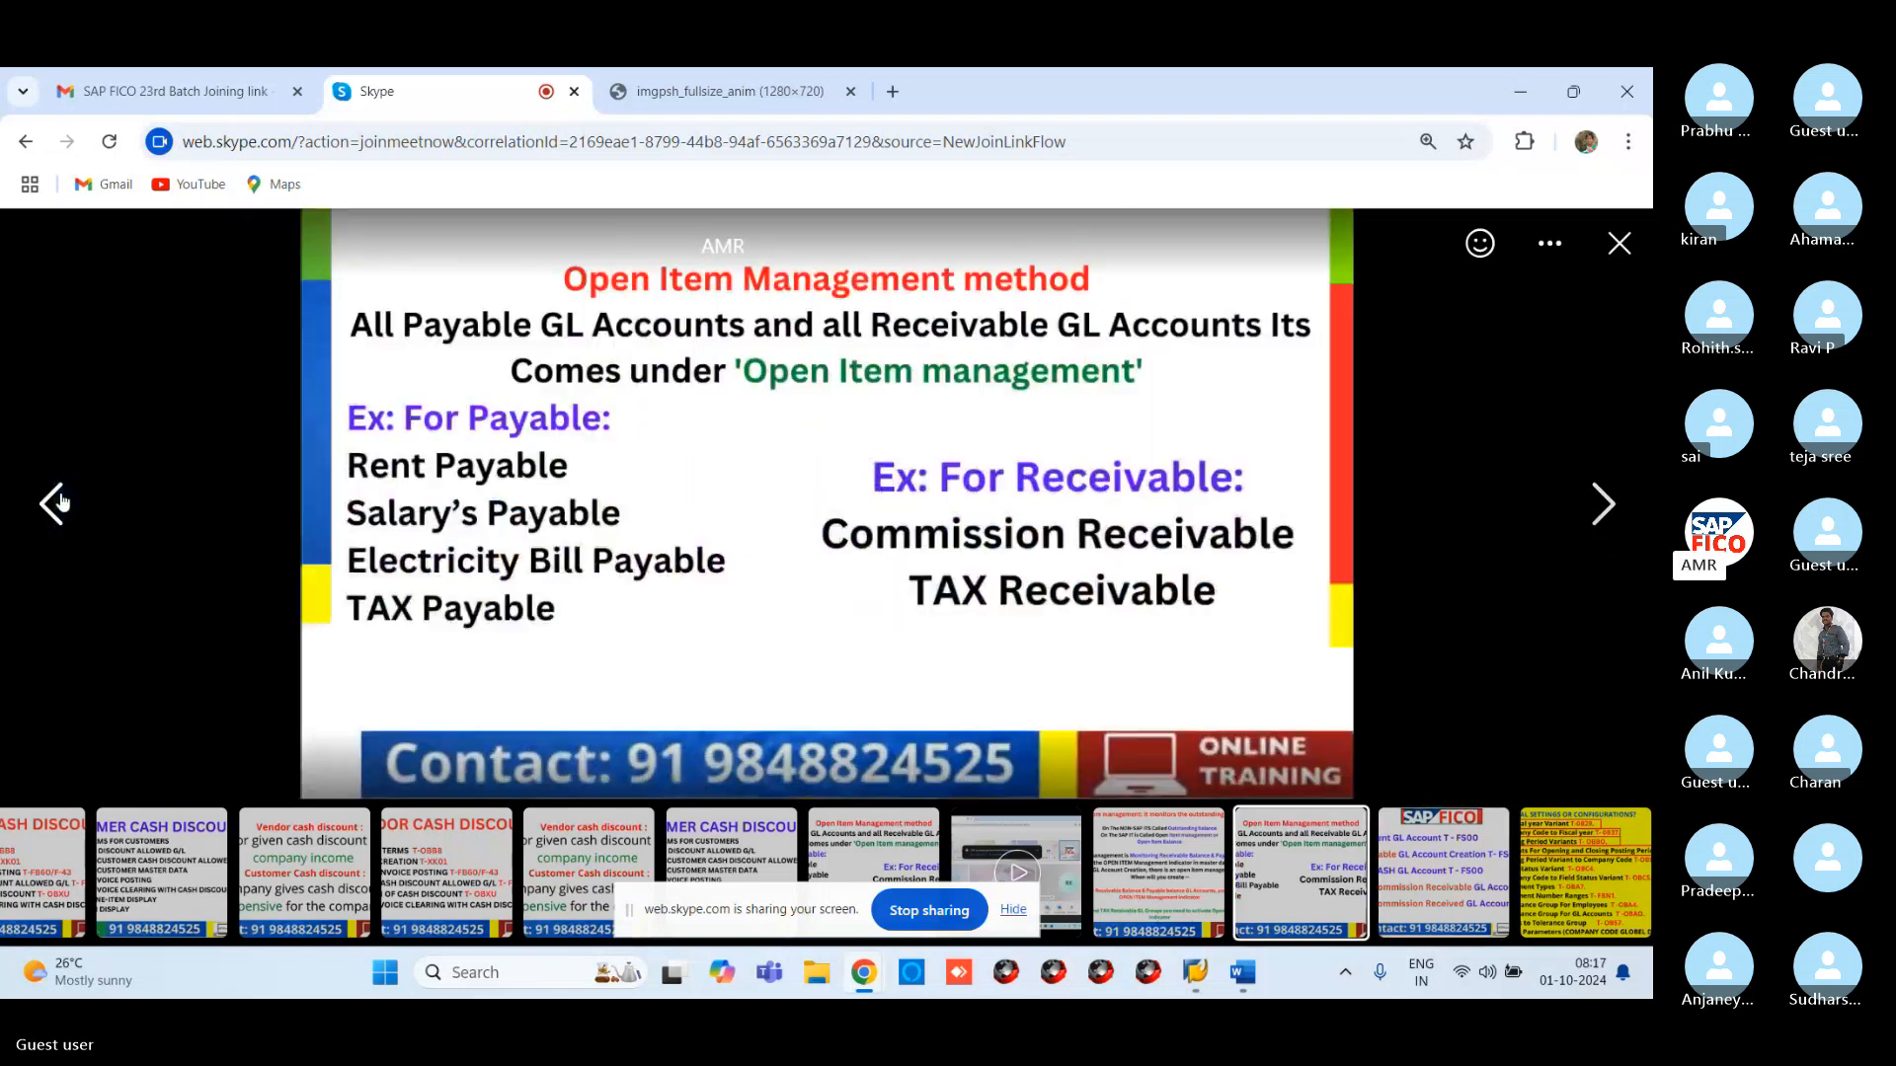
{"action": "left_click", "coordinate": [54, 501]}
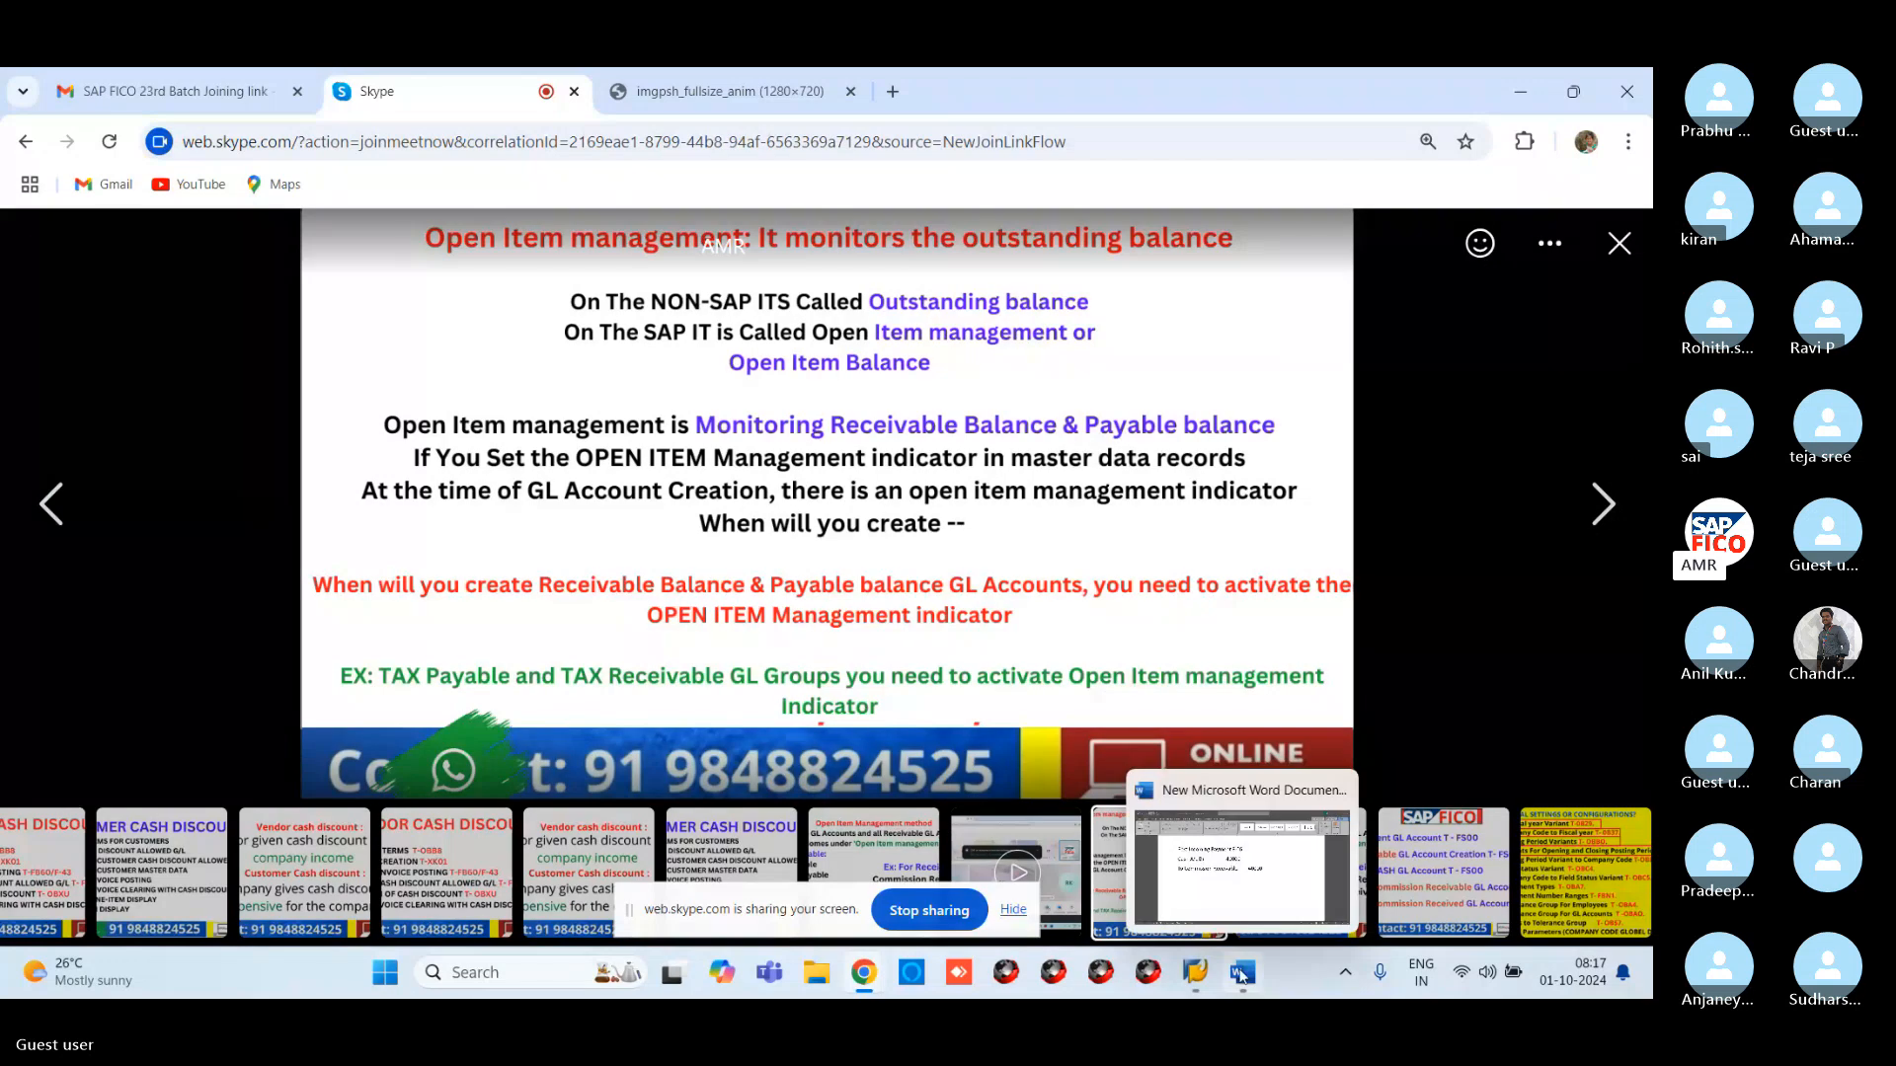
{"action": "left_click", "coordinate": [1521, 92]}
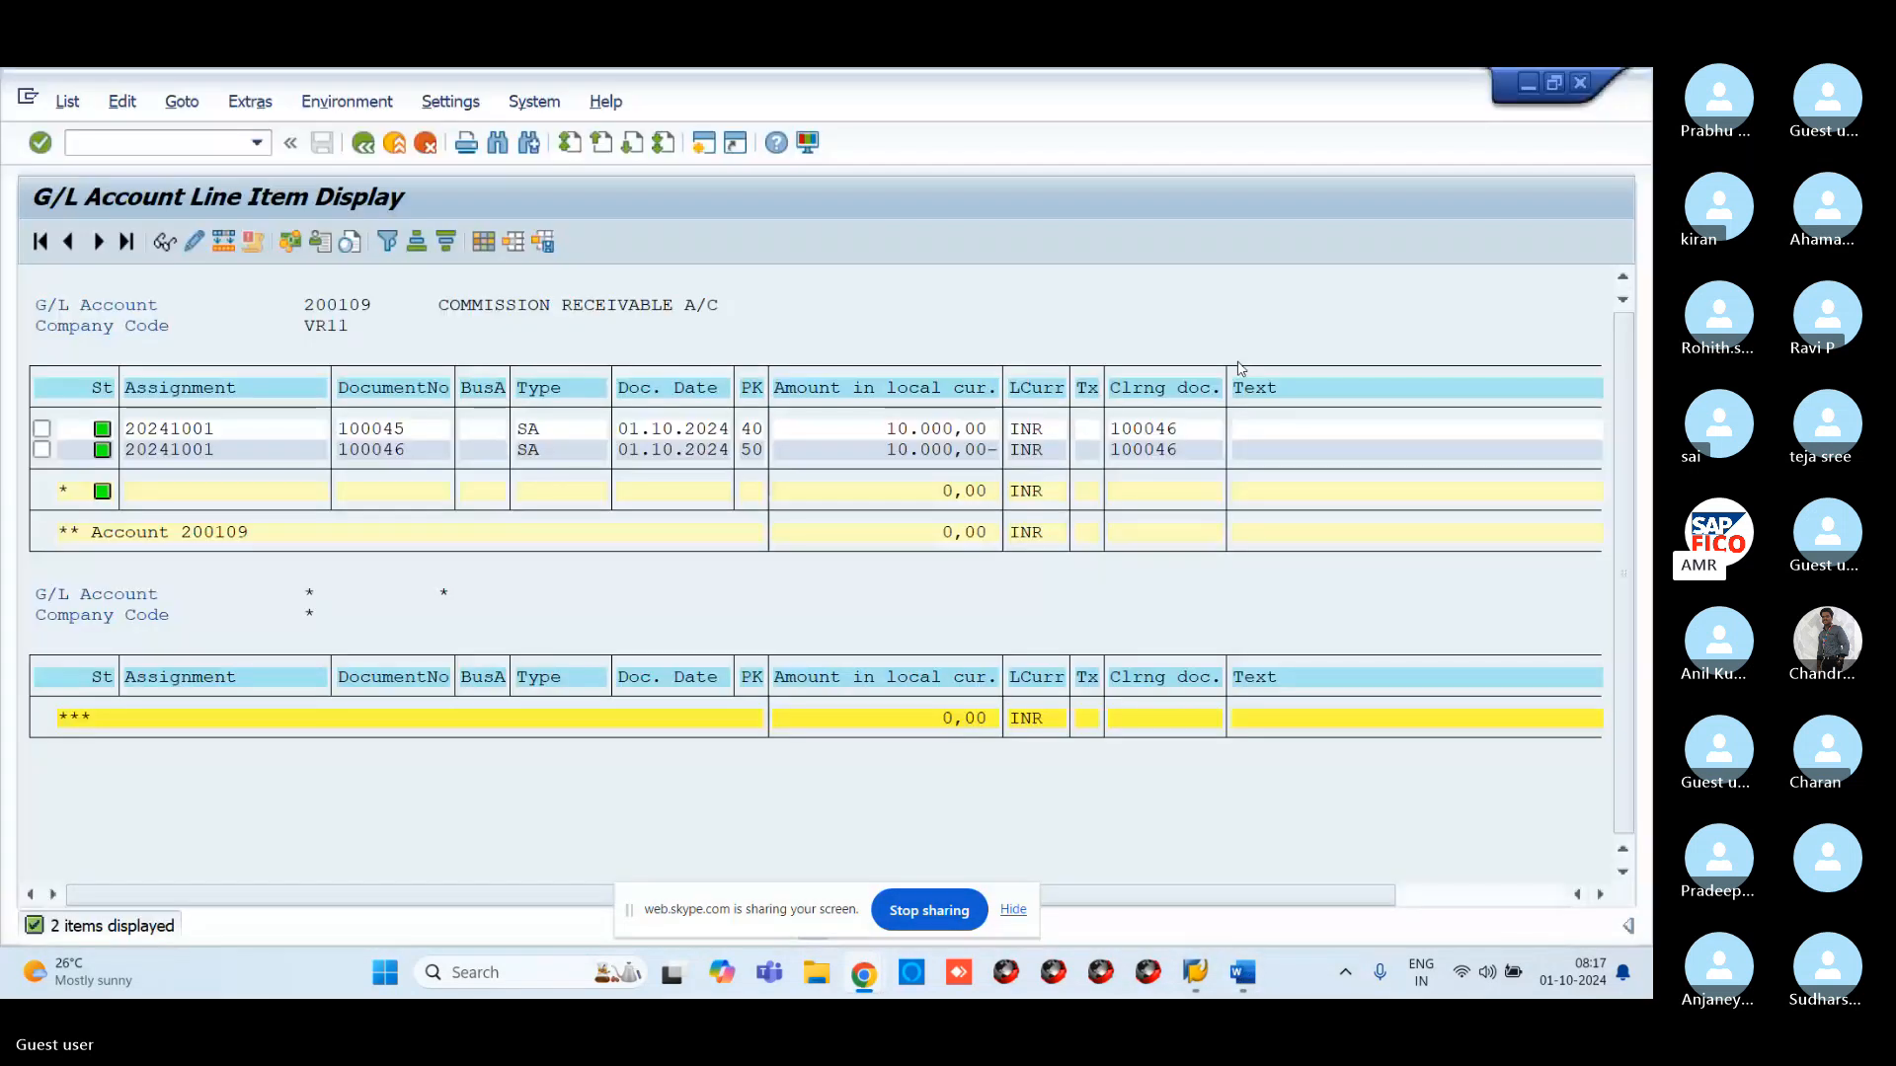
Minimize the SAP windows and close the Word payment notes document
{"action": "left_click", "coordinate": [1527, 86]}
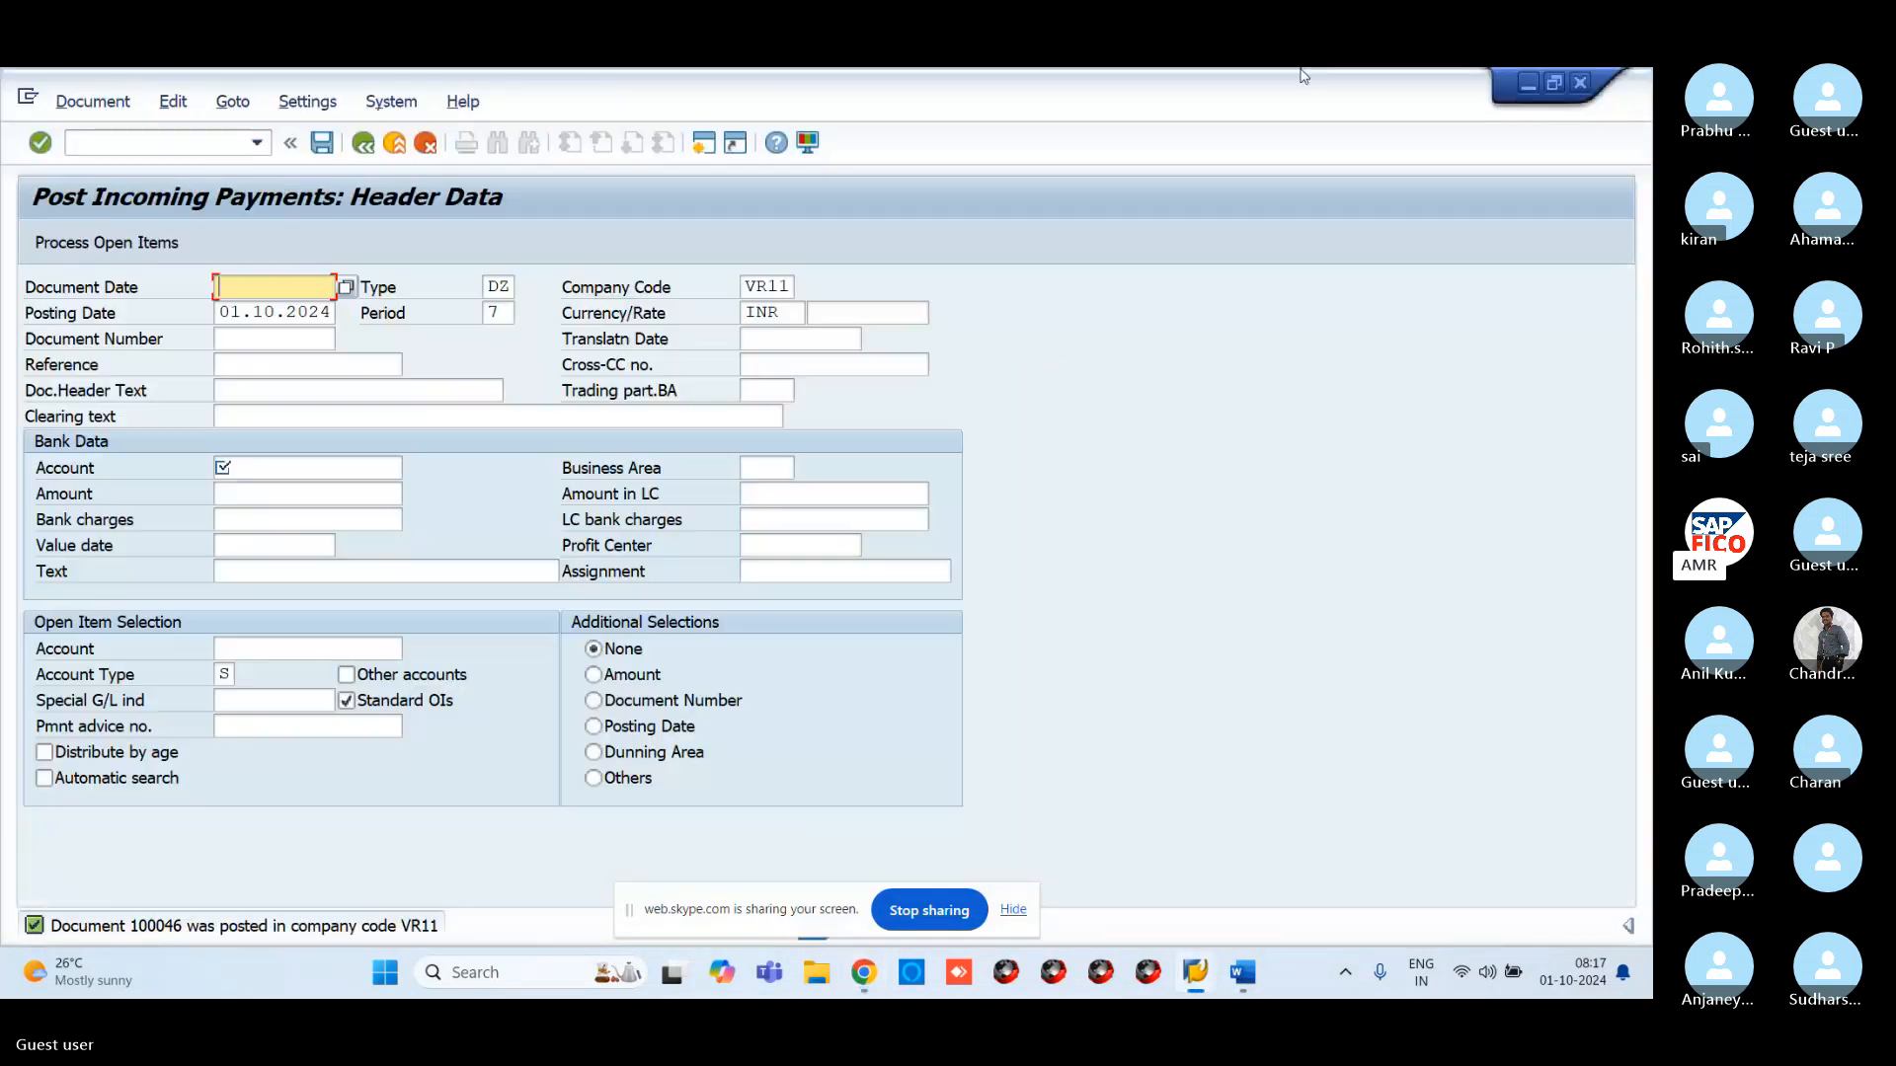
{"action": "left_click", "coordinate": [1524, 85]}
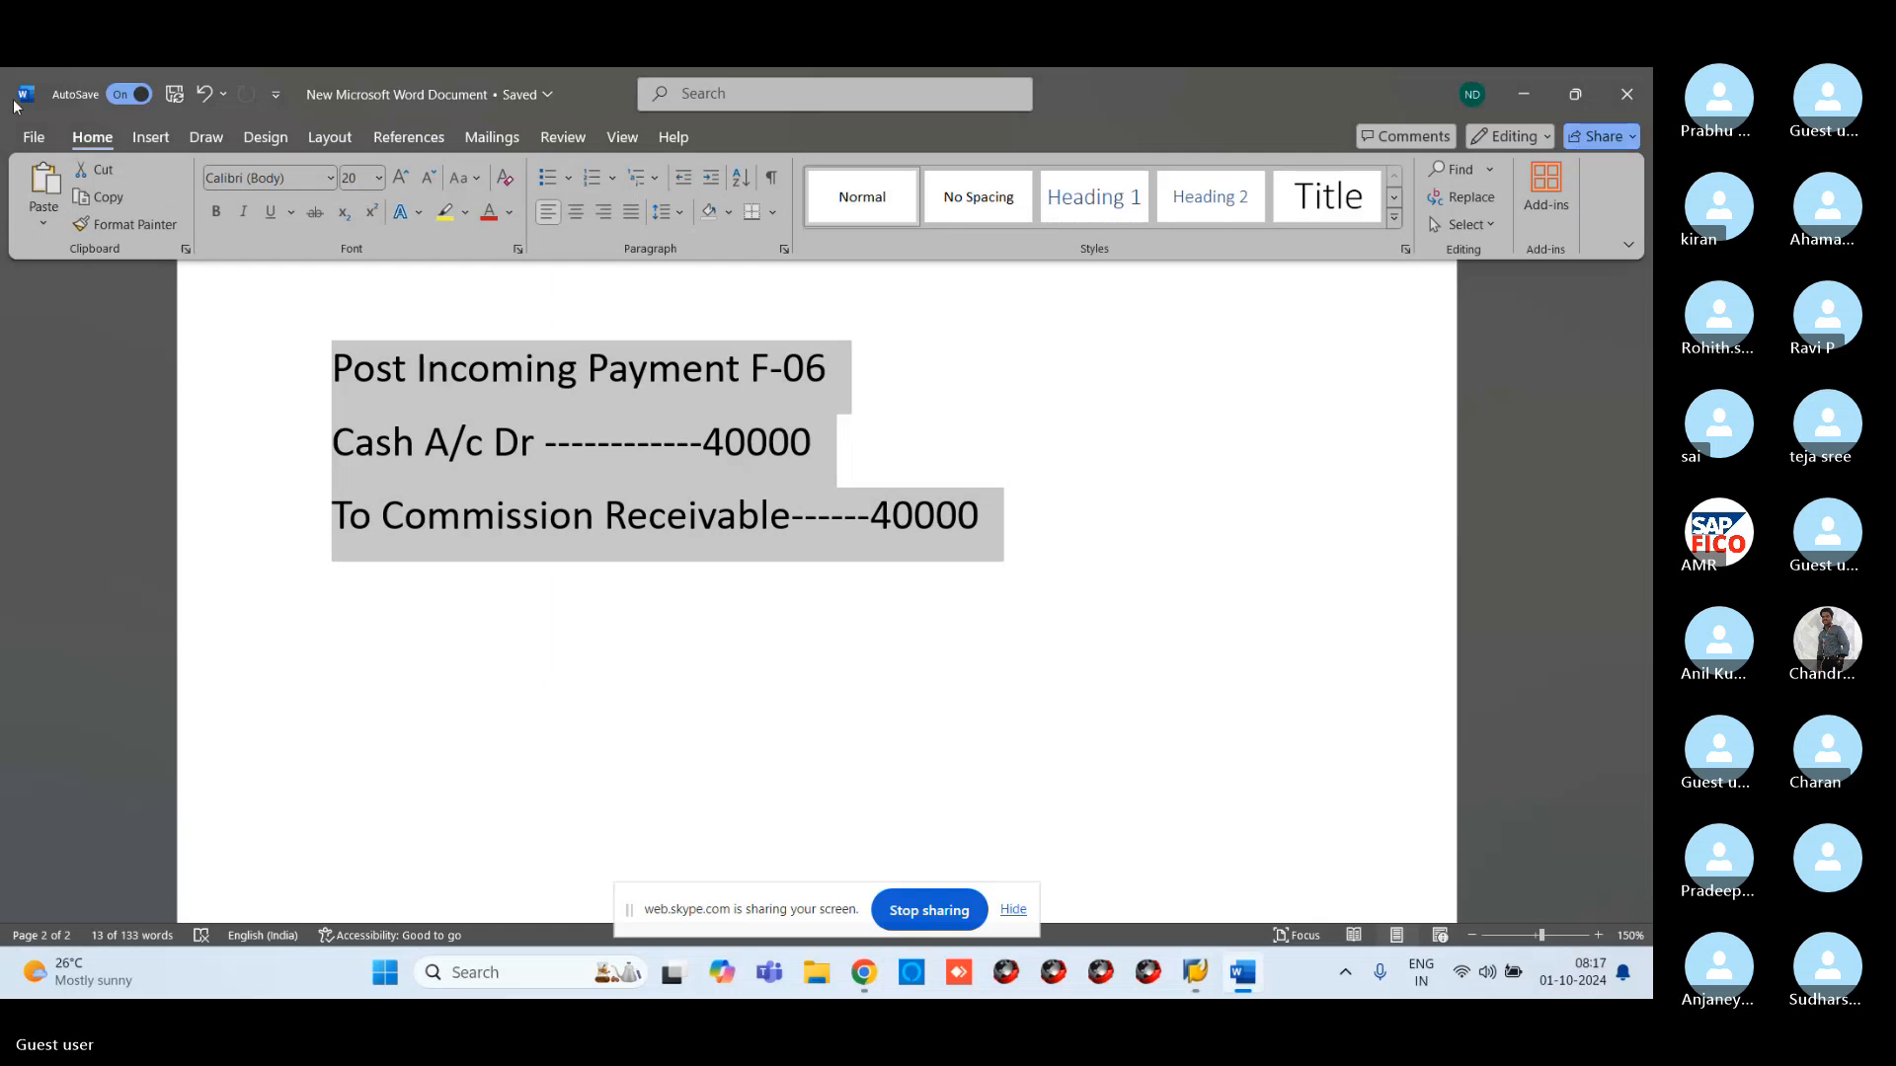
{"action": "left_click", "coordinate": [1622, 91]}
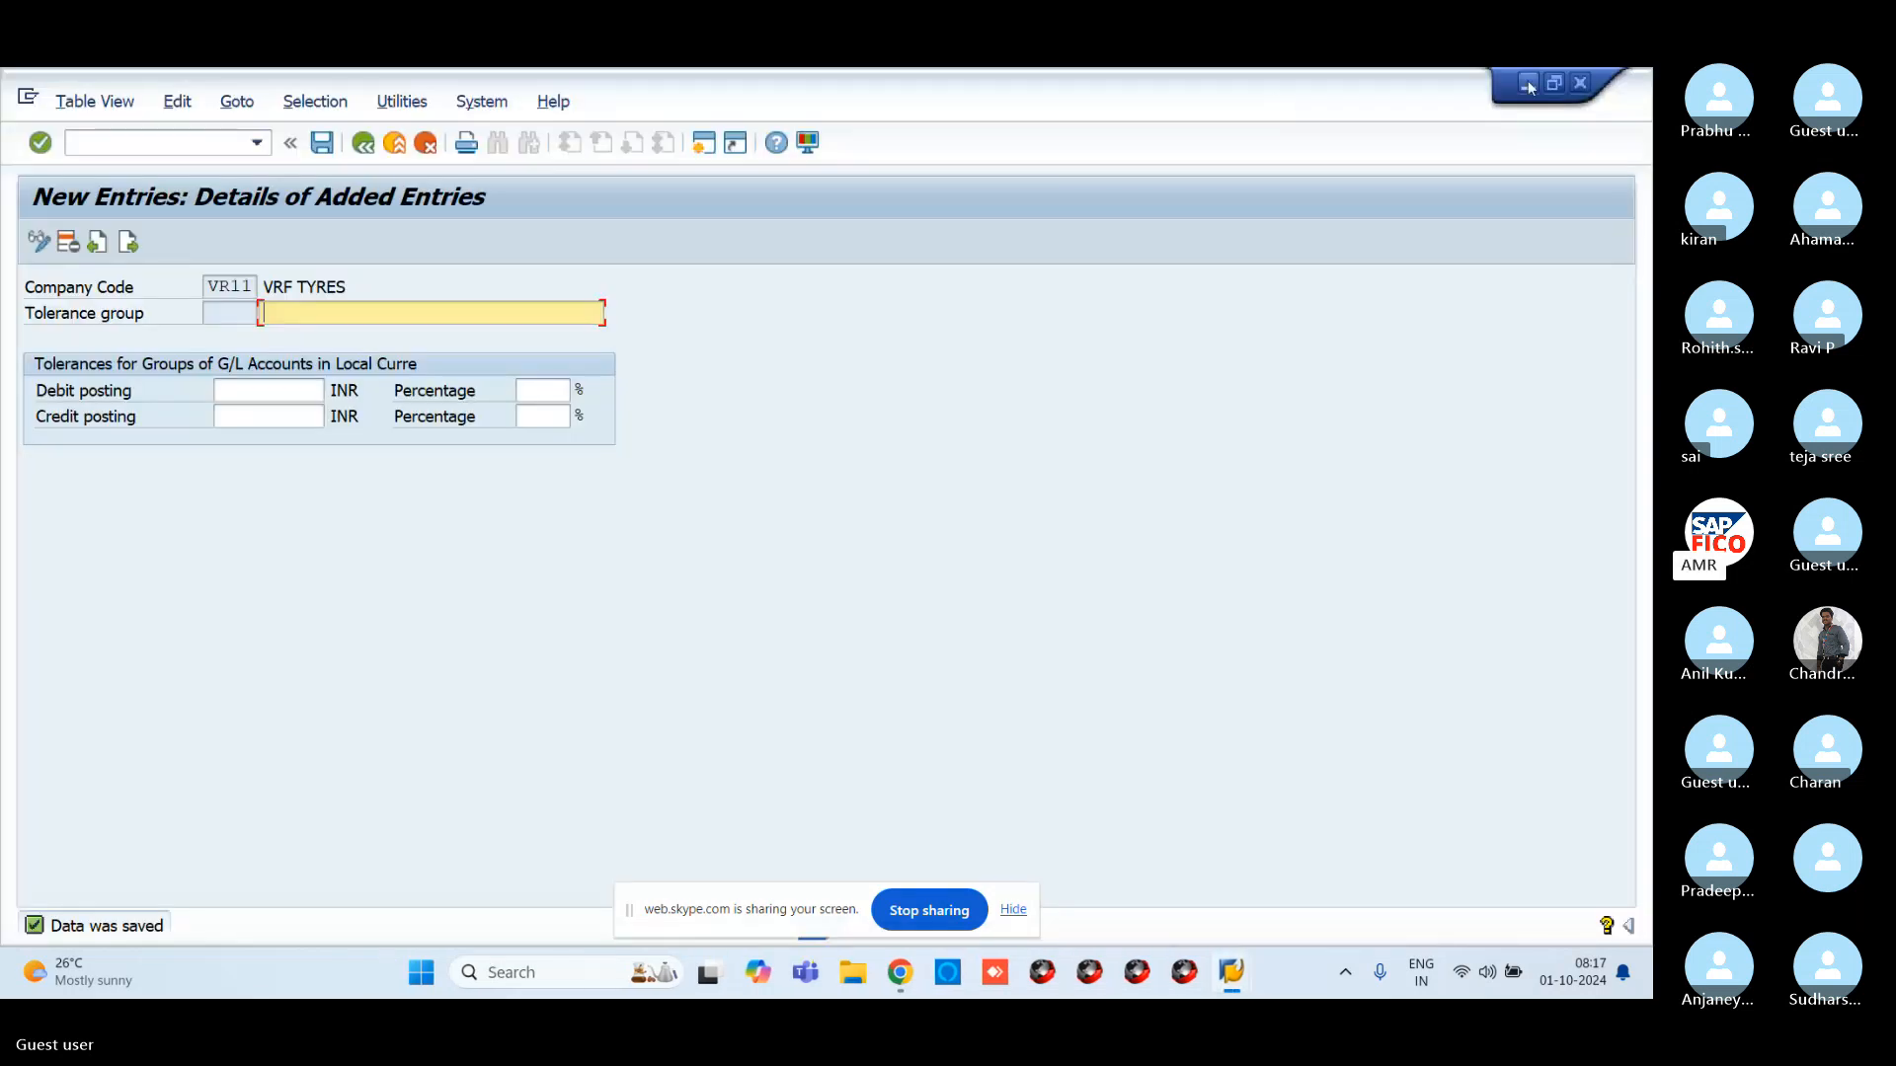
{"action": "left_click", "coordinate": [1528, 84]}
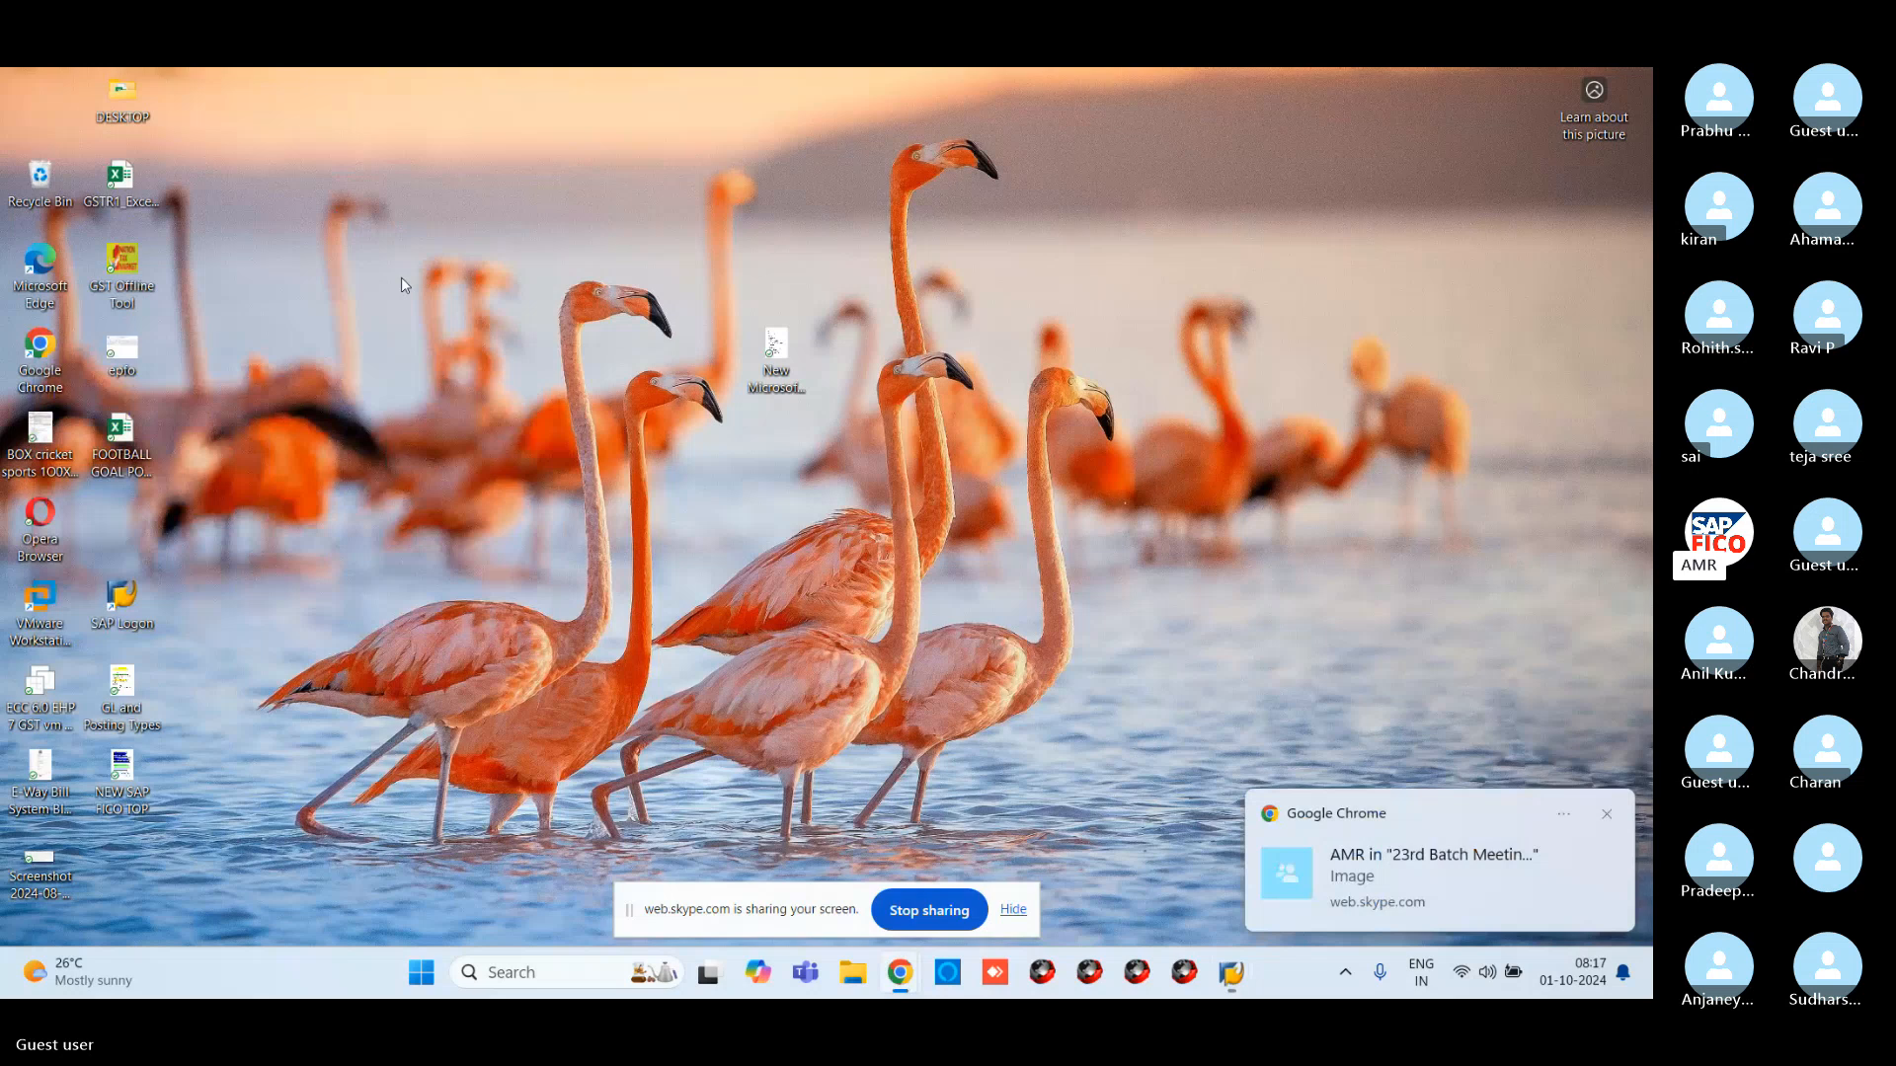
Highlight topic 51) SORT KEY (R2R) in NEW SAP FICO TOP, then return to the Skype chat
{"action": "double_click", "coordinate": [776, 348]}
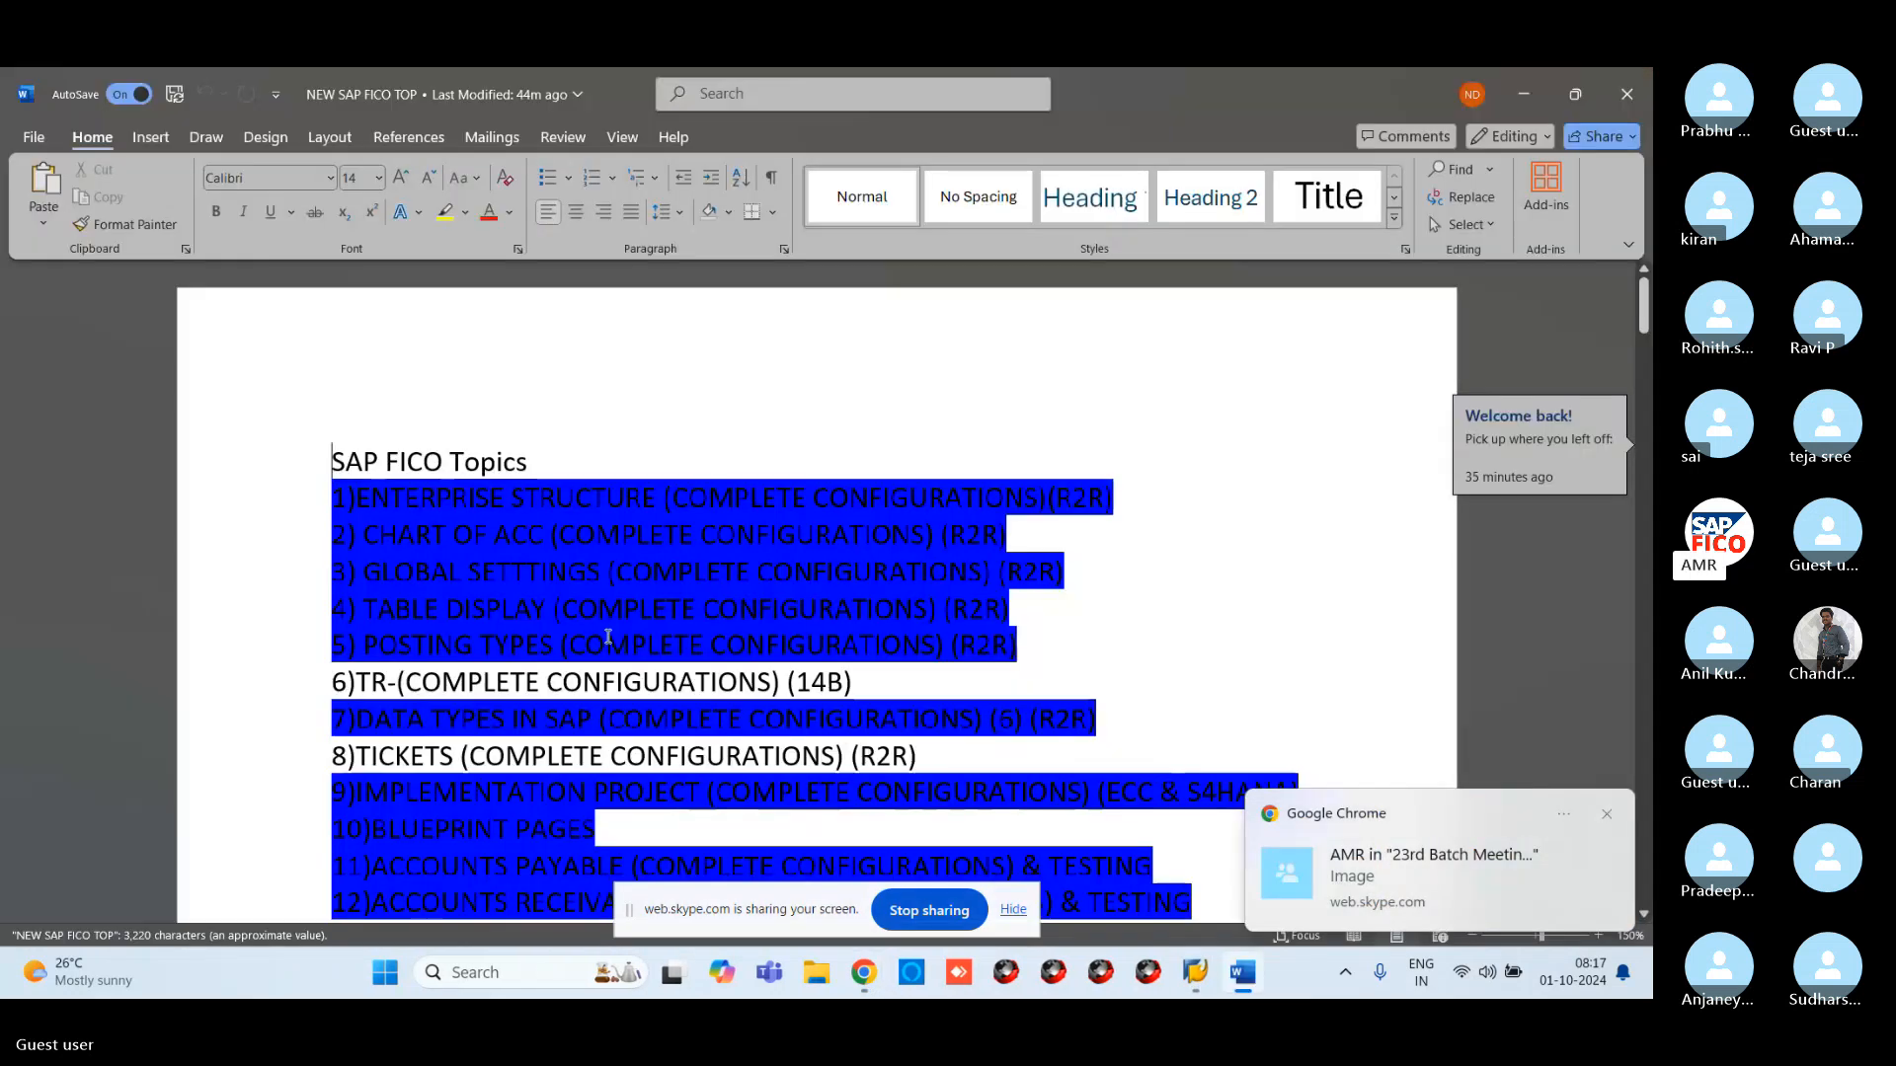
{"action": "scroll", "coordinate": [608, 637], "scroll_direction": "down", "scroll_amount": 6}
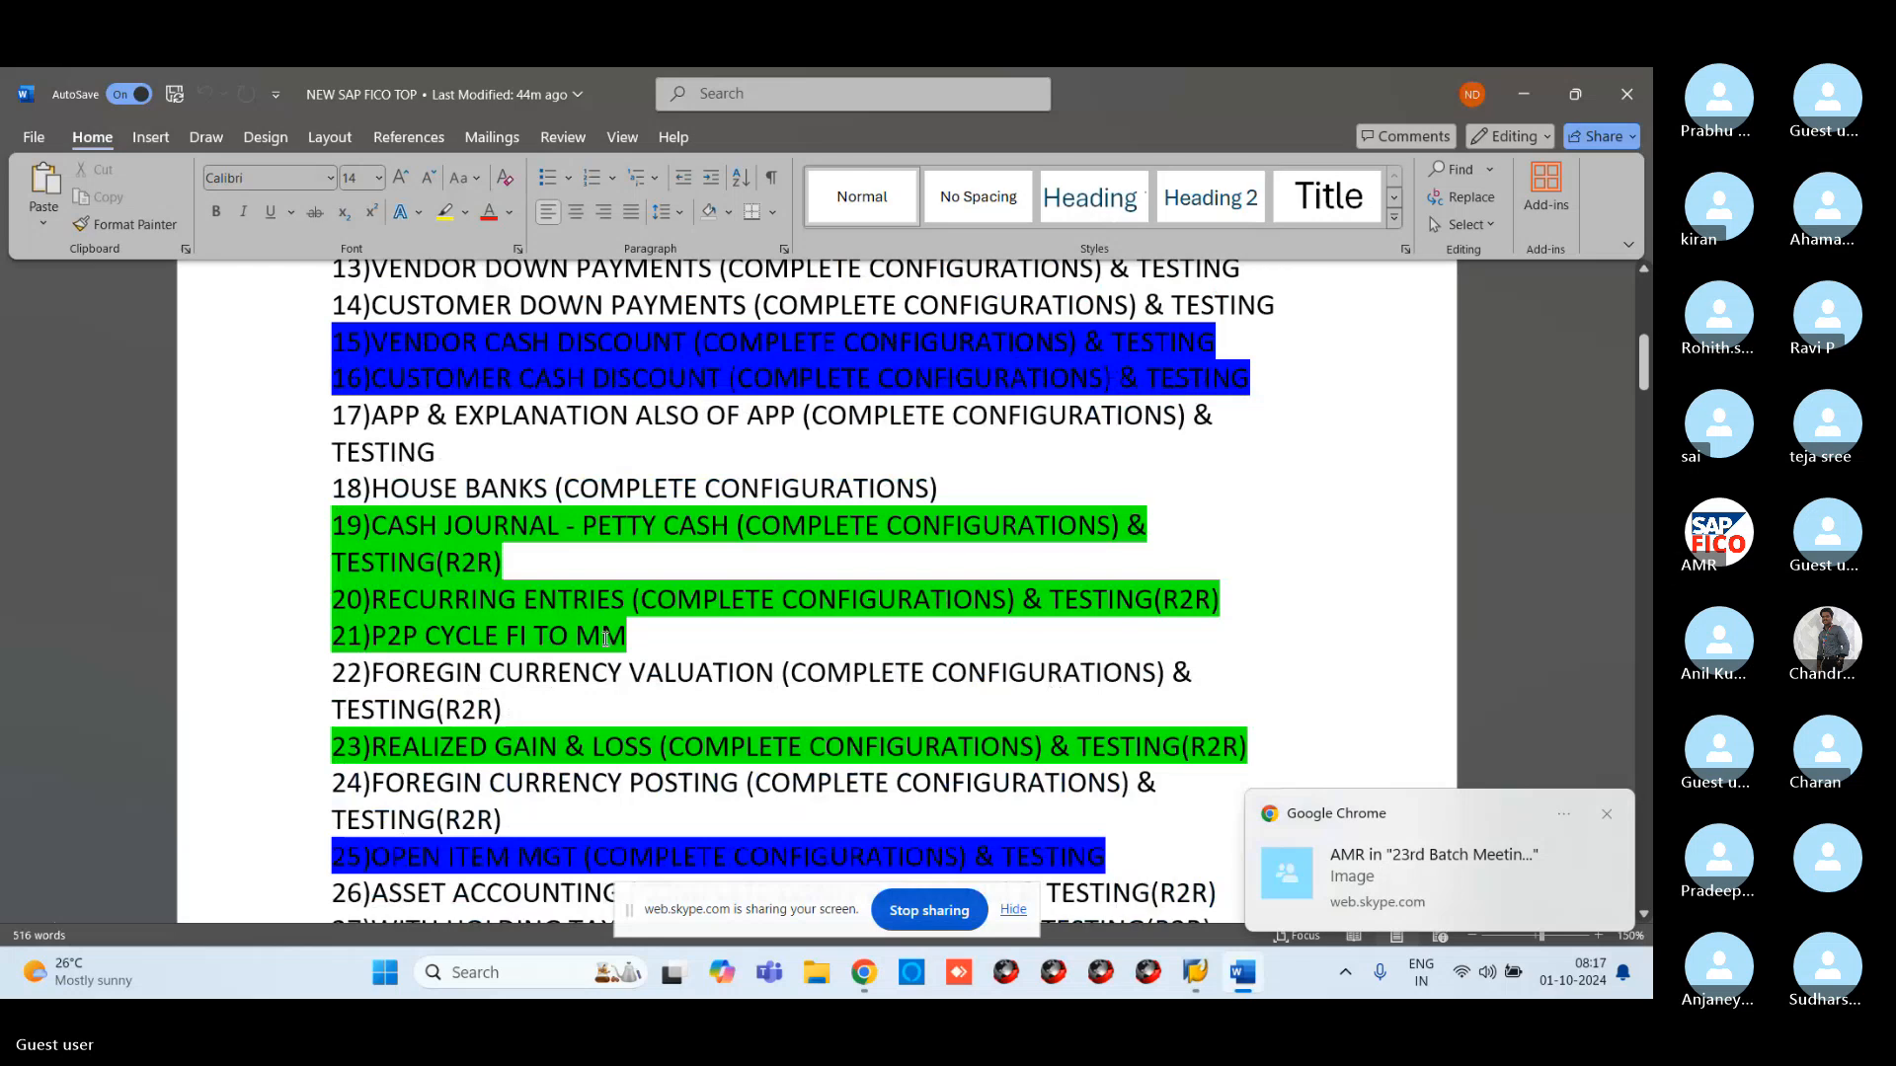
{"action": "scroll", "coordinate": [481, 541], "scroll_direction": "down", "scroll_amount": 3}
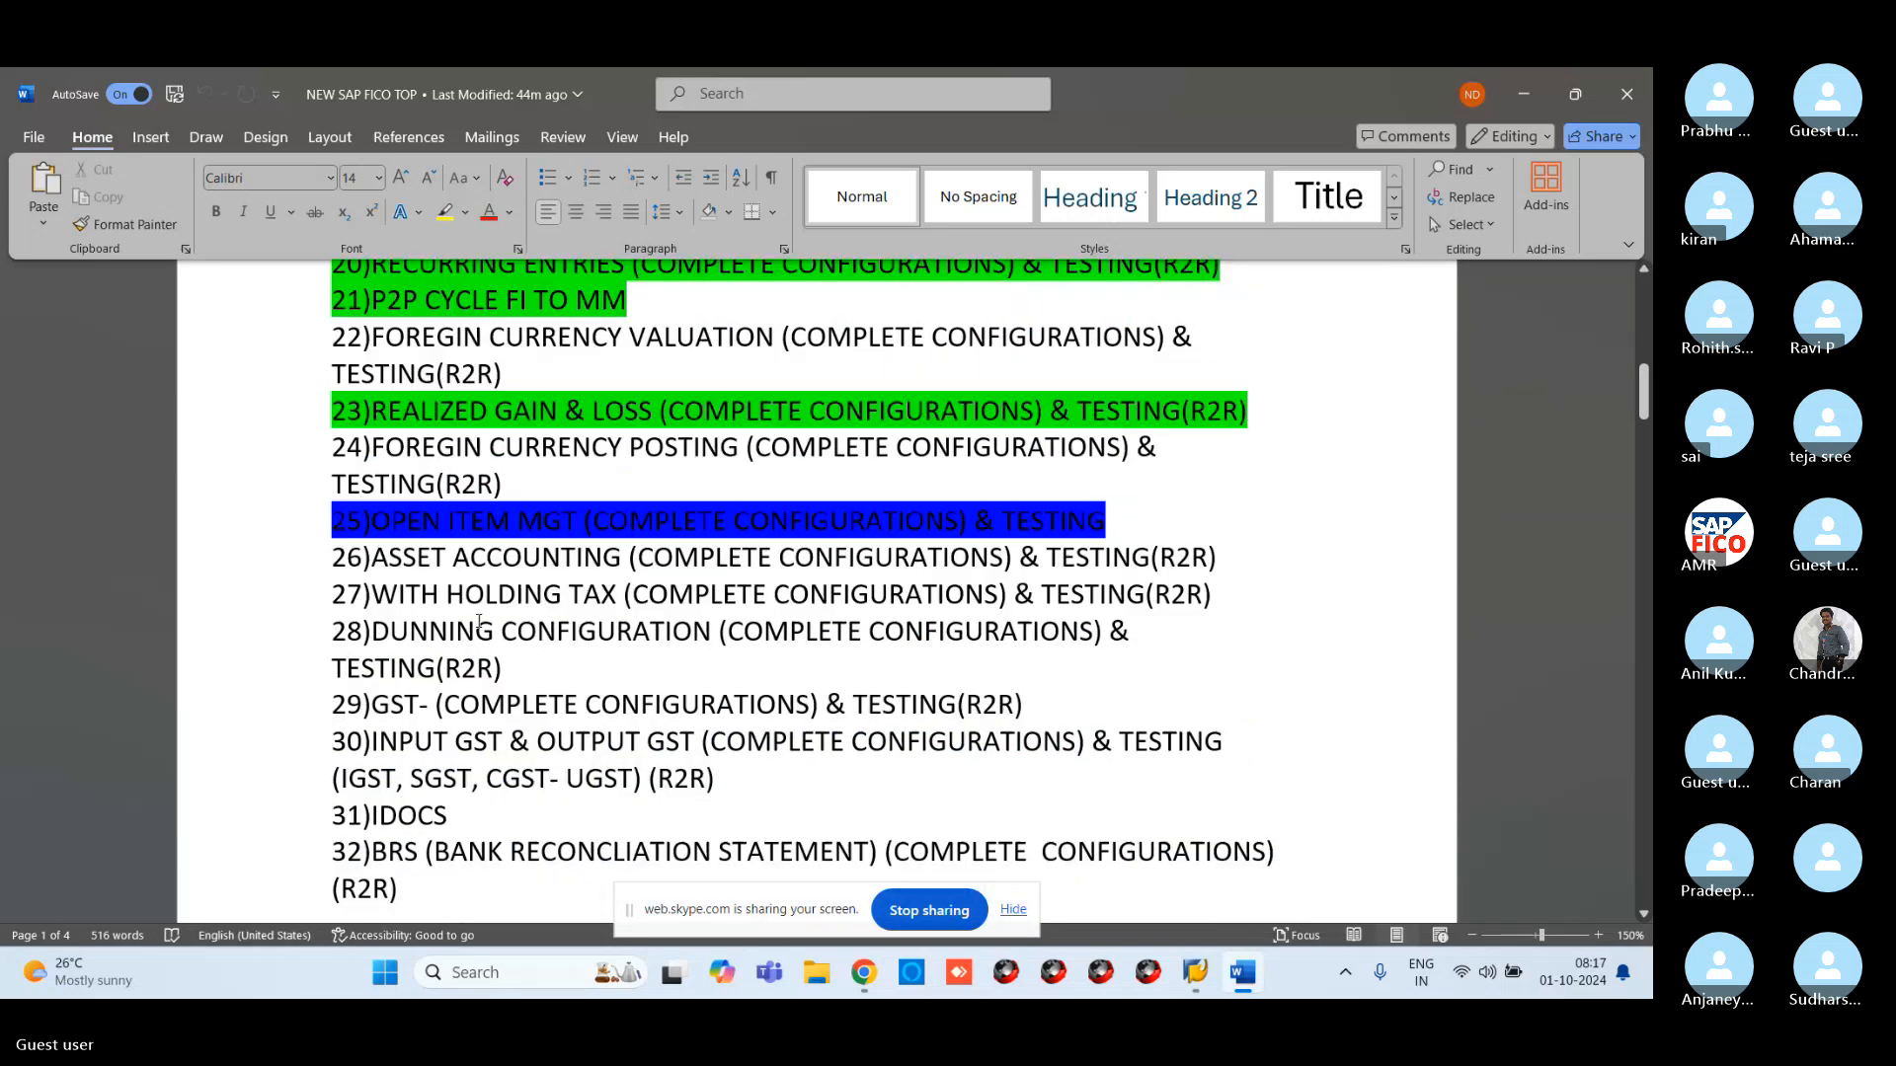
{"action": "scroll", "coordinate": [479, 622], "scroll_direction": "down", "scroll_amount": 5}
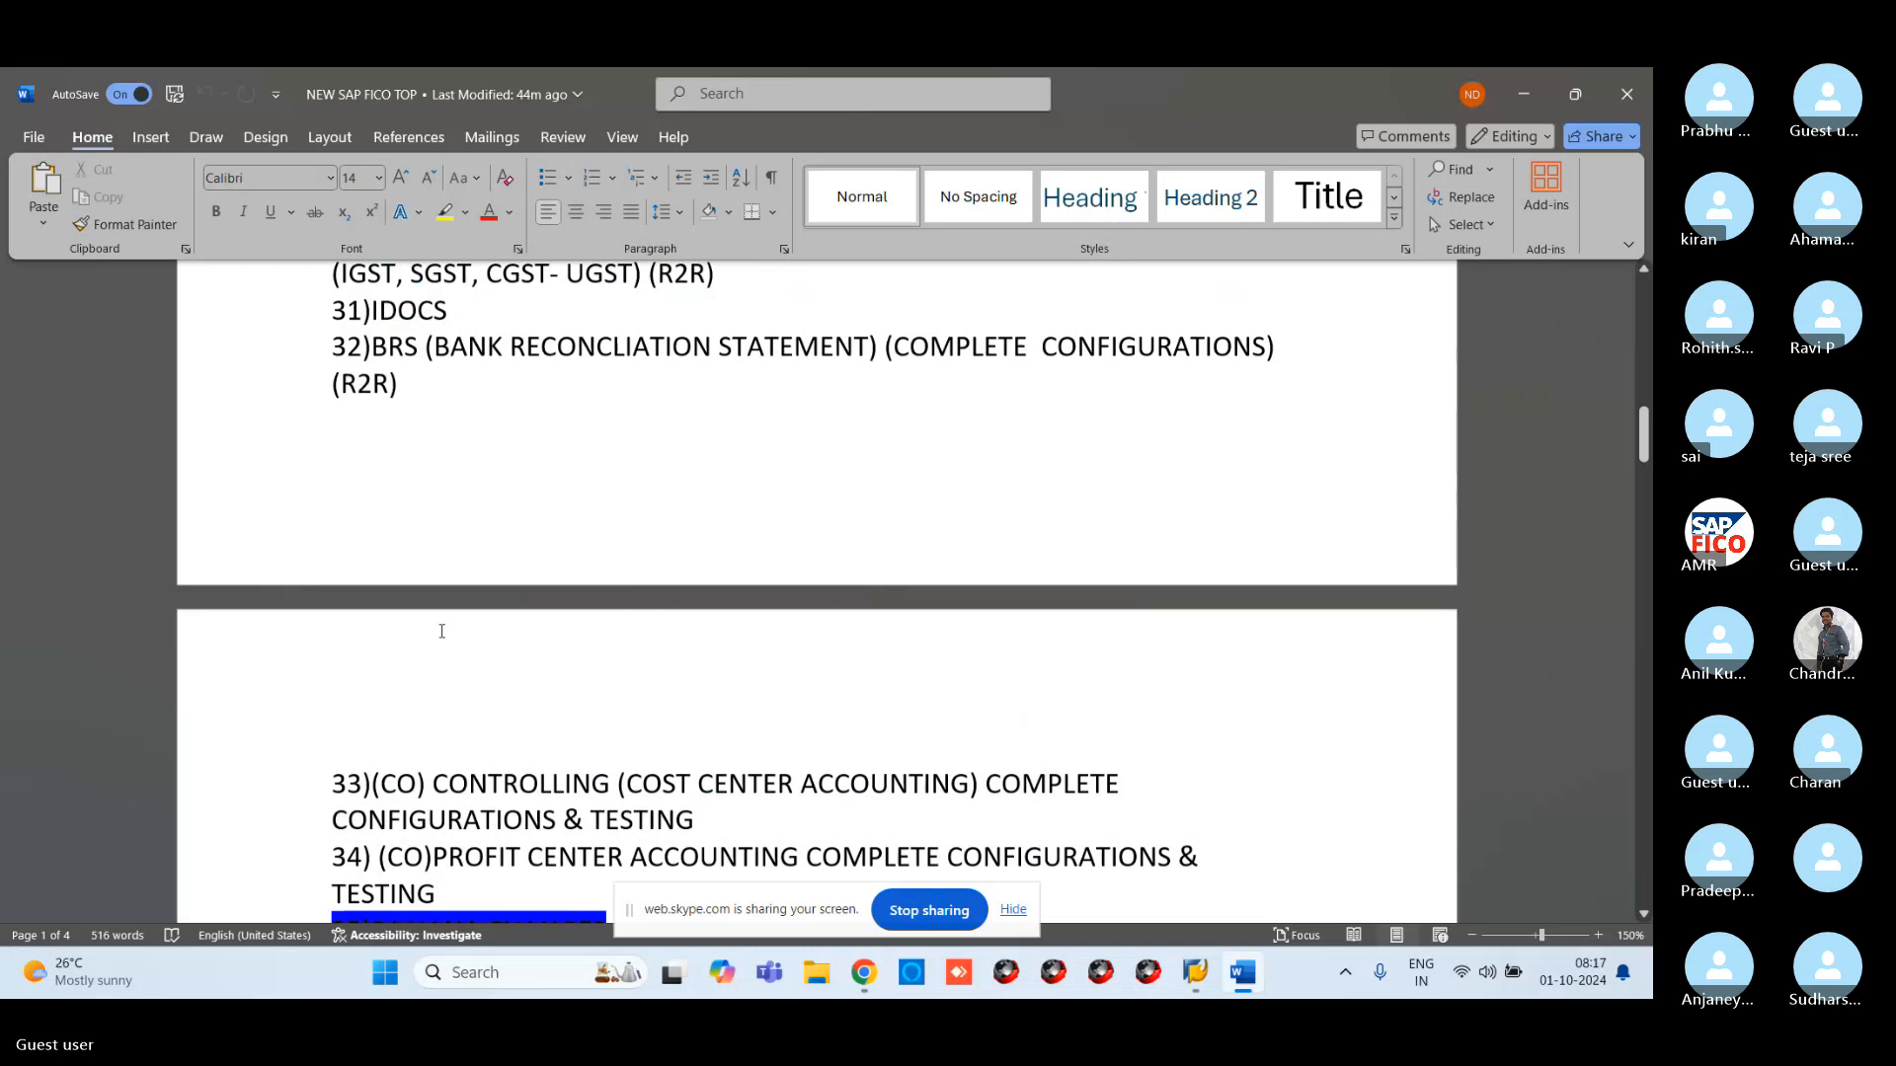
{"action": "scroll", "coordinate": [441, 631], "scroll_direction": "down", "scroll_amount": 5}
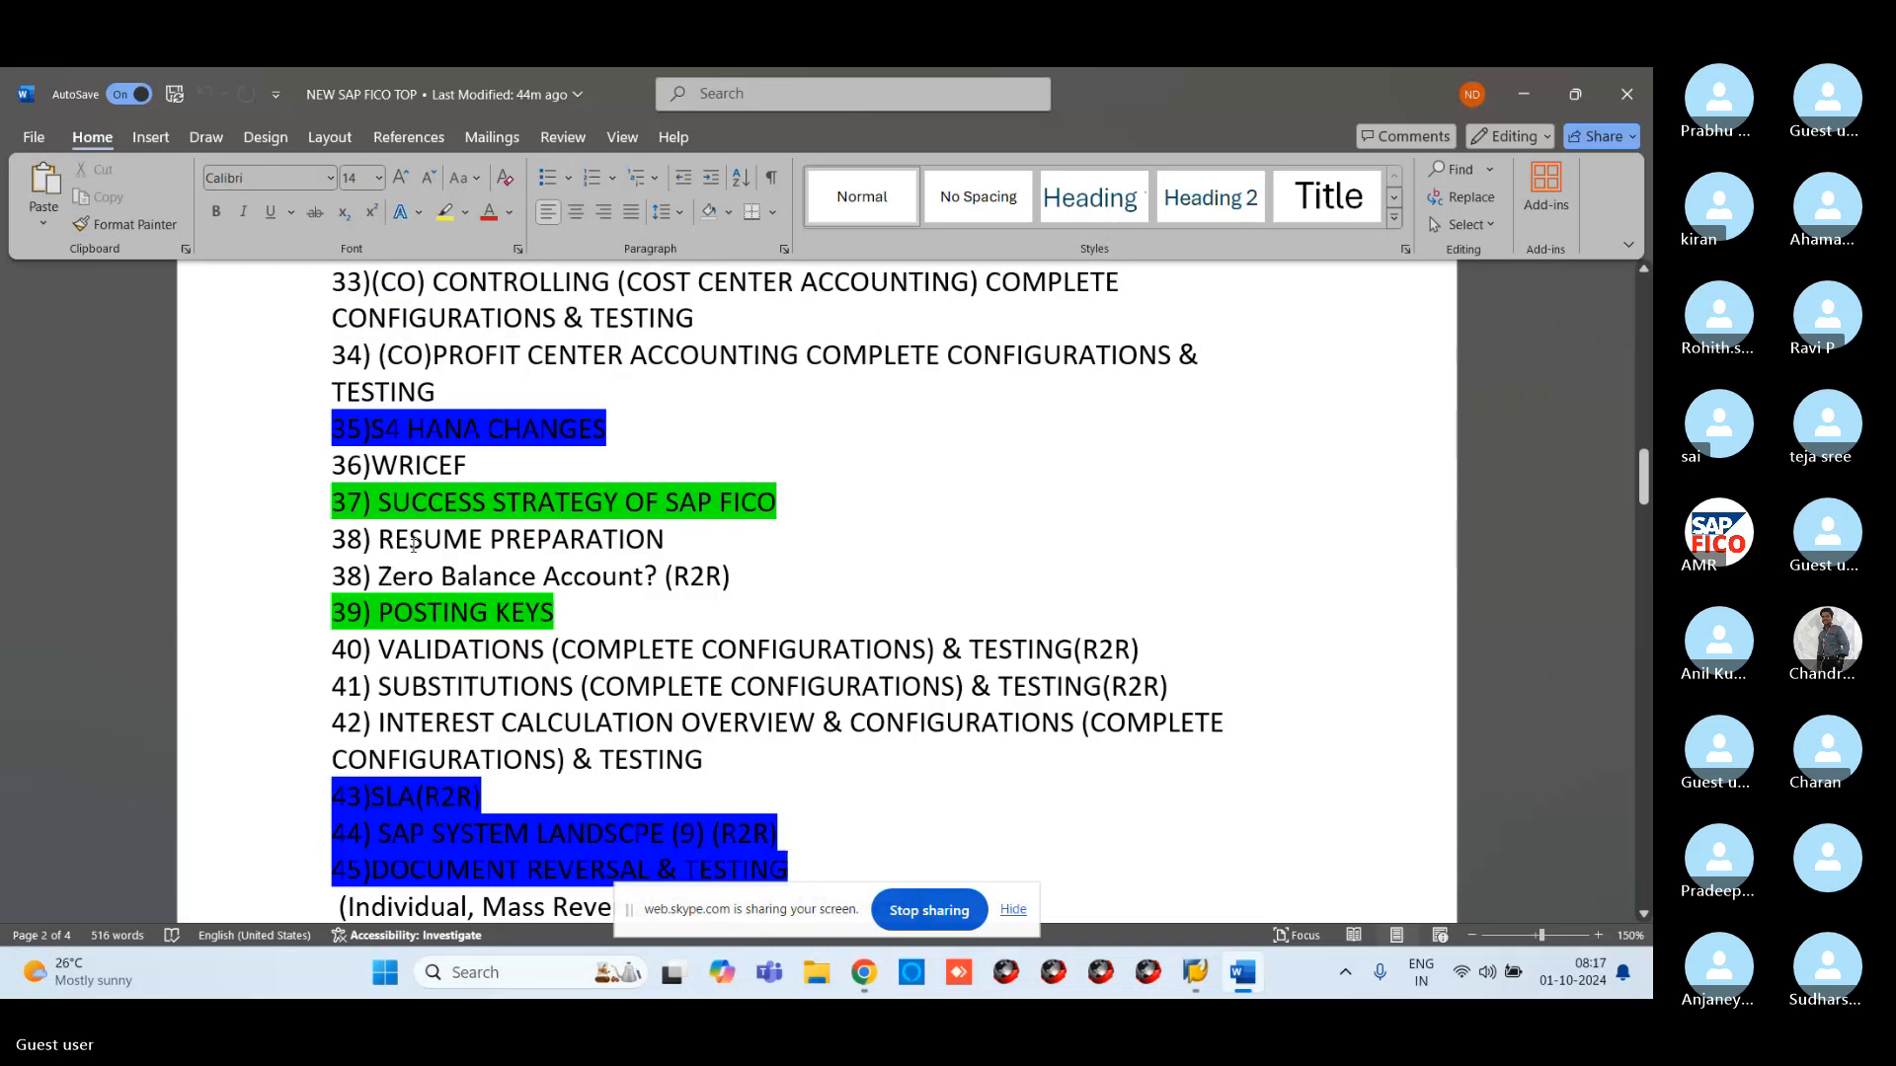
{"action": "scroll", "coordinate": [413, 544], "scroll_direction": "down", "scroll_amount": 3}
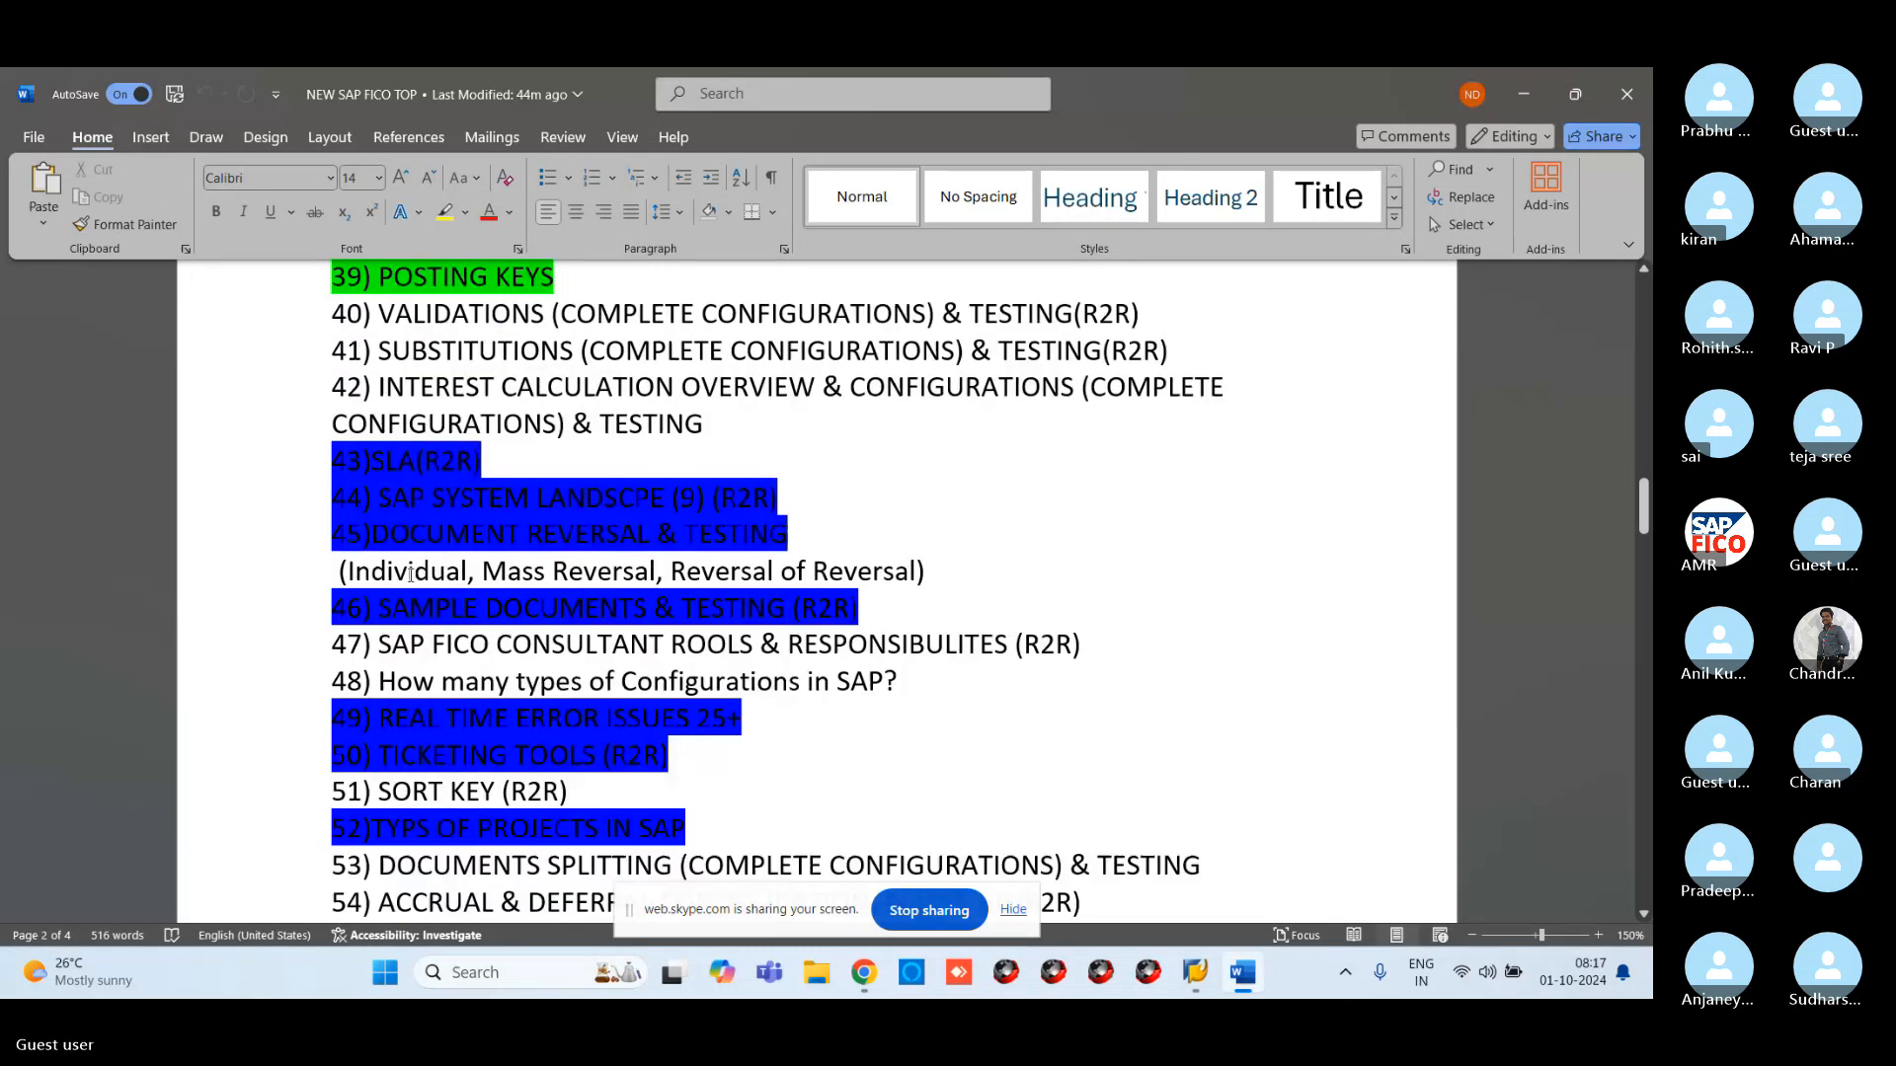
{"action": "scroll", "coordinate": [411, 575], "scroll_direction": "down", "scroll_amount": 3}
{"action": "left_click_drag", "start_coordinate": [333, 455], "coordinate": [587, 456]}
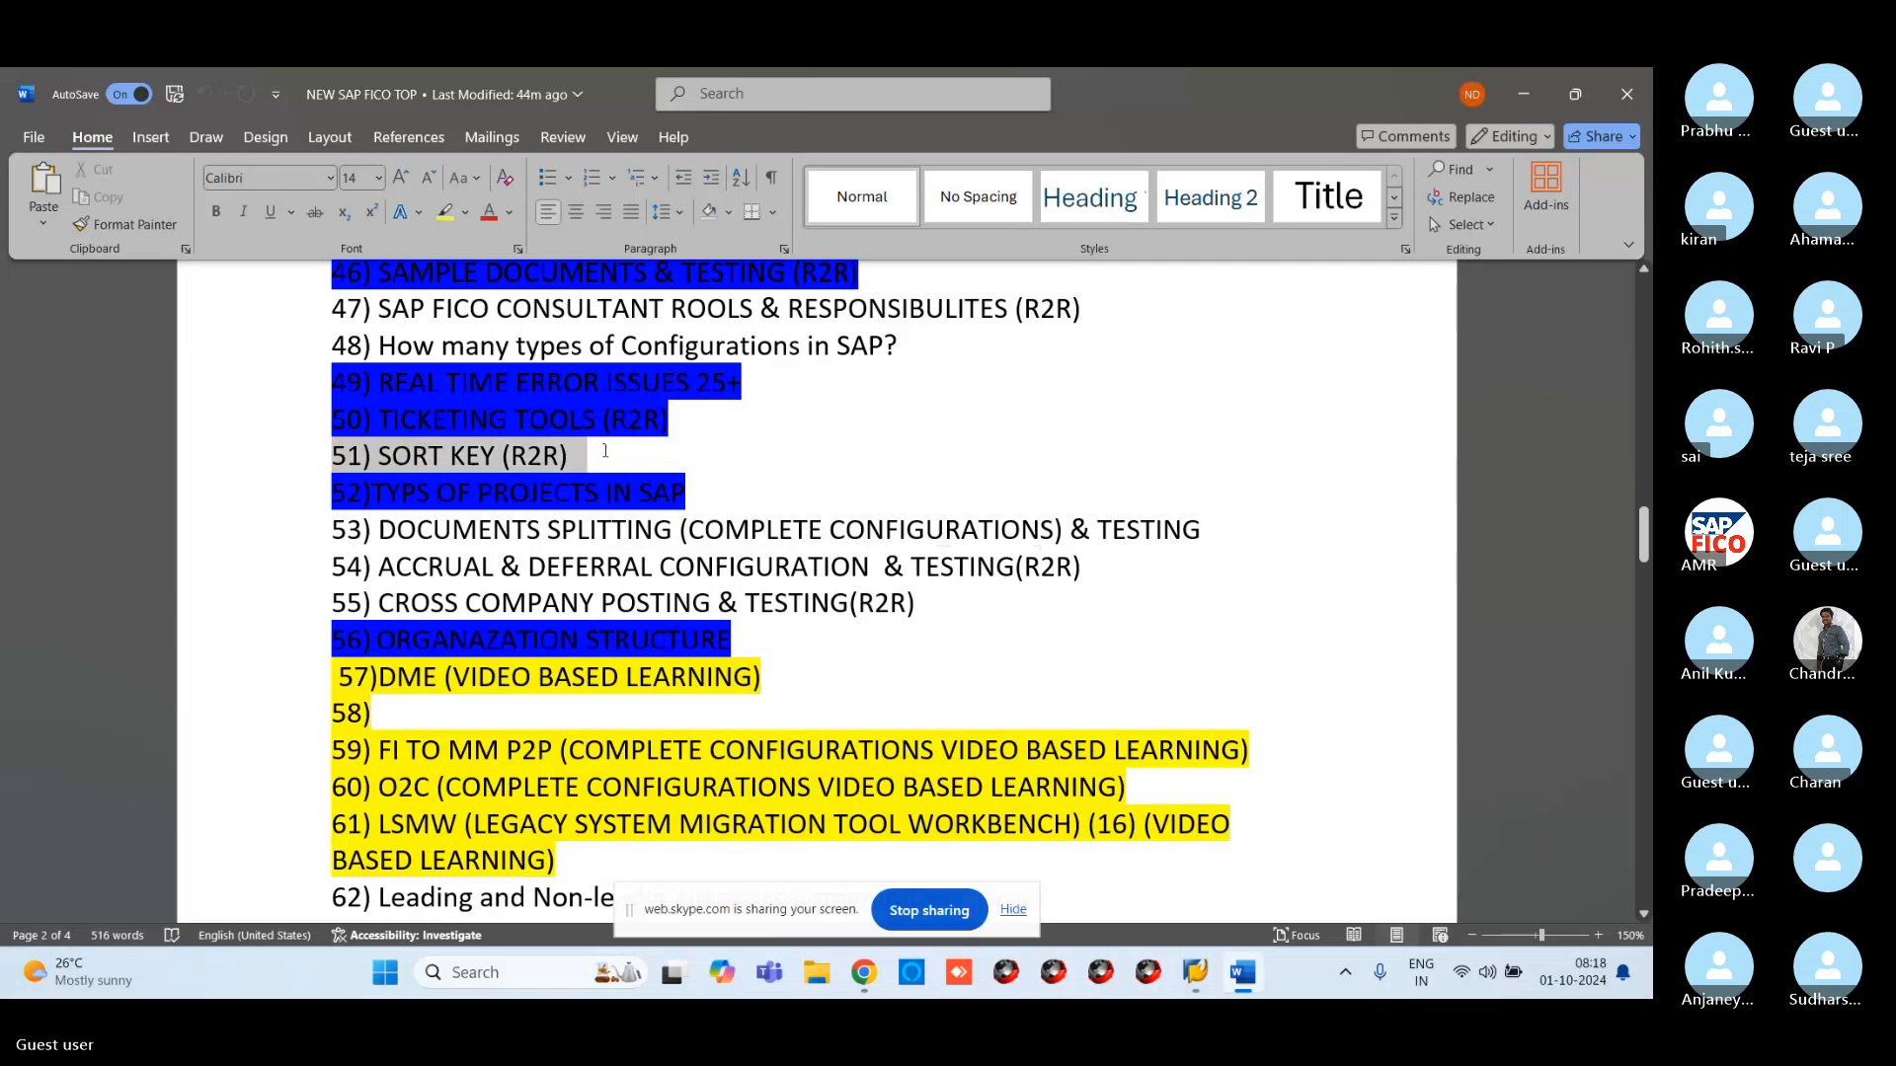
{"action": "left_click", "coordinate": [446, 213]}
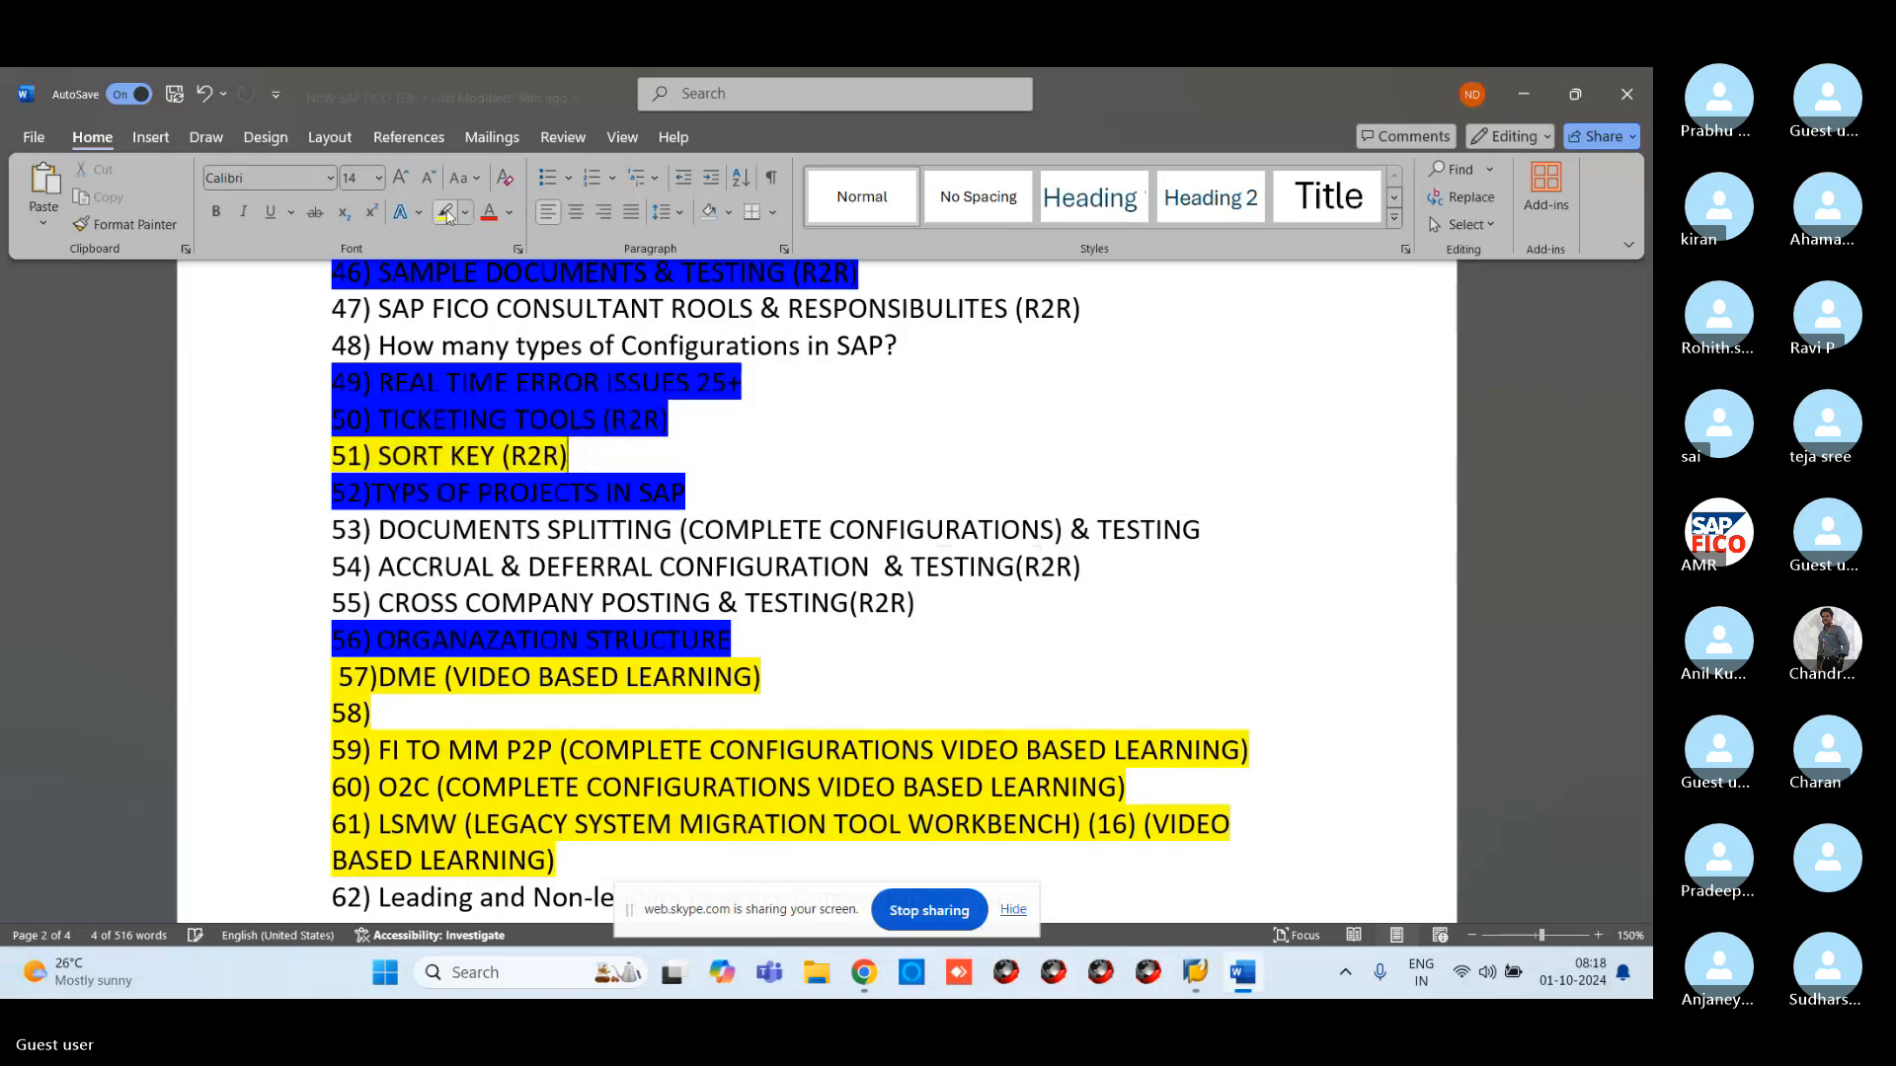
{"action": "left_click", "coordinate": [1101, 495]}
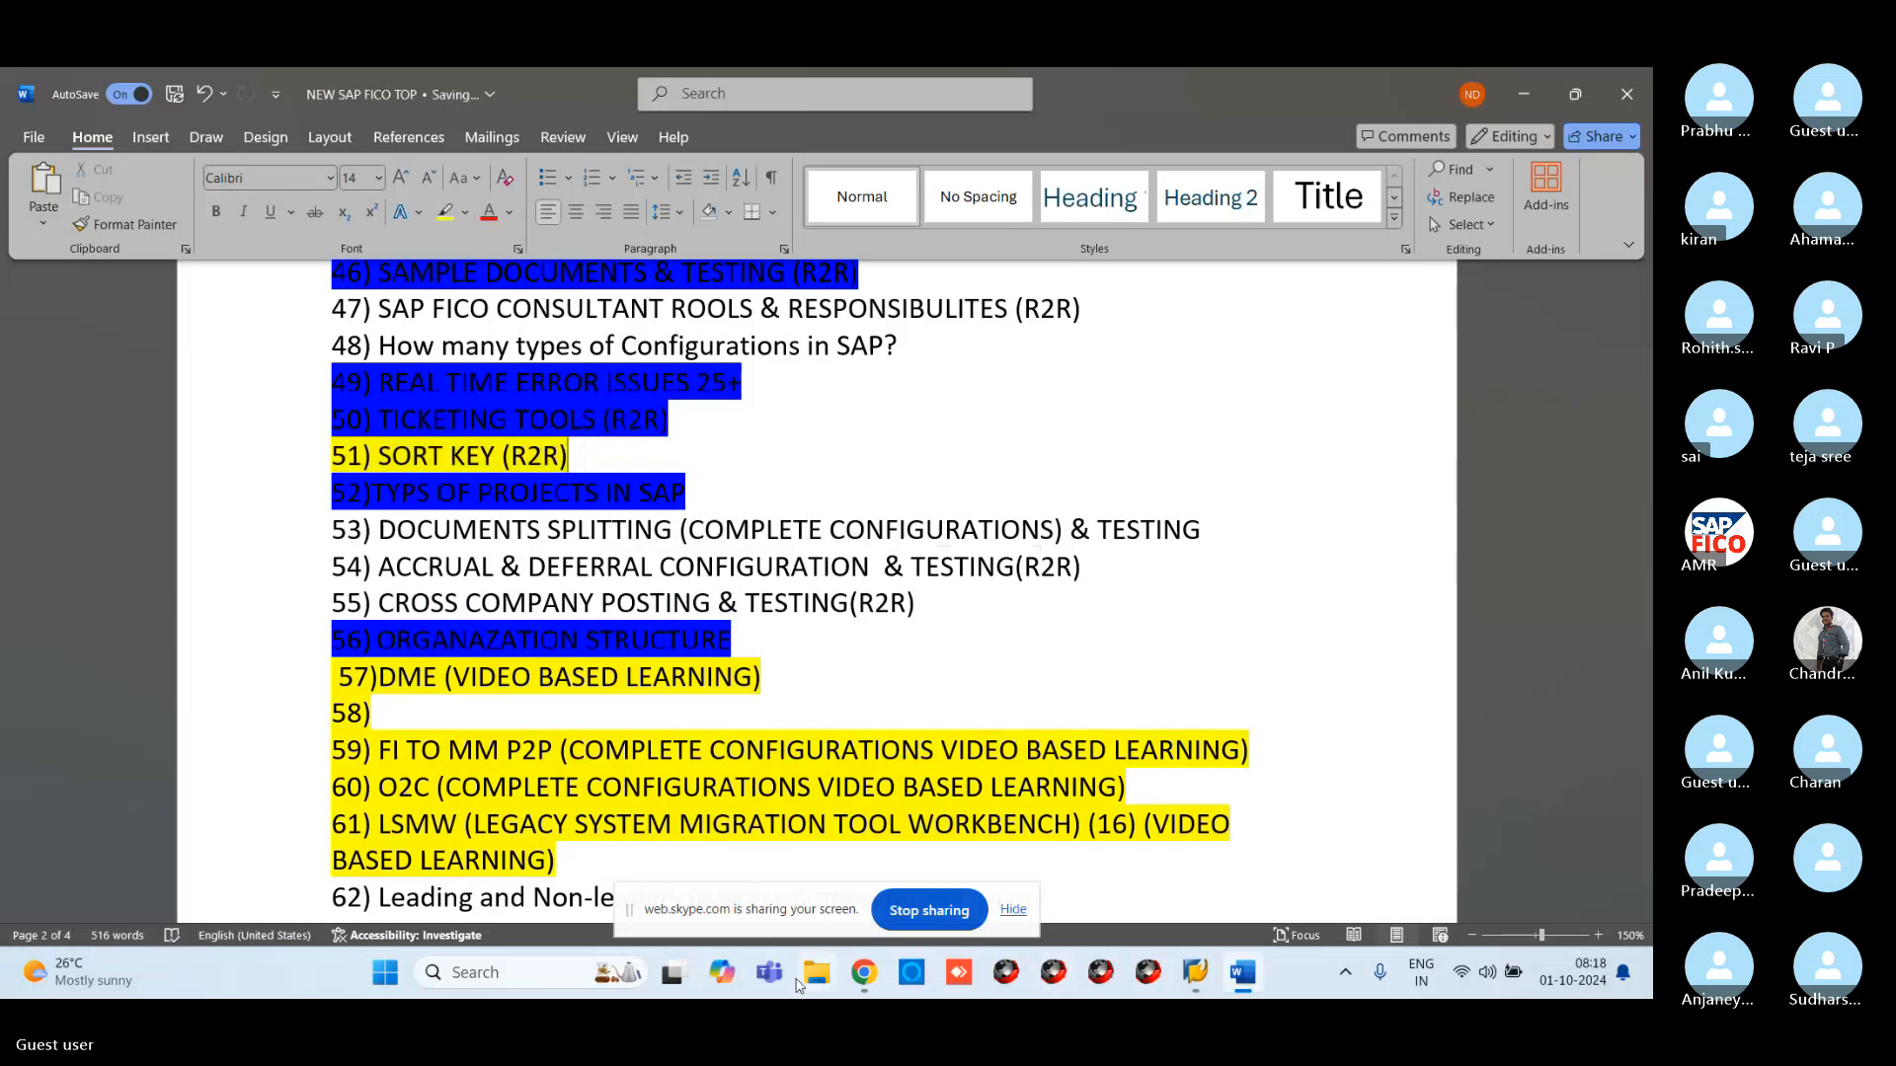
{"action": "left_click", "coordinate": [866, 976]}
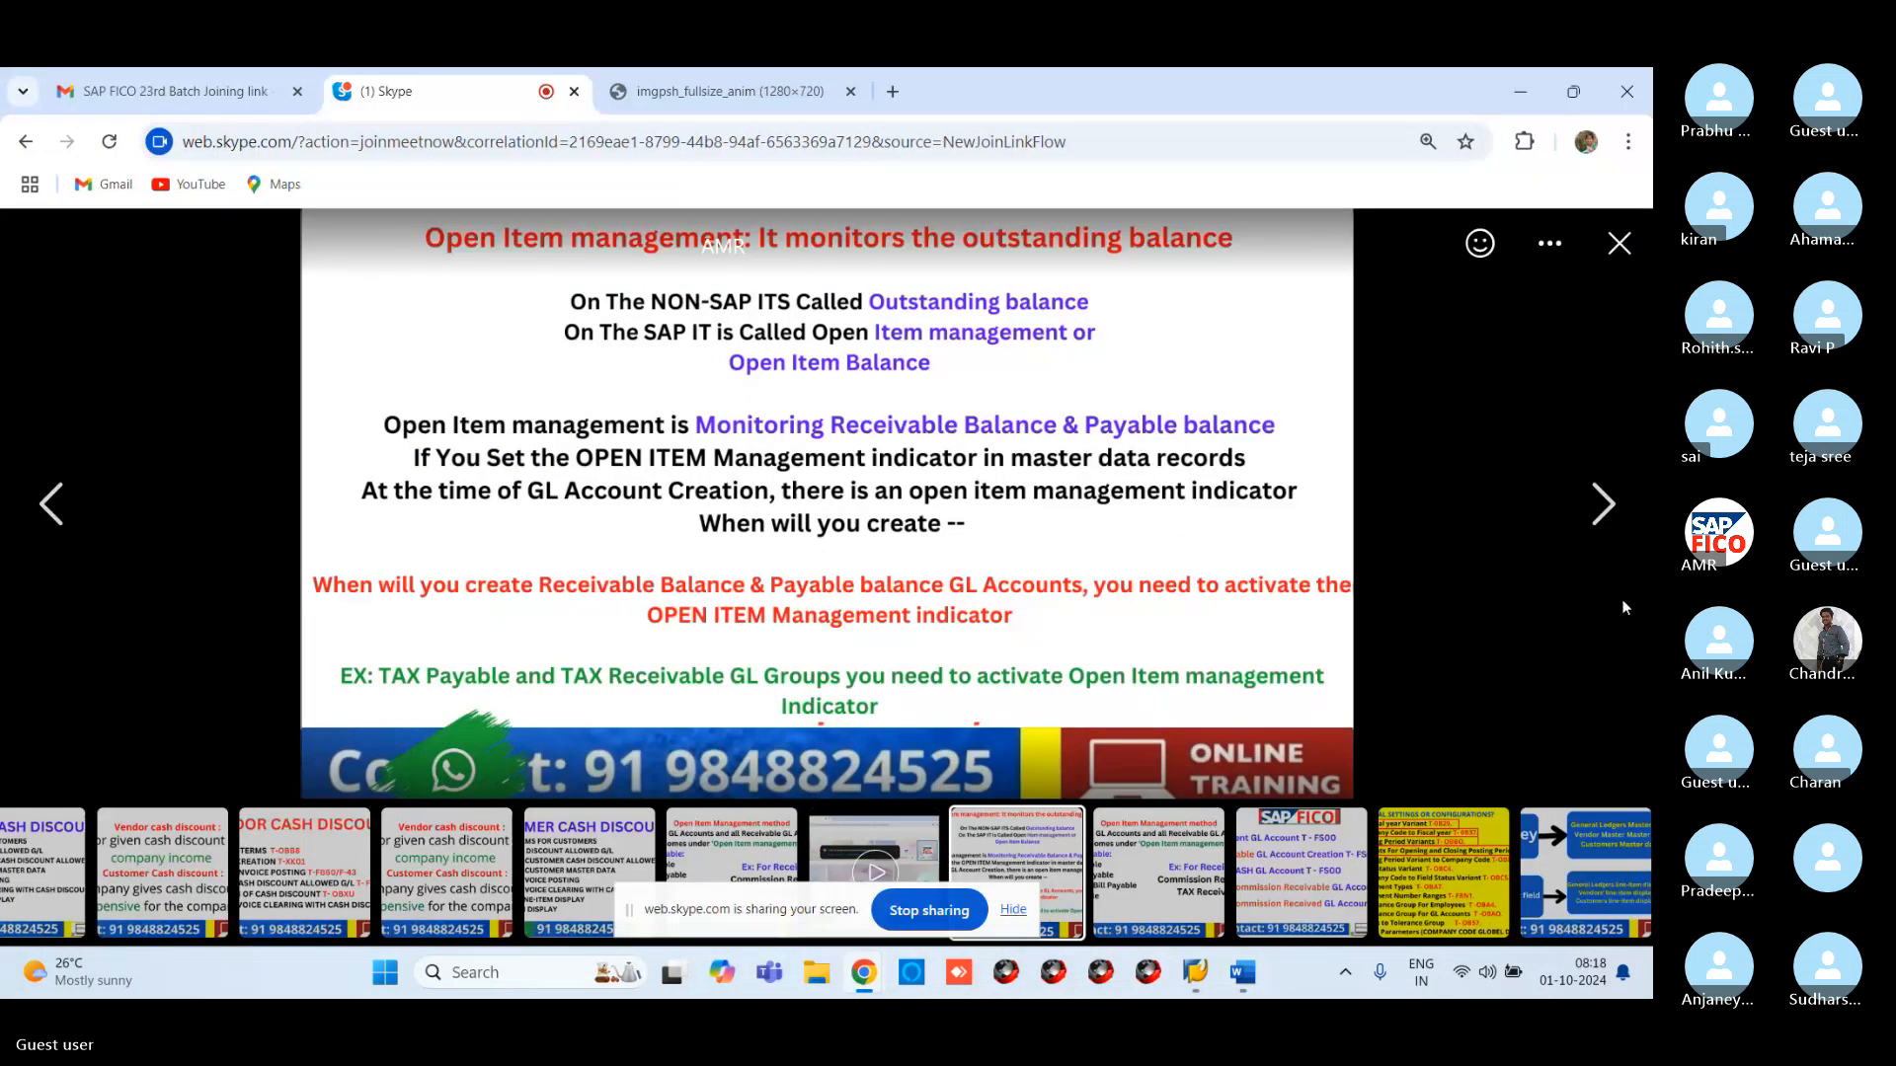
{"action": "left_click", "coordinate": [1620, 244]}
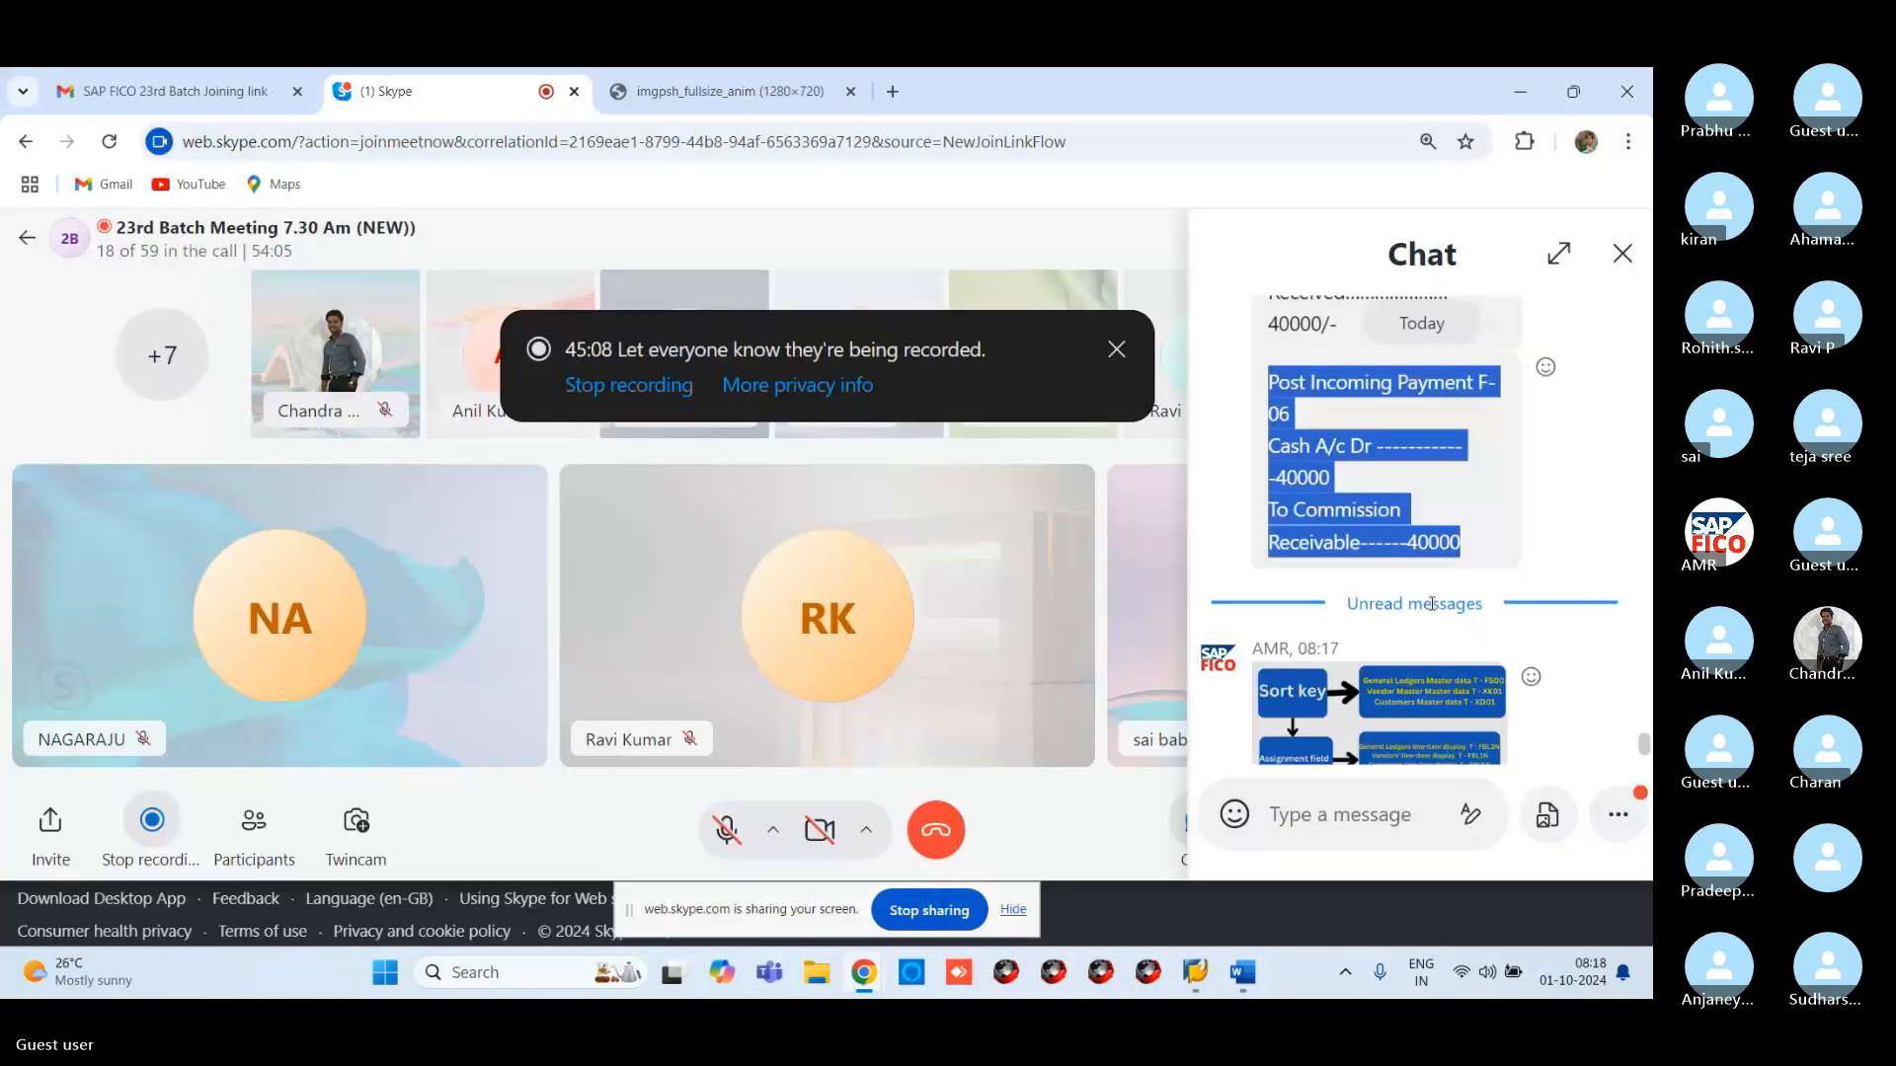